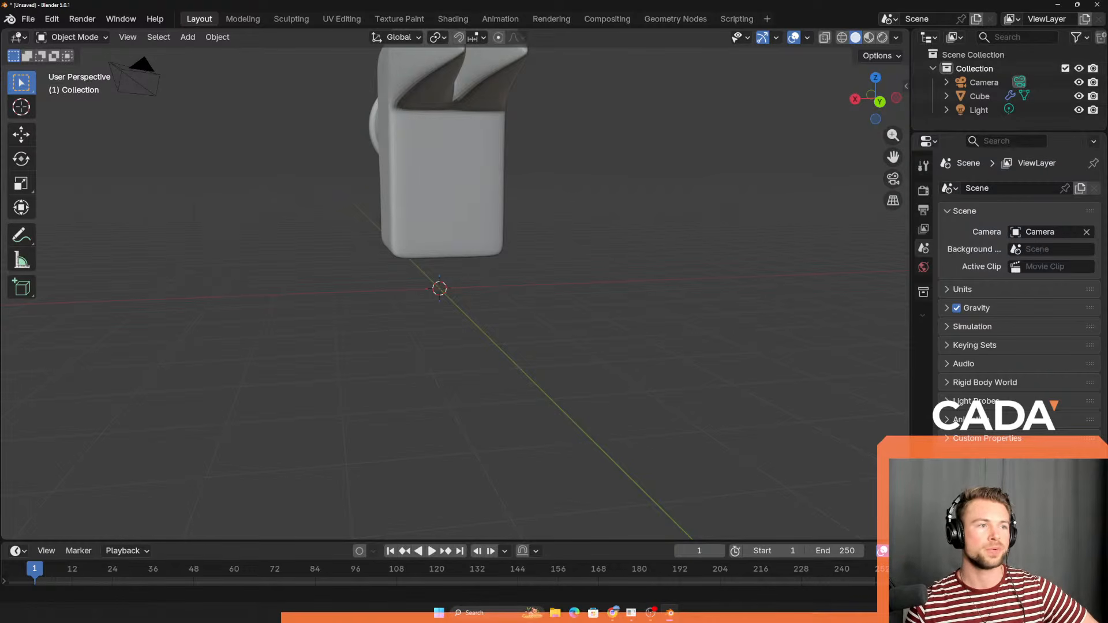
Step: Switch to Discord in the browser and view the 3d-bootcamp channel of the CADA server in a maximized window
{"action": "key", "text": "alt+Tab"}
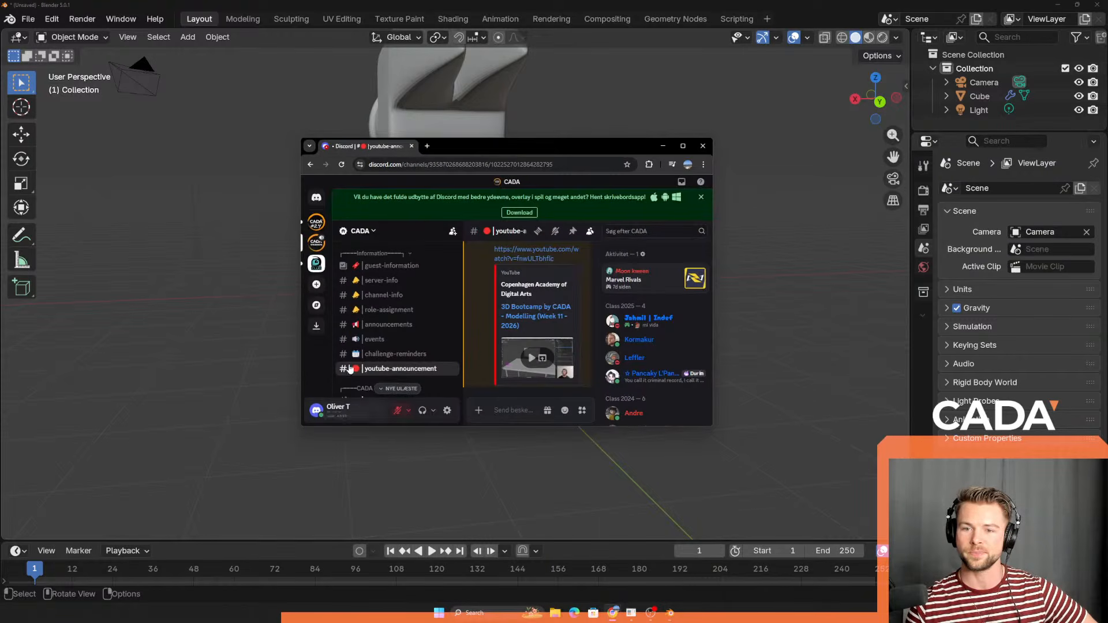
{"action": "scroll", "coordinate": [397, 346], "scroll_direction": "down", "scroll_amount": 2}
{"action": "scroll", "coordinate": [396, 355], "scroll_direction": "down", "scroll_amount": 2}
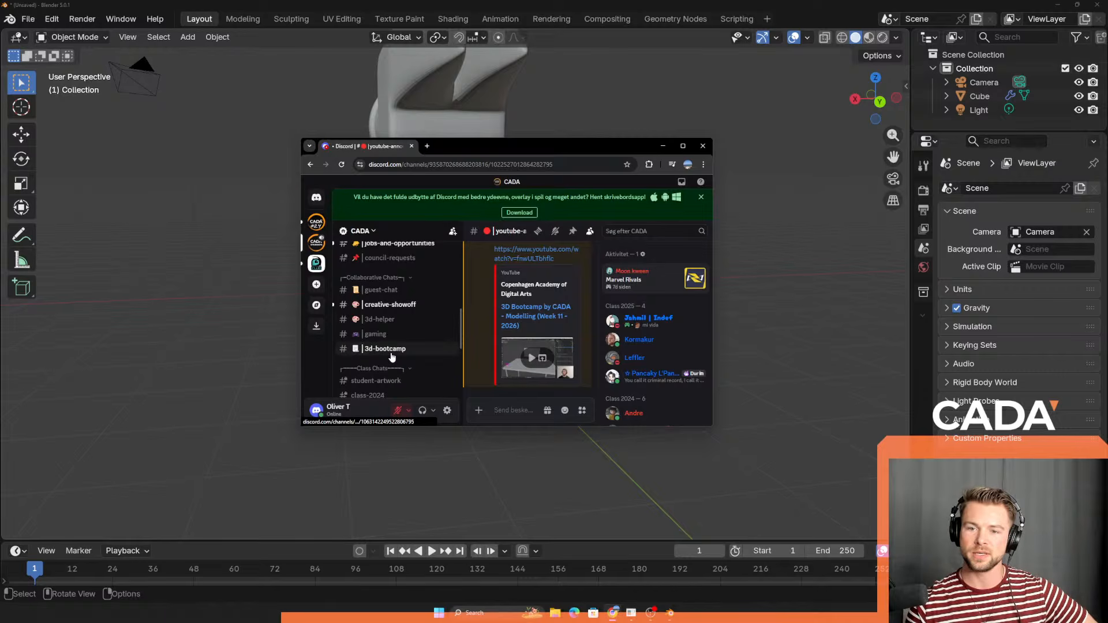
{"action": "left_click", "coordinate": [386, 349]}
{"action": "double_click", "coordinate": [478, 148]}
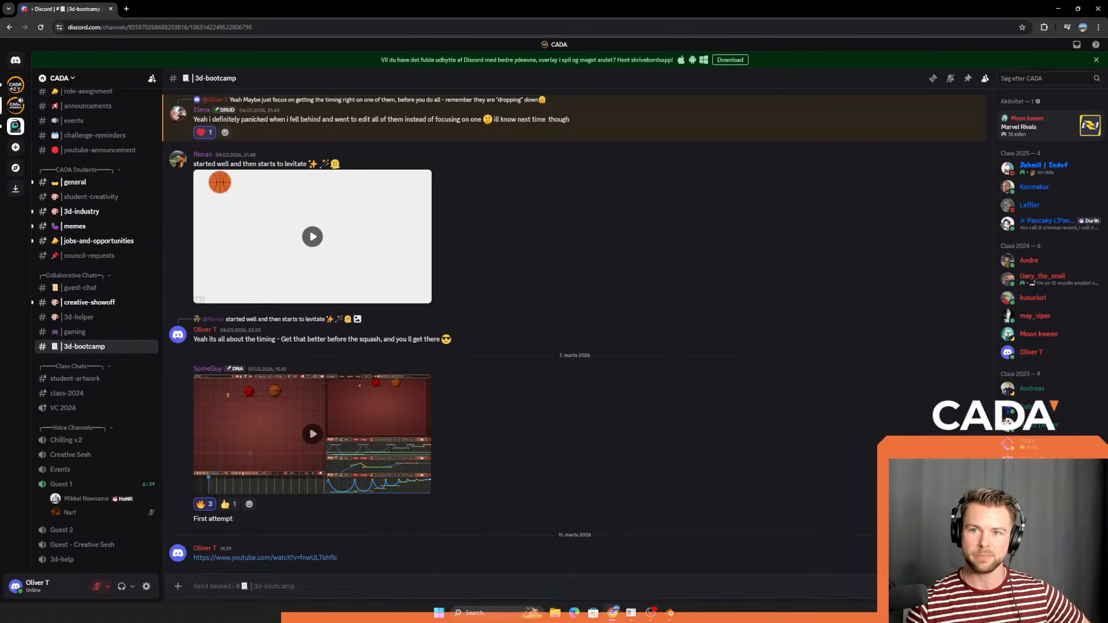
{"action": "left_click_drag", "start_coordinate": [77, 8], "coordinate": [0, 11]}
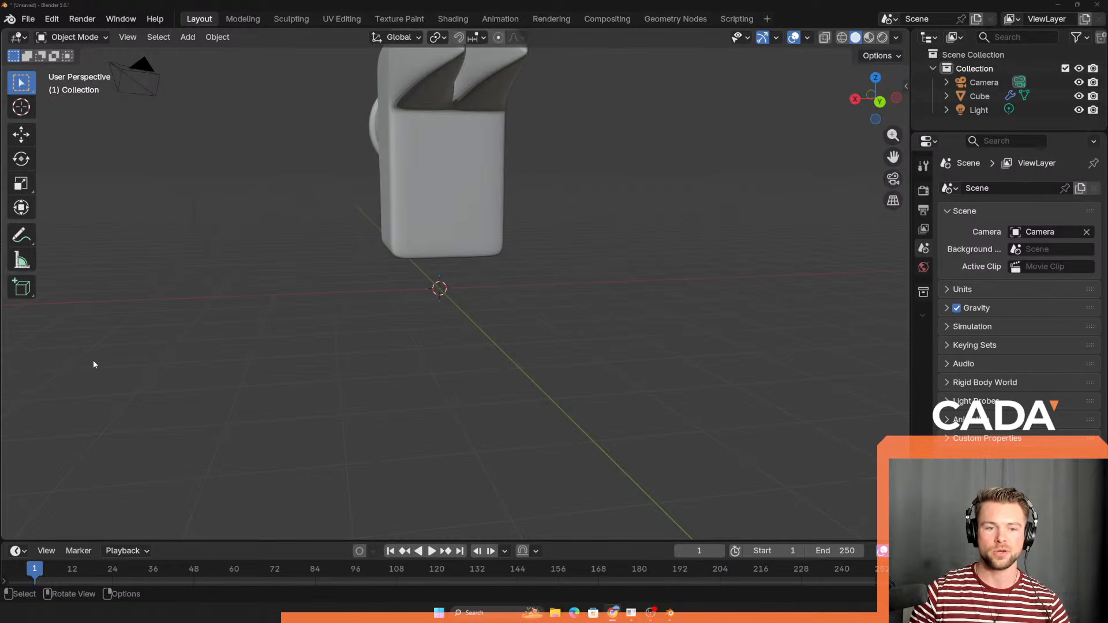
Step: Delete the hammer head model from the Blender scene
{"action": "middle_click_drag", "start_coordinate": [407, 353], "coordinate": [347, 436]}
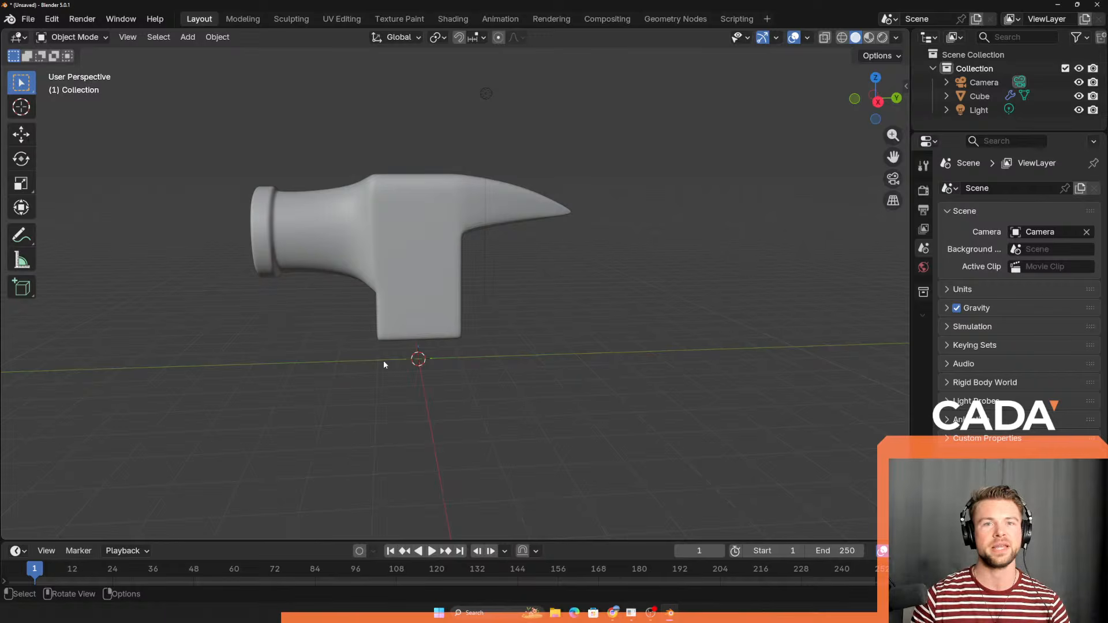
{"action": "left_click", "coordinate": [430, 264]}
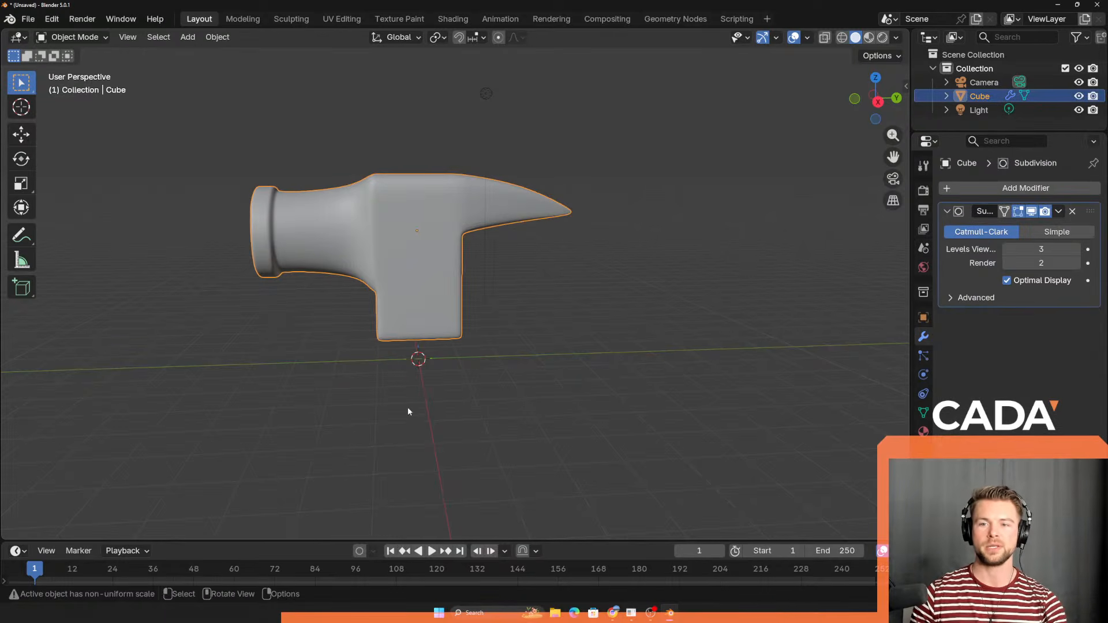
{"action": "key", "text": "Delete"}
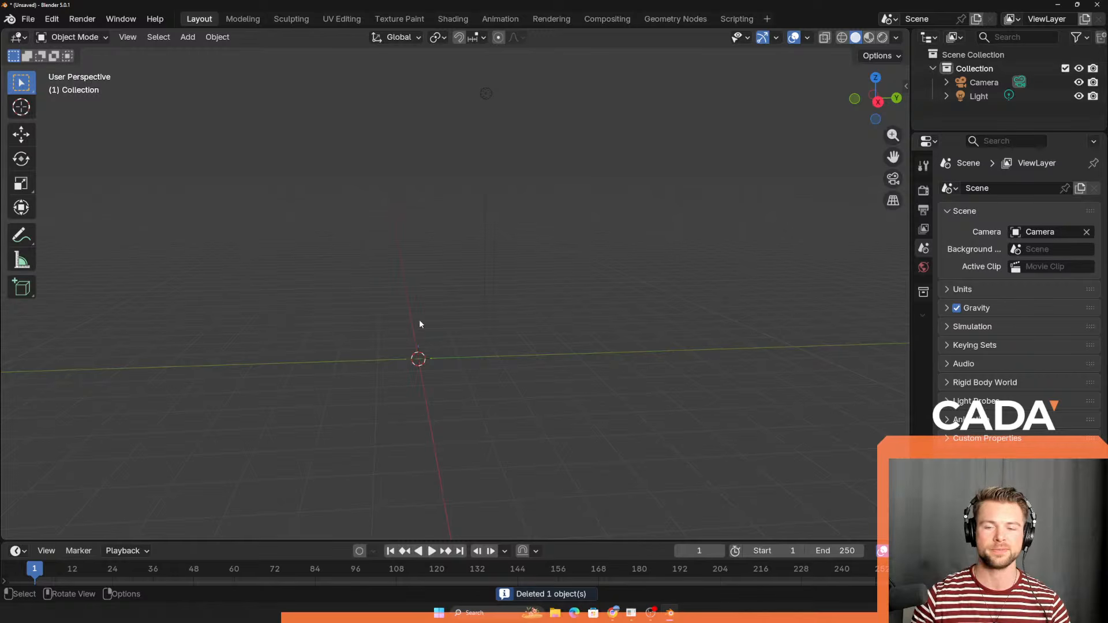
Step: Enable the Screencast Keys display for the 3D viewport and hide its settings
{"action": "mouse_move", "coordinate": [470, 311]}
{"action": "middle_mouse_down"}
{"action": "mouse_move", "coordinate": [433, 346]}
{"action": "mouse_move", "coordinate": [455, 318]}
{"action": "middle_mouse_up"}
{"action": "key", "text": "n"}
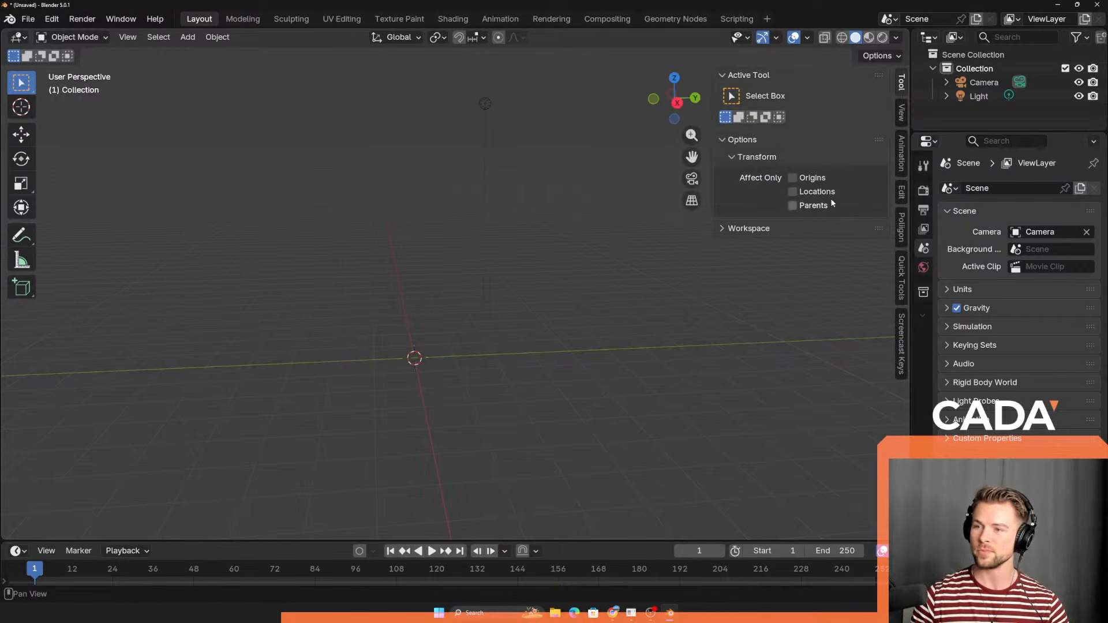
{"action": "left_click", "coordinate": [901, 343]}
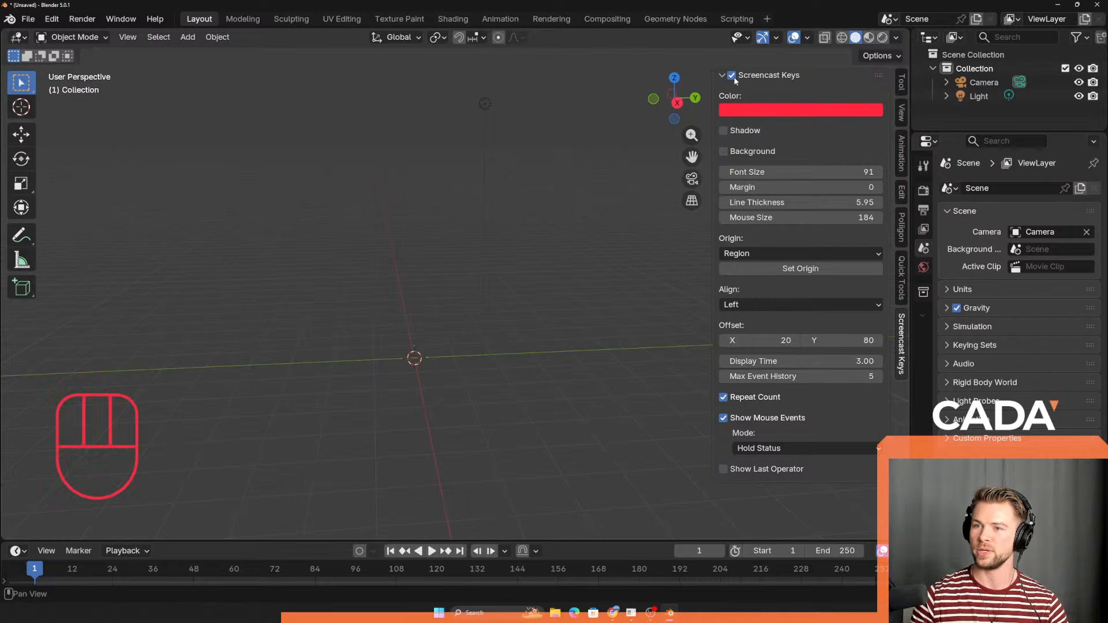
{"action": "key", "text": "n"}
Step: Orbit the 3D viewport to view the empty scene from several angles
{"action": "middle_click_drag", "start_coordinate": [458, 391], "coordinate": [129, 390]}
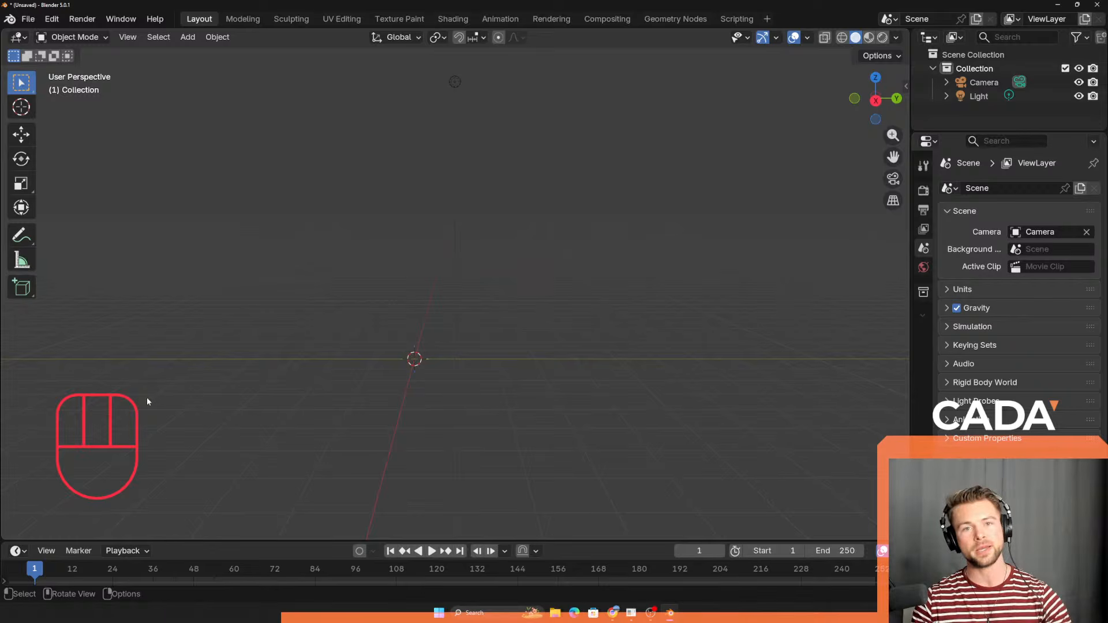
{"action": "middle_click_drag", "start_coordinate": [185, 356], "coordinate": [231, 304]}
{"action": "right_click", "coordinate": [231, 303]}
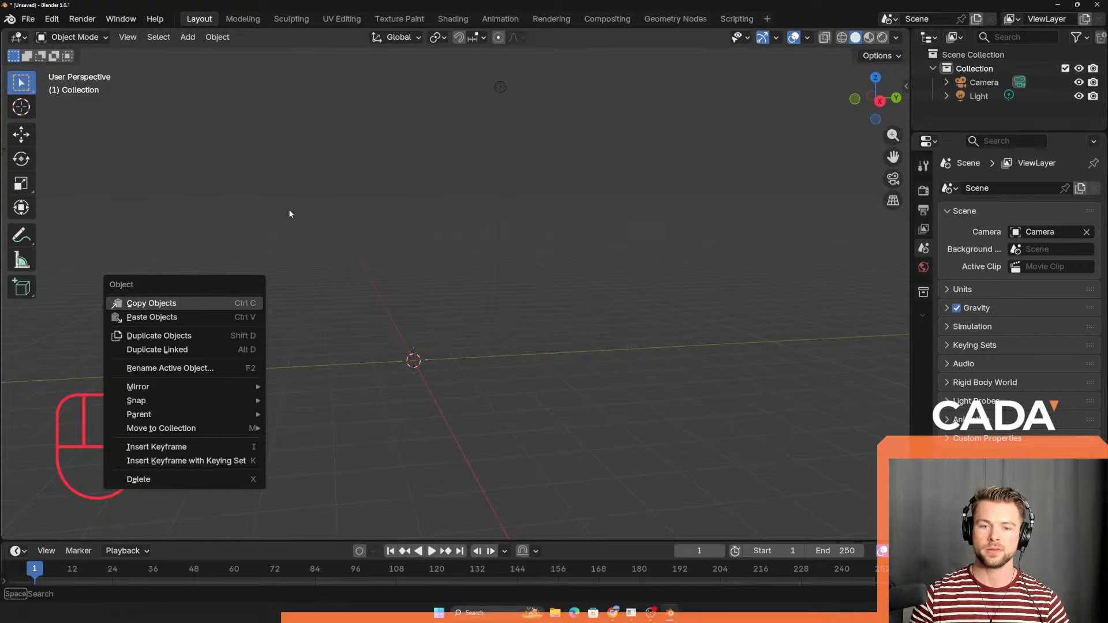
{"action": "right_click", "coordinate": [689, 268]}
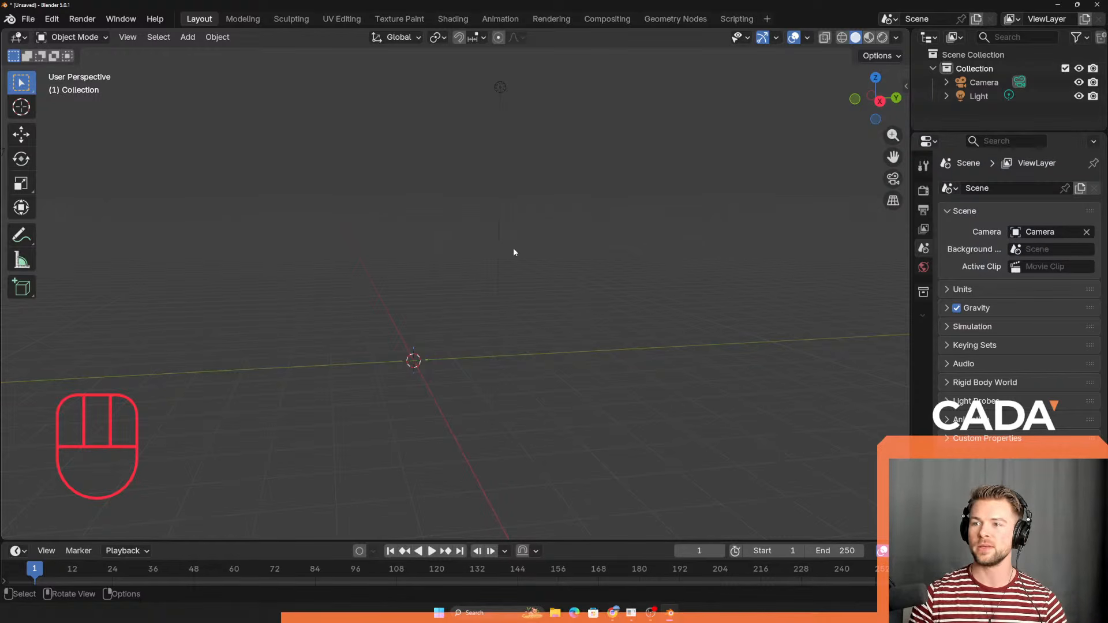
{"action": "mouse_move", "coordinate": [398, 288]}
{"action": "middle_mouse_down"}
{"action": "mouse_move", "coordinate": [388, 287]}
{"action": "mouse_move", "coordinate": [383, 332]}
{"action": "mouse_move", "coordinate": [463, 297]}
{"action": "mouse_move", "coordinate": [431, 262]}
{"action": "mouse_move", "coordinate": [403, 255]}
{"action": "mouse_move", "coordinate": [411, 306]}
{"action": "mouse_move", "coordinate": [433, 302]}
{"action": "mouse_move", "coordinate": [396, 297]}
{"action": "mouse_move", "coordinate": [414, 279]}
{"action": "mouse_move", "coordinate": [382, 298]}
{"action": "mouse_move", "coordinate": [408, 297]}
{"action": "middle_mouse_up"}
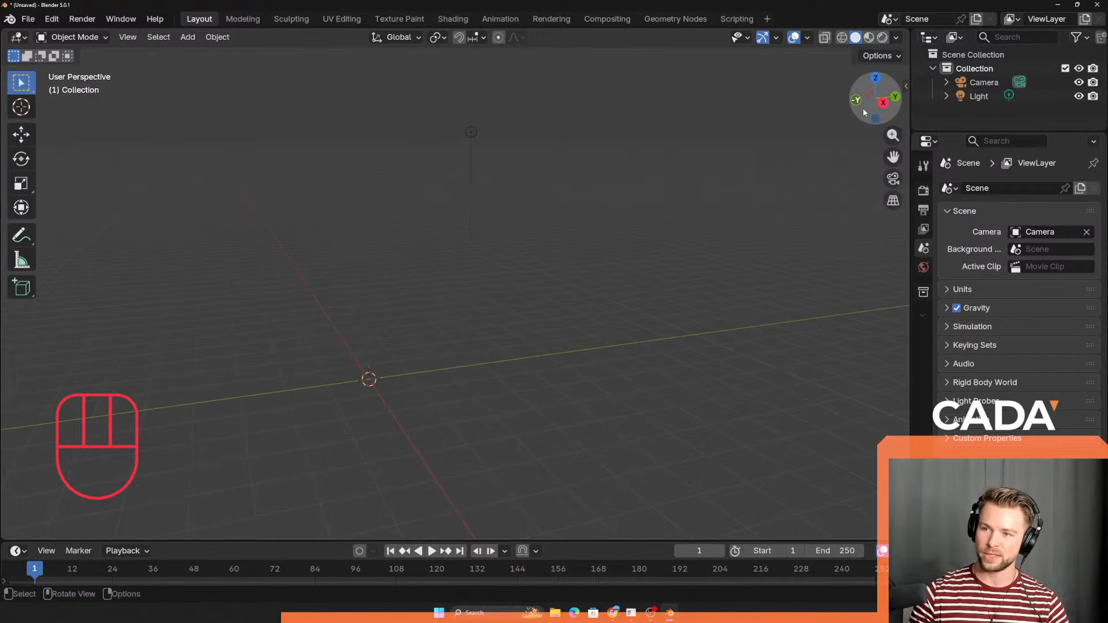
{"action": "mouse_move", "coordinate": [873, 101]}
{"action": "left_mouse_down"}
{"action": "mouse_move", "coordinate": [887, 110]}
{"action": "mouse_move", "coordinate": [860, 86]}
{"action": "mouse_move", "coordinate": [864, 96]}
{"action": "mouse_move", "coordinate": [906, 86]}
{"action": "mouse_move", "coordinate": [876, 98]}
{"action": "left_mouse_up"}
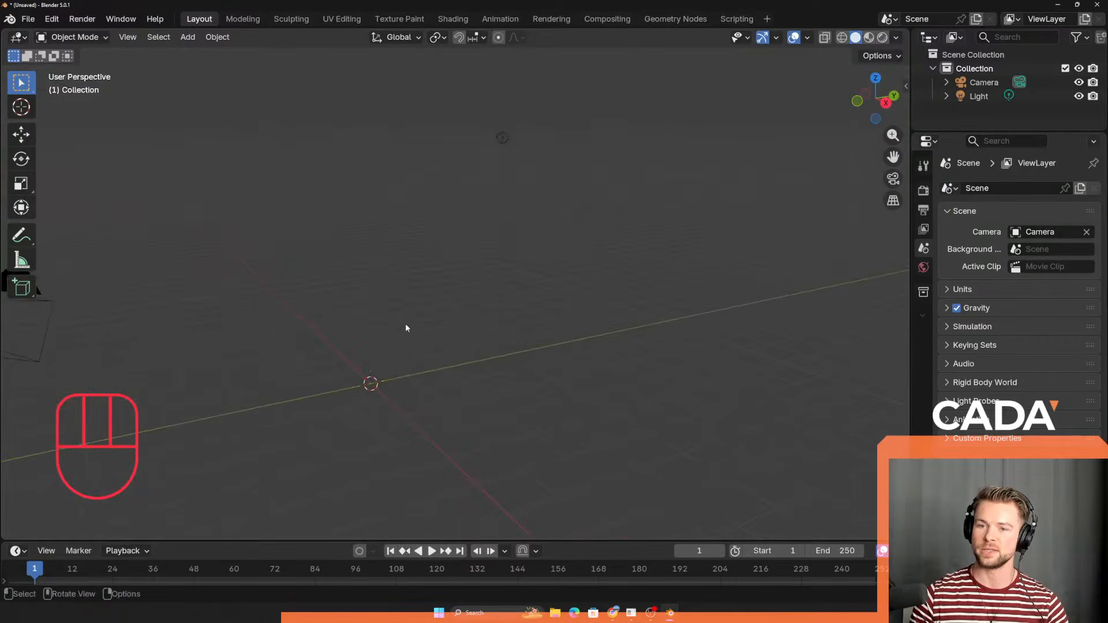
{"action": "middle_click_drag", "start_coordinate": [405, 324], "coordinate": [511, 285]}
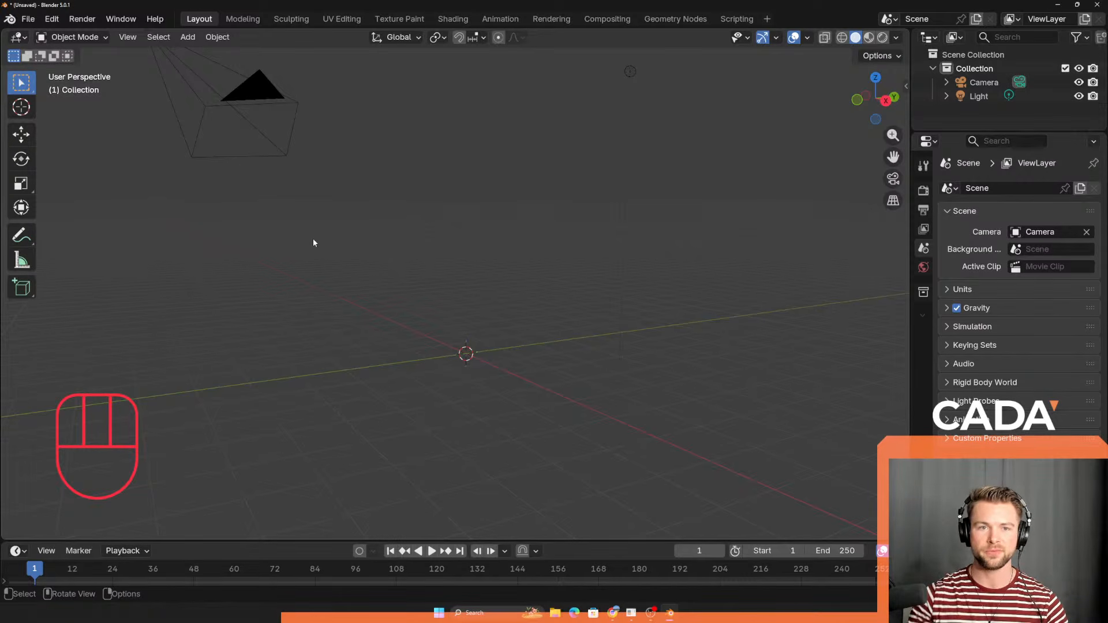
Step: Pan the 3D viewport across the empty scene in several directions
{"action": "key", "text": "shift"}
{"action": "middle_click_drag", "start_coordinate": [472, 251], "coordinate": [515, 232], "text": "shift"}
{"action": "middle_click_drag", "start_coordinate": [515, 232], "coordinate": [437, 260]}
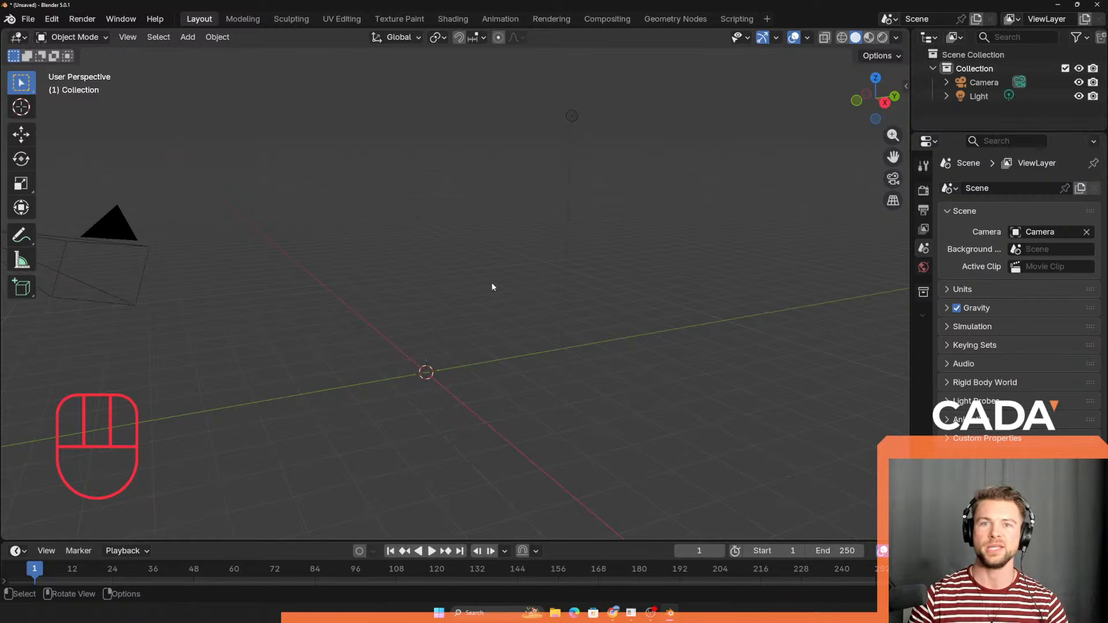
{"action": "middle_click_drag", "start_coordinate": [492, 286], "coordinate": [461, 260], "text": "shift"}
{"action": "left_click_drag", "start_coordinate": [893, 157], "coordinate": [781, 146]}
{"action": "middle_click_drag", "start_coordinate": [434, 277], "coordinate": [488, 299], "text": "shift"}
{"action": "middle_click_drag", "start_coordinate": [456, 310], "coordinate": [459, 347], "text": "shift"}
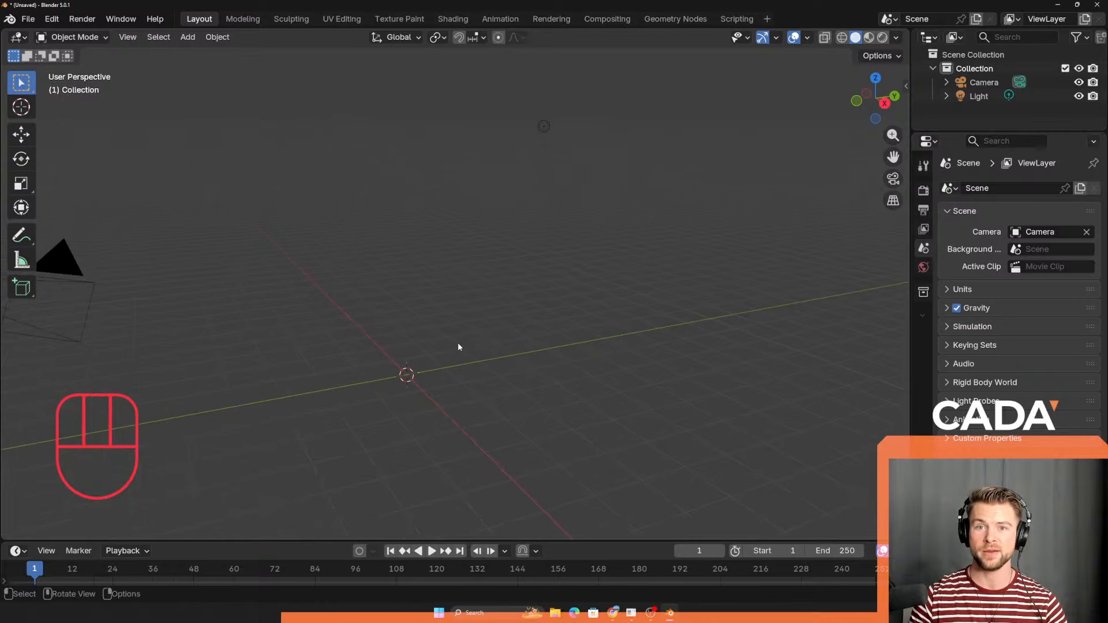
Step: Zoom in and out on the 3D cursor and orbit around it to examine the grid
{"action": "middle_click_drag", "start_coordinate": [365, 318], "coordinate": [441, 297]}
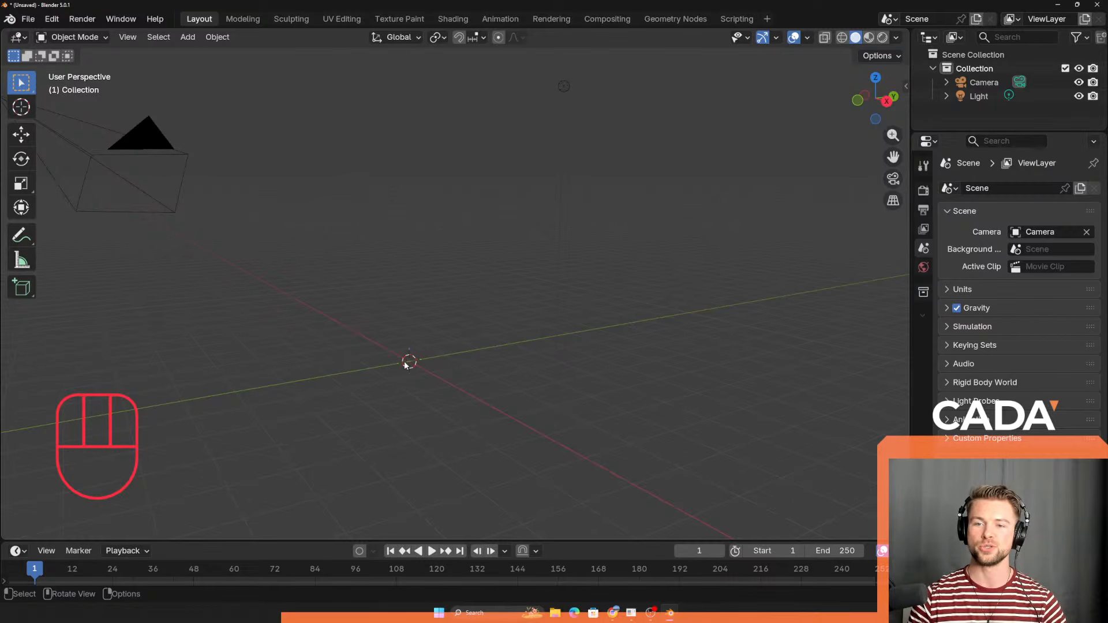
{"action": "scroll", "coordinate": [406, 364], "scroll_direction": "up", "scroll_amount": 6}
{"action": "scroll", "coordinate": [411, 340], "scroll_direction": "down", "scroll_amount": 12}
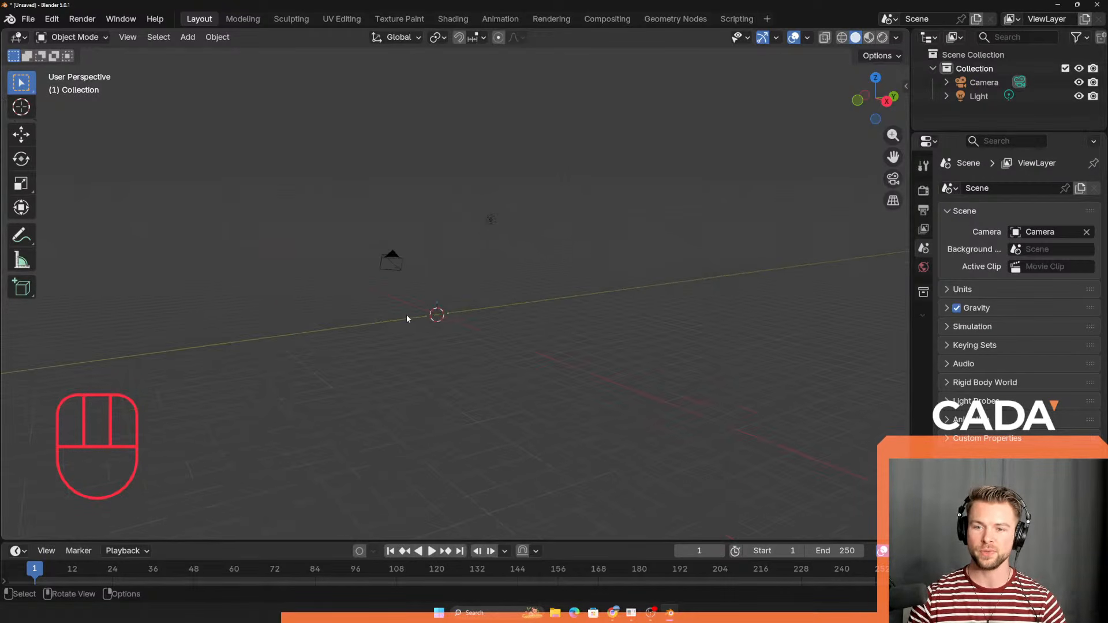
{"action": "middle_click_drag", "start_coordinate": [466, 341], "coordinate": [439, 283], "text": "ctrl"}
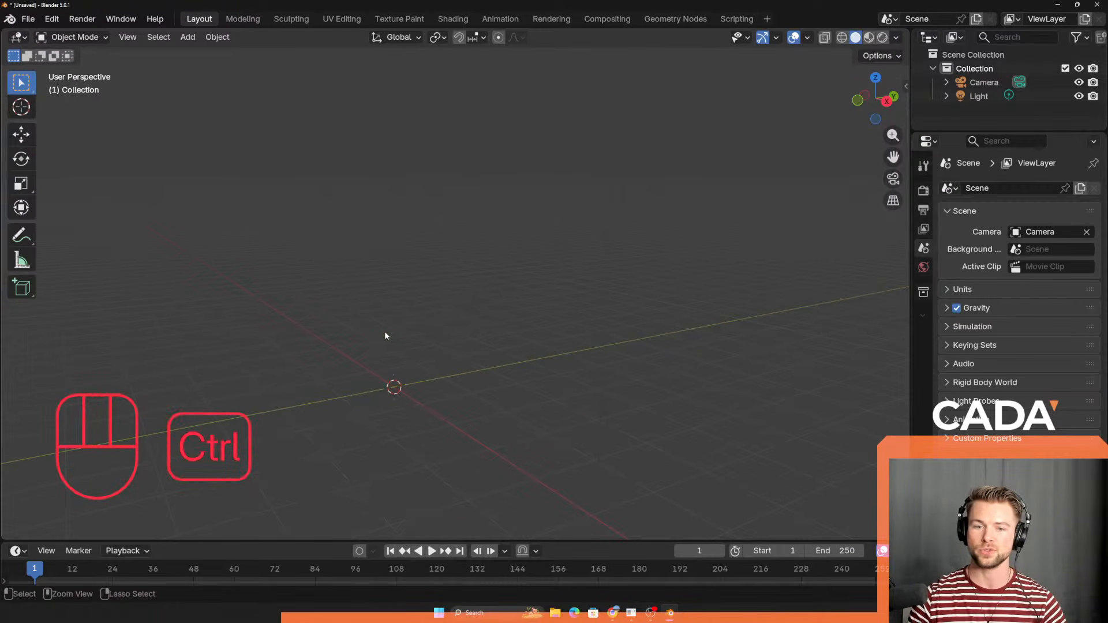
{"action": "middle_click_drag", "start_coordinate": [386, 336], "coordinate": [435, 305]}
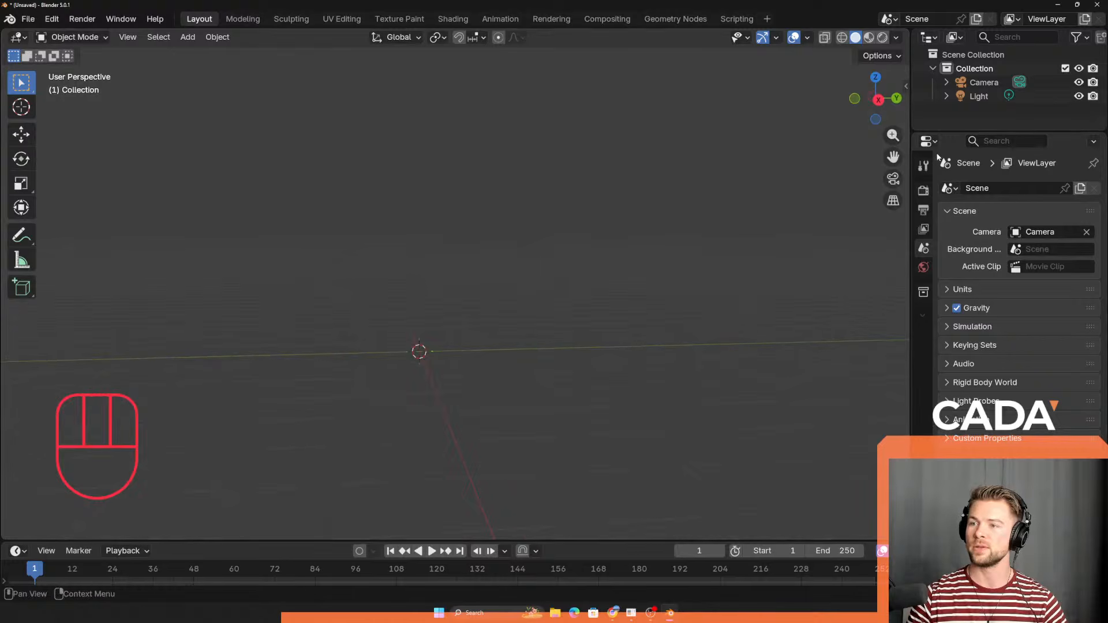
{"action": "left_click_drag", "start_coordinate": [873, 107], "coordinate": [895, 124]}
{"action": "mouse_move", "coordinate": [894, 158]}
{"action": "left_mouse_down"}
{"action": "mouse_move", "coordinate": [893, 168]}
{"action": "mouse_move", "coordinate": [897, 155]}
{"action": "left_mouse_up"}
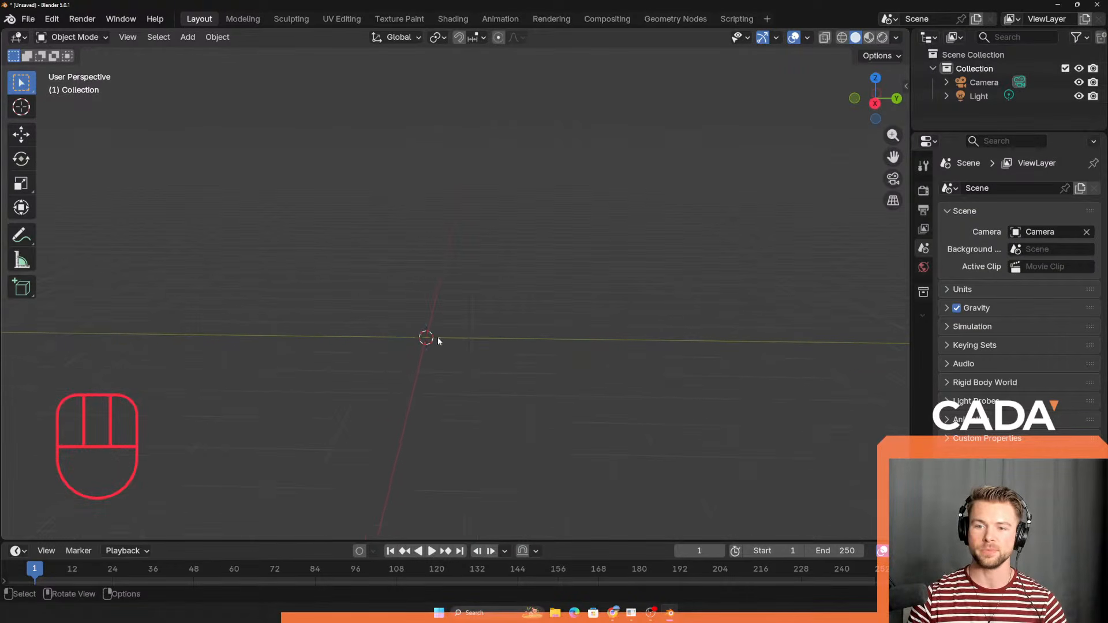
{"action": "middle_click_drag", "start_coordinate": [438, 339], "coordinate": [513, 323]}
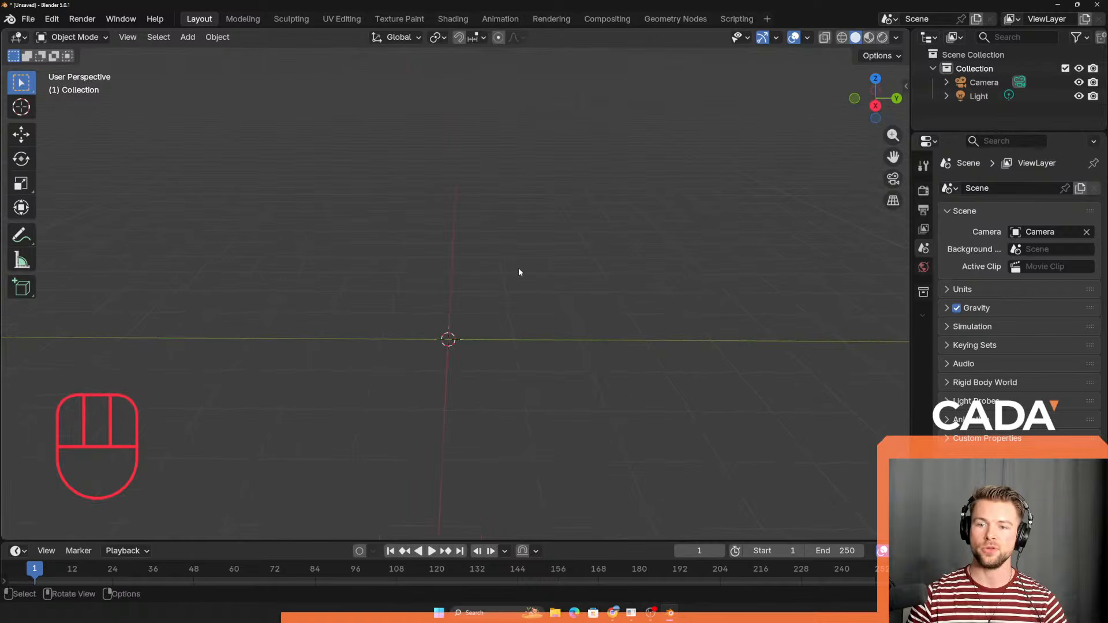
Step: Add a cube mesh at the world origin and delete it again
{"action": "left_click_drag", "start_coordinate": [519, 268], "coordinate": [389, 389]}
{"action": "key", "text": "shift+a"}
{"action": "mouse_move", "coordinate": [354, 320]}
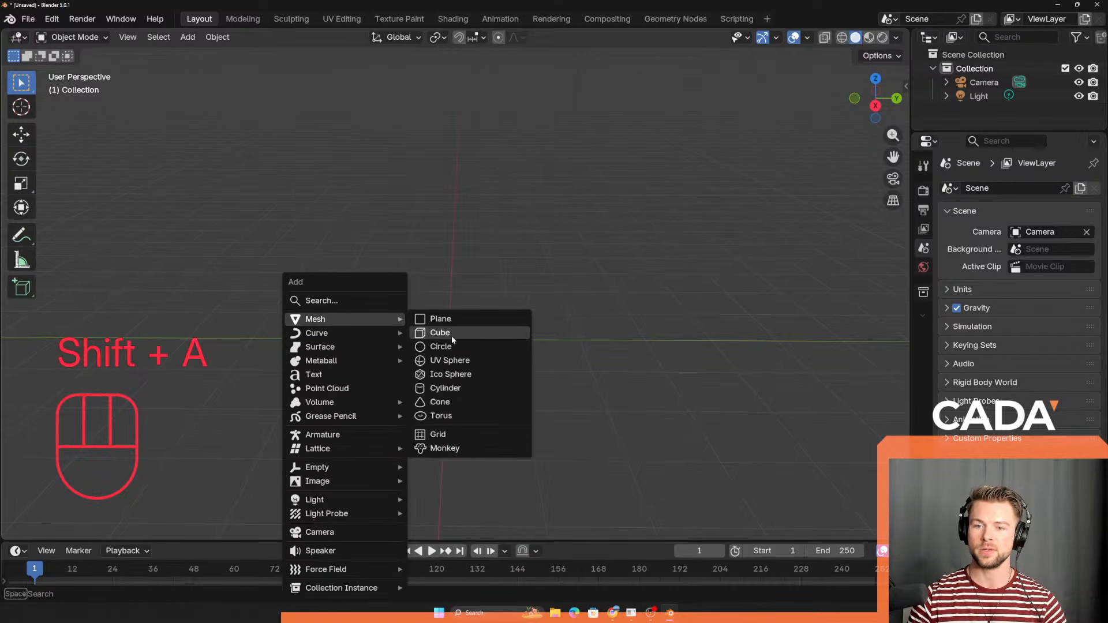
{"action": "left_click", "coordinate": [451, 334]}
{"action": "left_click", "coordinate": [500, 370]}
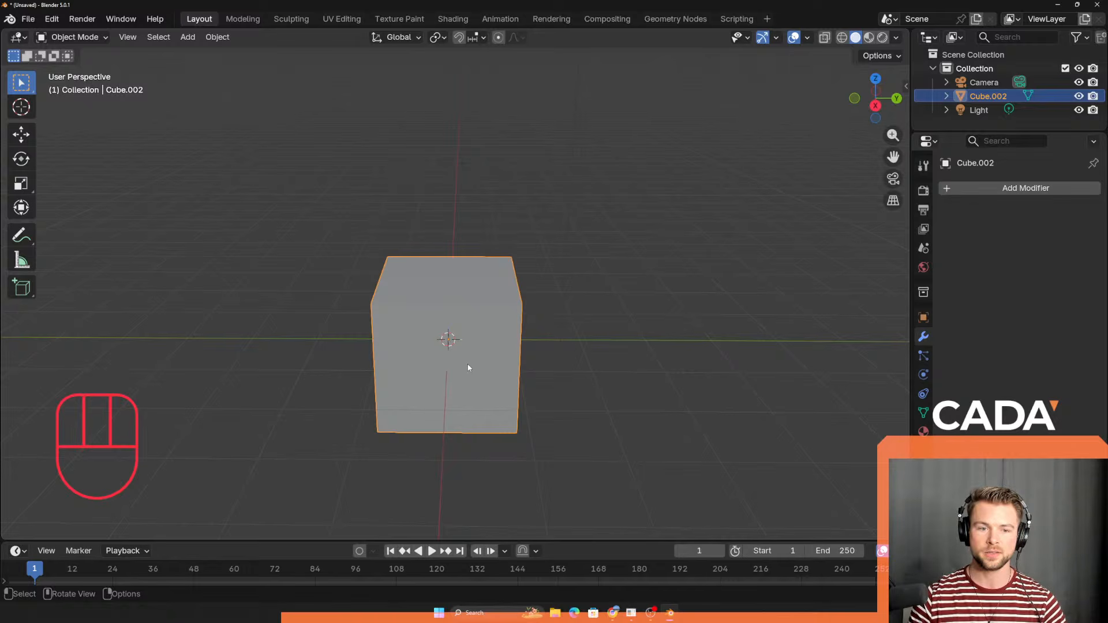
{"action": "key", "text": "x"}
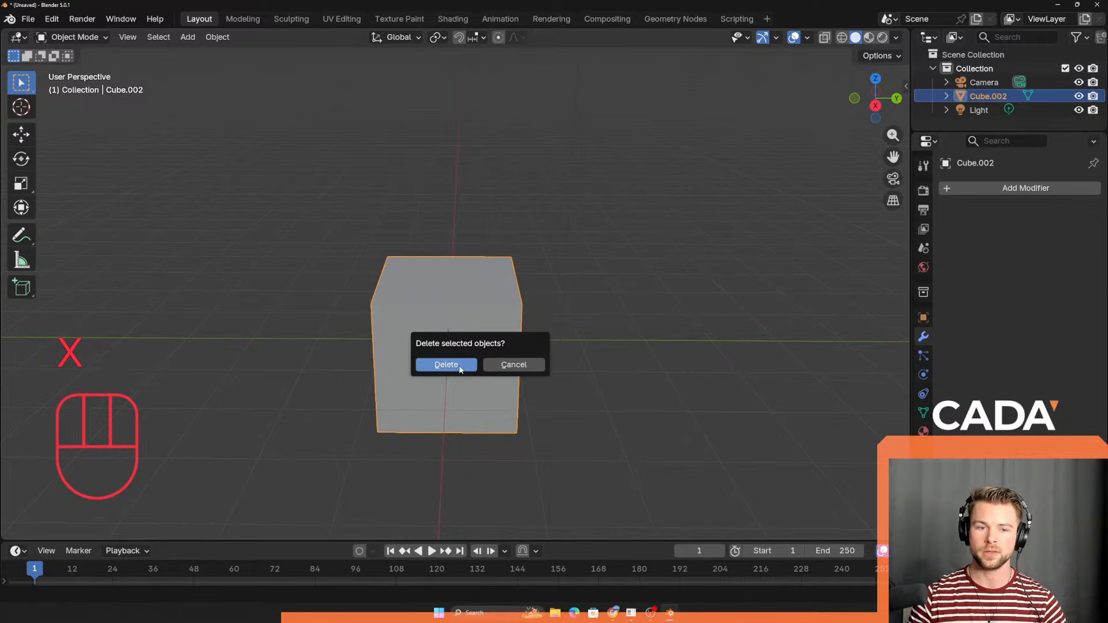
{"action": "left_click", "coordinate": [460, 366]}
Step: Zoom the empty viewport in and out around the world origin
{"action": "scroll", "coordinate": [456, 371], "scroll_direction": "down", "scroll_amount": 3}
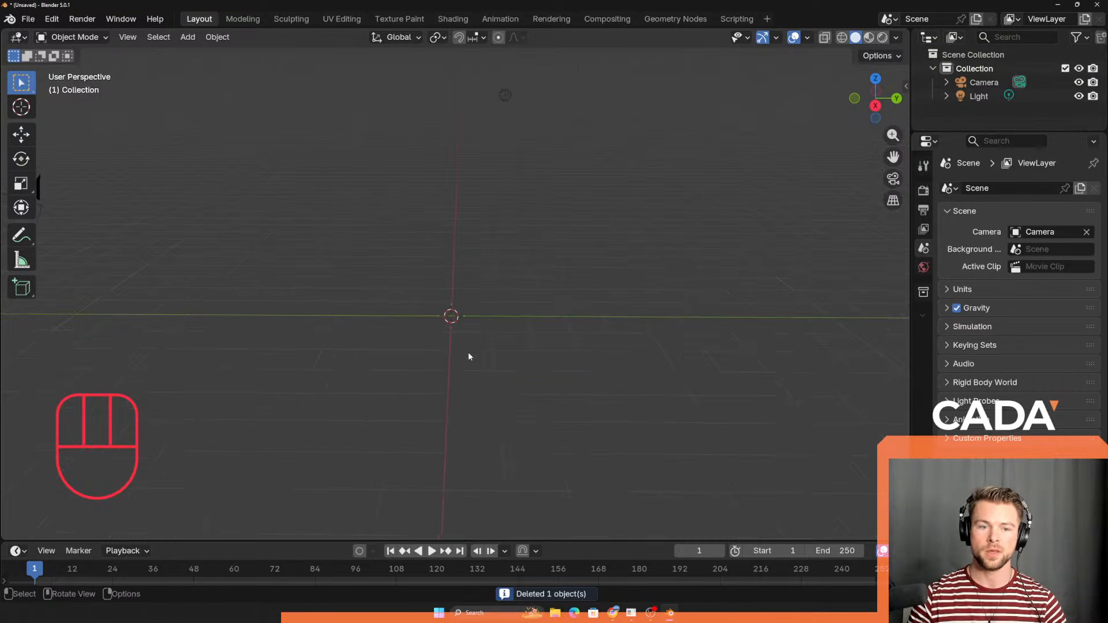
{"action": "scroll", "coordinate": [473, 347], "scroll_direction": "up", "scroll_amount": 6}
{"action": "scroll", "coordinate": [485, 329], "scroll_direction": "down", "scroll_amount": 6}
{"action": "scroll", "coordinate": [487, 324], "scroll_direction": "up", "scroll_amount": 6}
{"action": "scroll", "coordinate": [487, 327], "scroll_direction": "down", "scroll_amount": 6}
{"action": "scroll", "coordinate": [484, 333], "scroll_direction": "up", "scroll_amount": 6}
{"action": "scroll", "coordinate": [482, 327], "scroll_direction": "down", "scroll_amount": 5}
{"action": "scroll", "coordinate": [480, 321], "scroll_direction": "up", "scroll_amount": 3}
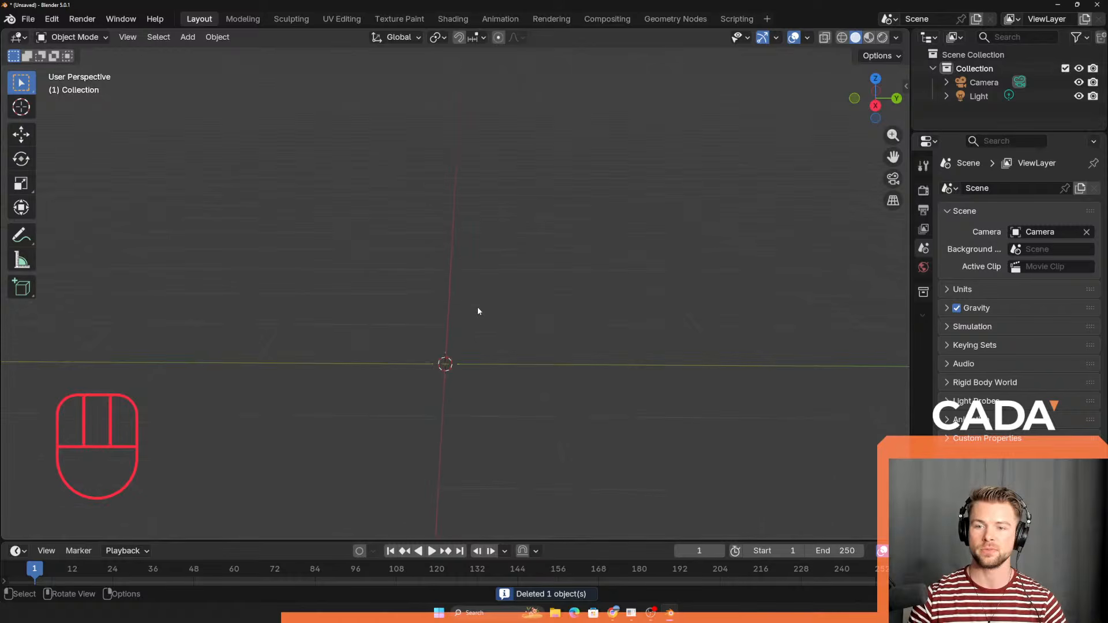
{"action": "scroll", "coordinate": [475, 308], "scroll_direction": "down", "scroll_amount": 5}
{"action": "scroll", "coordinate": [471, 320], "scroll_direction": "up", "scroll_amount": 3}
{"action": "key", "text": "ctrl"}
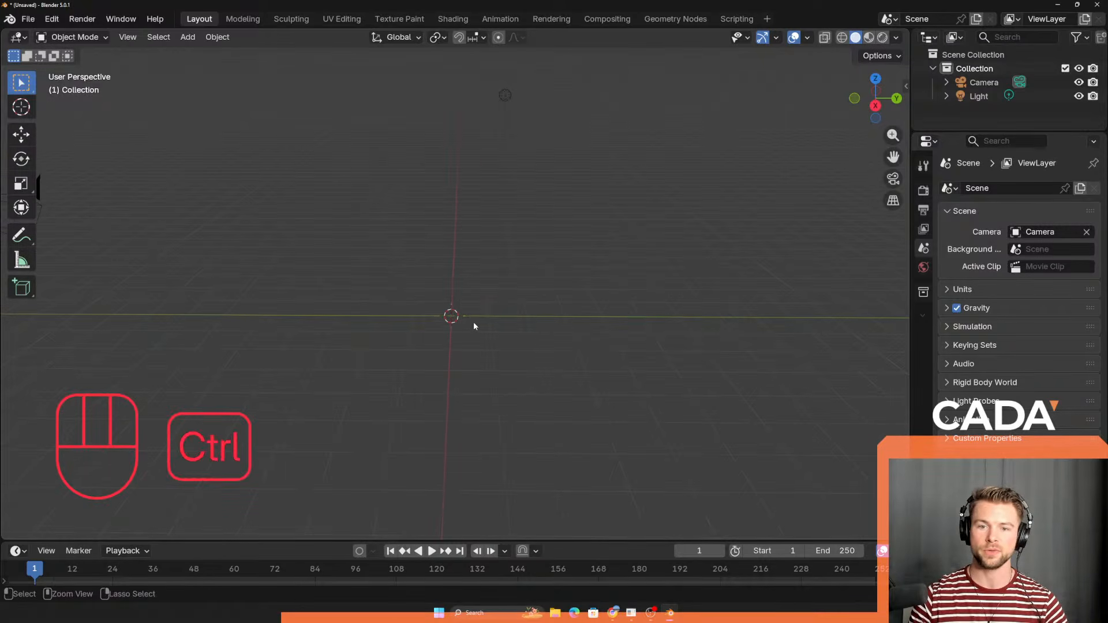
{"action": "mouse_move", "coordinate": [471, 361]}
{"action": "middle_mouse_down", "text": "ctrl"}
{"action": "mouse_move", "coordinate": [458, 270]}
{"action": "mouse_move", "coordinate": [478, 329]}
{"action": "mouse_move", "coordinate": [466, 303]}
{"action": "mouse_move", "coordinate": [478, 317]}
{"action": "mouse_move", "coordinate": [470, 348]}
{"action": "middle_mouse_up", "text": "ctrl"}
{"action": "scroll", "coordinate": [476, 326], "scroll_direction": "up", "scroll_amount": 4}
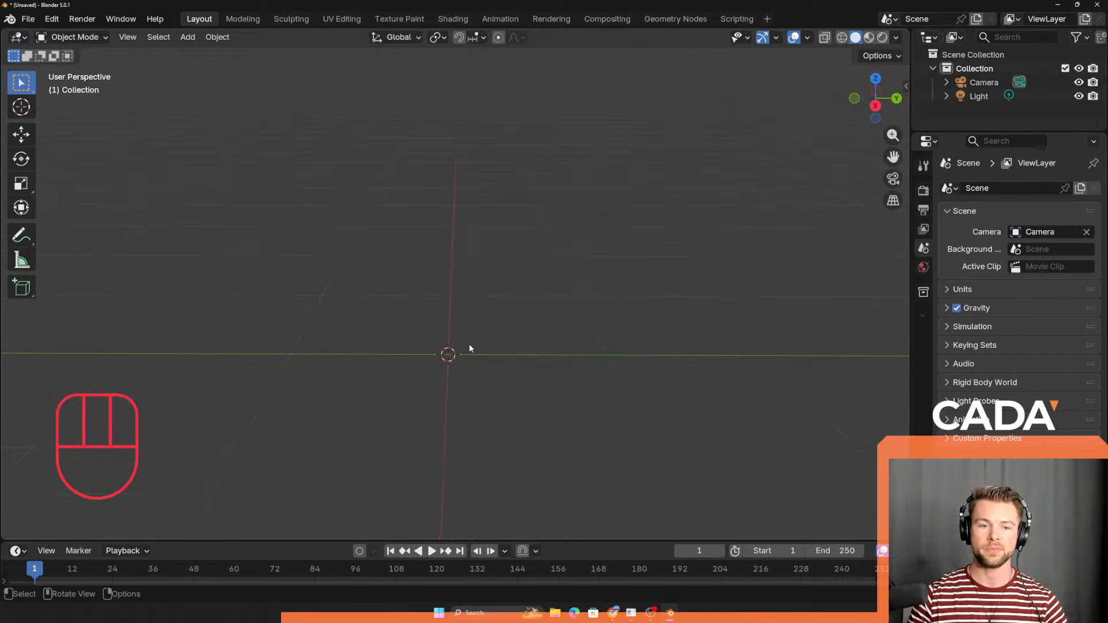
{"action": "left_click_drag", "start_coordinate": [450, 299], "coordinate": [323, 462]}
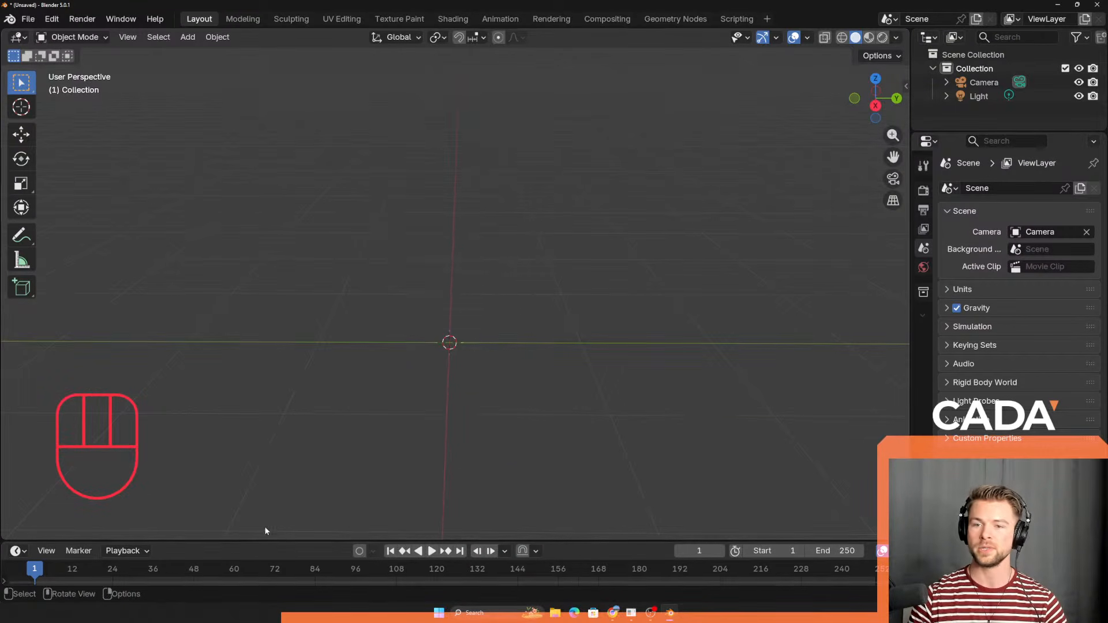
{"action": "key", "text": "x"}
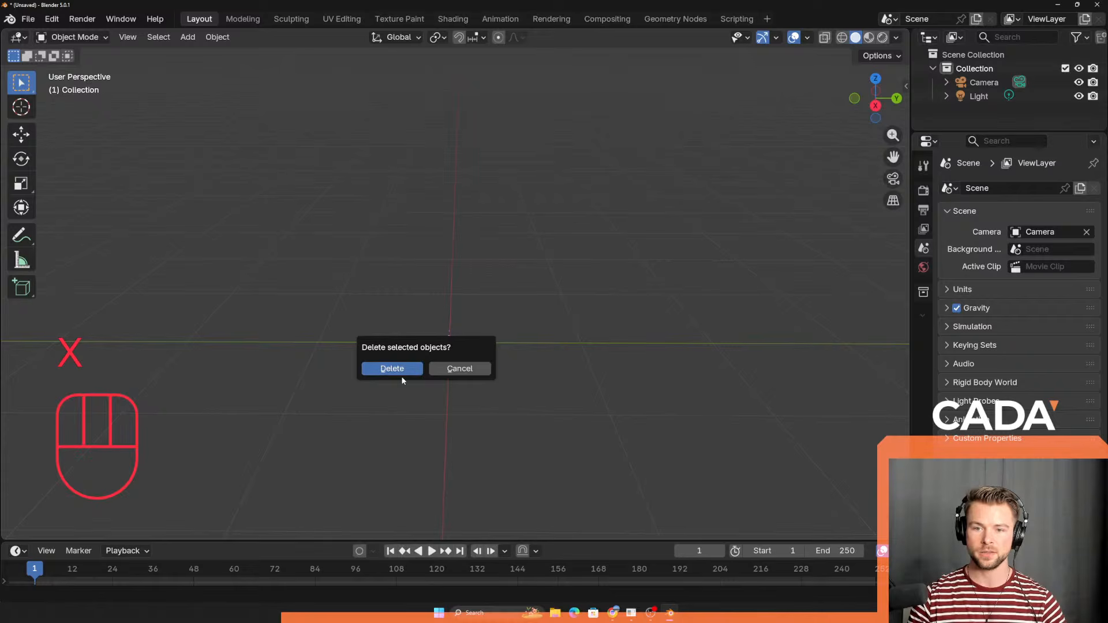
{"action": "left_click", "coordinate": [408, 370]}
{"action": "key", "text": "Delete"}
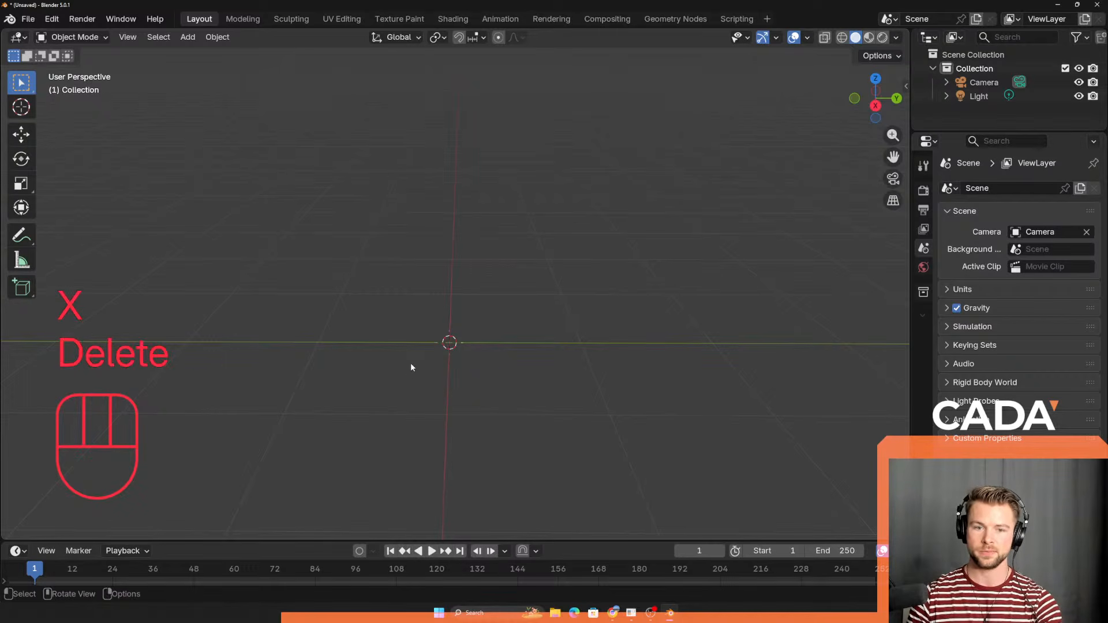
Step: Add a cube mesh through the header's object list, view it from an angle and delete it
{"action": "left_click", "coordinate": [188, 38]}
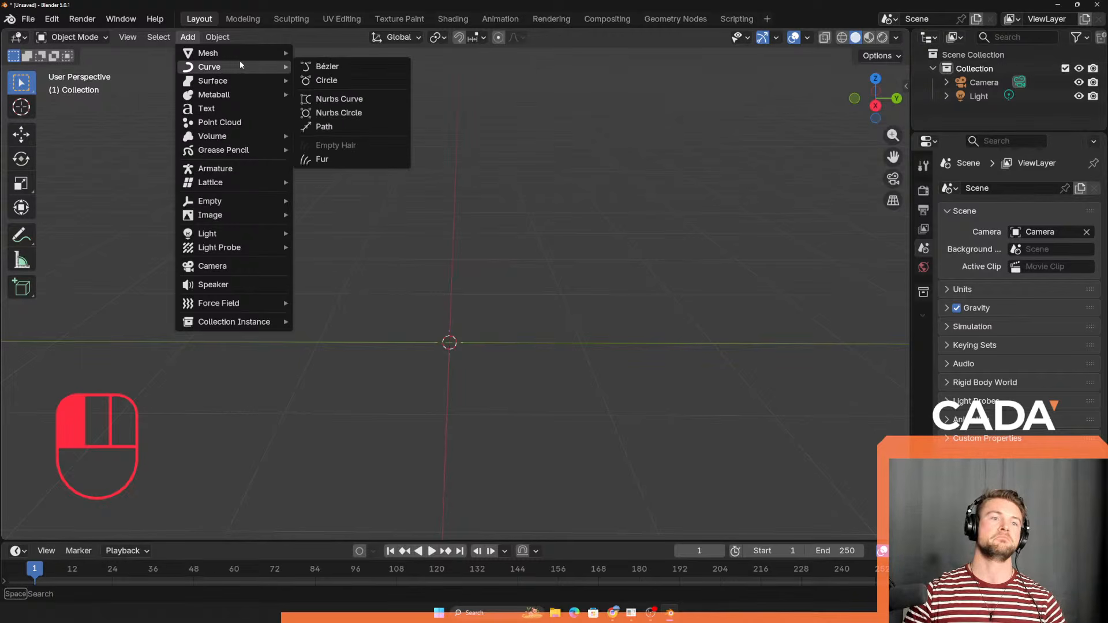
{"action": "mouse_move", "coordinate": [241, 65]}
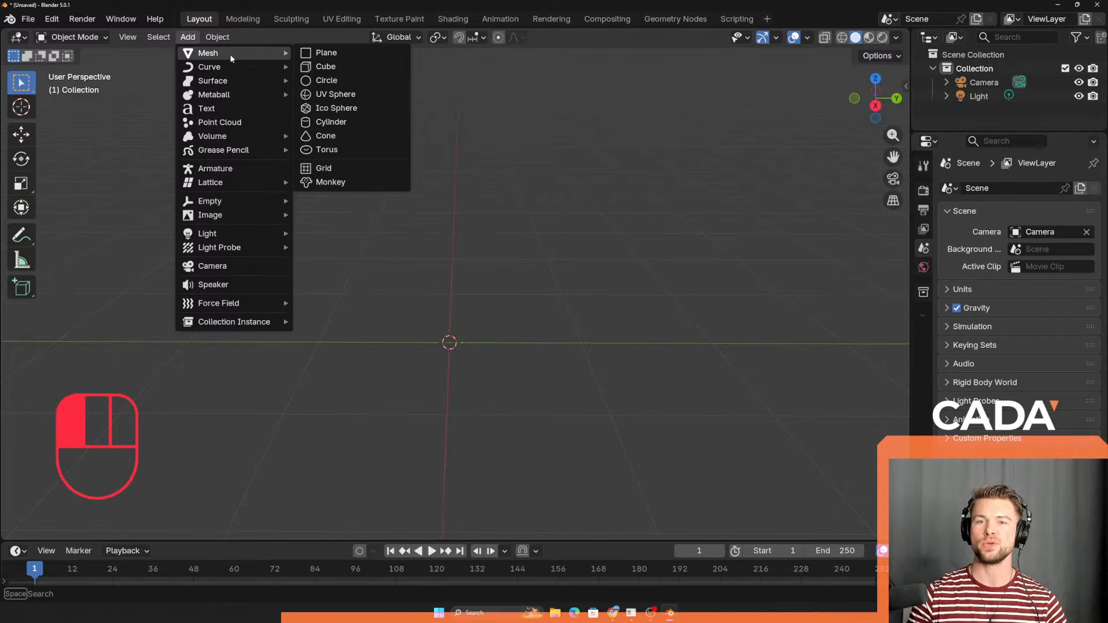
{"action": "left_click", "coordinate": [325, 67]}
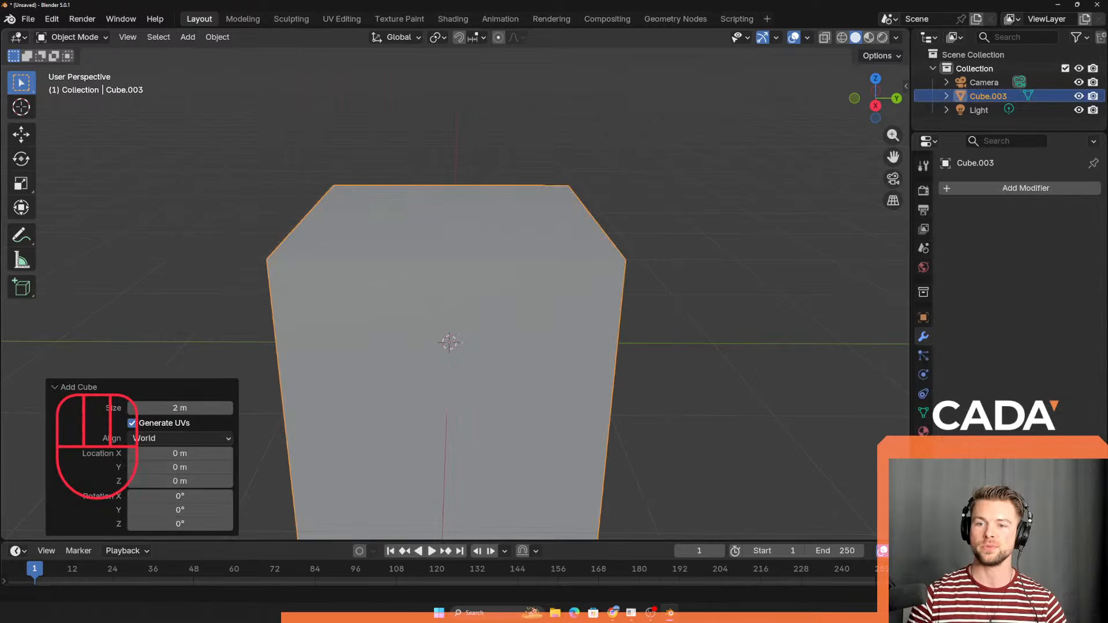
{"action": "scroll", "coordinate": [432, 330], "scroll_direction": "down", "scroll_amount": 5}
{"action": "middle_click_drag", "start_coordinate": [566, 359], "coordinate": [452, 414]}
{"action": "key", "text": "Delete"}
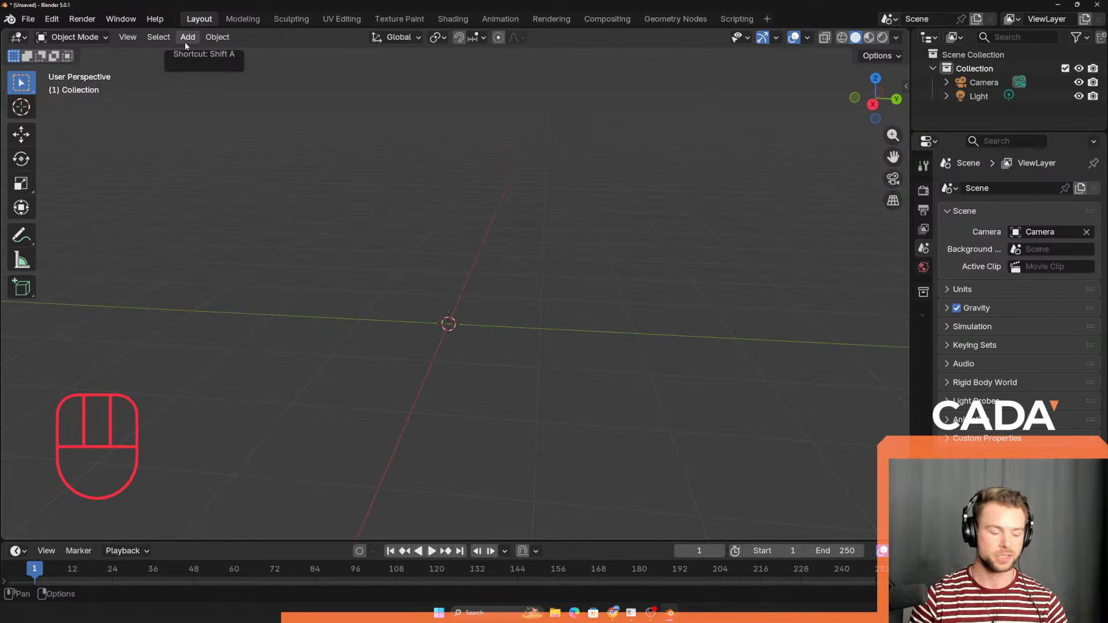
Step: Add a cube, set its size to 2.27 m with a slight X location change, and undo its creation
{"action": "key", "text": "shift"}
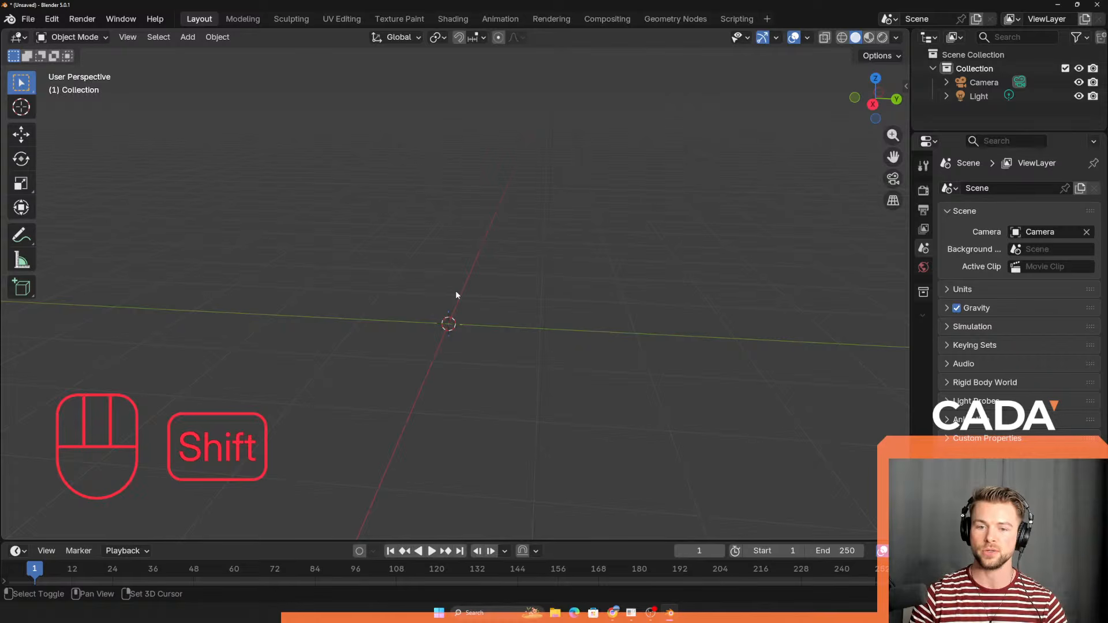
{"action": "key", "text": "shift+a"}
{"action": "mouse_move", "coordinate": [422, 296]}
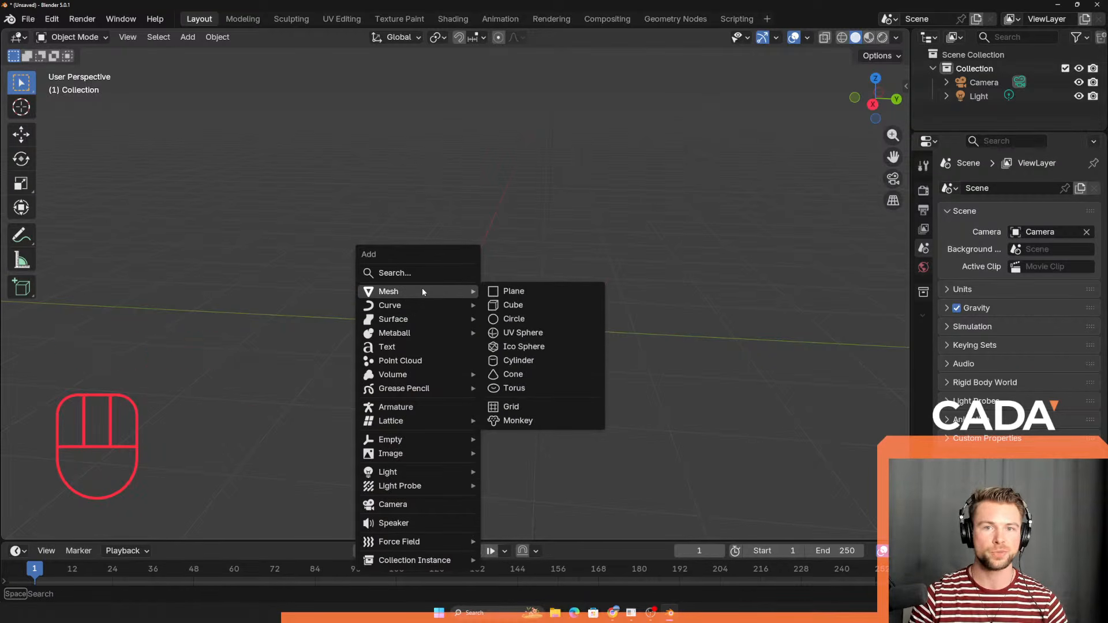
{"action": "left_click", "coordinate": [522, 313]}
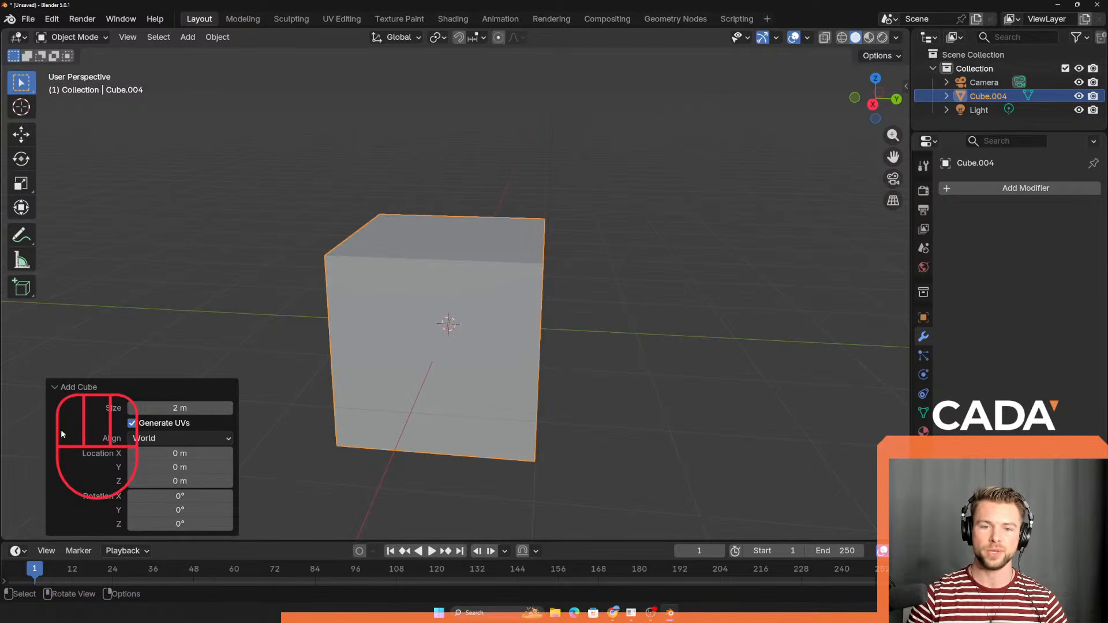
{"action": "mouse_move", "coordinate": [190, 408]}
{"action": "left_mouse_down"}
{"action": "mouse_move", "coordinate": [173, 408]}
{"action": "mouse_move", "coordinate": [199, 409]}
{"action": "left_mouse_up"}
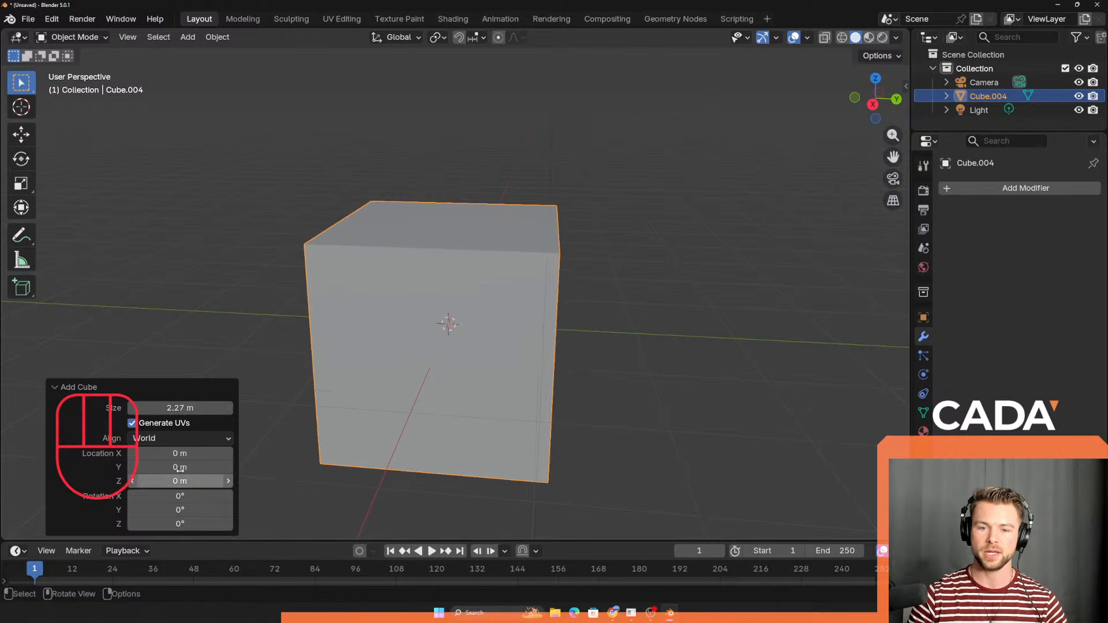
{"action": "left_click_drag", "start_coordinate": [181, 454], "coordinate": [171, 453]}
{"action": "key", "text": "ctrl+z"}
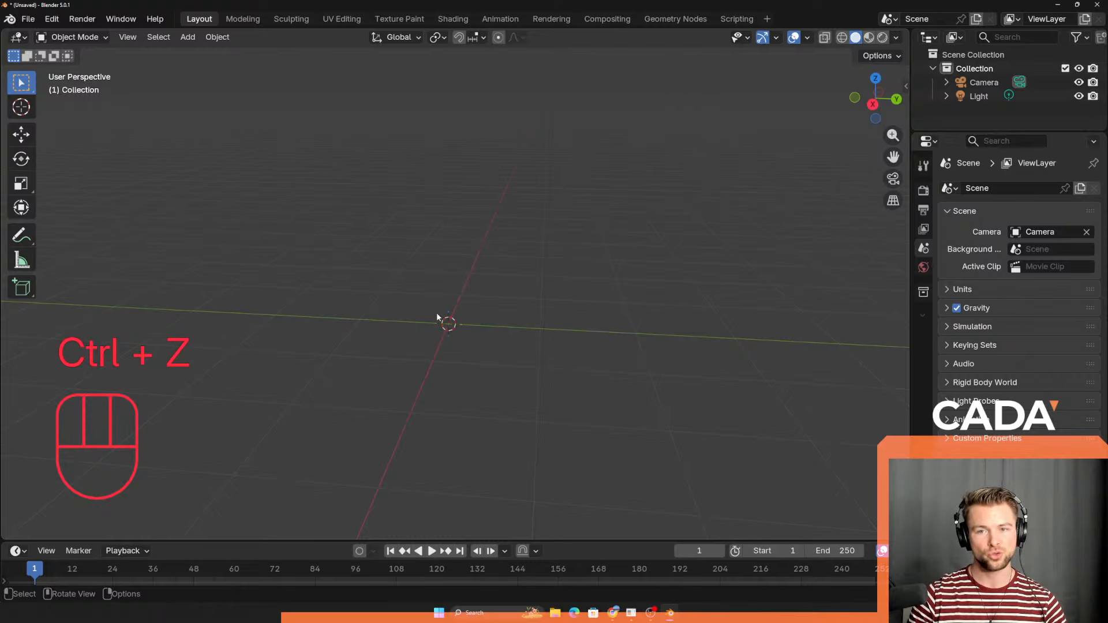
{"action": "key", "text": "shift+x"}
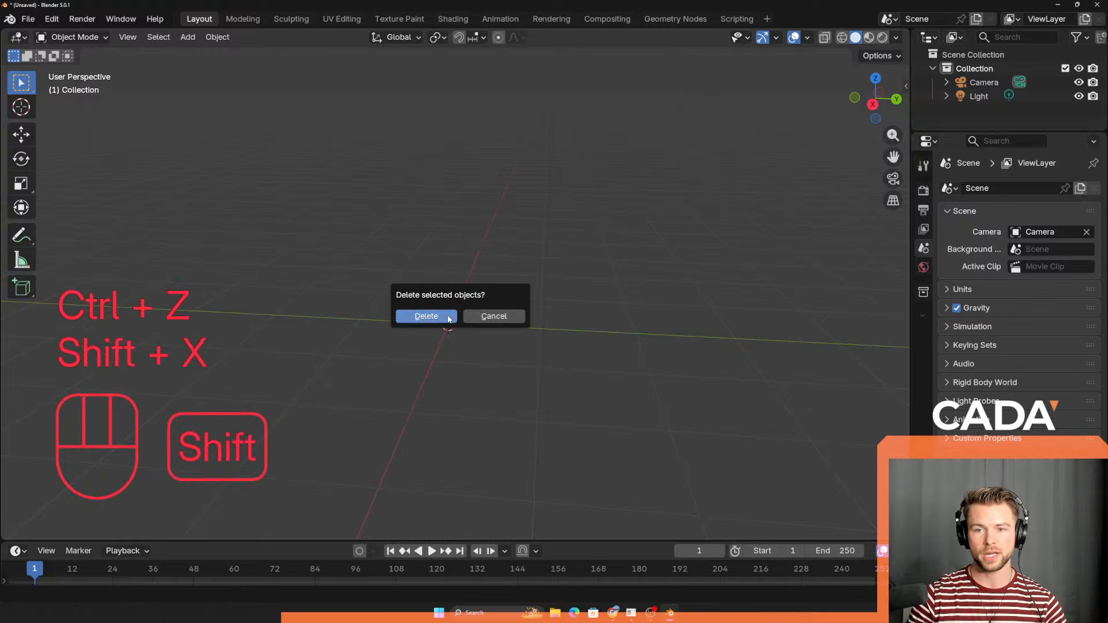
{"action": "left_click", "coordinate": [502, 322]}
Step: Add a cylinder mesh at the world origin and set its vertices to 9
{"action": "key", "text": "shift+a"}
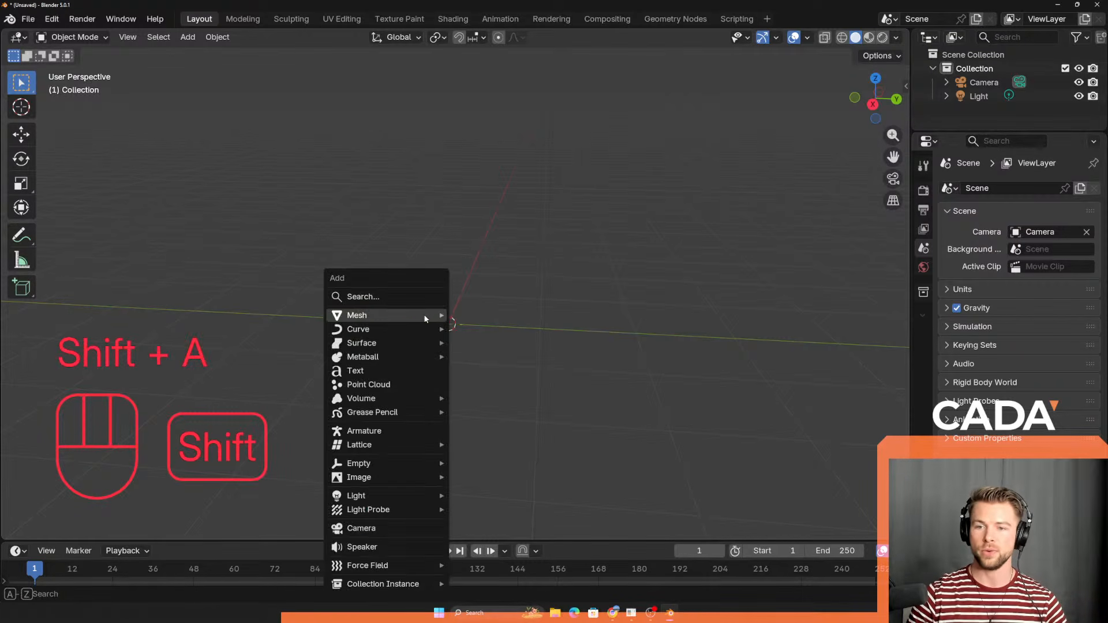
{"action": "mouse_move", "coordinate": [430, 315]}
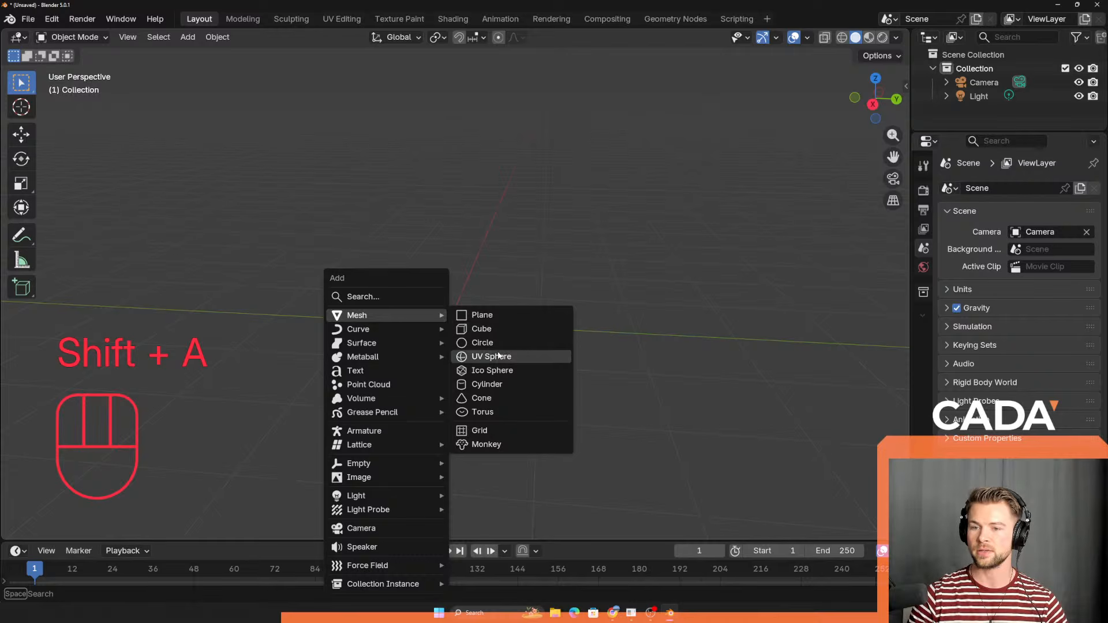
{"action": "left_click", "coordinate": [503, 384]}
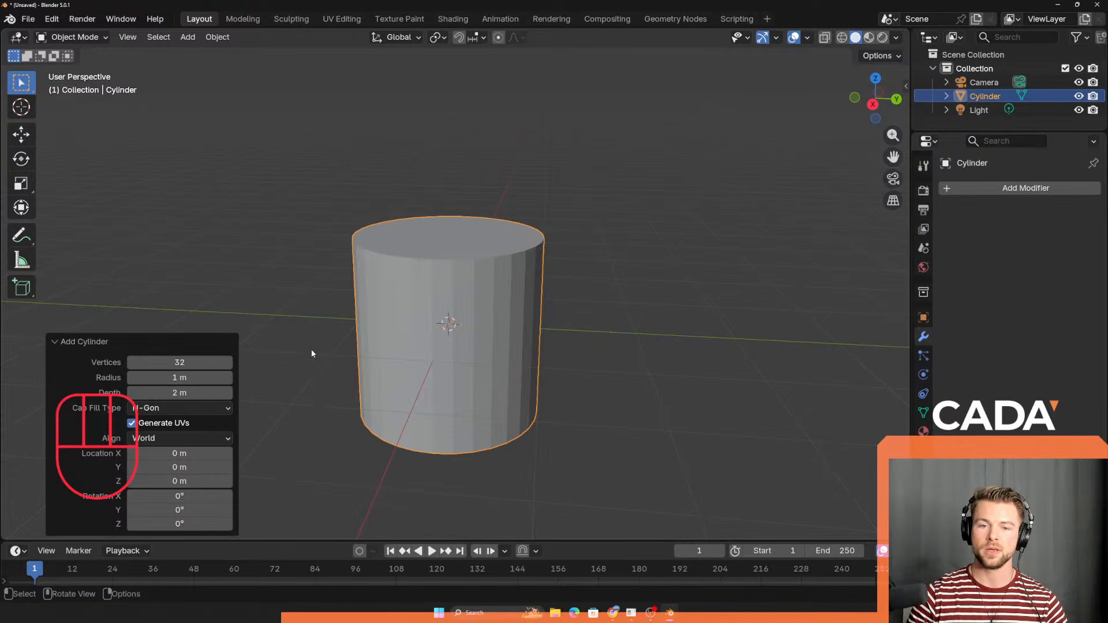
{"action": "scroll", "coordinate": [317, 348], "scroll_direction": "up", "scroll_amount": 1}
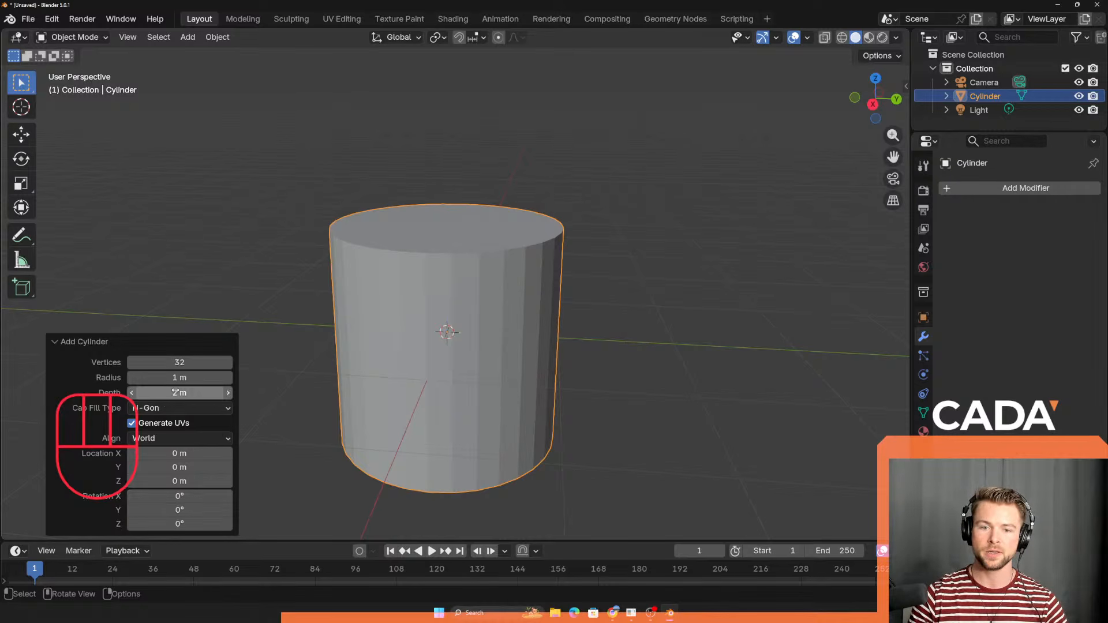
{"action": "left_click_drag", "start_coordinate": [180, 363], "coordinate": [281, 363]}
{"action": "mouse_move", "coordinate": [180, 362]}
{"action": "left_mouse_down"}
{"action": "mouse_move", "coordinate": [243, 363]}
{"action": "mouse_move", "coordinate": [178, 363]}
{"action": "left_mouse_up"}
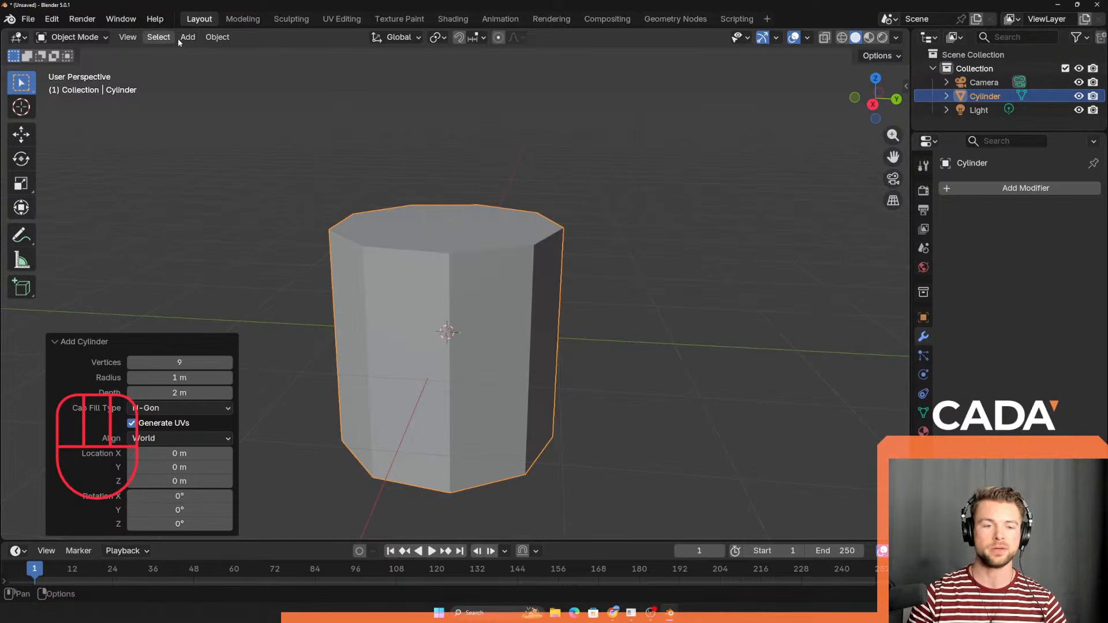
{"action": "left_click", "coordinate": [96, 39]}
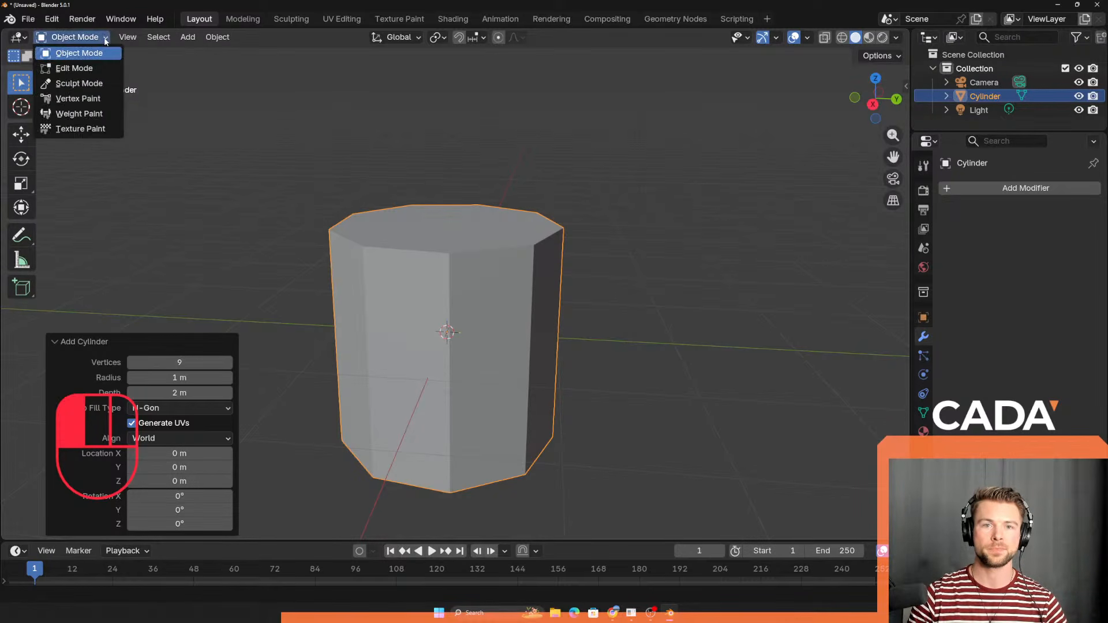
{"action": "left_click", "coordinate": [189, 37]}
{"action": "mouse_move", "coordinate": [205, 54]}
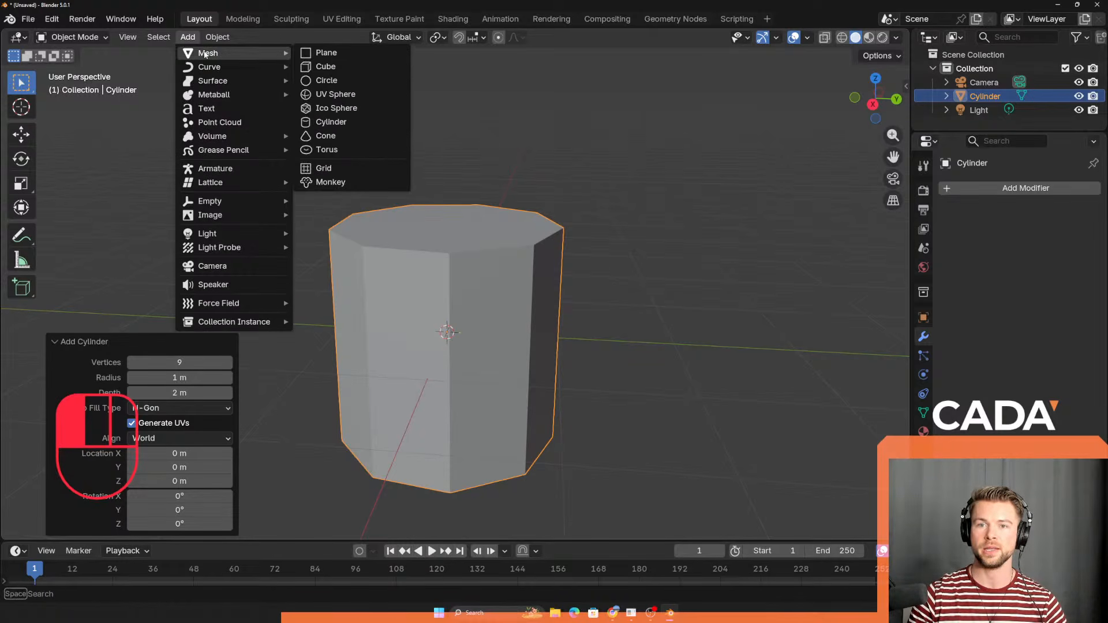
{"action": "left_click", "coordinate": [189, 39]}
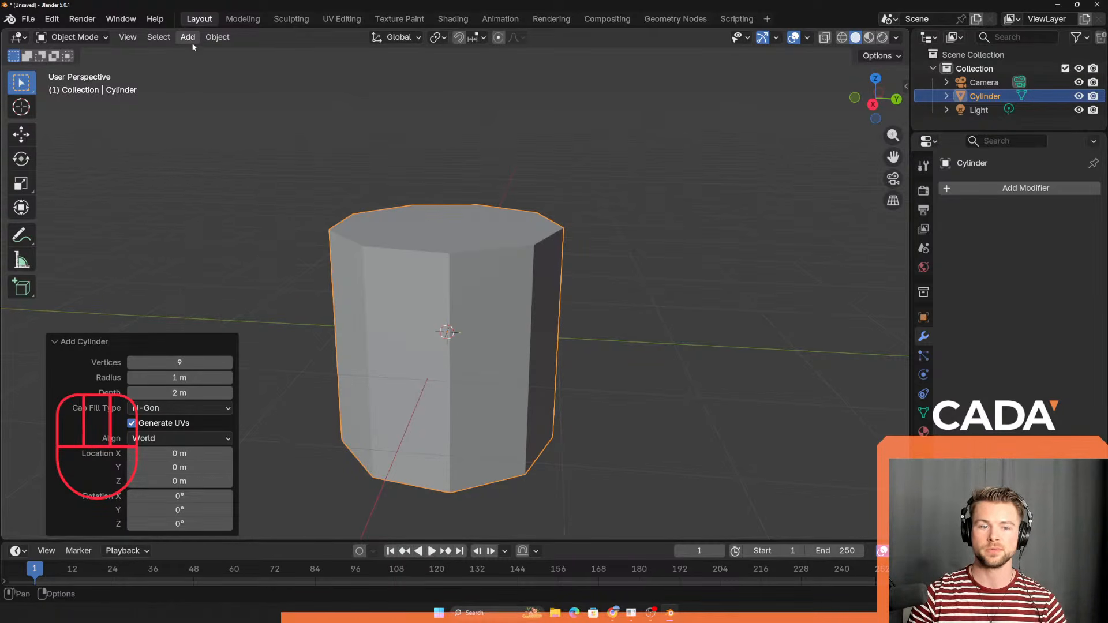
{"action": "key", "text": "shift+a"}
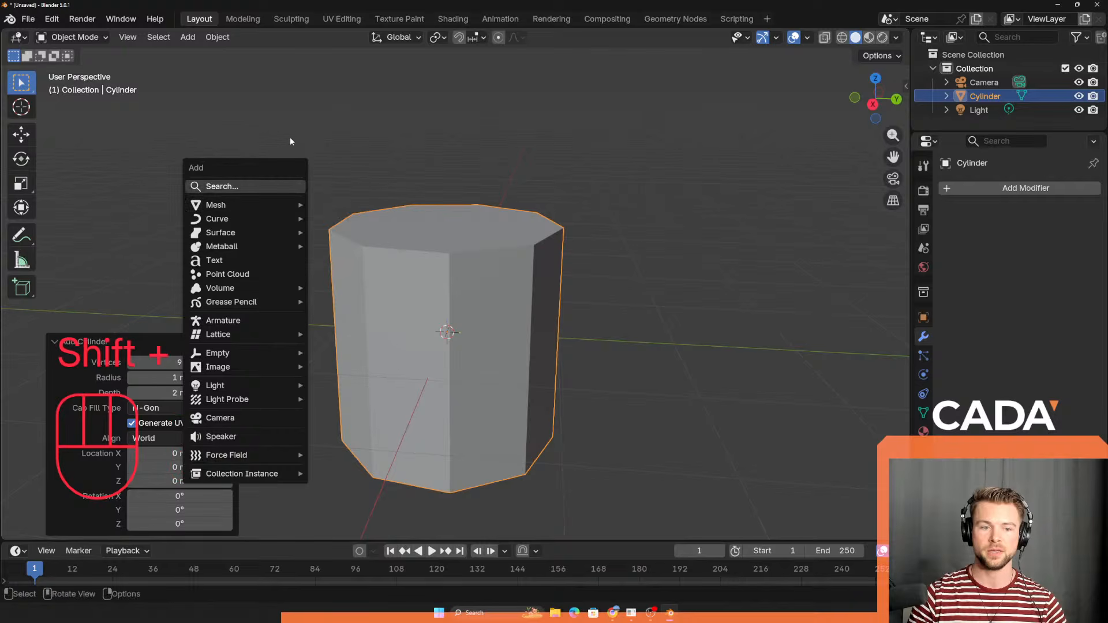
Step: Collapse and reopen the Add Cylinder settings, raise the vertex count and inspect the cylinder's edges in Edit Mode
{"action": "left_click", "coordinate": [66, 343]}
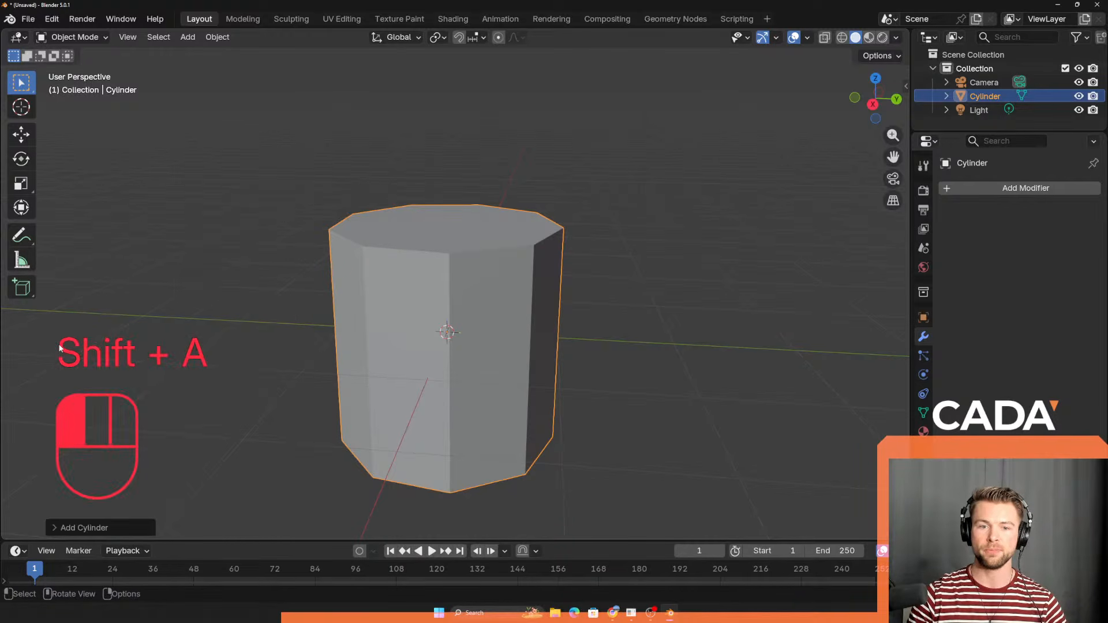
{"action": "left_click", "coordinate": [62, 528]}
{"action": "left_click", "coordinate": [65, 342]}
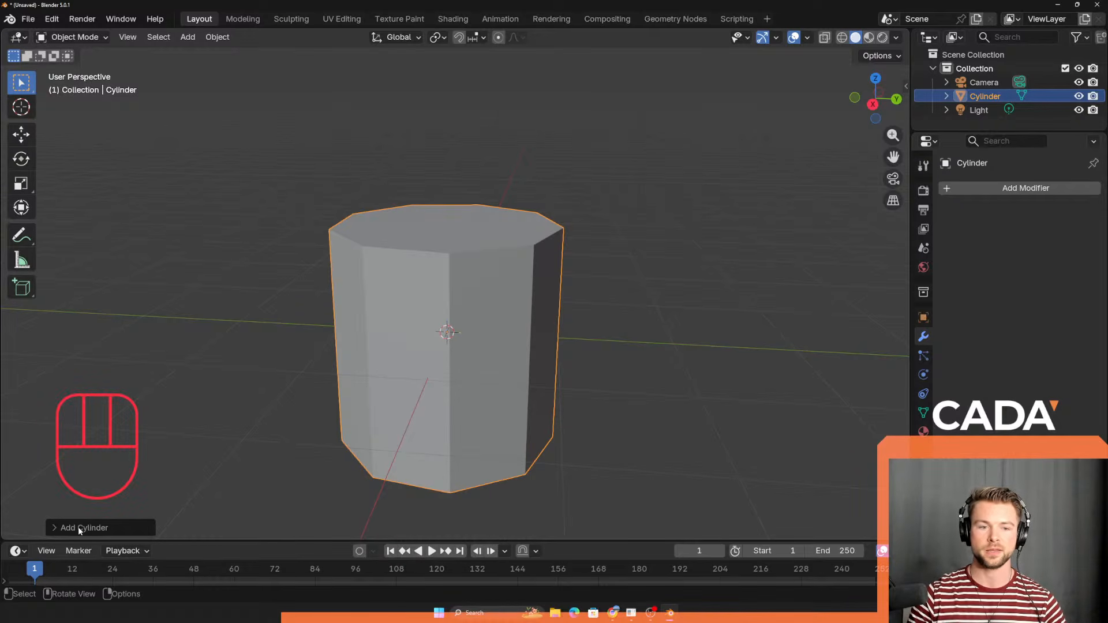
{"action": "left_click", "coordinate": [67, 531]}
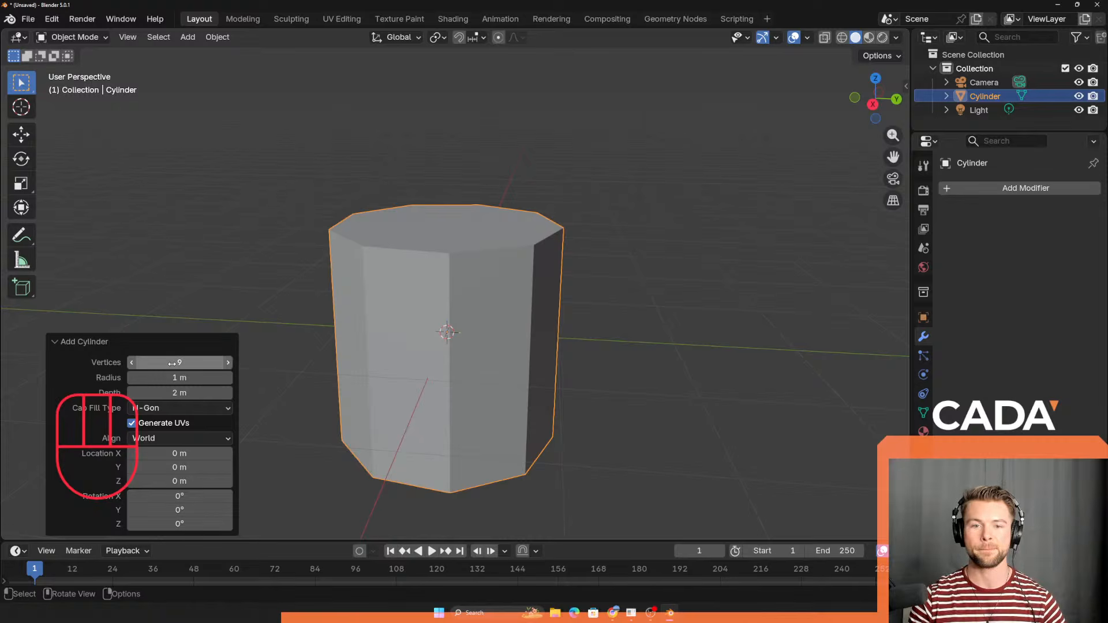
{"action": "left_click_drag", "start_coordinate": [172, 363], "coordinate": [199, 363]}
{"action": "key", "text": "Tab"}
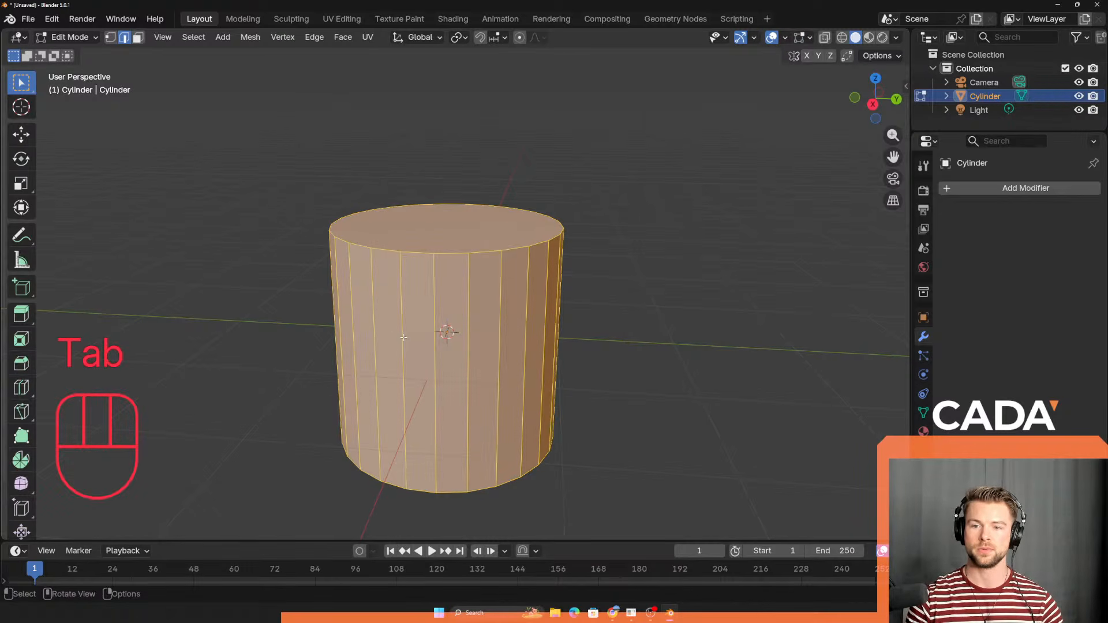
{"action": "key", "text": "Tab"}
{"action": "middle_click_drag", "start_coordinate": [324, 348], "coordinate": [299, 366]}
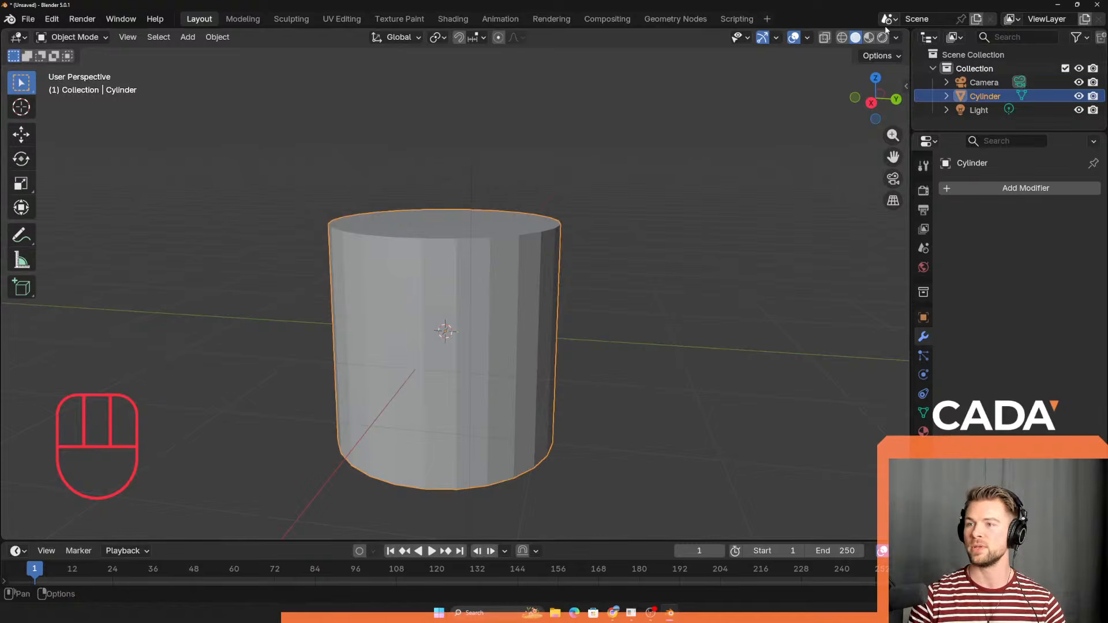
Step: Enable the wireframe geometry overlay in the viewport and compare the cylinder in Edit Mode and Object Mode
{"action": "left_click", "coordinate": [807, 38]}
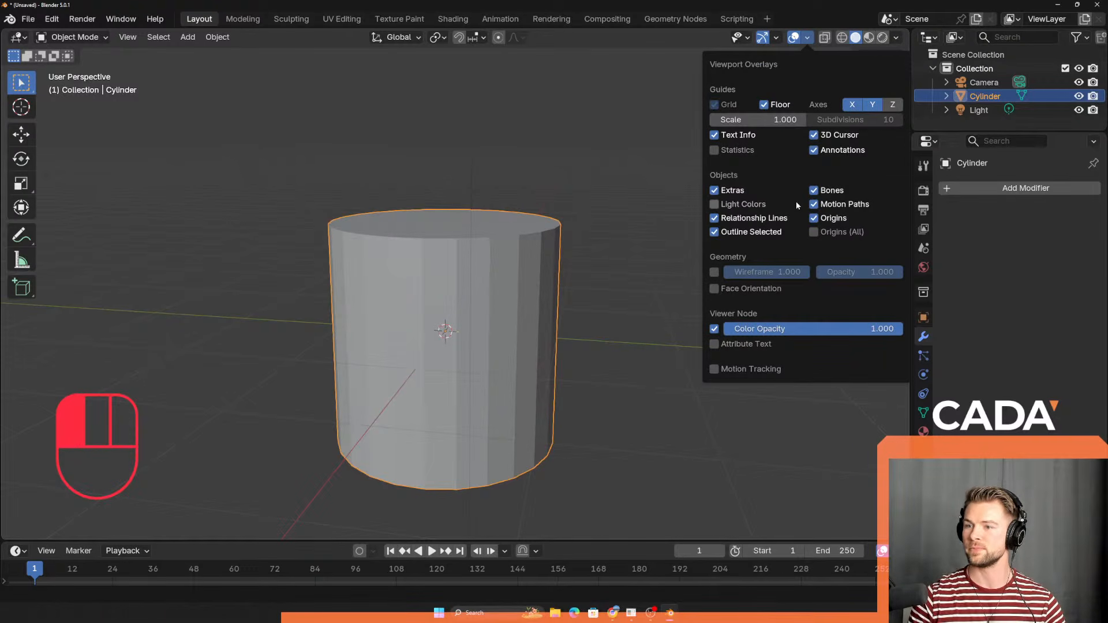
{"action": "left_click", "coordinate": [715, 272]}
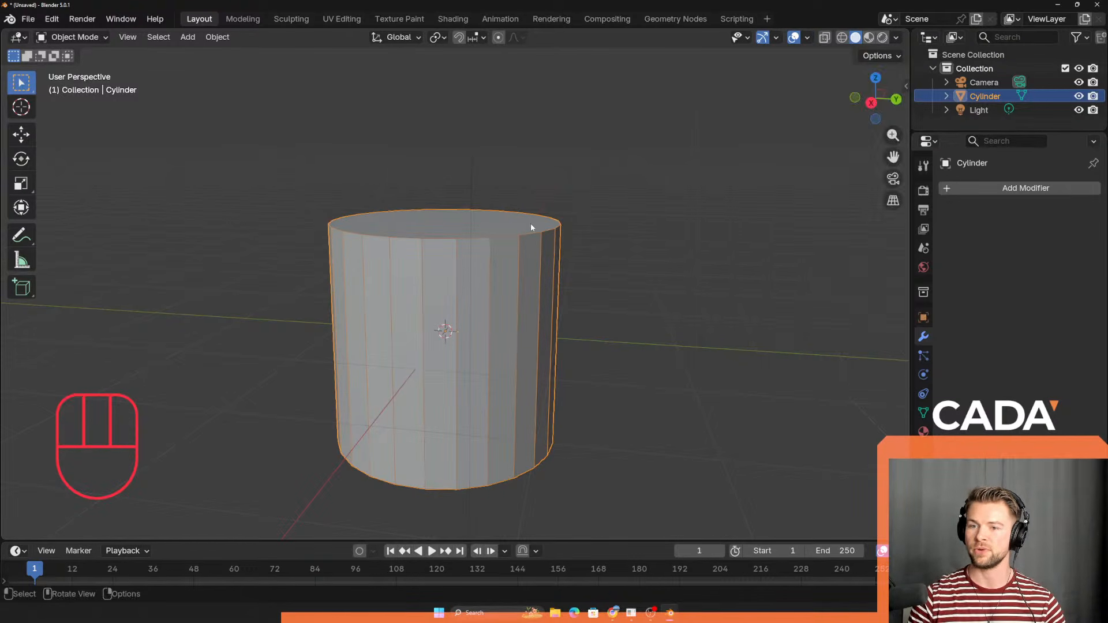
{"action": "key", "text": "Tab"}
{"action": "key", "text": "Tab"}
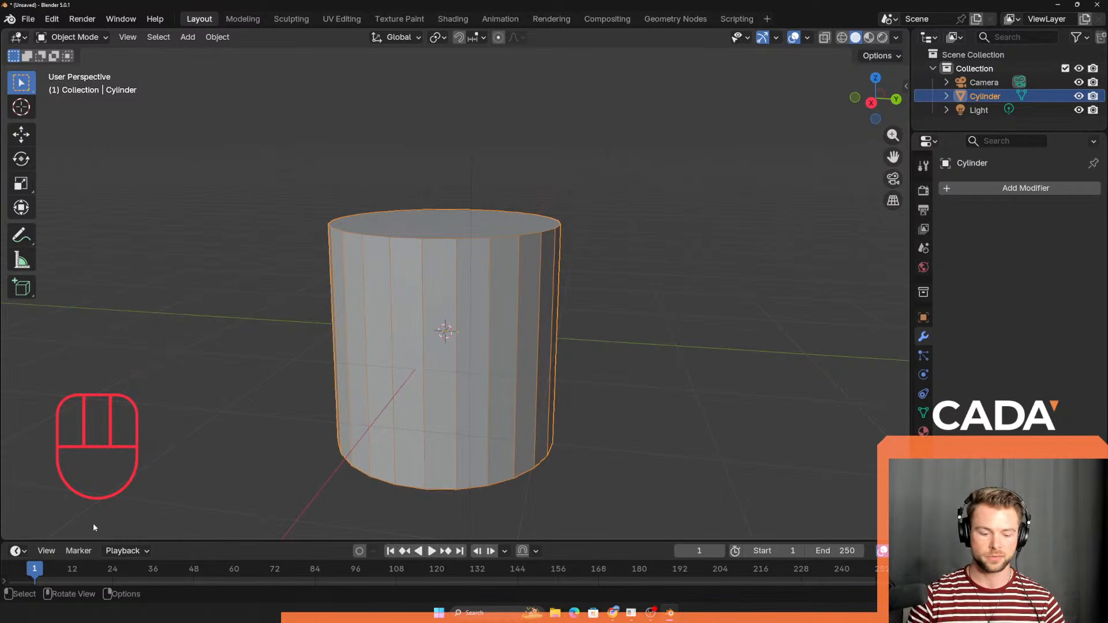
{"action": "key", "text": "F10"}
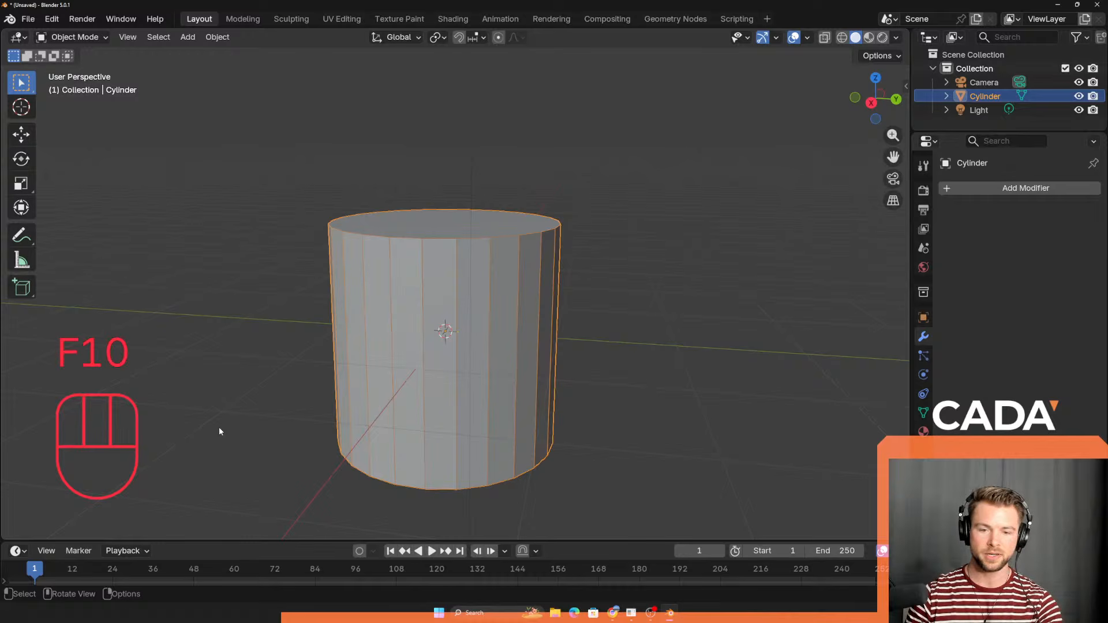
{"action": "key", "text": "F11"}
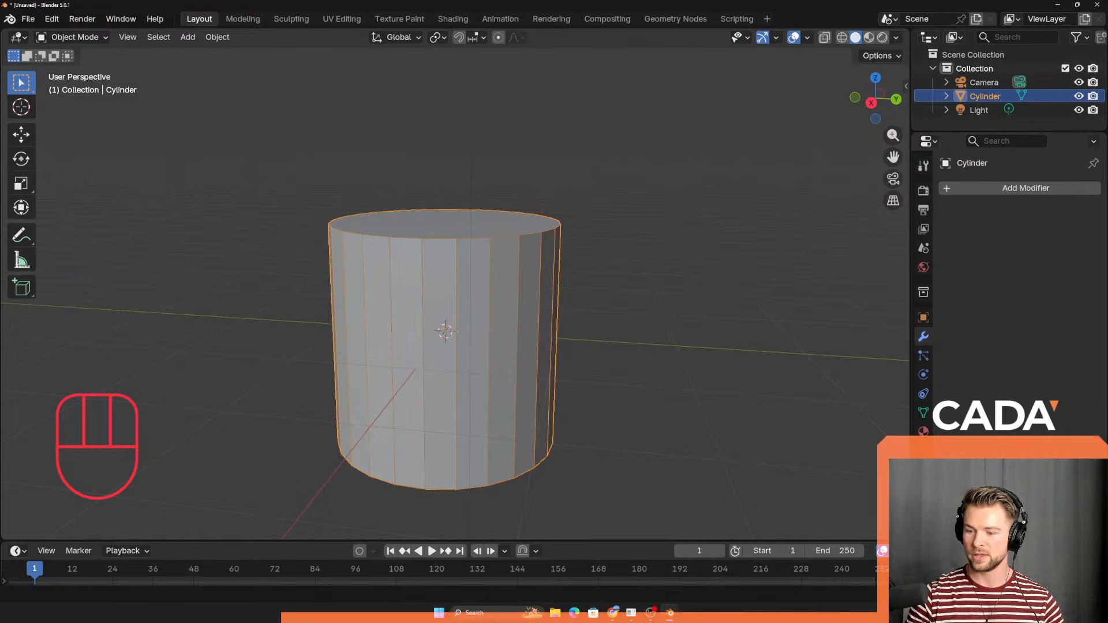
{"action": "left_click", "coordinate": [233, 477]}
{"action": "key", "text": "F8"}
Step: Delete the cylinder and add a cube mesh at the world origin
{"action": "left_click", "coordinate": [430, 321]}
{"action": "key", "text": "Delete"}
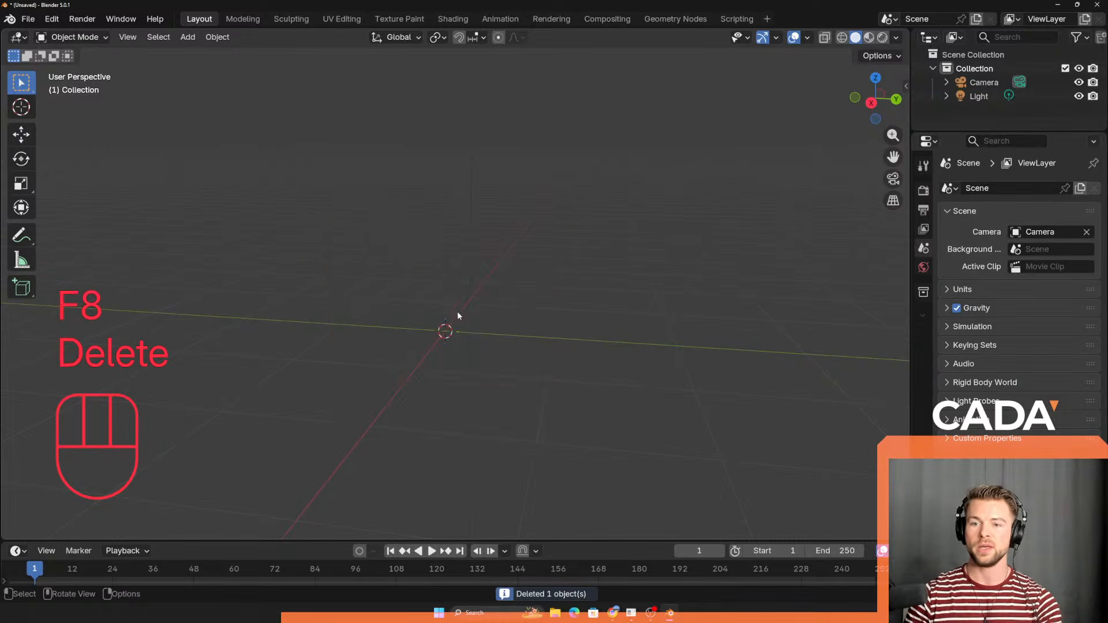
{"action": "key", "text": "shift+a"}
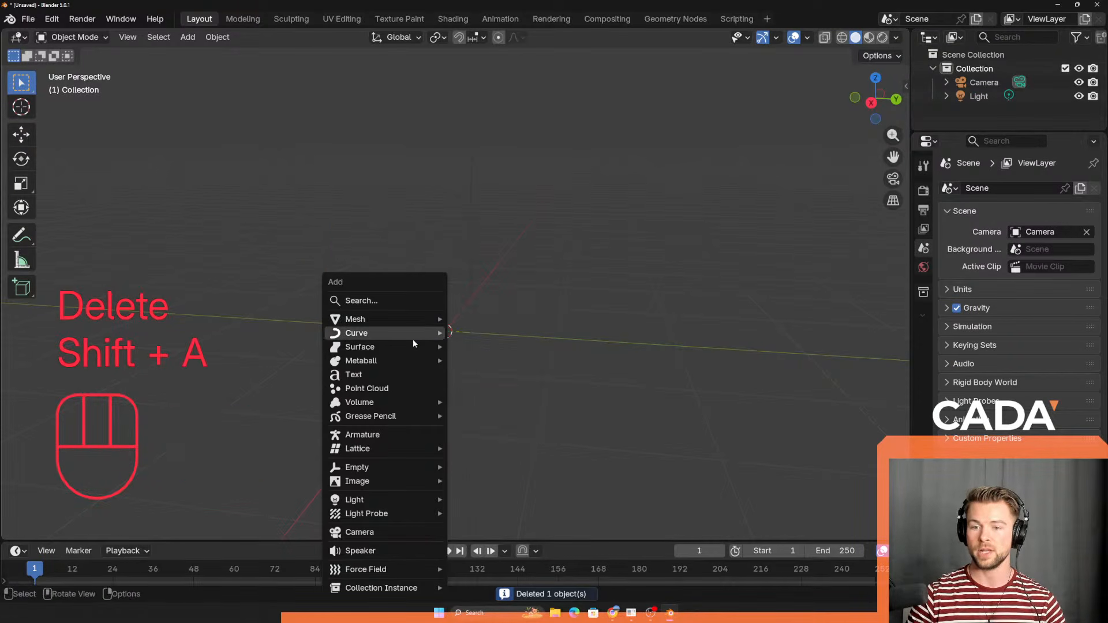
{"action": "mouse_move", "coordinate": [421, 320]}
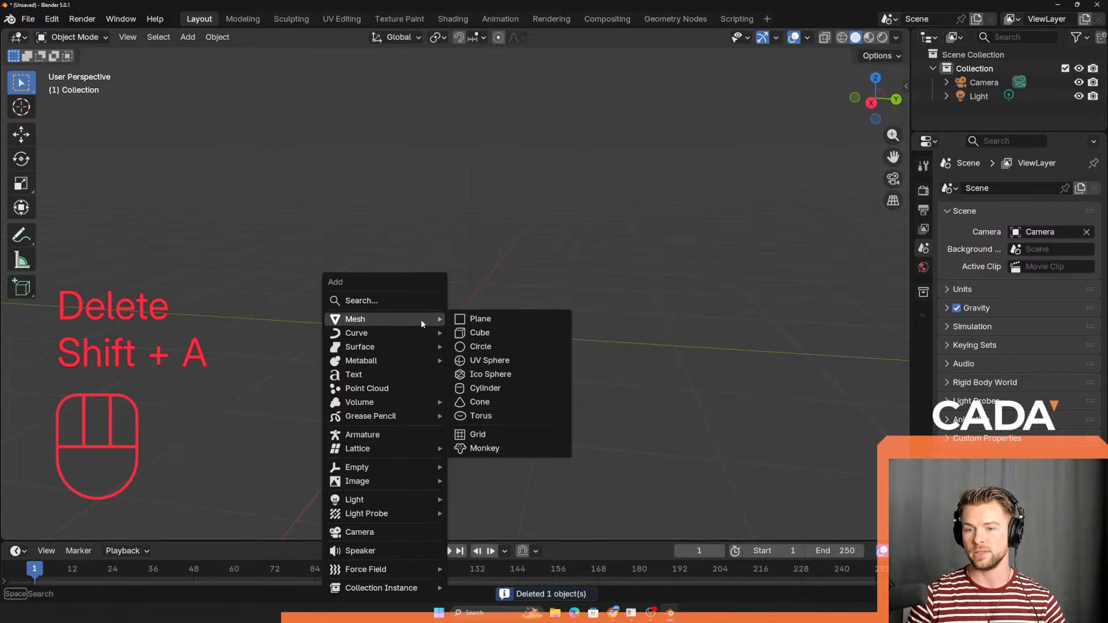
{"action": "left_click", "coordinate": [500, 334]}
Step: Add a cylinder on top of the cube's location, adjust its vertex count, delete it and reselect the cube
{"action": "key", "text": "shift+a"}
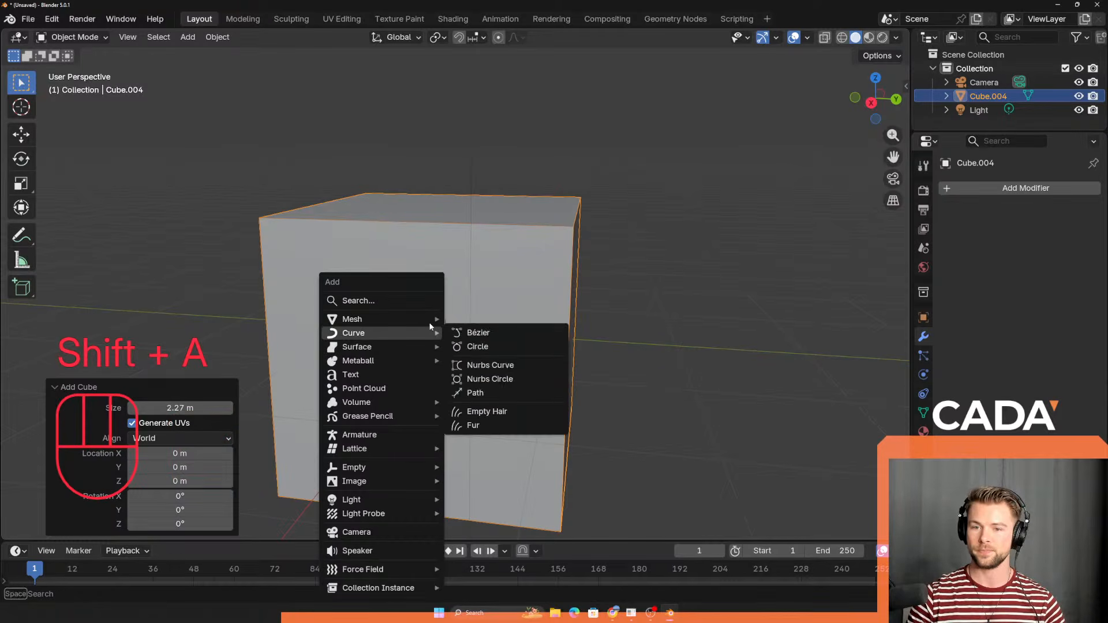
{"action": "mouse_move", "coordinate": [404, 319]}
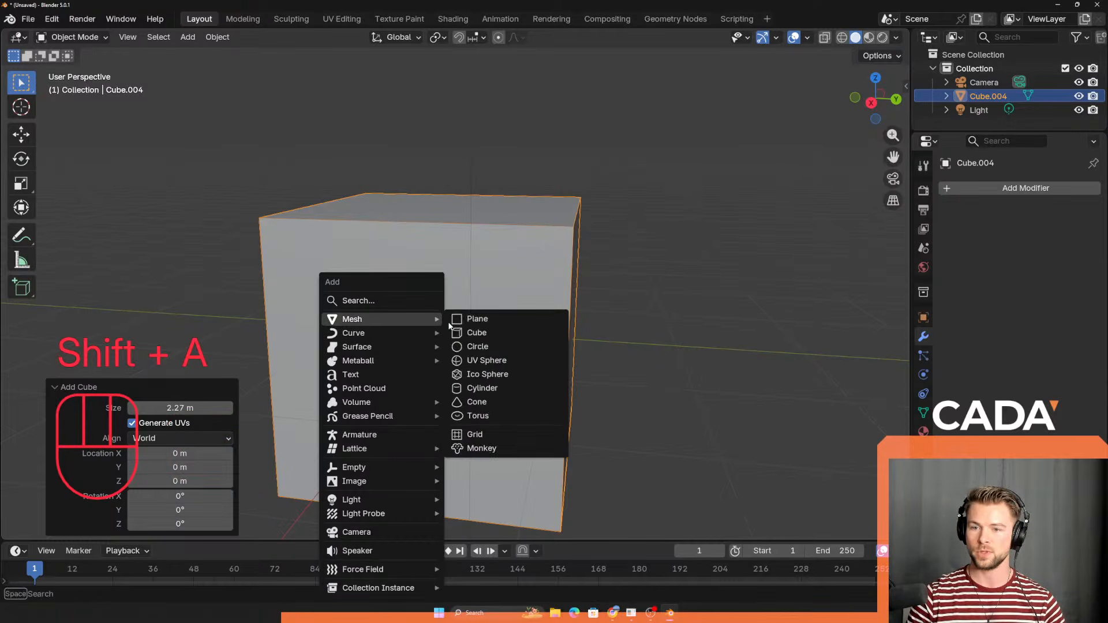
{"action": "left_click", "coordinate": [486, 388]}
{"action": "mouse_move", "coordinate": [187, 367]}
{"action": "left_mouse_down"}
{"action": "mouse_move", "coordinate": [144, 367]}
{"action": "mouse_move", "coordinate": [180, 363]}
{"action": "left_mouse_up"}
{"action": "key", "text": "Delete"}
{"action": "left_click", "coordinate": [391, 282]}
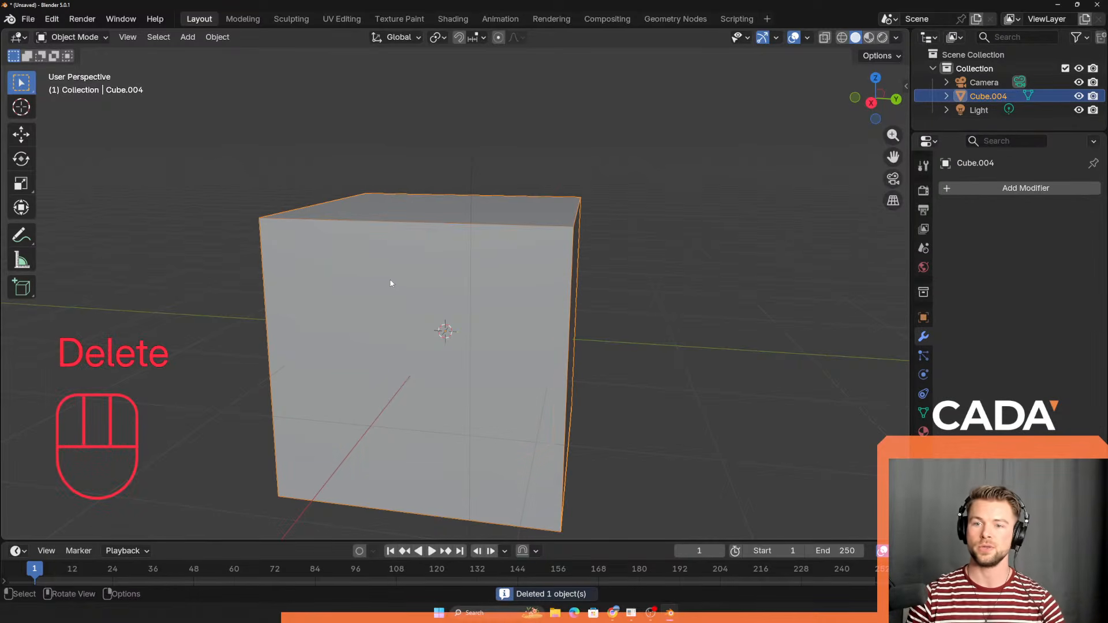
{"action": "scroll", "coordinate": [404, 286], "scroll_direction": "down", "scroll_amount": 3}
{"action": "key", "text": "s"}
{"action": "right_click", "coordinate": [564, 434]}
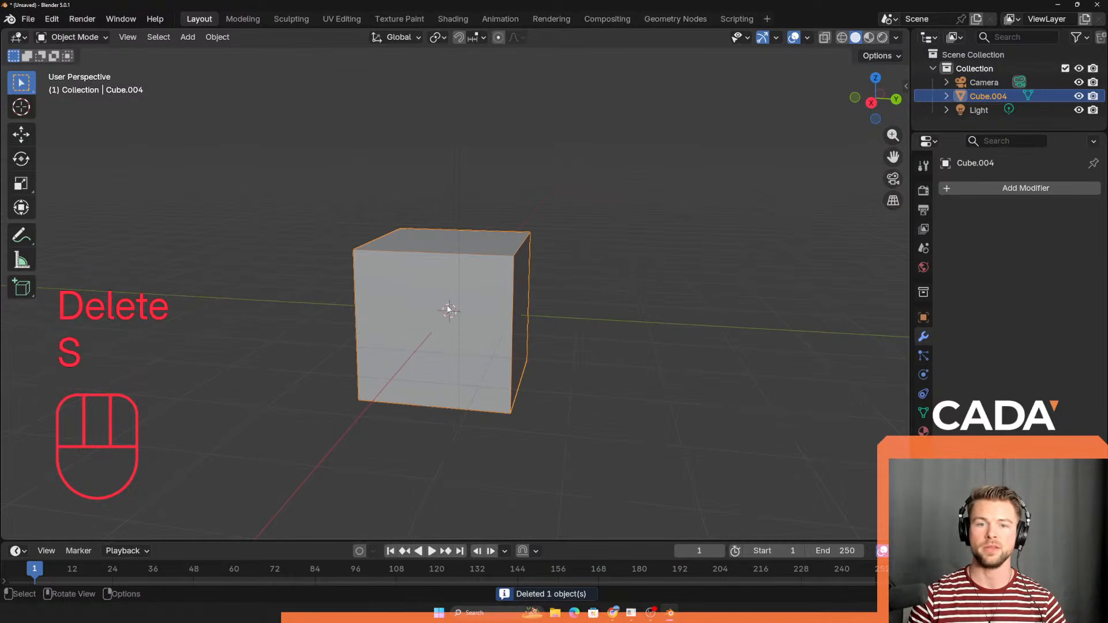
{"action": "scroll", "coordinate": [449, 309], "scroll_direction": "up", "scroll_amount": 2}
{"action": "mouse_move", "coordinate": [475, 330]}
{"action": "middle_mouse_down", "text": "shift"}
{"action": "mouse_move", "coordinate": [413, 297]}
{"action": "mouse_move", "coordinate": [479, 319]}
{"action": "mouse_move", "coordinate": [526, 316]}
{"action": "mouse_move", "coordinate": [539, 337]}
{"action": "mouse_move", "coordinate": [452, 292]}
{"action": "mouse_move", "coordinate": [465, 345]}
{"action": "middle_mouse_up", "text": "shift"}
{"action": "scroll", "coordinate": [557, 355], "scroll_direction": "down", "scroll_amount": 3}
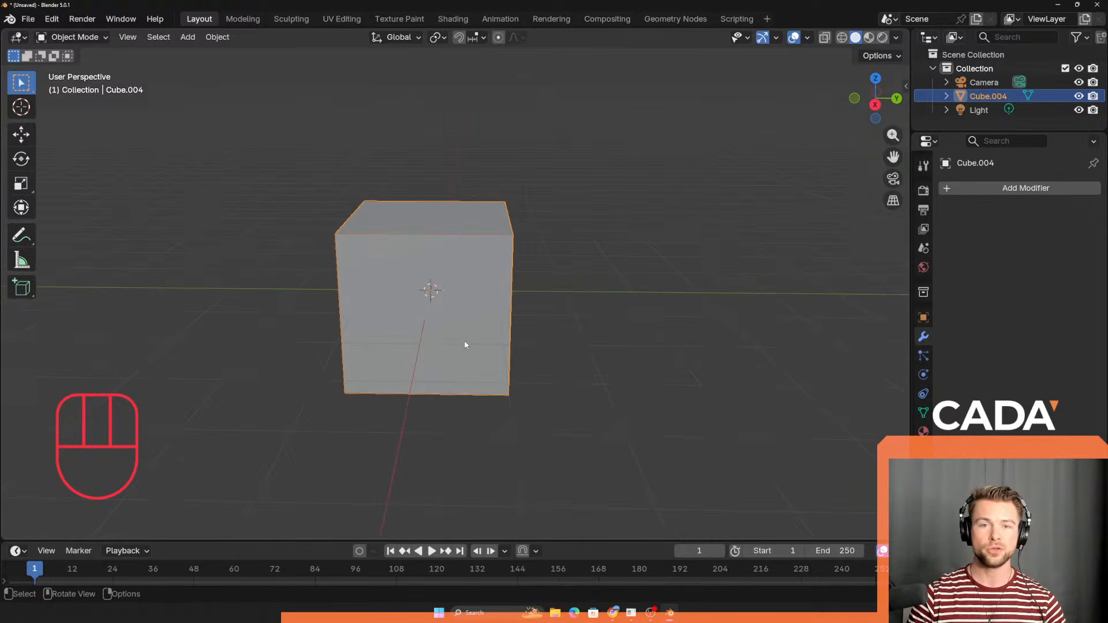
{"action": "key", "text": "shift+a"}
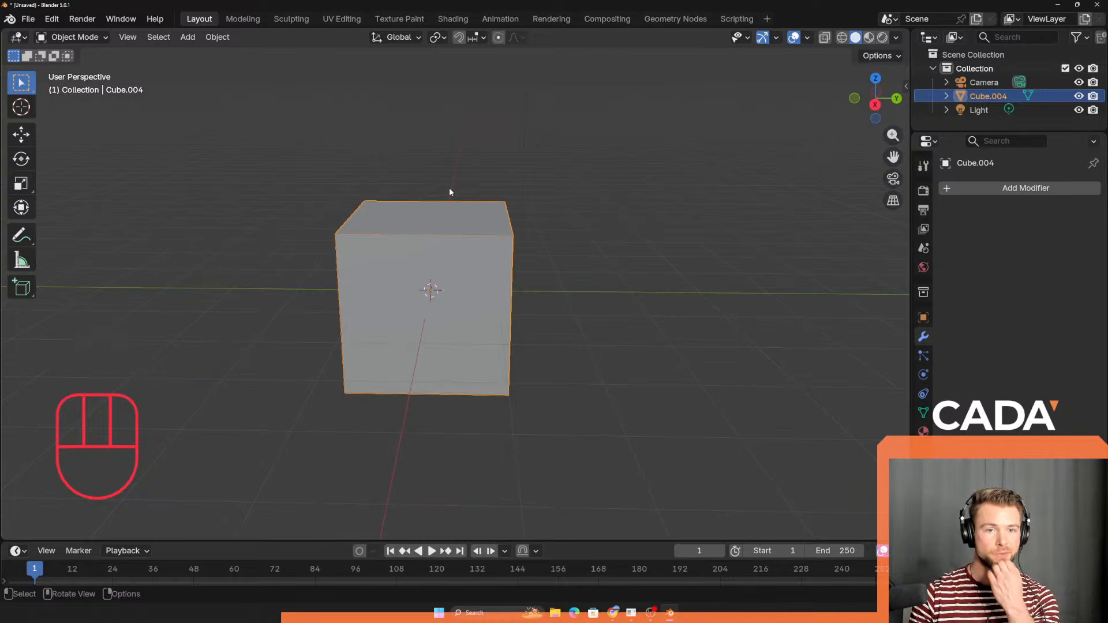
{"action": "middle_click_drag", "start_coordinate": [411, 284], "coordinate": [426, 330], "text": "shift"}
{"action": "mouse_move", "coordinate": [426, 329]}
{"action": "middle_mouse_down"}
{"action": "mouse_move", "coordinate": [470, 318]}
{"action": "mouse_move", "coordinate": [435, 311]}
{"action": "middle_mouse_up"}
{"action": "scroll", "coordinate": [446, 333], "scroll_direction": "up", "scroll_amount": 2}
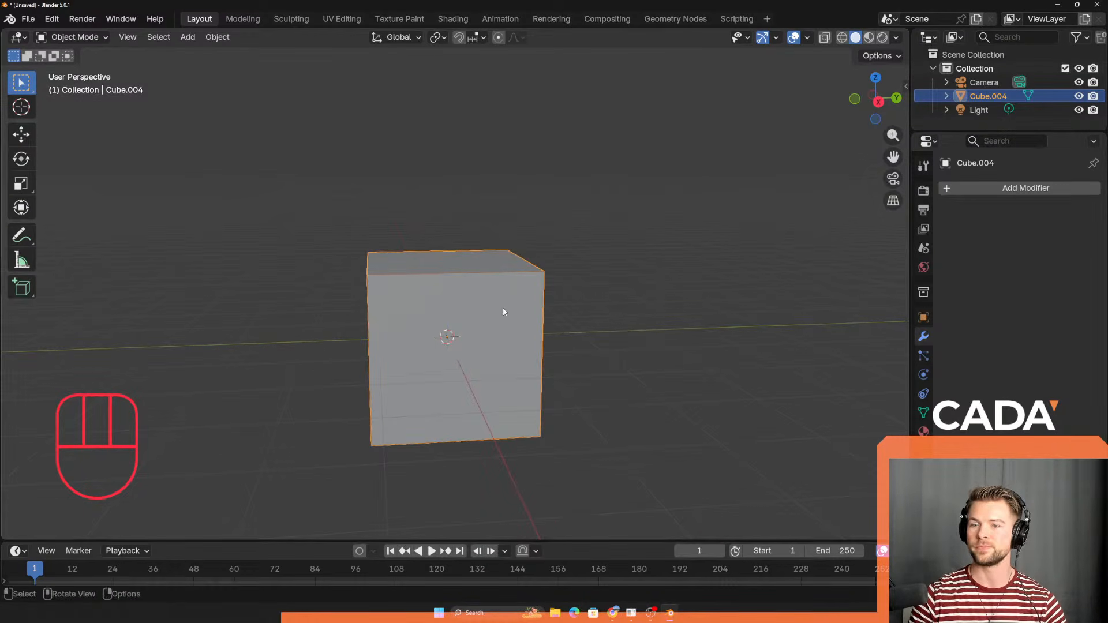
{"action": "middle_click_drag", "start_coordinate": [503, 312], "coordinate": [423, 336]}
{"action": "scroll", "coordinate": [447, 313], "scroll_direction": "down", "scroll_amount": 2}
{"action": "middle_click_drag", "start_coordinate": [422, 336], "coordinate": [407, 327]}
{"action": "scroll", "coordinate": [413, 325], "scroll_direction": "up", "scroll_amount": 3}
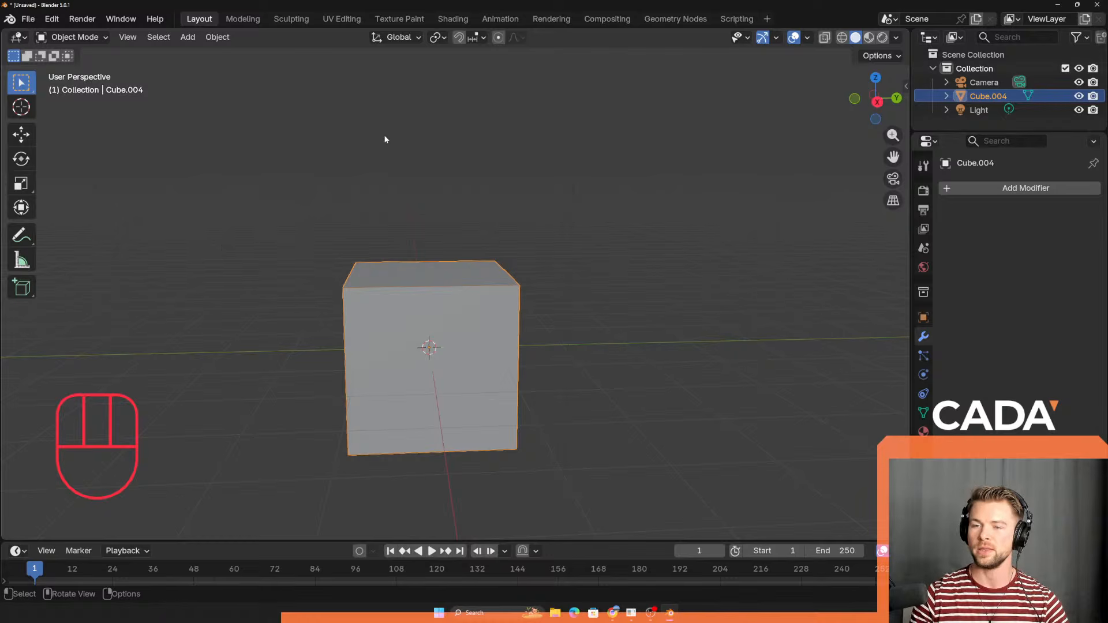
Step: Try moving the cube freely in the viewport several times, cancelling each move
{"action": "middle_click_drag", "start_coordinate": [524, 364], "coordinate": [460, 412]}
{"action": "key", "text": "g"}
{"action": "right_click", "coordinate": [840, 211]}
{"action": "middle_click_drag", "start_coordinate": [450, 366], "coordinate": [537, 319]}
{"action": "key", "text": "g"}
{"action": "right_click", "coordinate": [698, 165]}
{"action": "key", "text": "g"}
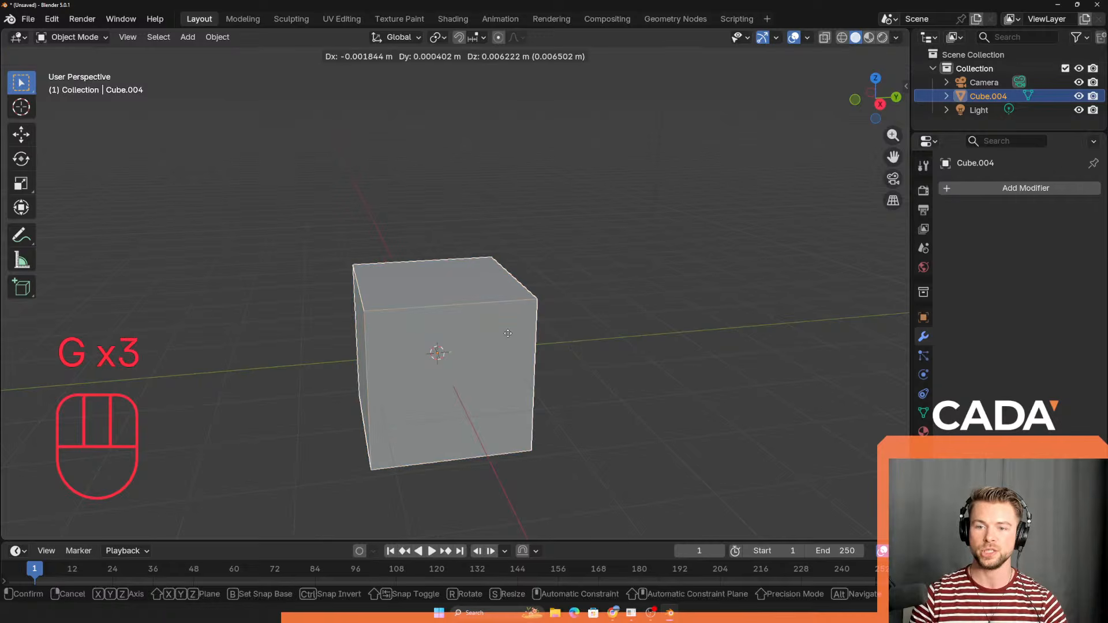
{"action": "right_click", "coordinate": [526, 219]}
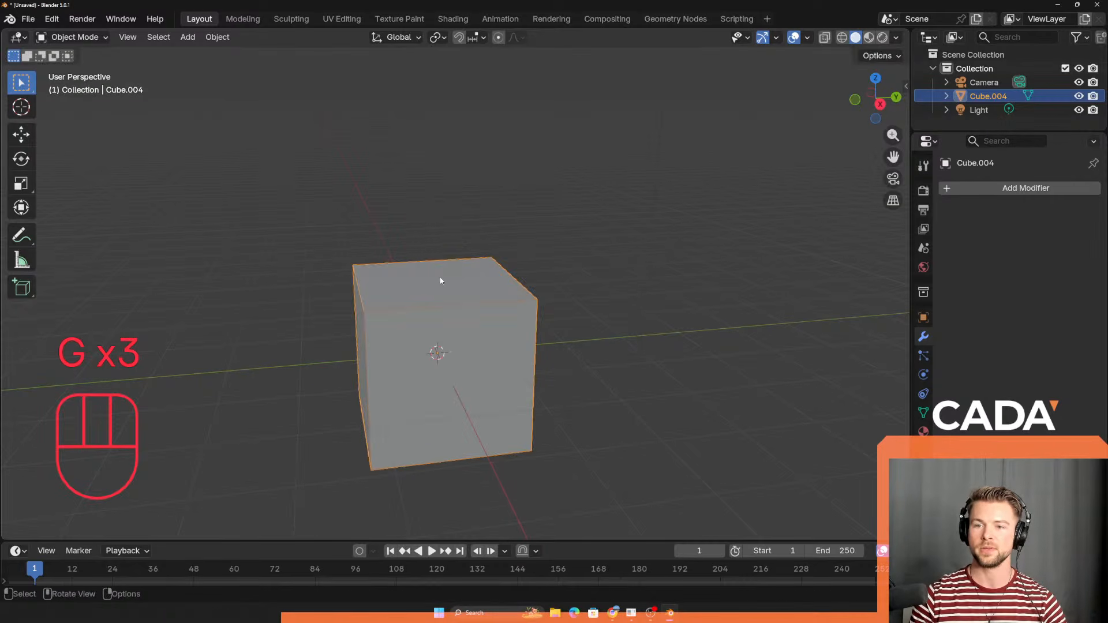
{"action": "key", "text": "g"}
{"action": "right_click", "coordinate": [636, 61]}
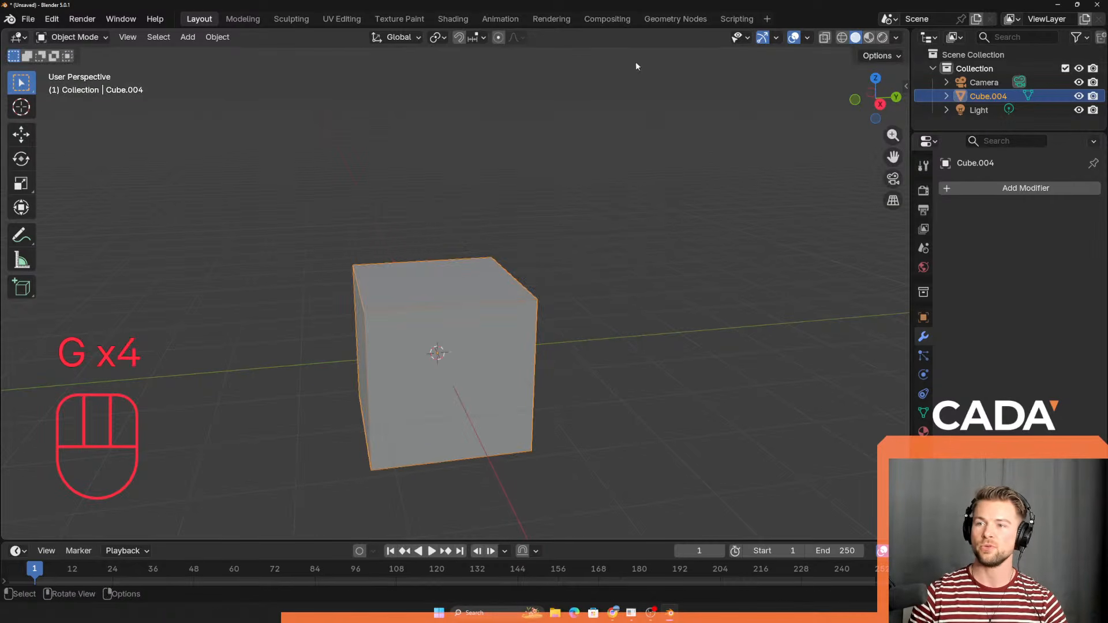
Step: Enable the Move object gizmo and use it to shift the cube along Y and about 1.31 m up Z, undoing each move
{"action": "left_click", "coordinate": [808, 39]}
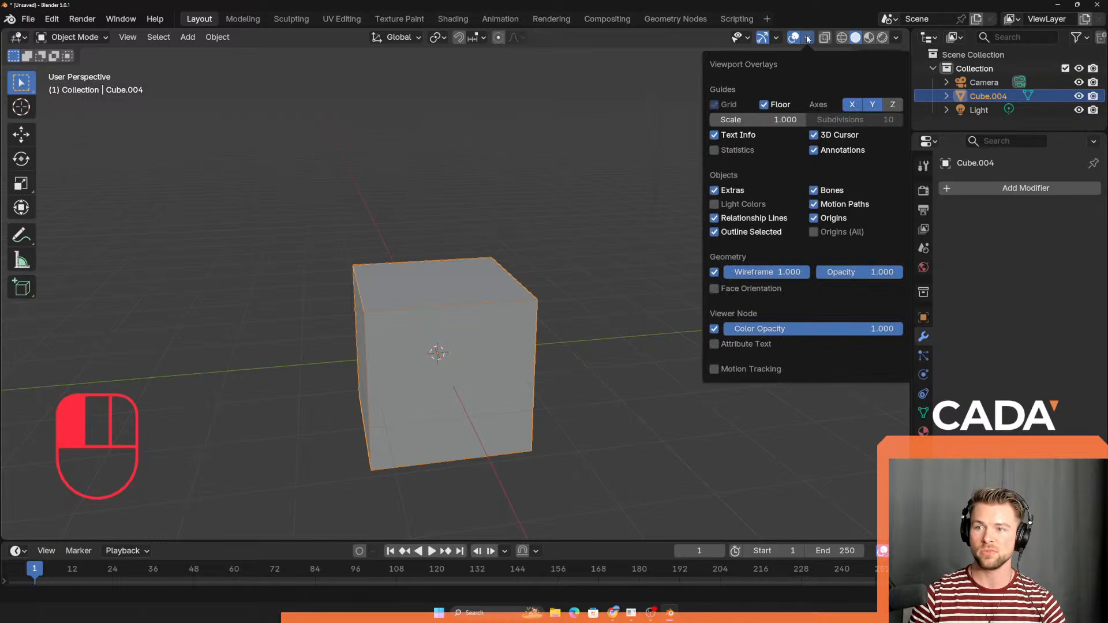
{"action": "left_click", "coordinate": [776, 38]}
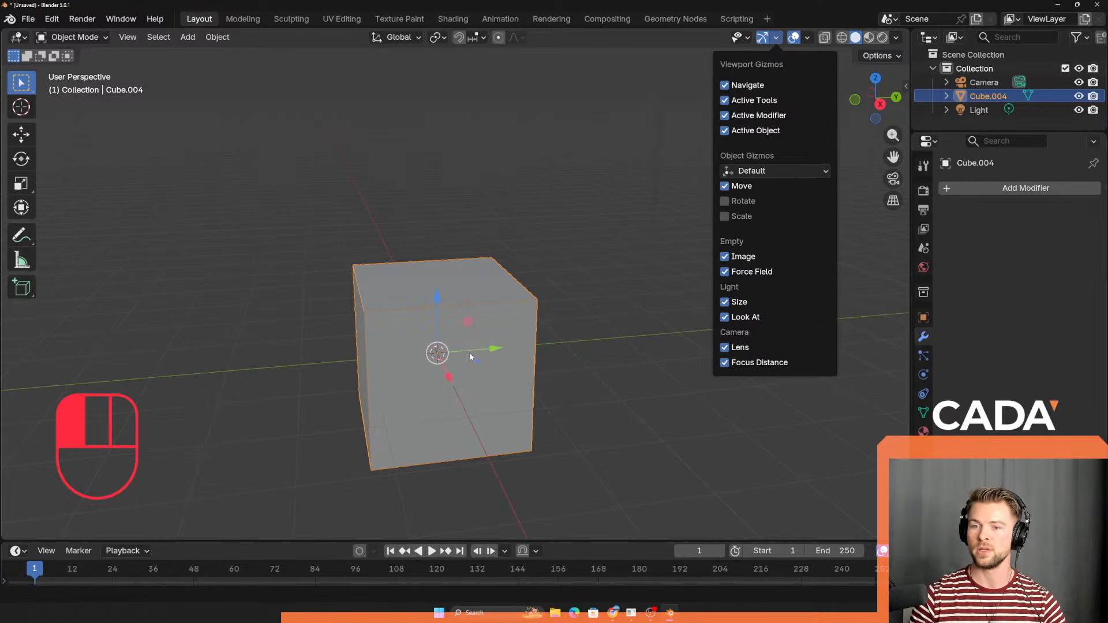
{"action": "left_click_drag", "start_coordinate": [495, 348], "coordinate": [544, 359]}
{"action": "key", "text": "ctrl+z"}
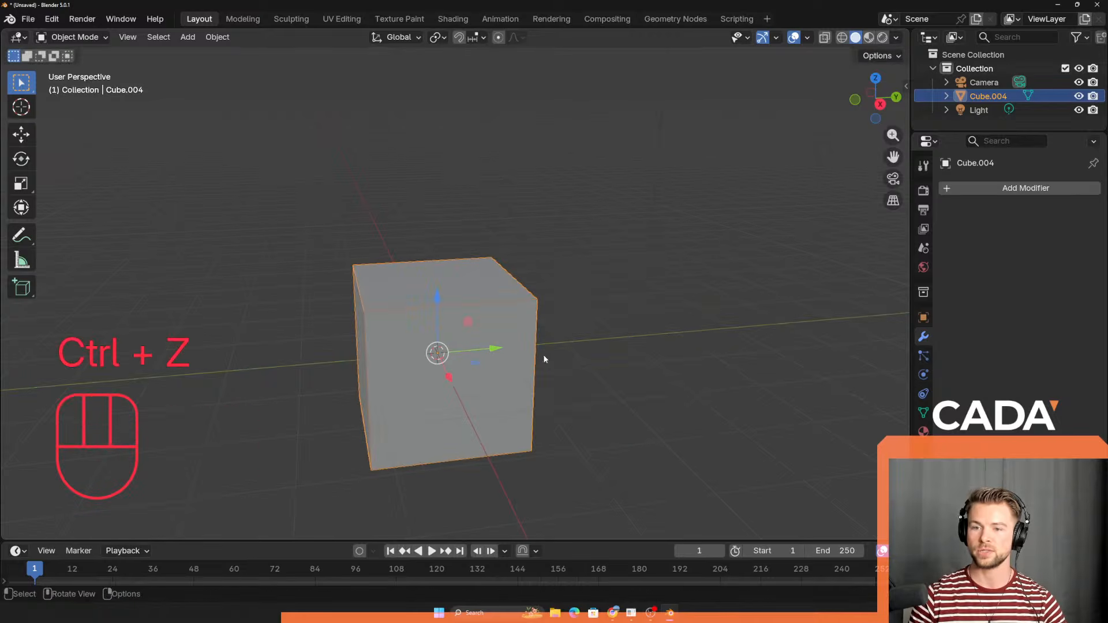
{"action": "left_click_drag", "start_coordinate": [439, 302], "coordinate": [441, 216]}
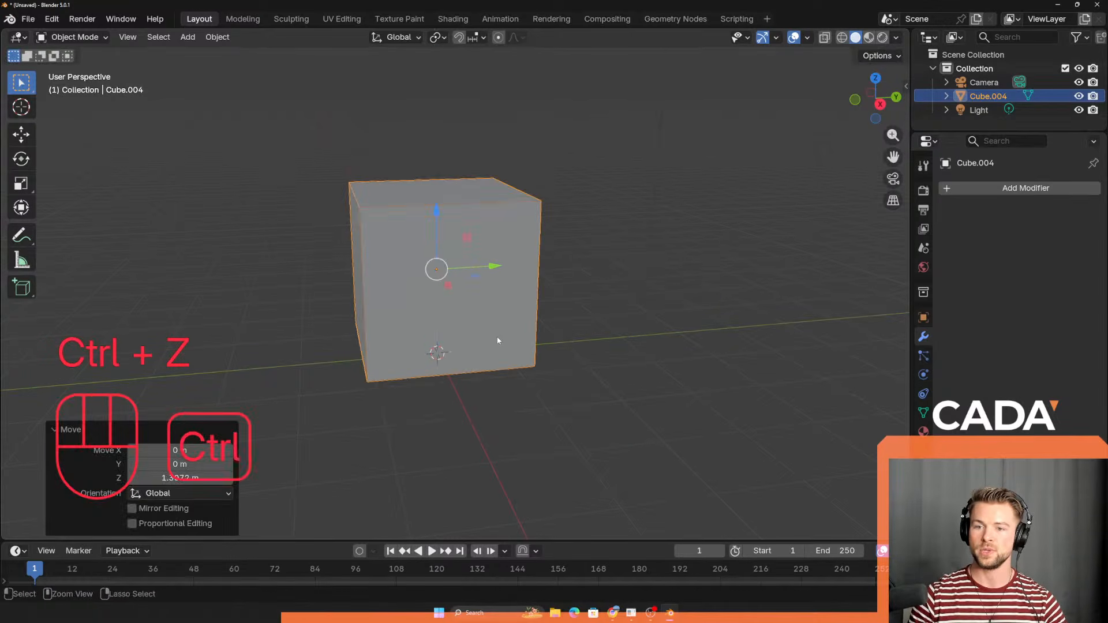
{"action": "key", "text": "ctrl+z"}
Step: Try moving the cube along the Y axis, first with a constrained Move command and again with the gizmo, reverting both
{"action": "middle_click_drag", "start_coordinate": [464, 376], "coordinate": [575, 381]}
{"action": "key", "text": "g"}
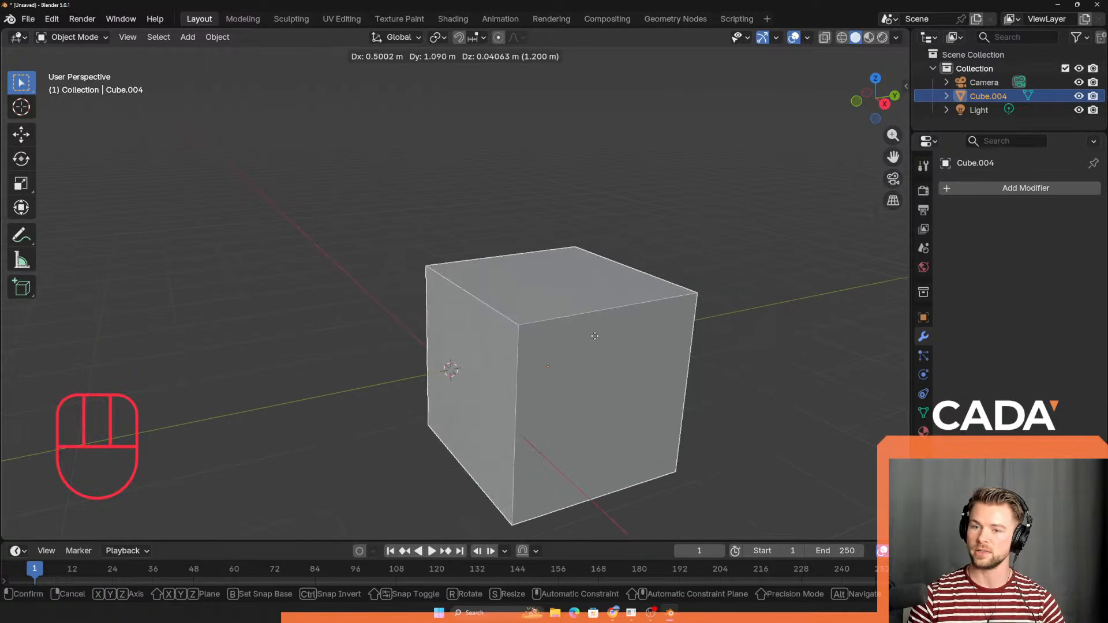
{"action": "key", "text": "y"}
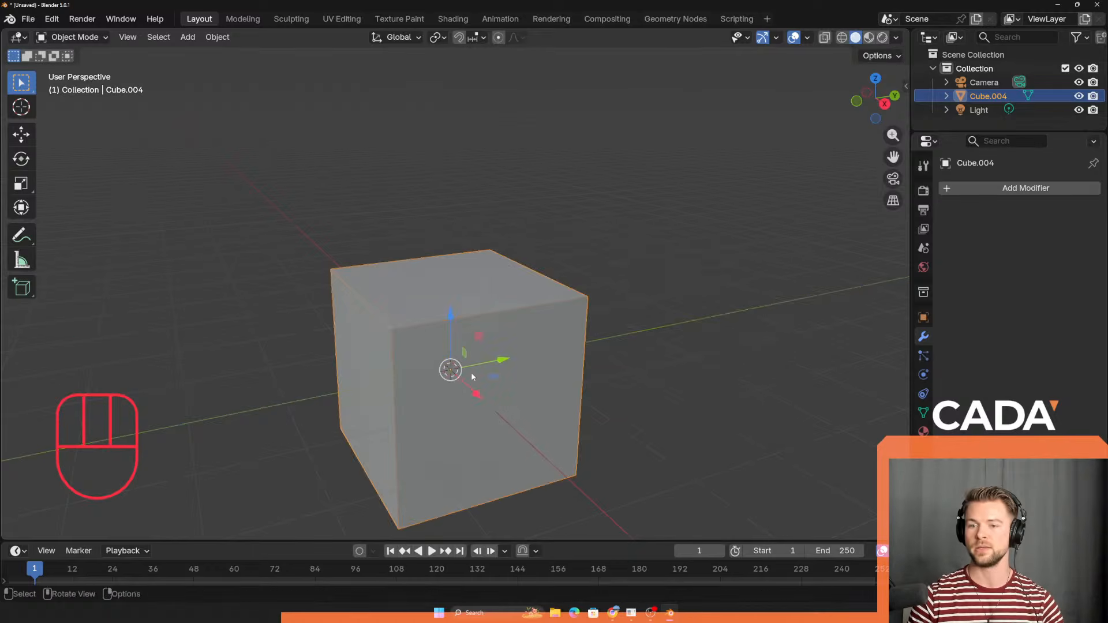
{"action": "middle_click_drag", "start_coordinate": [473, 376], "coordinate": [521, 403]}
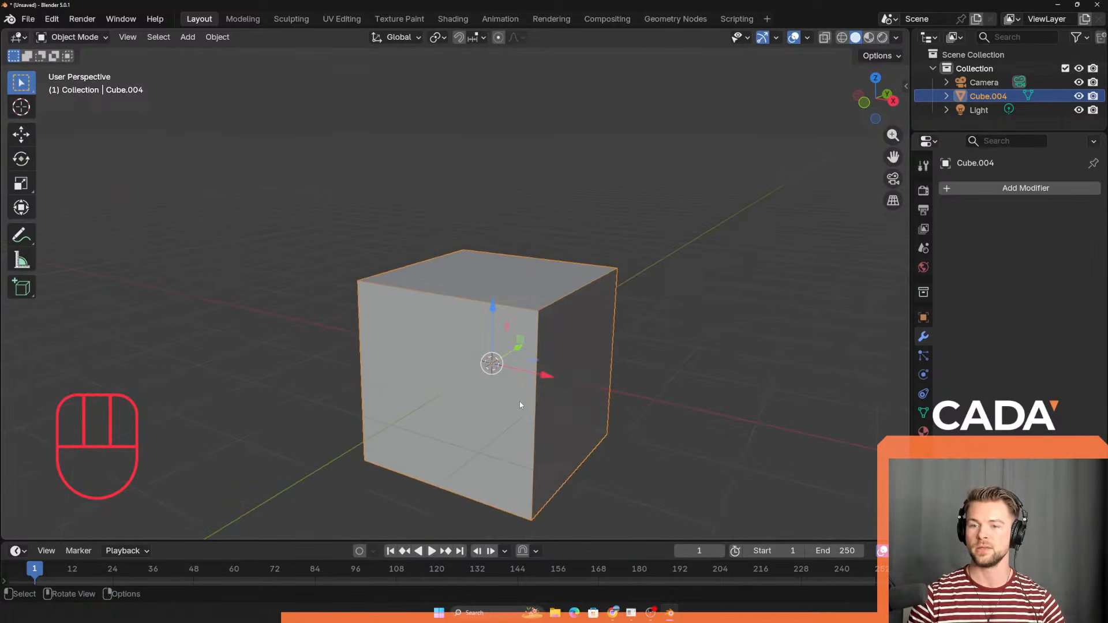
{"action": "left_click_drag", "start_coordinate": [517, 346], "coordinate": [572, 353]}
{"action": "key", "text": "ctrl+z"}
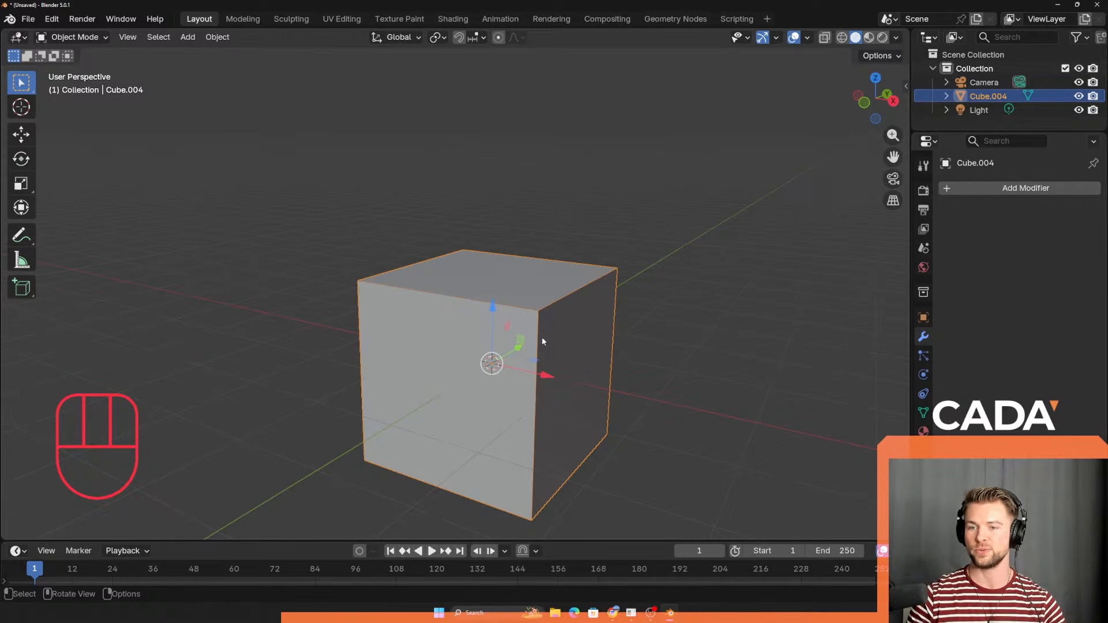
Step: Move the cube freely by about 3.24 m in X, 3.73 m in Y and 3.17 m in Z
{"action": "scroll", "coordinate": [556, 343], "scroll_direction": "down", "scroll_amount": 2}
{"action": "middle_click_drag", "start_coordinate": [564, 347], "coordinate": [497, 408]}
{"action": "scroll", "coordinate": [497, 409], "scroll_direction": "up", "scroll_amount": 1}
{"action": "scroll", "coordinate": [513, 420], "scroll_direction": "up", "scroll_amount": 2}
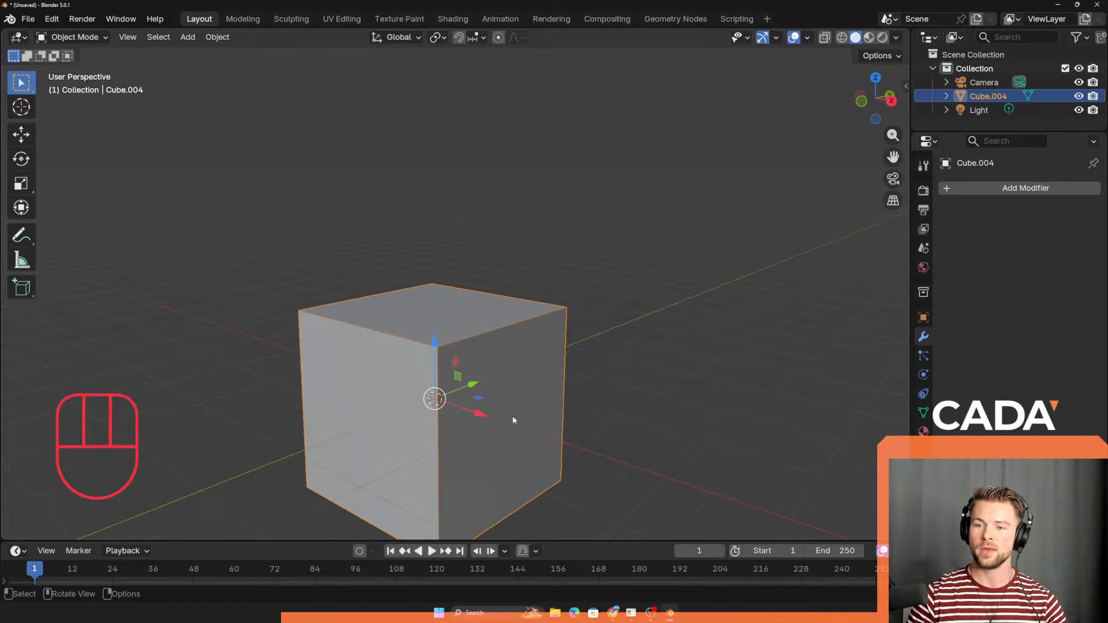
{"action": "key", "text": "g"}
{"action": "left_click", "coordinate": [767, 168]}
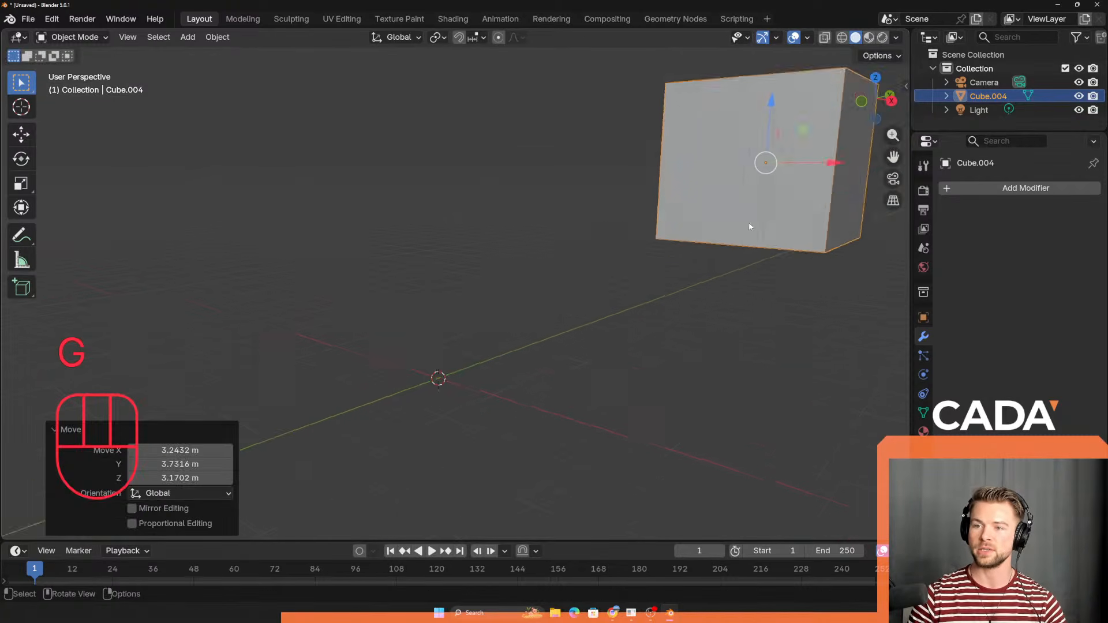
Step: Move the cube freely by about -11.06 m in X and 7.67 m in Y, and undo both free moves
{"action": "scroll", "coordinate": [616, 358], "scroll_direction": "down", "scroll_amount": 3}
{"action": "middle_click_drag", "start_coordinate": [617, 358], "coordinate": [720, 348]}
{"action": "middle_click_drag", "start_coordinate": [536, 236], "coordinate": [523, 301], "text": "shift"}
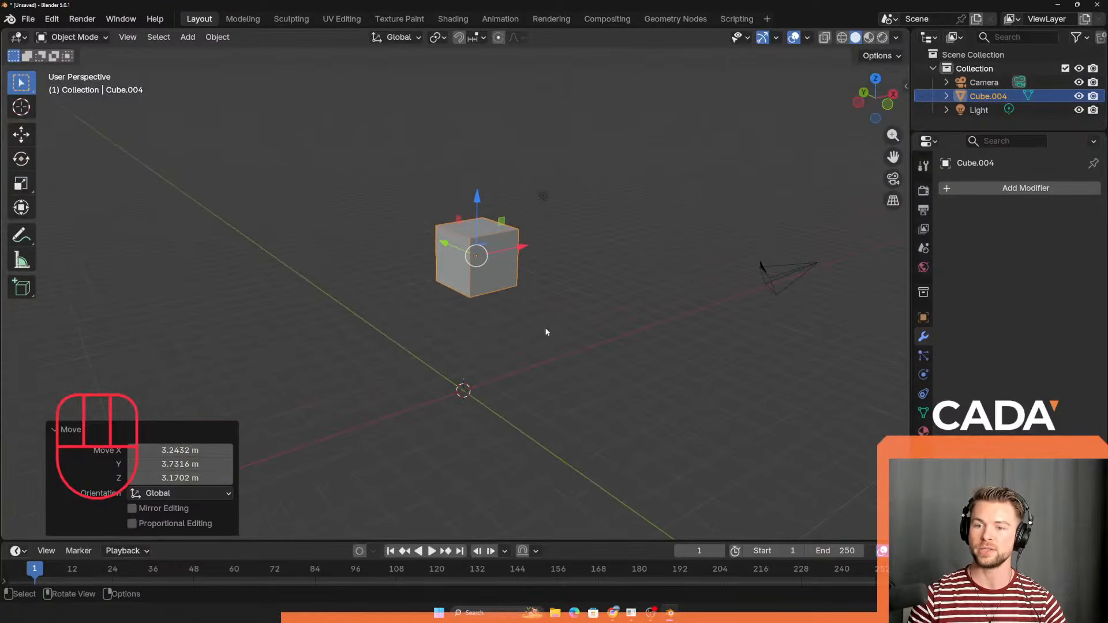
{"action": "key", "text": "g"}
{"action": "left_click", "coordinate": [129, 254]}
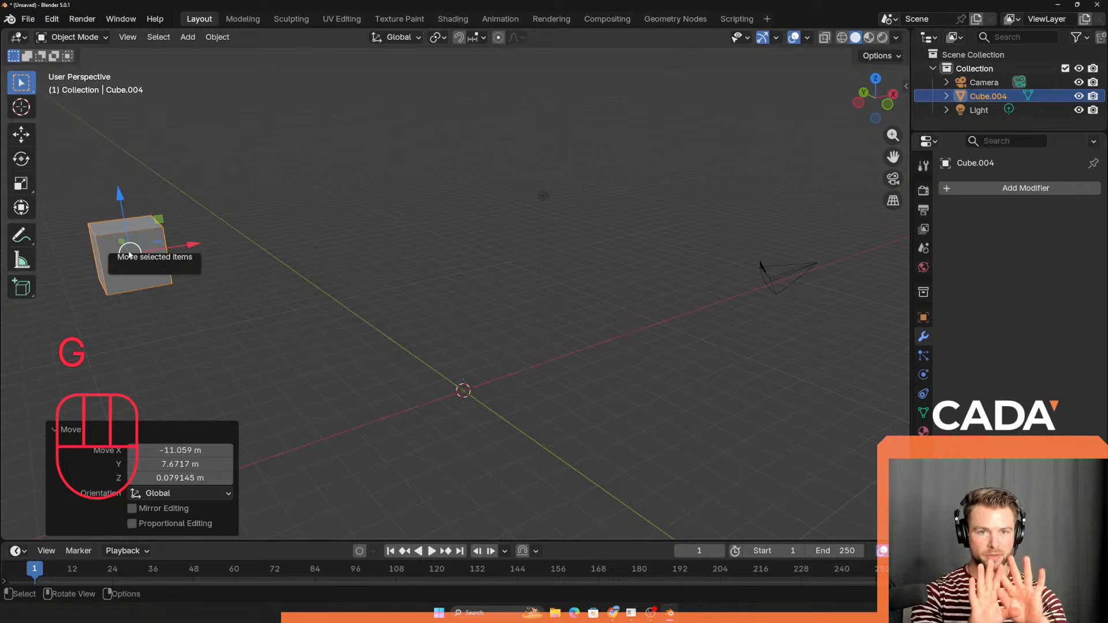
{"action": "middle_click_drag", "start_coordinate": [129, 254], "coordinate": [371, 354]}
{"action": "key", "text": "ctrl+z"}
{"action": "key", "text": "ctrl+z"}
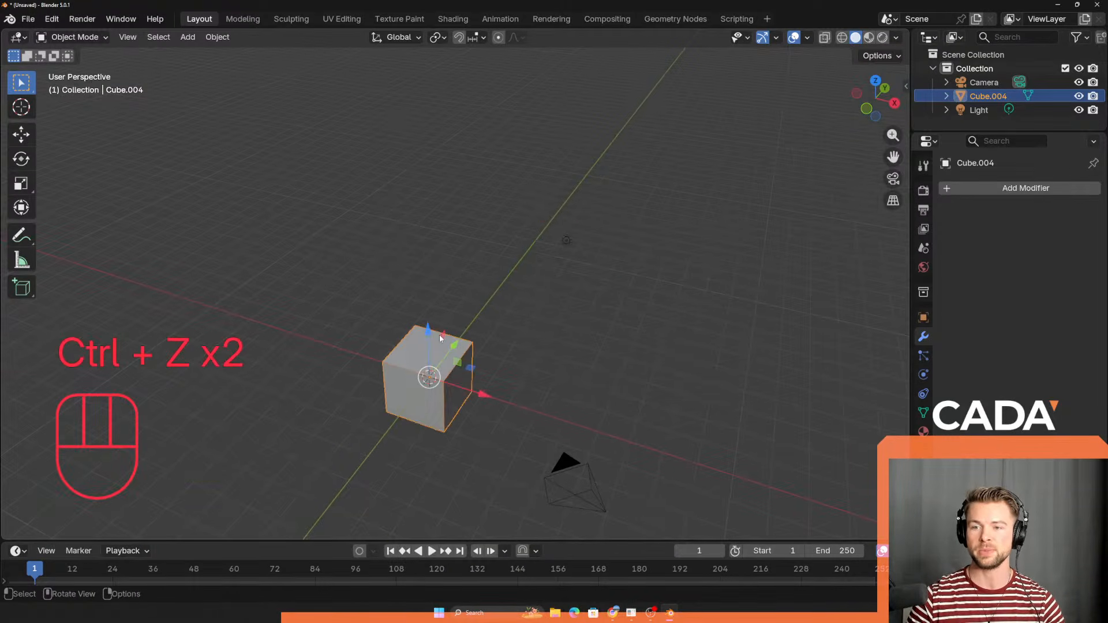
Step: Move the cube straight up along the Z axis with the gizmo and undo it
{"action": "scroll", "coordinate": [439, 335], "scroll_direction": "up", "scroll_amount": 2}
{"action": "middle_click_drag", "start_coordinate": [430, 436], "coordinate": [456, 303]}
{"action": "scroll", "coordinate": [456, 303], "scroll_direction": "up", "scroll_amount": 3}
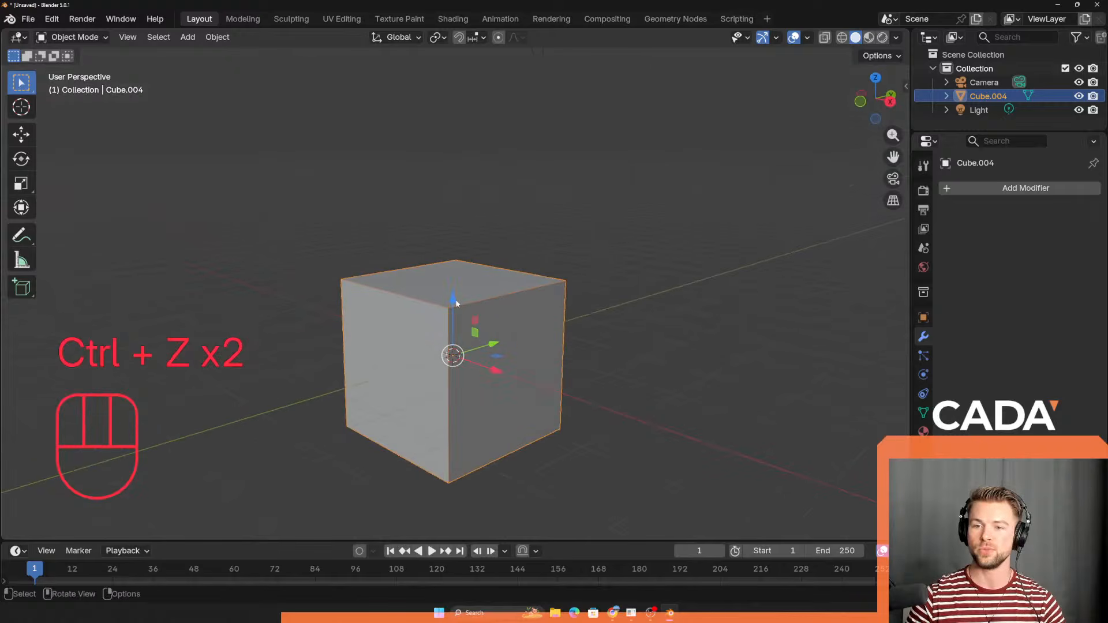
{"action": "left_click_drag", "start_coordinate": [453, 302], "coordinate": [458, 92]}
{"action": "key", "text": "ctrl+z"}
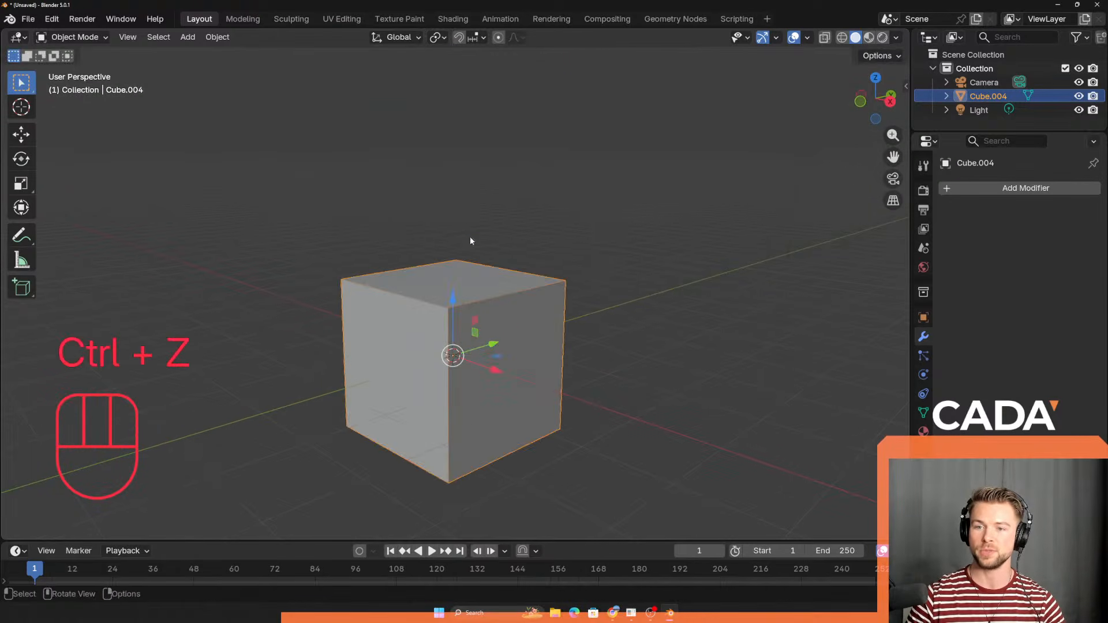
Step: Move the cube about -3.6 m along X with the gizmo, undo it and disable the Move object gizmo
{"action": "middle_click_drag", "start_coordinate": [468, 346], "coordinate": [500, 380]}
{"action": "left_click_drag", "start_coordinate": [494, 351], "coordinate": [315, 294]}
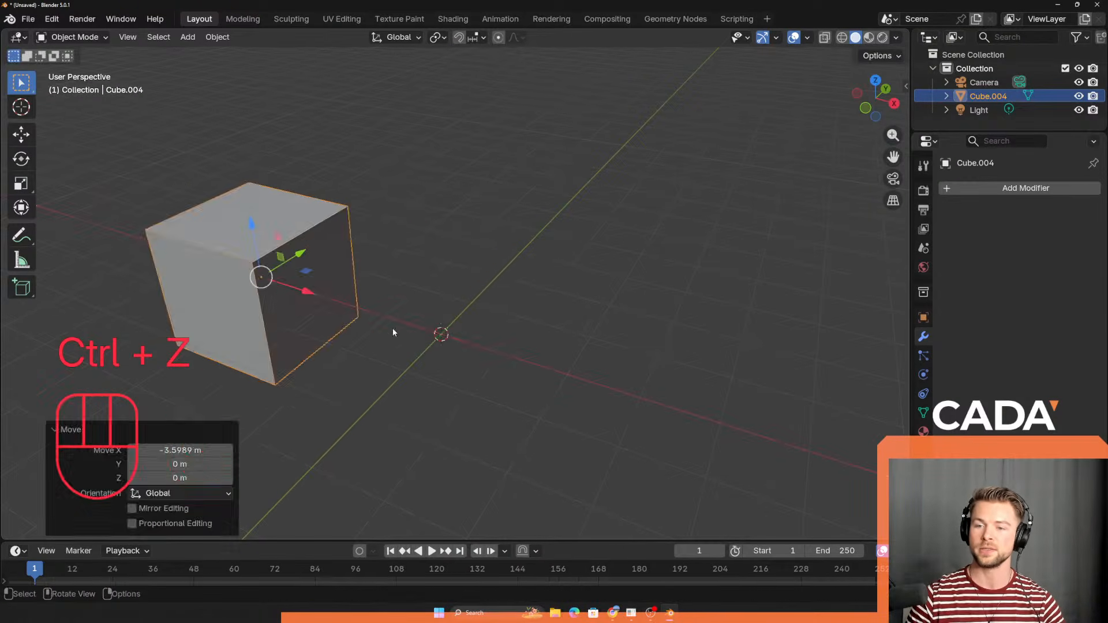
{"action": "key", "text": "ctrl+z"}
{"action": "middle_click_drag", "start_coordinate": [423, 388], "coordinate": [461, 256]}
{"action": "left_click", "coordinate": [777, 37]}
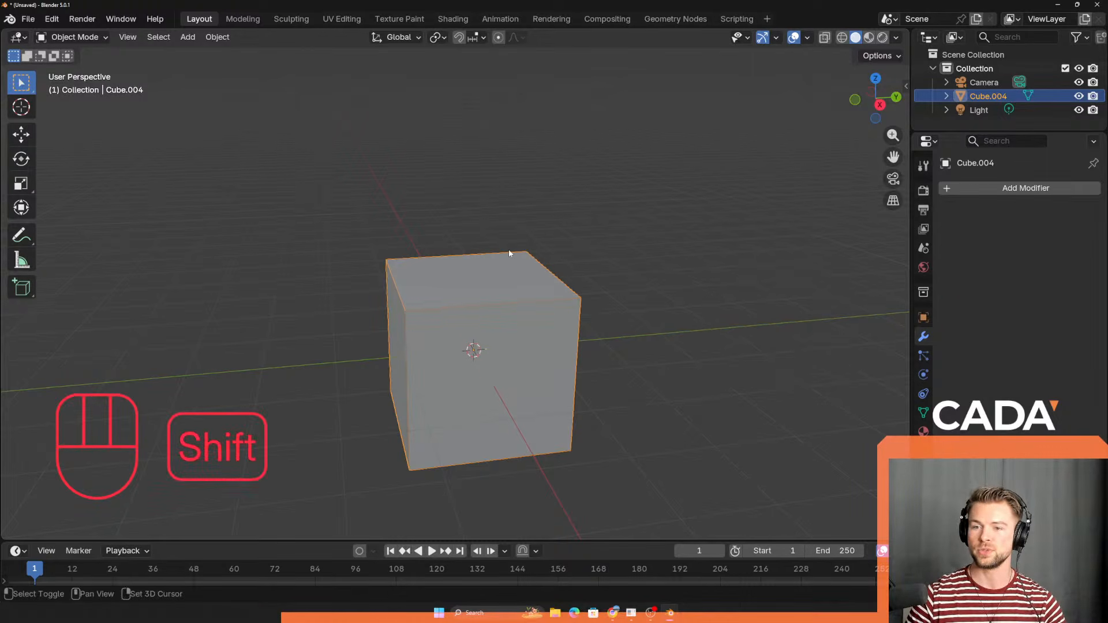
Step: Try the Move command constrained to the X, Y and Z axes in turn on the cube, cancelling each move
{"action": "middle_click_drag", "start_coordinate": [544, 300], "coordinate": [453, 305], "text": "shift"}
{"action": "key", "text": "g"}
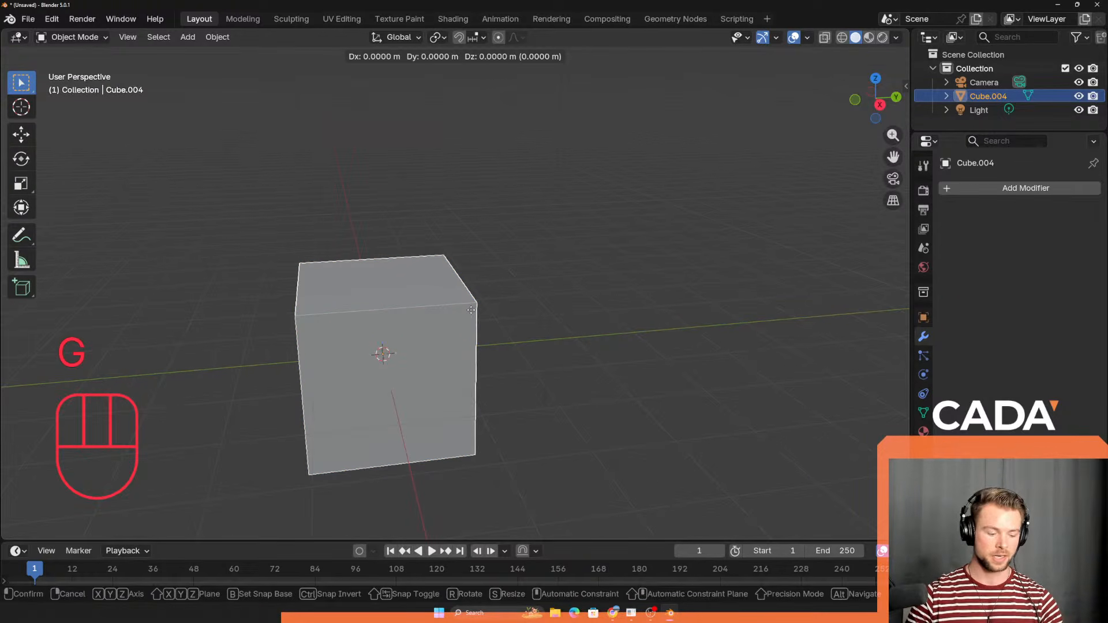
{"action": "key", "text": "x"}
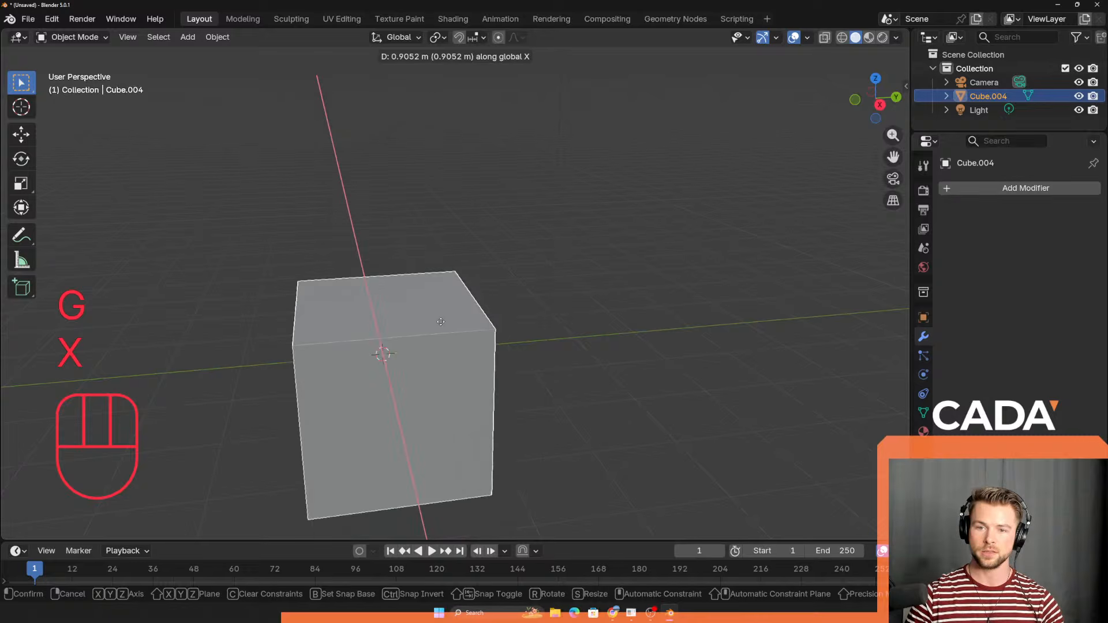
{"action": "right_click", "coordinate": [432, 320]}
{"action": "key", "text": "y"}
{"action": "right_click", "coordinate": [430, 328]}
{"action": "key", "text": "g"}
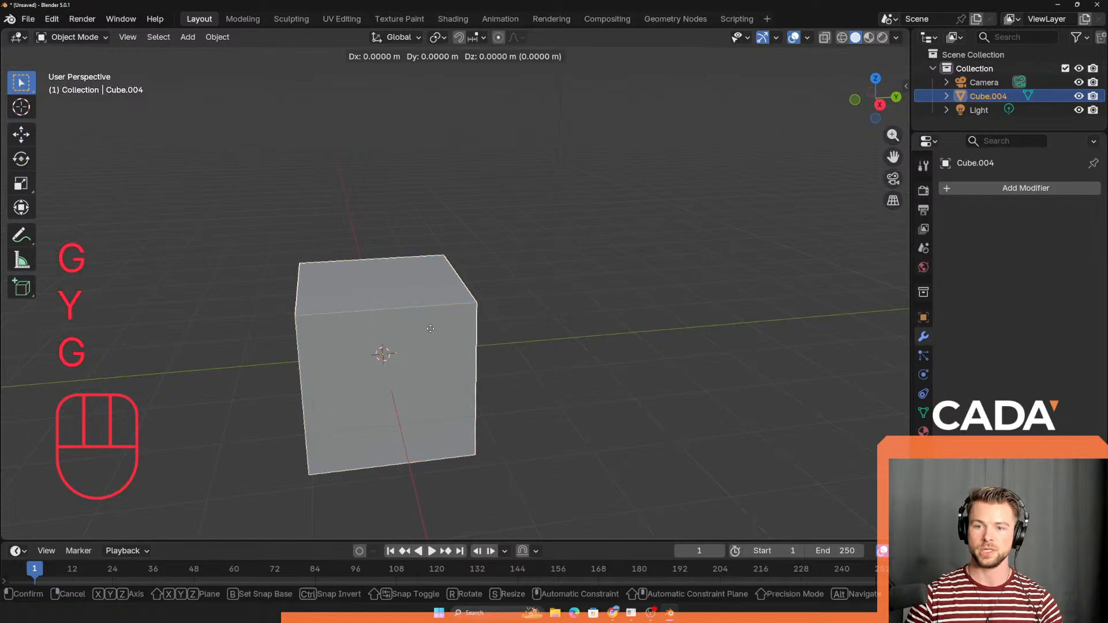
{"action": "key", "text": "z"}
{"action": "right_click", "coordinate": [446, 245]}
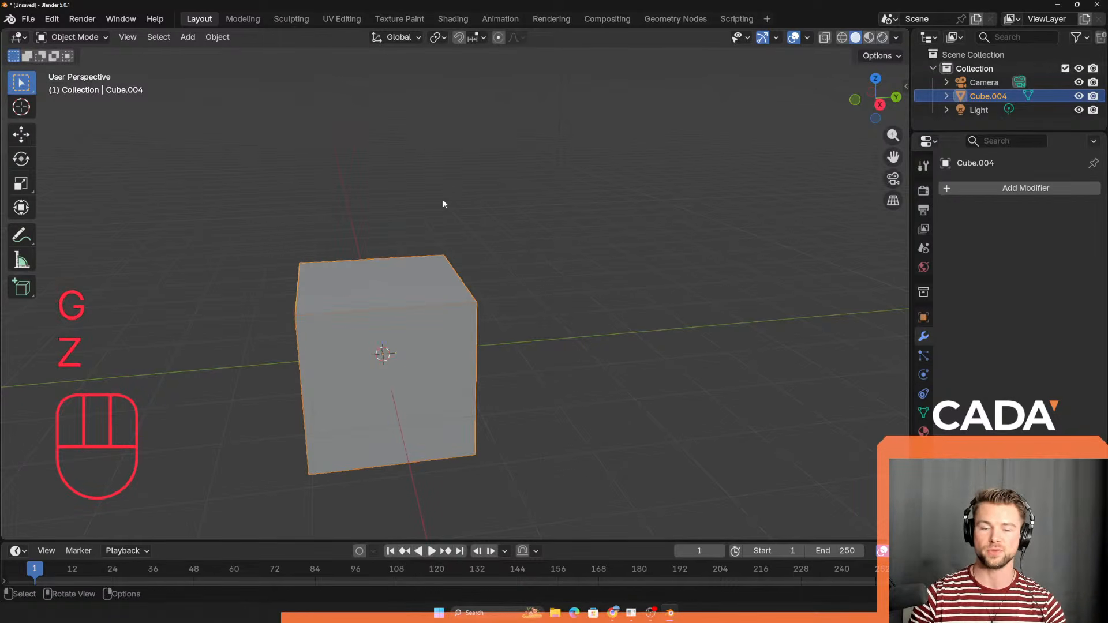
Step: Review the object gizmo options in the Viewport Gizmos settings
{"action": "middle_click_drag", "start_coordinate": [442, 203], "coordinate": [512, 330]}
{"action": "scroll", "coordinate": [517, 270], "scroll_direction": "down", "scroll_amount": 1}
{"action": "middle_click_drag", "start_coordinate": [511, 331], "coordinate": [527, 304]}
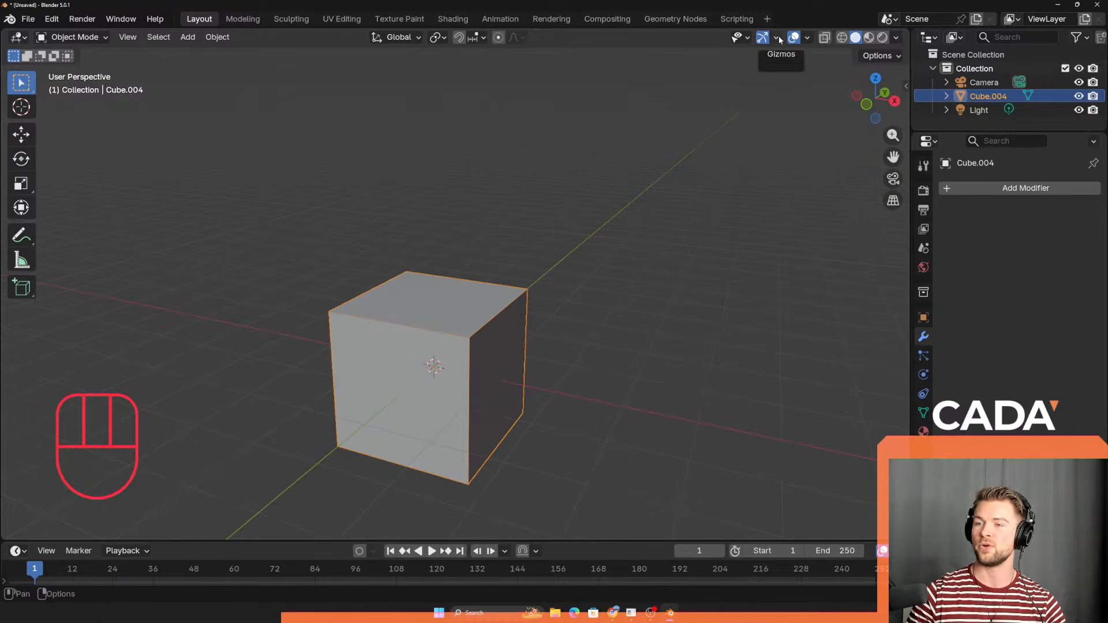
{"action": "left_click", "coordinate": [778, 38]}
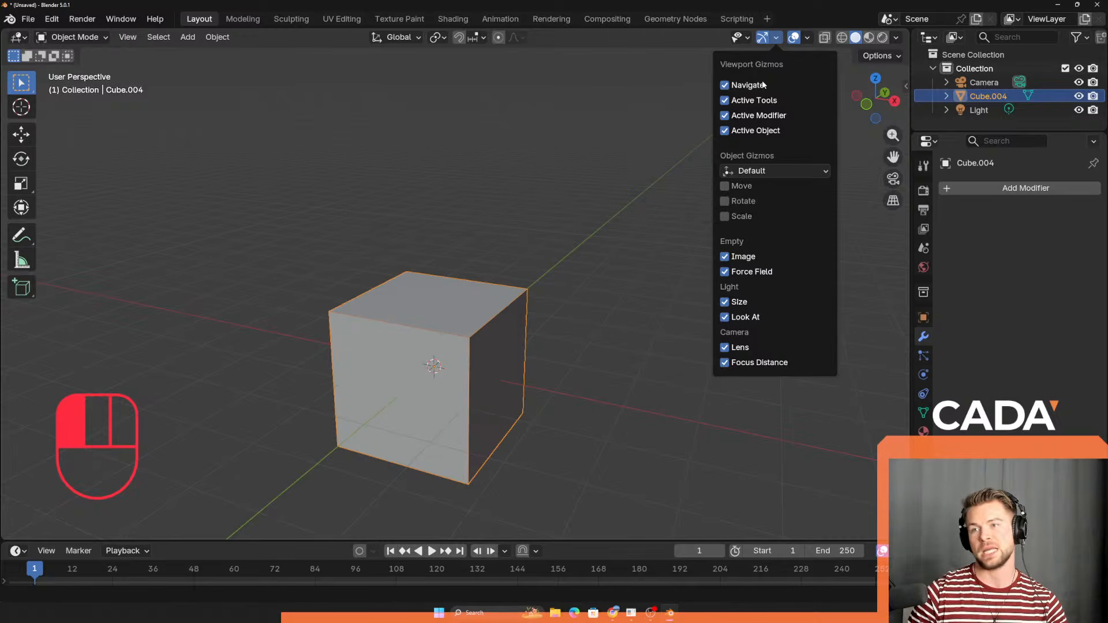
{"action": "left_click", "coordinate": [776, 37]}
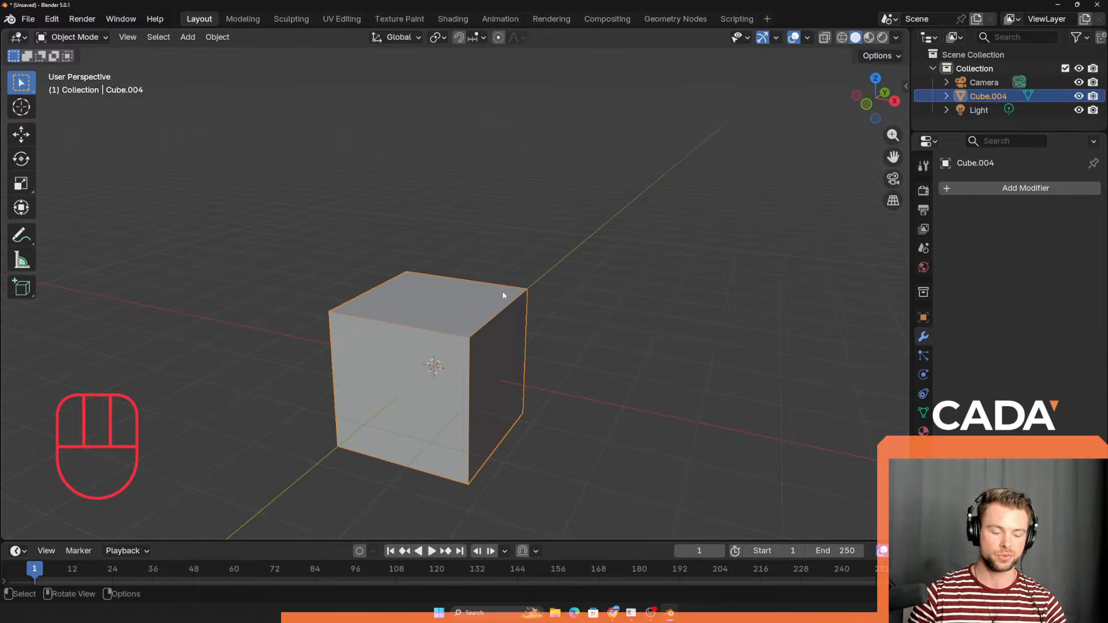
Step: Try an unconstrained Move on the cube once more, cancel it and view the cube from another angle
{"action": "key", "text": "g"}
{"action": "key", "text": "g"}
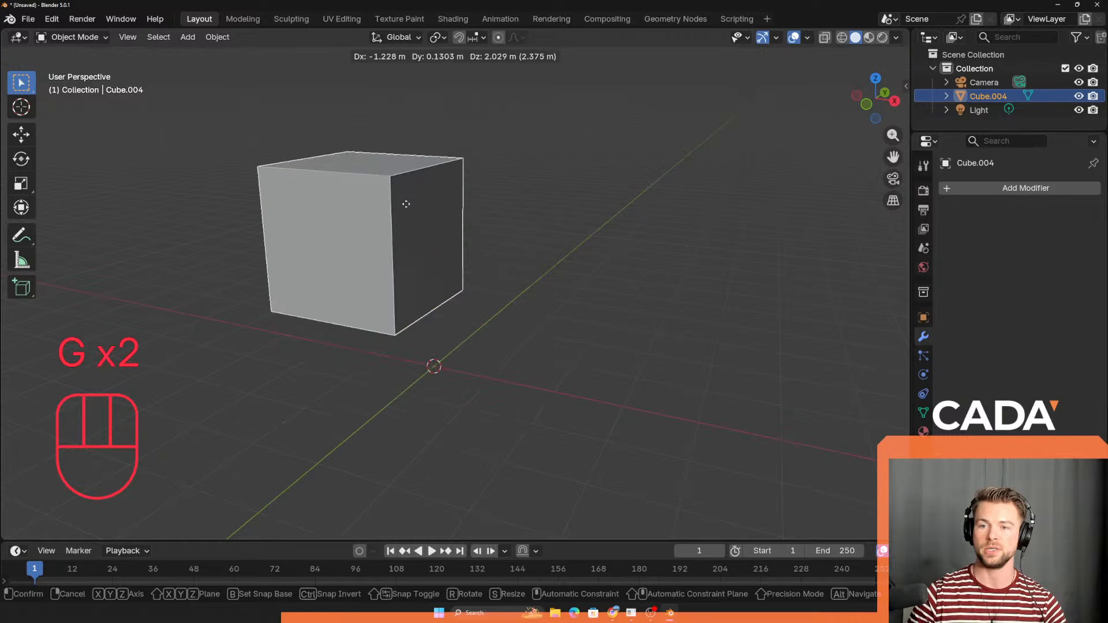
{"action": "right_click", "coordinate": [497, 165]}
{"action": "middle_click_drag", "start_coordinate": [548, 302], "coordinate": [601, 275]}
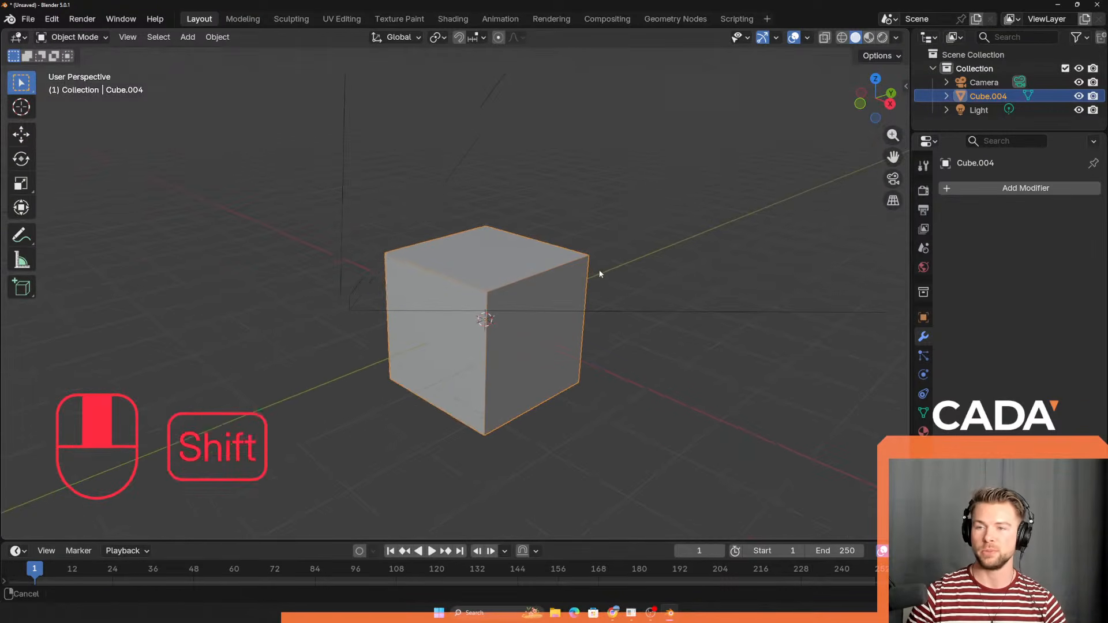
{"action": "mouse_move", "coordinate": [508, 300]}
{"action": "middle_mouse_down"}
{"action": "mouse_move", "coordinate": [486, 312]}
{"action": "mouse_move", "coordinate": [502, 306]}
{"action": "middle_mouse_up"}
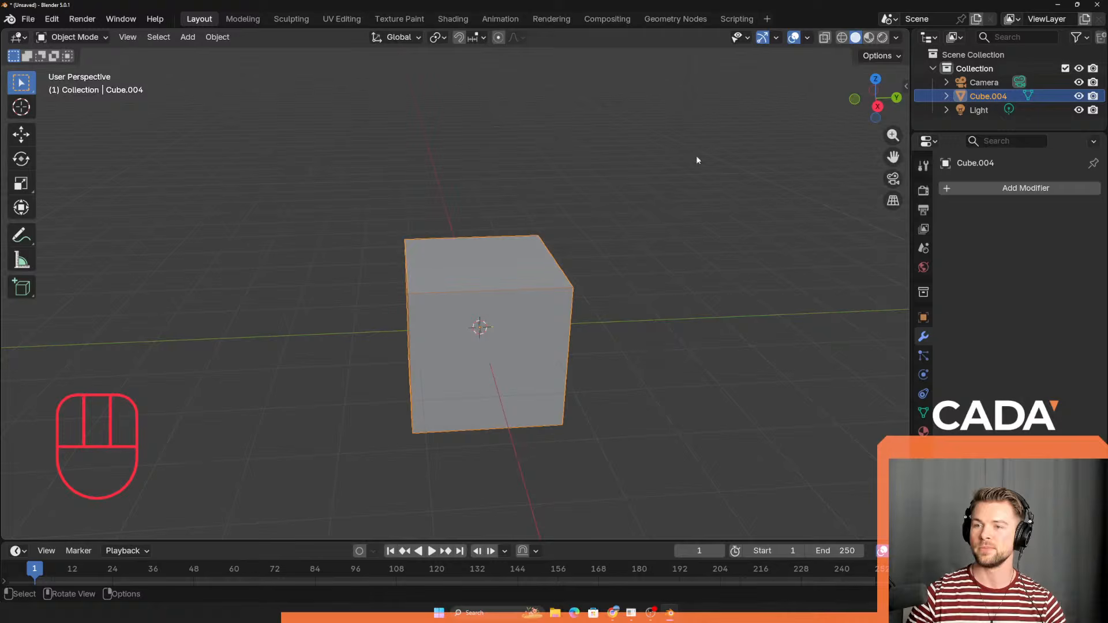
Step: Try an unconstrained Rotate on the cube several times from different viewing angles, cancelling each rotation
{"action": "left_click", "coordinate": [777, 38]}
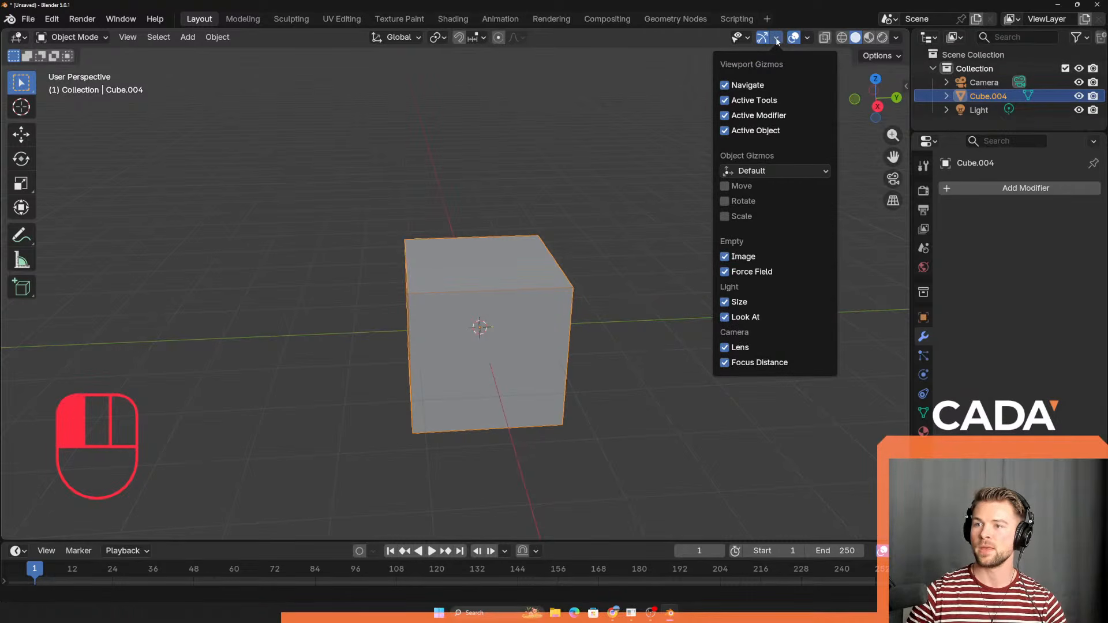
{"action": "middle_click_drag", "start_coordinate": [491, 288], "coordinate": [462, 352]}
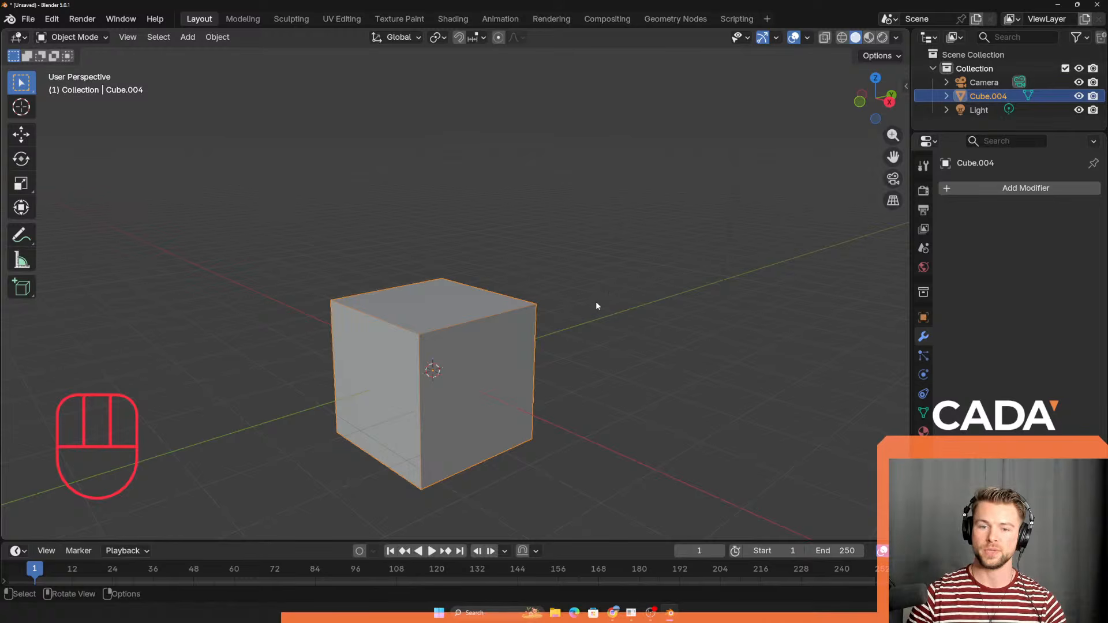
{"action": "key", "text": "r"}
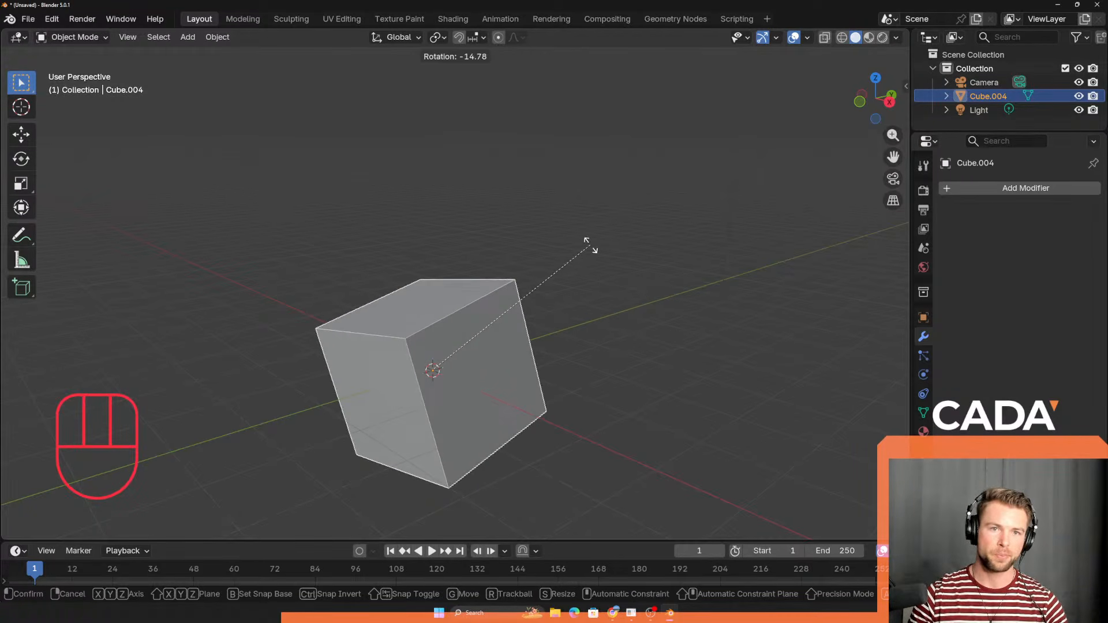
{"action": "right_click", "coordinate": [611, 261]}
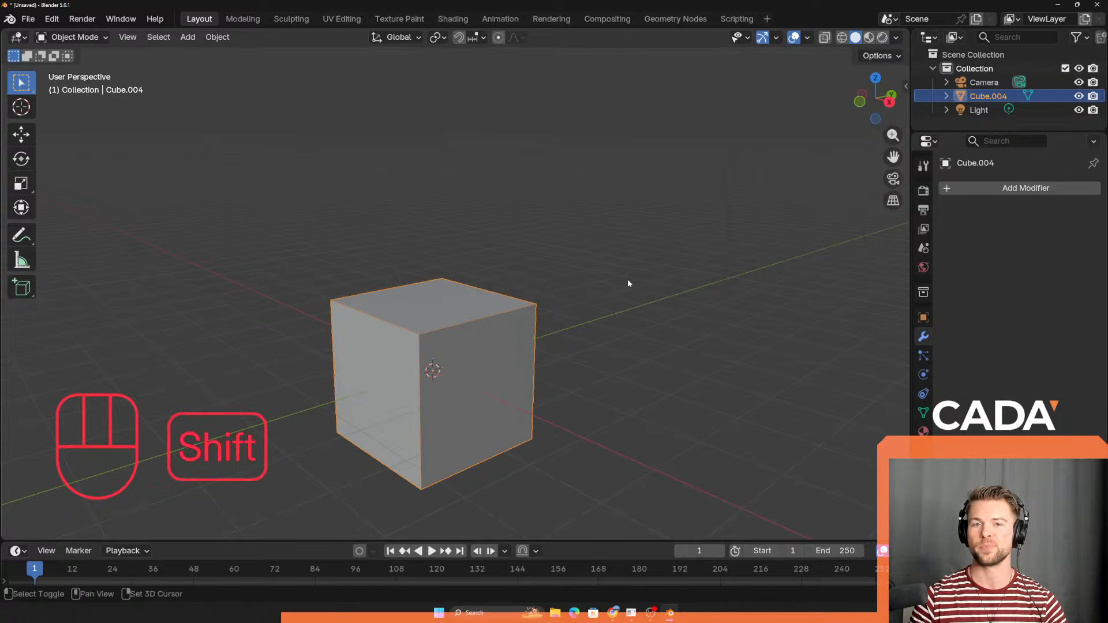
{"action": "middle_click_drag", "start_coordinate": [628, 279], "coordinate": [592, 211], "text": "shift"}
{"action": "middle_click_drag", "start_coordinate": [576, 255], "coordinate": [562, 284]}
{"action": "key", "text": "r"}
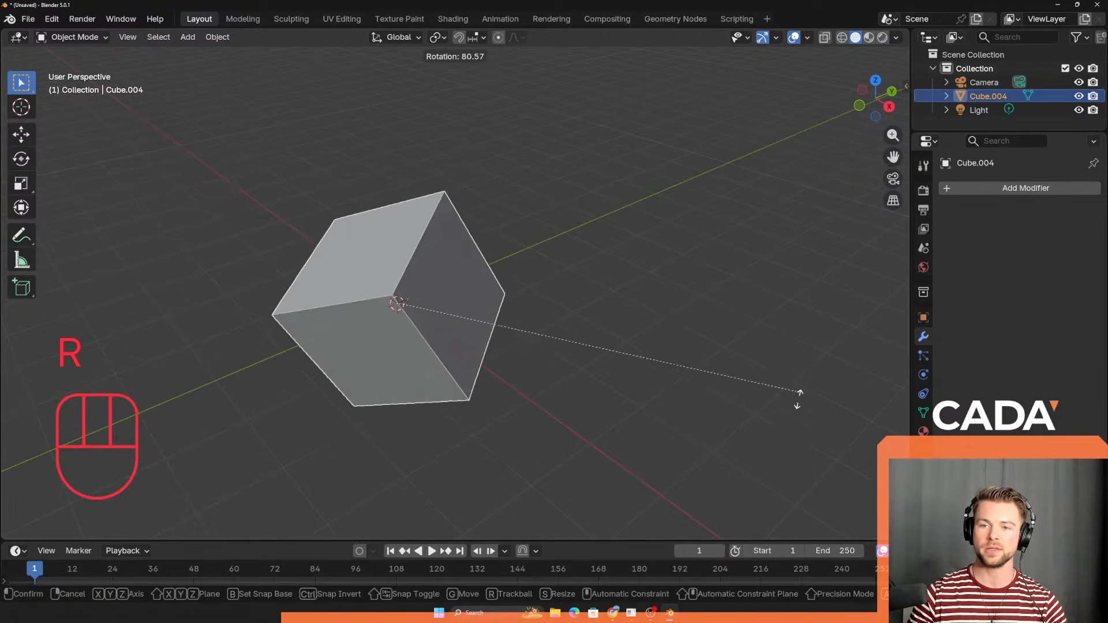
{"action": "right_click", "coordinate": [456, 165]}
{"action": "middle_click_drag", "start_coordinate": [476, 185], "coordinate": [517, 195], "text": "shift"}
{"action": "key", "text": "r"}
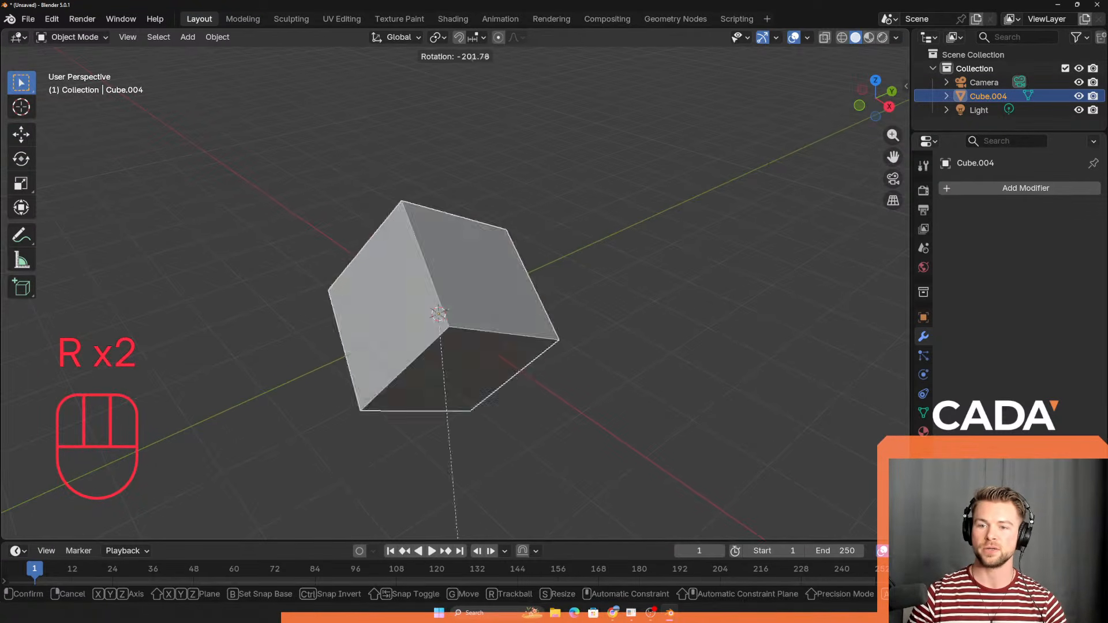
{"action": "right_click", "coordinate": [479, 123]}
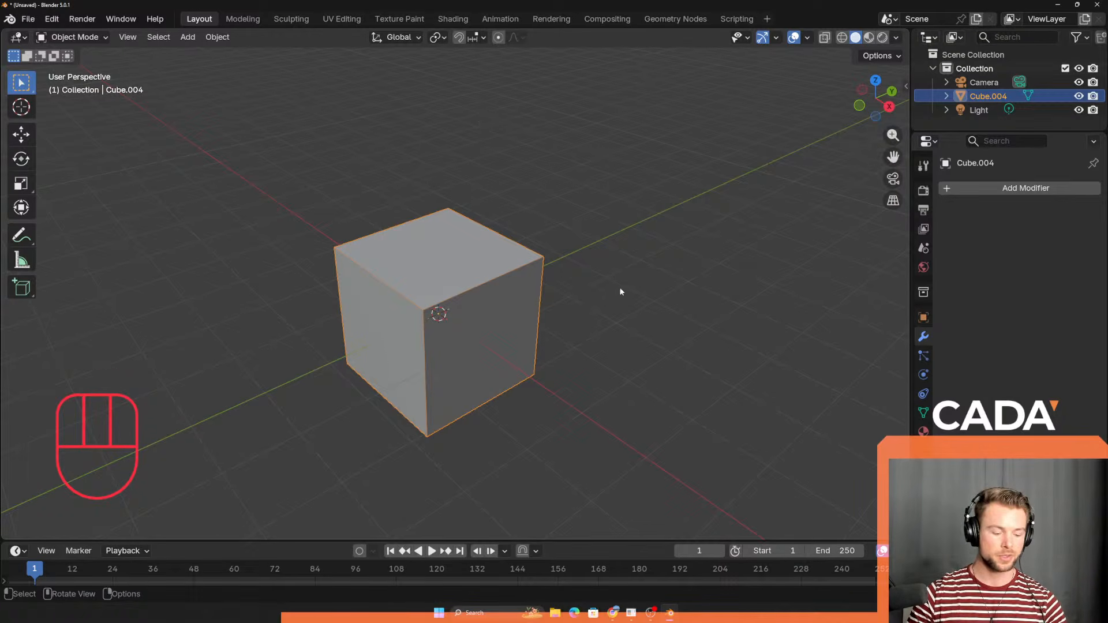
Step: Try rotating the cube about the global X axis several times, cancelling or undoing each rotation
{"action": "key", "text": "r"}
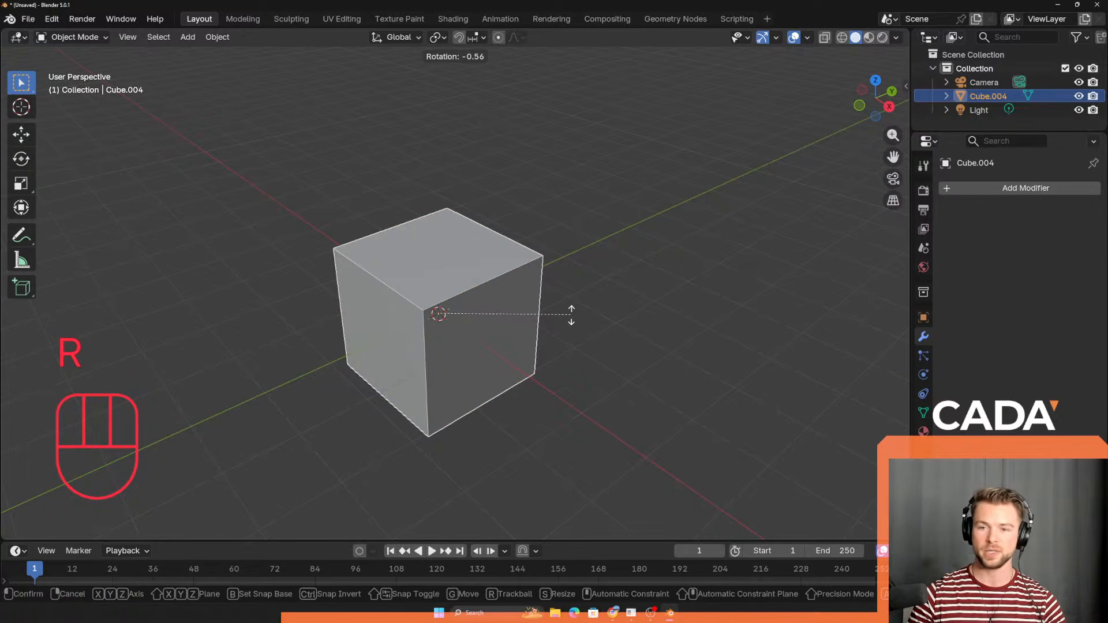
{"action": "key", "text": "x"}
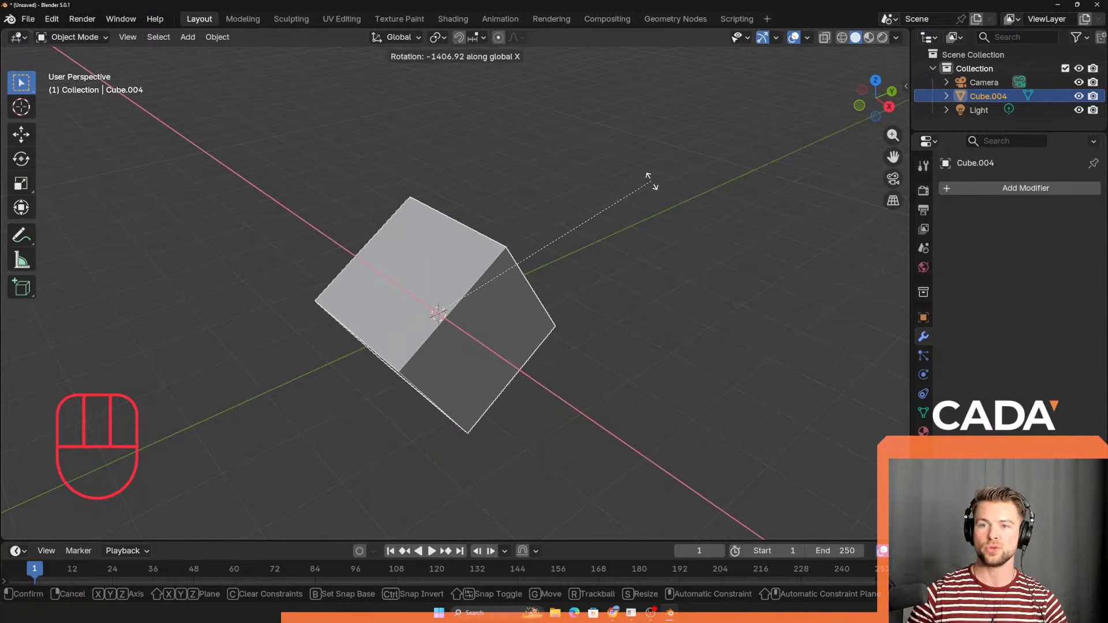
{"action": "right_click", "coordinate": [632, 179]}
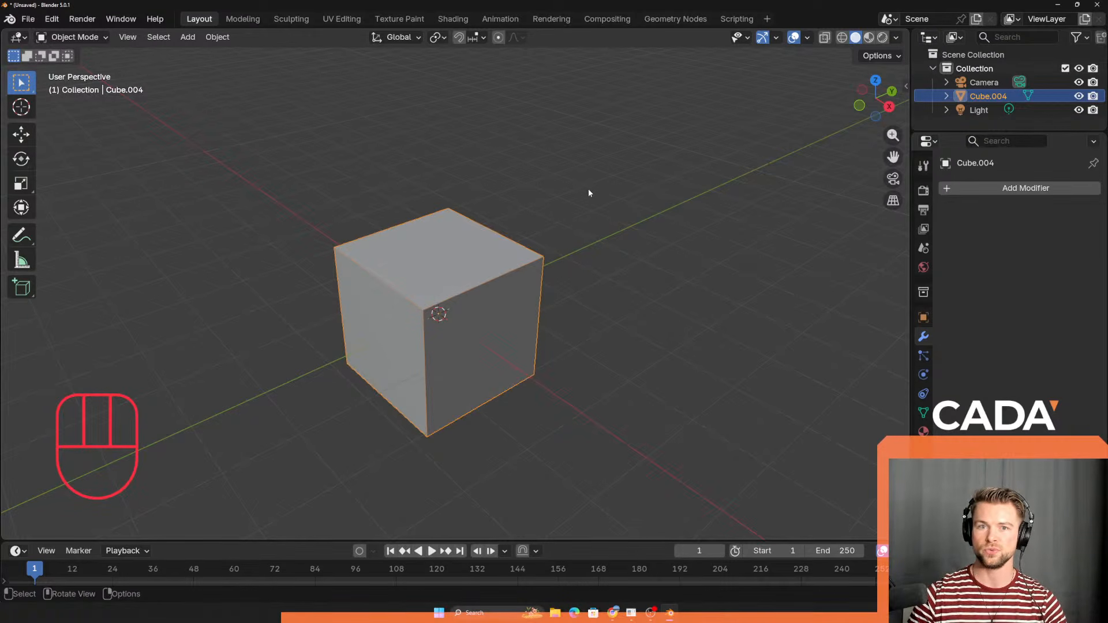
{"action": "key", "text": "r"}
{"action": "key", "text": "x"}
{"action": "left_click", "coordinate": [331, 262]}
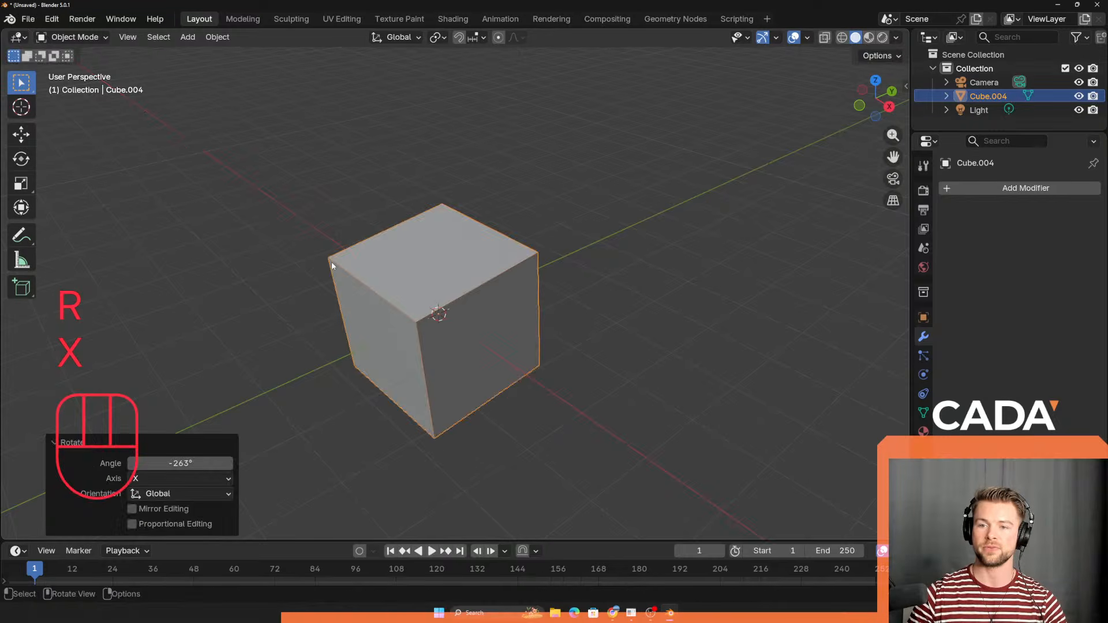
{"action": "key", "text": "ctrl+z"}
{"action": "key", "text": "r"}
{"action": "key", "text": "x"}
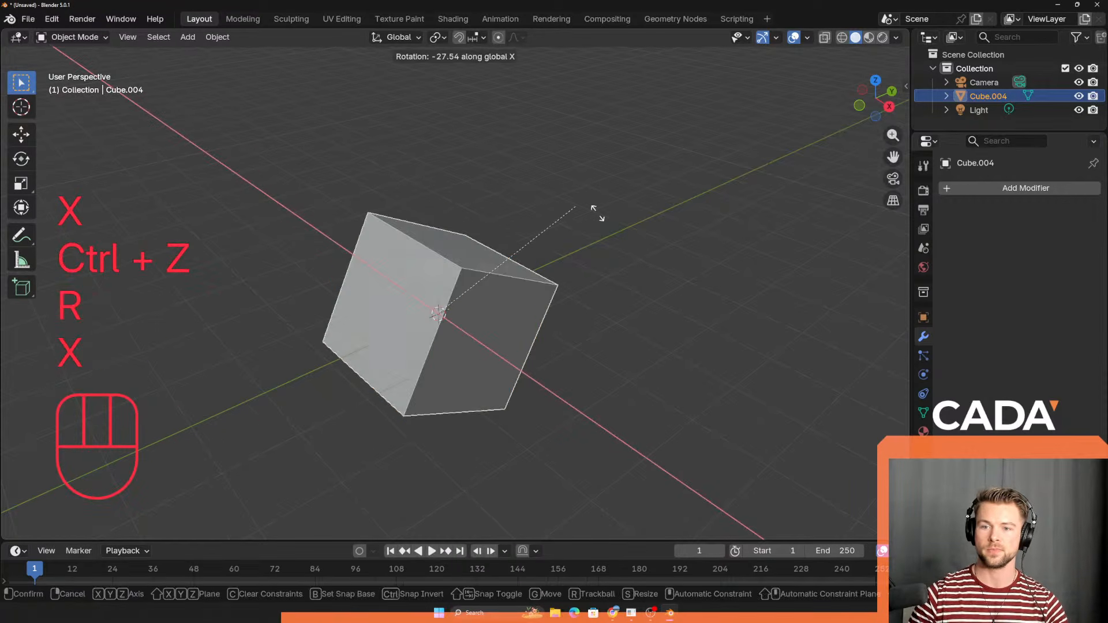
{"action": "right_click", "coordinate": [614, 248]}
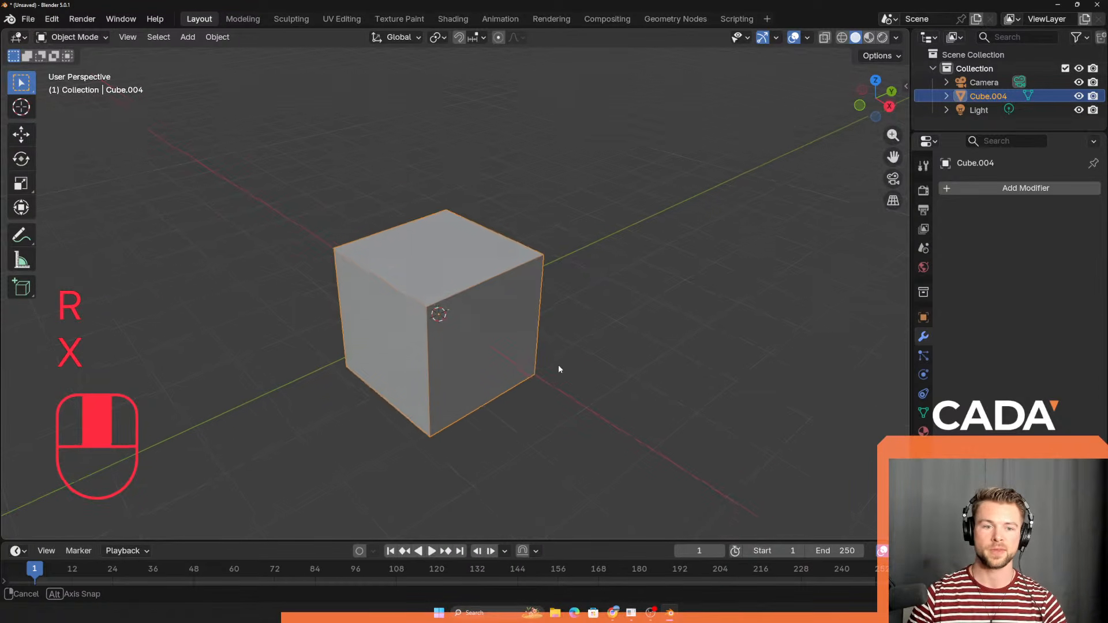
Step: Try one Rotate on the cube, switching the constraint between the Y, X and Z axes, and cancel it
{"action": "middle_click_drag", "start_coordinate": [559, 364], "coordinate": [592, 347]}
{"action": "key", "text": "r"}
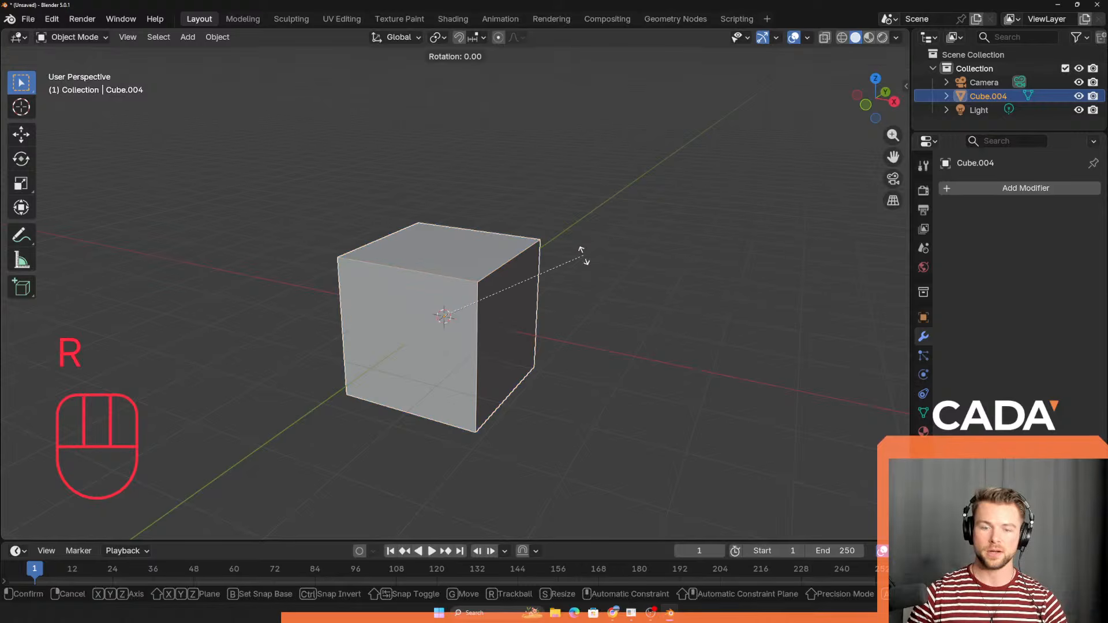
{"action": "key", "text": "y"}
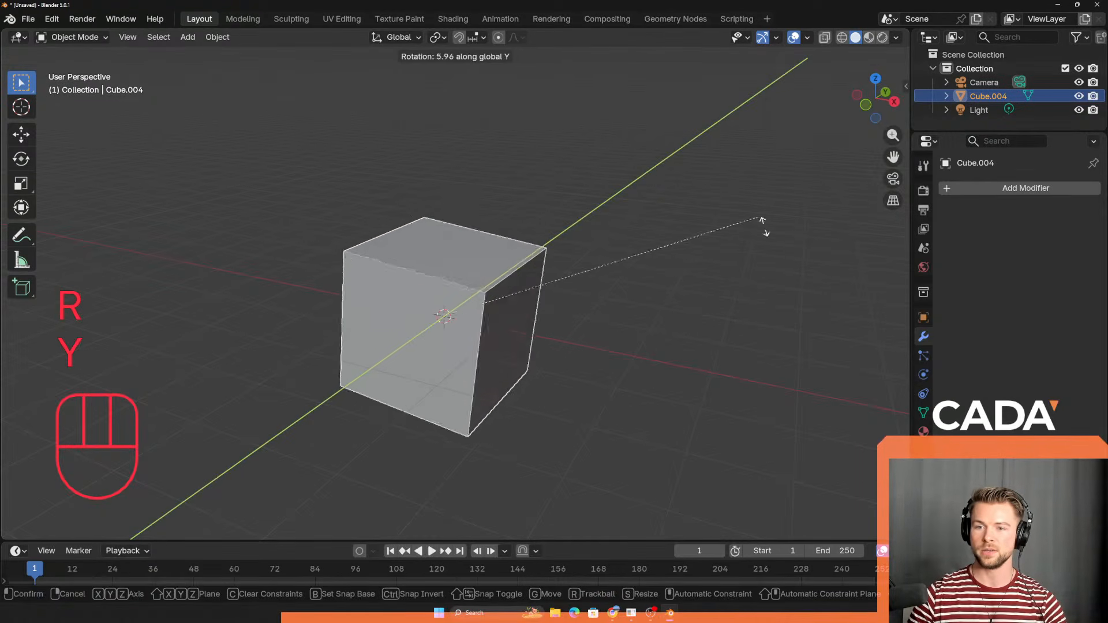
{"action": "key", "text": "x"}
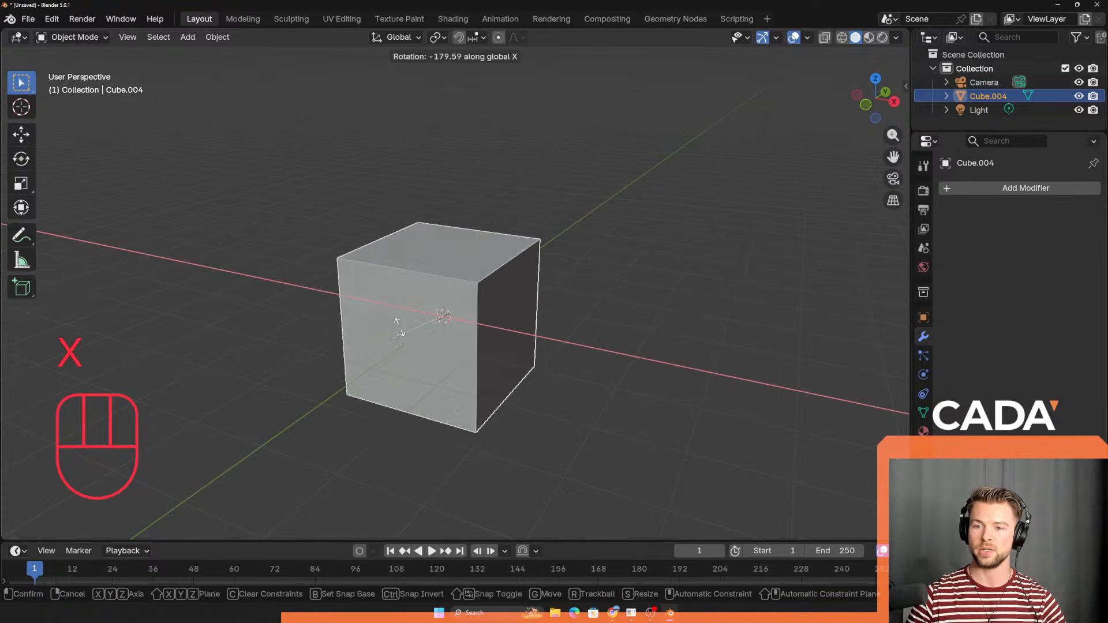
{"action": "key", "text": "z"}
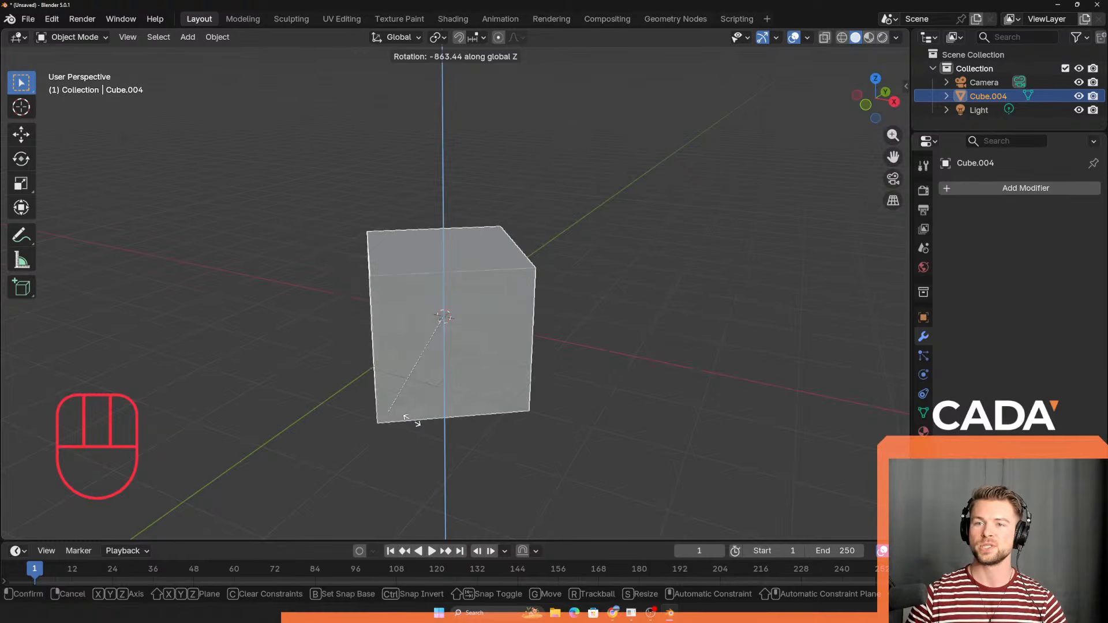
{"action": "key", "text": "y"}
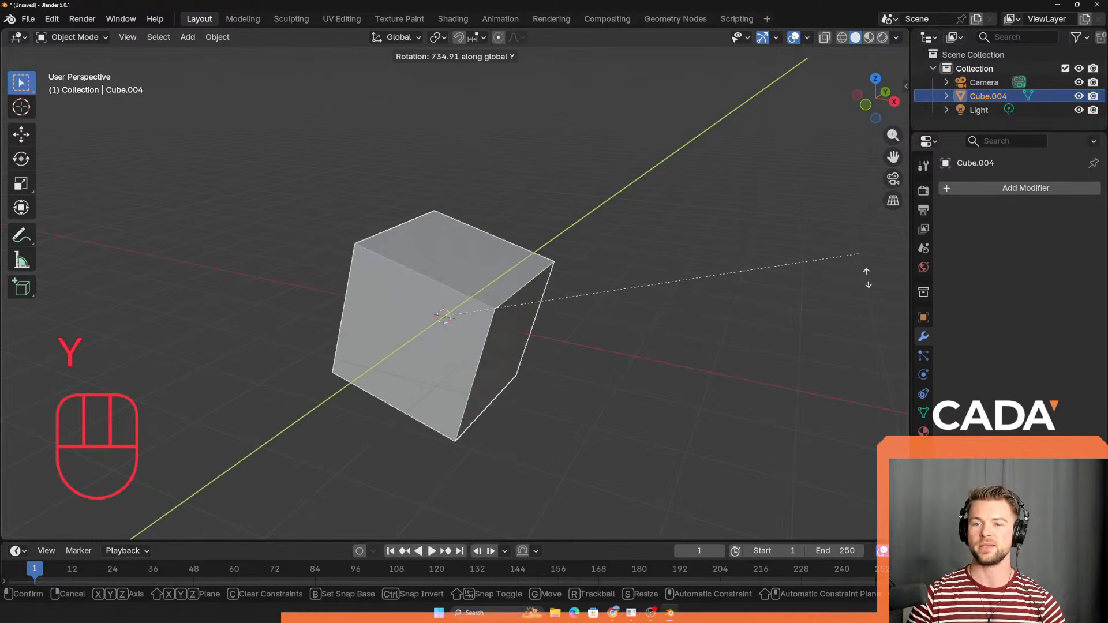
{"action": "right_click", "coordinate": [526, 137]}
Step: Move the cube freely by about 0.48 m in X, 1.63 m in Y and 1.43 m in Z, try rotating it, and undo the move
{"action": "middle_click_drag", "start_coordinate": [540, 306], "coordinate": [521, 321], "text": "shift"}
{"action": "middle_click_drag", "start_coordinate": [592, 330], "coordinate": [531, 336]}
{"action": "key", "text": "g"}
{"action": "left_click", "coordinate": [609, 321]}
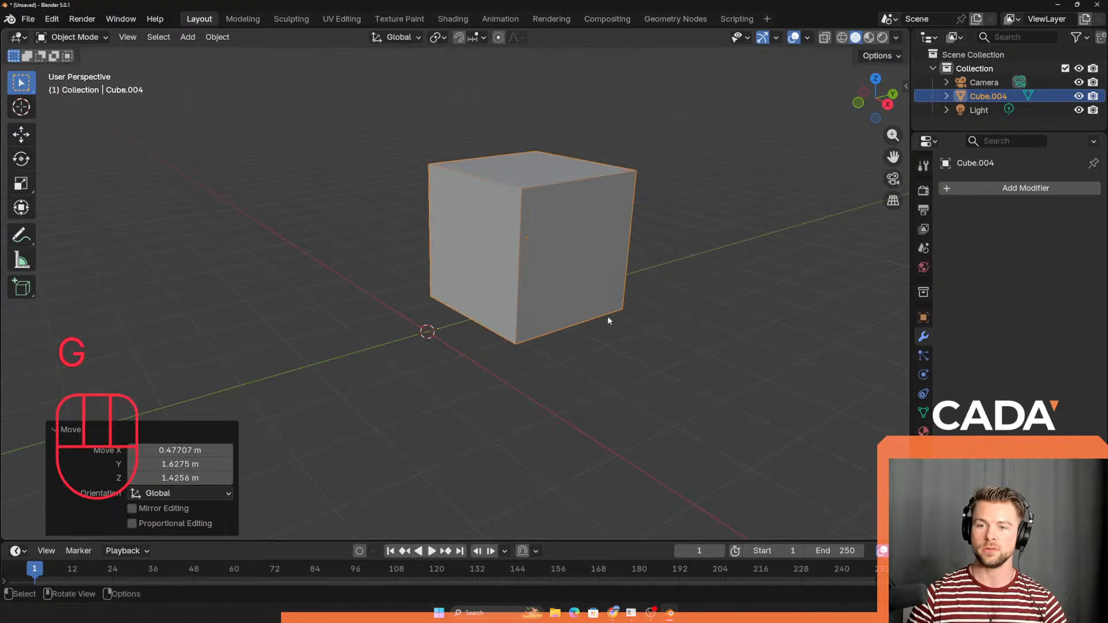
{"action": "key", "text": "r"}
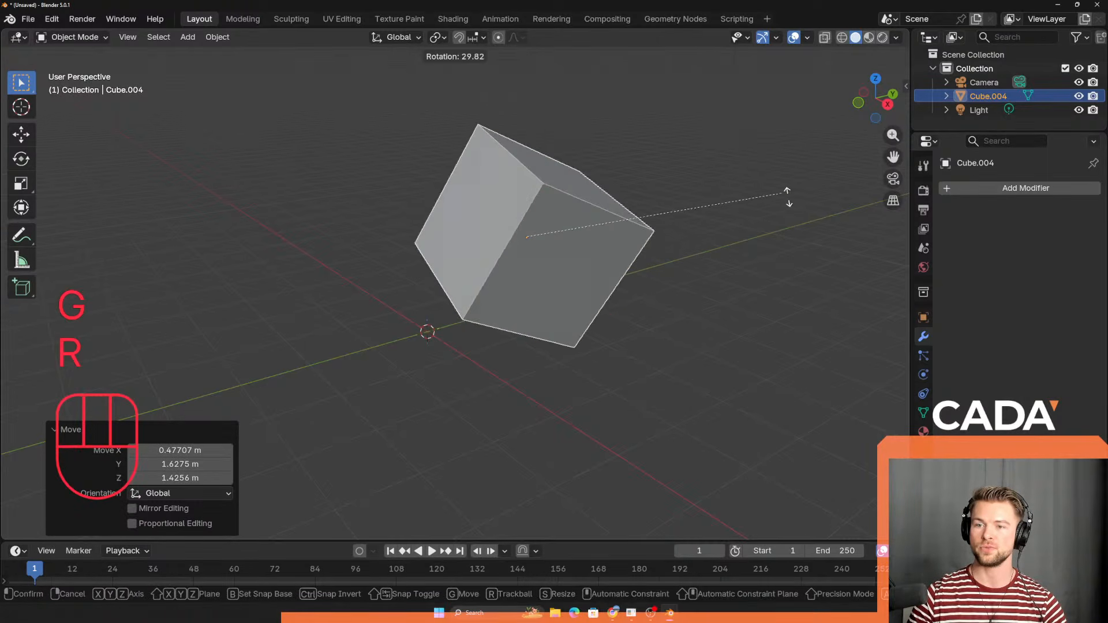
{"action": "right_click", "coordinate": [665, 247]}
{"action": "key", "text": "ctrl+z"}
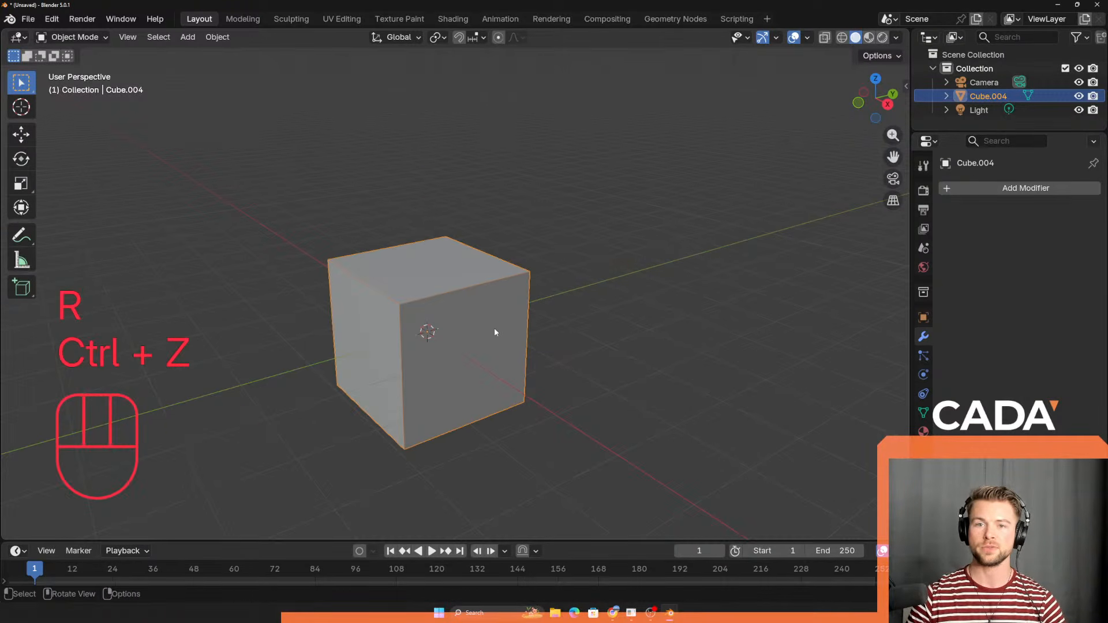
Step: Try scaling the cube uniformly and constrained to the Y, X and Z axes, cancelling each scale
{"action": "key", "text": "s"}
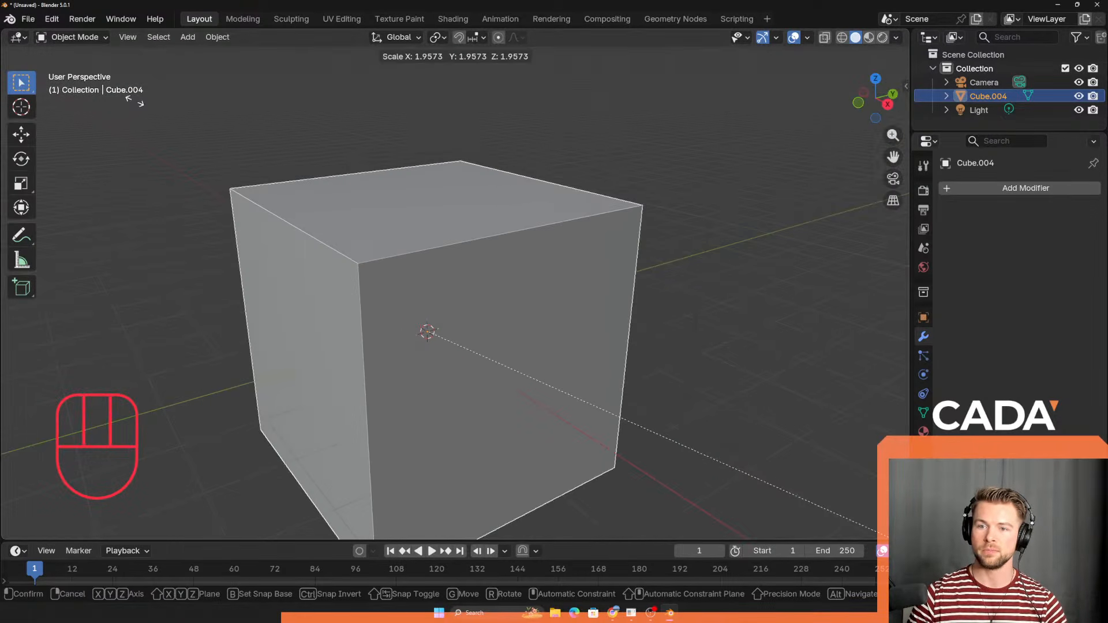
{"action": "right_click", "coordinate": [464, 330]}
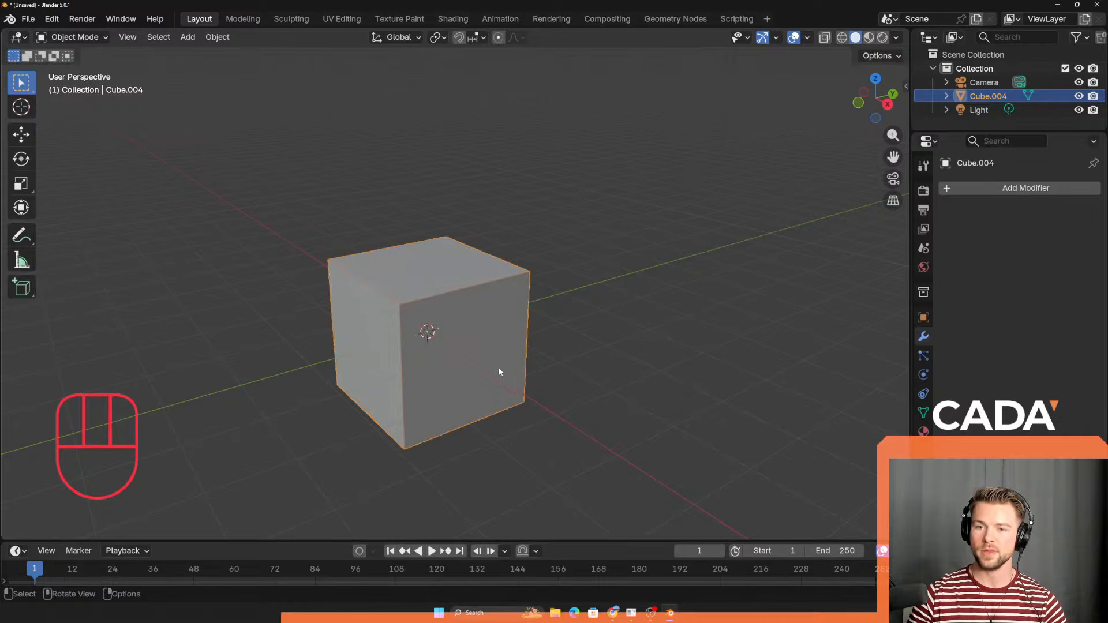
{"action": "key", "text": "s"}
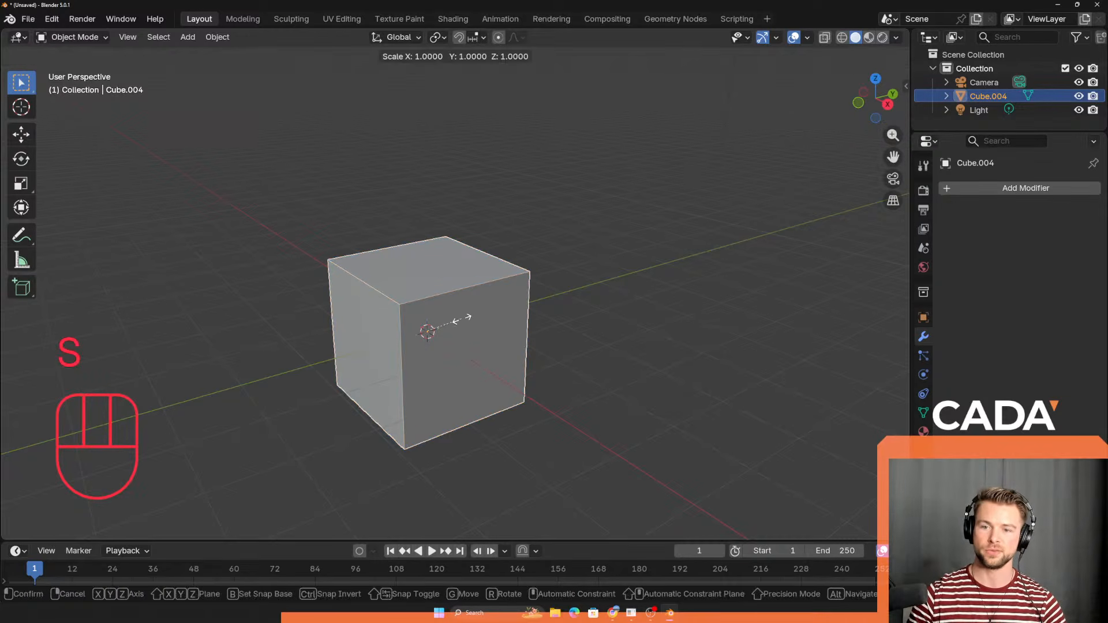
{"action": "key", "text": "y"}
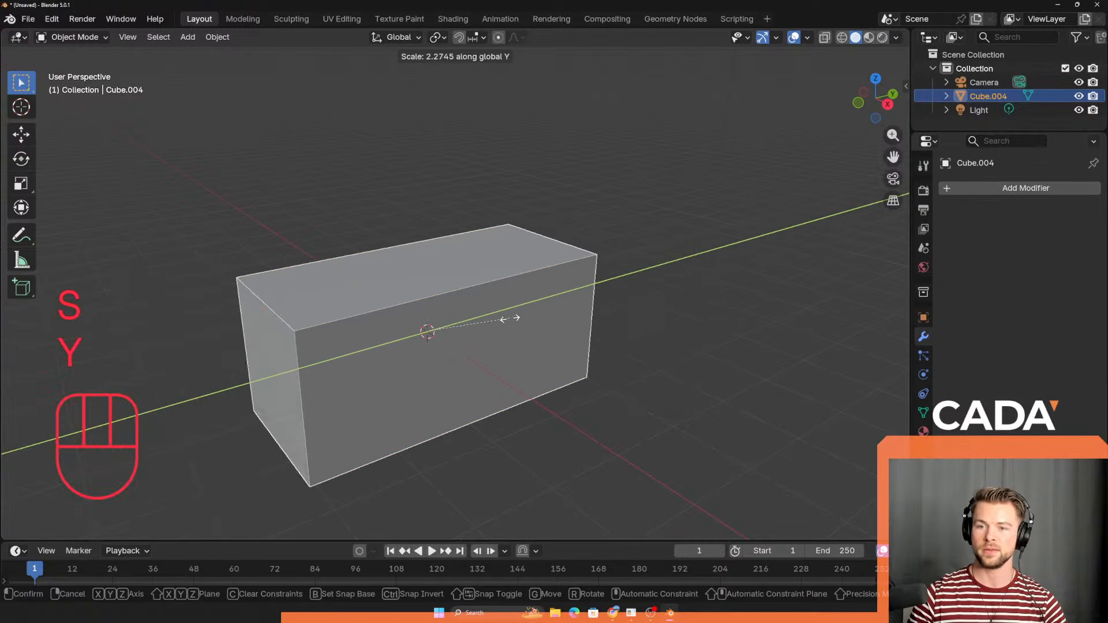
{"action": "key", "text": "x"}
{"action": "key", "text": "z"}
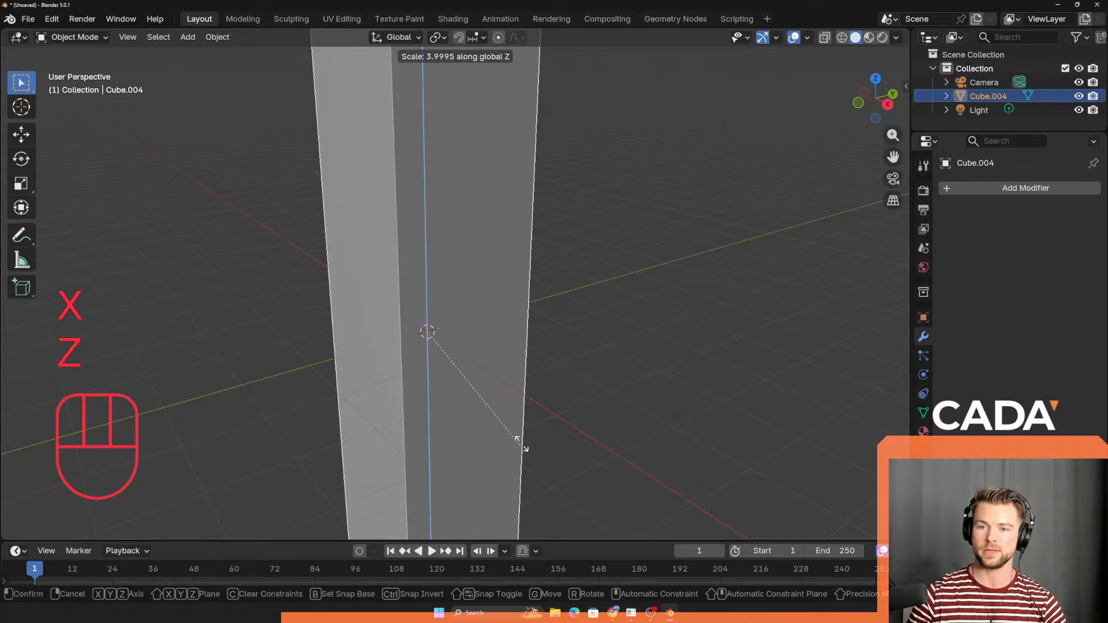
{"action": "right_click", "coordinate": [480, 414]}
{"action": "middle_click_drag", "start_coordinate": [437, 378], "coordinate": [472, 371]}
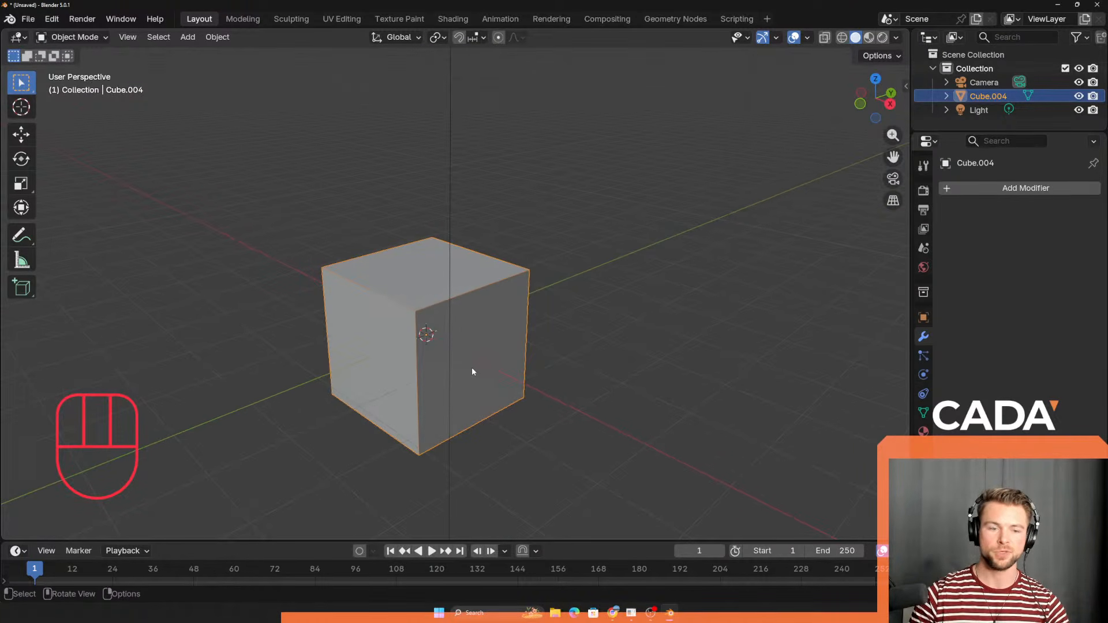
Step: Enable the Scale object gizmo, try it on the cube, undo the change and disable the gizmo again
{"action": "left_click", "coordinate": [776, 36]}
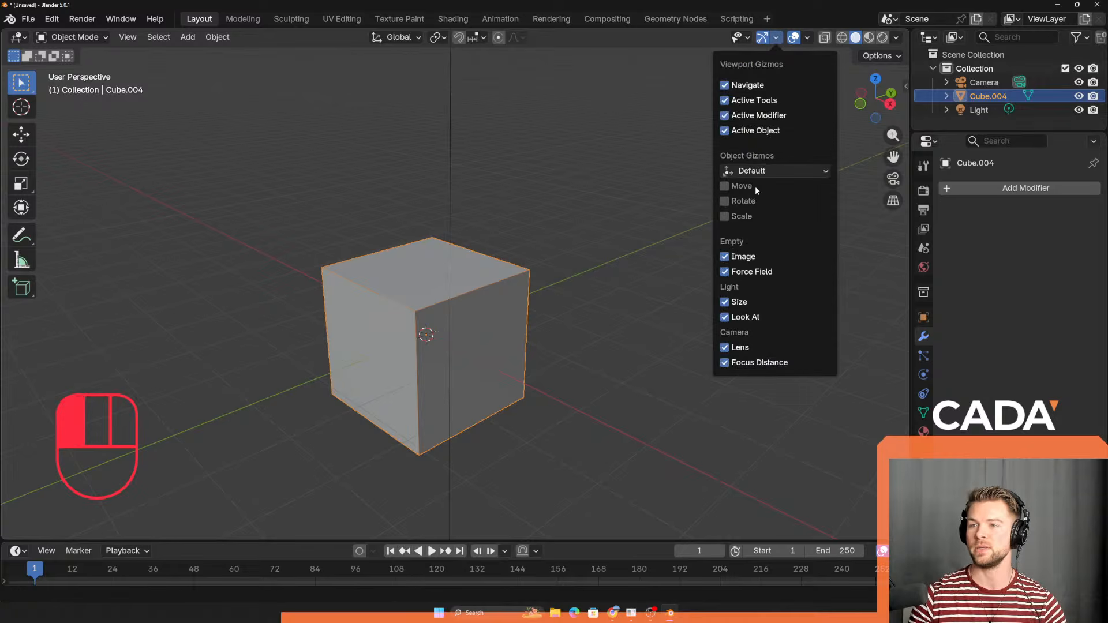
{"action": "left_click", "coordinate": [725, 216]}
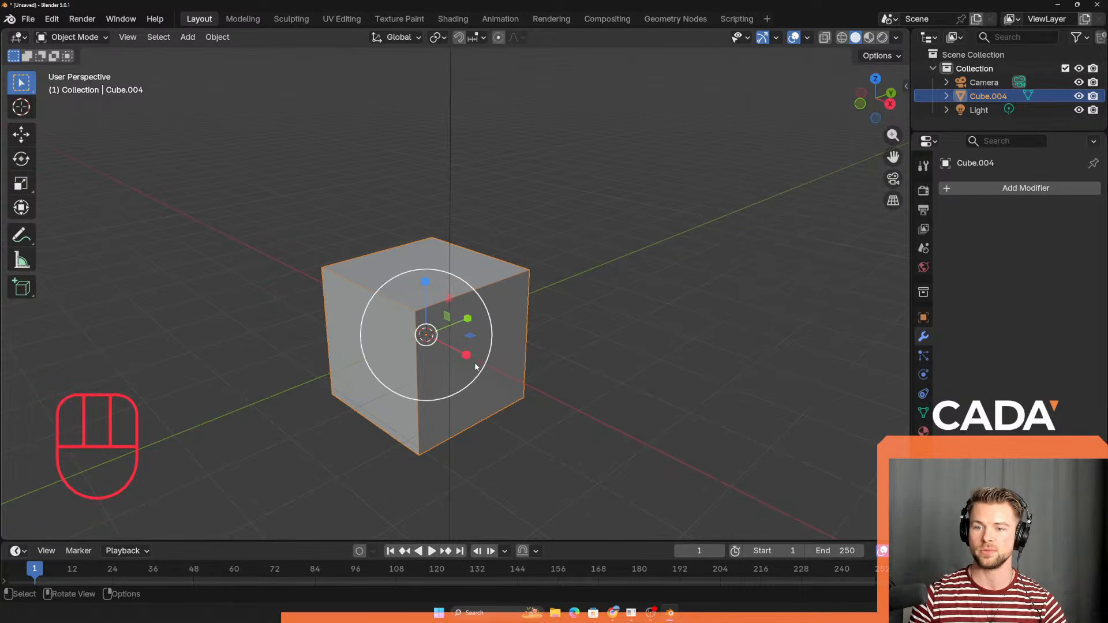
{"action": "left_click_drag", "start_coordinate": [462, 373], "coordinate": [524, 420]}
{"action": "key", "text": "ctrl+z"}
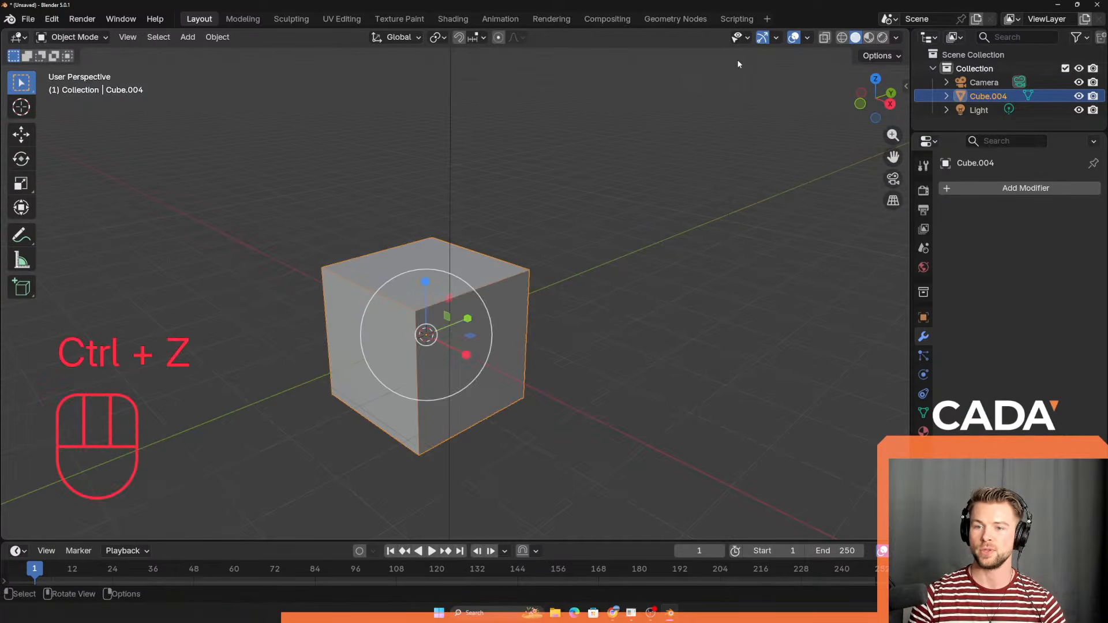
{"action": "left_click", "coordinate": [776, 37]}
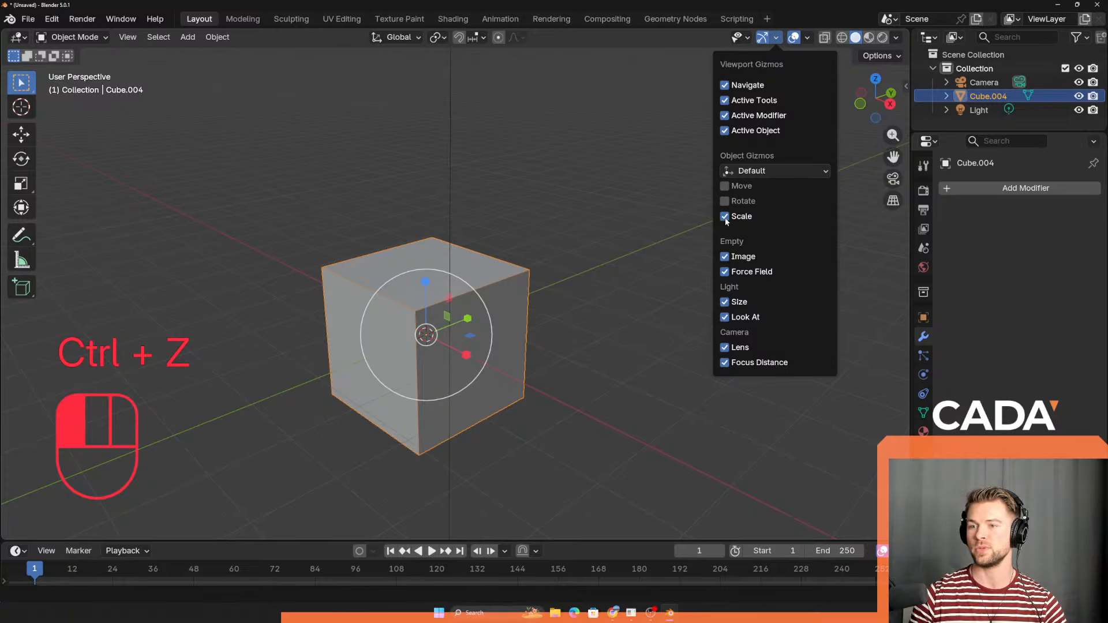
{"action": "left_click", "coordinate": [725, 216]}
{"action": "middle_click_drag", "start_coordinate": [540, 334], "coordinate": [436, 340]}
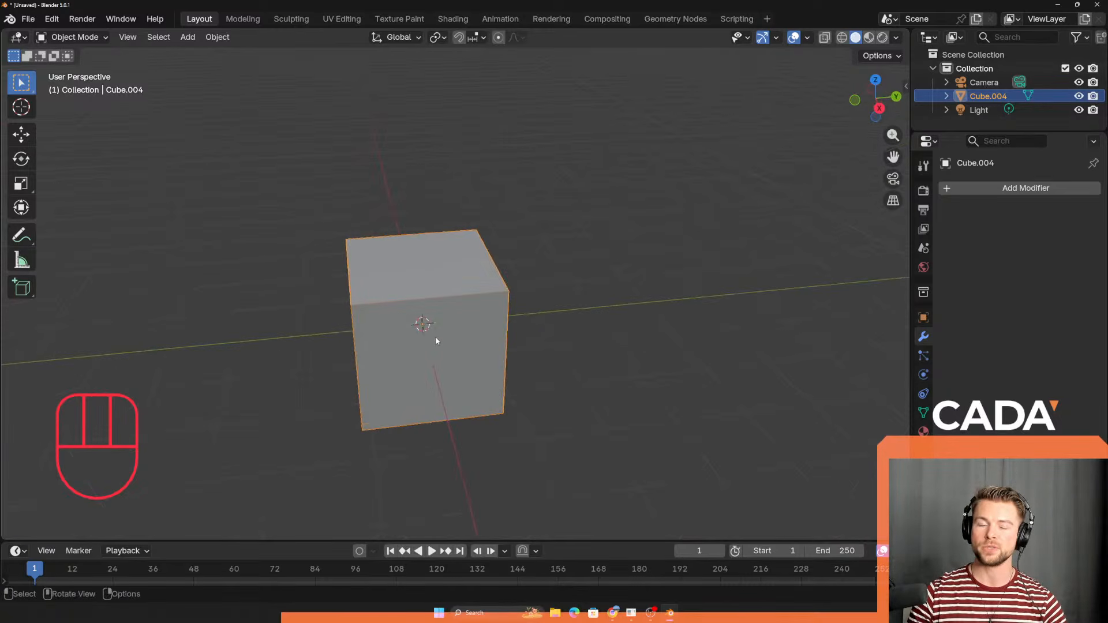
{"action": "middle_click_drag", "start_coordinate": [436, 396], "coordinate": [455, 356]}
{"action": "scroll", "coordinate": [455, 354], "scroll_direction": "down", "scroll_amount": 2}
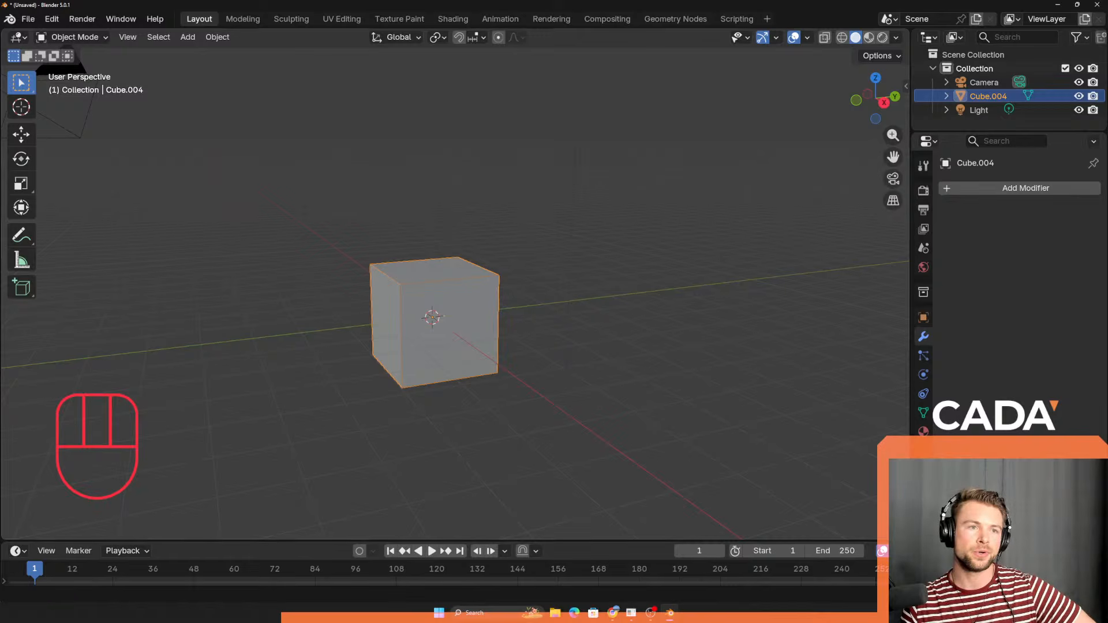
Step: Bring the browser's pool table reference photo over the 3D viewport and minimise the pool table image search window
{"action": "left_click_drag", "start_coordinate": [0, 308], "coordinate": [772, 143]}
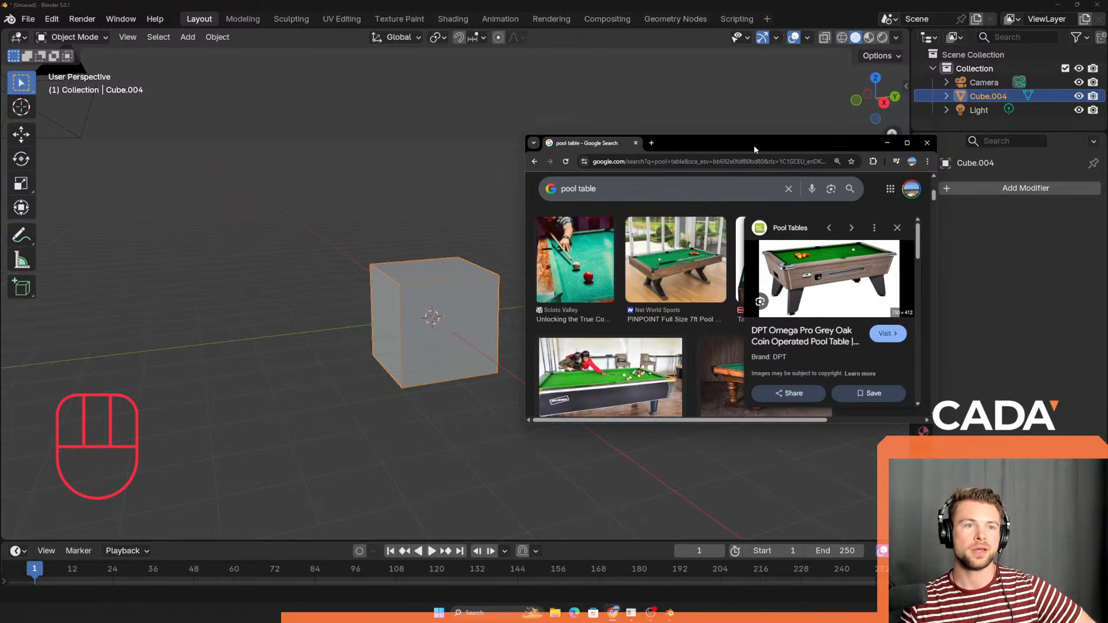
{"action": "left_click_drag", "start_coordinate": [0, 21], "coordinate": [558, 120]}
{"action": "left_click", "coordinate": [887, 143]}
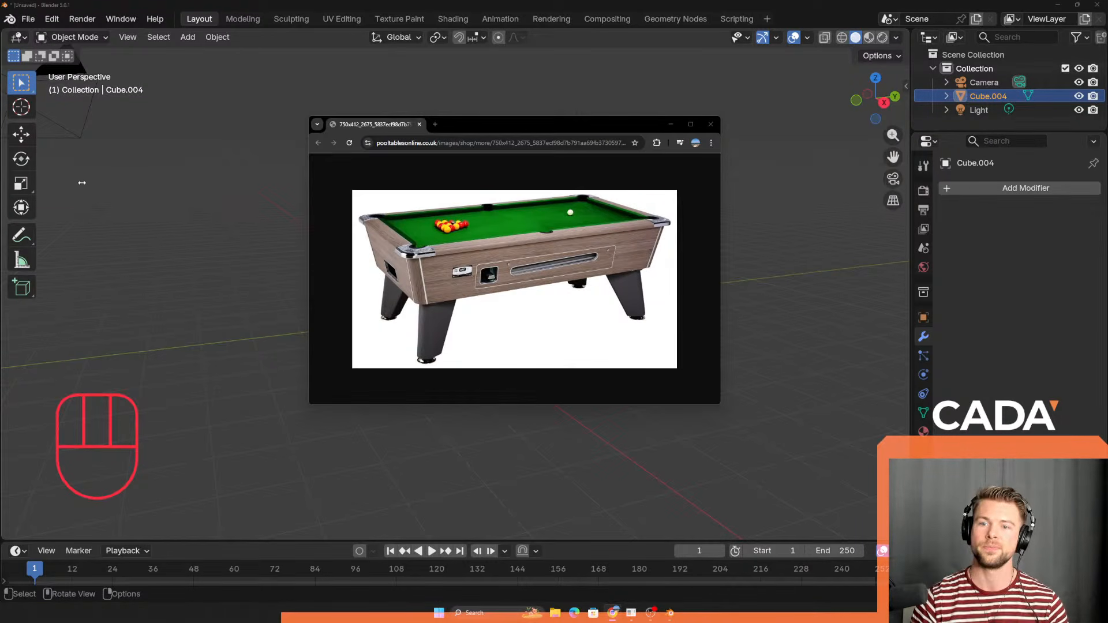
Step: Move the pool table reference photo window aside and return to the cube in the 3D viewport
{"action": "left_click_drag", "start_coordinate": [569, 128], "coordinate": [627, 101]}
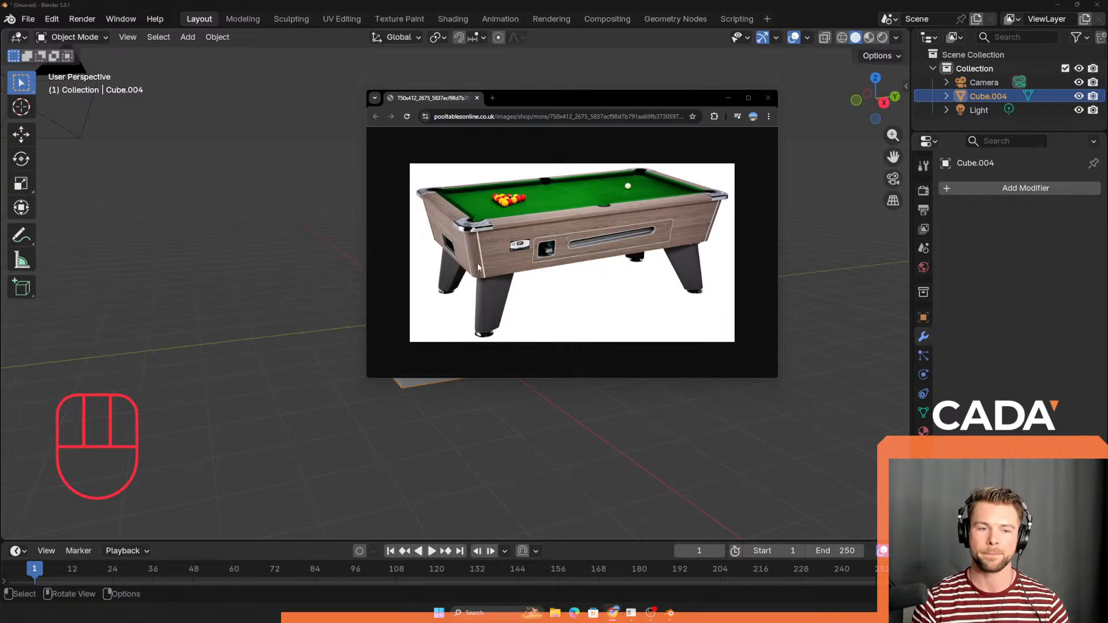
{"action": "left_click_drag", "start_coordinate": [562, 104], "coordinate": [639, 106]}
{"action": "middle_click_drag", "start_coordinate": [365, 298], "coordinate": [297, 302], "text": "shift"}
{"action": "scroll", "coordinate": [363, 307], "scroll_direction": "up", "scroll_amount": 3}
{"action": "middle_click_drag", "start_coordinate": [370, 314], "coordinate": [453, 316], "text": "shift"}
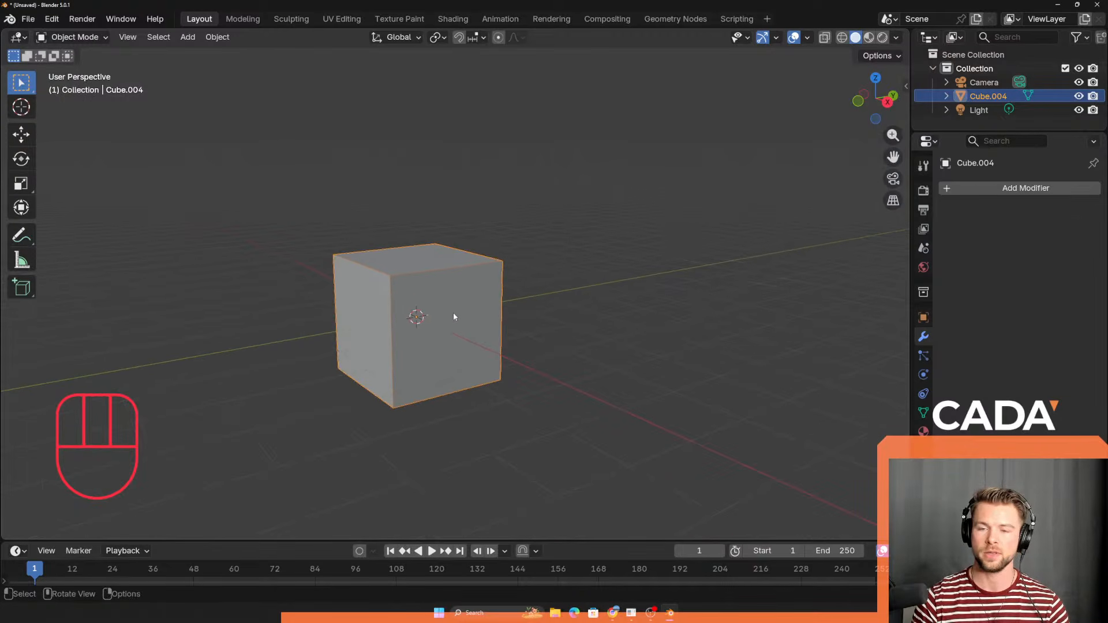
{"action": "key", "text": "shift+a"}
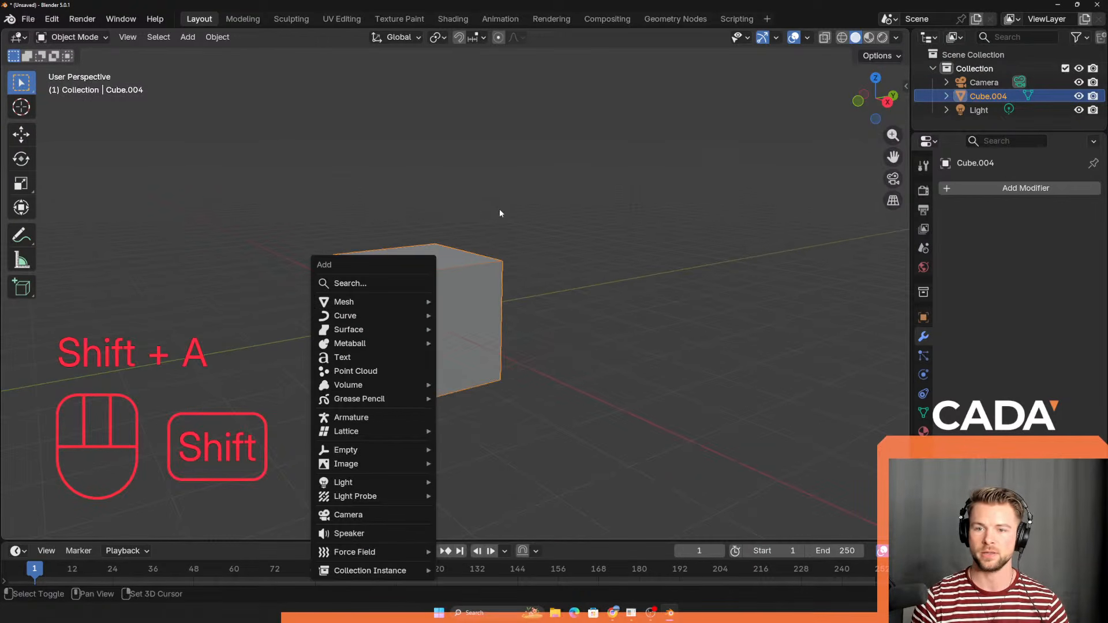
{"action": "type", "text": "s"}
{"action": "key", "text": "Escape"}
{"action": "key", "text": "shift+s"}
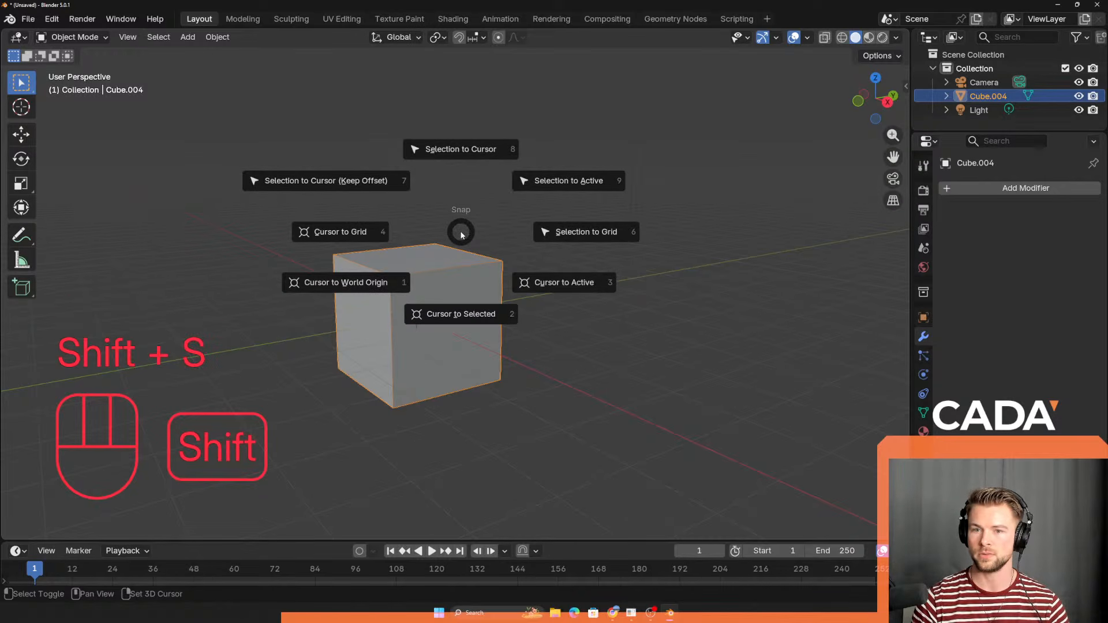
{"action": "left_click", "coordinate": [462, 235]}
{"action": "key", "text": "ctrl+s"}
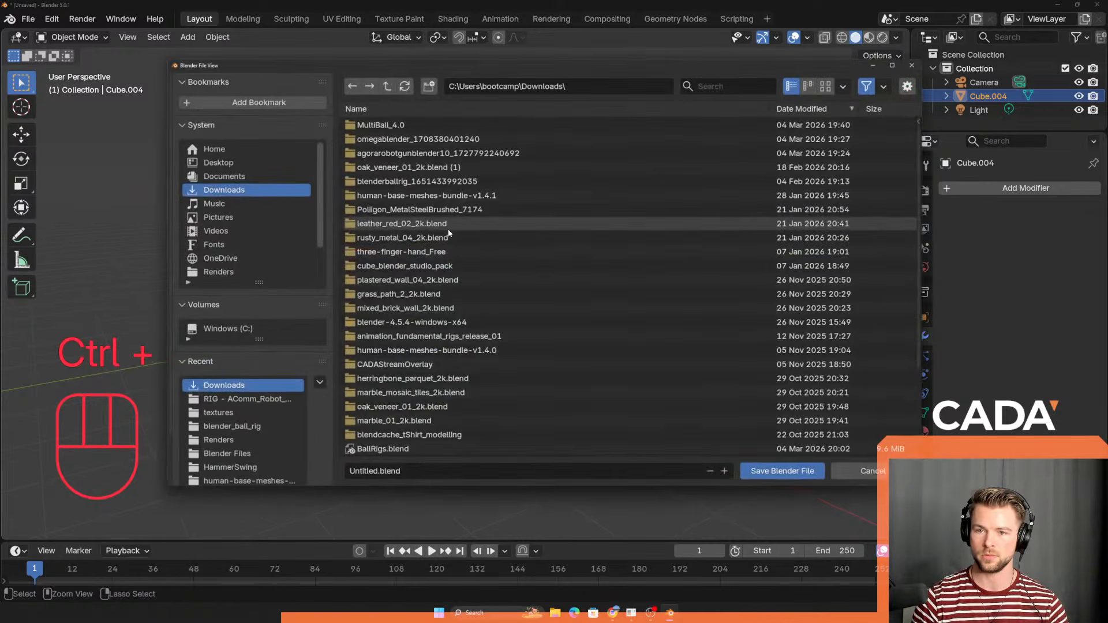
{"action": "left_click", "coordinate": [912, 65]}
{"action": "right_click_drag", "start_coordinate": [355, 254], "coordinate": [380, 251], "text": "ctrl"}
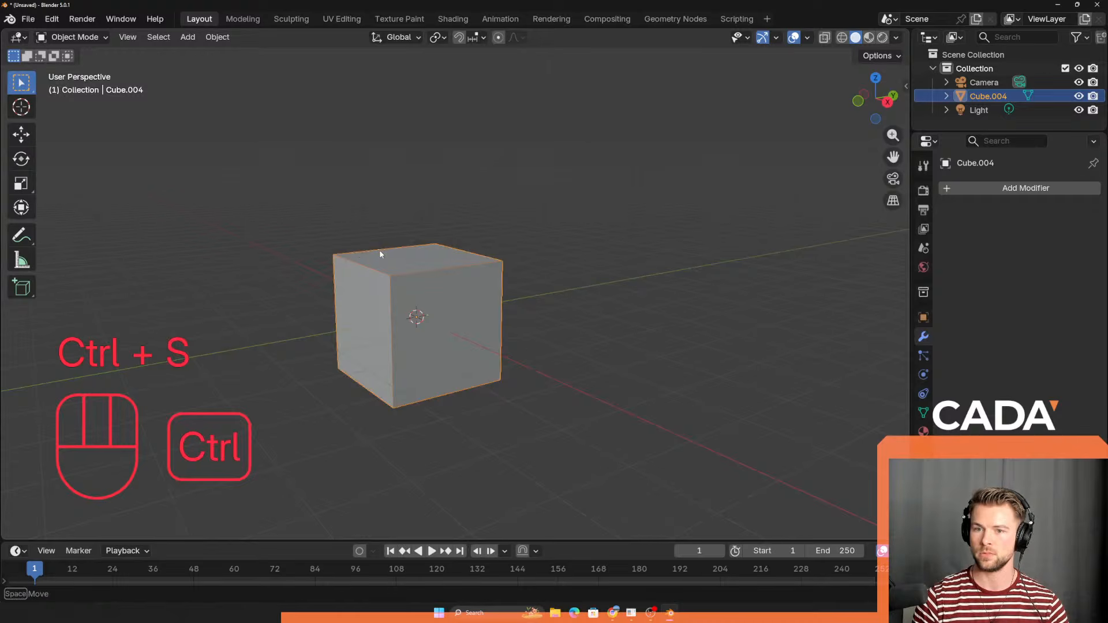
Step: Try Wireframe display against Solid shading and toggle X-ray, ending in Solid shading with X-ray off
{"action": "left_click", "coordinate": [842, 38]}
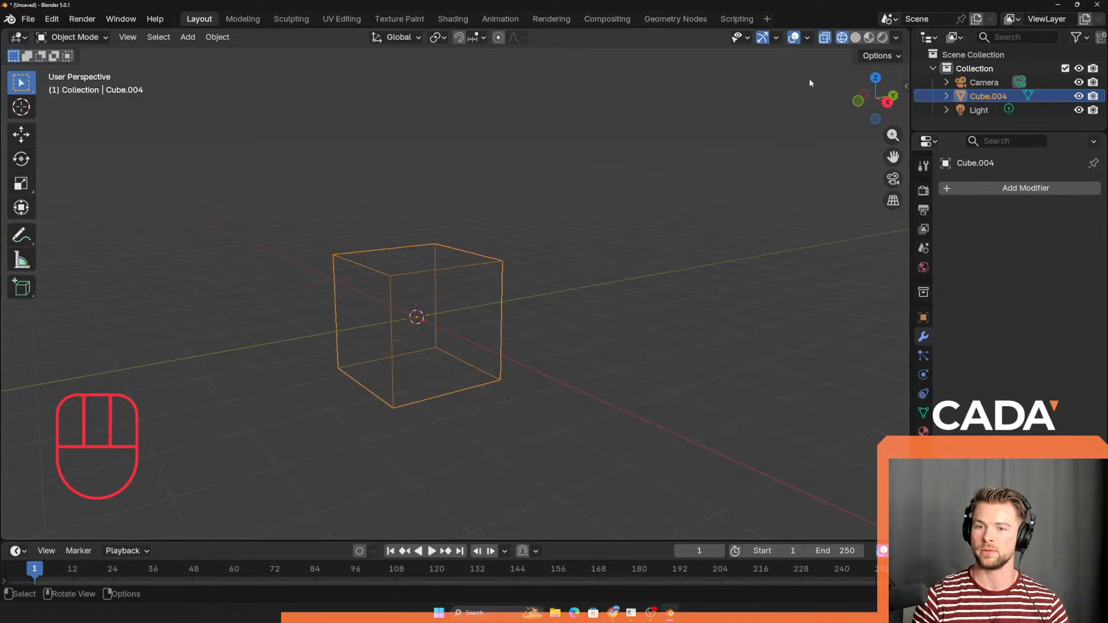
{"action": "left_click", "coordinate": [856, 38]}
{"action": "left_click", "coordinate": [842, 38]}
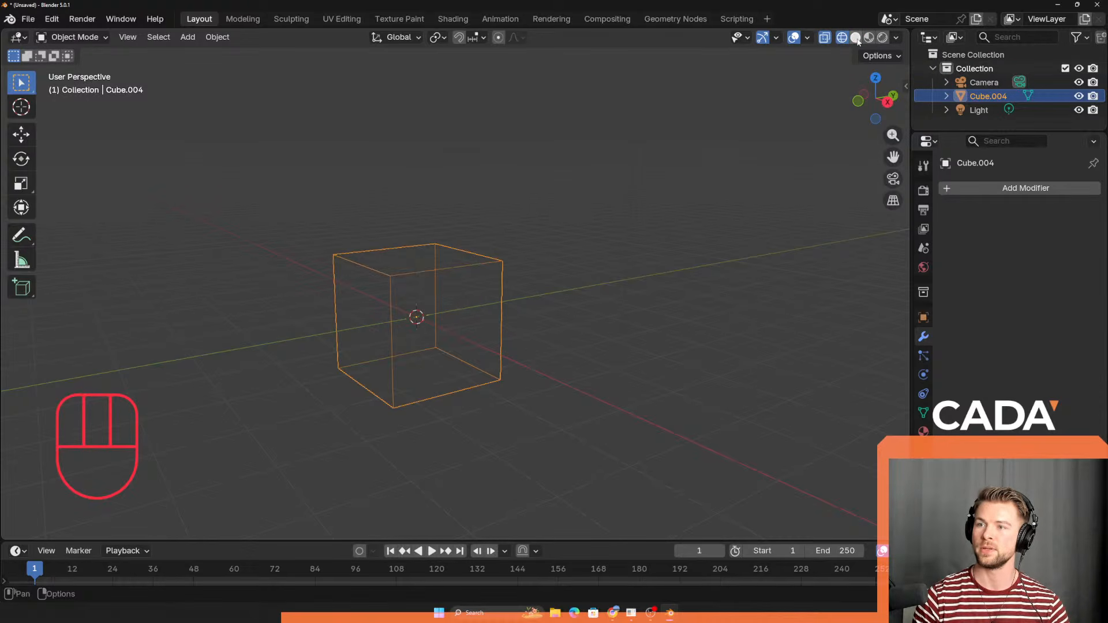
{"action": "left_click", "coordinate": [855, 40]}
{"action": "left_click", "coordinate": [824, 40]}
{"action": "left_click", "coordinate": [824, 41]}
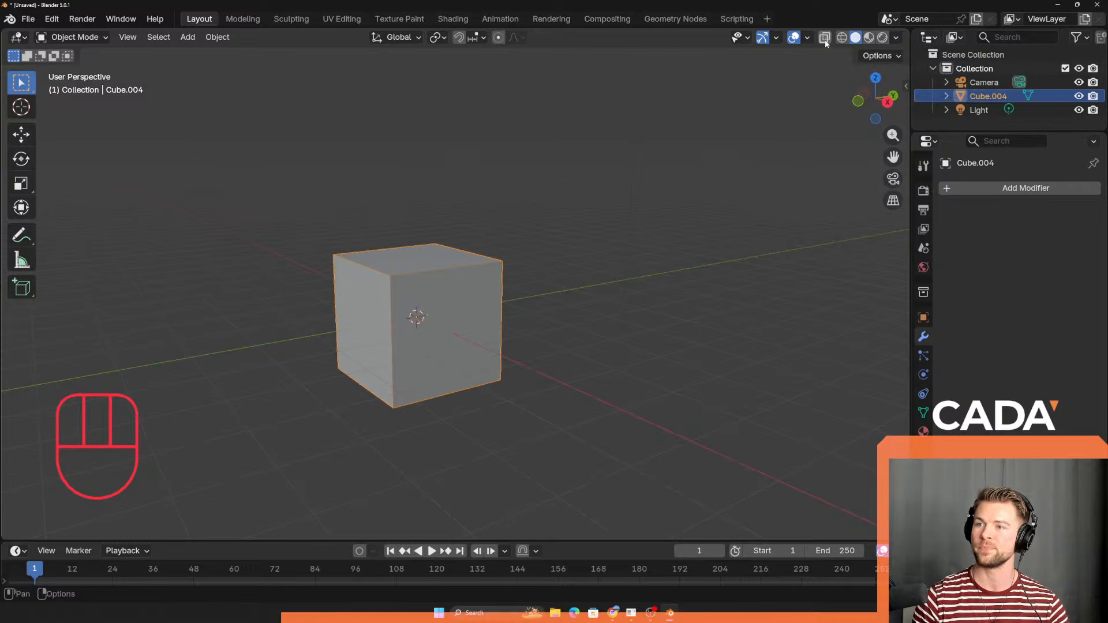
{"action": "left_click", "coordinate": [826, 39]}
{"action": "left_click", "coordinate": [825, 39]}
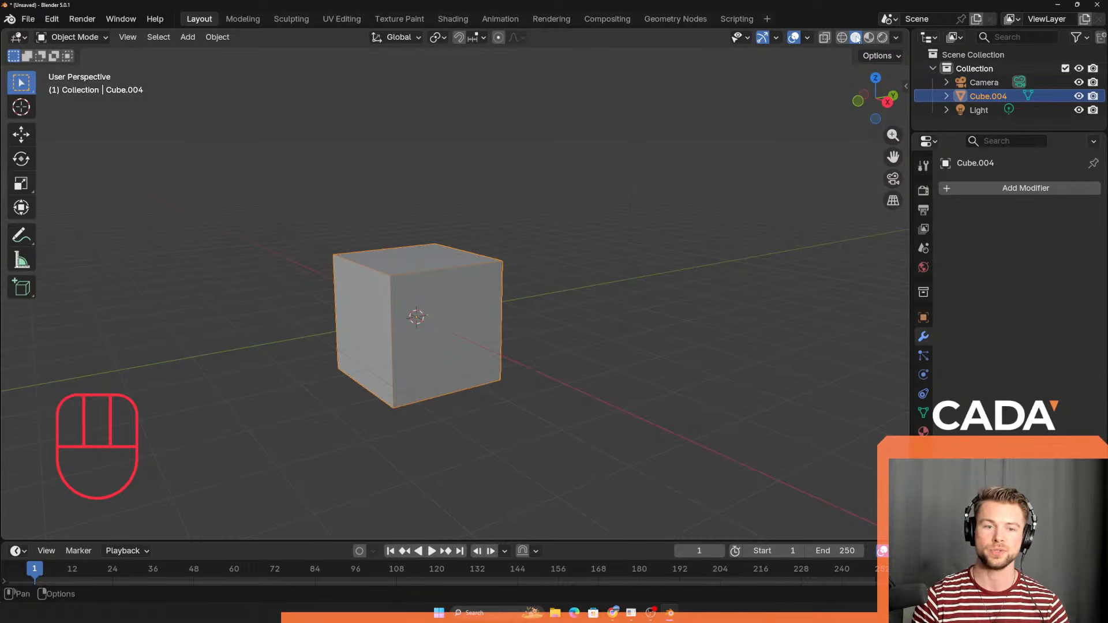
{"action": "middle_click_drag", "start_coordinate": [571, 219], "coordinate": [608, 271]}
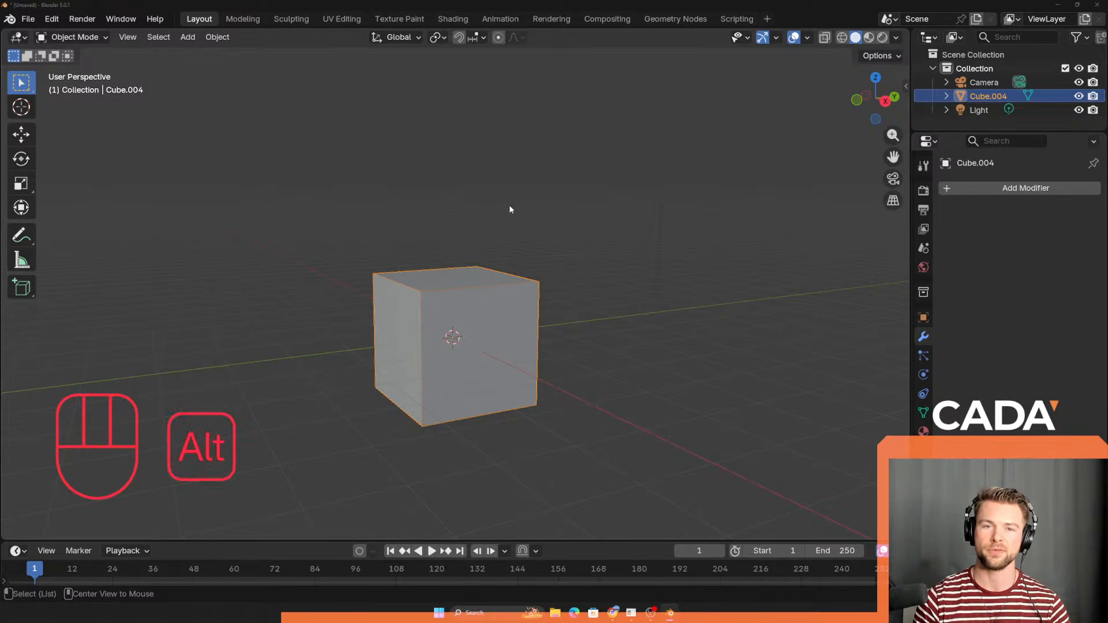
Step: Switch to the browser's pool table reference photo, enlarge its window and zoom in on the photo
{"action": "key", "text": "alt+Tab"}
{"action": "left_click_drag", "start_coordinate": [649, 98], "coordinate": [582, 40]}
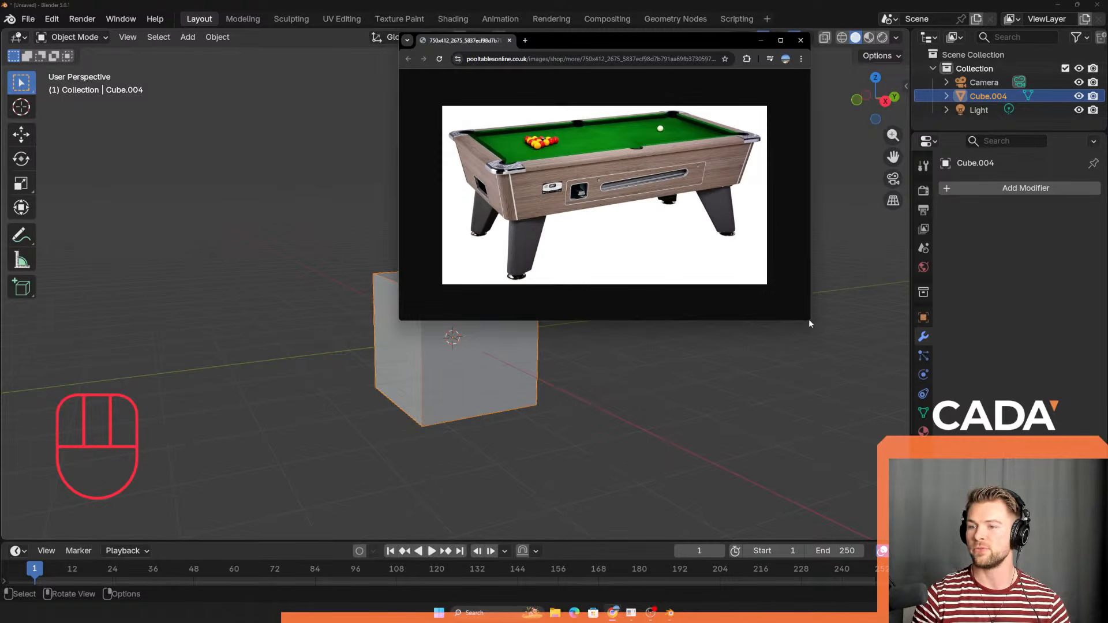
{"action": "left_click_drag", "start_coordinate": [807, 321], "coordinate": [1046, 482]}
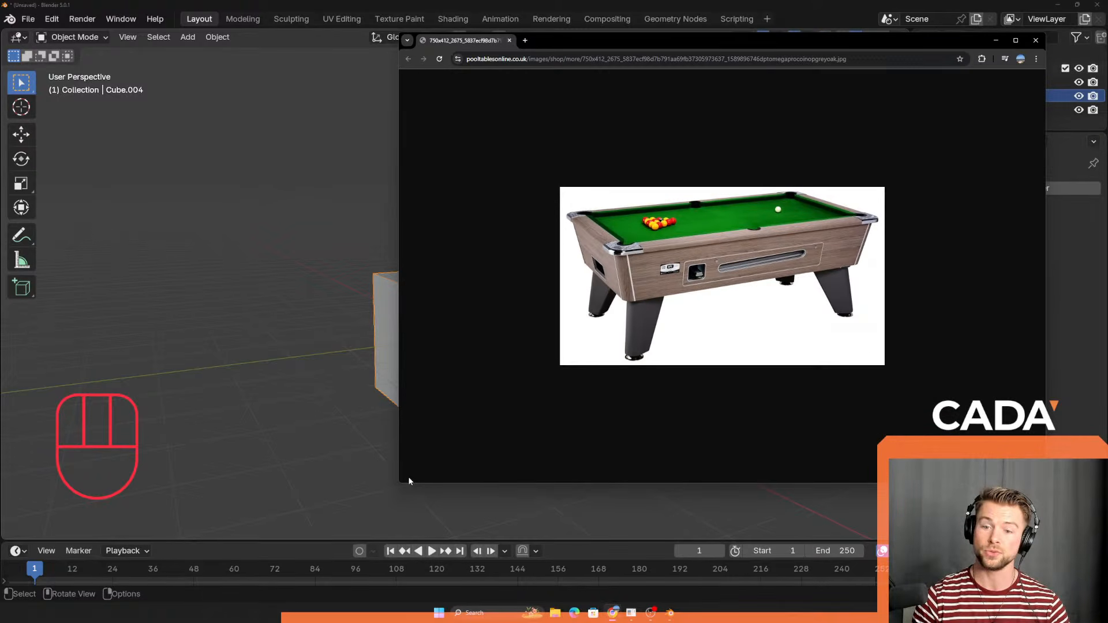
{"action": "left_click_drag", "start_coordinate": [399, 484], "coordinate": [183, 488]}
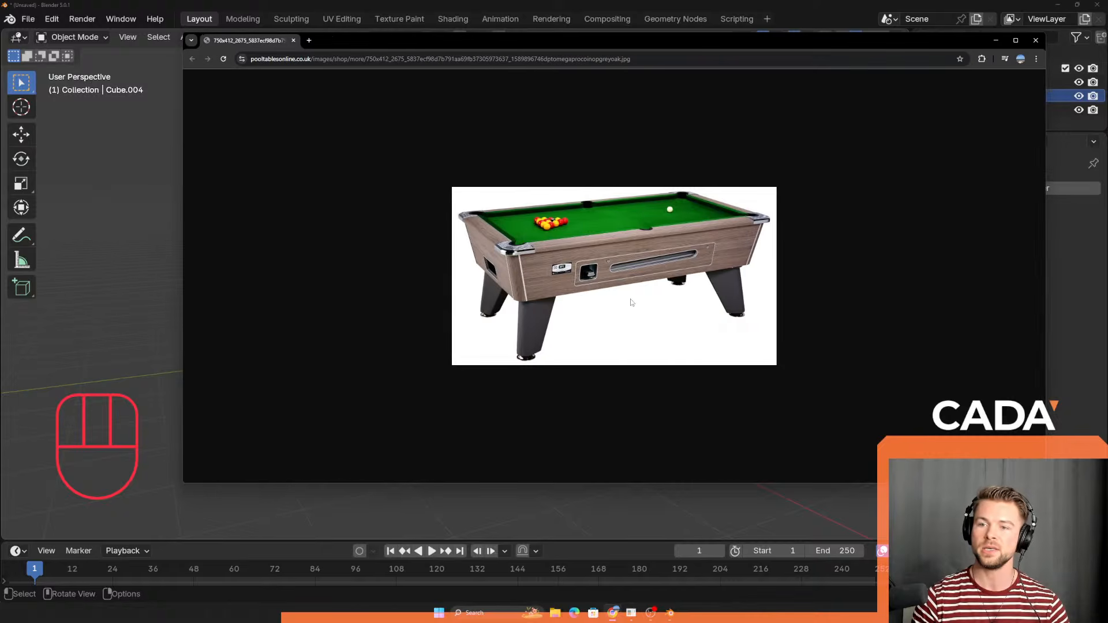
{"action": "scroll", "coordinate": [631, 302], "scroll_direction": "up", "scroll_amount": 4, "text": "ctrl"}
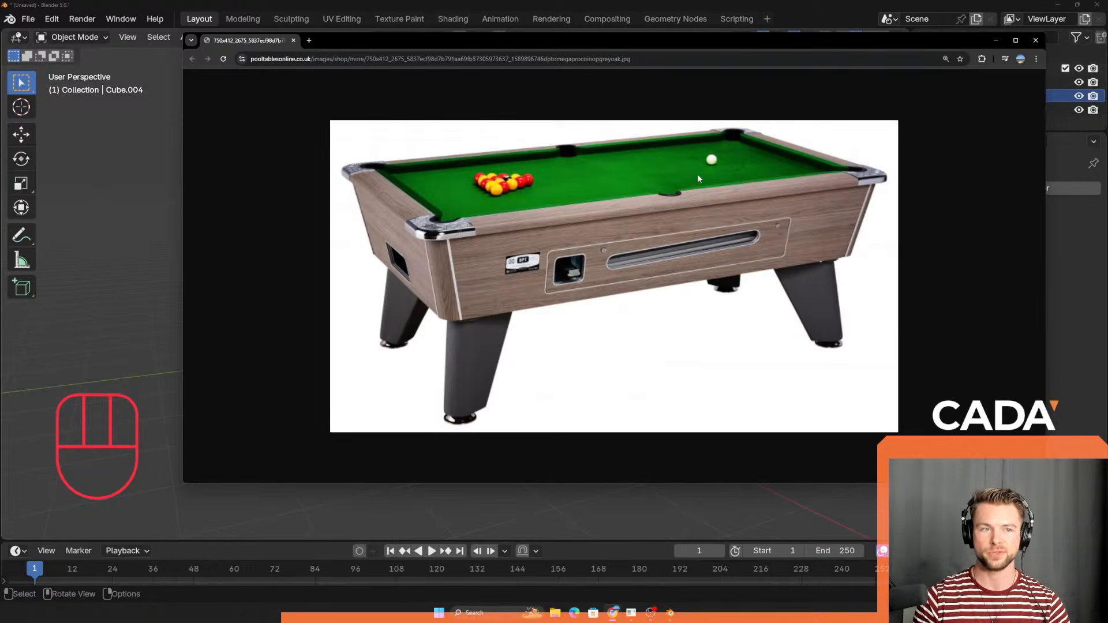
Step: Narrow the reference photo window, place it beside the cube, and switch back to Blender
{"action": "left_click_drag", "start_coordinate": [977, 42], "coordinate": [902, 71]}
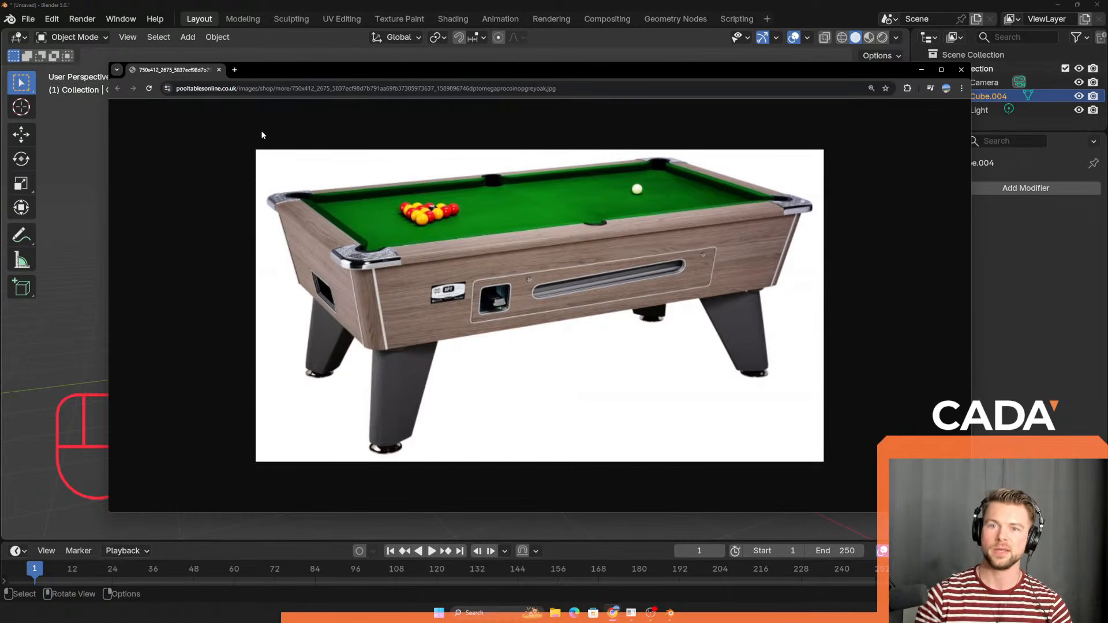
{"action": "left_click_drag", "start_coordinate": [106, 136], "coordinate": [413, 137]}
{"action": "left_click_drag", "start_coordinate": [680, 68], "coordinate": [876, 149]}
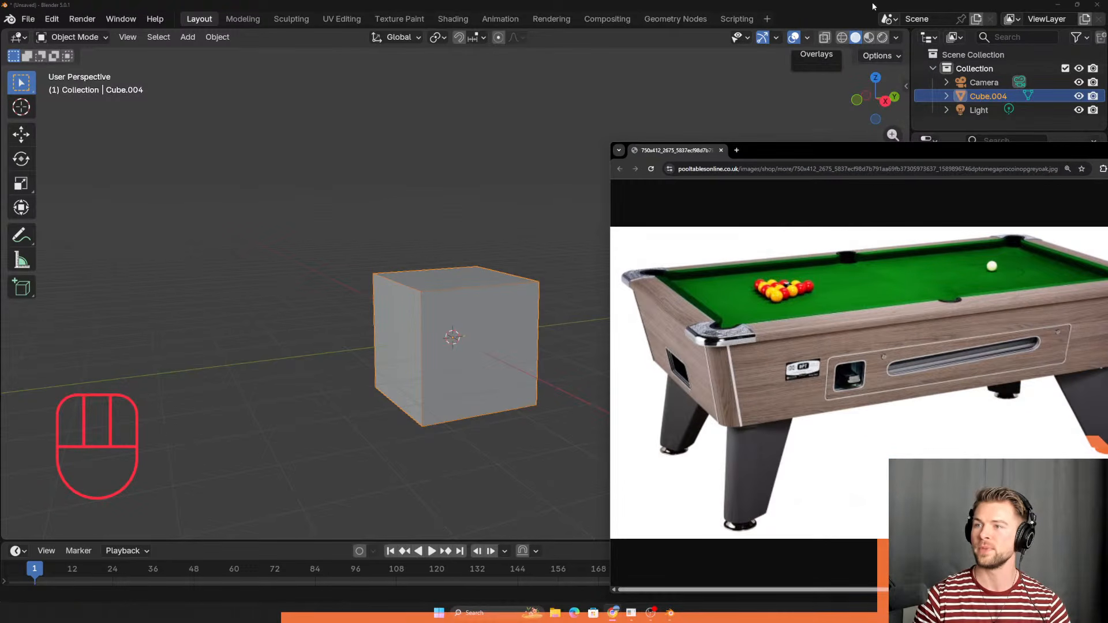
{"action": "left_click_drag", "start_coordinate": [823, 150], "coordinate": [758, 106]}
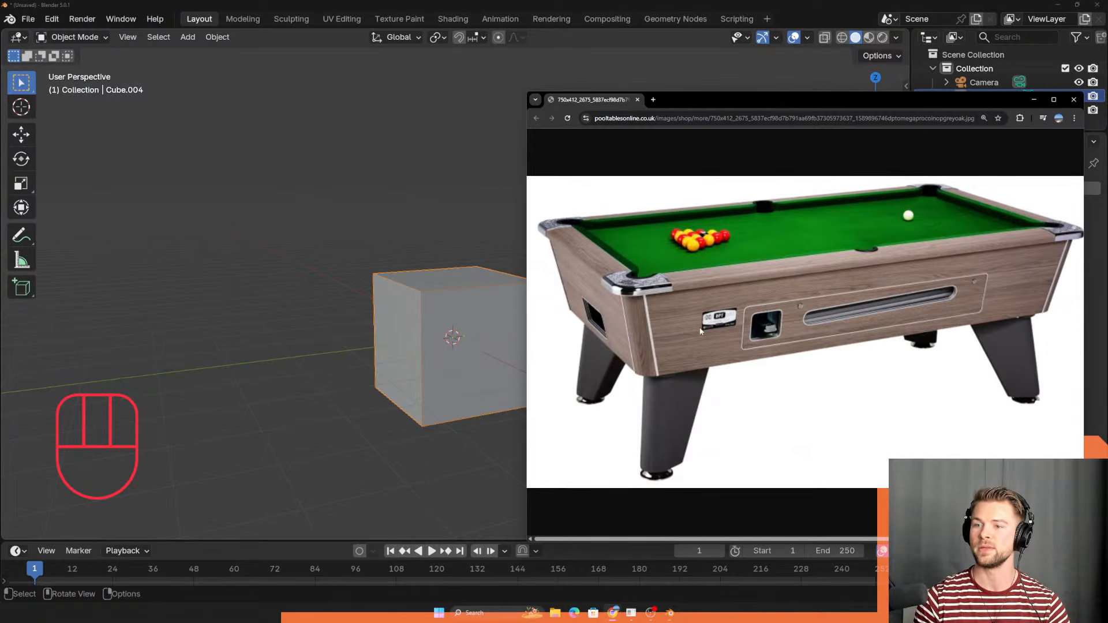
{"action": "left_click", "coordinate": [491, 314]}
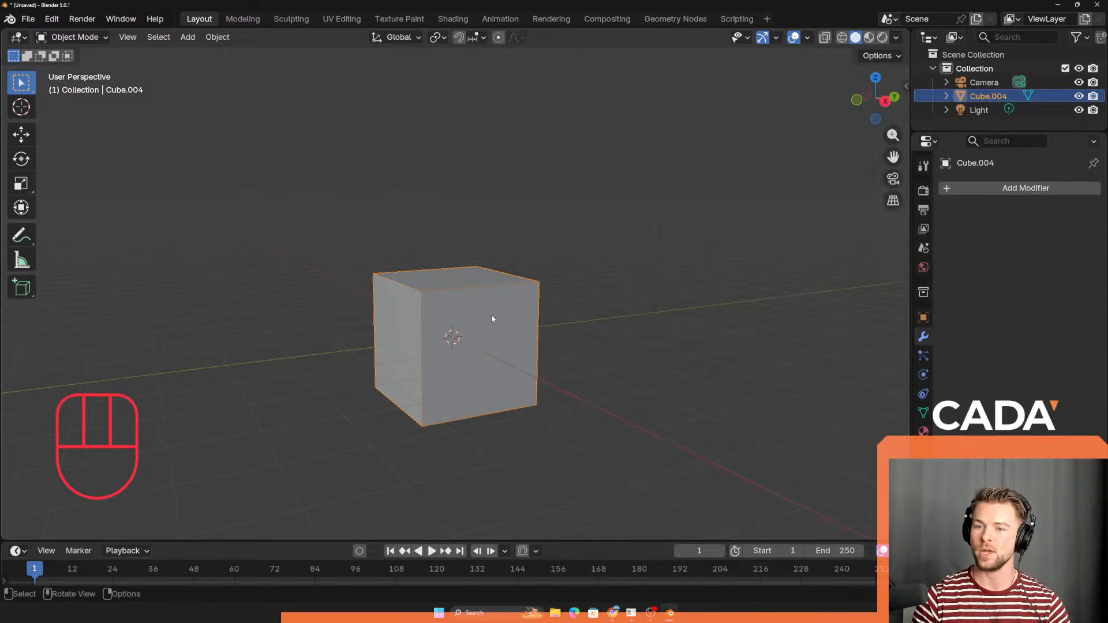
{"action": "middle_click_drag", "start_coordinate": [491, 314], "coordinate": [385, 343]}
{"action": "middle_click_drag", "start_coordinate": [321, 271], "coordinate": [356, 159], "text": "shift"}
{"action": "middle_click_drag", "start_coordinate": [331, 234], "coordinate": [271, 252]}
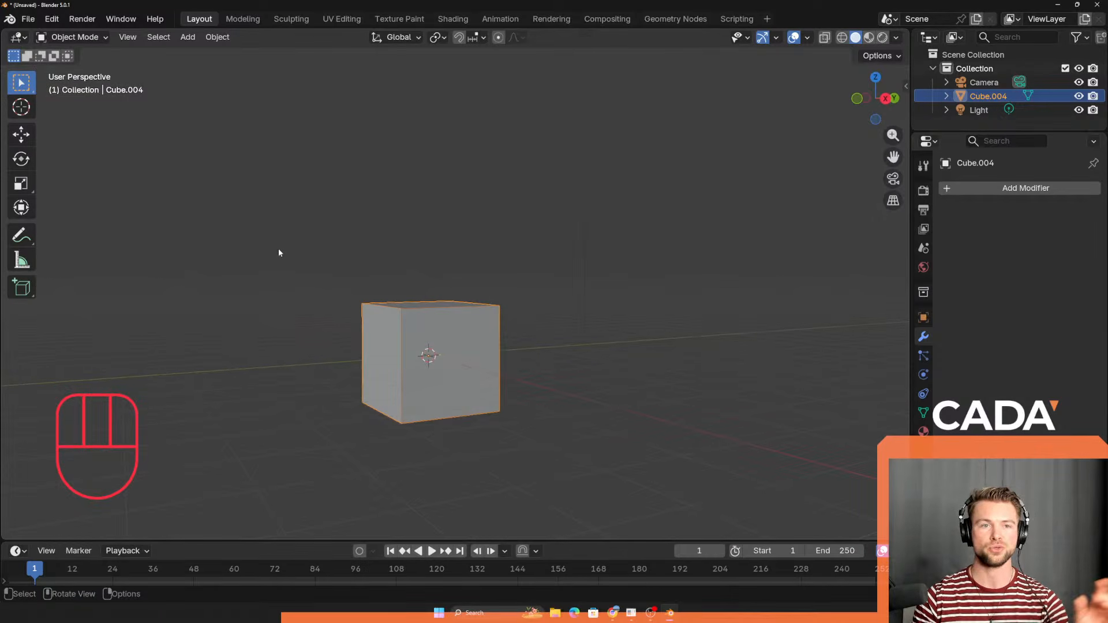
{"action": "scroll", "coordinate": [353, 257], "scroll_direction": "down", "scroll_amount": 2}
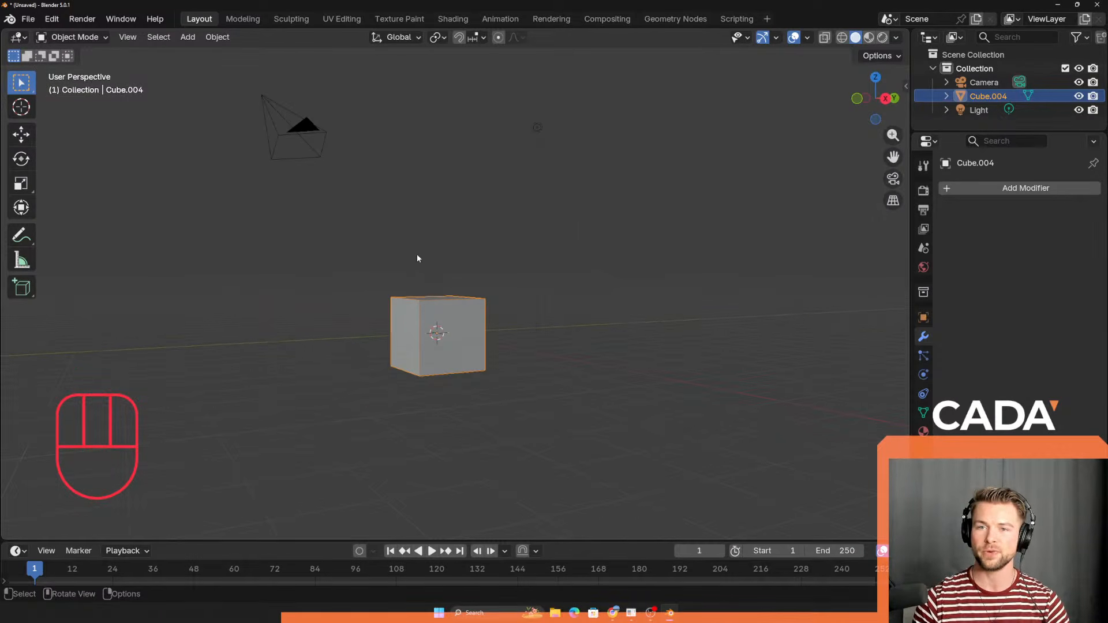
{"action": "middle_click_drag", "start_coordinate": [418, 258], "coordinate": [423, 232]}
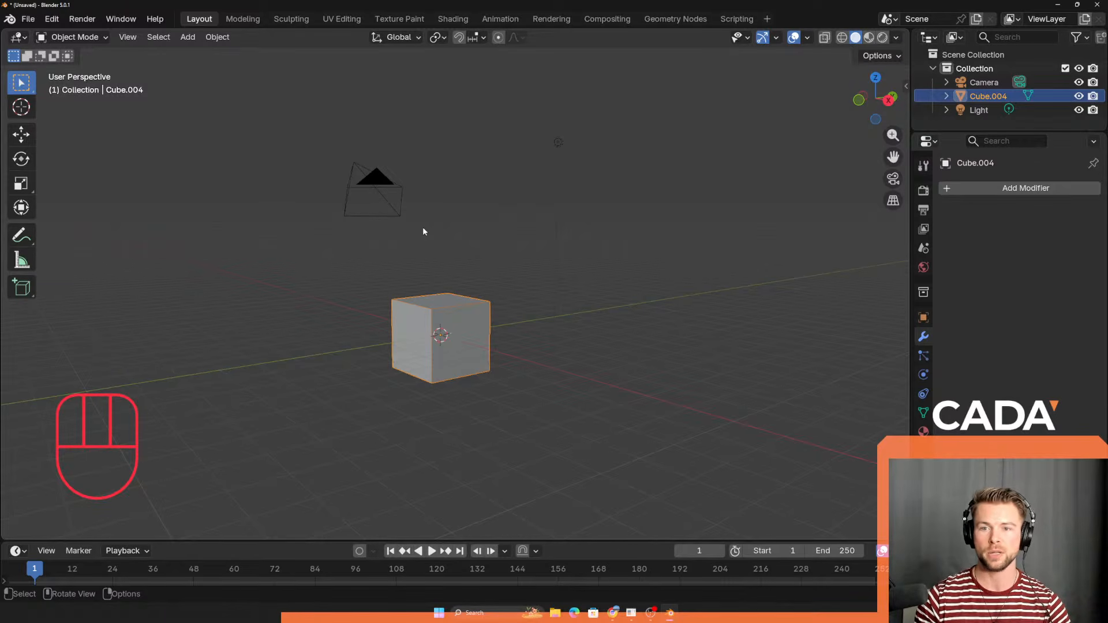
{"action": "middle_click_drag", "start_coordinate": [462, 267], "coordinate": [467, 413]}
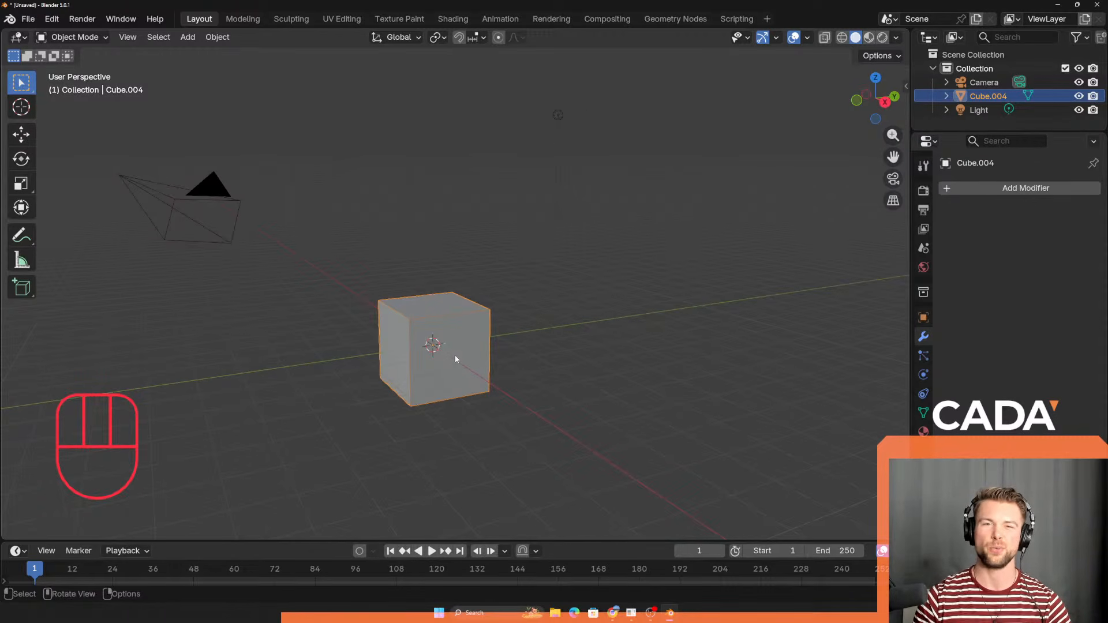
{"action": "middle_click_drag", "start_coordinate": [453, 373], "coordinate": [483, 395]}
{"action": "scroll", "coordinate": [471, 333], "scroll_direction": "up", "scroll_amount": 1}
{"action": "scroll", "coordinate": [460, 350], "scroll_direction": "down", "scroll_amount": 2}
{"action": "scroll", "coordinate": [482, 395], "scroll_direction": "up", "scroll_amount": 1}
{"action": "scroll", "coordinate": [469, 391], "scroll_direction": "down", "scroll_amount": 1}
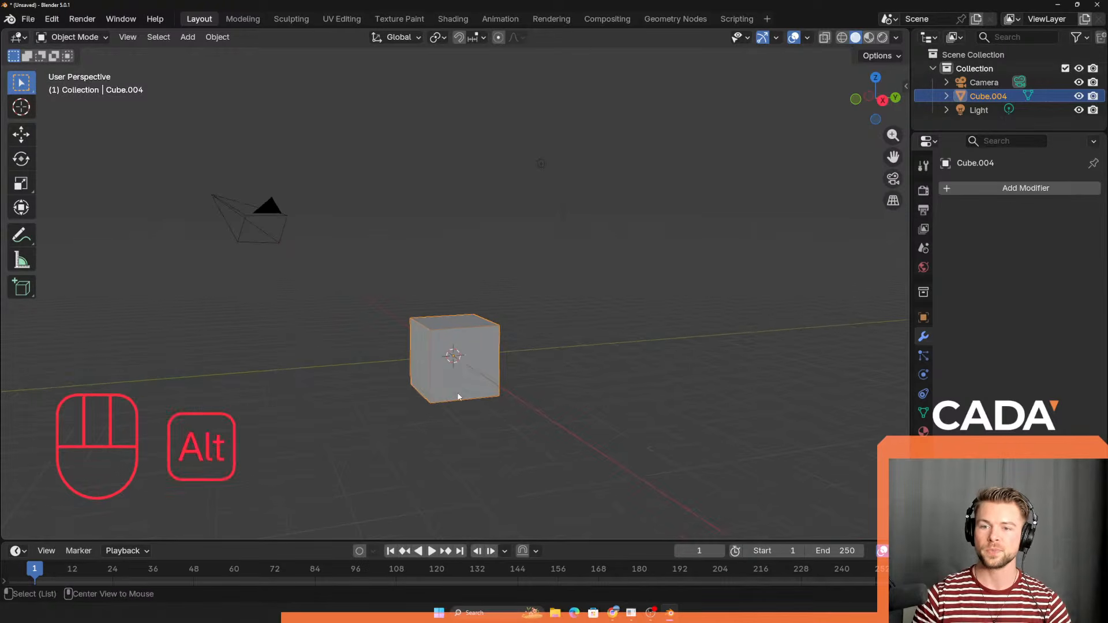
Step: Check the pool table reference photo, and move the cube up about 3.87 m along the global Z axis
{"action": "key", "text": "alt+Tab"}
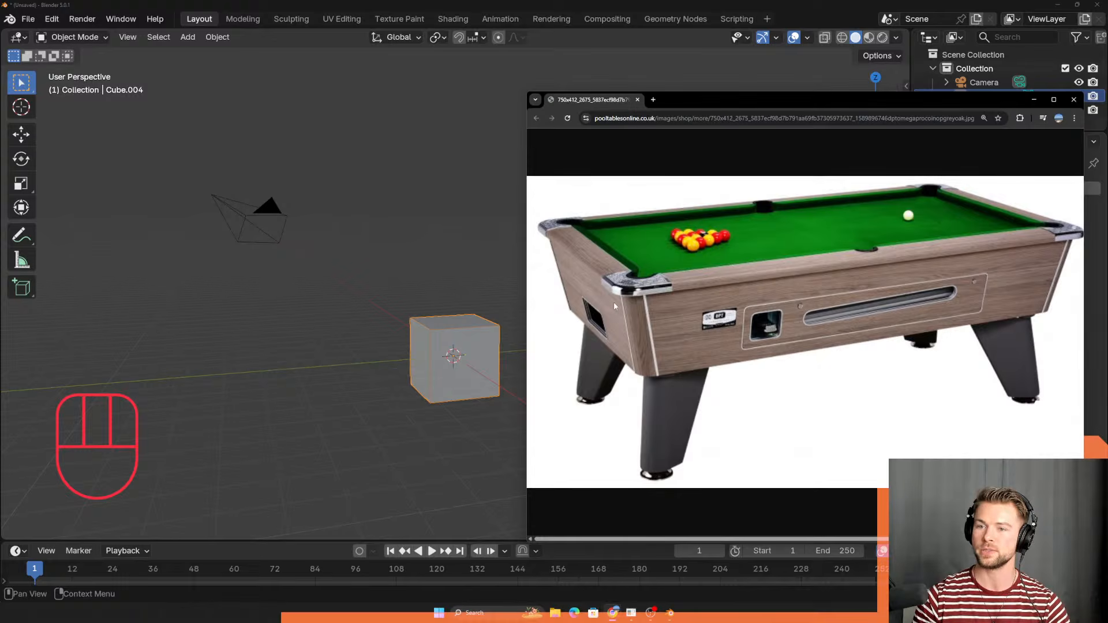
{"action": "key", "text": "alt+Tab"}
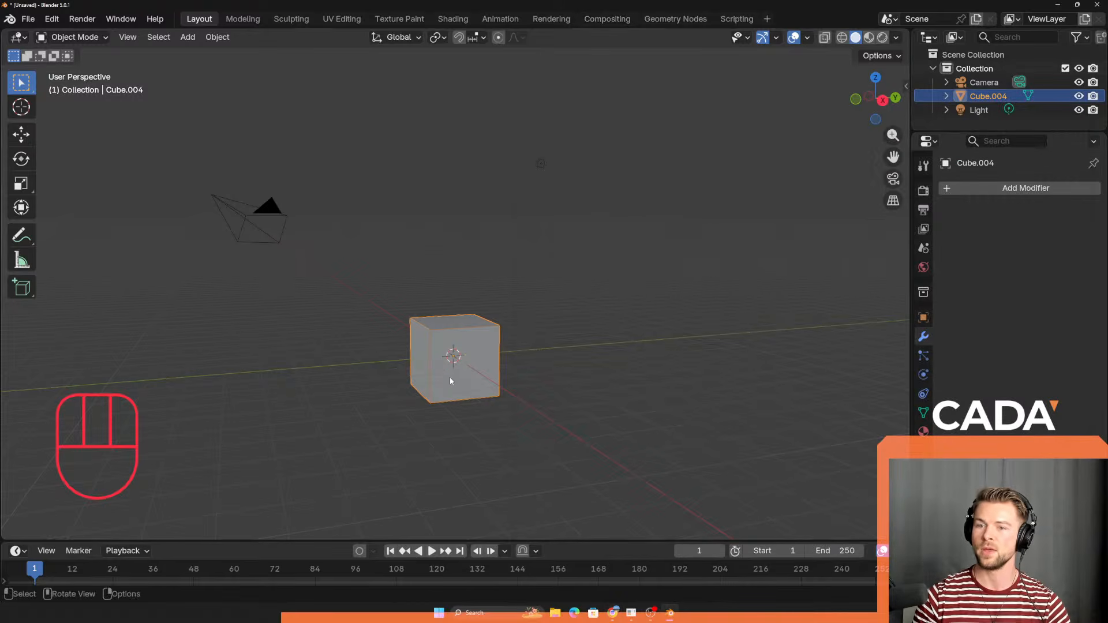
{"action": "middle_click_drag", "start_coordinate": [491, 369], "coordinate": [498, 378]}
{"action": "key", "text": "g"}
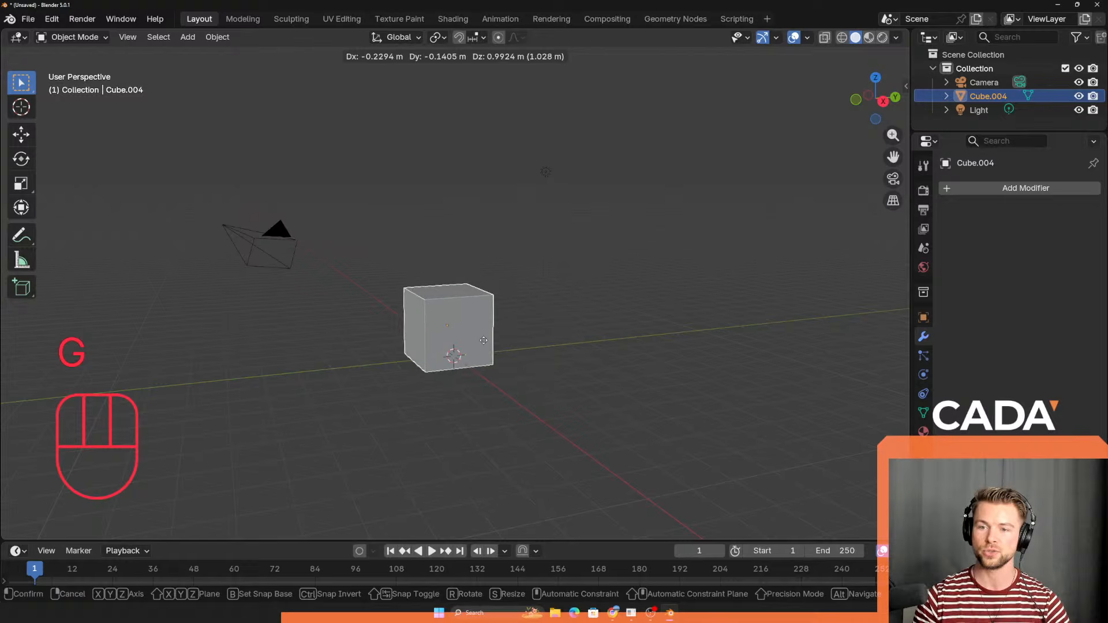
{"action": "key", "text": "z"}
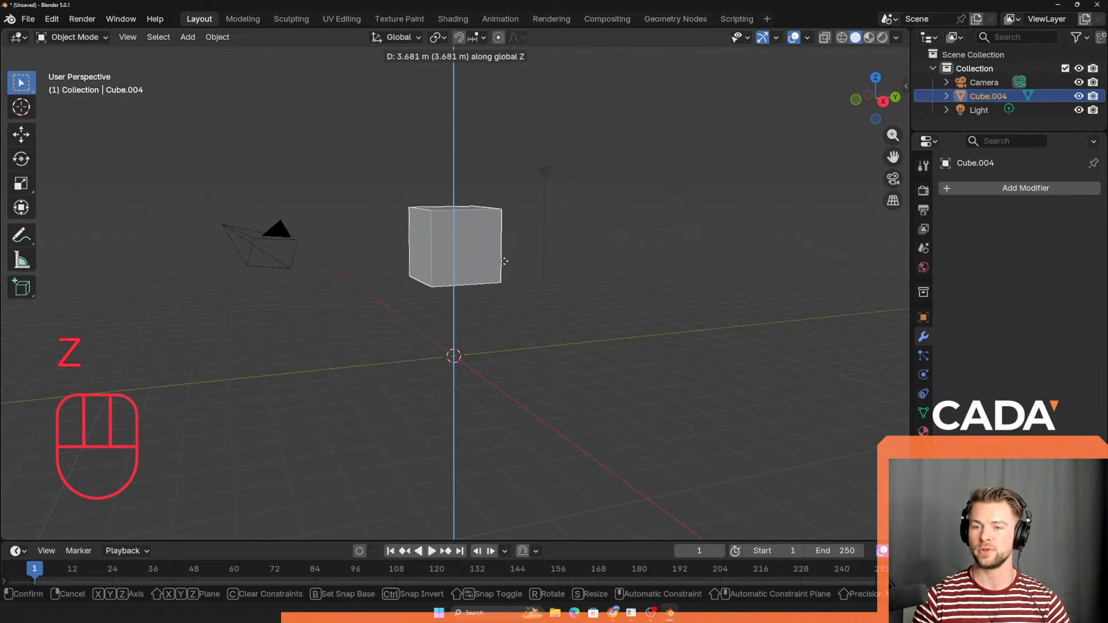
{"action": "left_click", "coordinate": [507, 251]}
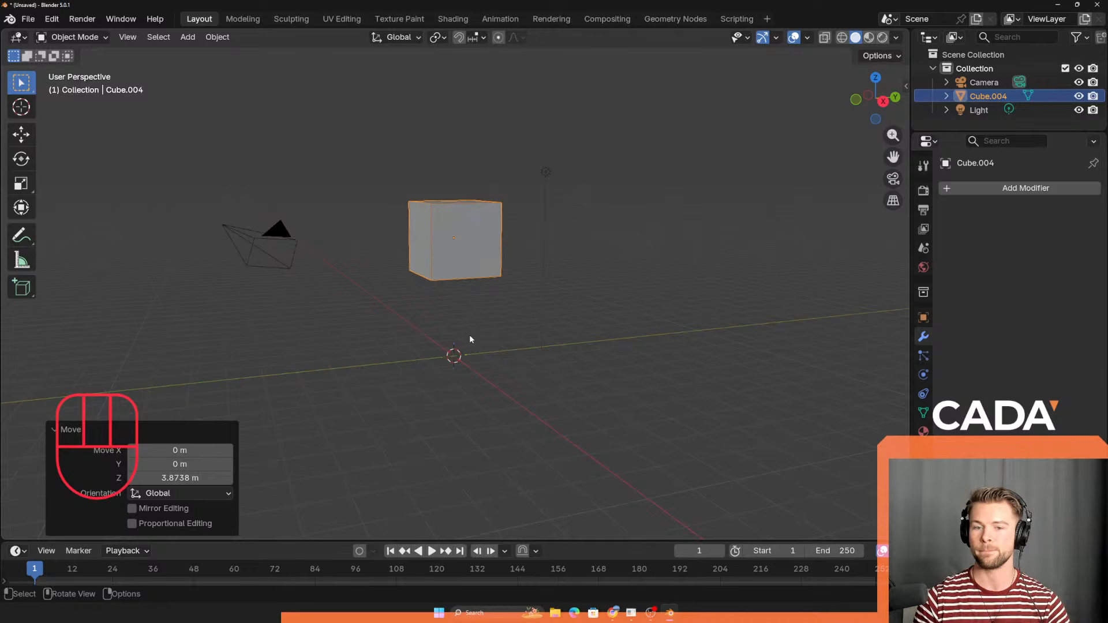
Step: Check the pool table reference photo in the browser, and scale the cube by about 3.6 along the global Y axis in Blender
{"action": "middle_click_drag", "start_coordinate": [469, 334], "coordinate": [450, 322]}
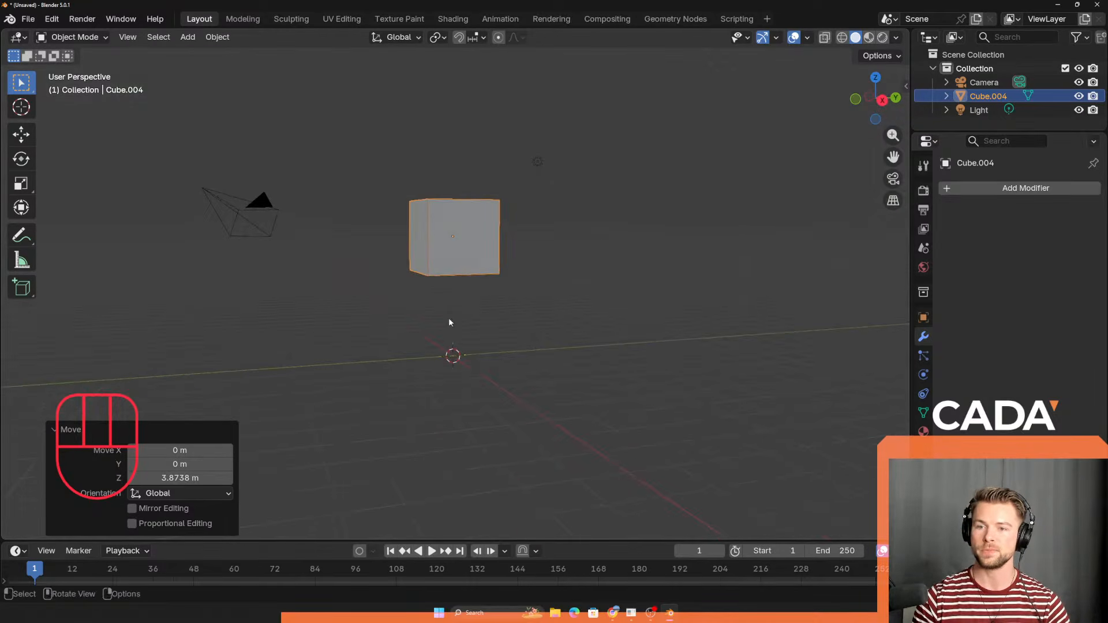
{"action": "scroll", "coordinate": [455, 289], "scroll_direction": "up", "scroll_amount": 2}
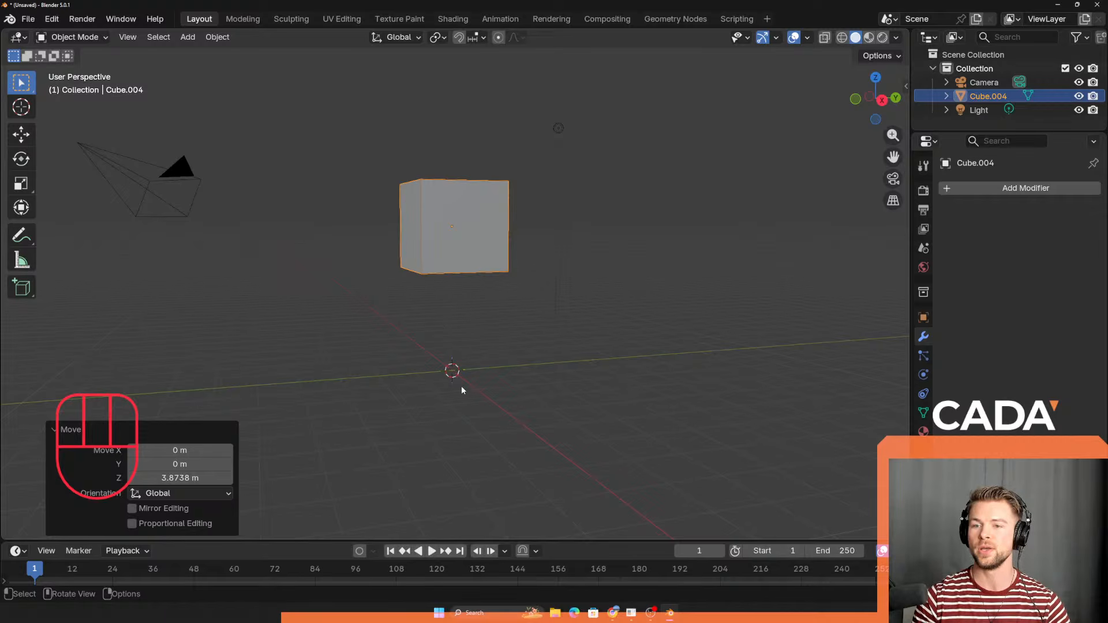
{"action": "middle_click_drag", "start_coordinate": [462, 386], "coordinate": [460, 328]}
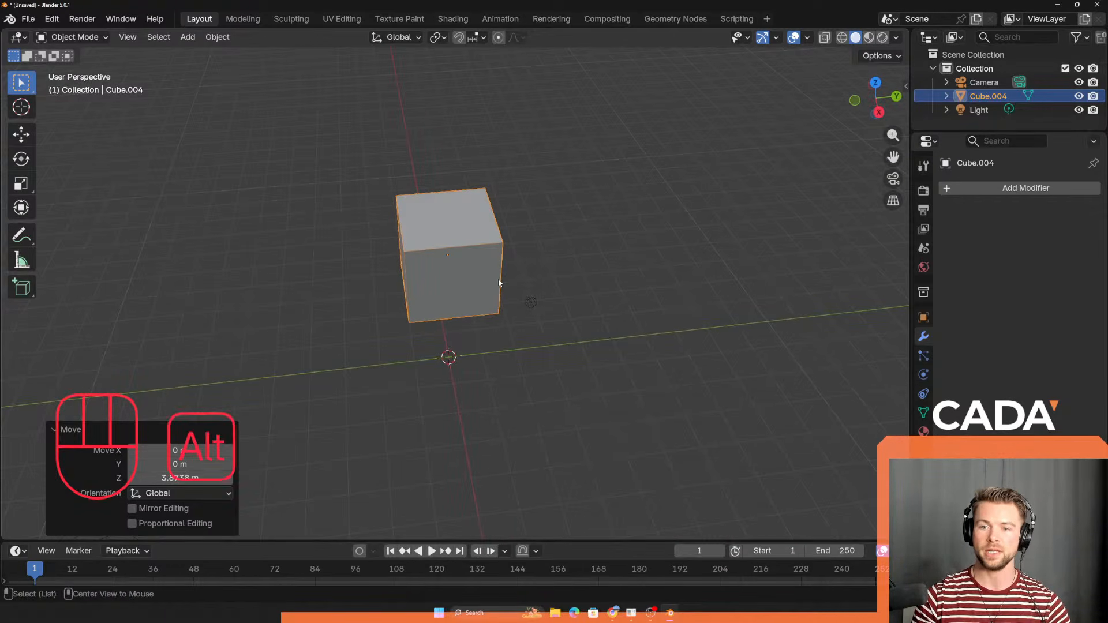
{"action": "key", "text": "alt+Tab"}
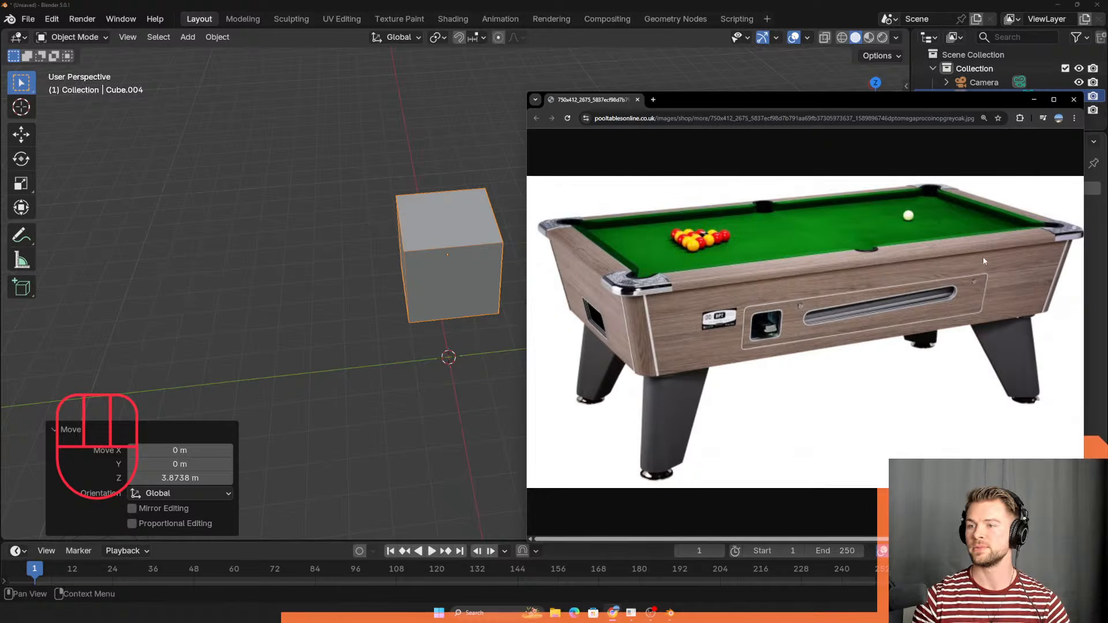
{"action": "key", "text": "alt+Tab"}
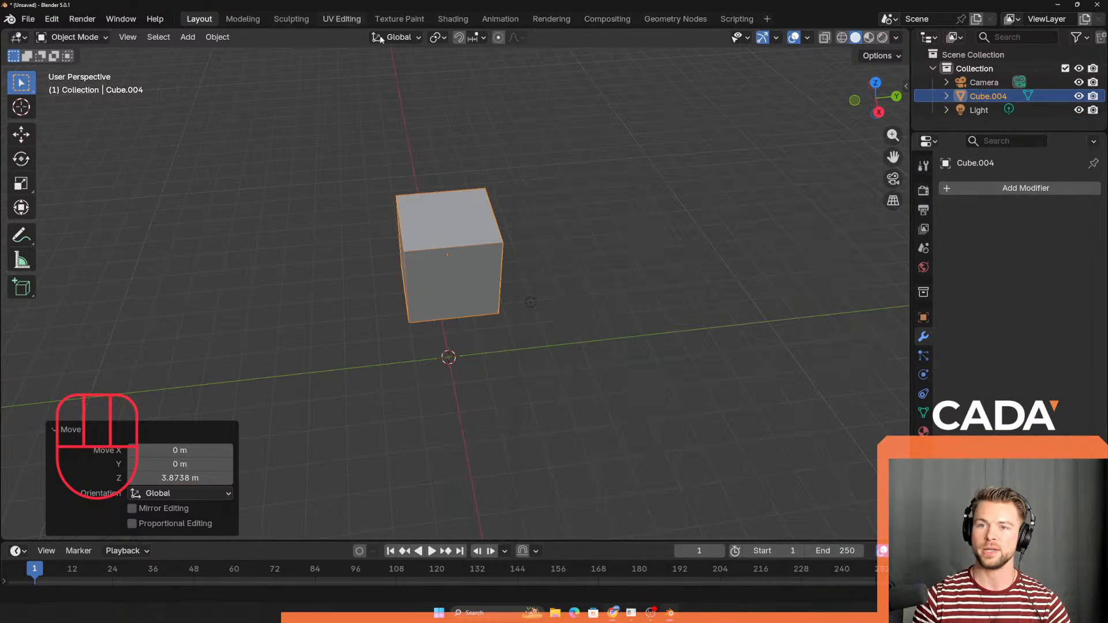
{"action": "key", "text": "s"}
{"action": "key", "text": "y"}
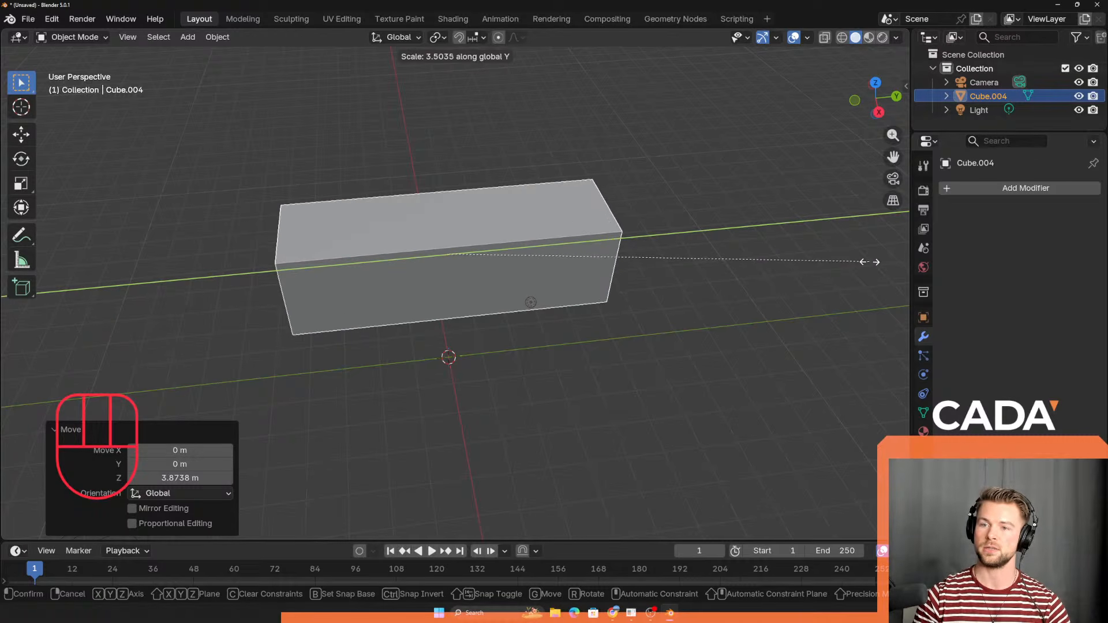
{"action": "left_click", "coordinate": [544, 356]}
Step: Scale the stretched cube by about 1.7 along the global X axis to widen the table body
{"action": "middle_click_drag", "start_coordinate": [545, 356], "coordinate": [504, 338]}
{"action": "key", "text": "s"}
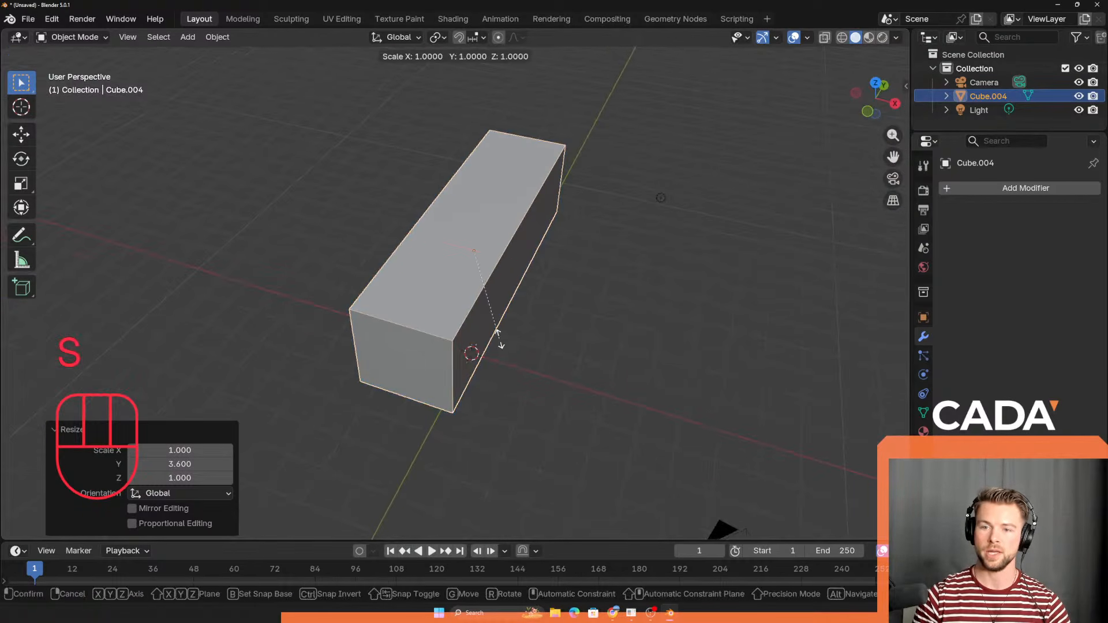
{"action": "key", "text": "x"}
{"action": "left_click", "coordinate": [579, 366]}
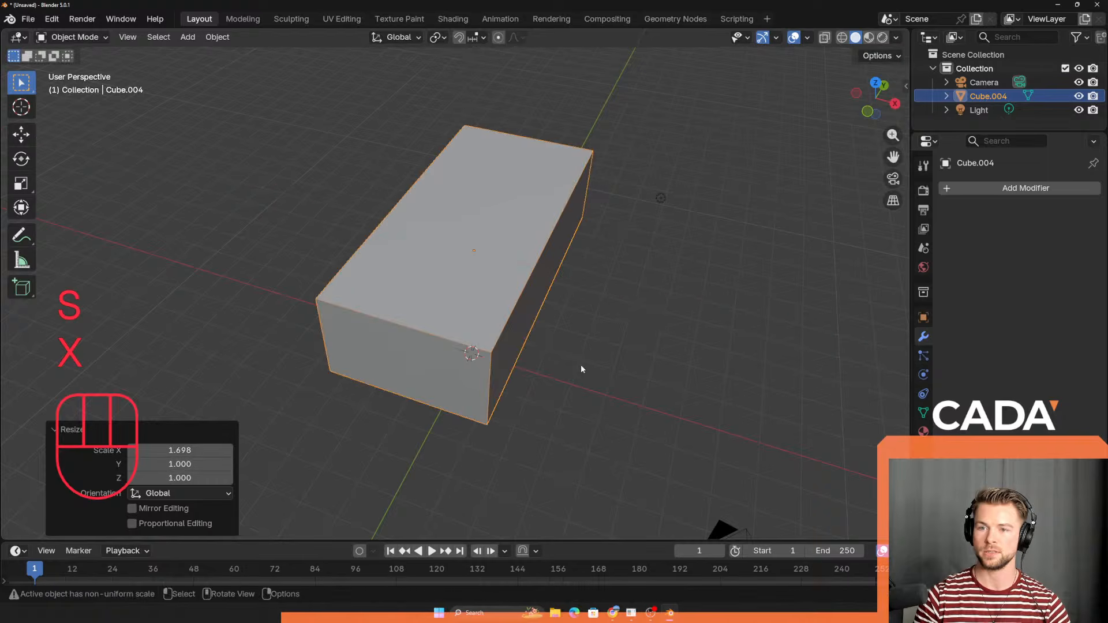
Step: Check the reference photo in the browser again, and scale the table body by about 1.21 along global X in Blender
{"action": "middle_click_drag", "start_coordinate": [581, 365], "coordinate": [545, 328]}
{"action": "key", "text": "alt+Tab"}
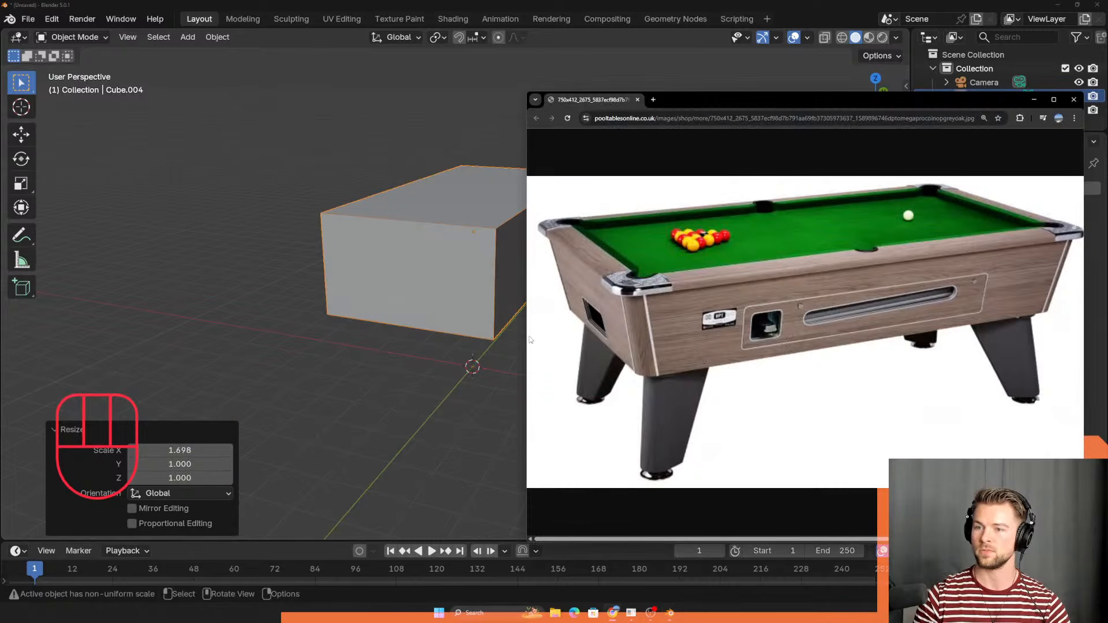
{"action": "key", "text": "alt+Tab"}
{"action": "key", "text": "s"}
{"action": "middle_click_drag", "start_coordinate": [557, 252], "coordinate": [438, 340]}
{"action": "key", "text": "x"}
{"action": "left_click", "coordinate": [570, 268]}
Step: Compare the table body's proportions with the pool table reference photo in the browser, and examine the box again in Blender
{"action": "key", "text": "alt+Tab"}
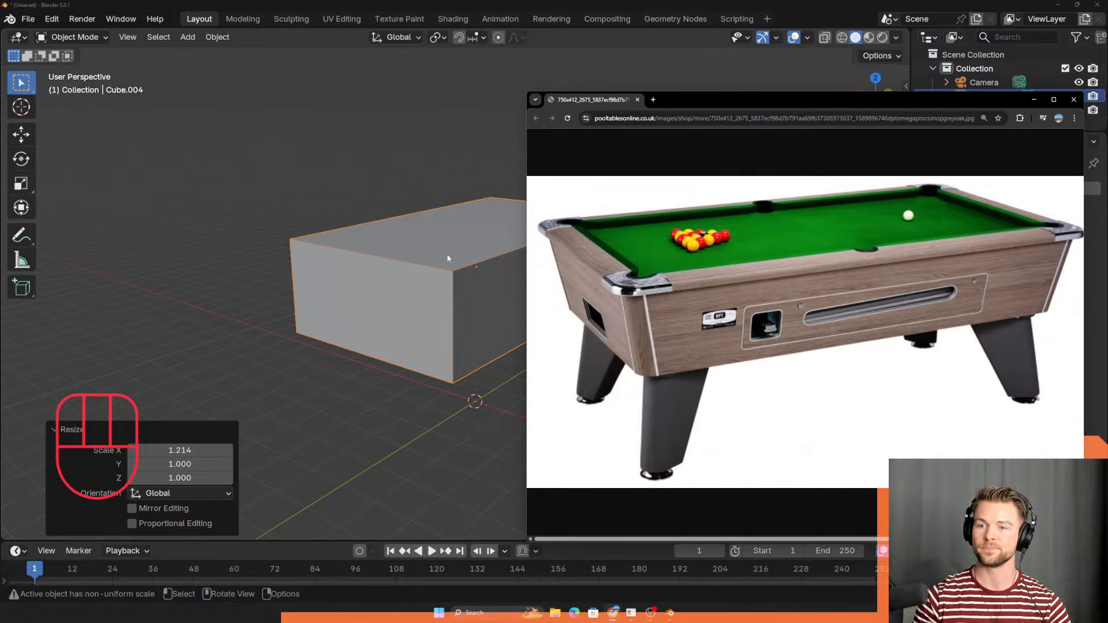
{"action": "key", "text": "alt+Tab"}
{"action": "key", "text": "alt+Tab"}
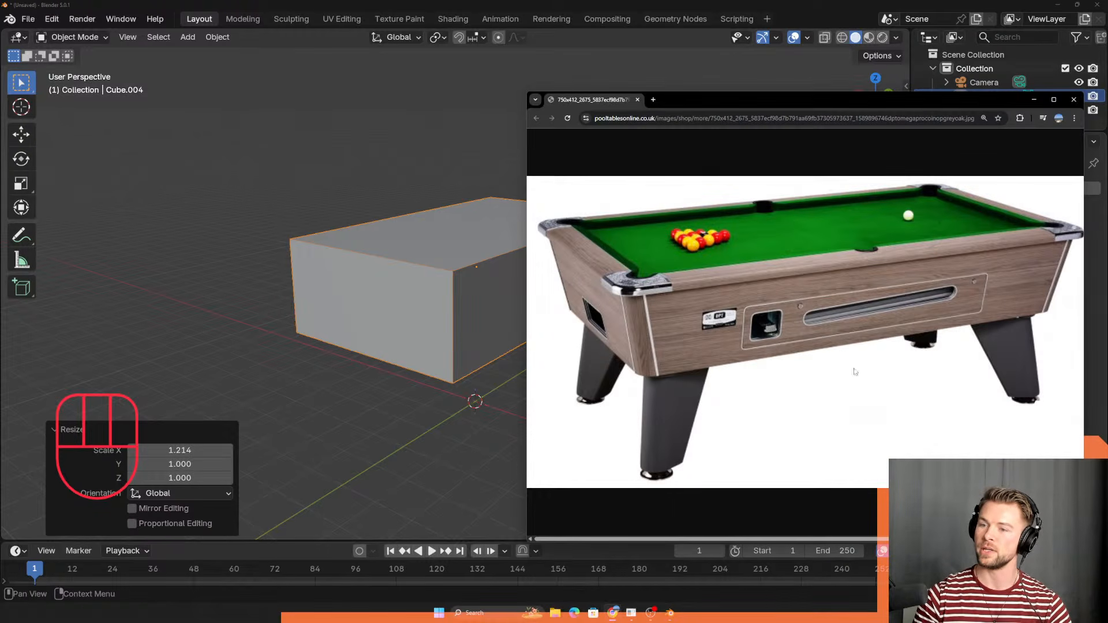
{"action": "key", "text": "alt+Tab"}
{"action": "middle_click_drag", "start_coordinate": [519, 324], "coordinate": [313, 268]}
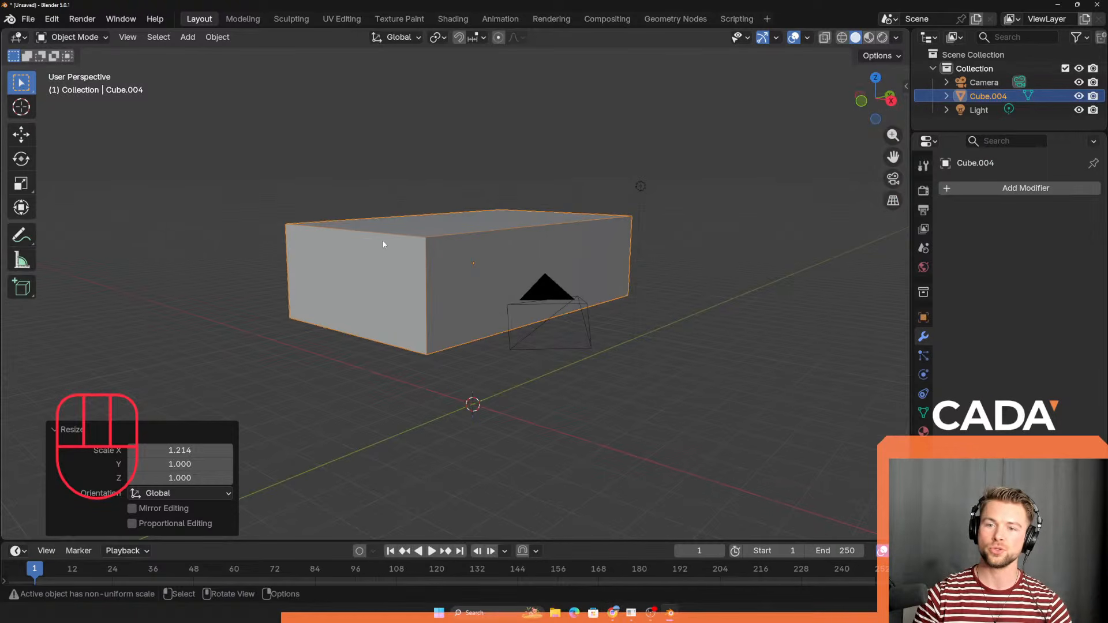
{"action": "middle_click_drag", "start_coordinate": [383, 240], "coordinate": [451, 313]}
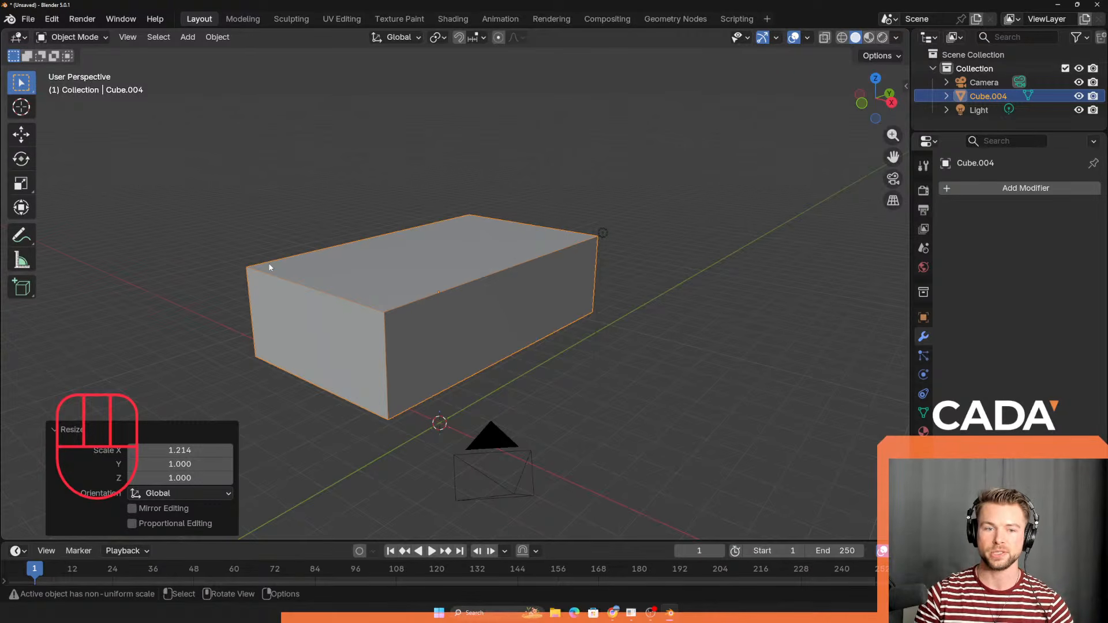
{"action": "left_click", "coordinate": [327, 223]}
{"action": "left_click", "coordinate": [323, 261]}
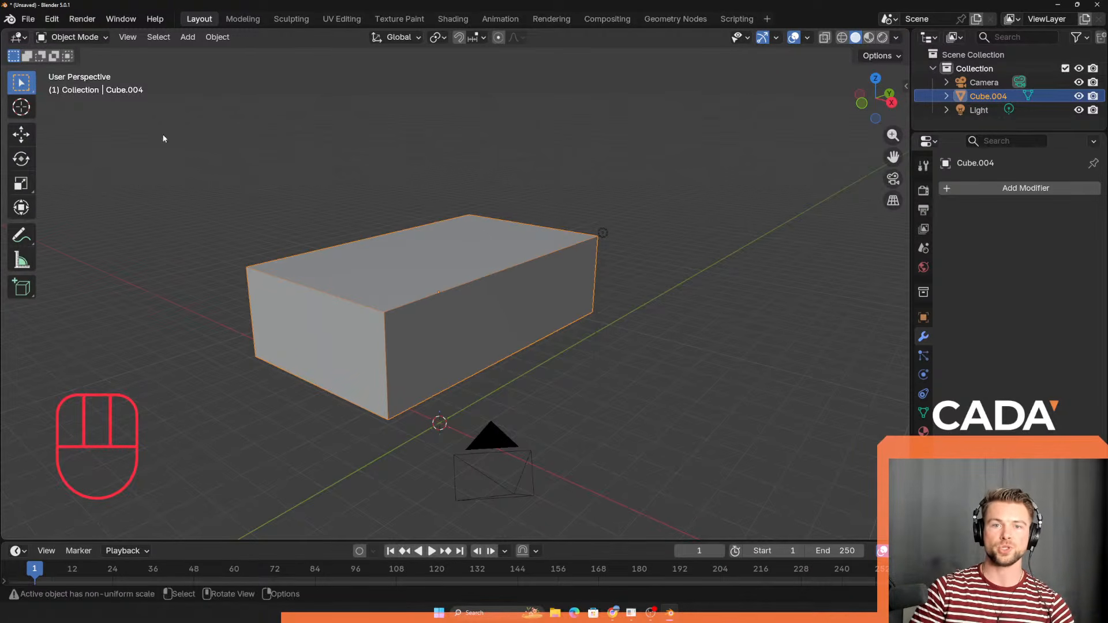
{"action": "left_click", "coordinate": [431, 311]}
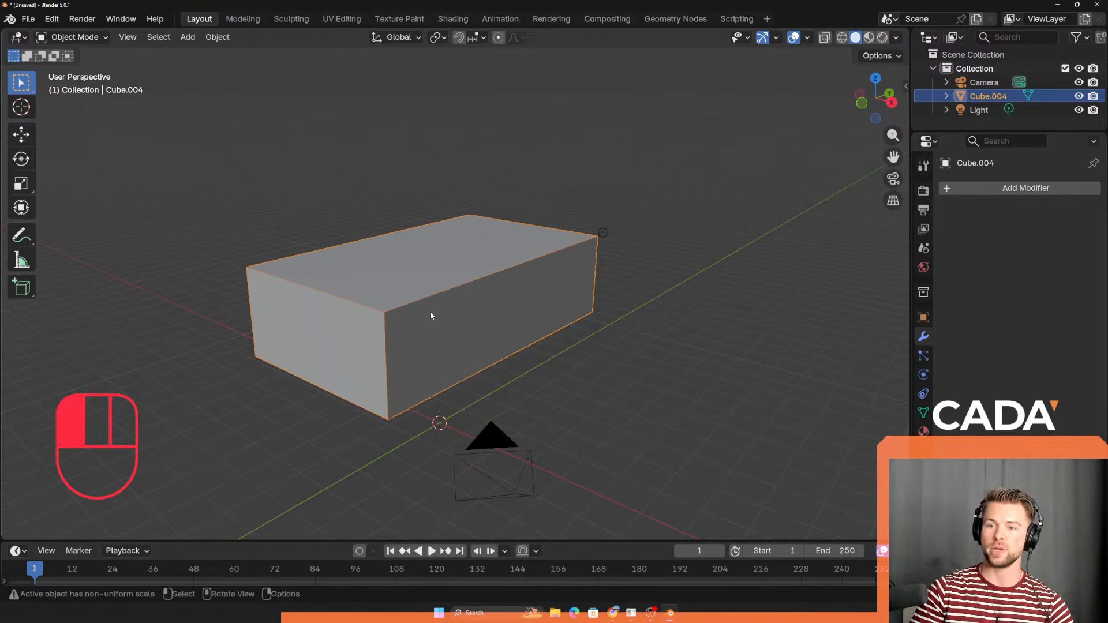
Step: Put the table body into Edit Mode, and toggle repeatedly between Object Mode and Edit Mode, ending in Edit Mode
{"action": "left_click", "coordinate": [68, 40]}
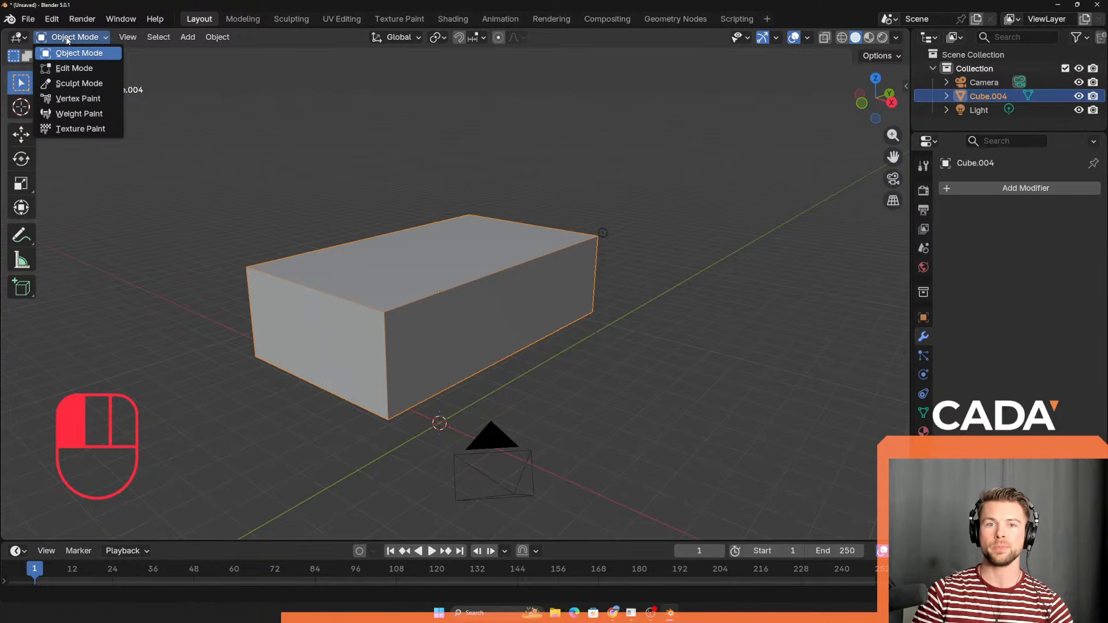
{"action": "left_click", "coordinate": [73, 68]}
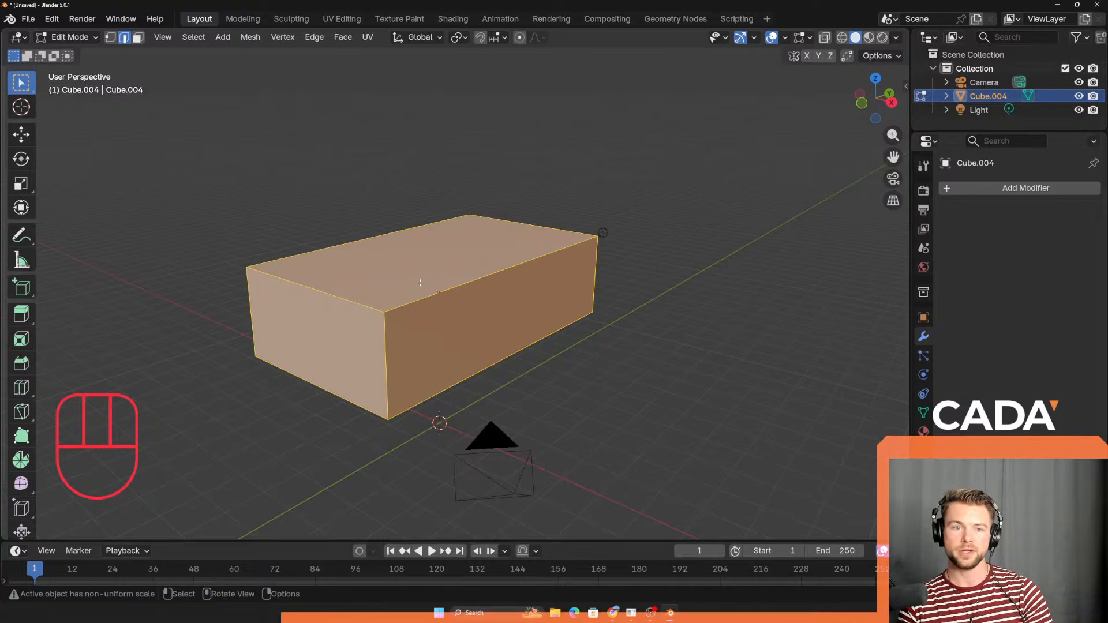
{"action": "key", "text": "Tab"}
{"action": "key", "text": "Tab"}
{"action": "key", "text": "Tab"}
{"action": "key", "text": "Tab"}
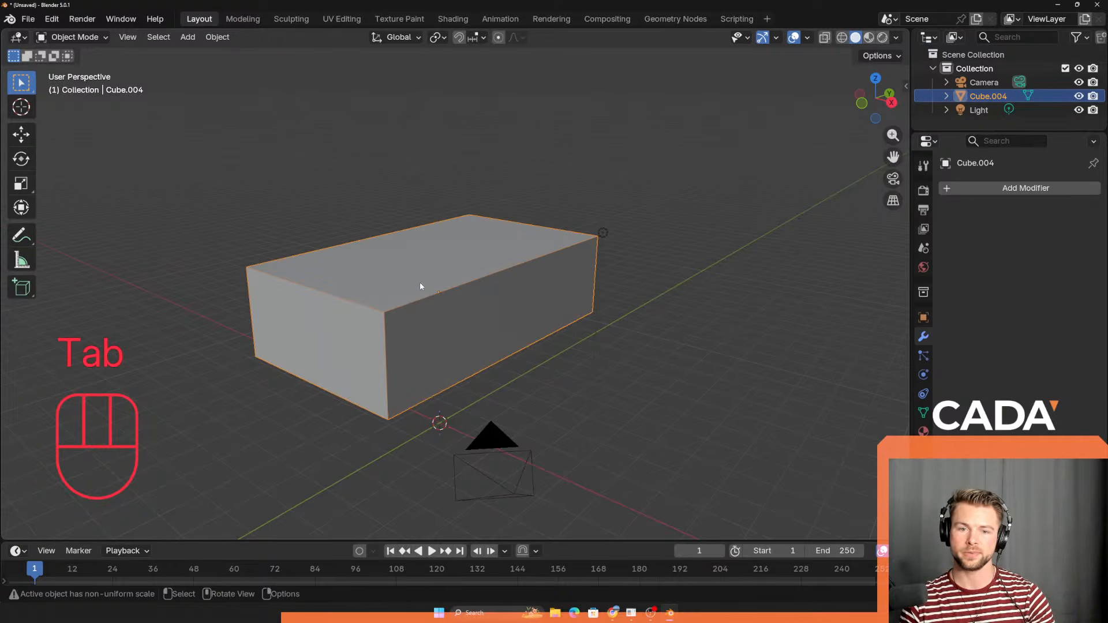
{"action": "key", "text": "Tab"}
{"action": "key", "text": "Tab"}
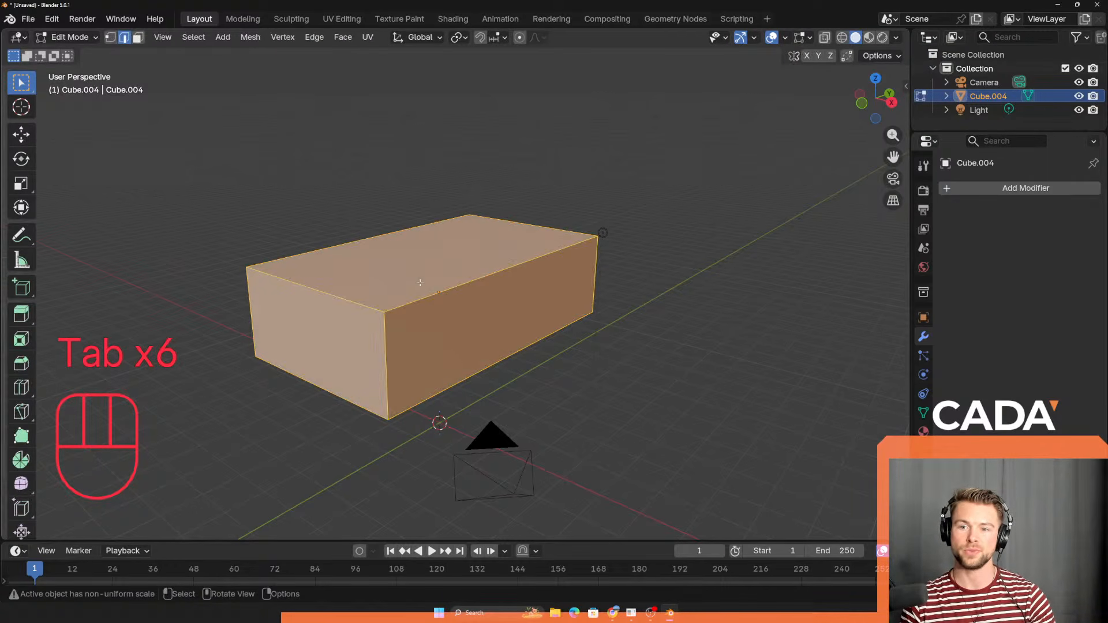
{"action": "key", "text": "Tab"}
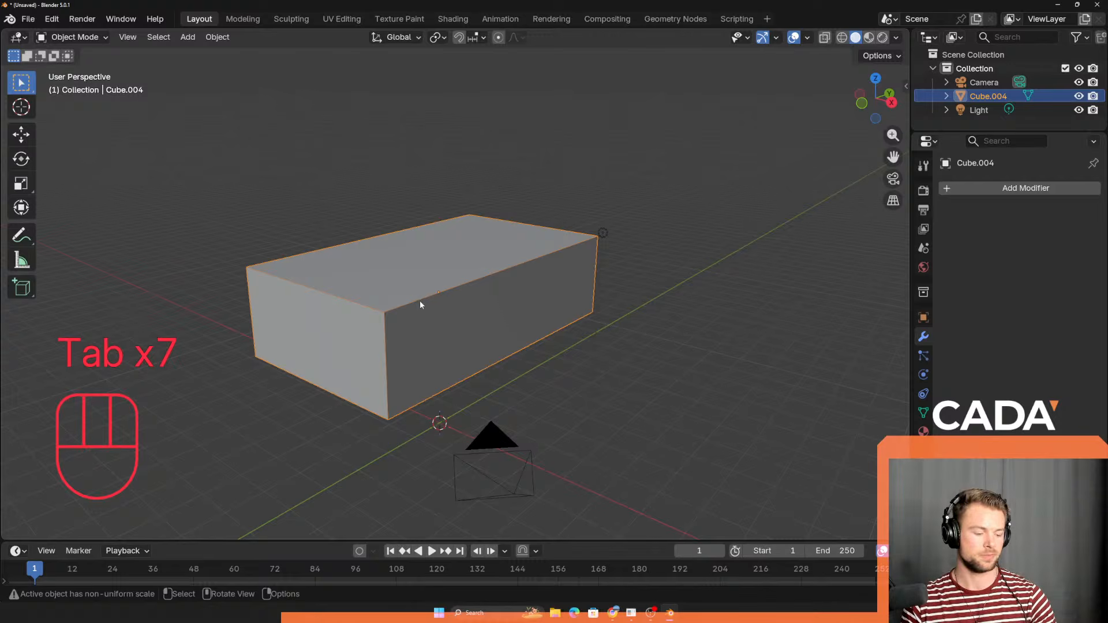
{"action": "key", "text": "Tab"}
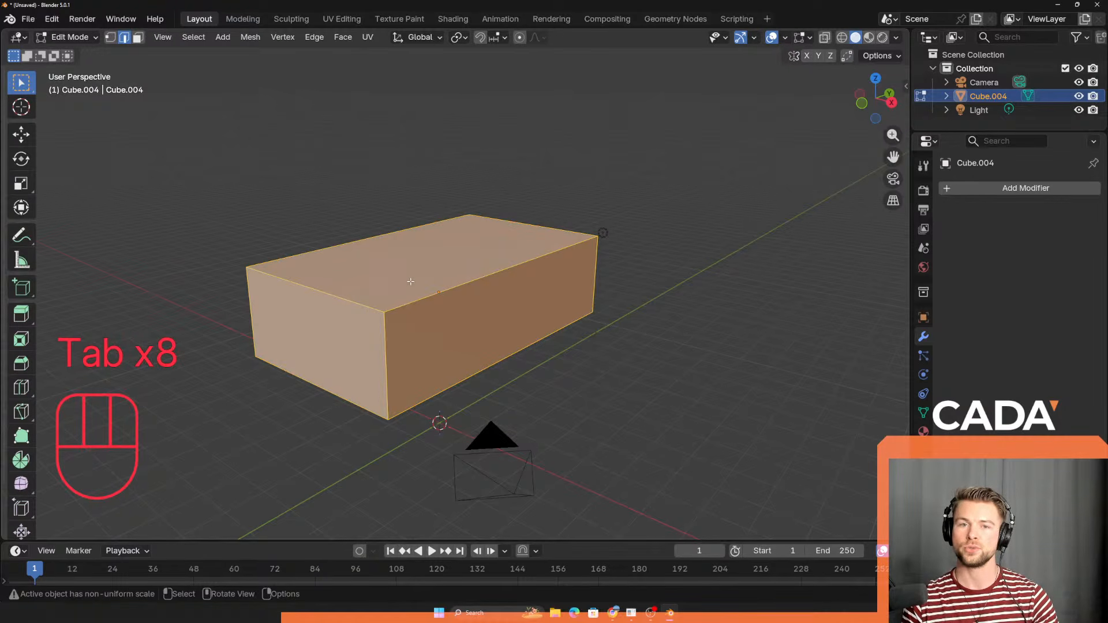
Step: Deselect all of the table body's geometry in Edit Mode
{"action": "middle_click_drag", "start_coordinate": [410, 281], "coordinate": [414, 255]}
{"action": "left_click", "coordinate": [444, 186]}
{"action": "scroll", "coordinate": [353, 255], "scroll_direction": "up", "scroll_amount": 6}
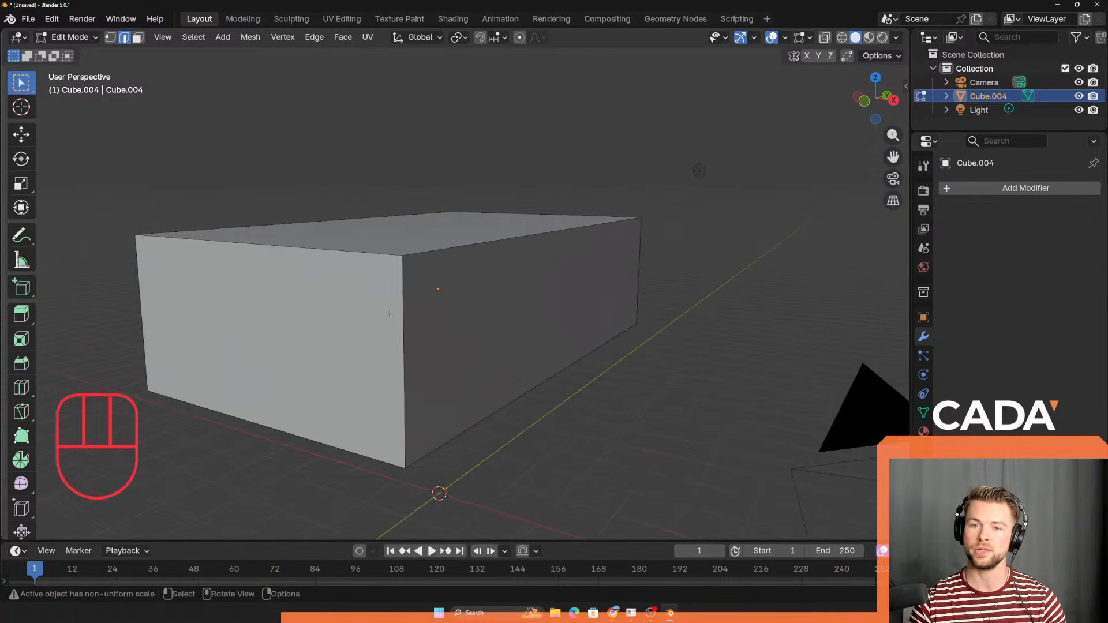
{"action": "scroll", "coordinate": [353, 256], "scroll_direction": "down", "scroll_amount": 3}
{"action": "middle_click_drag", "start_coordinate": [352, 255], "coordinate": [210, 122]}
{"action": "scroll", "coordinate": [291, 255], "scroll_direction": "down", "scroll_amount": 3}
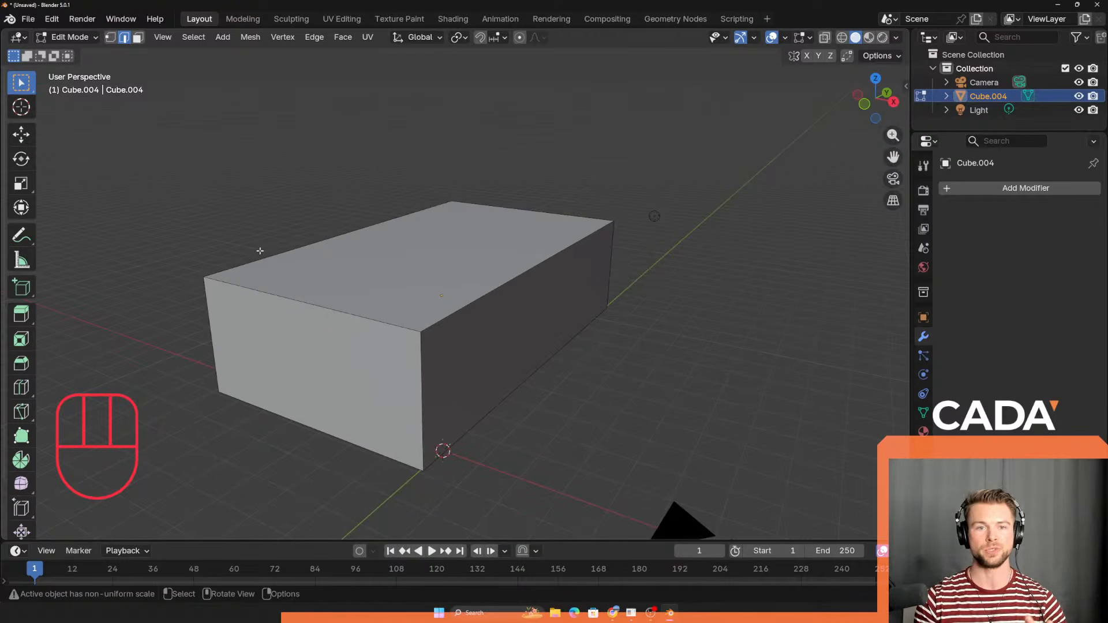
Step: Switch repeatedly between vertex, edge and face selection modes, ending in face selection
{"action": "left_click", "coordinate": [110, 38]}
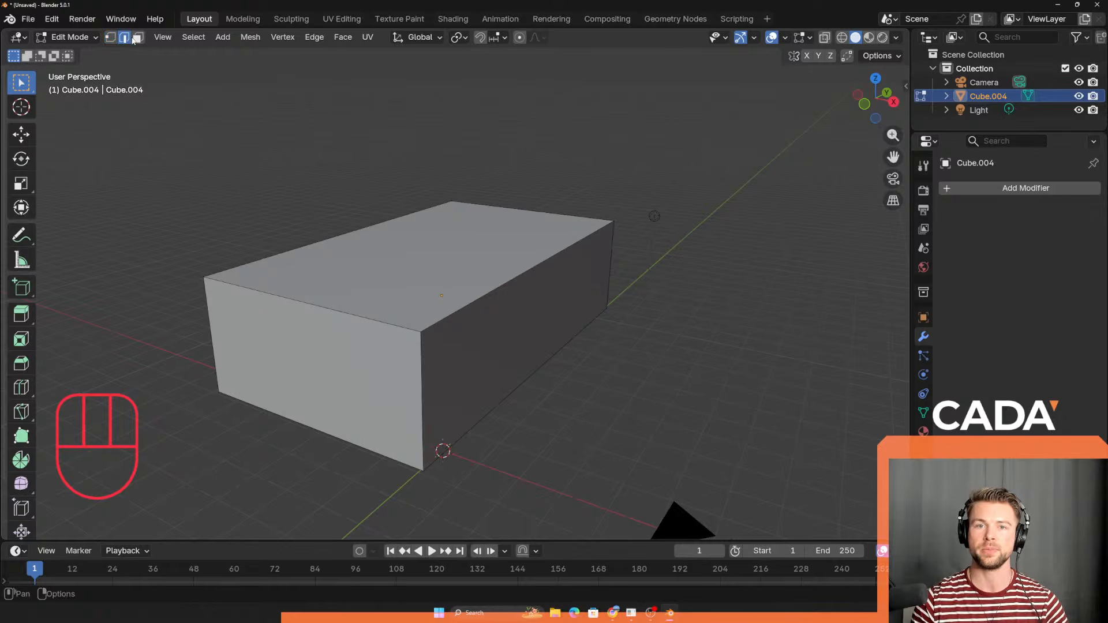
{"action": "left_click", "coordinate": [127, 39]}
{"action": "left_click", "coordinate": [138, 40]}
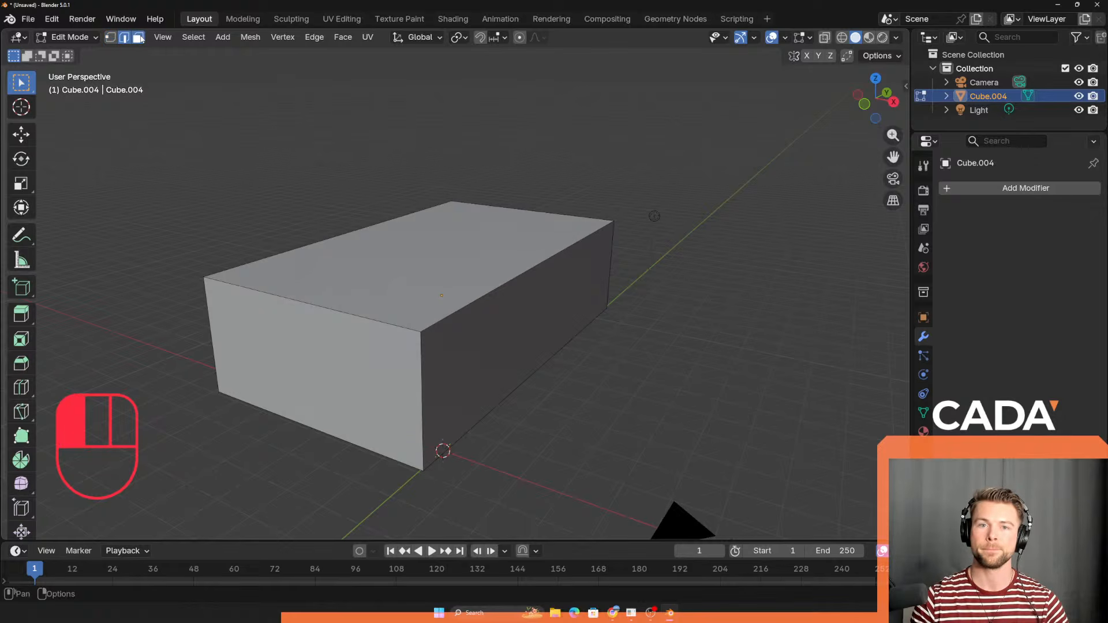
{"action": "left_click", "coordinate": [111, 40]}
{"action": "middle_click_drag", "start_coordinate": [324, 309], "coordinate": [346, 294]}
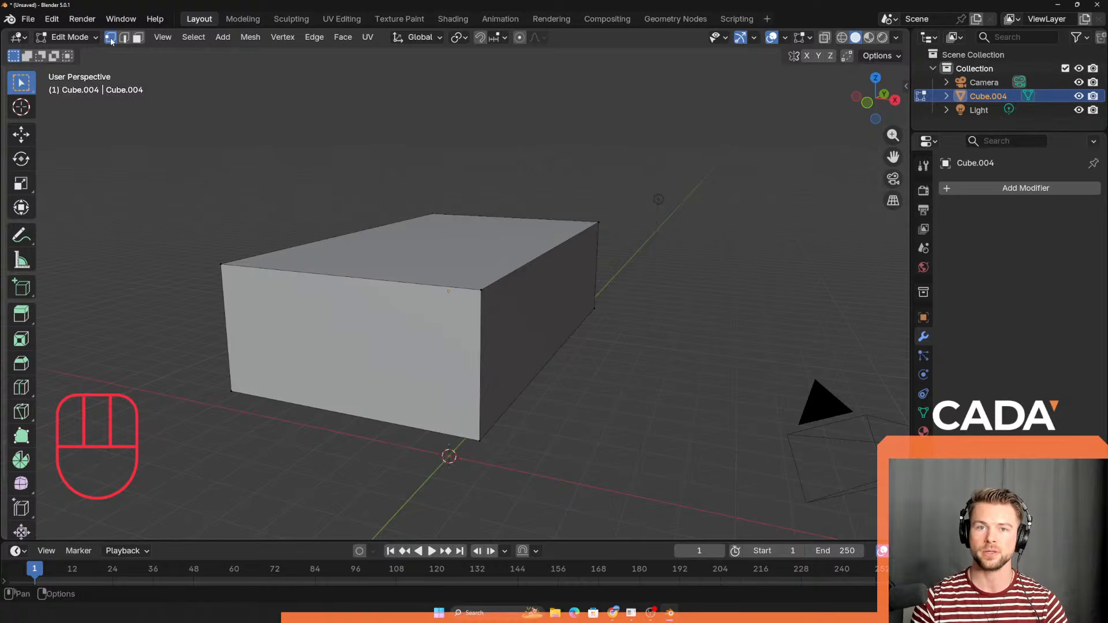
{"action": "left_click", "coordinate": [138, 37]}
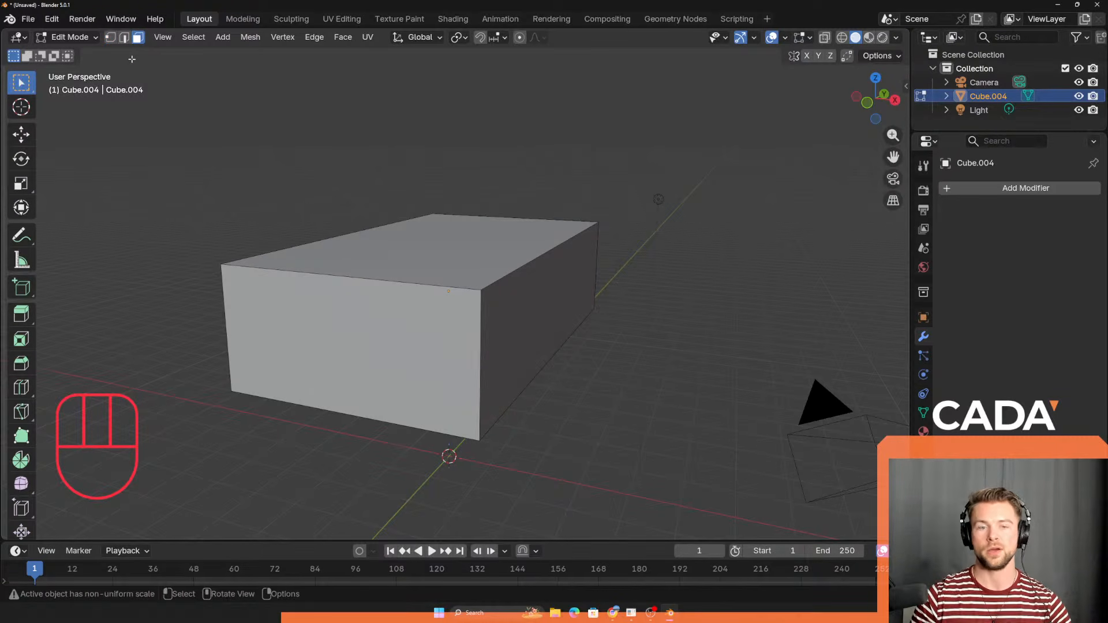
{"action": "key", "text": "1"}
{"action": "key", "text": "2"}
{"action": "key", "text": "3"}
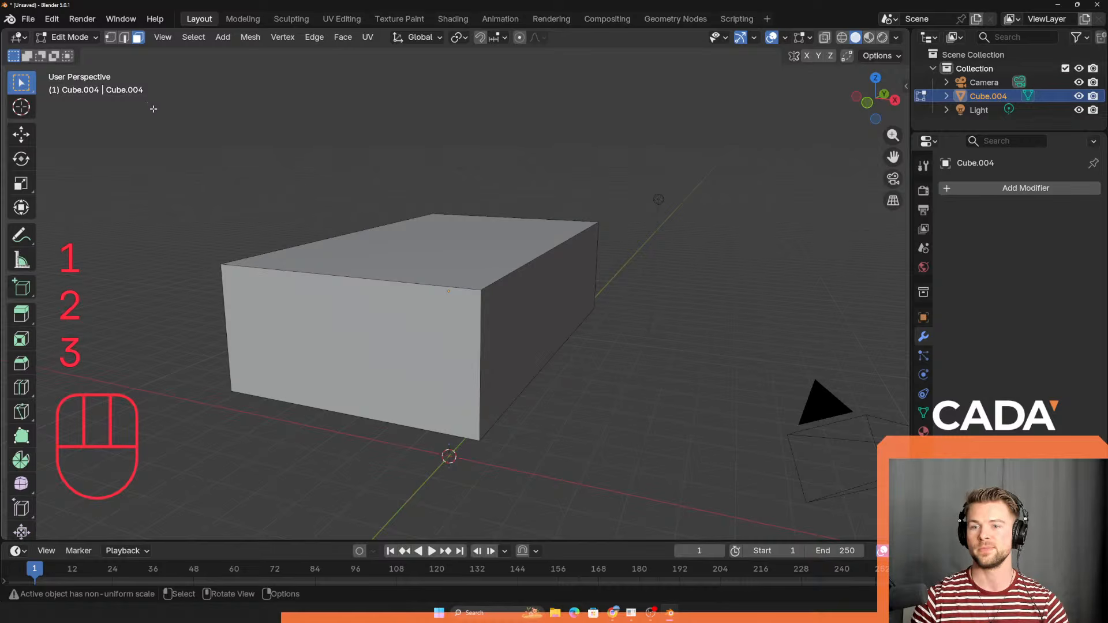
{"action": "key", "text": "1"}
{"action": "key", "text": "2"}
{"action": "key", "text": "3"}
{"action": "key", "text": "1"}
{"action": "key", "text": "2"}
{"action": "key", "text": "3"}
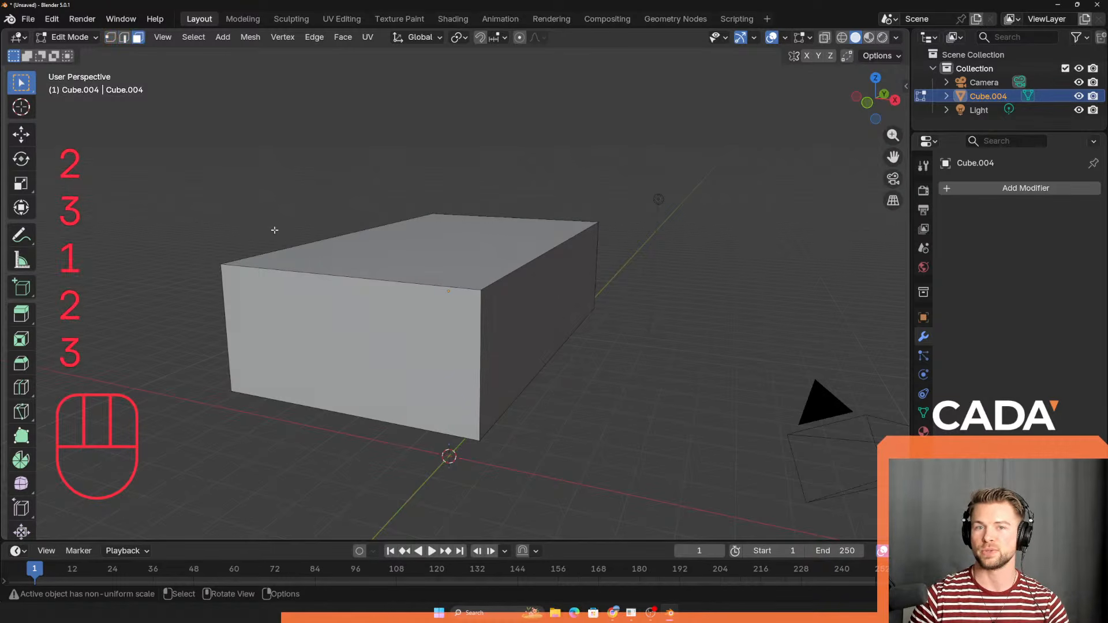
Step: Try selecting a top corner vertex, a top edge and faces of the table body, using the matching selection mode for each
{"action": "key", "text": "1"}
{"action": "left_click", "coordinate": [222, 254]}
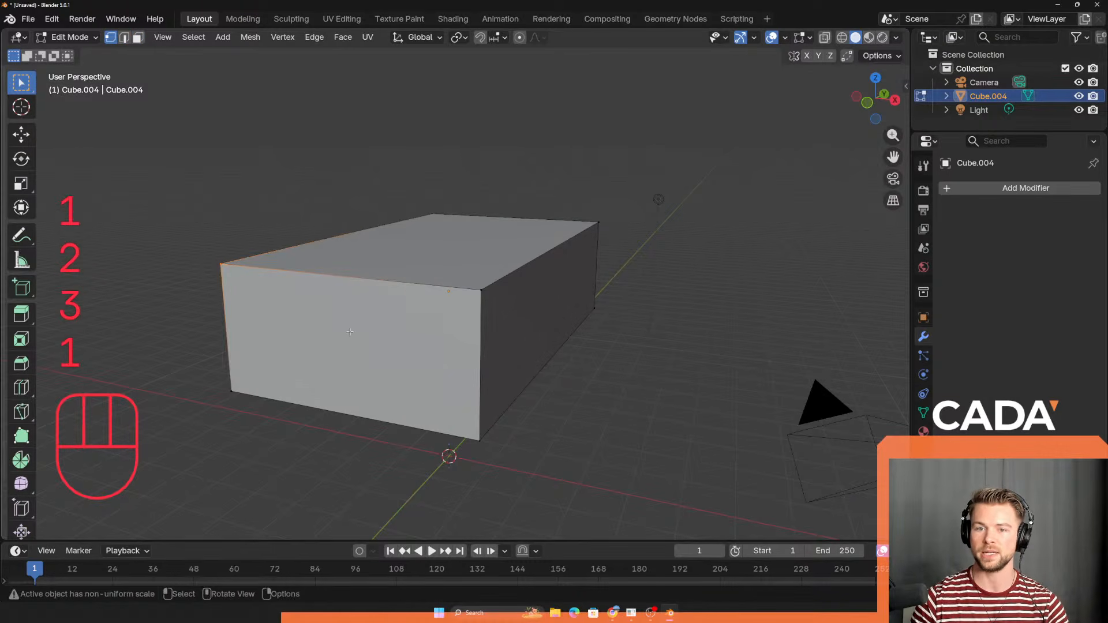
{"action": "key", "text": "2"}
{"action": "left_click", "coordinate": [290, 272]}
{"action": "key", "text": "3"}
{"action": "key", "text": "a"}
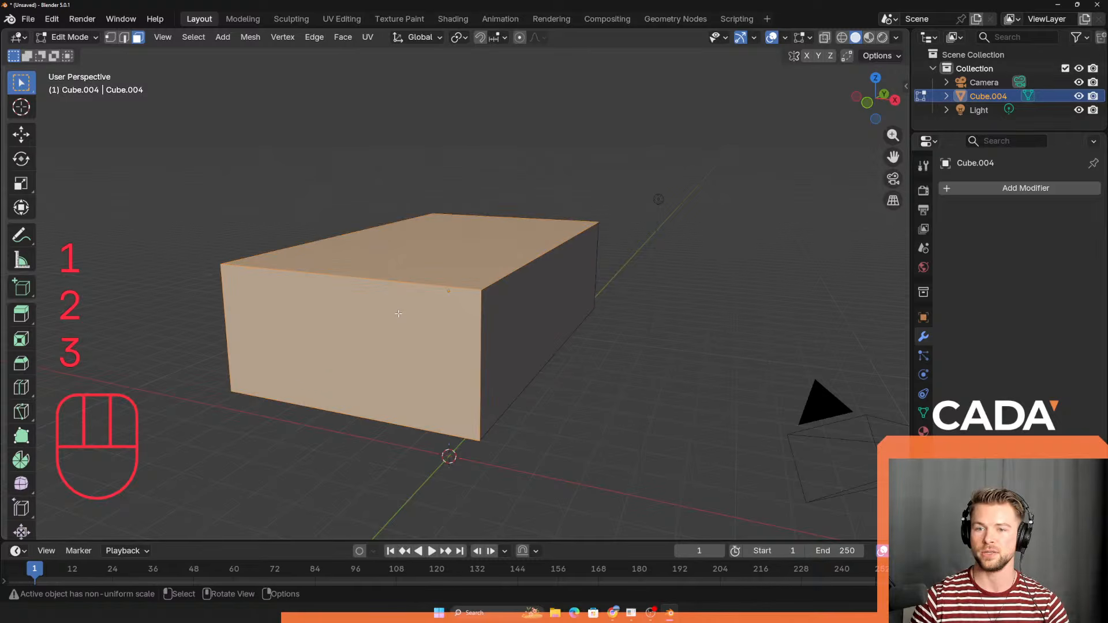
{"action": "middle_click_drag", "start_coordinate": [399, 315], "coordinate": [410, 339]}
{"action": "mouse_move", "coordinate": [410, 339]}
{"action": "middle_mouse_down", "text": "shift"}
{"action": "mouse_move", "coordinate": [403, 321]}
{"action": "mouse_move", "coordinate": [401, 336]}
{"action": "middle_mouse_up", "text": "shift"}
{"action": "middle_click_drag", "start_coordinate": [401, 336], "coordinate": [396, 312]}
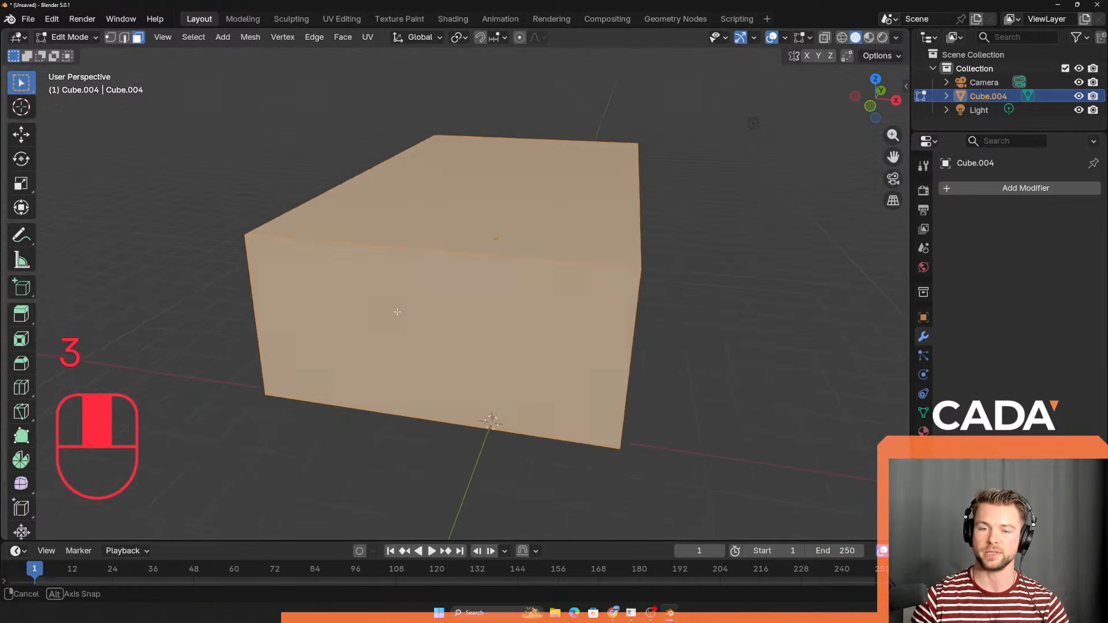
Step: Box-select the near upper corner vertex of the table body in vertex selection mode
{"action": "key", "text": "1"}
{"action": "left_click_drag", "start_coordinate": [176, 173], "coordinate": [279, 277]}
{"action": "scroll", "coordinate": [282, 288], "scroll_direction": "up", "scroll_amount": 1}
{"action": "middle_click_drag", "start_coordinate": [314, 302], "coordinate": [421, 304]}
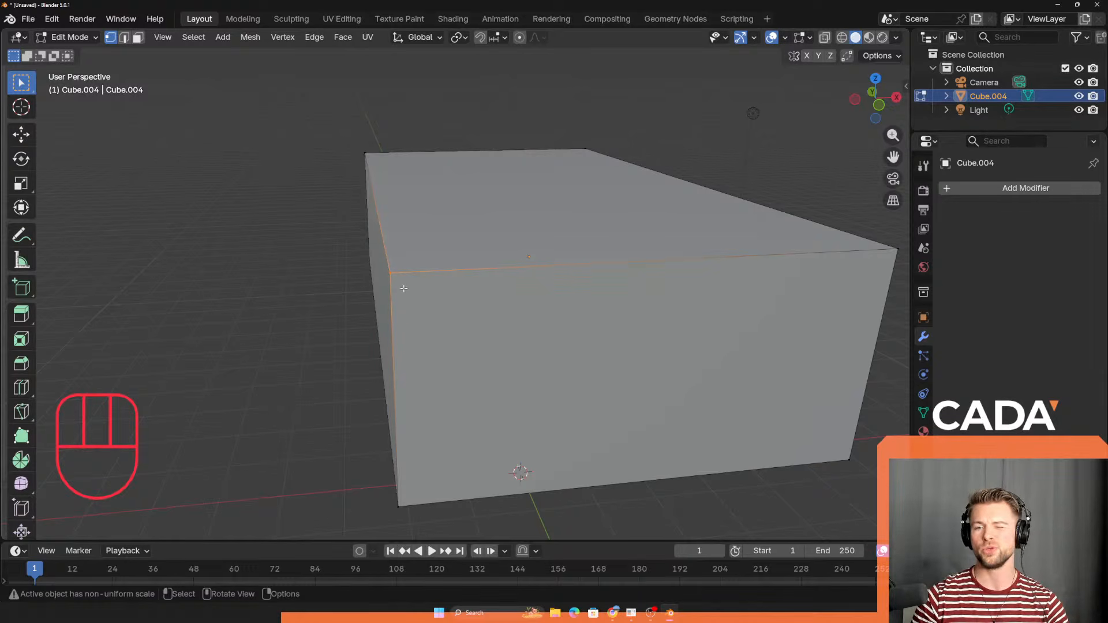
{"action": "middle_click_drag", "start_coordinate": [456, 343], "coordinate": [507, 337]}
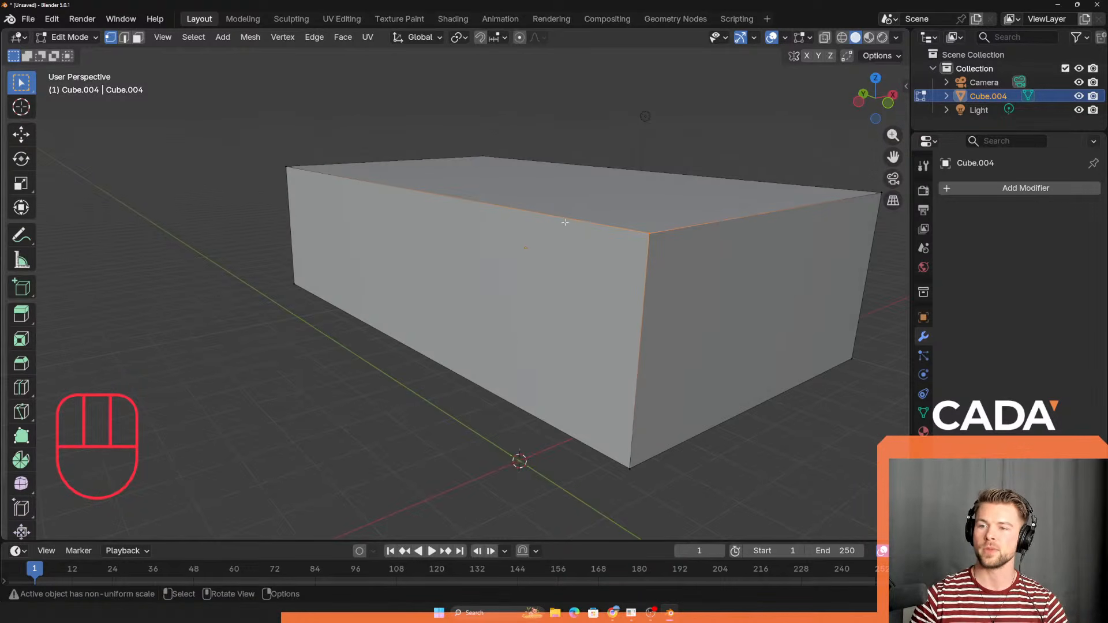
Step: Select the top edge of the table body's near end face in edge selection mode
{"action": "middle_click_drag", "start_coordinate": [693, 257], "coordinate": [601, 314]}
{"action": "key", "text": "2"}
{"action": "left_click", "coordinate": [462, 245]}
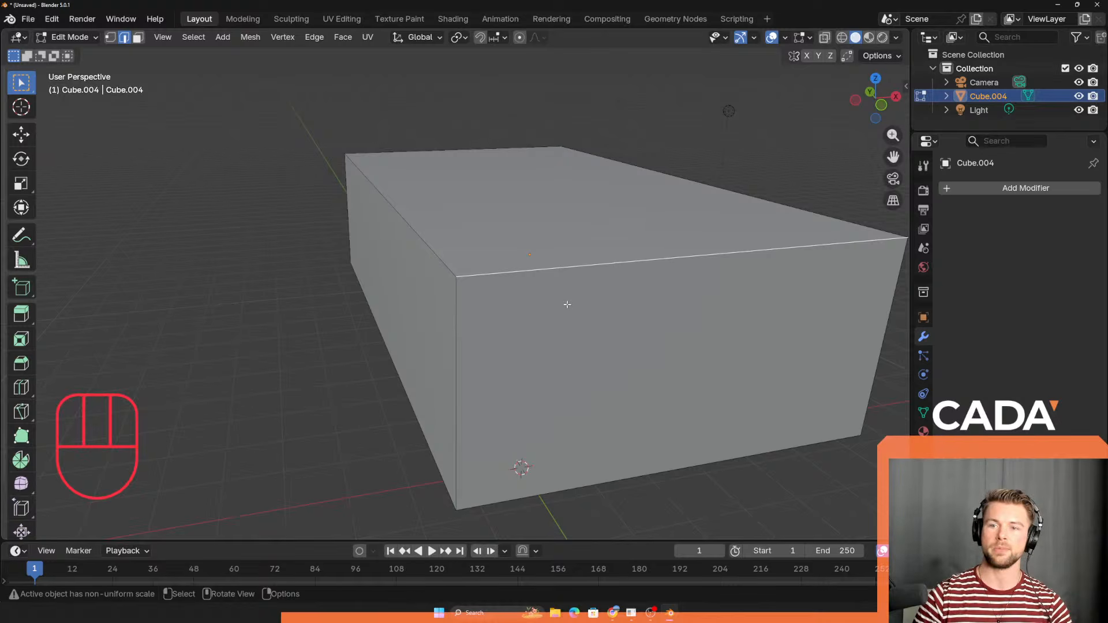
Step: Select the table body's top face and the near end face in face selection mode
{"action": "middle_click_drag", "start_coordinate": [554, 307], "coordinate": [474, 310]}
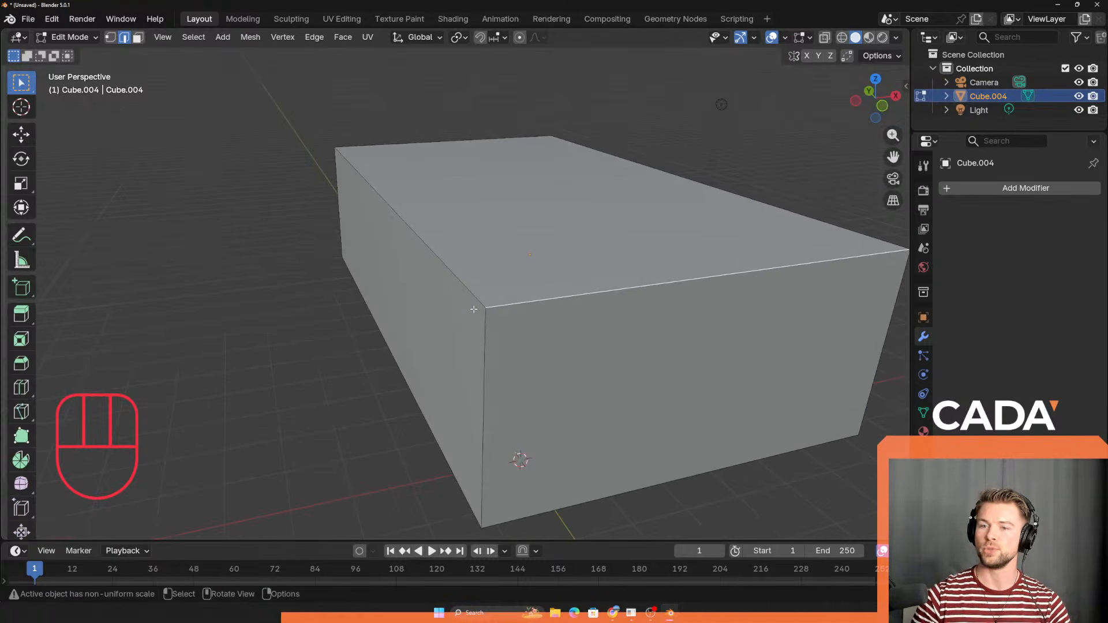
{"action": "middle_click_drag", "start_coordinate": [598, 295], "coordinate": [510, 340]}
{"action": "key", "text": "3"}
{"action": "left_click", "coordinate": [523, 207]}
{"action": "left_click", "coordinate": [485, 321]}
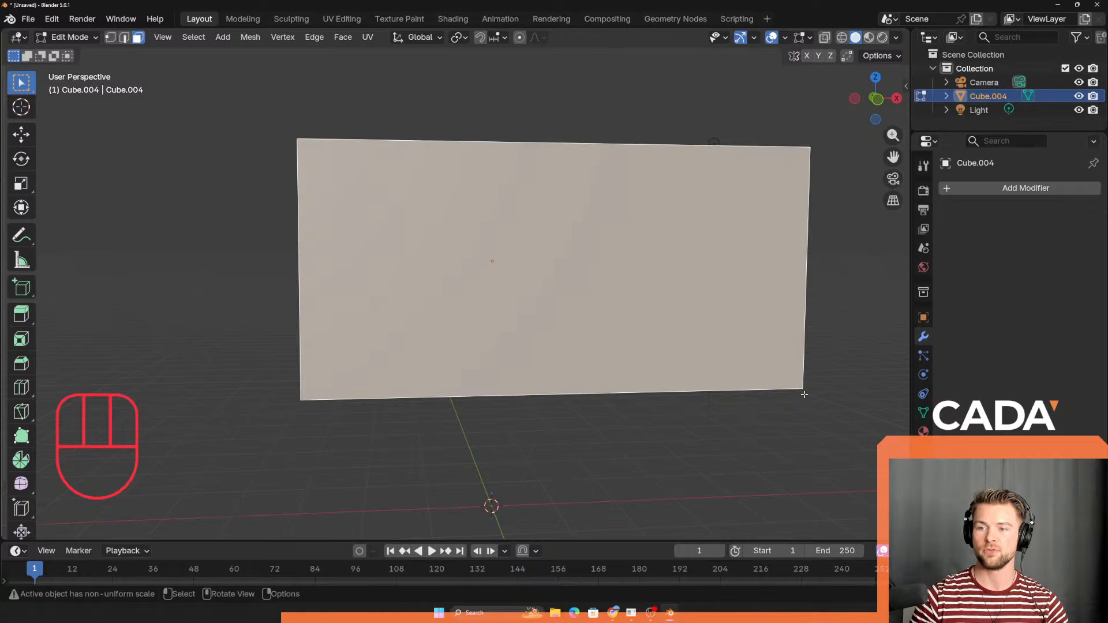
Step: Try cutting the near end face of the table body diagonally from one upper corner to the opposite lower corner with the Knife tool
{"action": "middle_click_drag", "start_coordinate": [320, 168], "coordinate": [346, 188]}
{"action": "key", "text": "k"}
{"action": "left_click", "coordinate": [302, 166]}
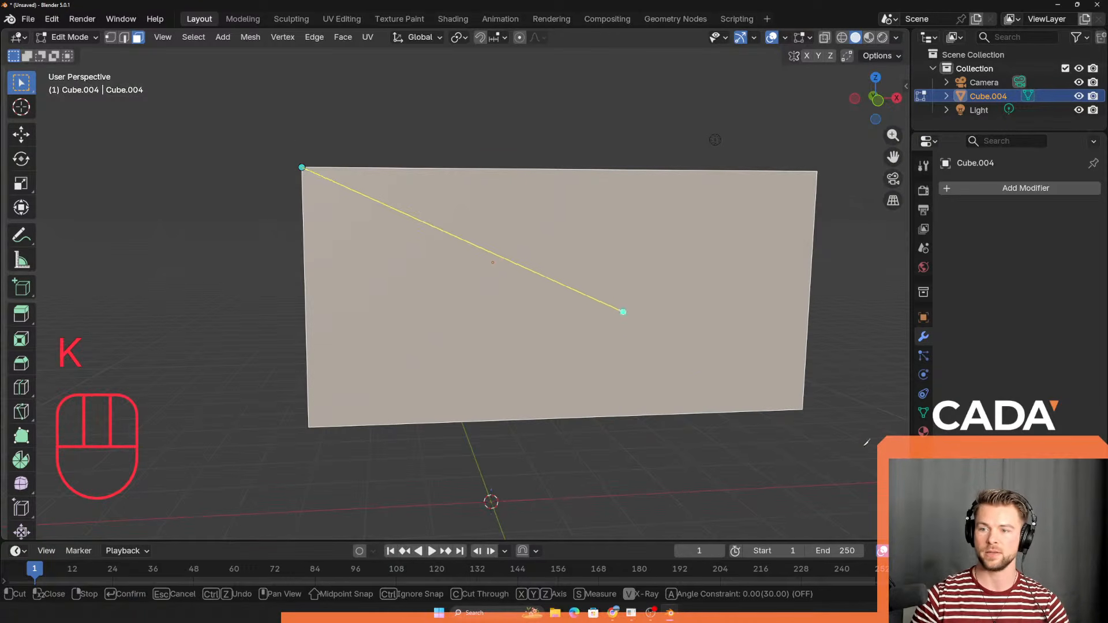
{"action": "left_click", "coordinate": [802, 409]}
{"action": "key", "text": "Return"}
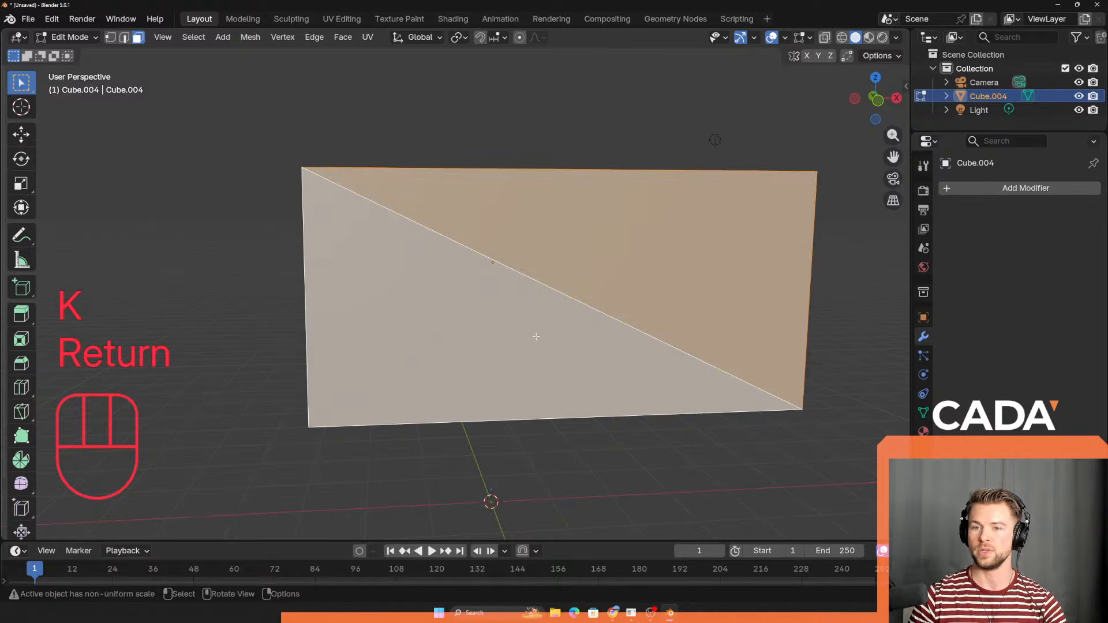
Step: Try selecting the lower triangle of the cut end face and the undivided top face in turn
{"action": "left_click", "coordinate": [495, 323]}
{"action": "middle_click_drag", "start_coordinate": [494, 322], "coordinate": [681, 344]}
{"action": "middle_click_drag", "start_coordinate": [524, 356], "coordinate": [529, 398]}
{"action": "left_click", "coordinate": [426, 181]}
{"action": "middle_click_drag", "start_coordinate": [466, 324], "coordinate": [441, 311]}
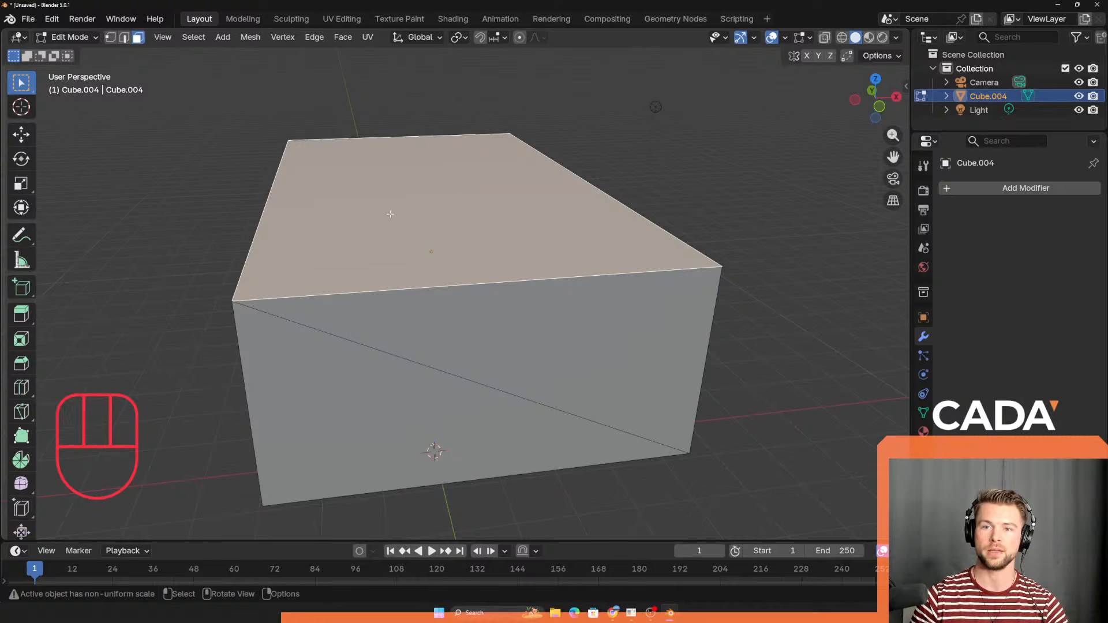
{"action": "middle_click_drag", "start_coordinate": [390, 214], "coordinate": [510, 300]}
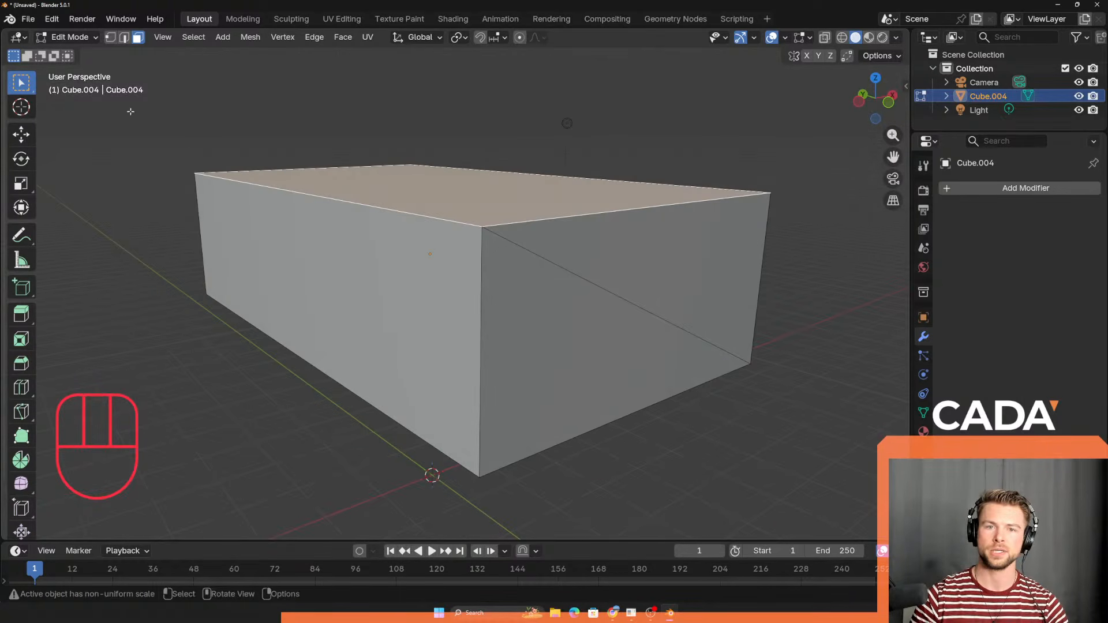
Step: Undo the recent selections and the diagonal knife cut on the near end face
{"action": "middle_click_drag", "start_coordinate": [693, 220], "coordinate": [520, 222]}
{"action": "key", "text": "ctrl+z"}
{"action": "key", "text": "ctrl+z"}
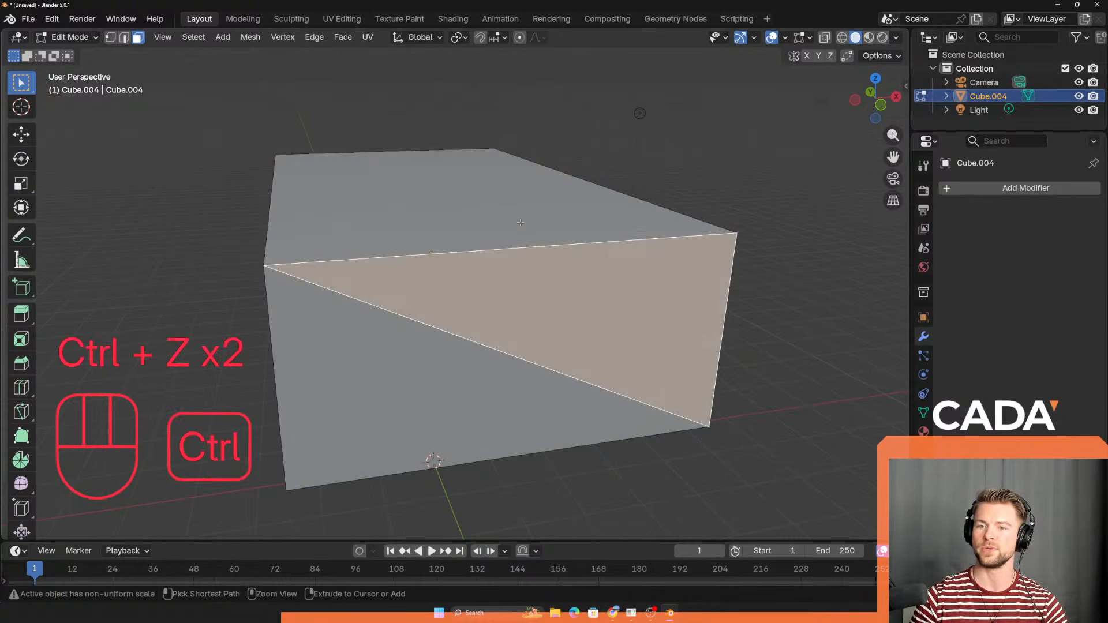
{"action": "key", "text": "ctrl+z"}
{"action": "key", "text": "ctrl+z"}
{"action": "key", "text": "ctrl+z"}
{"action": "key", "text": "ctrl+z"}
{"action": "key", "text": "ctrl+z"}
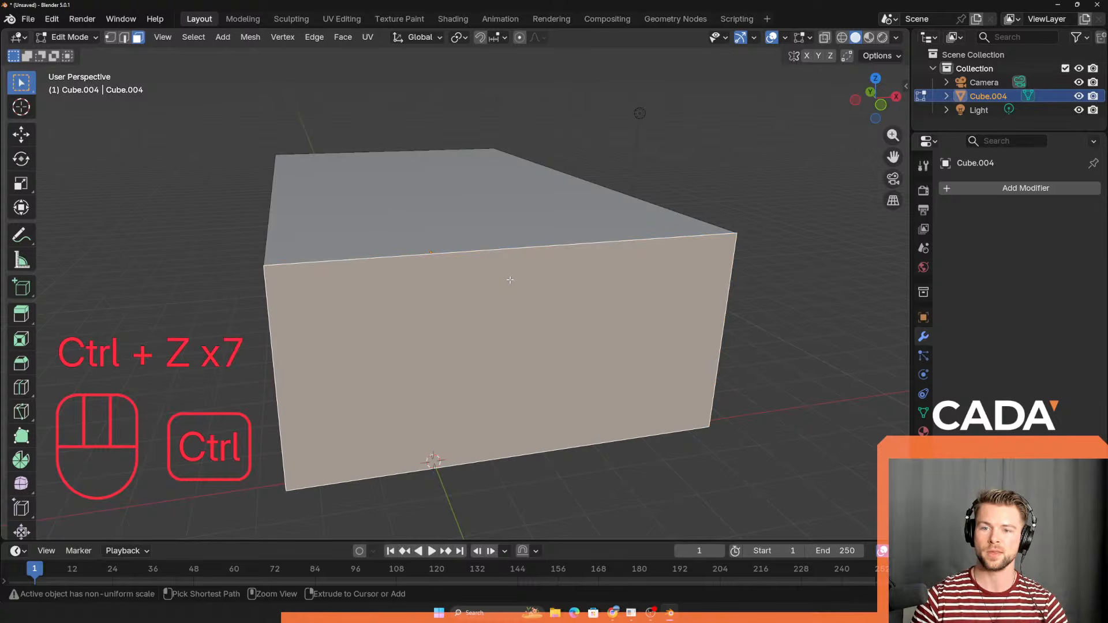
Step: Try selecting different faces of the table body one after another in face selection mode
{"action": "middle_click_drag", "start_coordinate": [510, 280], "coordinate": [655, 336]}
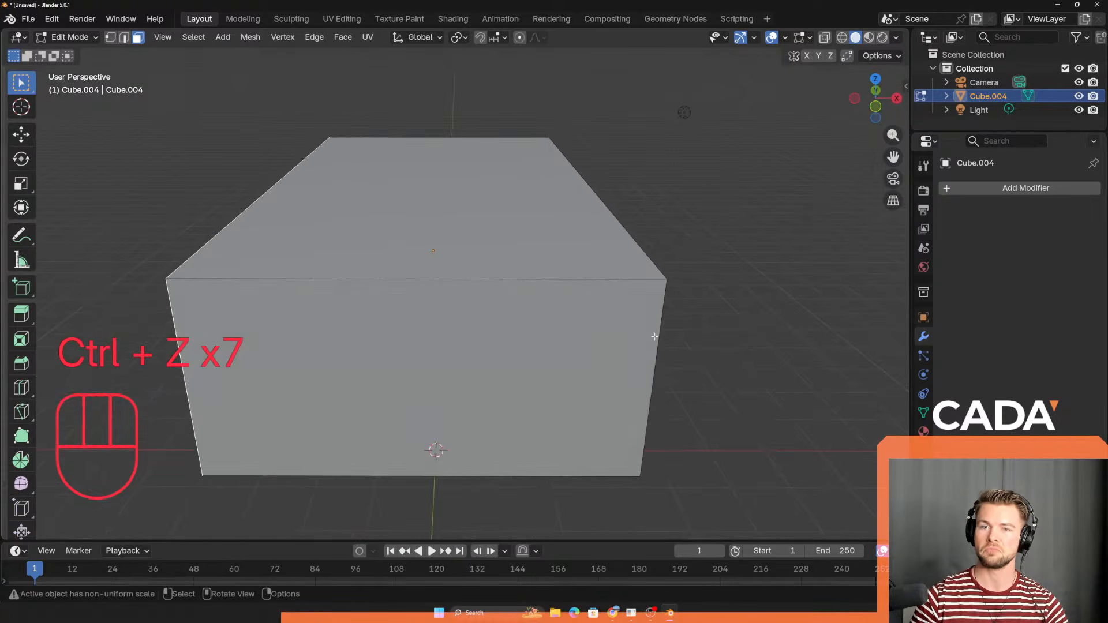
{"action": "middle_click_drag", "start_coordinate": [475, 354], "coordinate": [424, 293]}
{"action": "left_click", "coordinate": [400, 181]}
{"action": "left_click", "coordinate": [503, 331]}
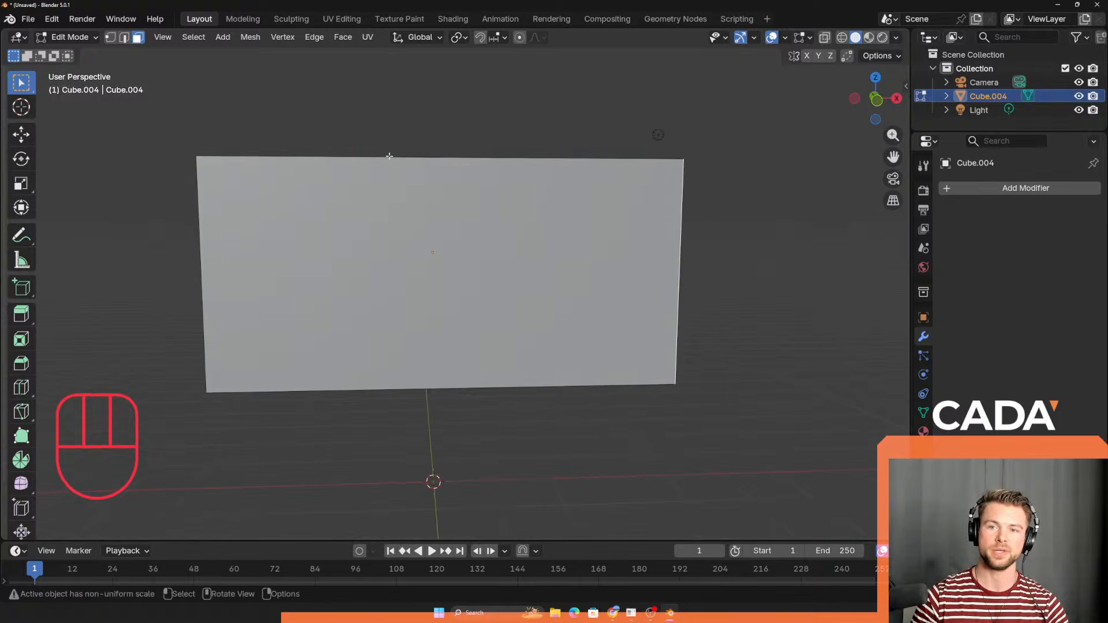
{"action": "middle_click_drag", "start_coordinate": [629, 292], "coordinate": [537, 333]}
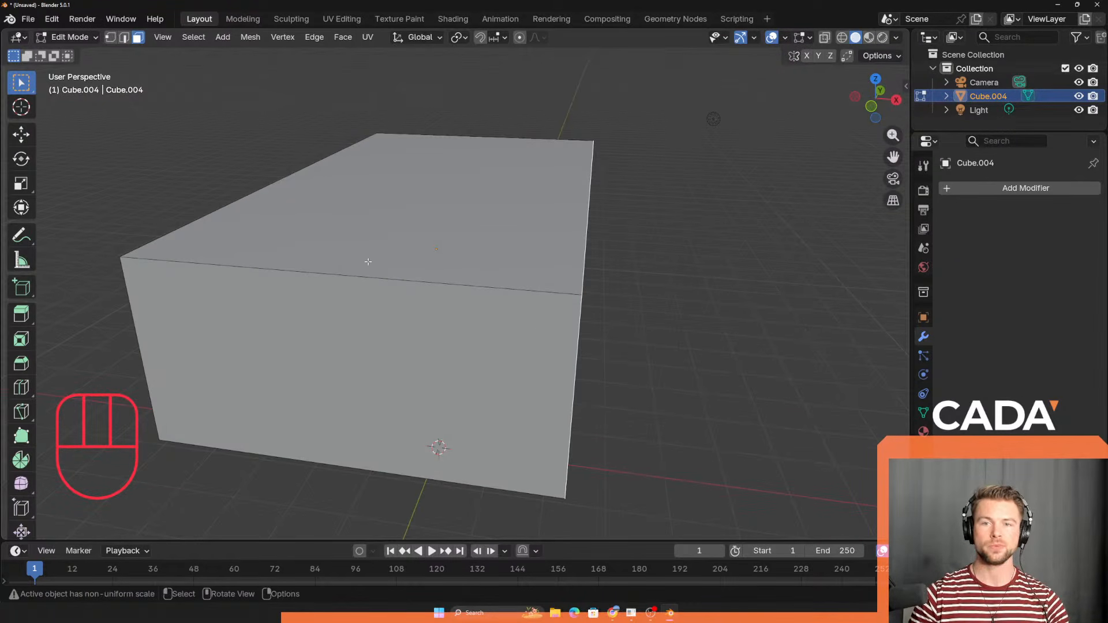
{"action": "key", "text": "3"}
{"action": "middle_click_drag", "start_coordinate": [372, 236], "coordinate": [401, 247]}
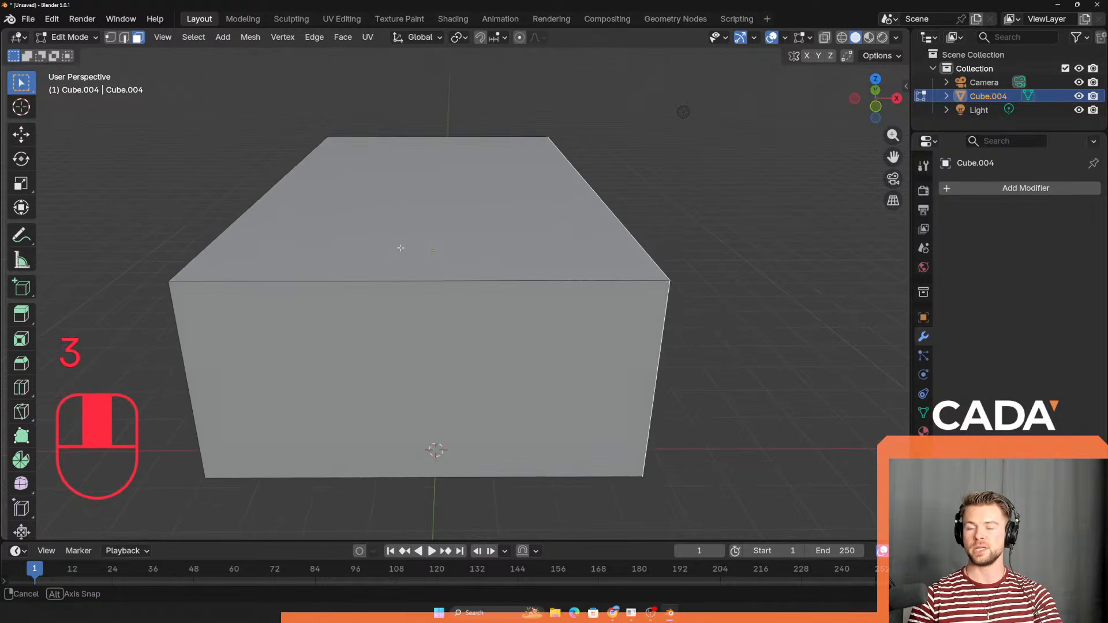
Step: Box-select the top vertices of the table body and switch the selection through edge mode to face mode
{"action": "key", "text": "1"}
{"action": "left_click_drag", "start_coordinate": [131, 81], "coordinate": [748, 445]}
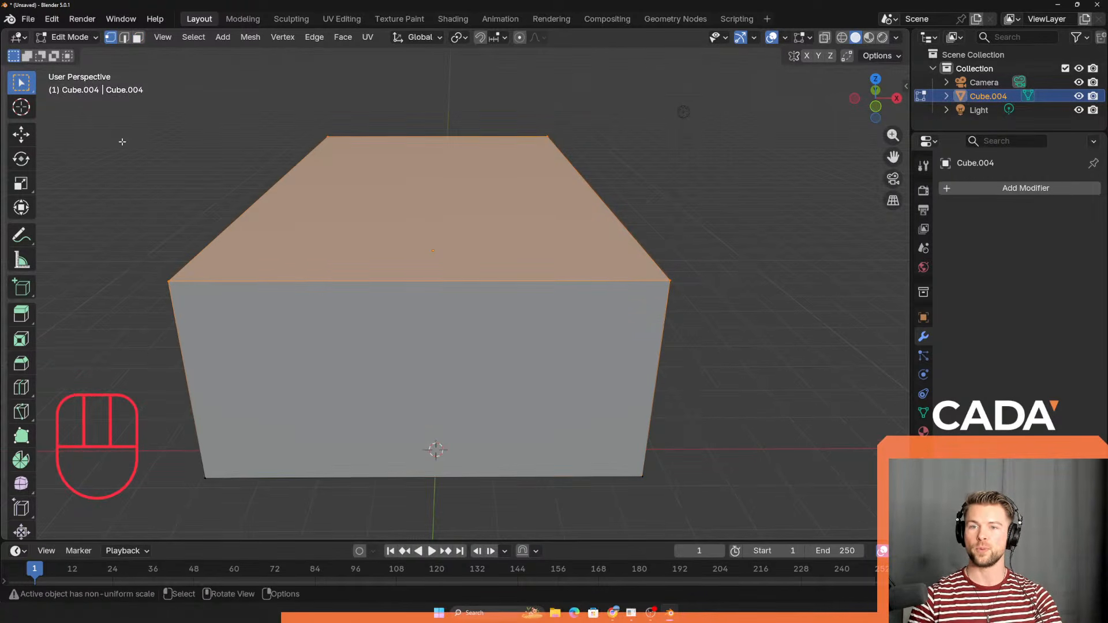
{"action": "key", "text": "2"}
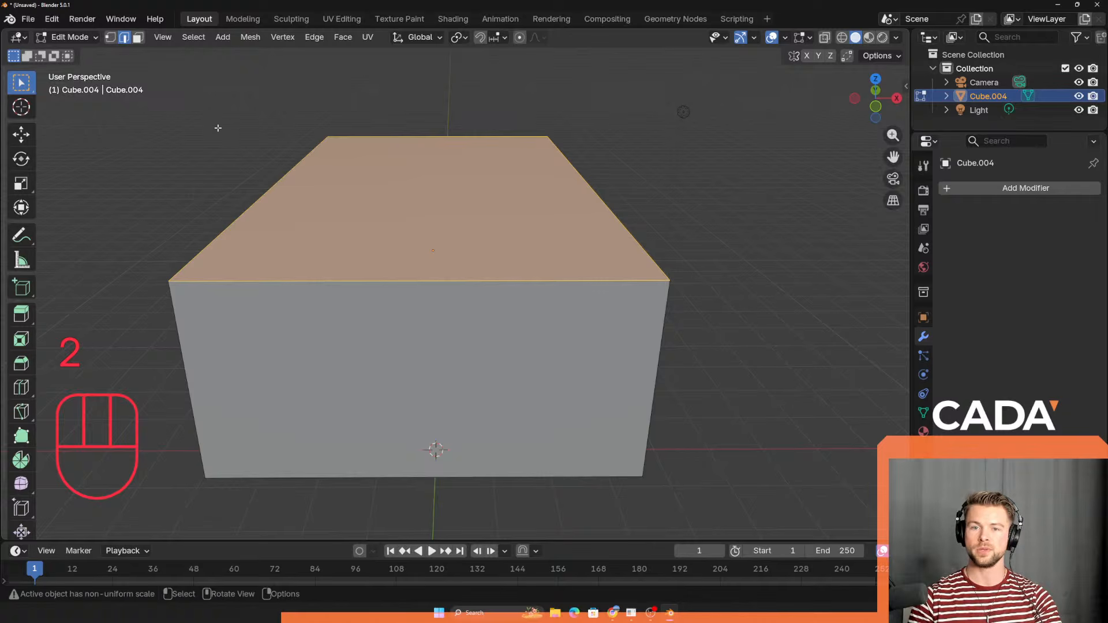
{"action": "key", "text": "1"}
{"action": "key", "text": "2"}
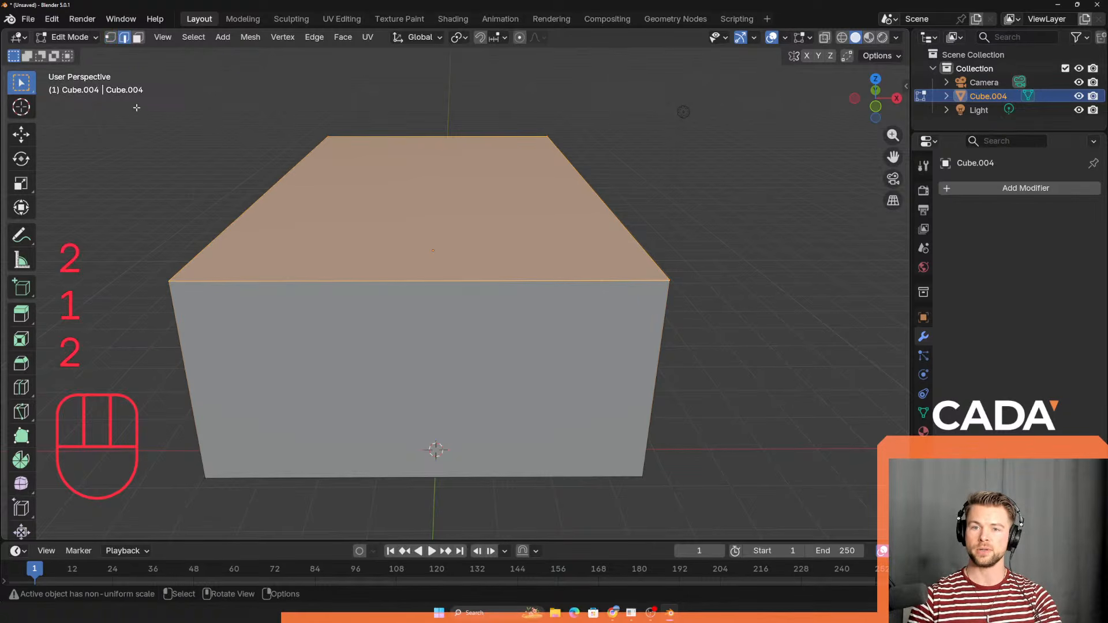
{"action": "key", "text": "3"}
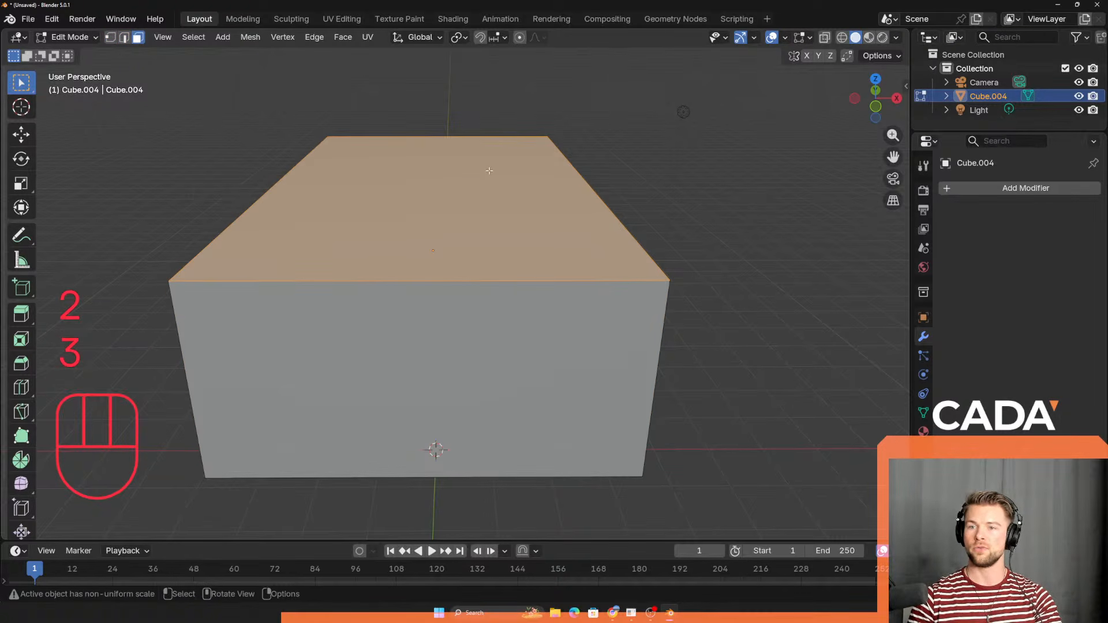
{"action": "middle_click_drag", "start_coordinate": [564, 334], "coordinate": [475, 372]}
{"action": "key", "text": "2"}
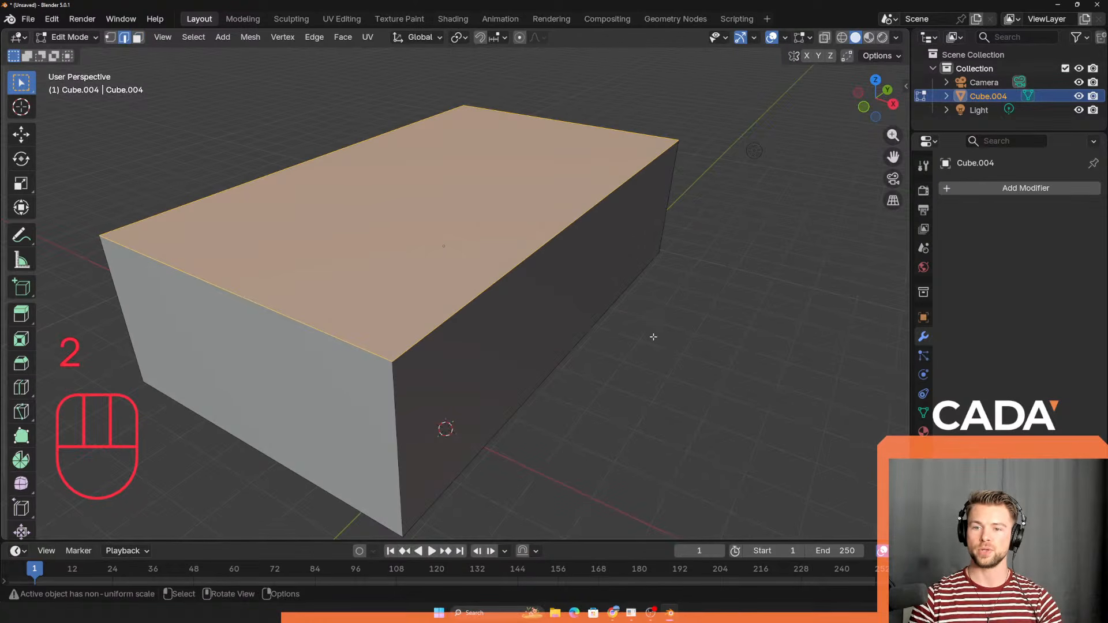
{"action": "key", "text": "s"}
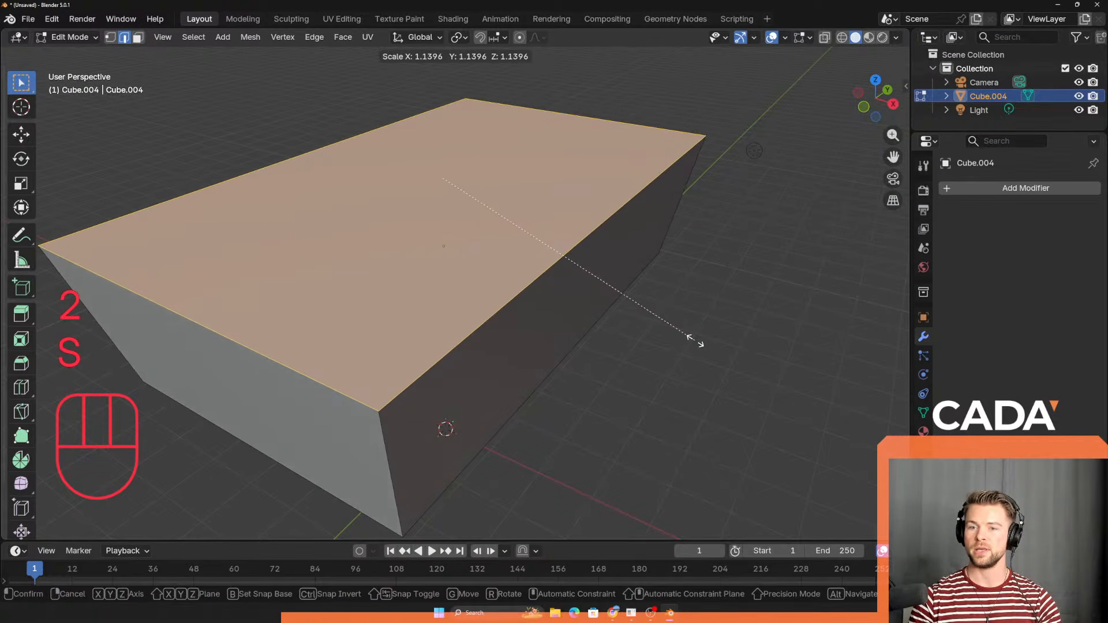
{"action": "right_click", "coordinate": [694, 342]}
Step: Scale the table body's top face up to about 1.12 in face selection mode, and widen it along X by 1.012
{"action": "scroll", "coordinate": [531, 354], "scroll_direction": "down", "scroll_amount": 2}
{"action": "key", "text": "3"}
{"action": "key", "text": "s"}
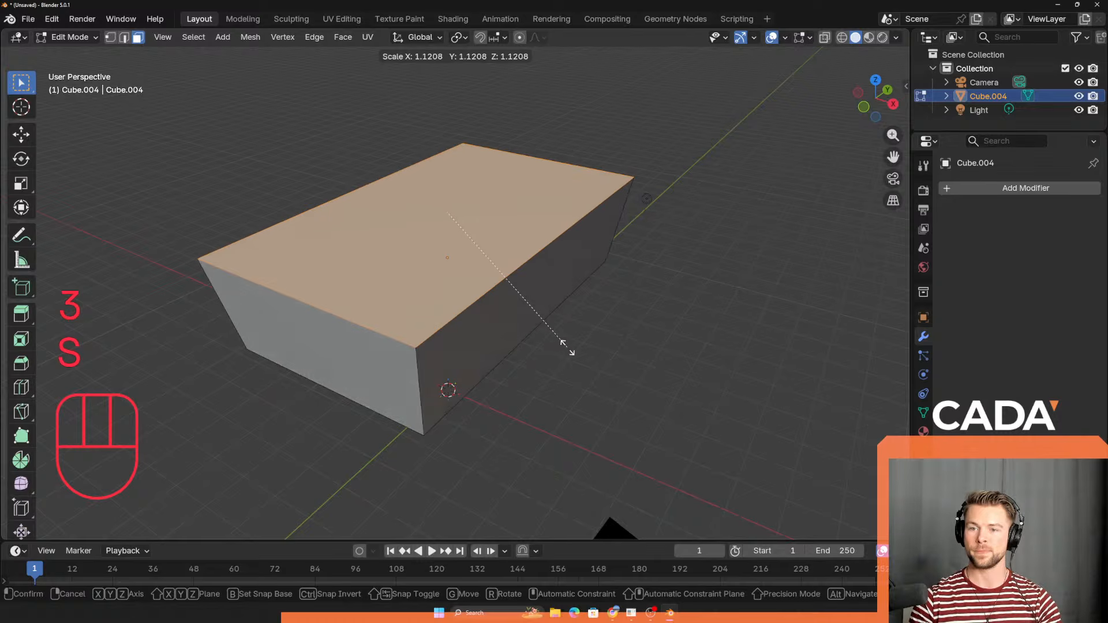
{"action": "left_click", "coordinate": [563, 345]}
{"action": "middle_click_drag", "start_coordinate": [563, 345], "coordinate": [576, 306]}
{"action": "middle_click_drag", "start_coordinate": [727, 293], "coordinate": [535, 345]}
{"action": "key", "text": "s"}
{"action": "key", "text": "x"}
{"action": "left_click", "coordinate": [623, 331]}
Step: Check the pool table reference photo and scale the top face of the body uniformly by 0.952
{"action": "key", "text": "alt+Tab"}
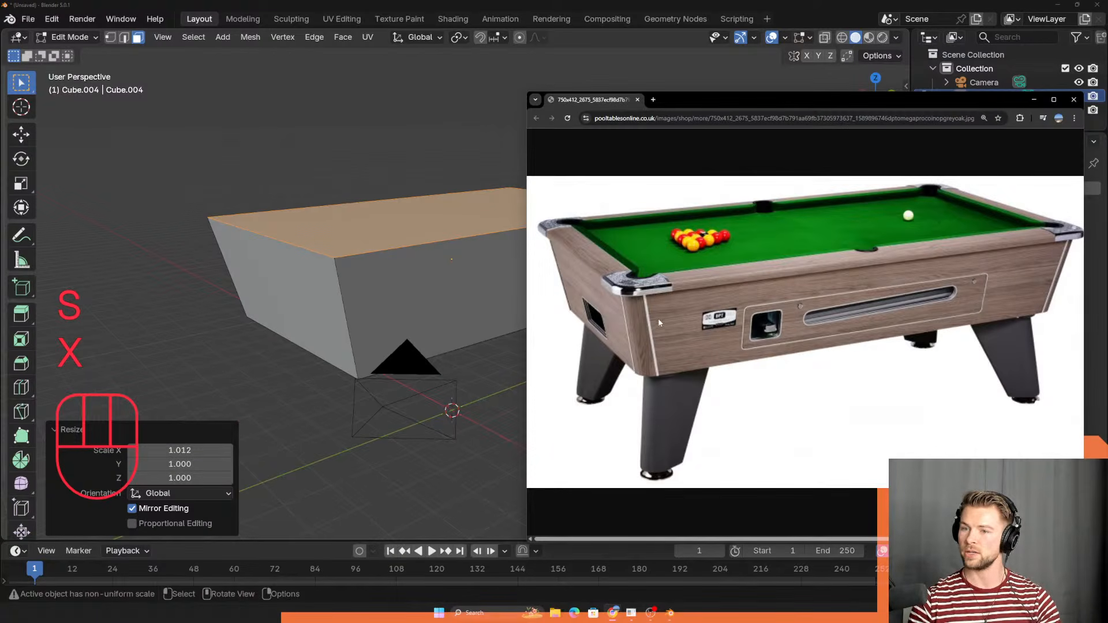
{"action": "key", "text": "alt+Tab"}
{"action": "middle_click_drag", "start_coordinate": [510, 298], "coordinate": [502, 289]}
{"action": "key", "text": "s"}
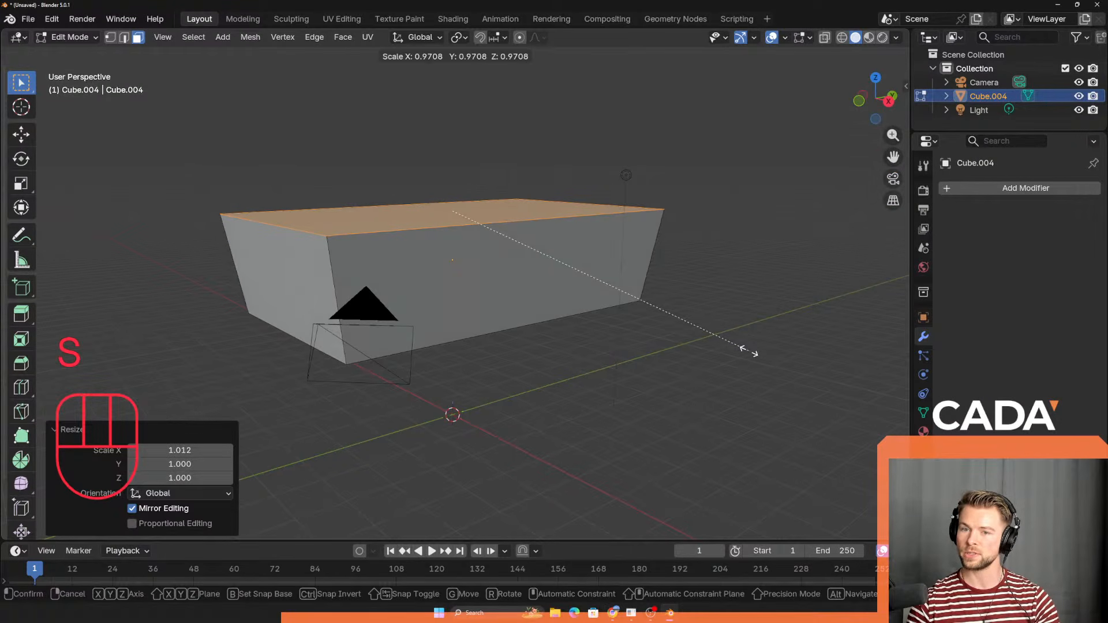
{"action": "left_click", "coordinate": [743, 349]}
{"action": "middle_click_drag", "start_coordinate": [433, 297], "coordinate": [366, 314]}
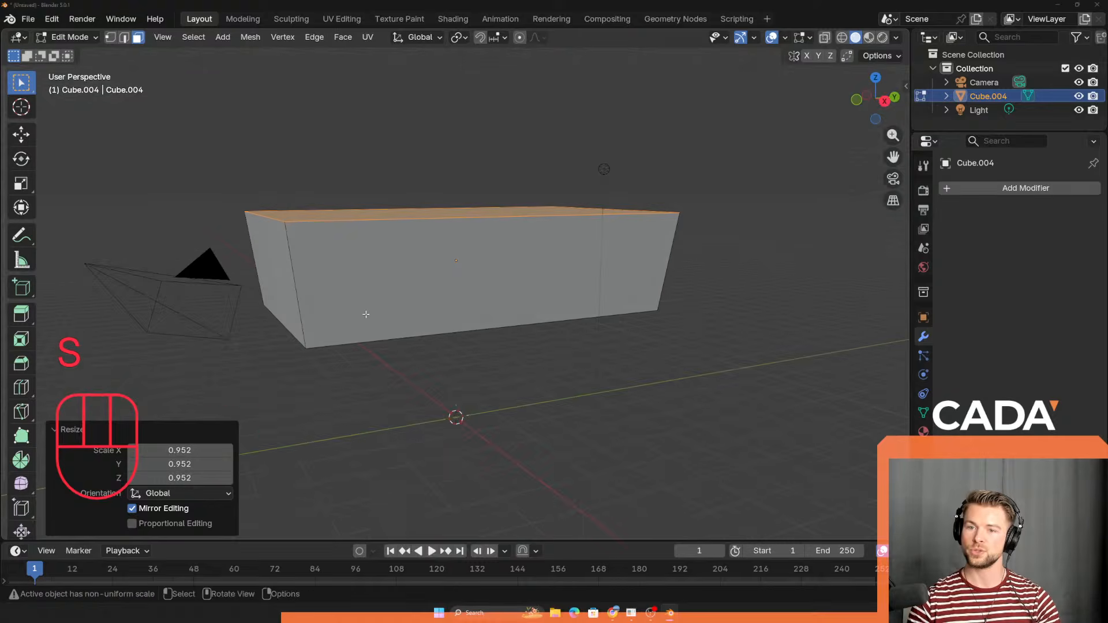
Step: Compare the tapered sides and corners of the table body with the pool table in the reference photo
{"action": "key", "text": "alt+Tab"}
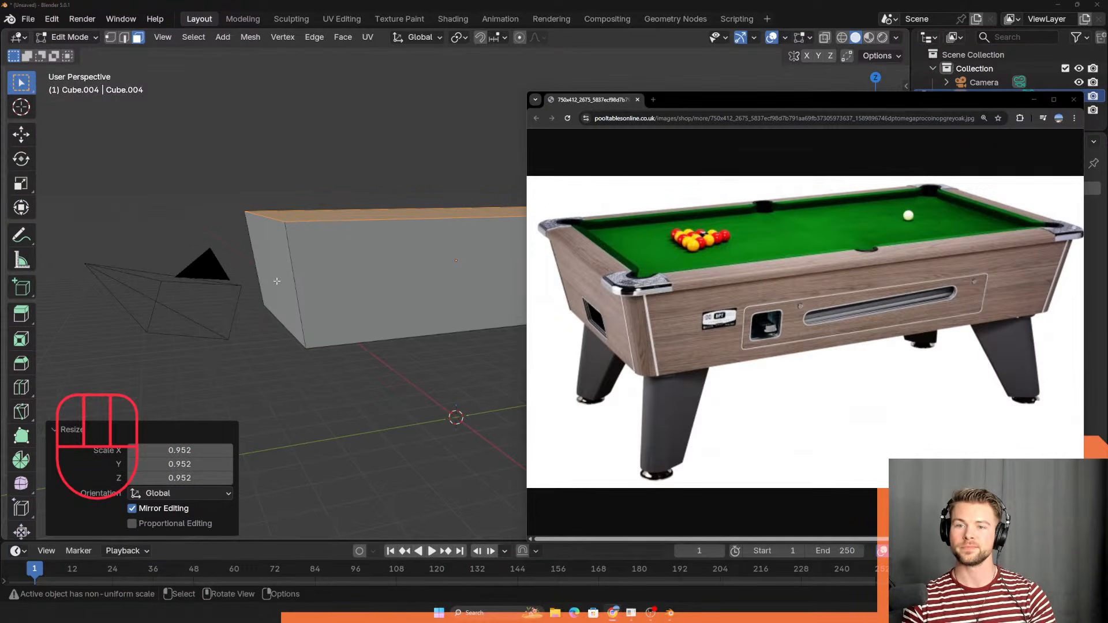
{"action": "key", "text": "alt+Tab"}
{"action": "middle_click_drag", "start_coordinate": [310, 263], "coordinate": [331, 280]}
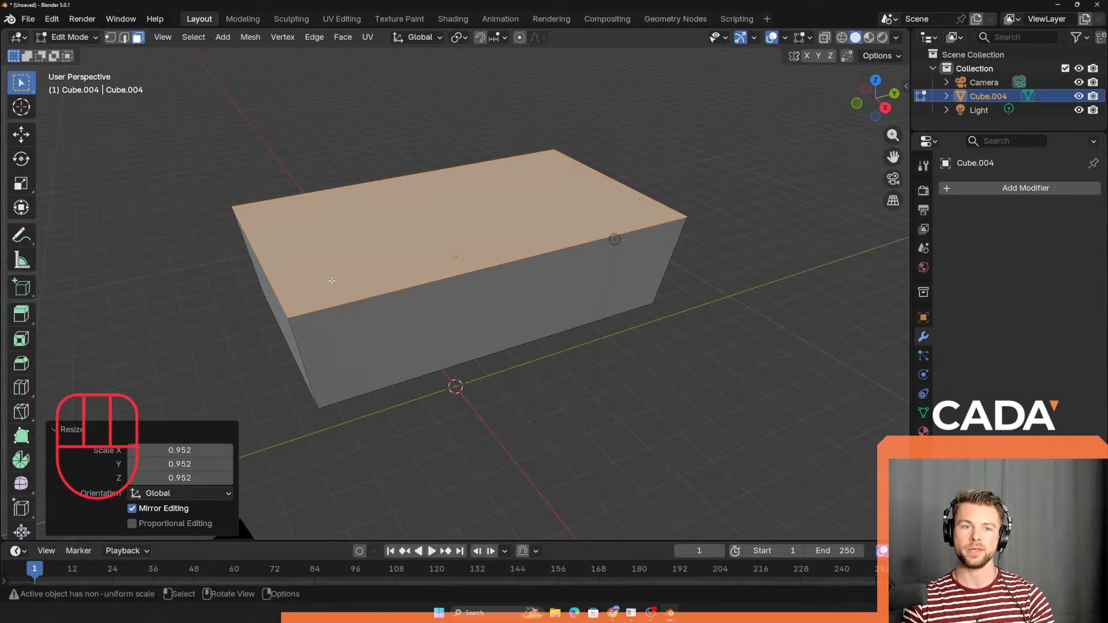
{"action": "scroll", "coordinate": [307, 262], "scroll_direction": "up", "scroll_amount": 2}
{"action": "middle_click_drag", "start_coordinate": [315, 329], "coordinate": [349, 356], "text": "shift"}
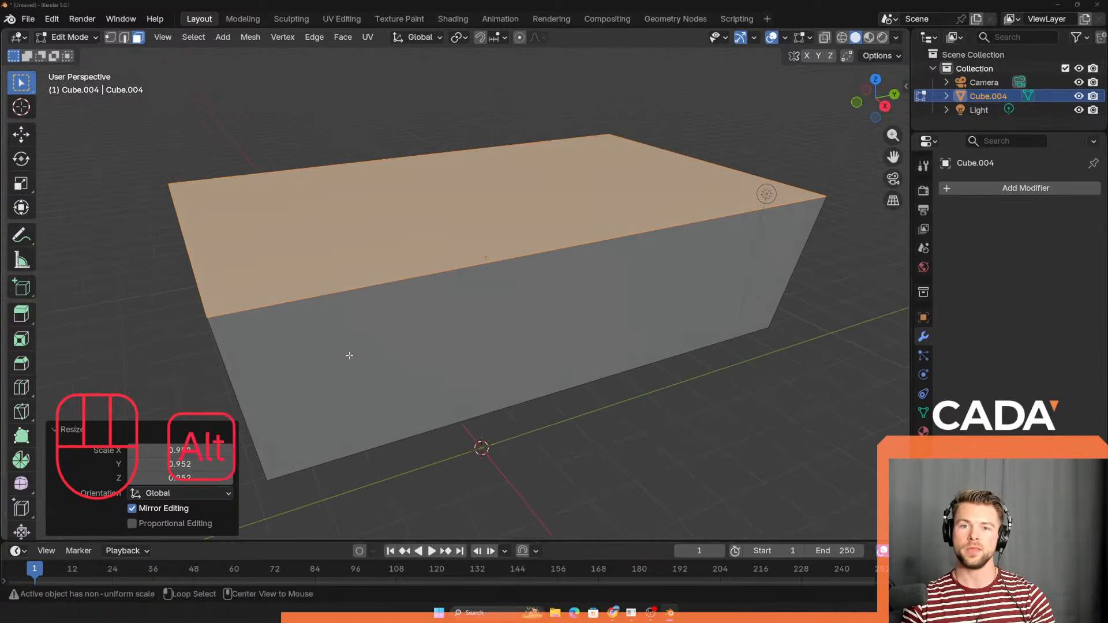
{"action": "key", "text": "alt+Tab"}
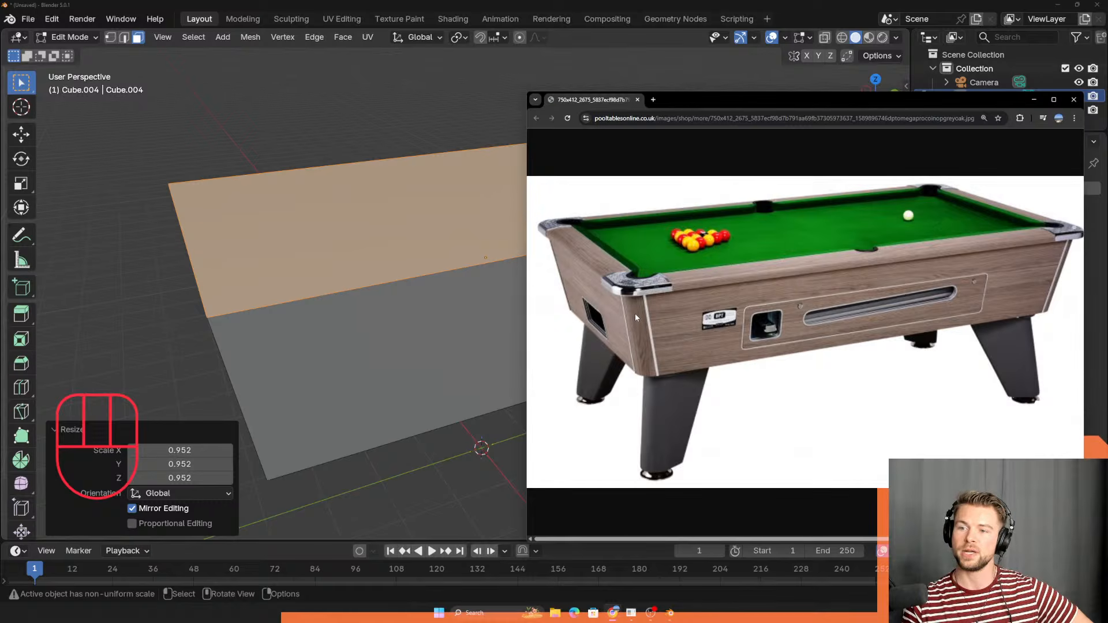
{"action": "left_click", "coordinate": [549, 3]}
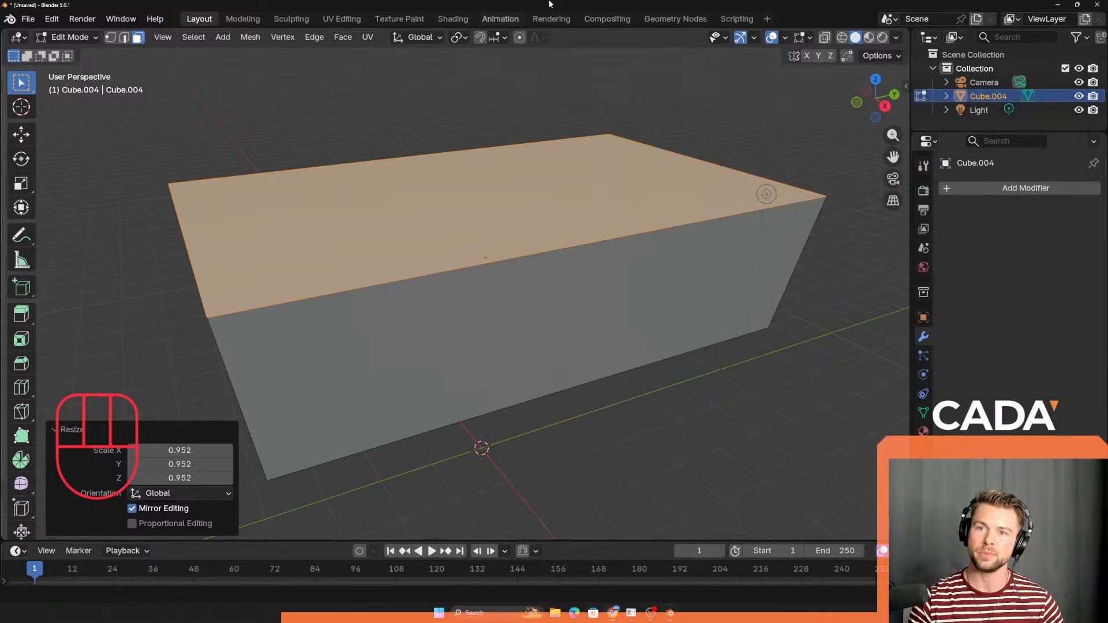
Step: Select all four slanted vertical corner edges of the table body together in edge selection mode
{"action": "middle_click_drag", "start_coordinate": [416, 303], "coordinate": [404, 277]}
{"action": "key", "text": "2"}
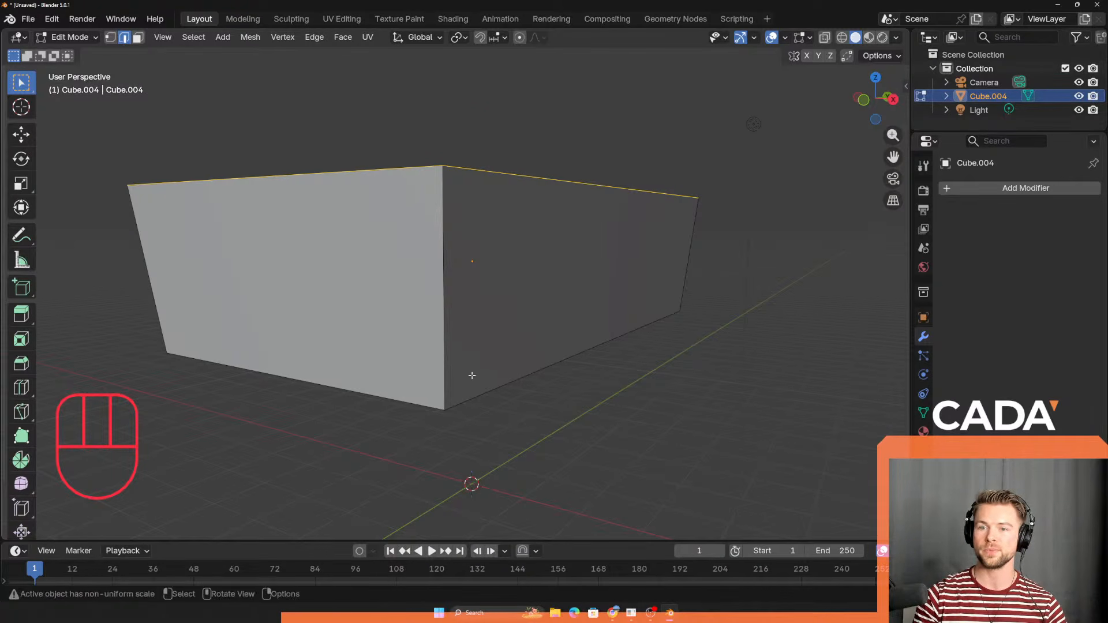
{"action": "middle_click_drag", "start_coordinate": [443, 289], "coordinate": [318, 271]}
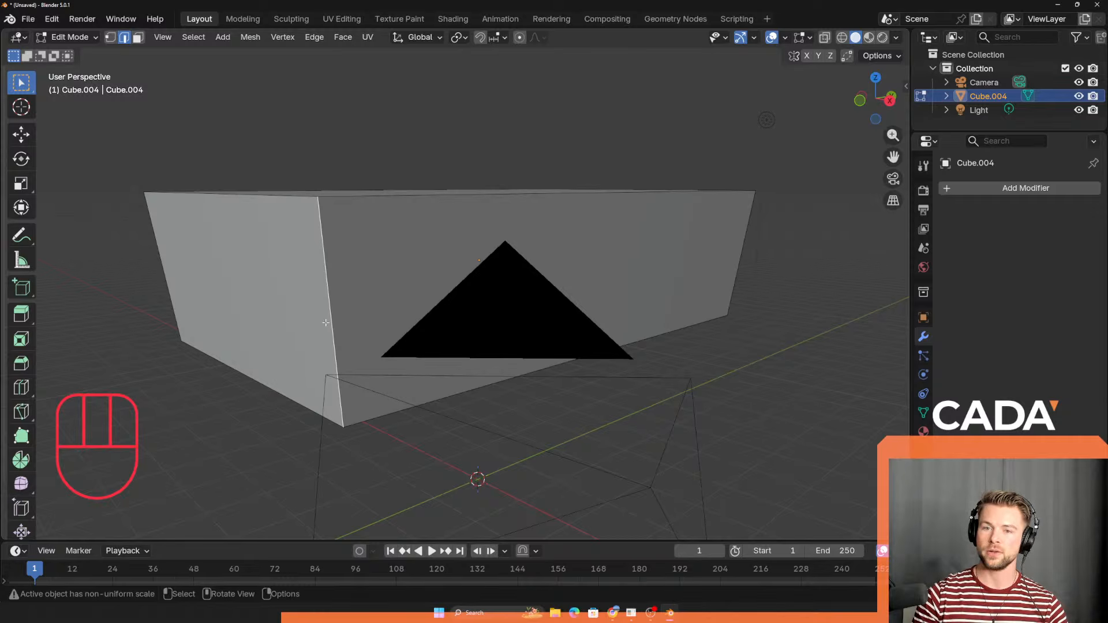
{"action": "middle_click_drag", "start_coordinate": [326, 323], "coordinate": [215, 339]}
{"action": "left_click", "coordinate": [427, 298], "text": "shift"}
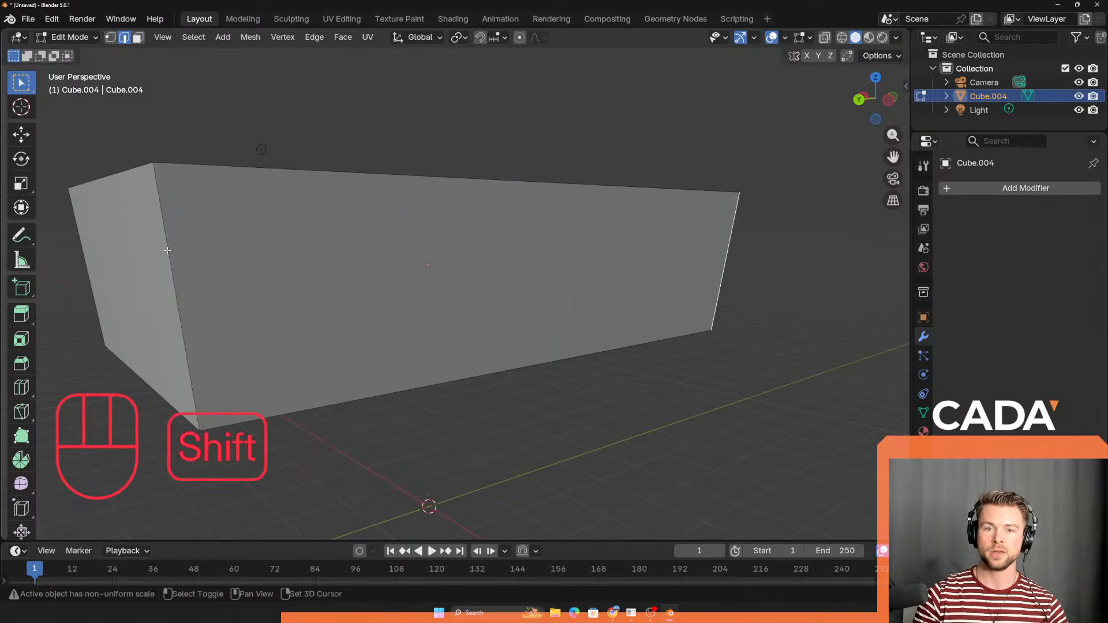
{"action": "middle_click_drag", "start_coordinate": [155, 264], "coordinate": [528, 305]}
{"action": "left_click", "coordinate": [65, 267], "text": "shift"}
{"action": "middle_click_drag", "start_coordinate": [532, 259], "coordinate": [292, 419]}
{"action": "middle_click_drag", "start_coordinate": [537, 349], "coordinate": [396, 156]}
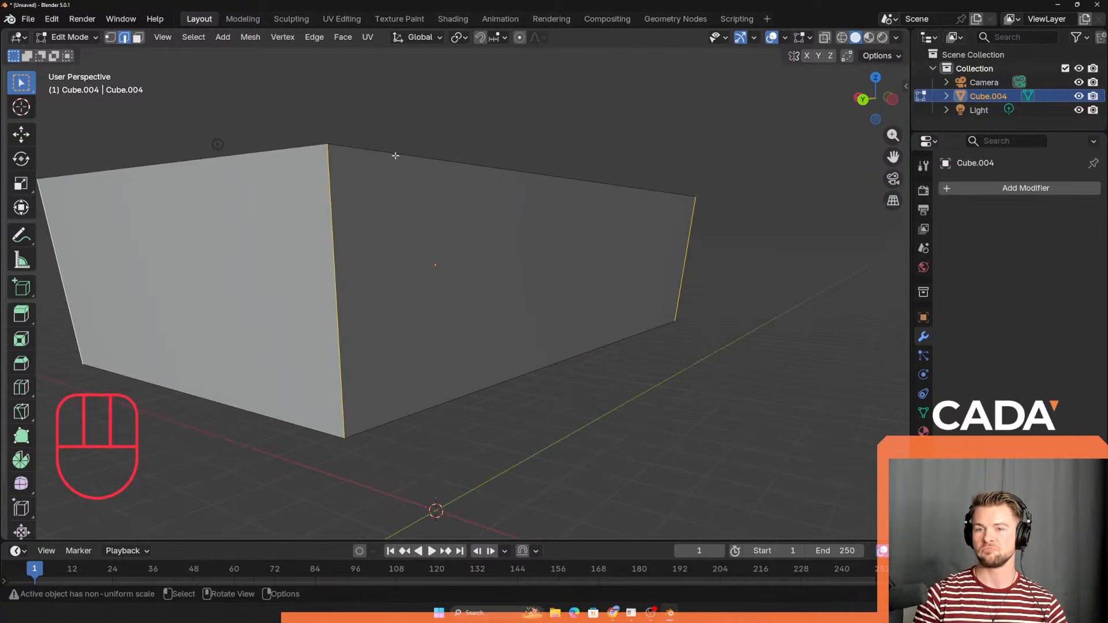
{"action": "middle_click_drag", "start_coordinate": [423, 333], "coordinate": [397, 302]}
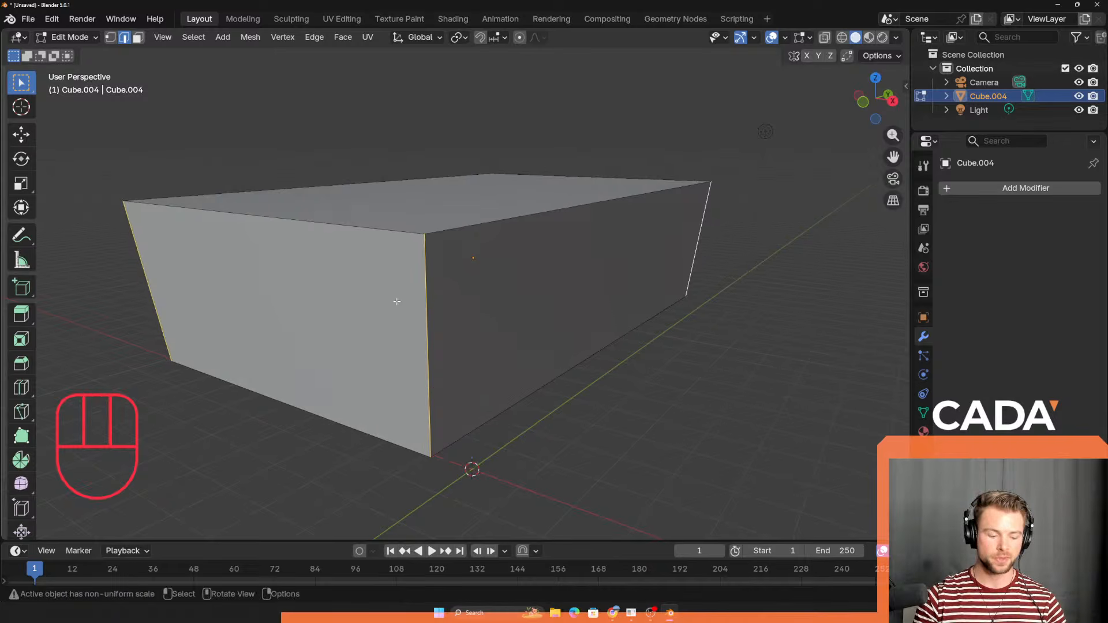
{"action": "key", "text": "ctrl"}
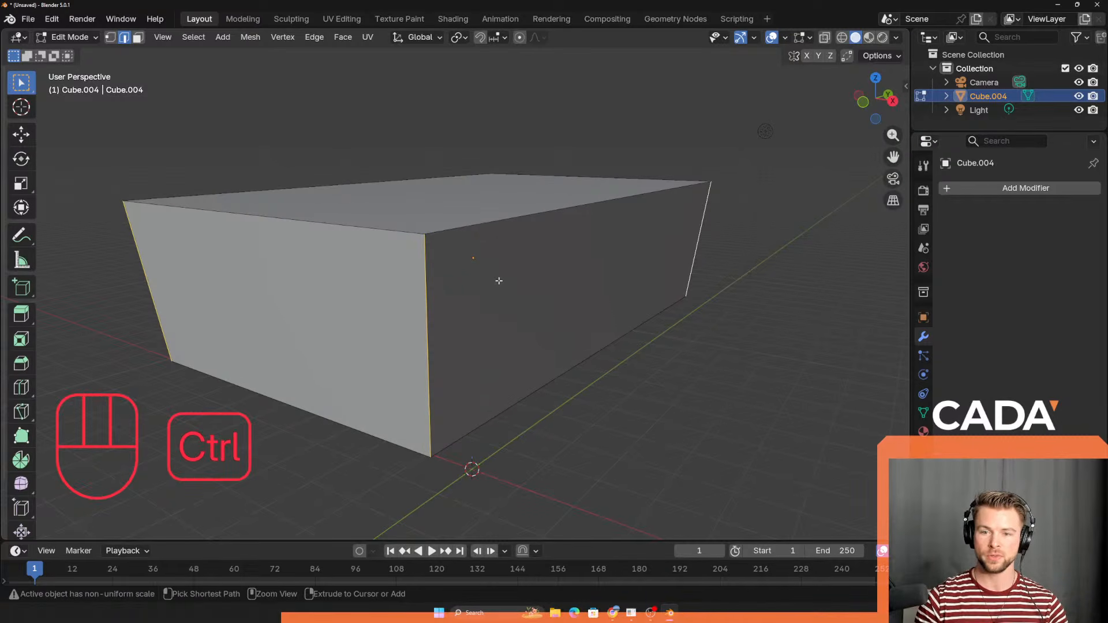
{"action": "key", "text": "ctrl+b"}
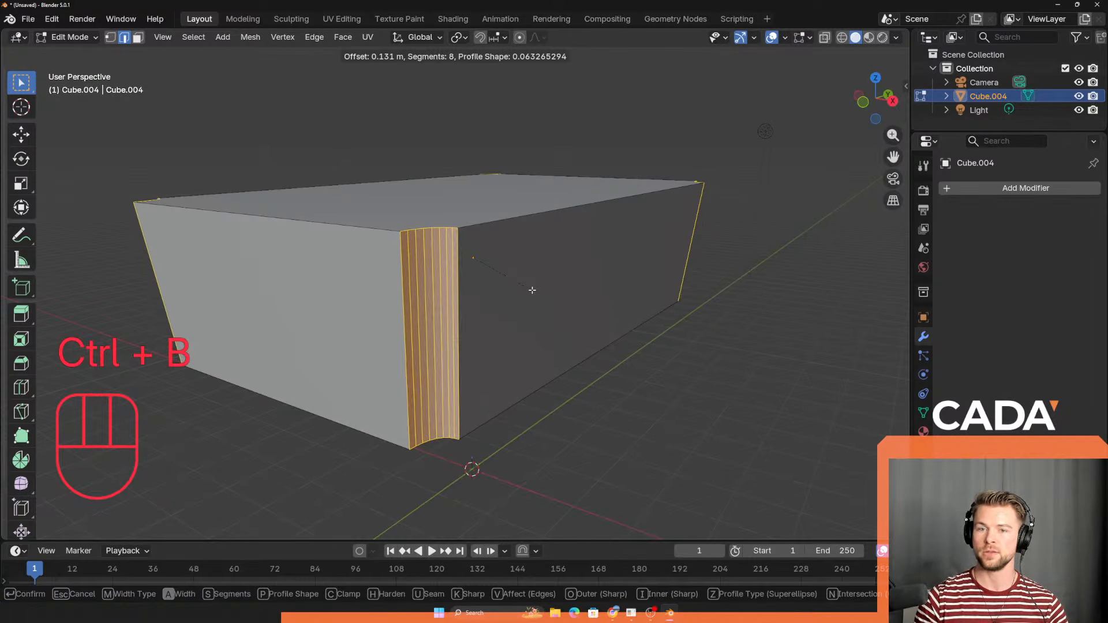
{"action": "right_click", "coordinate": [533, 291]}
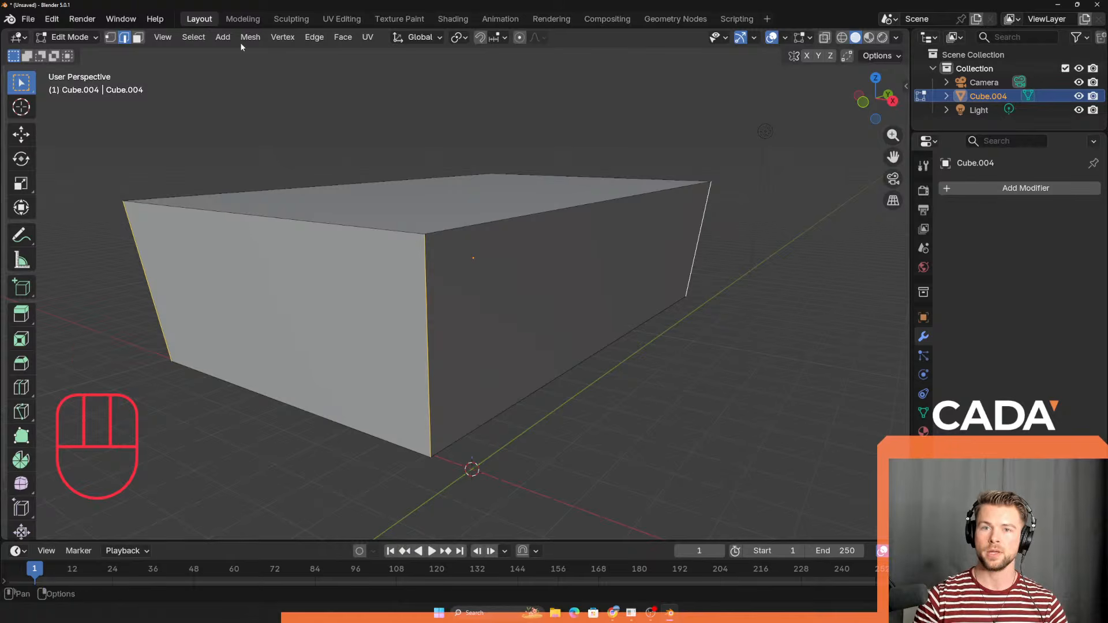
Step: Try beveling the four vertical corner edges with a 0.134 m width, 2 segments and 0.5 profile shape, and undo it
{"action": "left_click", "coordinate": [317, 40]}
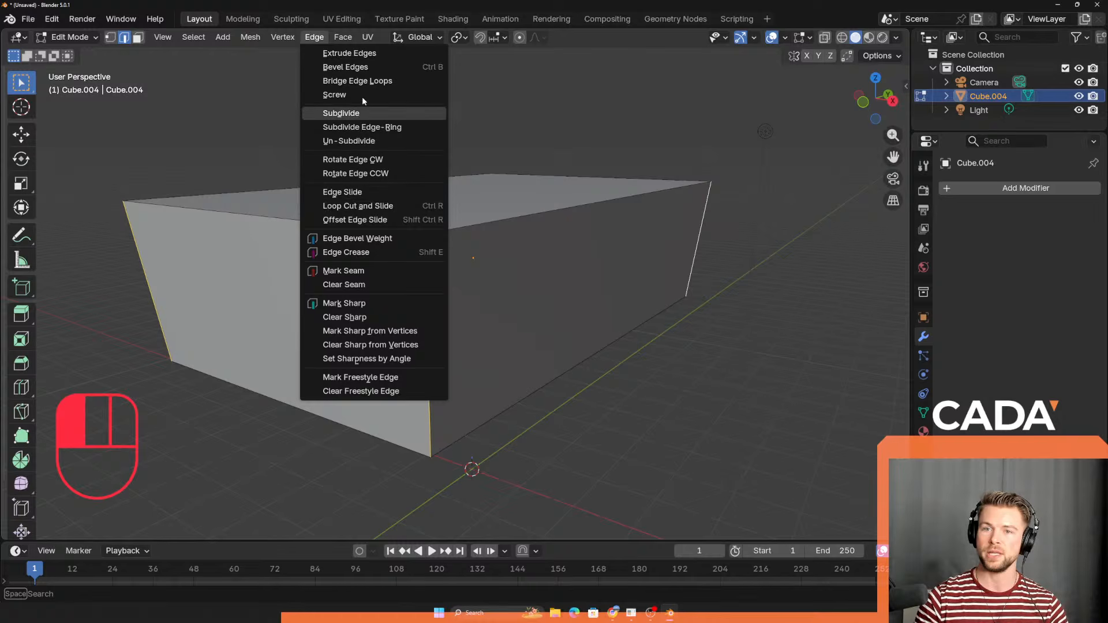
{"action": "left_click", "coordinate": [435, 68]}
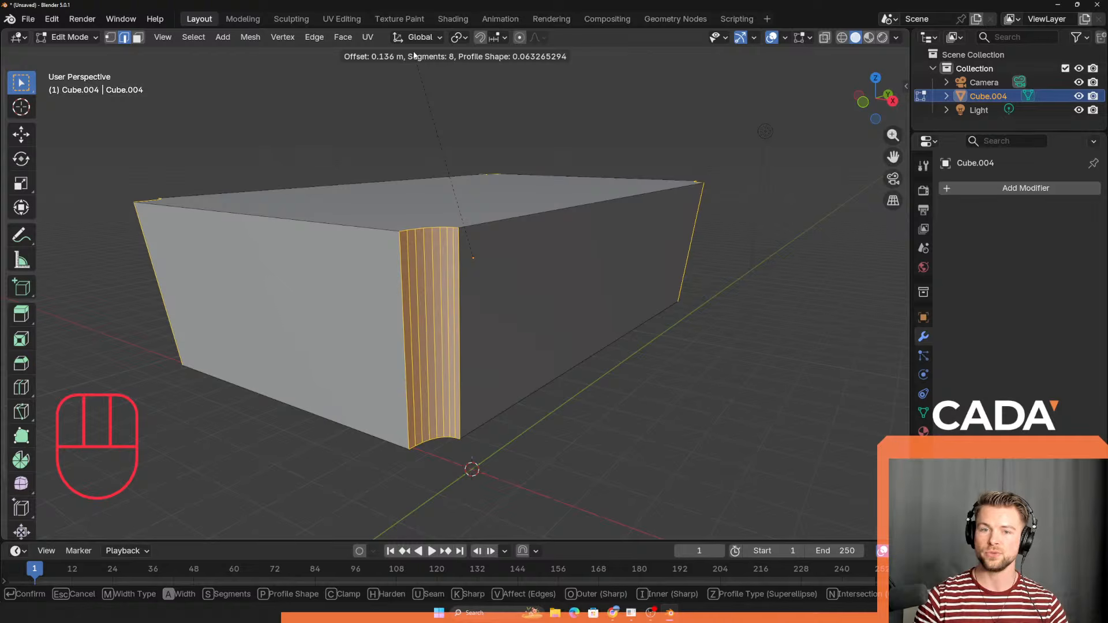
{"action": "scroll", "coordinate": [414, 54], "scroll_direction": "down", "scroll_amount": 6}
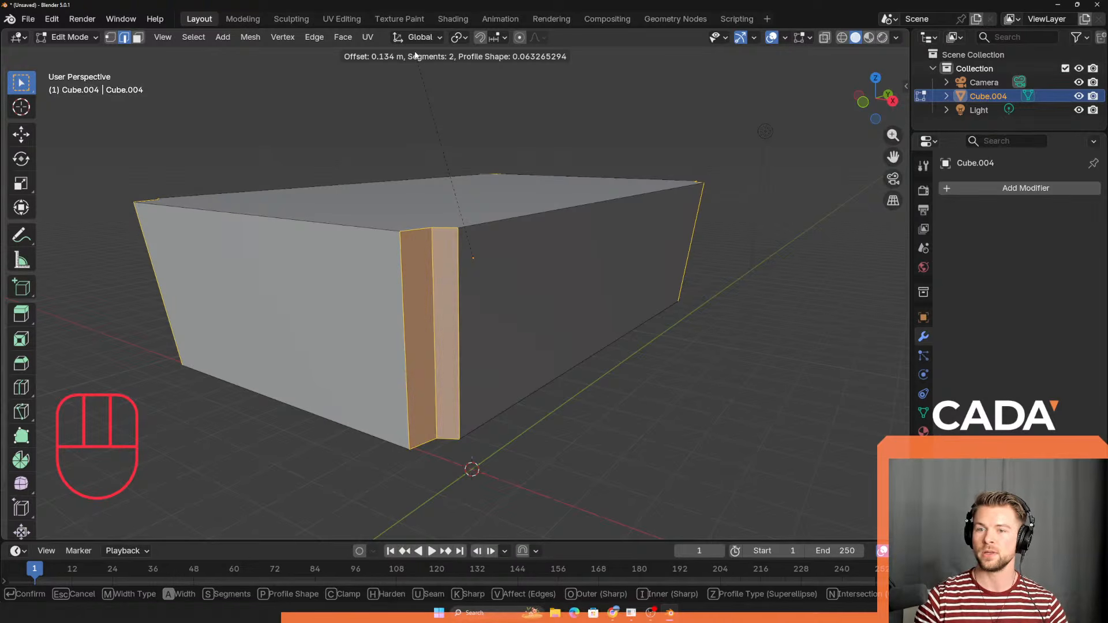
{"action": "left_click", "coordinate": [414, 56]}
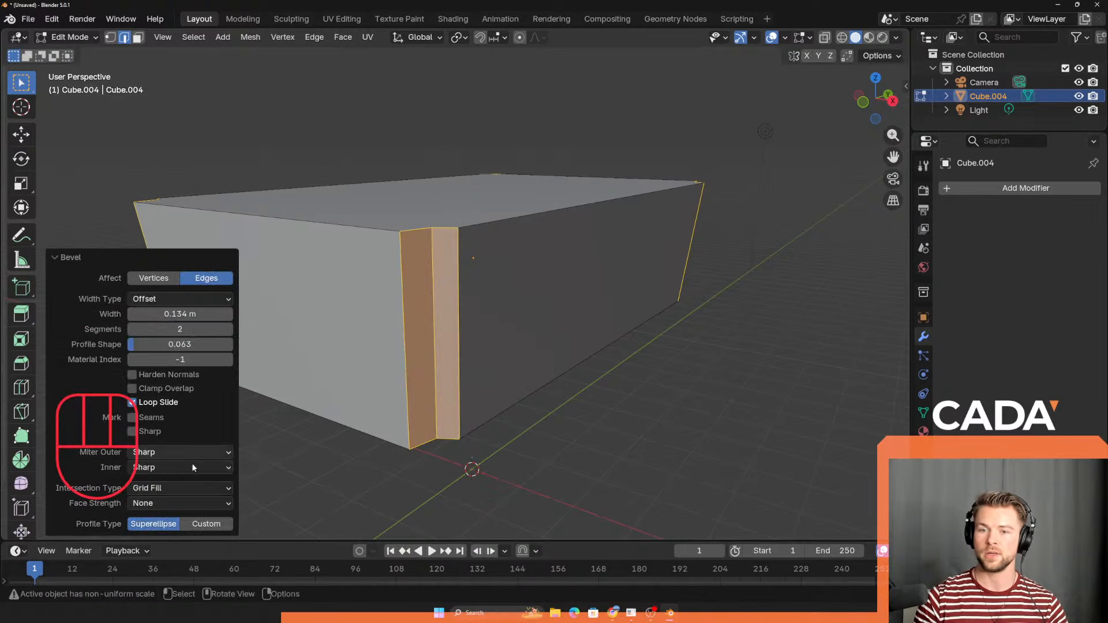
{"action": "double_click", "coordinate": [184, 341]}
{"action": "type", "text": "0.5"}
{"action": "key", "text": "Return"}
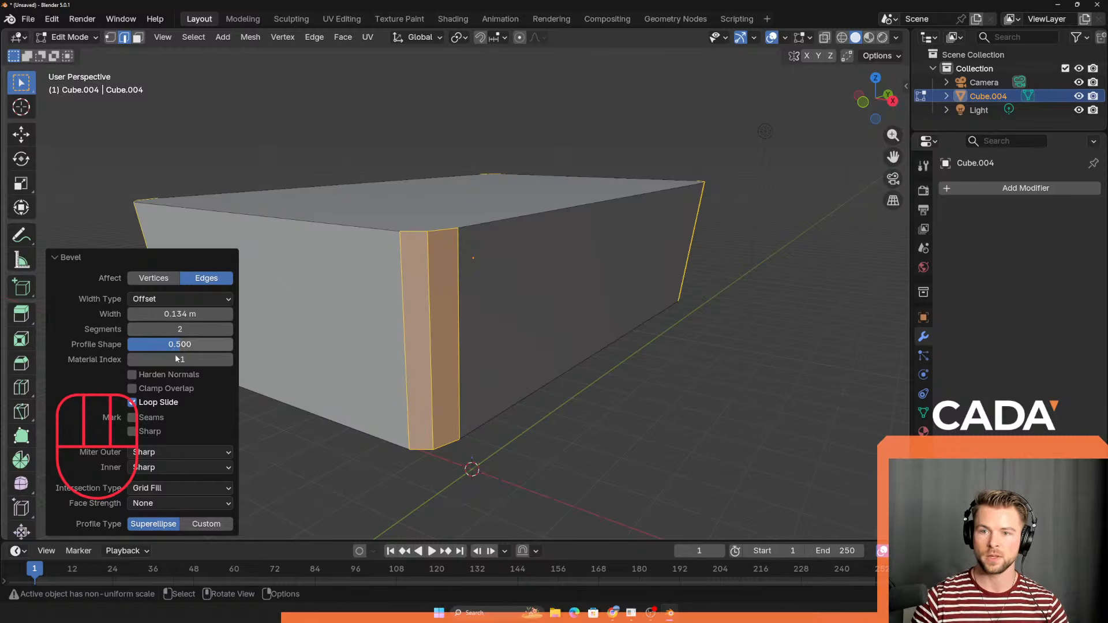
{"action": "key", "text": "ctrl+z"}
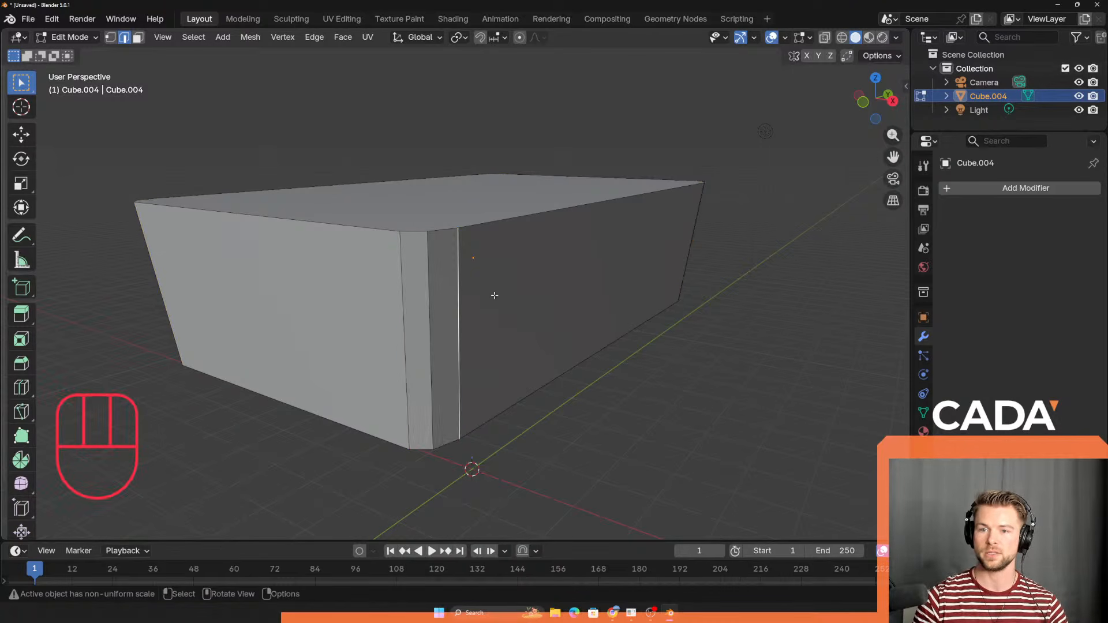
{"action": "key", "text": "ctrl+z"}
Step: Try different offsets and segment counts for the corner edge bevel, settling on about 0.144 m with 5 segments
{"action": "key", "text": "ctrl+b"}
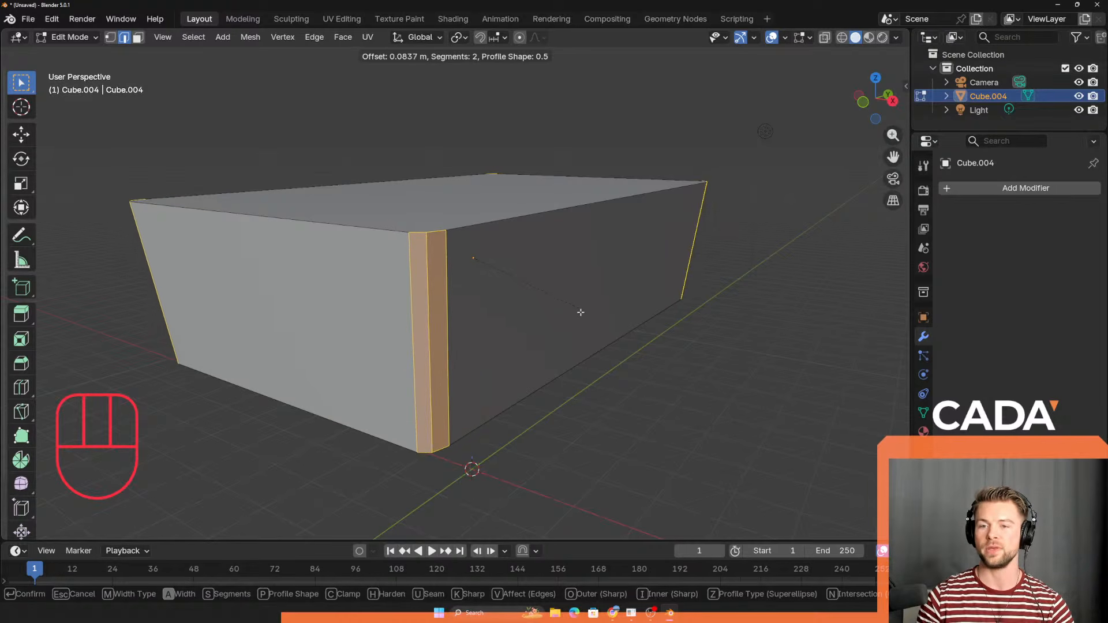
{"action": "scroll", "coordinate": [585, 317], "scroll_direction": "up", "scroll_amount": 20}
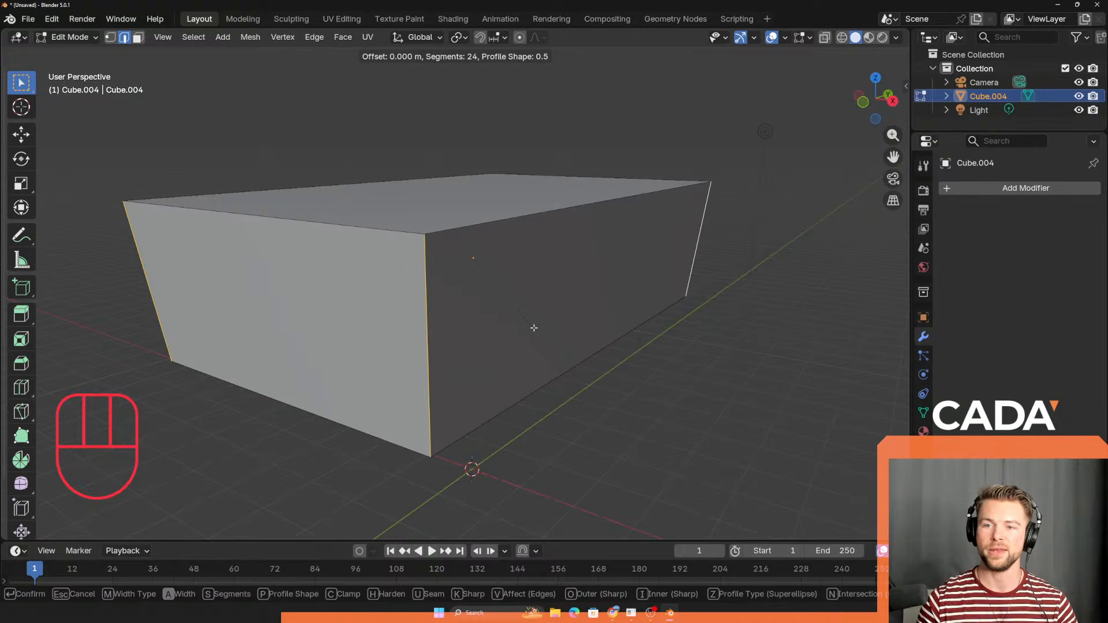
{"action": "scroll", "coordinate": [560, 352], "scroll_direction": "up", "scroll_amount": 8}
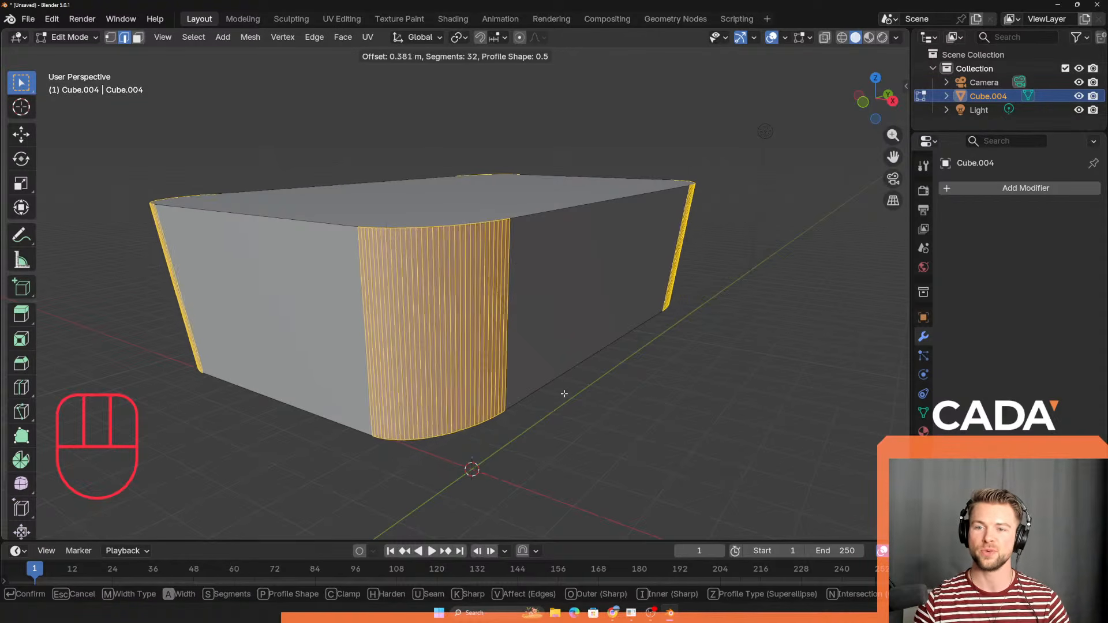
{"action": "scroll", "coordinate": [550, 379], "scroll_direction": "down", "scroll_amount": 3}
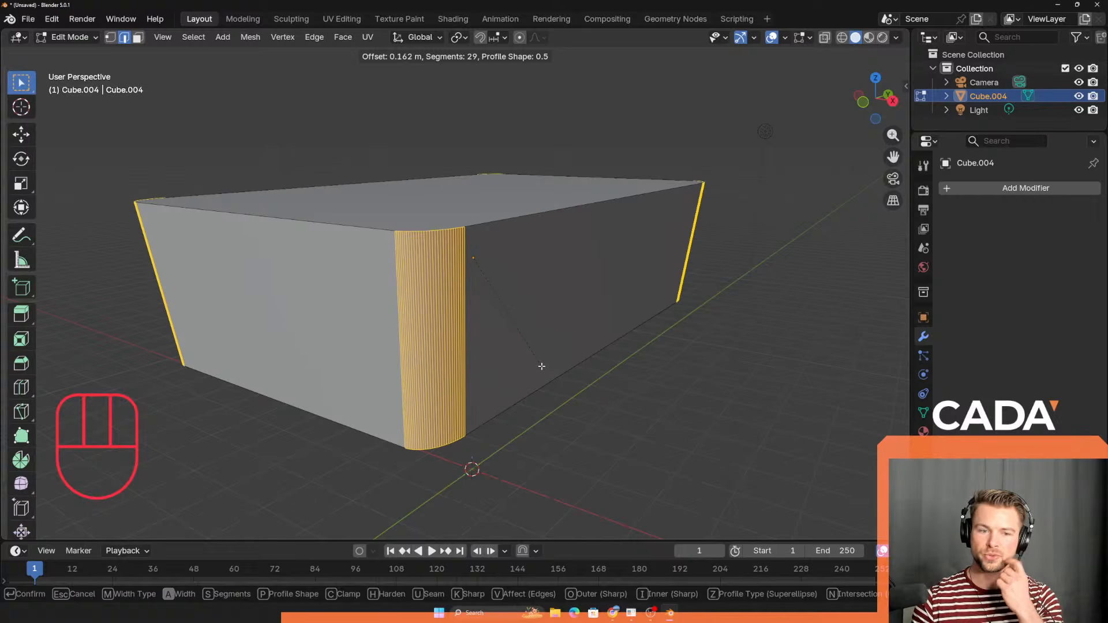
{"action": "scroll", "coordinate": [531, 363], "scroll_direction": "up", "scroll_amount": 1}
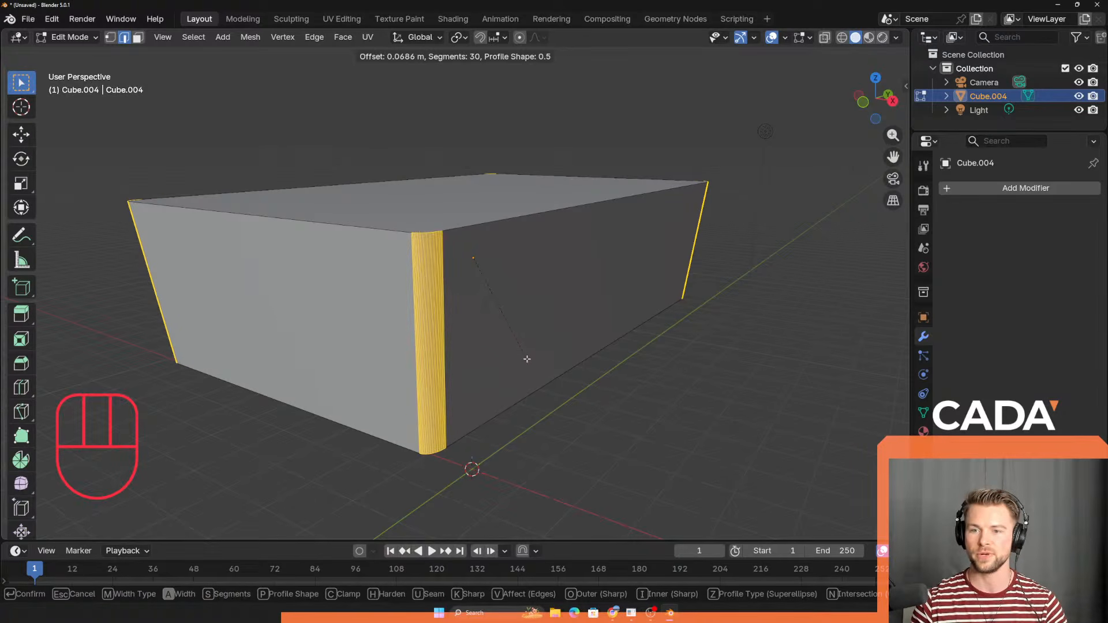
{"action": "scroll", "coordinate": [528, 356], "scroll_direction": "down", "scroll_amount": 20}
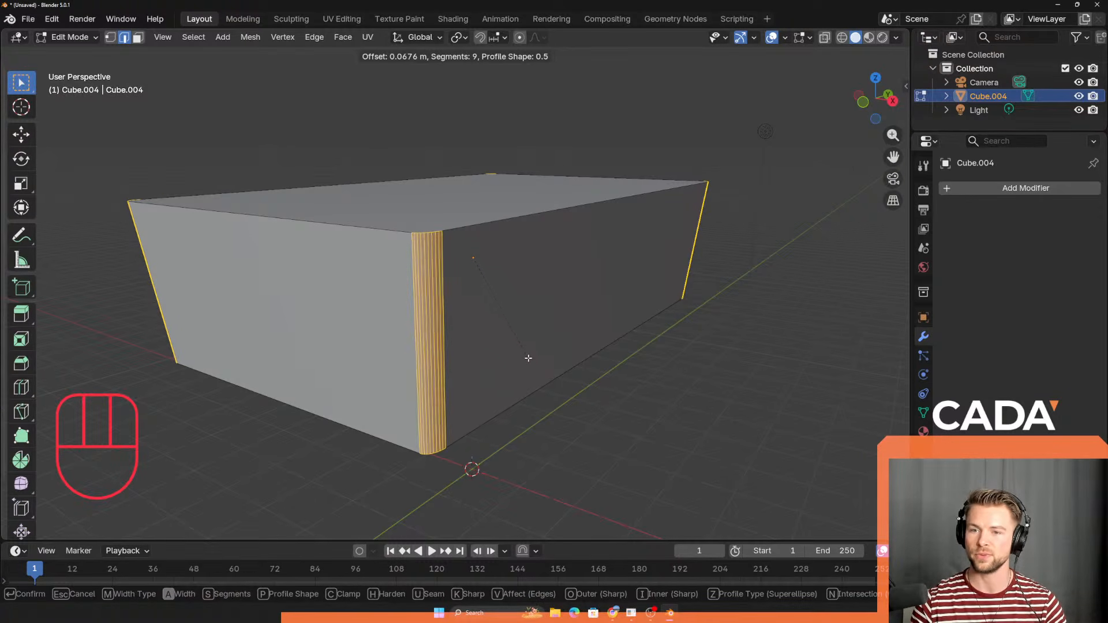
{"action": "scroll", "coordinate": [530, 354], "scroll_direction": "up", "scroll_amount": 1}
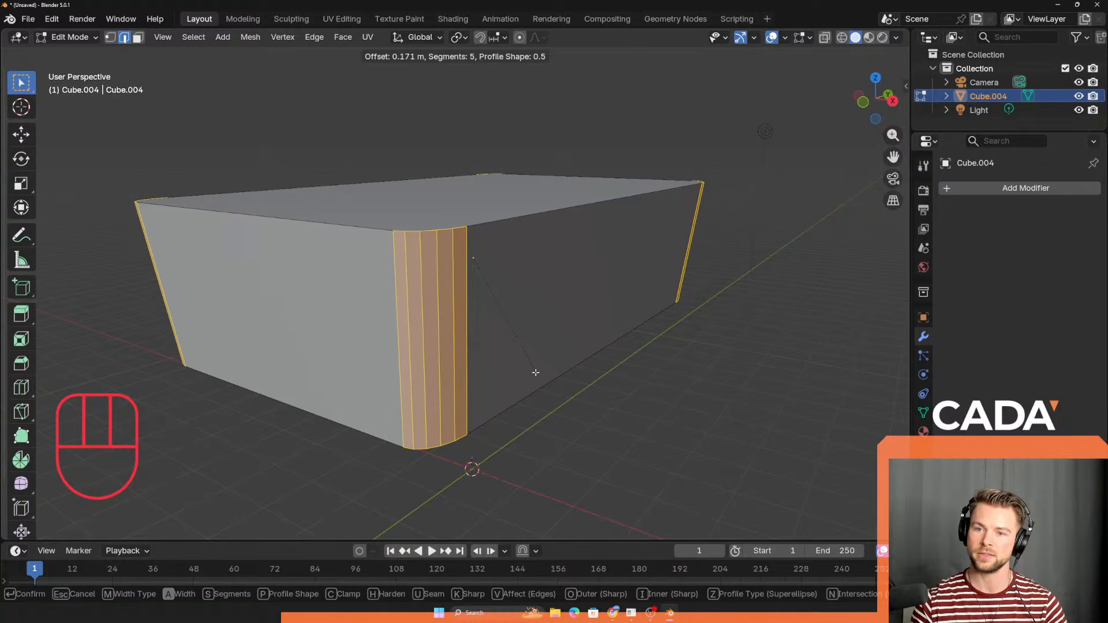
{"action": "scroll", "coordinate": [536, 373], "scroll_direction": "up", "scroll_amount": 1}
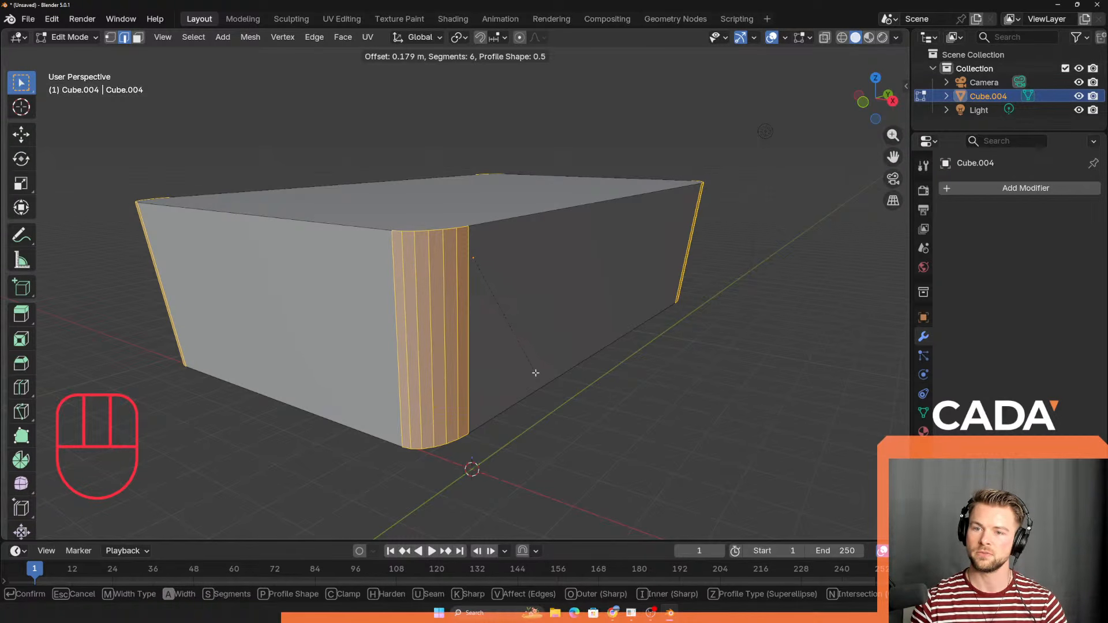
{"action": "scroll", "coordinate": [535, 373], "scroll_direction": "down", "scroll_amount": 2}
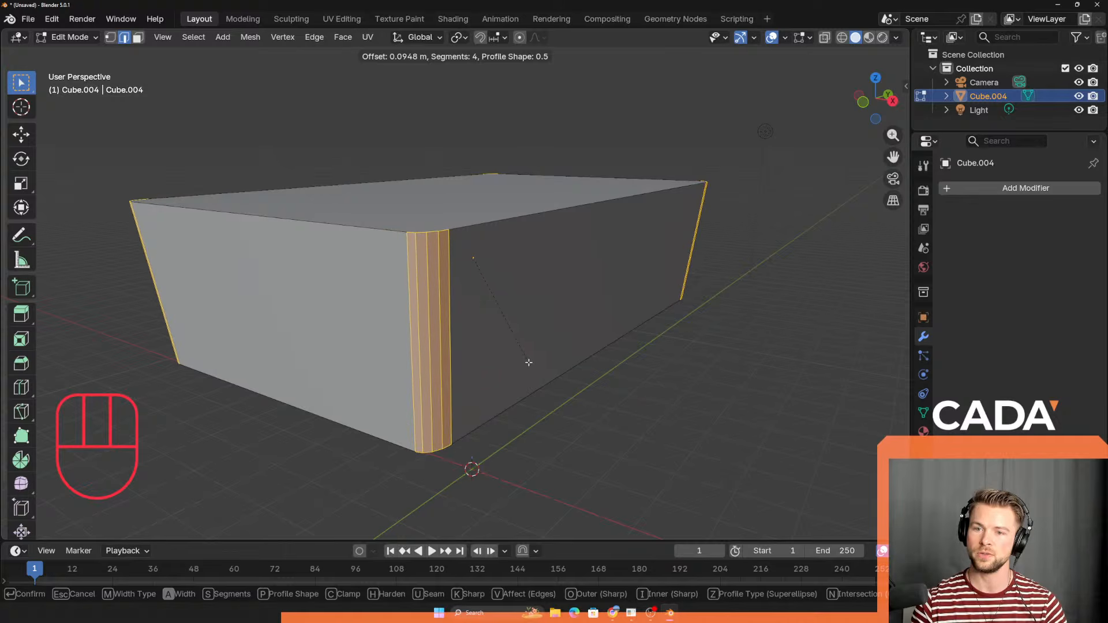
{"action": "scroll", "coordinate": [531, 368], "scroll_direction": "up", "scroll_amount": 1}
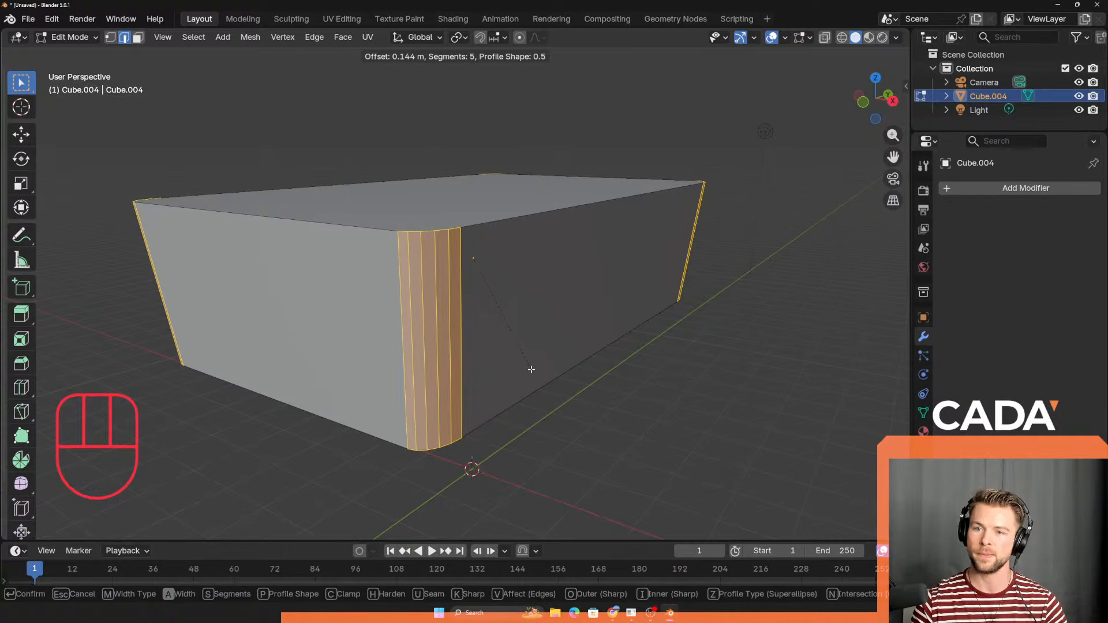
{"action": "left_click", "coordinate": [531, 369]}
{"action": "middle_click_drag", "start_coordinate": [525, 405], "coordinate": [496, 370]}
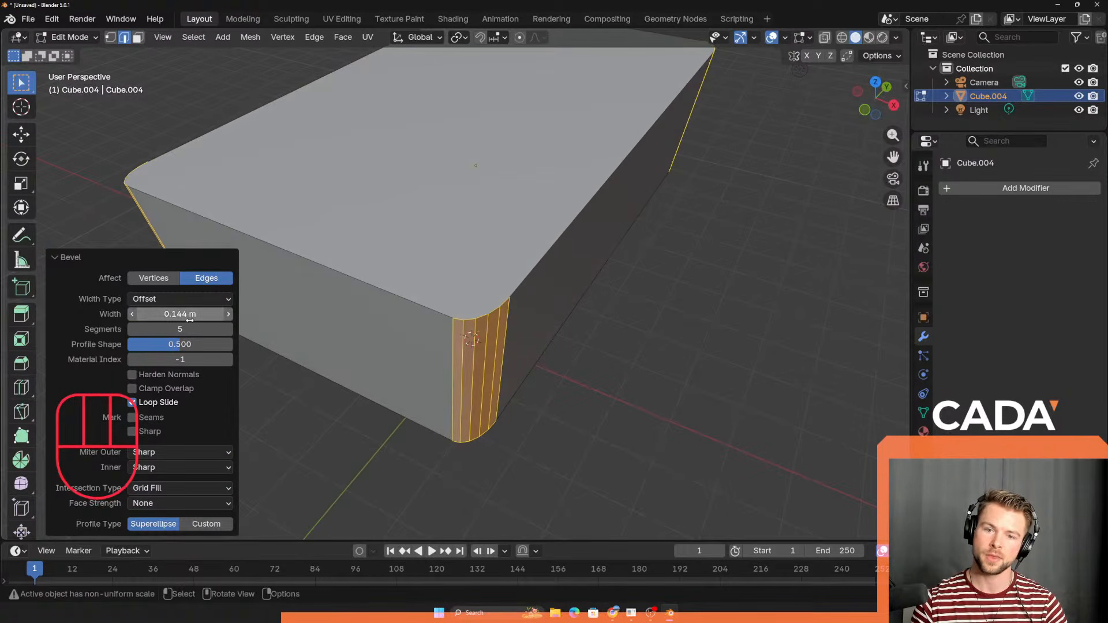
Step: Try another width for the corner bevel and undo the bevel on the four edges
{"action": "mouse_move", "coordinate": [185, 317]}
{"action": "left_mouse_down"}
{"action": "mouse_move", "coordinate": [104, 318]}
{"action": "mouse_move", "coordinate": [164, 318]}
{"action": "left_mouse_up"}
{"action": "key", "text": "ctrl+z"}
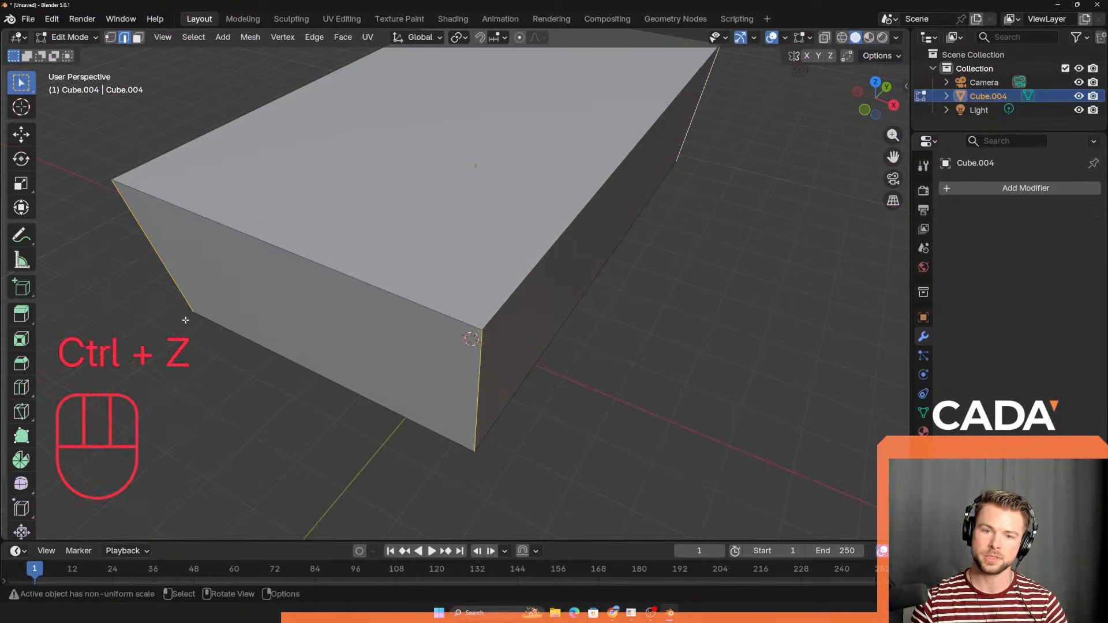
{"action": "right_click", "coordinate": [606, 363]}
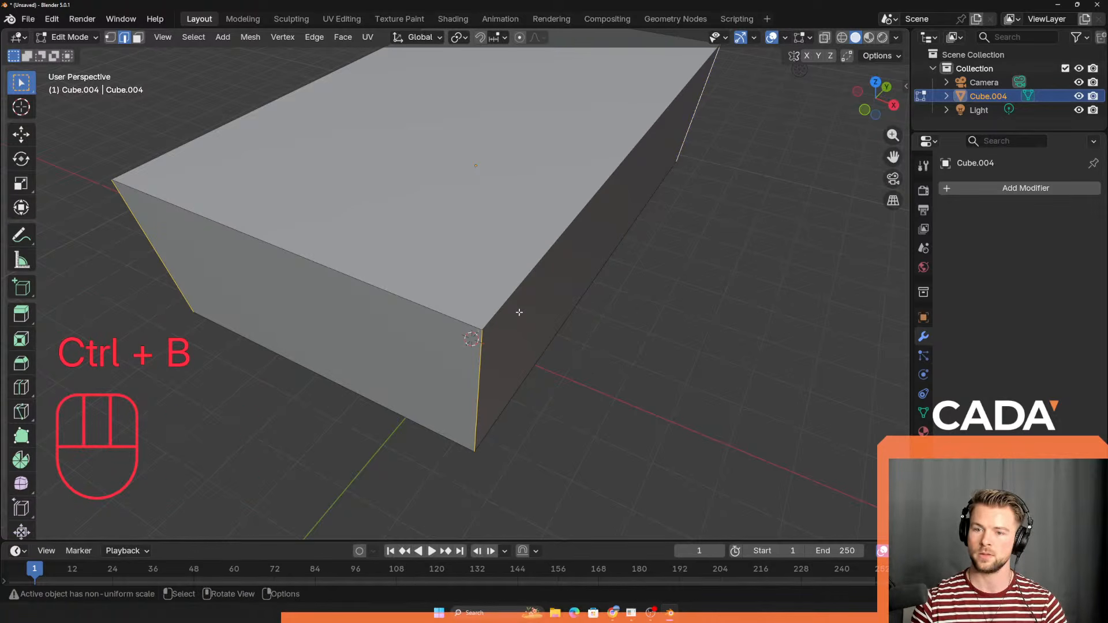
Step: Apply all transforms to the table body in Object Mode and test a 5-segment bevel on its corner edges
{"action": "key", "text": "Tab"}
{"action": "key", "text": "ctrl+a"}
{"action": "left_click", "coordinate": [464, 337]}
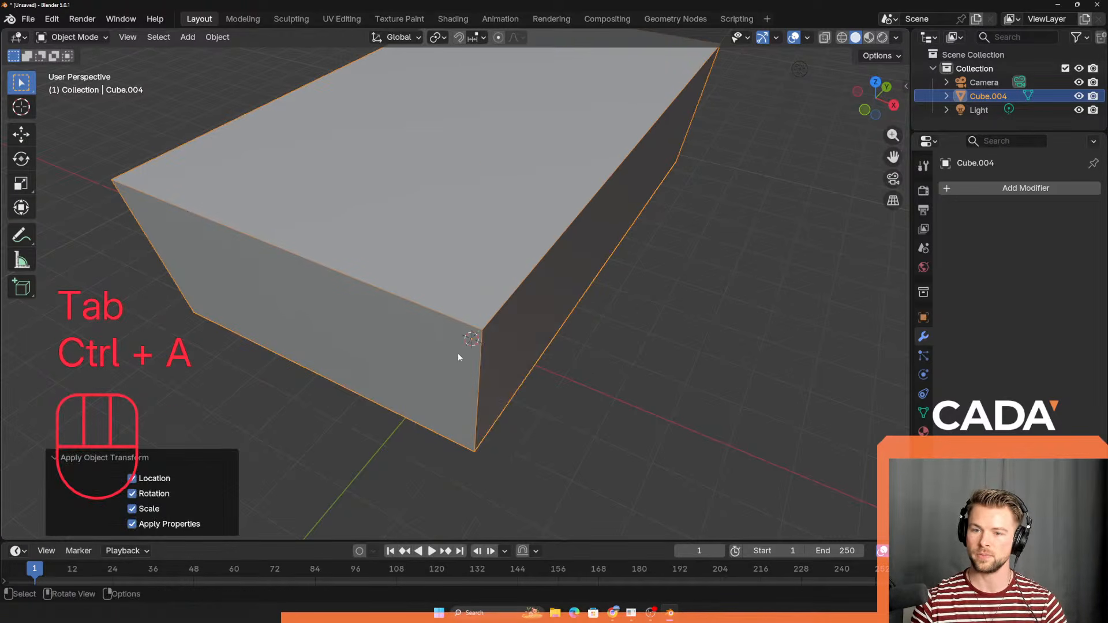
{"action": "key", "text": "Tab"}
{"action": "key", "text": "ctrl+b"}
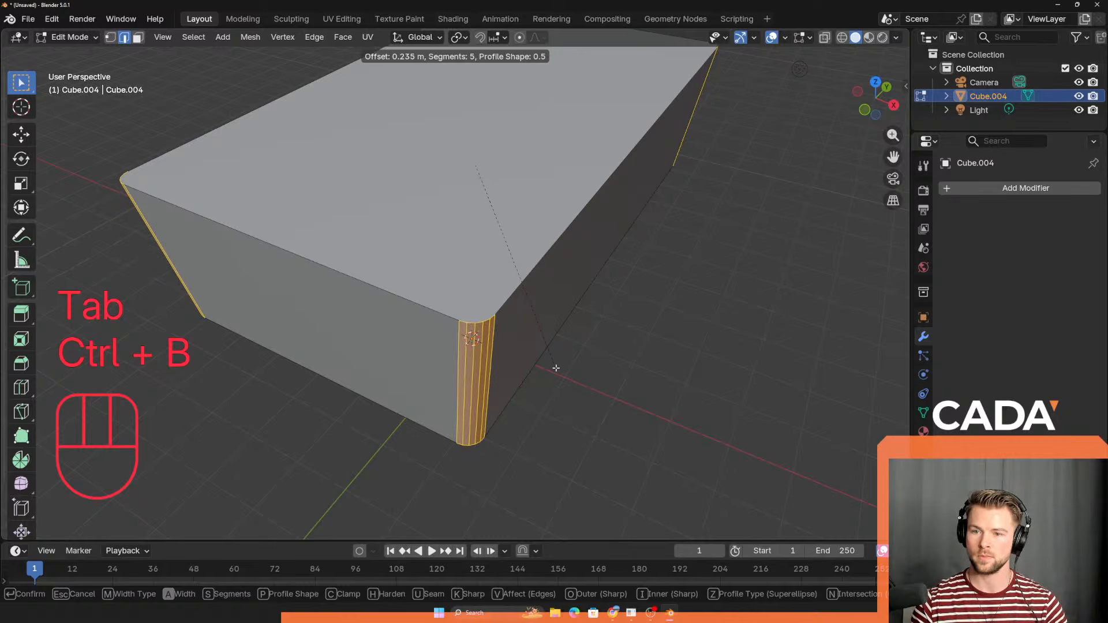
{"action": "right_click", "coordinate": [580, 385]}
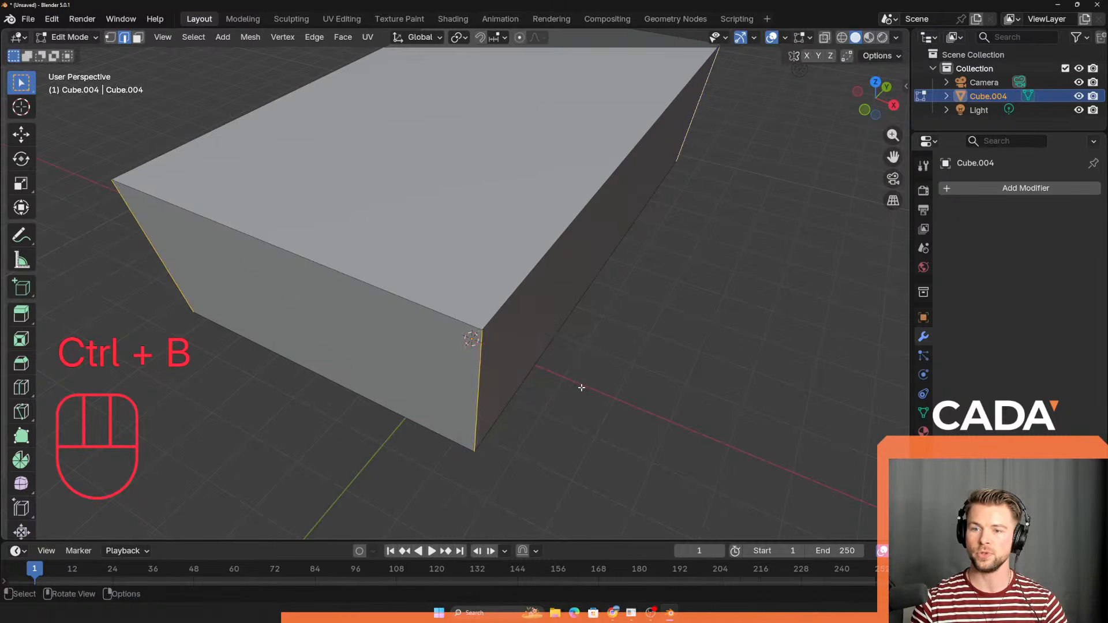
{"action": "middle_click_drag", "start_coordinate": [540, 425], "coordinate": [525, 384]}
{"action": "middle_click_drag", "start_coordinate": [484, 322], "coordinate": [503, 354]}
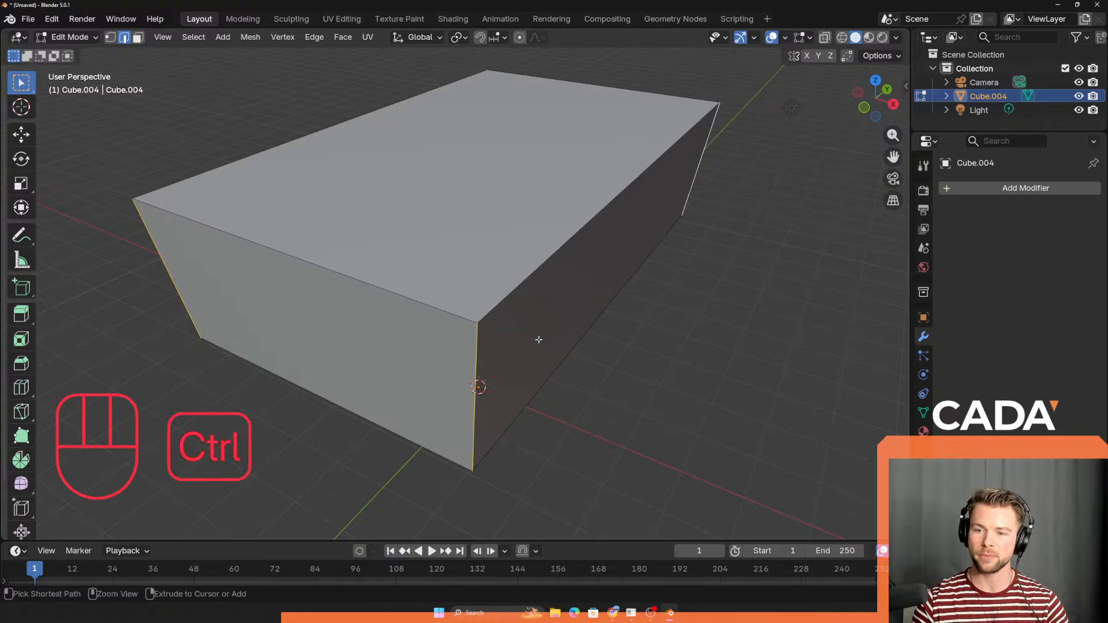
Step: Undo the applied transforms, test a 5-segment corner bevel of about 0.747 m to inspect its distortion, and undo it
{"action": "key", "text": "ctrl+z"}
{"action": "key", "text": "ctrl+z"}
{"action": "key", "text": "ctrl+z"}
{"action": "key", "text": "ctrl+b"}
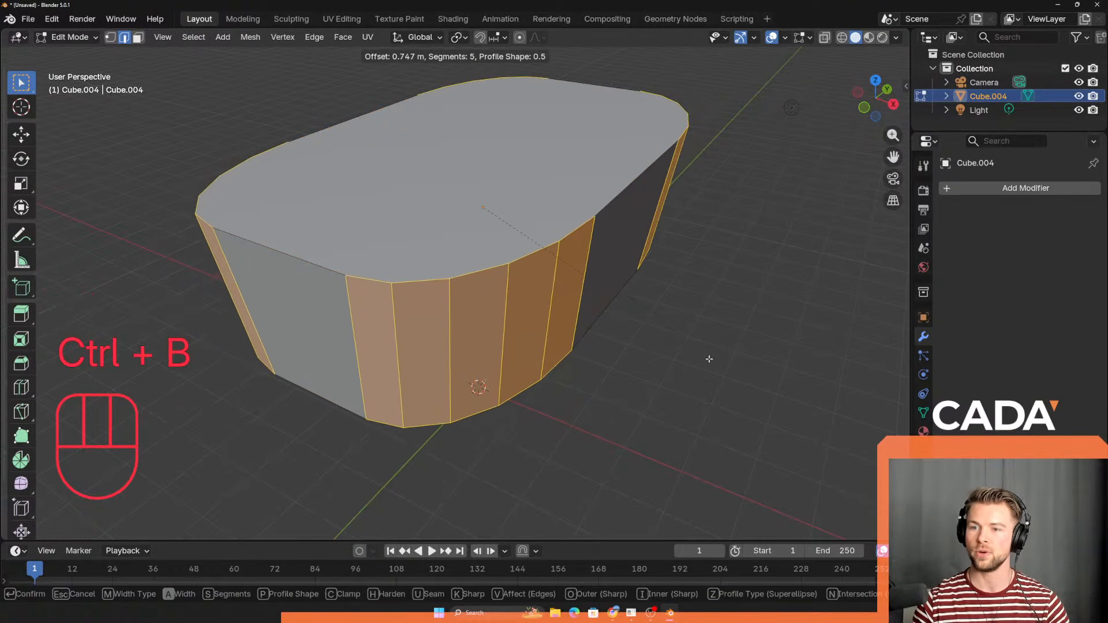
{"action": "left_click", "coordinate": [627, 202]}
{"action": "middle_click_drag", "start_coordinate": [627, 202], "coordinate": [649, 236]}
{"action": "middle_click_drag", "start_coordinate": [529, 257], "coordinate": [427, 368]}
{"action": "middle_click_drag", "start_coordinate": [449, 328], "coordinate": [420, 347]}
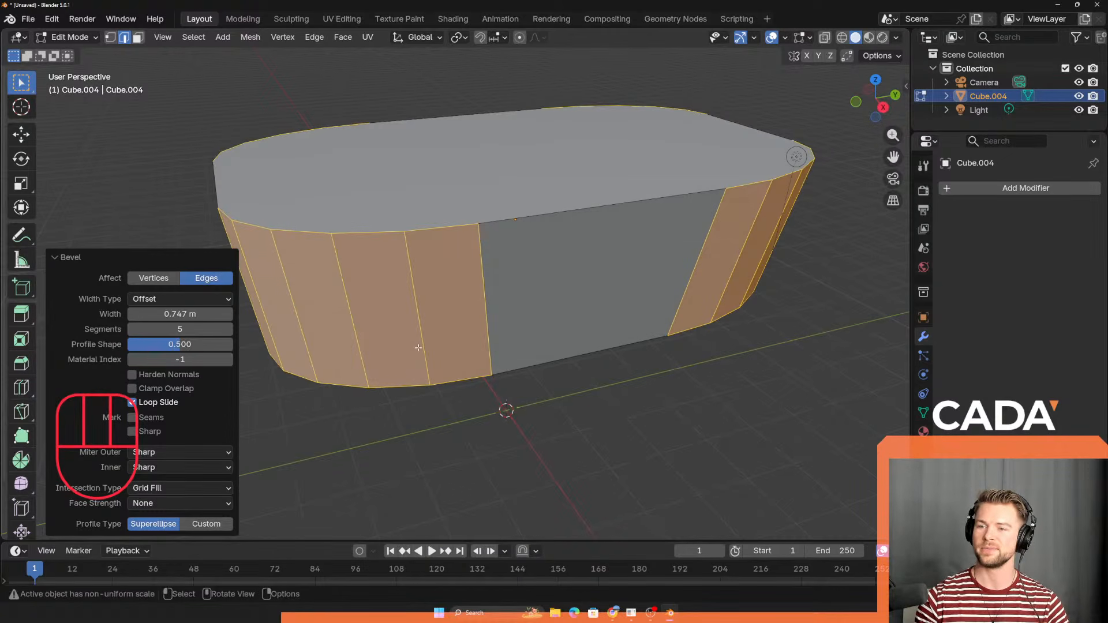
{"action": "middle_click_drag", "start_coordinate": [513, 311], "coordinate": [474, 376]}
{"action": "key", "text": "ctrl+z"}
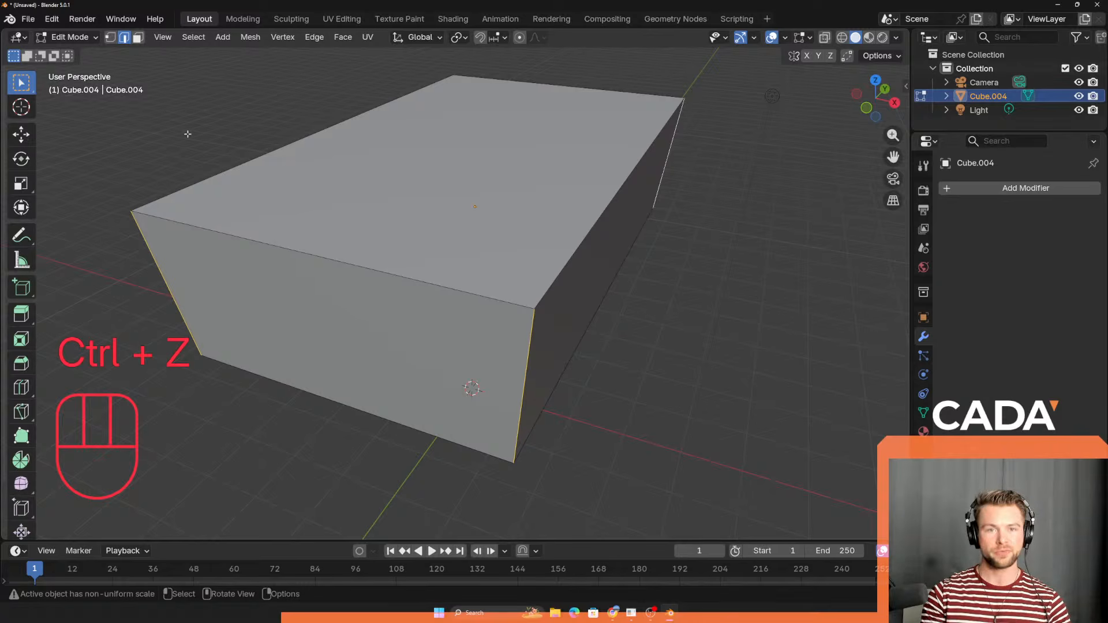
Step: Leave mesh editing and switch the table body to Object Mode
{"action": "left_click", "coordinate": [69, 38]}
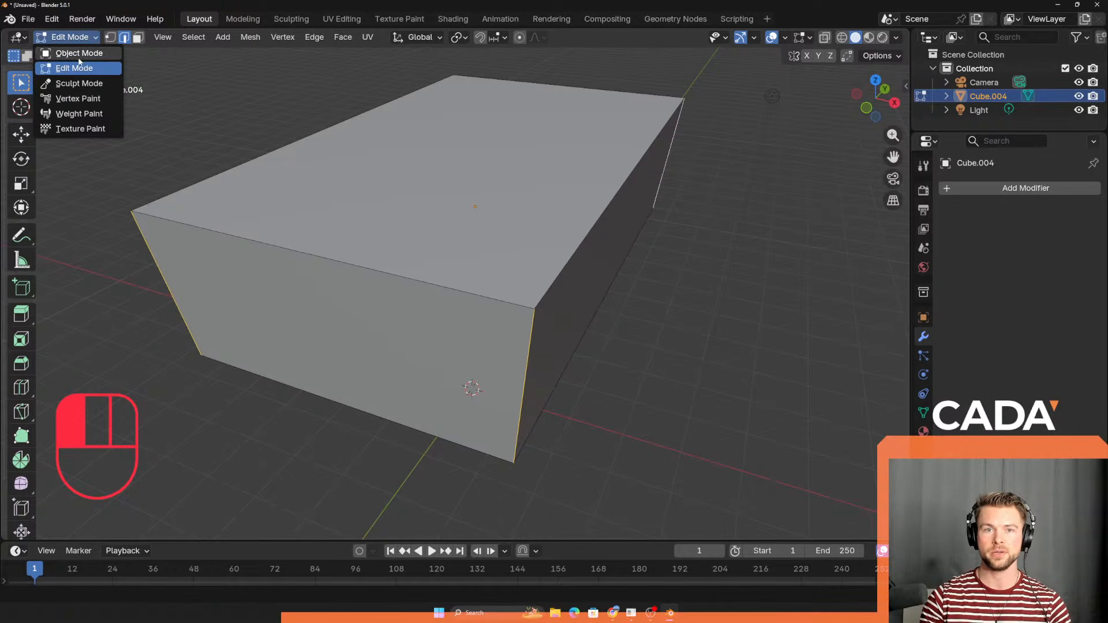
{"action": "left_click", "coordinate": [79, 54]}
{"action": "key", "text": "Tab"}
{"action": "key", "text": "Tab"}
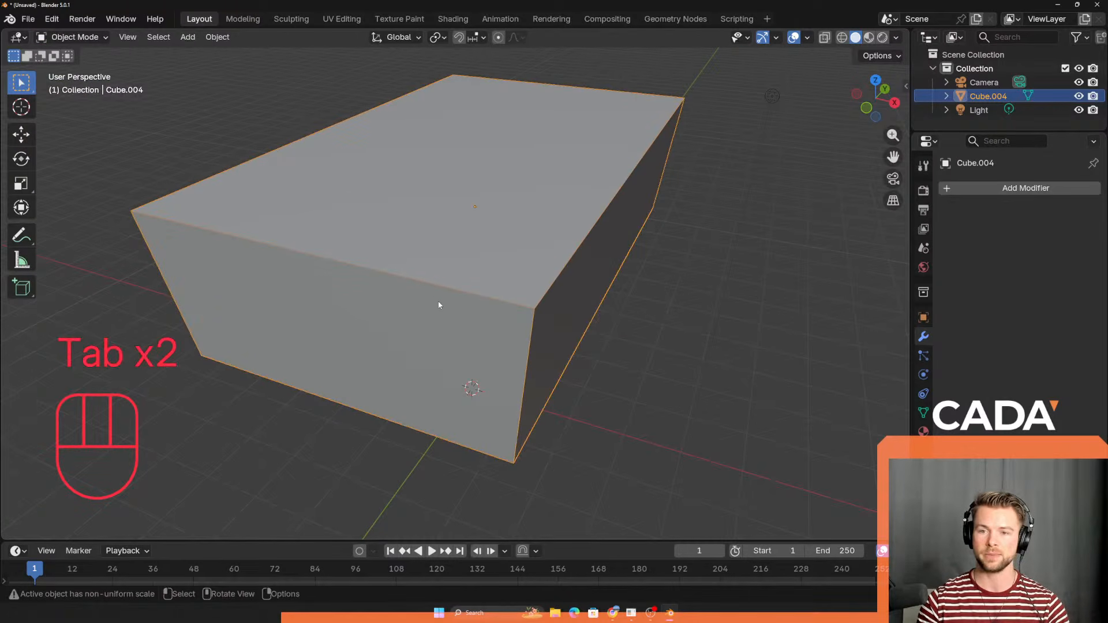
{"action": "middle_click_drag", "start_coordinate": [439, 305], "coordinate": [444, 246]}
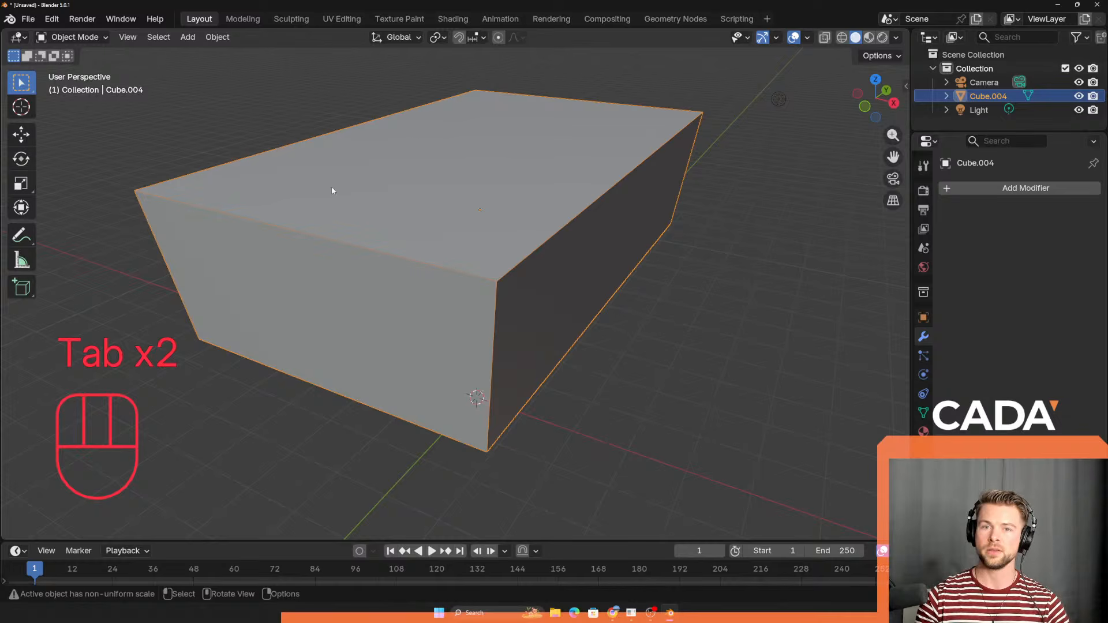
{"action": "left_click", "coordinate": [225, 38]}
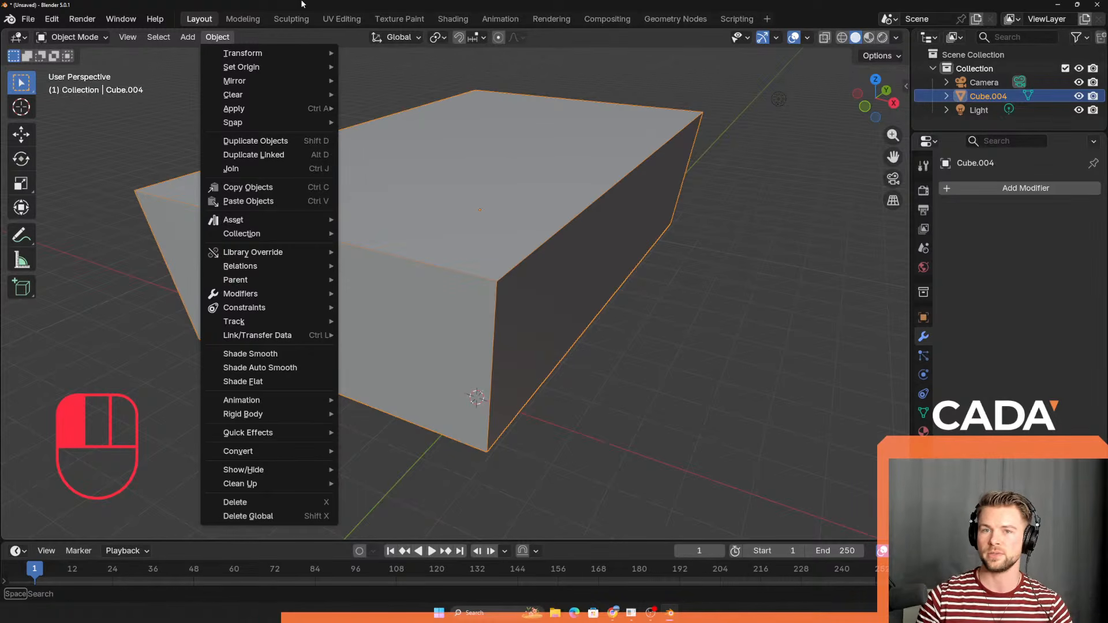
{"action": "left_click", "coordinate": [587, 299]}
Step: Display the table body's transform values and examine its scale along X, Y and Z, undoing any accidental Y scale change
{"action": "left_click", "coordinate": [923, 318]}
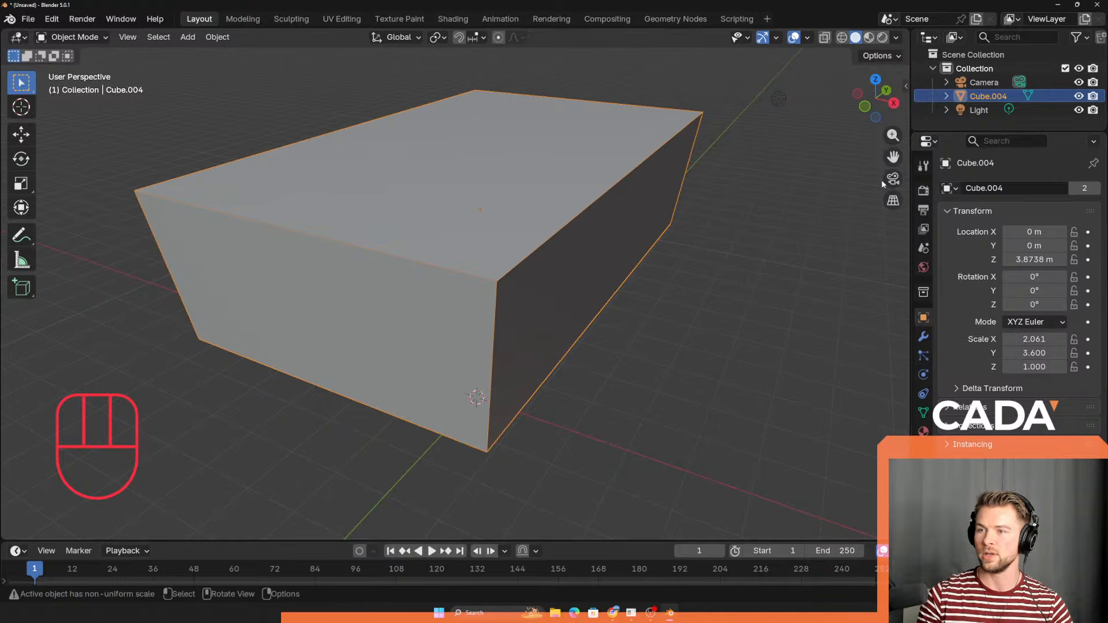
{"action": "left_click", "coordinate": [925, 318]}
{"action": "key", "text": "n"}
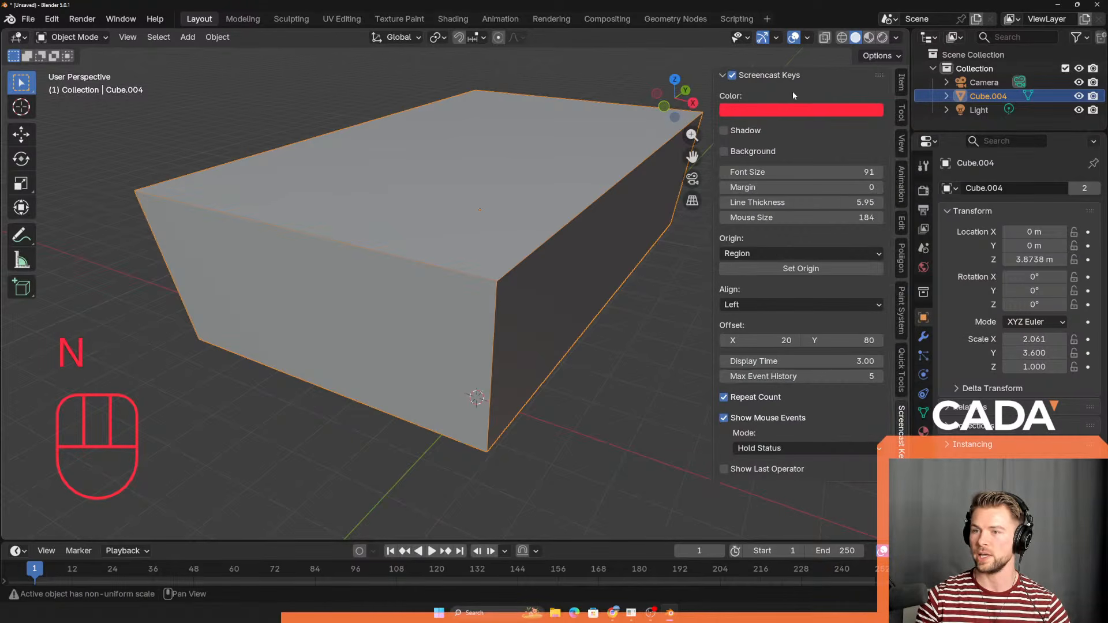
{"action": "left_click", "coordinate": [902, 82]}
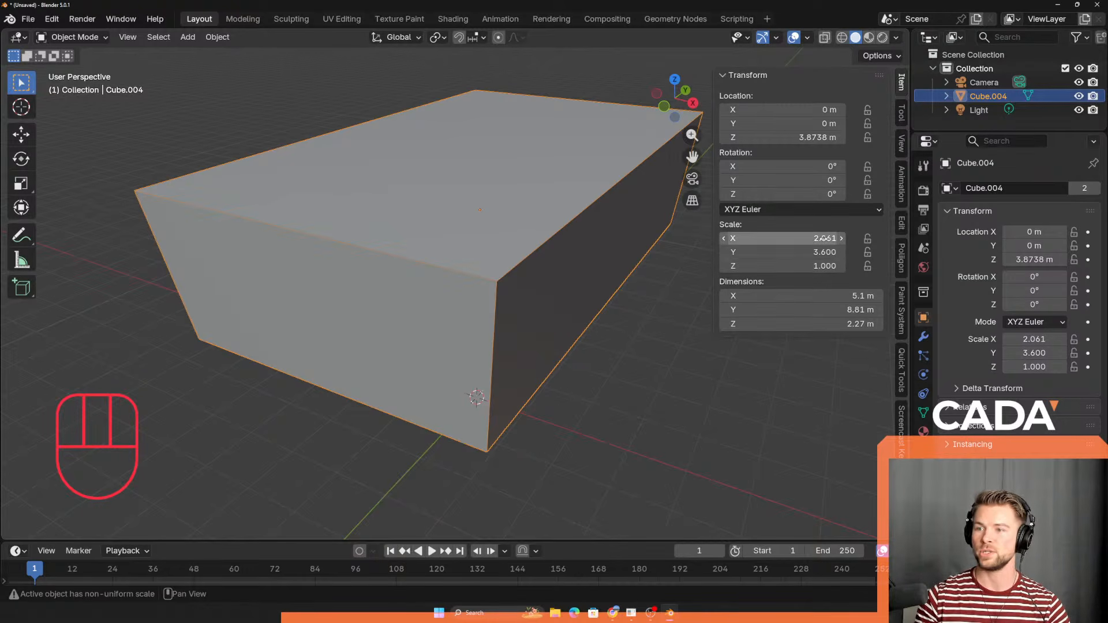
{"action": "mouse_move", "coordinate": [803, 256]}
{"action": "left_mouse_down"}
{"action": "mouse_move", "coordinate": [837, 256]}
{"action": "mouse_move", "coordinate": [799, 260]}
{"action": "left_mouse_up"}
{"action": "key", "text": "ctrl+z"}
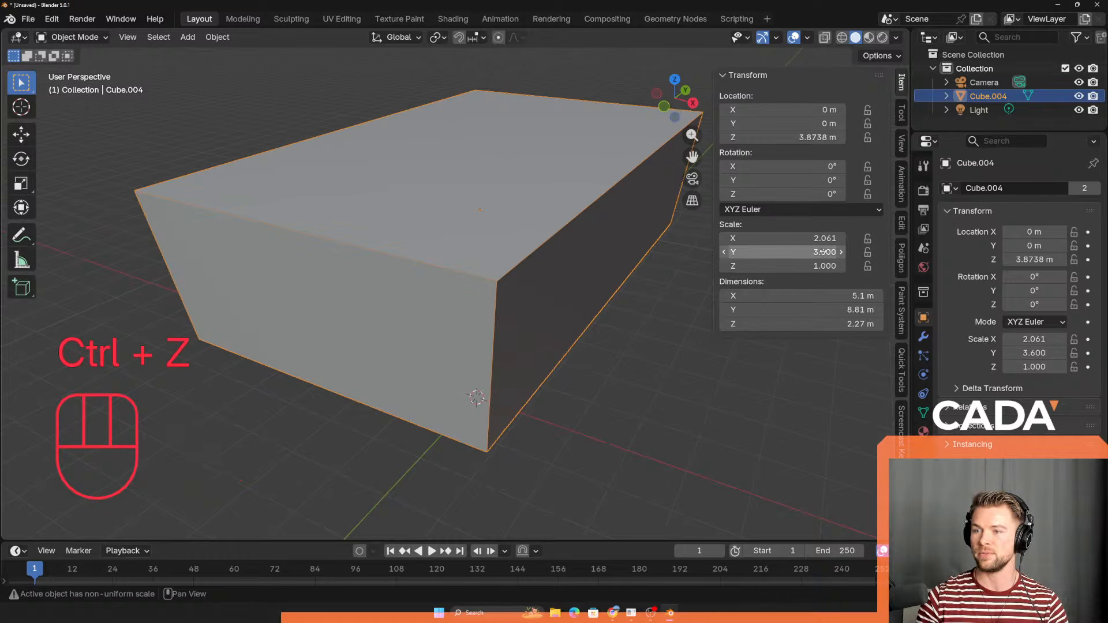
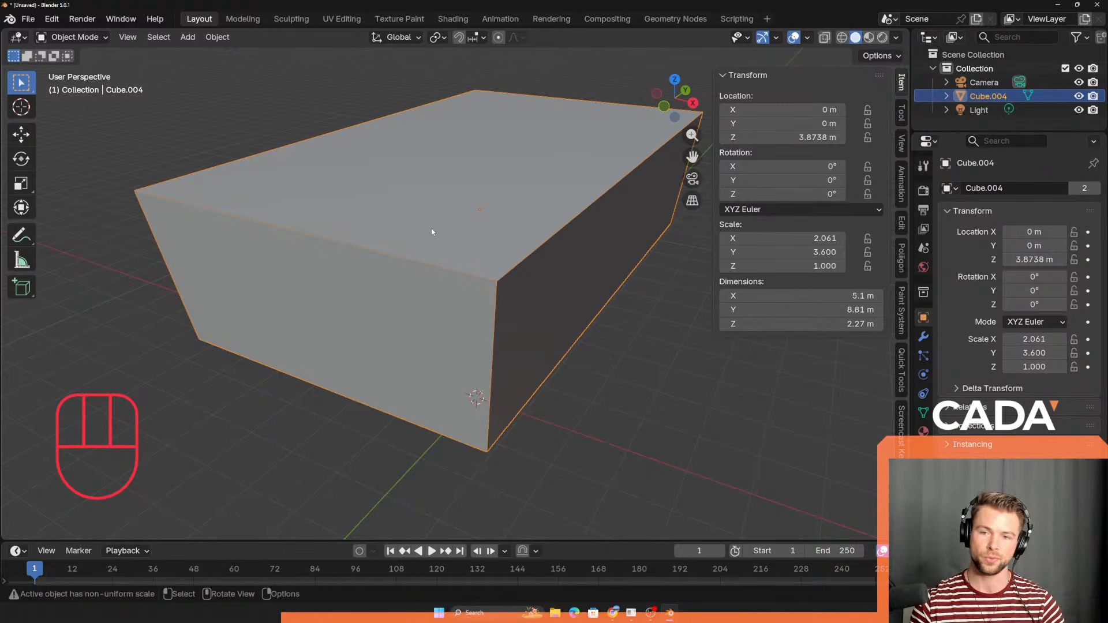
Step: Apply all transforms to the table body to compare its scale values, and undo it
{"action": "key", "text": "ctrl"}
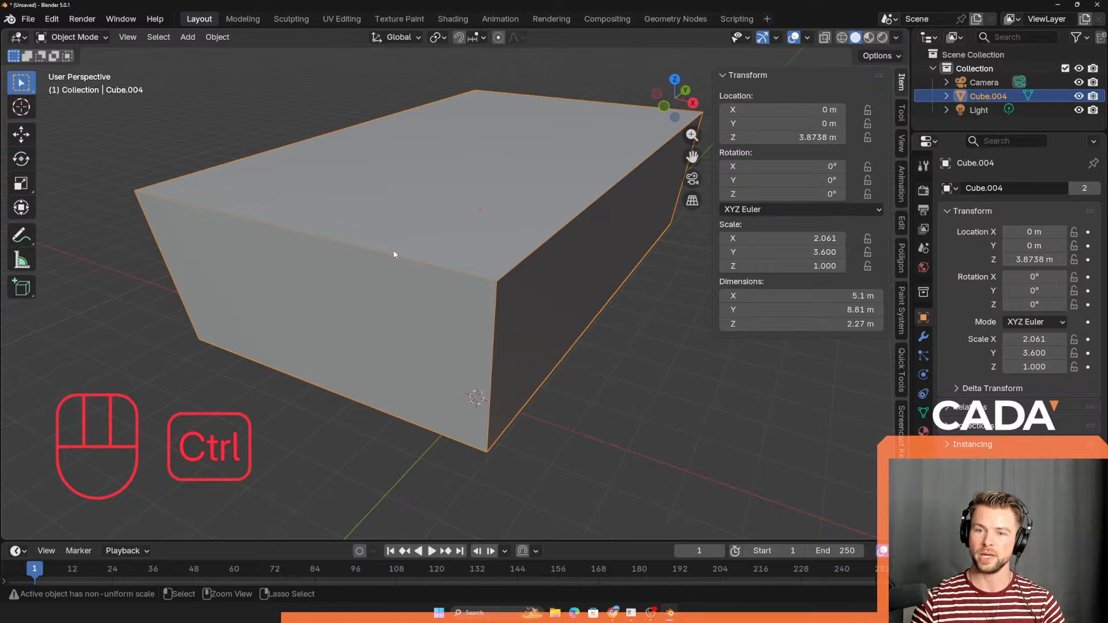
{"action": "key", "text": "ctrl+a"}
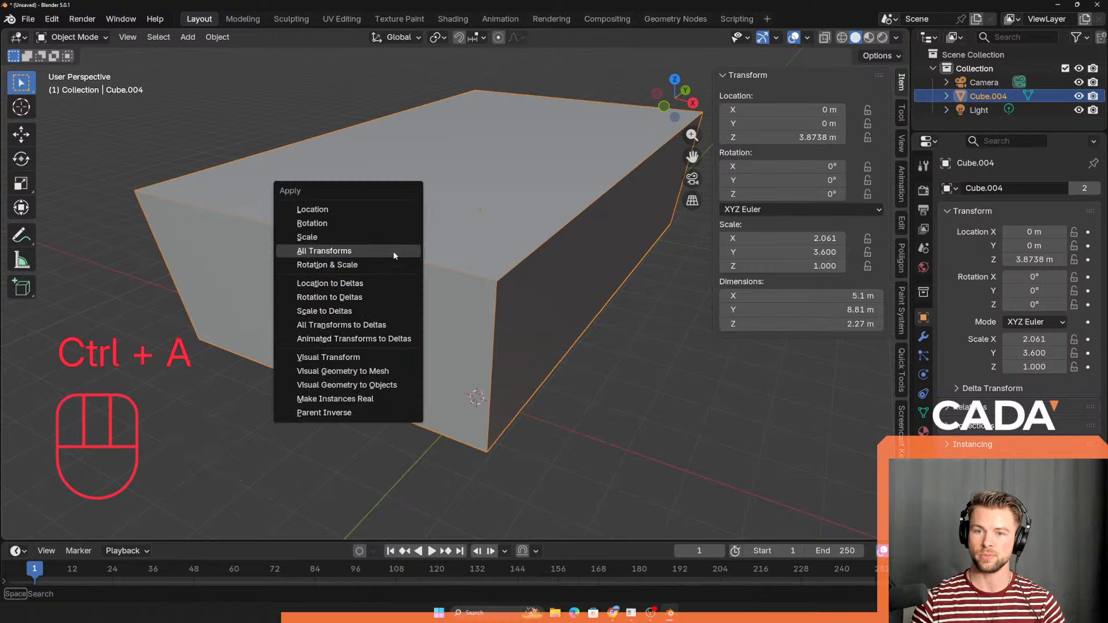
{"action": "left_click", "coordinate": [338, 252]}
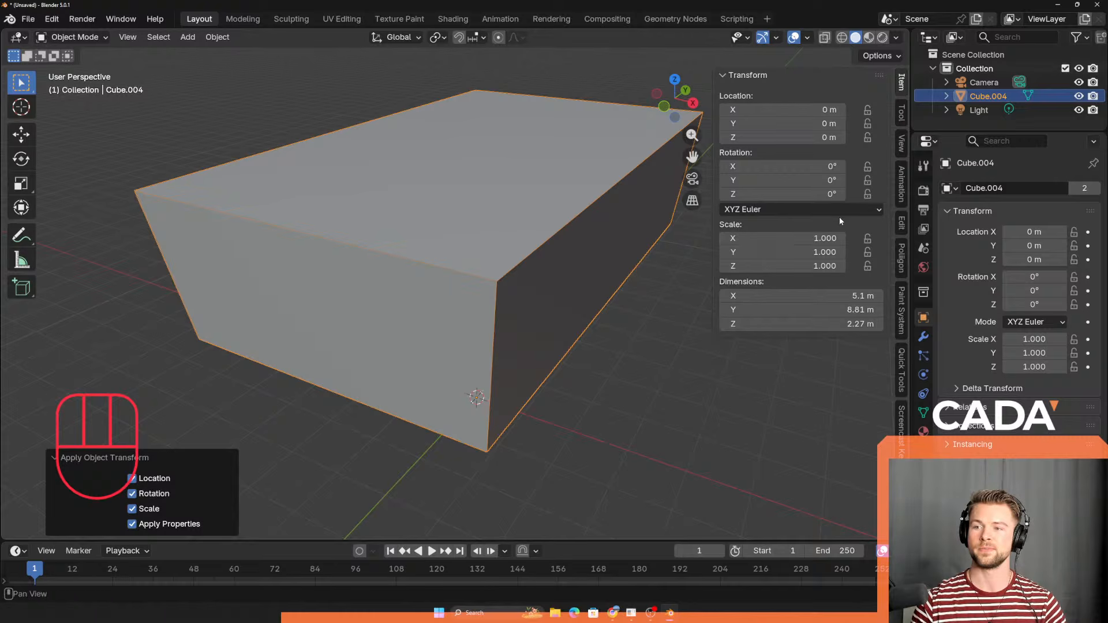
{"action": "key", "text": "ctrl+z"}
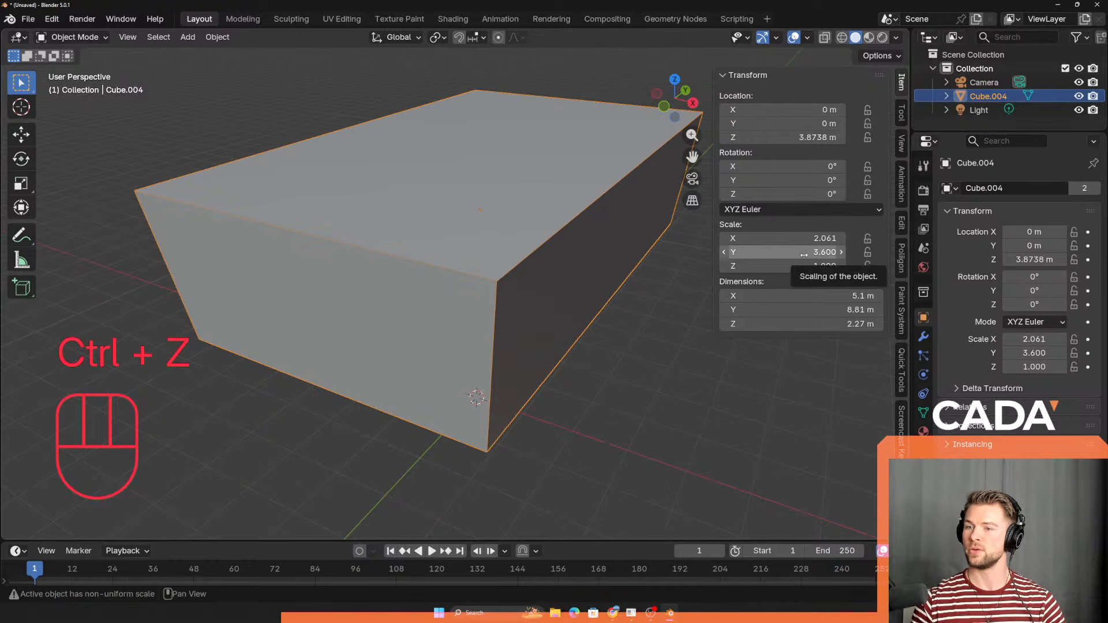
Step: Apply all transforms to the table body again, examine its origin from a low view, and undo the application
{"action": "key", "text": "ctrl+a"}
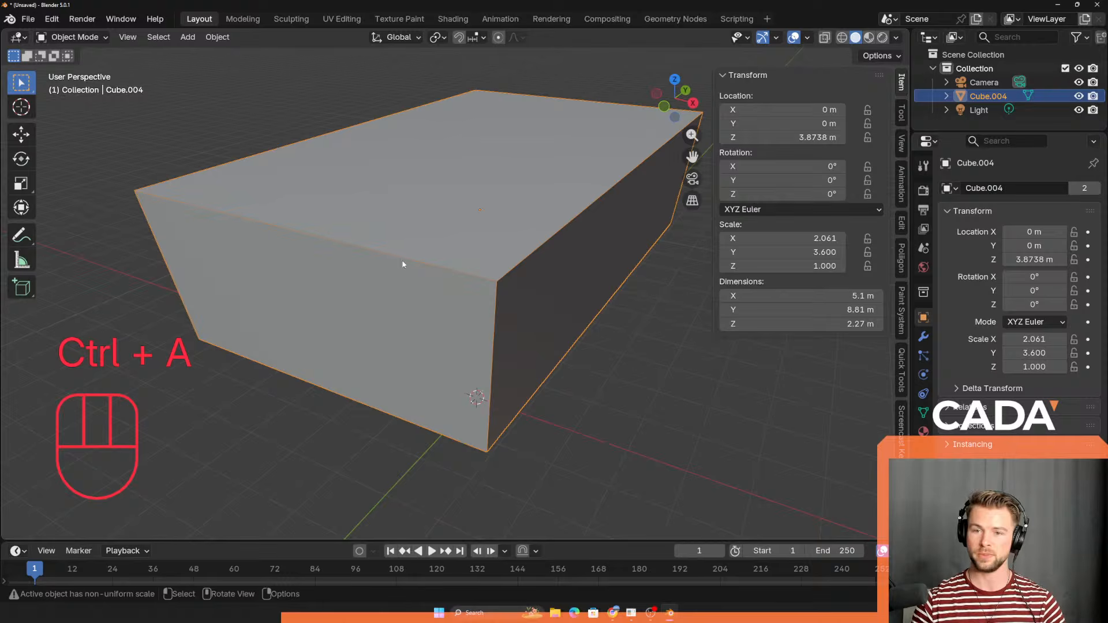
{"action": "key", "text": "ctrl+a"}
{"action": "left_click", "coordinate": [374, 262]}
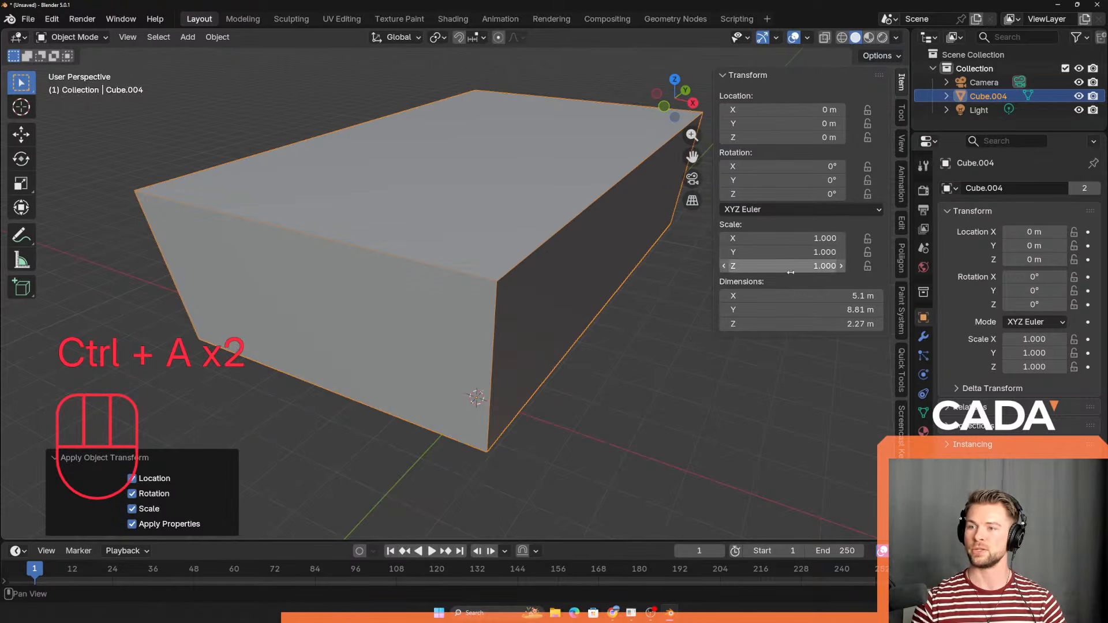
{"action": "middle_click_drag", "start_coordinate": [435, 407], "coordinate": [450, 360]}
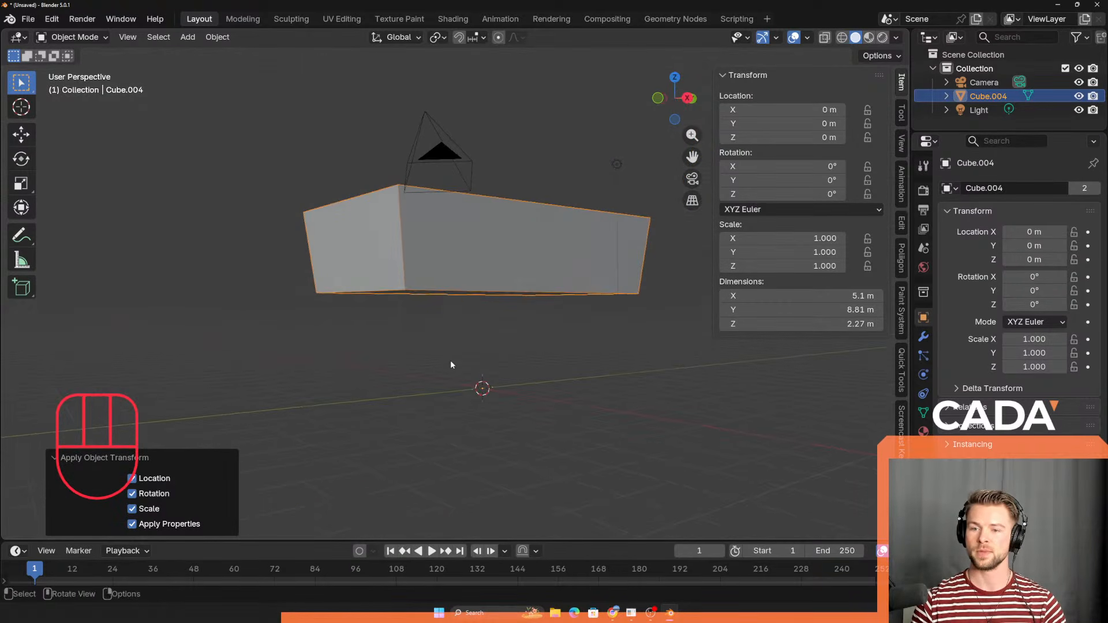
{"action": "scroll", "coordinate": [453, 364], "scroll_direction": "up", "scroll_amount": 2}
{"action": "middle_click_drag", "start_coordinate": [490, 397], "coordinate": [441, 285], "text": "shift"}
{"action": "middle_click_drag", "start_coordinate": [442, 285], "coordinate": [431, 231]}
{"action": "scroll", "coordinate": [446, 321], "scroll_direction": "up", "scroll_amount": 2}
{"action": "key", "text": "ctrl+z"}
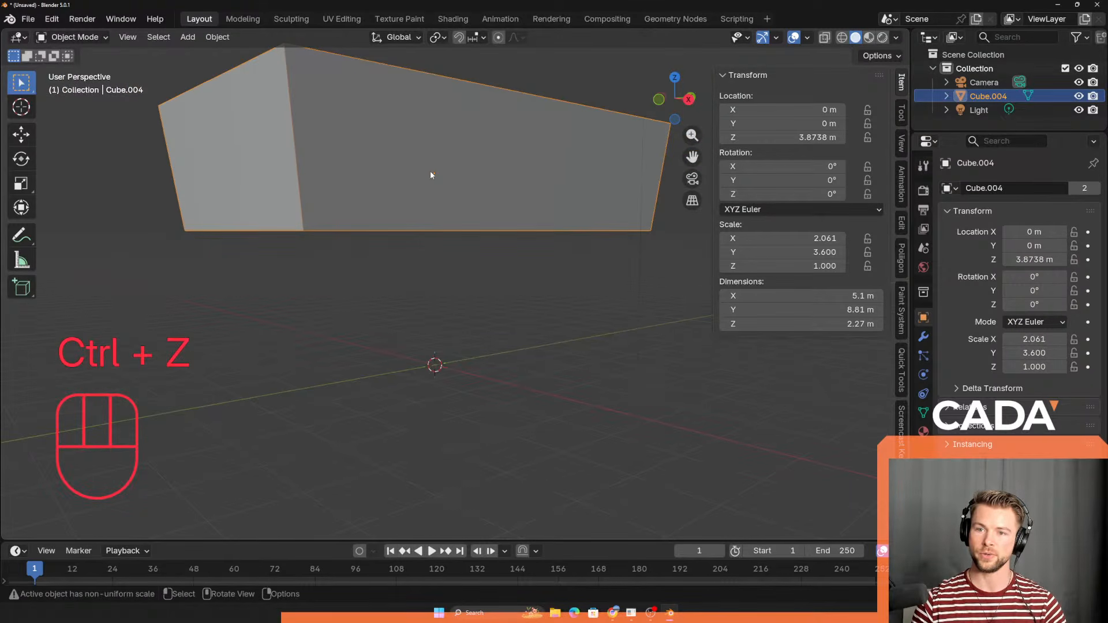
Step: Apply the table body's location, rotation and scale together with All Transforms
{"action": "key", "text": "ctrl+a"}
{"action": "left_click", "coordinate": [425, 206]}
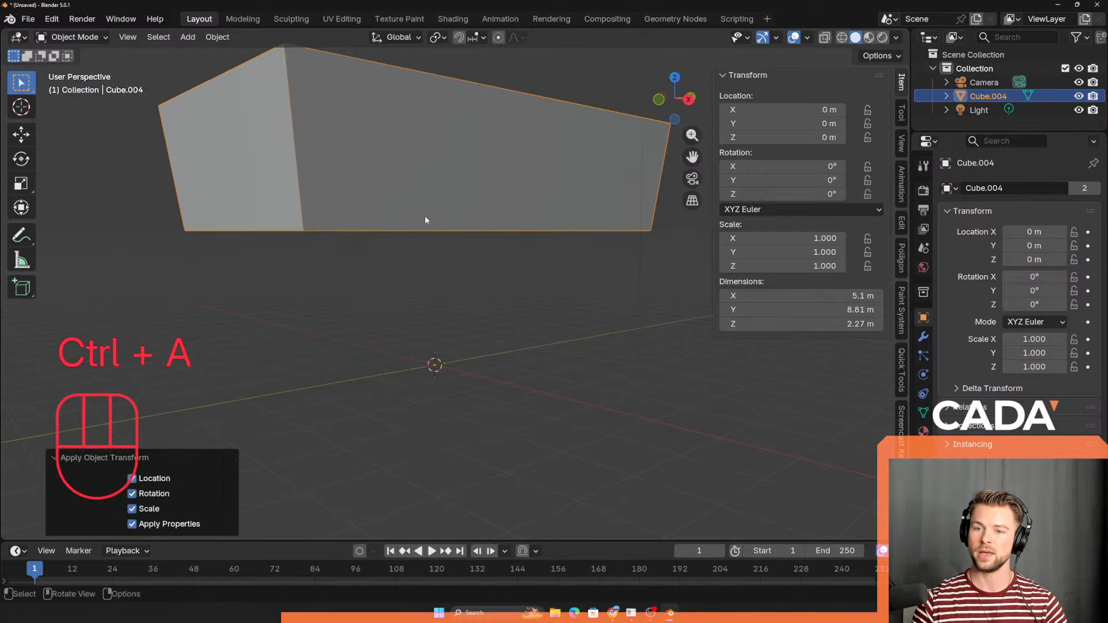
{"action": "scroll", "coordinate": [422, 399], "scroll_direction": "up", "scroll_amount": 2}
{"action": "scroll", "coordinate": [420, 397], "scroll_direction": "down", "scroll_amount": 2}
{"action": "middle_click_drag", "start_coordinate": [401, 279], "coordinate": [457, 315]}
{"action": "scroll", "coordinate": [427, 285], "scroll_direction": "up", "scroll_amount": 2}
{"action": "scroll", "coordinate": [459, 261], "scroll_direction": "down", "scroll_amount": 2}
Step: In Edit Mode, bevel the table body's four vertical corner edges with 5 segments and an offset of about 0.39 m
{"action": "key", "text": "Tab"}
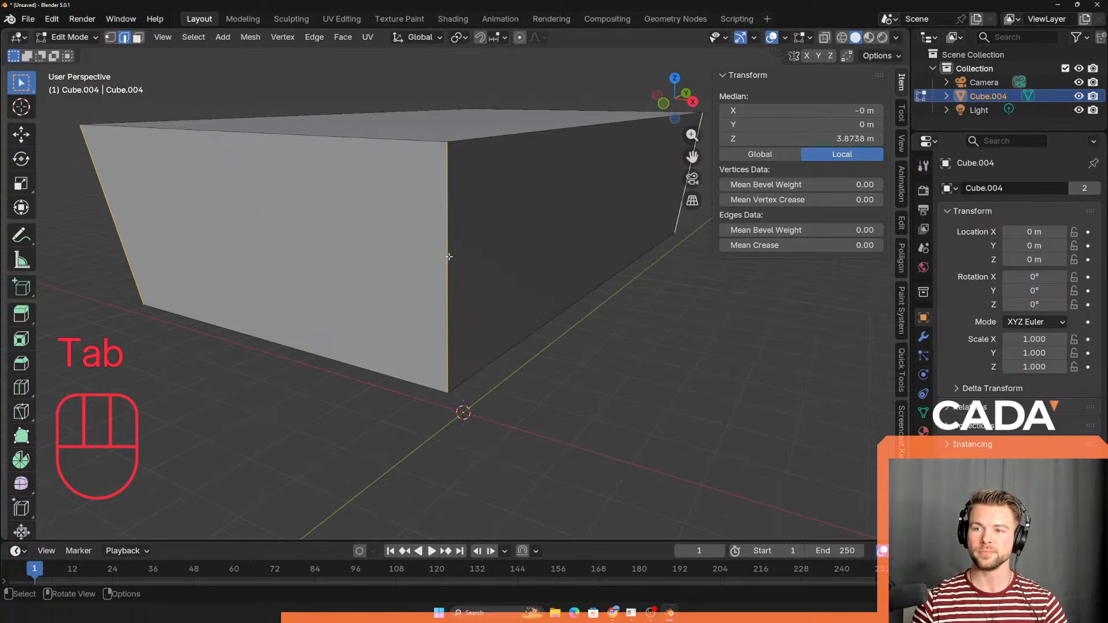
{"action": "middle_click_drag", "start_coordinate": [472, 255], "coordinate": [436, 203]}
{"action": "key", "text": "Tab"}
{"action": "key", "text": "Tab"}
{"action": "key", "text": "Tab"}
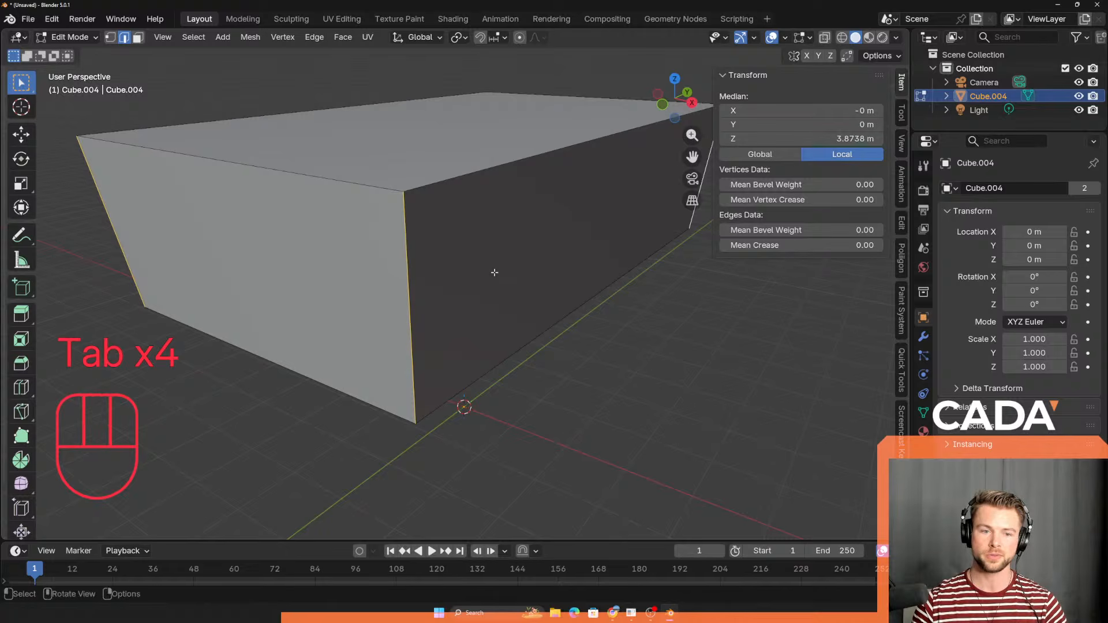
{"action": "key", "text": "ctrl+b"}
{"action": "scroll", "coordinate": [508, 300], "scroll_direction": "up", "scroll_amount": 4}
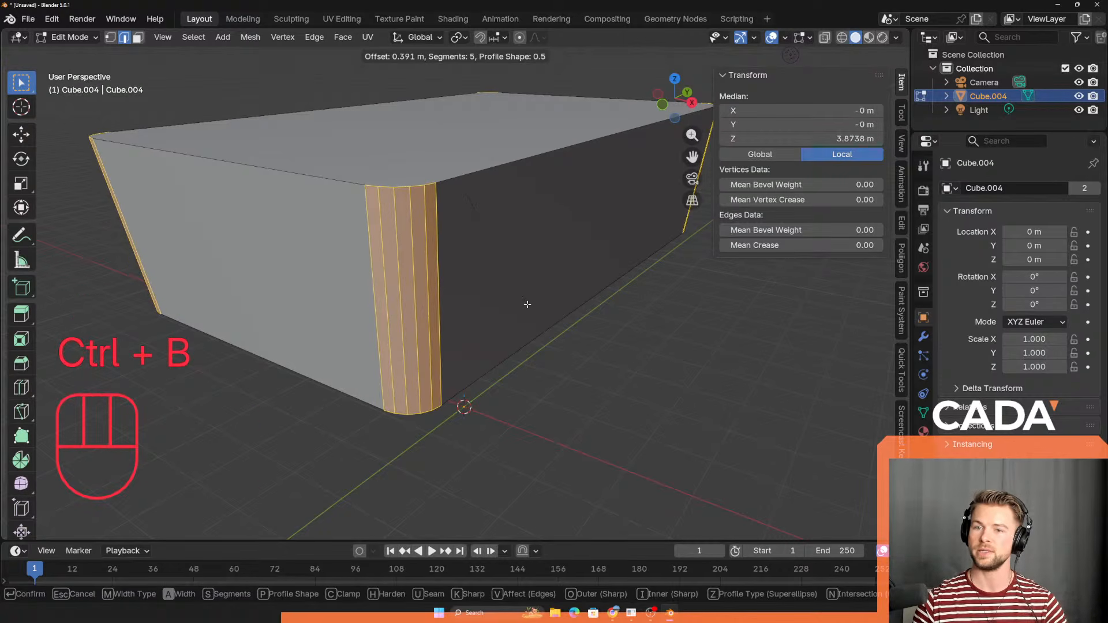
{"action": "left_click", "coordinate": [529, 305]}
{"action": "scroll", "coordinate": [523, 335], "scroll_direction": "down", "scroll_amount": 4}
{"action": "left_click", "coordinate": [504, 385]}
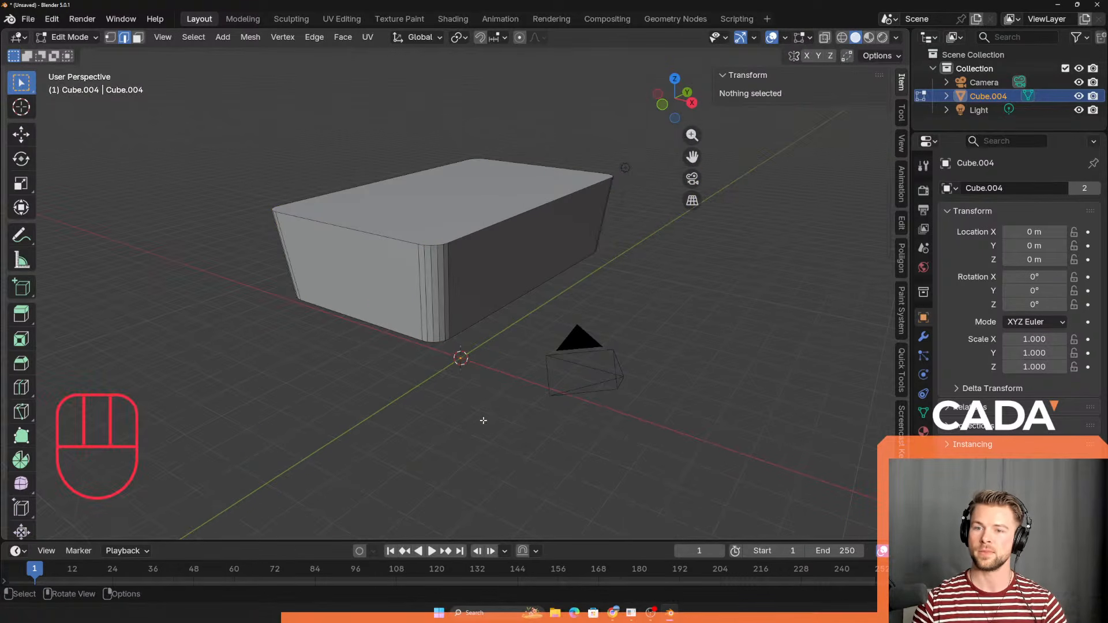
Step: Examine the beveled corners of the table body in both Object Mode and Edit Mode
{"action": "middle_click_drag", "start_coordinate": [482, 421], "coordinate": [499, 402]}
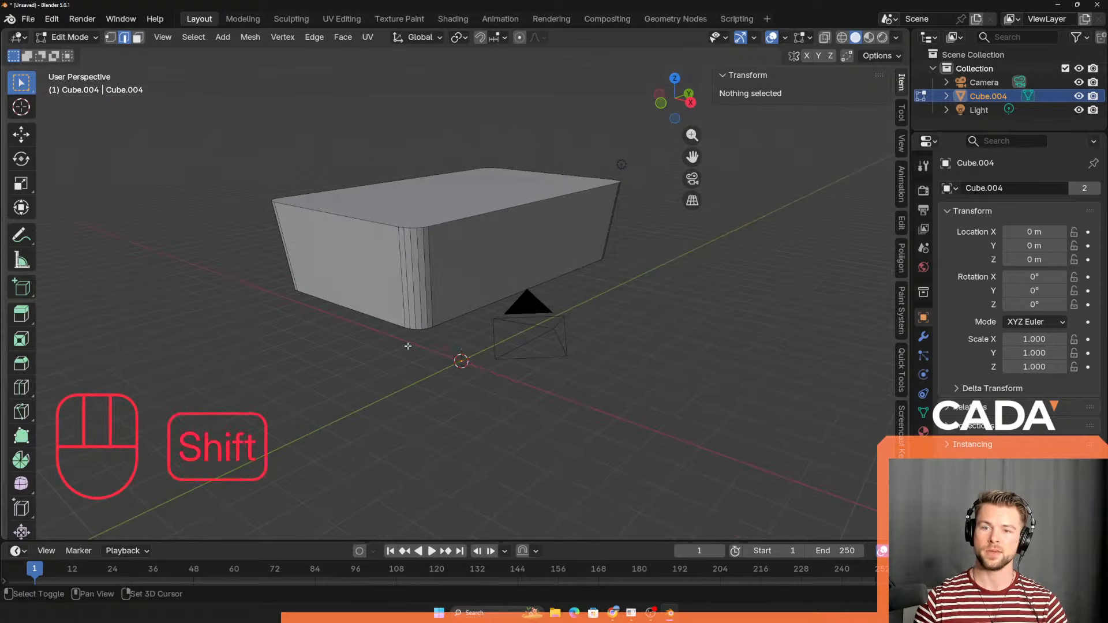
{"action": "middle_click_drag", "start_coordinate": [408, 346], "coordinate": [452, 343], "text": "shift"}
{"action": "scroll", "coordinate": [462, 336], "scroll_direction": "up", "scroll_amount": 1}
{"action": "key", "text": "Tab"}
{"action": "middle_click_drag", "start_coordinate": [508, 300], "coordinate": [455, 307]}
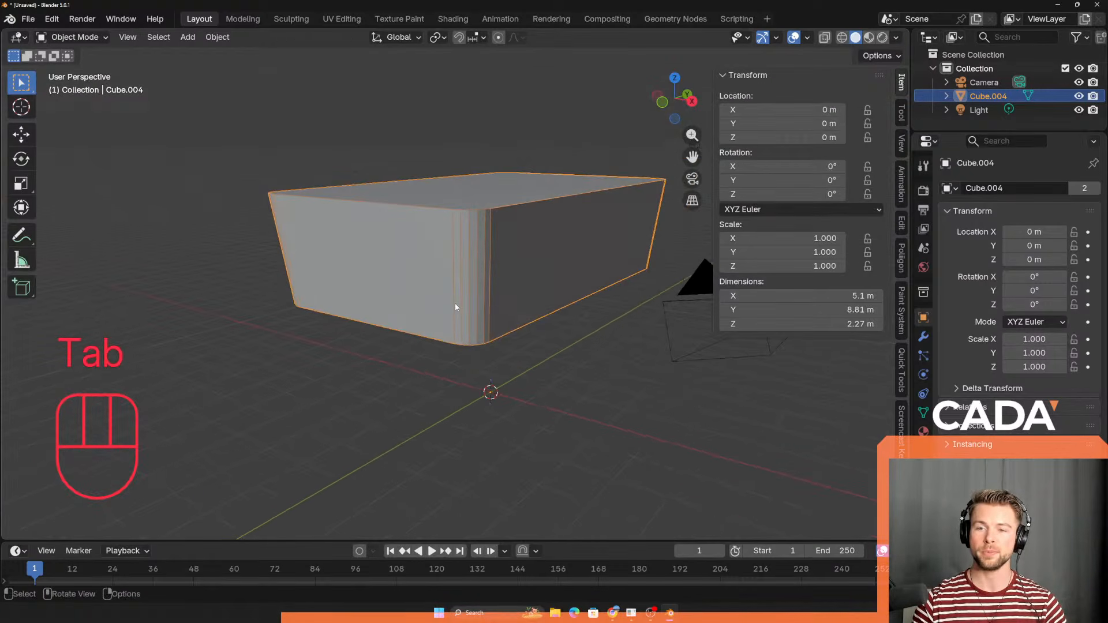
{"action": "key", "text": "ctrl+a"}
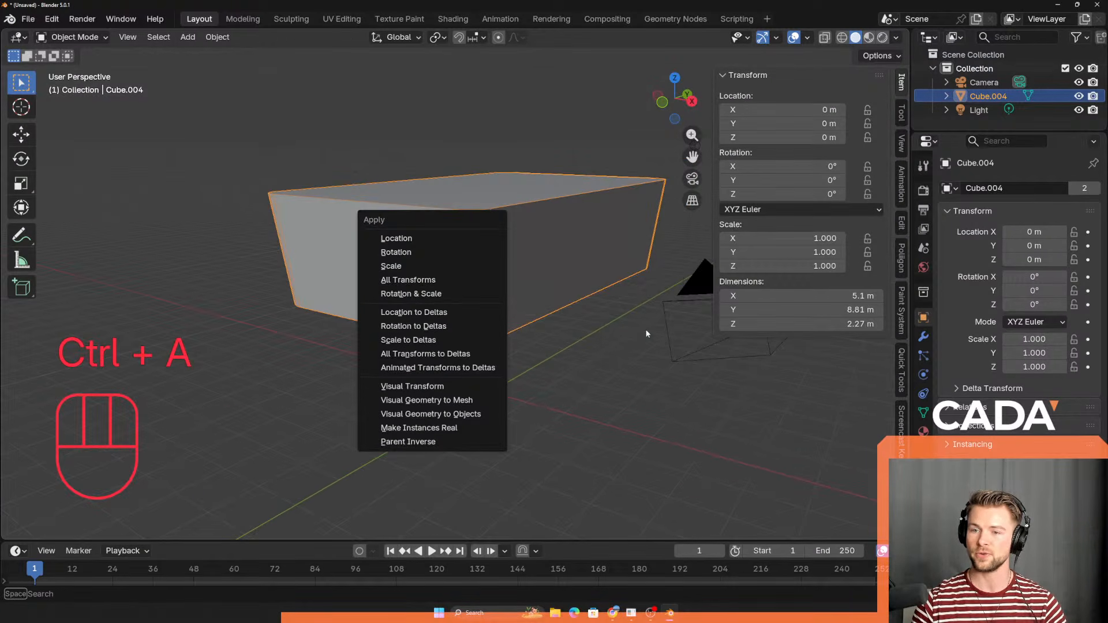
{"action": "key", "text": "Tab"}
{"action": "middle_click_drag", "start_coordinate": [329, 171], "coordinate": [429, 256]}
{"action": "scroll", "coordinate": [413, 254], "scroll_direction": "up", "scroll_amount": 3}
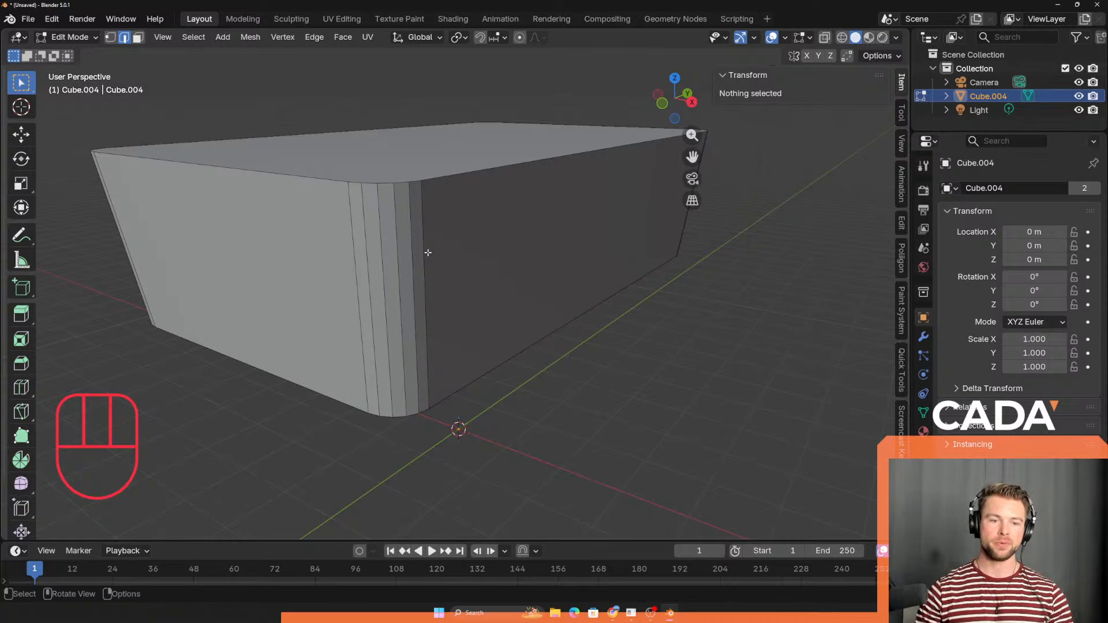
{"action": "left_click", "coordinate": [468, 297]}
{"action": "key", "text": "Tab"}
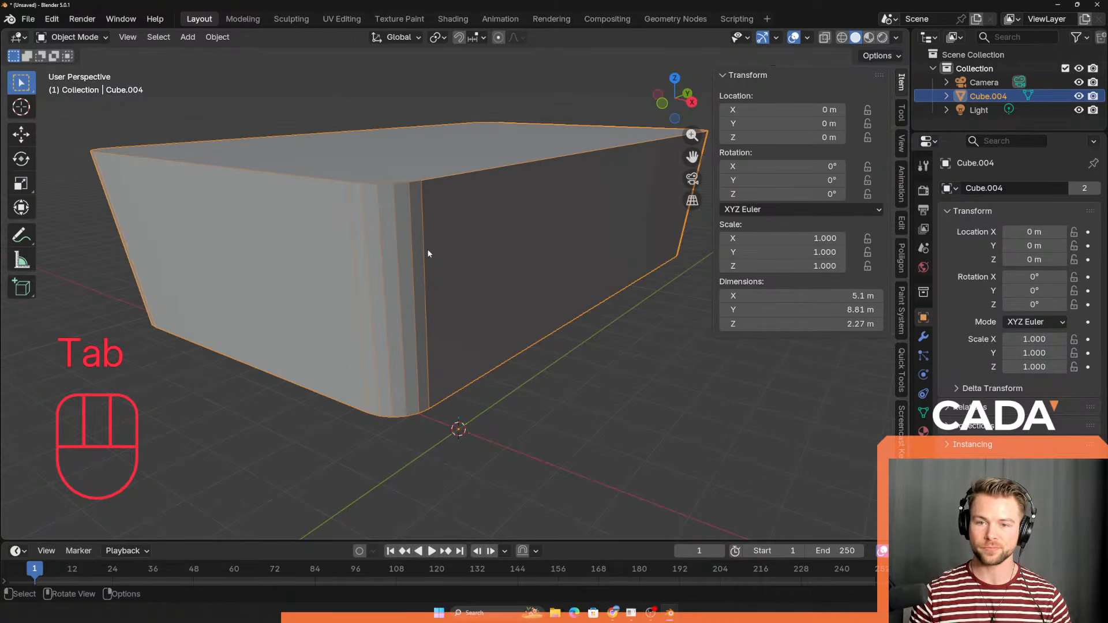
Step: Undo the 5-segment corner bevel on the table body
{"action": "key", "text": "ctrl+z"}
{"action": "key", "text": "ctrl+z"}
{"action": "key", "text": "ctrl+z"}
{"action": "key", "text": "ctrl+z"}
{"action": "key", "text": "ctrl+z"}
{"action": "key", "text": "ctrl+z"}
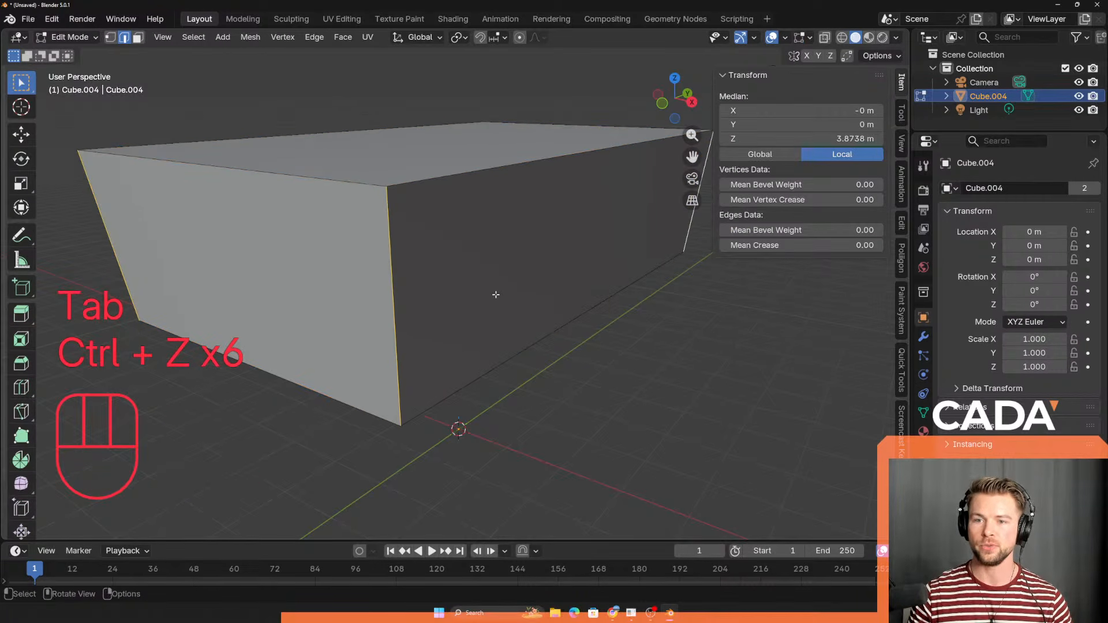
{"action": "middle_click_drag", "start_coordinate": [496, 295], "coordinate": [387, 228]}
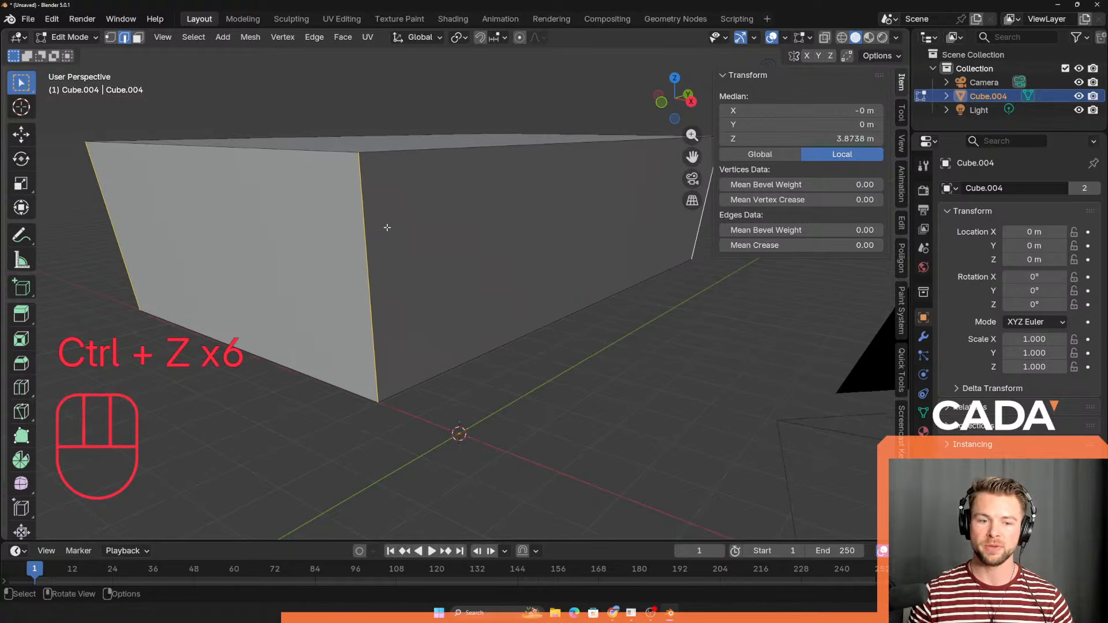
{"action": "key", "text": "ctrl+b"}
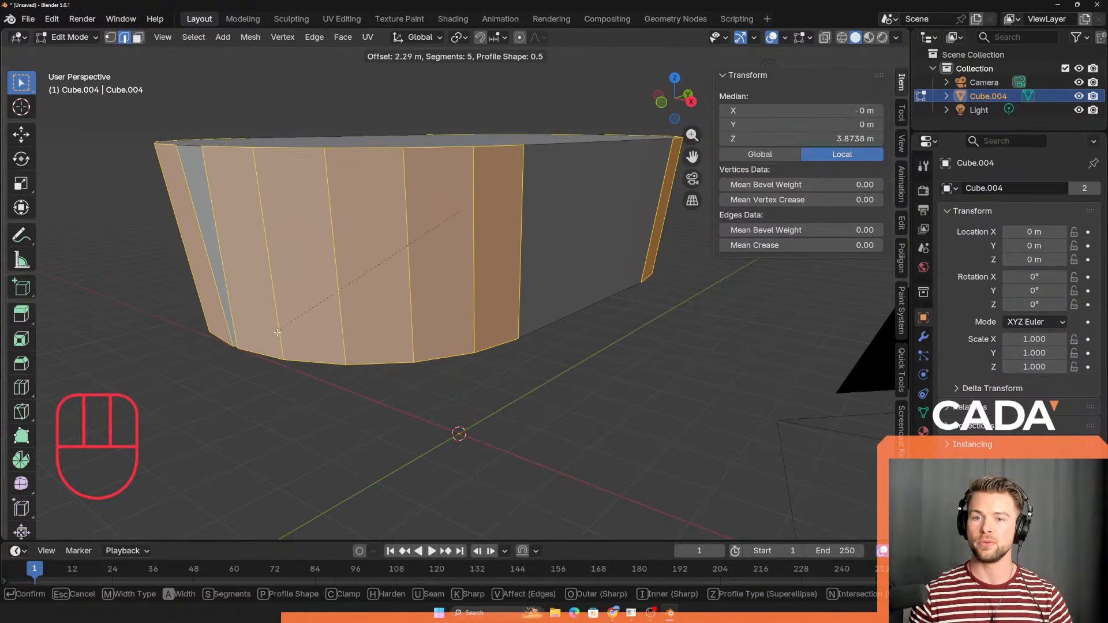
{"action": "right_click", "coordinate": [277, 332]}
{"action": "middle_click_drag", "start_coordinate": [406, 308], "coordinate": [404, 334]}
{"action": "middle_click_drag", "start_coordinate": [317, 300], "coordinate": [323, 277]}
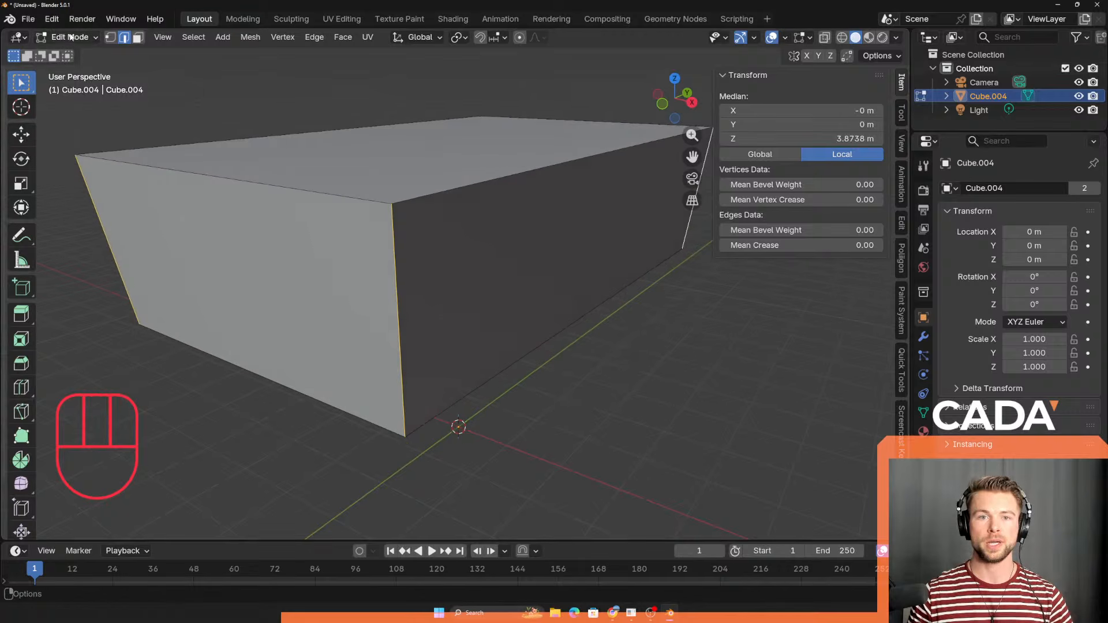
Step: Switch the table body to Object Mode and apply all of its transforms
{"action": "left_click", "coordinate": [70, 37]}
{"action": "left_click", "coordinate": [75, 40]}
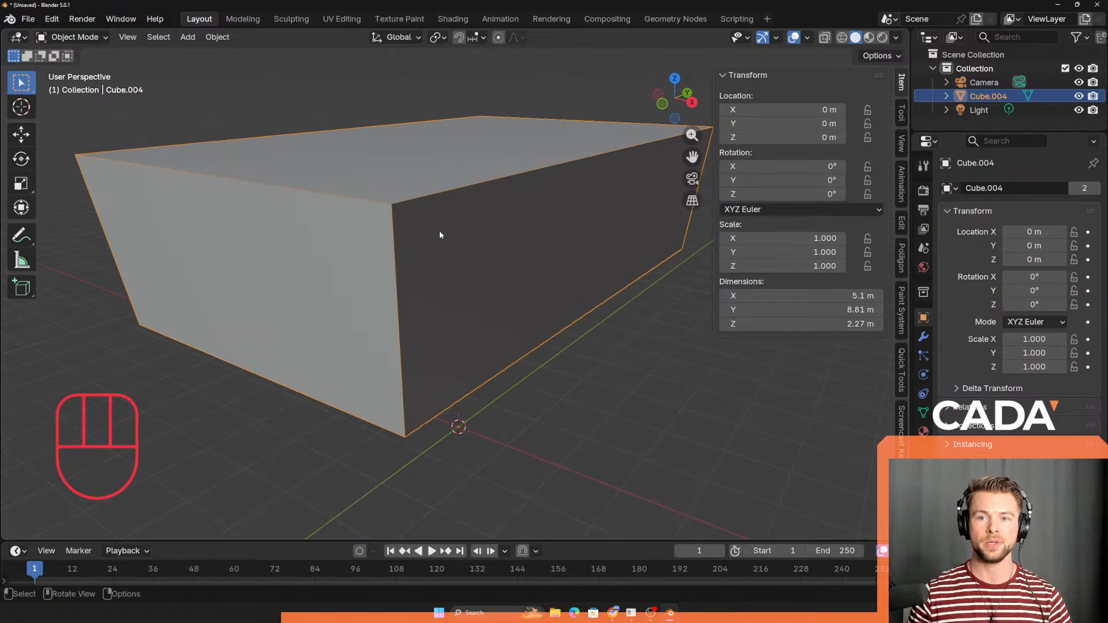
{"action": "scroll", "coordinate": [439, 235], "scroll_direction": "down", "scroll_amount": 3}
{"action": "left_click", "coordinate": [372, 123]}
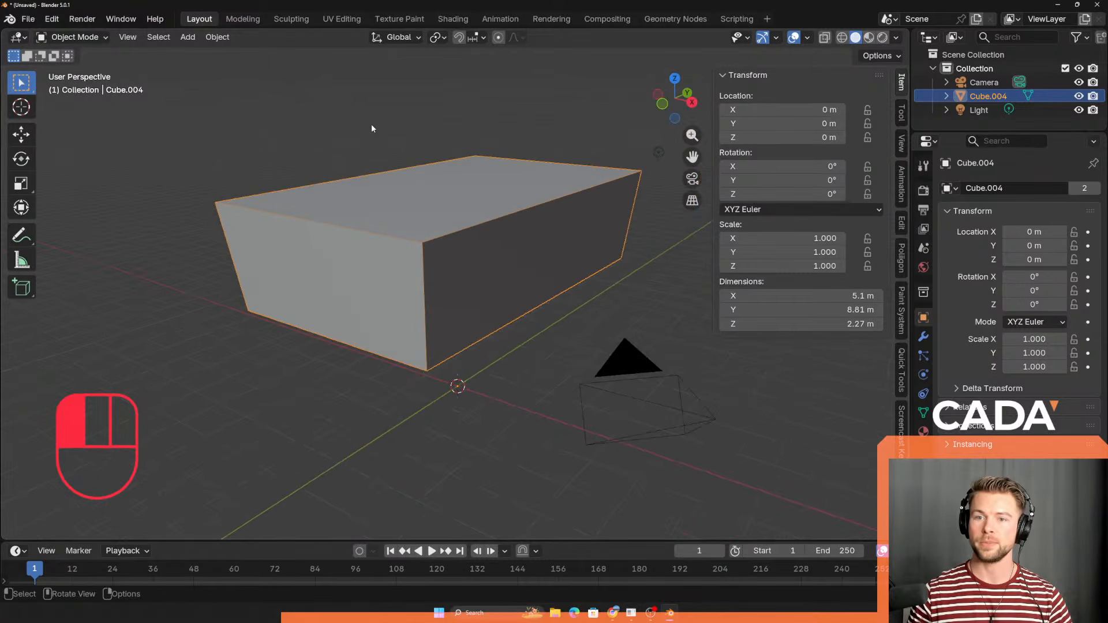
{"action": "left_click", "coordinate": [391, 207]}
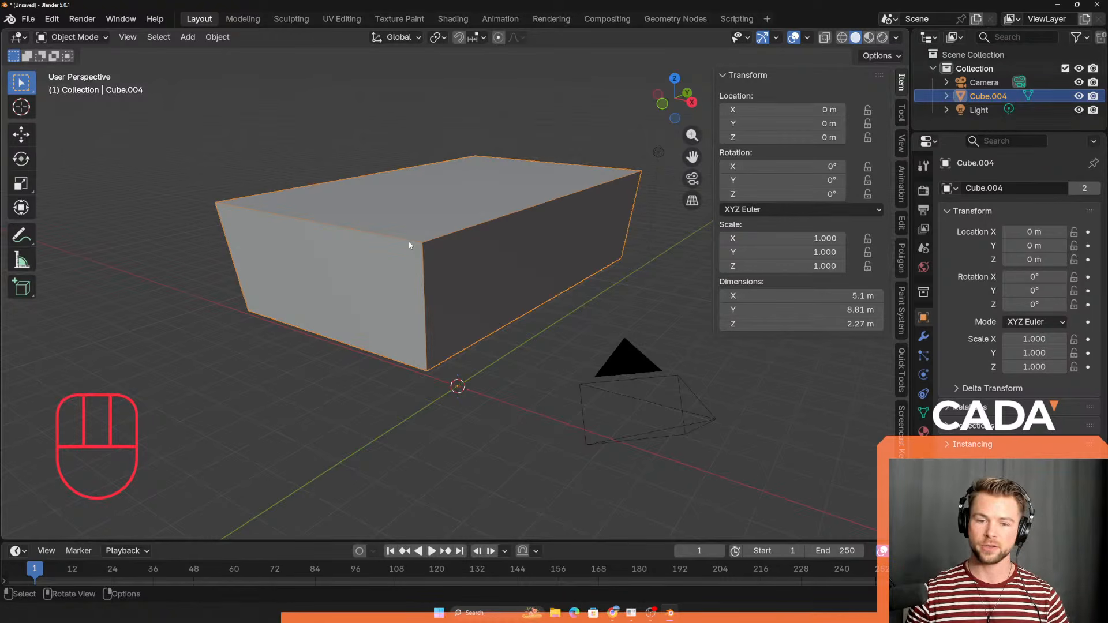
{"action": "key", "text": "ctrl"}
{"action": "key", "text": "ctrl+a"}
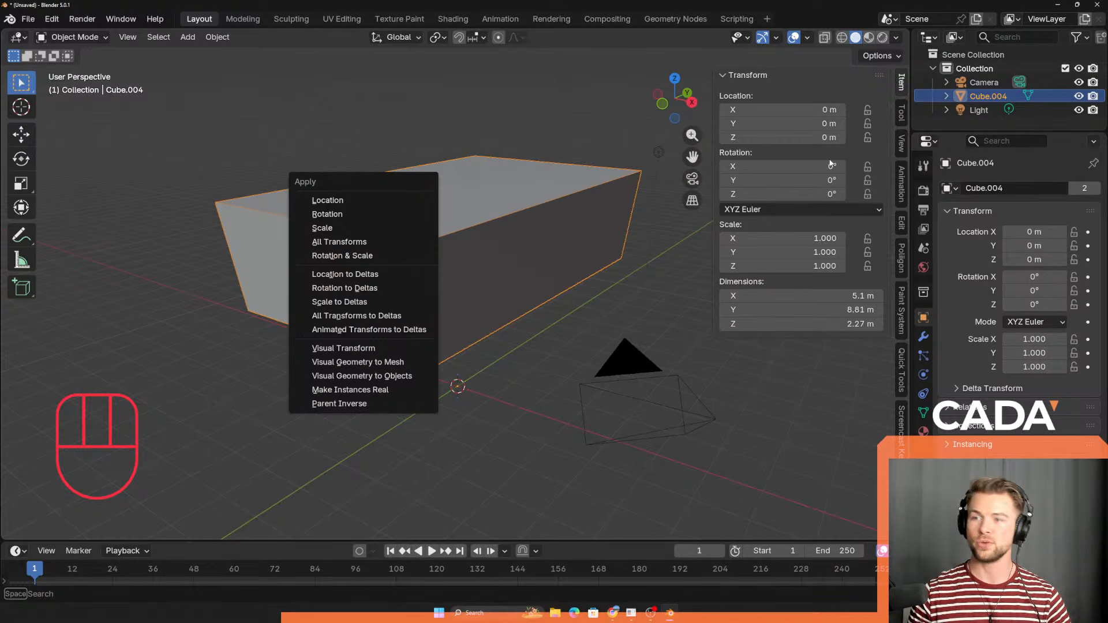
{"action": "left_click", "coordinate": [360, 243]}
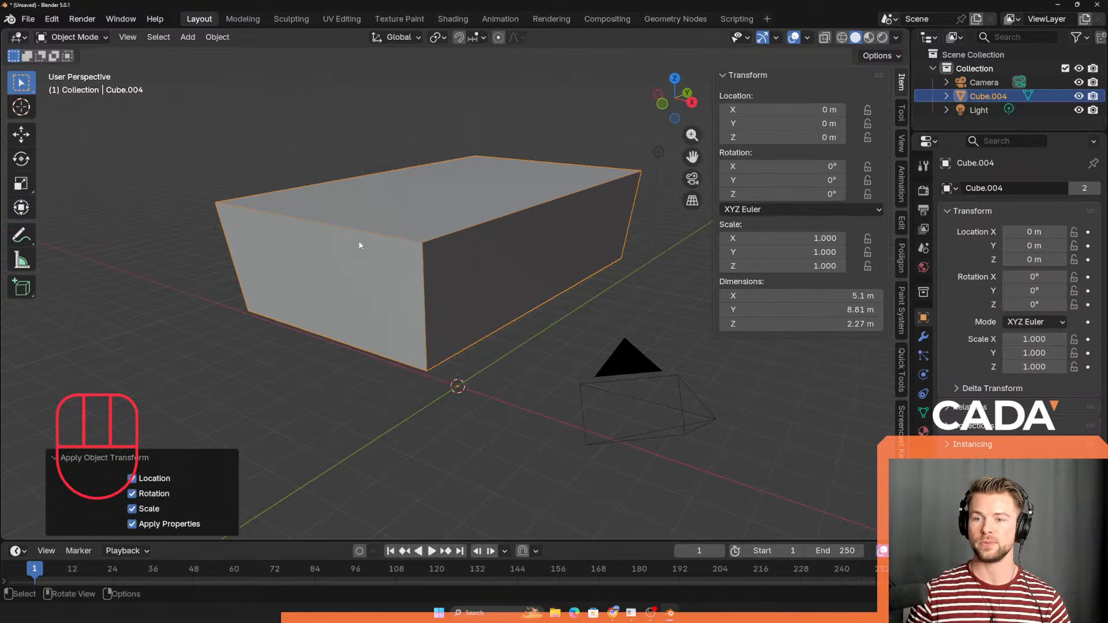
{"action": "scroll", "coordinate": [391, 272], "scroll_direction": "up", "scroll_amount": 2}
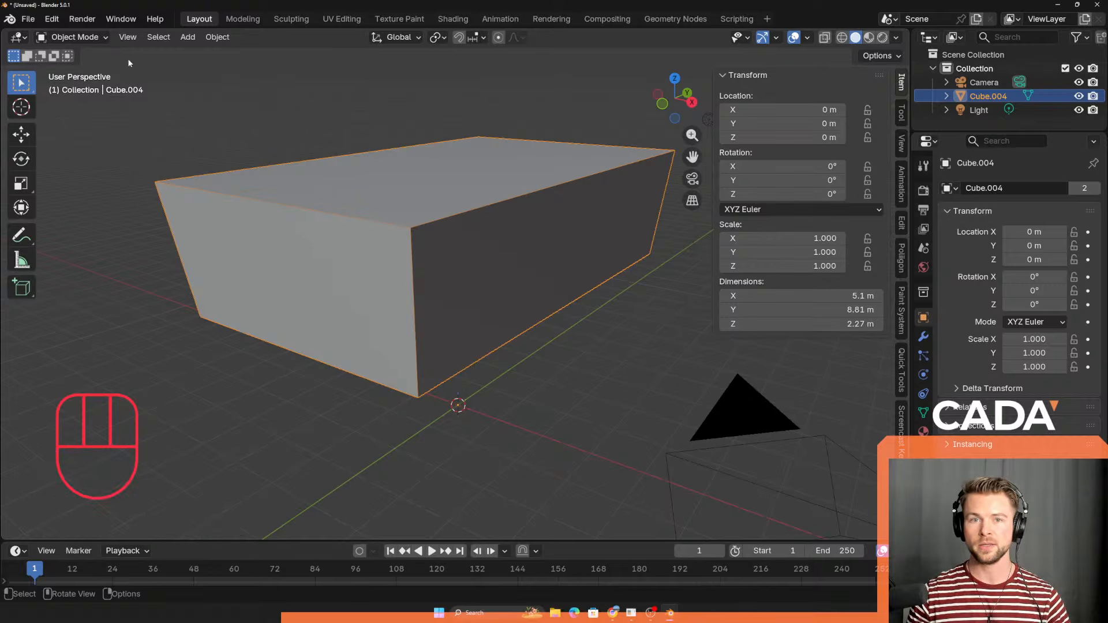
Step: Switch to Edit Mode and select the four vertical corner edges of the table body
{"action": "left_click", "coordinate": [72, 37]}
{"action": "left_click", "coordinate": [81, 66]}
{"action": "middle_click_drag", "start_coordinate": [520, 357], "coordinate": [425, 268]}
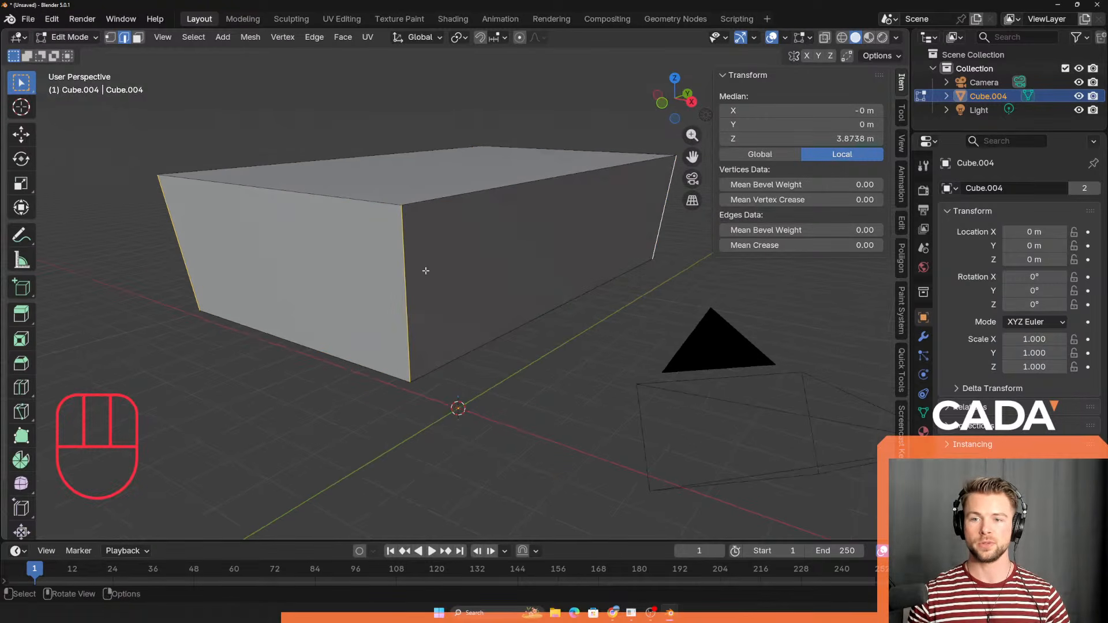
{"action": "left_click", "coordinate": [409, 261]}
{"action": "middle_click_drag", "start_coordinate": [240, 267], "coordinate": [275, 257]}
{"action": "left_click", "coordinate": [206, 254], "text": "shift"}
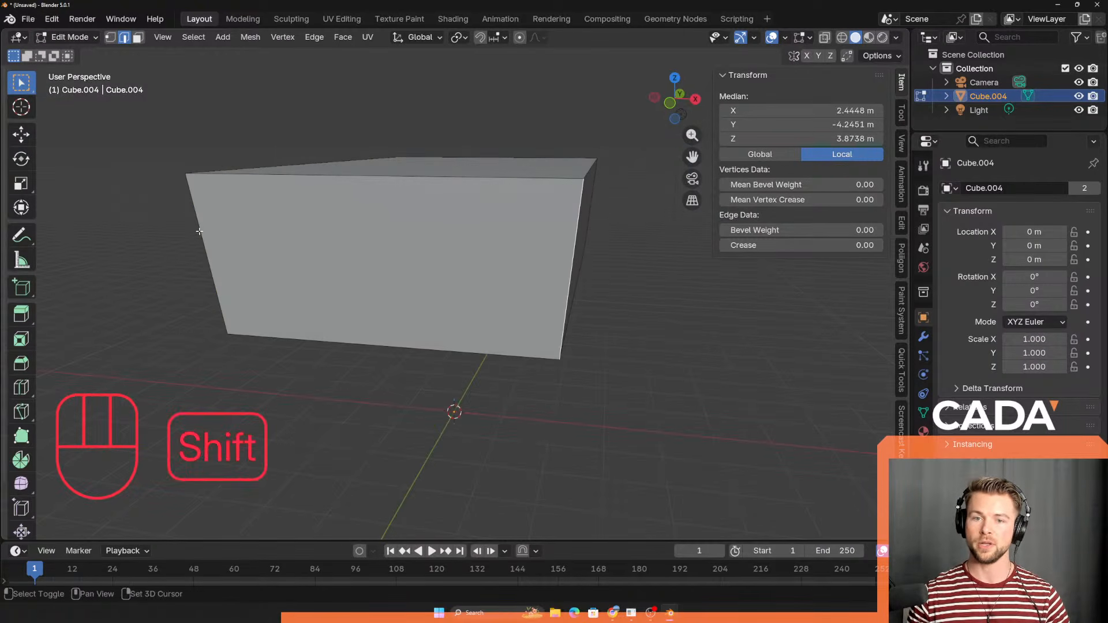
{"action": "middle_click_drag", "start_coordinate": [431, 267], "coordinate": [525, 268]}
{"action": "left_click", "coordinate": [534, 262], "text": "shift"}
{"action": "middle_click_drag", "start_coordinate": [513, 265], "coordinate": [515, 285]}
Step: Bevel the selected corner edges with 5 segments and a width of about 0.612 m, and return to Object Mode
{"action": "key", "text": "ctrl+b"}
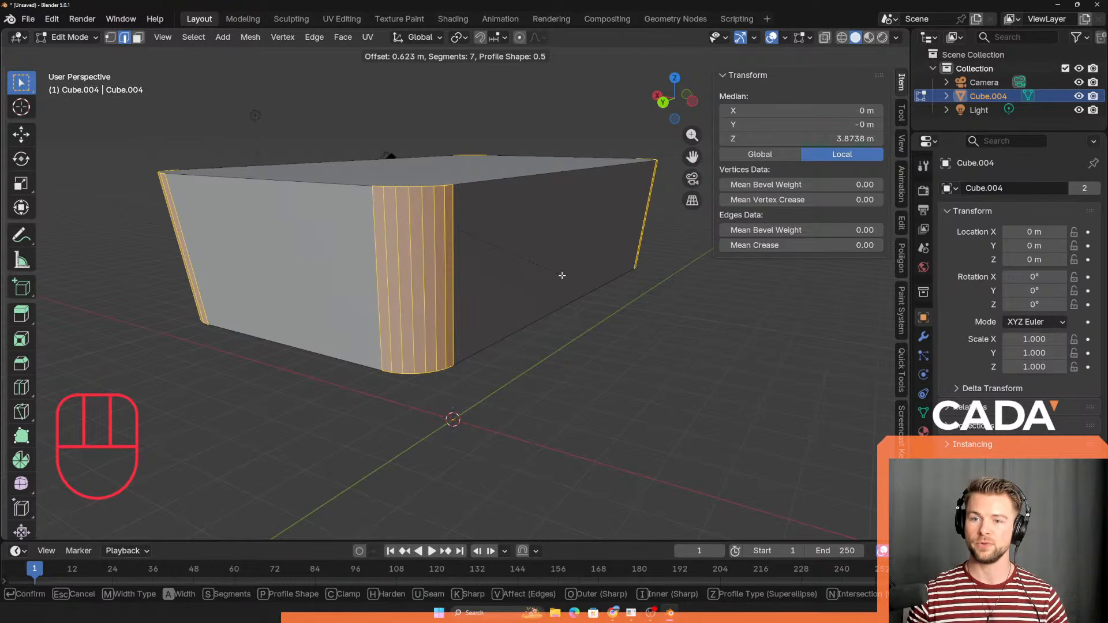
{"action": "left_click", "coordinate": [561, 276]}
{"action": "middle_click_drag", "start_coordinate": [561, 276], "coordinate": [364, 372]}
{"action": "middle_click_drag", "start_coordinate": [591, 324], "coordinate": [500, 347]}
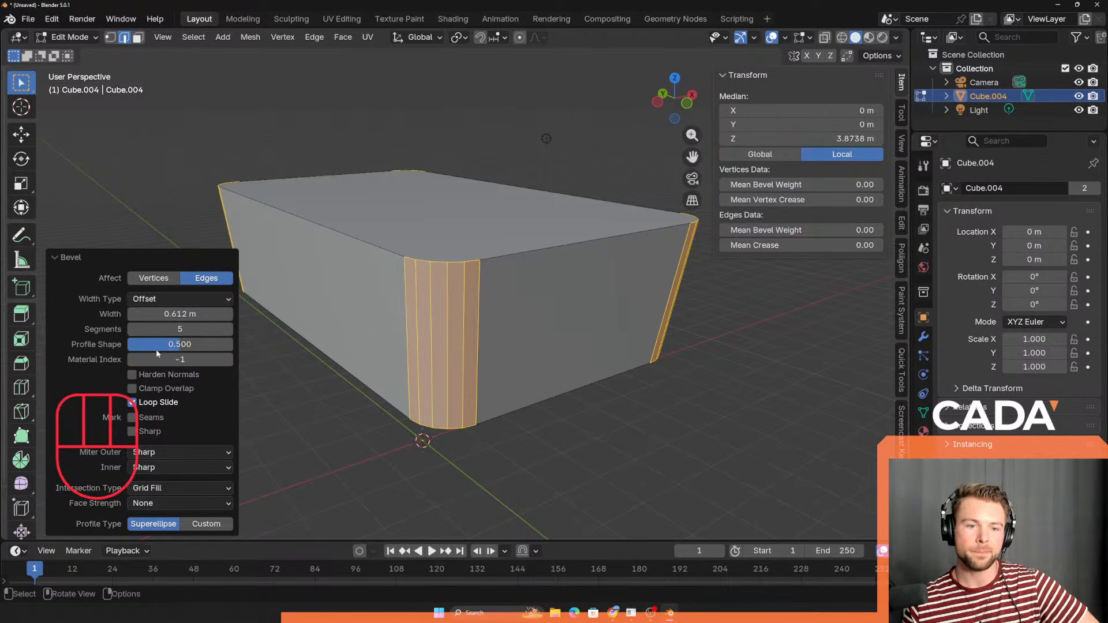
{"action": "left_click", "coordinate": [55, 257]}
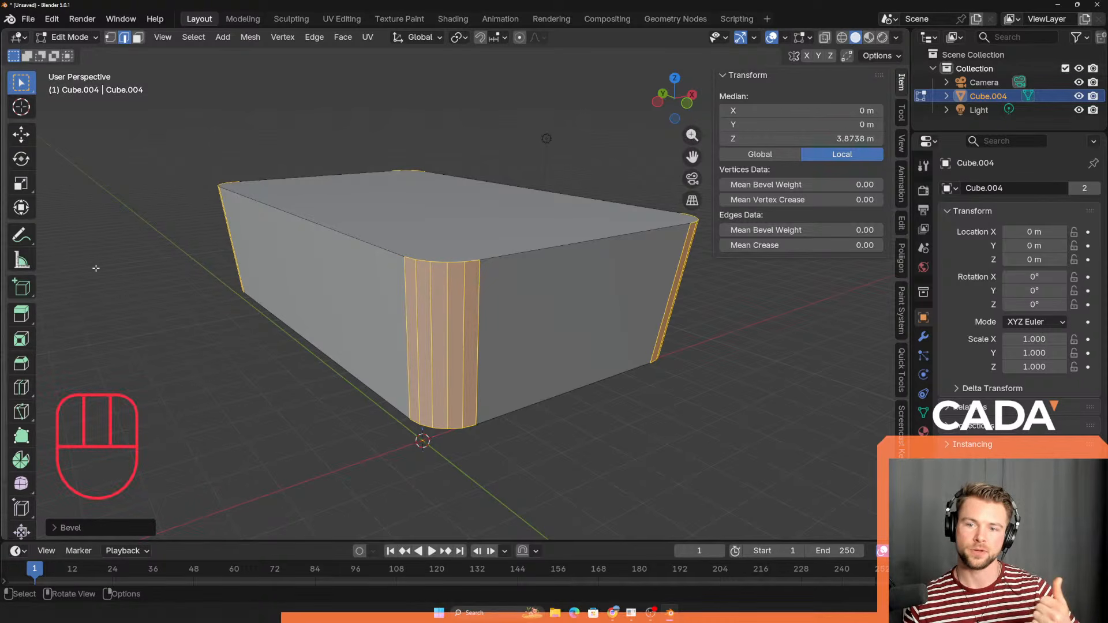
{"action": "scroll", "coordinate": [398, 295], "scroll_direction": "down", "scroll_amount": 4}
{"action": "middle_click_drag", "start_coordinate": [399, 294], "coordinate": [427, 339]}
{"action": "scroll", "coordinate": [400, 323], "scroll_direction": "up", "scroll_amount": 2}
{"action": "key", "text": "Tab"}
Step: Bring up the pool table reference photo in the browser and compare its corners with the rounded body
{"action": "key", "text": "alt+Tab"}
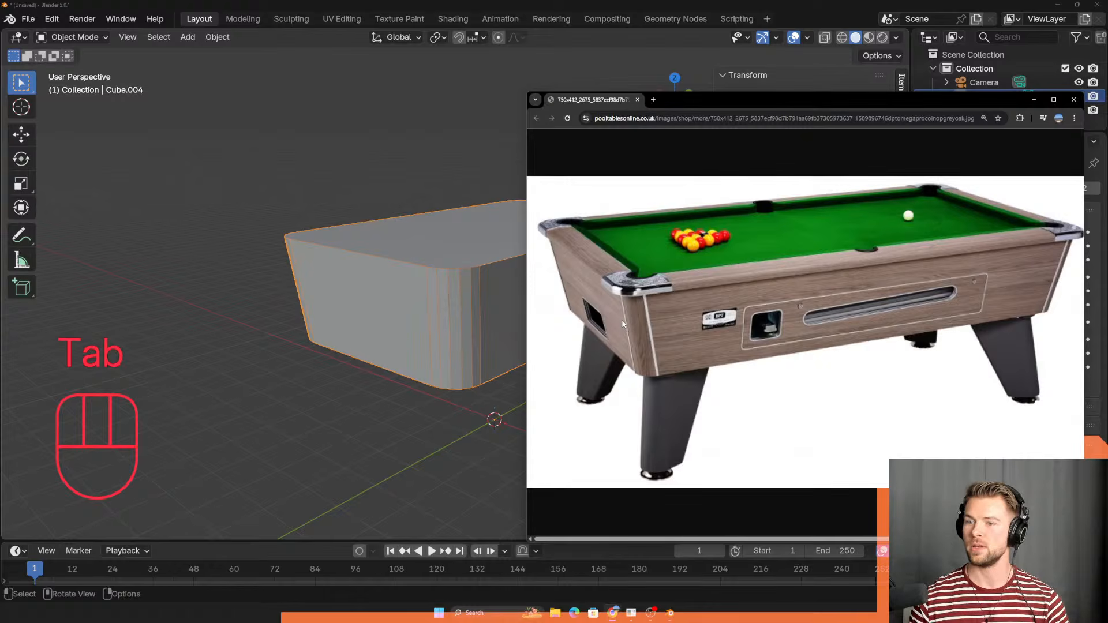
{"action": "middle_click_drag", "start_coordinate": [426, 336], "coordinate": [370, 331]}
{"action": "key", "text": "alt+Tab"}
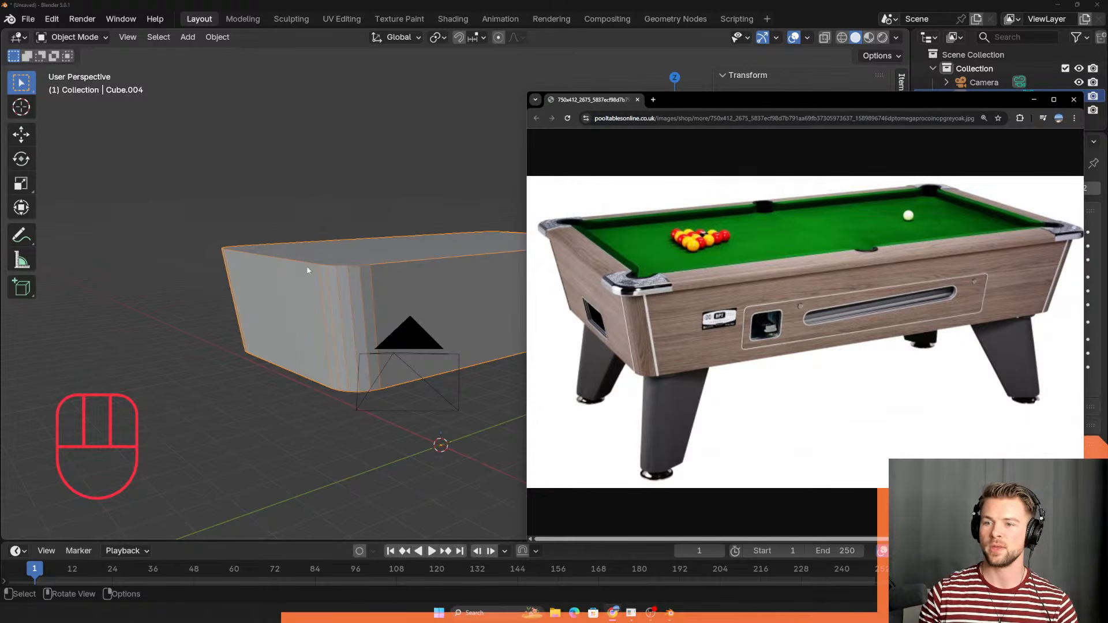
Step: Hide the viewport sidebar and rename the table body object to Table_main
{"action": "scroll", "coordinate": [434, 257], "scroll_direction": "up", "scroll_amount": 3}
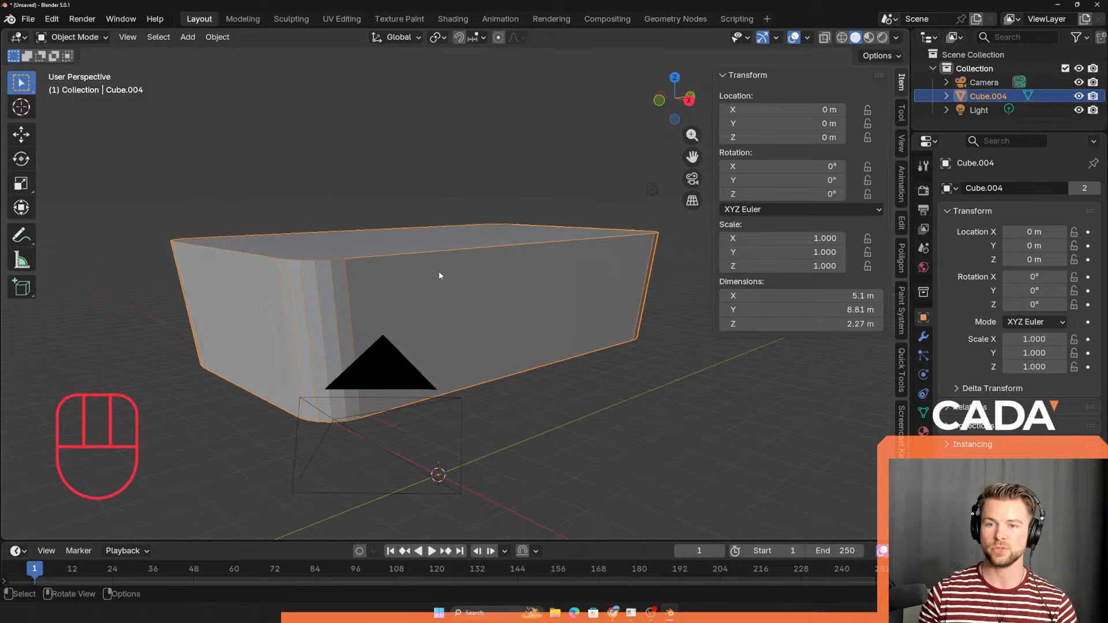
{"action": "middle_click_drag", "start_coordinate": [529, 356], "coordinate": [498, 358], "text": "shift"}
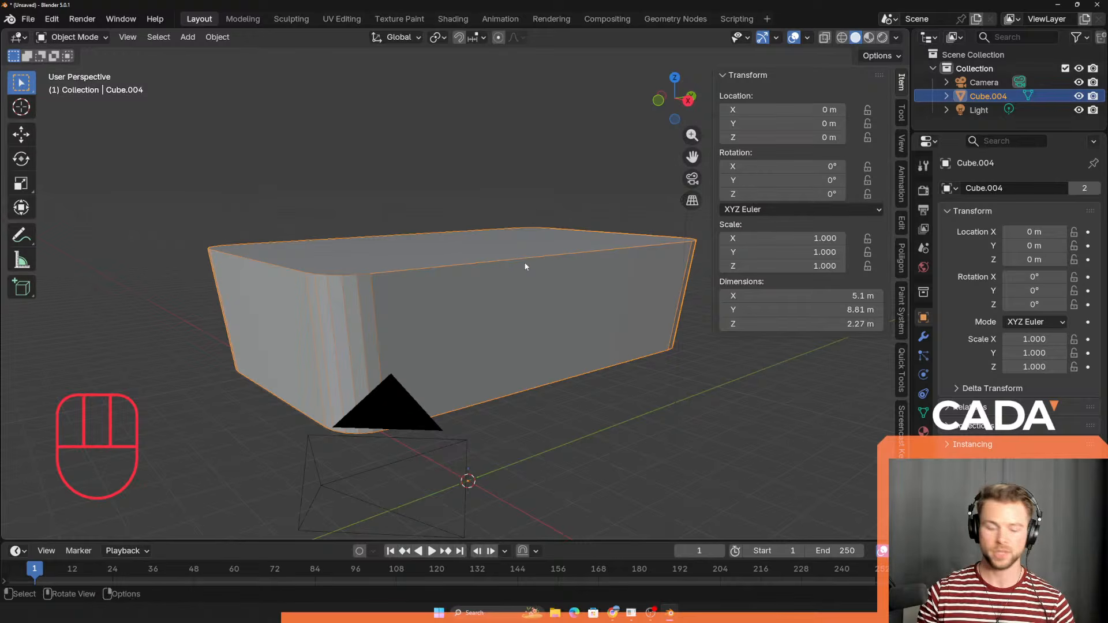
{"action": "key", "text": "n"}
{"action": "mouse_move", "coordinate": [487, 344]}
{"action": "middle_mouse_down"}
{"action": "mouse_move", "coordinate": [464, 347]}
{"action": "mouse_move", "coordinate": [477, 331]}
{"action": "middle_mouse_up"}
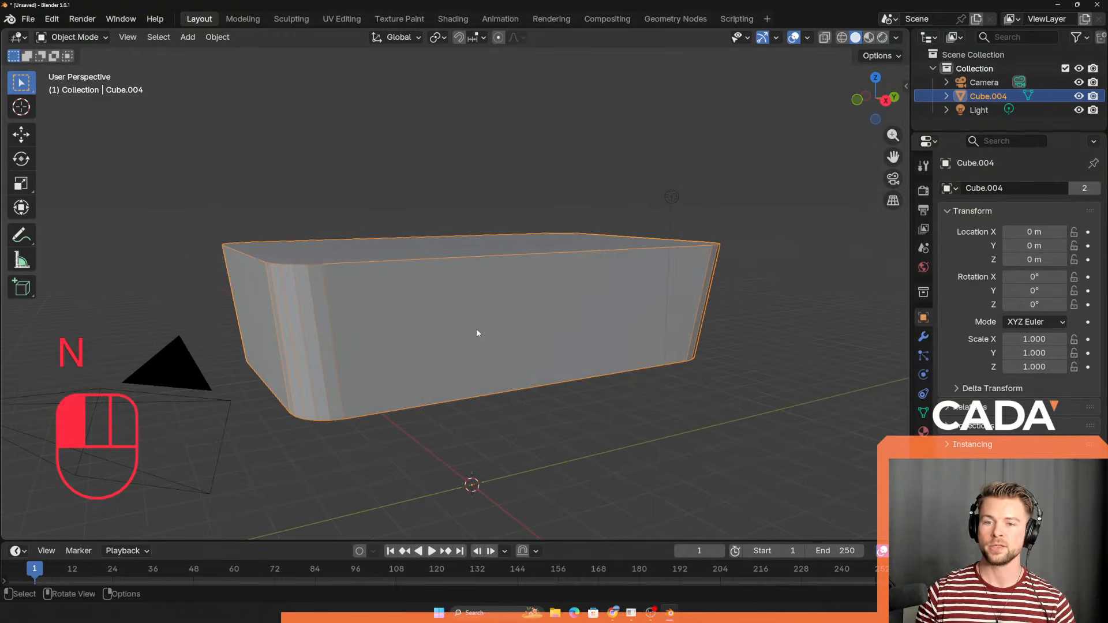
{"action": "mouse_move", "coordinate": [490, 371]}
{"action": "middle_mouse_down"}
{"action": "mouse_move", "coordinate": [515, 356]}
{"action": "mouse_move", "coordinate": [498, 369]}
{"action": "middle_mouse_up"}
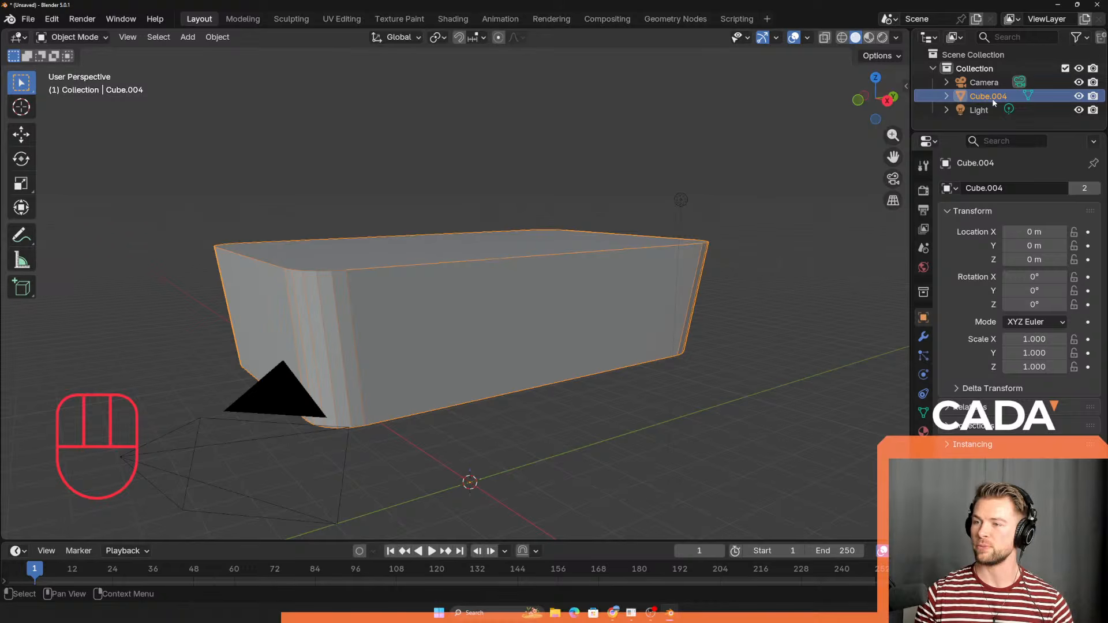
{"action": "double_click", "coordinate": [992, 98]}
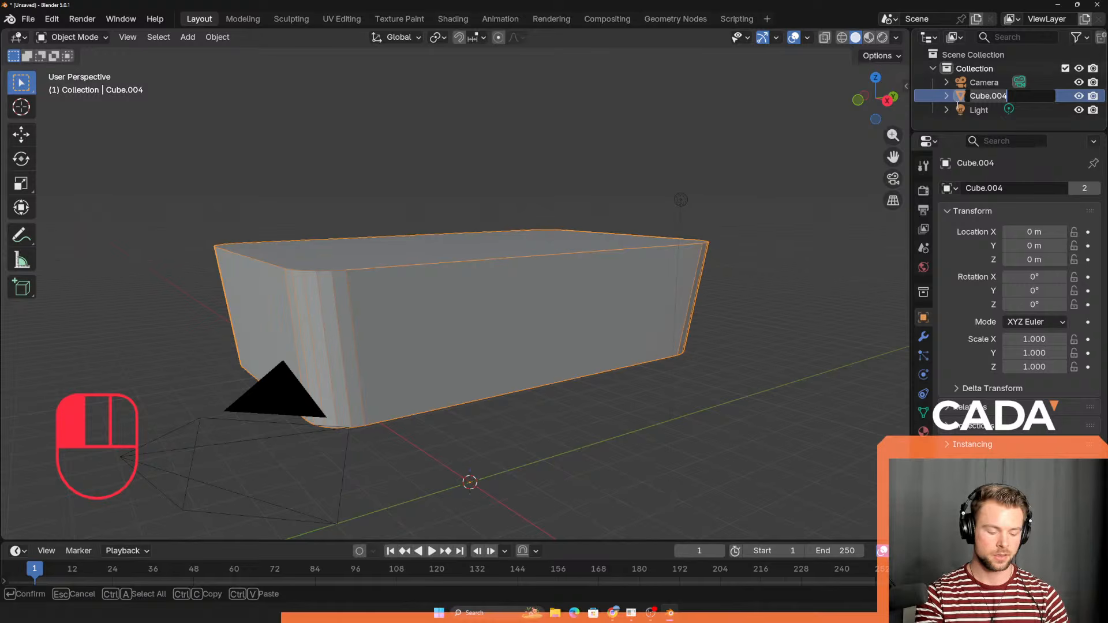
{"action": "type", "text": "Table_main"}
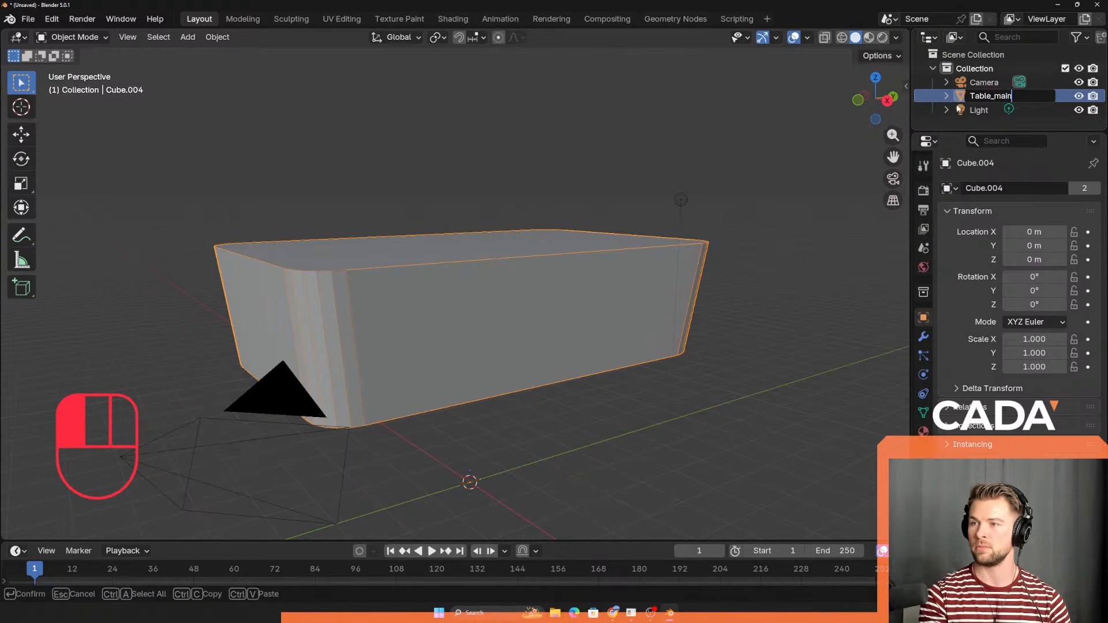
{"action": "left_click", "coordinate": [957, 108]}
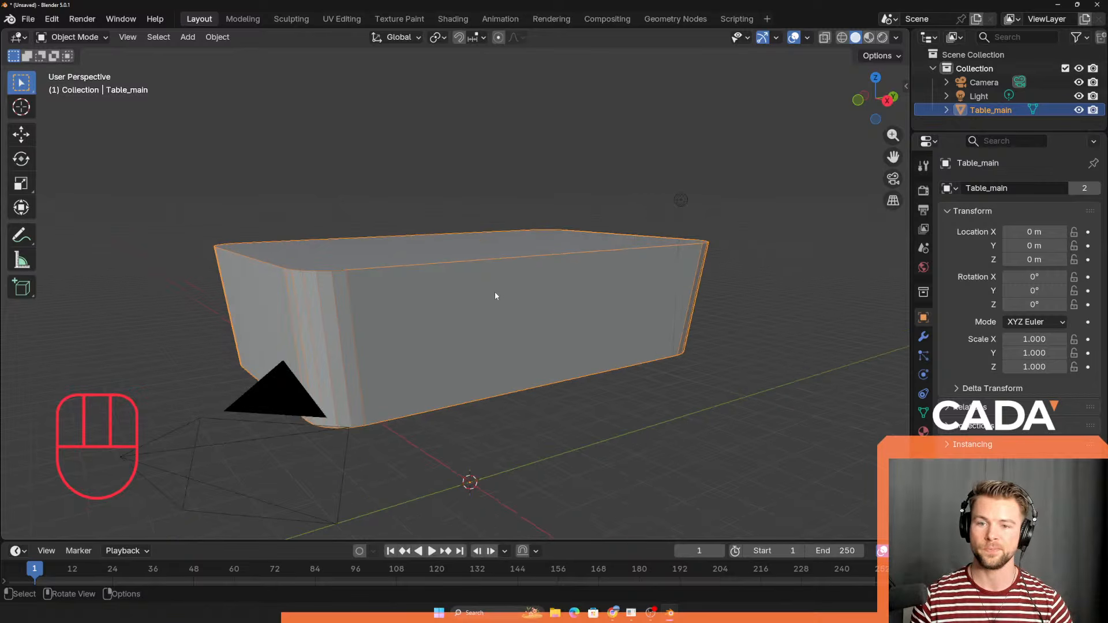
{"action": "middle_click_drag", "start_coordinate": [521, 276], "coordinate": [532, 303], "text": "shift"}
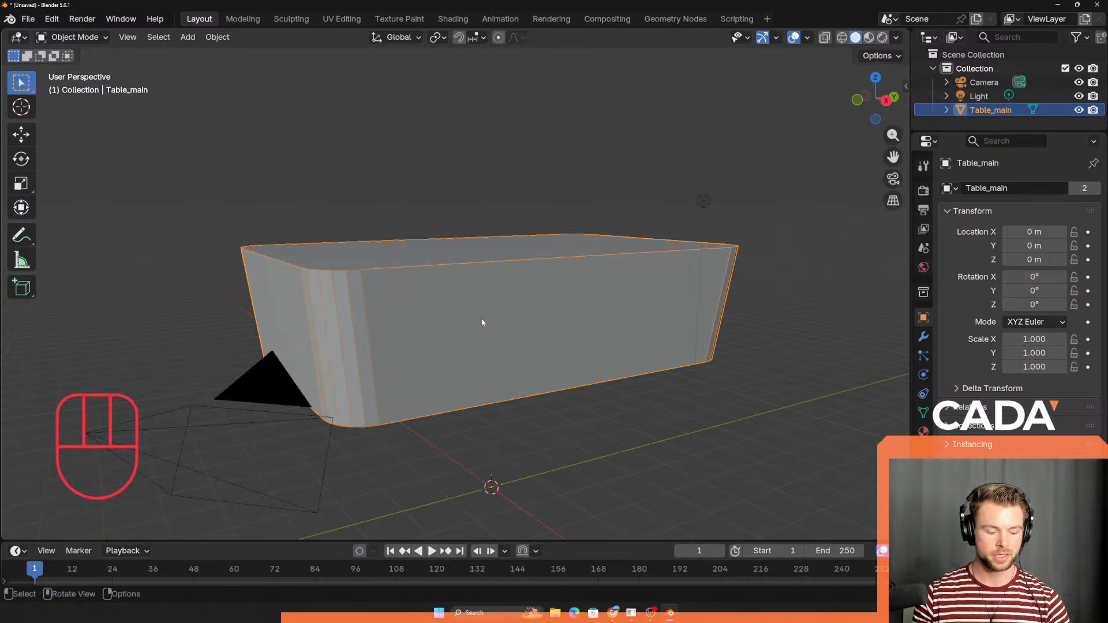
{"action": "key", "text": "shift"}
{"action": "key", "text": "shift+d"}
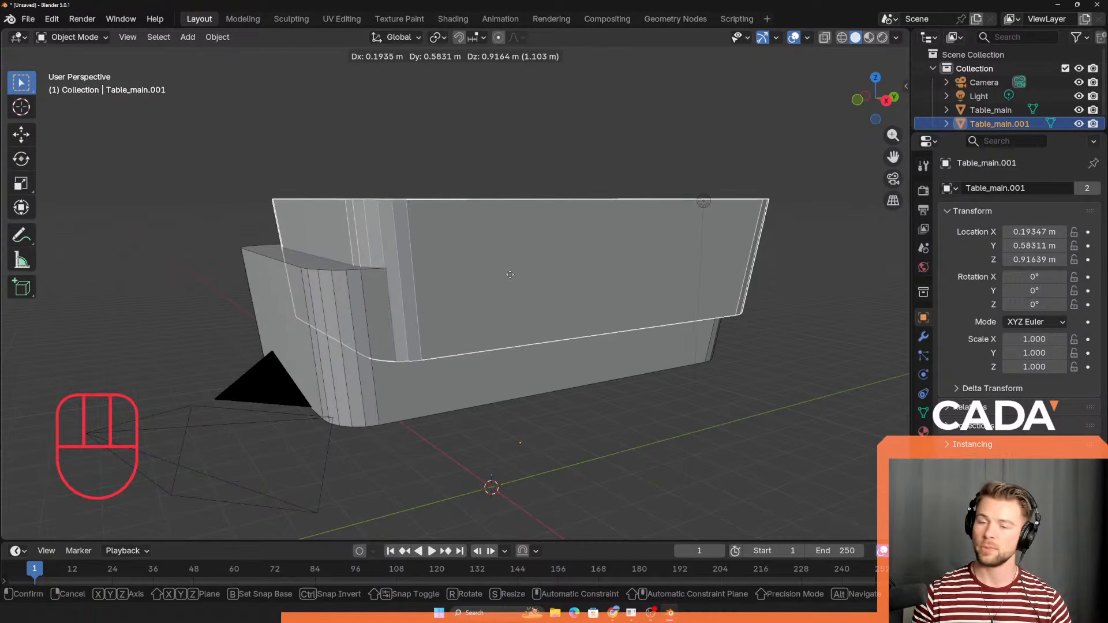
{"action": "key", "text": "z"}
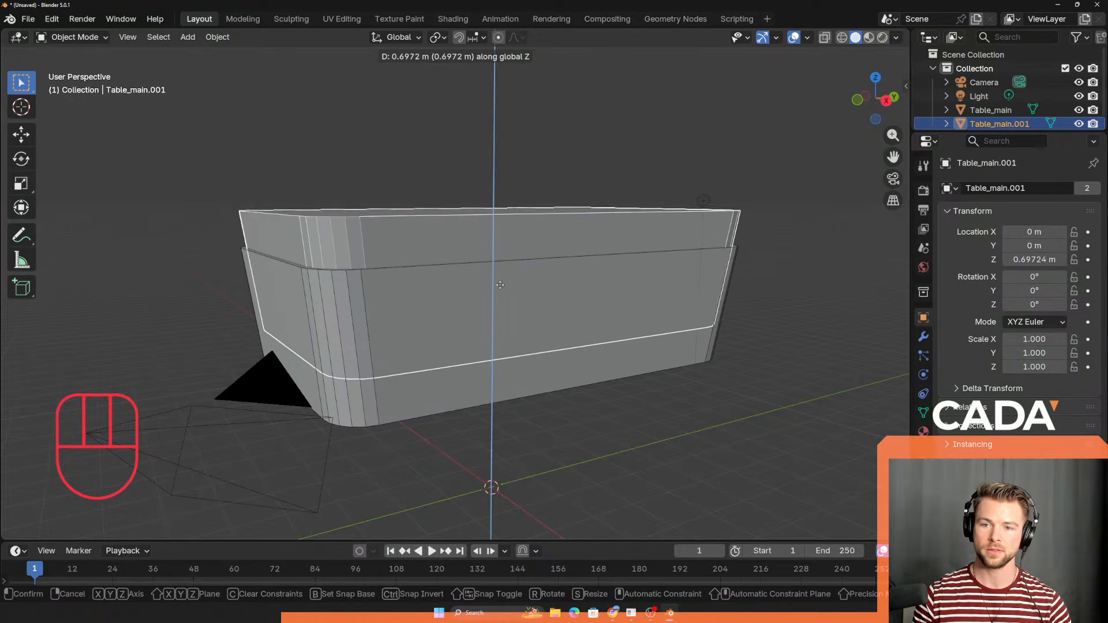
{"action": "right_click", "coordinate": [497, 282]}
{"action": "key", "text": "ctrl+z"}
Step: Duplicate Table_main and raise the copy about 1.28 m along the Z axis
{"action": "key", "text": "shift+d"}
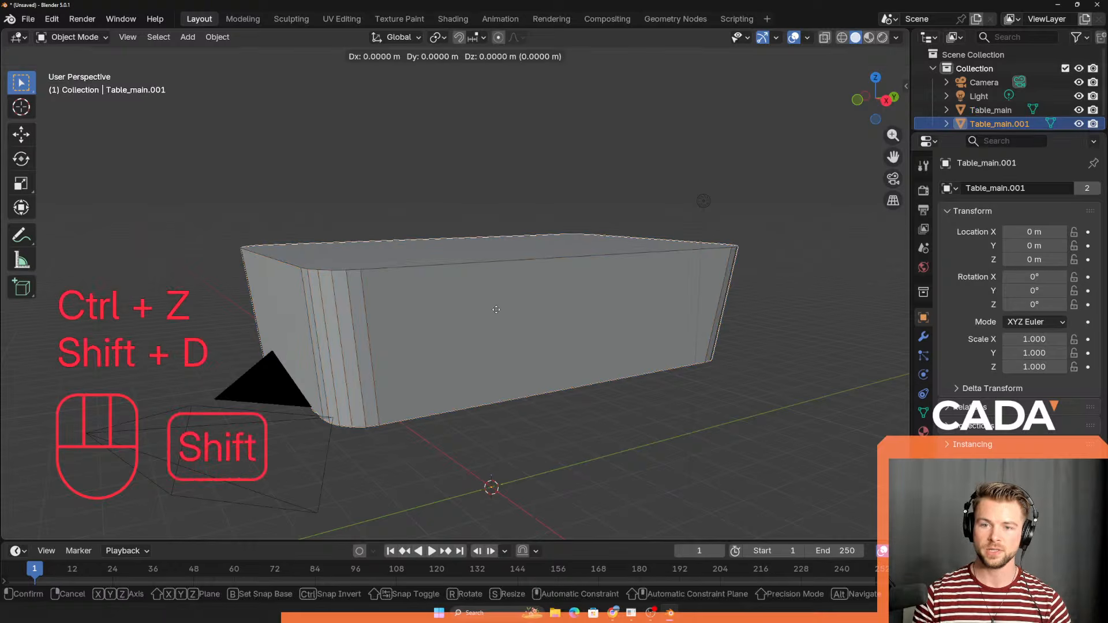
{"action": "key", "text": "z"}
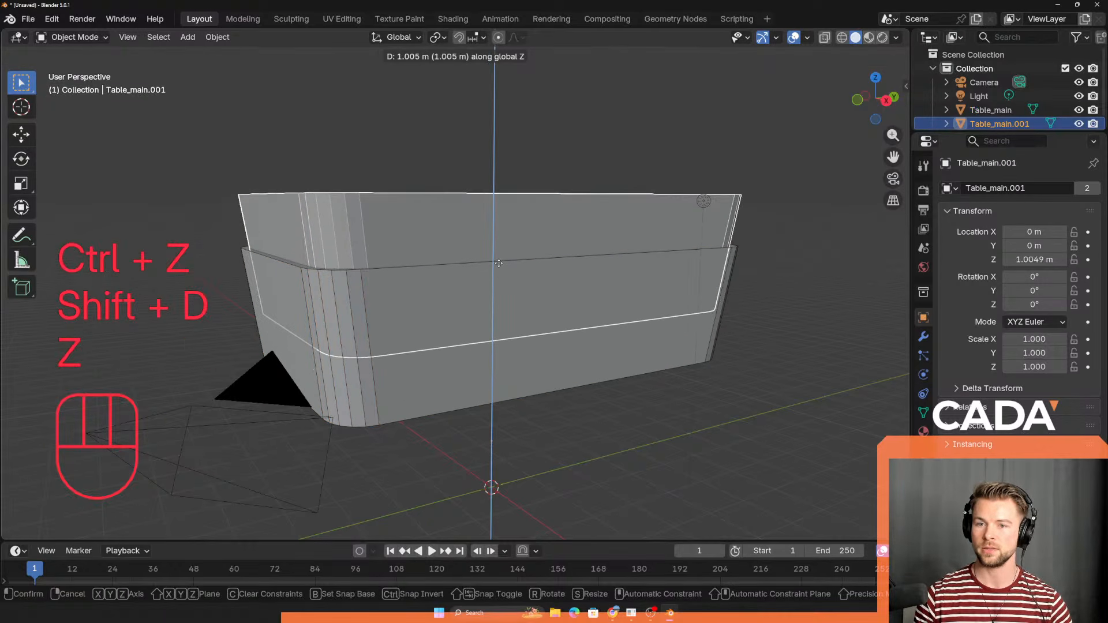
{"action": "left_click", "coordinate": [494, 249]}
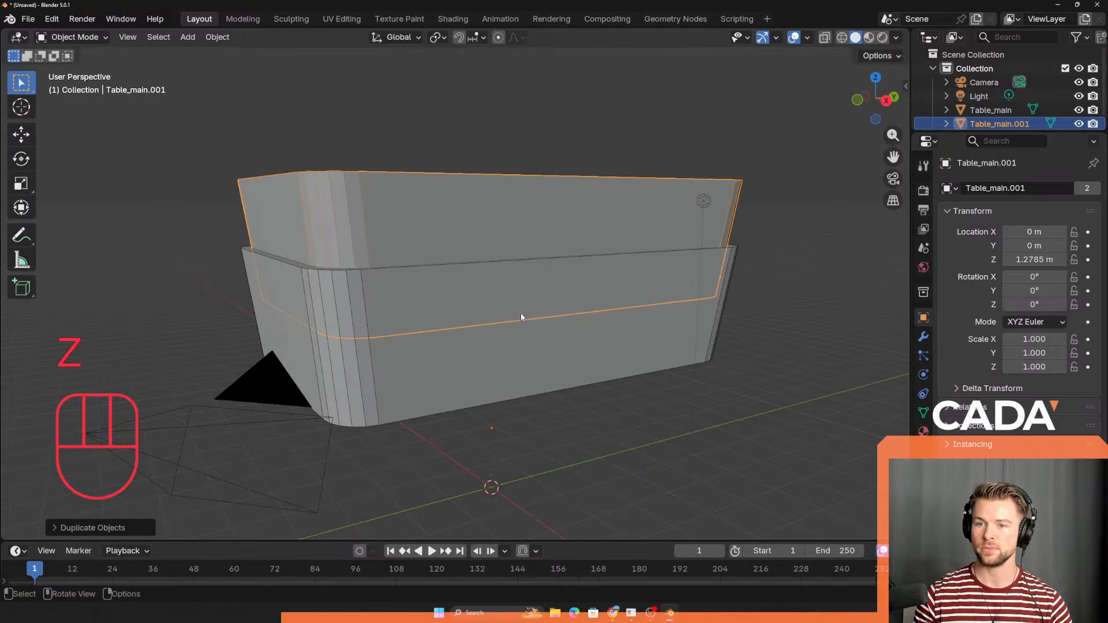
{"action": "key", "text": "s"}
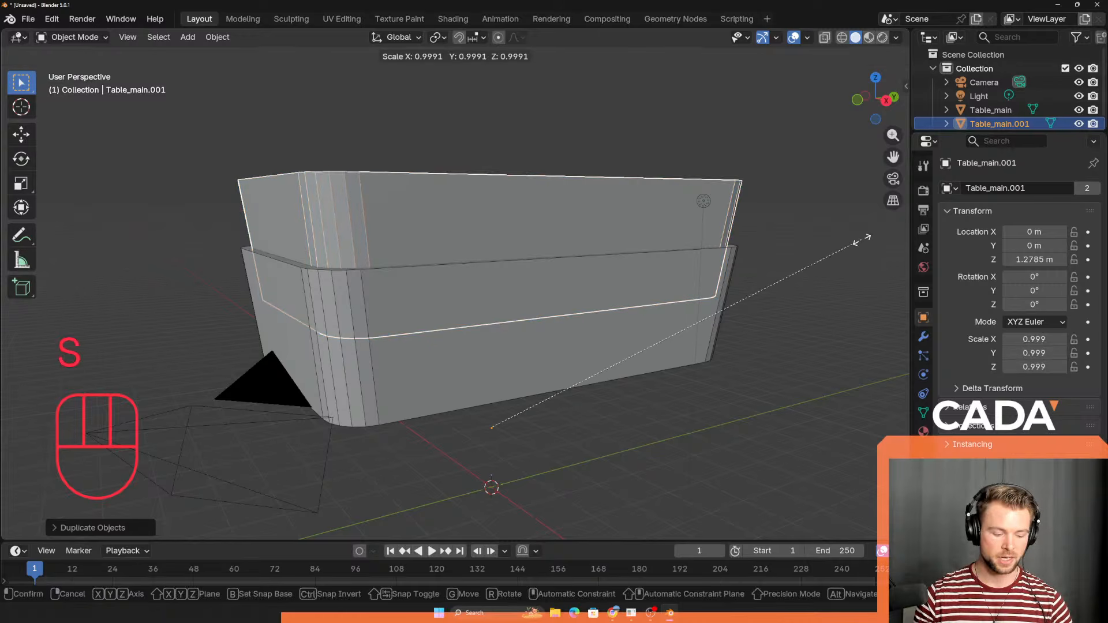
{"action": "key", "text": "z"}
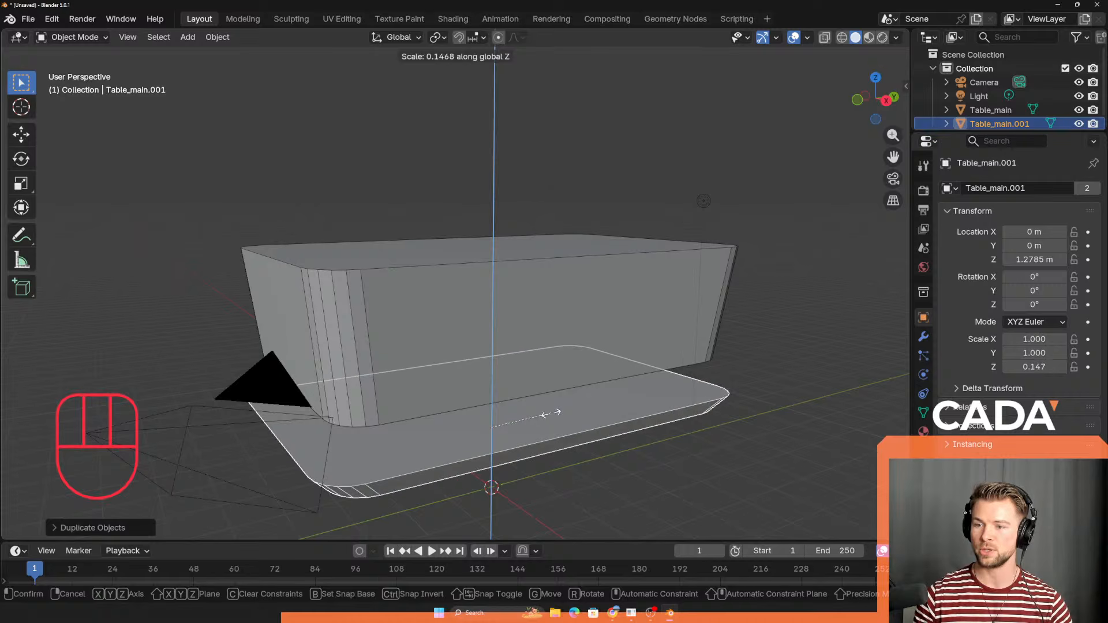
{"action": "right_click", "coordinate": [584, 385]}
Step: Switch the raised copy to Edit Mode with vertex selection
{"action": "middle_click_drag", "start_coordinate": [583, 384], "coordinate": [521, 359]}
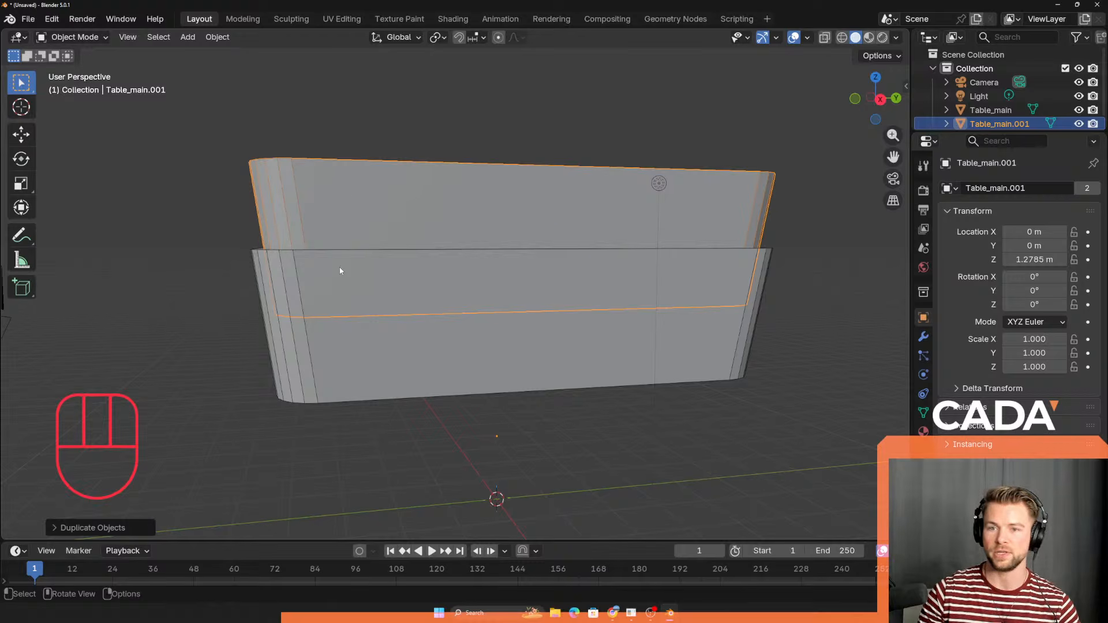
{"action": "middle_click_drag", "start_coordinate": [339, 267], "coordinate": [344, 310]}
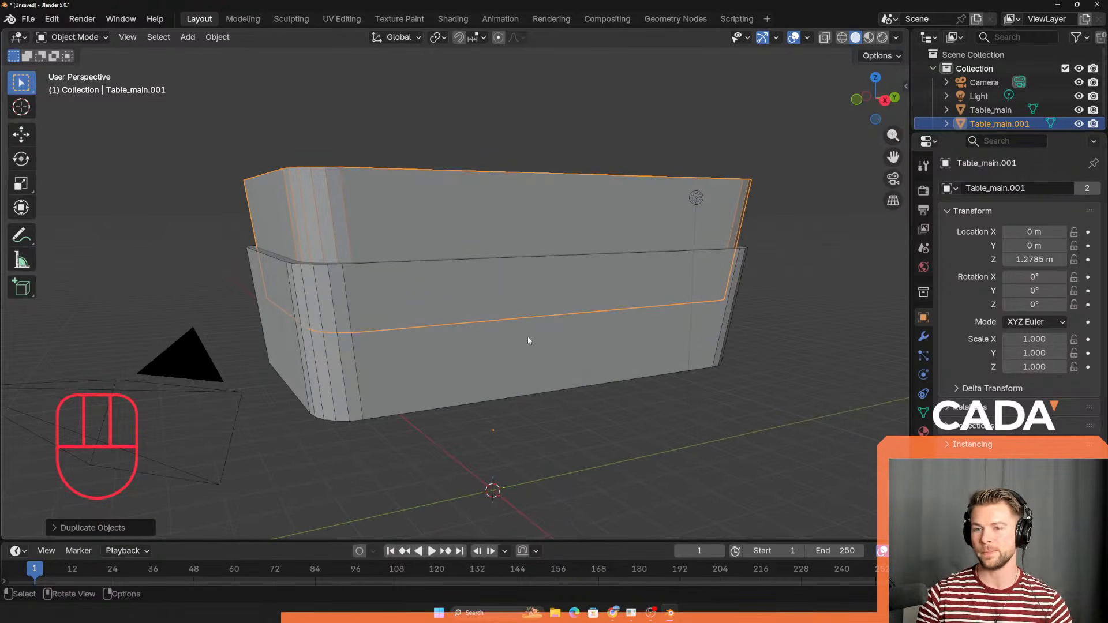
{"action": "middle_click_drag", "start_coordinate": [527, 340], "coordinate": [456, 286]}
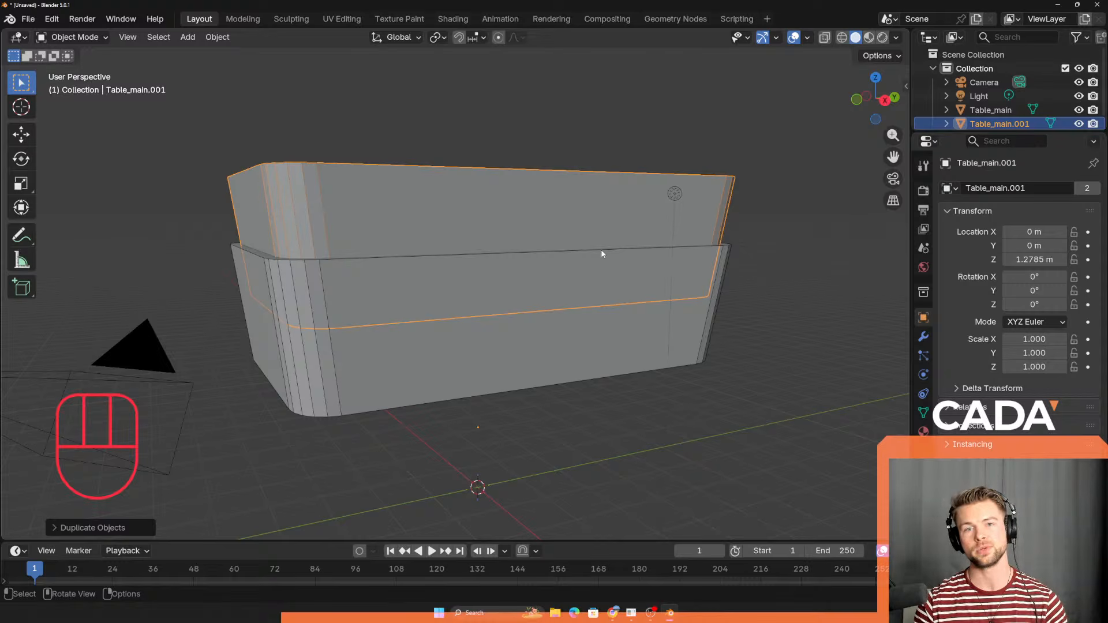
{"action": "key", "text": "Tab"}
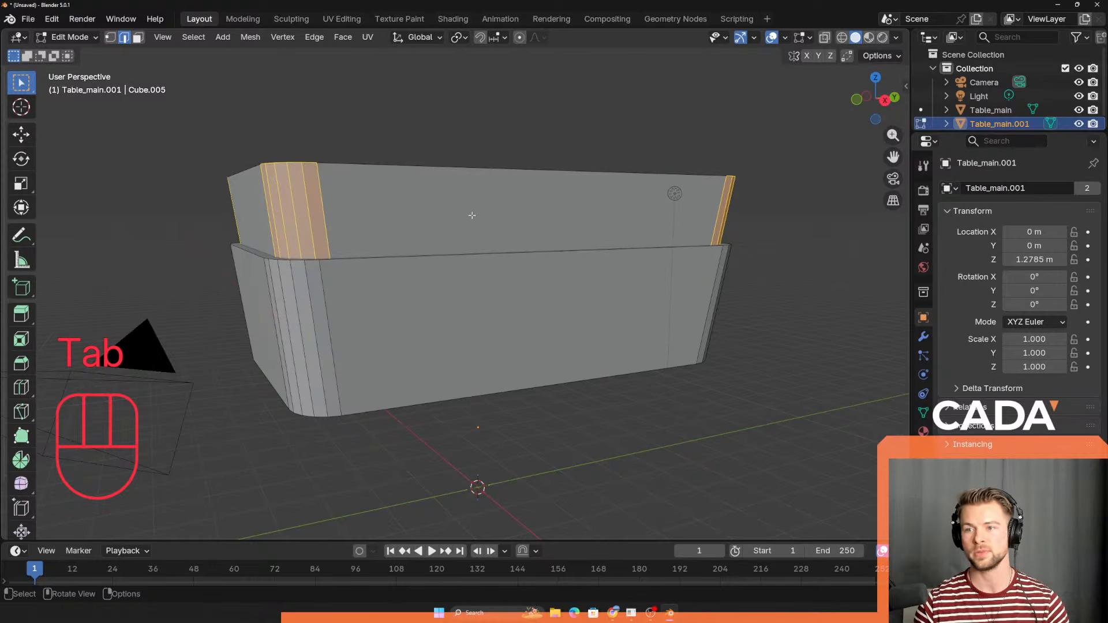
{"action": "middle_click_drag", "start_coordinate": [458, 206], "coordinate": [492, 217]}
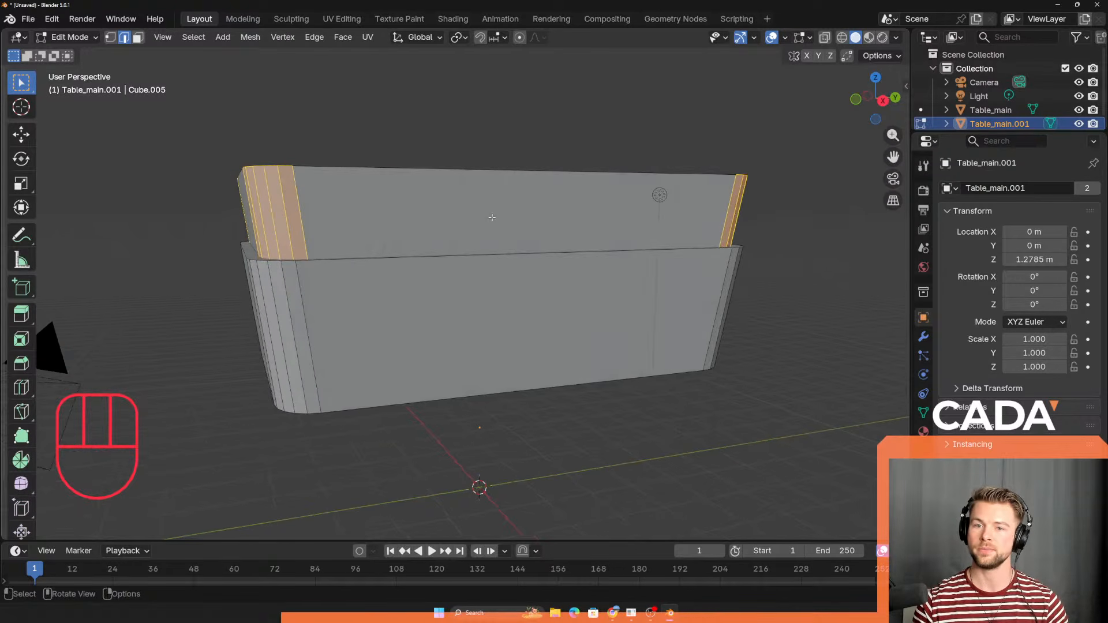
{"action": "middle_click_drag", "start_coordinate": [238, 152], "coordinate": [284, 196]}
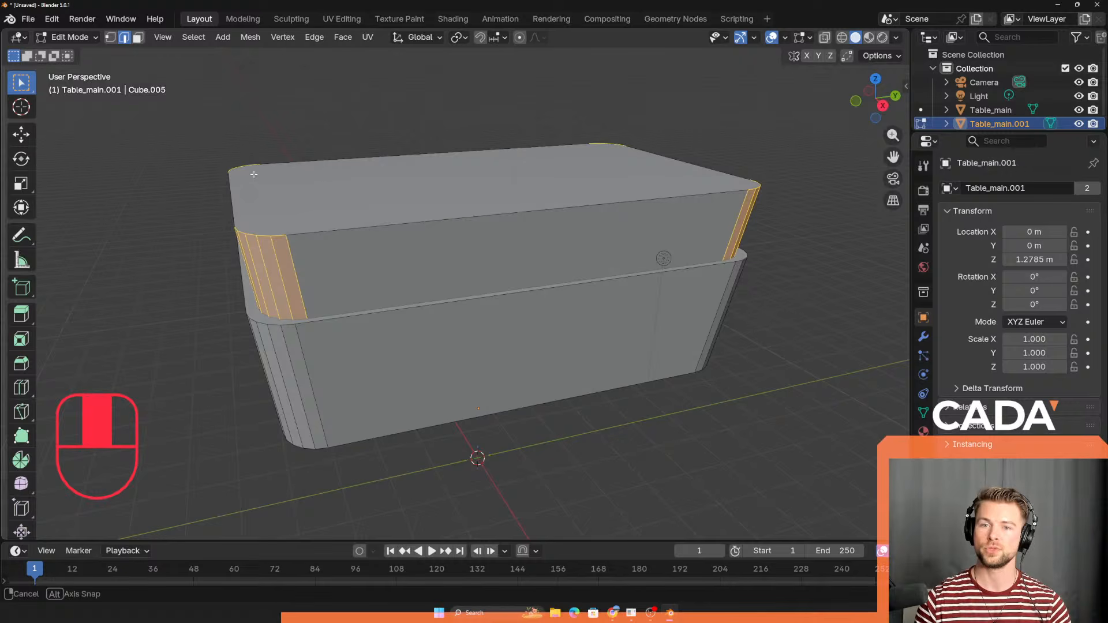
{"action": "key", "text": "1"}
Step: Select the copy's top vertices and lower them along Z to just below the top of Table_main
{"action": "middle_click_drag", "start_coordinate": [219, 128], "coordinate": [150, 112]}
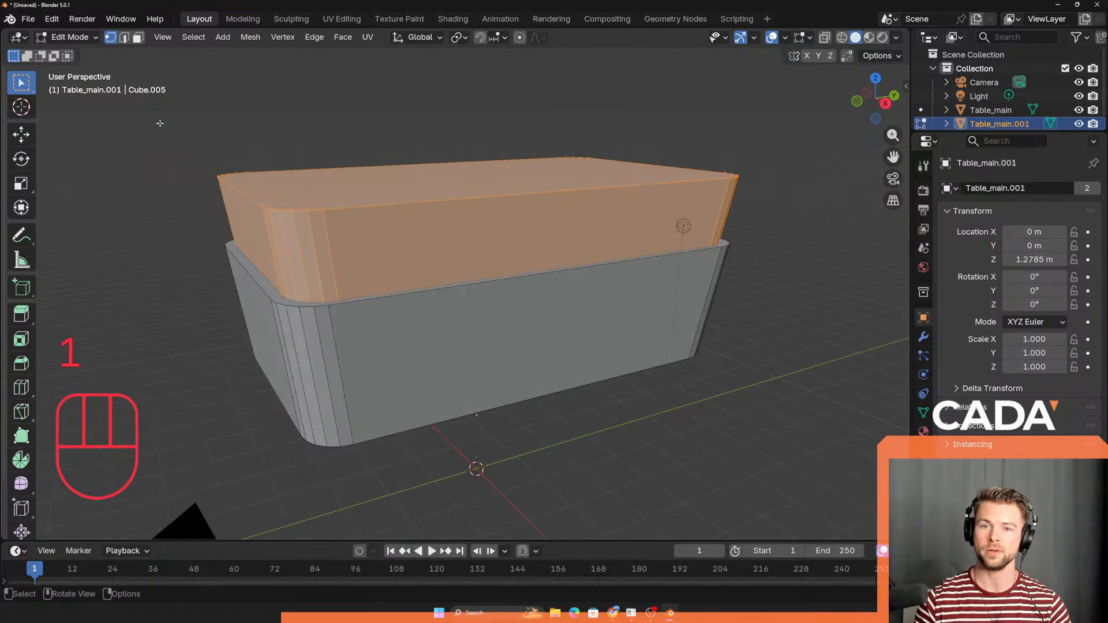
{"action": "left_click_drag", "start_coordinate": [141, 114], "coordinate": [780, 285]}
{"action": "middle_click_drag", "start_coordinate": [780, 285], "coordinate": [768, 329]}
{"action": "left_click_drag", "start_coordinate": [181, 82], "coordinate": [826, 343]}
{"action": "middle_click_drag", "start_coordinate": [647, 392], "coordinate": [615, 178]}
{"action": "key", "text": "g"}
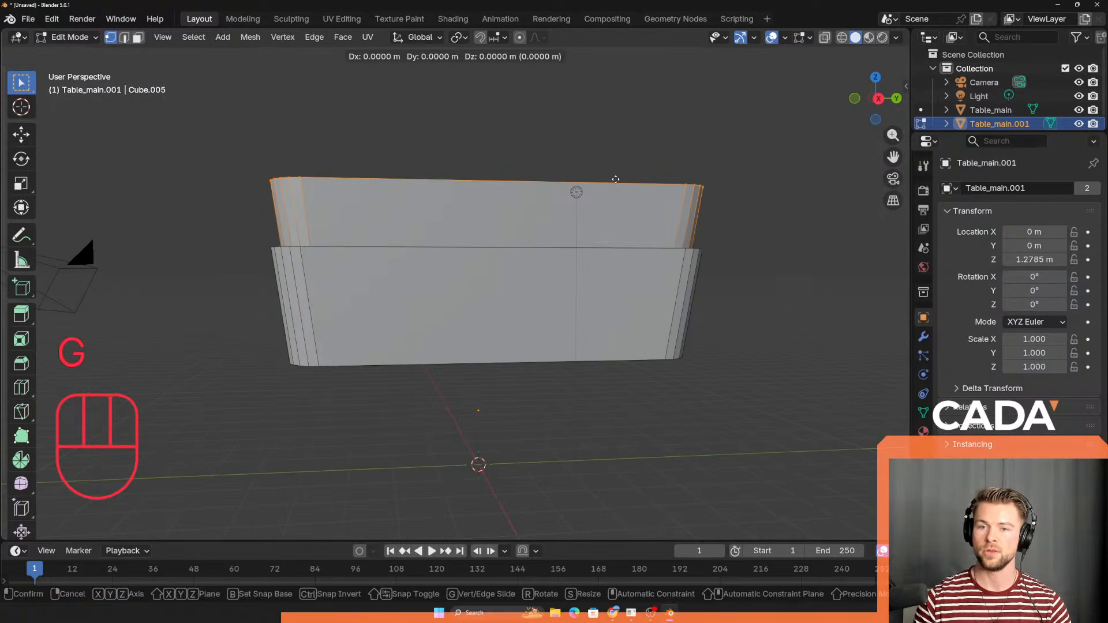
{"action": "key", "text": "z"}
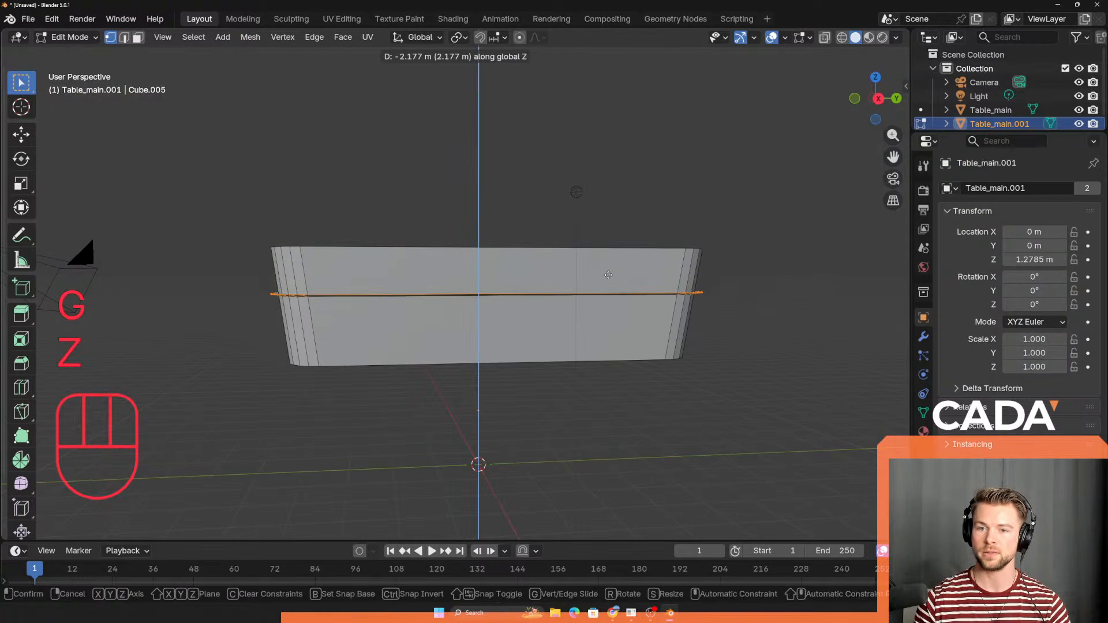
{"action": "left_click", "coordinate": [616, 259]}
{"action": "middle_click_drag", "start_coordinate": [606, 261], "coordinate": [587, 262]}
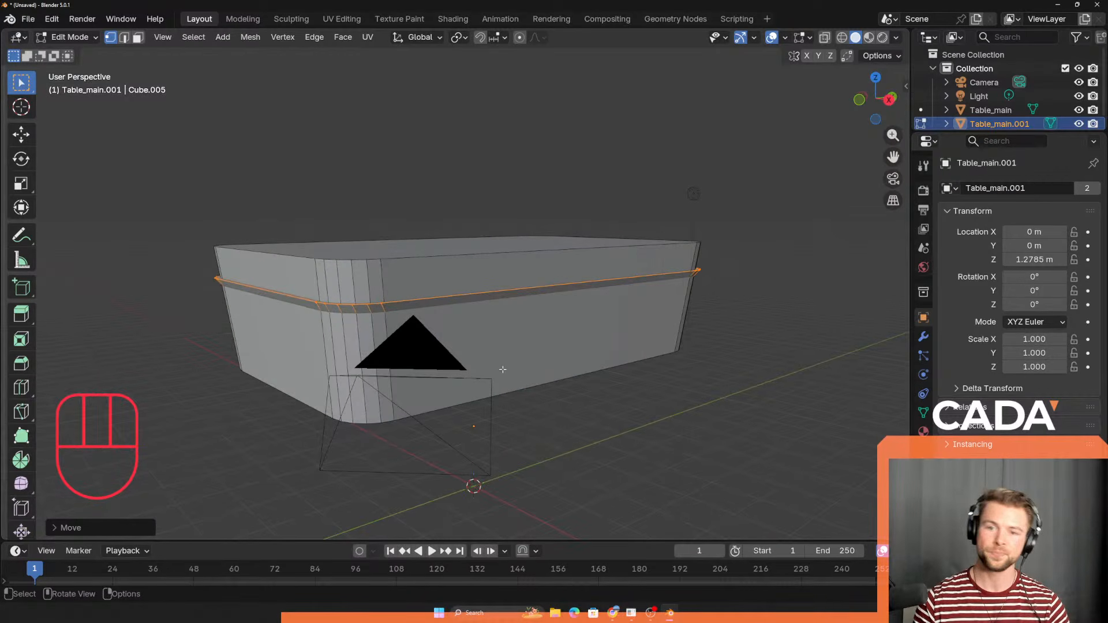
Step: Turn on X-ray and lower the copy's selected top face further along Z to make the slab thinner
{"action": "middle_click_drag", "start_coordinate": [502, 369], "coordinate": [233, 294]}
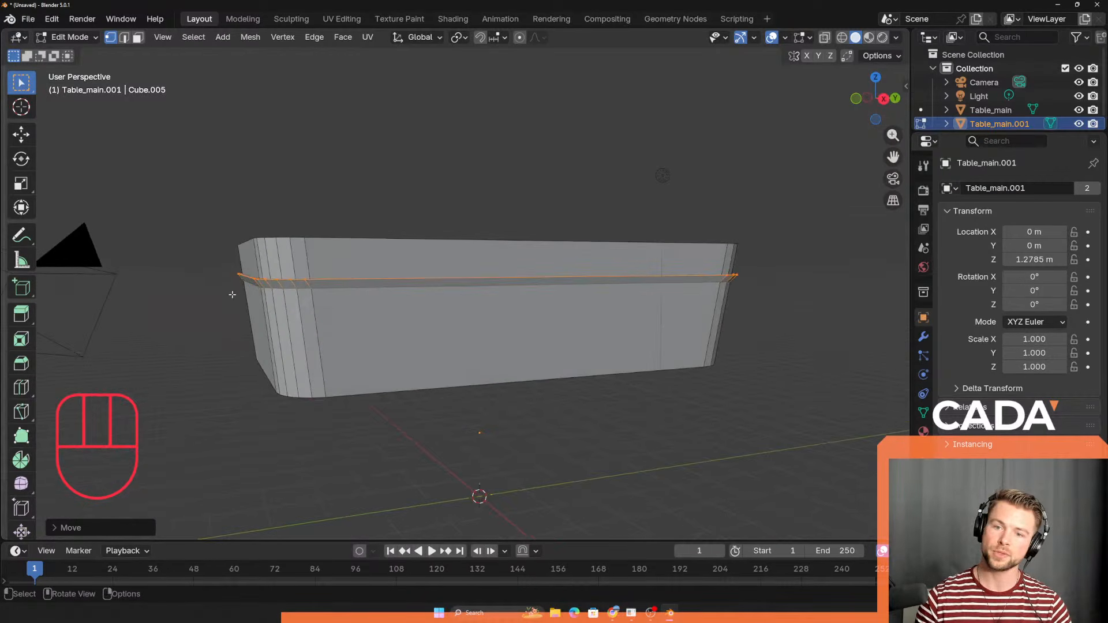
{"action": "left_click", "coordinate": [829, 44]}
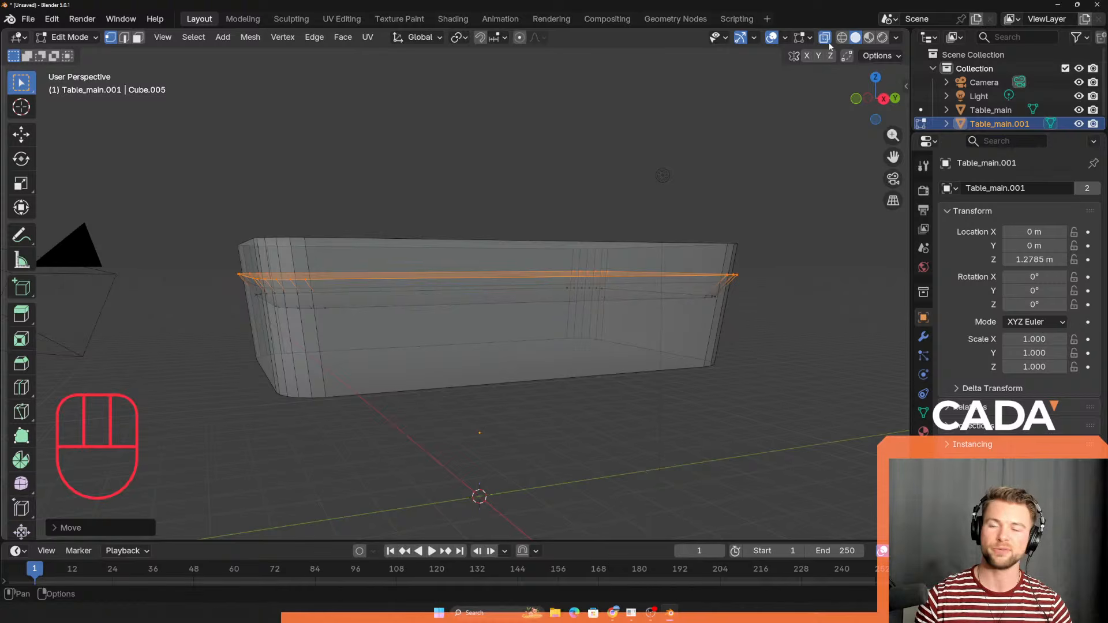
{"action": "middle_click_drag", "start_coordinate": [423, 312], "coordinate": [569, 324]}
{"action": "scroll", "coordinate": [430, 317], "scroll_direction": "up", "scroll_amount": 3}
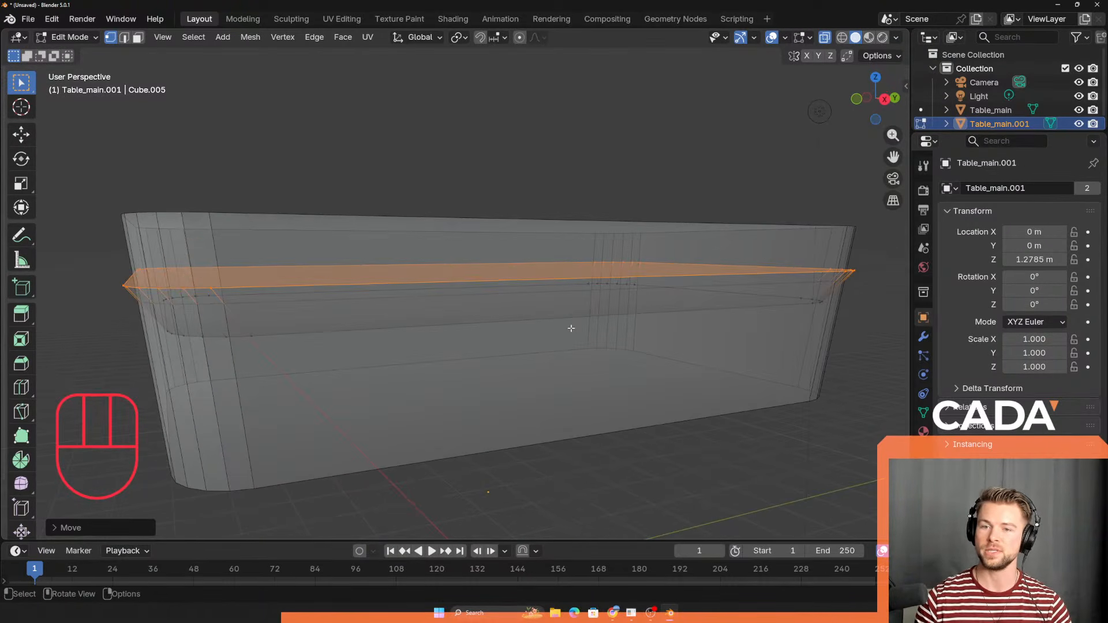
{"action": "key", "text": "g"}
{"action": "key", "text": "z"}
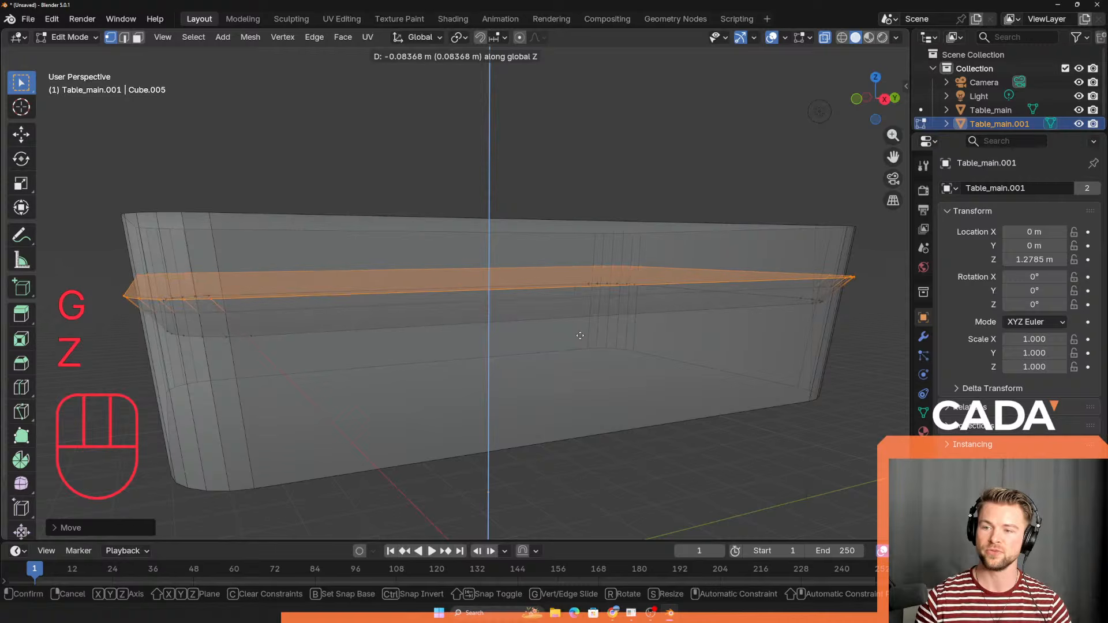
{"action": "left_click", "coordinate": [600, 388]}
{"action": "middle_click_drag", "start_coordinate": [601, 388], "coordinate": [622, 411]}
Step: Scale the copy's selected top face inward until its outline sits inside the walls of Table_main
{"action": "key", "text": "s"}
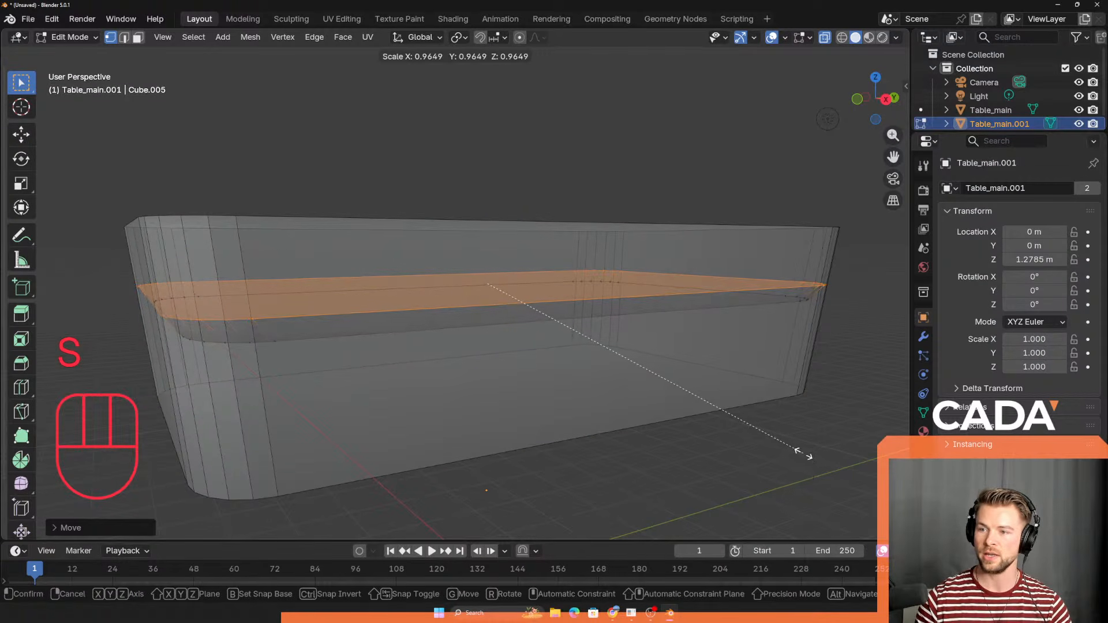
{"action": "left_click", "coordinate": [791, 449]}
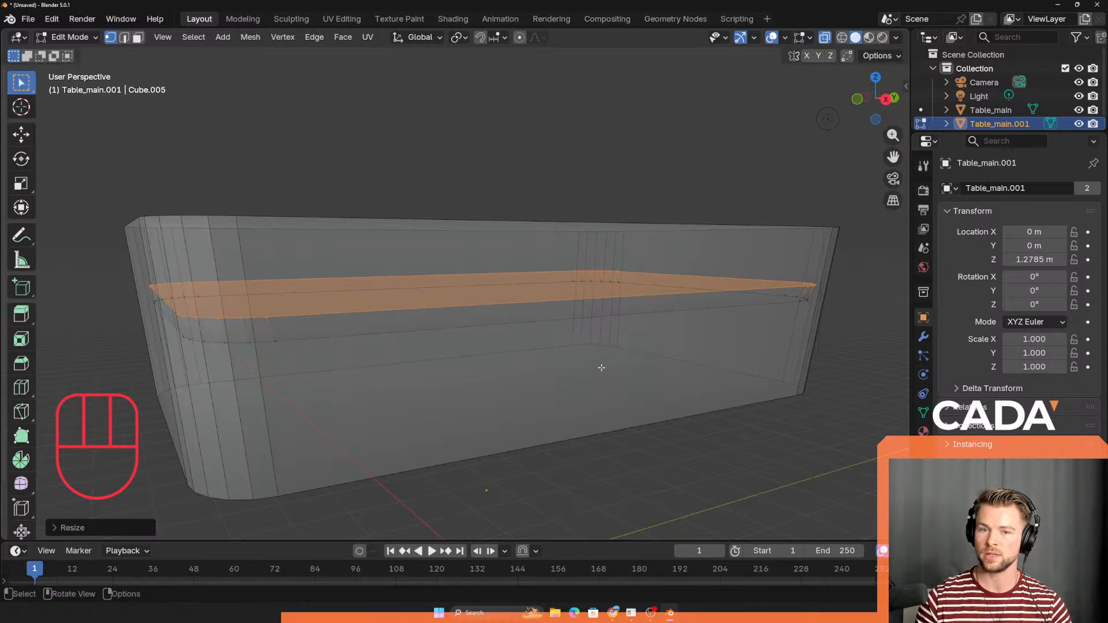
{"action": "mouse_move", "coordinate": [599, 366]}
{"action": "middle_mouse_down"}
{"action": "mouse_move", "coordinate": [575, 358]}
{"action": "mouse_move", "coordinate": [644, 371]}
{"action": "mouse_move", "coordinate": [588, 374]}
{"action": "middle_mouse_up"}
{"action": "key", "text": "s"}
{"action": "left_click", "coordinate": [588, 369]}
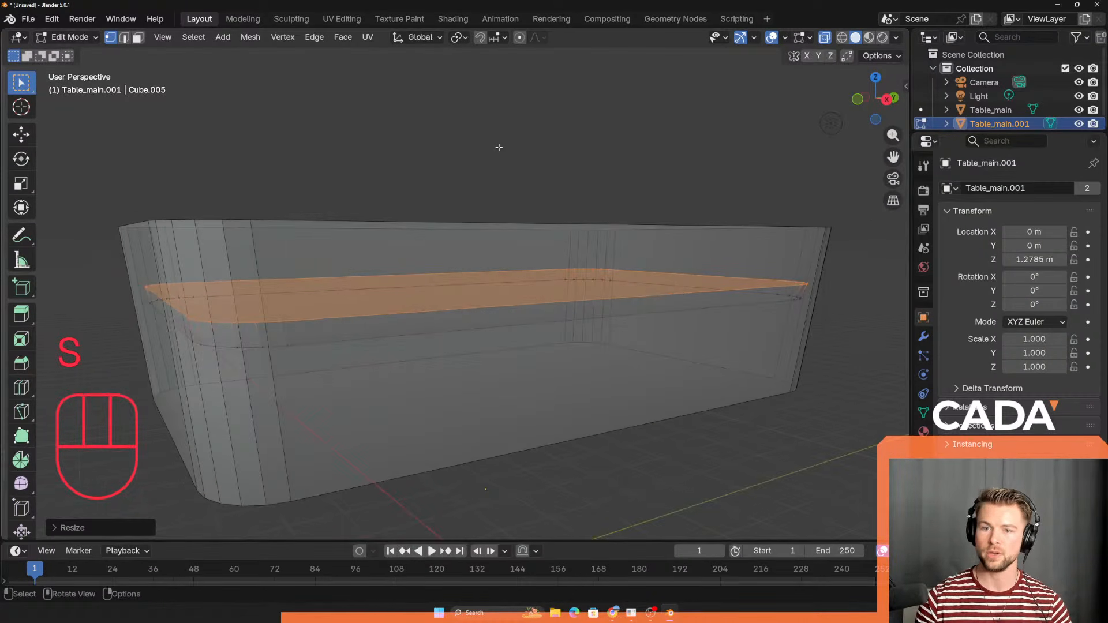
{"action": "middle_click_drag", "start_coordinate": [406, 371], "coordinate": [296, 421]}
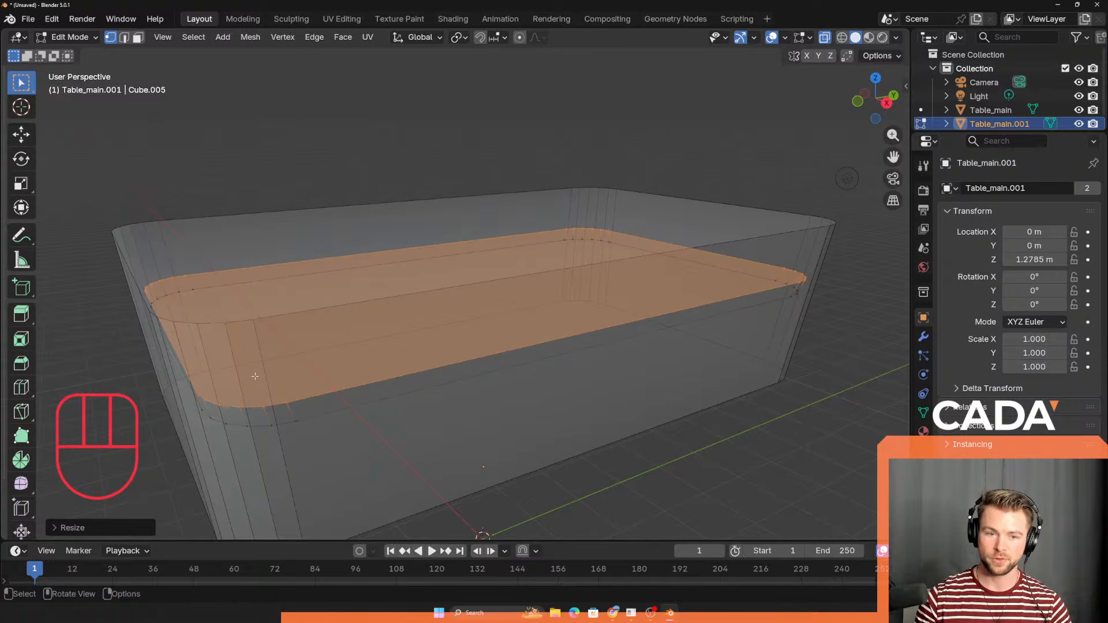
{"action": "middle_click_drag", "start_coordinate": [439, 361], "coordinate": [789, 465]}
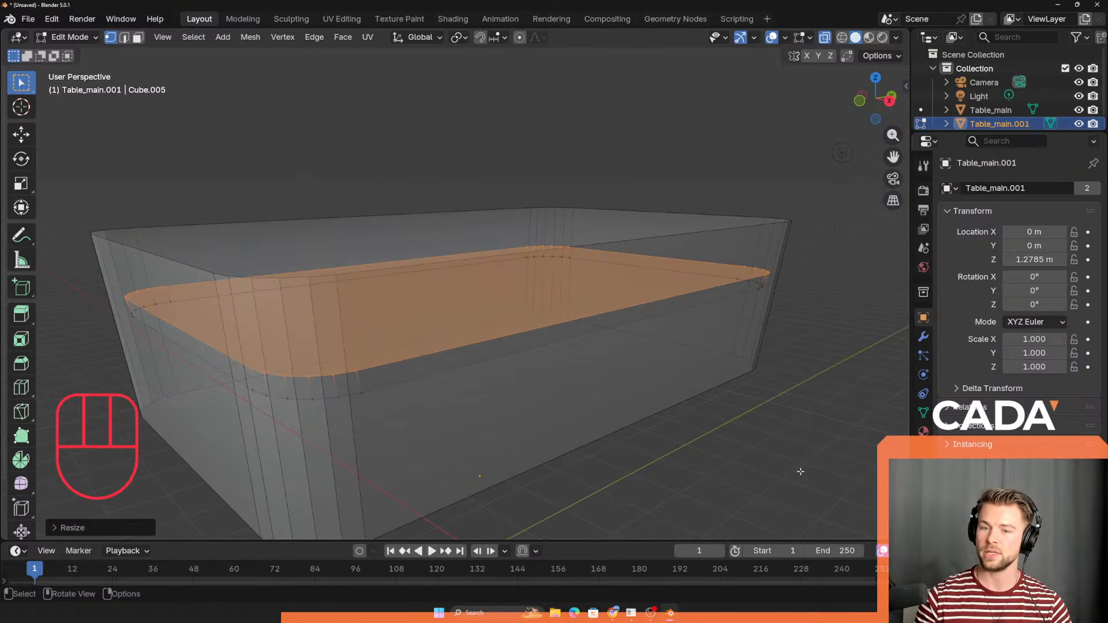
{"action": "key", "text": "s"}
{"action": "left_click", "coordinate": [788, 464]}
{"action": "middle_click_drag", "start_coordinate": [717, 431], "coordinate": [534, 371]}
{"action": "key", "text": "Tab"}
{"action": "key", "text": "Tab"}
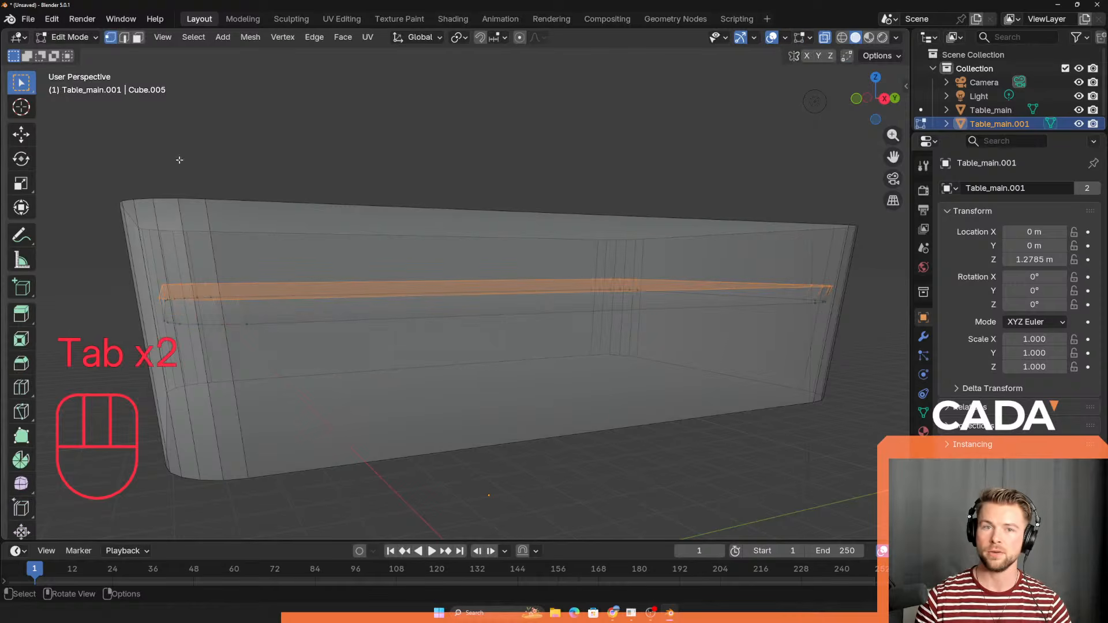
Step: Return the slab to Object Mode and raise it along Z until it protrudes just above the top of Table_main
{"action": "key", "text": "Tab"}
{"action": "key", "text": "Tab"}
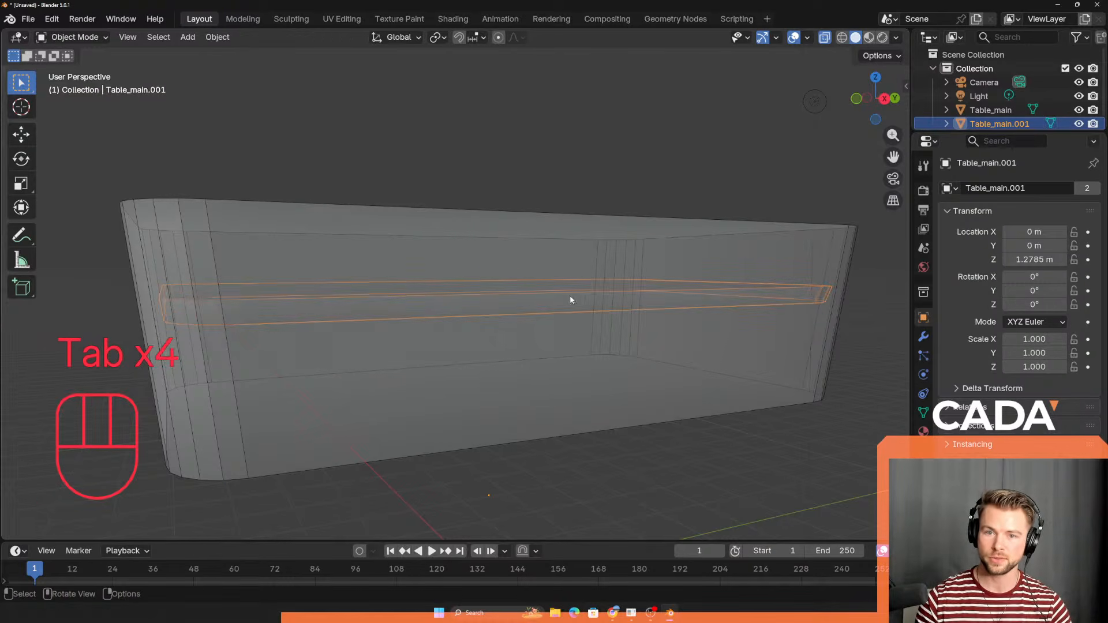
{"action": "key", "text": "g"}
{"action": "key", "text": "z"}
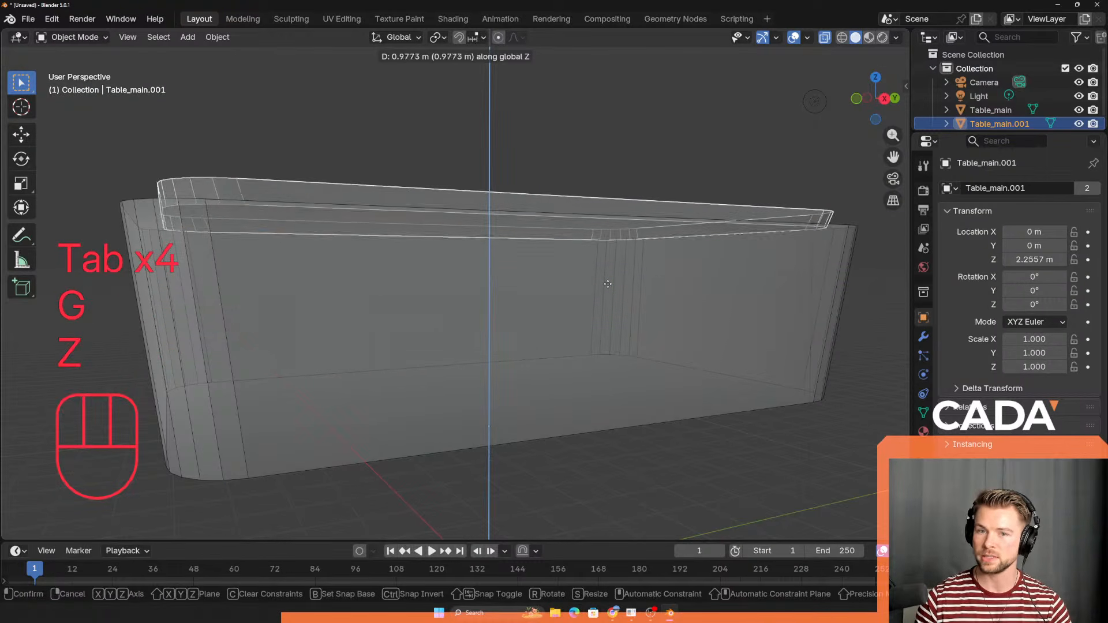
{"action": "left_click", "coordinate": [618, 342]}
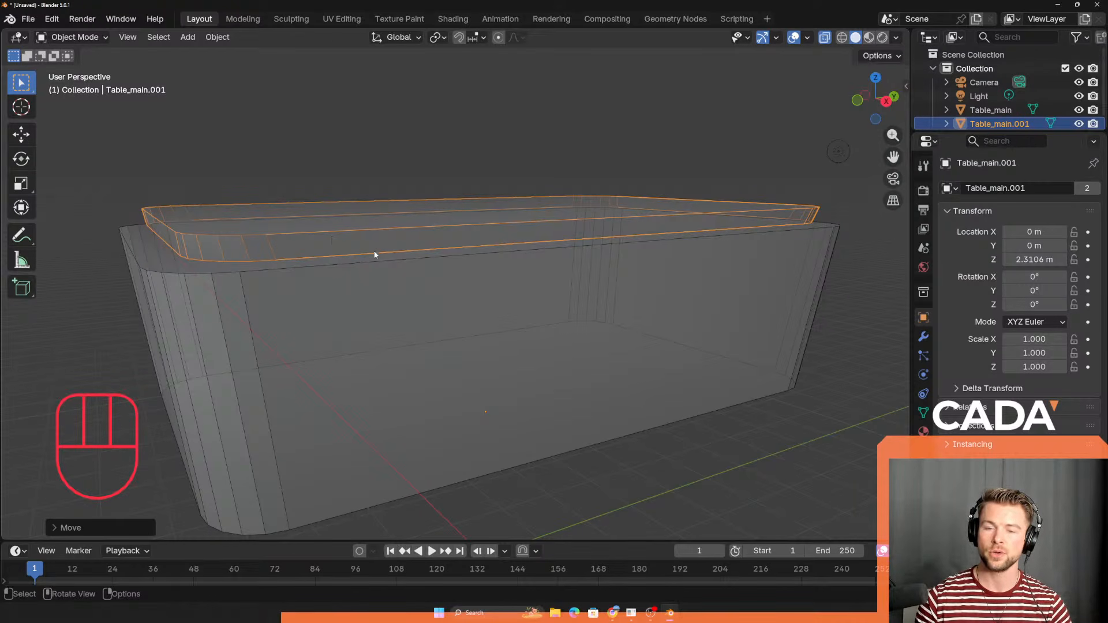
{"action": "middle_click_drag", "start_coordinate": [375, 255], "coordinate": [369, 234]}
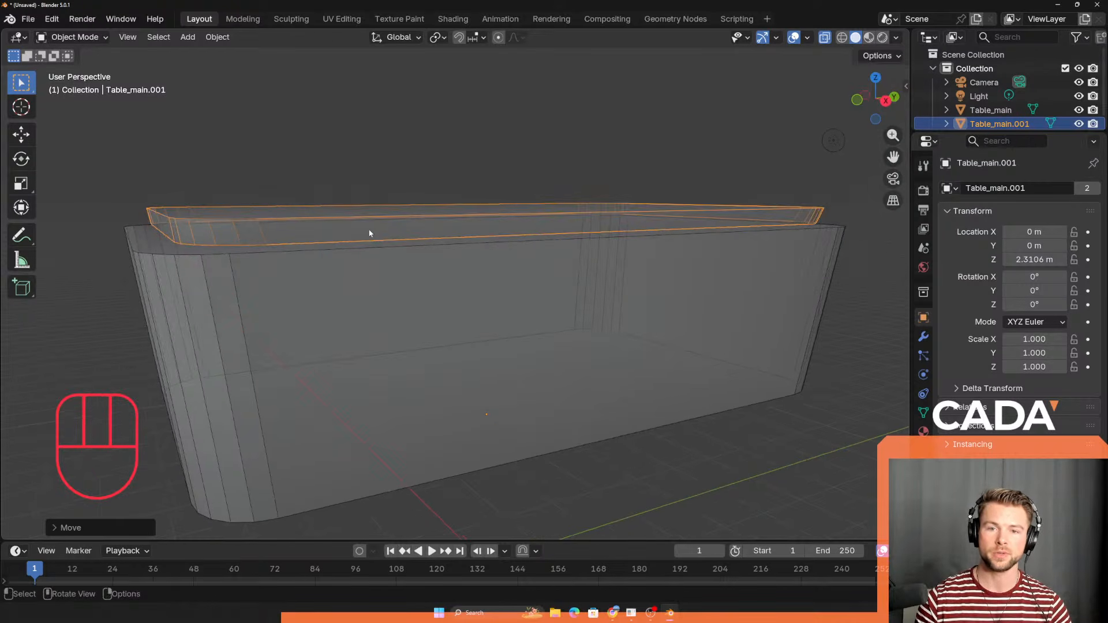
Step: Switch the raised slab to Edit Mode and back to Object Mode, keeping the whole slab selected
{"action": "left_click", "coordinate": [85, 42]}
{"action": "left_click", "coordinate": [77, 58]}
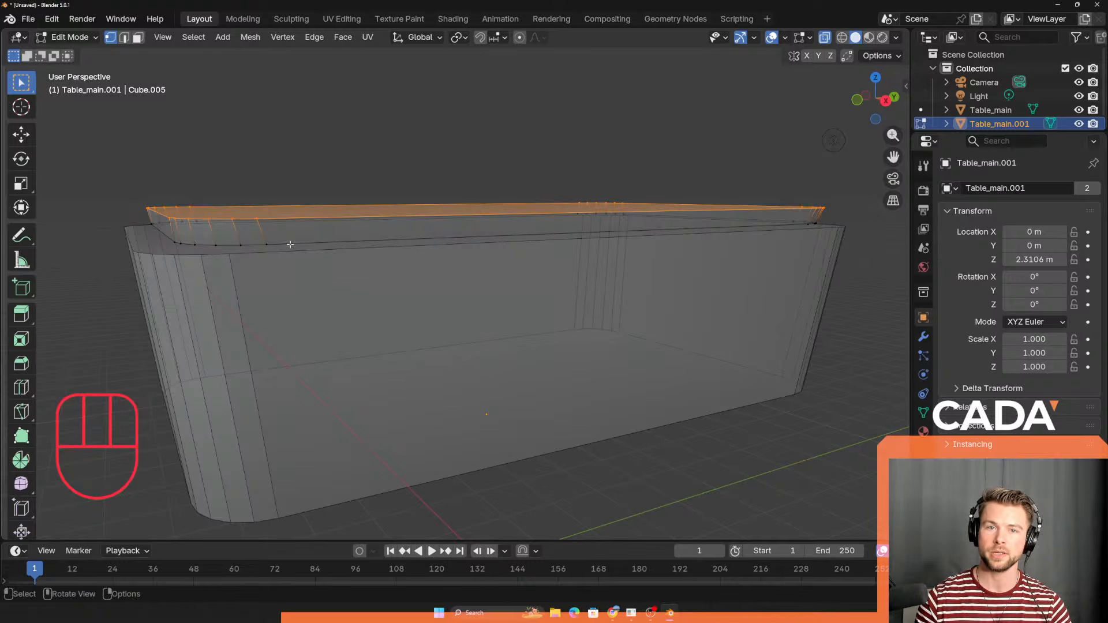
{"action": "middle_click_drag", "start_coordinate": [289, 245], "coordinate": [291, 271]}
{"action": "left_click", "coordinate": [85, 39]}
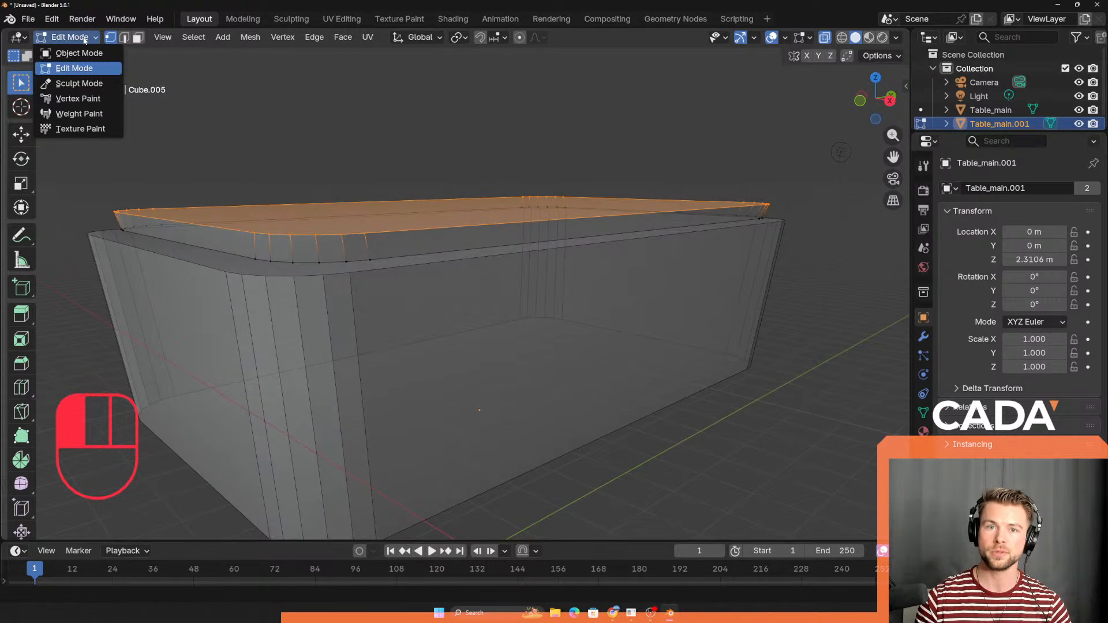
{"action": "left_click", "coordinate": [79, 53]}
{"action": "left_click", "coordinate": [348, 161]}
{"action": "left_click", "coordinate": [274, 233]}
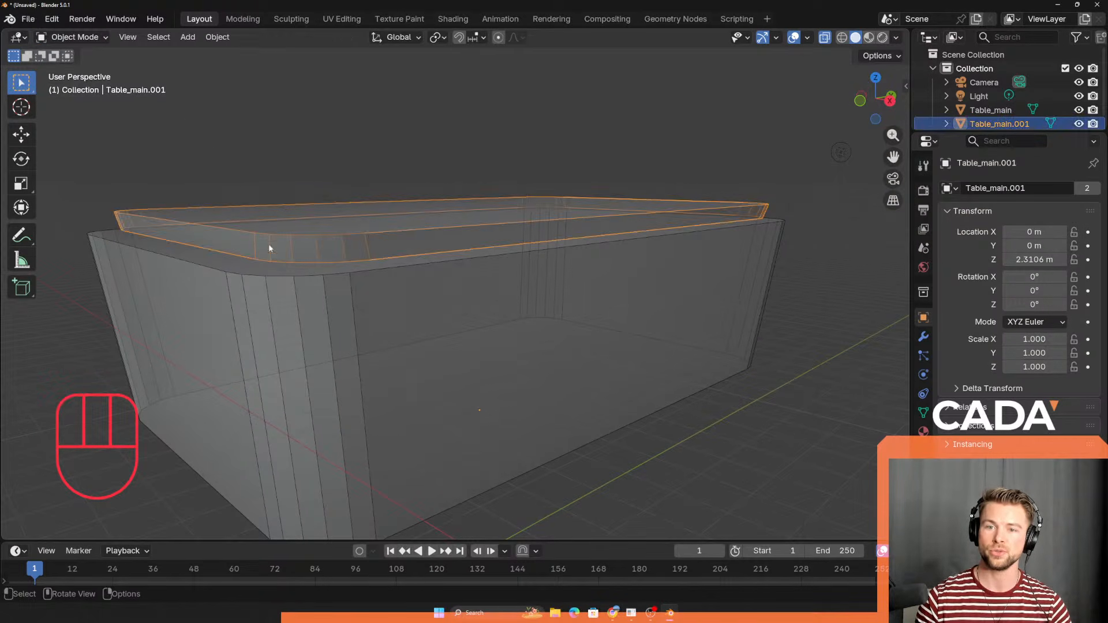
{"action": "left_click", "coordinate": [289, 215]}
{"action": "middle_click_drag", "start_coordinate": [289, 215], "coordinate": [315, 235]}
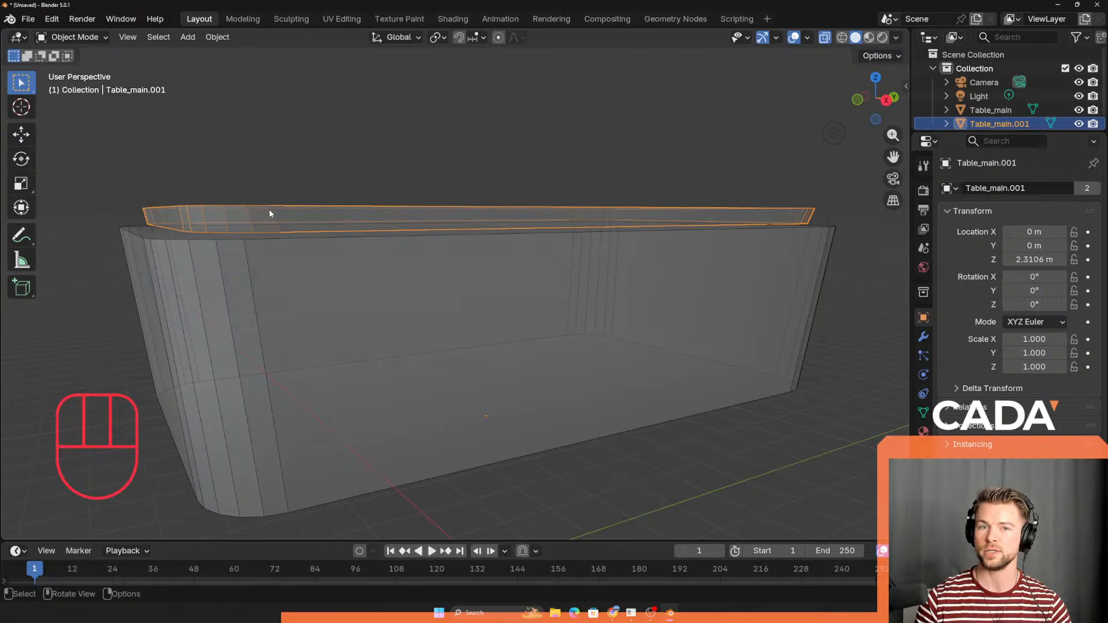
Step: Enter Edit Mode on the slab and select all vertices of the rounded corners at its near end
{"action": "key", "text": "Tab"}
{"action": "middle_click_drag", "start_coordinate": [248, 205], "coordinate": [295, 238], "text": "shift"}
{"action": "left_click_drag", "start_coordinate": [151, 174], "coordinate": [520, 346]}
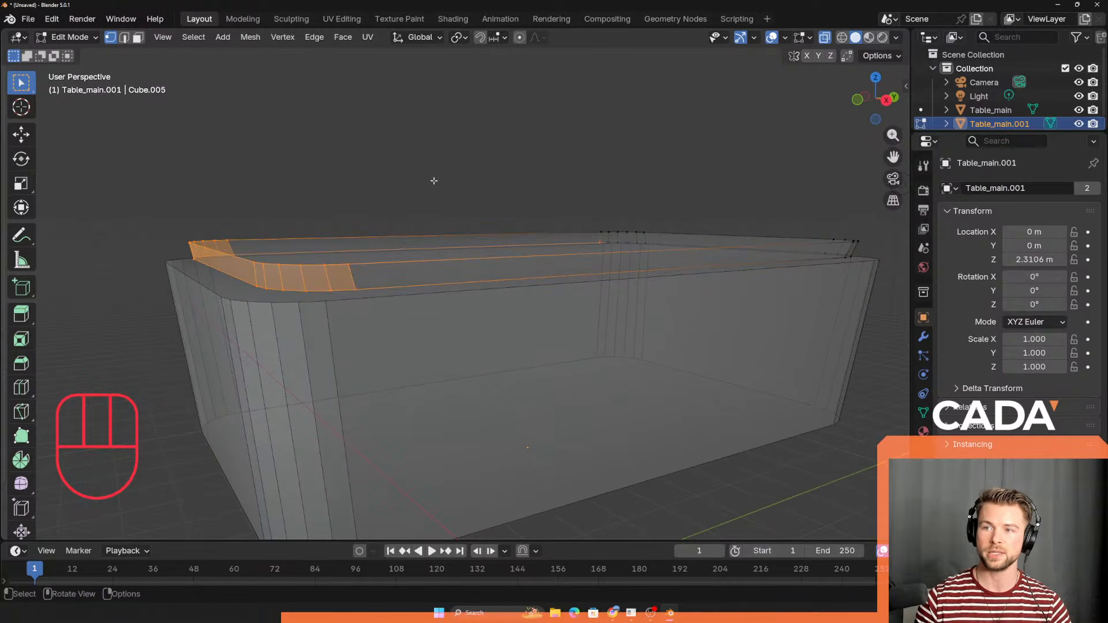
{"action": "middle_click_drag", "start_coordinate": [434, 181], "coordinate": [411, 218]}
{"action": "middle_click_drag", "start_coordinate": [407, 266], "coordinate": [419, 255]}
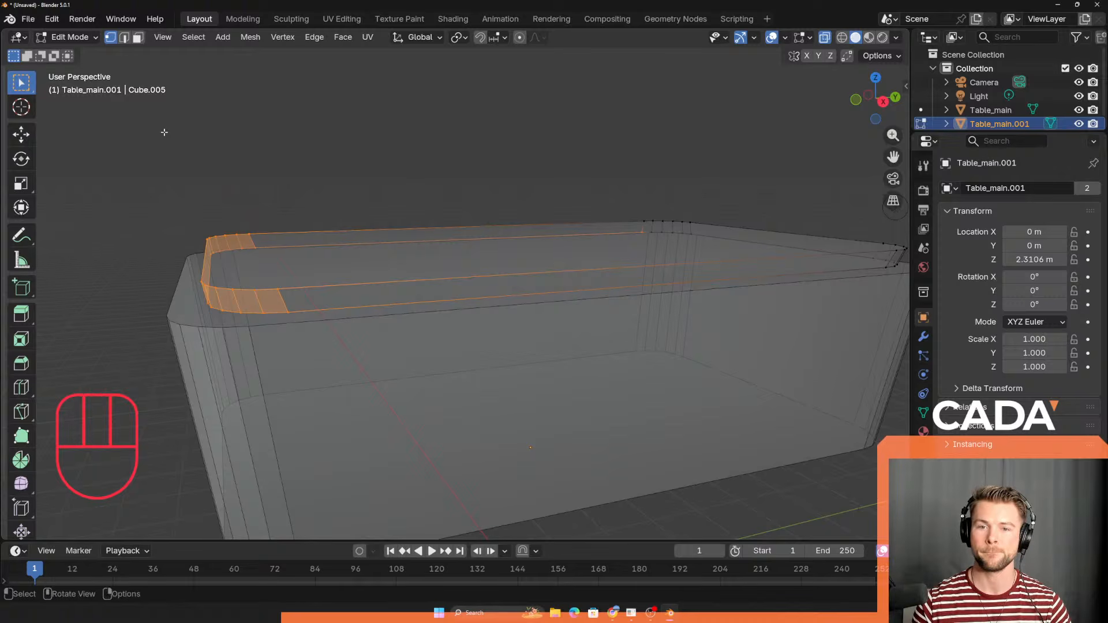
Step: Try selecting individual vertices and small vertex groups along the slab's nearest rounded corner, and return to Object Mode
{"action": "left_click", "coordinate": [280, 288]}
{"action": "left_click", "coordinate": [255, 291], "text": "alt"}
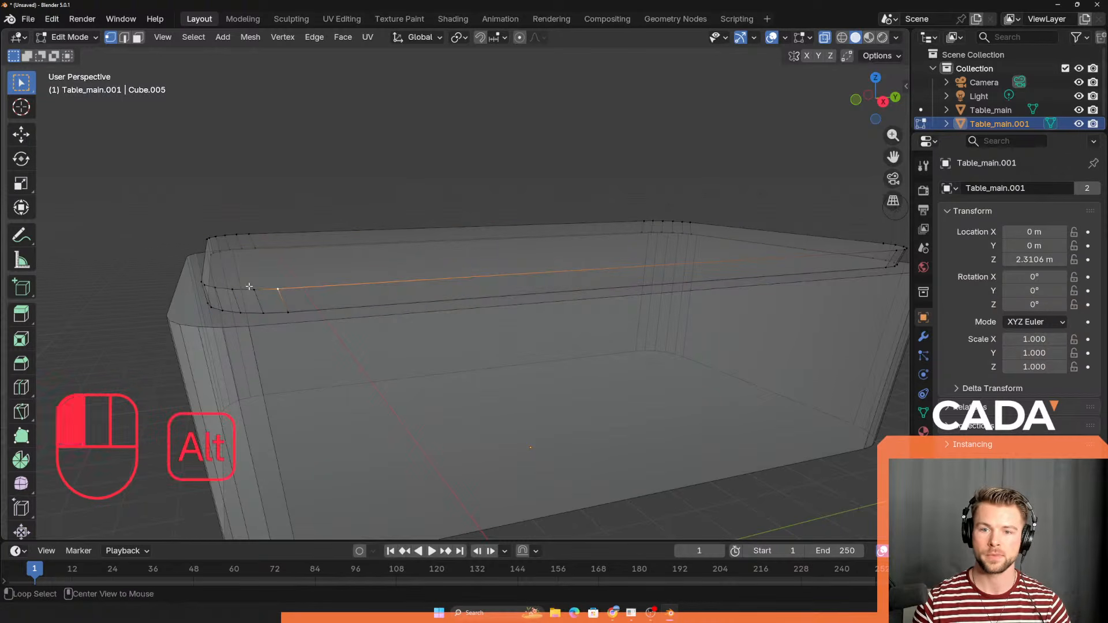
{"action": "left_click", "coordinate": [256, 290]}
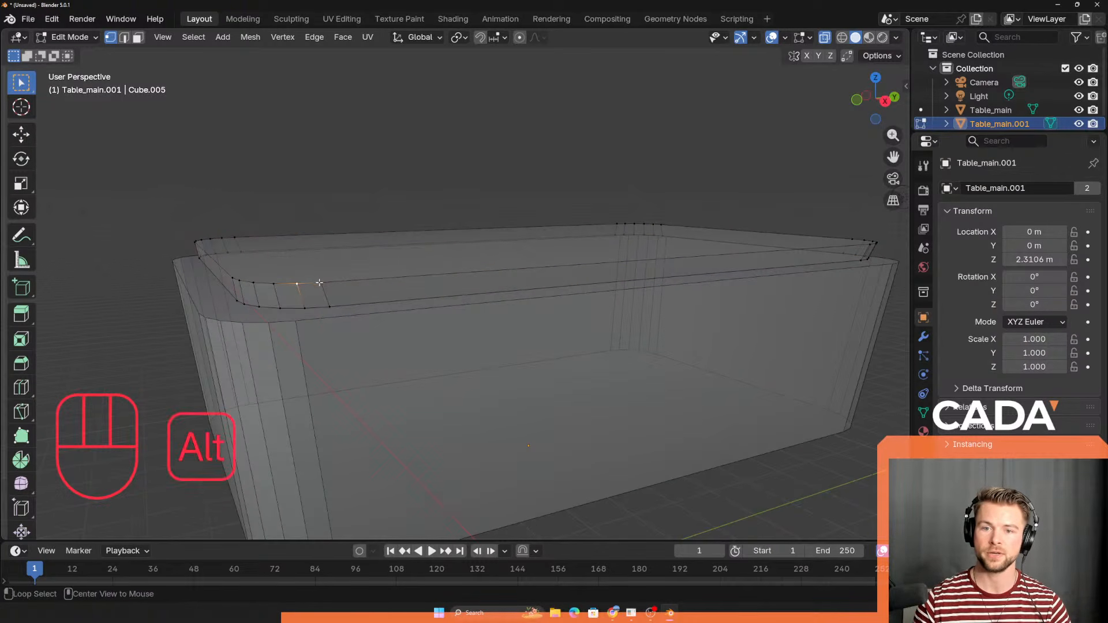
{"action": "left_click", "coordinate": [333, 306], "text": "alt"}
{"action": "left_click", "coordinate": [237, 324]}
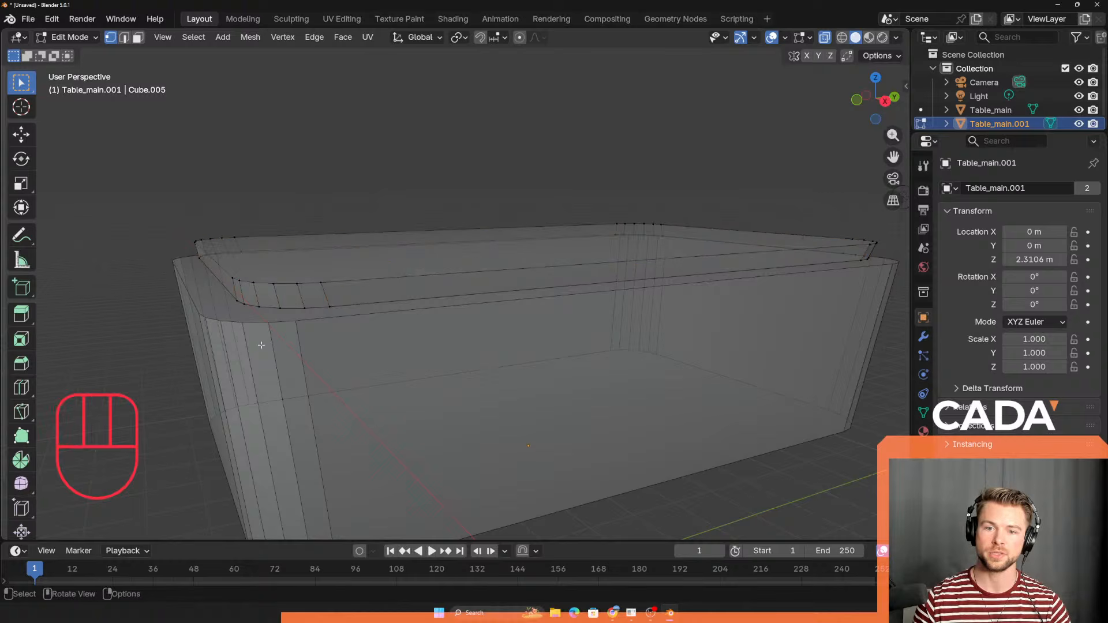
{"action": "left_click_drag", "start_coordinate": [188, 317], "coordinate": [221, 367]}
{"action": "left_click_drag", "start_coordinate": [193, 293], "coordinate": [236, 369]}
{"action": "left_click_drag", "start_coordinate": [286, 258], "coordinate": [426, 409]}
{"action": "middle_click_drag", "start_coordinate": [374, 403], "coordinate": [434, 384], "text": "shift"}
{"action": "key", "text": "Tab"}
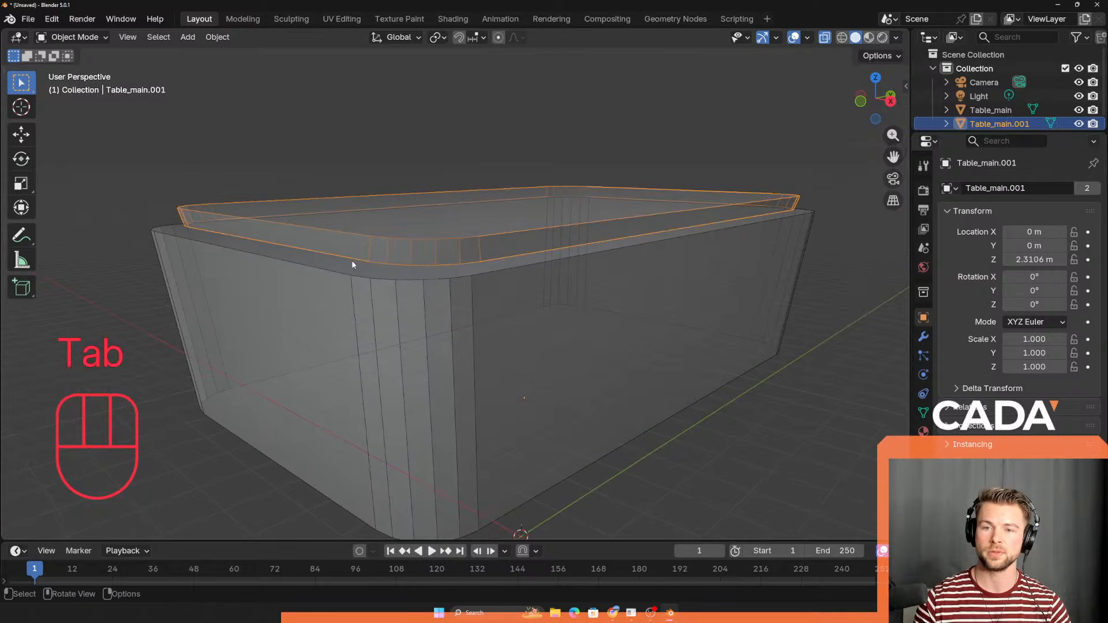
{"action": "left_click", "coordinate": [352, 260]}
{"action": "left_click", "coordinate": [295, 95]}
{"action": "left_click", "coordinate": [376, 278]}
{"action": "left_click", "coordinate": [376, 277]}
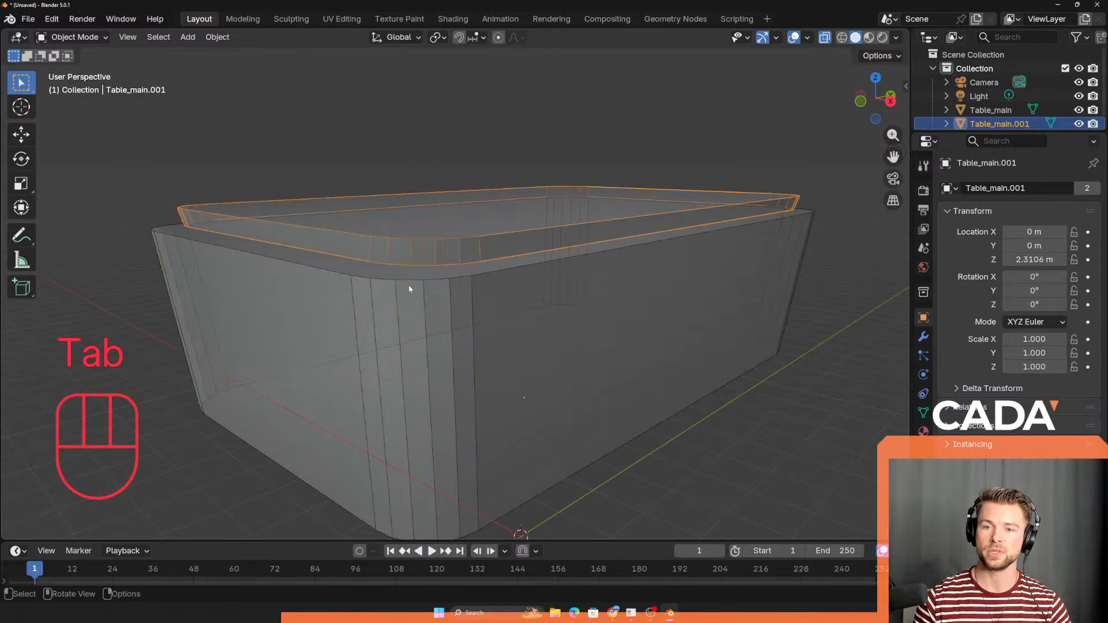
{"action": "middle_click_drag", "start_coordinate": [375, 278], "coordinate": [385, 329]}
{"action": "middle_click_drag", "start_coordinate": [295, 230], "coordinate": [382, 260]}
Step: Enter Edit Mode on the slab and select the upper vertices of its nearest rounded corner
{"action": "key", "text": "Tab"}
{"action": "left_click_drag", "start_coordinate": [382, 261], "coordinate": [471, 323]}
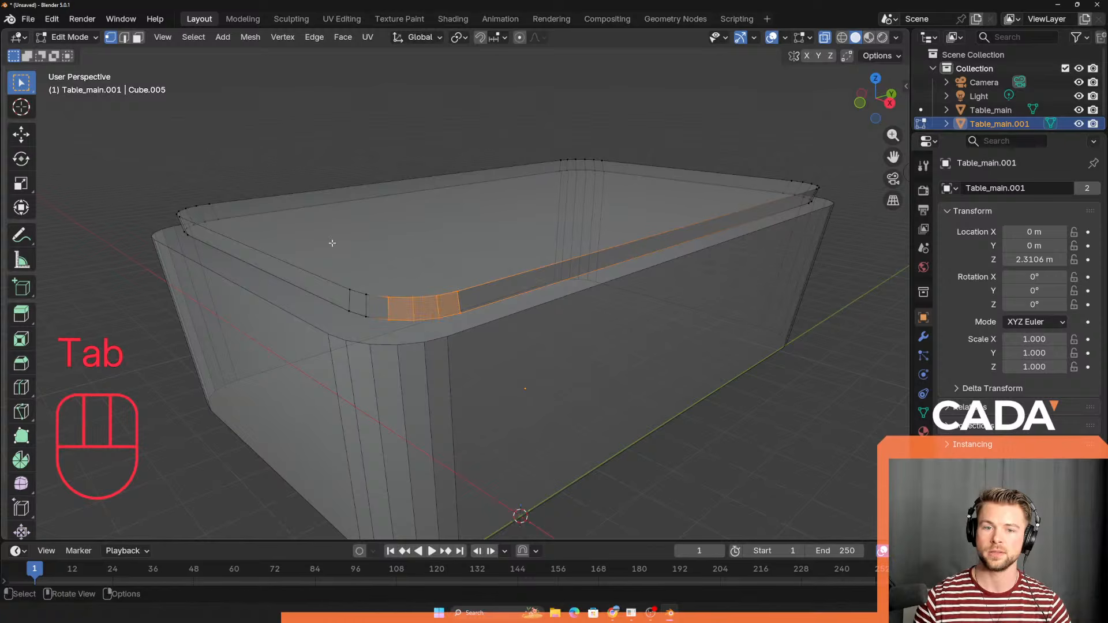
{"action": "left_click_drag", "start_coordinate": [333, 243], "coordinate": [406, 338]}
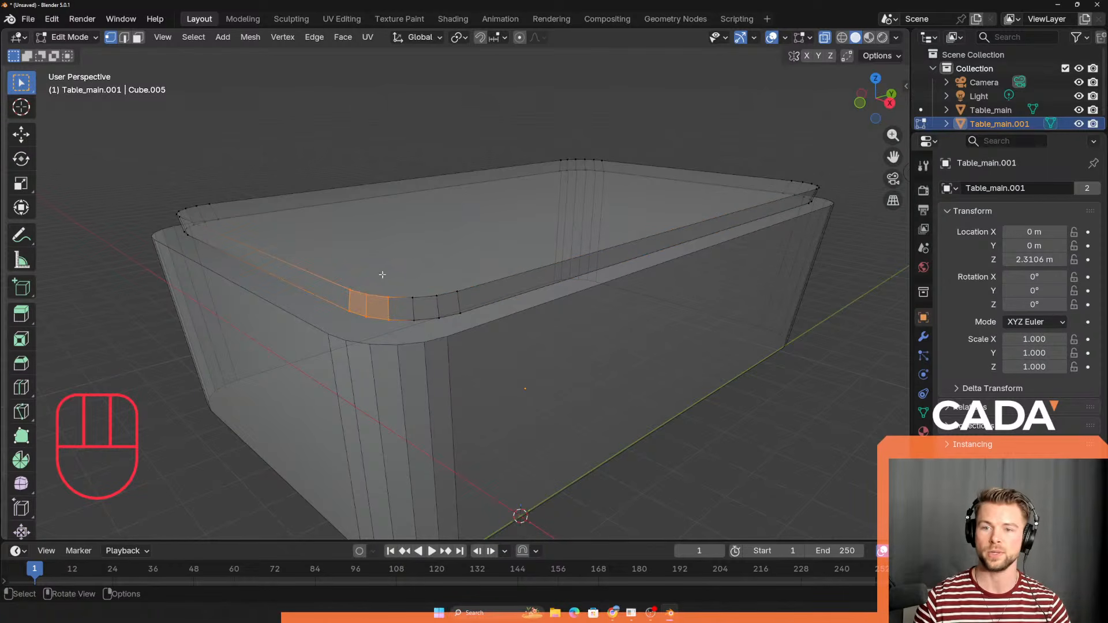
{"action": "left_click_drag", "start_coordinate": [382, 274], "coordinate": [469, 323]}
{"action": "middle_click_drag", "start_coordinate": [469, 329], "coordinate": [383, 244]}
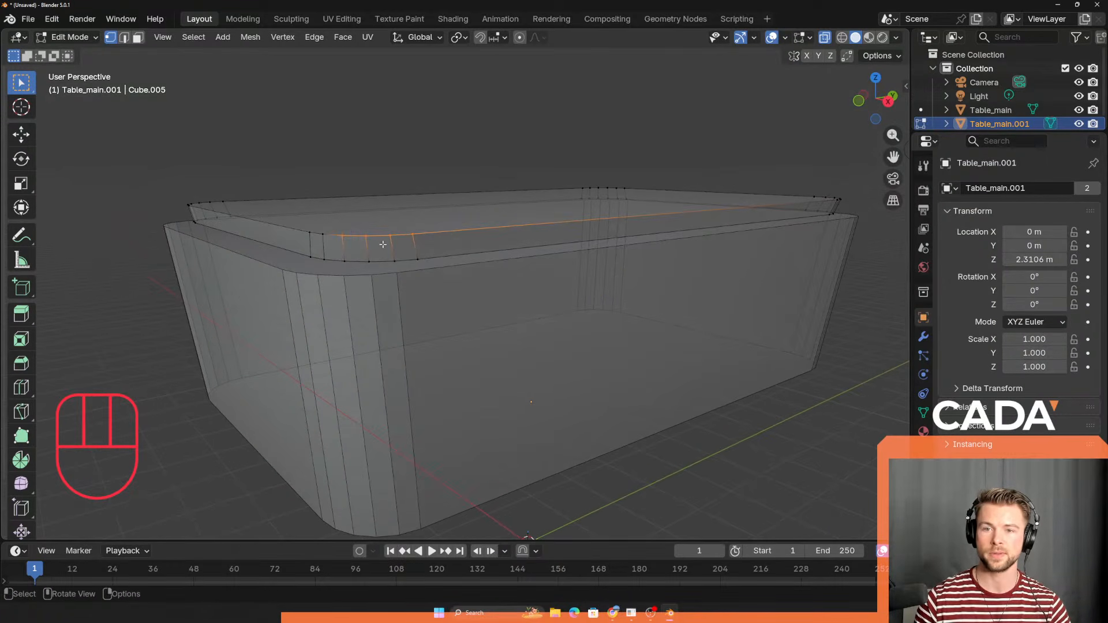
Step: Box-select the vertices of the top slab's rounded front corner, deselect them, and cycle through the selection tools
{"action": "left_click_drag", "start_coordinate": [322, 112], "coordinate": [576, 339]}
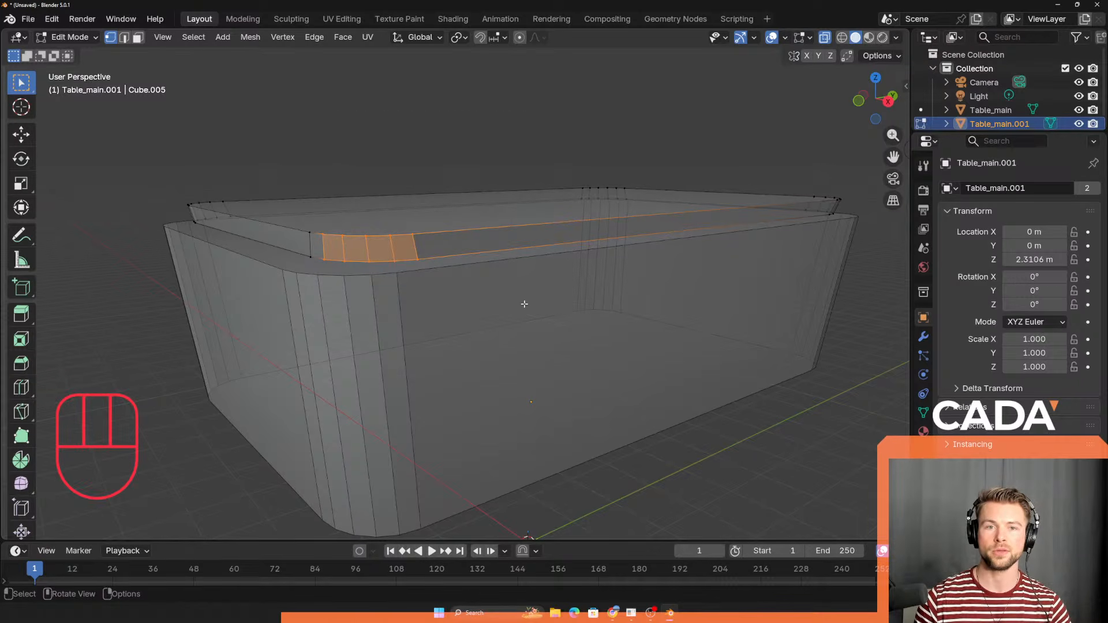
{"action": "key", "text": "w"}
{"action": "key", "text": "w"}
{"action": "key", "text": "w"}
{"action": "left_click", "coordinate": [331, 167]}
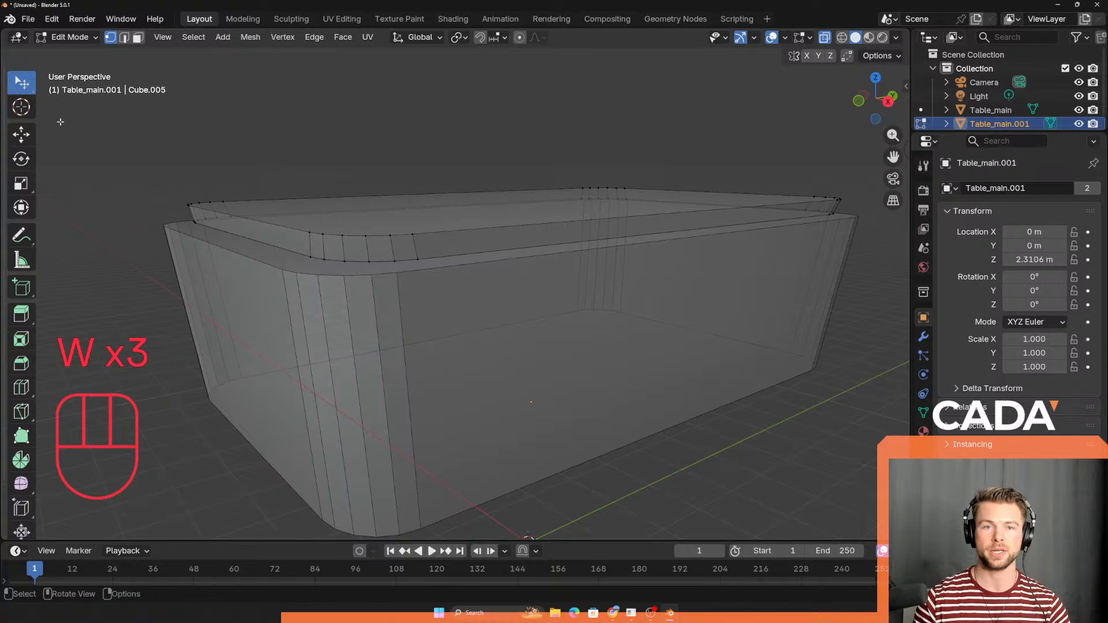
{"action": "key", "text": "w"}
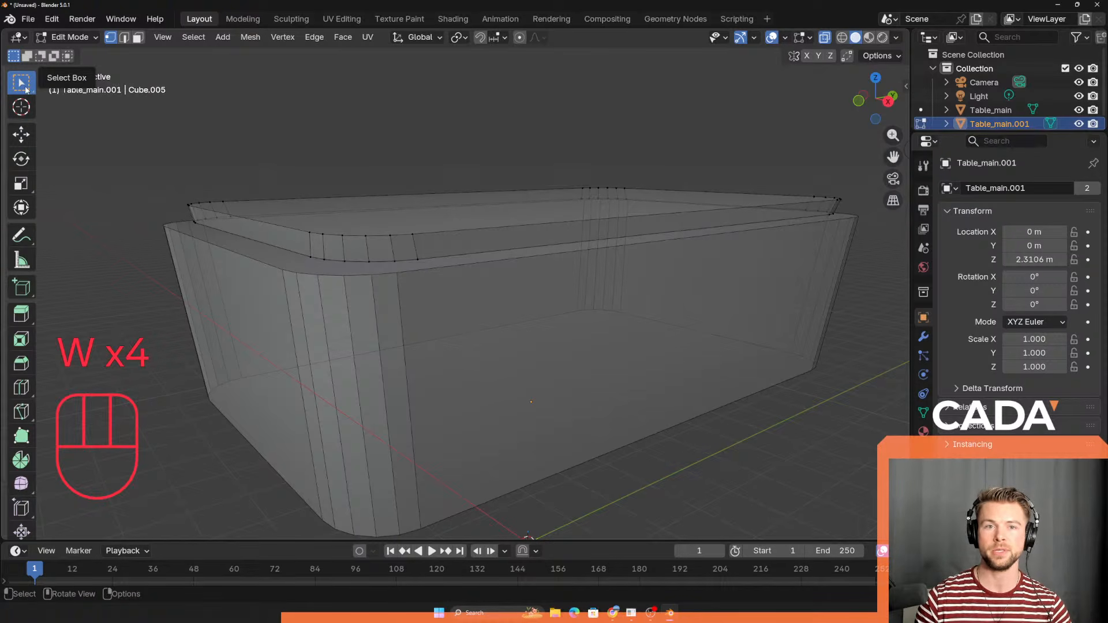
{"action": "key", "text": "w"}
{"action": "key", "text": "w"}
{"action": "key", "text": "w"}
{"action": "key", "text": "w"}
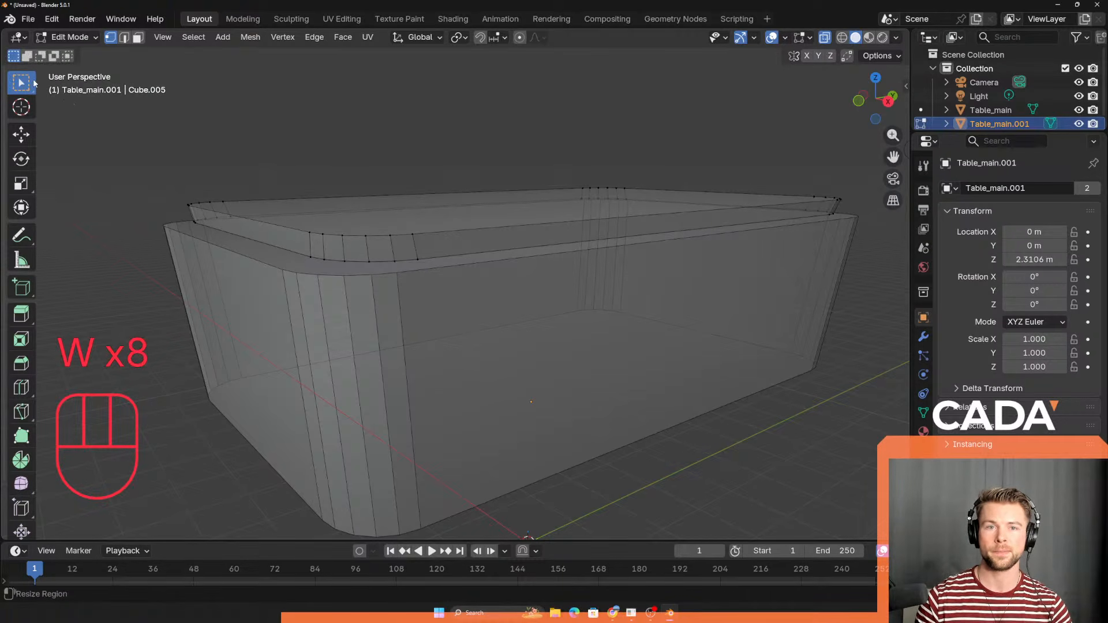
{"action": "key", "text": "w"}
{"action": "key", "text": "w"}
{"action": "key", "text": "w"}
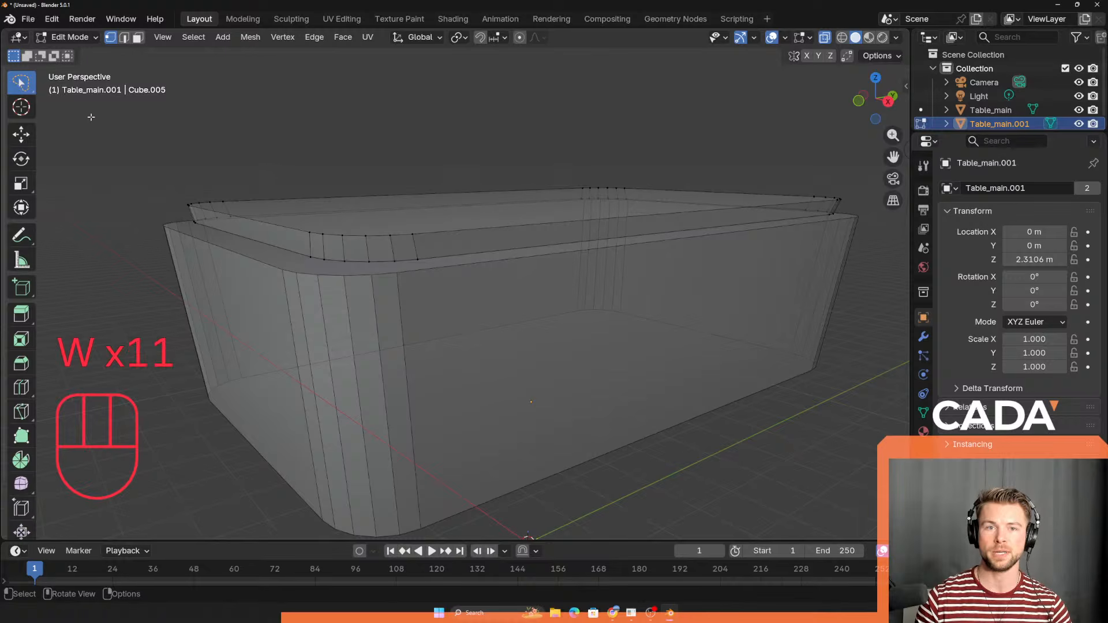
Step: Try moving one upper corner vertex of the slab downward with the Tweak tool, and undo the move
{"action": "key", "text": "w"}
{"action": "left_click_drag", "start_coordinate": [343, 236], "coordinate": [341, 255]}
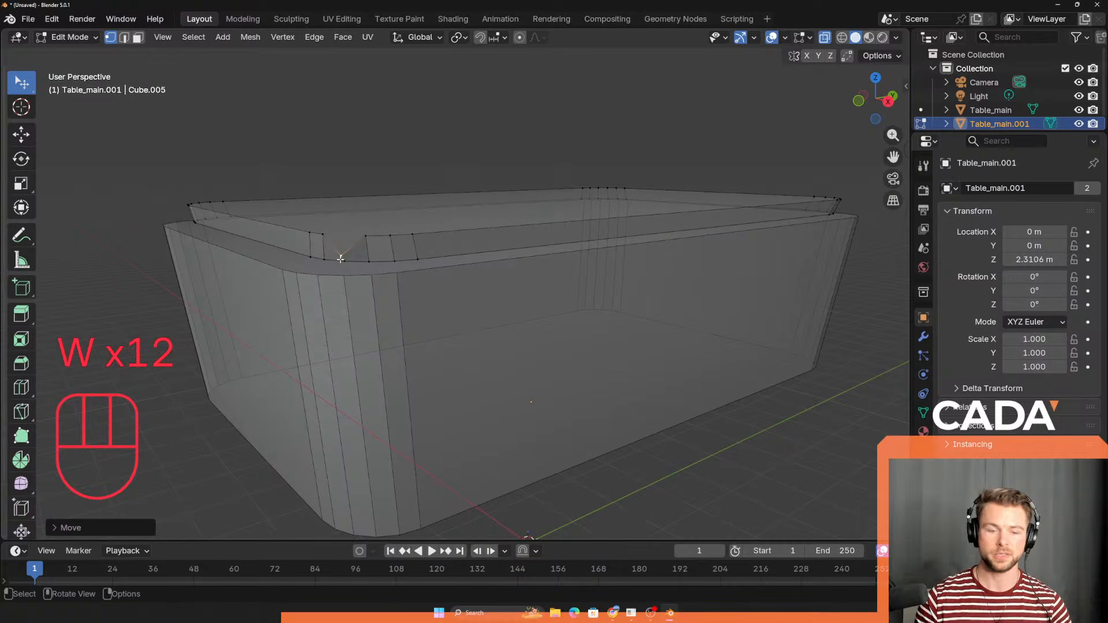
{"action": "key", "text": "ctrl+z"}
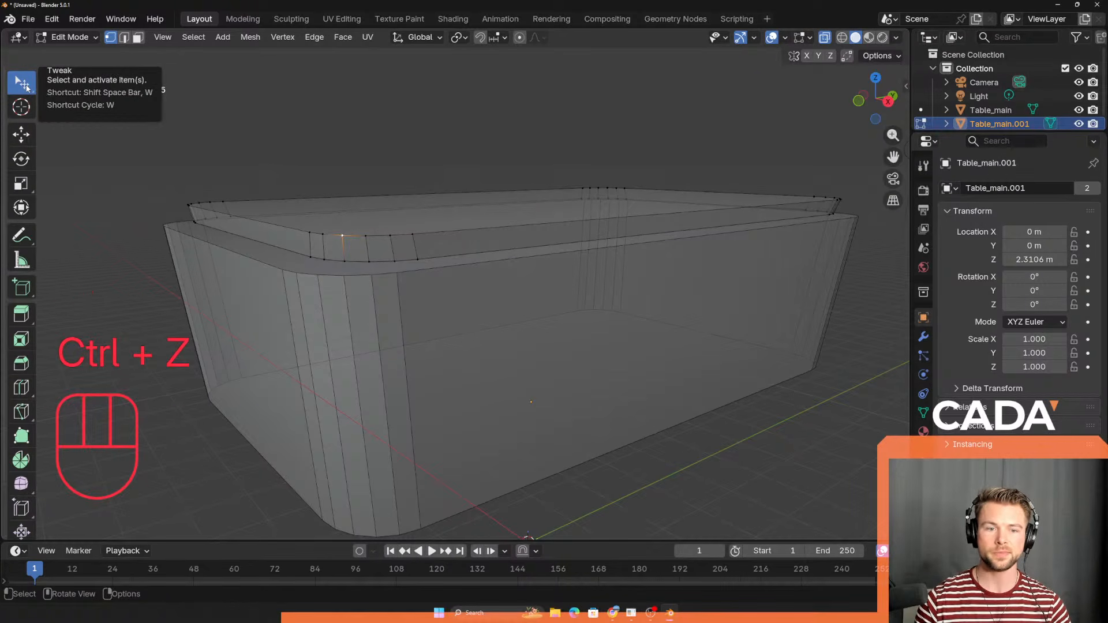
Step: Cycle the selection modes until Select Box is the active tool
{"action": "key", "text": "w"}
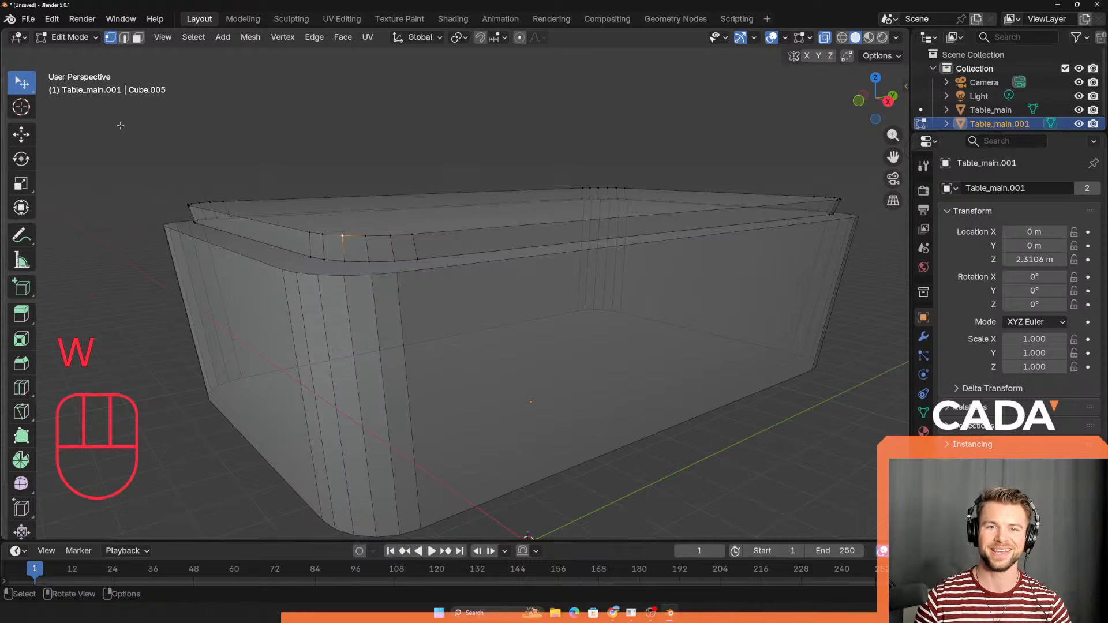
{"action": "key", "text": "w"}
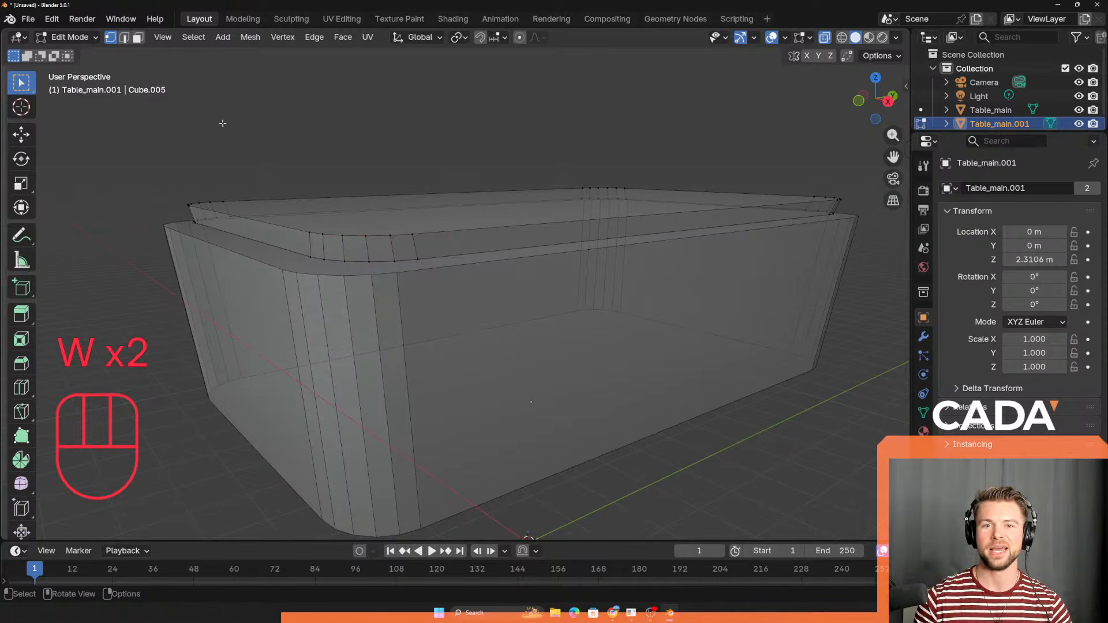
{"action": "middle_click_drag", "start_coordinate": [367, 161], "coordinate": [384, 196], "text": "shift"}
{"action": "middle_click_drag", "start_coordinate": [384, 197], "coordinate": [369, 216]}
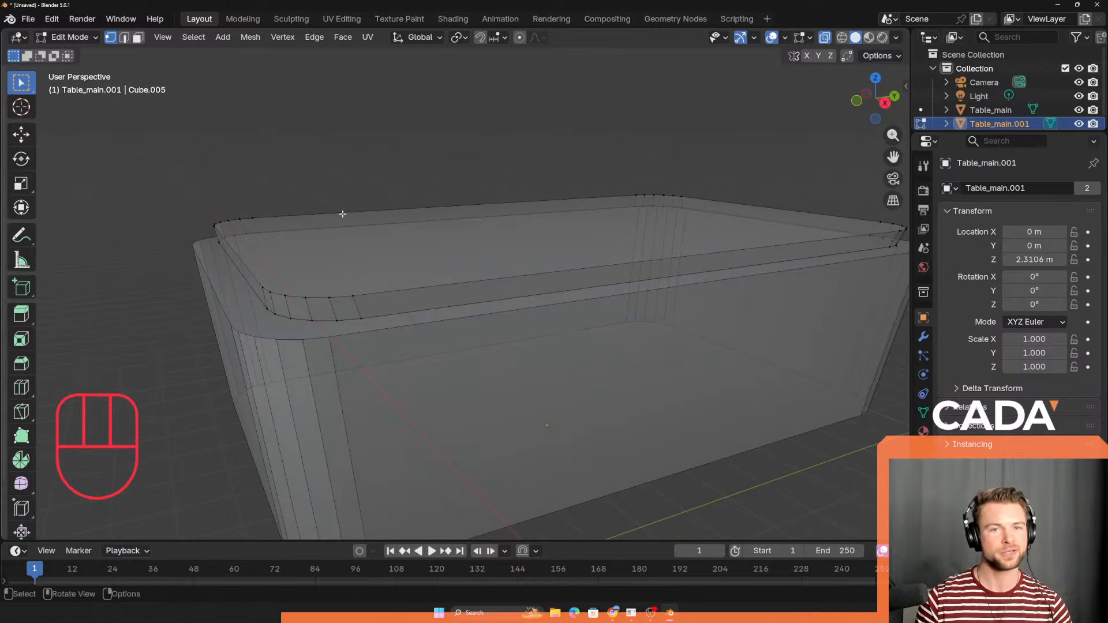
{"action": "key", "text": "w"}
{"action": "key", "text": "w"}
{"action": "key", "text": "w"}
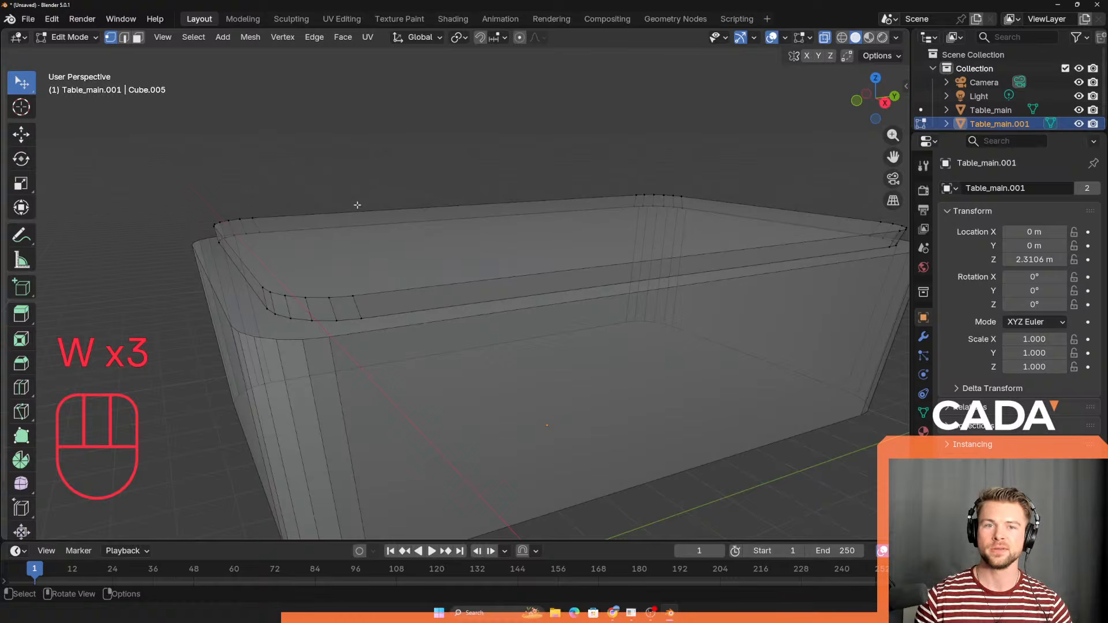
{"action": "key", "text": "w"}
Step: Return the slab to Object Mode and turn off X-ray display
{"action": "middle_click_drag", "start_coordinate": [375, 196], "coordinate": [441, 262]}
{"action": "scroll", "coordinate": [408, 280], "scroll_direction": "up", "scroll_amount": 2}
{"action": "scroll", "coordinate": [408, 279], "scroll_direction": "down", "scroll_amount": 4}
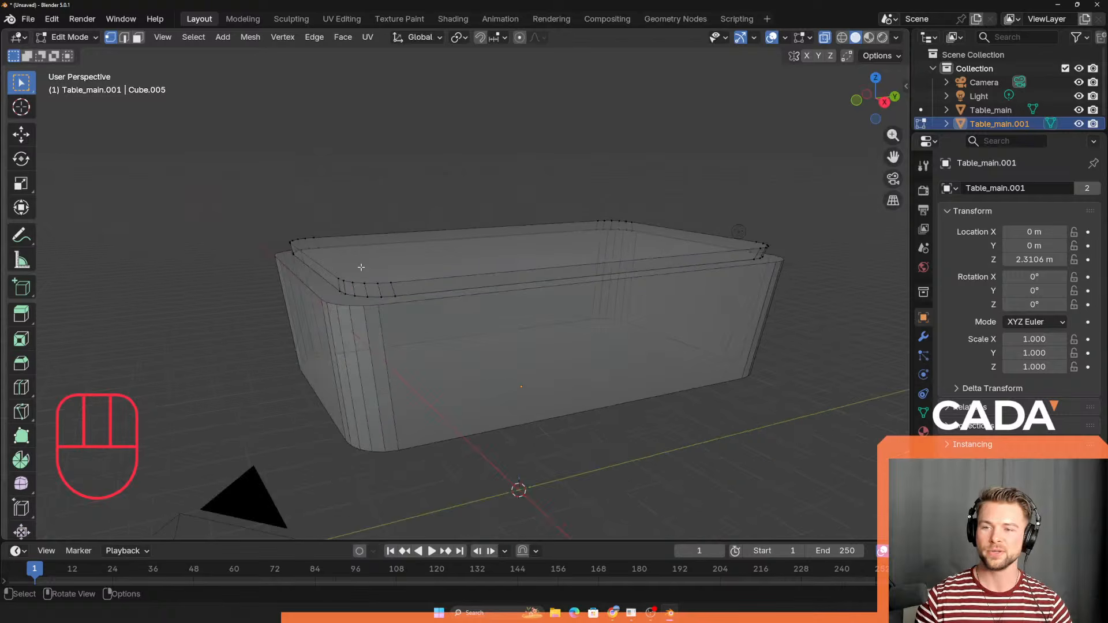
{"action": "key", "text": "Tab"}
{"action": "middle_click_drag", "start_coordinate": [500, 324], "coordinate": [425, 335]}
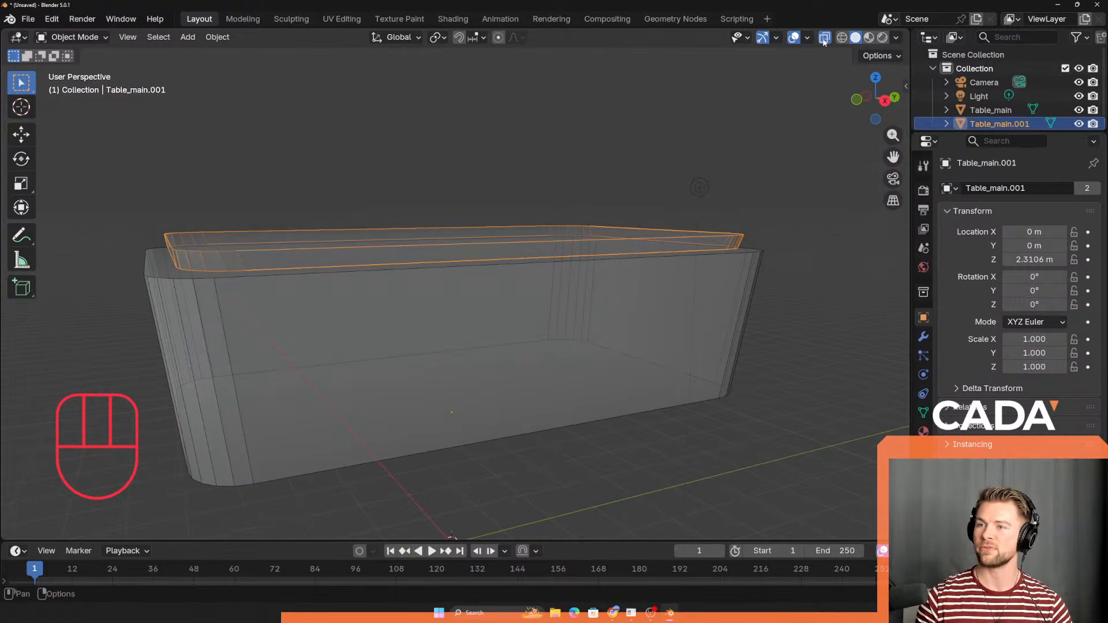
{"action": "left_click", "coordinate": [824, 38]}
Step: Switch to the browser's pool table reference photo, compare it with the modelled table, and return to Blender
{"action": "mouse_move", "coordinate": [364, 247]}
{"action": "middle_mouse_down"}
{"action": "mouse_move", "coordinate": [302, 248]}
{"action": "mouse_move", "coordinate": [309, 267]}
{"action": "mouse_move", "coordinate": [339, 250]}
{"action": "mouse_move", "coordinate": [369, 257]}
{"action": "middle_mouse_up"}
{"action": "key", "text": "alt+Tab"}
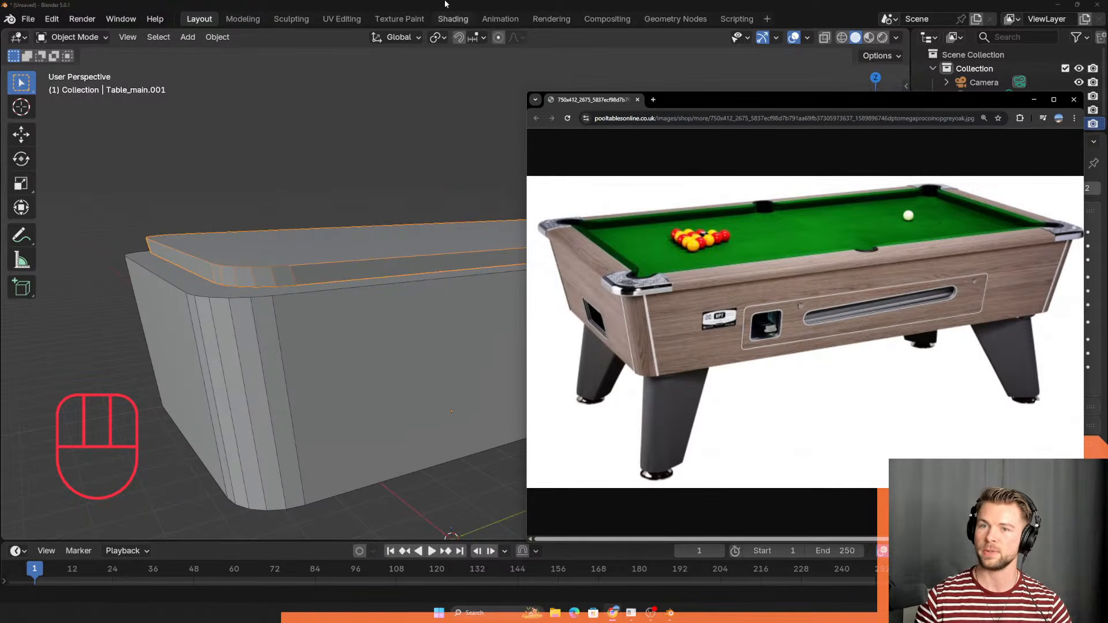
{"action": "key", "text": "alt+Tab"}
{"action": "middle_click_drag", "start_coordinate": [316, 309], "coordinate": [308, 364]}
{"action": "middle_click_drag", "start_coordinate": [585, 312], "coordinate": [534, 309]}
Step: Try scaling and rotating the top slab about its current origin
{"action": "key", "text": "s"}
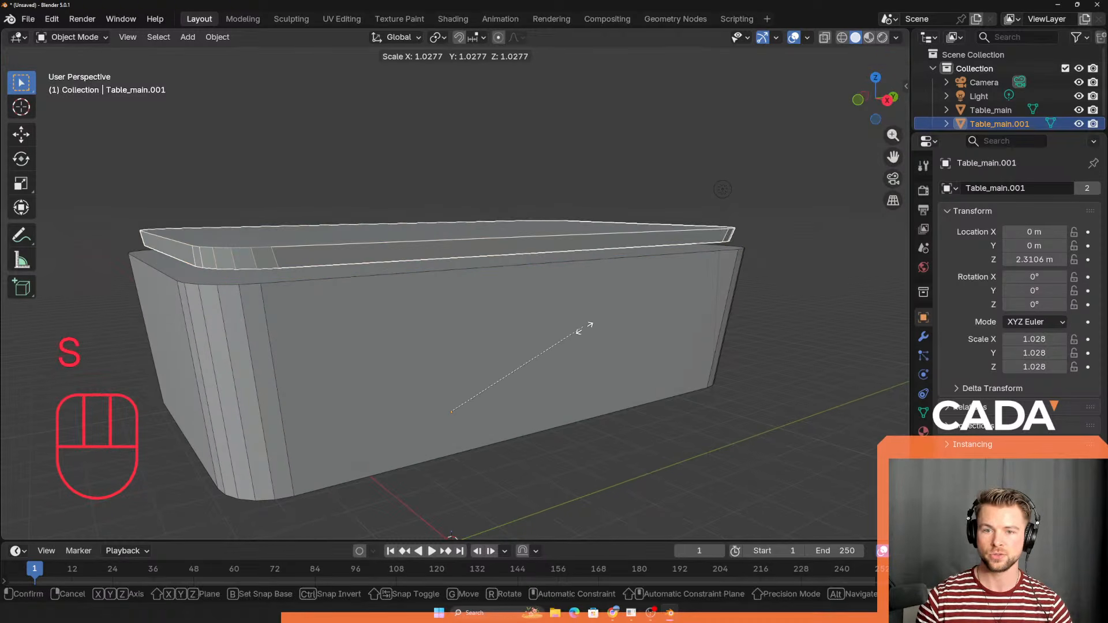
{"action": "right_click", "coordinate": [570, 333]}
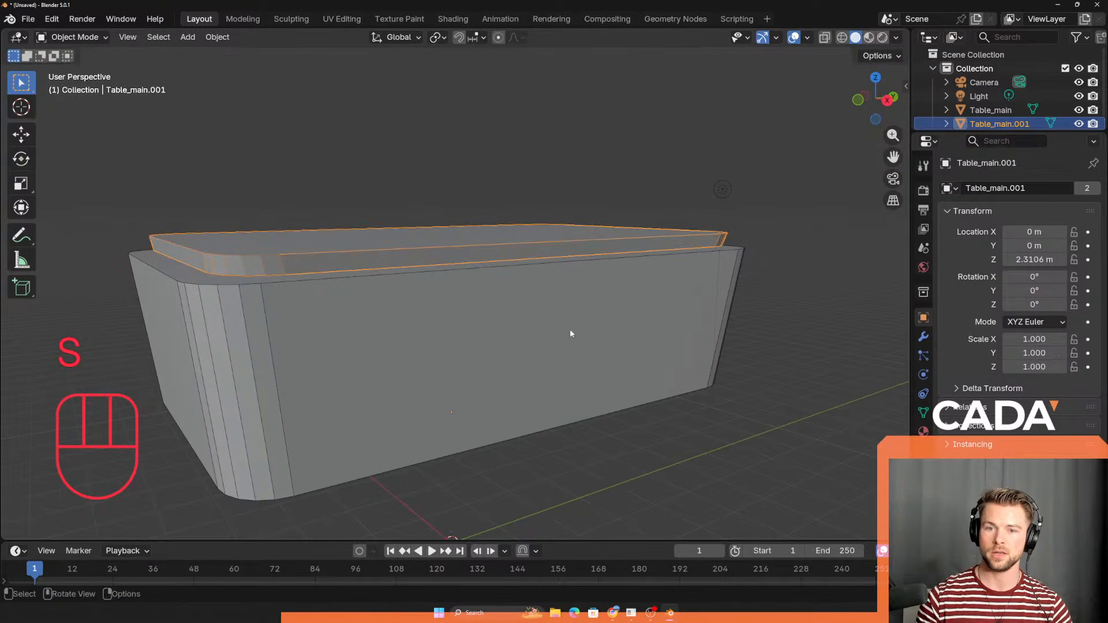
{"action": "middle_click_drag", "start_coordinate": [299, 250], "coordinate": [359, 269]}
{"action": "key", "text": "s"}
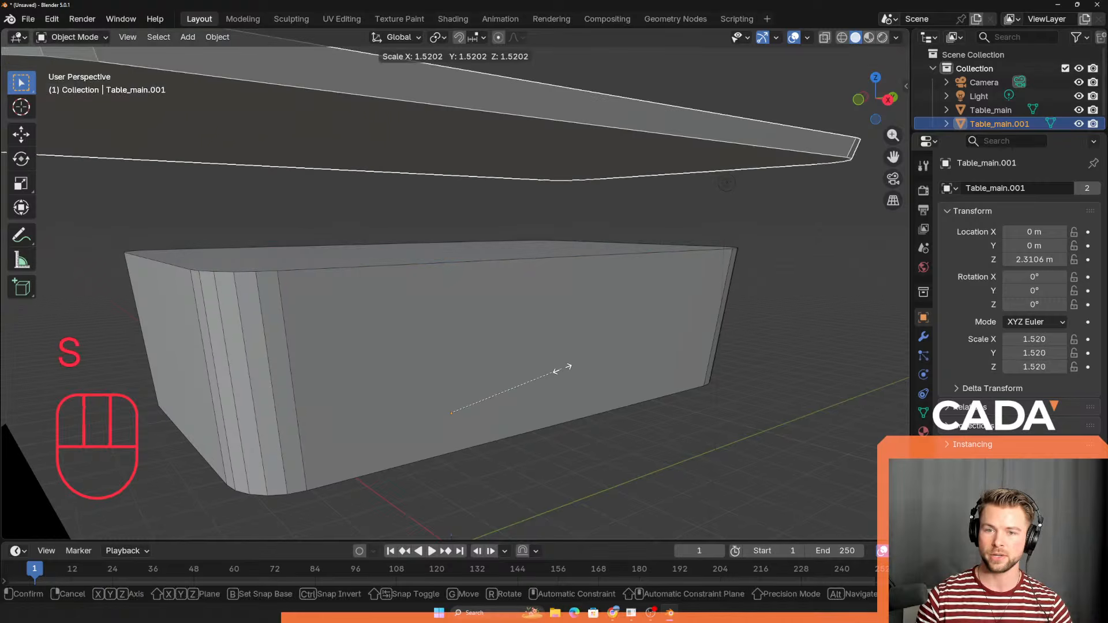
{"action": "right_click", "coordinate": [570, 354]}
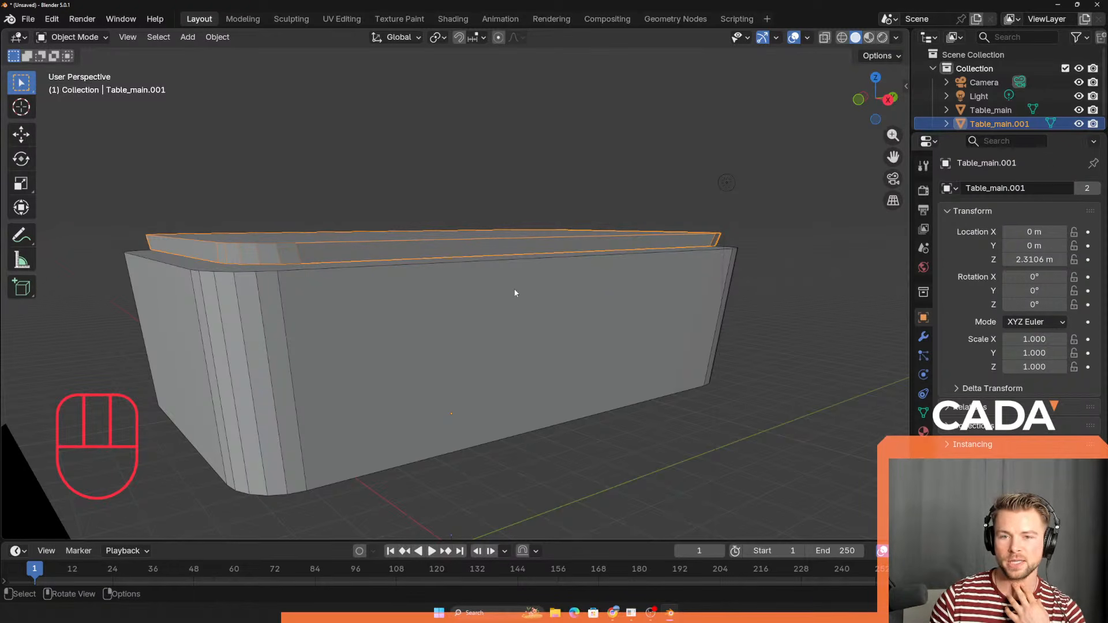
{"action": "scroll", "coordinate": [495, 306], "scroll_direction": "down", "scroll_amount": 2}
{"action": "middle_click_drag", "start_coordinate": [462, 372], "coordinate": [421, 317], "text": "shift"}
{"action": "scroll", "coordinate": [430, 327], "scroll_direction": "up", "scroll_amount": 1}
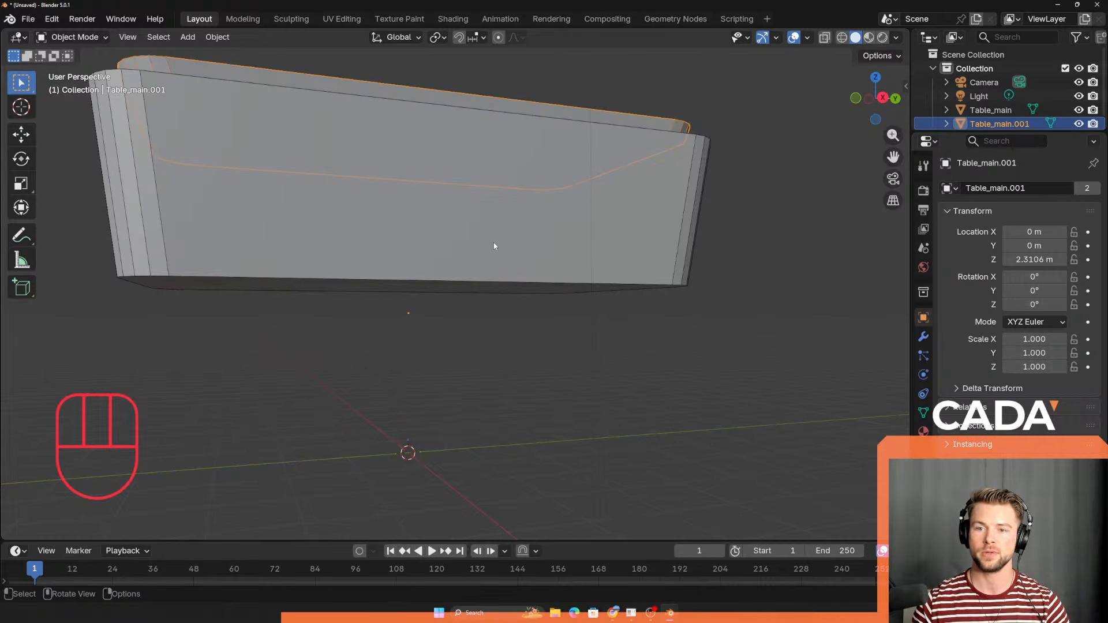
{"action": "key", "text": "r"}
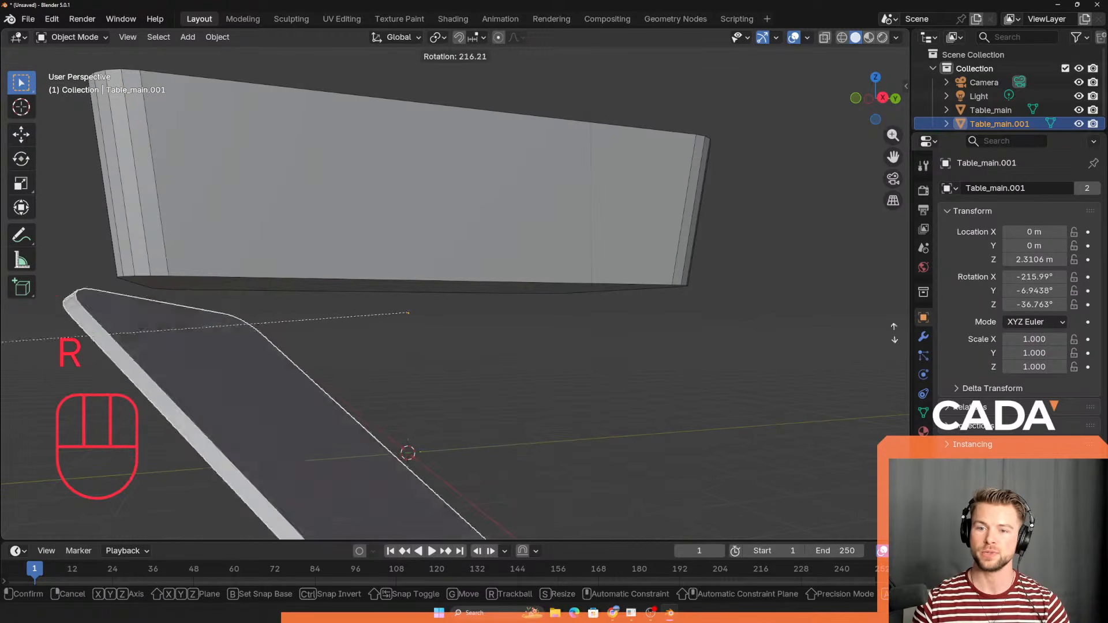
{"action": "key", "text": "Escape"}
{"action": "key", "text": "s"}
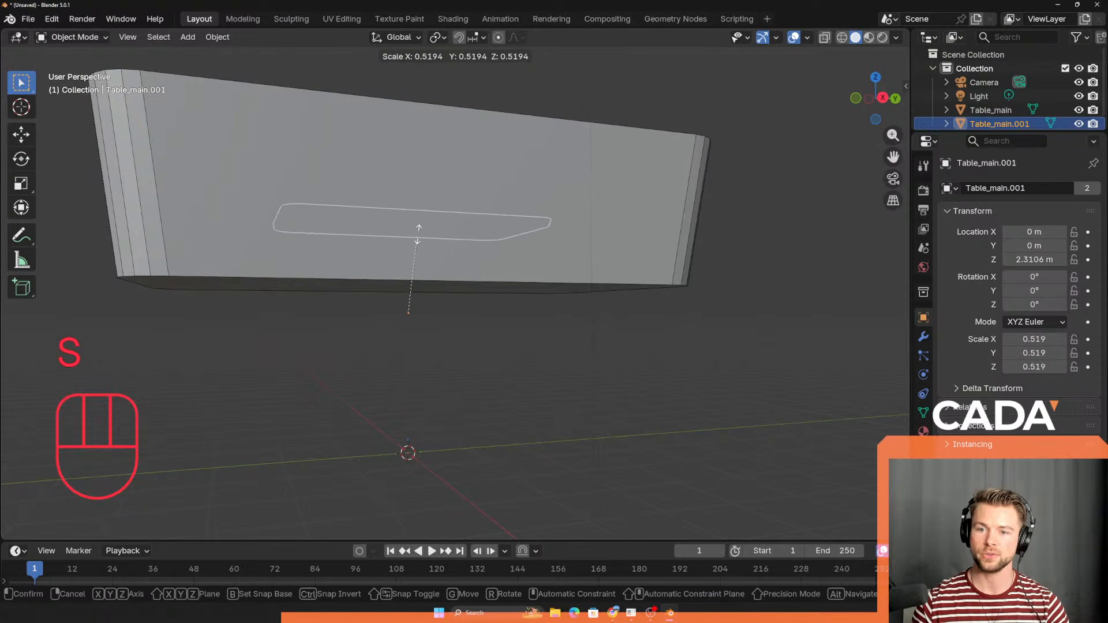
{"action": "right_click", "coordinate": [460, 140]}
Step: Set the top slab's origin to its geometry
{"action": "middle_click_drag", "start_coordinate": [410, 213], "coordinate": [389, 246]}
{"action": "middle_click_drag", "start_coordinate": [389, 246], "coordinate": [382, 309], "text": "shift"}
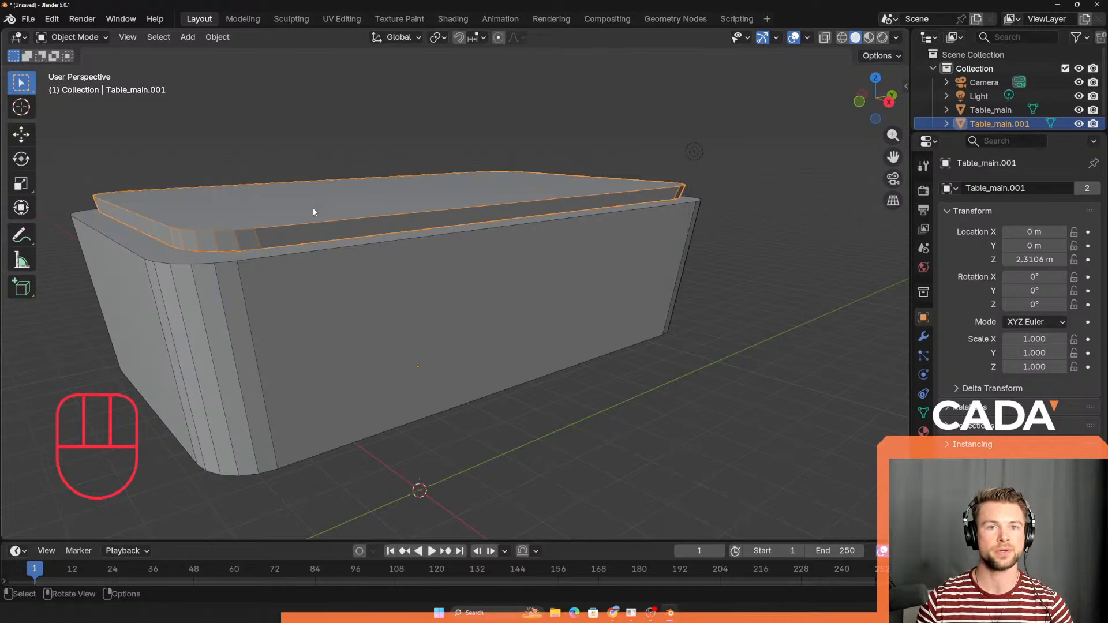
{"action": "middle_click_drag", "start_coordinate": [314, 212], "coordinate": [398, 226]}
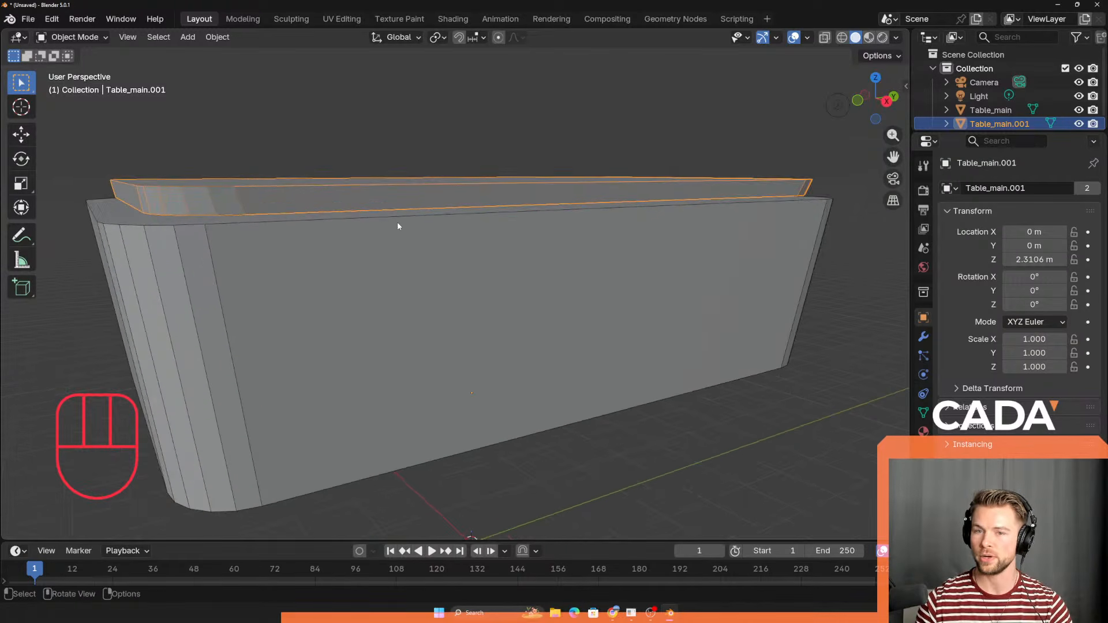
{"action": "left_click", "coordinate": [212, 38]}
{"action": "mouse_move", "coordinate": [266, 70]}
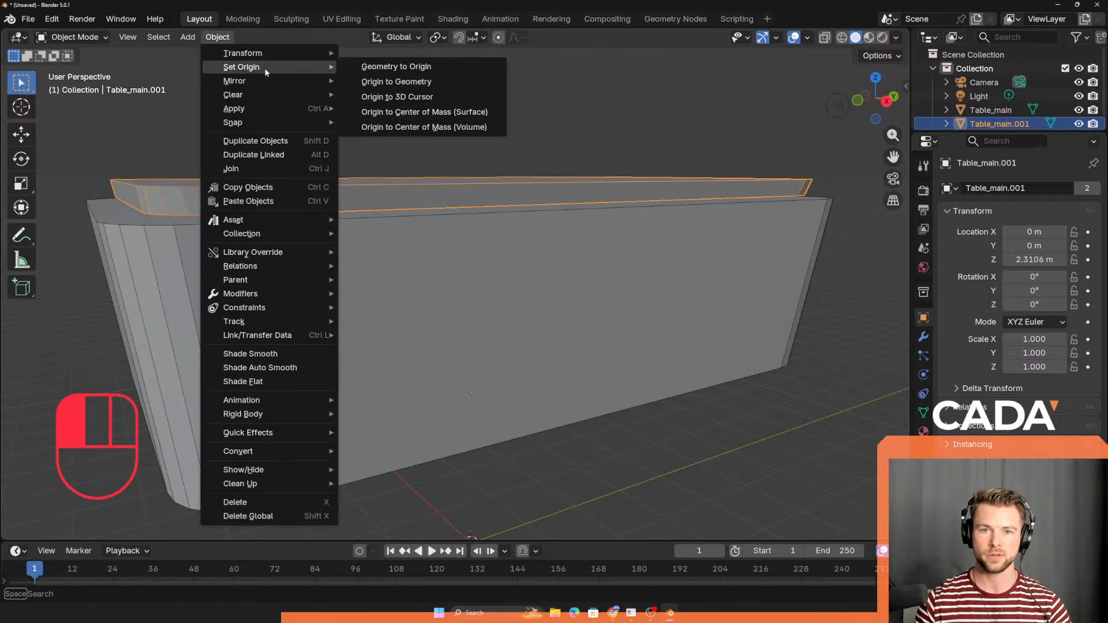
{"action": "left_click", "coordinate": [398, 82]}
Step: Scale the top slab up uniformly to about 1.113 so it overhangs the table body
{"action": "middle_click_drag", "start_coordinate": [474, 190], "coordinate": [460, 223]}
{"action": "key", "text": "s"}
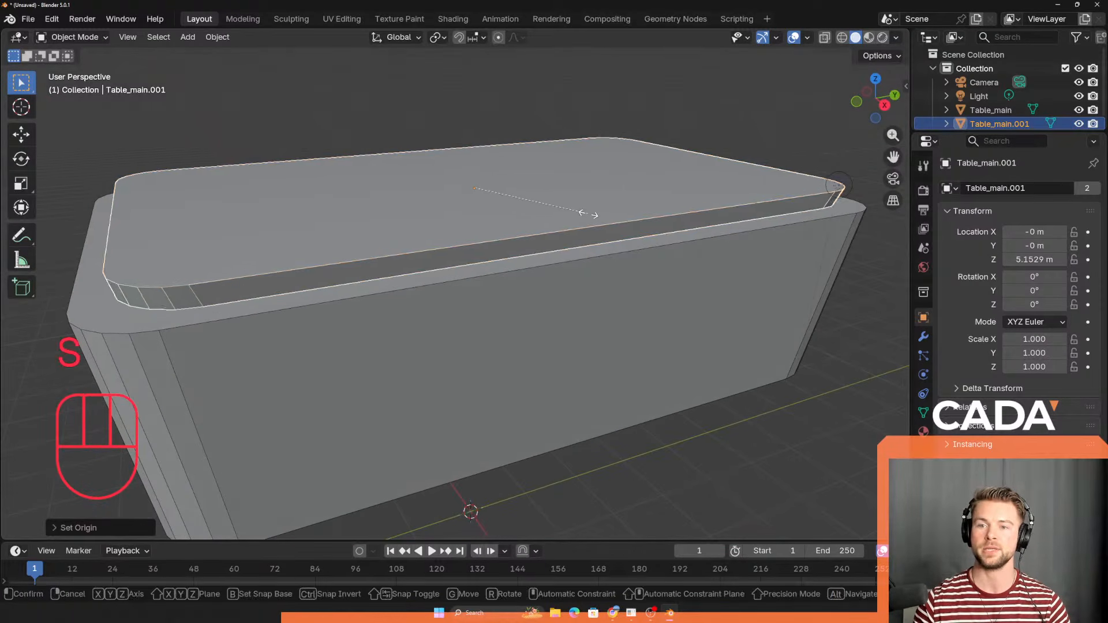
{"action": "left_click", "coordinate": [601, 215]}
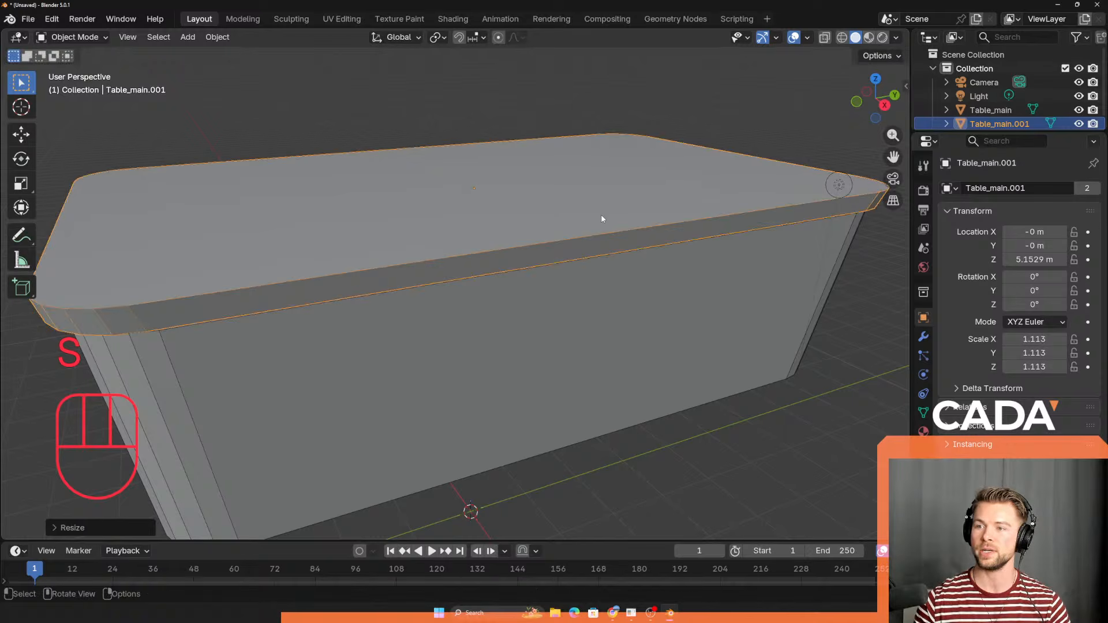
Step: Examine the slab's overhang at a corner from below and compare it with the pool table reference photo
{"action": "middle_click_drag", "start_coordinate": [600, 214], "coordinate": [681, 173]}
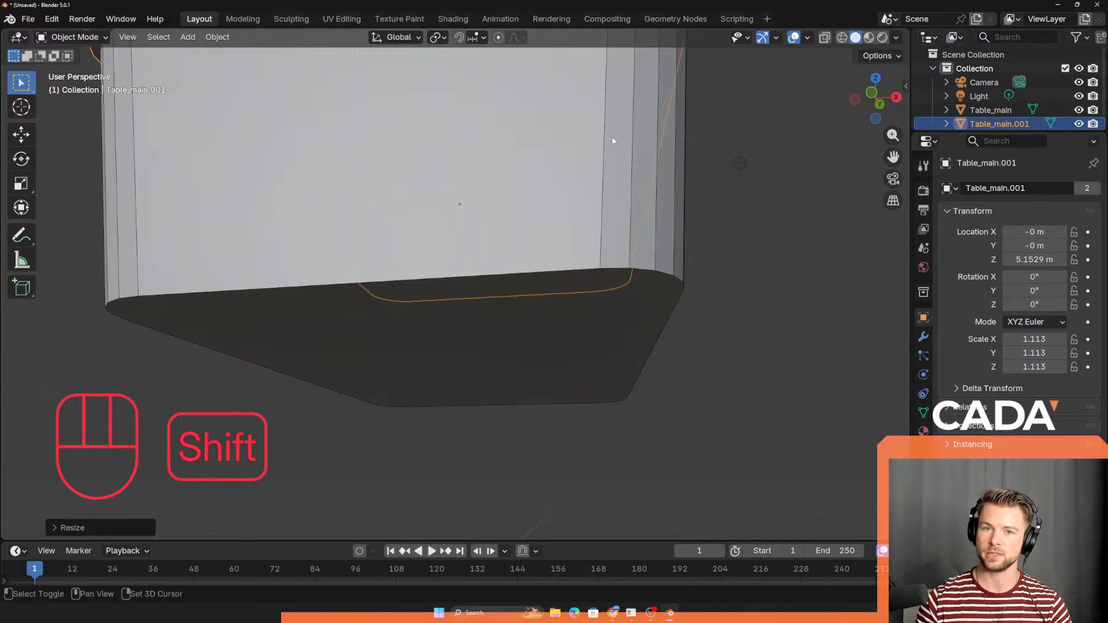
{"action": "middle_click_drag", "start_coordinate": [613, 141], "coordinate": [601, 289], "text": "shift"}
{"action": "middle_click_drag", "start_coordinate": [602, 288], "coordinate": [508, 217]}
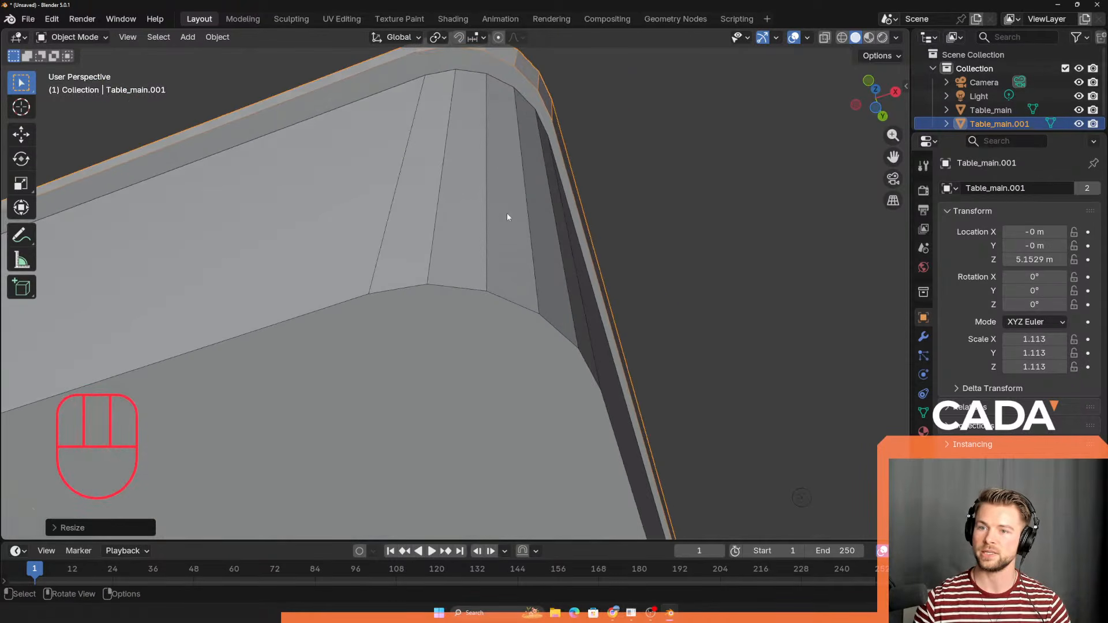
{"action": "key", "text": "alt+Tab"}
{"action": "key", "text": "alt+Tab"}
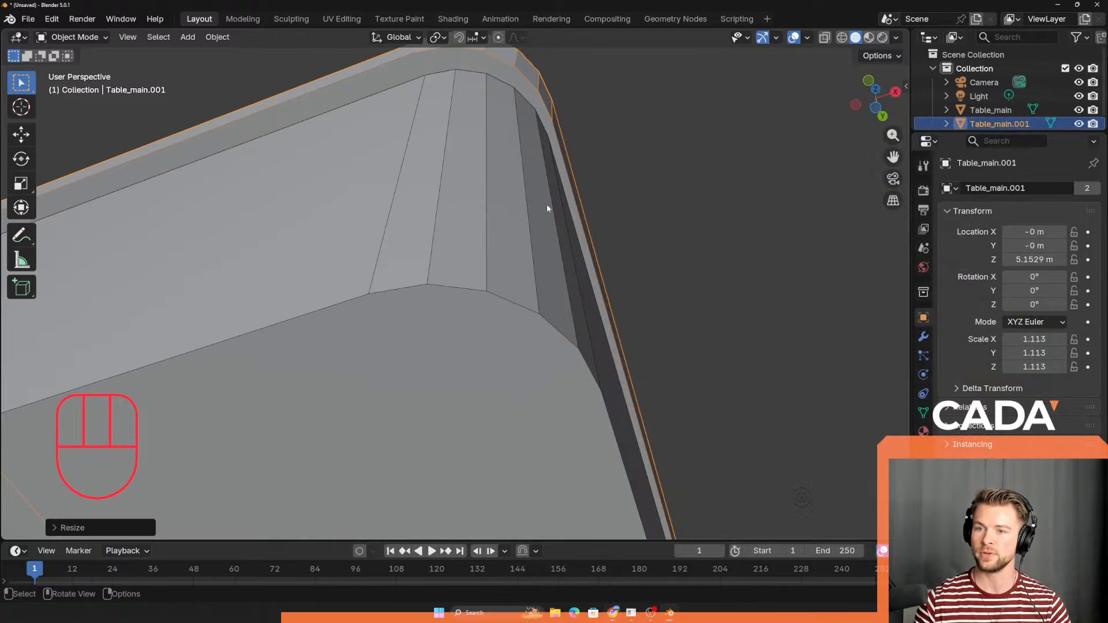
Step: Widen the top slab slightly along the global X axis
{"action": "scroll", "coordinate": [597, 253], "scroll_direction": "down", "scroll_amount": 2}
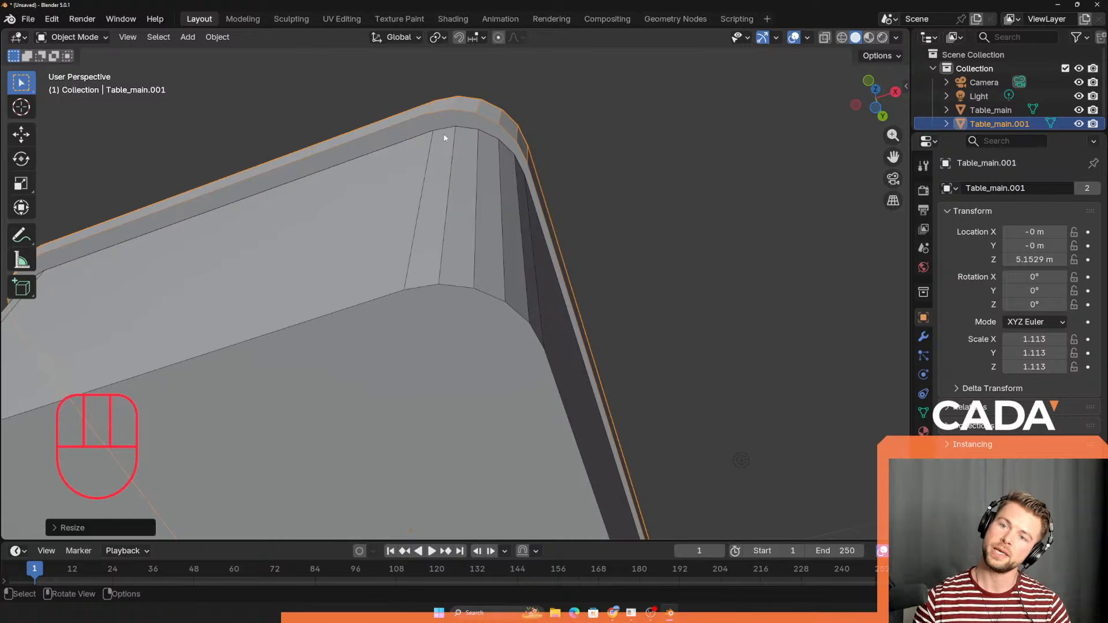
{"action": "scroll", "coordinate": [550, 283], "scroll_direction": "down", "scroll_amount": 3}
{"action": "middle_click_drag", "start_coordinate": [549, 283], "coordinate": [581, 230]}
{"action": "key", "text": "s"}
{"action": "key", "text": "x"}
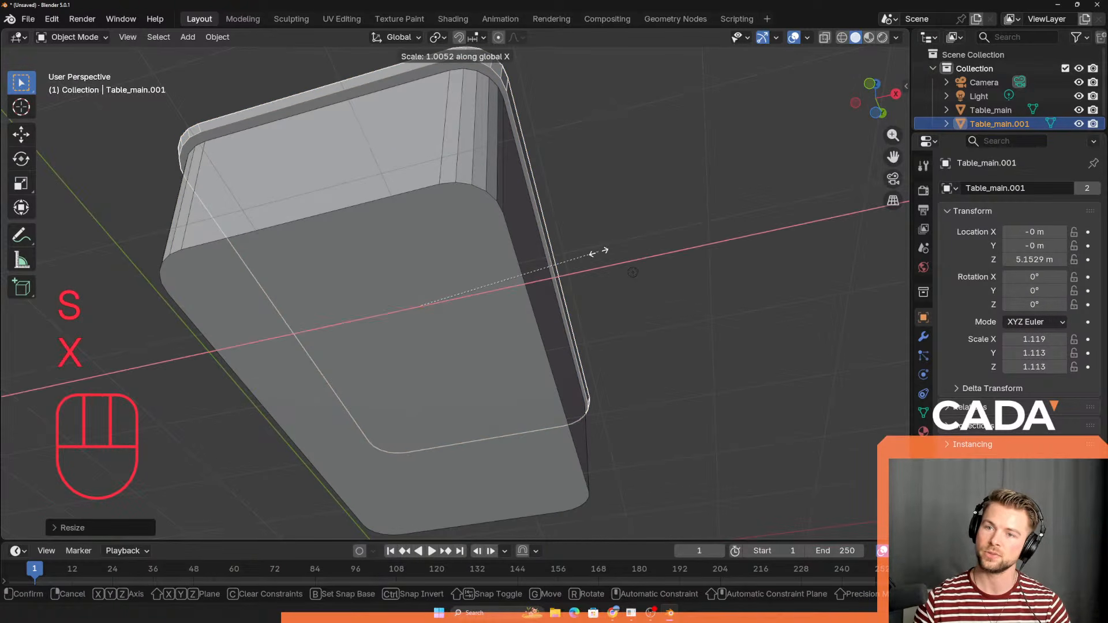
{"action": "left_click", "coordinate": [603, 252]}
Step: Compare the widened top slab's proportions with the reference photo, then return to the model
{"action": "middle_click_drag", "start_coordinate": [603, 252], "coordinate": [350, 288]}
{"action": "middle_click_drag", "start_coordinate": [417, 378], "coordinate": [436, 349]}
{"action": "key", "text": "alt+Tab"}
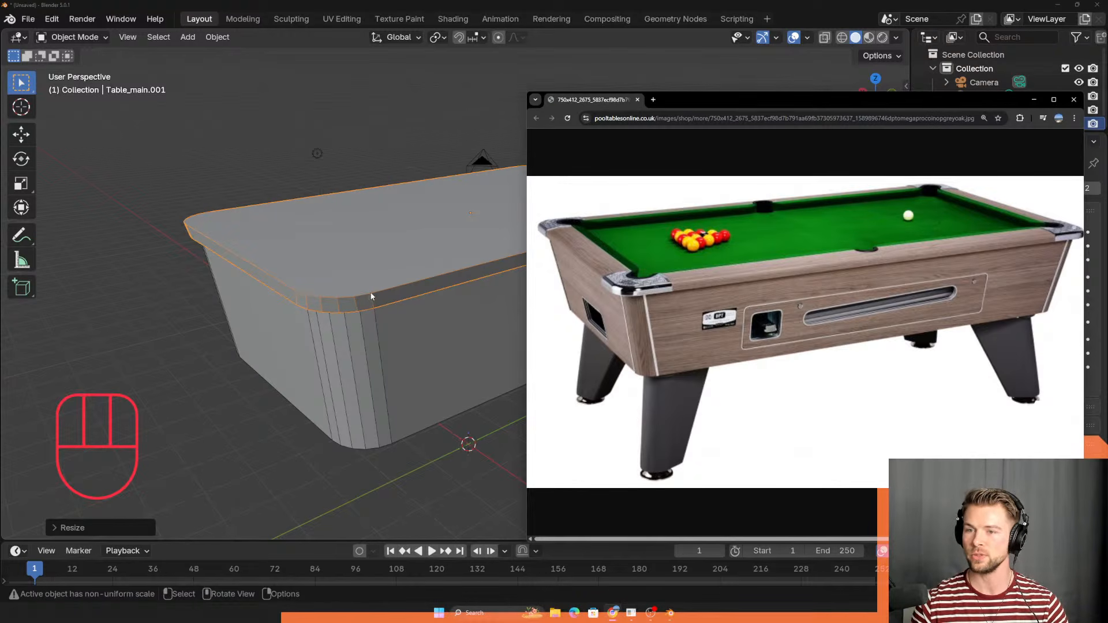
{"action": "key", "text": "alt+Tab"}
Step: Select the table body and check its mesh in Edit Mode, then return to Object Mode
{"action": "middle_click_drag", "start_coordinate": [368, 293], "coordinate": [395, 292]}
{"action": "left_click", "coordinate": [396, 292]}
{"action": "key", "text": "Tab"}
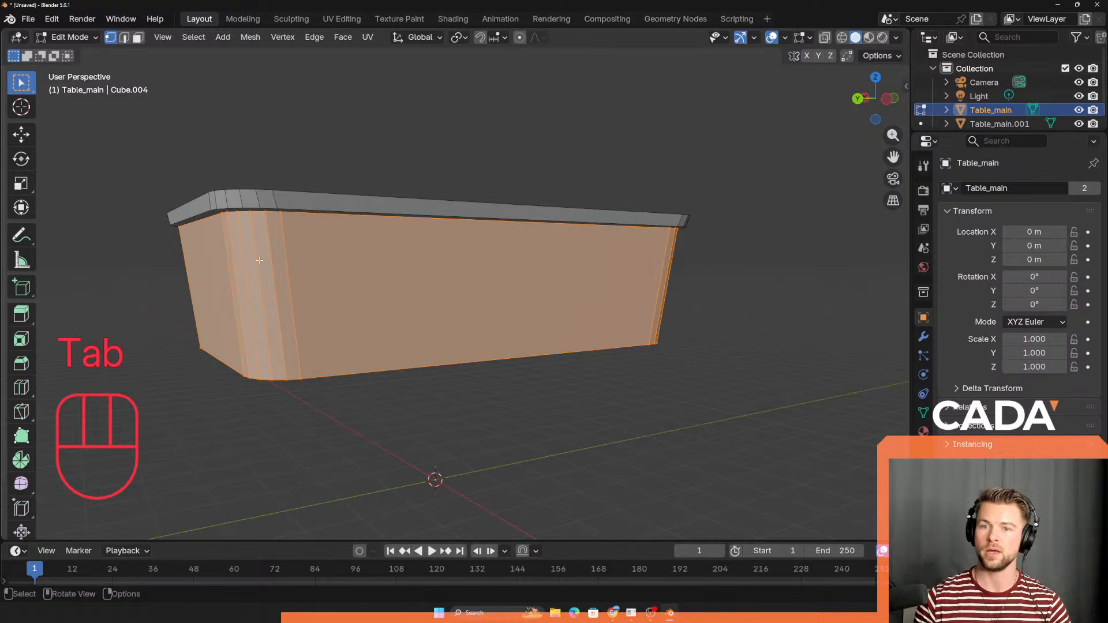
{"action": "left_click", "coordinate": [370, 204]}
{"action": "key", "text": "Tab"}
{"action": "middle_click_drag", "start_coordinate": [332, 208], "coordinate": [379, 246]}
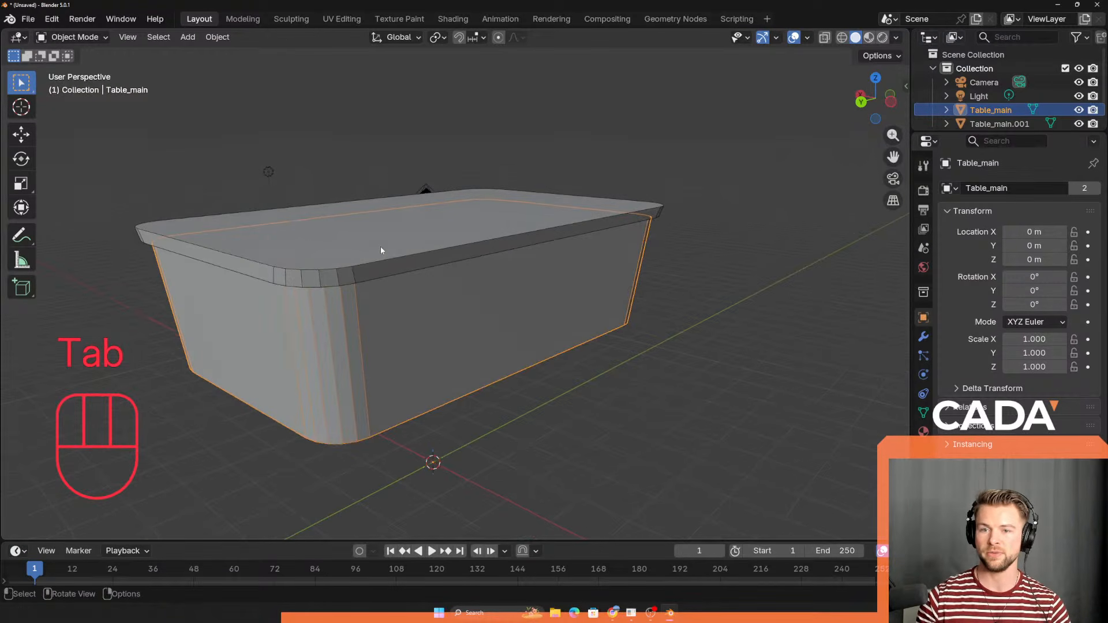
Step: Select the table body beneath the top slab, with its lower side in view
{"action": "left_click", "coordinate": [380, 247]}
{"action": "middle_click_drag", "start_coordinate": [435, 368], "coordinate": [429, 342]}
{"action": "left_click", "coordinate": [429, 342]}
{"action": "middle_click_drag", "start_coordinate": [495, 430], "coordinate": [439, 250], "text": "shift"}
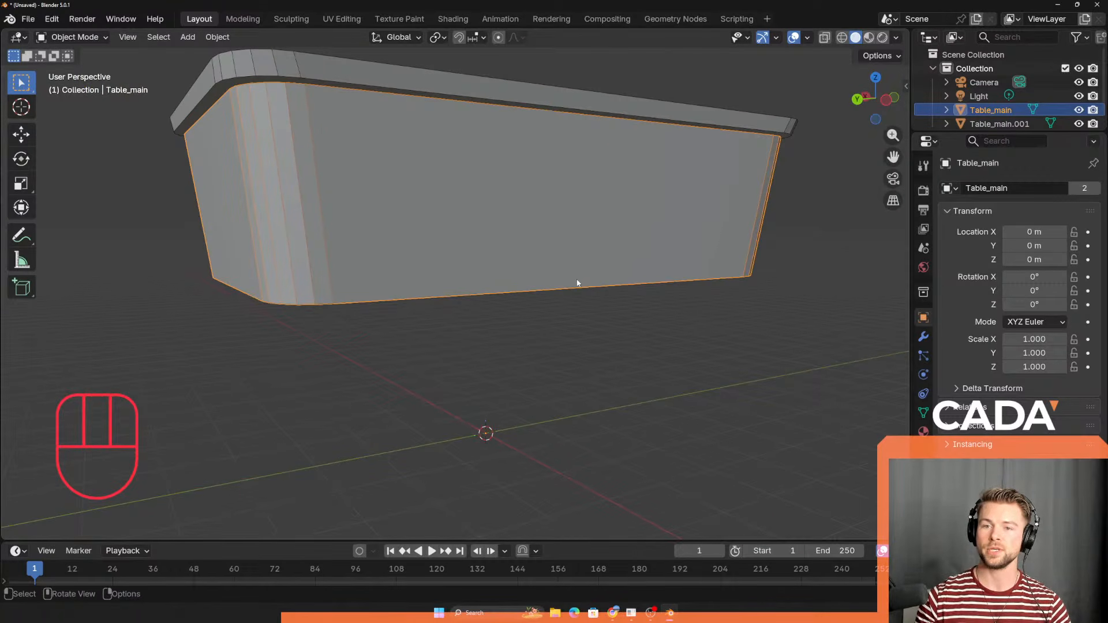
Step: Try rotating the table body freely around its origin at the world centre, and cancel the rotation
{"action": "key", "text": "r"}
{"action": "right_click", "coordinate": [704, 272]}
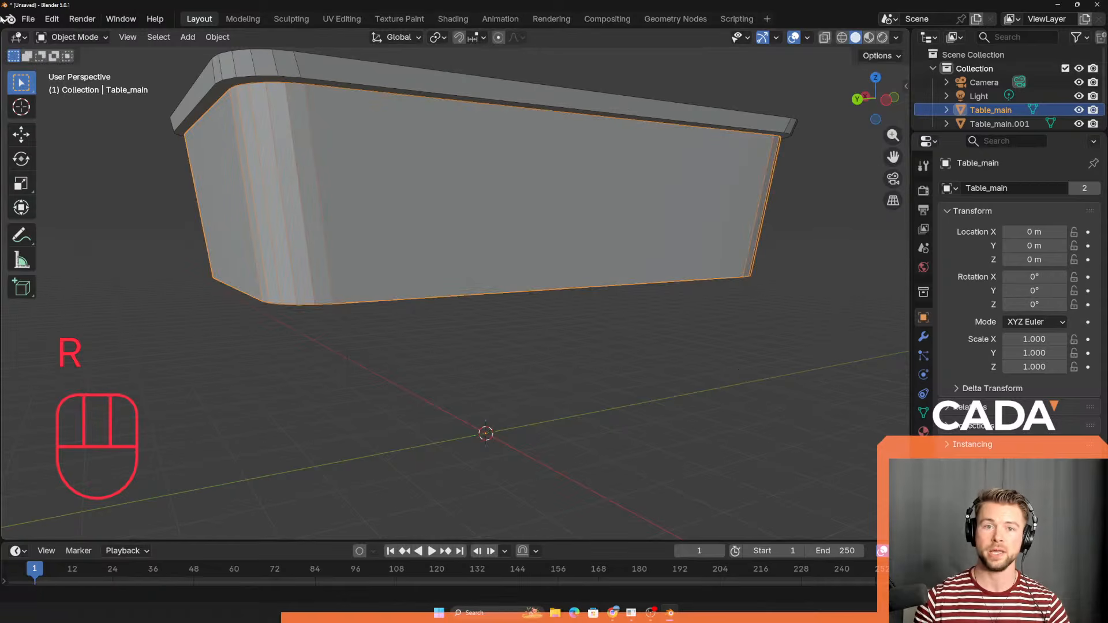
{"action": "key", "text": "r"}
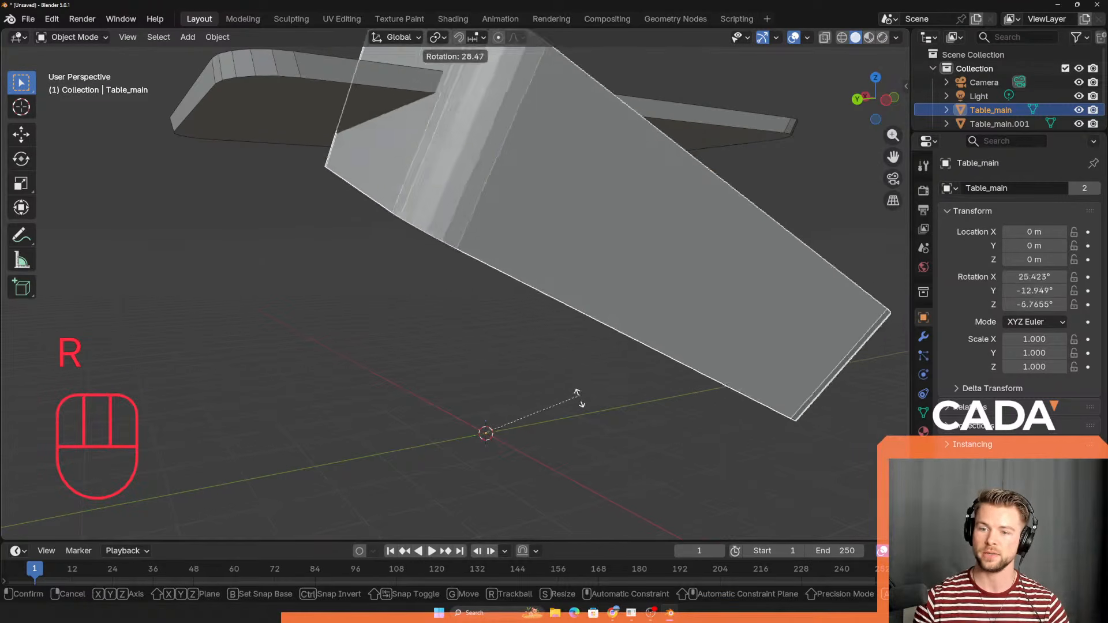
{"action": "right_click", "coordinate": [579, 391]}
{"action": "middle_click_drag", "start_coordinate": [579, 391], "coordinate": [396, 182], "text": "shift"}
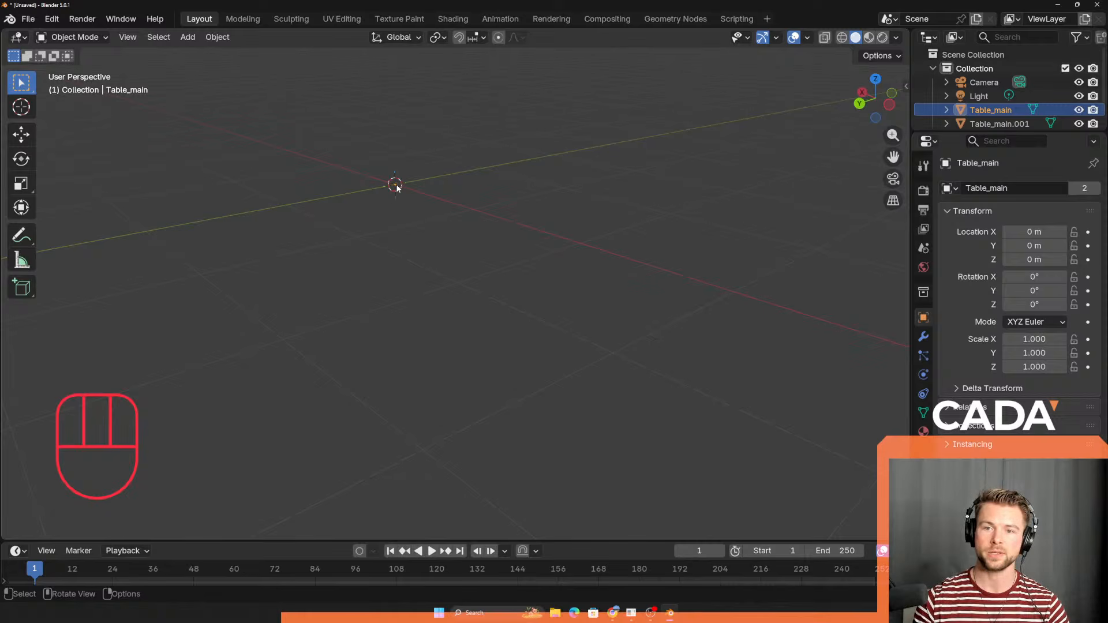
{"action": "middle_click_drag", "start_coordinate": [396, 188], "coordinate": [557, 371], "text": "shift"}
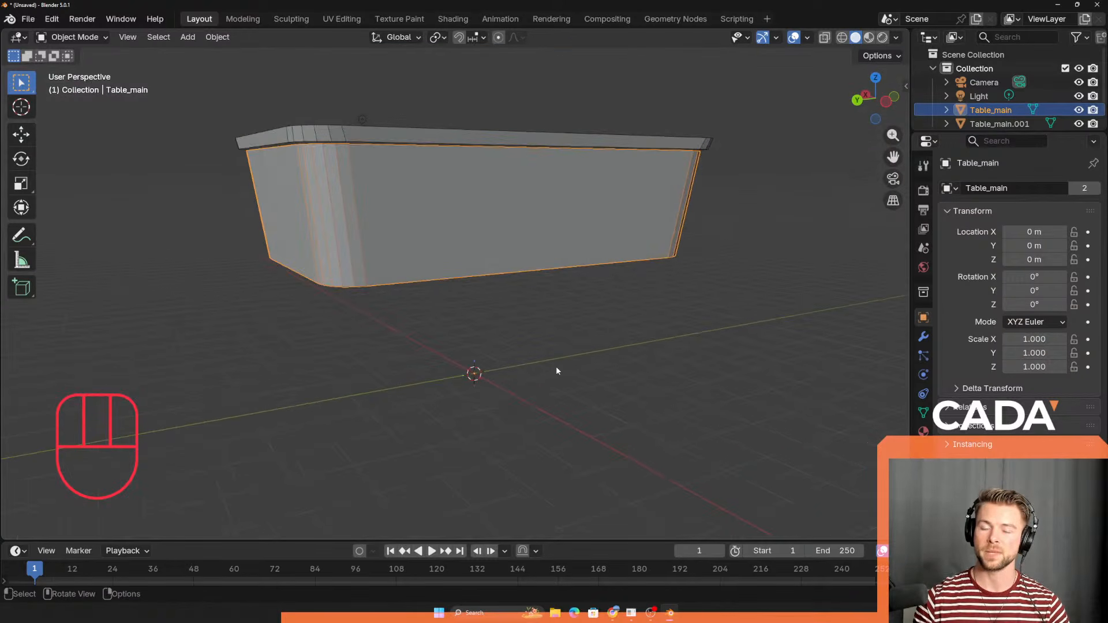
Step: Try applying the top slab's object transform, and undo it
{"action": "left_click", "coordinate": [468, 139]}
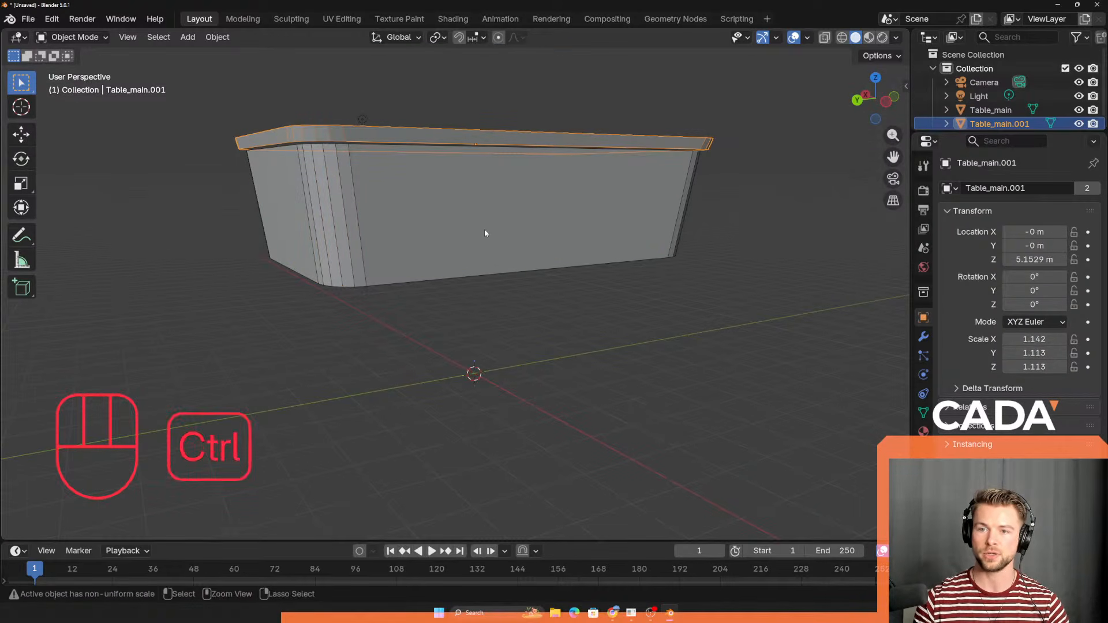
{"action": "key", "text": "ctrl+a"}
{"action": "left_click", "coordinate": [435, 231]}
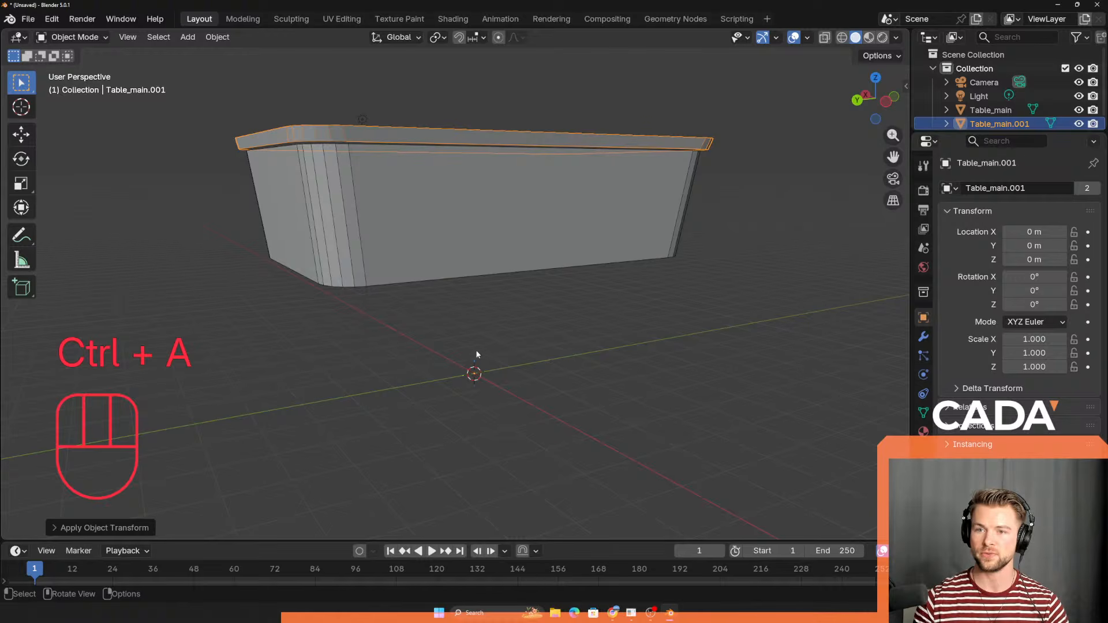
{"action": "key", "text": "ctrl+z"}
Step: Select the table body again and test a rotation around its current origin, leaving it cancelled
{"action": "left_click", "coordinate": [488, 255]}
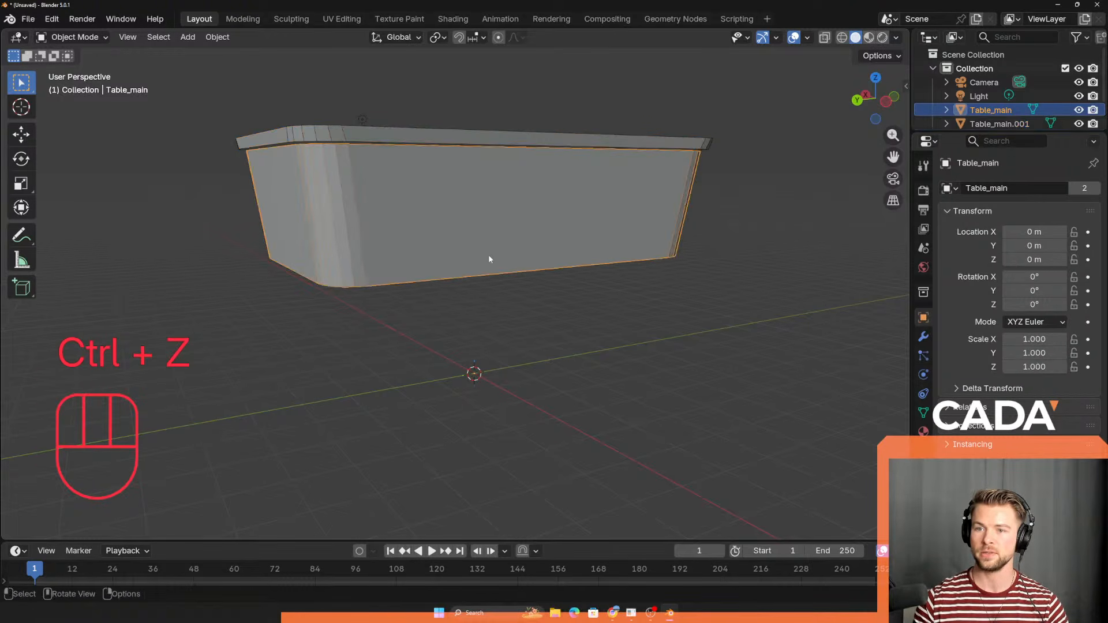
{"action": "scroll", "coordinate": [488, 255], "scroll_direction": "up", "scroll_amount": 3}
{"action": "key", "text": "r"}
{"action": "right_click", "coordinate": [594, 238]}
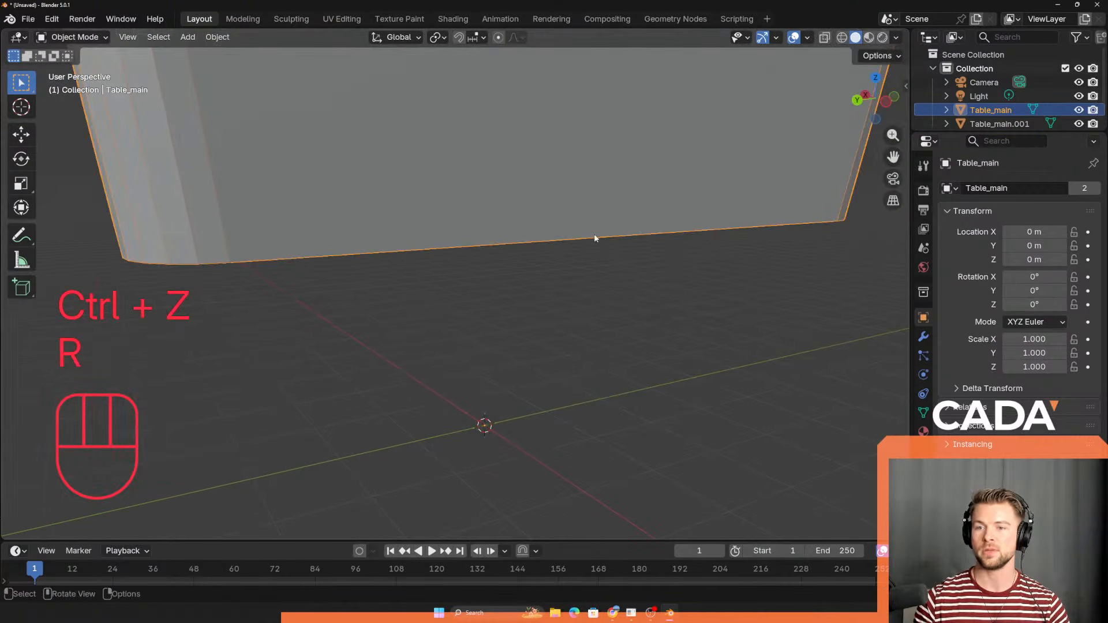
{"action": "middle_click_drag", "start_coordinate": [465, 259], "coordinate": [467, 372], "text": "shift"}
{"action": "scroll", "coordinate": [516, 353], "scroll_direction": "down", "scroll_amount": 3}
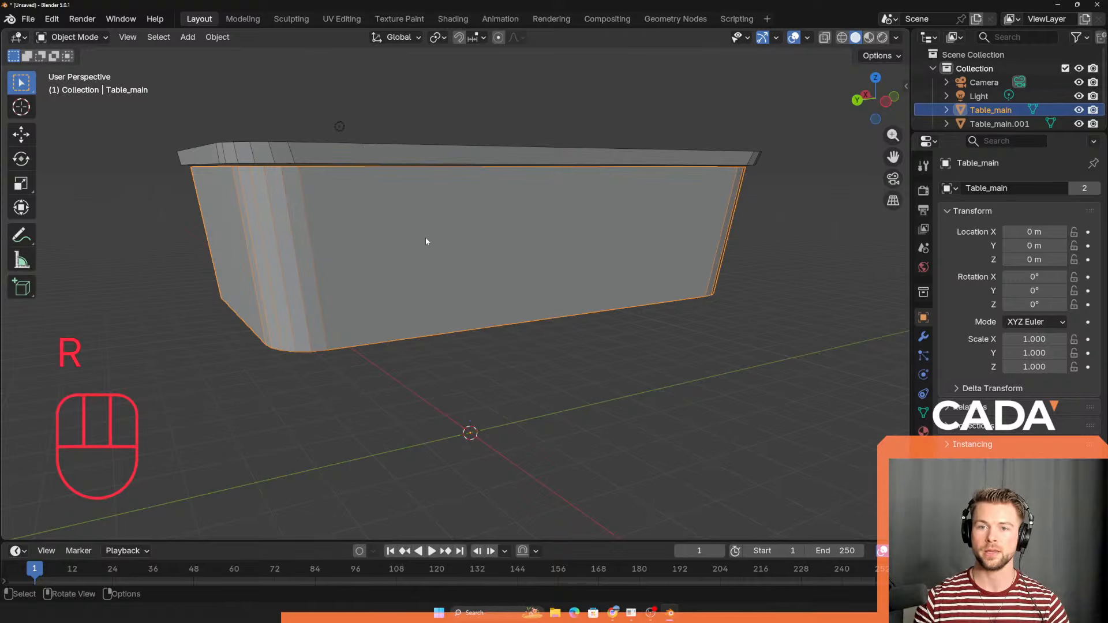
Step: Set the table body's origin to its geometry
{"action": "left_click", "coordinate": [219, 38]}
{"action": "mouse_move", "coordinate": [251, 68]}
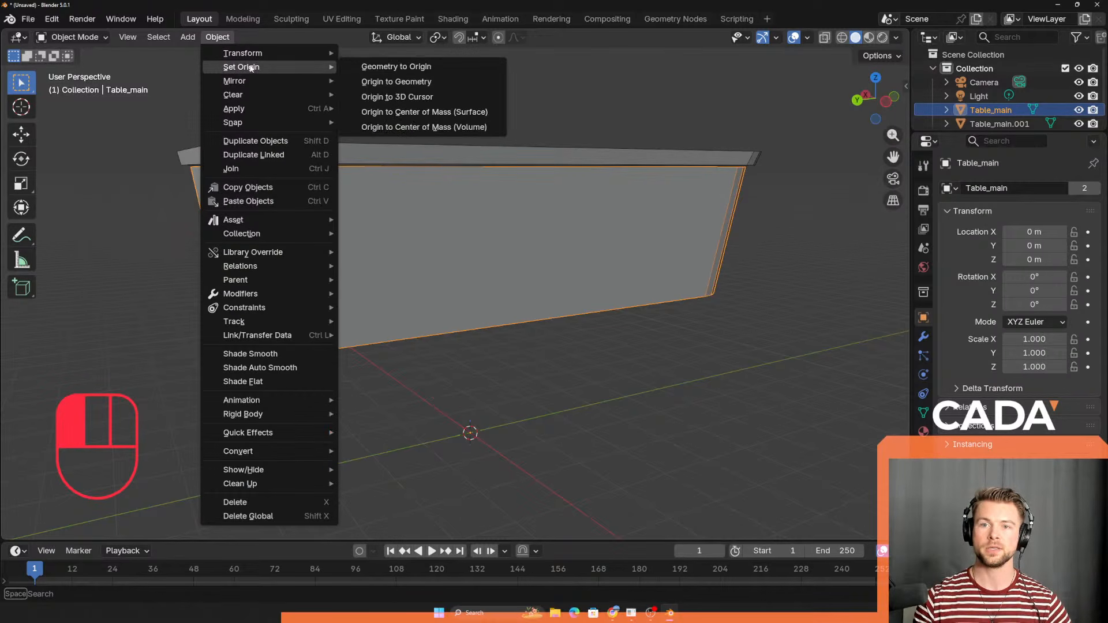
{"action": "left_click", "coordinate": [421, 83]}
{"action": "middle_click_drag", "start_coordinate": [527, 278], "coordinate": [480, 224]}
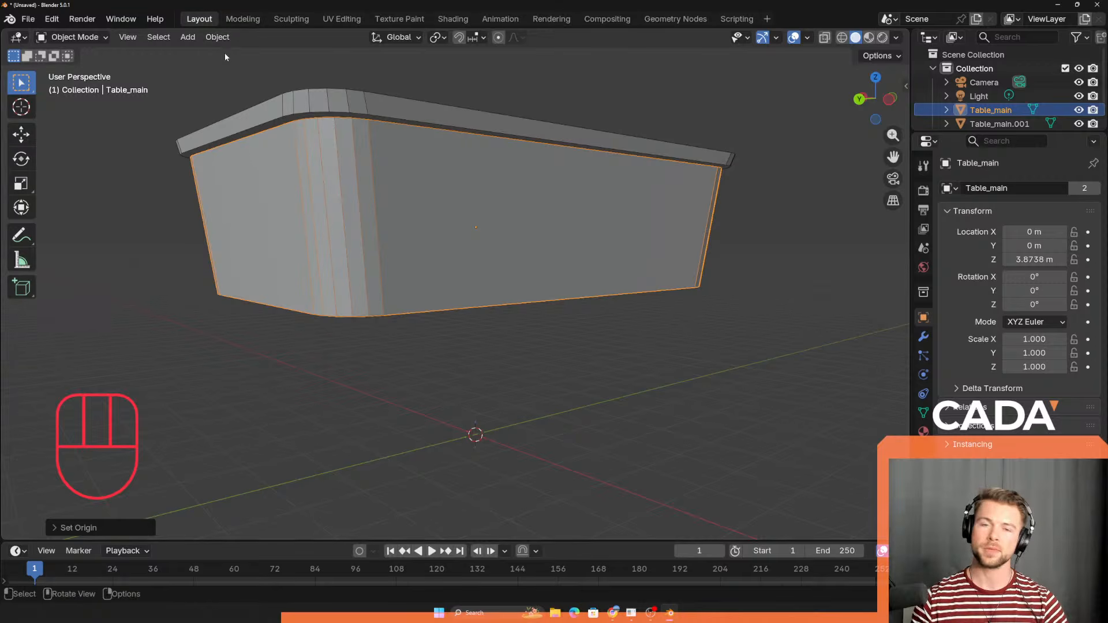
{"action": "mouse_move", "coordinate": [445, 224]}
{"action": "middle_mouse_down"}
{"action": "mouse_move", "coordinate": [460, 228]}
{"action": "mouse_move", "coordinate": [414, 245]}
{"action": "mouse_move", "coordinate": [458, 241]}
{"action": "middle_mouse_up"}
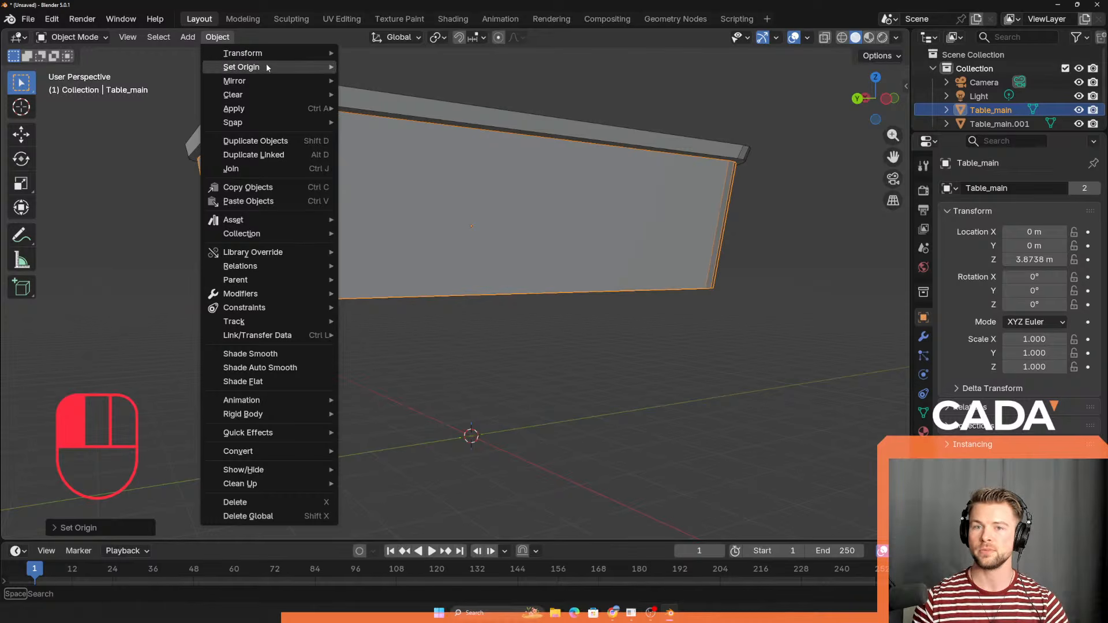
{"action": "mouse_move", "coordinate": [265, 66]}
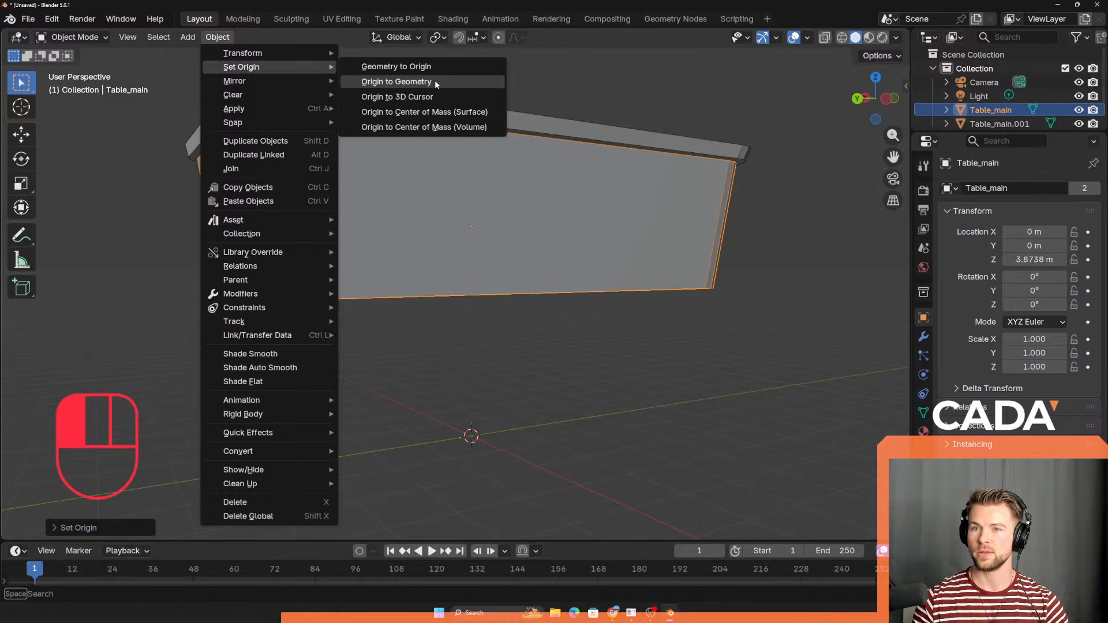
Step: Try applying all transforms to the table body, and set its origin to its geometry again
{"action": "key", "text": "ctrl+a"}
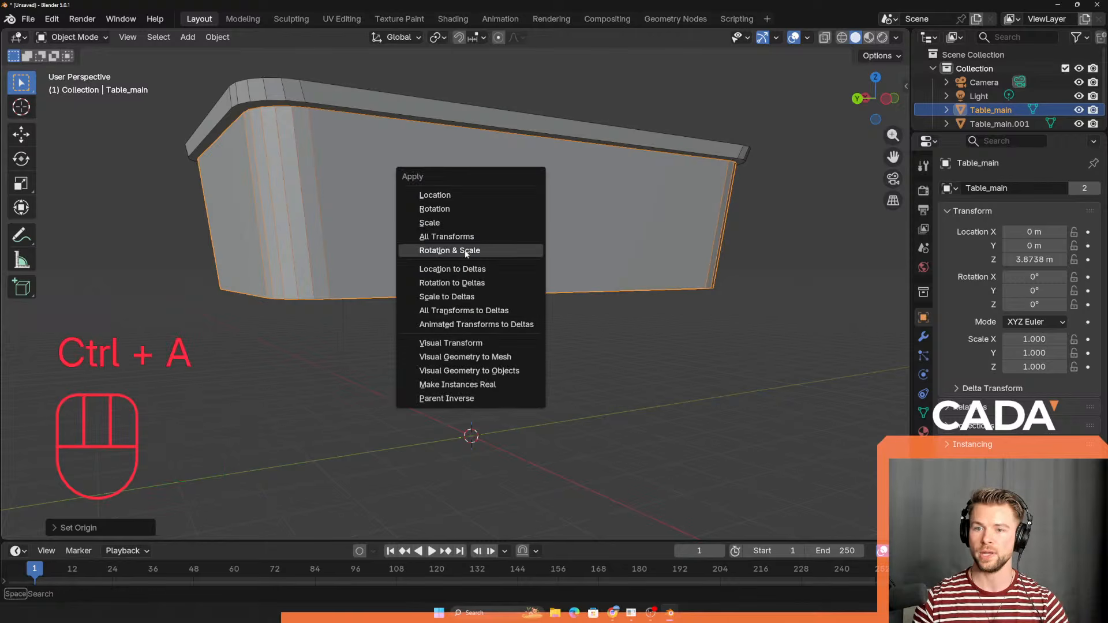
{"action": "left_click", "coordinate": [468, 238]}
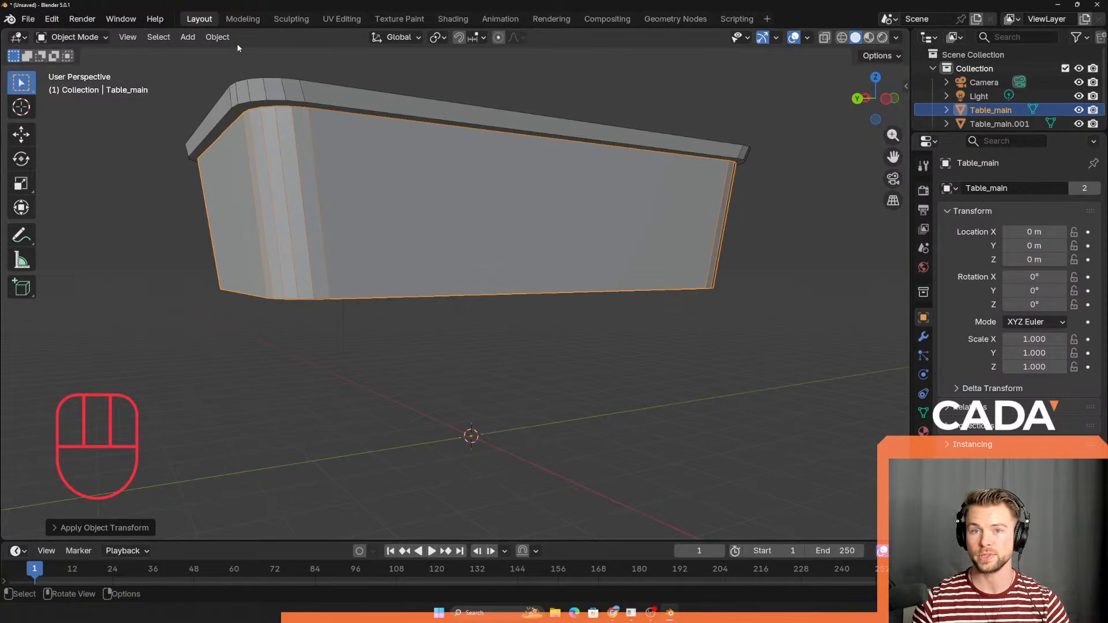
{"action": "left_click", "coordinate": [218, 37]}
{"action": "left_click", "coordinate": [389, 83]}
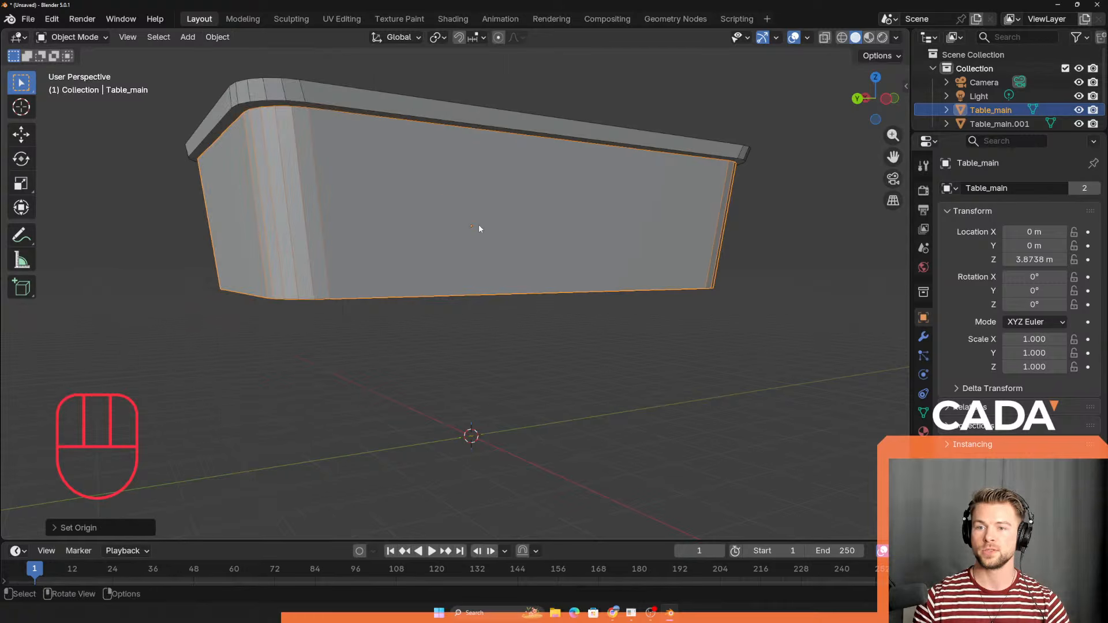
{"action": "middle_click_drag", "start_coordinate": [479, 224], "coordinate": [469, 303]}
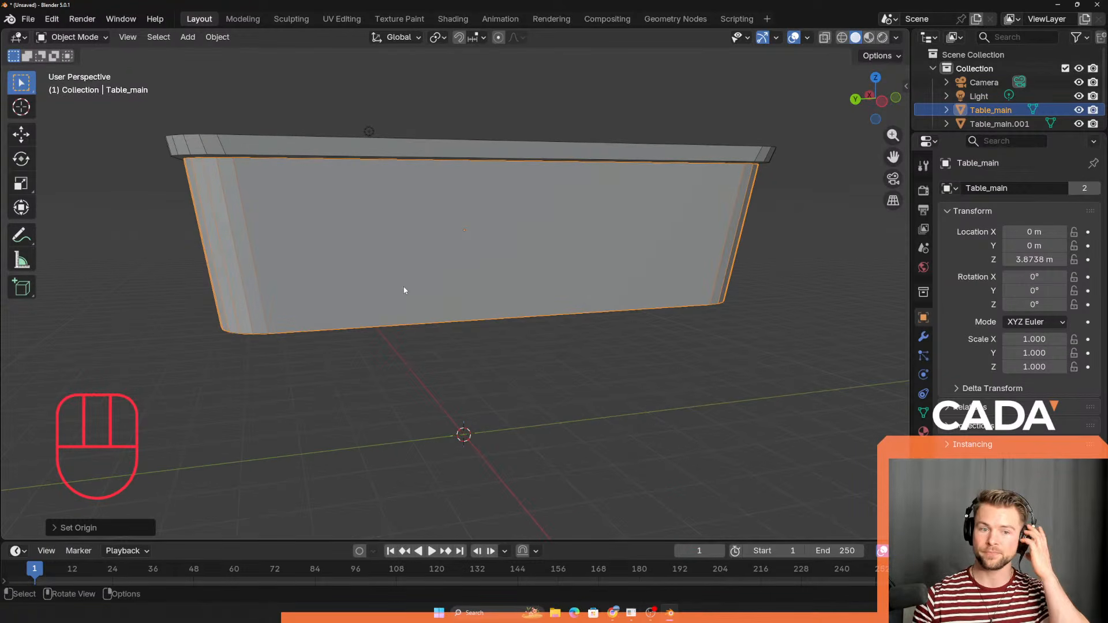
Step: Select the top slab and try moving it along the Z axis and scaling it, cancelling both
{"action": "left_click", "coordinate": [384, 155]}
{"action": "middle_click_drag", "start_coordinate": [401, 144], "coordinate": [400, 365]}
{"action": "key", "text": "g"}
{"action": "key", "text": "z"}
{"action": "key", "text": "s"}
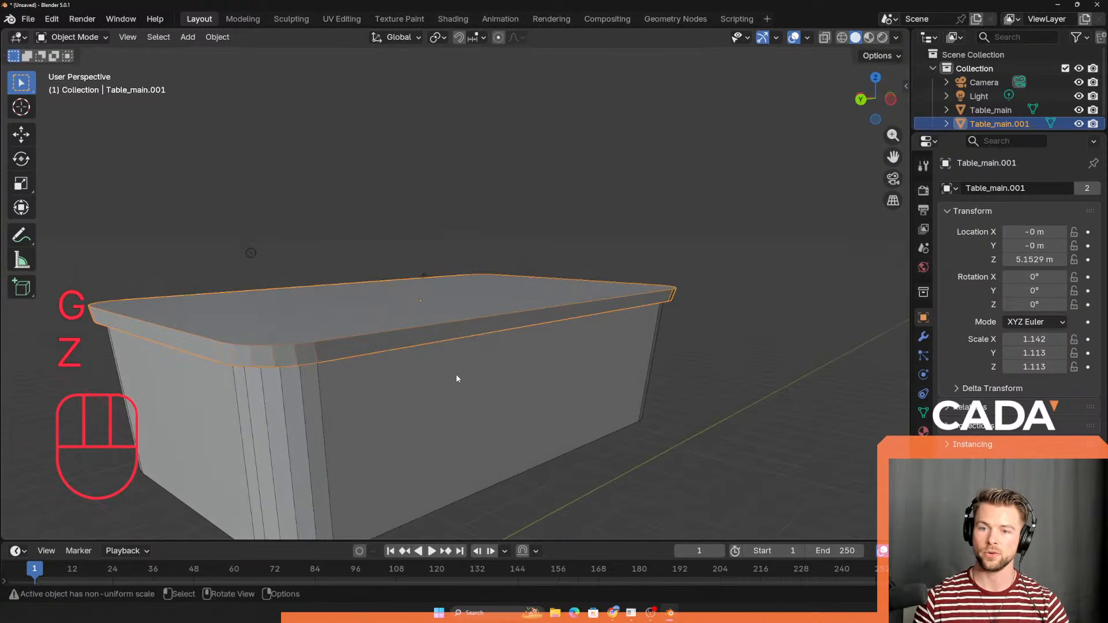
{"action": "right_click", "coordinate": [447, 335]}
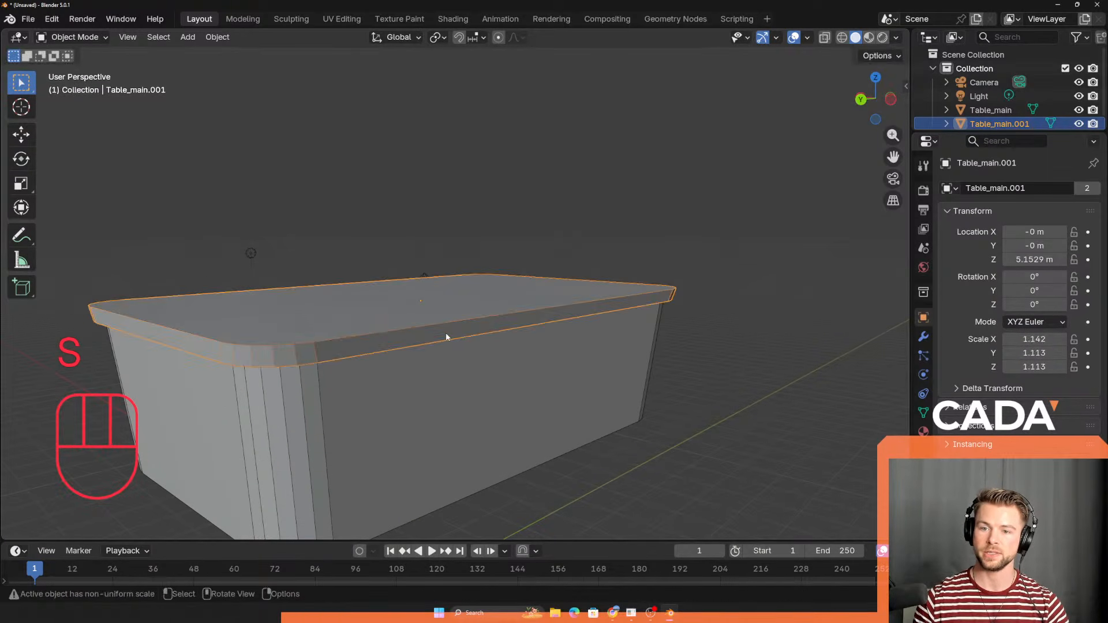
Step: Try applying all transforms to the top slab and test its scaling, and undo the change
{"action": "scroll", "coordinate": [479, 398], "scroll_direction": "down", "scroll_amount": 3}
{"action": "scroll", "coordinate": [494, 431], "scroll_direction": "down", "scroll_amount": 1}
{"action": "key", "text": "ctrl+a"}
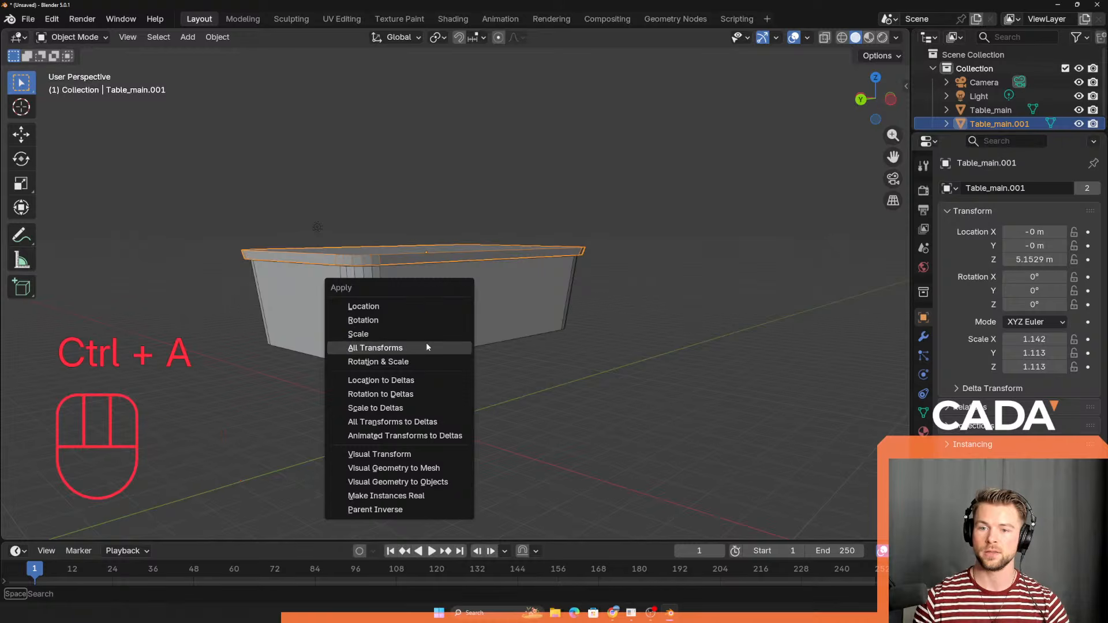
{"action": "left_click", "coordinate": [426, 344]}
{"action": "key", "text": "s"}
{"action": "right_click", "coordinate": [681, 365]}
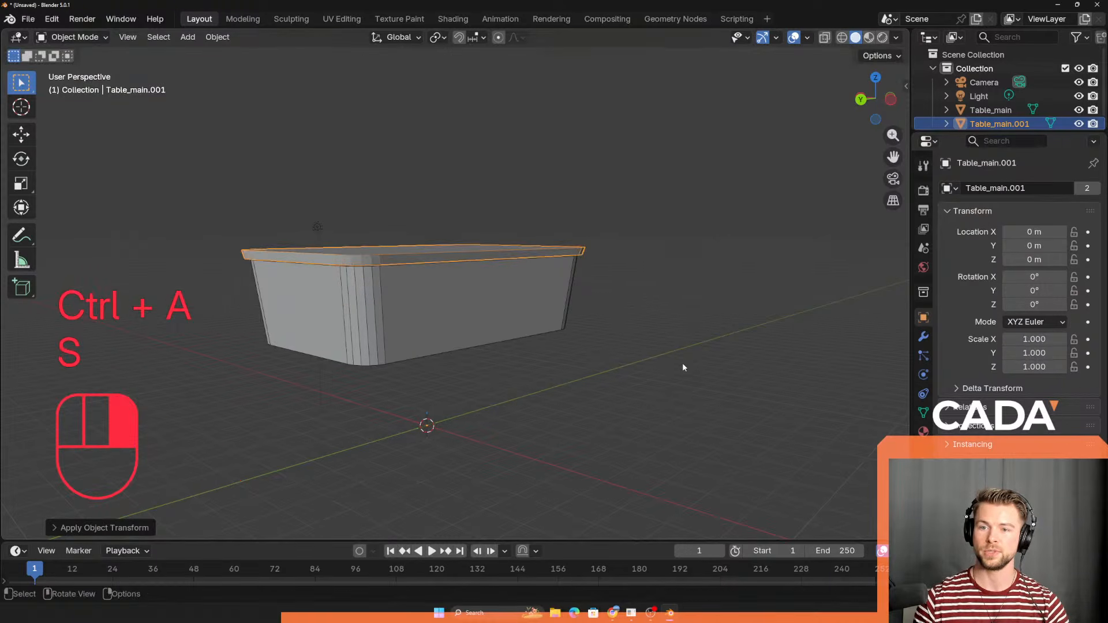
{"action": "key", "text": "ctrl+z"}
Step: Check the slab's rim and rounded corners against the reference pool table photo, and return to the model
{"action": "scroll", "coordinate": [456, 307], "scroll_direction": "up", "scroll_amount": 4}
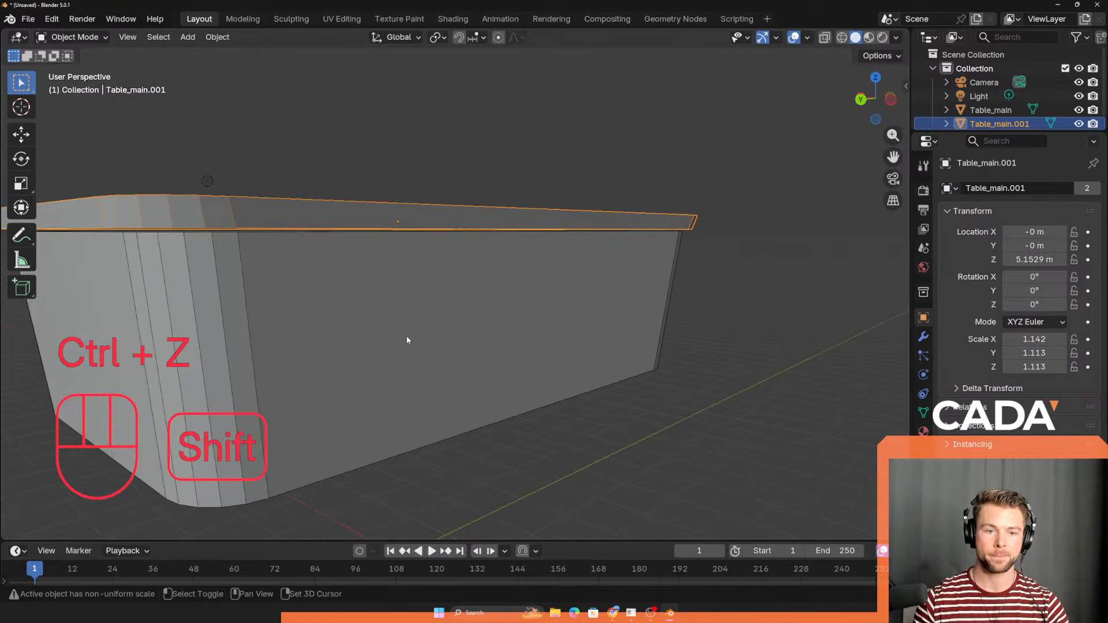
{"action": "middle_click_drag", "start_coordinate": [406, 336], "coordinate": [472, 316], "text": "shift"}
{"action": "middle_click_drag", "start_coordinate": [472, 316], "coordinate": [447, 356]}
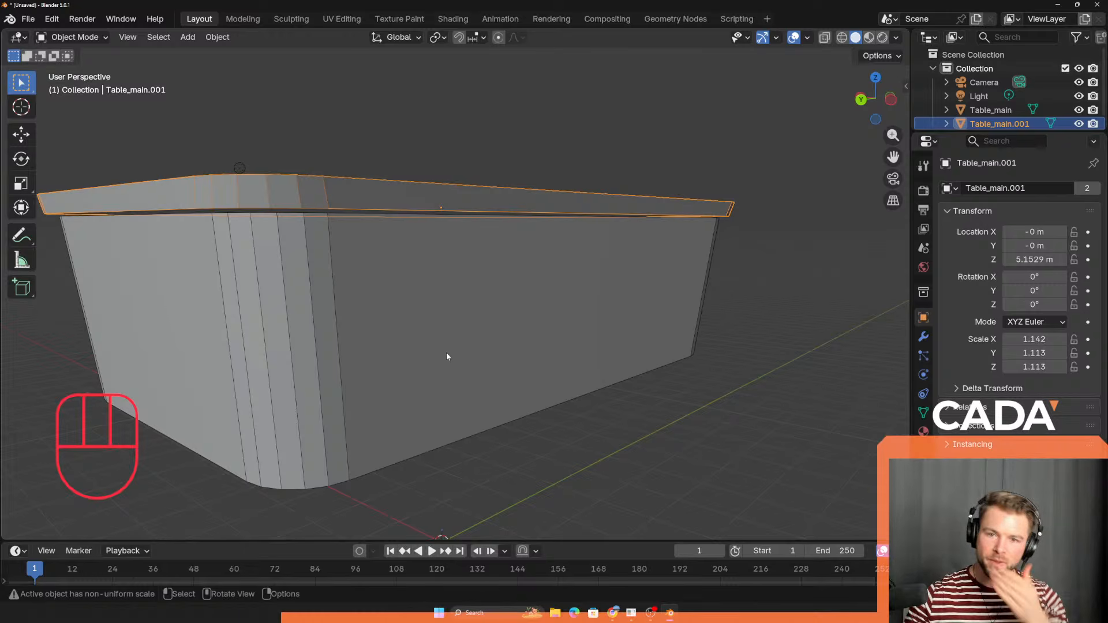
{"action": "middle_click_drag", "start_coordinate": [446, 352], "coordinate": [488, 341]}
{"action": "key", "text": "alt+Tab"}
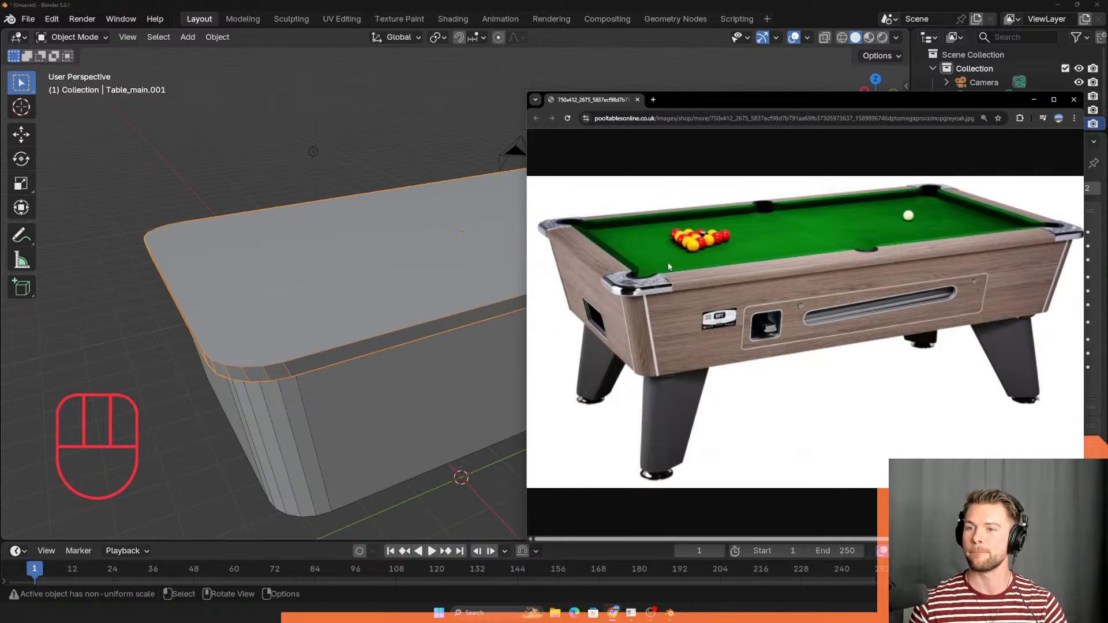
{"action": "key", "text": "alt+Tab"}
Step: Enter Edit Mode on the top slab and select its large upper face with face selection
{"action": "middle_click_drag", "start_coordinate": [387, 372], "coordinate": [388, 344]}
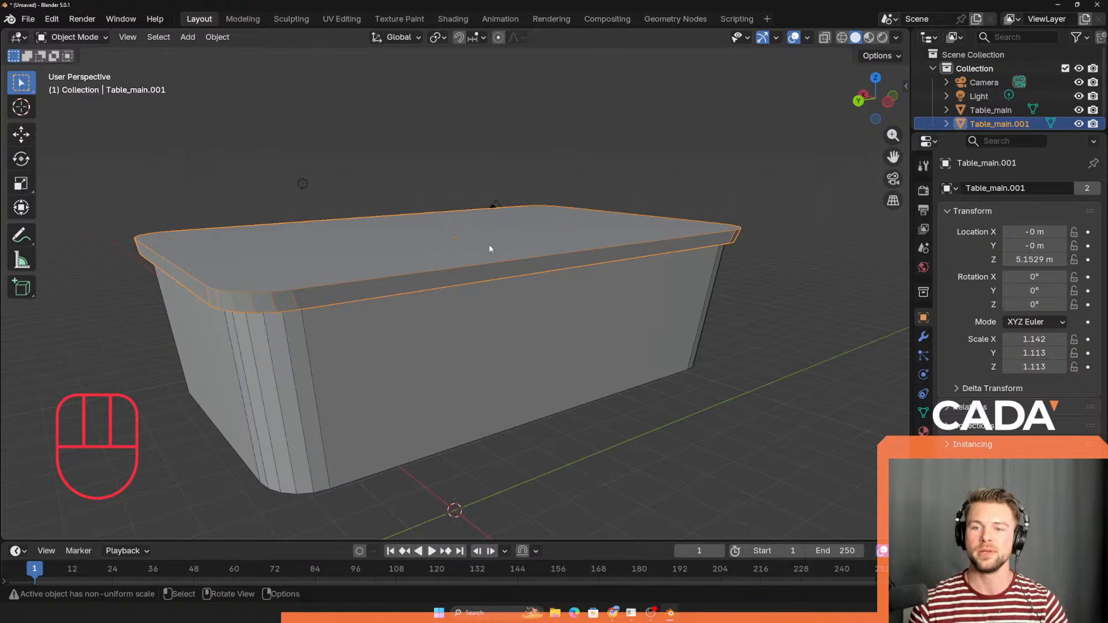
{"action": "middle_click_drag", "start_coordinate": [489, 244], "coordinate": [395, 311]}
{"action": "scroll", "coordinate": [427, 280], "scroll_direction": "up", "scroll_amount": 1}
{"action": "key", "text": "Tab"}
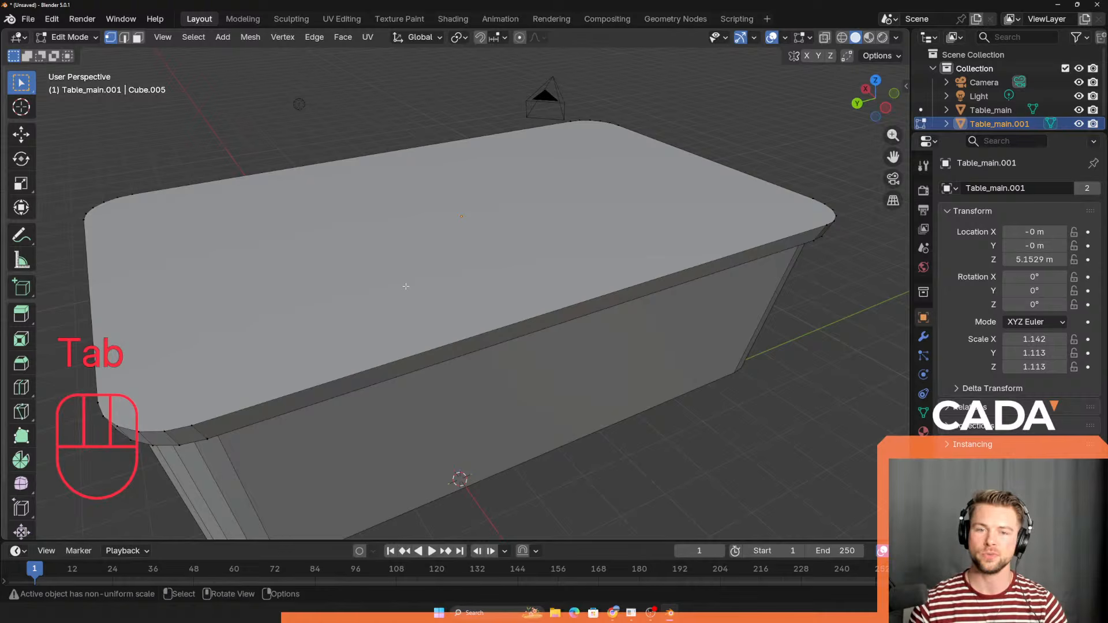
{"action": "left_click", "coordinate": [77, 38]}
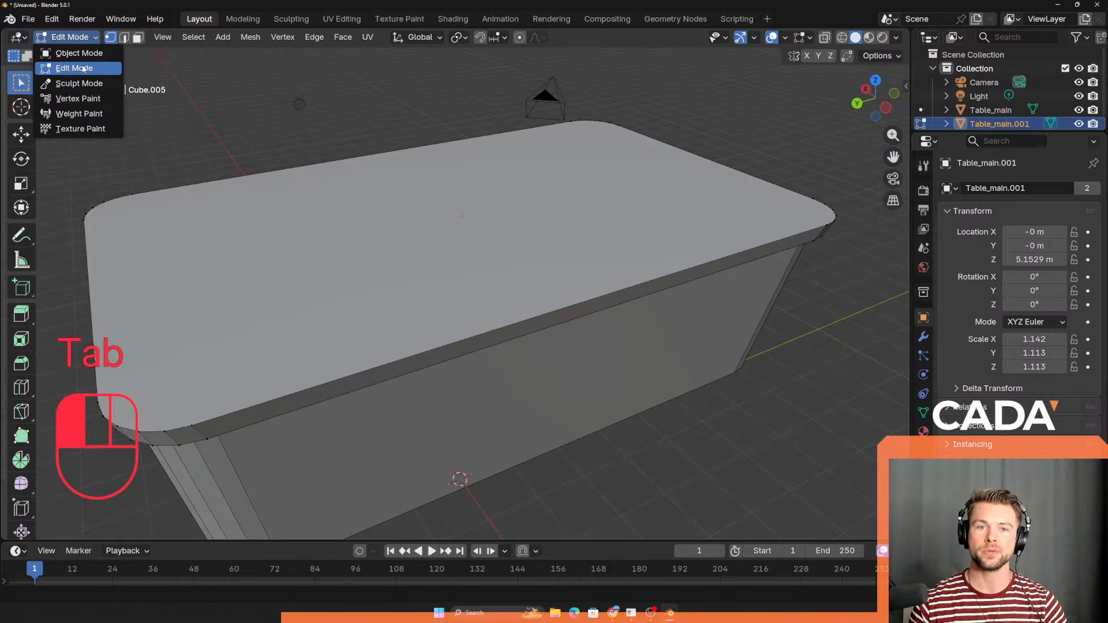
{"action": "left_click", "coordinate": [84, 69]}
{"action": "key", "text": "3"}
{"action": "left_click", "coordinate": [383, 228]}
Step: Try selecting the narrow rim faces at the slab's rounded corner, and reselect the large upper face
{"action": "scroll", "coordinate": [382, 279], "scroll_direction": "down", "scroll_amount": 2}
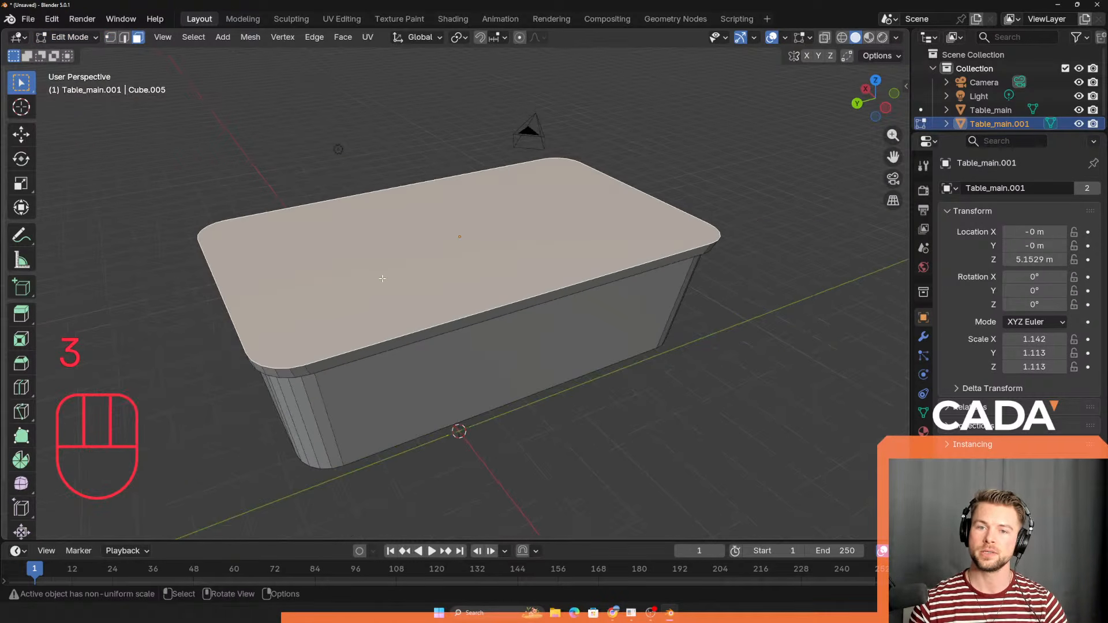
{"action": "middle_click_drag", "start_coordinate": [382, 279], "coordinate": [485, 264]}
{"action": "scroll", "coordinate": [344, 237], "scroll_direction": "up", "scroll_amount": 2}
{"action": "left_click", "coordinate": [469, 391]}
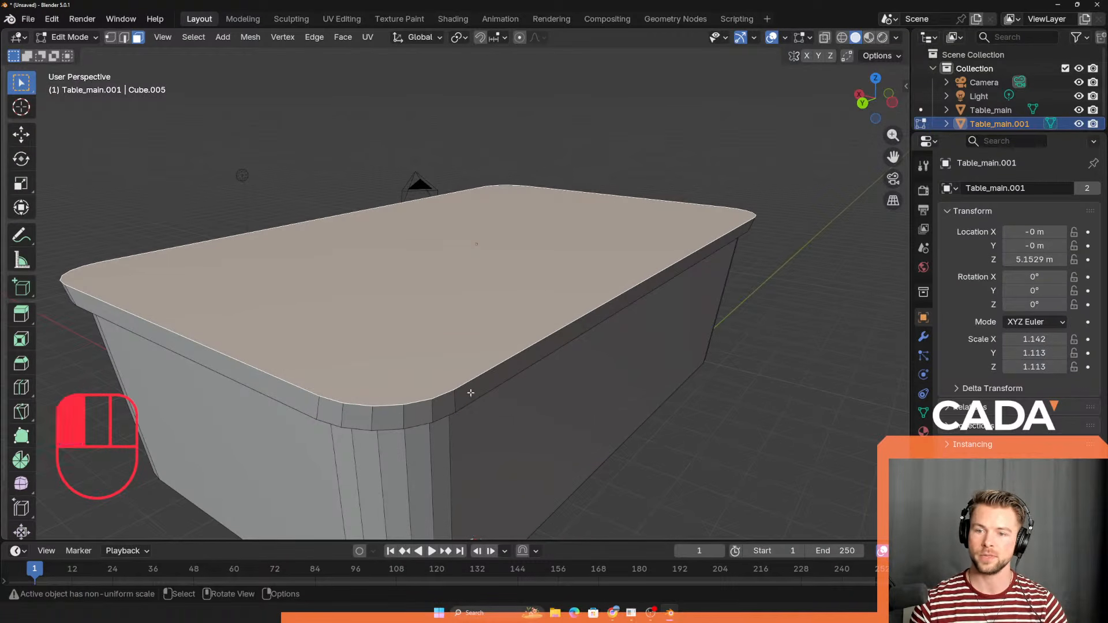
{"action": "left_click", "coordinate": [417, 408]}
{"action": "left_click", "coordinate": [426, 275]}
{"action": "middle_click_drag", "start_coordinate": [491, 314], "coordinate": [470, 337]}
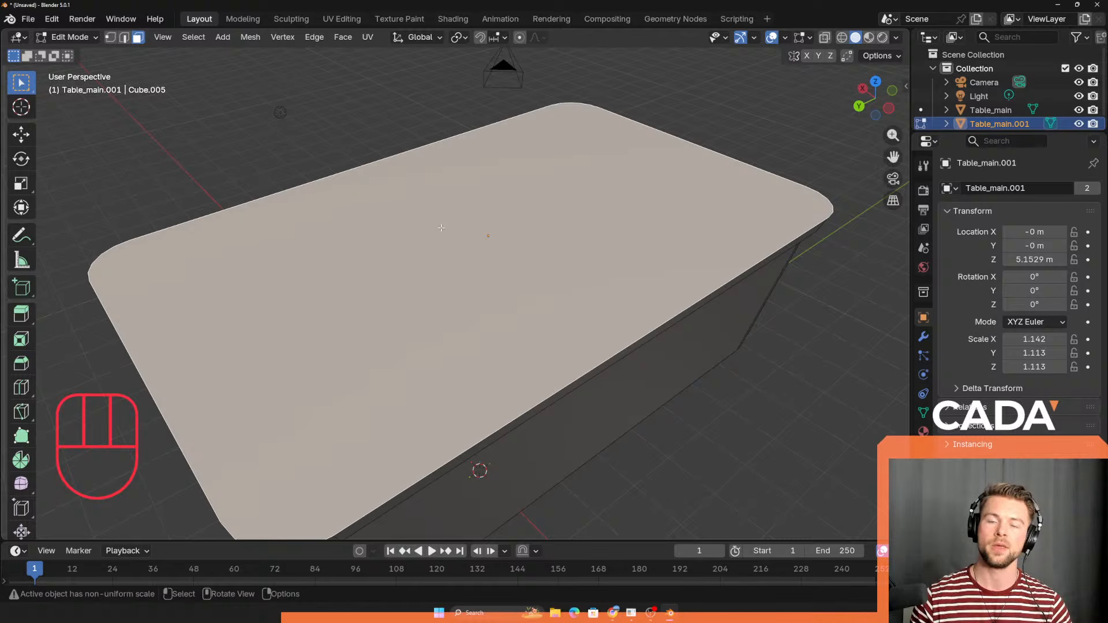
{"action": "middle_click_drag", "start_coordinate": [441, 228], "coordinate": [410, 301]}
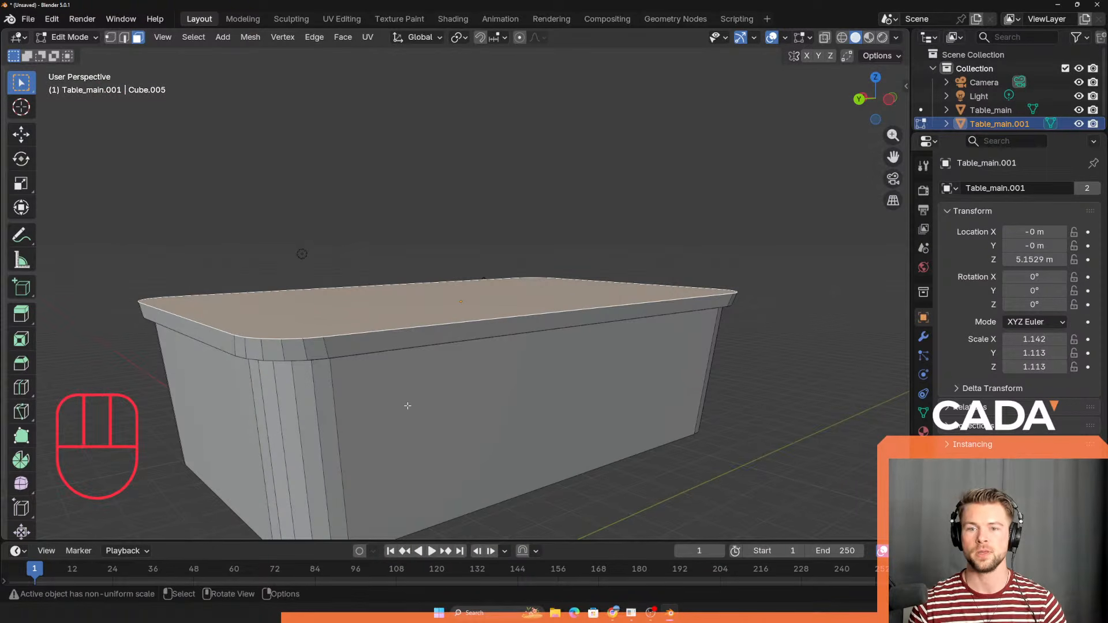
Step: Extrude the slab's upper face upward three times in a row, and undo all three extrusions
{"action": "key", "text": "e"}
{"action": "left_click", "coordinate": [449, 324]}
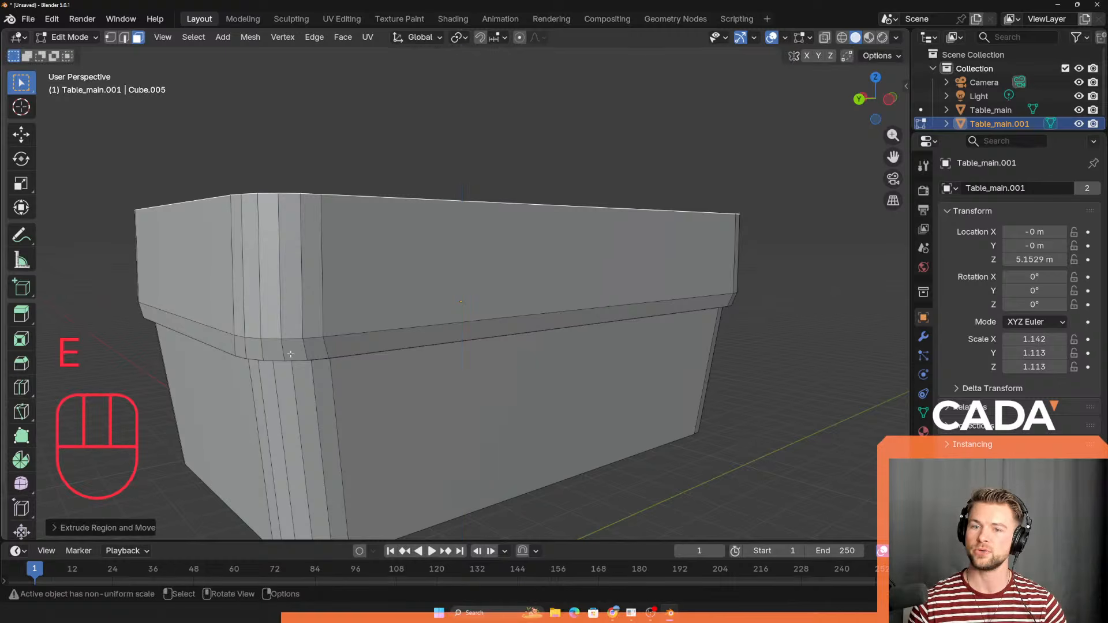
{"action": "key", "text": "e"}
{"action": "left_click", "coordinate": [351, 247]}
{"action": "key", "text": "e"}
{"action": "left_click", "coordinate": [364, 191]}
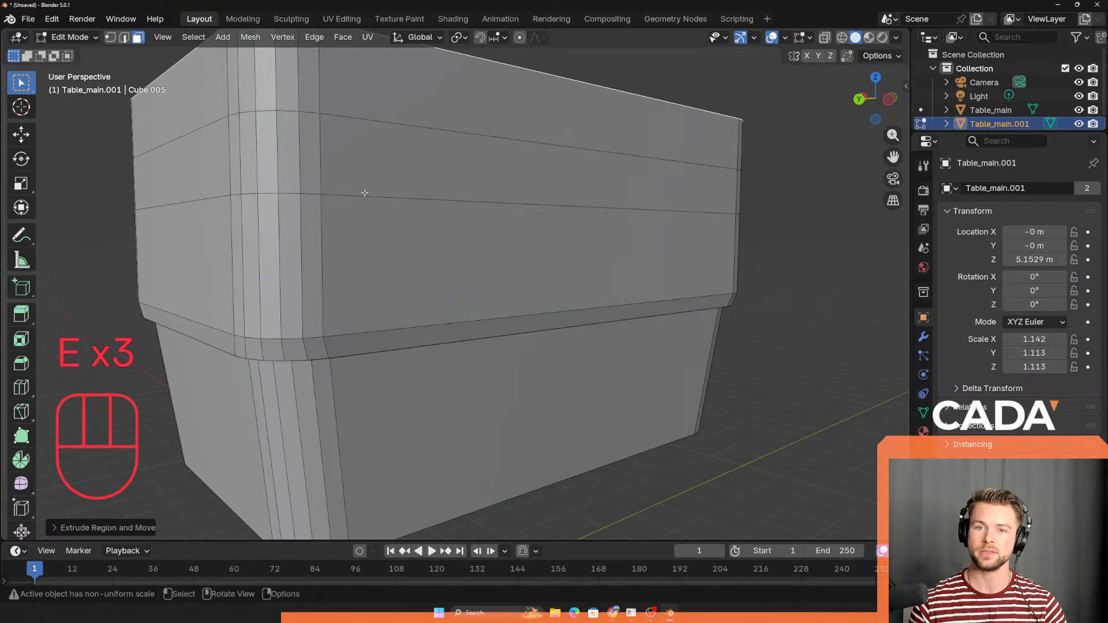
{"action": "middle_click_drag", "start_coordinate": [363, 191], "coordinate": [369, 277], "text": "shift"}
{"action": "key", "text": "ctrl+z"}
{"action": "key", "text": "ctrl+z"}
{"action": "key", "text": "ctrl+z"}
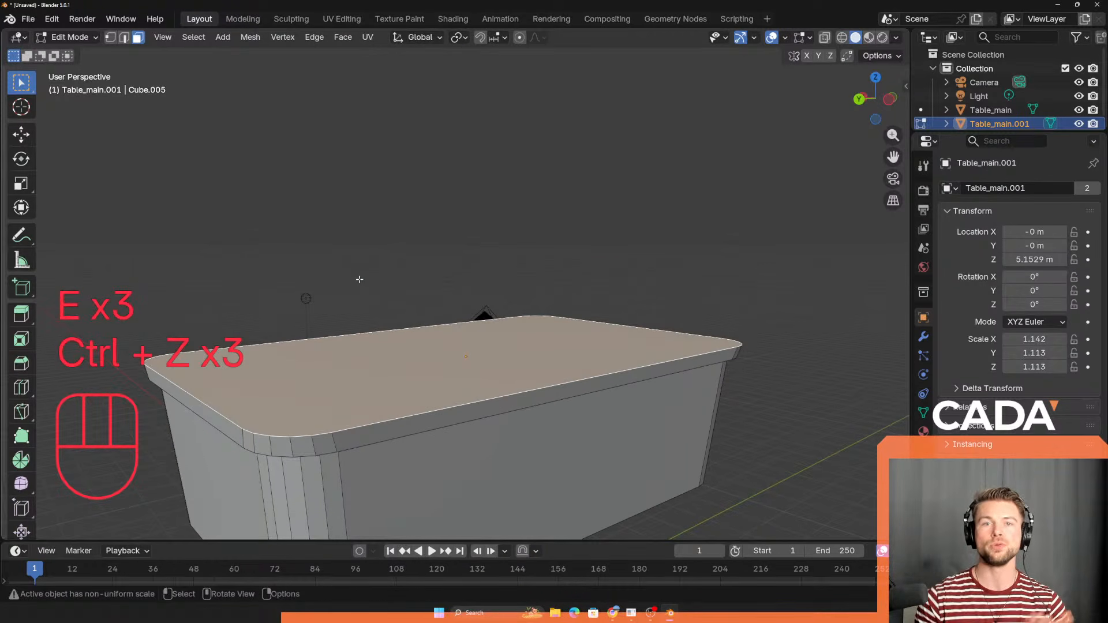
Step: Try extruding the slab's upper face upward, undo the extrusion, and cancel a trial move of the face
{"action": "key", "text": "e"}
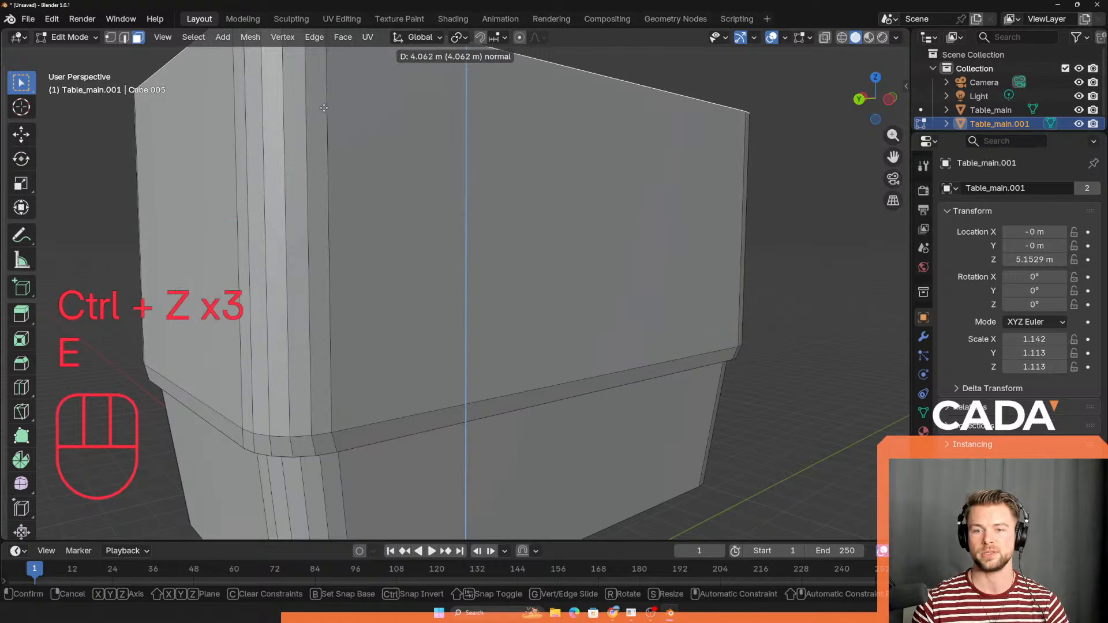
{"action": "right_click", "coordinate": [358, 195]}
{"action": "key", "text": "ctrl+z"}
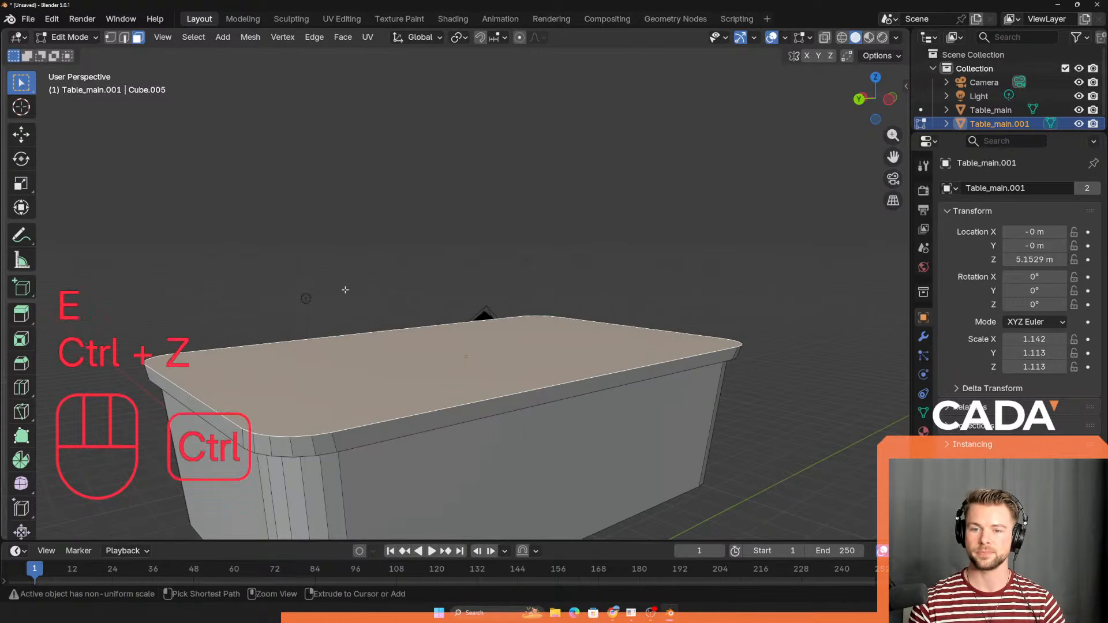
{"action": "key", "text": "g"}
{"action": "right_click", "coordinate": [413, 285]}
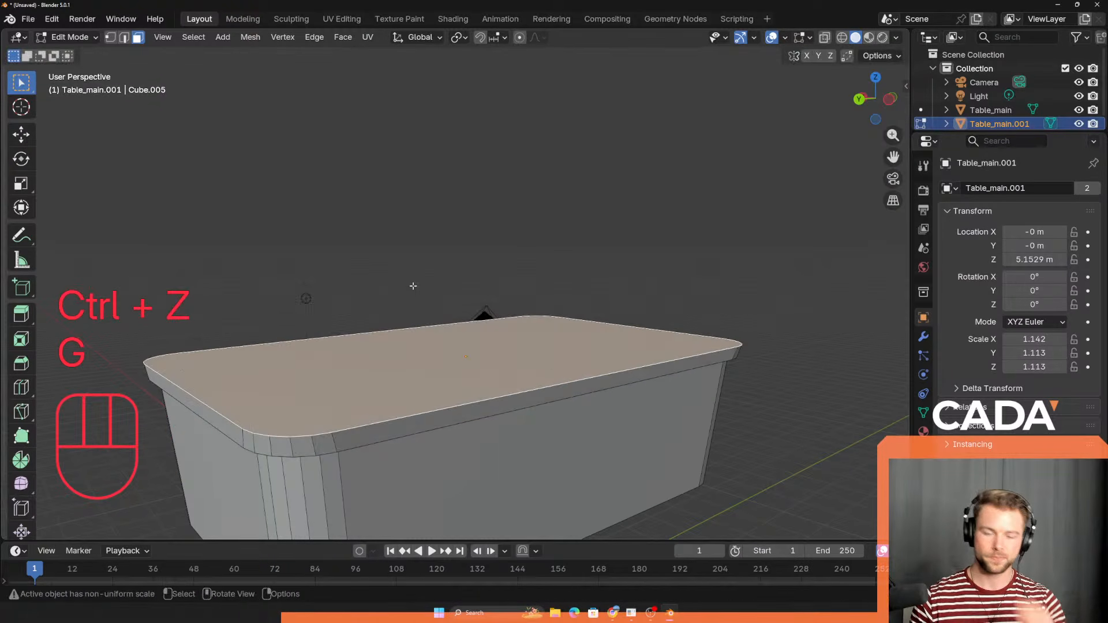
Step: Start an extrusion of the upper face, cancel its offset, try moving the duplicated face upward, and undo the extrusion
{"action": "key", "text": "e"}
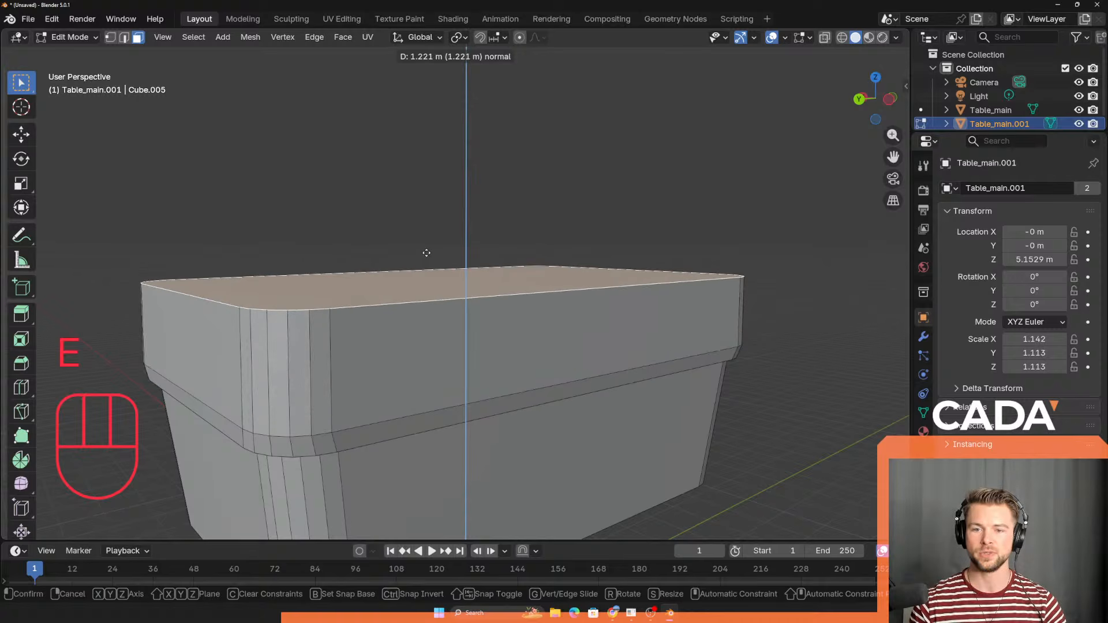
{"action": "right_click", "coordinate": [427, 300]}
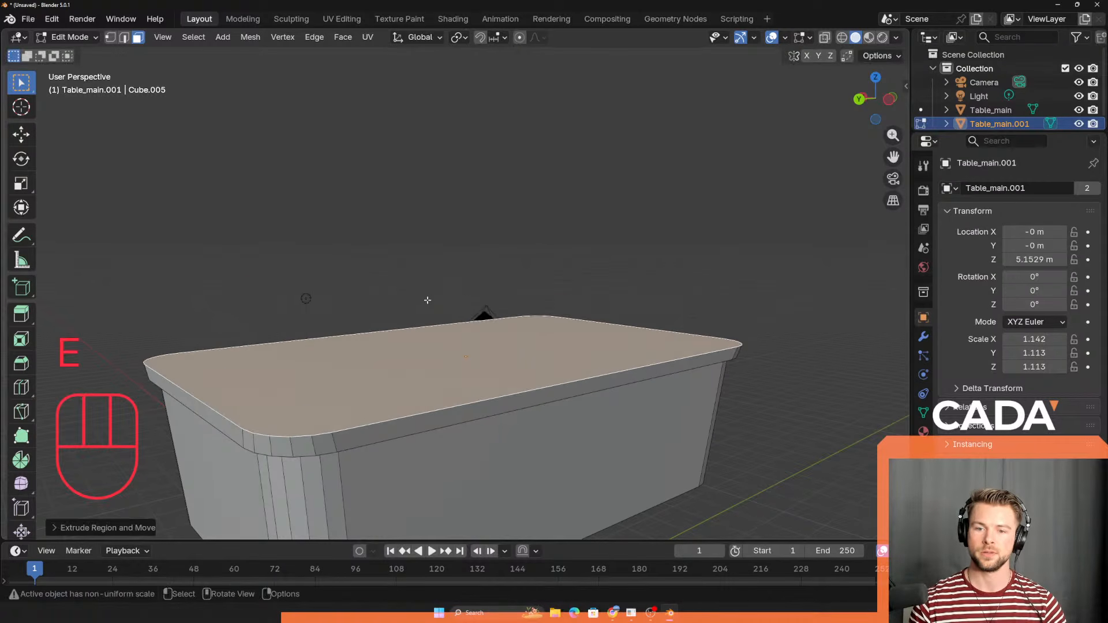
{"action": "key", "text": "g"}
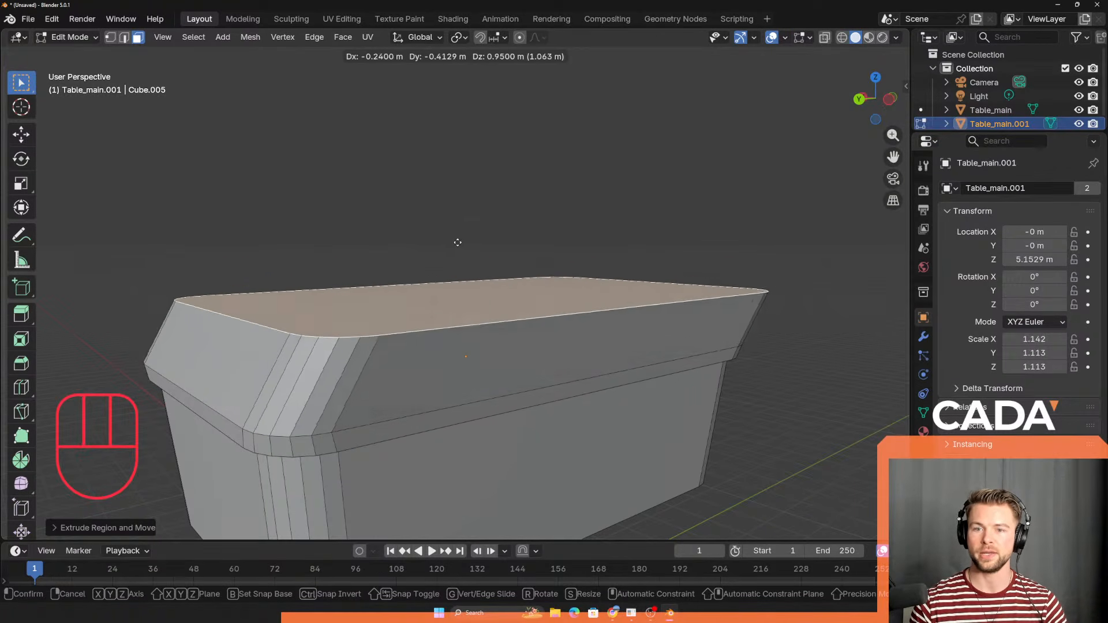
{"action": "right_click", "coordinate": [447, 213]}
{"action": "key", "text": "ctrl+z"}
{"action": "key", "text": "ctrl+z"}
Step: Compare the slab's rim and rounded corner with the reference pool table photo, and return to the model
{"action": "middle_click_drag", "start_coordinate": [410, 315], "coordinate": [379, 279]}
{"action": "left_click", "coordinate": [379, 281]}
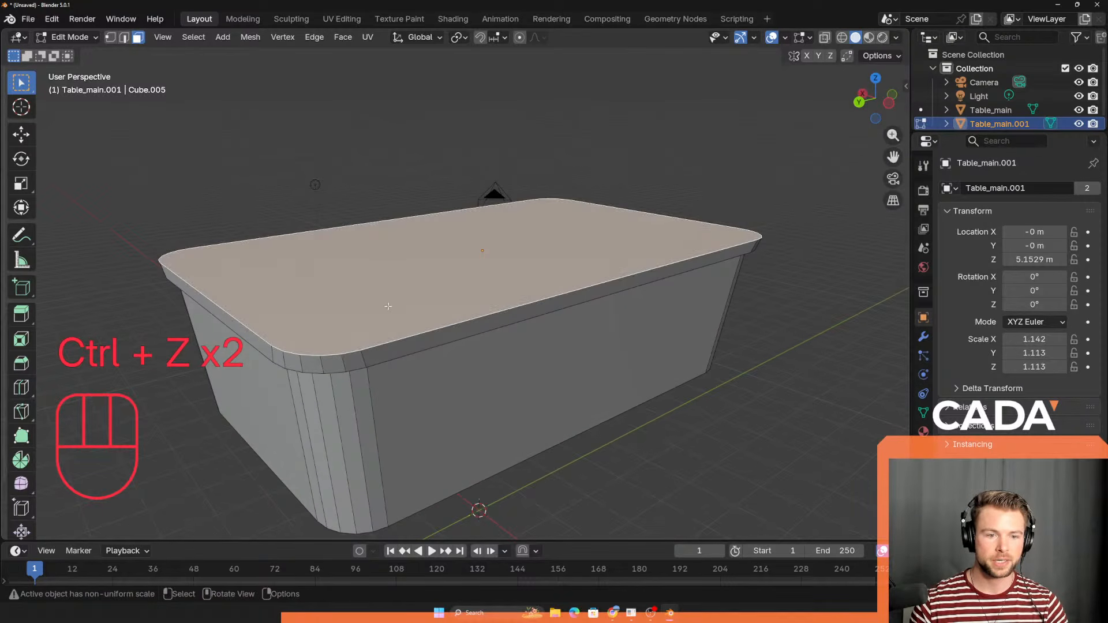
{"action": "middle_click_drag", "start_coordinate": [393, 343], "coordinate": [390, 284]}
{"action": "scroll", "coordinate": [391, 284], "scroll_direction": "up", "scroll_amount": 1}
{"action": "scroll", "coordinate": [299, 258], "scroll_direction": "up", "scroll_amount": 1}
{"action": "mouse_move", "coordinate": [216, 267]}
{"action": "middle_mouse_down"}
{"action": "mouse_move", "coordinate": [234, 279]}
{"action": "mouse_move", "coordinate": [216, 276]}
{"action": "middle_mouse_up"}
{"action": "key", "text": "alt+Tab"}
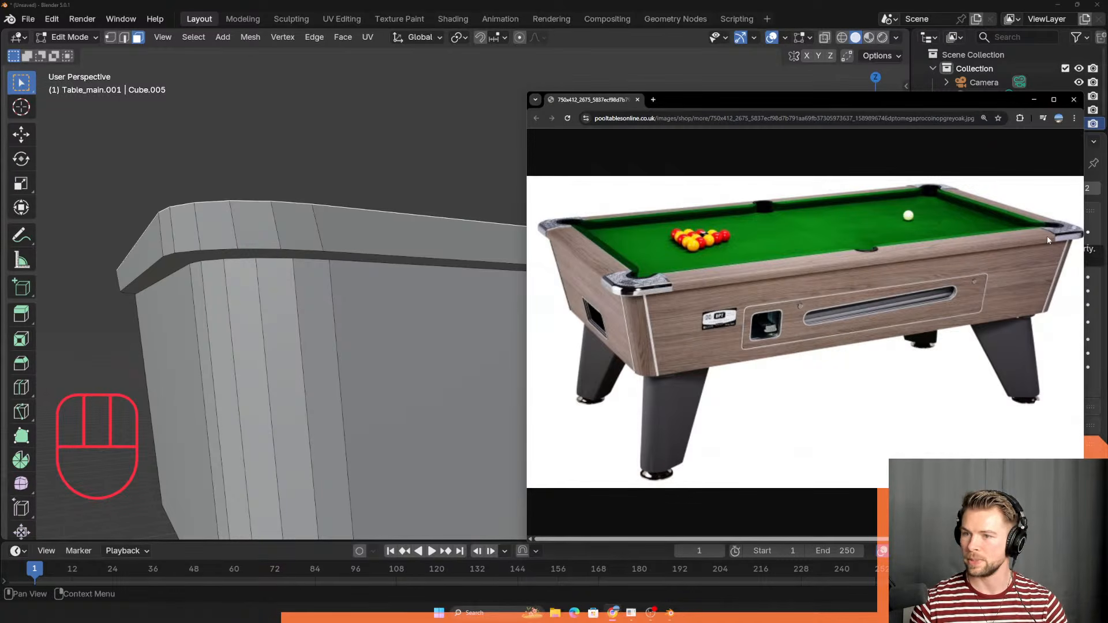
{"action": "key", "text": "alt+Tab"}
Step: Try scaling the slab's upper outline in vertex selection mode, and undo the scaling
{"action": "middle_click_drag", "start_coordinate": [229, 240], "coordinate": [337, 291]}
{"action": "scroll", "coordinate": [337, 292], "scroll_direction": "down", "scroll_amount": 3}
{"action": "key", "text": "1"}
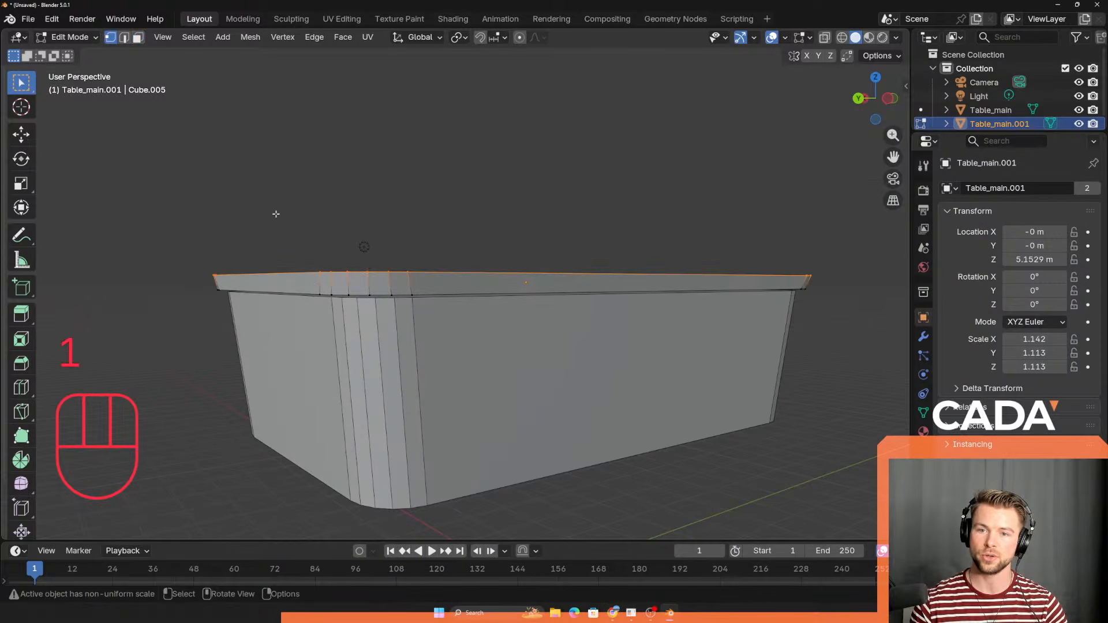
{"action": "middle_click_drag", "start_coordinate": [275, 213], "coordinate": [433, 241]}
{"action": "key", "text": "s"}
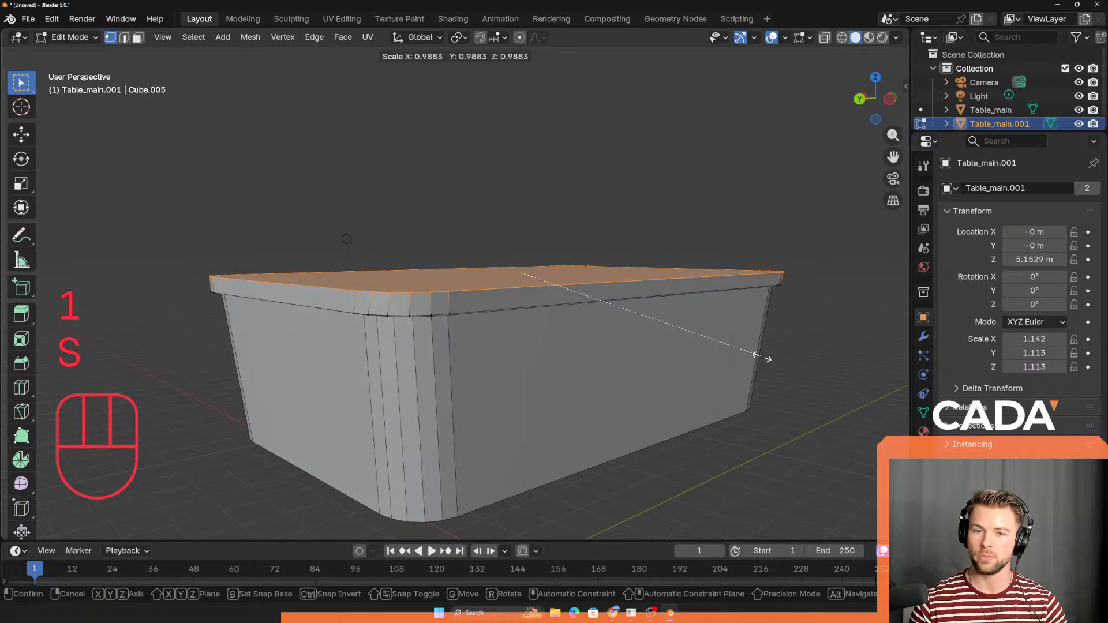
{"action": "left_click", "coordinate": [761, 355]}
{"action": "middle_click_drag", "start_coordinate": [760, 354], "coordinate": [629, 375]}
{"action": "scroll", "coordinate": [628, 374], "scroll_direction": "up", "scroll_amount": 1}
{"action": "key", "text": "ctrl+z"}
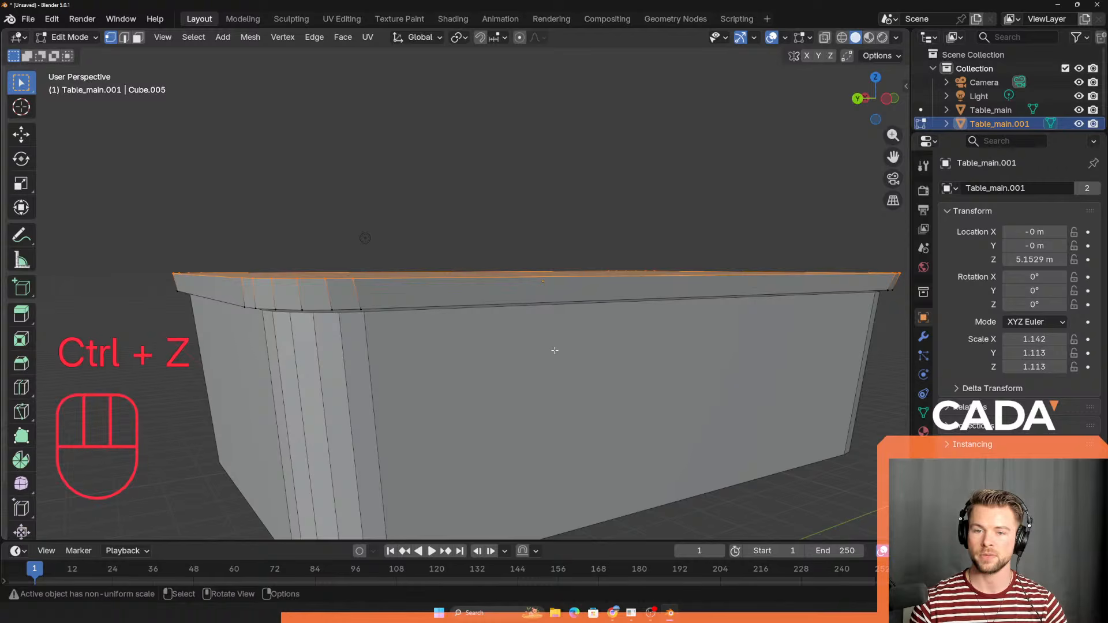
Step: Scale the slab's upper outline slightly inward to make the rim steeper, and select the large upper face with face selection
{"action": "middle_click_drag", "start_coordinate": [554, 349], "coordinate": [490, 333]}
{"action": "key", "text": "s"}
{"action": "left_click", "coordinate": [730, 389]}
{"action": "scroll", "coordinate": [566, 371], "scroll_direction": "down", "scroll_amount": 1}
{"action": "scroll", "coordinate": [498, 409], "scroll_direction": "up", "scroll_amount": 1}
{"action": "key", "text": "3"}
{"action": "left_click", "coordinate": [517, 276]}
Step: Examine the slab's rim, overhang and rounded corners from above and below at several angles
{"action": "scroll", "coordinate": [524, 291], "scroll_direction": "down", "scroll_amount": 2}
{"action": "scroll", "coordinate": [462, 346], "scroll_direction": "up", "scroll_amount": 2}
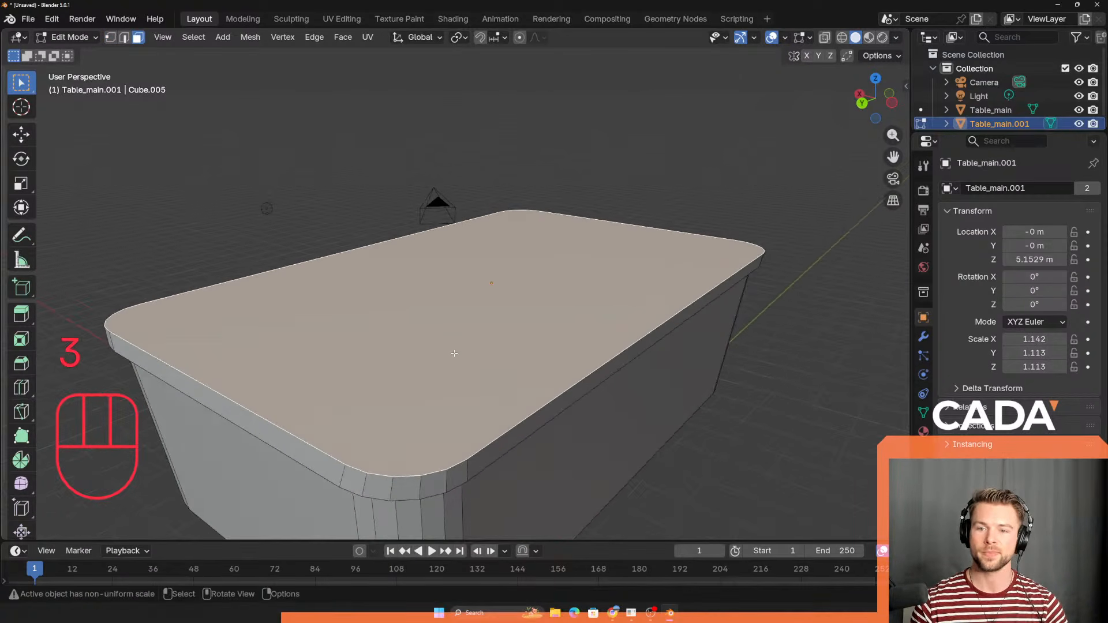
{"action": "middle_click_drag", "start_coordinate": [484, 373], "coordinate": [512, 330]}
{"action": "key", "text": "3"}
{"action": "middle_click_drag", "start_coordinate": [434, 389], "coordinate": [313, 266]}
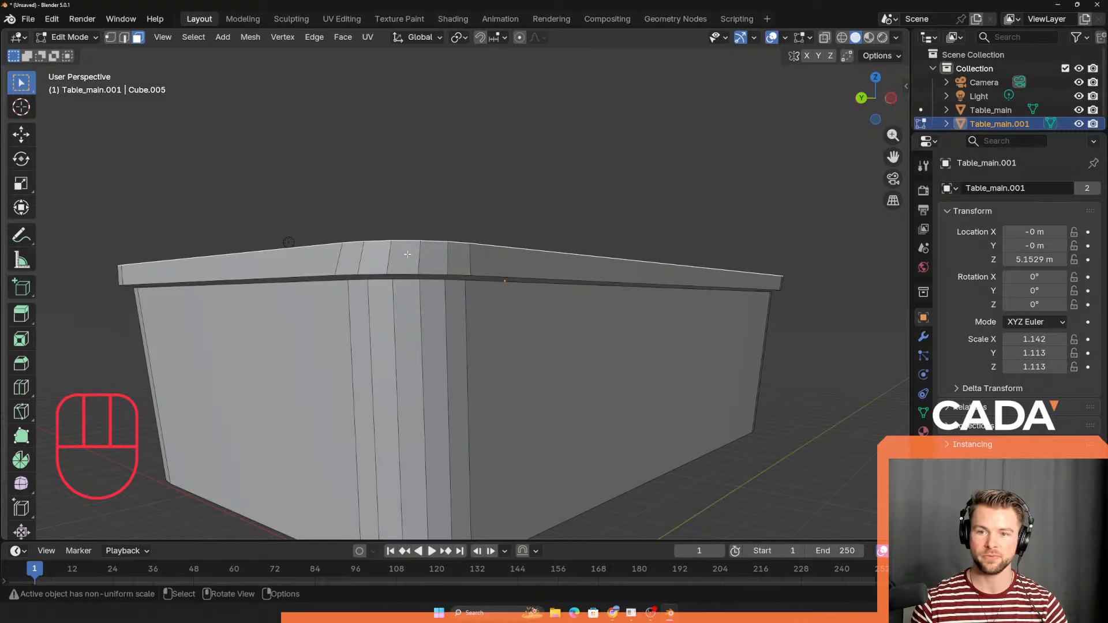
{"action": "middle_click_drag", "start_coordinate": [139, 285], "coordinate": [267, 254]}
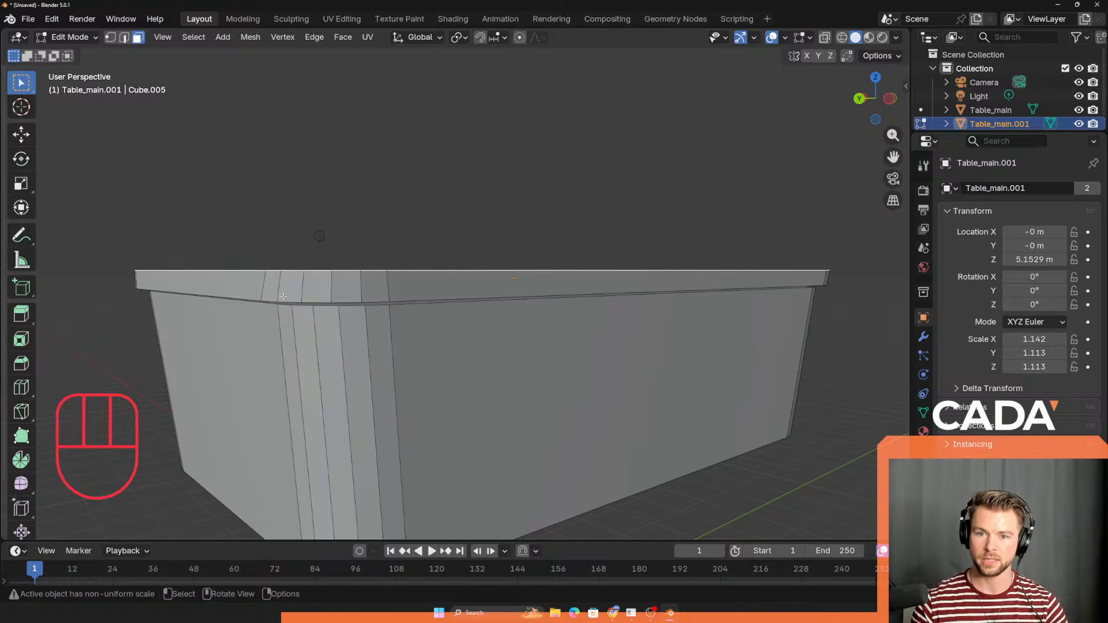
{"action": "middle_click_drag", "start_coordinate": [283, 296], "coordinate": [414, 330]}
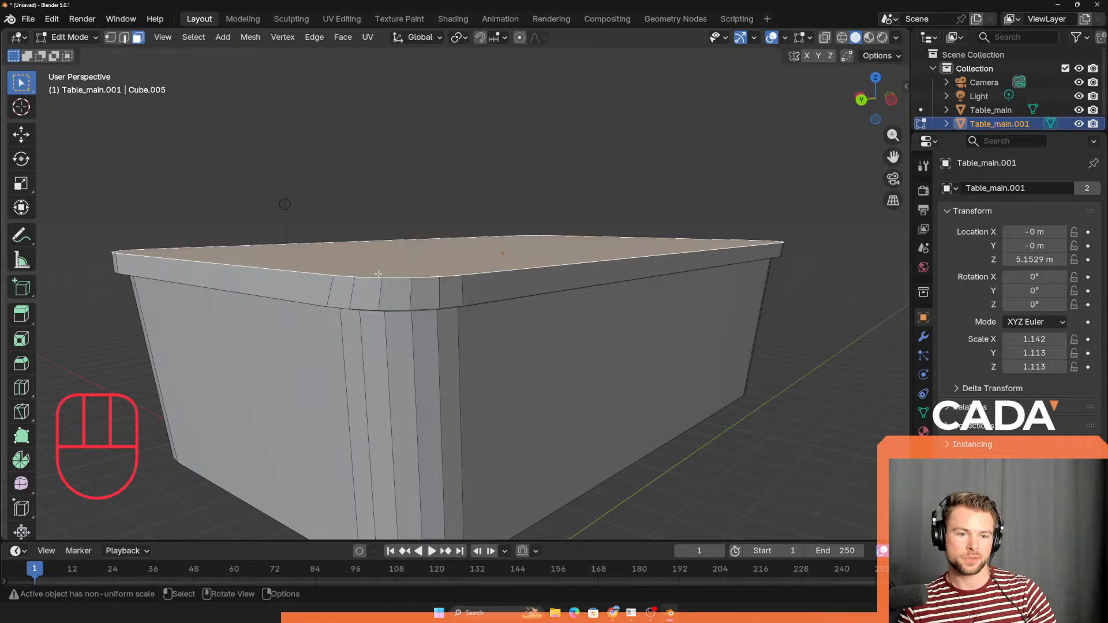
{"action": "middle_click_drag", "start_coordinate": [396, 272], "coordinate": [396, 362], "text": "shift"}
{"action": "middle_click_drag", "start_coordinate": [386, 426], "coordinate": [377, 354], "text": "shift"}
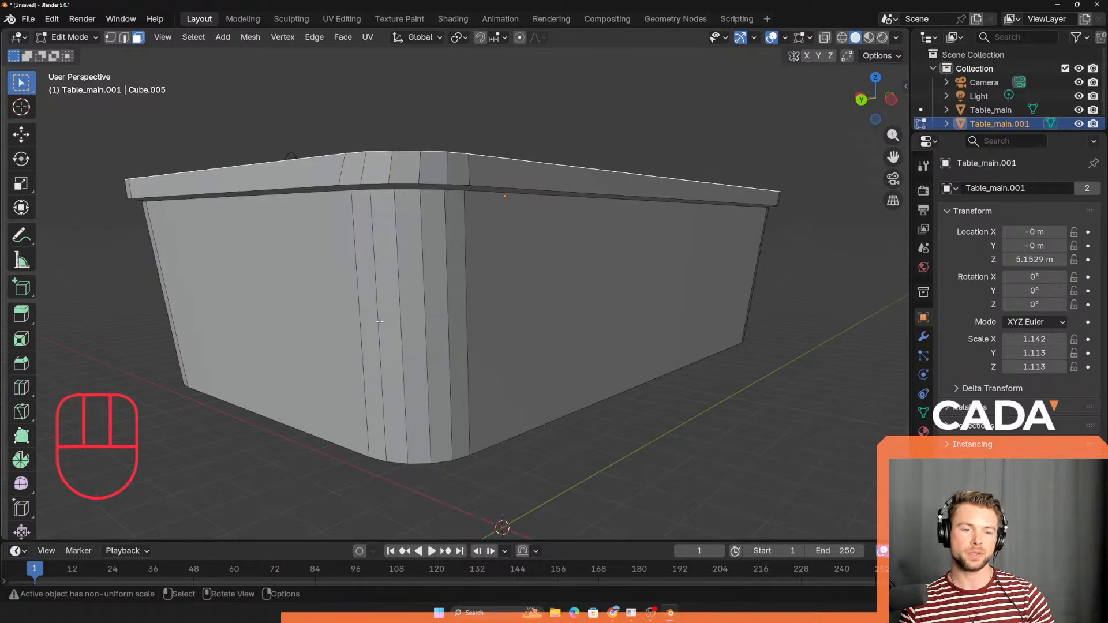
{"action": "middle_click_drag", "start_coordinate": [413, 288], "coordinate": [441, 383]}
{"action": "scroll", "coordinate": [427, 284], "scroll_direction": "down", "scroll_amount": 2}
{"action": "scroll", "coordinate": [441, 383], "scroll_direction": "up", "scroll_amount": 1}
{"action": "scroll", "coordinate": [455, 377], "scroll_direction": "up", "scroll_amount": 2}
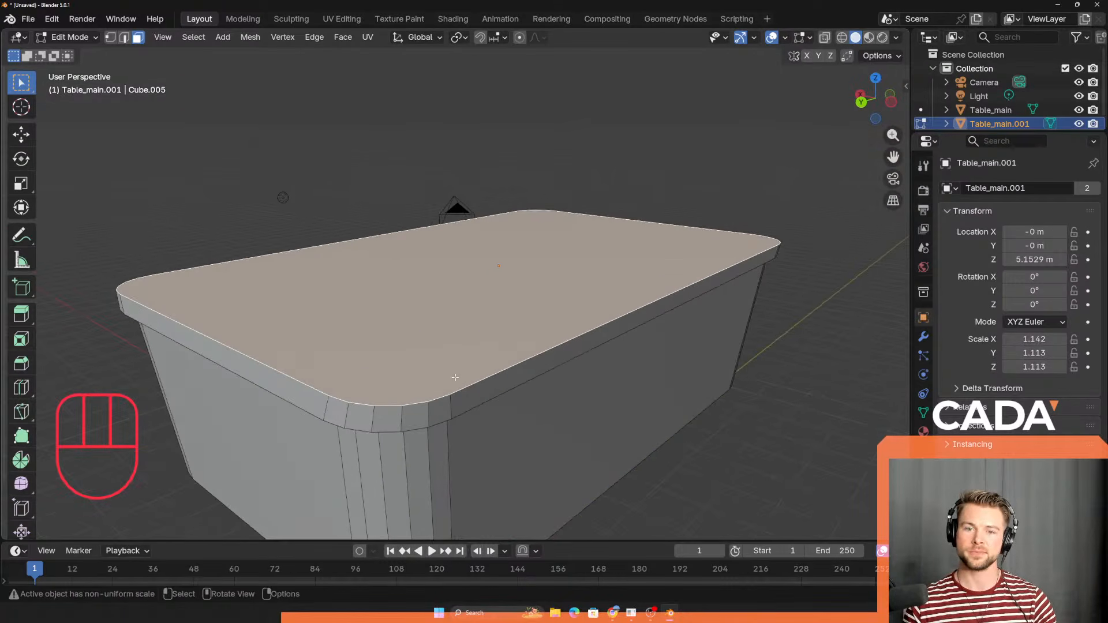
{"action": "middle_click_drag", "start_coordinate": [432, 426], "coordinate": [411, 326]}
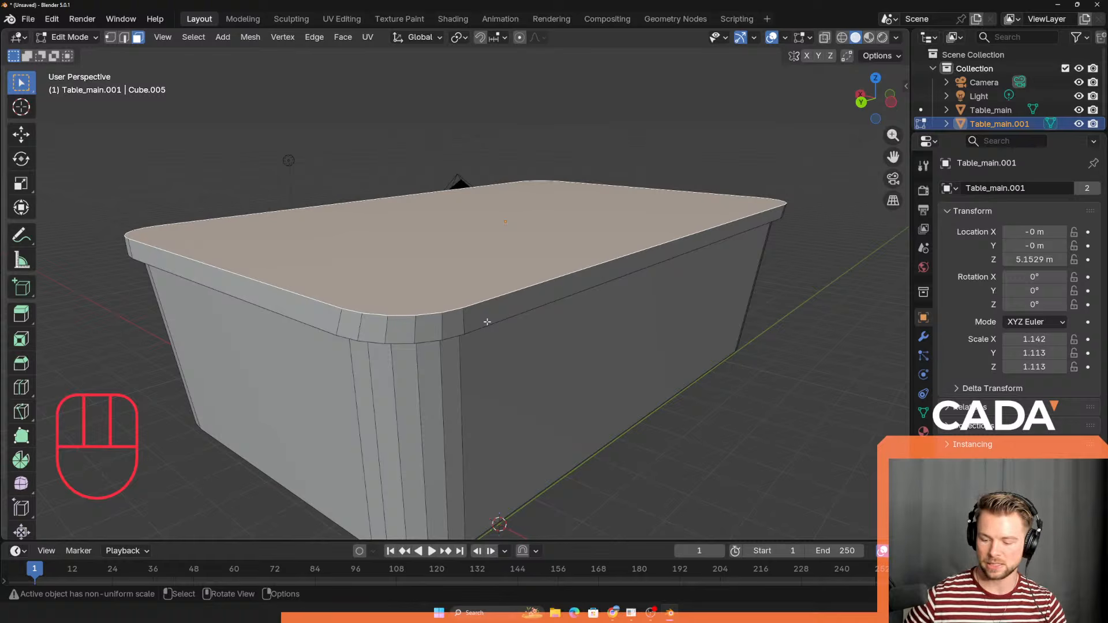
{"action": "middle_click_drag", "start_coordinate": [332, 359], "coordinate": [369, 387], "text": "shift"}
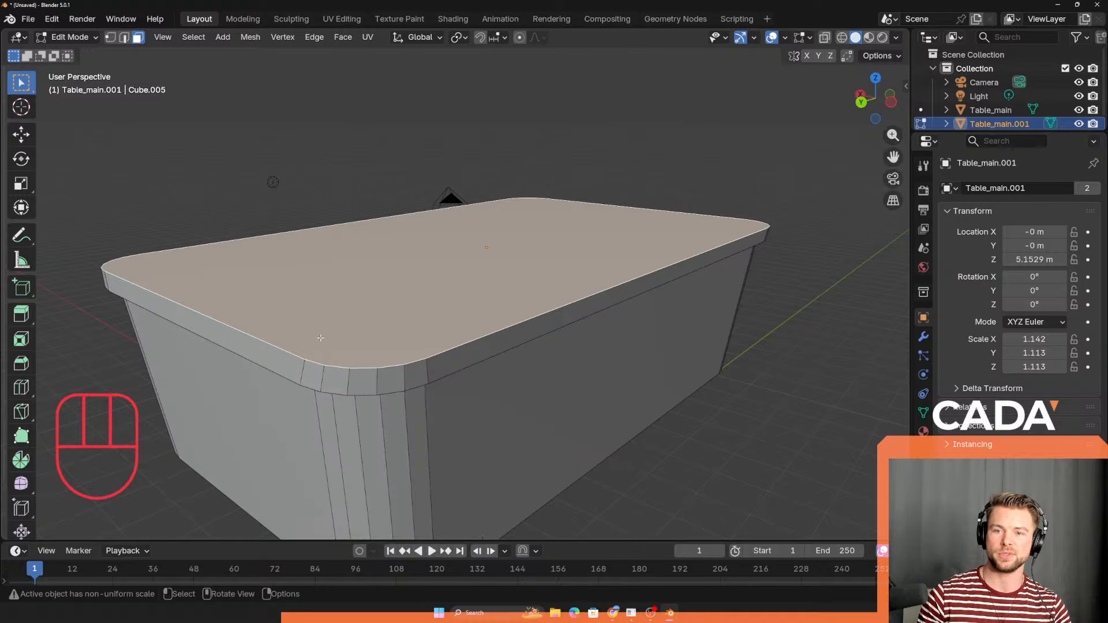
{"action": "scroll", "coordinate": [339, 359], "scroll_direction": "down", "scroll_amount": 2}
{"action": "scroll", "coordinate": [396, 392], "scroll_direction": "up", "scroll_amount": 4}
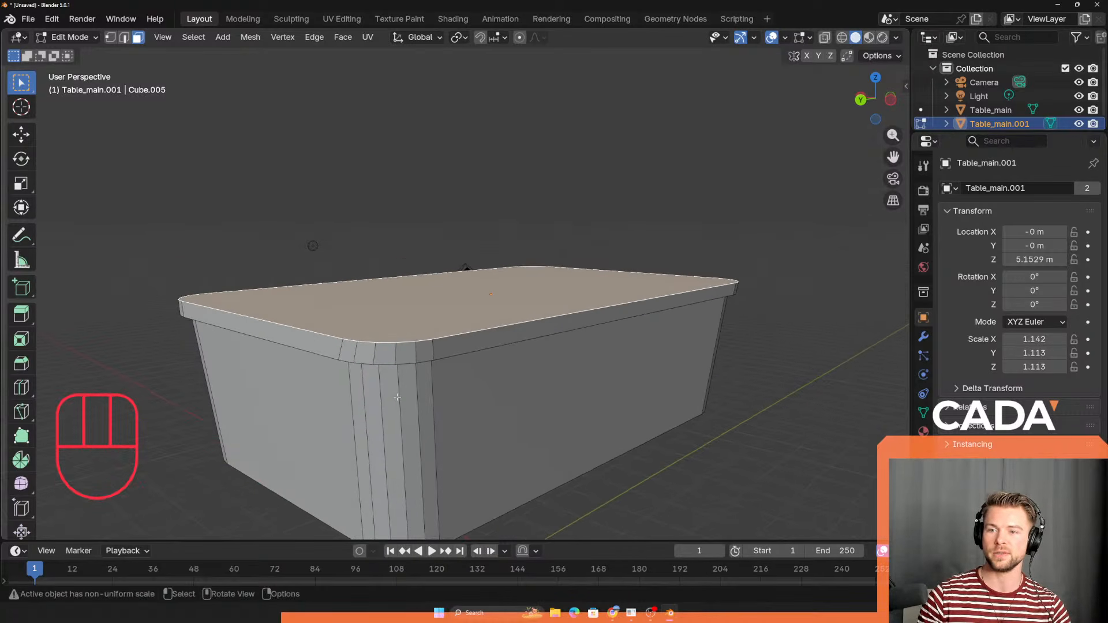
{"action": "middle_click_drag", "start_coordinate": [406, 389], "coordinate": [380, 387]}
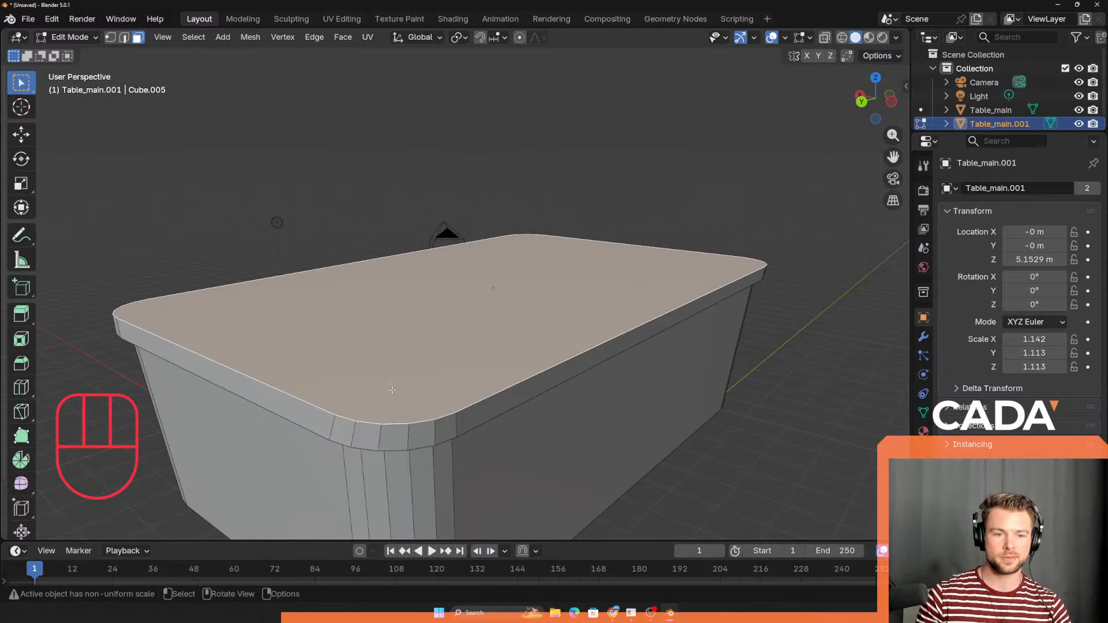
Step: Try scaling the slab's upper face inward and outward to change the rim's slant, and undo the scaling
{"action": "middle_click_drag", "start_coordinate": [393, 390], "coordinate": [443, 369]}
{"action": "scroll", "coordinate": [435, 370], "scroll_direction": "up", "scroll_amount": 1}
{"action": "scroll", "coordinate": [441, 381], "scroll_direction": "up", "scroll_amount": 4}
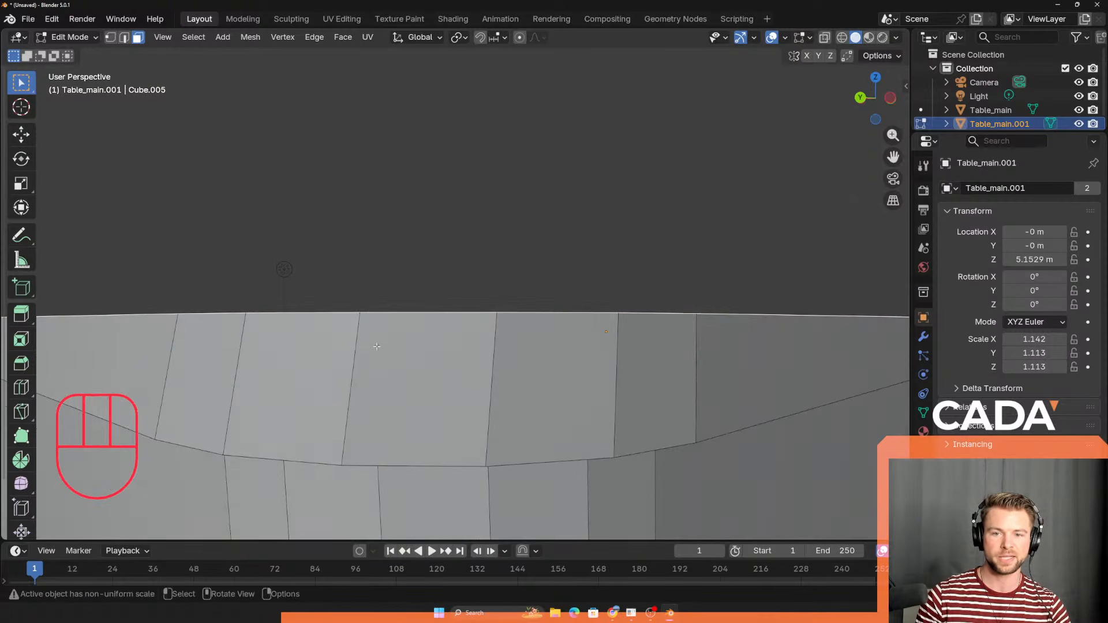
{"action": "scroll", "coordinate": [438, 367], "scroll_direction": "down", "scroll_amount": 2}
{"action": "middle_click_drag", "start_coordinate": [288, 303], "coordinate": [376, 322], "text": "shift"}
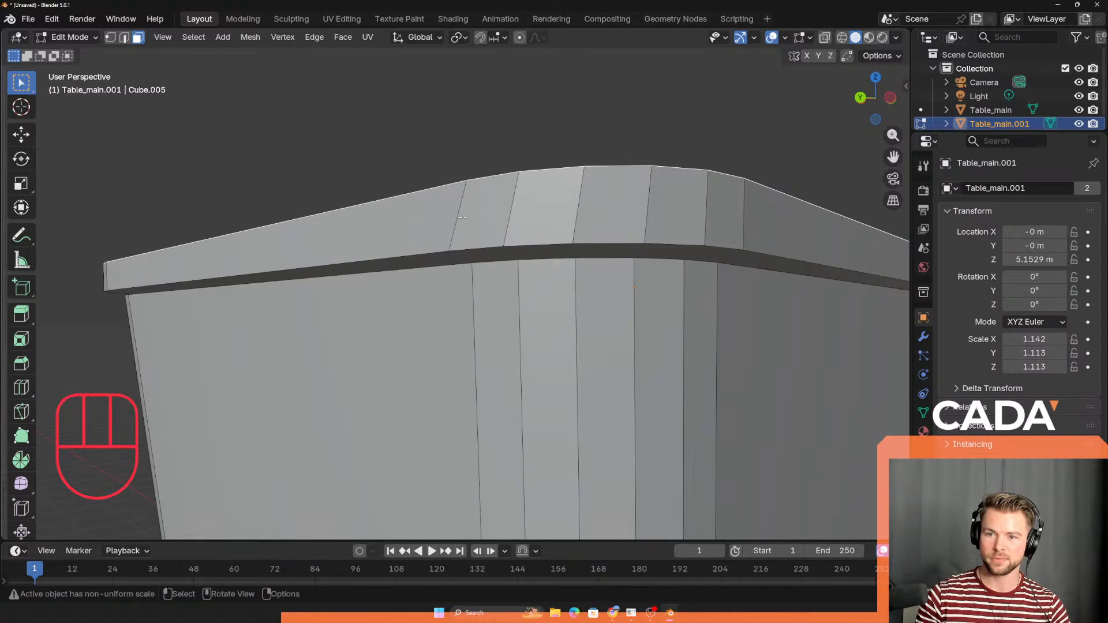
{"action": "middle_click_drag", "start_coordinate": [471, 214], "coordinate": [346, 298]}
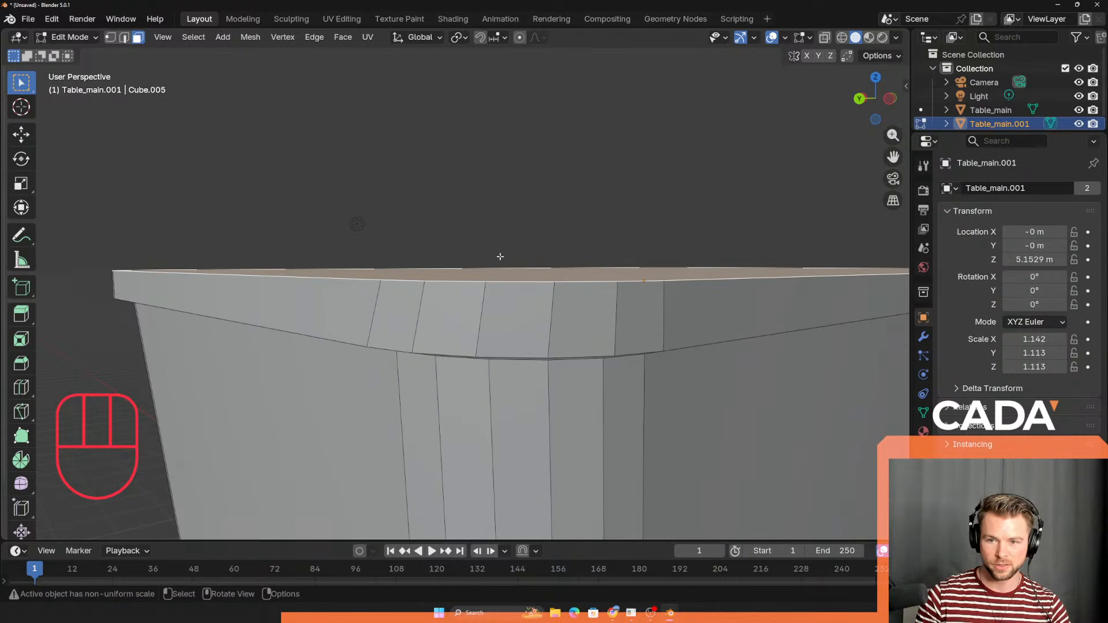
{"action": "key", "text": "s"}
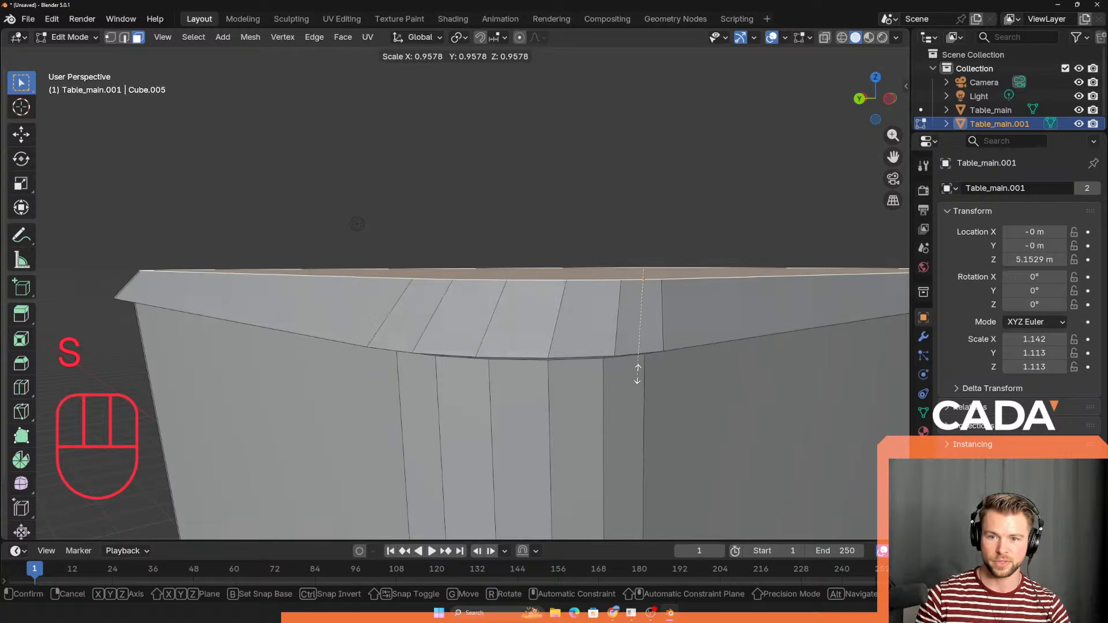
{"action": "left_click", "coordinate": [568, 471]}
{"action": "middle_click_drag", "start_coordinate": [567, 471], "coordinate": [539, 472]}
{"action": "scroll", "coordinate": [539, 472], "scroll_direction": "down", "scroll_amount": 5}
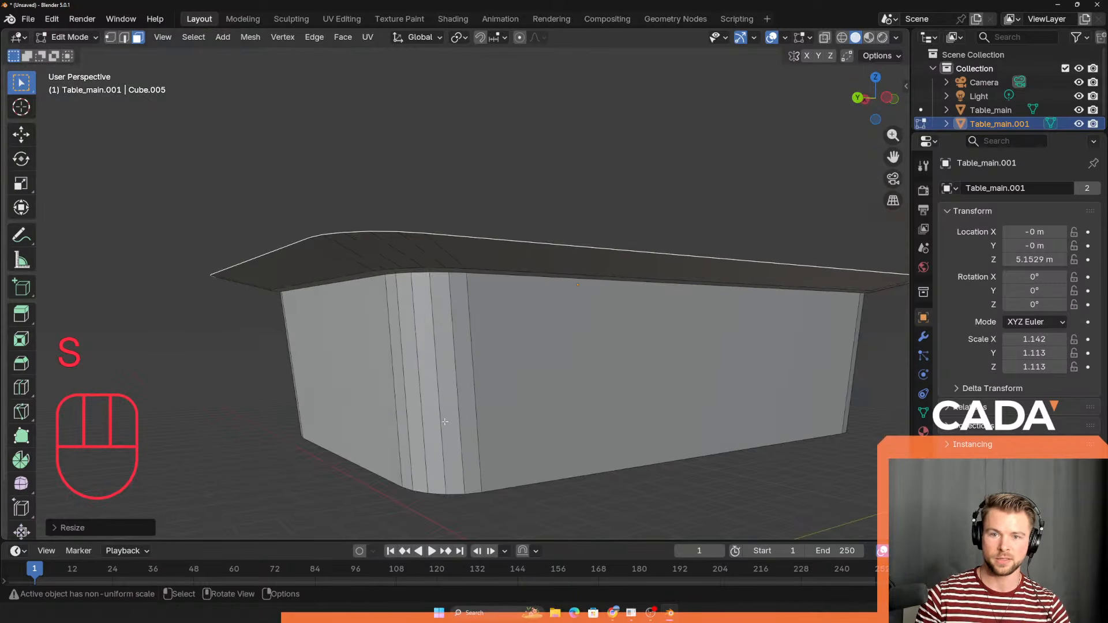
{"action": "mouse_move", "coordinate": [445, 423]}
{"action": "middle_mouse_down"}
{"action": "mouse_move", "coordinate": [418, 421]}
{"action": "mouse_move", "coordinate": [438, 424]}
{"action": "middle_mouse_up"}
{"action": "key", "text": "ctrl+z"}
{"action": "middle_click_drag", "start_coordinate": [460, 341], "coordinate": [453, 346]}
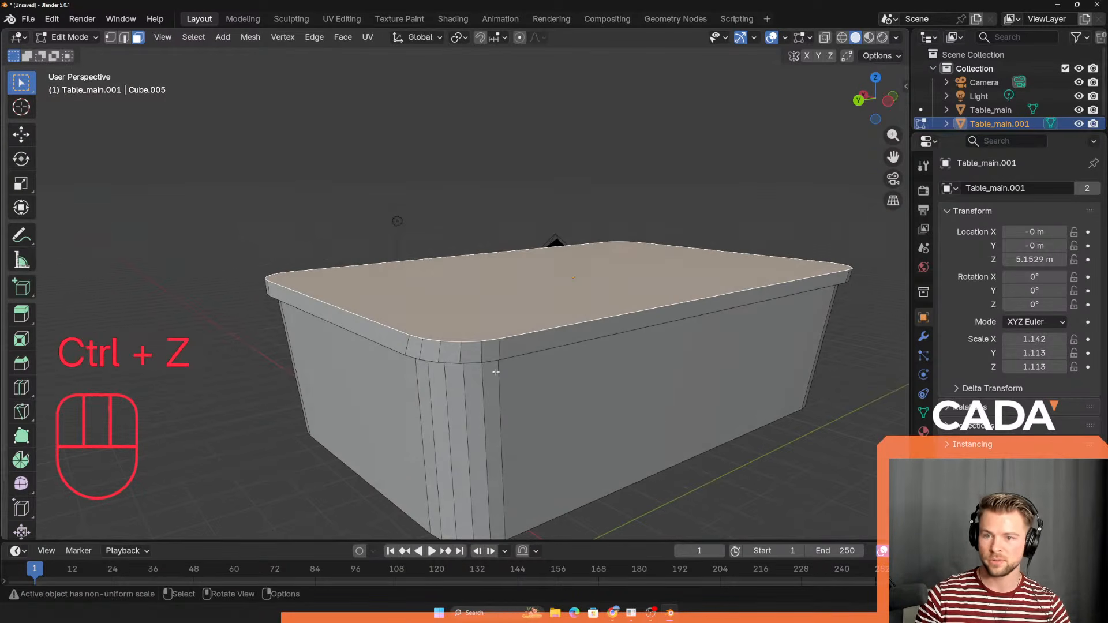
Step: Try enlarging the slab's upper face to about 1.09 in face selection mode, and cancel the scaling
{"action": "key", "text": "3"}
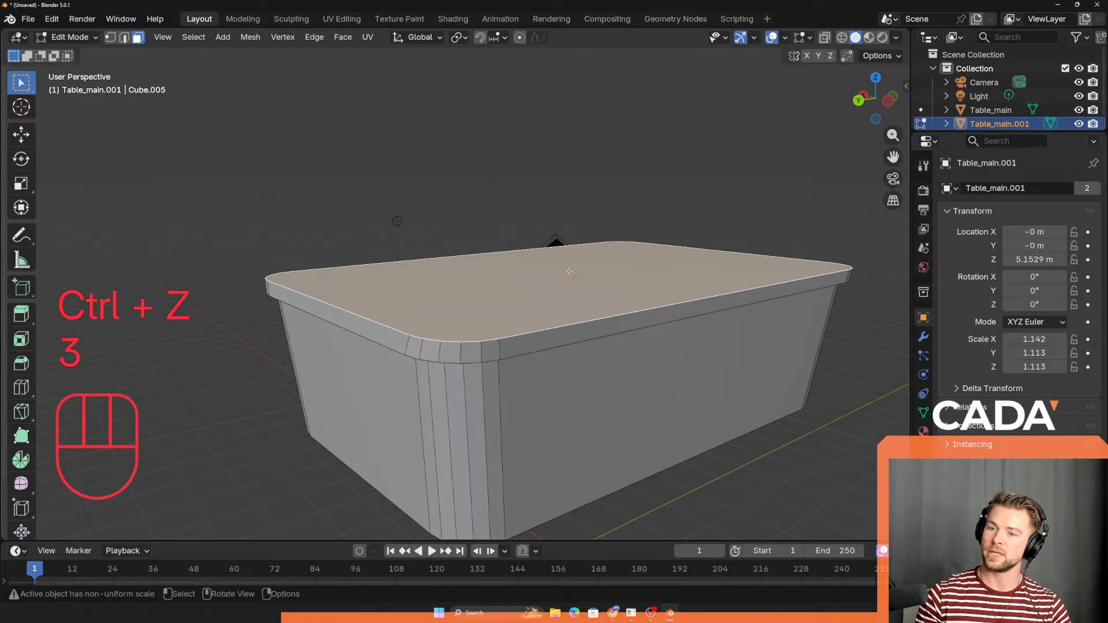
{"action": "middle_click_drag", "start_coordinate": [553, 309], "coordinate": [573, 351]}
{"action": "middle_click_drag", "start_coordinate": [538, 398], "coordinate": [491, 400], "text": "shift"}
{"action": "scroll", "coordinate": [491, 400], "scroll_direction": "up", "scroll_amount": 2}
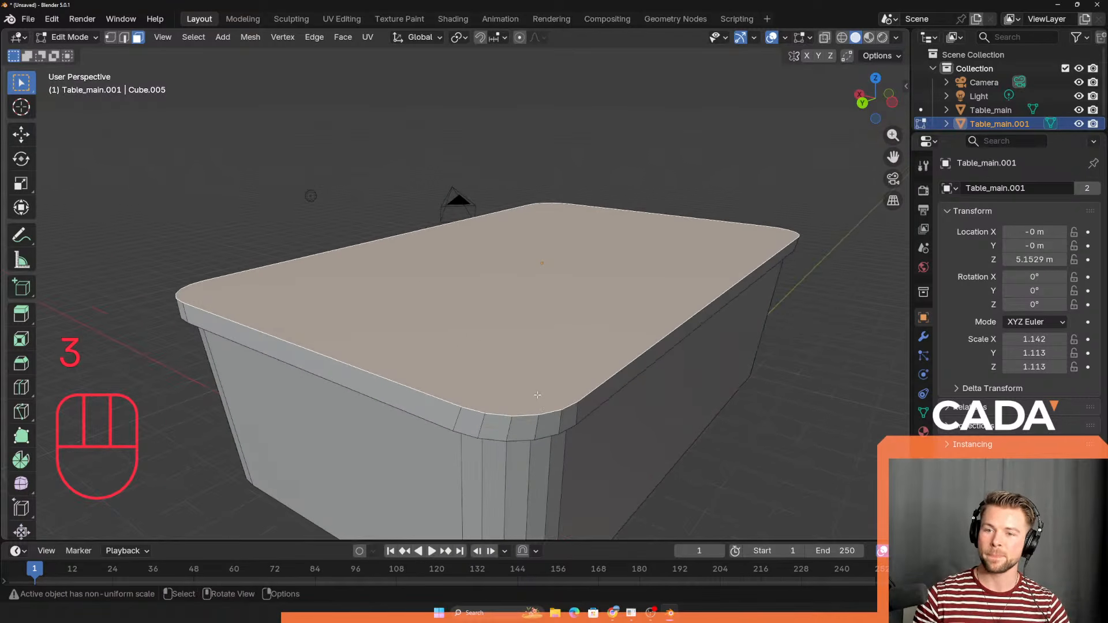
{"action": "key", "text": "s"}
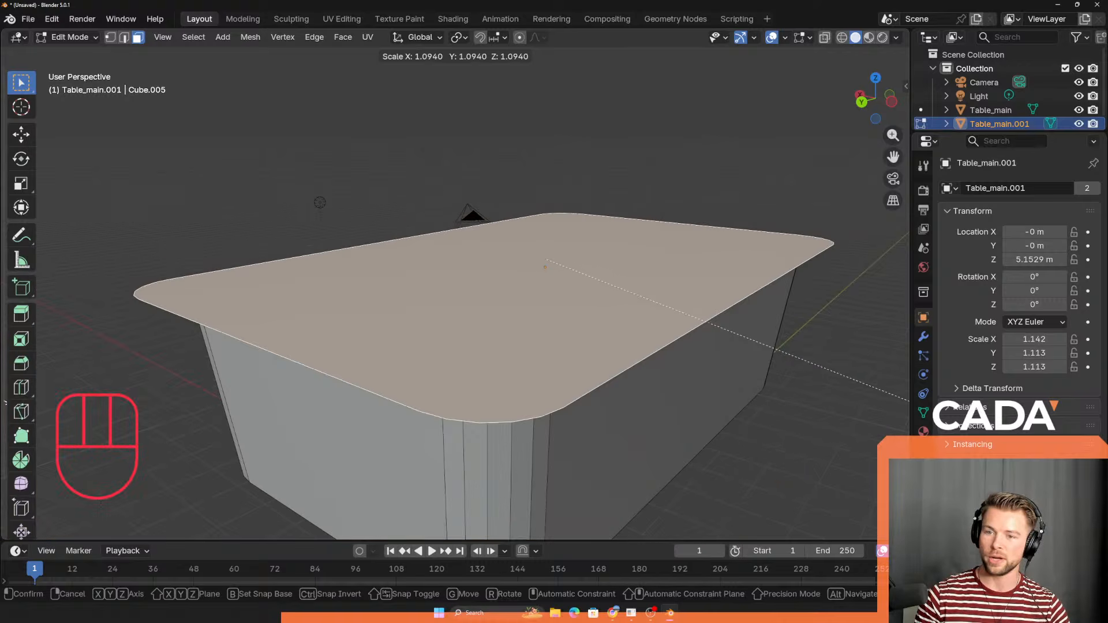
{"action": "right_click", "coordinate": [873, 384]}
{"action": "middle_click_drag", "start_coordinate": [548, 396], "coordinate": [498, 399], "text": "shift"}
{"action": "middle_click_drag", "start_coordinate": [498, 399], "coordinate": [493, 377]}
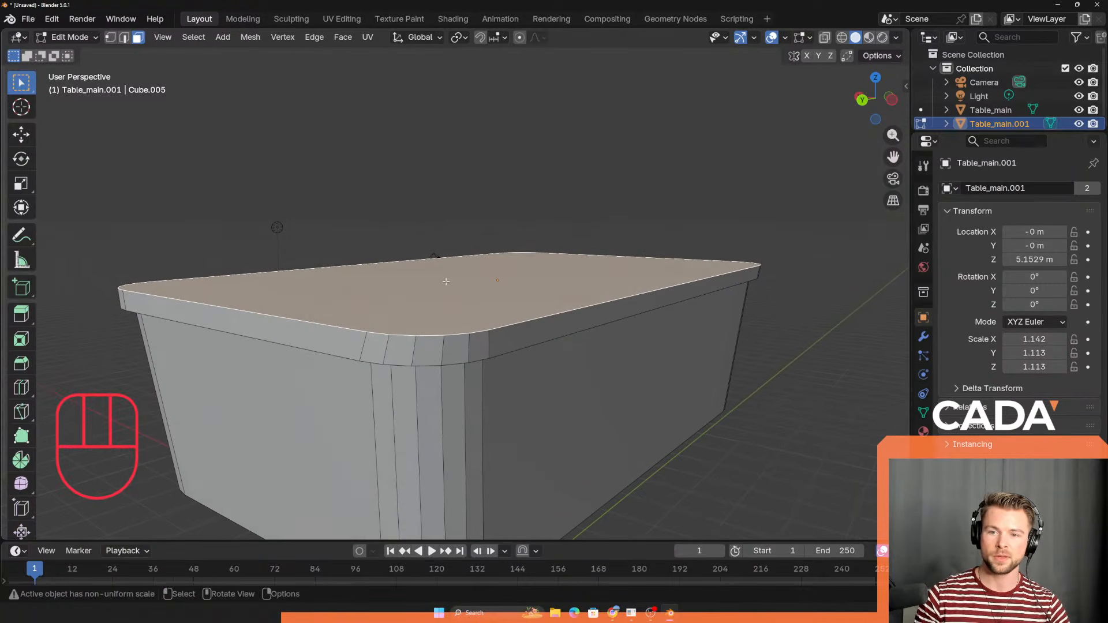
Step: Set the selection mode to faces and select the slab's large upper face
{"action": "left_click", "coordinate": [142, 38]}
{"action": "key", "text": "3"}
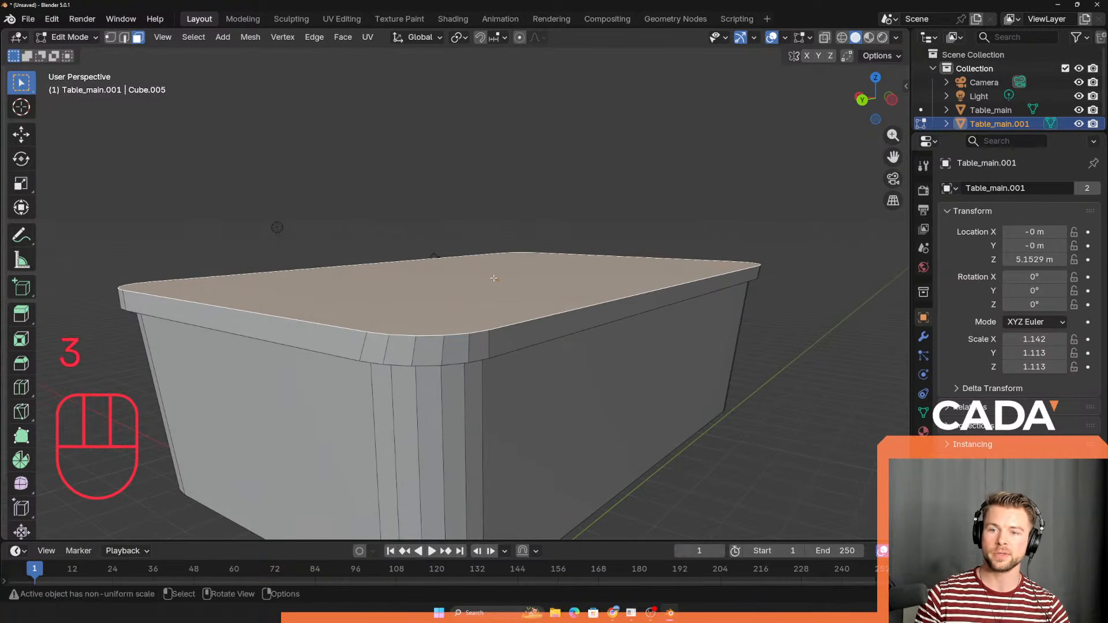
{"action": "middle_click_drag", "start_coordinate": [473, 248], "coordinate": [490, 293]}
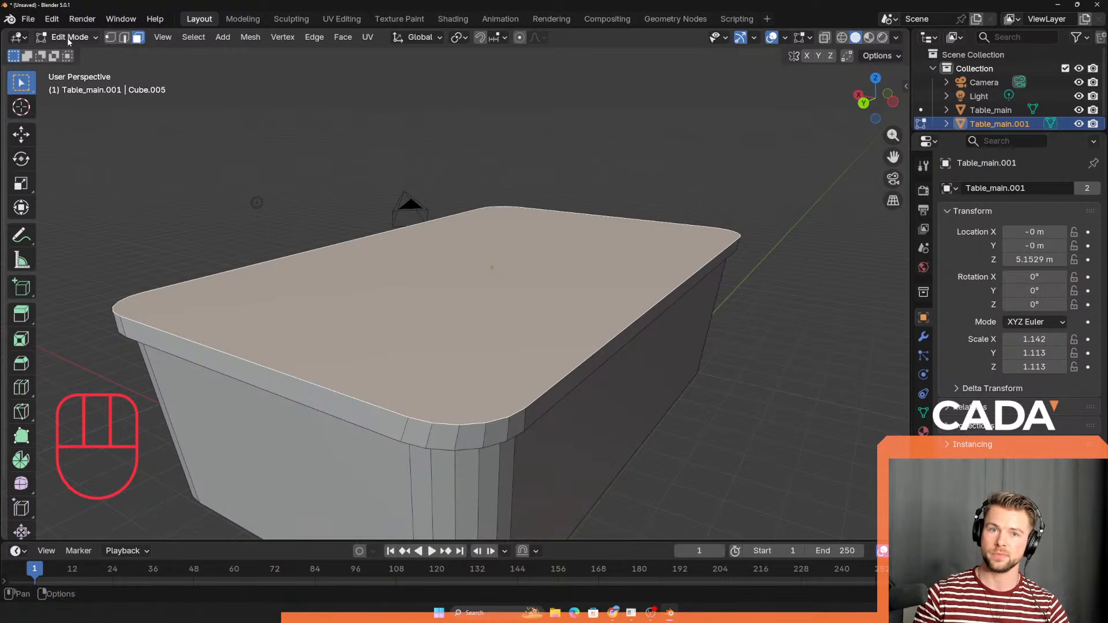
{"action": "left_click", "coordinate": [140, 38]}
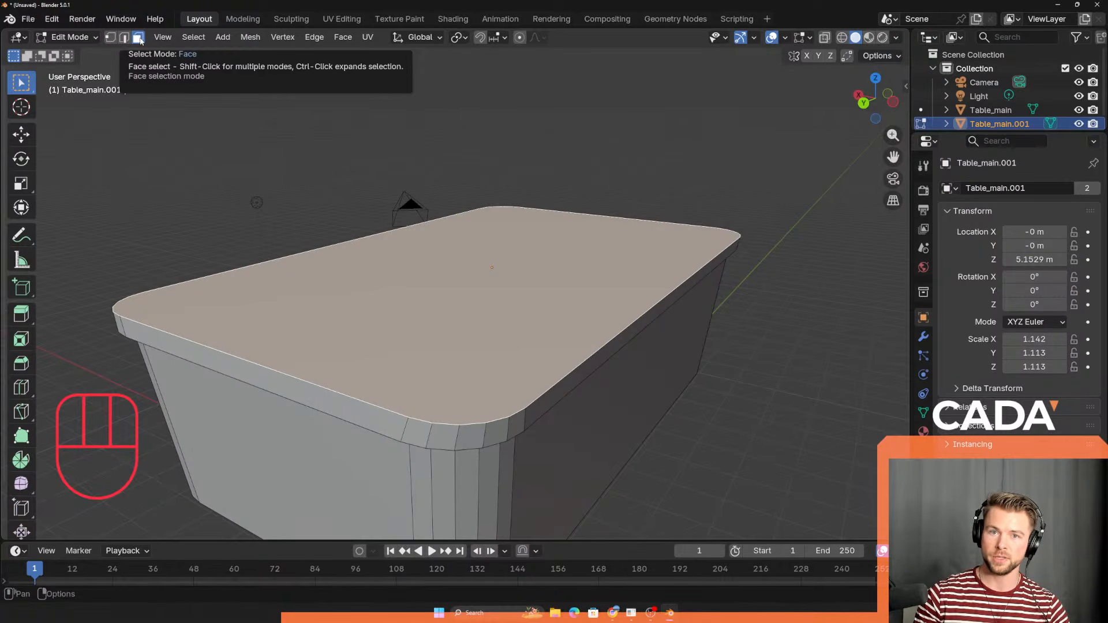
{"action": "left_click", "coordinate": [526, 339]}
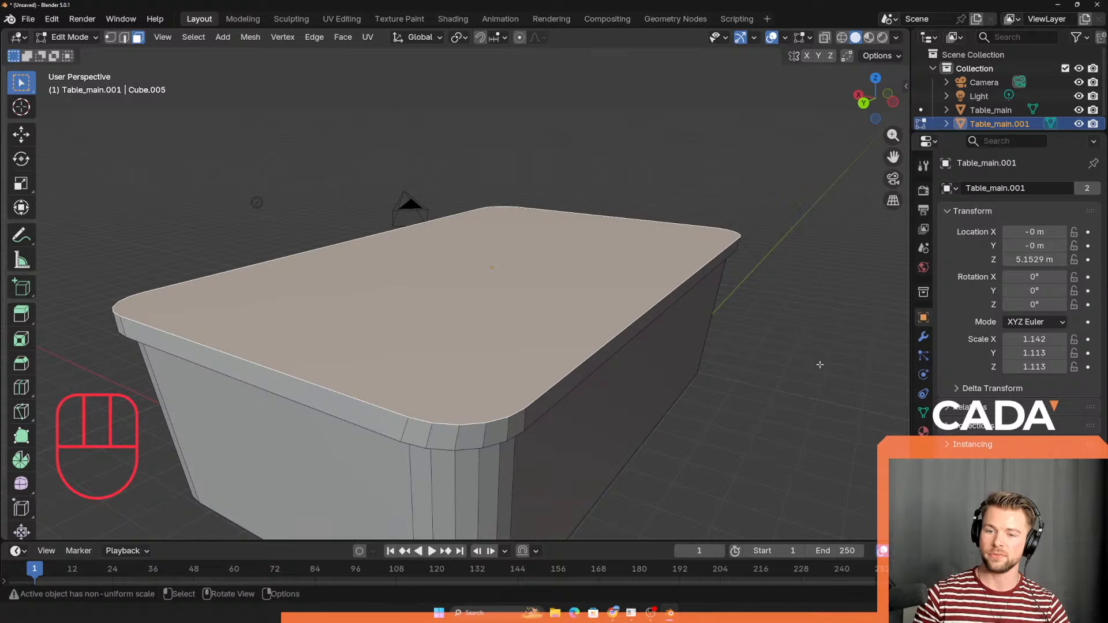
Step: Try scaling the slab's upper face uniformly and along the Y axis only, cancelling each scaling
{"action": "key", "text": "s"}
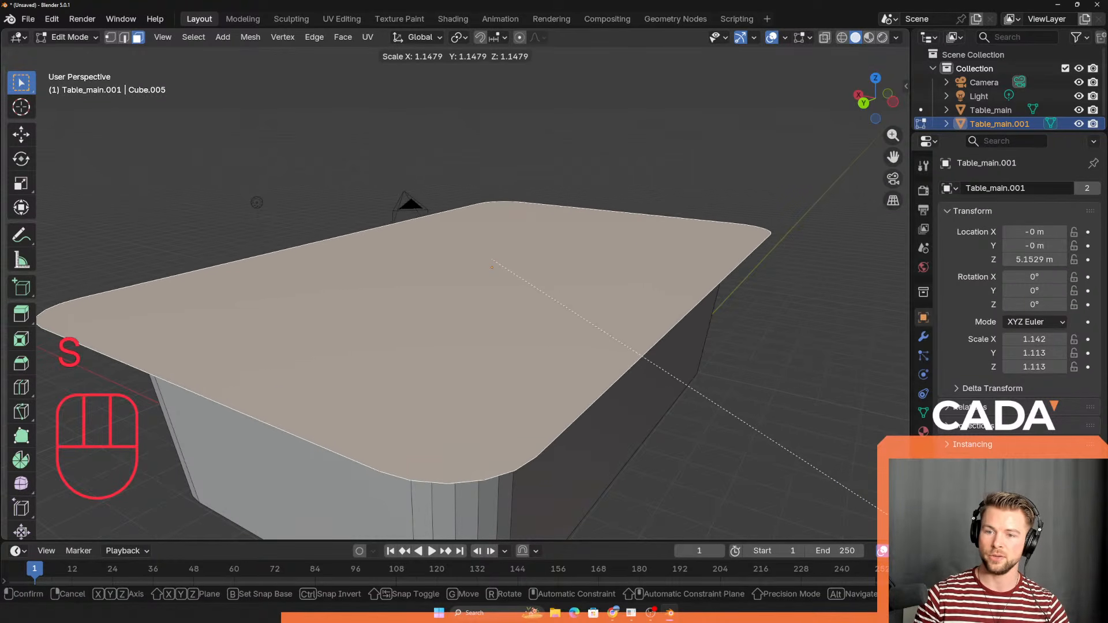
{"action": "right_click", "coordinate": [788, 458]}
{"action": "middle_click_drag", "start_coordinate": [764, 465], "coordinate": [749, 414]}
{"action": "middle_click_drag", "start_coordinate": [670, 366], "coordinate": [572, 370], "text": "shift"}
{"action": "key", "text": "s"}
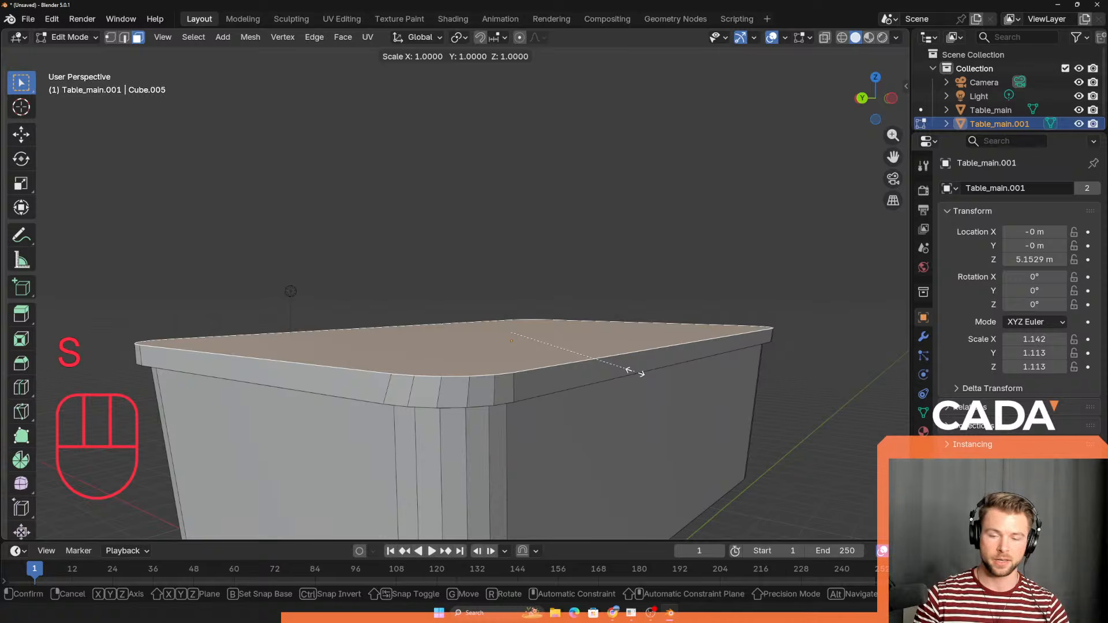
{"action": "key", "text": "y"}
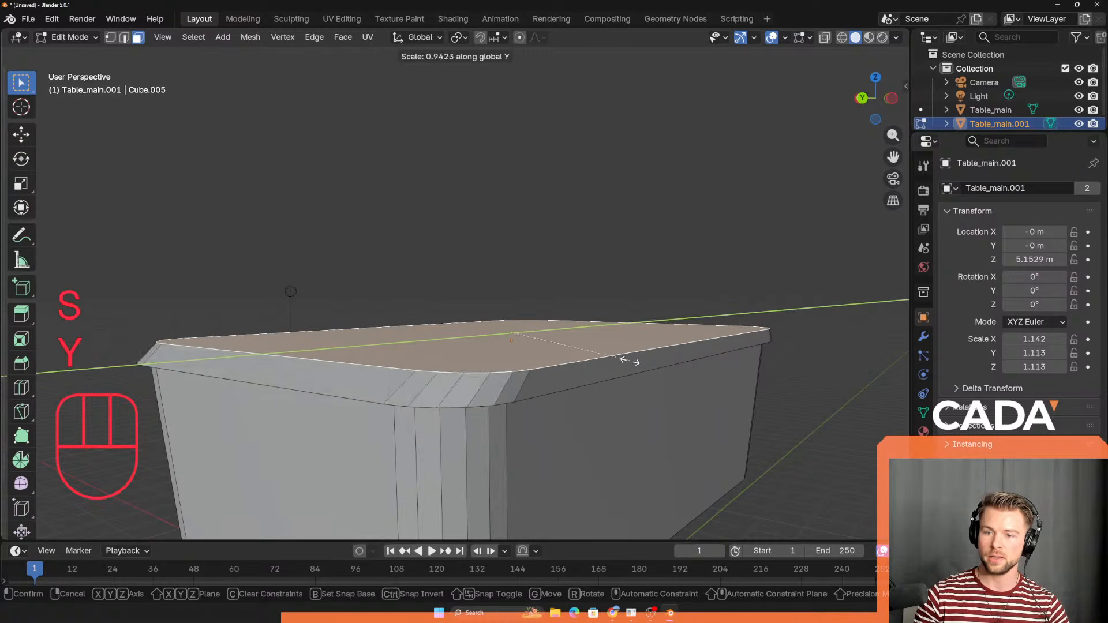
{"action": "right_click", "coordinate": [629, 361]}
Step: Try stretching the slab's upper face along the X axis while viewing the rim from below, and cancel the scaling
{"action": "middle_click_drag", "start_coordinate": [636, 398], "coordinate": [655, 310]}
{"action": "key", "text": "s"}
{"action": "key", "text": "z"}
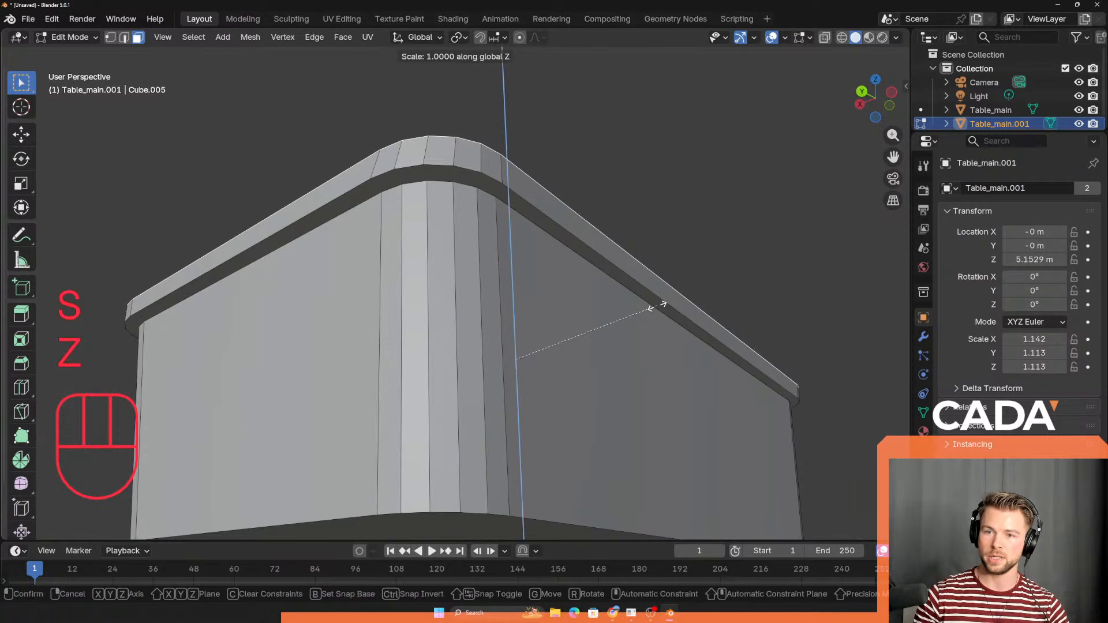
{"action": "key", "text": "x"}
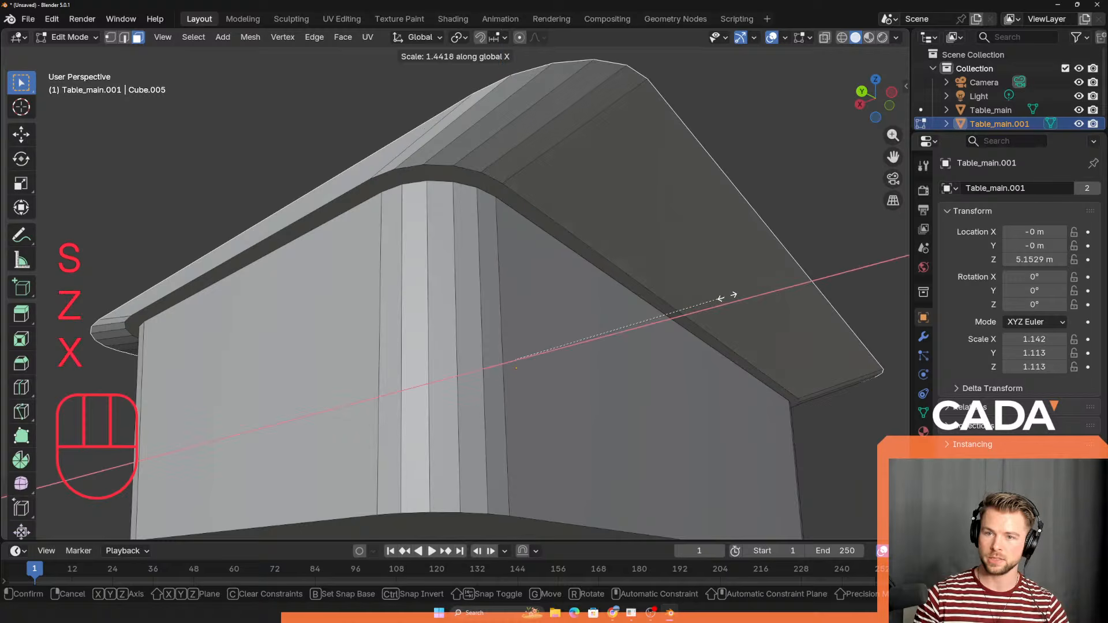
{"action": "right_click", "coordinate": [671, 317]}
Step: Examine the slab's upper face, slanted rim and near rounded corner from several angles
{"action": "middle_click_drag", "start_coordinate": [669, 318], "coordinate": [521, 402]}
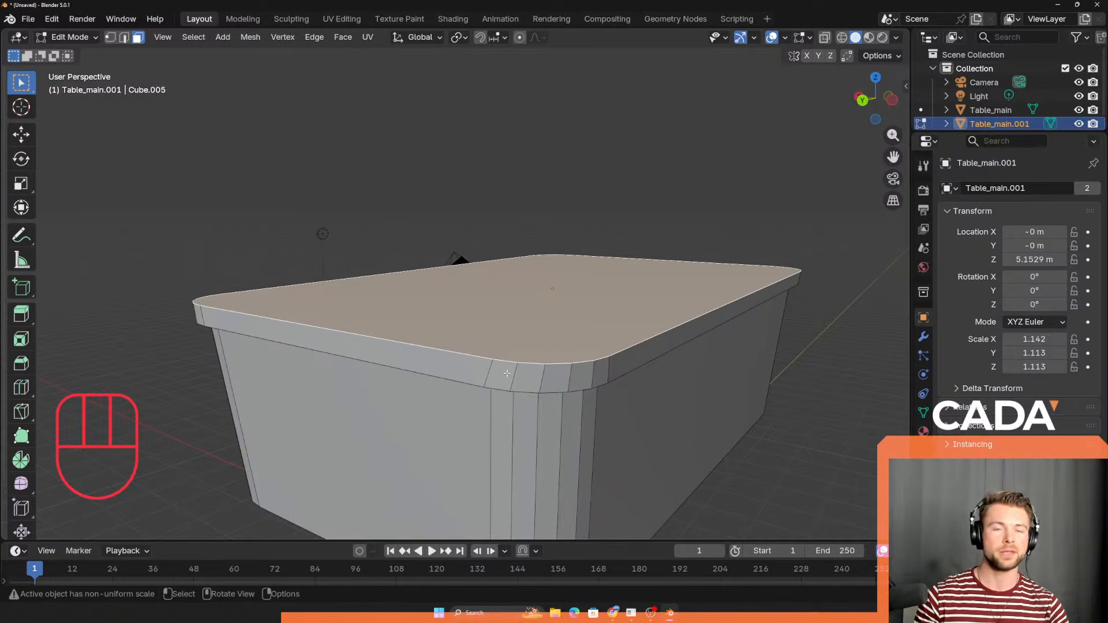
{"action": "scroll", "coordinate": [495, 376], "scroll_direction": "down", "scroll_amount": 2}
{"action": "middle_click_drag", "start_coordinate": [448, 384], "coordinate": [424, 404], "text": "shift"}
{"action": "middle_click_drag", "start_coordinate": [462, 420], "coordinate": [482, 400]}
{"action": "scroll", "coordinate": [483, 453], "scroll_direction": "up", "scroll_amount": 2}
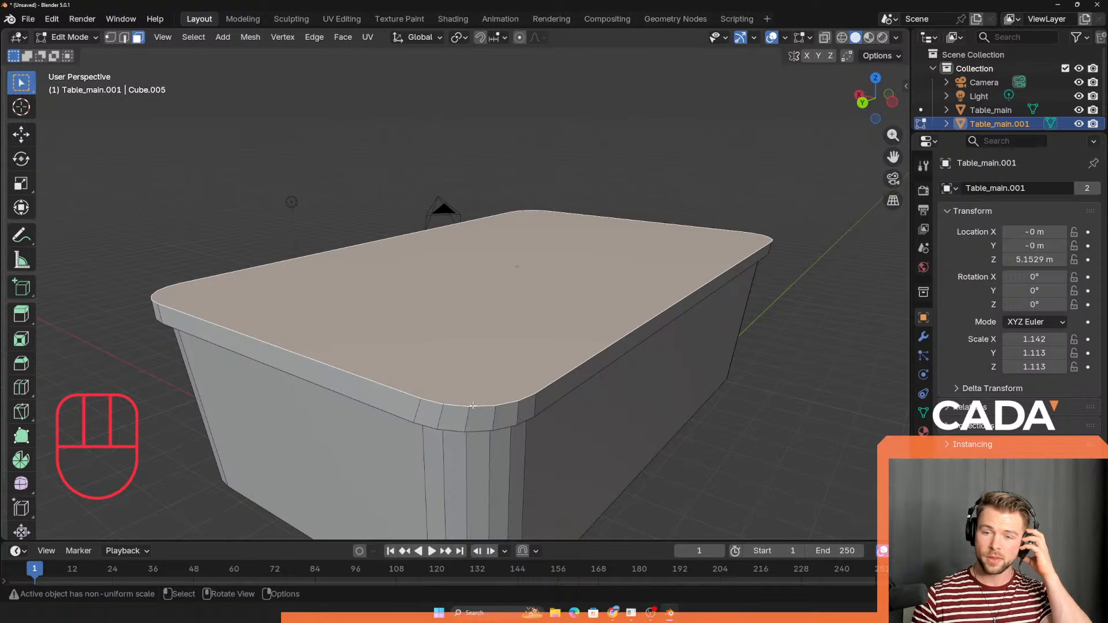
{"action": "middle_click_drag", "start_coordinate": [492, 304], "coordinate": [468, 363], "text": "shift"}
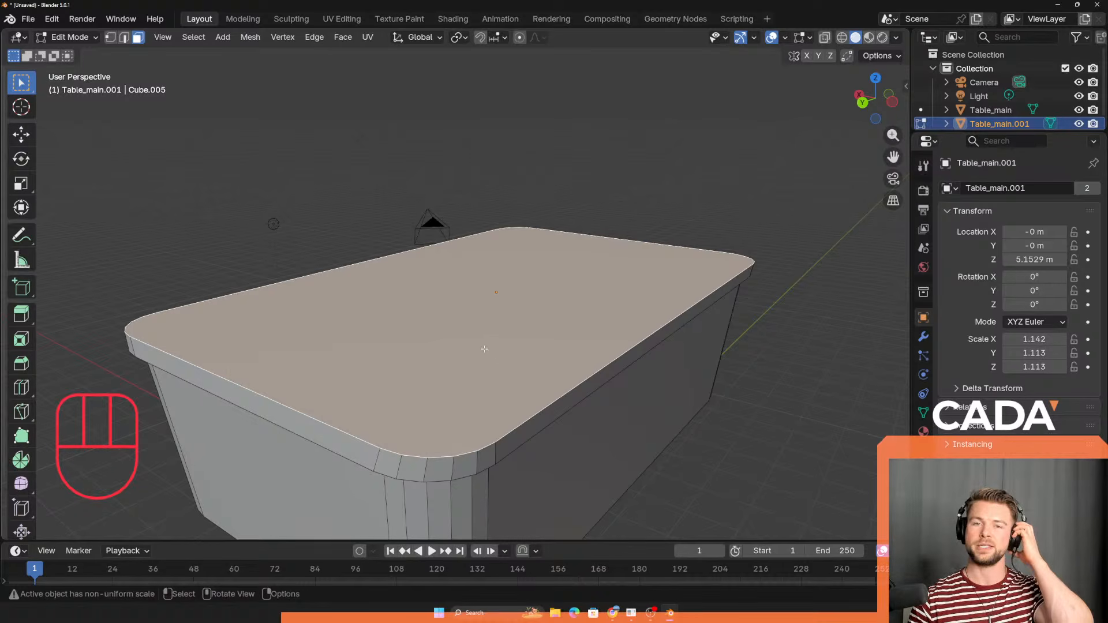
{"action": "middle_click_drag", "start_coordinate": [468, 346], "coordinate": [466, 357], "text": "shift"}
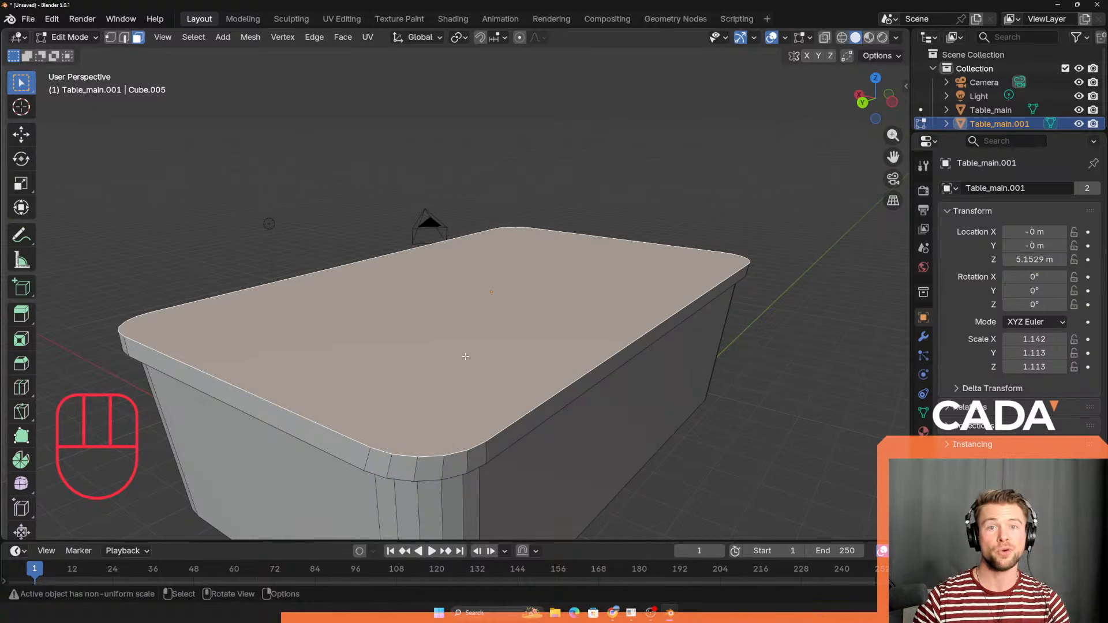
{"action": "middle_click_drag", "start_coordinate": [466, 357], "coordinate": [362, 390], "text": "shift"}
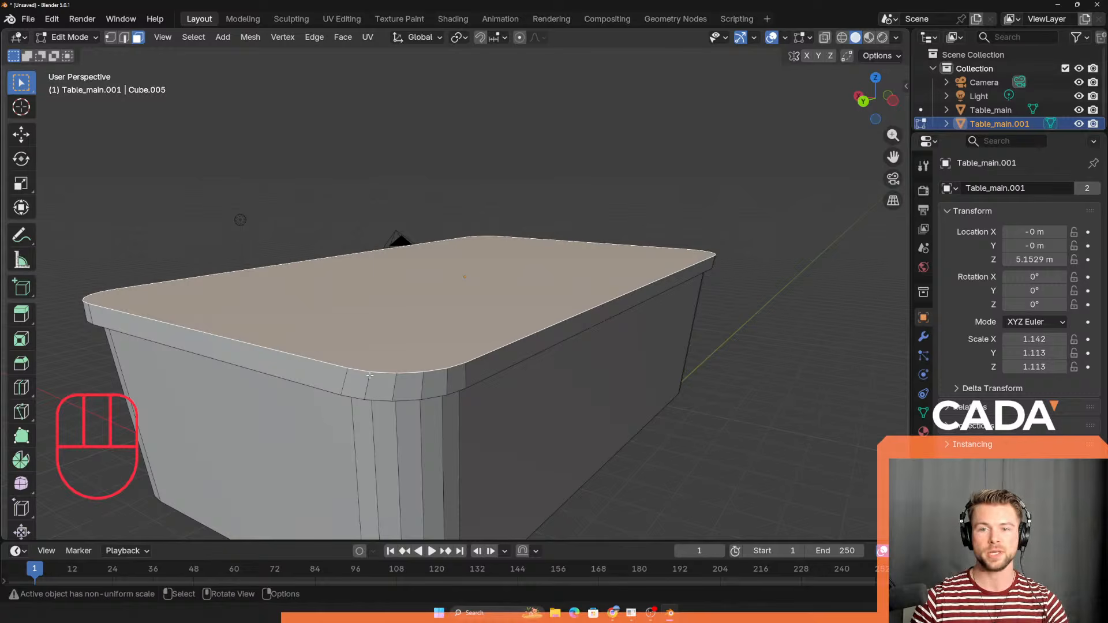
{"action": "mouse_move", "coordinate": [471, 429]}
{"action": "middle_mouse_down"}
{"action": "mouse_move", "coordinate": [453, 433]}
{"action": "mouse_move", "coordinate": [467, 440]}
{"action": "mouse_move", "coordinate": [456, 429]}
{"action": "middle_mouse_up"}
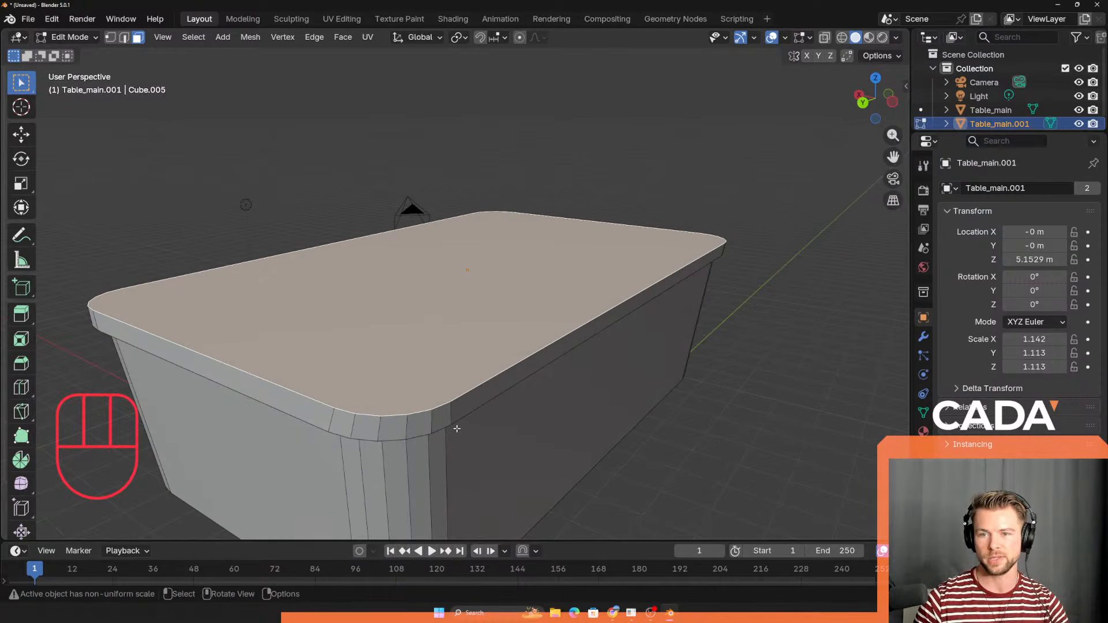
{"action": "middle_click_drag", "start_coordinate": [430, 425], "coordinate": [348, 412]}
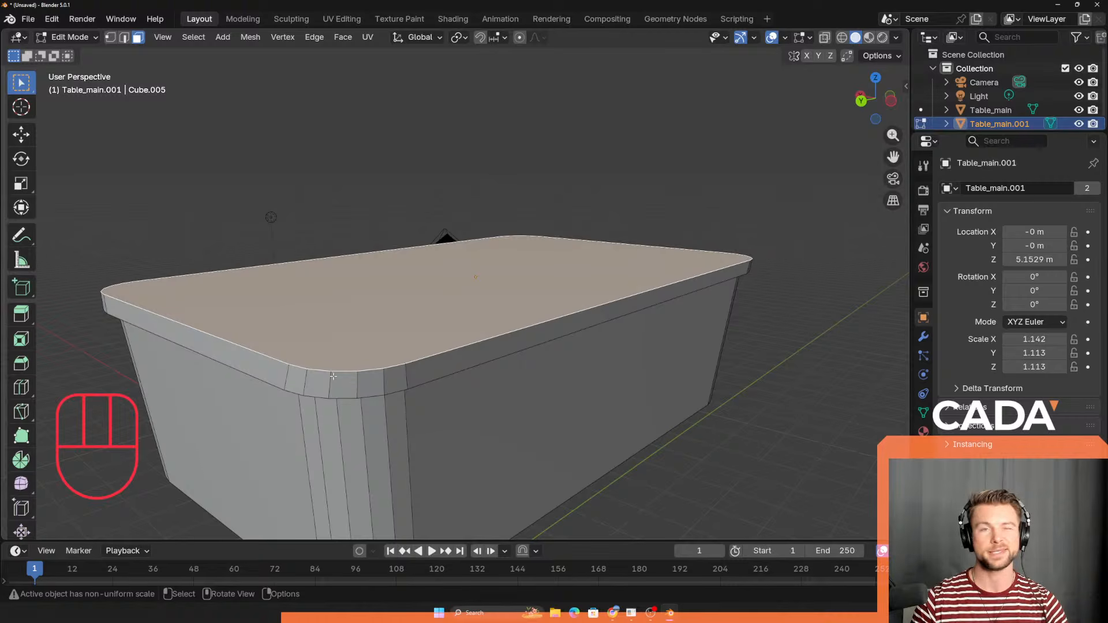
{"action": "middle_click_drag", "start_coordinate": [333, 370], "coordinate": [367, 414]}
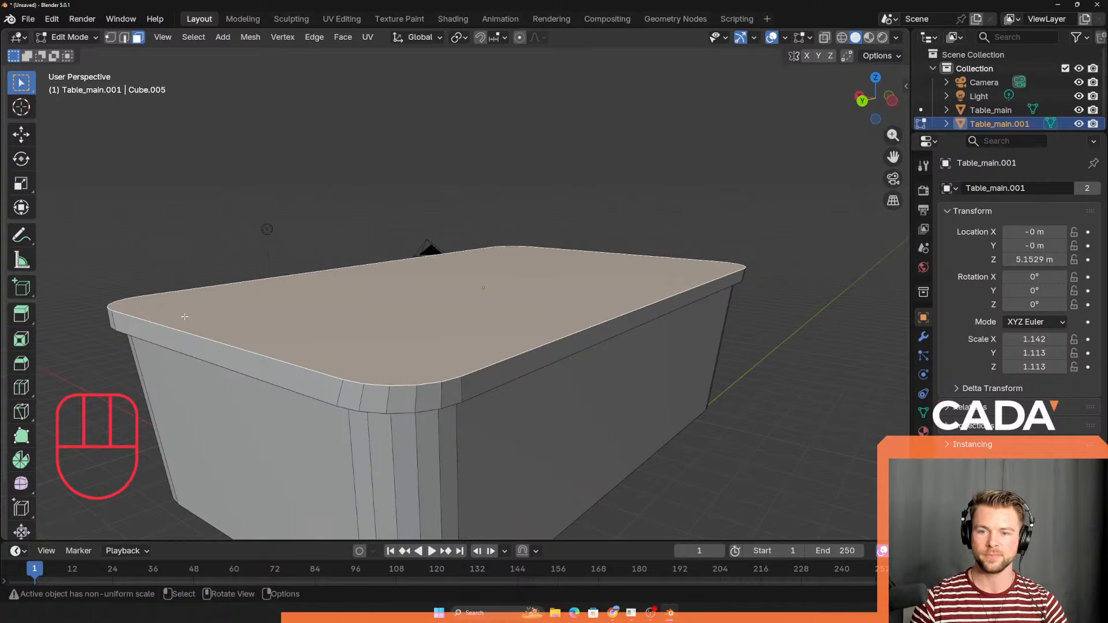
{"action": "middle_click_drag", "start_coordinate": [362, 334], "coordinate": [401, 307], "text": "shift"}
{"action": "middle_click_drag", "start_coordinate": [398, 312], "coordinate": [416, 349]}
{"action": "scroll", "coordinate": [416, 353], "scroll_direction": "up", "scroll_amount": 1}
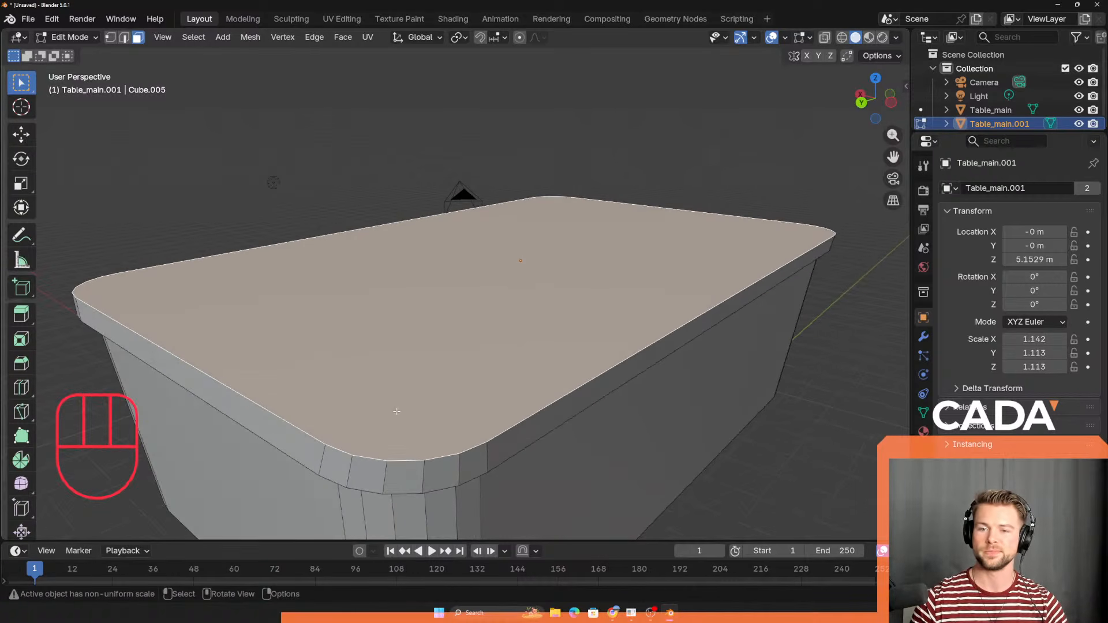
Step: Try enlarging and shrinking the slab's upper face uniformly to change the rim's slant, discarding both scalings
{"action": "key", "text": "s"}
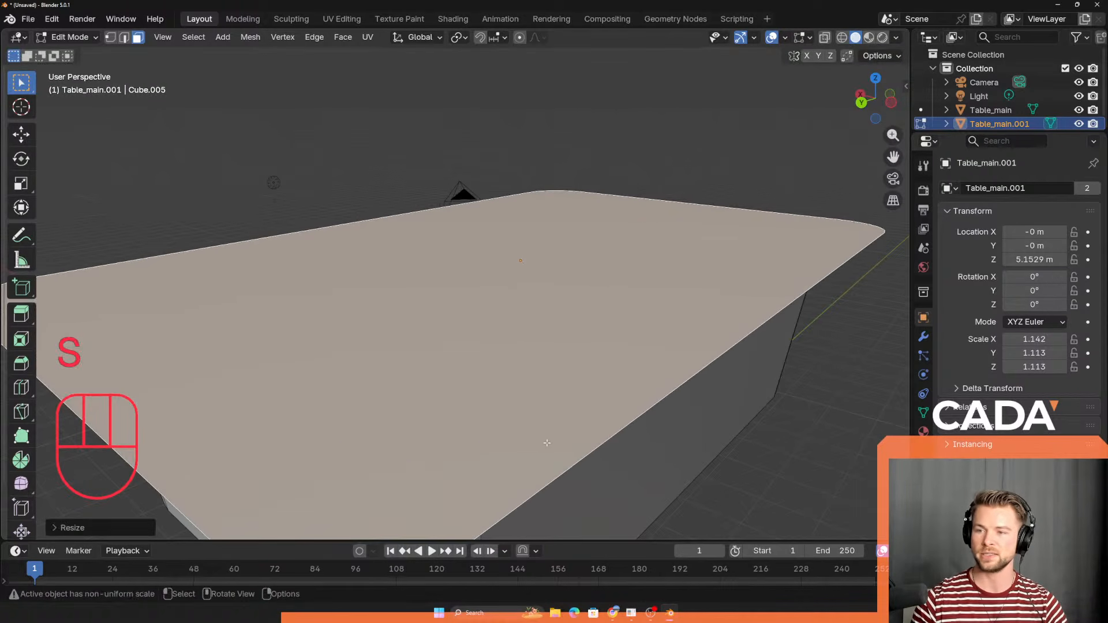
{"action": "left_click", "coordinate": [525, 402]}
{"action": "key", "text": "ctrl+z"}
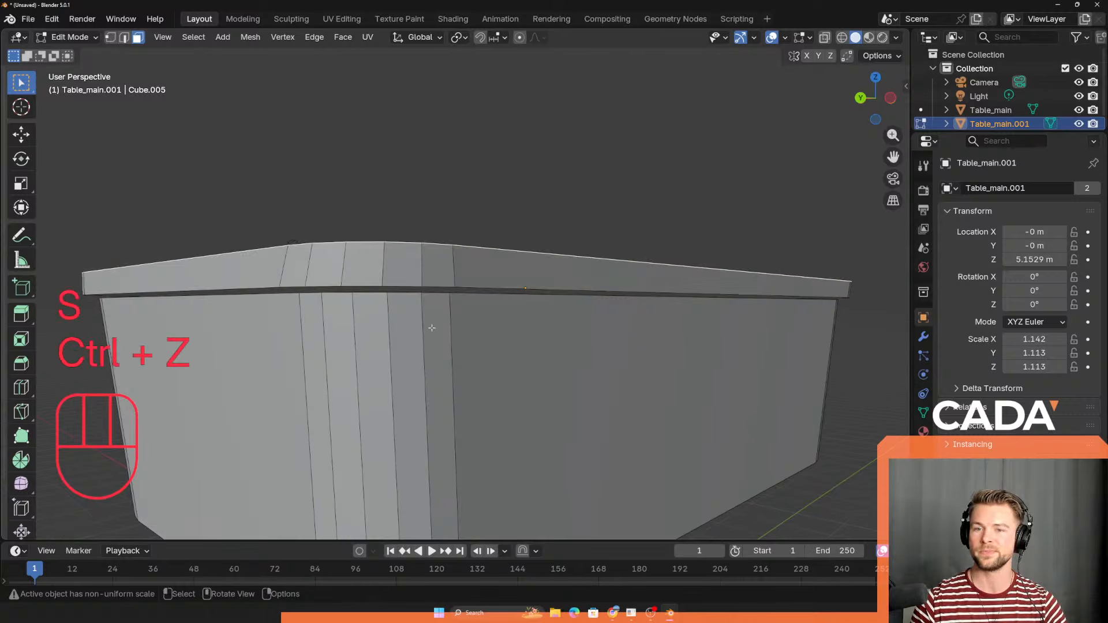
{"action": "middle_click_drag", "start_coordinate": [458, 346], "coordinate": [457, 344]}
{"action": "left_click", "coordinate": [469, 278]}
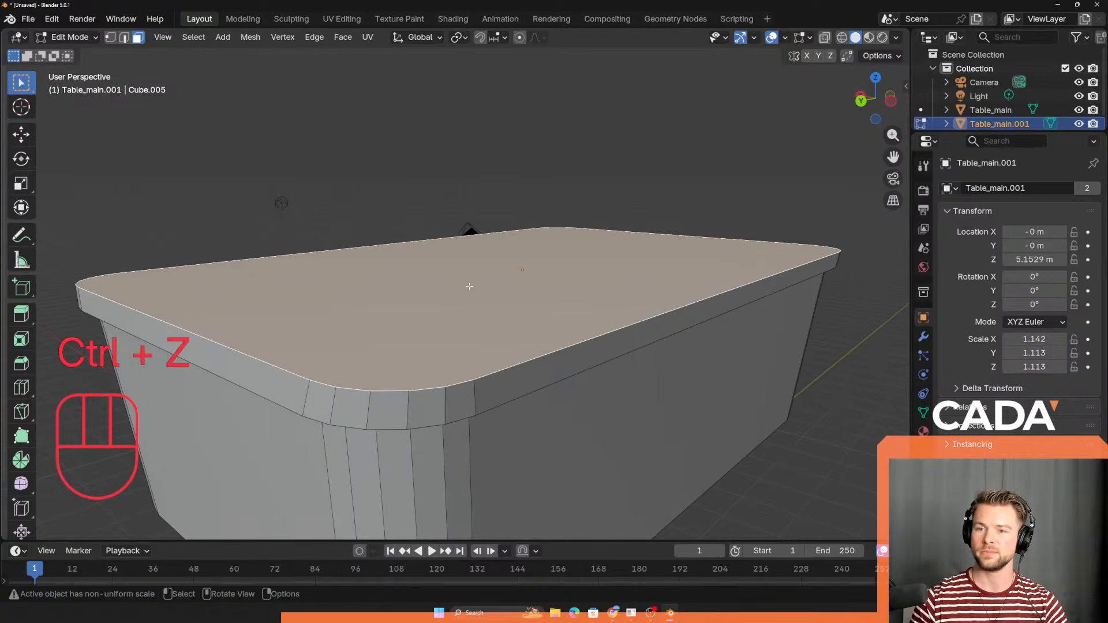
{"action": "key", "text": "3"}
{"action": "key", "text": "s"}
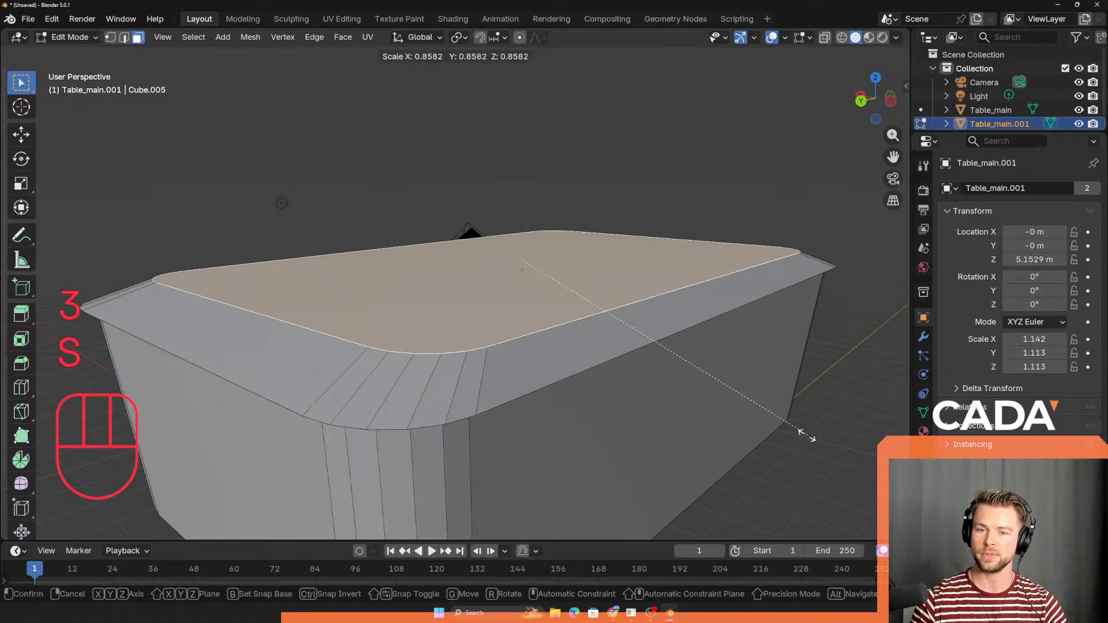
{"action": "right_click", "coordinate": [579, 357]}
{"action": "middle_click_drag", "start_coordinate": [580, 357], "coordinate": [572, 366]}
{"action": "scroll", "coordinate": [497, 254], "scroll_direction": "down", "scroll_amount": 2}
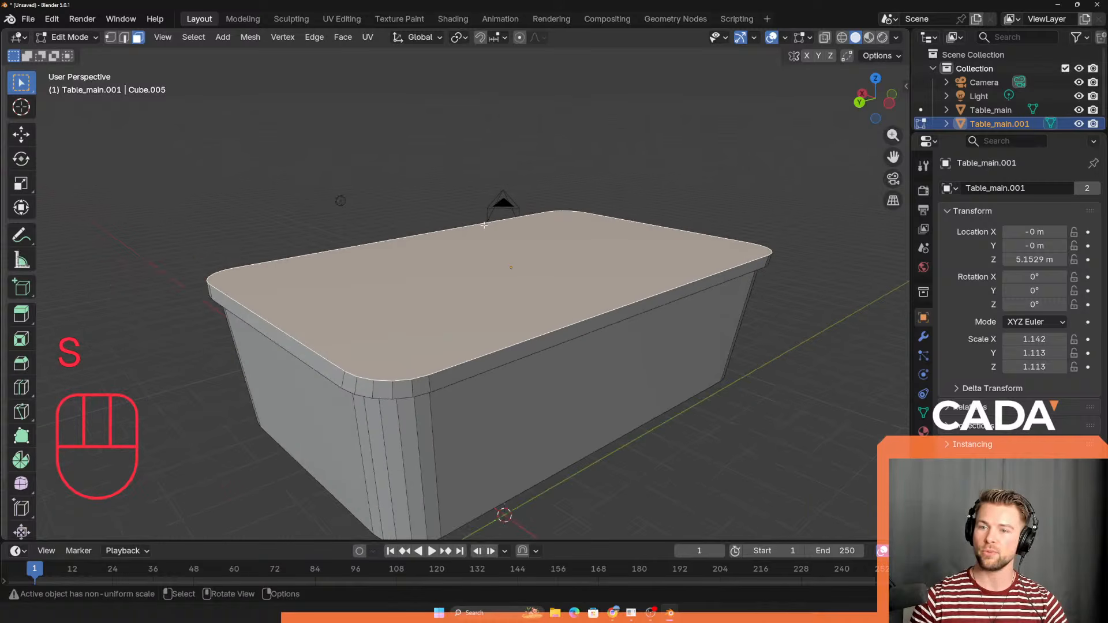
{"action": "scroll", "coordinate": [496, 287], "scroll_direction": "up", "scroll_amount": 1}
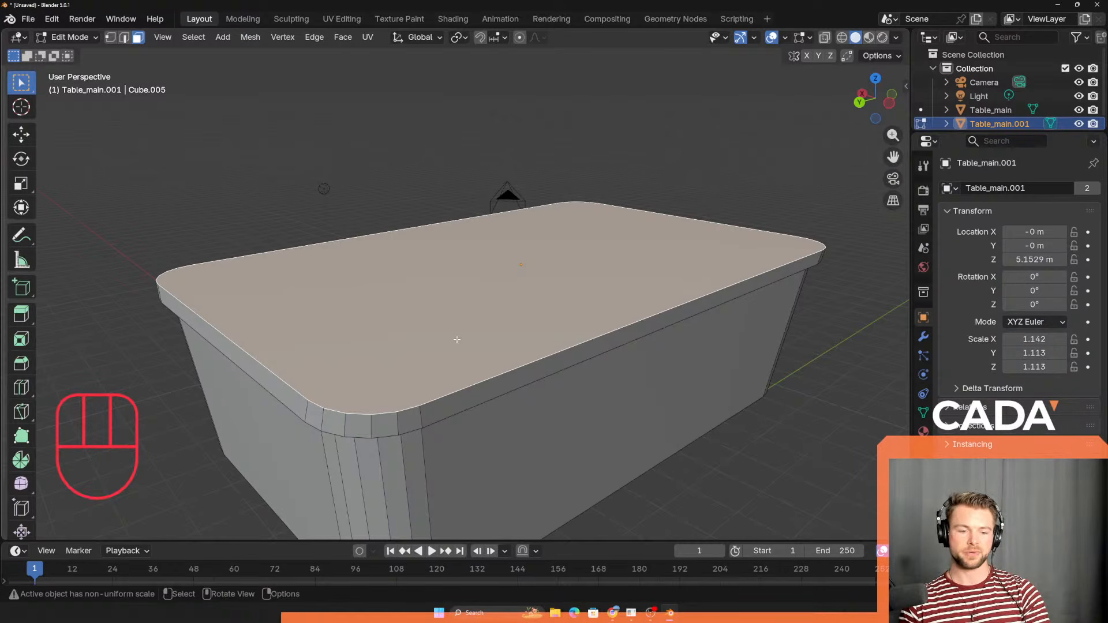
{"action": "key", "text": "e"}
{"action": "right_click", "coordinate": [496, 235]}
{"action": "key", "text": "ctrl+z"}
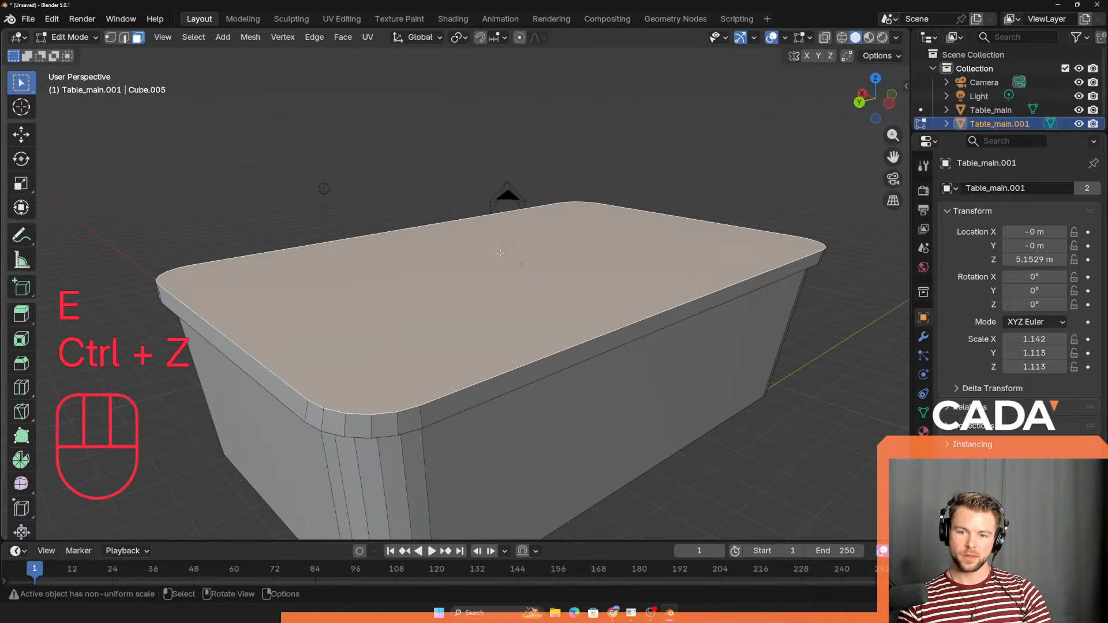
Step: Try insetting the slab's upper face by about 0.47 m, compare the border with the reference photo, and undo the inset
{"action": "key", "text": "i"}
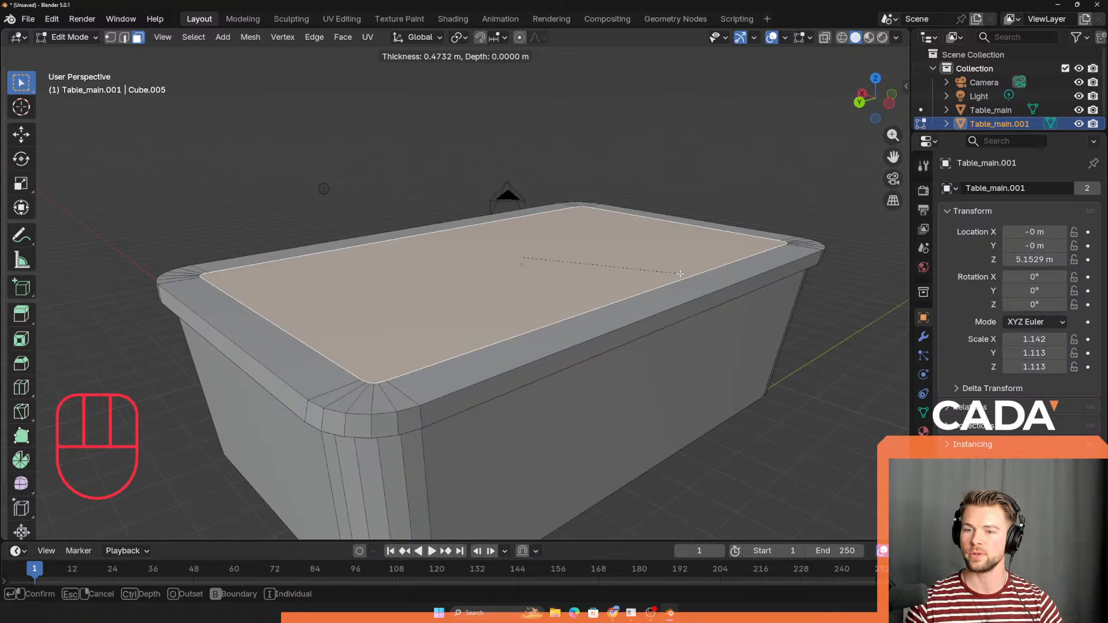
{"action": "left_click", "coordinate": [680, 273]}
{"action": "middle_click_drag", "start_coordinate": [679, 273], "coordinate": [485, 398]}
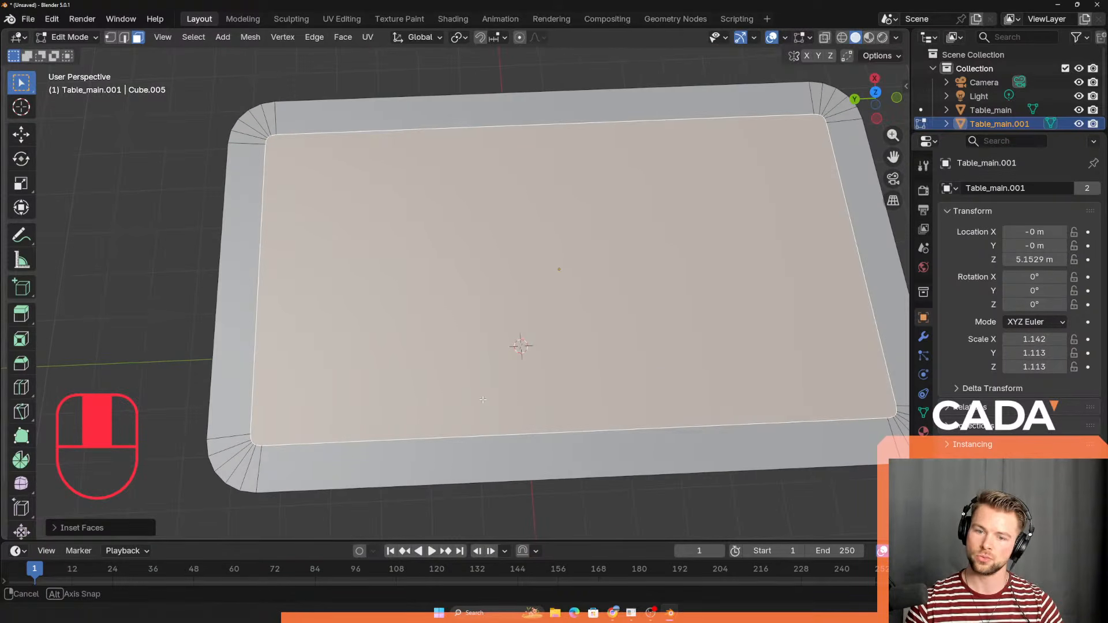
{"action": "key", "text": "alt+Tab"}
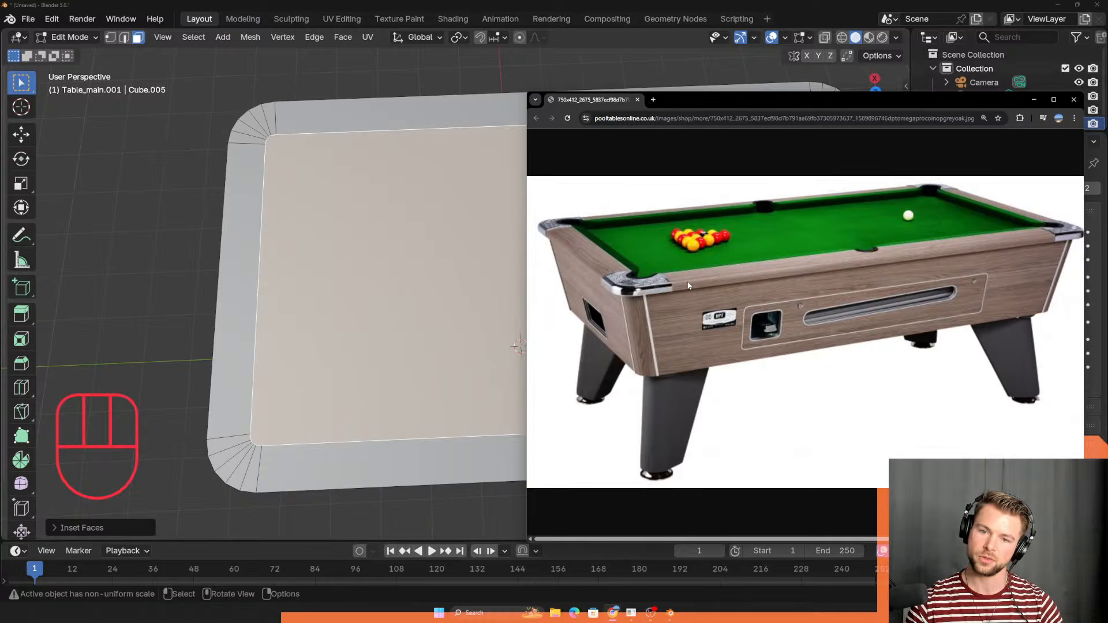
{"action": "key", "text": "alt+Tab"}
{"action": "middle_click_drag", "start_coordinate": [694, 278], "coordinate": [547, 298]}
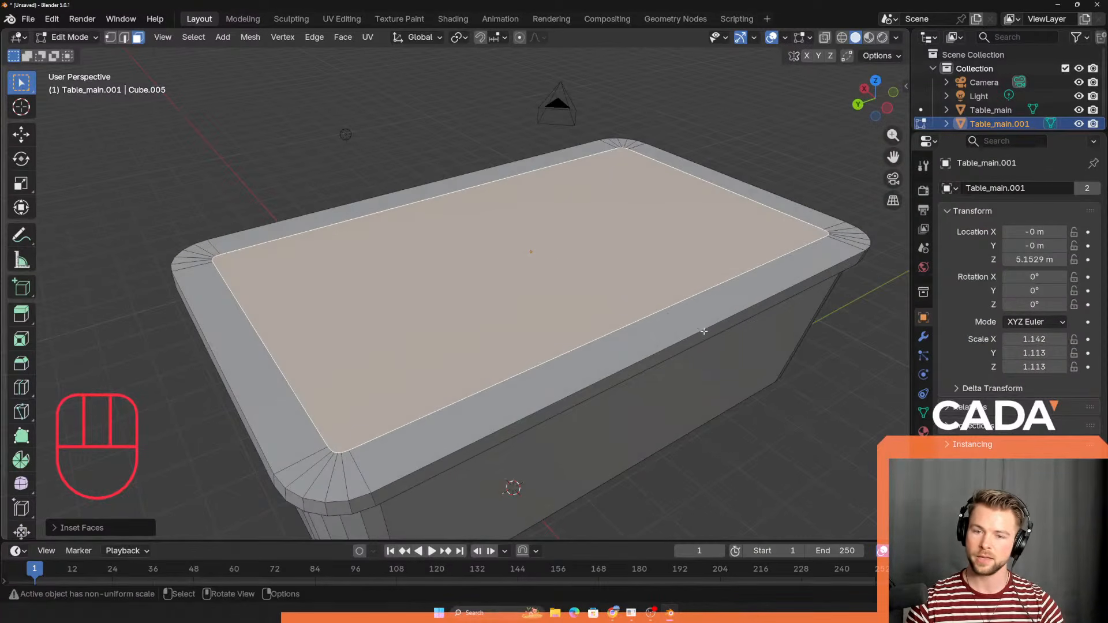
{"action": "key", "text": "i"}
{"action": "key", "text": "Escape"}
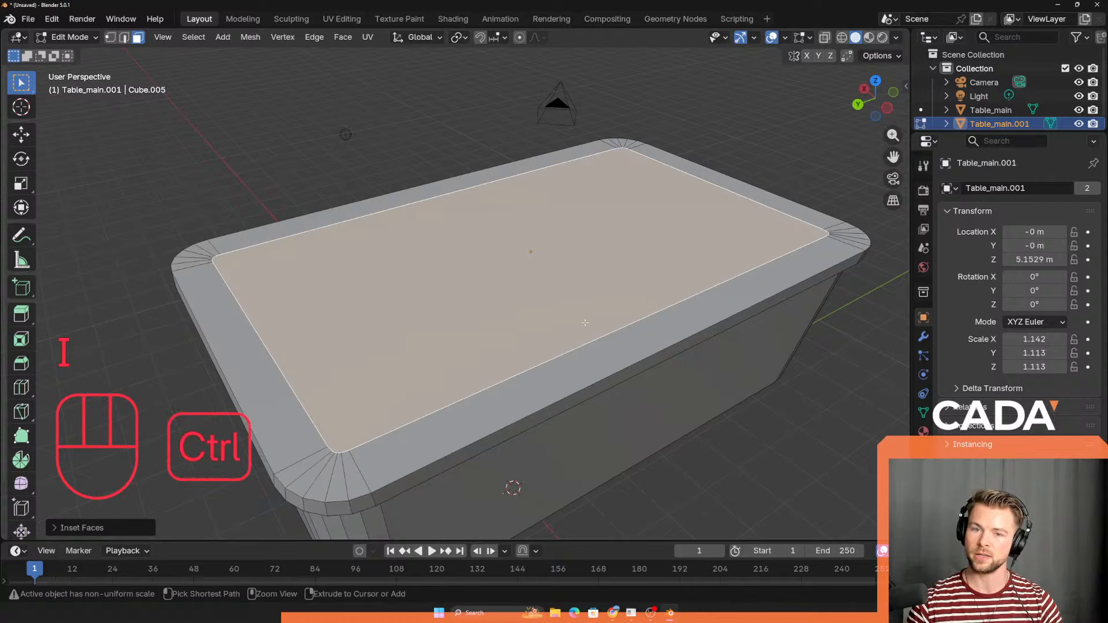
{"action": "key", "text": "ctrl+z"}
{"action": "key", "text": "u"}
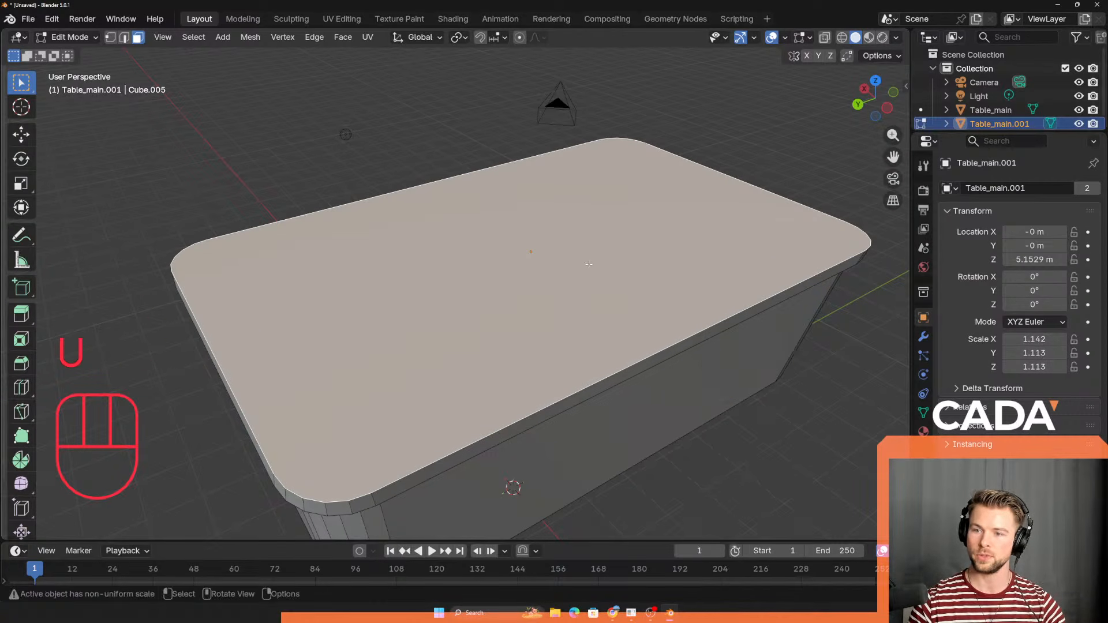
Step: Inset the slab's upper face to leave an even border with rounded inner corners all the way around
{"action": "key", "text": "i"}
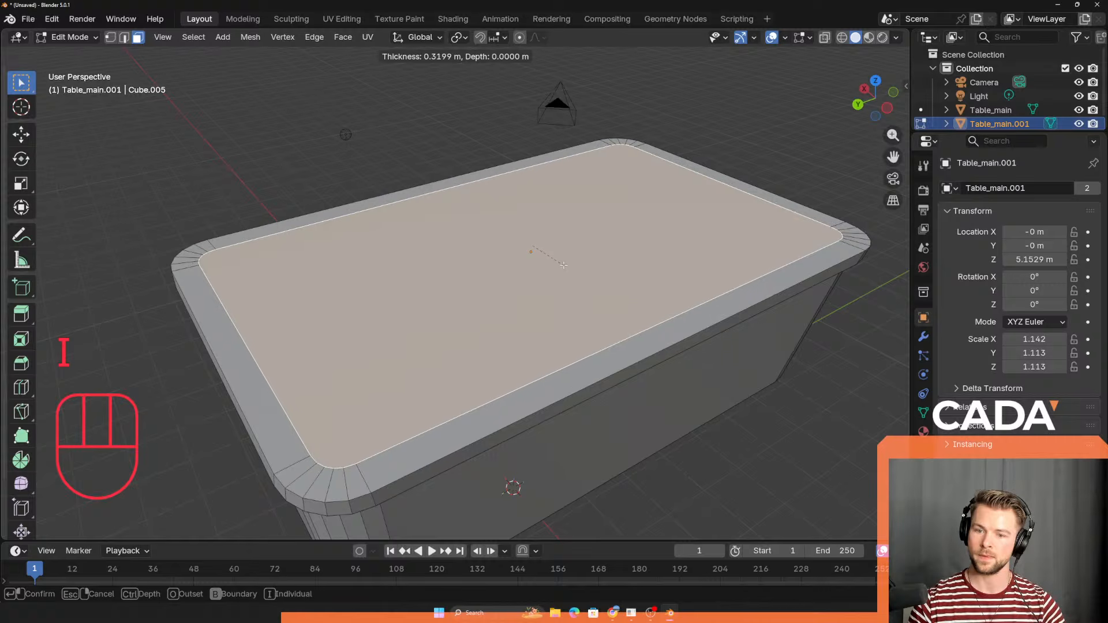
{"action": "left_click", "coordinate": [564, 265]}
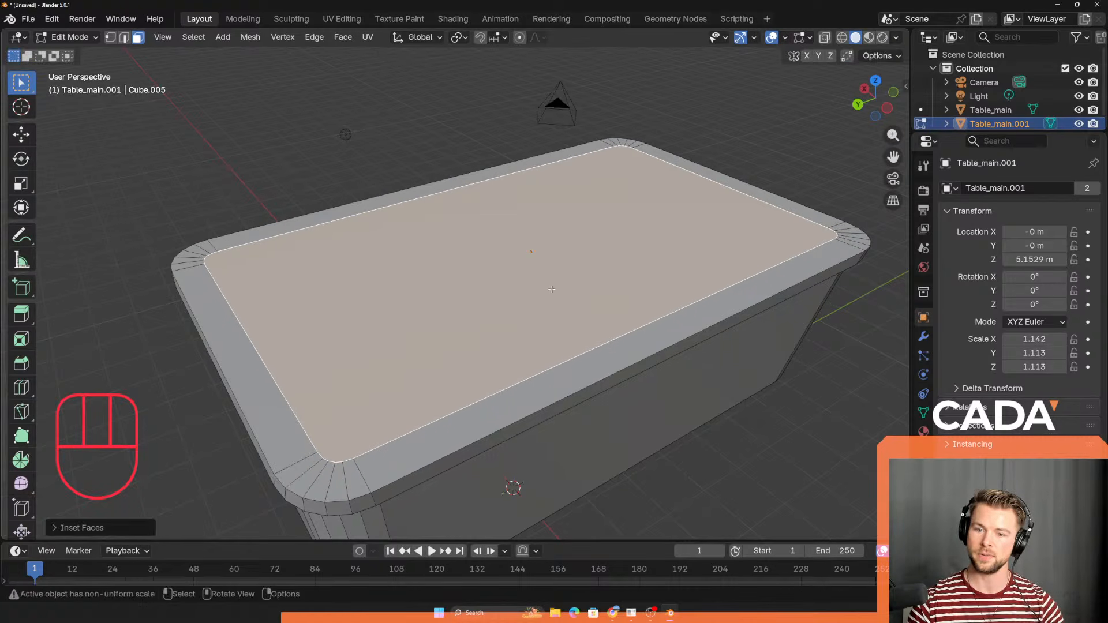
{"action": "middle_click_drag", "start_coordinate": [564, 265], "coordinate": [466, 418]}
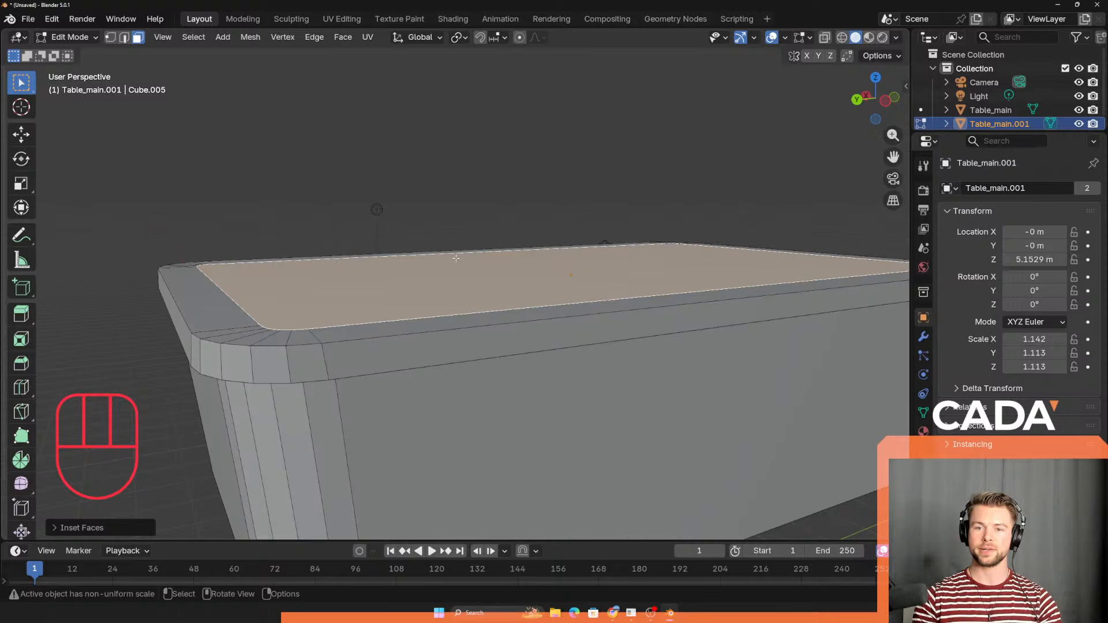
Step: Extrude the inset face downward about 0.23 m to form the recessed playing surface
{"action": "key", "text": "e"}
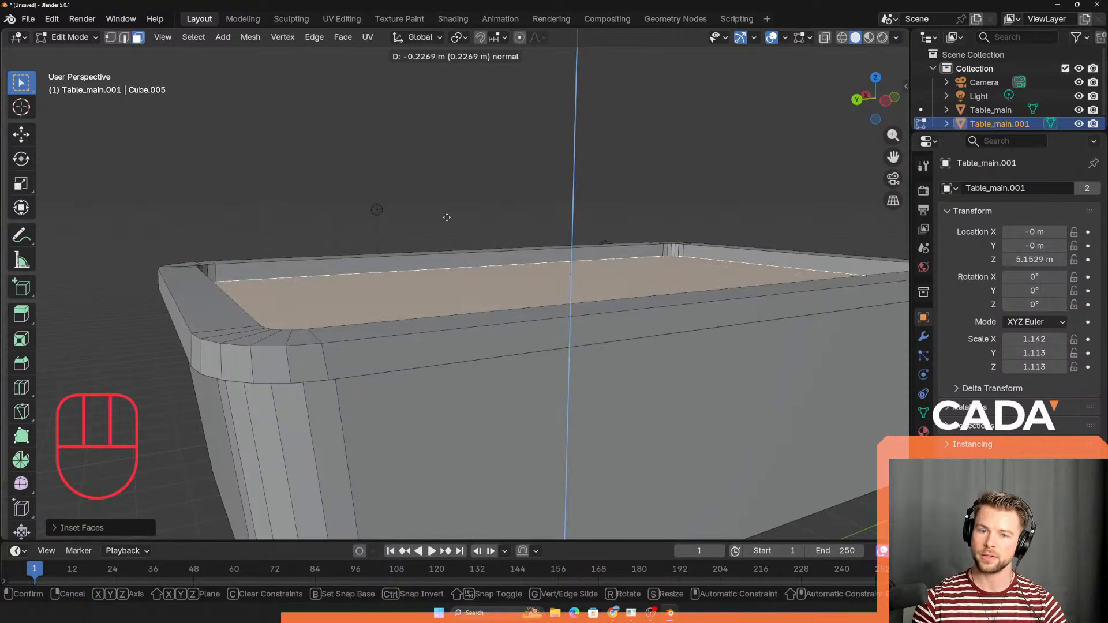
{"action": "left_click", "coordinate": [449, 222]}
{"action": "middle_click_drag", "start_coordinate": [452, 287], "coordinate": [443, 399]}
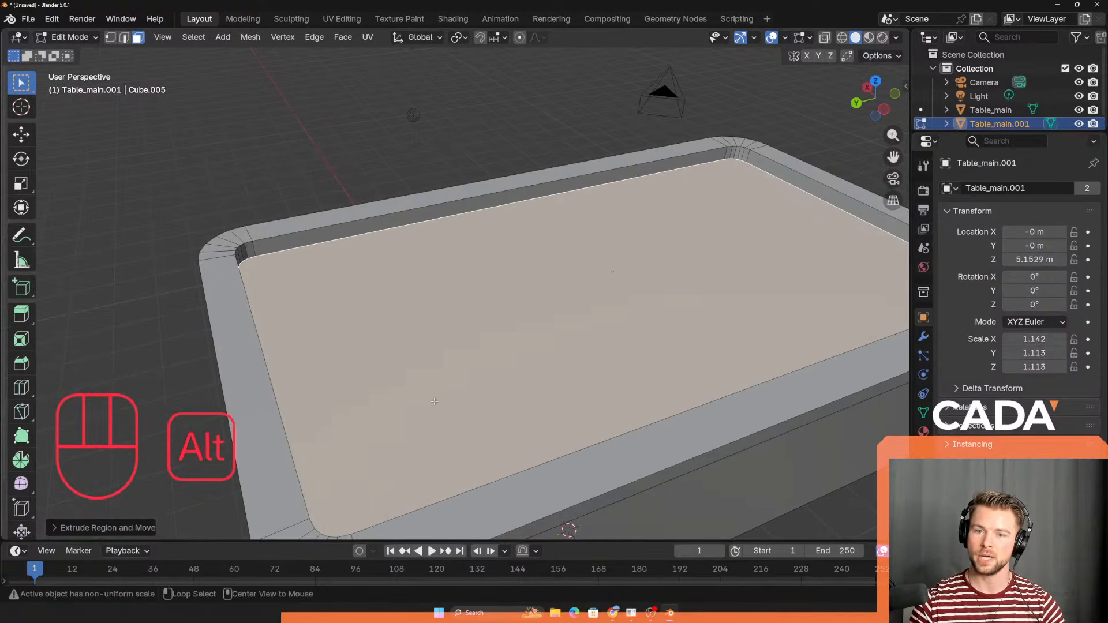
Step: Compare the recess with the reference photo, try enlarging its floor by about 1.05, and undo both that scaling and the downward extrusion
{"action": "key", "text": "alt+Tab"}
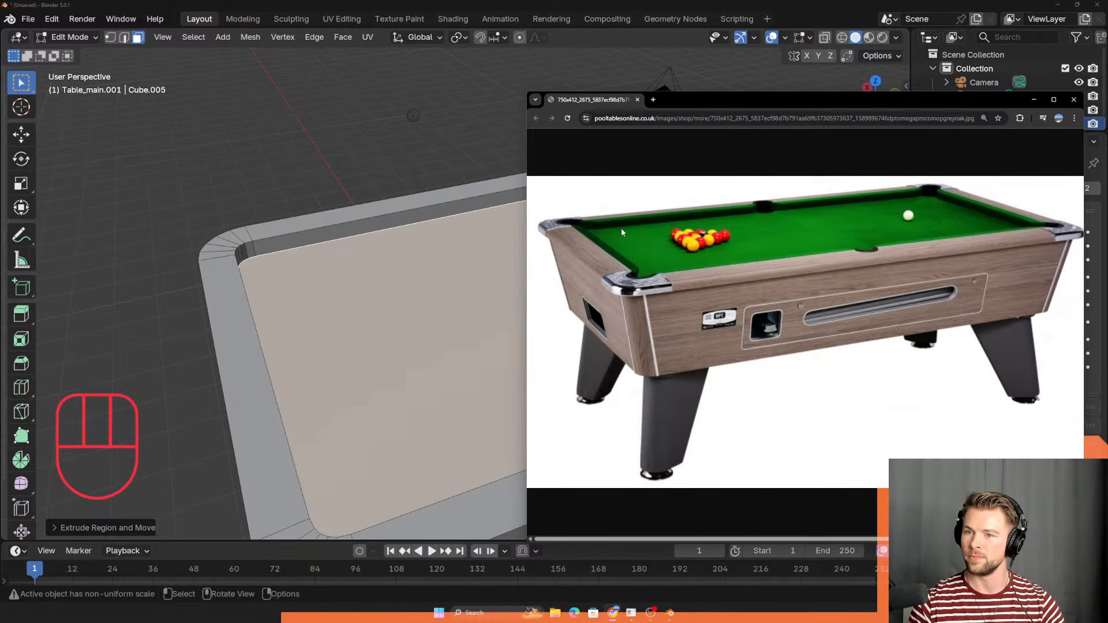
{"action": "key", "text": "alt+Tab"}
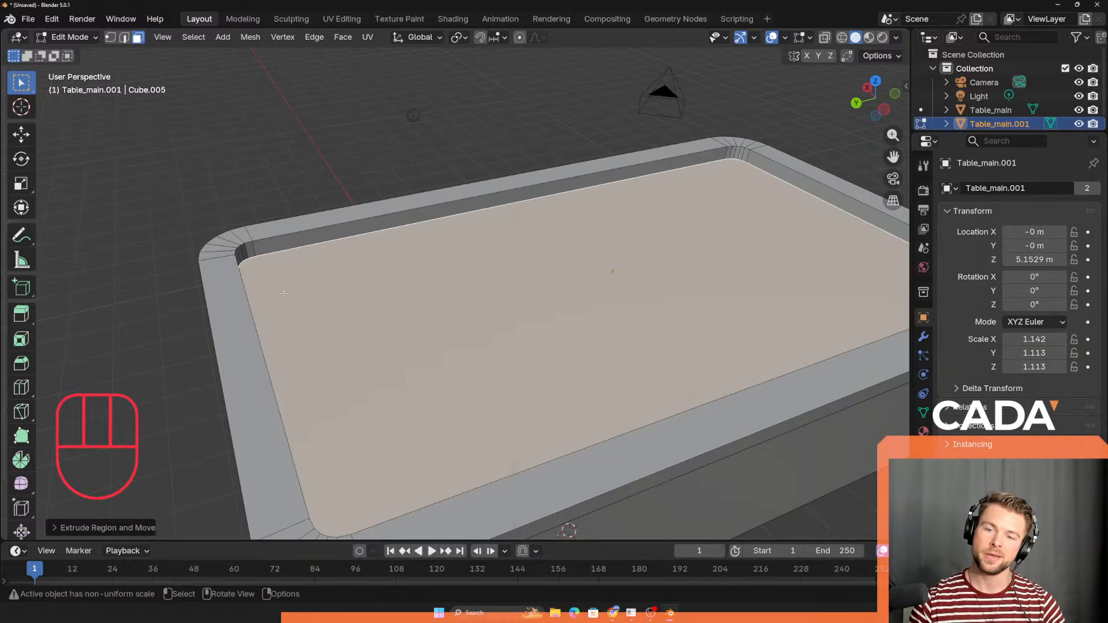
{"action": "middle_click_drag", "start_coordinate": [287, 297], "coordinate": [403, 319]}
{"action": "key", "text": "s"}
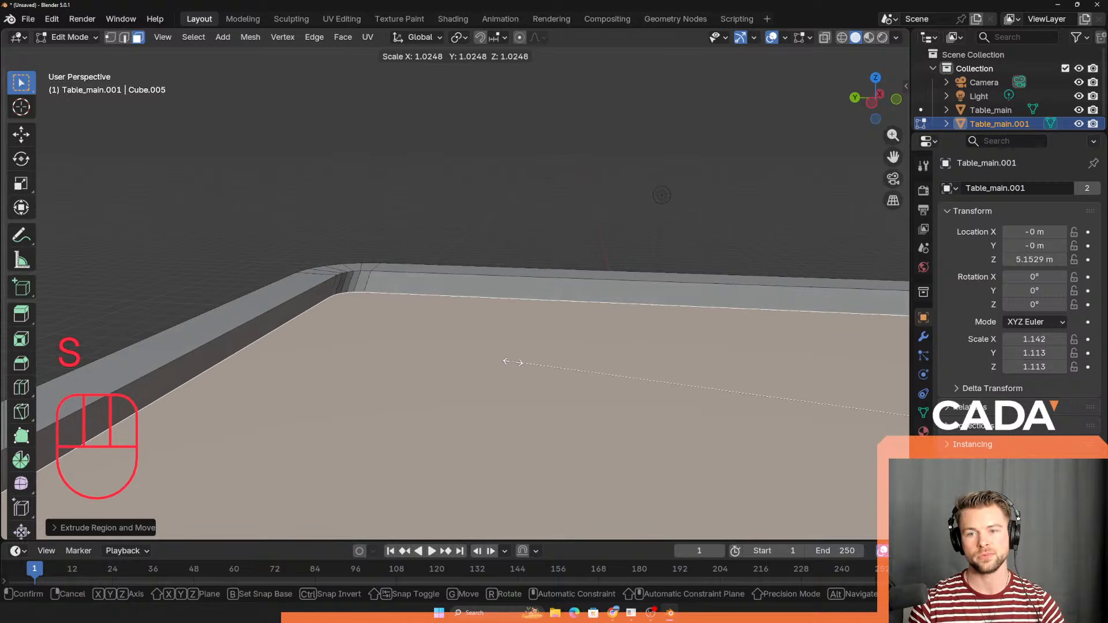
{"action": "left_click", "coordinate": [495, 360]}
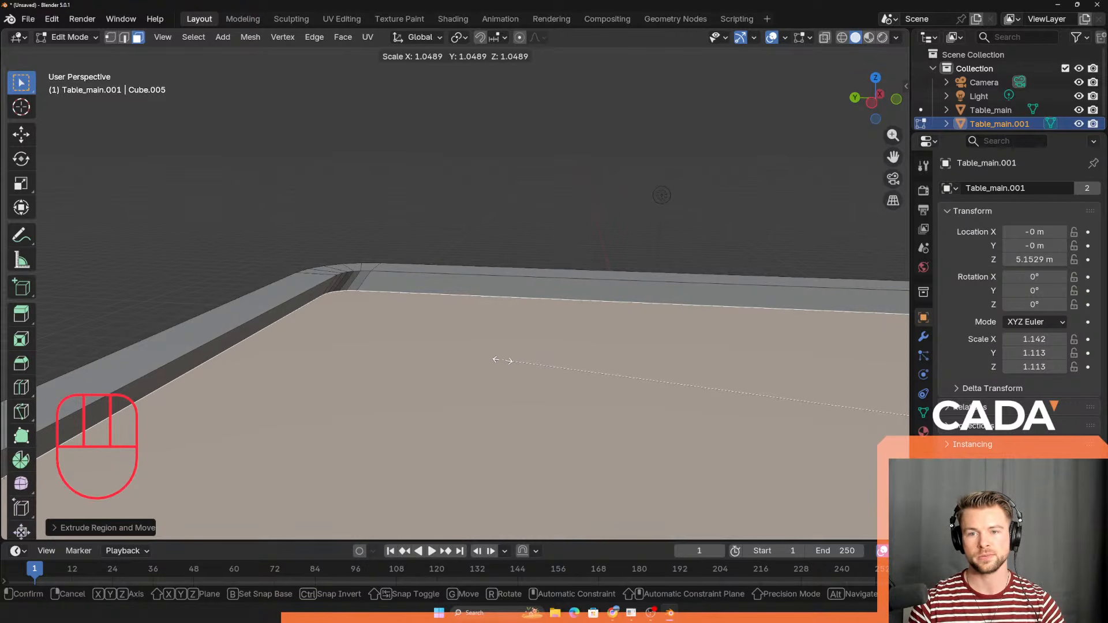
{"action": "middle_click_drag", "start_coordinate": [495, 364], "coordinate": [307, 384]}
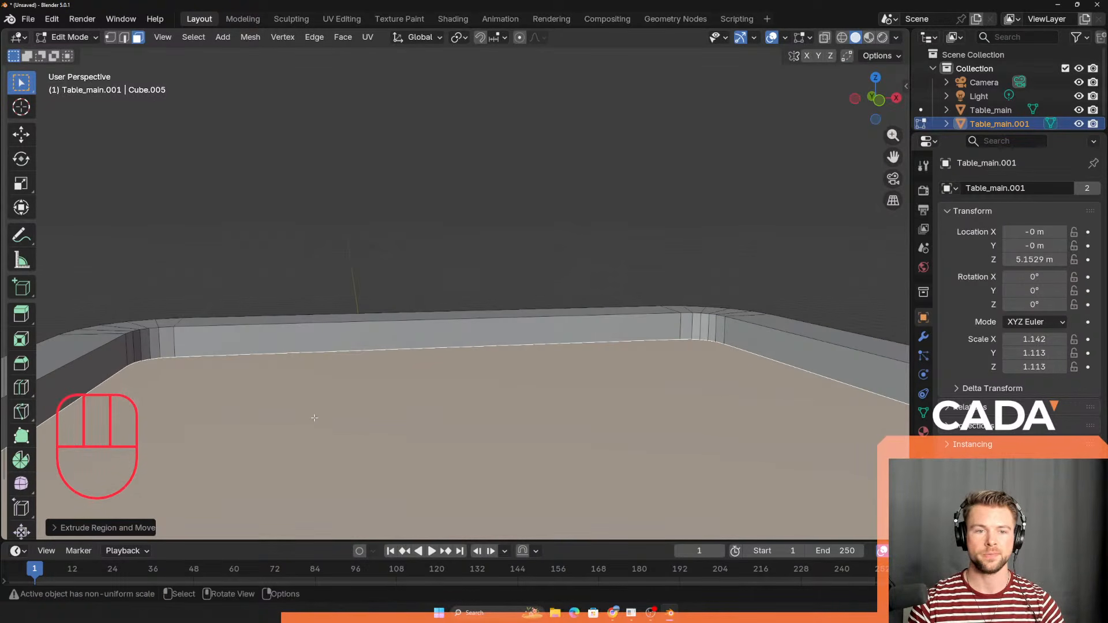
{"action": "key", "text": "ctrl+z"}
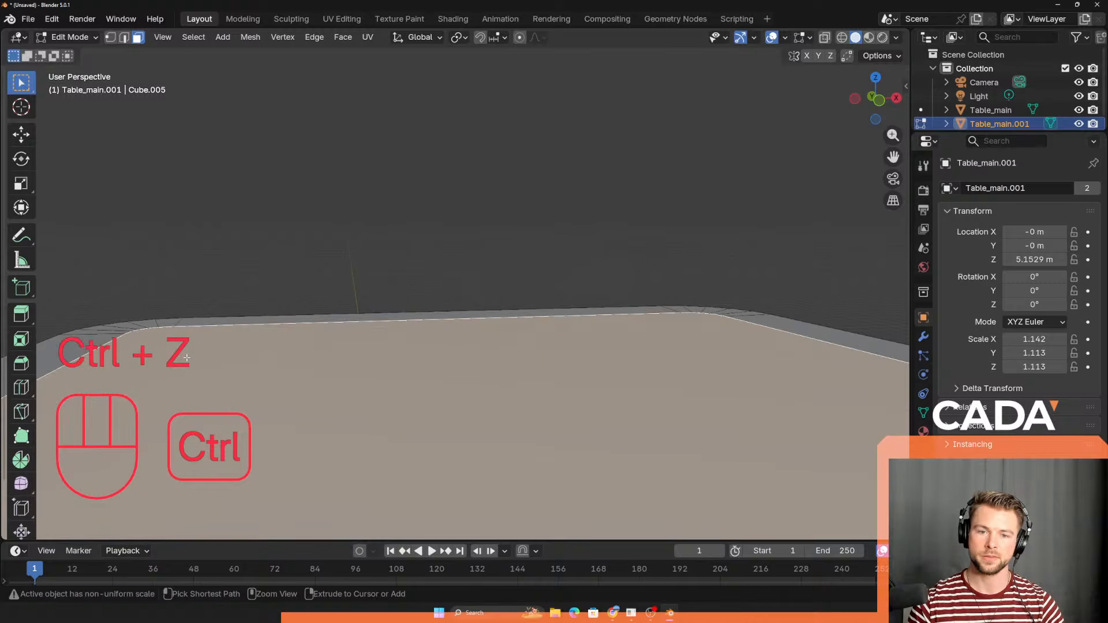
Step: Examine in the browser's reference photo how the green cushions meet the wooden rails near the corner pockets, and compare the slab's inset face
{"action": "middle_click_drag", "start_coordinate": [243, 395], "coordinate": [322, 327]}
{"action": "key", "text": "alt+Tab"}
{"action": "scroll", "coordinate": [708, 214], "scroll_direction": "up", "scroll_amount": 8, "text": "ctrl"}
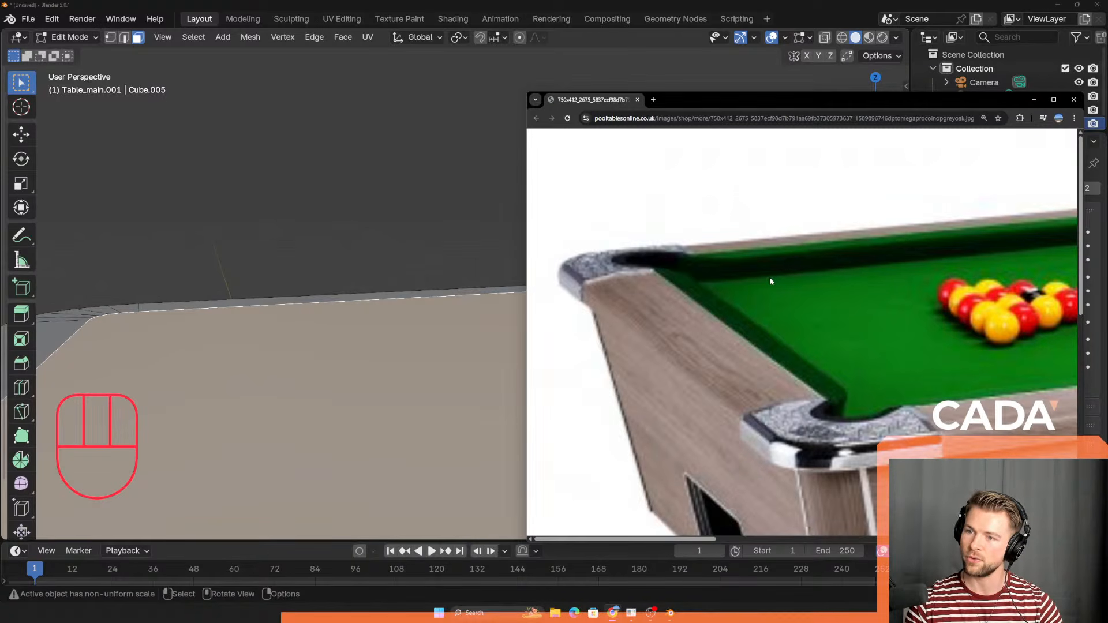
{"action": "left_click", "coordinate": [565, 50]}
{"action": "scroll", "coordinate": [372, 363], "scroll_direction": "down", "scroll_amount": 3}
{"action": "scroll", "coordinate": [369, 364], "scroll_direction": "up", "scroll_amount": 3}
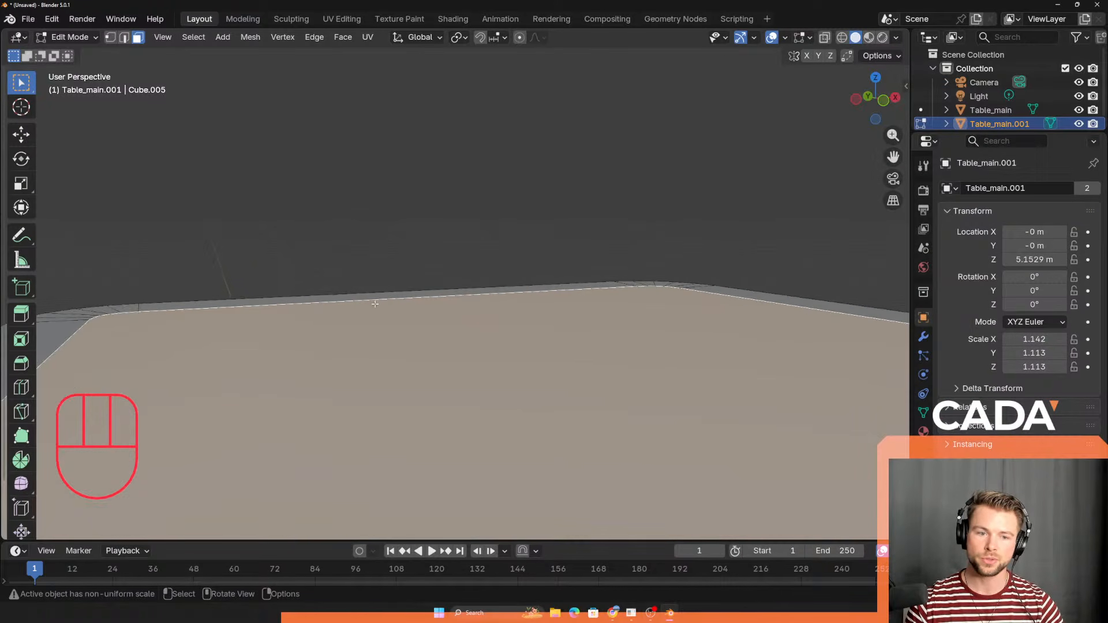
{"action": "middle_click_drag", "start_coordinate": [375, 304], "coordinate": [410, 351], "text": "shift"}
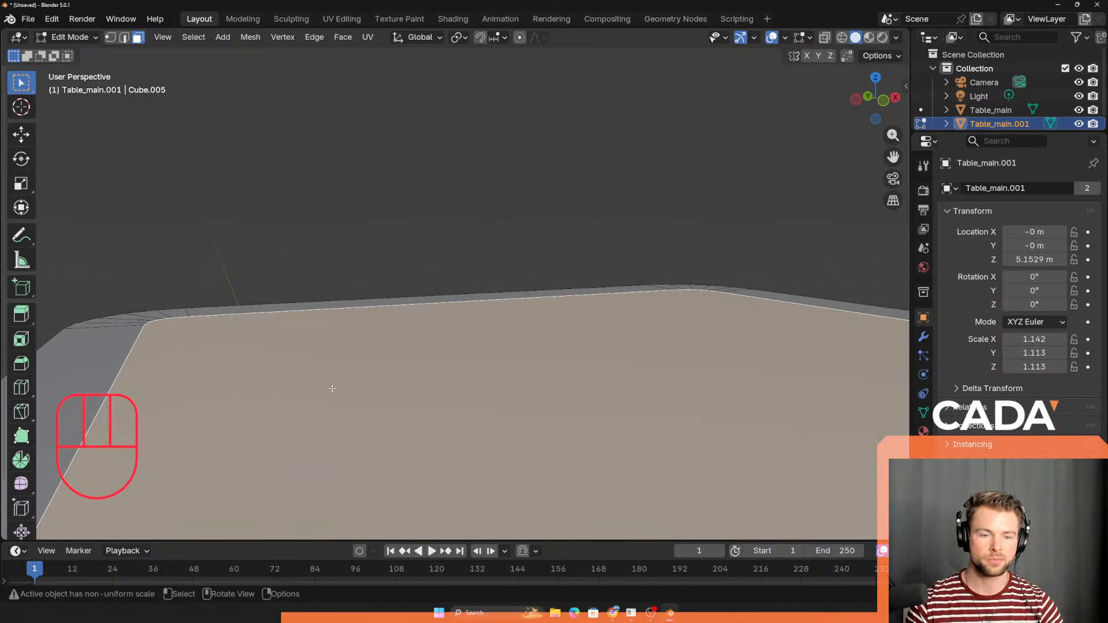
{"action": "middle_click_drag", "start_coordinate": [332, 388], "coordinate": [527, 217]}
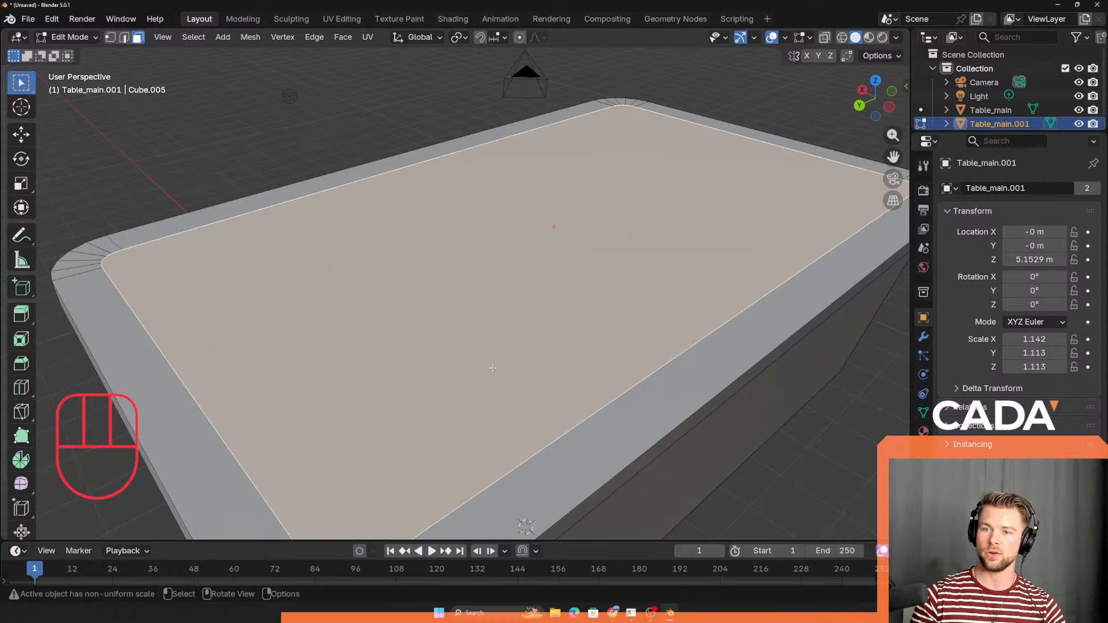
{"action": "middle_click_drag", "start_coordinate": [492, 368], "coordinate": [462, 393]}
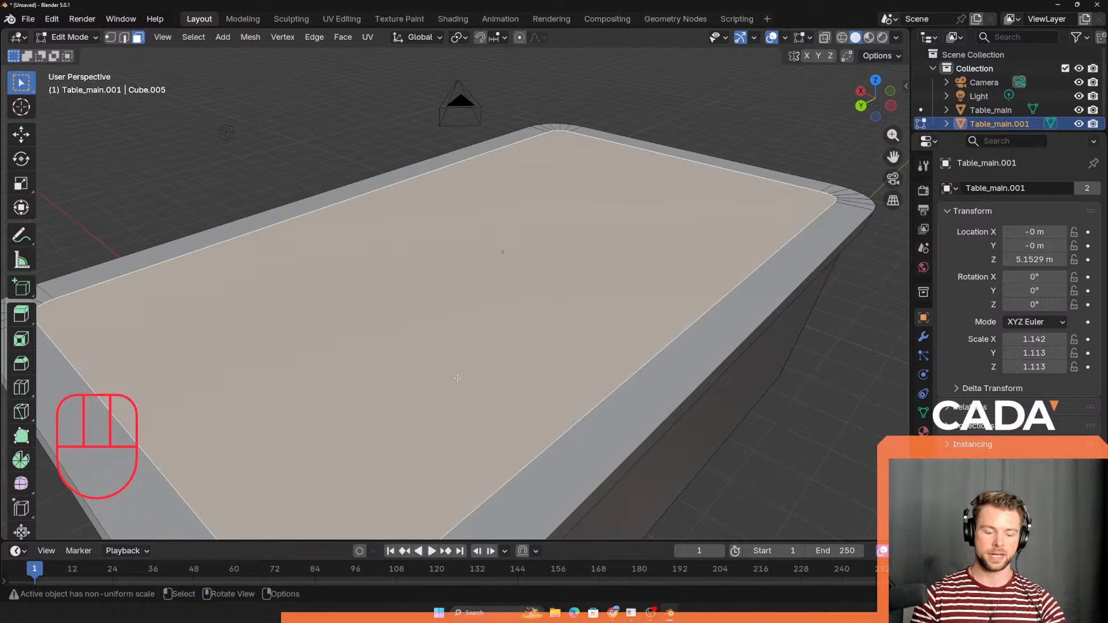
{"action": "left_click", "coordinate": [341, 37]}
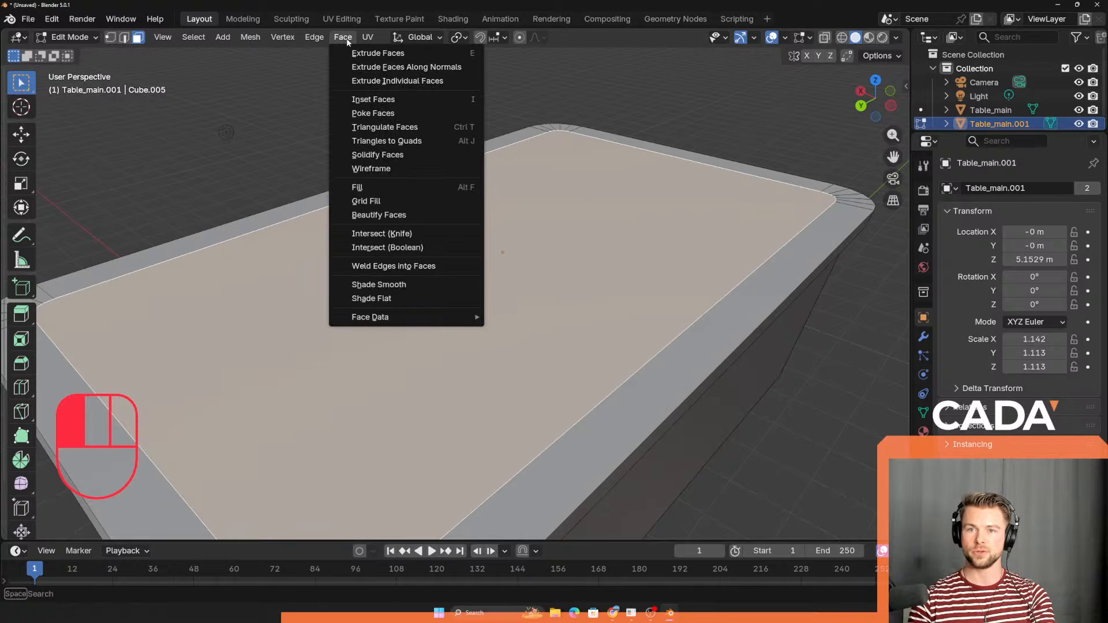
{"action": "left_click", "coordinate": [391, 101]}
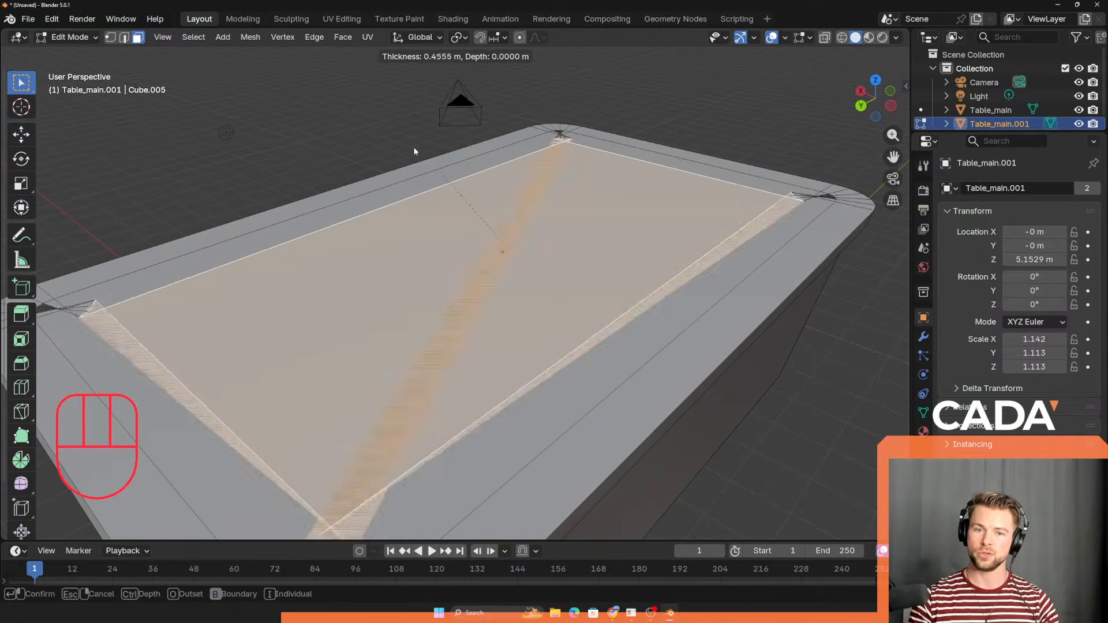
{"action": "right_click", "coordinate": [416, 152]}
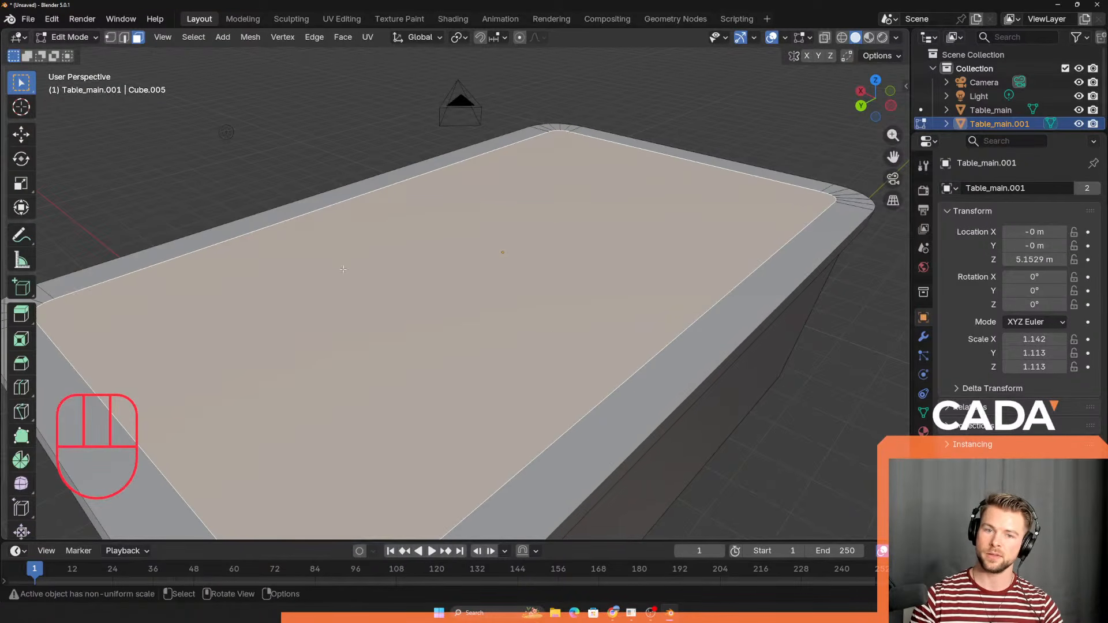
Step: Undo the last change to the inset face, and extrude the face downward about 0.03 m to form a shallow lip
{"action": "key", "text": "ctrl+z"}
{"action": "middle_click_drag", "start_coordinate": [396, 324], "coordinate": [417, 303], "text": "shift"}
{"action": "key", "text": "g"}
{"action": "right_click", "coordinate": [433, 284]}
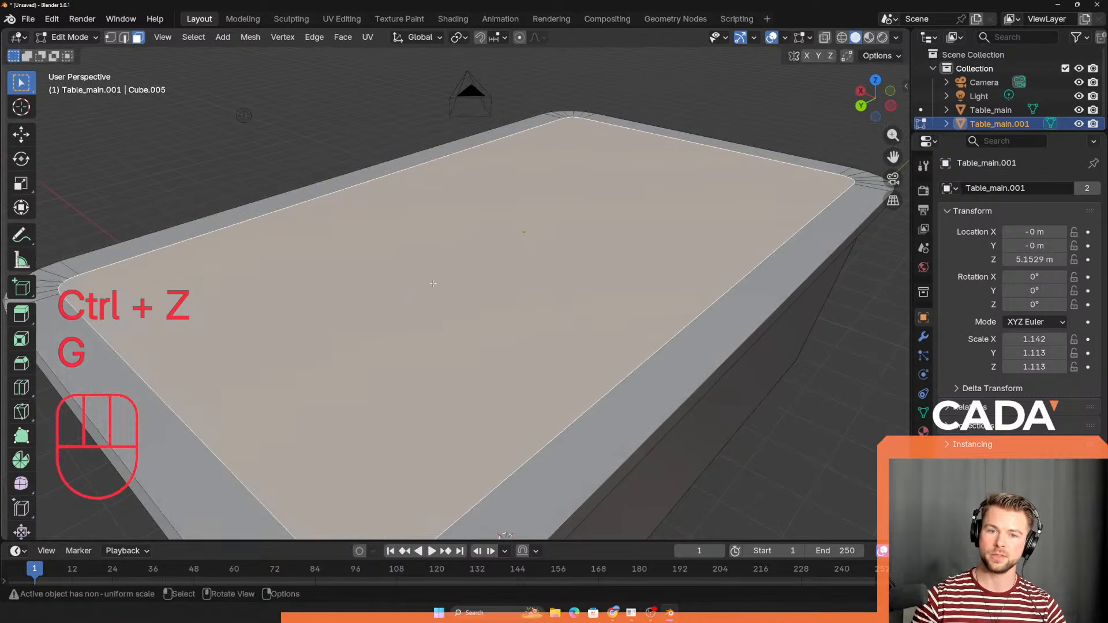
{"action": "middle_click_drag", "start_coordinate": [577, 229], "coordinate": [456, 346]}
{"action": "middle_click_drag", "start_coordinate": [501, 323], "coordinate": [483, 369]}
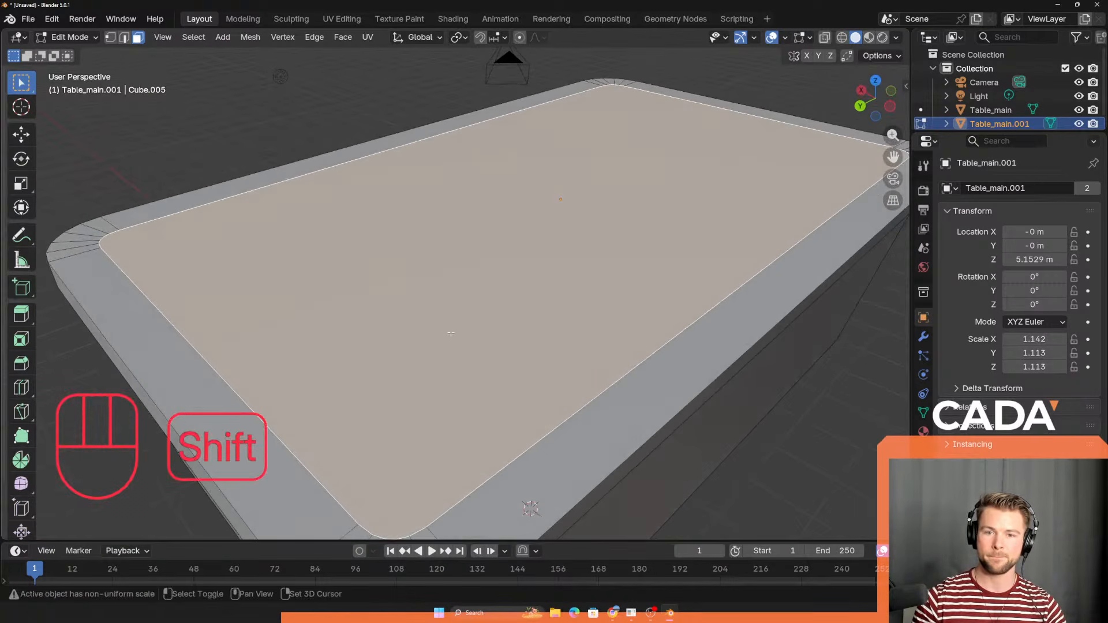
{"action": "middle_click_drag", "start_coordinate": [424, 387], "coordinate": [329, 360], "text": "shift"}
{"action": "middle_click_drag", "start_coordinate": [329, 361], "coordinate": [339, 323], "text": "shift"}
{"action": "middle_click_drag", "start_coordinate": [339, 323], "coordinate": [363, 309]}
{"action": "key", "text": "e"}
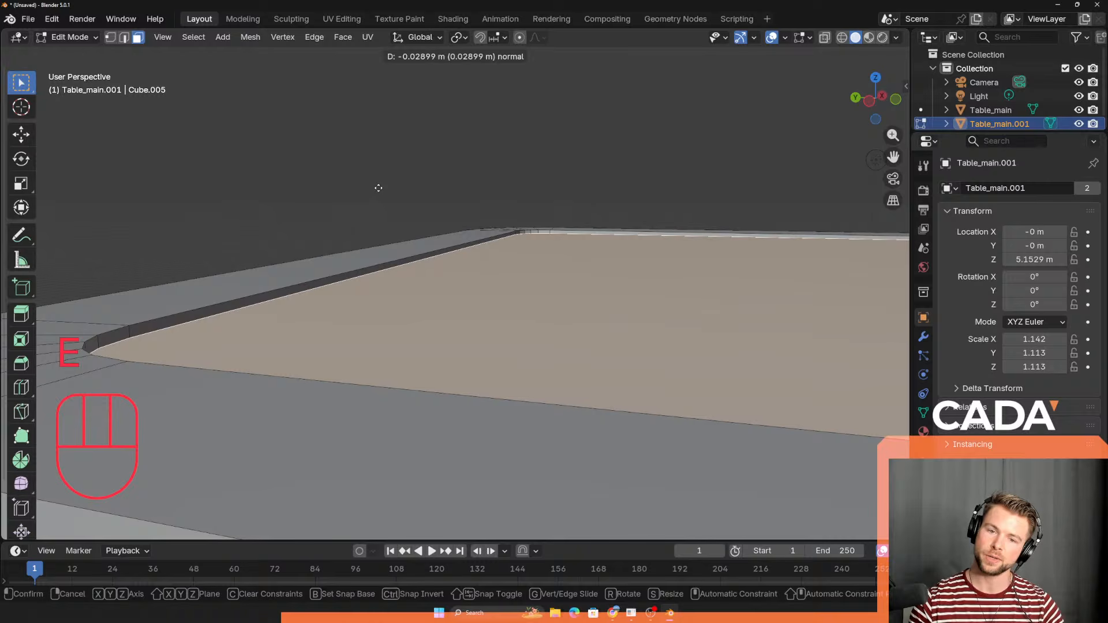
{"action": "left_click", "coordinate": [381, 186]}
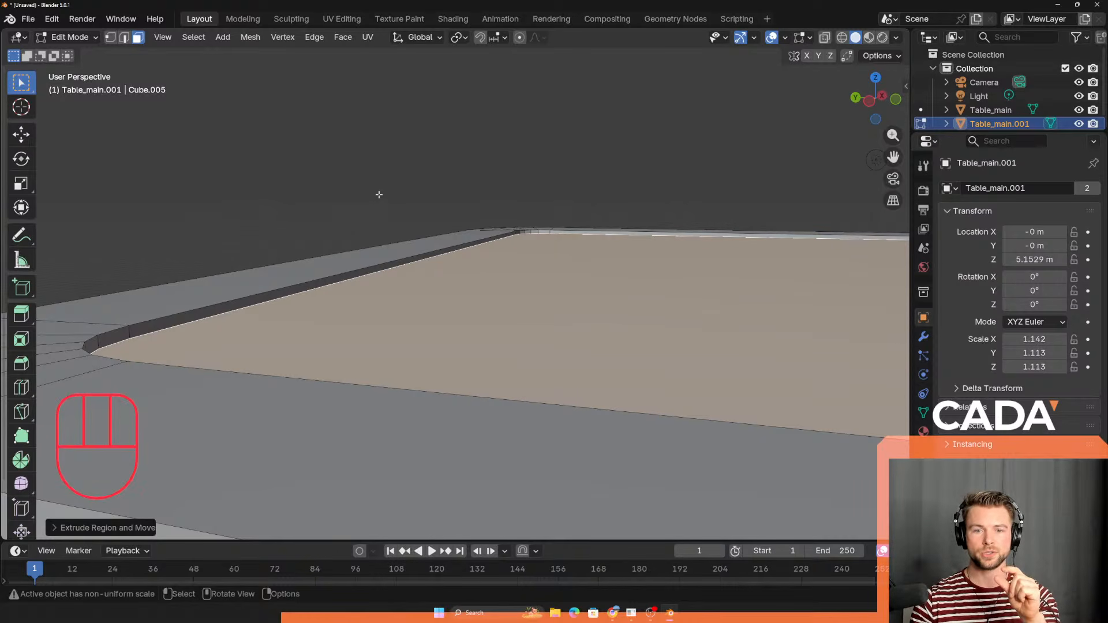
Step: Extrude the lowered face downward a second time by a very small amount to add another edge loop below the lip
{"action": "middle_click_drag", "start_coordinate": [387, 216], "coordinate": [442, 157]}
{"action": "key", "text": "e"}
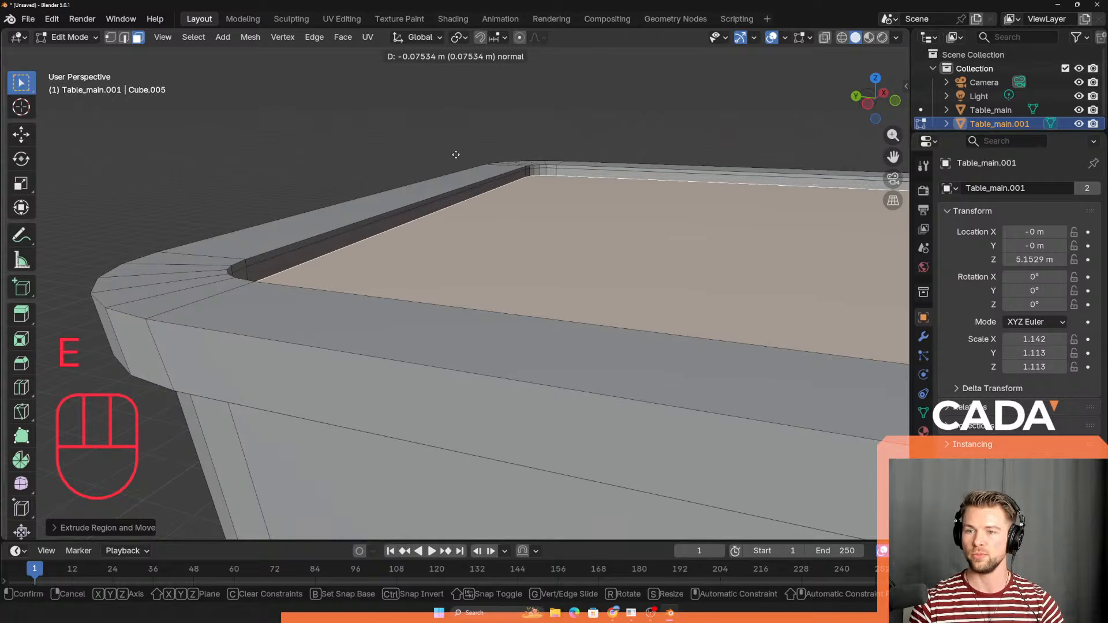
{"action": "right_click", "coordinate": [457, 161]}
{"action": "key", "text": "ctrl+z"}
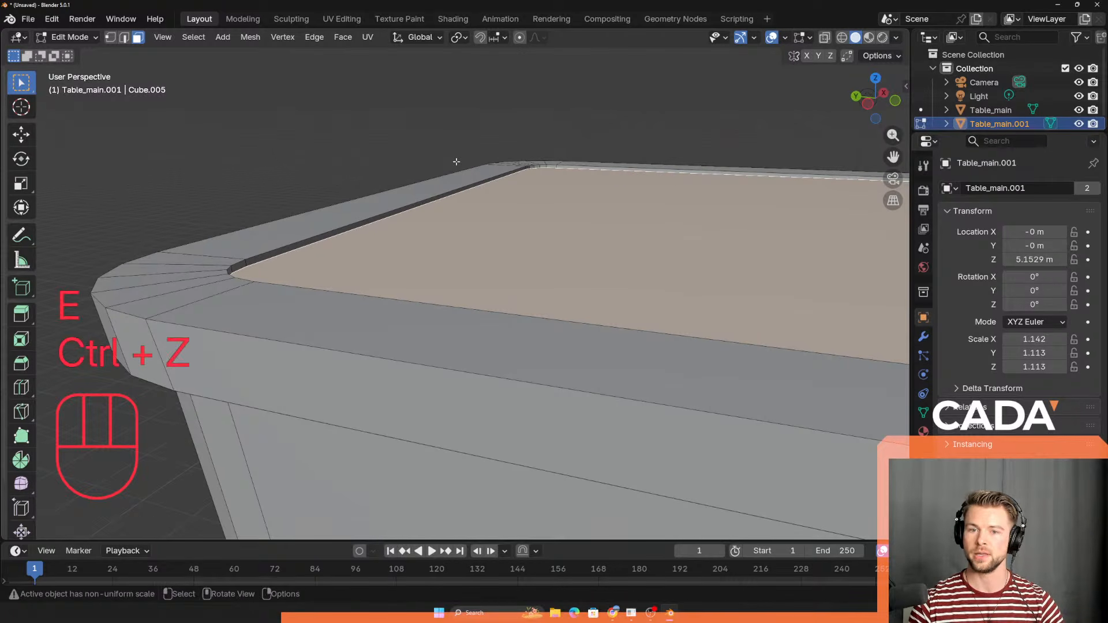
{"action": "key", "text": "e"}
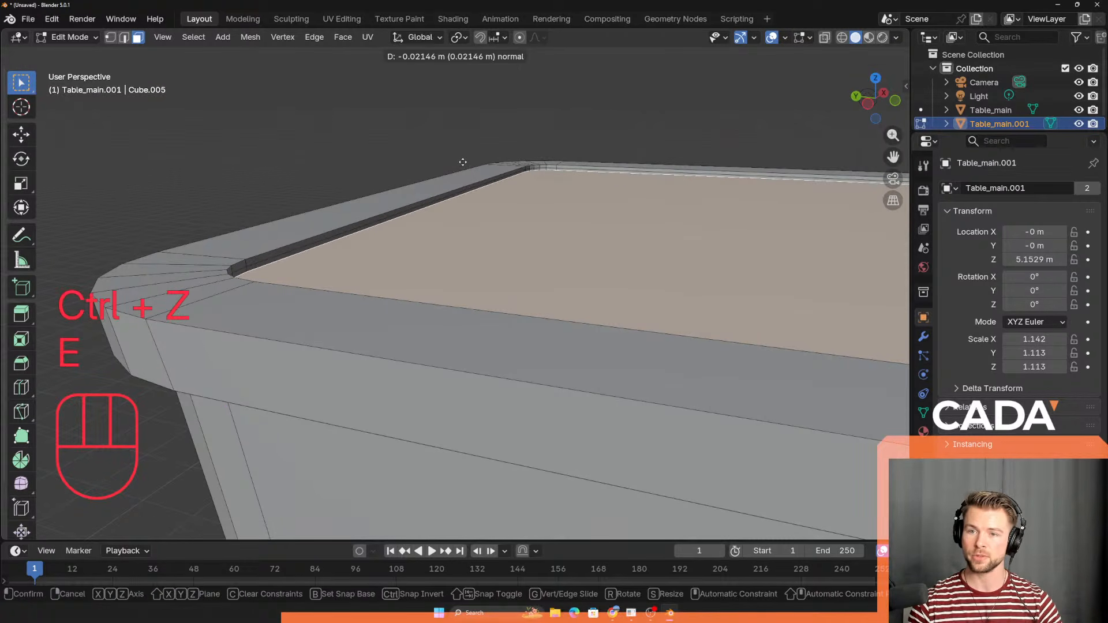
{"action": "left_click", "coordinate": [456, 180]}
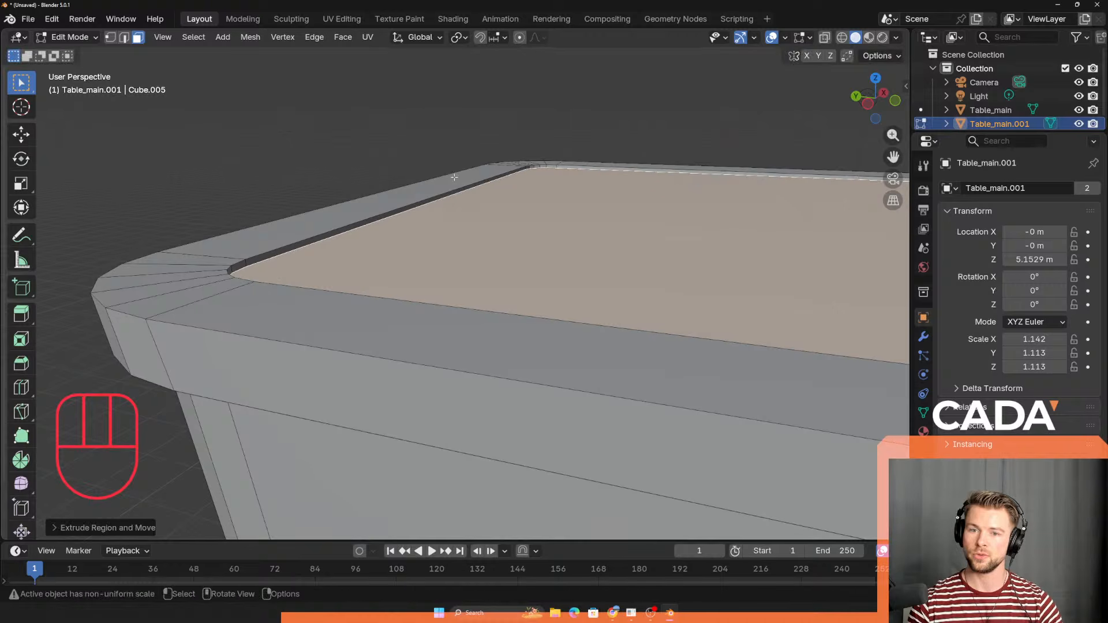
Step: Try lowering the inner face along Z and extruding it downward in three small increments, and undo all of these changes
{"action": "scroll", "coordinate": [378, 208], "scroll_direction": "up", "scroll_amount": 4}
{"action": "key", "text": "g"}
{"action": "key", "text": "z"}
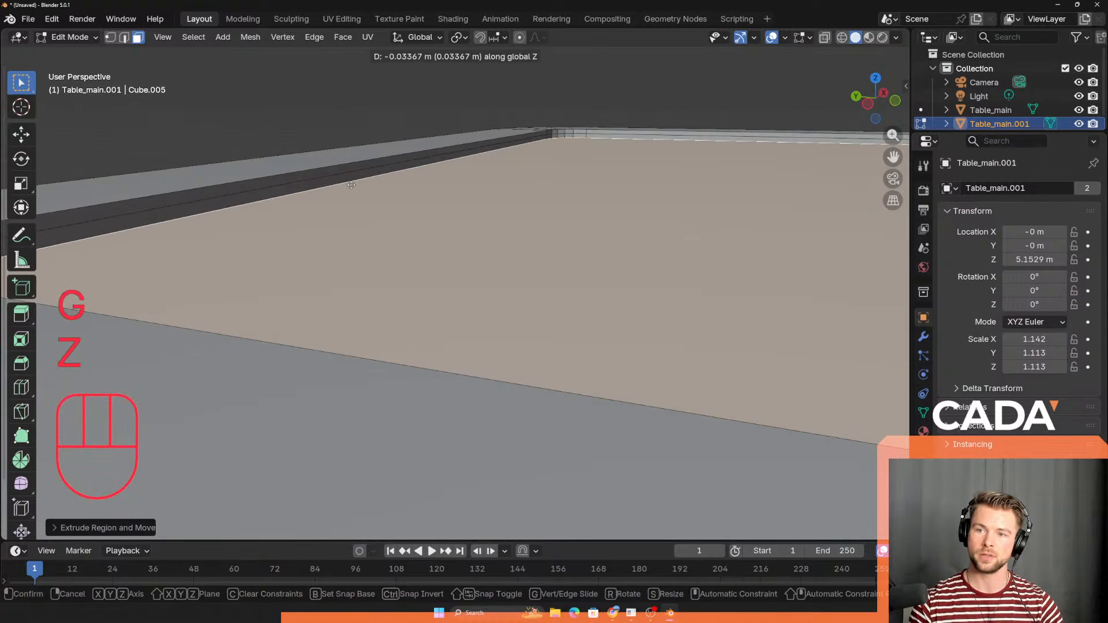
{"action": "key", "text": "g"}
{"action": "key", "text": "e"}
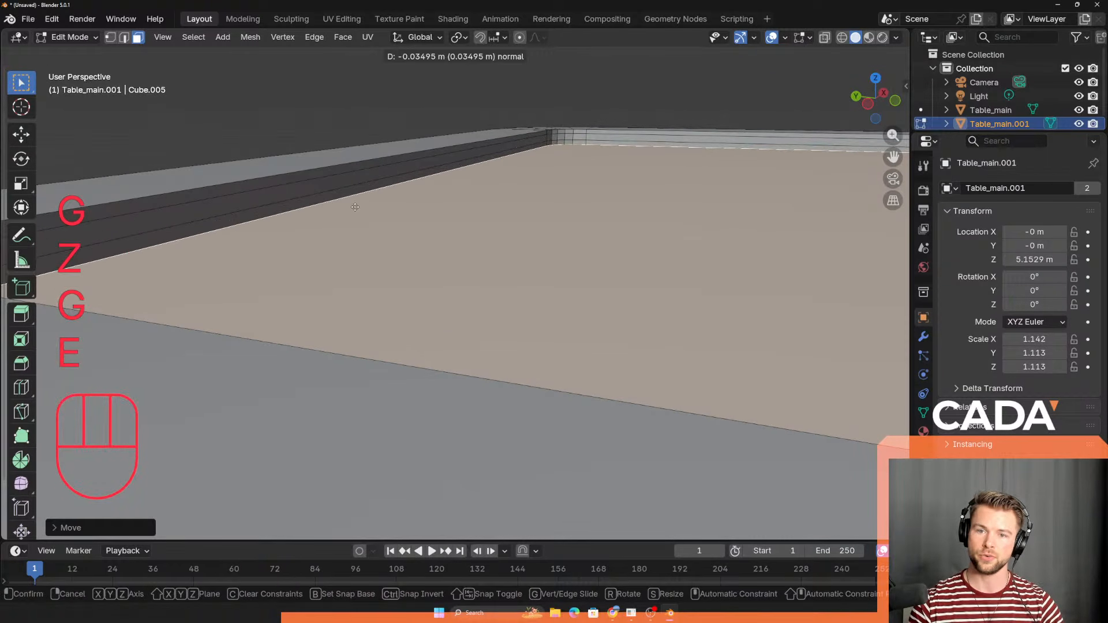
{"action": "left_click", "coordinate": [355, 208]}
{"action": "key", "text": "e"}
{"action": "left_click", "coordinate": [358, 233]}
{"action": "key", "text": "e"}
{"action": "left_click", "coordinate": [319, 228]}
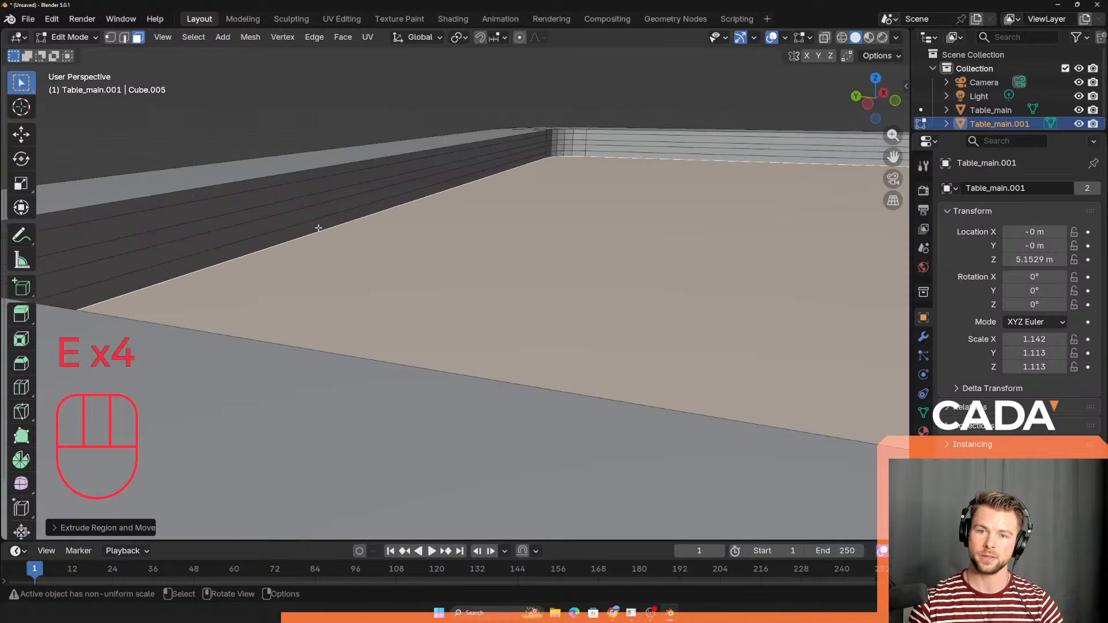
{"action": "key", "text": "ctrl+z"}
{"action": "key", "text": "ctrl+z"}
{"action": "key", "text": "ctrl+z"}
{"action": "key", "text": "ctrl+z"}
Step: Move the inner face about 0.20 m down along the Z axis to deepen the recessed playing surface
{"action": "middle_click_drag", "start_coordinate": [280, 229], "coordinate": [286, 231], "text": "shift"}
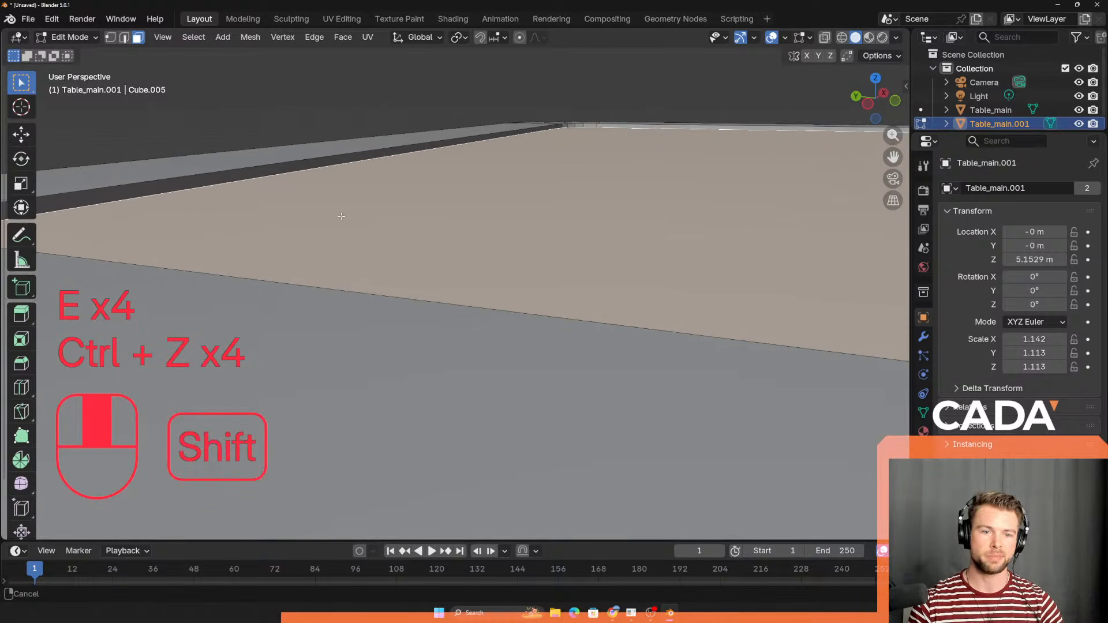
{"action": "key", "text": "g"}
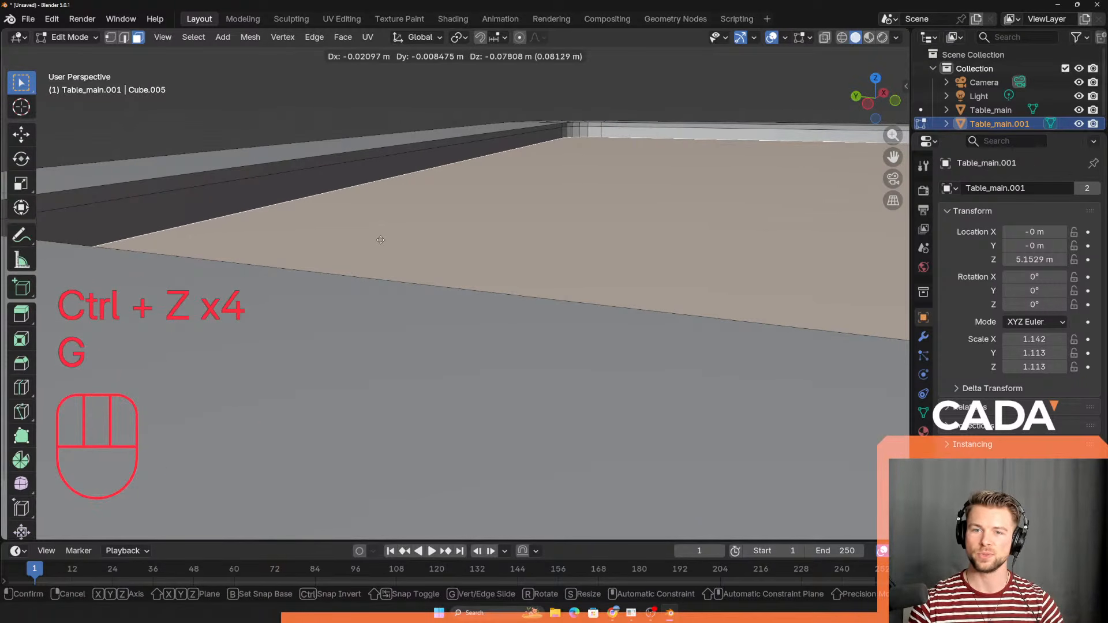
{"action": "key", "text": "z"}
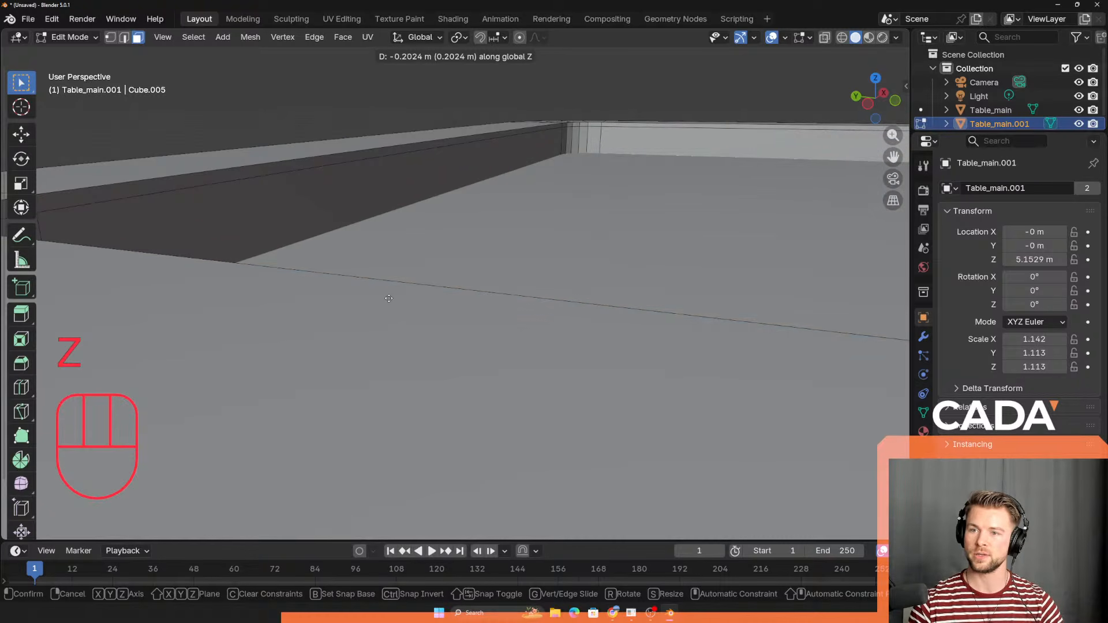
{"action": "left_click", "coordinate": [389, 297]}
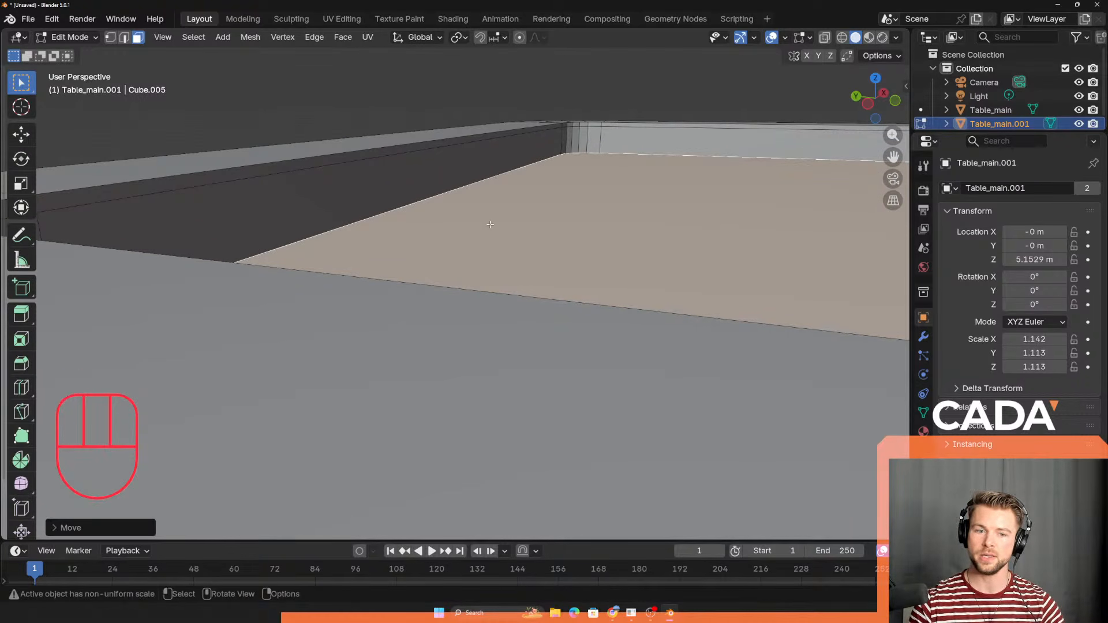
Step: Scale the recessed floor face slightly in all directions to adjust the slant of the inner side walls
{"action": "middle_click_drag", "start_coordinate": [522, 222], "coordinate": [480, 252]}
{"action": "scroll", "coordinate": [548, 240], "scroll_direction": "down", "scroll_amount": 3}
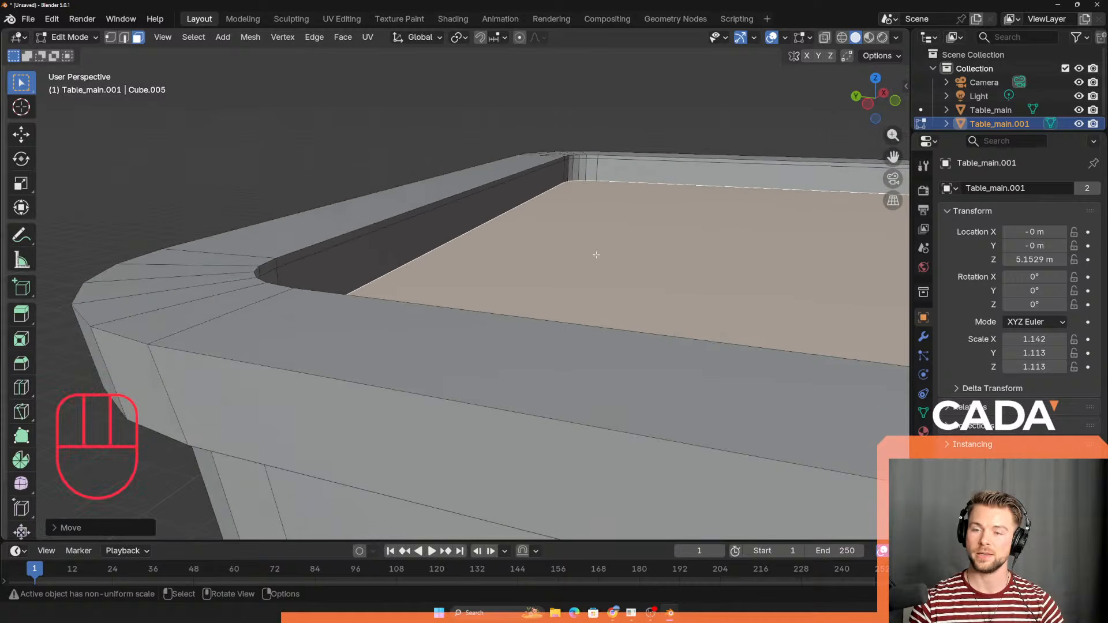
{"action": "middle_click_drag", "start_coordinate": [547, 240], "coordinate": [358, 277]}
{"action": "scroll", "coordinate": [357, 277], "scroll_direction": "up", "scroll_amount": 3}
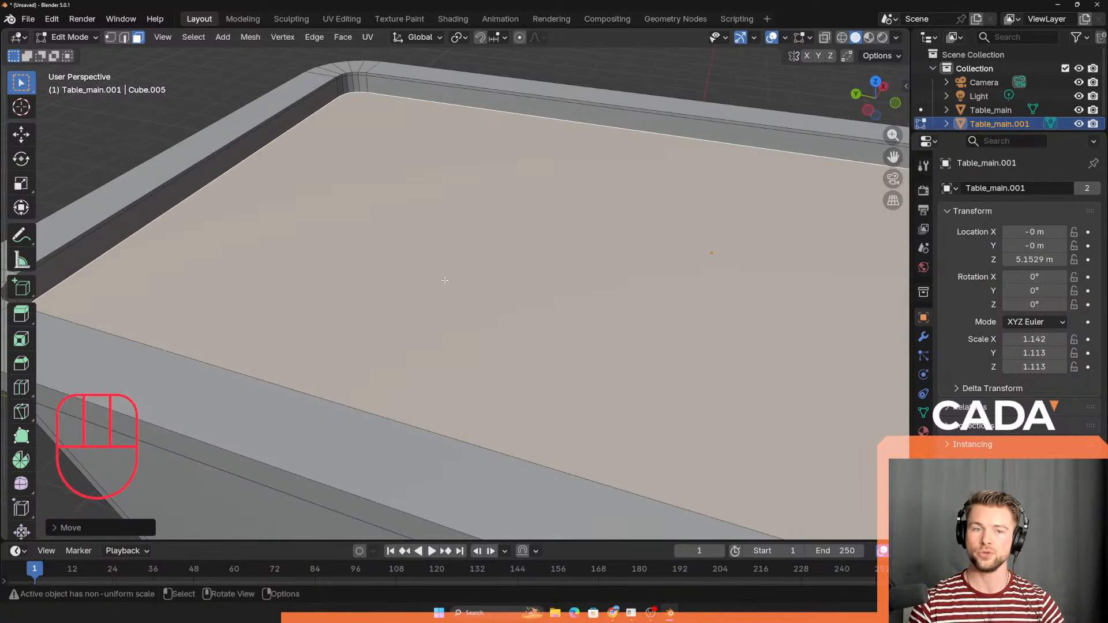
{"action": "scroll", "coordinate": [464, 283], "scroll_direction": "down", "scroll_amount": 3}
{"action": "scroll", "coordinate": [456, 279], "scroll_direction": "up", "scroll_amount": 2}
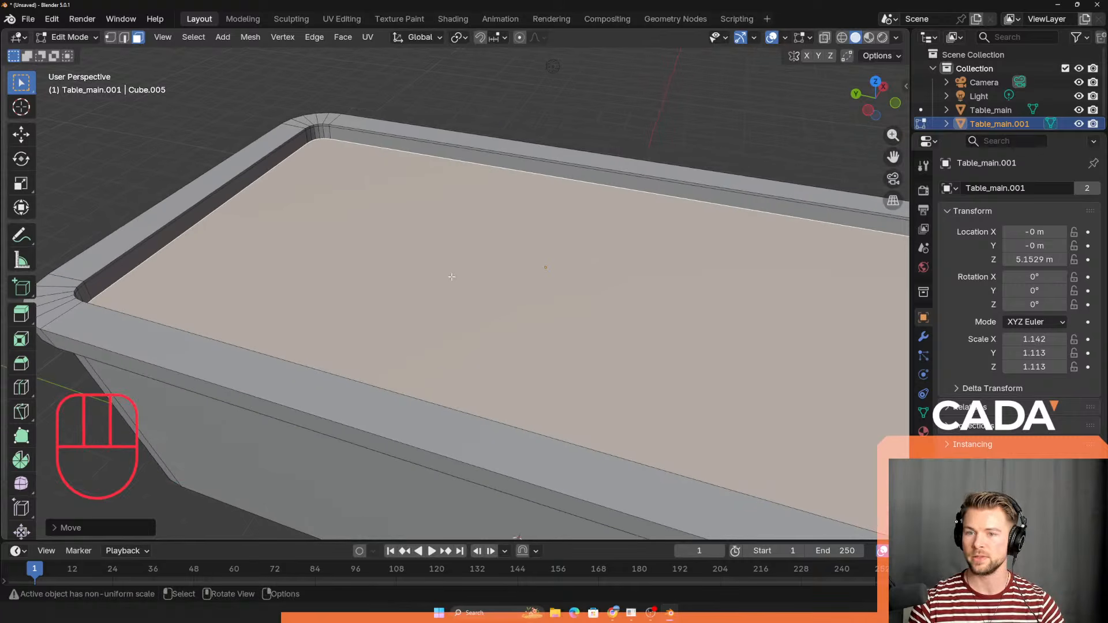
{"action": "key", "text": "s"}
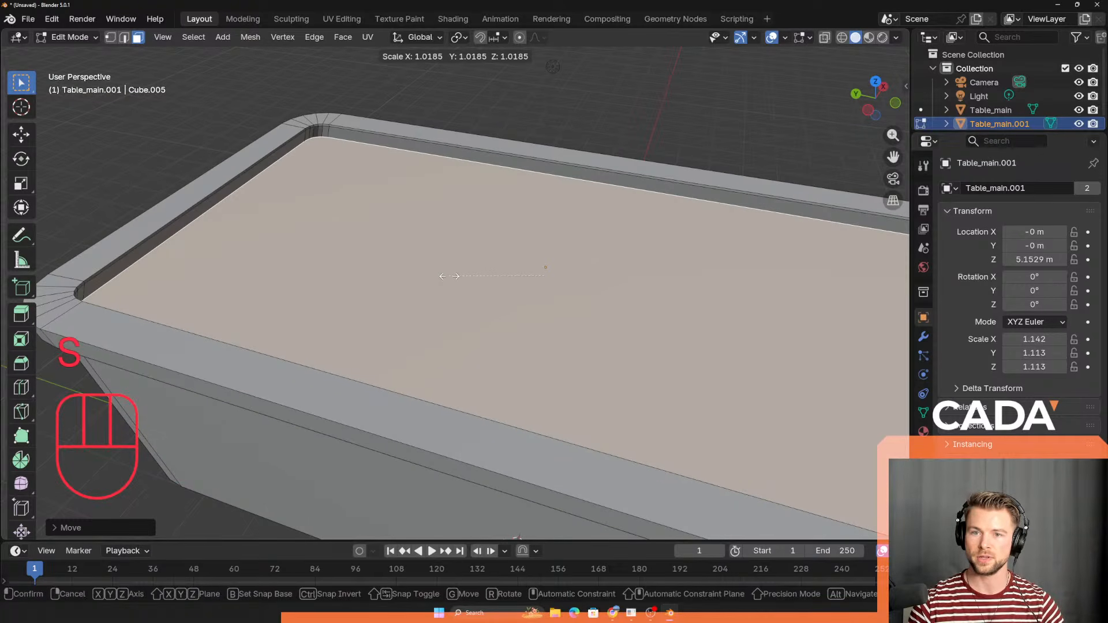
{"action": "left_click", "coordinate": [456, 276]}
Step: Scale the recessed floor face slightly along the Y axis to adjust the slant of the end walls
{"action": "middle_click_drag", "start_coordinate": [456, 276], "coordinate": [397, 223]}
{"action": "scroll", "coordinate": [398, 204], "scroll_direction": "up", "scroll_amount": 1}
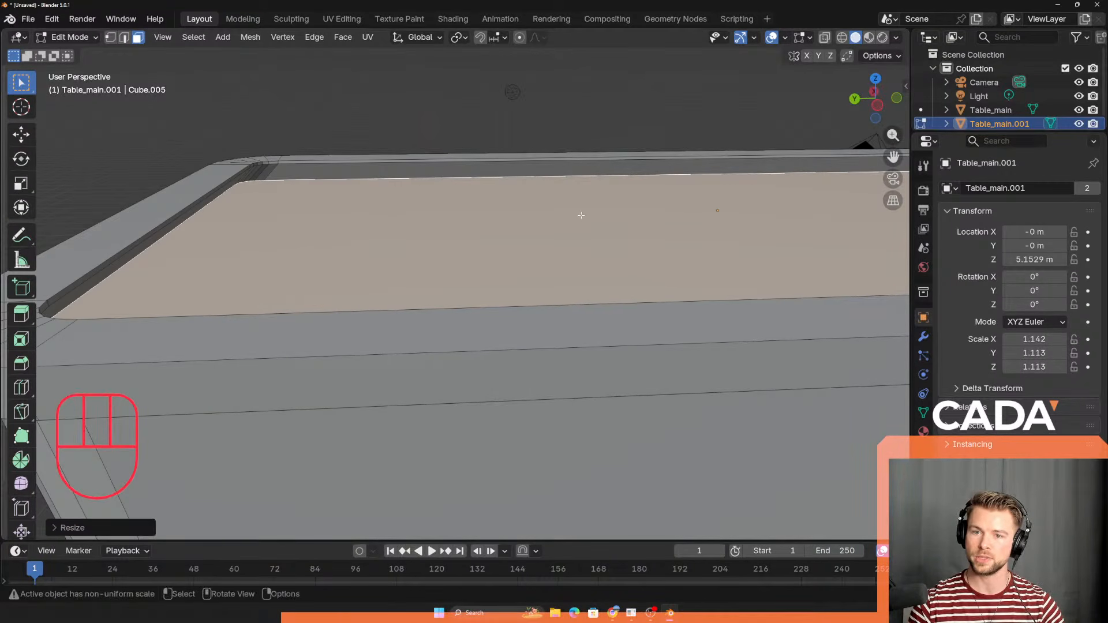
{"action": "key", "text": "s"}
{"action": "key", "text": "y"}
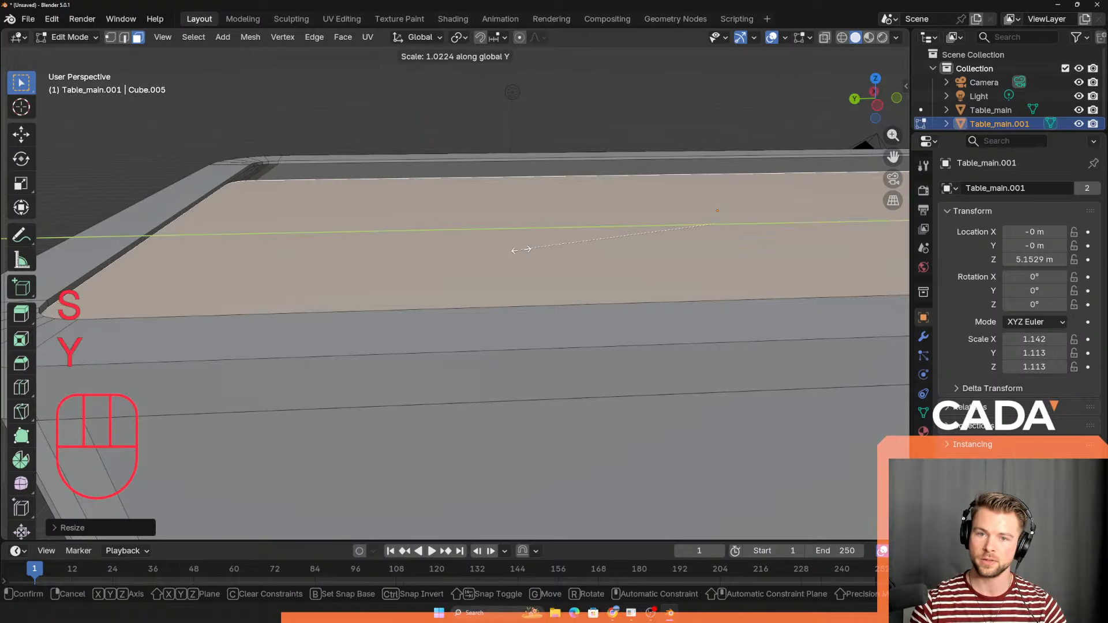
{"action": "left_click", "coordinate": [527, 248]}
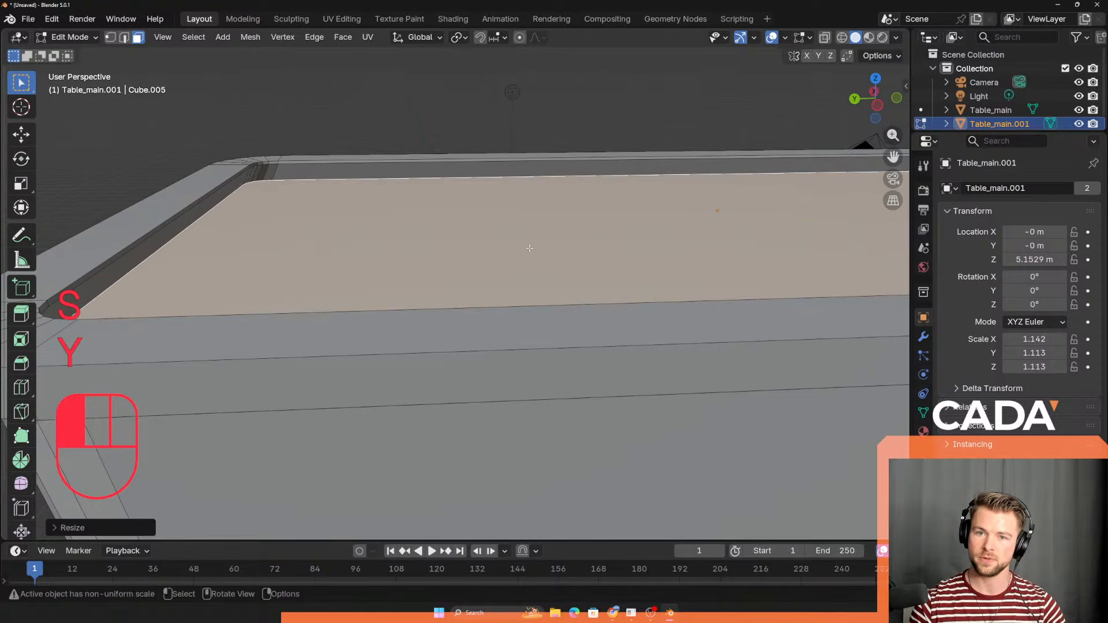
Step: Inspect the recess's inner walls and rounded corners from several angles in Object Mode
{"action": "middle_click_drag", "start_coordinate": [527, 248], "coordinate": [611, 287]}
{"action": "scroll", "coordinate": [611, 286], "scroll_direction": "down", "scroll_amount": 3}
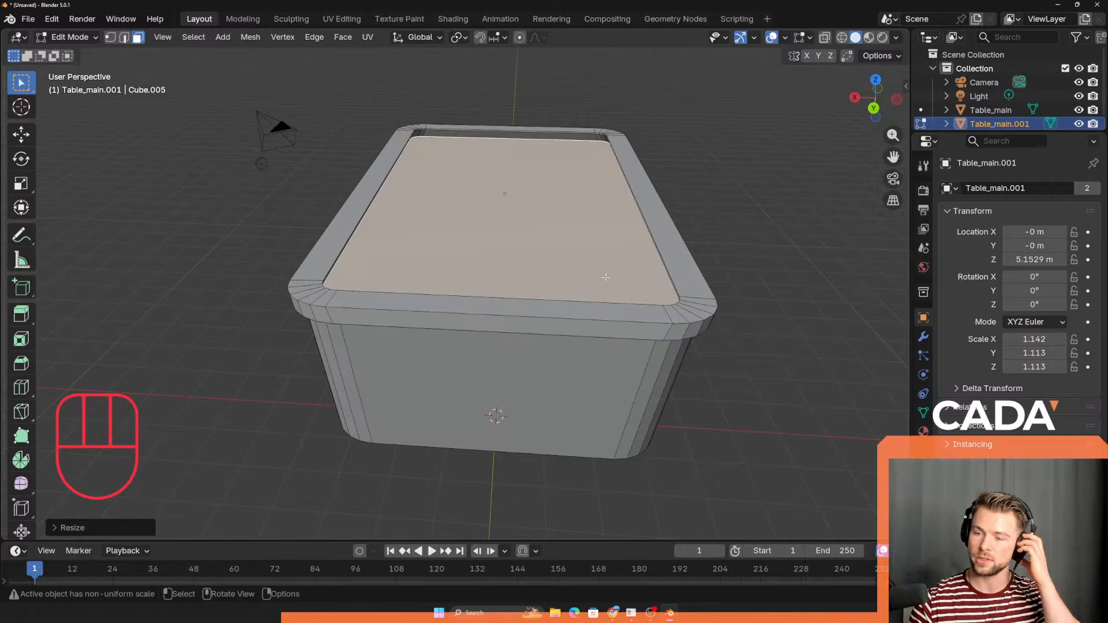
{"action": "middle_click_drag", "start_coordinate": [455, 276], "coordinate": [433, 242]}
{"action": "scroll", "coordinate": [344, 244], "scroll_direction": "up", "scroll_amount": 2}
{"action": "scroll", "coordinate": [344, 244], "scroll_direction": "up", "scroll_amount": 1}
{"action": "middle_click_drag", "start_coordinate": [433, 243], "coordinate": [404, 239]}
{"action": "key", "text": "Tab"}
{"action": "left_click", "coordinate": [186, 127]}
{"action": "middle_click_drag", "start_coordinate": [186, 127], "coordinate": [379, 244]}
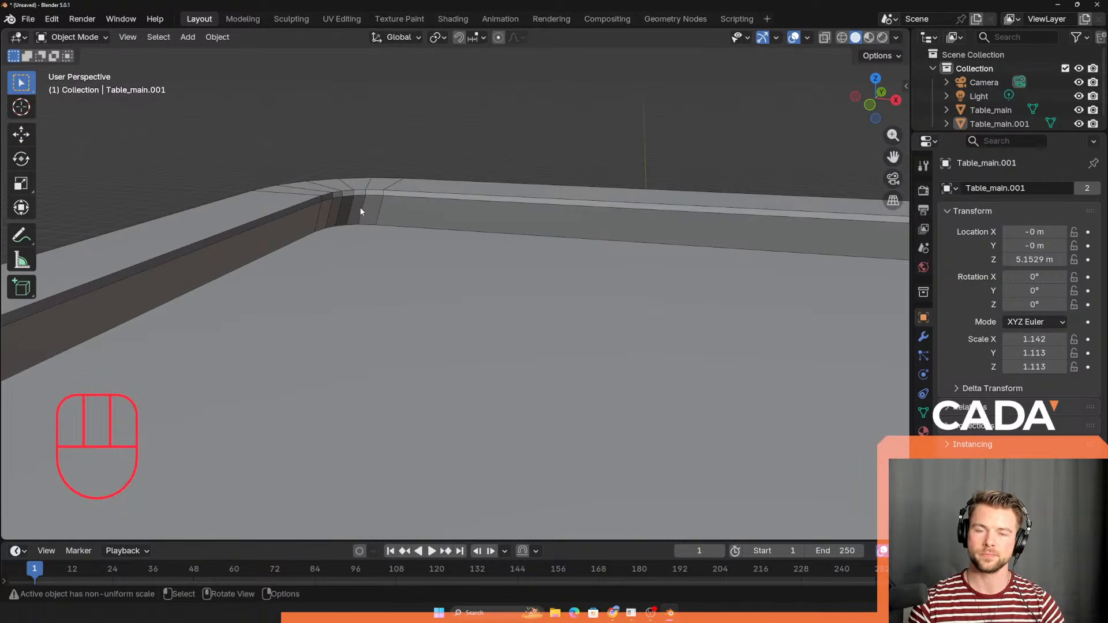
{"action": "middle_click_drag", "start_coordinate": [347, 216], "coordinate": [412, 225]}
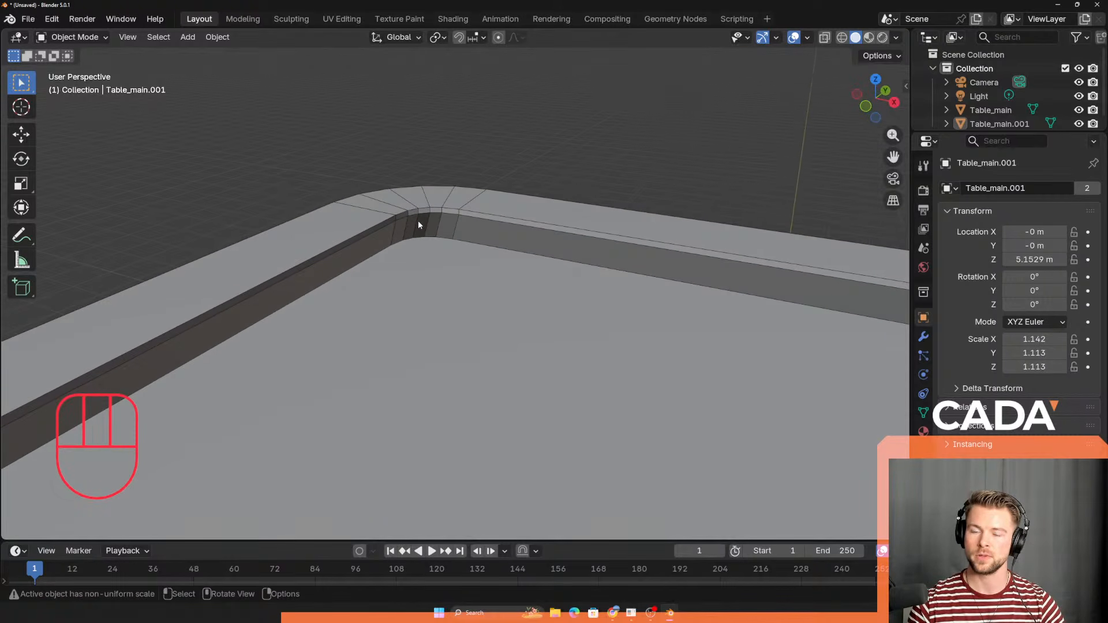
{"action": "left_click", "coordinate": [422, 221]}
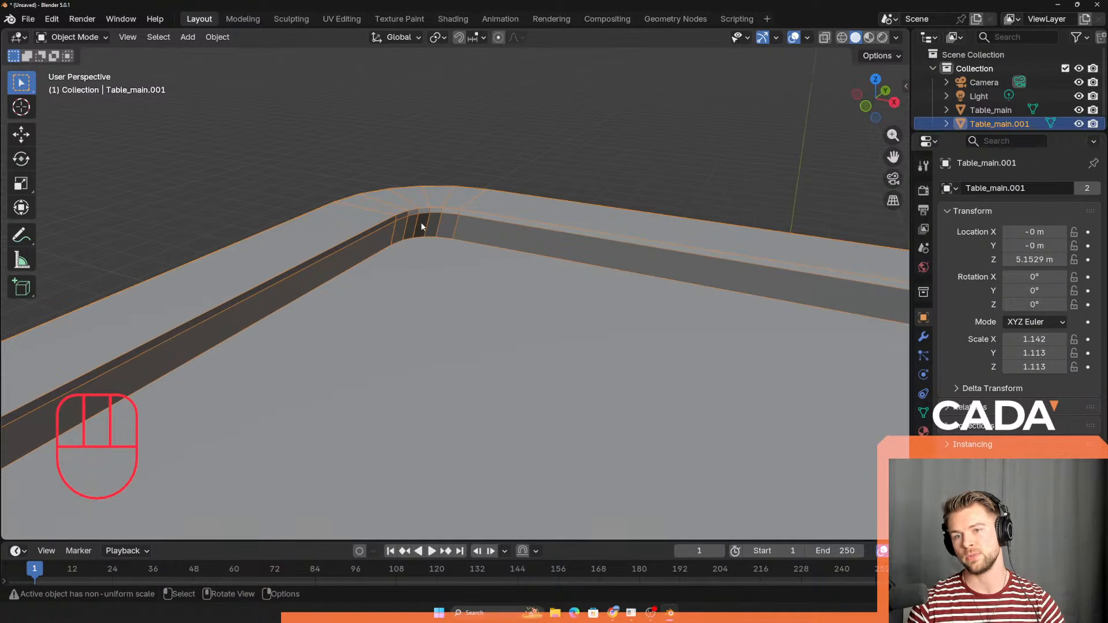
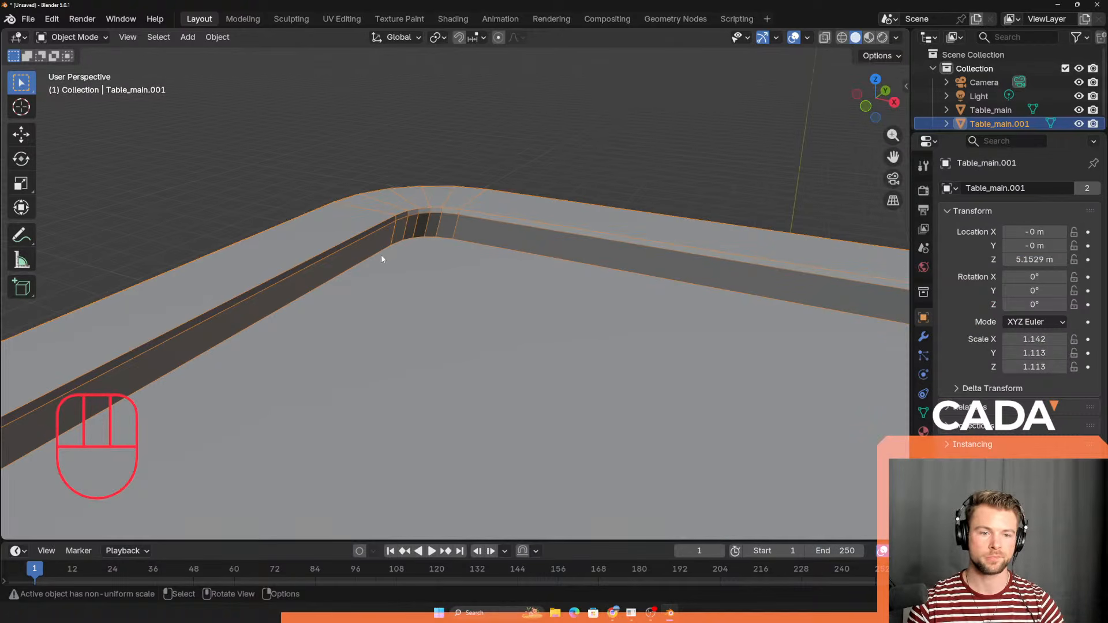
{"action": "scroll", "coordinate": [377, 261], "scroll_direction": "down", "scroll_amount": 2}
{"action": "middle_click_drag", "start_coordinate": [372, 287], "coordinate": [343, 278]}
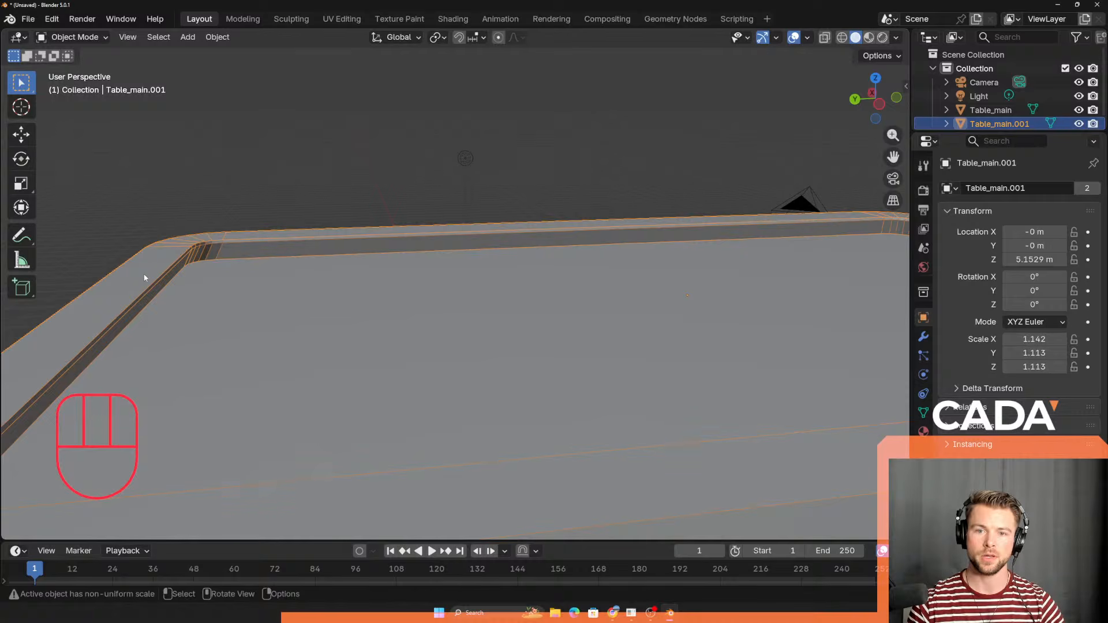
{"action": "scroll", "coordinate": [559, 316], "scroll_direction": "down", "scroll_amount": 3}
{"action": "middle_click_drag", "start_coordinate": [560, 317], "coordinate": [519, 284]}
Step: Try to inset the recessed floor face and extrude it downward, and cancel both operations
{"action": "key", "text": "Tab"}
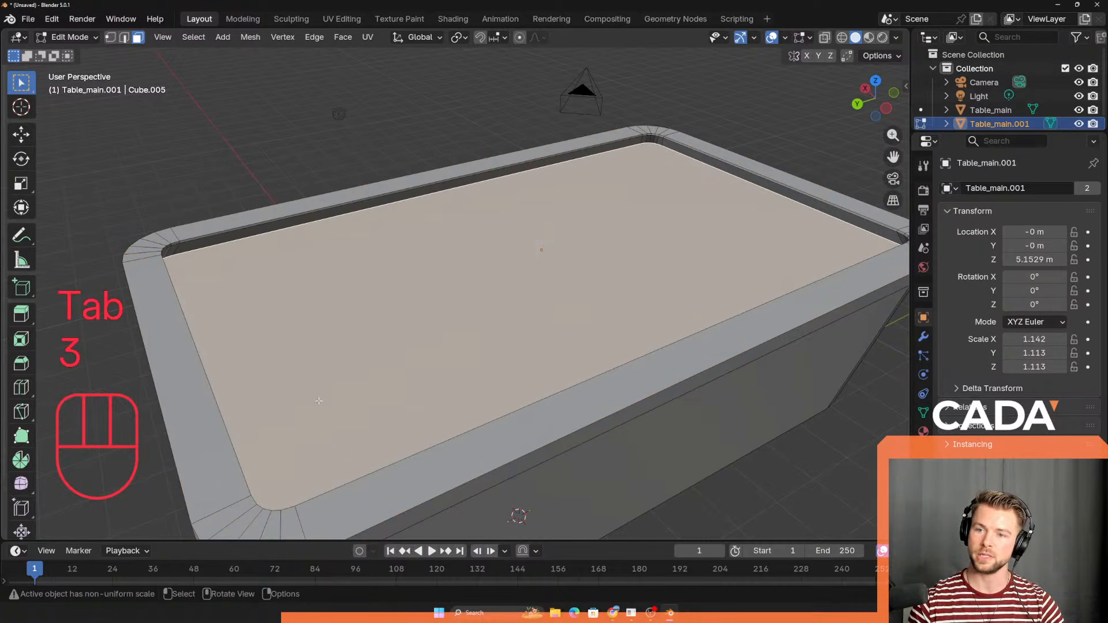
{"action": "middle_click_drag", "start_coordinate": [408, 257], "coordinate": [442, 270]}
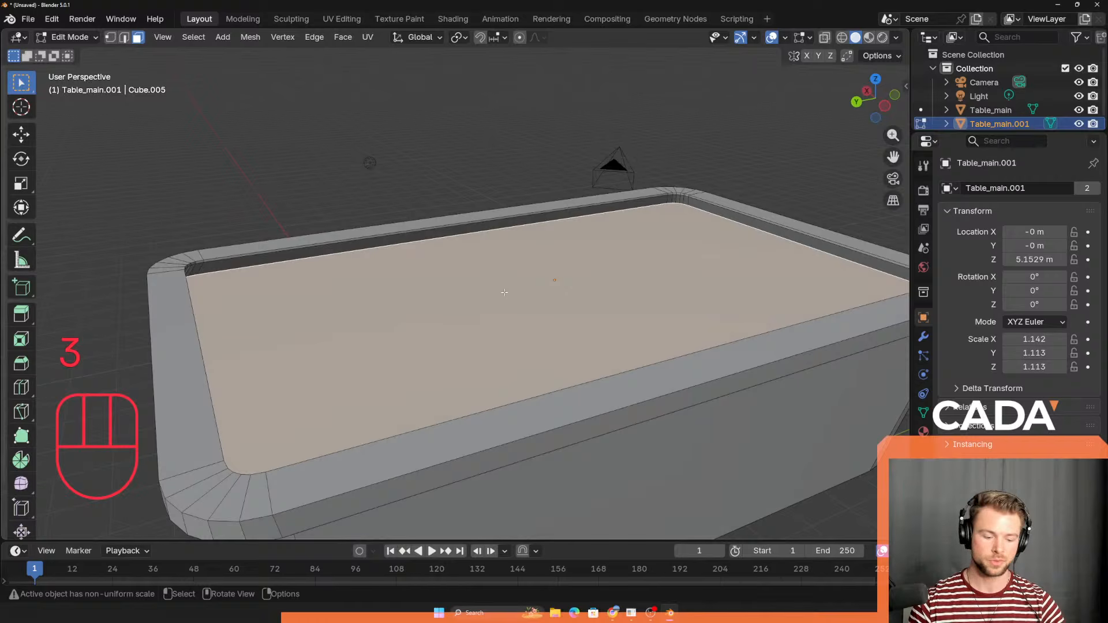
{"action": "key", "text": "i"}
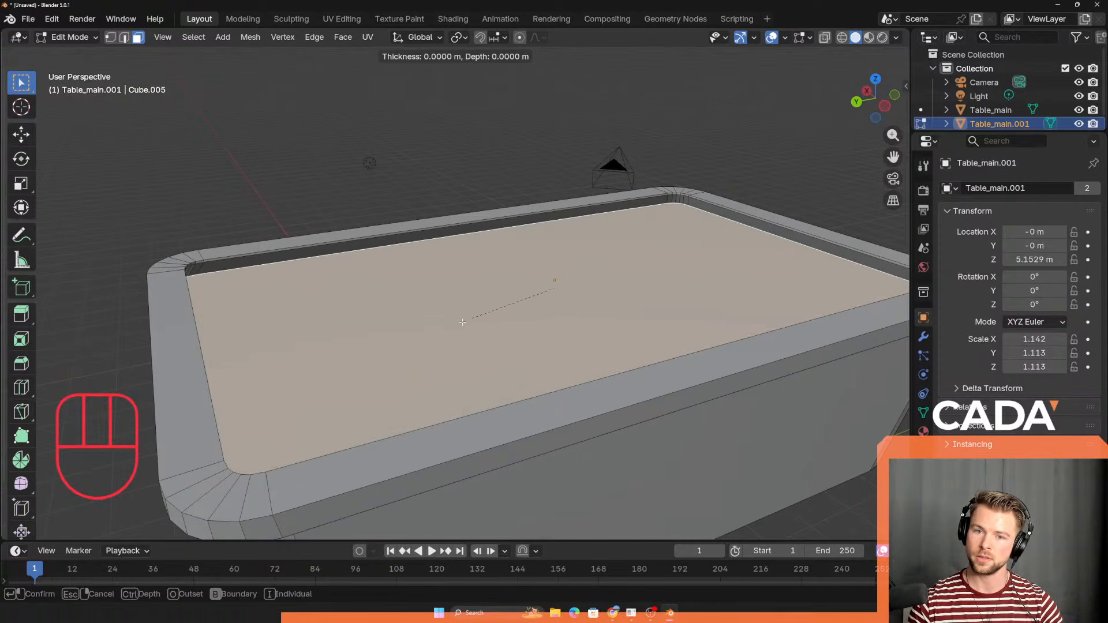
{"action": "key", "text": "ctrl+z"}
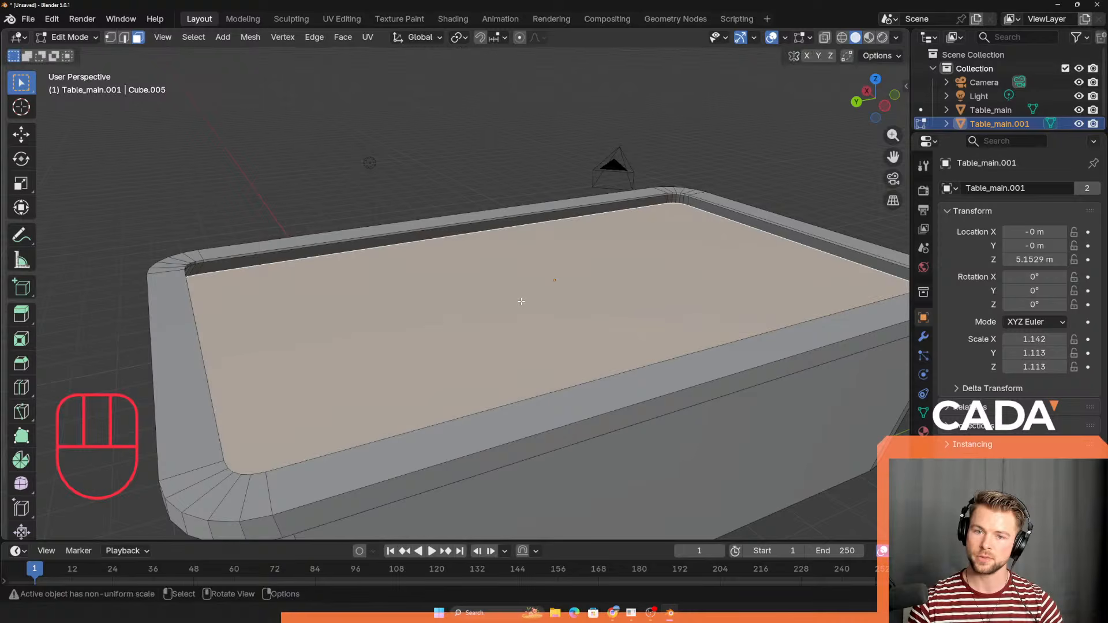
{"action": "middle_click_drag", "start_coordinate": [473, 327], "coordinate": [481, 291]}
{"action": "key", "text": "e"}
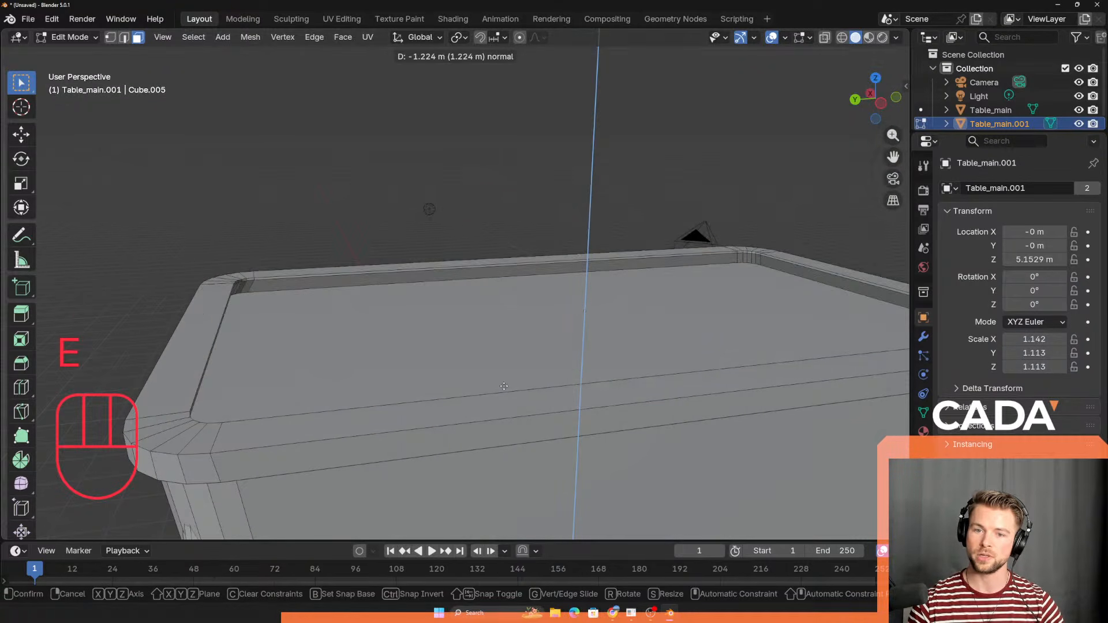
{"action": "right_click", "coordinate": [530, 148]}
{"action": "key", "text": "ctrl+z"}
Step: Scale the recessed floor face uniformly to readjust the undercut of the inner walls
{"action": "scroll", "coordinate": [279, 312], "scroll_direction": "up", "scroll_amount": 3}
{"action": "middle_click_drag", "start_coordinate": [295, 326], "coordinate": [184, 108], "text": "shift"}
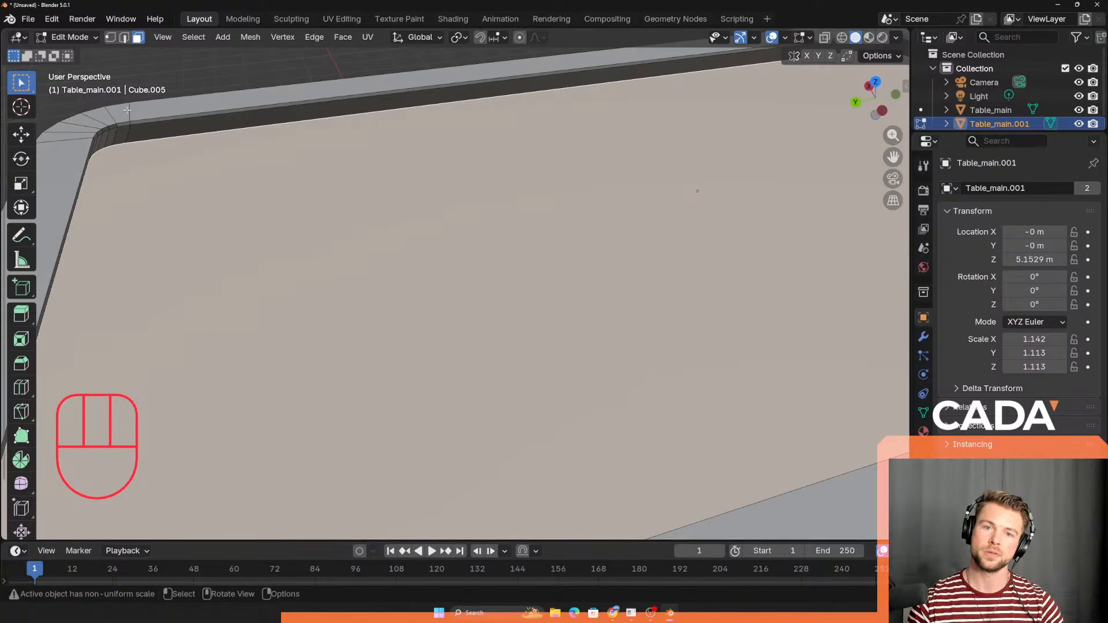
{"action": "scroll", "coordinate": [652, 266], "scroll_direction": "down", "scroll_amount": 2}
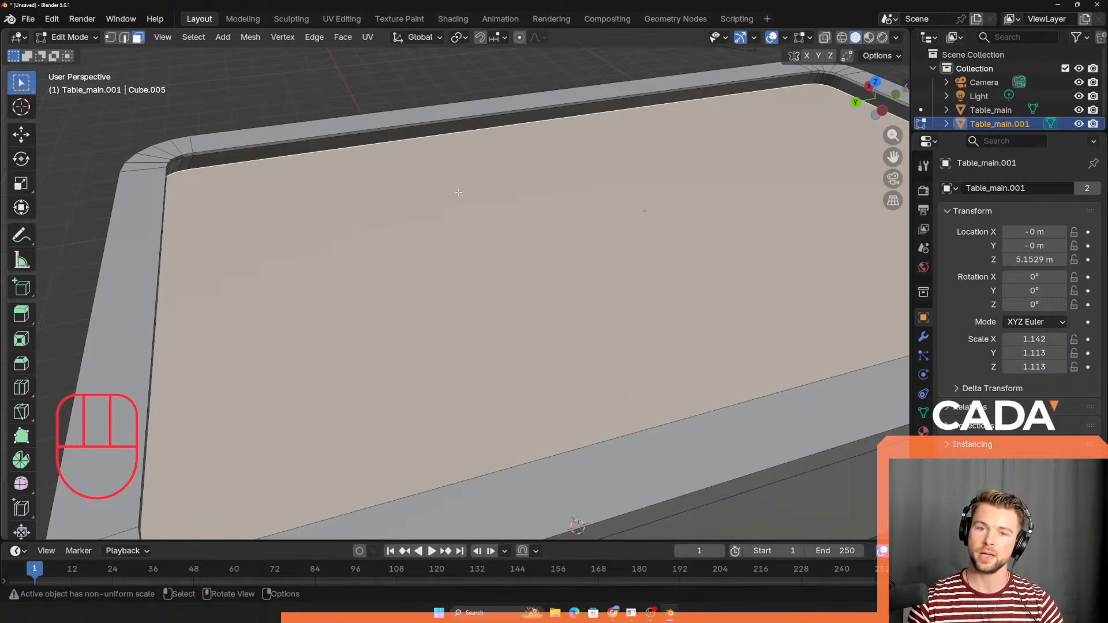
{"action": "middle_click_drag", "start_coordinate": [458, 192], "coordinate": [333, 188]}
{"action": "middle_click_drag", "start_coordinate": [408, 339], "coordinate": [384, 270]}
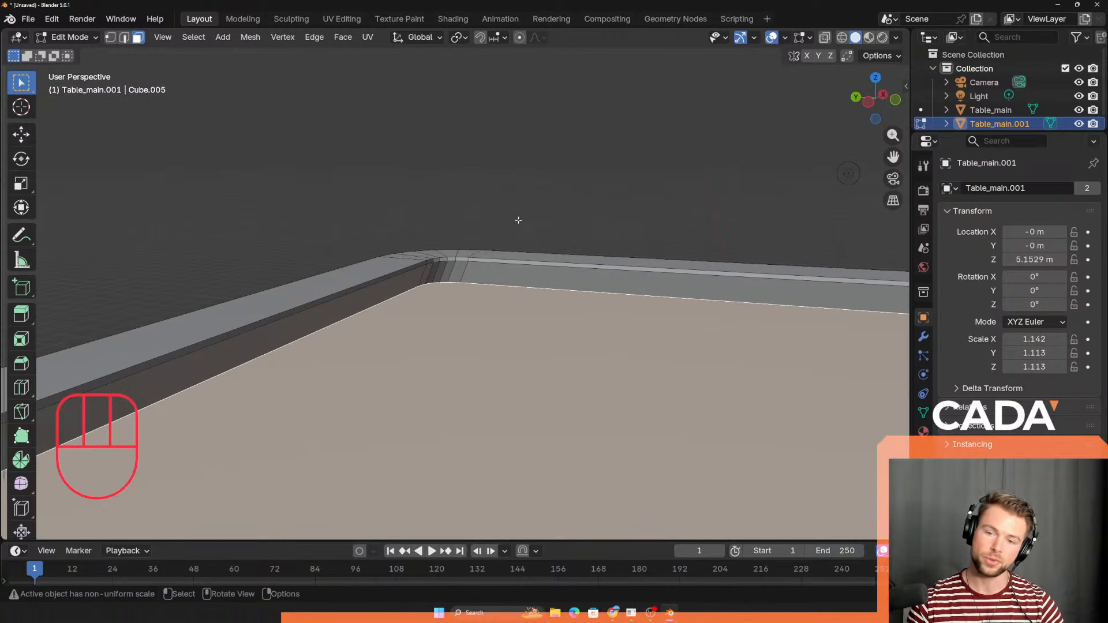
{"action": "middle_click_drag", "start_coordinate": [420, 271], "coordinate": [391, 259]}
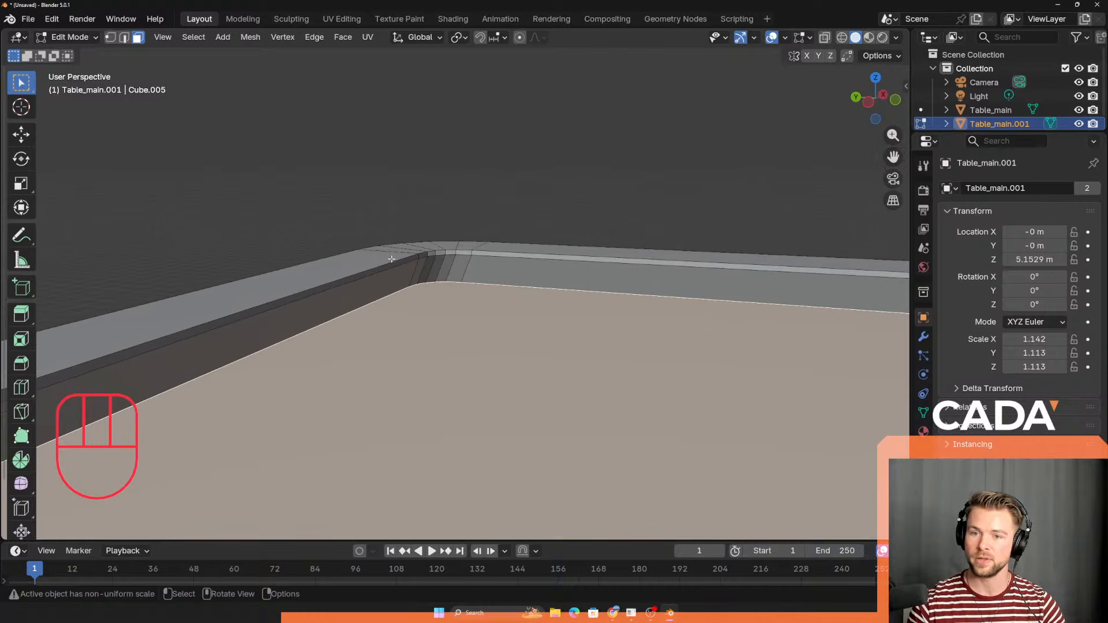
{"action": "scroll", "coordinate": [379, 295], "scroll_direction": "down", "scroll_amount": 8}
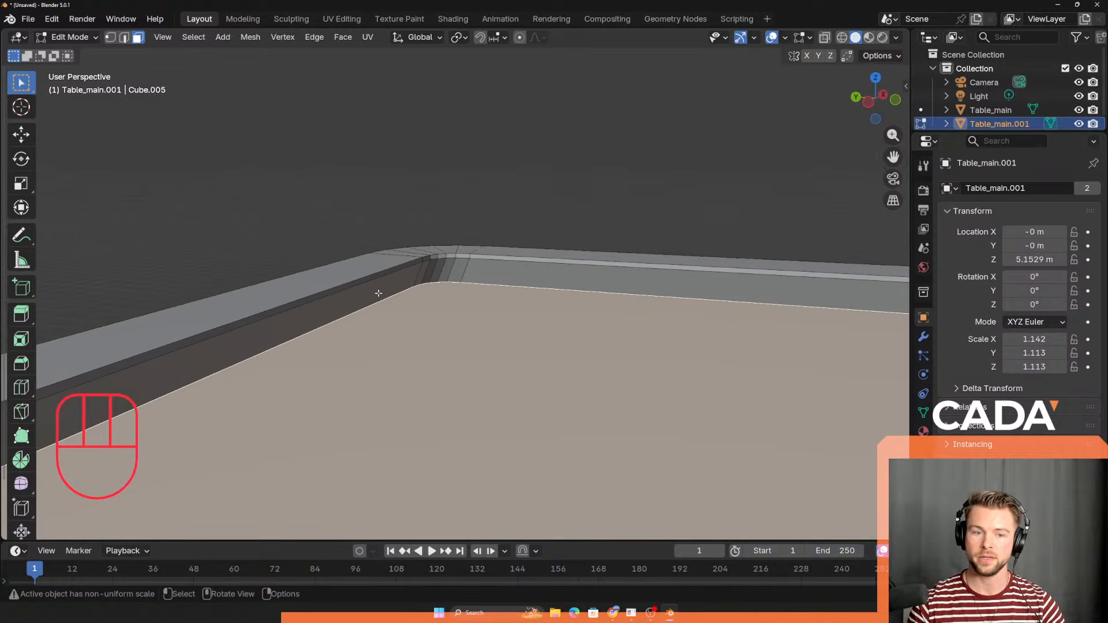
{"action": "middle_click_drag", "start_coordinate": [497, 321], "coordinate": [519, 361]}
{"action": "key", "text": "s"}
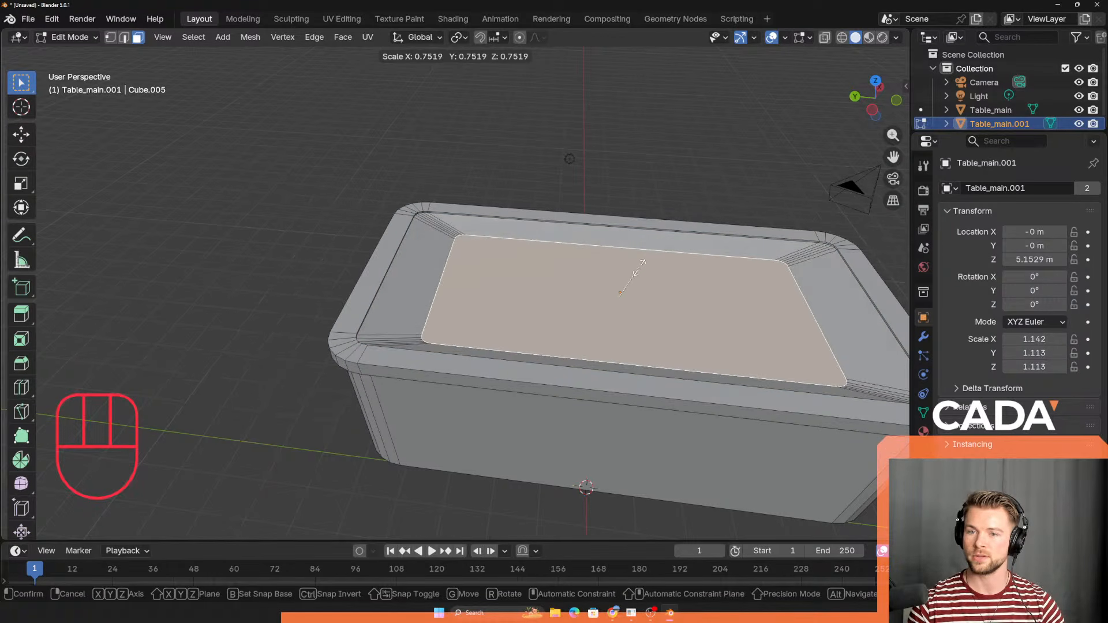
{"action": "left_click", "coordinate": [651, 260]}
Step: Examine the corners of the recess and the slant of its inner walls
{"action": "scroll", "coordinate": [419, 243], "scroll_direction": "up", "scroll_amount": 6}
{"action": "middle_click_drag", "start_coordinate": [419, 243], "coordinate": [237, 261]}
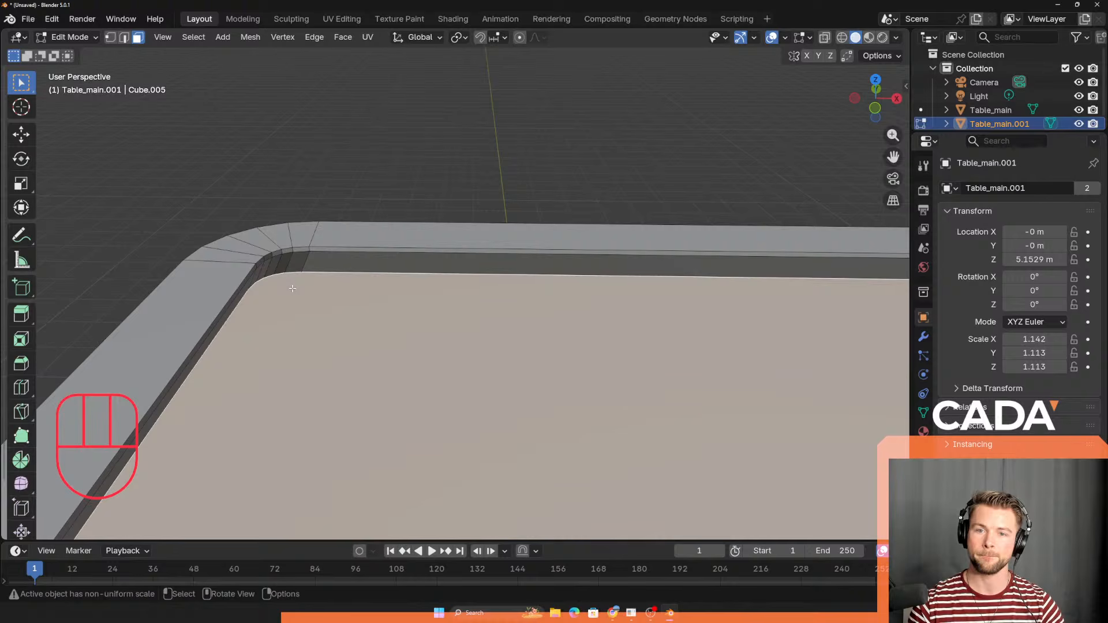
{"action": "scroll", "coordinate": [293, 288], "scroll_direction": "down", "scroll_amount": 2}
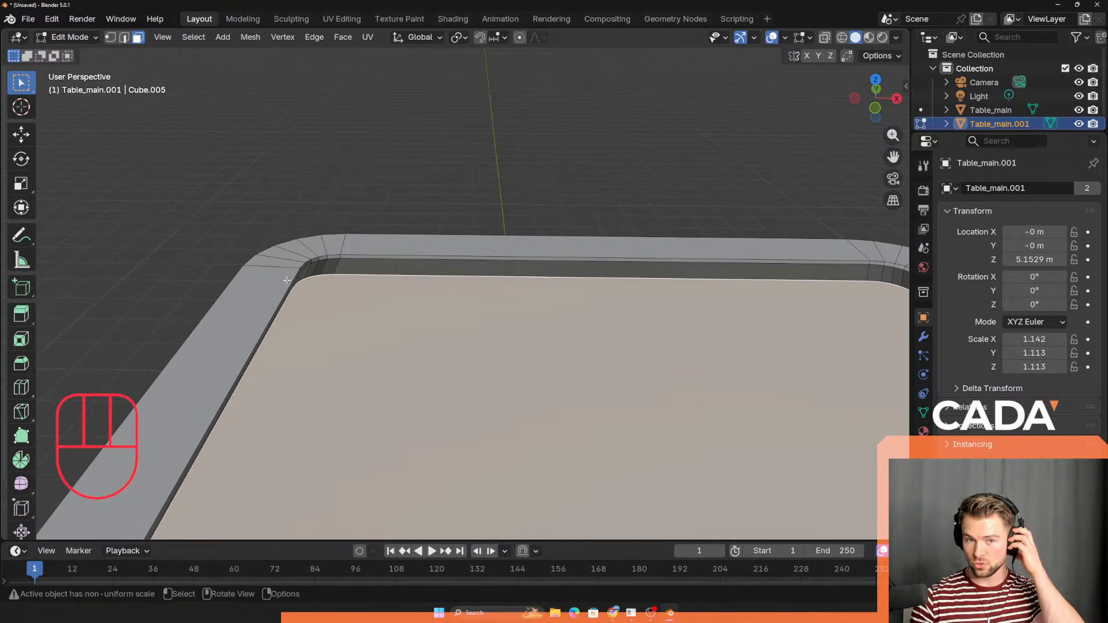
{"action": "middle_click_drag", "start_coordinate": [303, 280], "coordinate": [333, 233]}
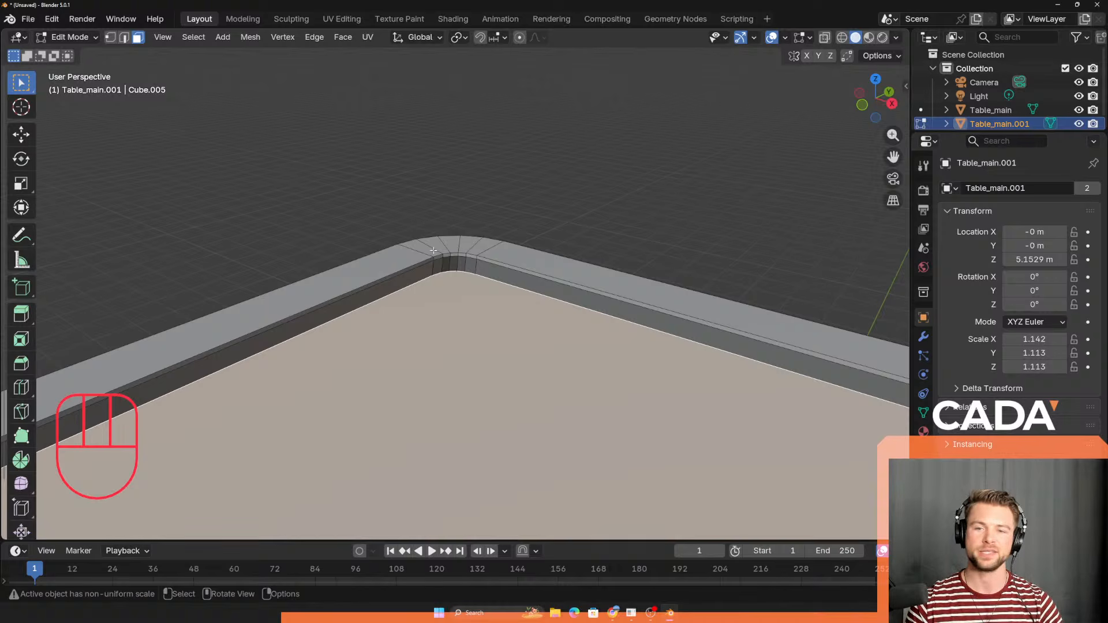
{"action": "scroll", "coordinate": [412, 294], "scroll_direction": "down", "scroll_amount": 4}
{"action": "middle_click_drag", "start_coordinate": [412, 294], "coordinate": [375, 315]}
{"action": "scroll", "coordinate": [435, 333], "scroll_direction": "up", "scroll_amount": 4}
{"action": "scroll", "coordinate": [410, 328], "scroll_direction": "down", "scroll_amount": 2}
{"action": "middle_click_drag", "start_coordinate": [478, 329], "coordinate": [487, 340], "text": "shift"}
Step: Add a cube in Object Mode and move it up along Z to about 7.86 m, above the table
{"action": "key", "text": "Tab"}
{"action": "key", "text": "shift+a"}
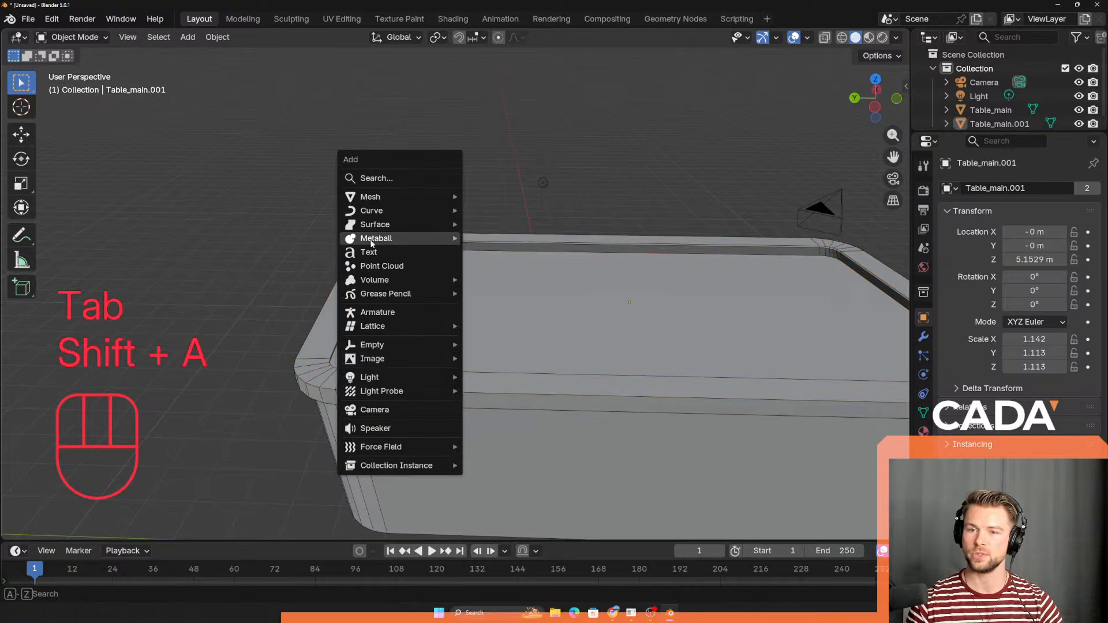
{"action": "mouse_move", "coordinate": [416, 197]}
{"action": "left_click", "coordinate": [515, 212]}
{"action": "scroll", "coordinate": [515, 211], "scroll_direction": "down", "scroll_amount": 3}
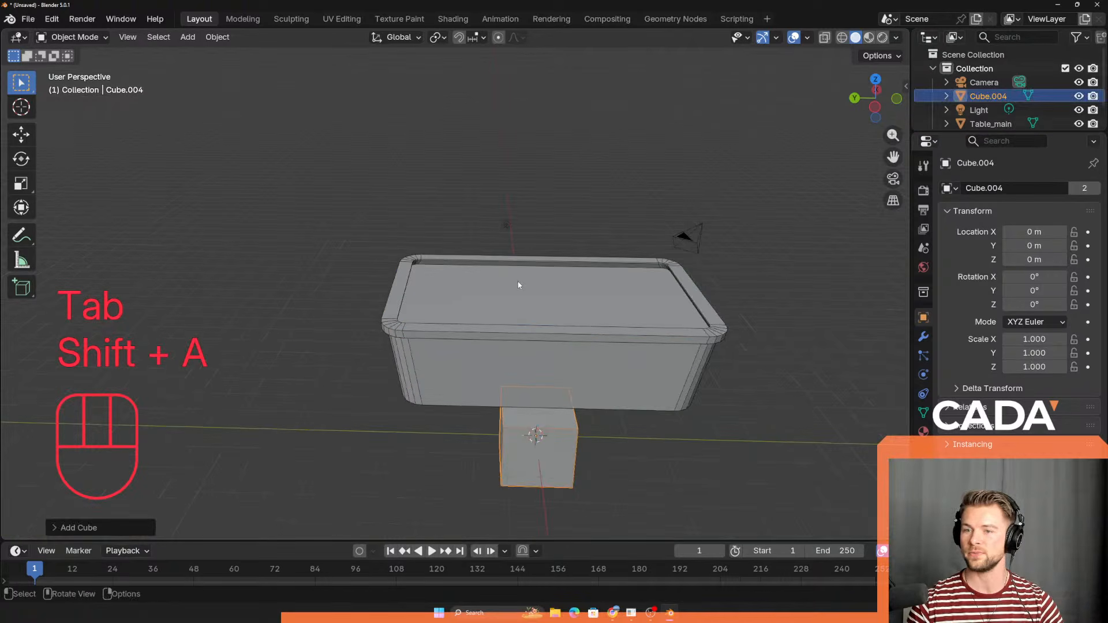
{"action": "key", "text": "g"}
{"action": "key", "text": "z"}
{"action": "scroll", "coordinate": [480, 211], "scroll_direction": "up", "scroll_amount": 4}
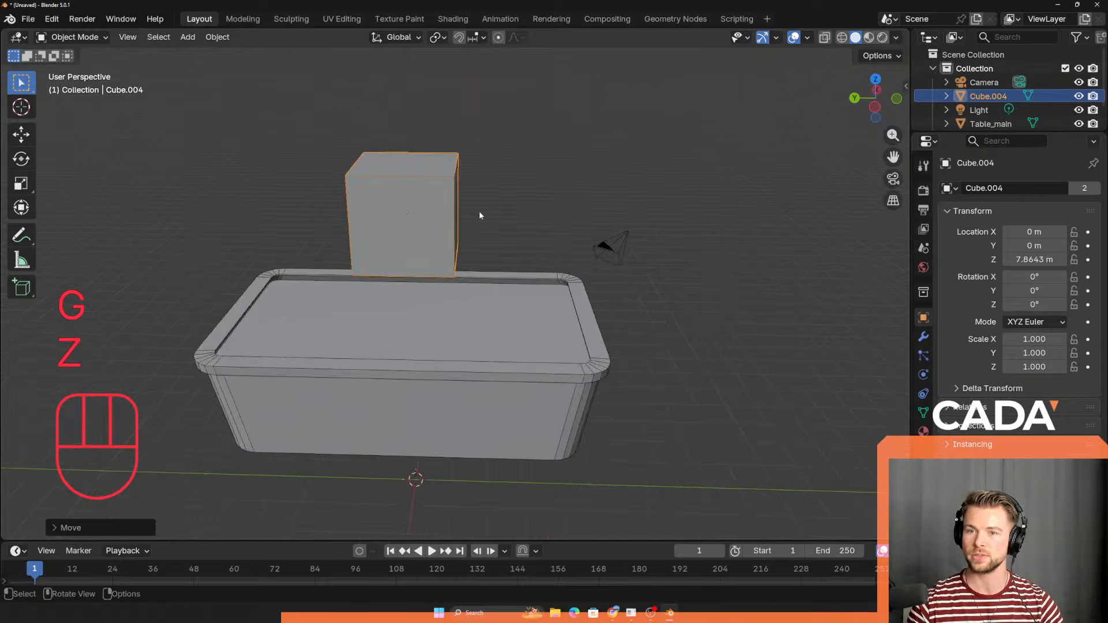
Step: Flatten the new cube into a slab by scaling it along Z to about 0.29
{"action": "key", "text": "s"}
{"action": "key", "text": "z"}
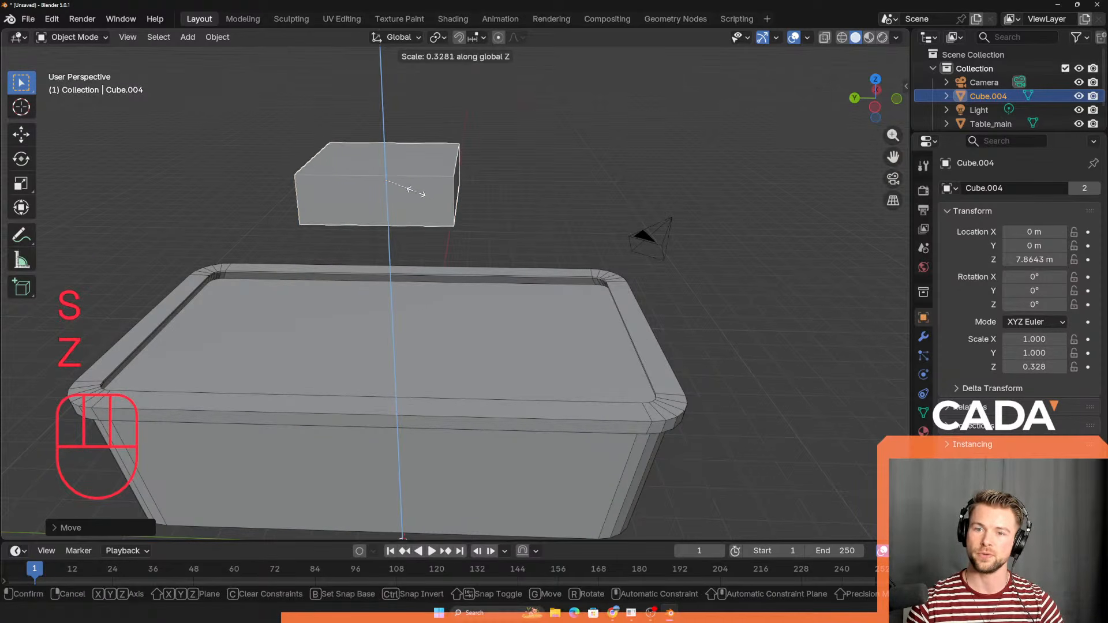
{"action": "left_click", "coordinate": [414, 191]}
{"action": "middle_click_drag", "start_coordinate": [402, 228], "coordinate": [466, 245], "text": "shift"}
{"action": "scroll", "coordinate": [466, 245], "scroll_direction": "up", "scroll_amount": 2}
{"action": "middle_click_drag", "start_coordinate": [444, 174], "coordinate": [441, 233], "text": "shift"}
{"action": "scroll", "coordinate": [480, 232], "scroll_direction": "up", "scroll_amount": 2}
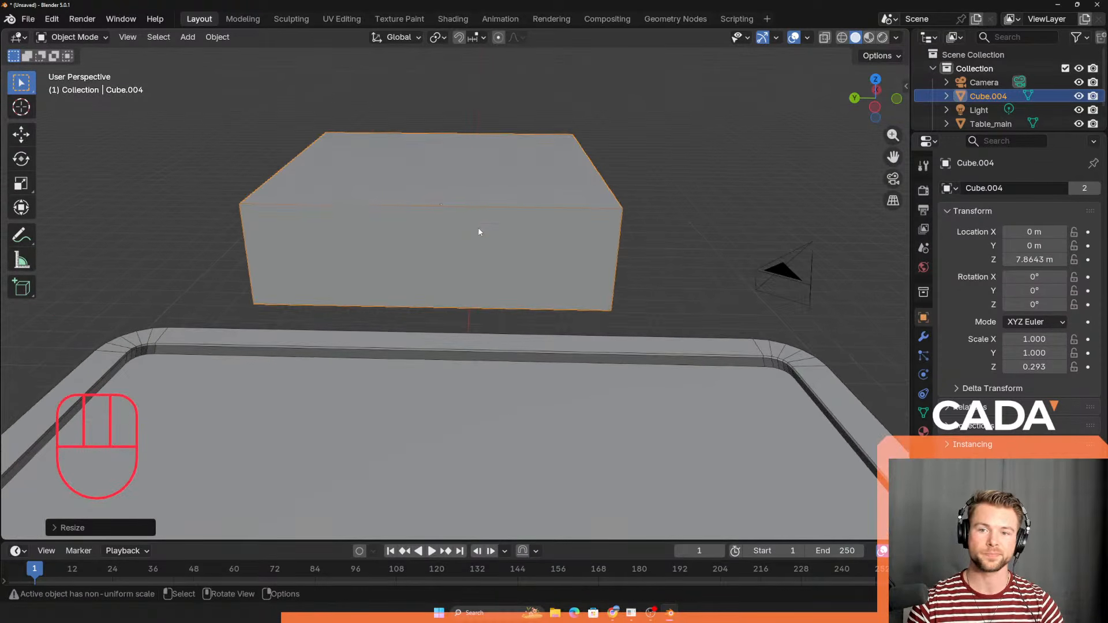
Step: Stretch the slab to a scale of about 2.11 in X and 3.43 in Y to approximate the table's footprint
{"action": "key", "text": "s"}
{"action": "key", "text": "y"}
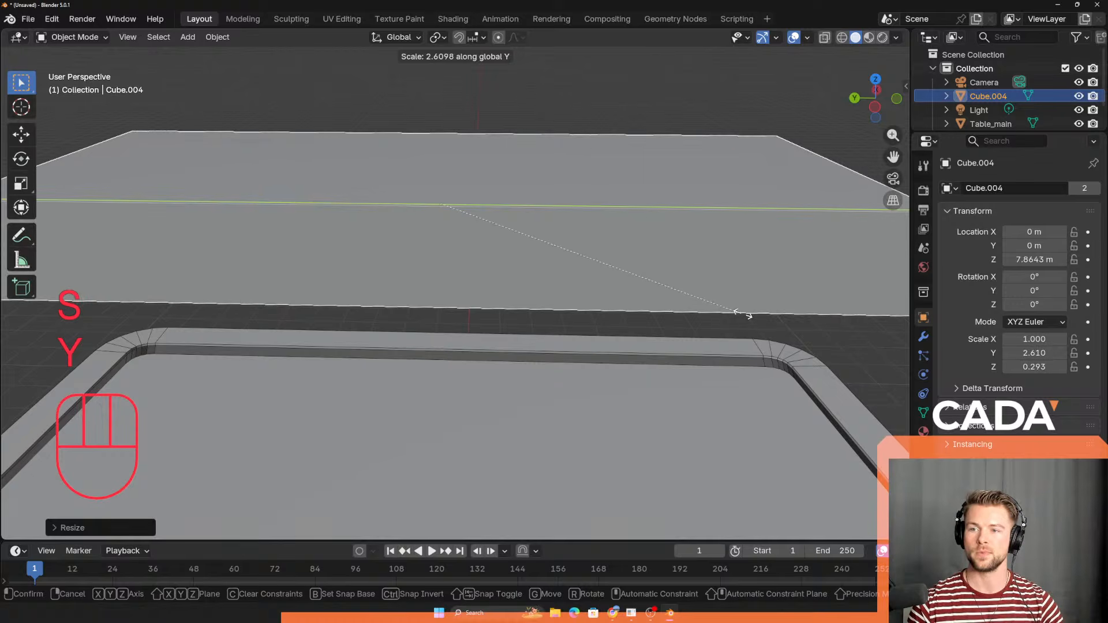
{"action": "middle_click_drag", "start_coordinate": [692, 323], "coordinate": [520, 417]}
{"action": "key", "text": "s"}
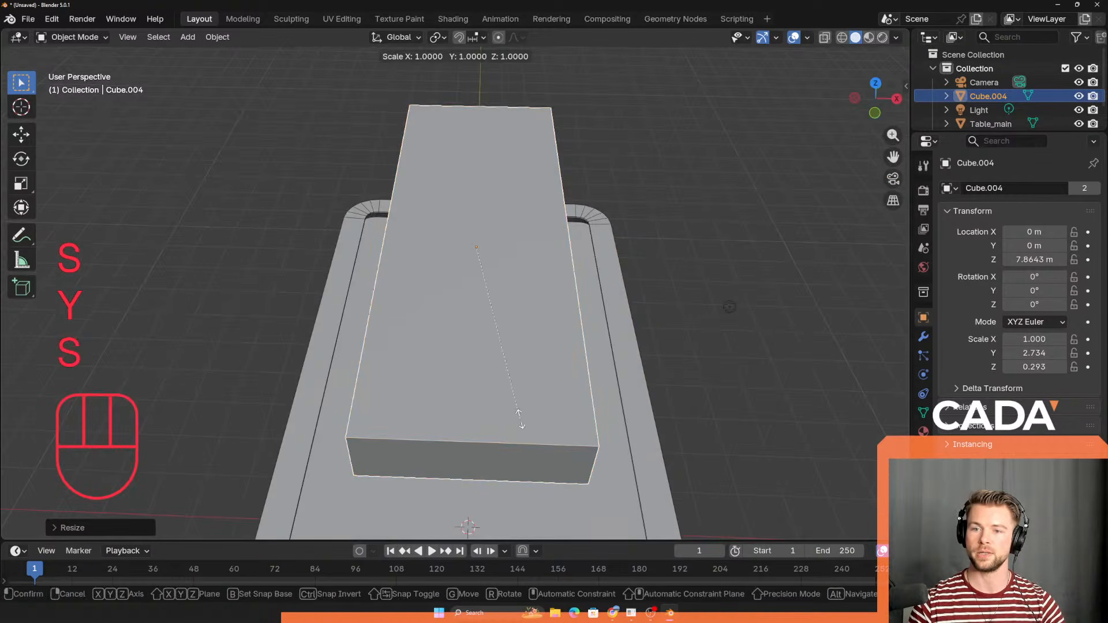
{"action": "key", "text": "x"}
{"action": "left_click", "coordinate": [776, 475]}
{"action": "middle_click_drag", "start_coordinate": [421, 403], "coordinate": [497, 385]}
{"action": "key", "text": "s"}
{"action": "key", "text": "y"}
{"action": "left_click", "coordinate": [559, 400]}
Step: Lower the slab about 2.30 m along Z onto the table's rim
{"action": "middle_click_drag", "start_coordinate": [559, 400], "coordinate": [491, 355]}
{"action": "key", "text": "g"}
{"action": "key", "text": "z"}
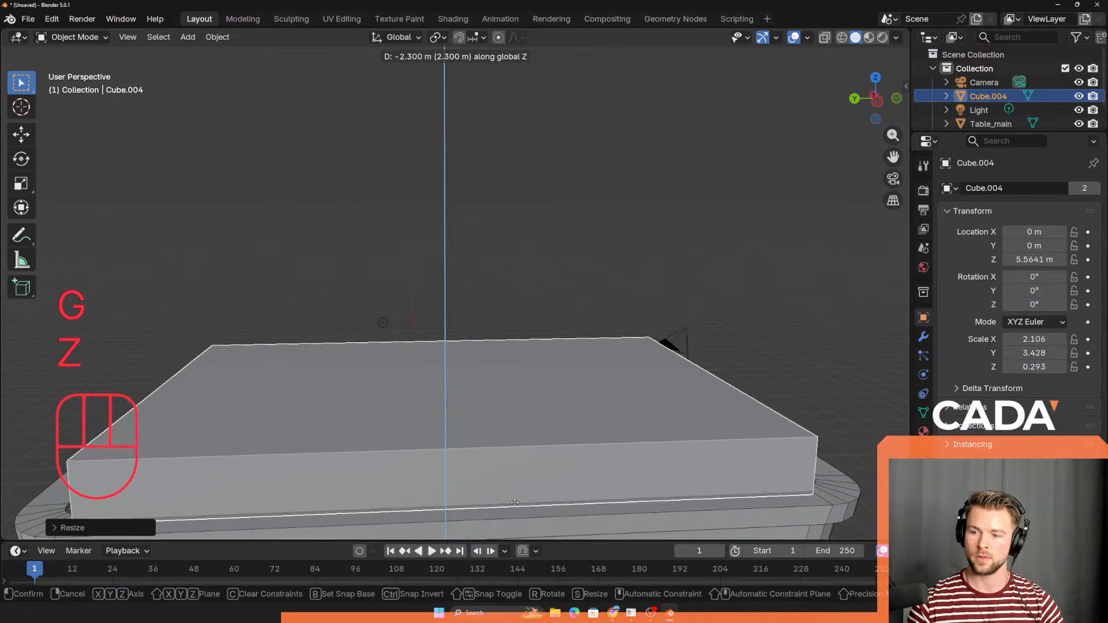
{"action": "left_click", "coordinate": [555, 469]}
{"action": "scroll", "coordinate": [557, 468], "scroll_direction": "down", "scroll_amount": 3}
Step: Enlarge the slab uniformly to about 2.38 in X and 3.87 in Y, and thin it along Z to about 0.157
{"action": "key", "text": "s"}
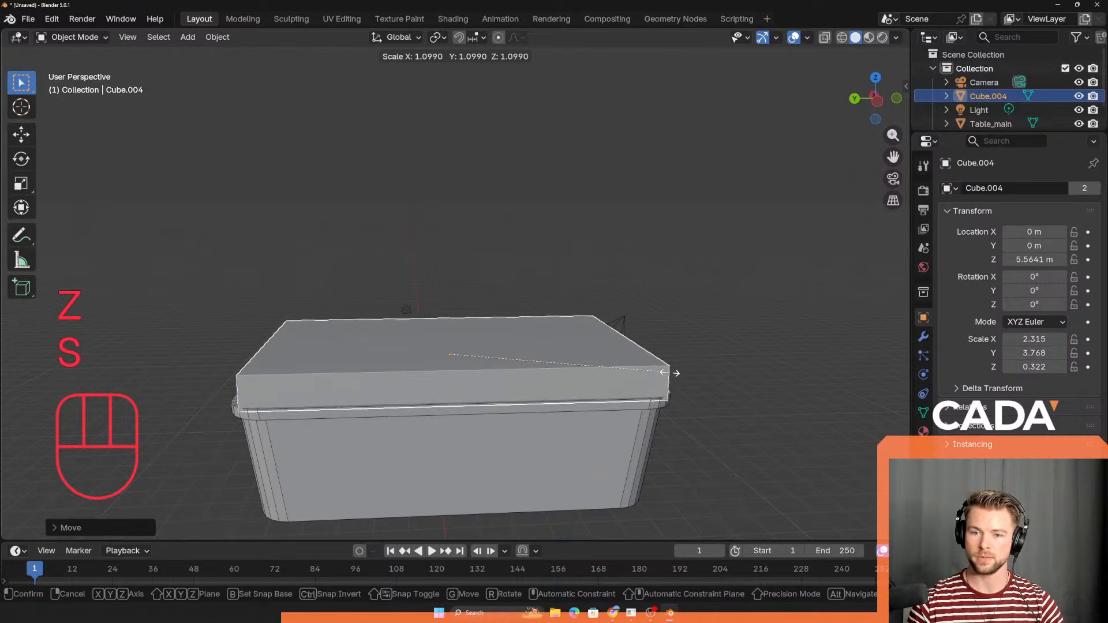
{"action": "left_click", "coordinate": [671, 375]}
{"action": "key", "text": "s"}
{"action": "key", "text": "z"}
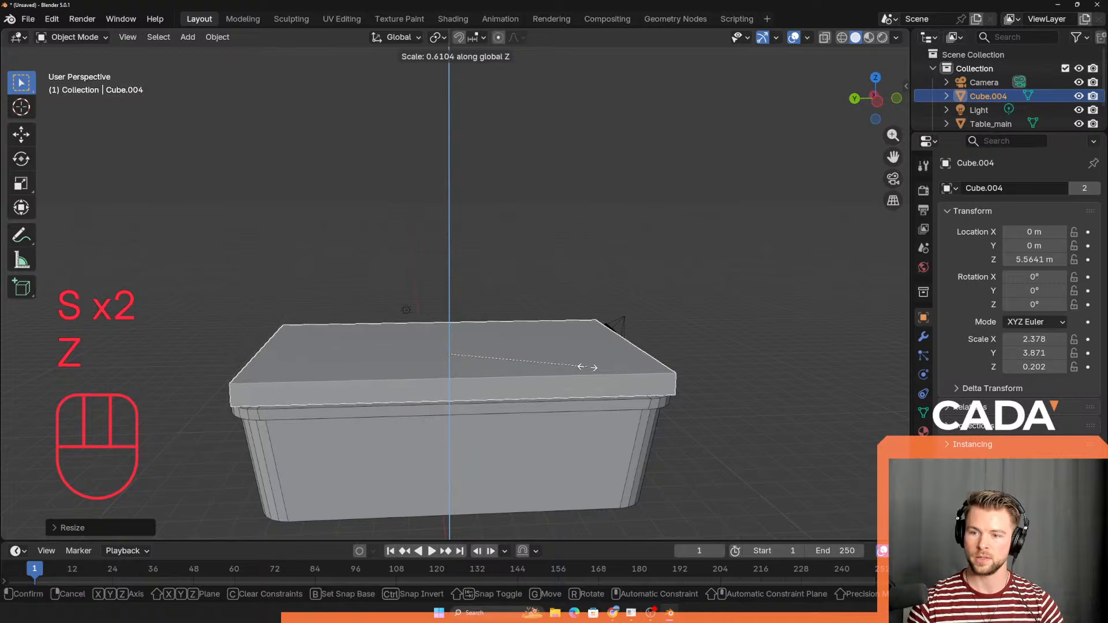
{"action": "left_click", "coordinate": [557, 371]}
Step: Inset the top face of the slab by about 0.1 m
{"action": "scroll", "coordinate": [520, 371], "scroll_direction": "up", "scroll_amount": 3}
{"action": "middle_click_drag", "start_coordinate": [485, 371], "coordinate": [383, 359], "text": "shift"}
{"action": "scroll", "coordinate": [456, 332], "scroll_direction": "up", "scroll_amount": 2}
{"action": "key", "text": "3"}
{"action": "key", "text": "Tab"}
{"action": "key", "text": "3"}
{"action": "left_click", "coordinate": [523, 353]}
{"action": "middle_click_drag", "start_coordinate": [523, 354], "coordinate": [562, 359]}
{"action": "scroll", "coordinate": [543, 369], "scroll_direction": "up", "scroll_amount": 2}
{"action": "scroll", "coordinate": [478, 362], "scroll_direction": "down", "scroll_amount": 2}
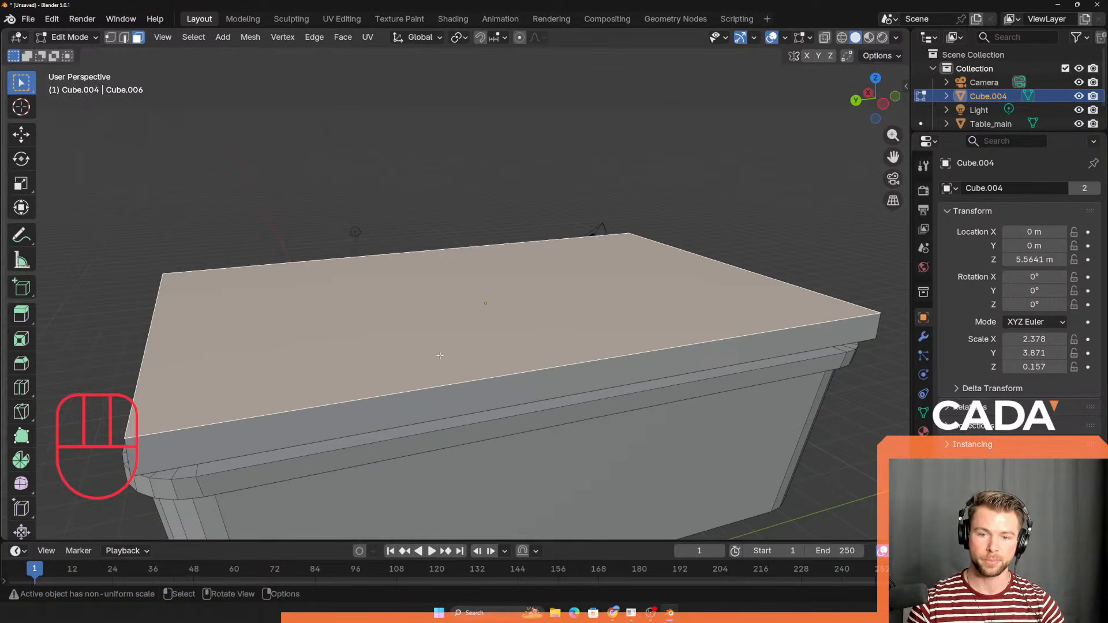
{"action": "key", "text": "i"}
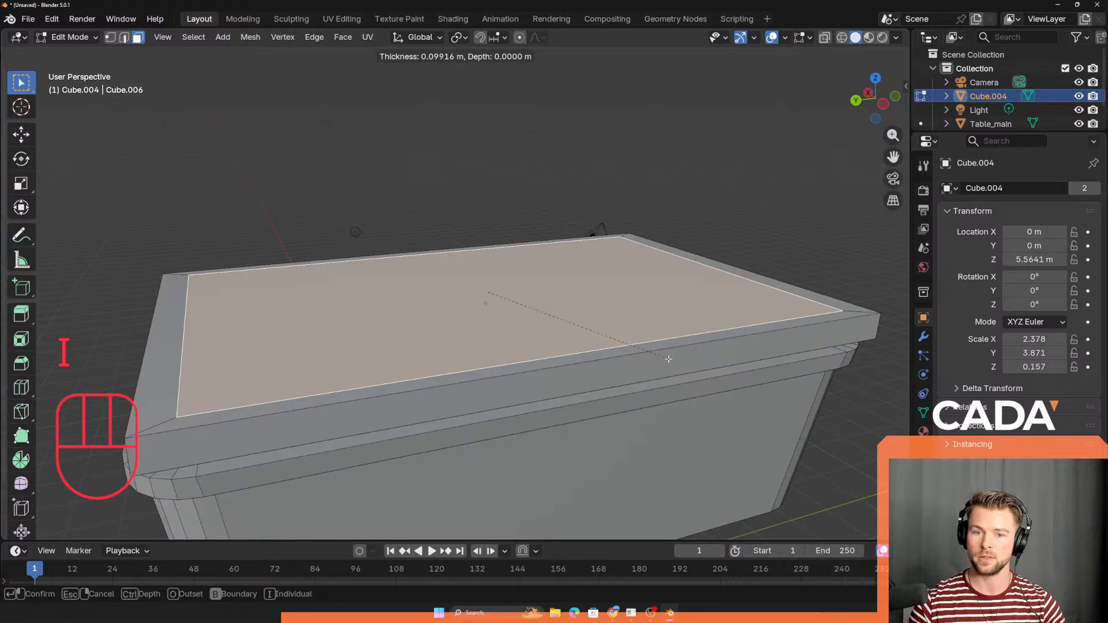
{"action": "left_click", "coordinate": [668, 359]}
Step: Stretch the slab's inset face to about 1.018 along Y and adjust its width slightly along X to even out the border
{"action": "middle_click_drag", "start_coordinate": [668, 359], "coordinate": [515, 397]}
{"action": "middle_click_drag", "start_coordinate": [440, 294], "coordinate": [444, 338], "text": "shift"}
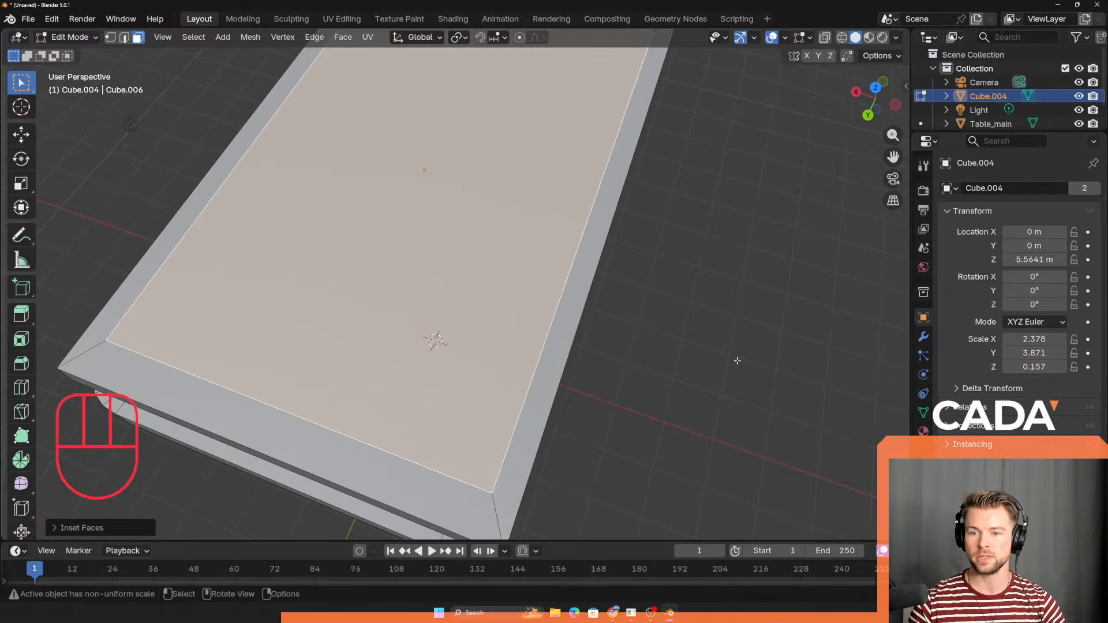
{"action": "key", "text": "s"}
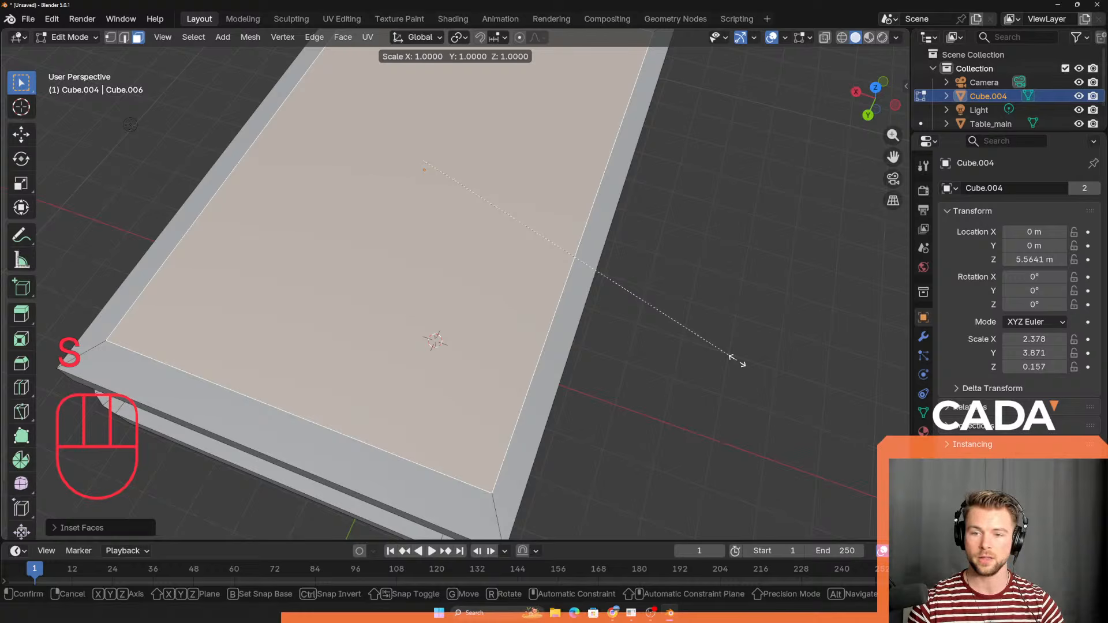
{"action": "key", "text": "y"}
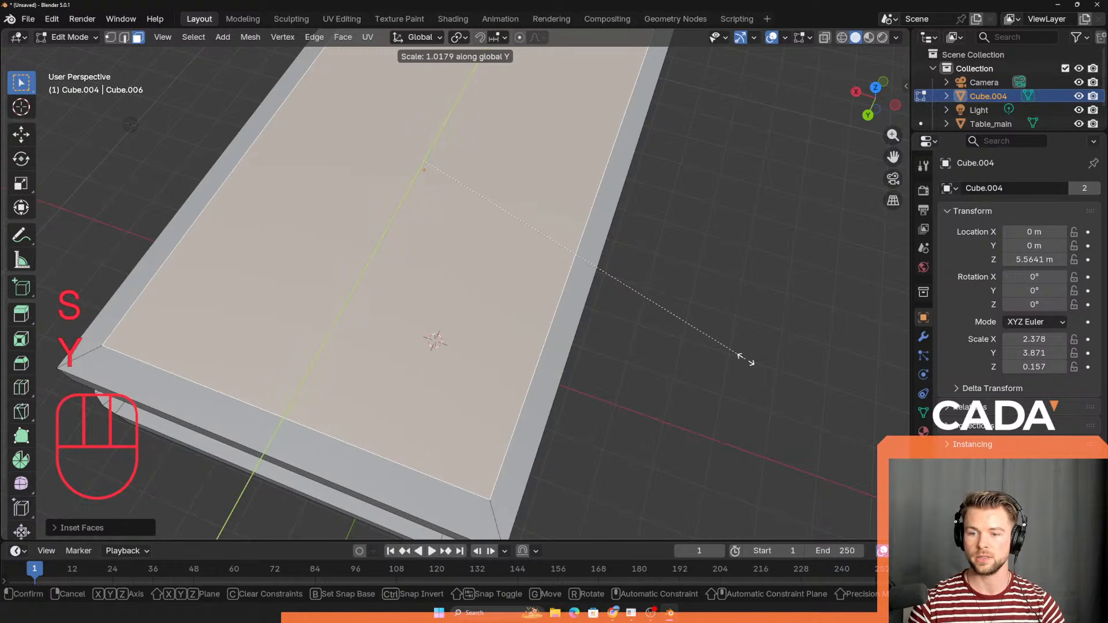
{"action": "left_click", "coordinate": [745, 358]}
{"action": "key", "text": "s"}
{"action": "key", "text": "x"}
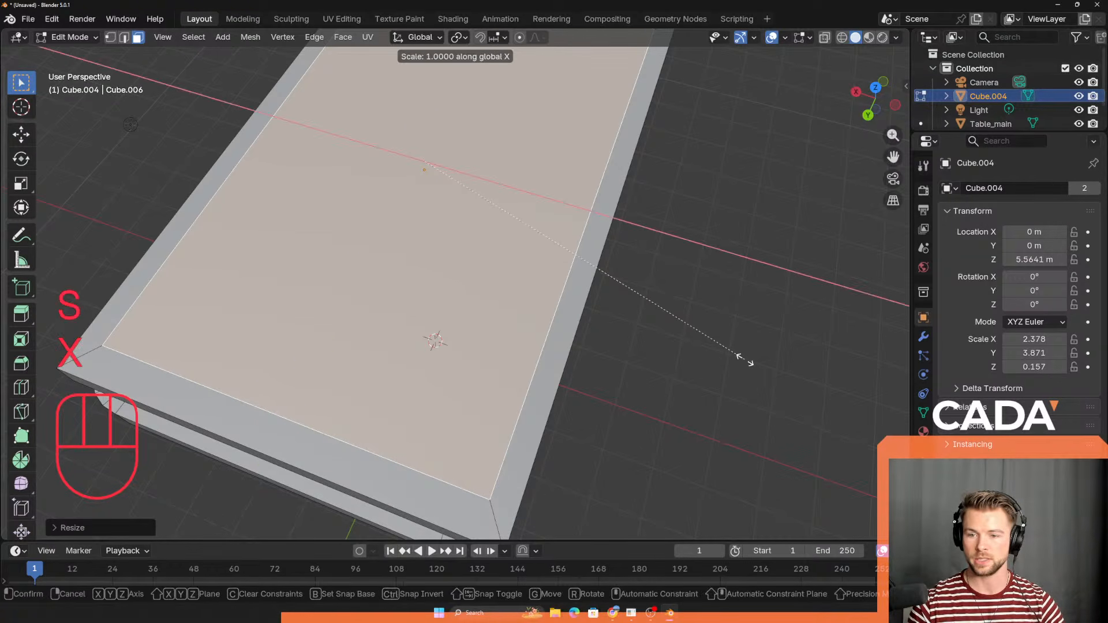
{"action": "left_click", "coordinate": [732, 358]}
Step: Extrude the inset face downward twice, first by a shallow lip and again by about 0.30 m, to recess the slab
{"action": "middle_click_drag", "start_coordinate": [732, 358], "coordinate": [469, 354]}
{"action": "key", "text": "e"}
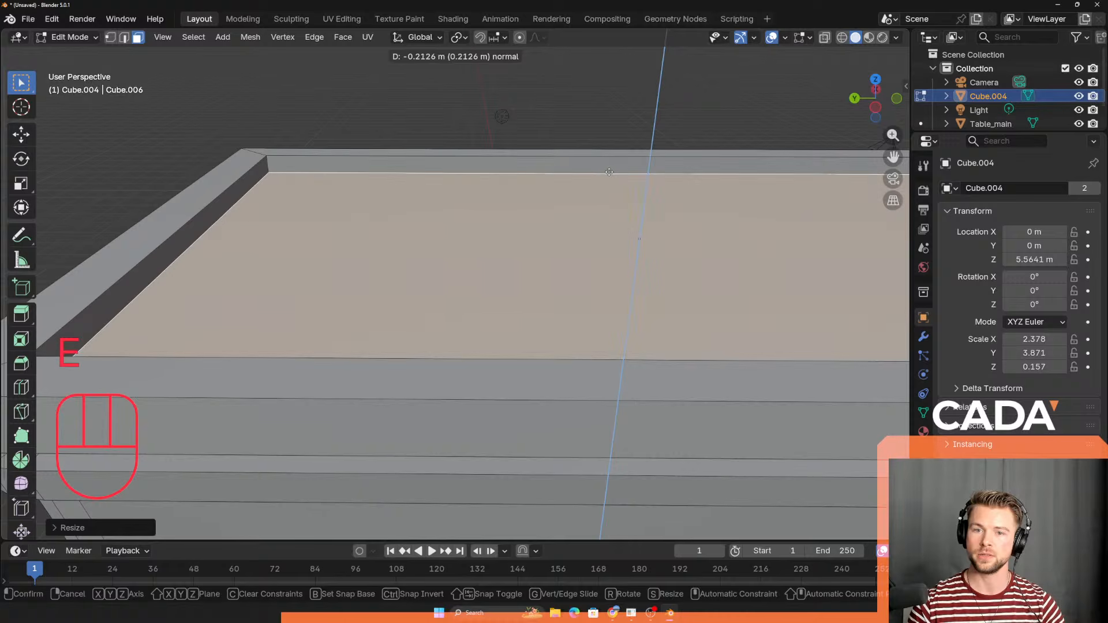
{"action": "left_click", "coordinate": [614, 151]}
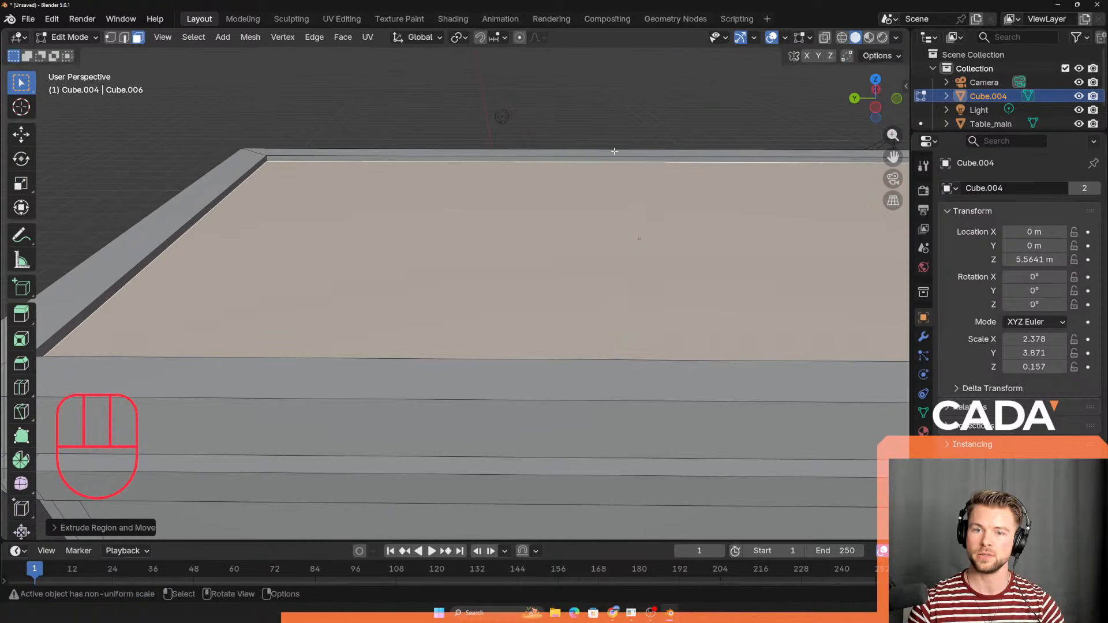
{"action": "key", "text": "e"}
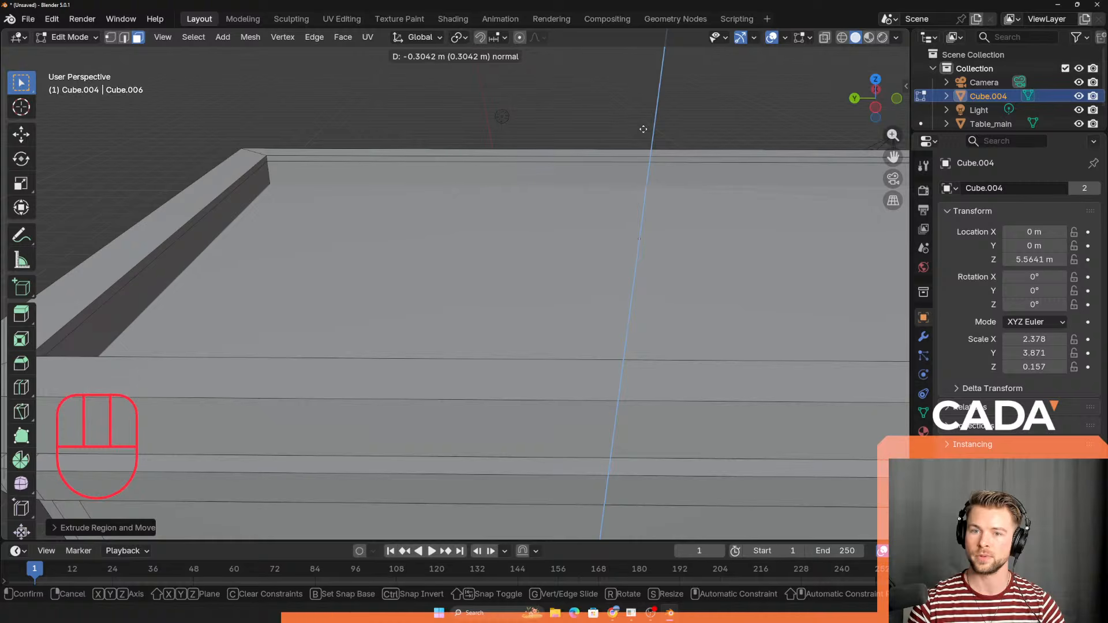
{"action": "left_click", "coordinate": [646, 126]}
Step: Select the short vertical edges of both the lip and the wall at the recess's inner corners
{"action": "middle_click_drag", "start_coordinate": [214, 237], "coordinate": [232, 291], "text": "shift"}
{"action": "scroll", "coordinate": [283, 285], "scroll_direction": "up", "scroll_amount": 3}
{"action": "middle_click_drag", "start_coordinate": [232, 290], "coordinate": [316, 313], "text": "shift"}
{"action": "key", "text": "2"}
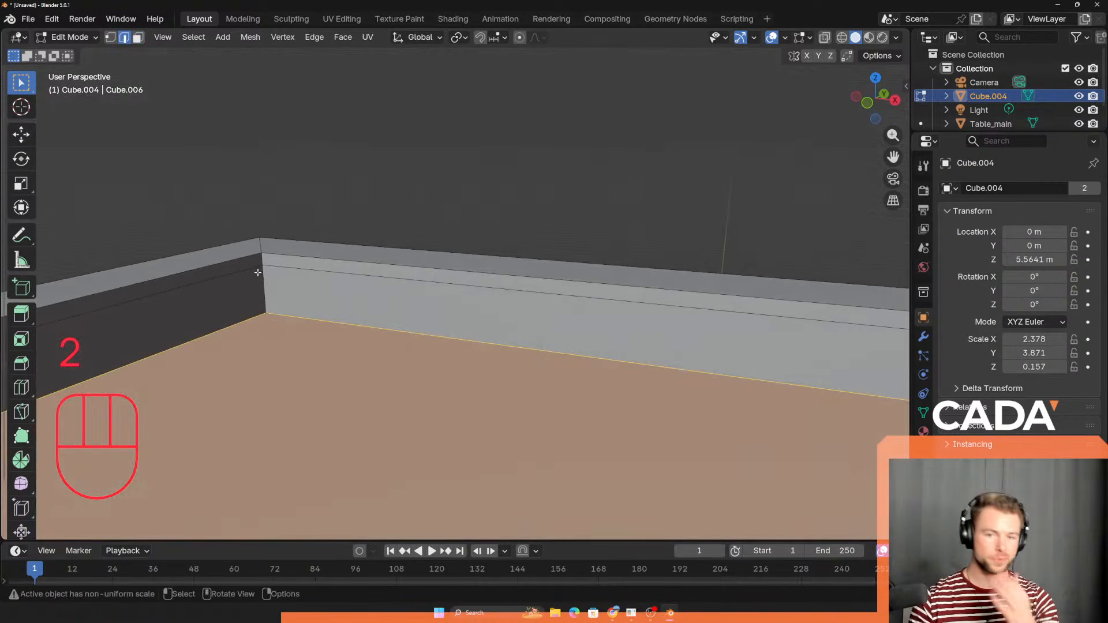
{"action": "left_click", "coordinate": [125, 38]}
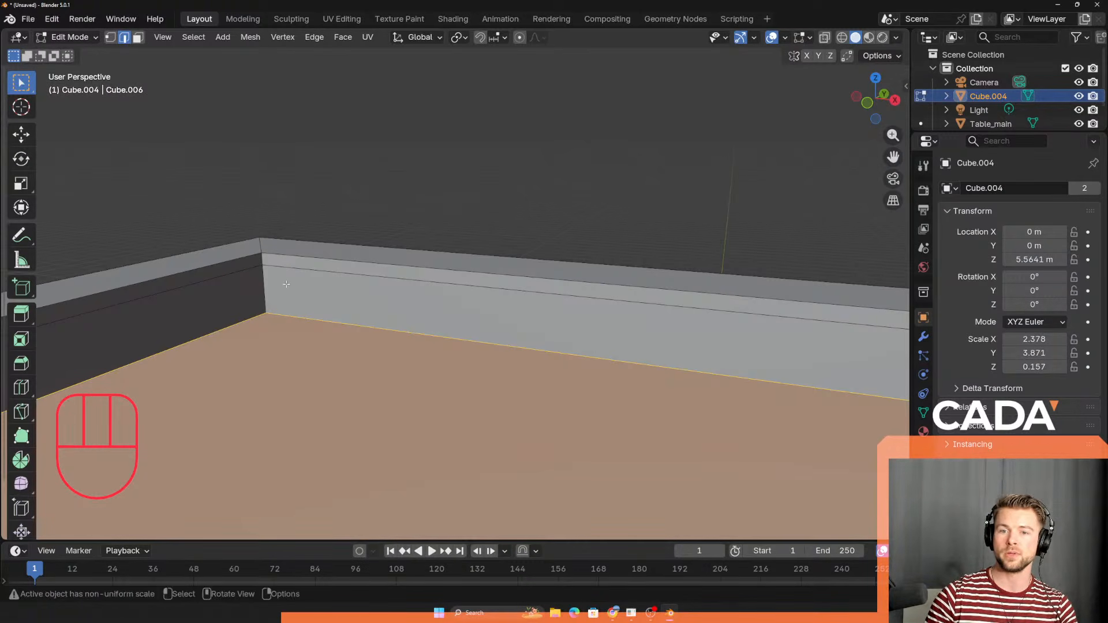
{"action": "left_click", "coordinate": [261, 258]}
{"action": "left_click", "coordinate": [264, 284], "text": "shift"}
{"action": "middle_click_drag", "start_coordinate": [302, 346], "coordinate": [497, 297]}
{"action": "middle_click_drag", "start_coordinate": [622, 265], "coordinate": [546, 397]}
{"action": "left_click", "coordinate": [563, 229], "text": "shift"}
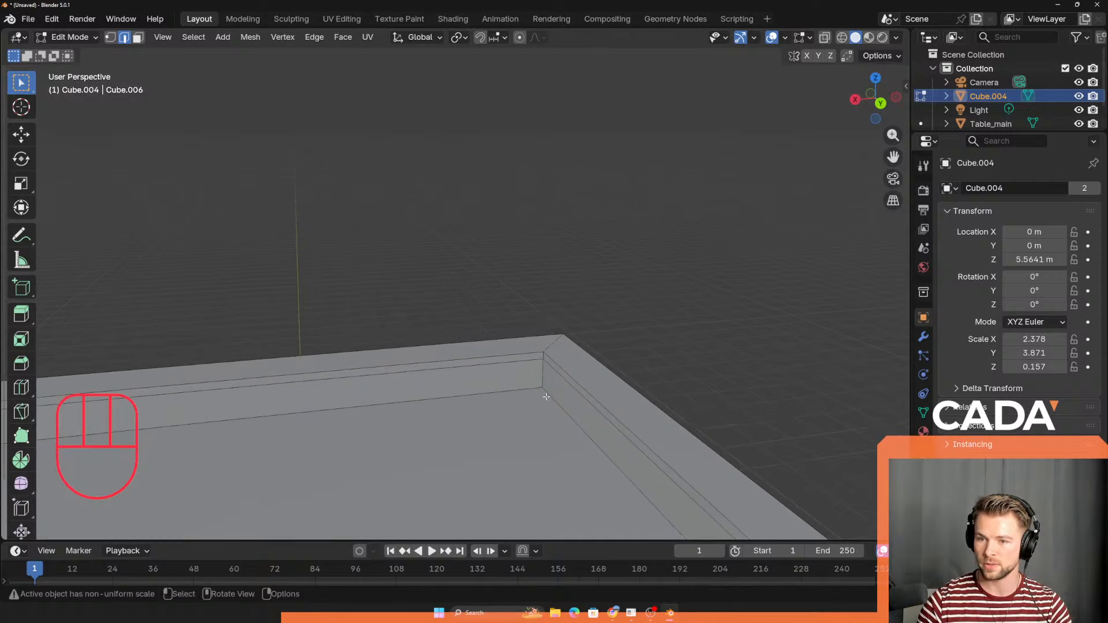
{"action": "left_click", "coordinate": [541, 356], "text": "shift"}
{"action": "key", "text": "ctrl+z"}
{"action": "left_click", "coordinate": [538, 362], "text": "shift"}
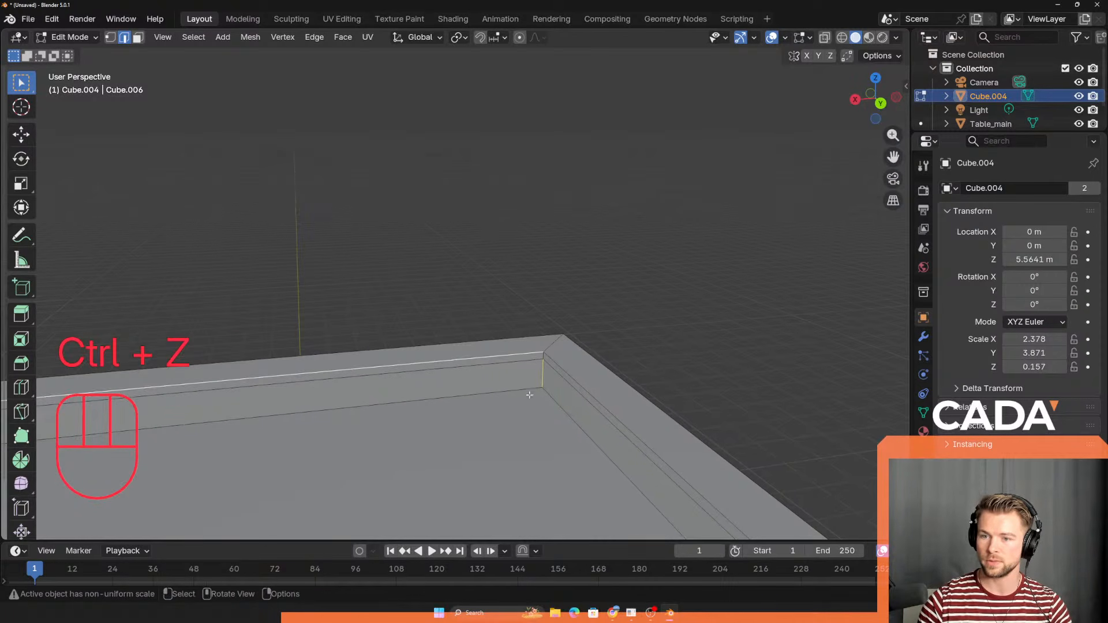
{"action": "key", "text": "ctrl+z"}
{"action": "left_click", "coordinate": [536, 362], "text": "shift"}
Step: Try beveling the selected corner edges with 5 segments, profile shape 0 and a width of about 0.178 m, and undo it
{"action": "middle_click_drag", "start_coordinate": [535, 366], "coordinate": [389, 413]}
{"action": "scroll", "coordinate": [369, 431], "scroll_direction": "down", "scroll_amount": 8}
{"action": "scroll", "coordinate": [413, 398], "scroll_direction": "up", "scroll_amount": 4}
{"action": "scroll", "coordinate": [398, 407], "scroll_direction": "down", "scroll_amount": 2}
{"action": "key", "text": "ctrl+b"}
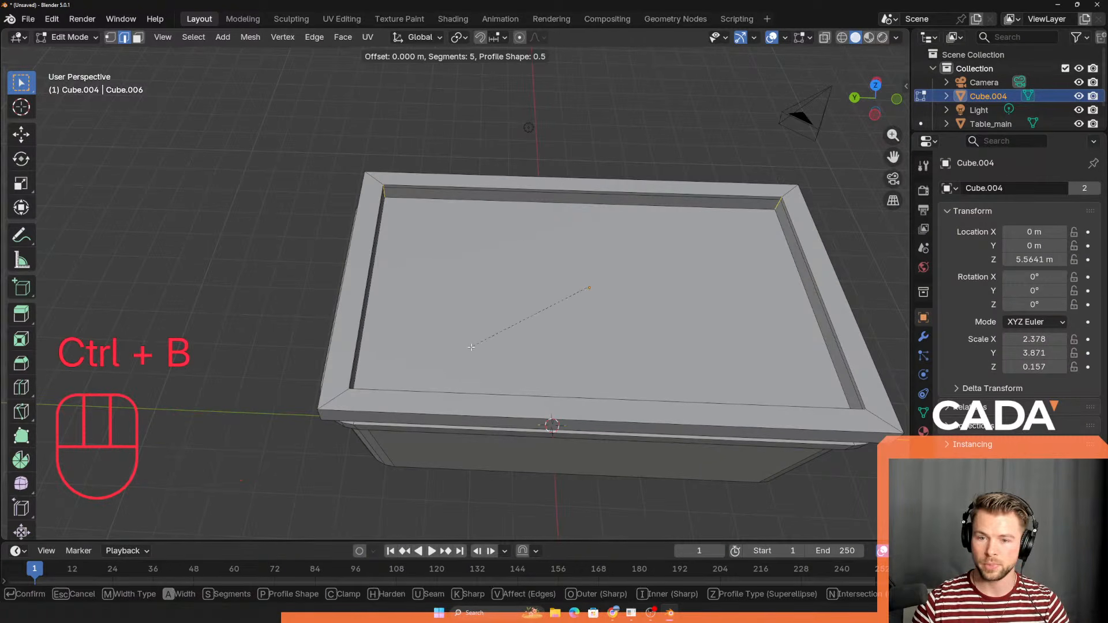
{"action": "left_click", "coordinate": [441, 358]}
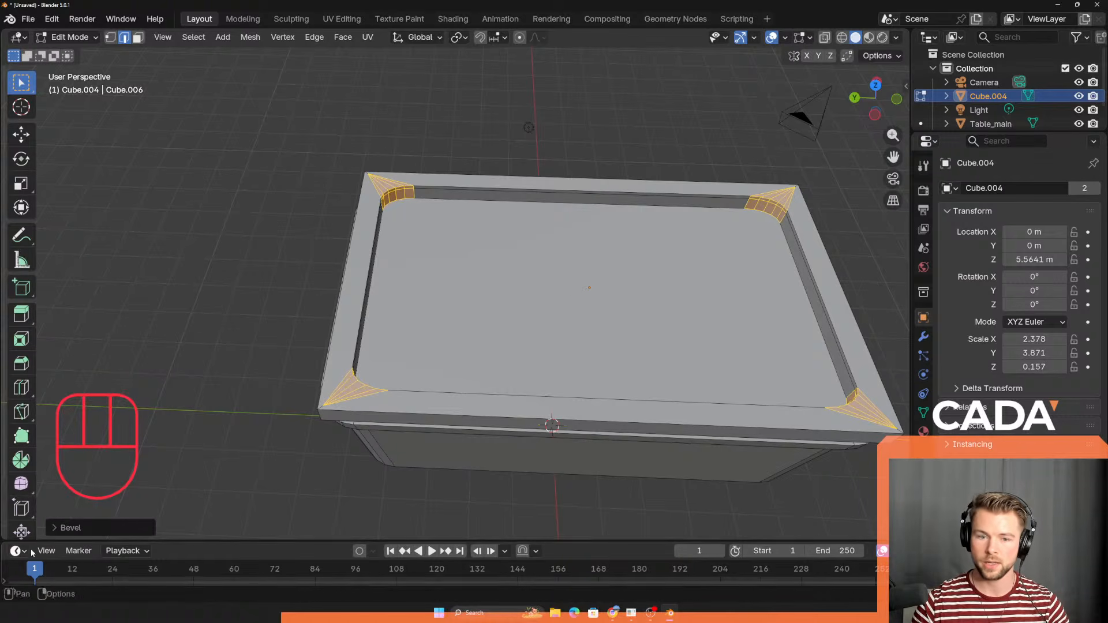
{"action": "left_click", "coordinate": [57, 527]}
{"action": "left_click_drag", "start_coordinate": [180, 344], "coordinate": [136, 344]}
{"action": "scroll", "coordinate": [404, 374], "scroll_direction": "up", "scroll_amount": 2}
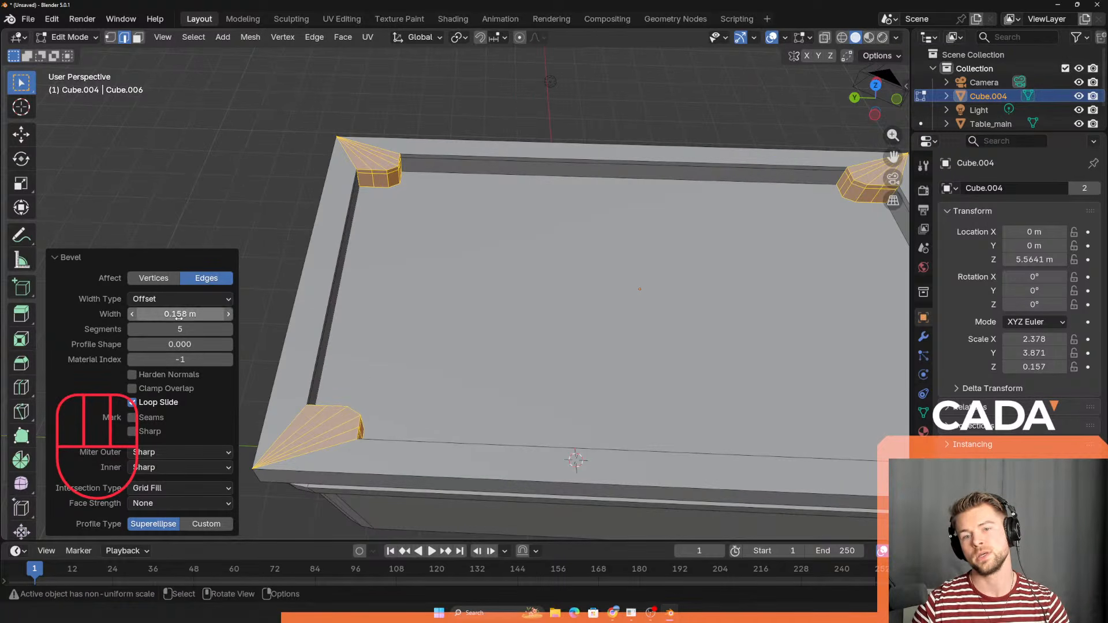
{"action": "left_click_drag", "start_coordinate": [180, 313], "coordinate": [188, 313]}
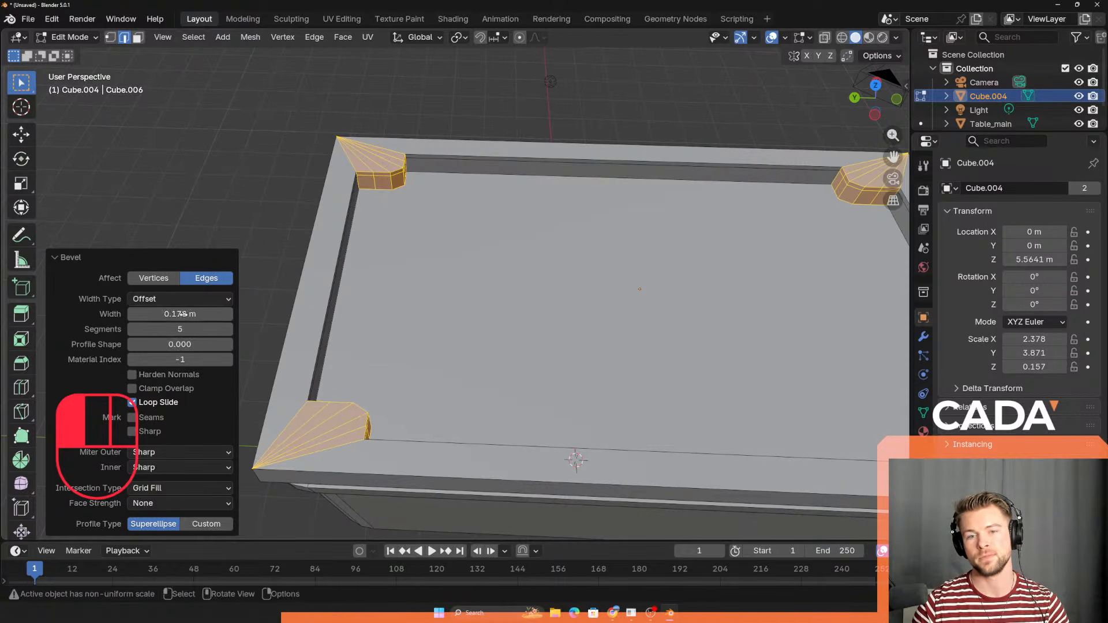
{"action": "key", "text": "ctrl+z"}
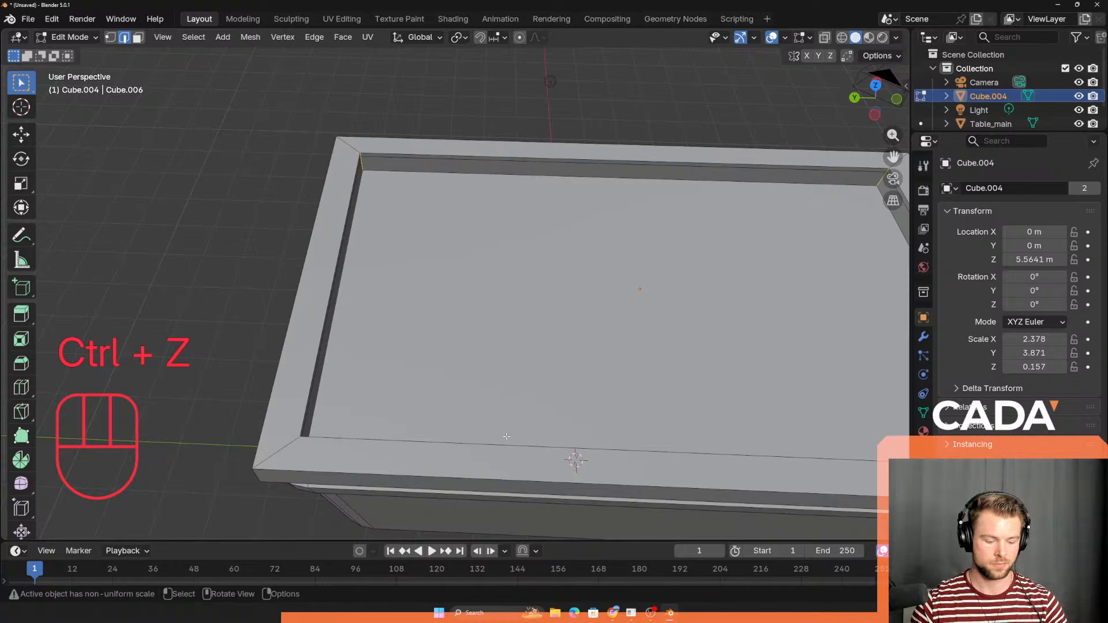
Step: Try a 0.116 m bevel on the corner edges with 5 segments and profile shape raised to 1, and undo it
{"action": "key", "text": "ctrl+b"}
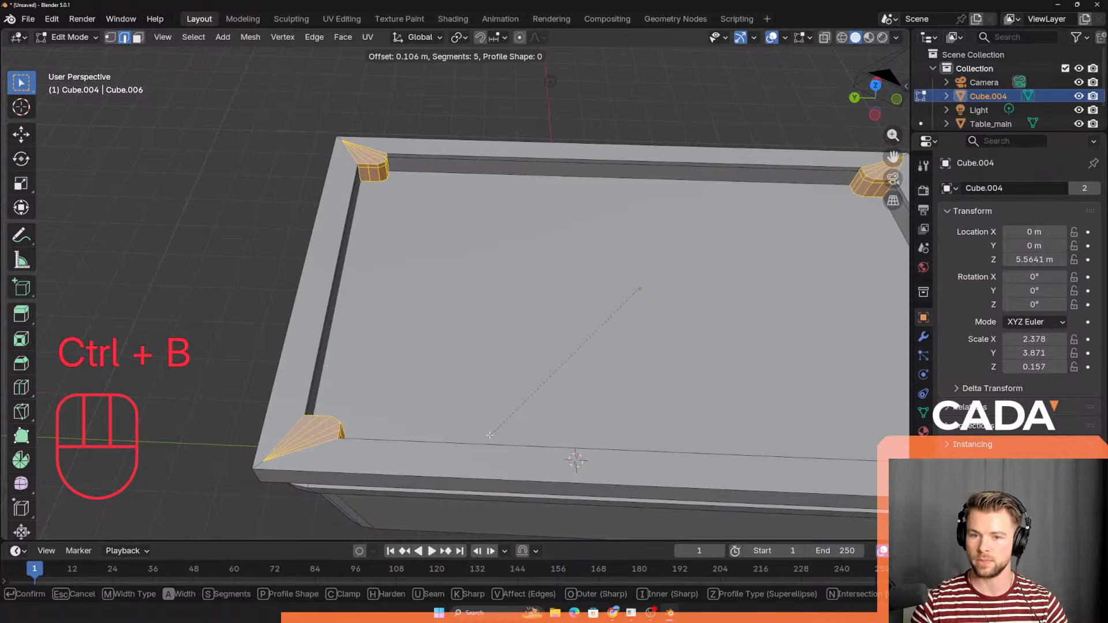
{"action": "left_click", "coordinate": [488, 435]}
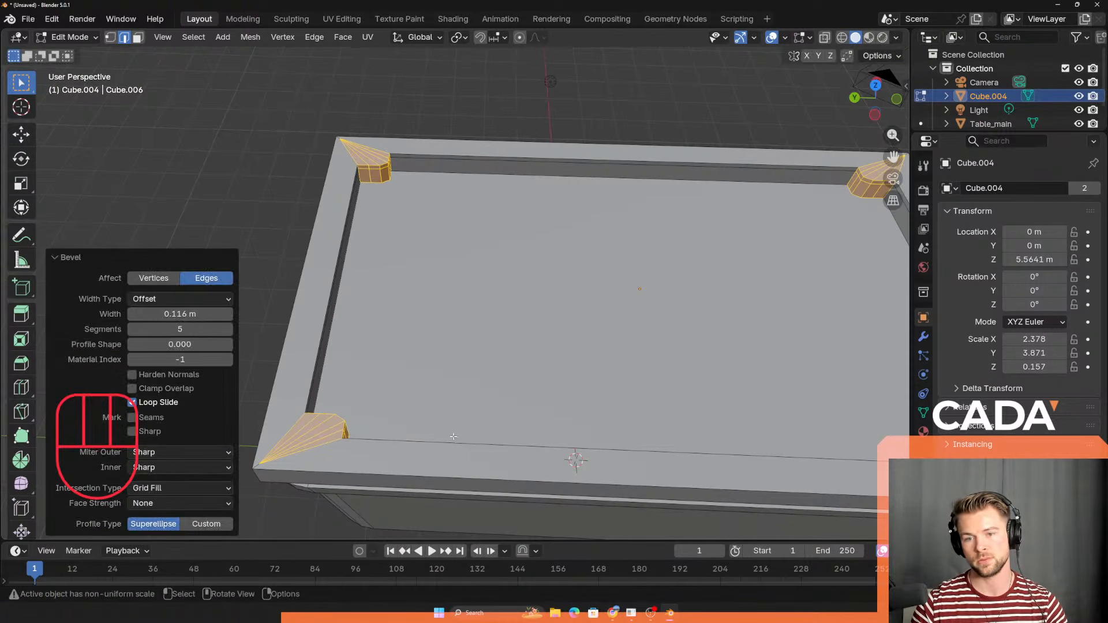
{"action": "left_click_drag", "start_coordinate": [180, 345], "coordinate": [202, 345]}
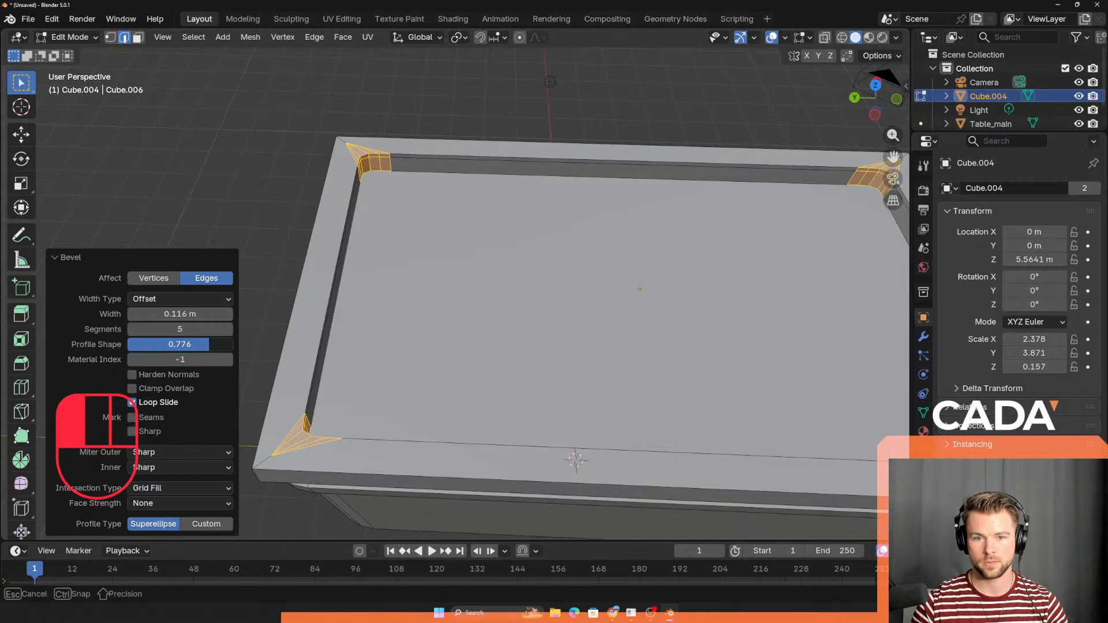
{"action": "mouse_move", "coordinate": [232, 345]}
{"action": "left_mouse_down"}
{"action": "mouse_move", "coordinate": [157, 345]}
{"action": "mouse_move", "coordinate": [233, 345]}
{"action": "mouse_move", "coordinate": [219, 359]}
{"action": "left_mouse_up"}
{"action": "key", "text": "ctrl+z"}
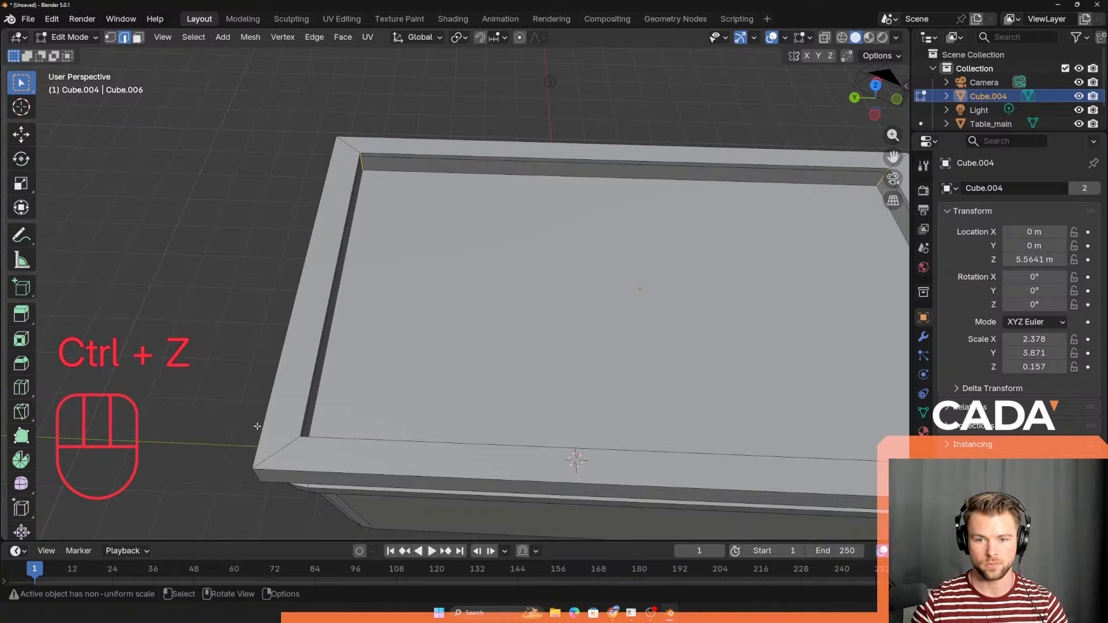
Step: Bevel the recess's corner edges by about 0.184 m with 5 segments and profile shape 1
{"action": "key", "text": "ctrl+b"}
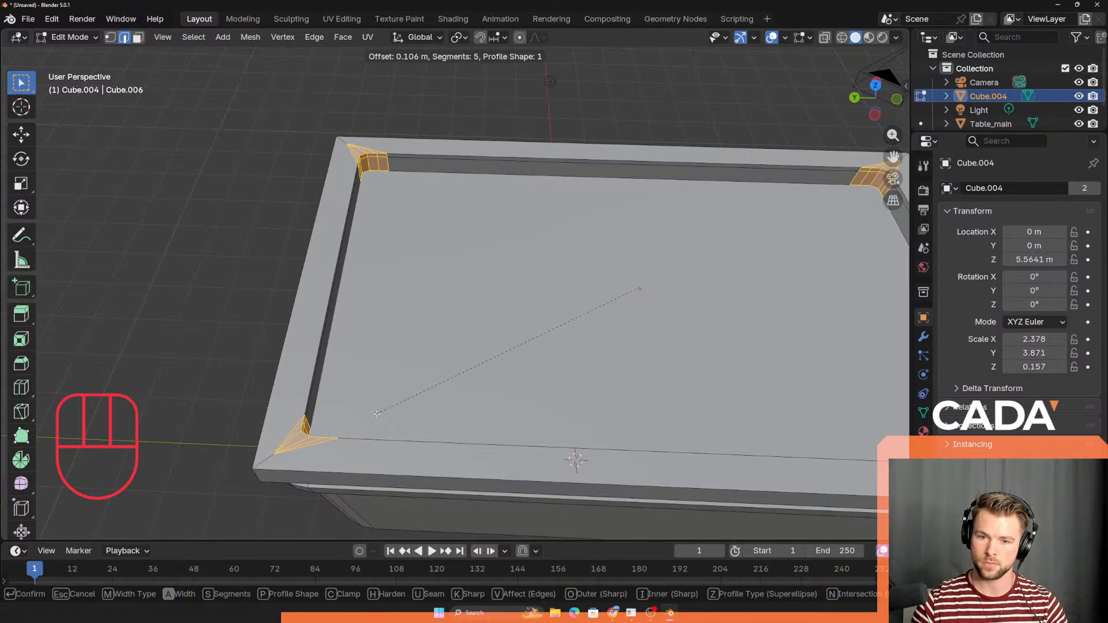
{"action": "left_click", "coordinate": [354, 418]}
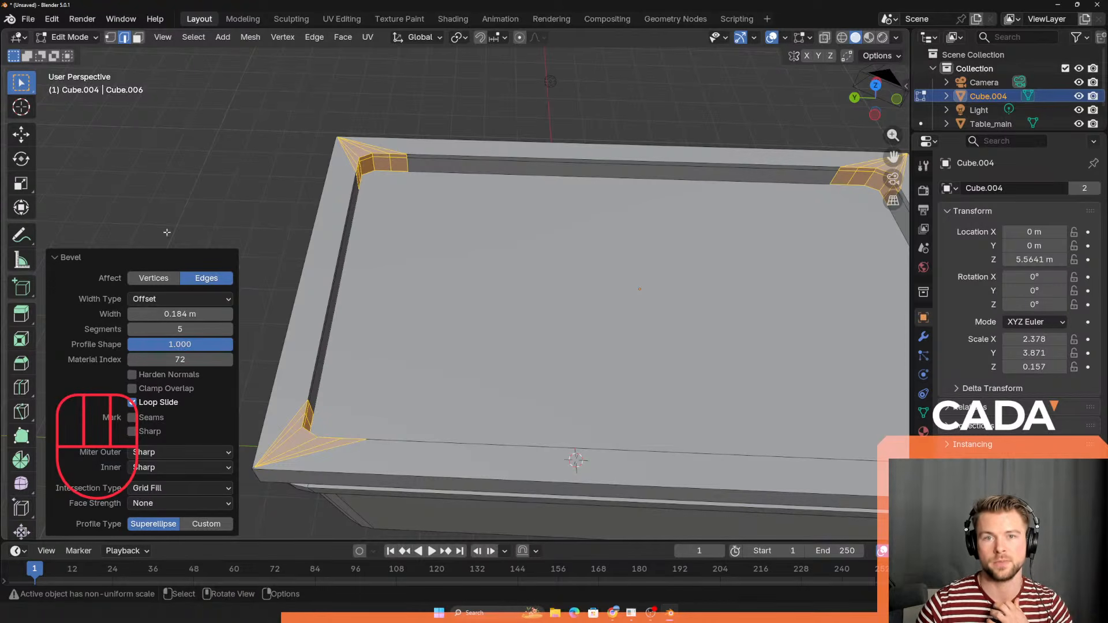
{"action": "left_click", "coordinate": [313, 37]}
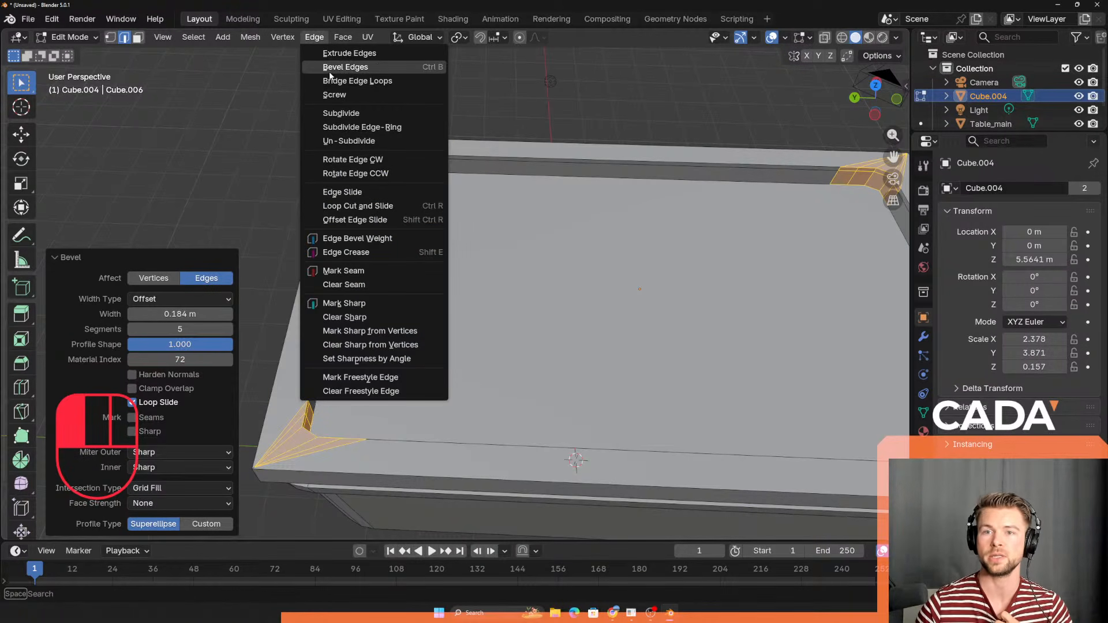
{"action": "left_click", "coordinate": [313, 38]}
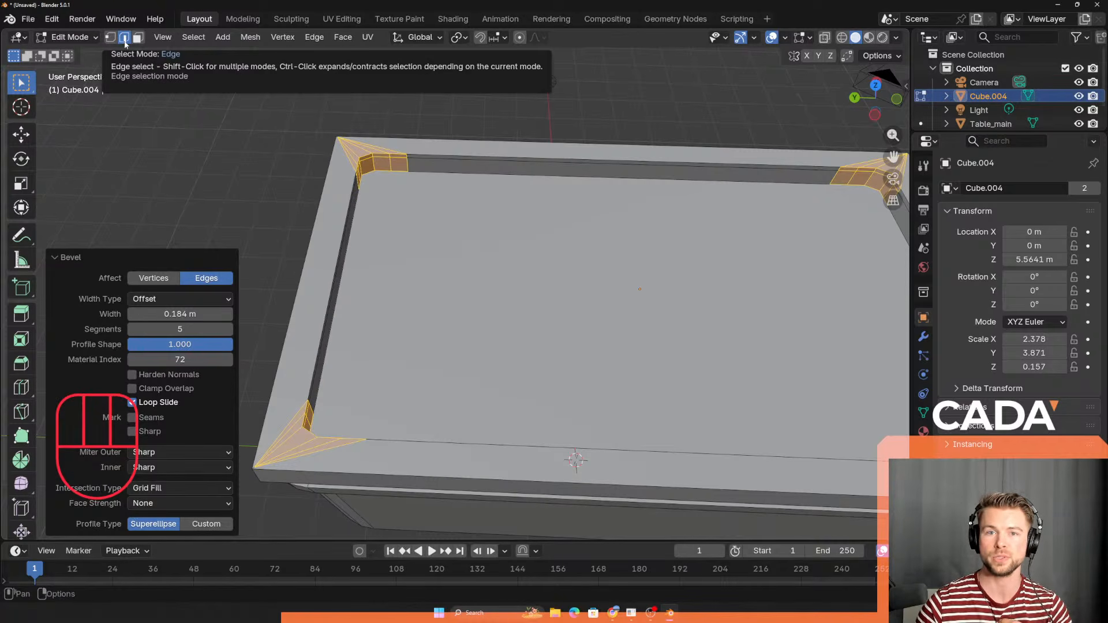
{"action": "left_click", "coordinate": [314, 38]}
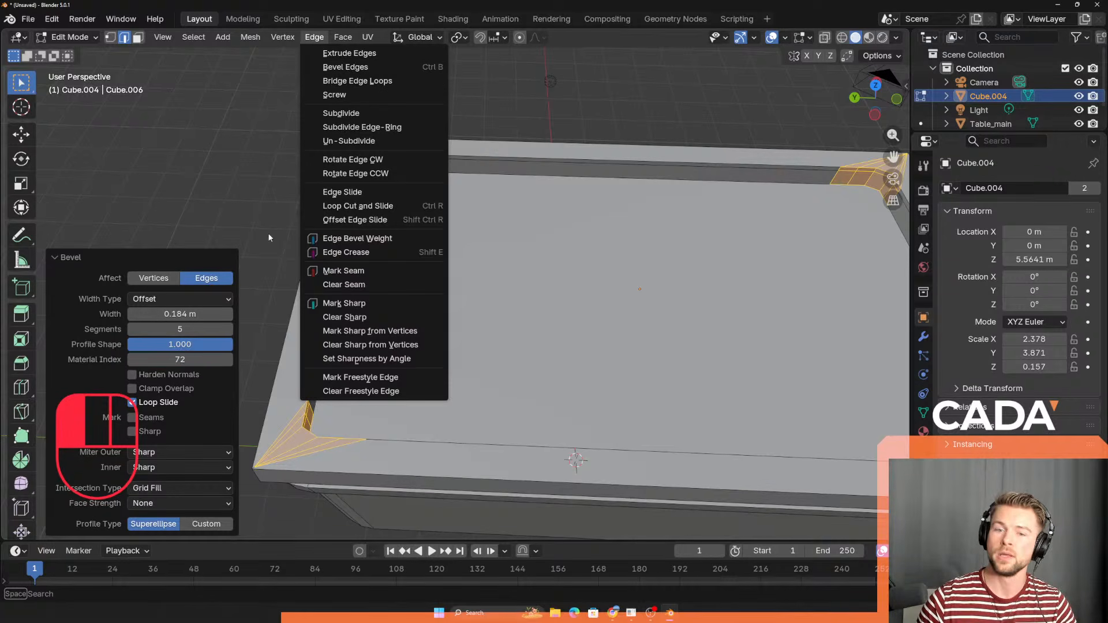
{"action": "left_click", "coordinate": [108, 310]}
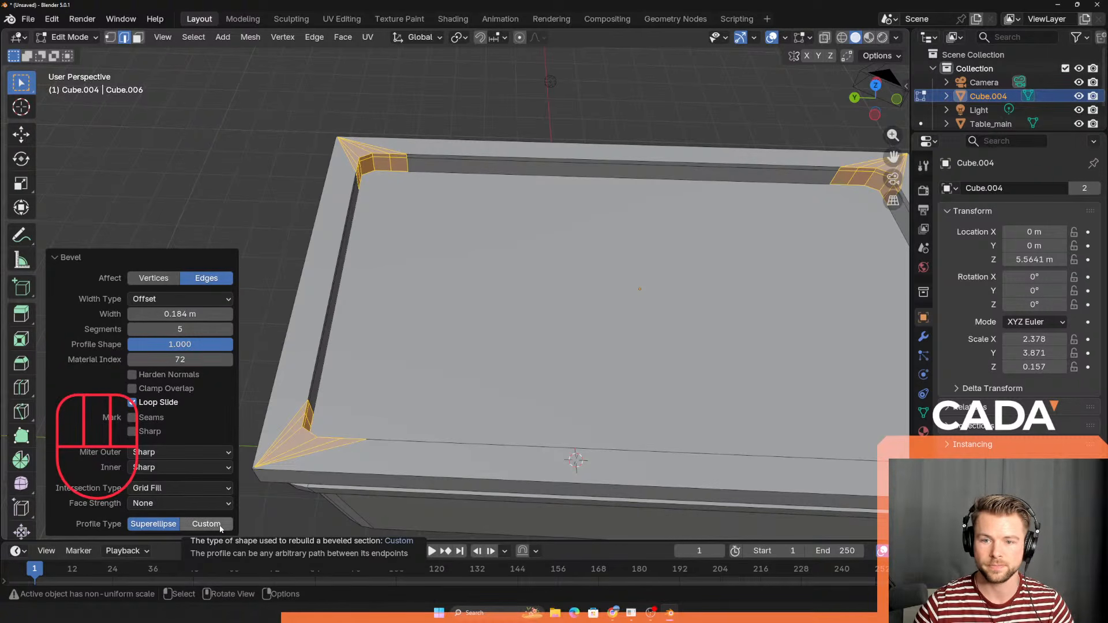
Step: Leave mesh editing and delete the slab Cube.004 from the scene
{"action": "left_click", "coordinate": [434, 218]}
{"action": "scroll", "coordinate": [428, 237], "scroll_direction": "down", "scroll_amount": 2}
{"action": "middle_click_drag", "start_coordinate": [428, 323], "coordinate": [433, 412]}
{"action": "middle_click_drag", "start_coordinate": [433, 358], "coordinate": [383, 340], "text": "shift"}
{"action": "key", "text": "Tab"}
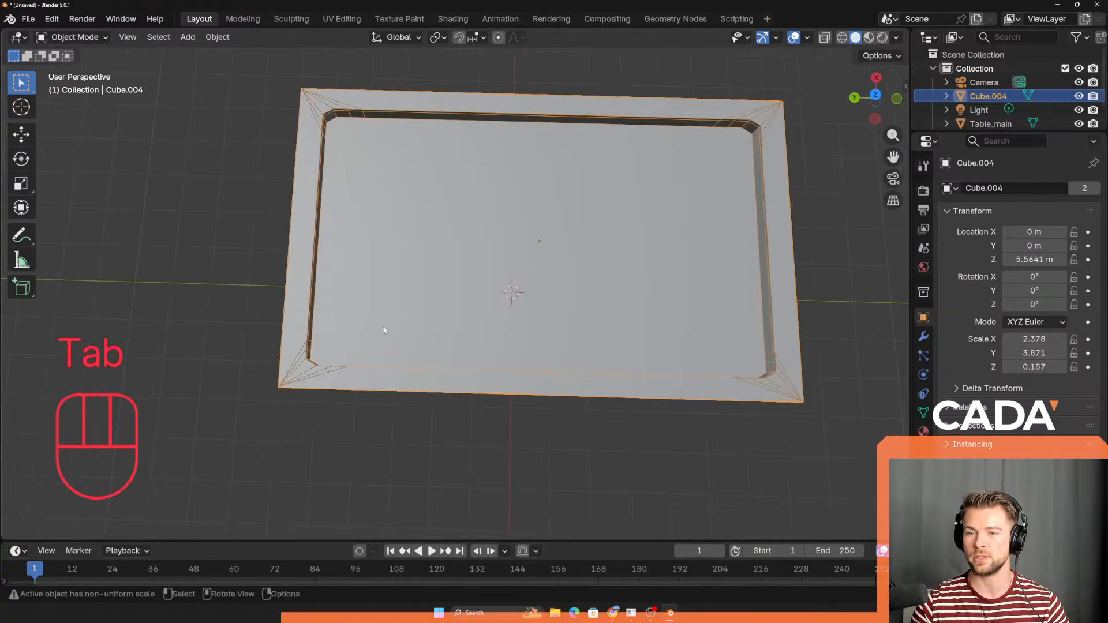
{"action": "key", "text": "Delete"}
Step: Open Table_main.001 for mesh editing in face mode and select the inner wall faces at the middle of a rounded recess corner
{"action": "scroll", "coordinate": [380, 285], "scroll_direction": "up", "scroll_amount": 4}
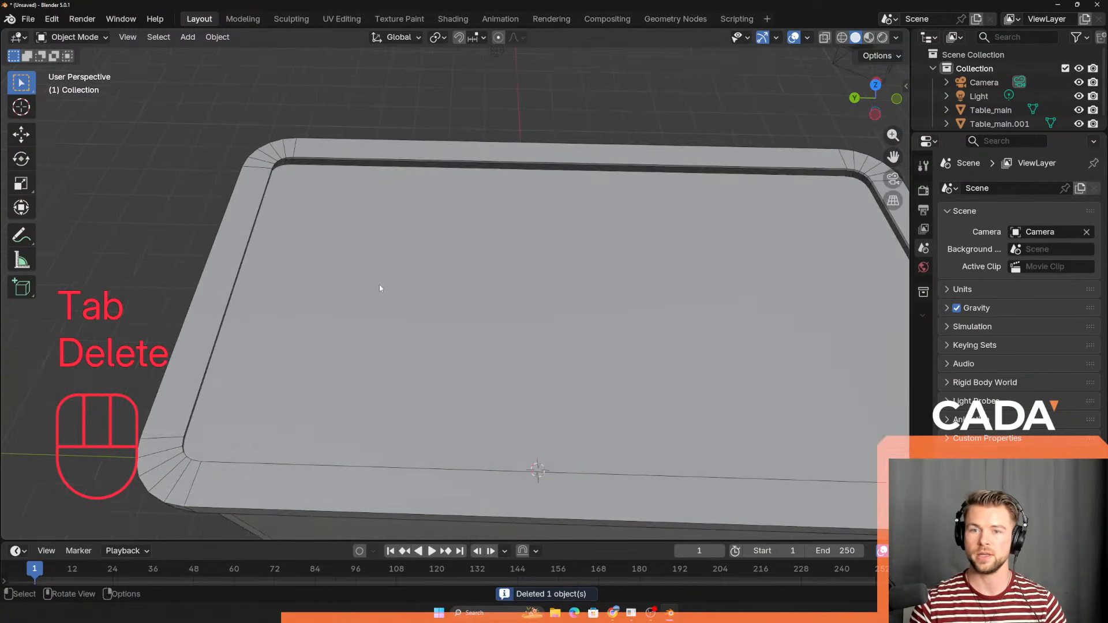
{"action": "middle_click_drag", "start_coordinate": [244, 189], "coordinate": [299, 152]}
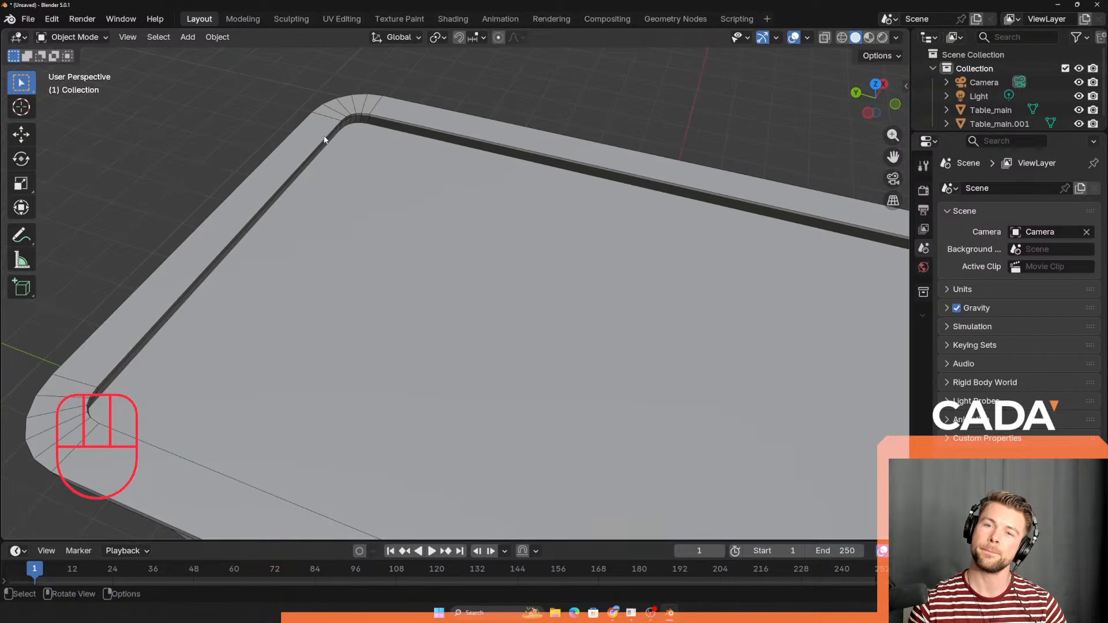
{"action": "middle_click_drag", "start_coordinate": [342, 164], "coordinate": [167, 222]}
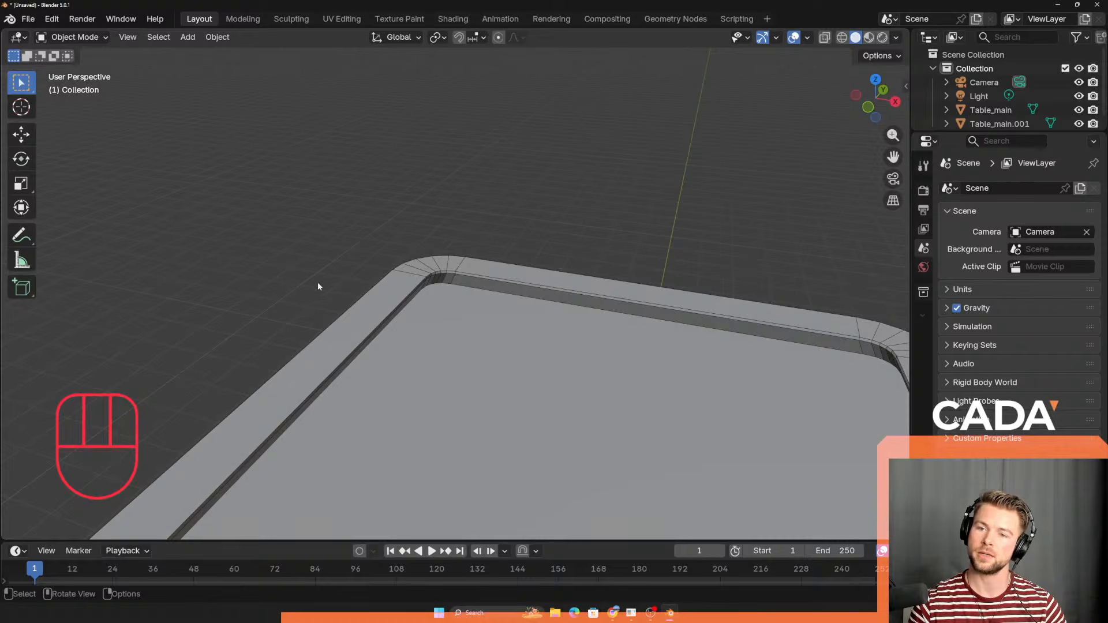
{"action": "middle_click_drag", "start_coordinate": [318, 287], "coordinate": [566, 304]}
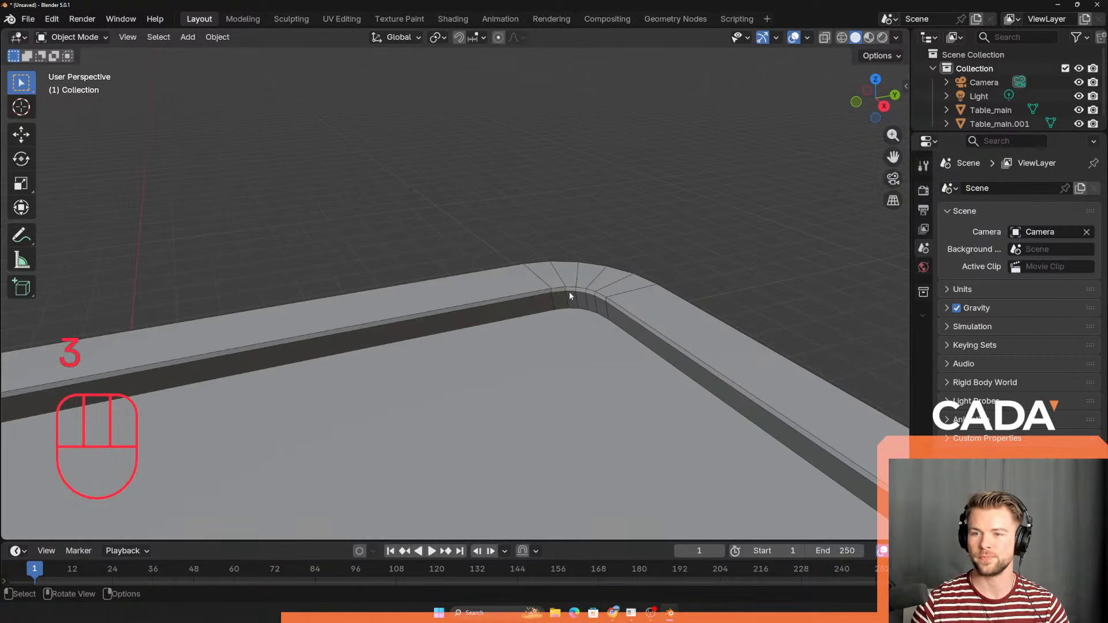
{"action": "left_click", "coordinate": [569, 292]}
{"action": "key", "text": "Tab"}
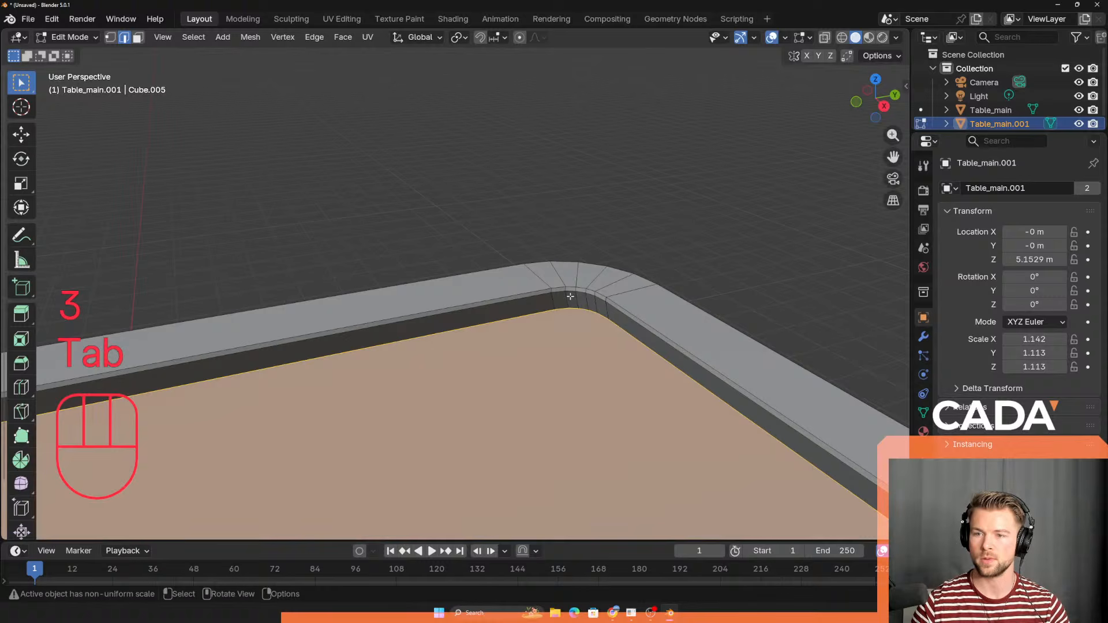
{"action": "key", "text": "3"}
{"action": "left_click", "coordinate": [571, 297]}
{"action": "left_click", "coordinate": [569, 301], "text": "shift"}
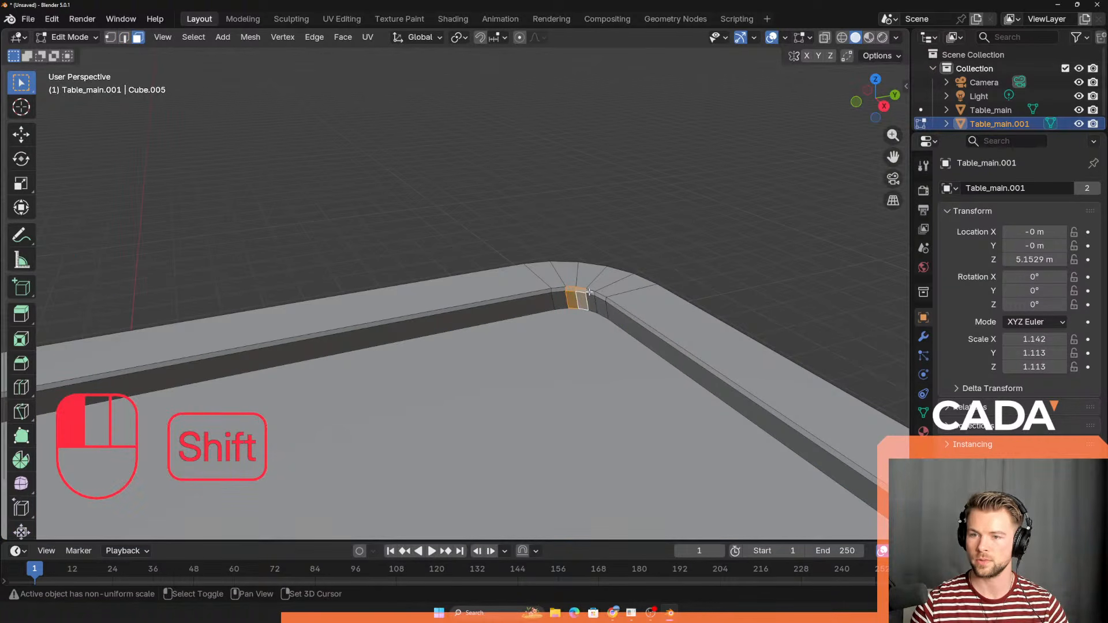
{"action": "middle_click_drag", "start_coordinate": [589, 292], "coordinate": [485, 352]}
{"action": "scroll", "coordinate": [609, 318], "scroll_direction": "down", "scroll_amount": 3}
{"action": "key", "text": "g"}
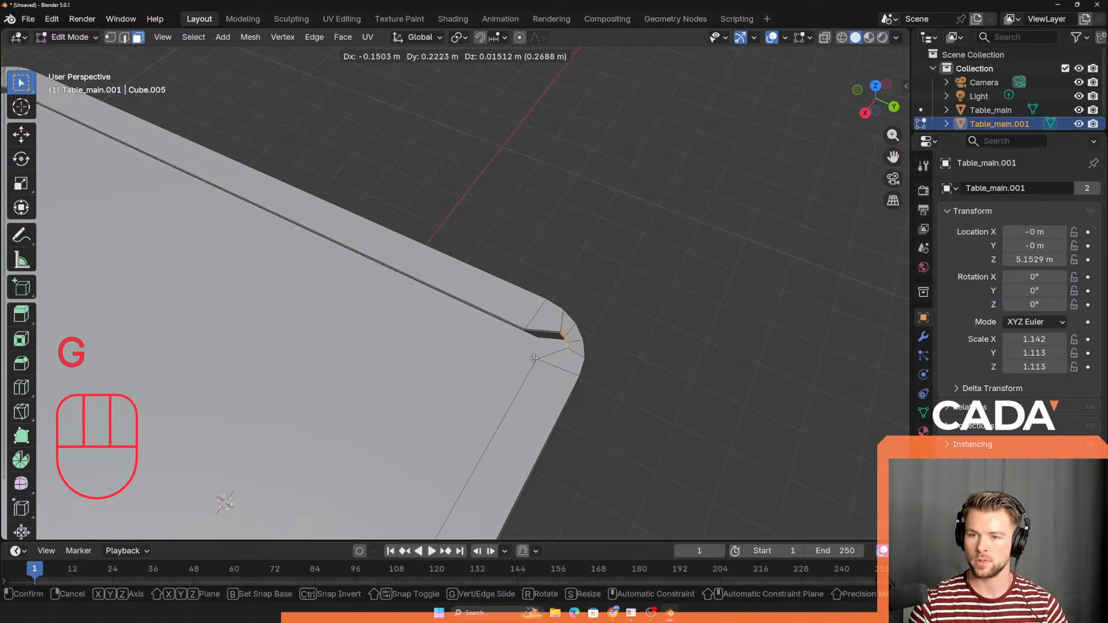
{"action": "key", "text": "s"}
{"action": "left_click", "coordinate": [531, 357]}
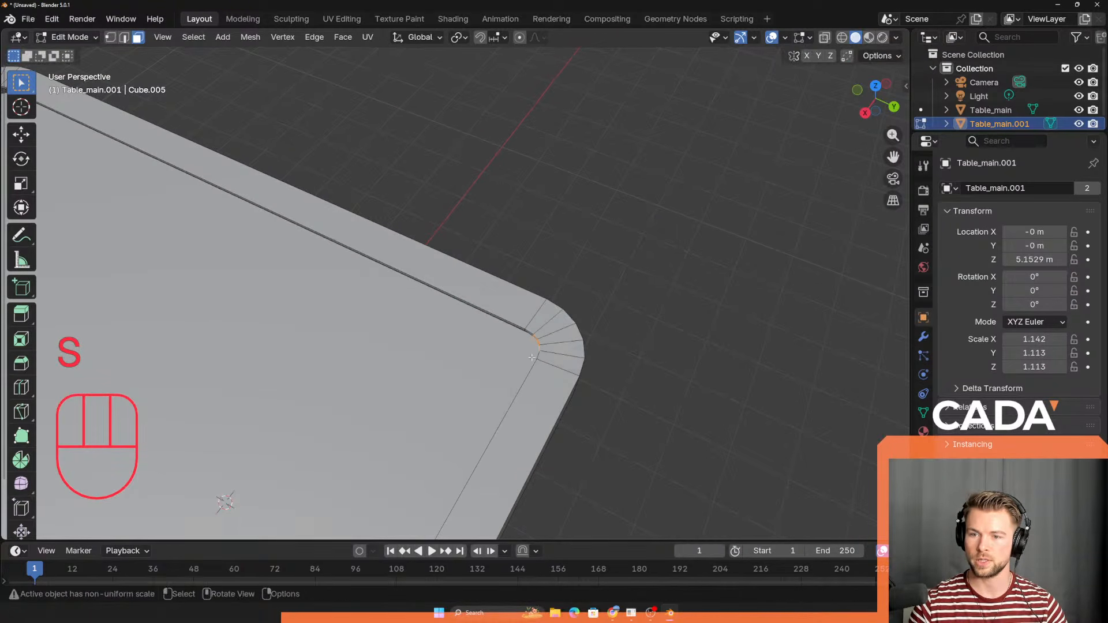
{"action": "key", "text": "g"}
{"action": "left_click", "coordinate": [559, 353]}
Step: Extend the selection to the wall faces around the whole rounded corner and try sliding them
{"action": "middle_click_drag", "start_coordinate": [491, 365], "coordinate": [525, 344]}
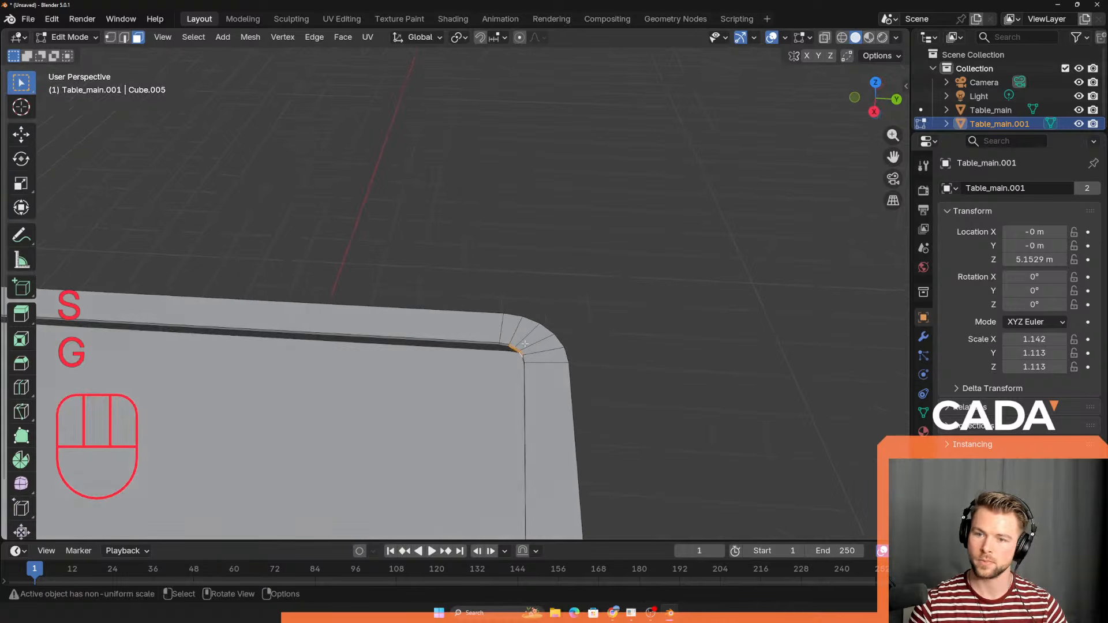
{"action": "scroll", "coordinate": [509, 347], "scroll_direction": "up", "scroll_amount": 4}
{"action": "middle_click_drag", "start_coordinate": [519, 448], "coordinate": [443, 440]}
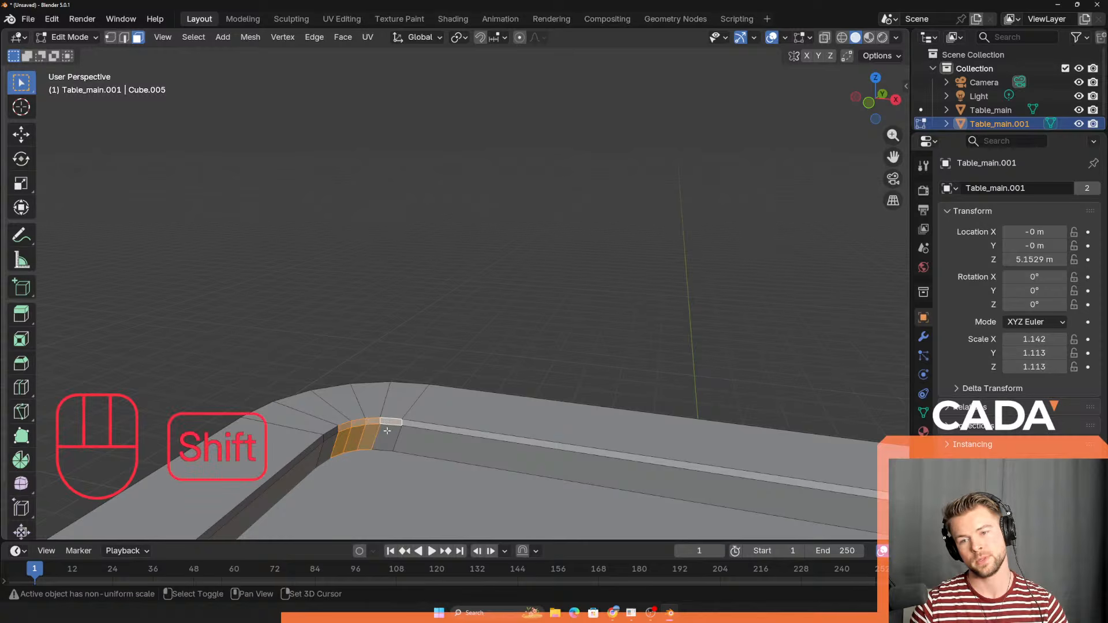
{"action": "left_click", "coordinate": [387, 437], "text": "shift"}
{"action": "left_click", "coordinate": [329, 436], "text": "shift"}
{"action": "middle_click_drag", "start_coordinate": [440, 450], "coordinate": [453, 515]}
{"action": "key", "text": "g"}
{"action": "key", "text": "g"}
{"action": "left_click", "coordinate": [447, 195]}
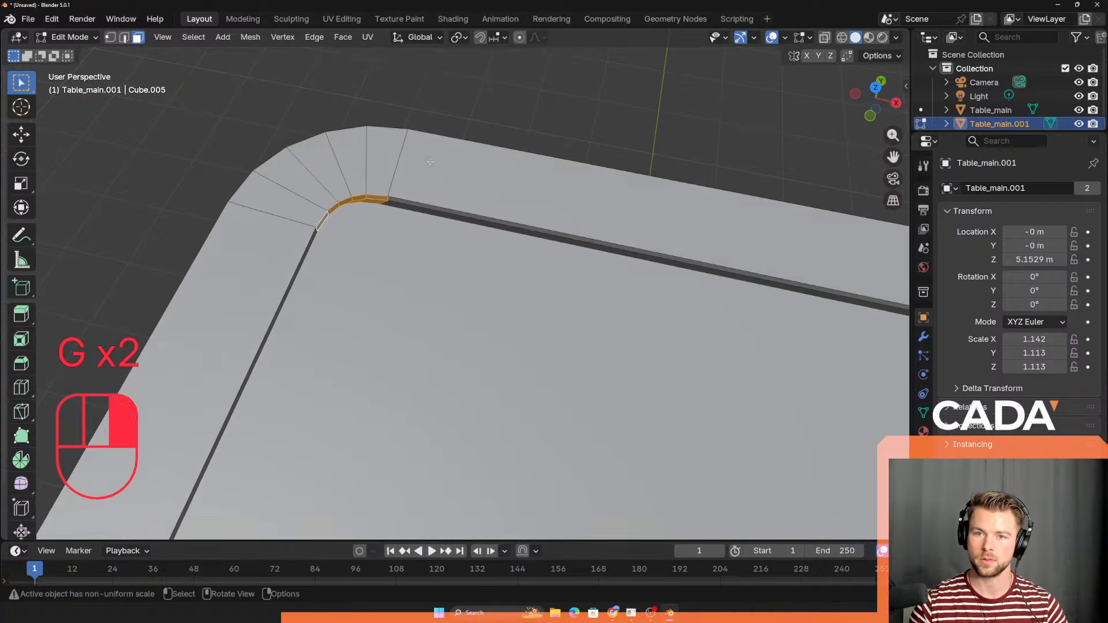
Step: Narrow the selection to the wall faces at the middle of the rounded recess corner
{"action": "middle_click_drag", "start_coordinate": [447, 195], "coordinate": [348, 212]}
{"action": "left_click", "coordinate": [463, 281], "text": "ctrl"}
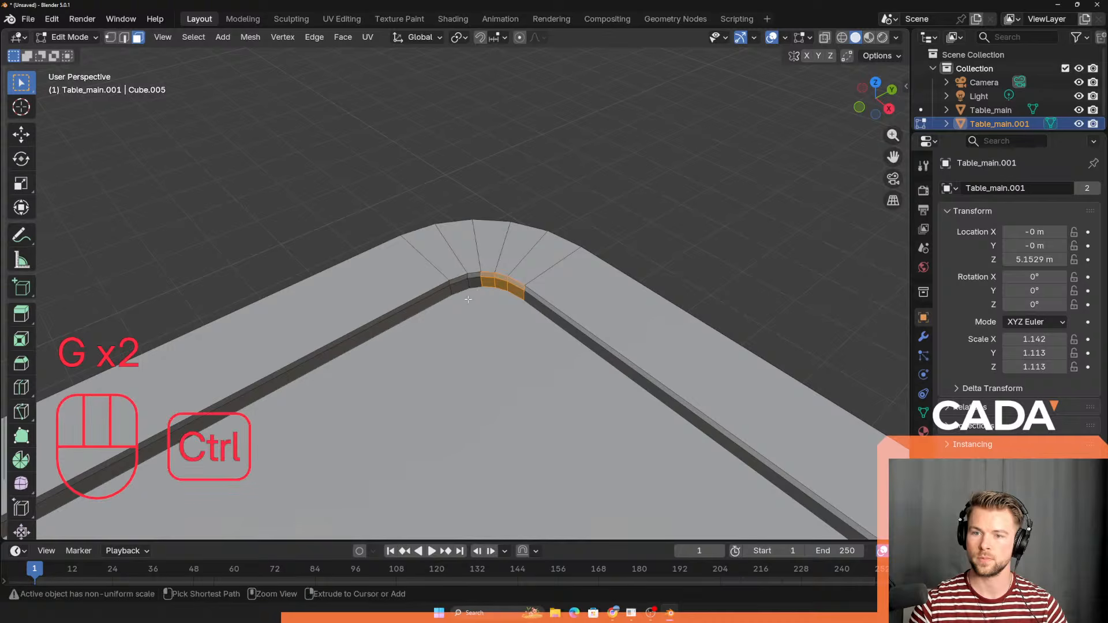
{"action": "left_click_drag", "start_coordinate": [516, 277], "coordinate": [525, 296], "text": "ctrl"}
{"action": "left_click", "coordinate": [474, 274], "text": "shift"}
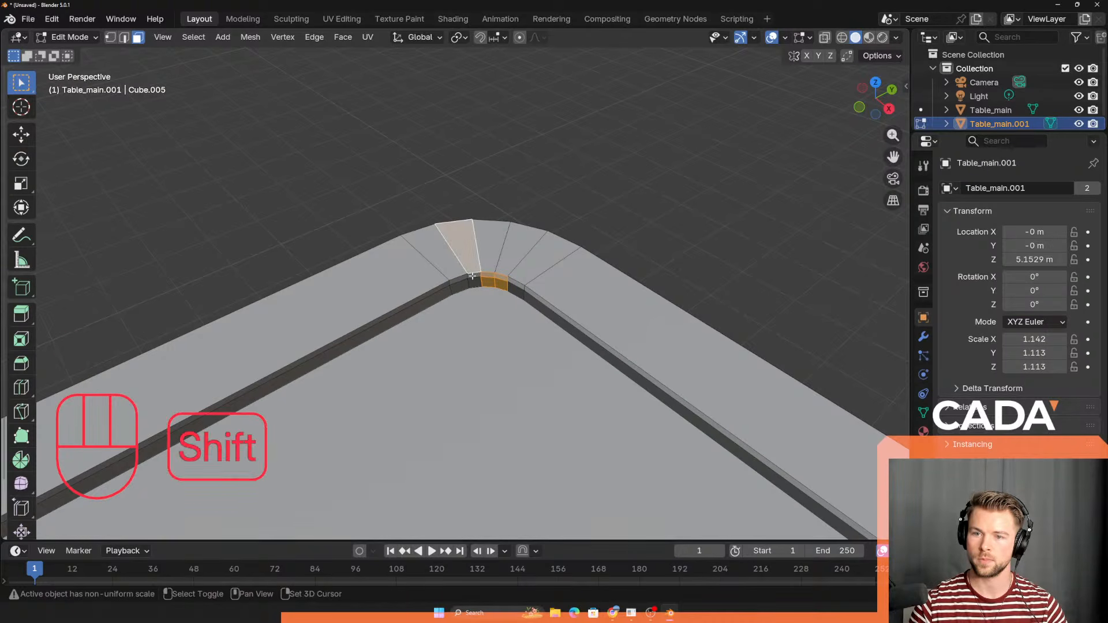
{"action": "key", "text": "ctrl+z"}
{"action": "left_click", "coordinate": [475, 282], "text": "shift"}
{"action": "middle_click_drag", "start_coordinate": [475, 282], "coordinate": [485, 310]}
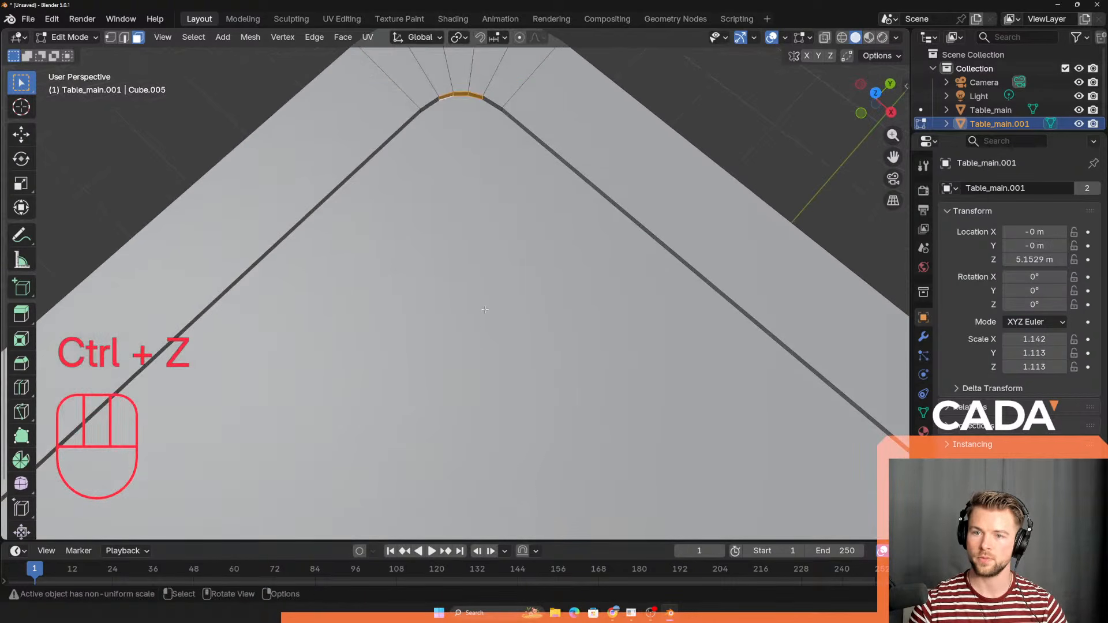
Step: Move the selected corner faces outward into the rim by about -0.185 m in X and 0.157 m in Y, with Z locked
{"action": "scroll", "coordinate": [473, 260], "scroll_direction": "down", "scroll_amount": 3}
{"action": "middle_click_drag", "start_coordinate": [454, 183], "coordinate": [474, 278], "text": "shift"}
{"action": "key", "text": "g"}
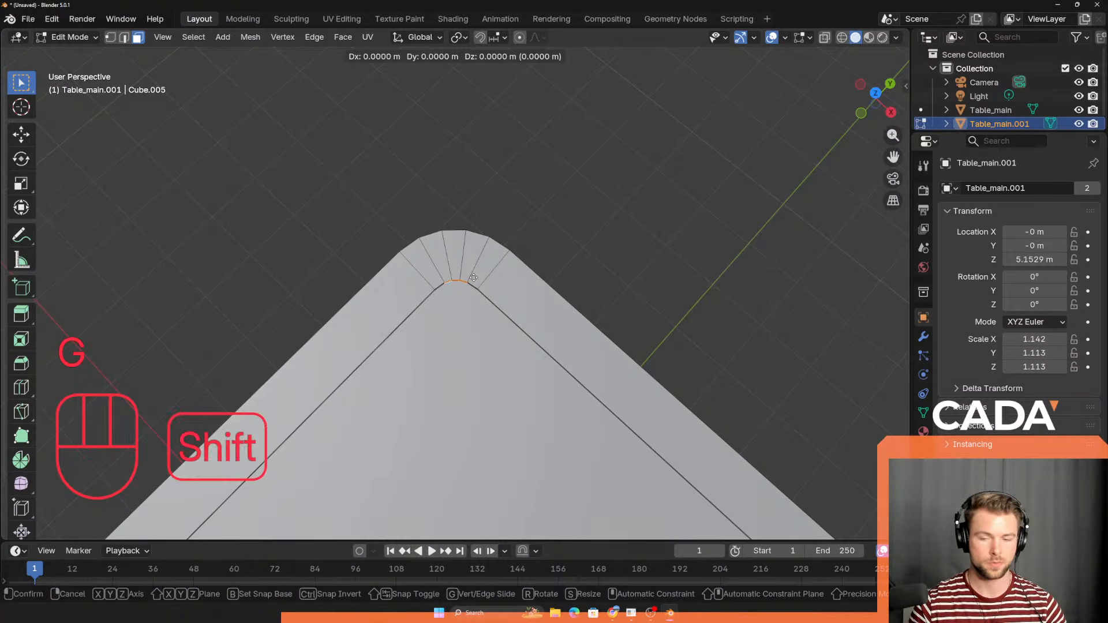
{"action": "key", "text": "shift+z"}
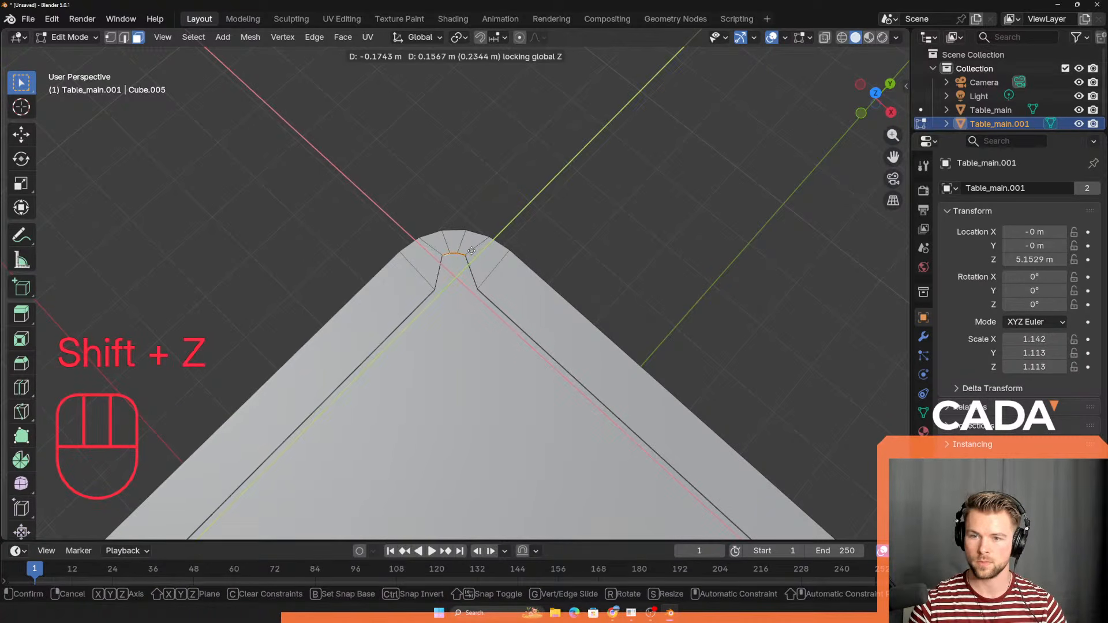
{"action": "left_click", "coordinate": [471, 250]}
{"action": "key", "text": "s"}
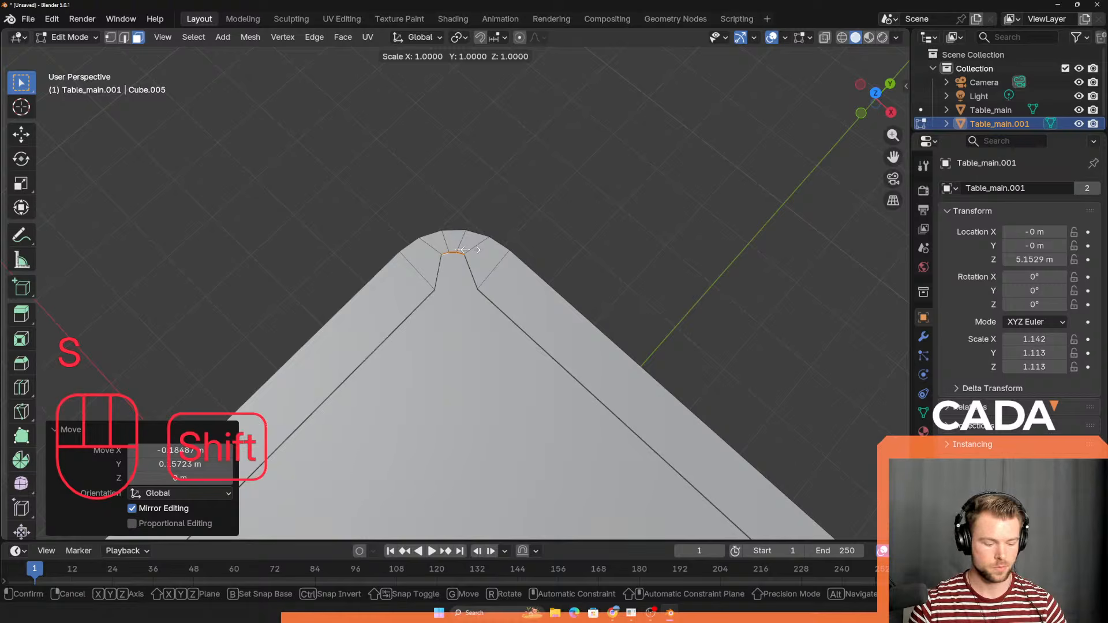
{"action": "key", "text": "shift+z"}
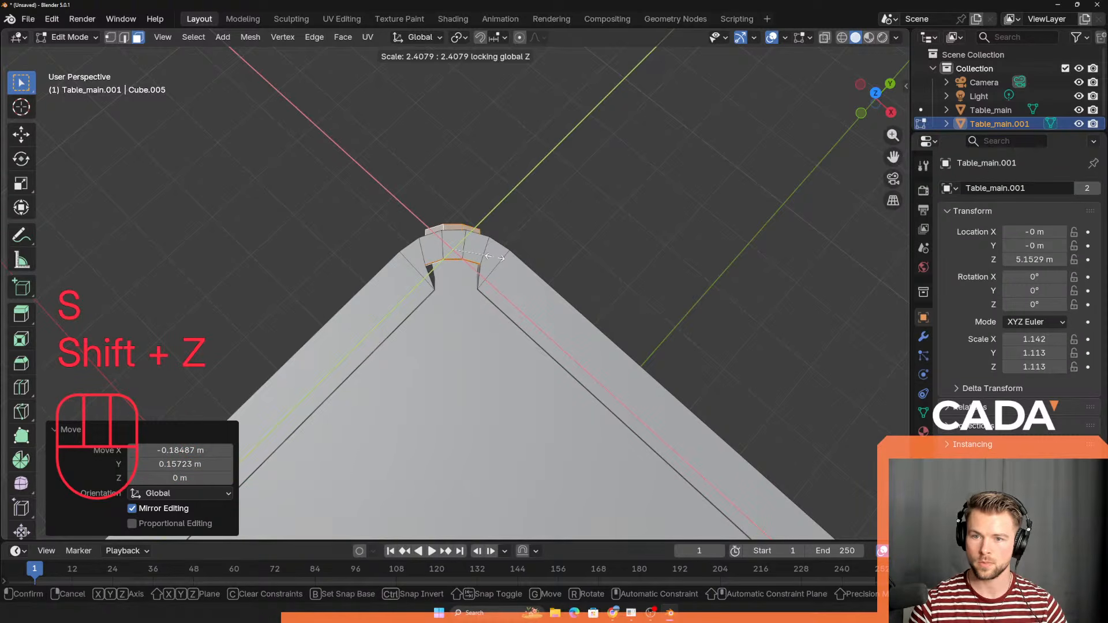
{"action": "right_click", "coordinate": [491, 258]}
{"action": "key", "text": "s"}
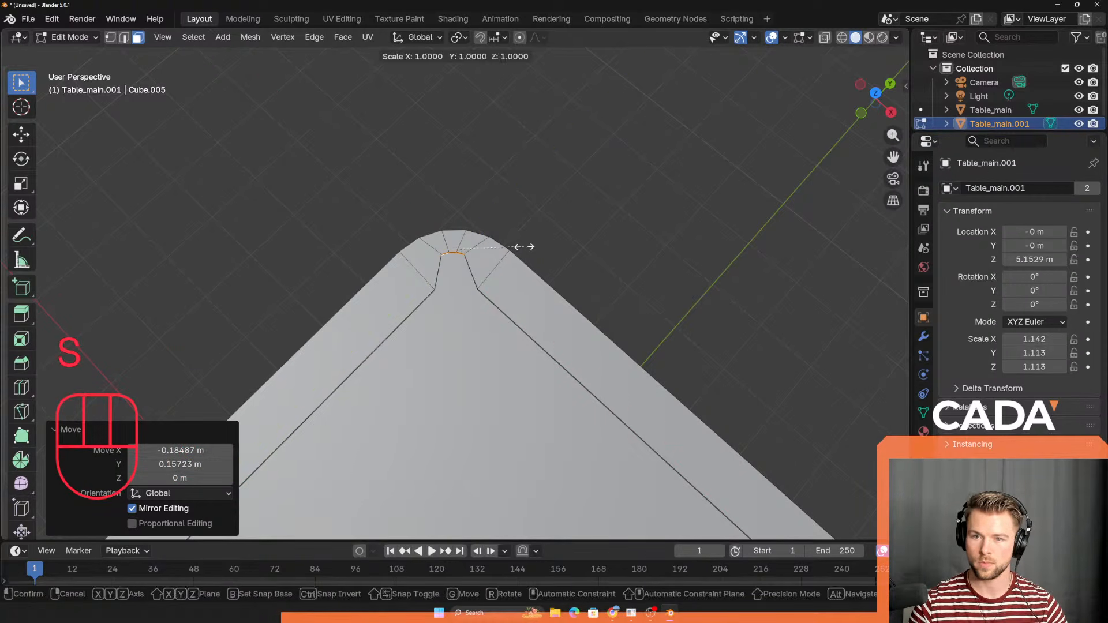
{"action": "key", "text": "x"}
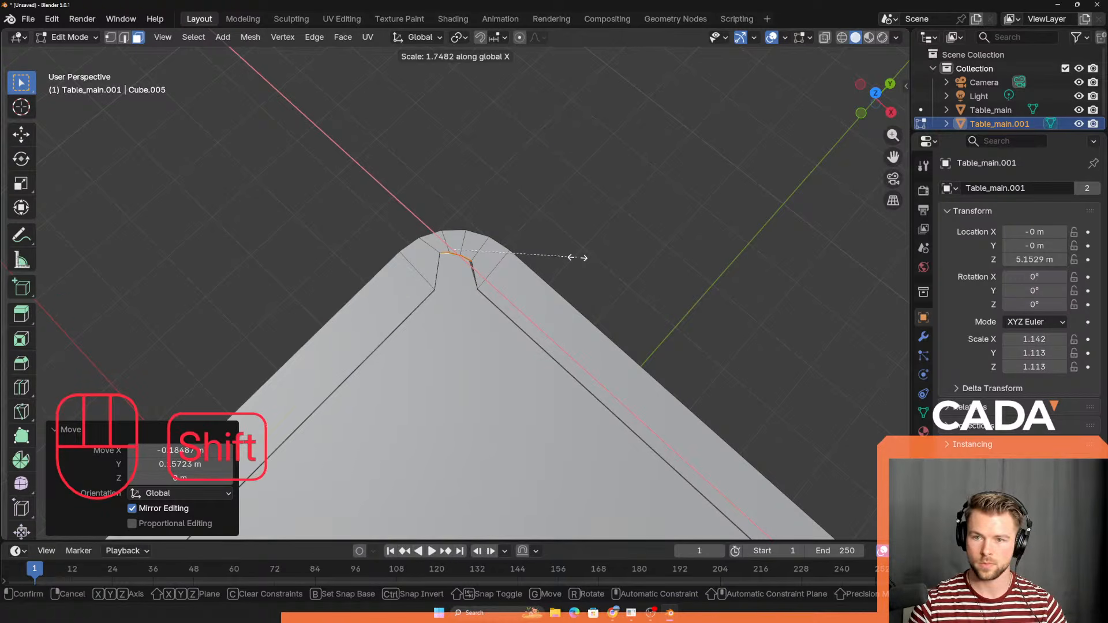
{"action": "key", "text": "shift+z"}
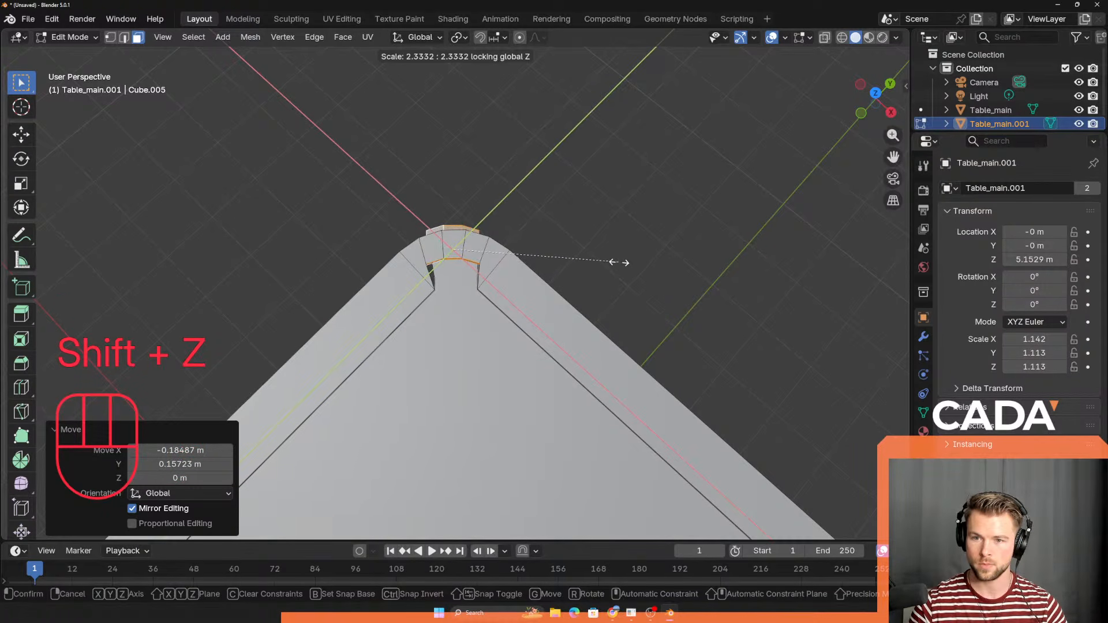
{"action": "right_click", "coordinate": [578, 267]}
Step: Scale the moved corner faces by about 0.303 in local X and Y, leaving Z locked
{"action": "middle_click_drag", "start_coordinate": [542, 274], "coordinate": [501, 194]}
{"action": "scroll", "coordinate": [502, 280], "scroll_direction": "up", "scroll_amount": 5}
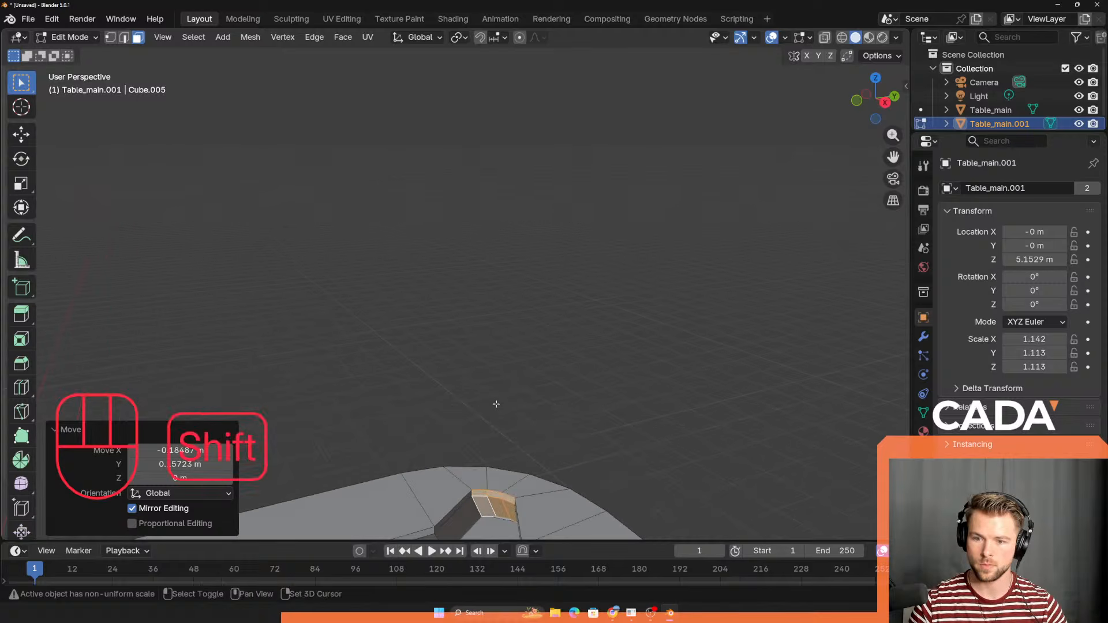
{"action": "middle_click_drag", "start_coordinate": [496, 404], "coordinate": [495, 203], "text": "shift"}
{"action": "middle_click_drag", "start_coordinate": [521, 285], "coordinate": [680, 197]}
{"action": "key", "text": "s"}
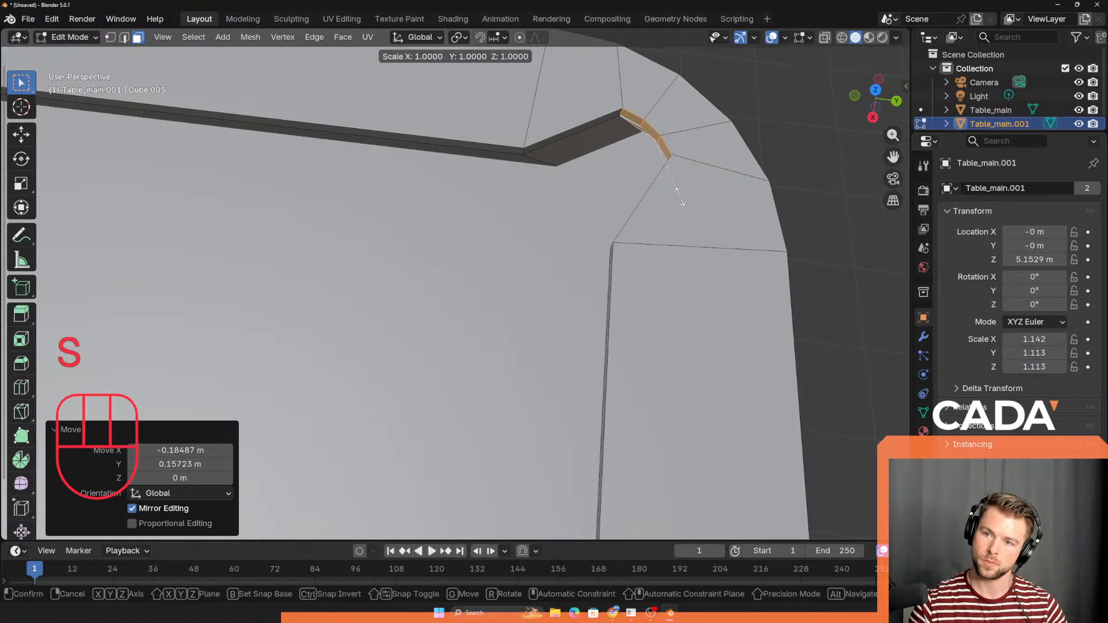
{"action": "key", "text": "y"}
{"action": "key", "text": "y"}
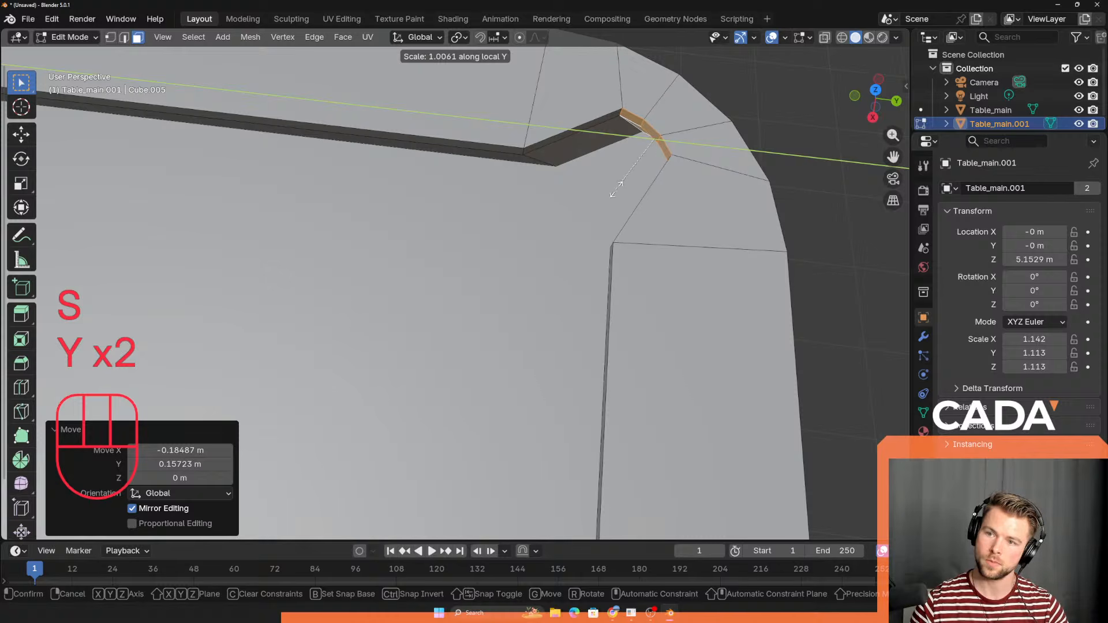
{"action": "key", "text": "shift+z"}
{"action": "key", "text": "shift+z"}
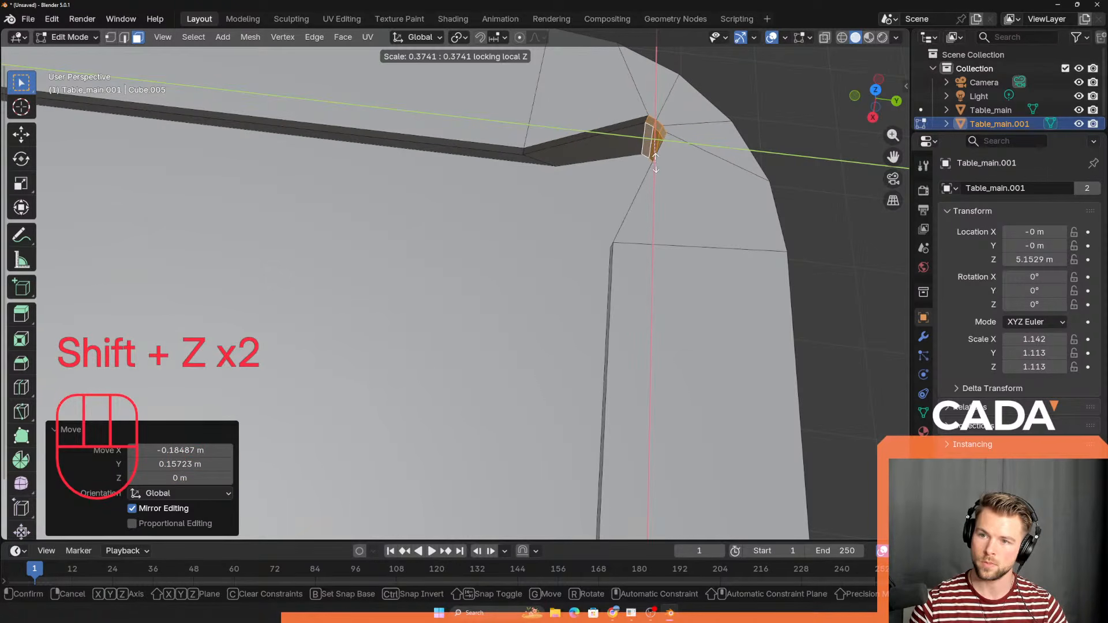
{"action": "left_click", "coordinate": [669, 154]}
{"action": "middle_click_drag", "start_coordinate": [680, 225], "coordinate": [611, 261], "text": "shift"}
{"action": "key", "text": "s"}
{"action": "key", "text": "shift+z"}
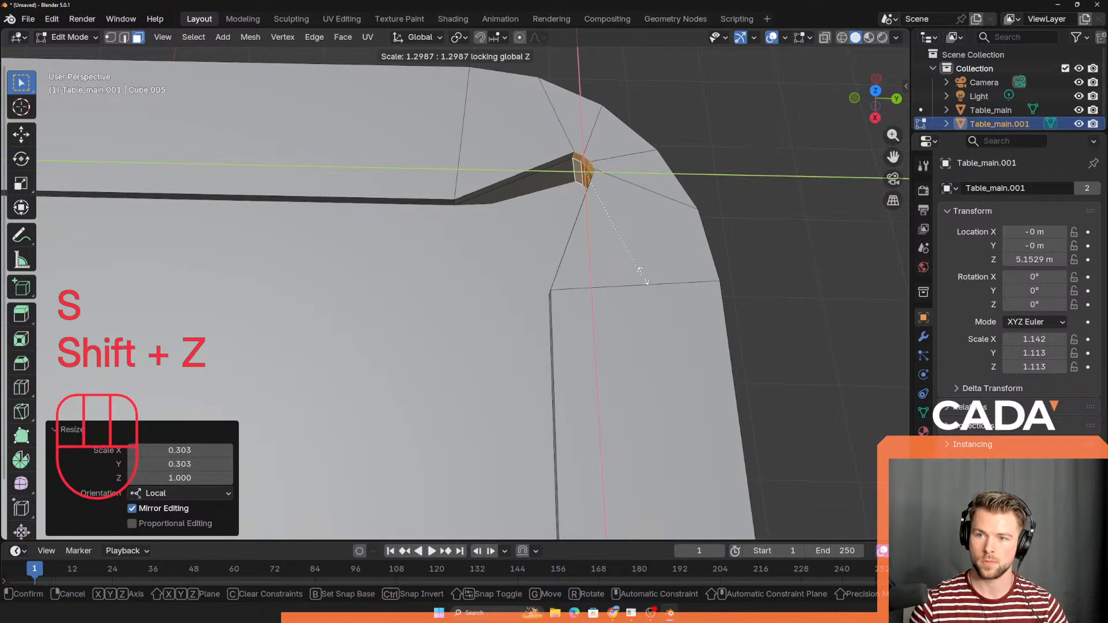
{"action": "right_click", "coordinate": [668, 285]}
{"action": "middle_click_drag", "start_coordinate": [668, 285], "coordinate": [545, 221]}
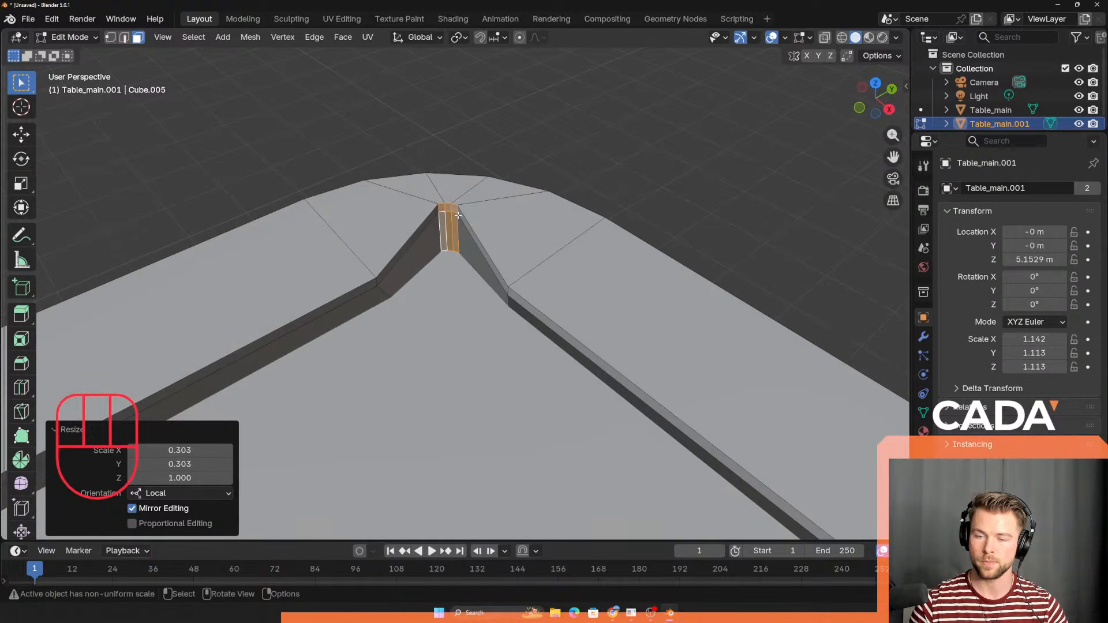
{"action": "middle_click_drag", "start_coordinate": [458, 215], "coordinate": [517, 216]}
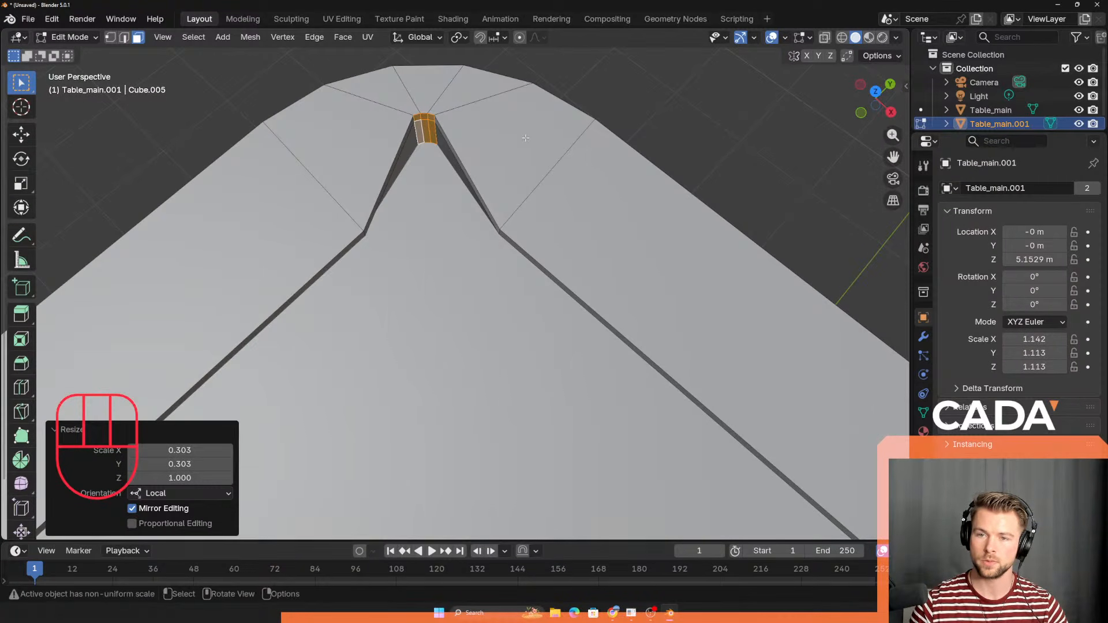
{"action": "key", "text": "s"}
{"action": "key", "text": "x"}
{"action": "right_click", "coordinate": [496, 144]}
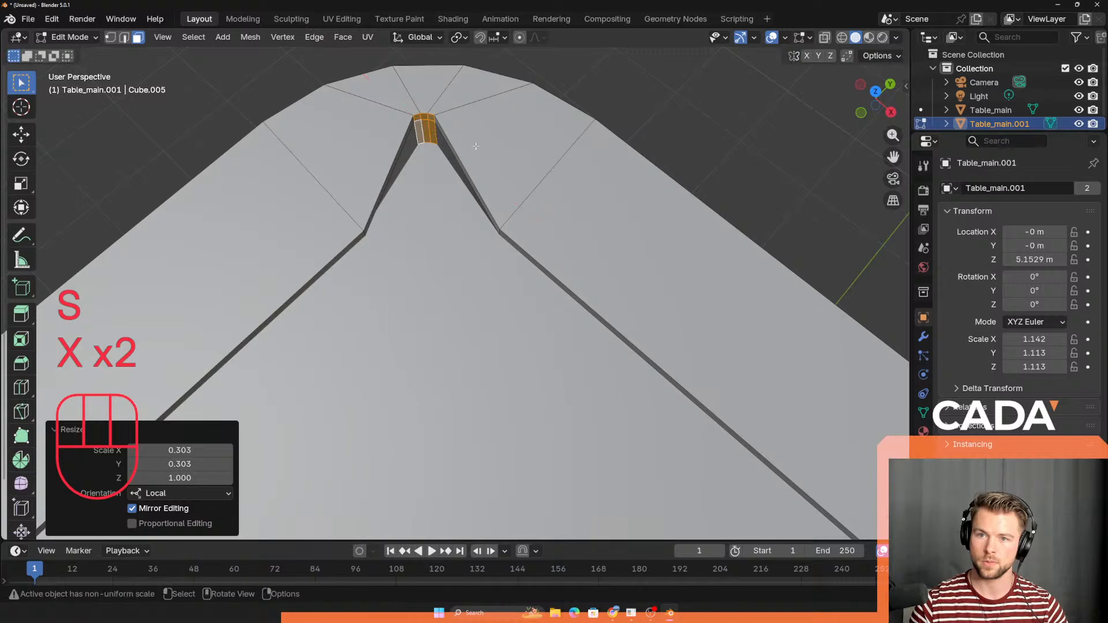
Step: Move the two stacked faces at one side of the narrowed corner by about -0.144 m in X, -0.194 m in Y and -0.014 m in Z
{"action": "middle_click_drag", "start_coordinate": [463, 143], "coordinate": [470, 202], "text": "shift"}
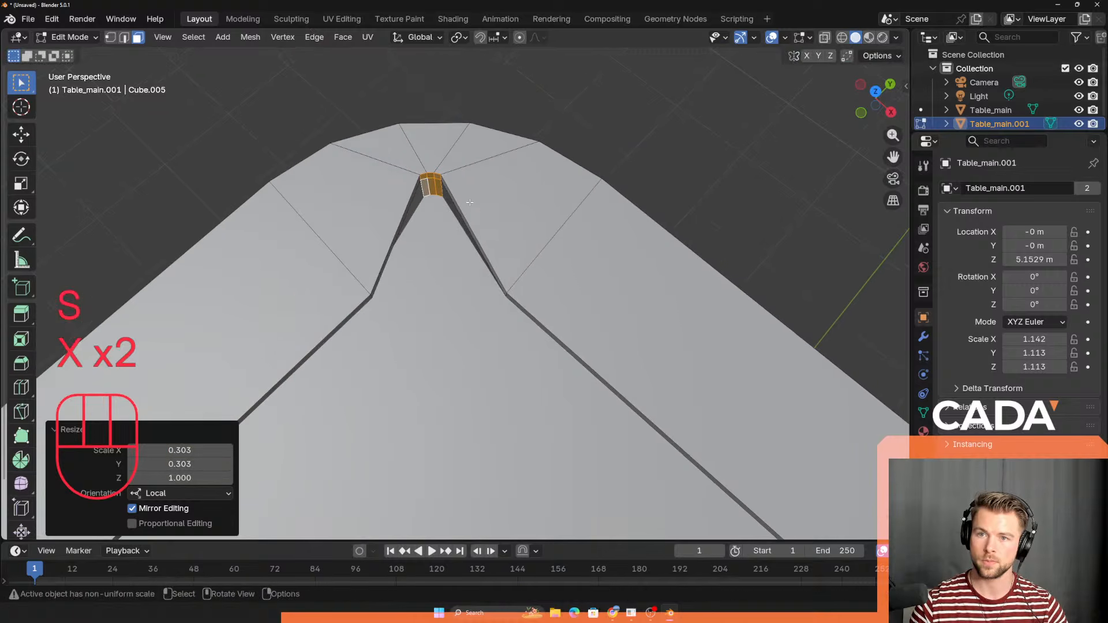
{"action": "left_click", "coordinate": [425, 177]}
{"action": "left_click", "coordinate": [426, 187], "text": "shift"}
{"action": "key", "text": "g"}
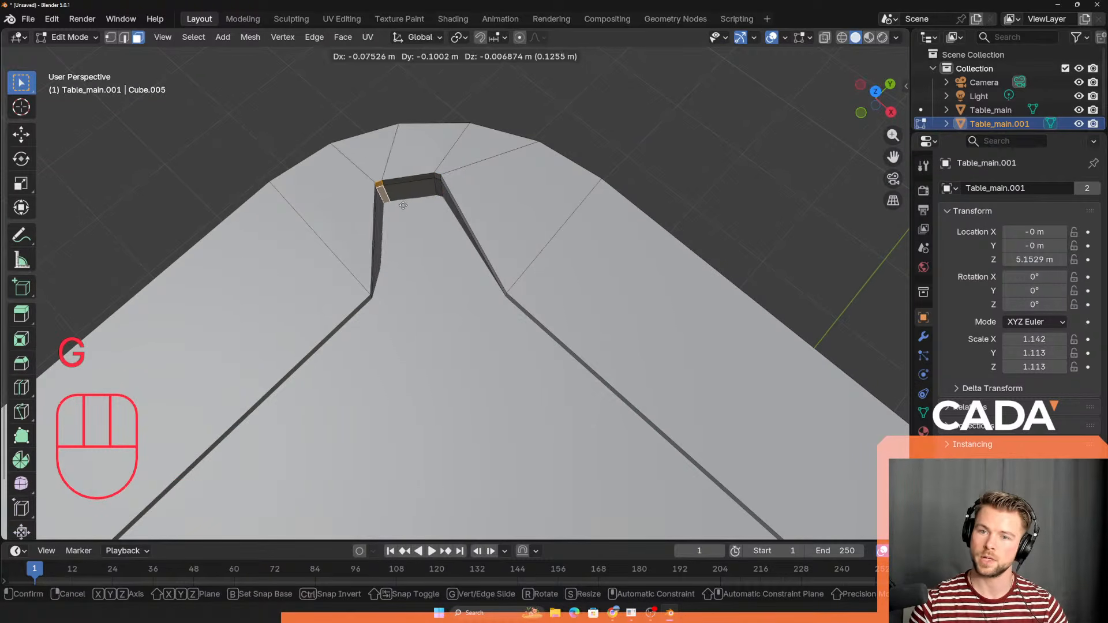
{"action": "left_click", "coordinate": [364, 215]}
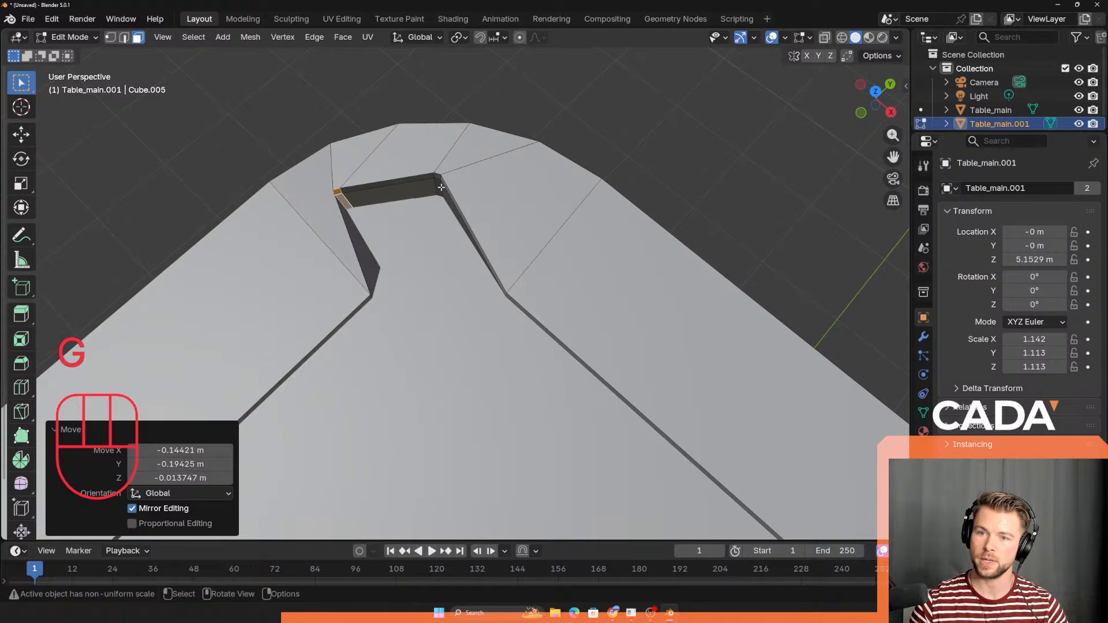
Step: Move the faces at the opposite side of the corner opening outward to widen the pocket
{"action": "middle_click_drag", "start_coordinate": [451, 198], "coordinate": [484, 291]}
{"action": "left_click", "coordinate": [385, 269]}
{"action": "key", "text": "g"}
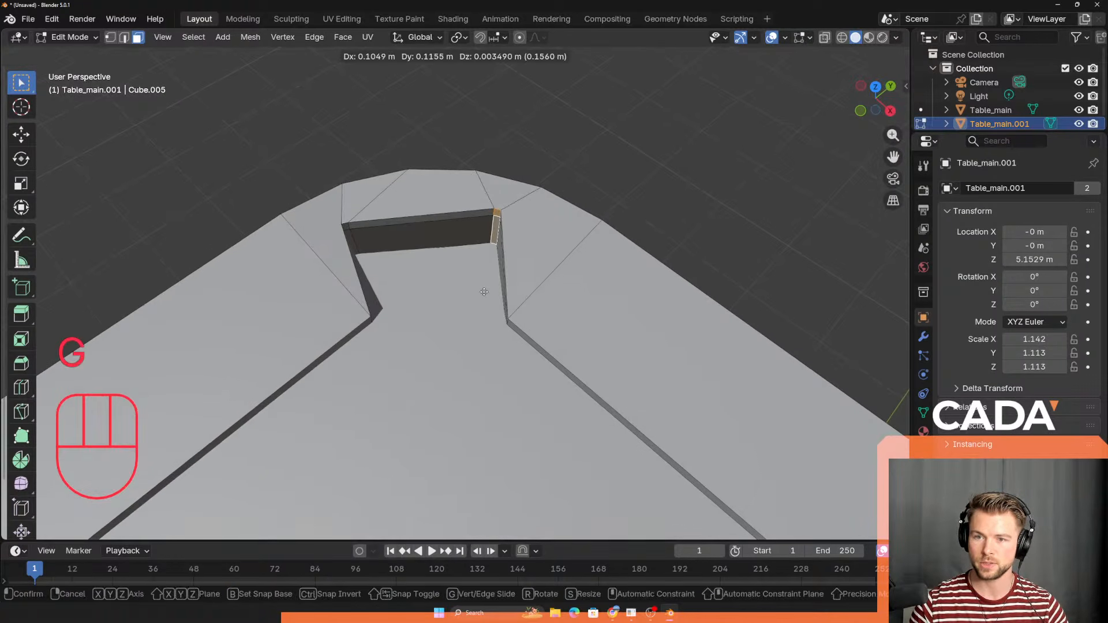
{"action": "left_click", "coordinate": [498, 290]}
Step: Shift the first side's two stacked faces back inward by about 0.050 m in X, 0.071 m in Y and 0.009 m in Z
{"action": "left_click", "coordinate": [347, 226]}
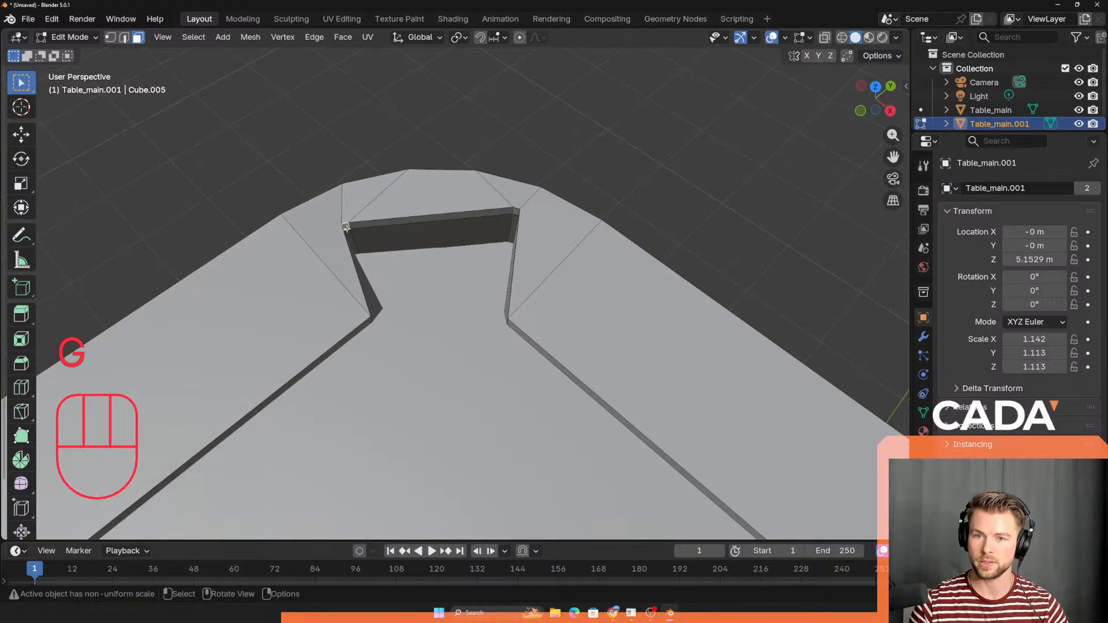
{"action": "left_click", "coordinate": [351, 237], "text": "shift"}
{"action": "key", "text": "g"}
{"action": "left_click", "coordinate": [374, 239]}
Step: Try adding one loop cut near the middle of the pocket's back wall and moving the new edges there
{"action": "key", "text": "ctrl+r"}
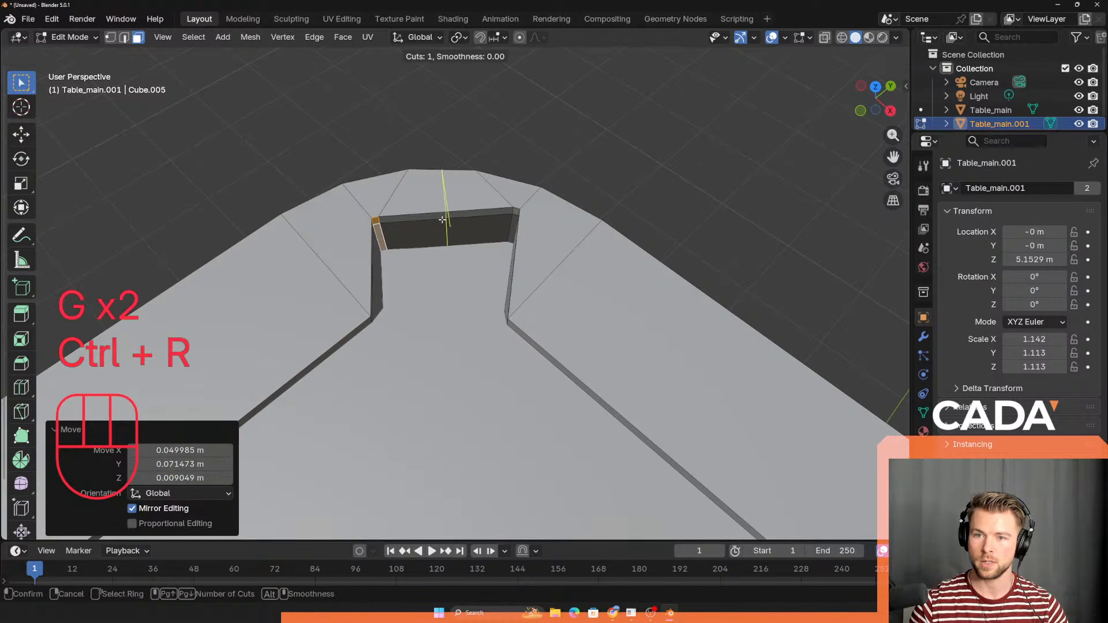
{"action": "left_click", "coordinate": [444, 222]}
{"action": "left_click", "coordinate": [447, 219]}
{"action": "key", "text": "2"}
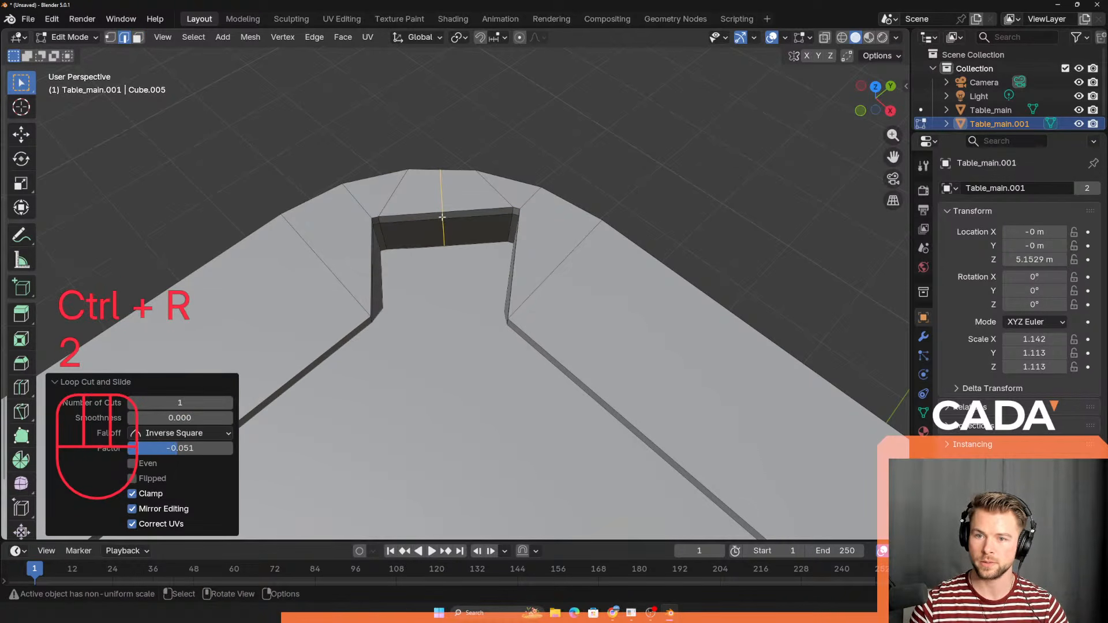
{"action": "left_click", "coordinate": [442, 217]}
{"action": "left_click", "coordinate": [444, 229], "text": "shift"}
{"action": "middle_click_drag", "start_coordinate": [443, 231], "coordinate": [487, 398]}
{"action": "key", "text": "g"}
{"action": "left_click", "coordinate": [451, 263]}
Step: Undo the pocket-opening edits back to the tabletop's plain rounded corner, and return to Object Mode
{"action": "key", "text": "ctrl+z"}
{"action": "key", "text": "ctrl+z"}
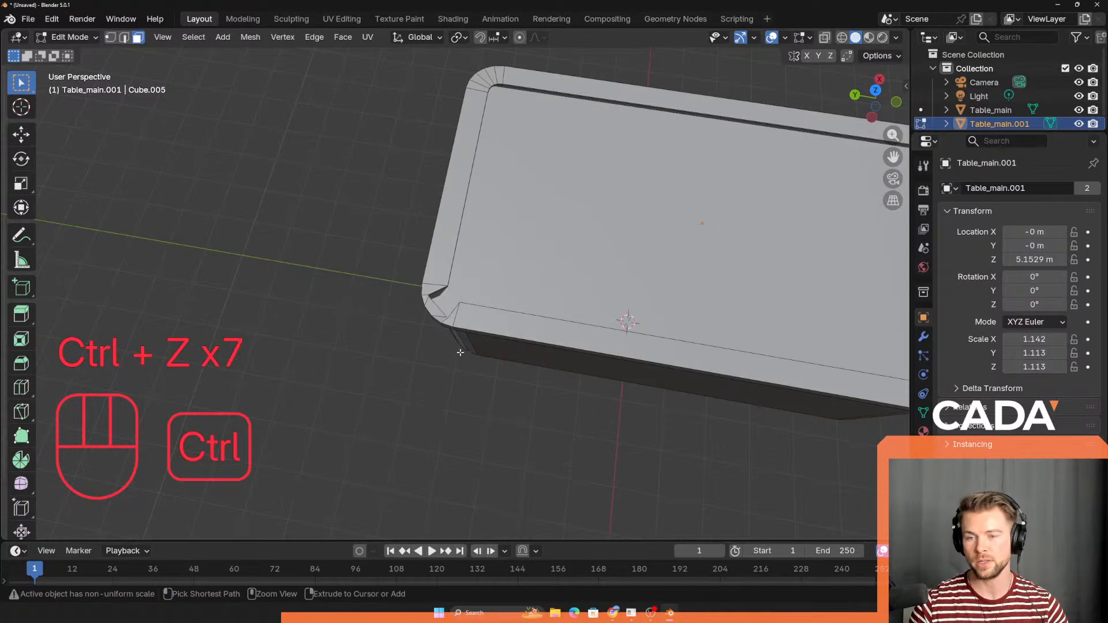
{"action": "key", "text": "ctrl+z"}
{"action": "key", "text": "ctrl+z"}
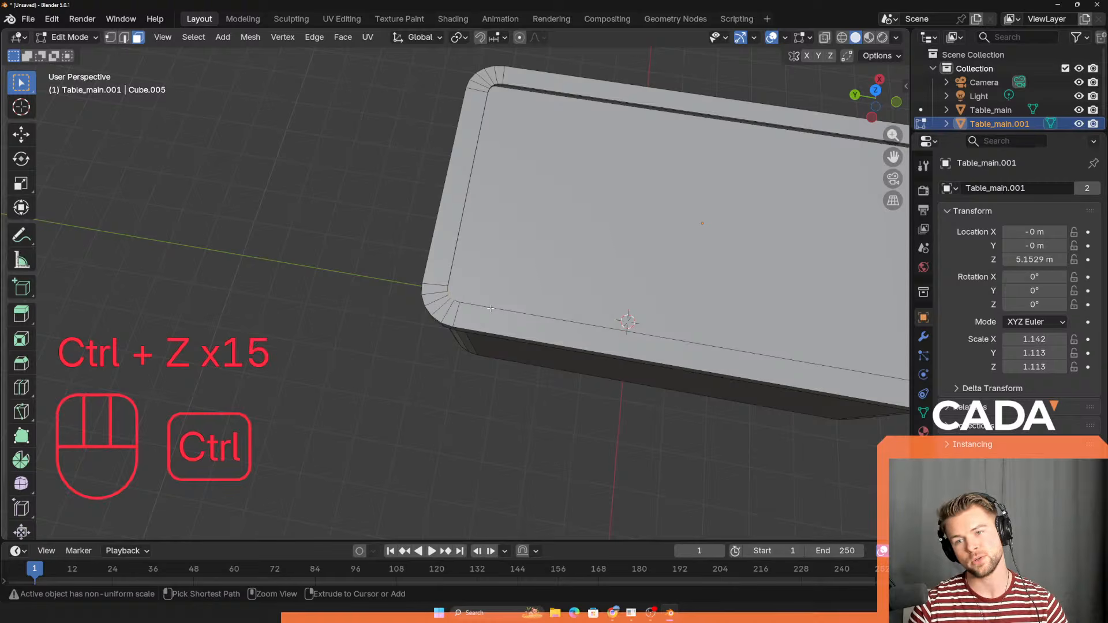
{"action": "scroll", "coordinate": [492, 309], "scroll_direction": "down", "scroll_amount": 3}
{"action": "mouse_move", "coordinate": [514, 344]}
{"action": "middle_mouse_down", "text": "shift"}
{"action": "mouse_move", "coordinate": [463, 394]}
{"action": "mouse_move", "coordinate": [489, 382]}
{"action": "mouse_move", "coordinate": [511, 346]}
{"action": "middle_mouse_up", "text": "shift"}
{"action": "key", "text": "Tab"}
{"action": "scroll", "coordinate": [471, 404], "scroll_direction": "up", "scroll_amount": 3}
{"action": "middle_click_drag", "start_coordinate": [511, 347], "coordinate": [489, 233], "text": "shift"}
Step: Examine the table body and the recessed tabletop together, including the rounded corners where pockets belong
{"action": "left_click", "coordinate": [387, 346]}
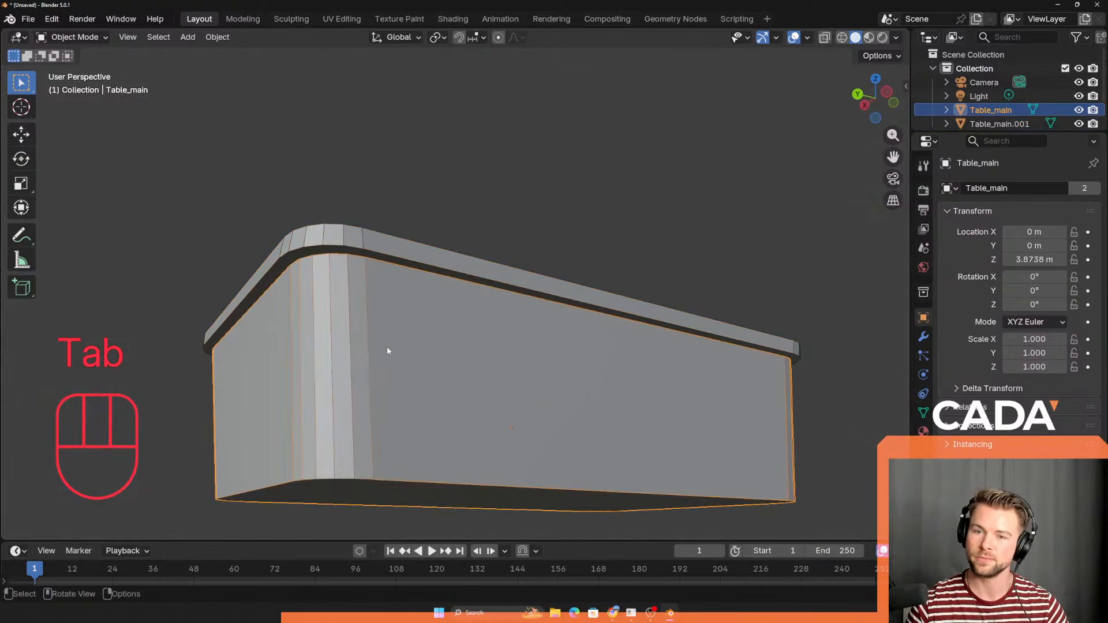
{"action": "scroll", "coordinate": [386, 346], "scroll_direction": "down", "scroll_amount": 2}
{"action": "middle_click_drag", "start_coordinate": [435, 310], "coordinate": [386, 431]}
{"action": "scroll", "coordinate": [438, 359], "scroll_direction": "down", "scroll_amount": 2}
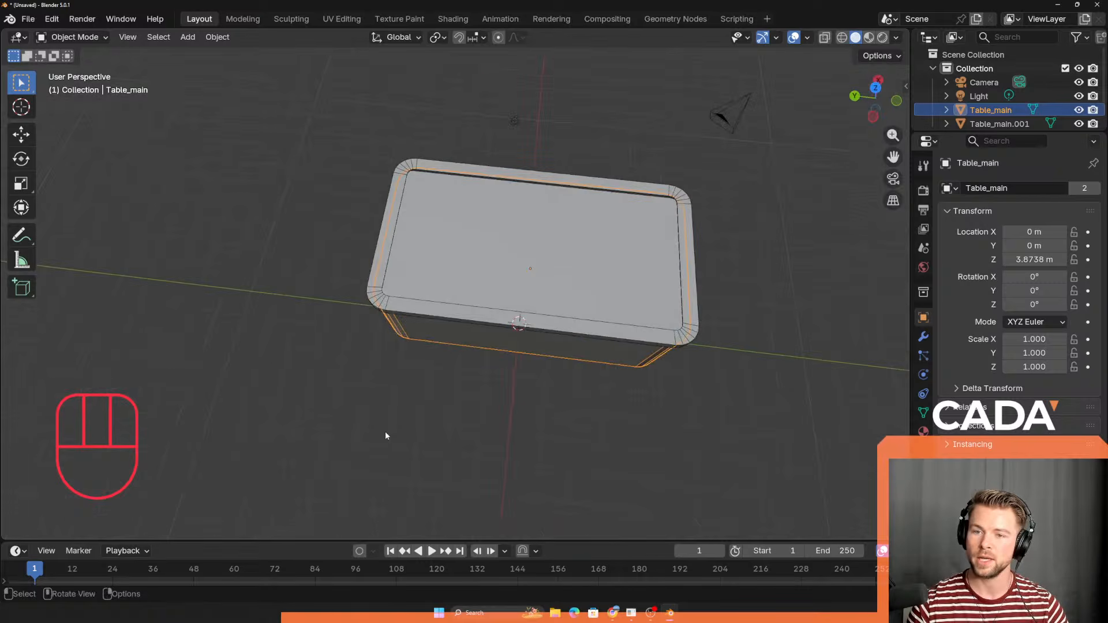
{"action": "scroll", "coordinate": [385, 434], "scroll_direction": "up", "scroll_amount": 4}
{"action": "middle_click_drag", "start_coordinate": [379, 363], "coordinate": [343, 382], "text": "shift"}
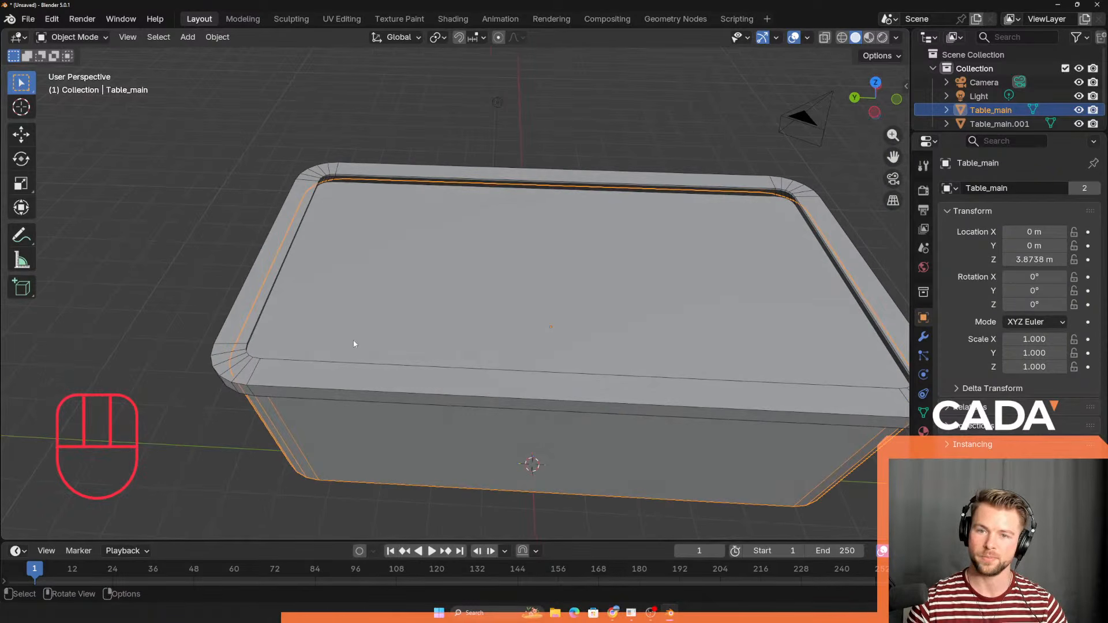
{"action": "left_click", "coordinate": [433, 332], "text": "shift"}
{"action": "middle_click_drag", "start_coordinate": [379, 307], "coordinate": [401, 235]}
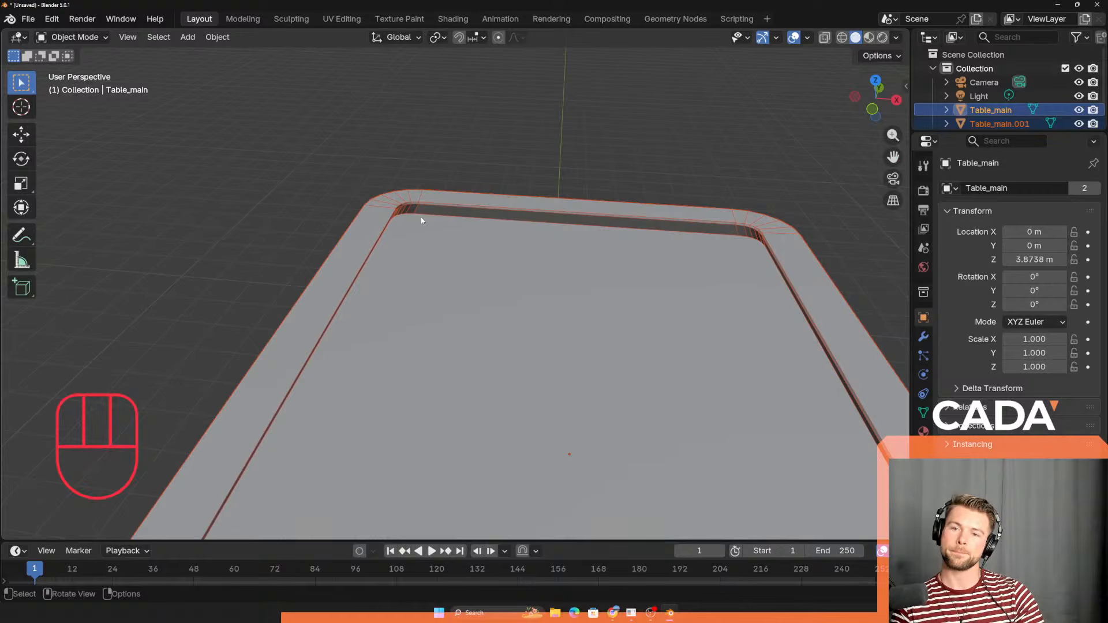
Step: Compare the table's overall shape with the reference photo in the browser, including its corners, body and legs
{"action": "key", "text": "alt+Tab"}
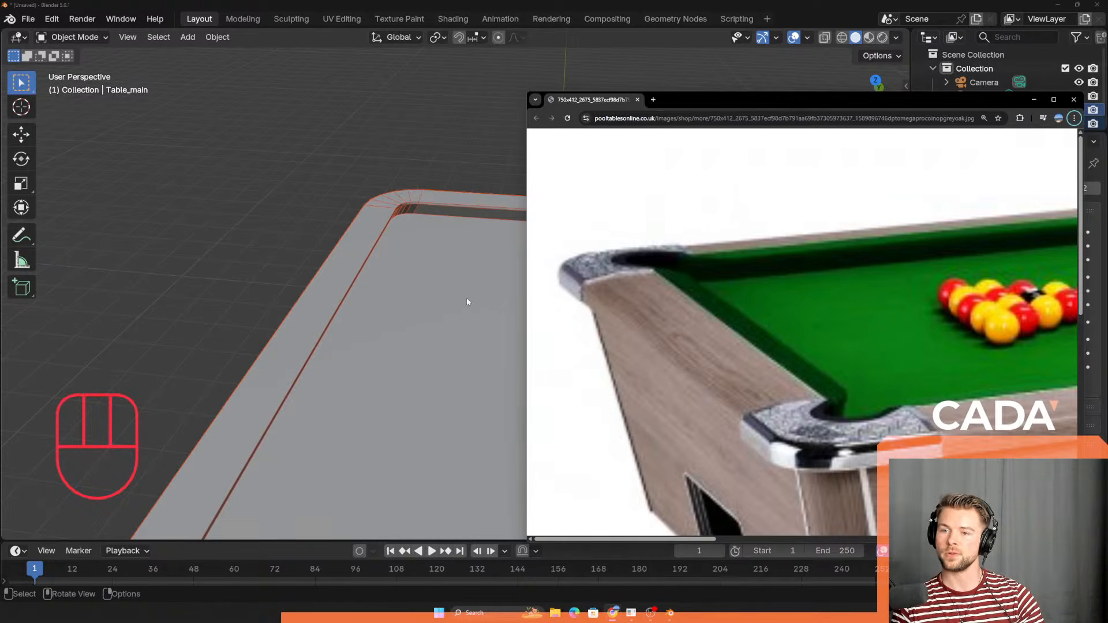
{"action": "scroll", "coordinate": [347, 287], "scroll_direction": "down", "scroll_amount": 4}
{"action": "left_click", "coordinate": [231, 316]}
{"action": "scroll", "coordinate": [231, 316], "scroll_direction": "down", "scroll_amount": 3}
{"action": "middle_click_drag", "start_coordinate": [231, 316], "coordinate": [479, 366]}
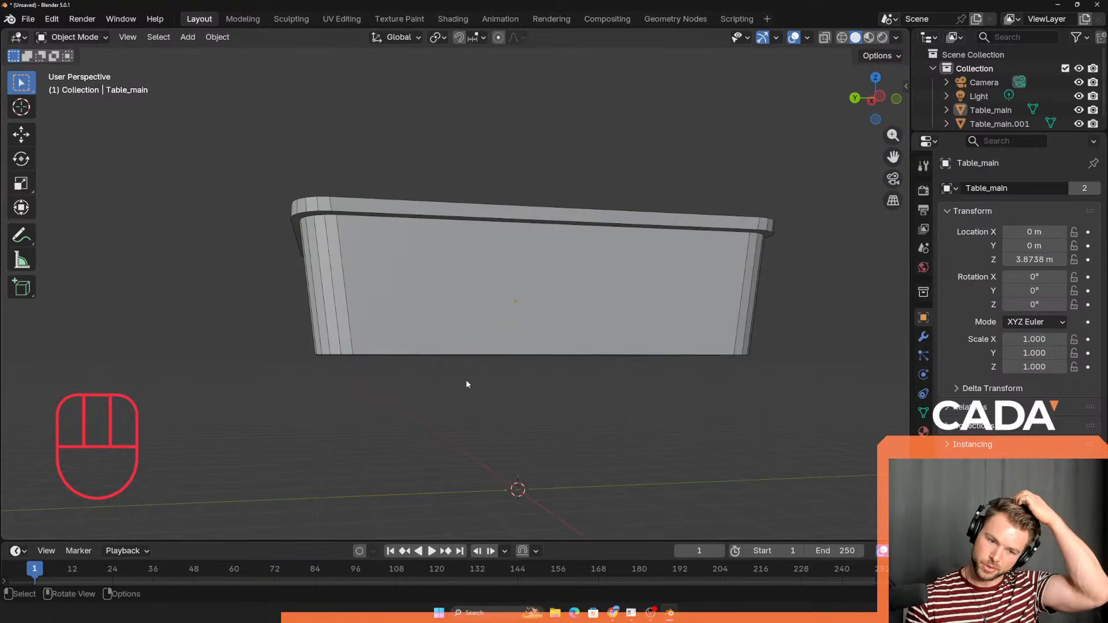
{"action": "key", "text": "alt+Tab"}
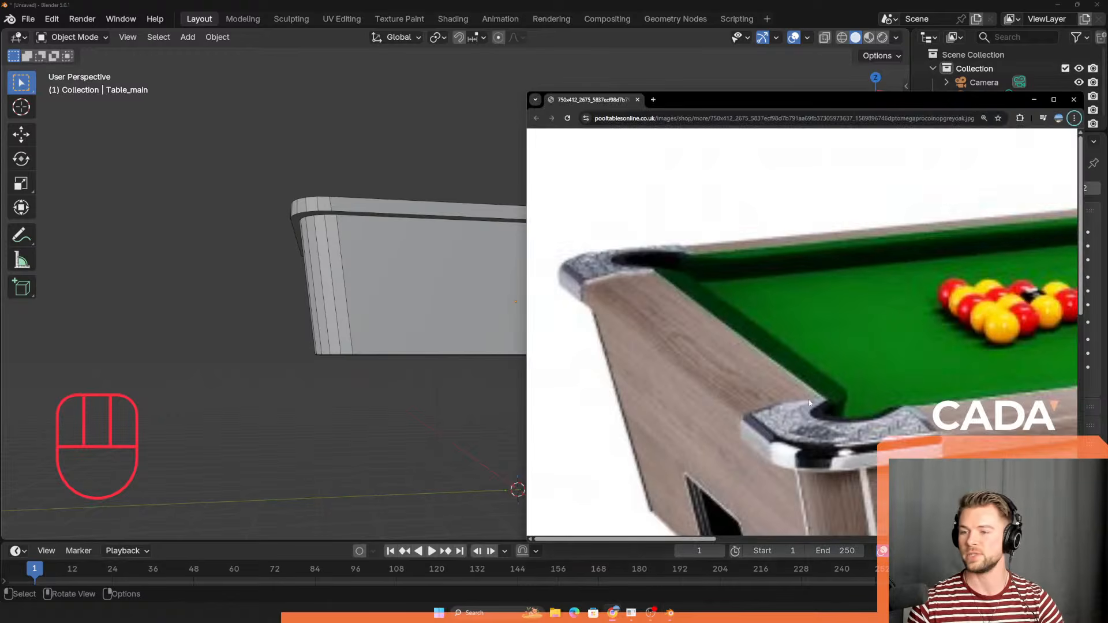
{"action": "scroll", "coordinate": [785, 383], "scroll_direction": "down", "scroll_amount": 6}
{"action": "scroll", "coordinate": [831, 364], "scroll_direction": "down", "scroll_amount": 3, "text": "ctrl"}
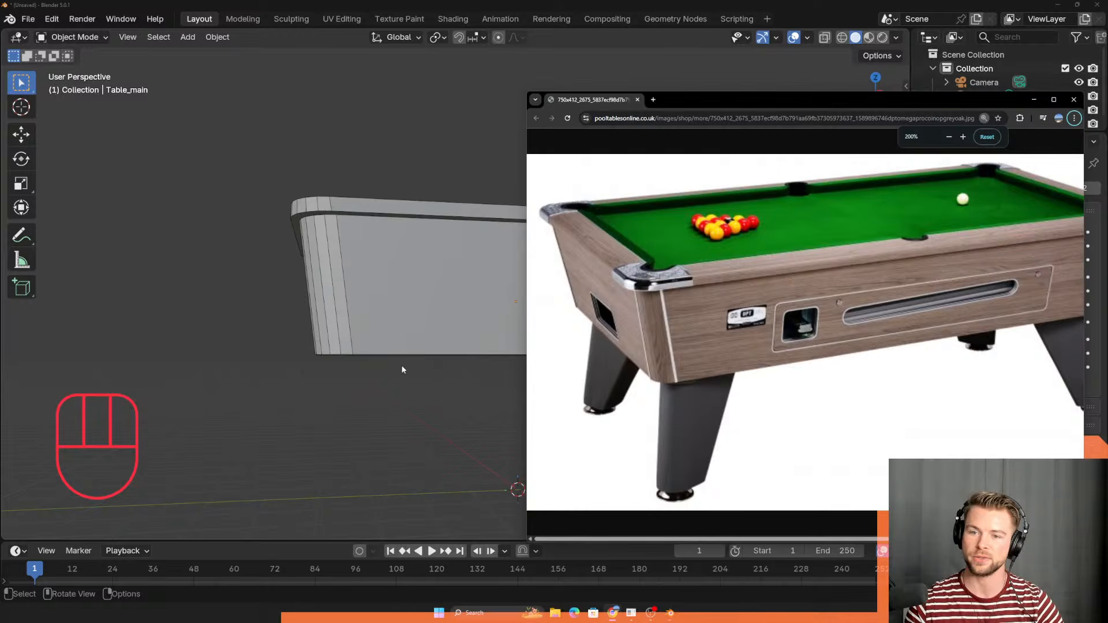
{"action": "key", "text": "alt+Tab"}
{"action": "middle_click_drag", "start_coordinate": [403, 370], "coordinate": [441, 388], "text": "alt"}
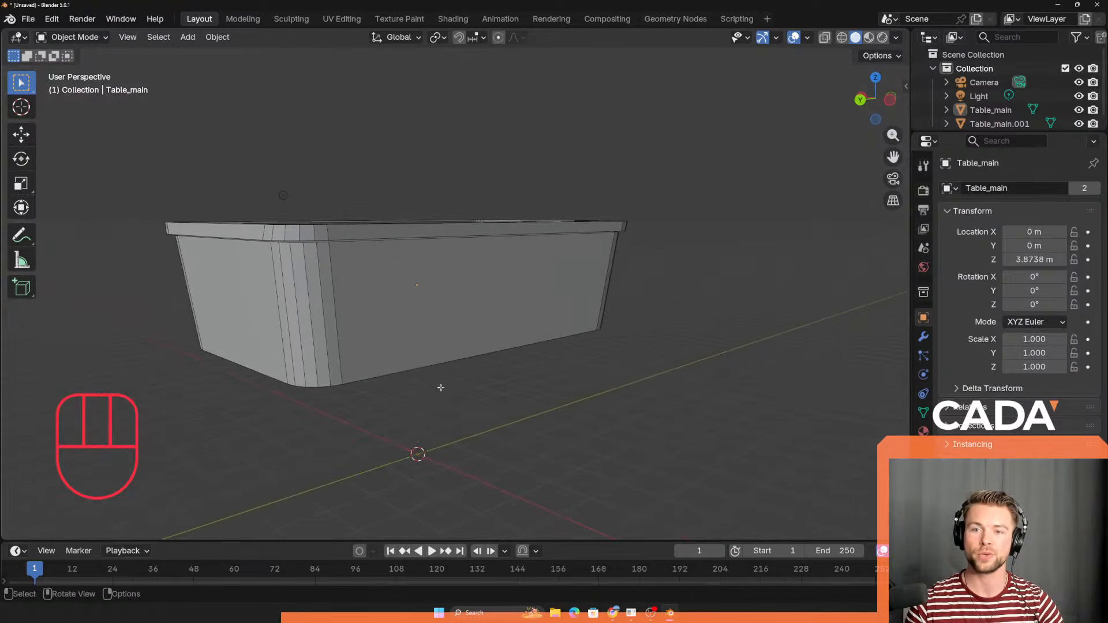
{"action": "key", "text": "Tab"}
{"action": "left_click", "coordinate": [55, 37]}
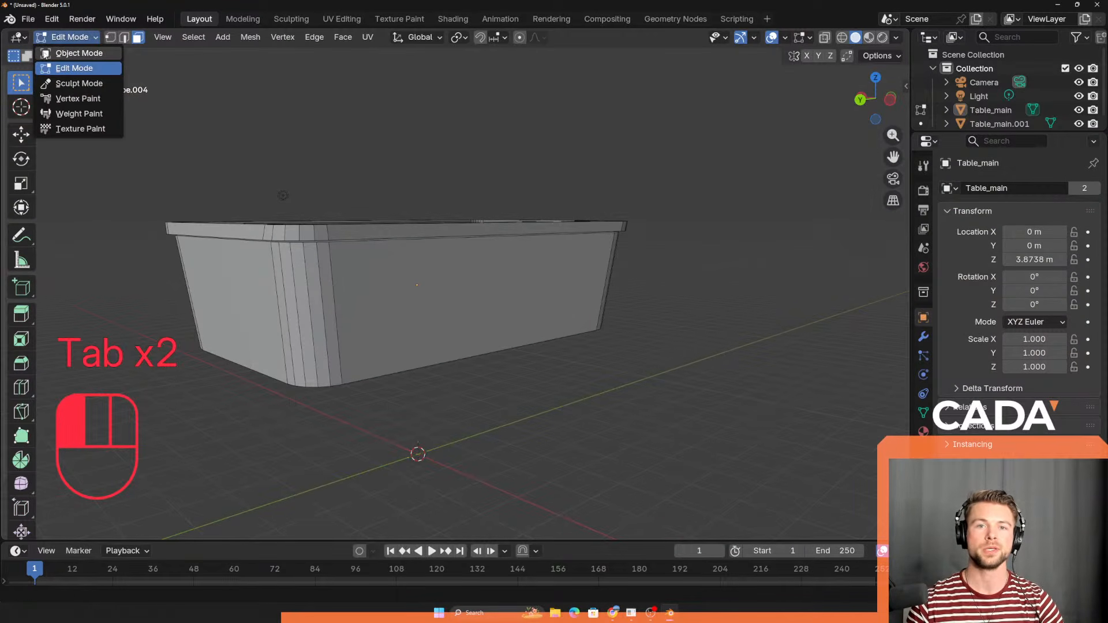
{"action": "left_click", "coordinate": [77, 53]}
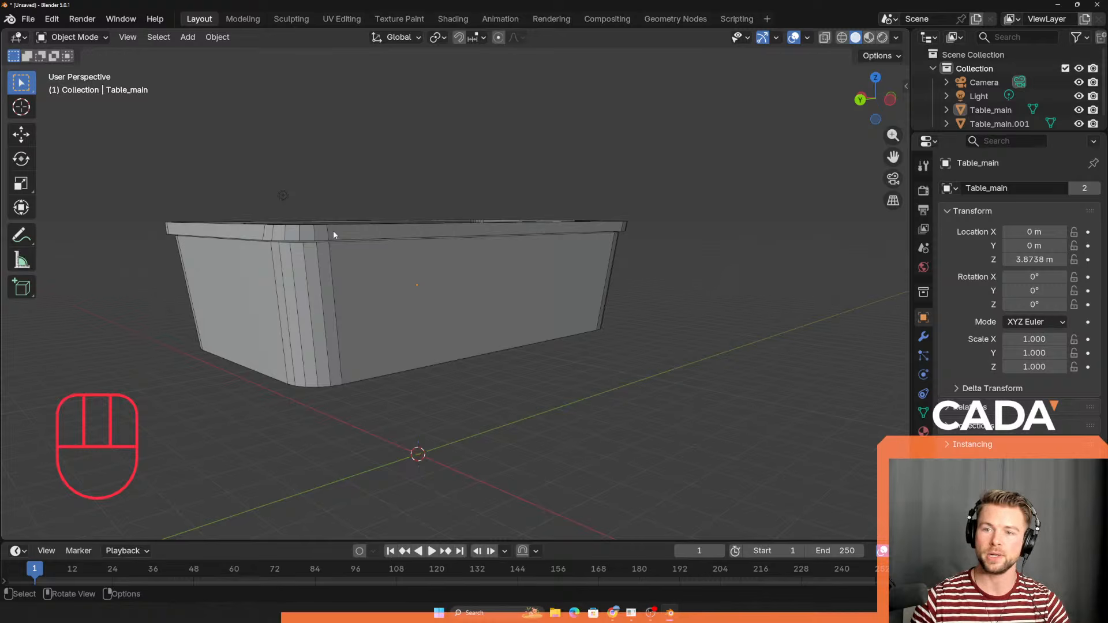
Step: Add a 2.27 m mesh cube at the world origin beneath the table as the base for a leg
{"action": "middle_click_drag", "start_coordinate": [342, 208], "coordinate": [314, 246]}
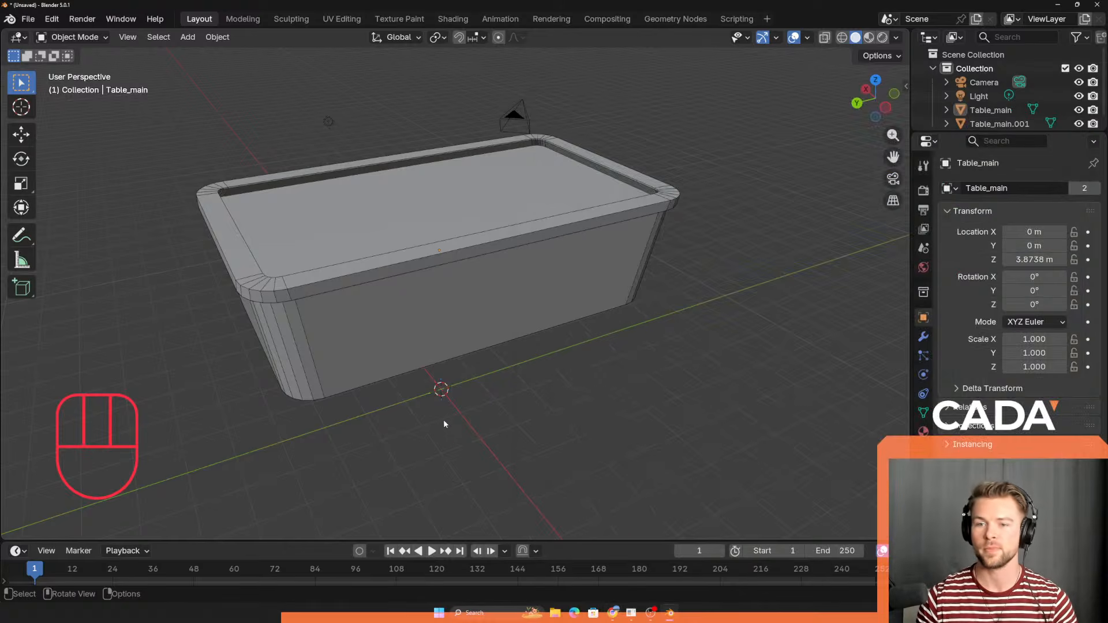
{"action": "middle_click_drag", "start_coordinate": [443, 420], "coordinate": [414, 357]}
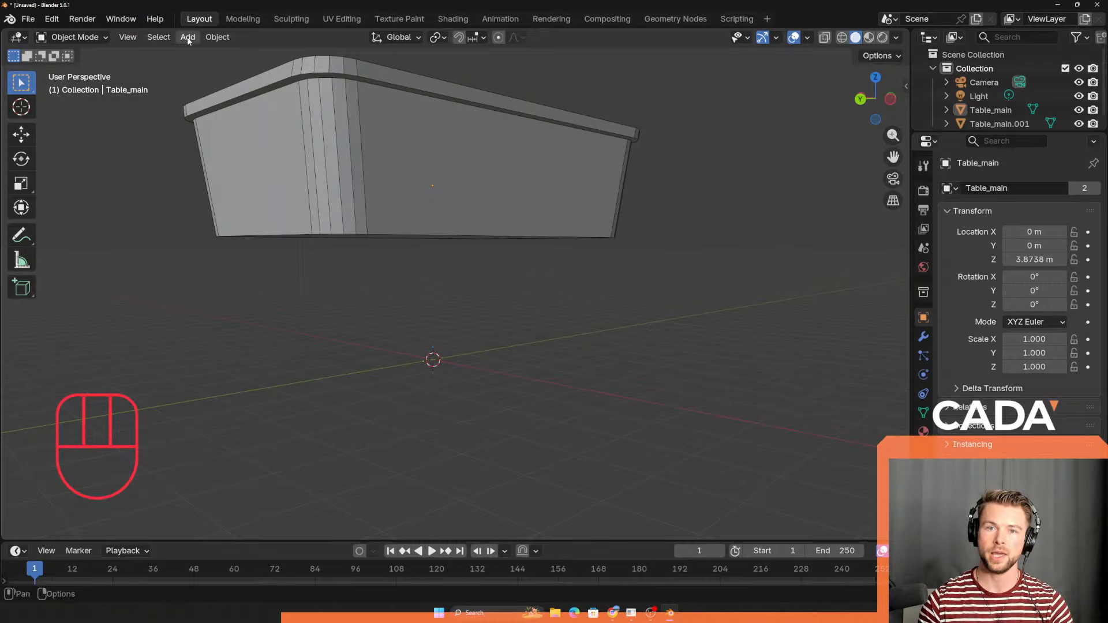
{"action": "key", "text": "shift+a"}
{"action": "mouse_move", "coordinate": [376, 319]}
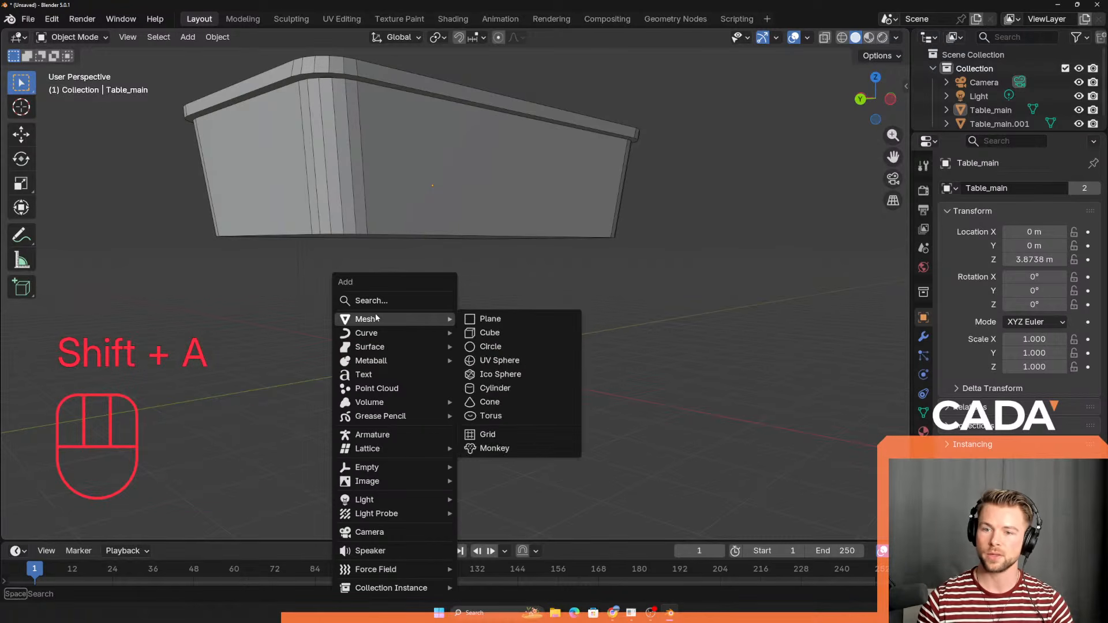
{"action": "left_click", "coordinate": [489, 333]}
{"action": "middle_click_drag", "start_coordinate": [473, 389], "coordinate": [424, 397]}
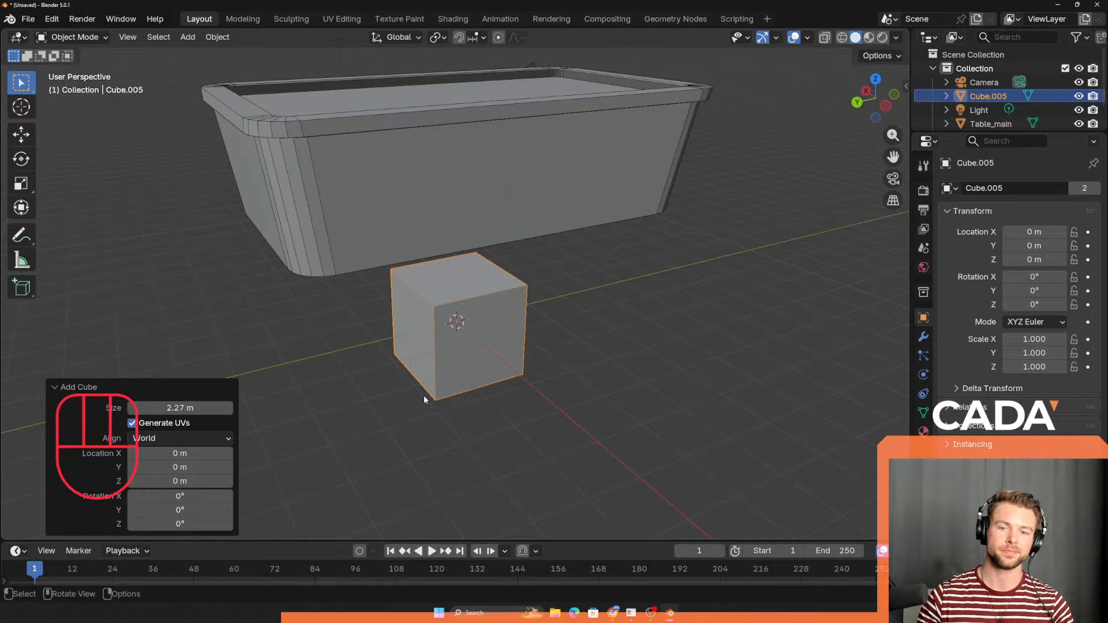
{"action": "middle_click_drag", "start_coordinate": [424, 396], "coordinate": [394, 269]}
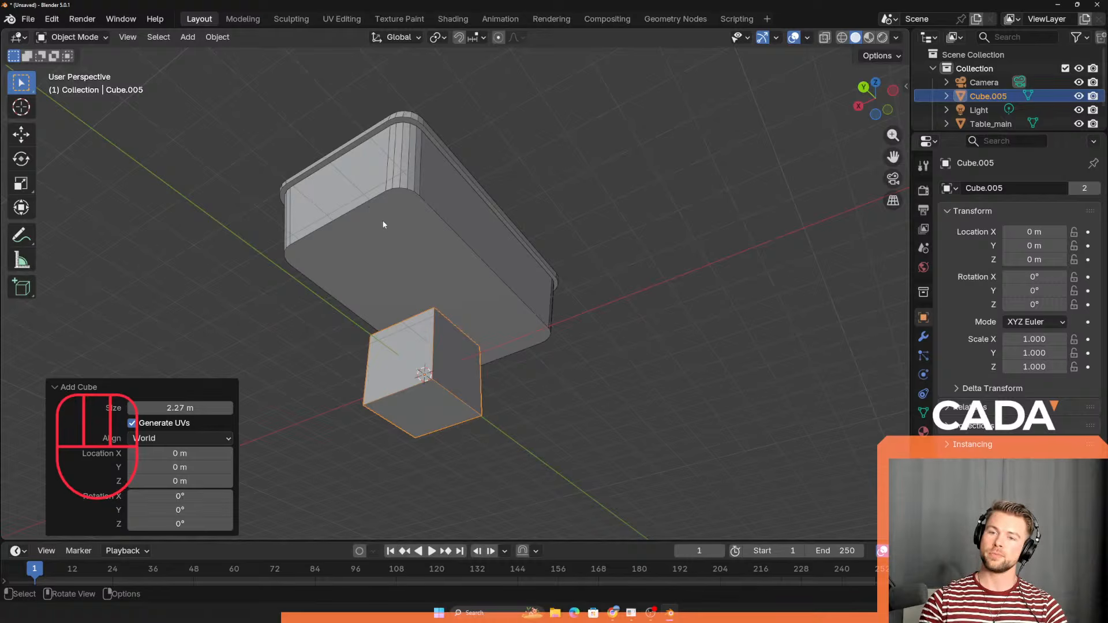
Step: Check the legs in the reference photo and move the cube about -1.17 m in X and 2.65 m in Y, beneath a table corner
{"action": "key", "text": "alt+Tab"}
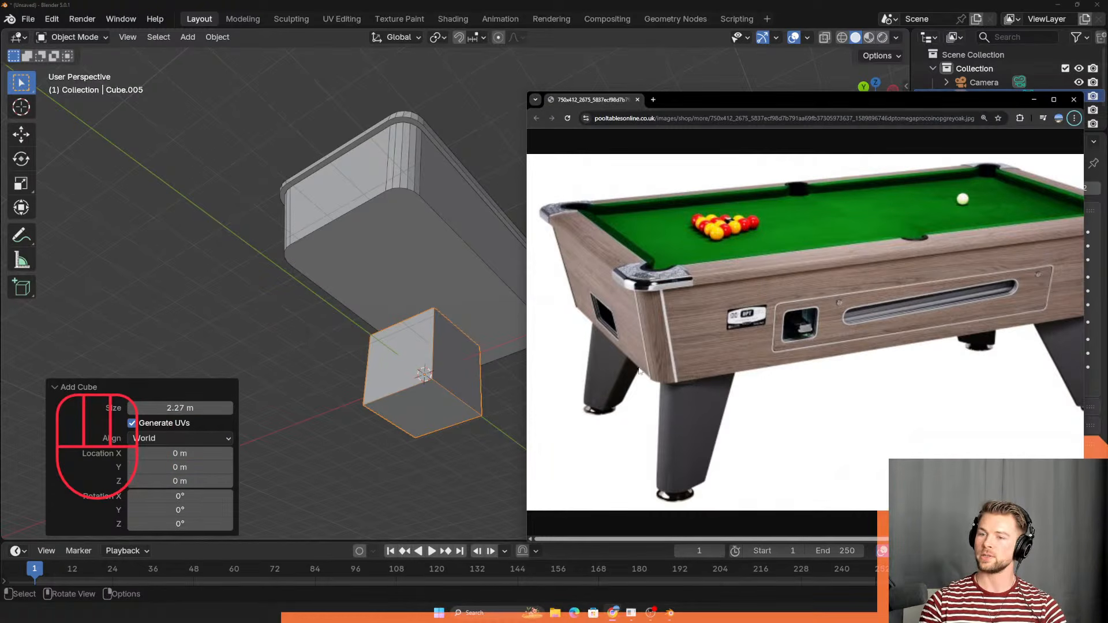
{"action": "key", "text": "alt+Tab"}
{"action": "middle_click_drag", "start_coordinate": [489, 349], "coordinate": [515, 369]}
{"action": "key", "text": "g"}
{"action": "key", "text": "g"}
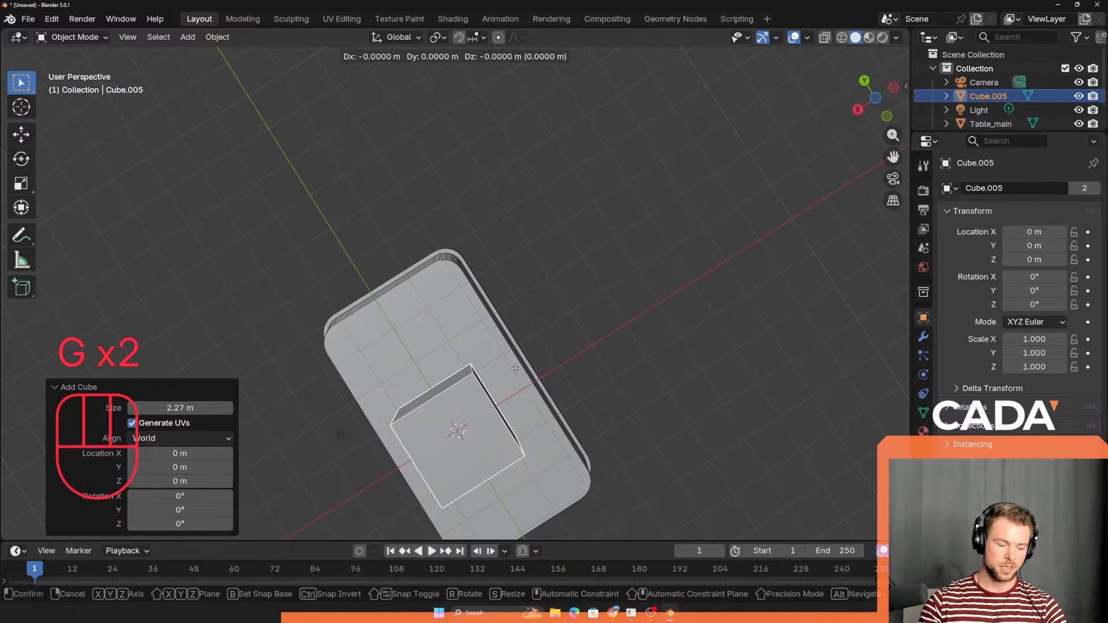
{"action": "key", "text": "x"}
{"action": "left_click", "coordinate": [554, 351]}
{"action": "key", "text": "g"}
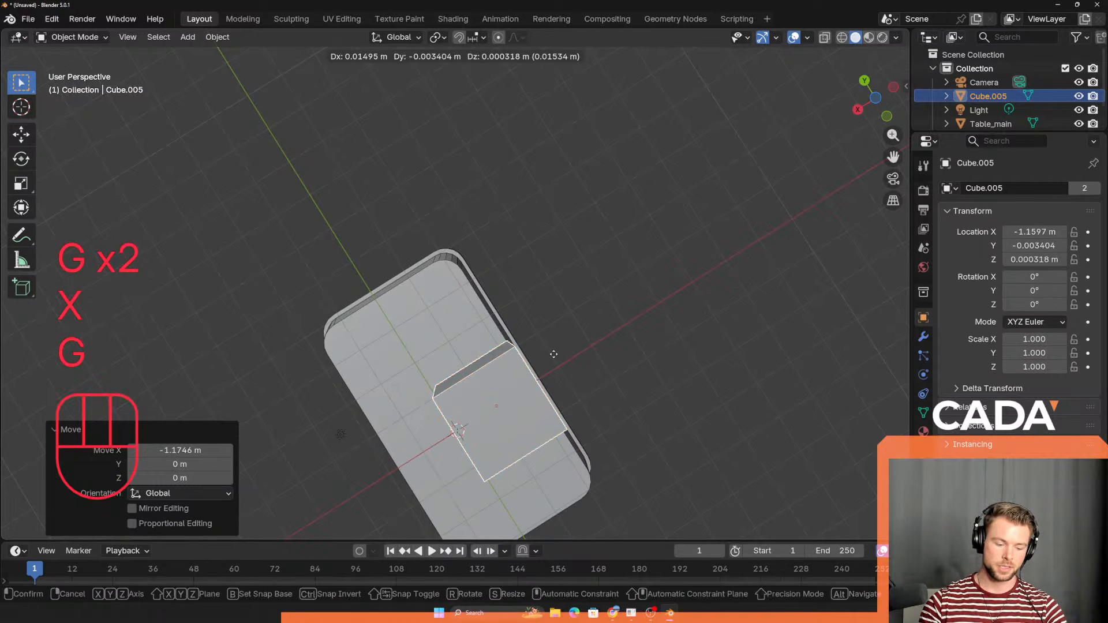
{"action": "key", "text": "y"}
{"action": "left_click", "coordinate": [498, 264]}
Step: Raise the leg cube about 1.64 m along Z so it meets the underside of the table
{"action": "middle_click_drag", "start_coordinate": [498, 264], "coordinate": [531, 455]}
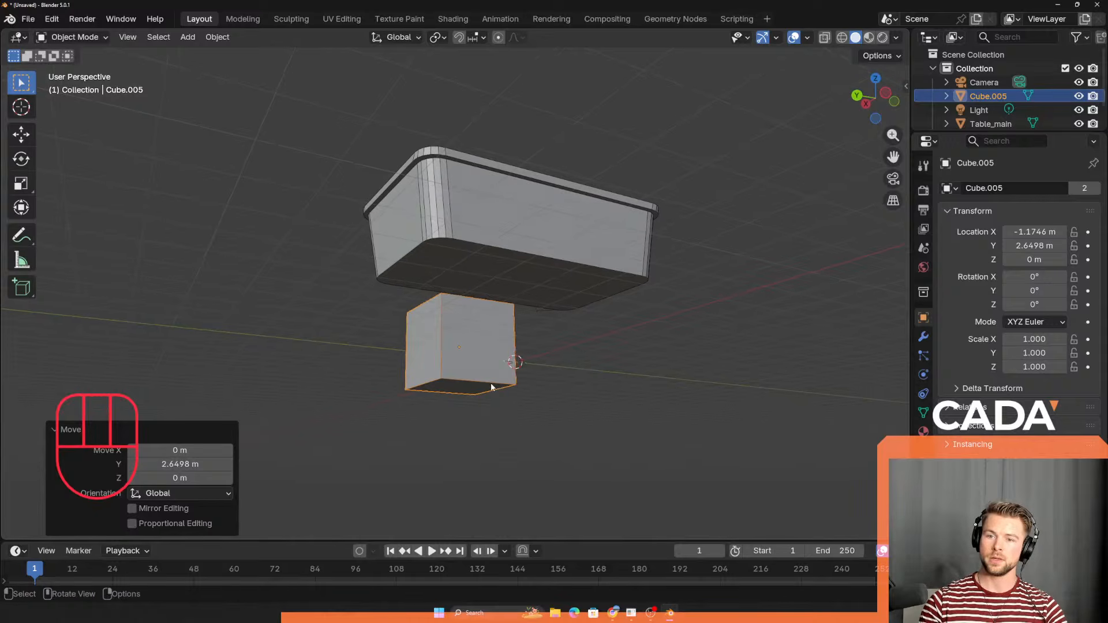
{"action": "key", "text": "g"}
{"action": "key", "text": "z"}
{"action": "left_click", "coordinate": [488, 332]}
Step: Scale the leg cube uniformly by about 0.494 and stretch it by about 1.818 along Z, checking the reference photo's leg proportions
{"action": "middle_click_drag", "start_coordinate": [488, 332], "coordinate": [531, 387]}
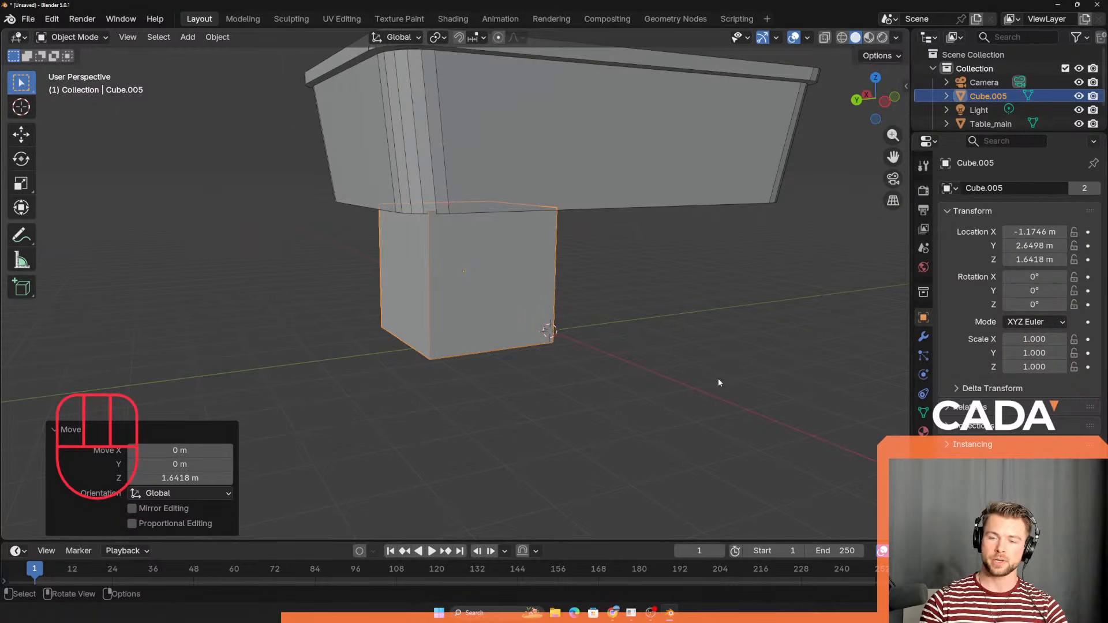
{"action": "key", "text": "s"}
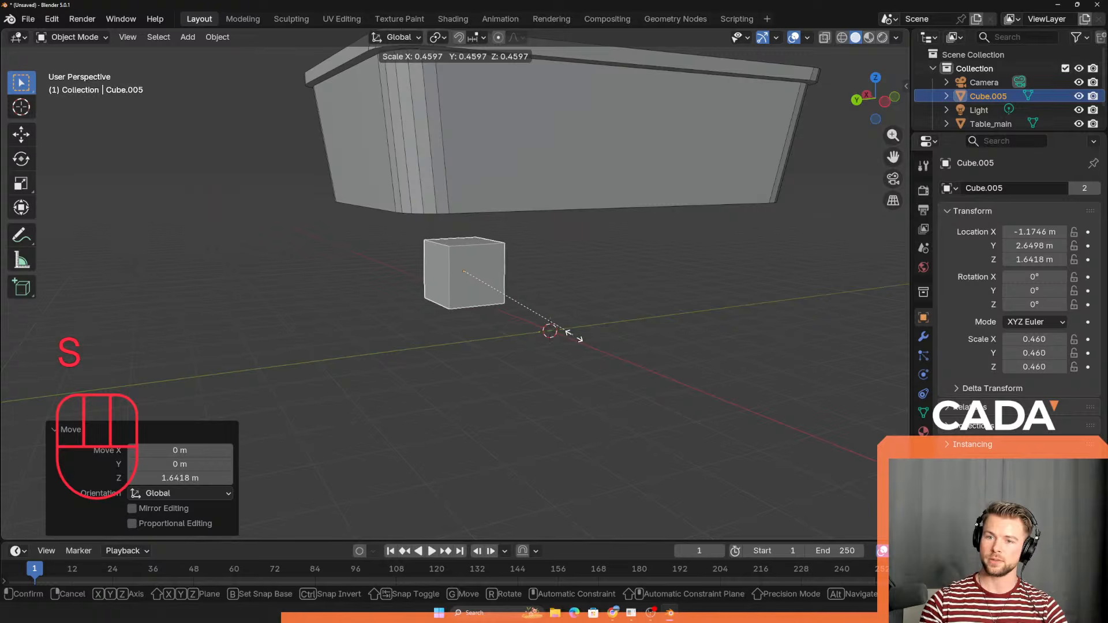
{"action": "left_click", "coordinate": [557, 331]}
{"action": "middle_click_drag", "start_coordinate": [557, 331], "coordinate": [487, 318]}
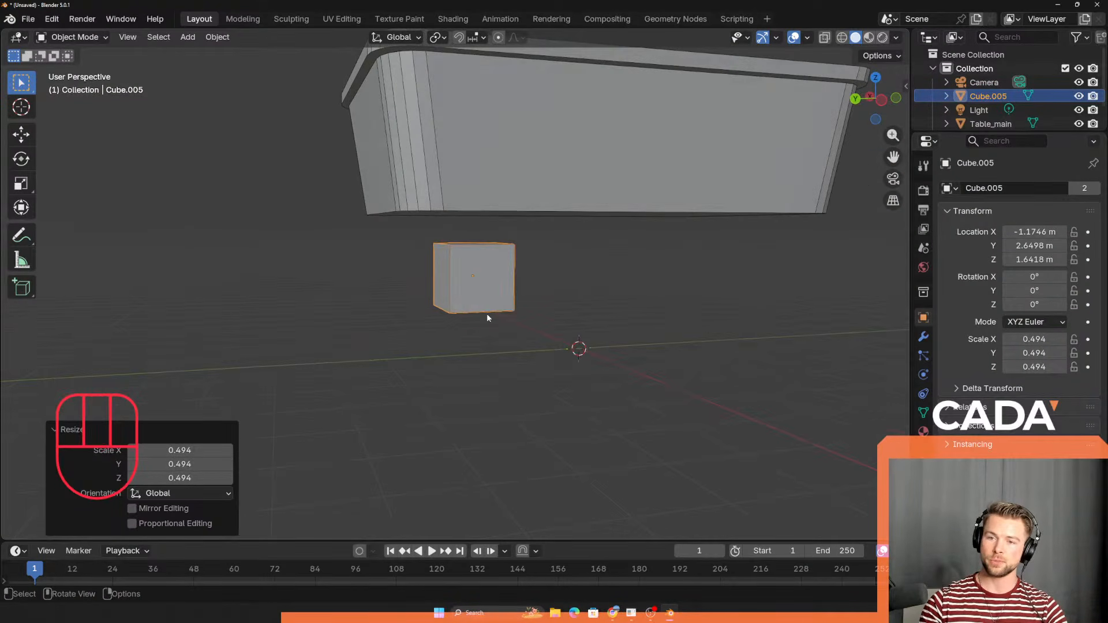
{"action": "key", "text": "s"}
{"action": "key", "text": "z"}
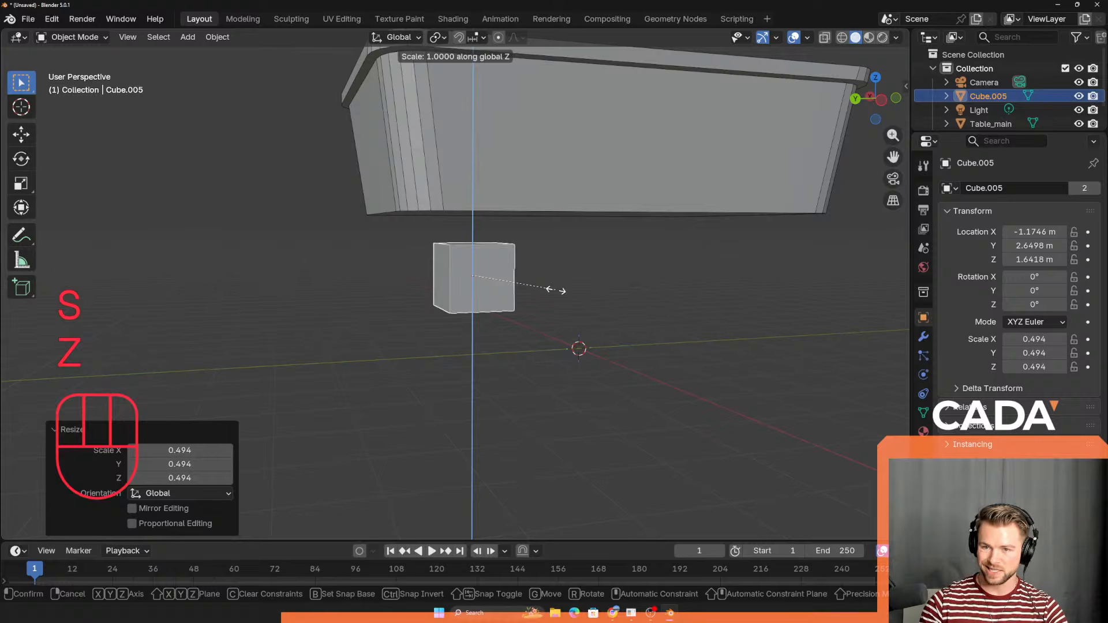
{"action": "left_click", "coordinate": [623, 302]}
{"action": "middle_click_drag", "start_coordinate": [624, 301], "coordinate": [522, 349]}
{"action": "key", "text": "alt+Tab"}
{"action": "key", "text": "alt+Tab"}
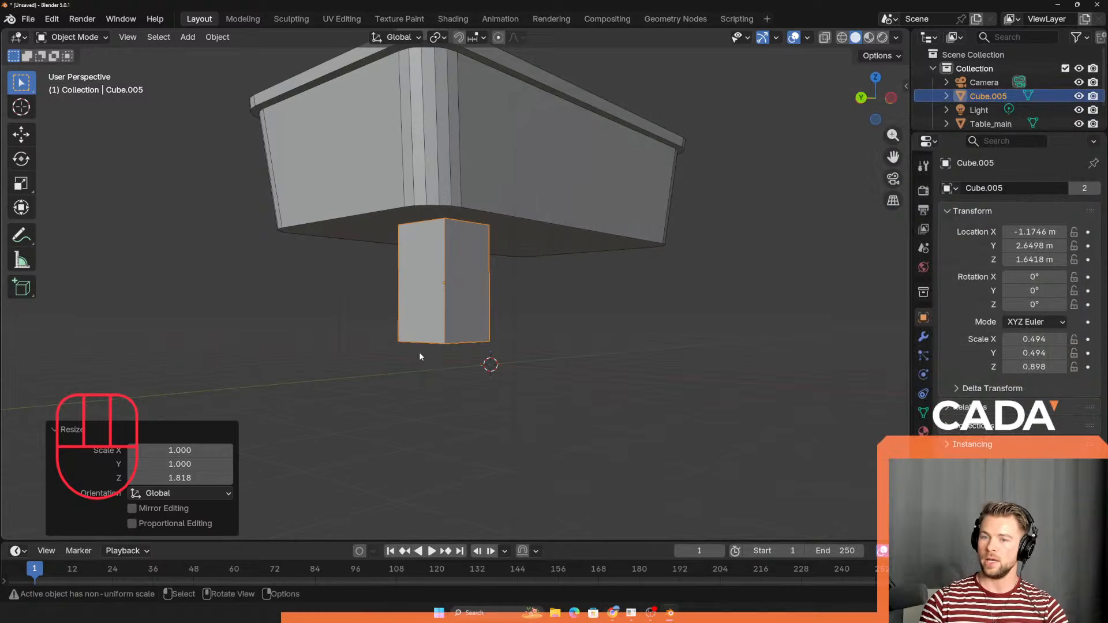
Step: Narrow the leg block by about 0.679 along X and check its placement under the table corner
{"action": "middle_click_drag", "start_coordinate": [420, 358], "coordinate": [445, 341]}
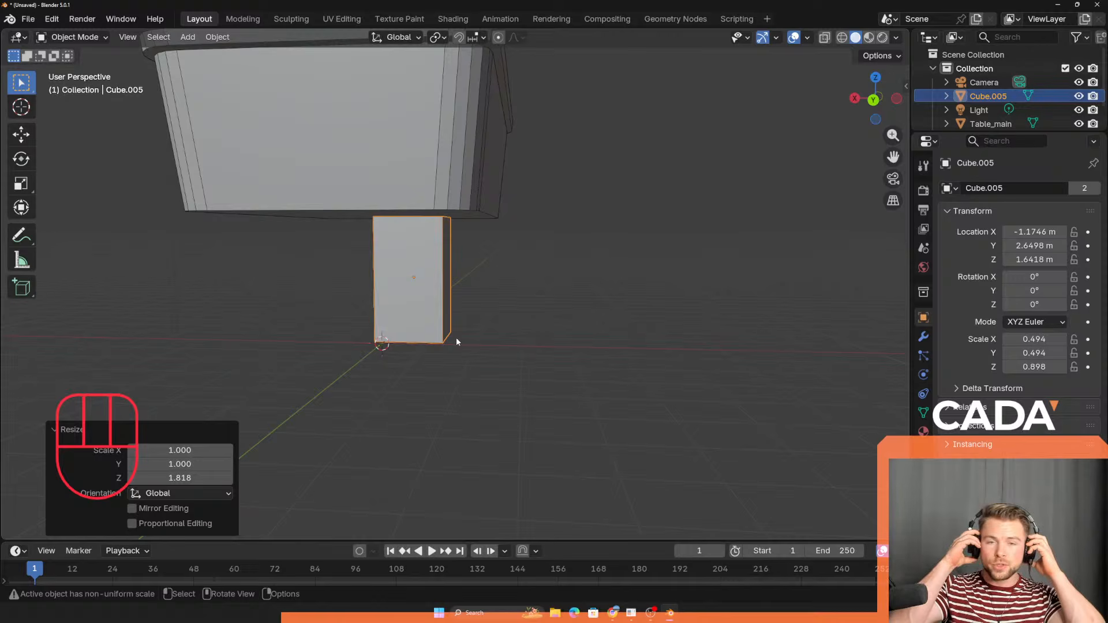
{"action": "scroll", "coordinate": [533, 283], "scroll_direction": "up", "scroll_amount": 1}
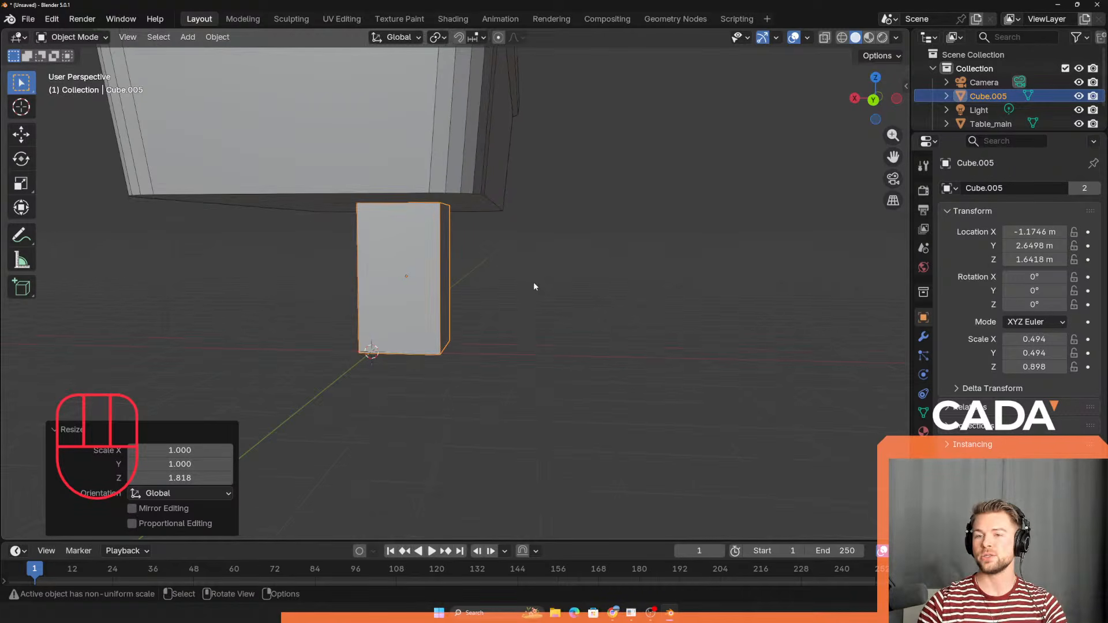
{"action": "middle_click_drag", "start_coordinate": [563, 373], "coordinate": [571, 414], "text": "shift"}
{"action": "middle_click_drag", "start_coordinate": [547, 406], "coordinate": [524, 390]}
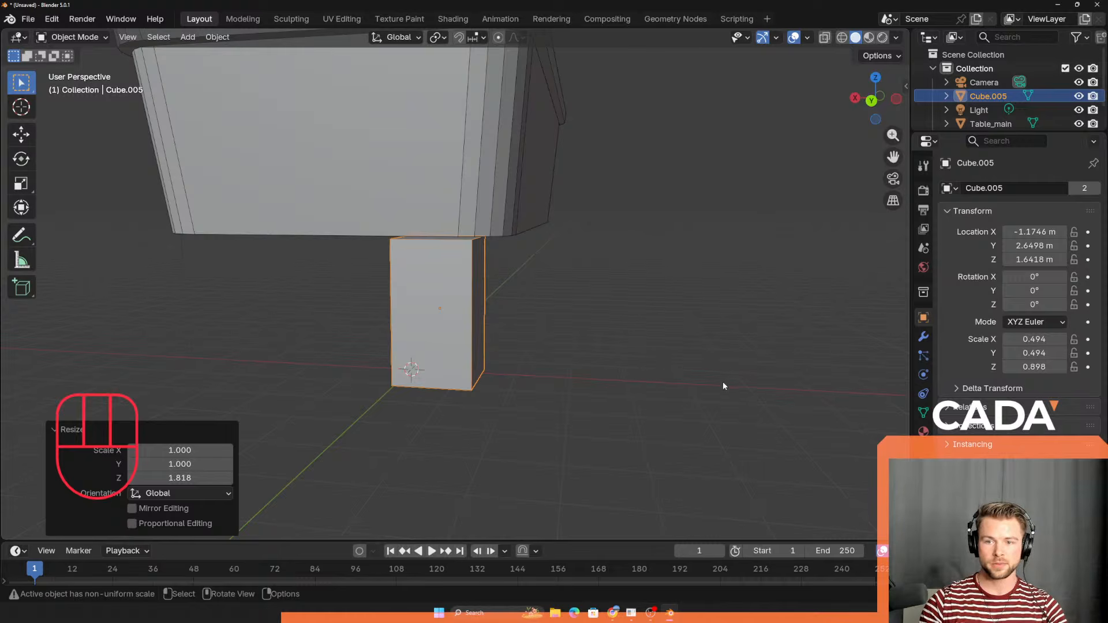
{"action": "key", "text": "s"}
{"action": "key", "text": "x"}
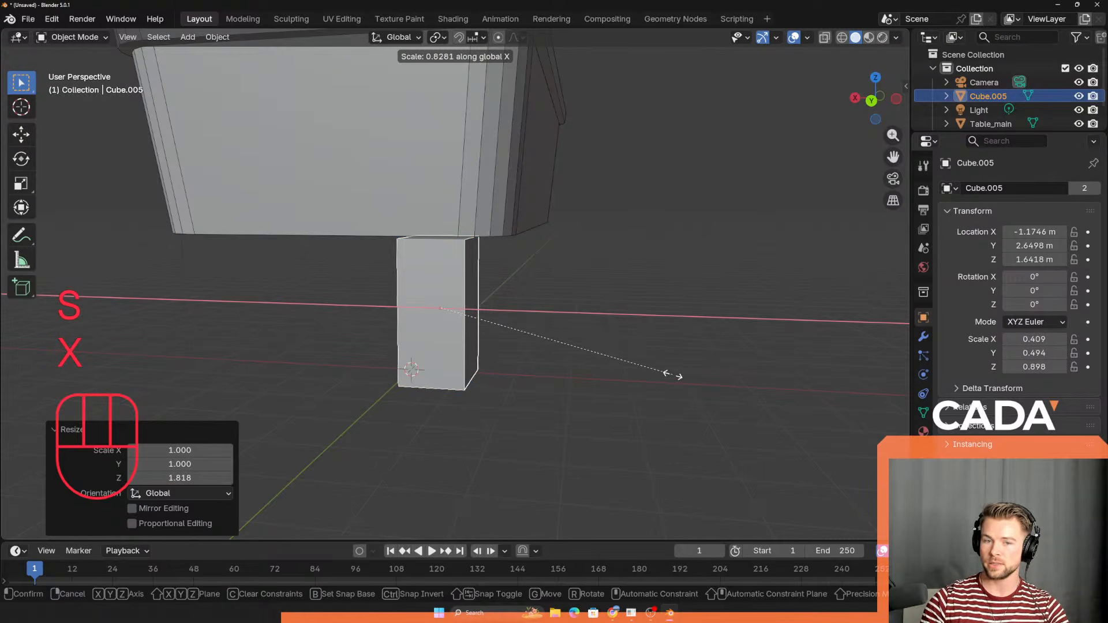
{"action": "left_click", "coordinate": [631, 371]}
{"action": "middle_click_drag", "start_coordinate": [631, 371], "coordinate": [466, 396]}
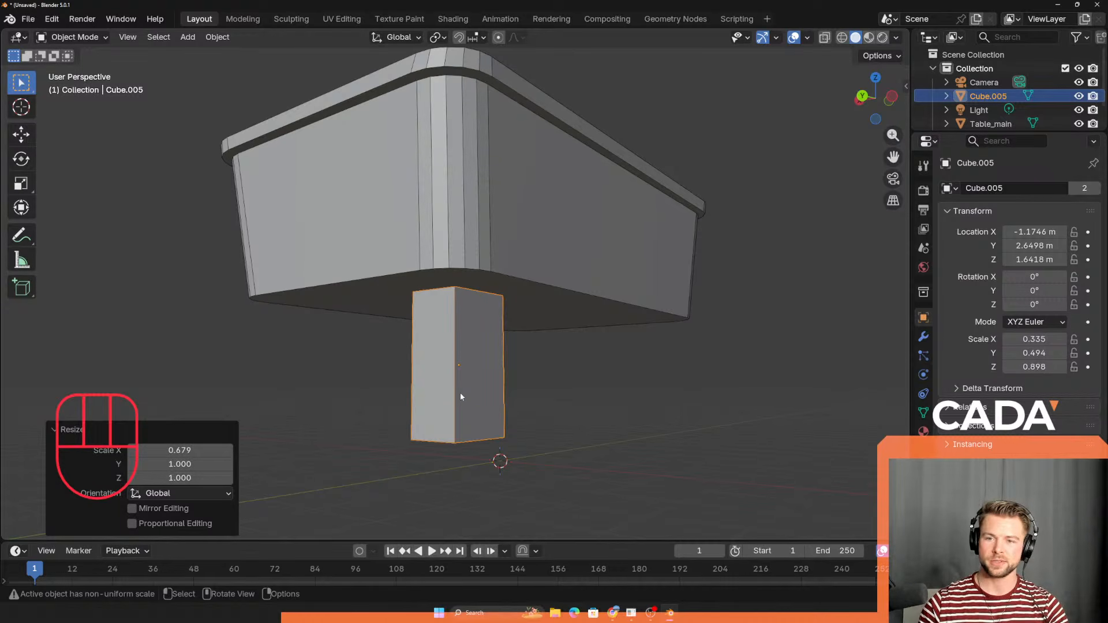
{"action": "middle_click_drag", "start_coordinate": [459, 392], "coordinate": [500, 355]}
{"action": "scroll", "coordinate": [525, 318], "scroll_direction": "up", "scroll_amount": 3}
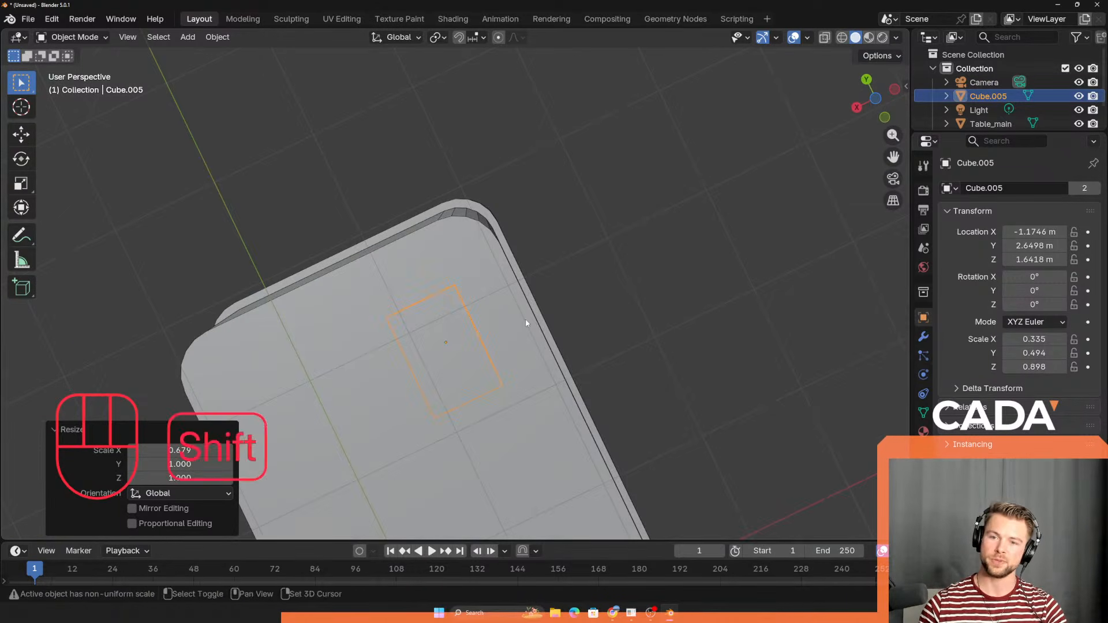
Step: Move the leg block about -0.403 m along X and 0.566 m along Y, towards the table's corner
{"action": "middle_click_drag", "start_coordinate": [525, 319], "coordinate": [511, 386], "text": "shift"}
{"action": "key", "text": "g"}
{"action": "key", "text": "x"}
{"action": "left_click", "coordinate": [547, 382]}
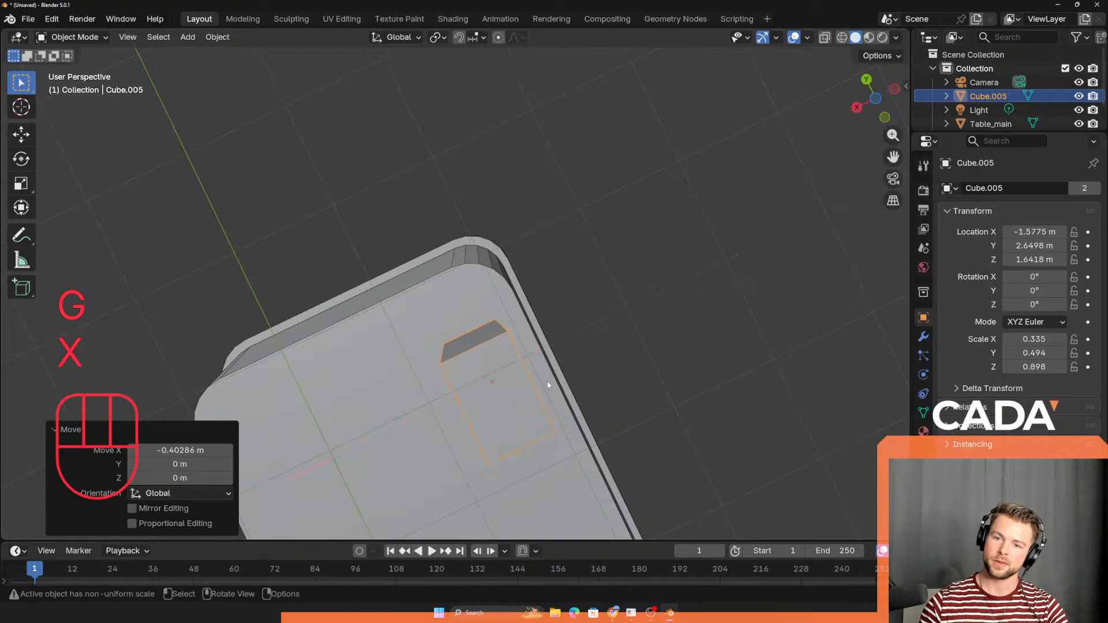
{"action": "key", "text": "g"}
{"action": "key", "text": "y"}
{"action": "left_click", "coordinate": [508, 324]}
{"action": "middle_click_drag", "start_coordinate": [508, 323], "coordinate": [513, 432]}
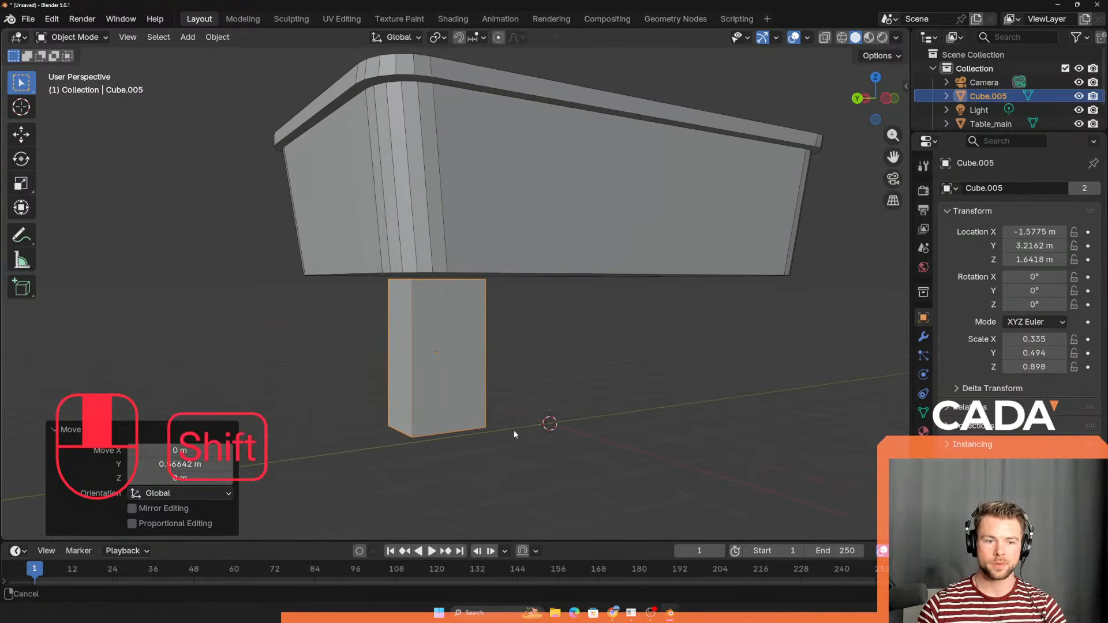
Step: Examine how the leg block sits beneath the table corner from several angles
{"action": "scroll", "coordinate": [503, 346], "scroll_direction": "down", "scroll_amount": 1}
{"action": "middle_click_drag", "start_coordinate": [503, 249], "coordinate": [495, 329], "text": "shift"}
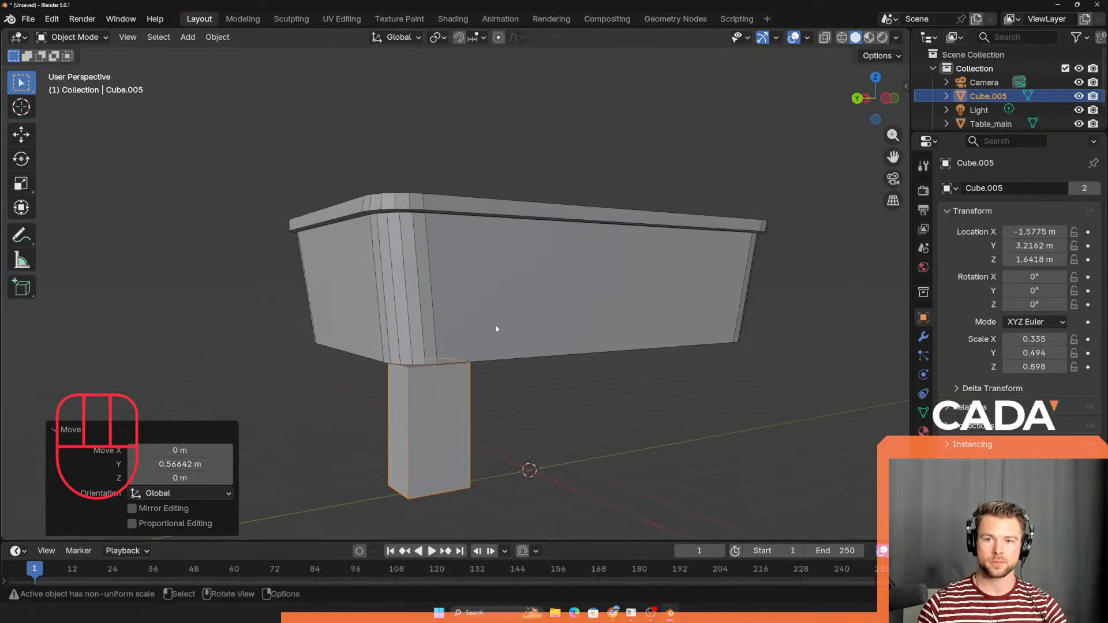
{"action": "left_click", "coordinate": [441, 200]}
{"action": "middle_click_drag", "start_coordinate": [449, 289], "coordinate": [585, 273]}
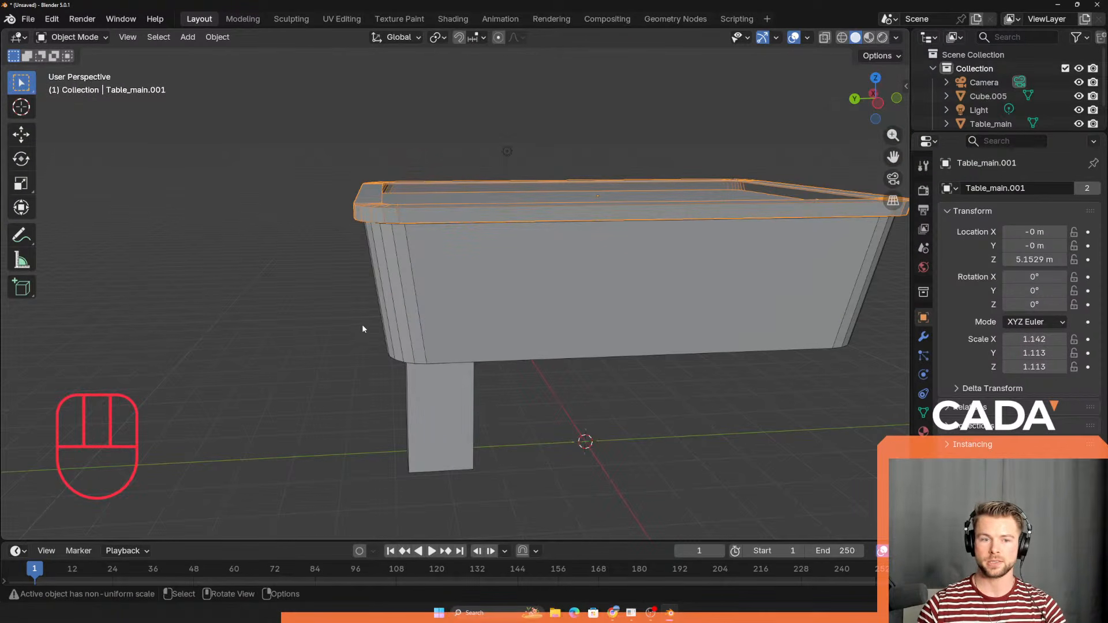
{"action": "middle_click_drag", "start_coordinate": [363, 328], "coordinate": [485, 166]}
{"action": "middle_click_drag", "start_coordinate": [436, 215], "coordinate": [520, 281]}
{"action": "scroll", "coordinate": [501, 405], "scroll_direction": "down", "scroll_amount": 2}
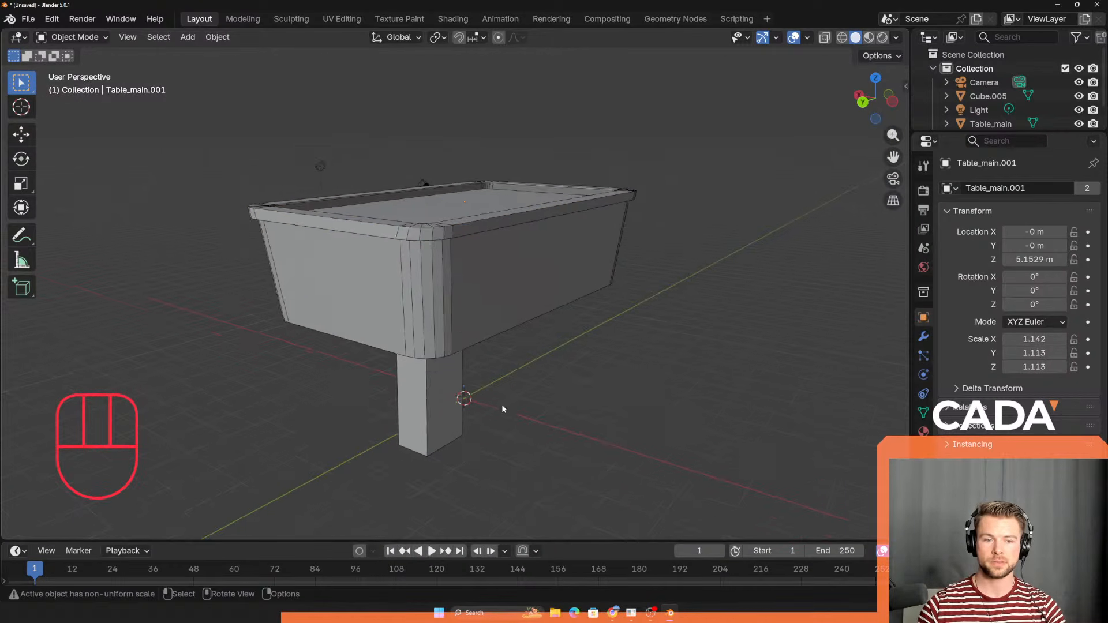
{"action": "scroll", "coordinate": [519, 432], "scroll_direction": "up", "scroll_amount": 1}
{"action": "left_click", "coordinate": [548, 377]}
{"action": "key", "text": "shift+a"}
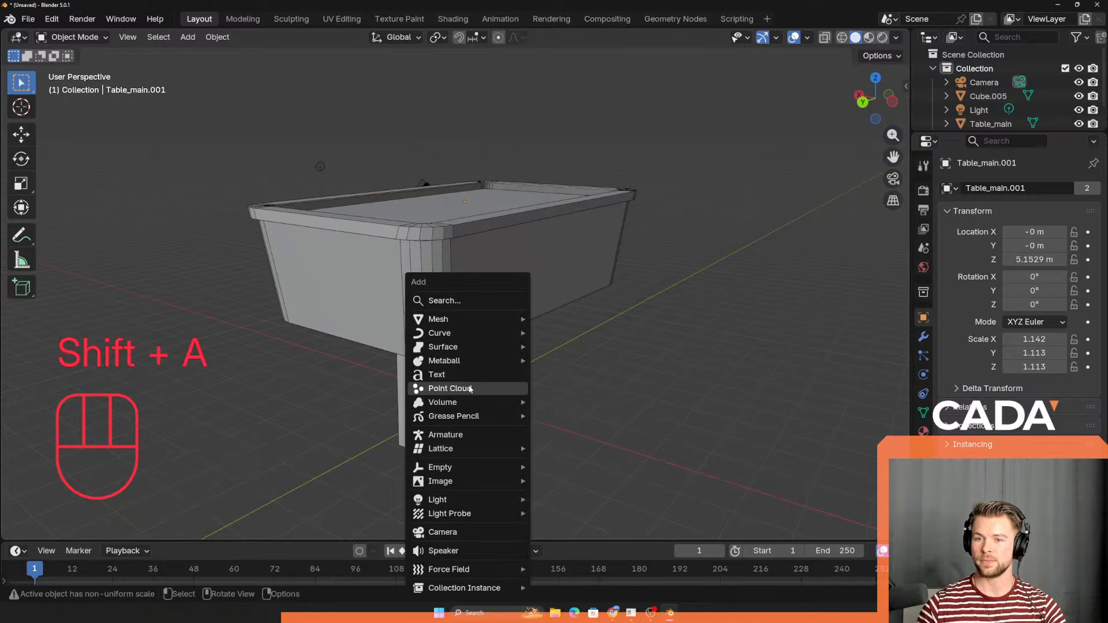
Step: Isolate the leg block and inset its top face by about 0.309 m
{"action": "left_click", "coordinate": [432, 392]}
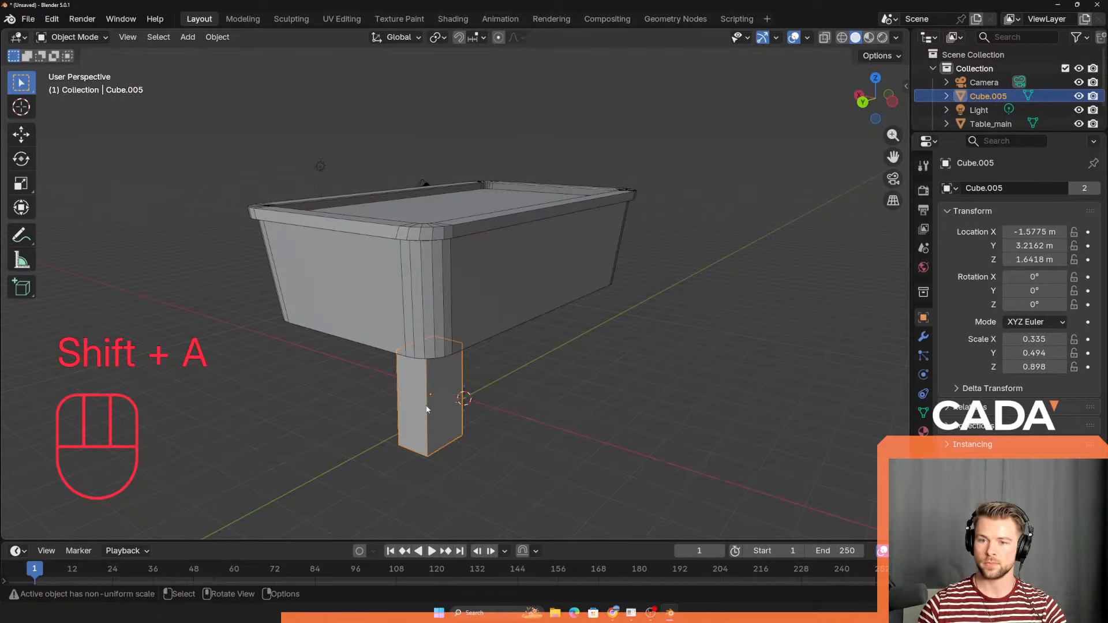
{"action": "key", "text": "KP_Divide"}
{"action": "middle_click_drag", "start_coordinate": [493, 237], "coordinate": [410, 286]}
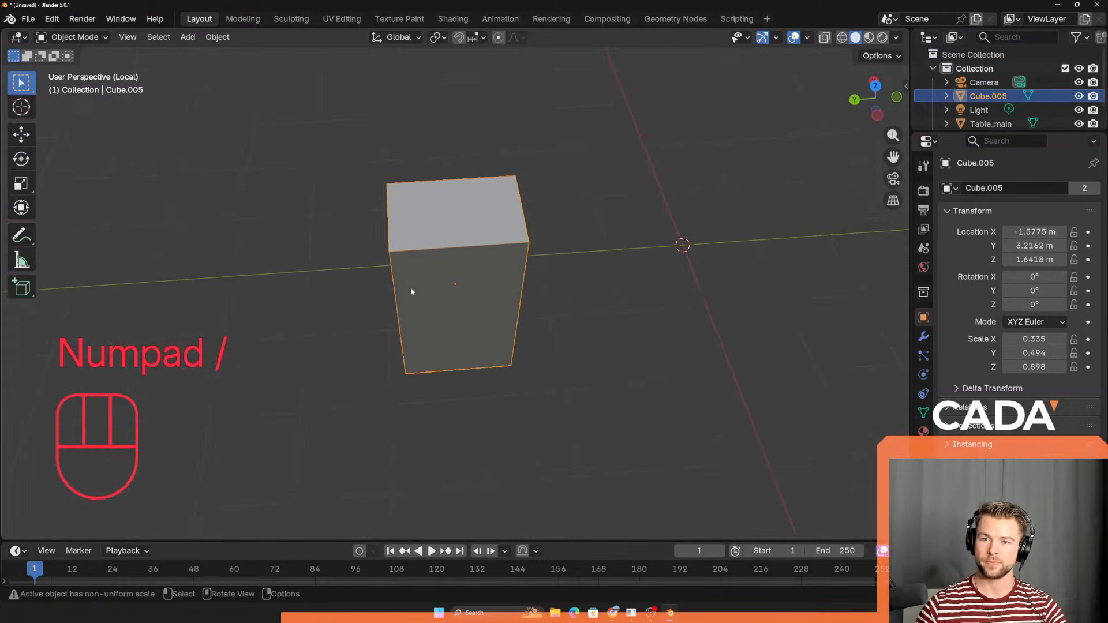
{"action": "key", "text": "Tab"}
{"action": "left_click", "coordinate": [465, 216]}
{"action": "key", "text": "i"}
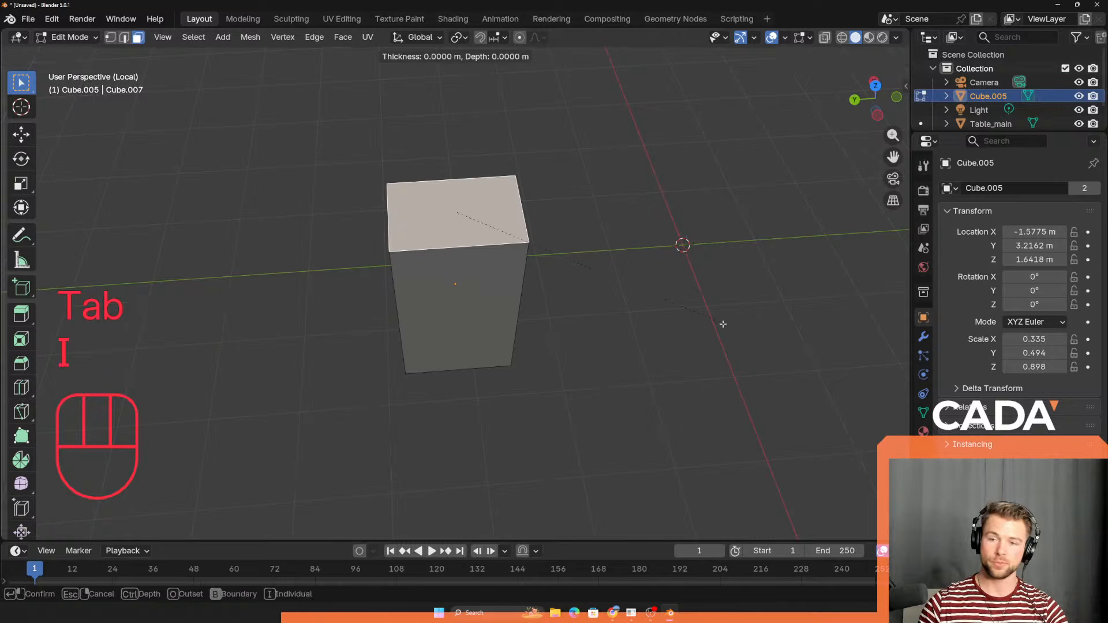
{"action": "left_click", "coordinate": [681, 318]}
Step: Extrude the inset top face about -0.175 m along Z to form a recess in the leg block
{"action": "middle_click_drag", "start_coordinate": [613, 234], "coordinate": [608, 161]}
{"action": "key", "text": "e"}
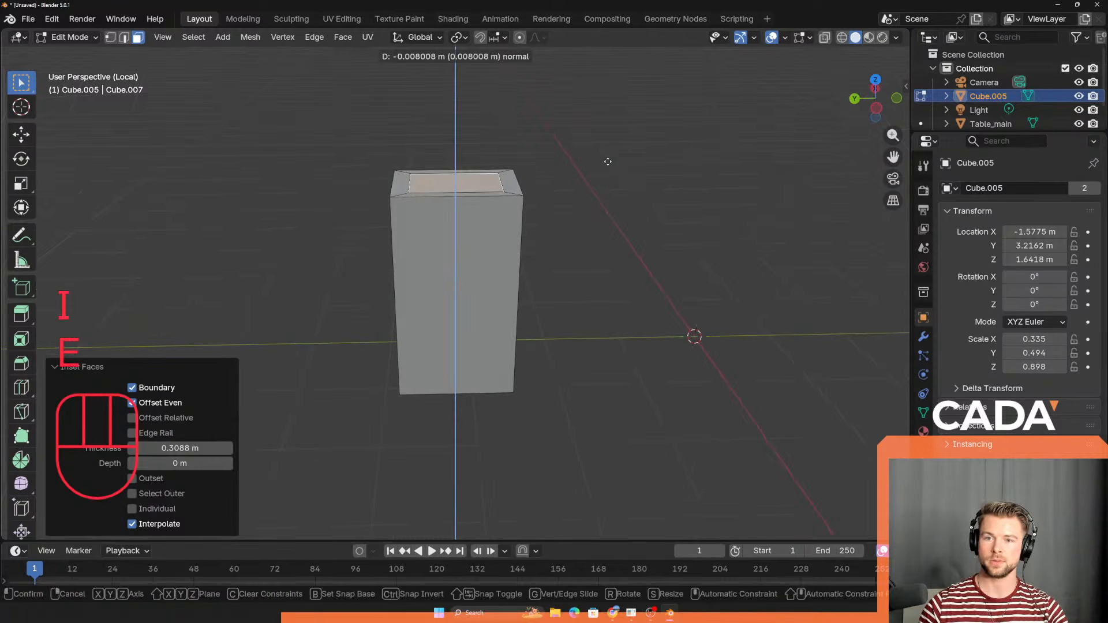
{"action": "key", "text": "z"}
{"action": "key", "text": "z"}
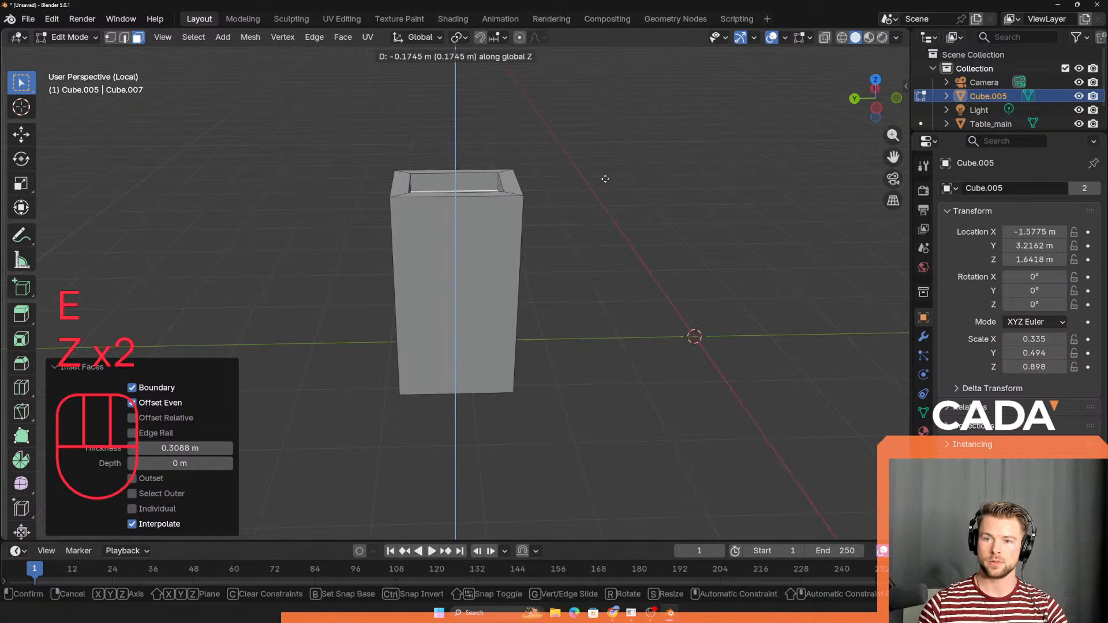
{"action": "left_click", "coordinate": [603, 178]}
{"action": "scroll", "coordinate": [536, 172], "scroll_direction": "up", "scroll_amount": 2}
{"action": "middle_click_drag", "start_coordinate": [525, 183], "coordinate": [546, 366], "text": "shift"}
{"action": "middle_click_drag", "start_coordinate": [545, 367], "coordinate": [483, 361]}
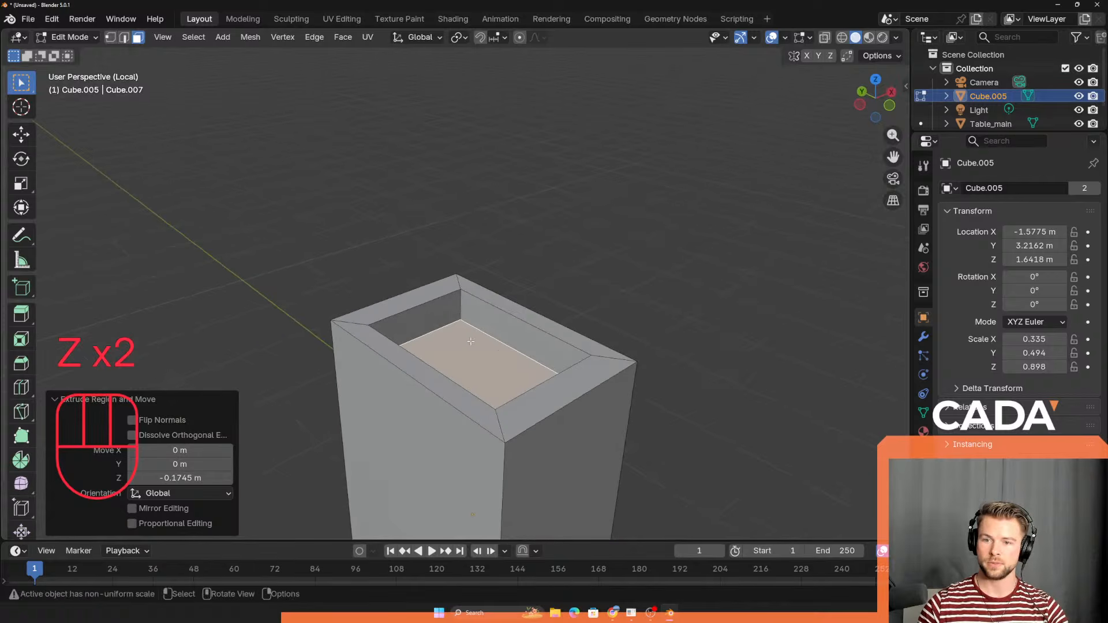
Step: Apply the leg block's rotation and scale, and also apply all of its transforms
{"action": "key", "text": "Tab"}
{"action": "key", "text": "ctrl+a"}
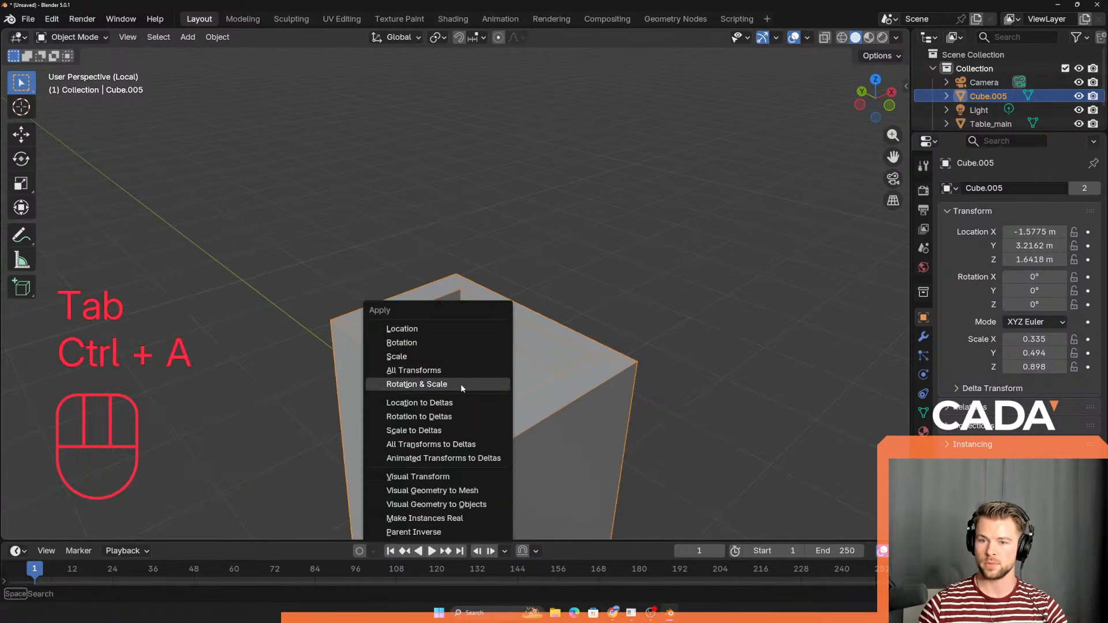
{"action": "left_click", "coordinate": [460, 384]}
{"action": "key", "text": "ctrl+a"}
{"action": "left_click", "coordinate": [448, 372]}
Step: Bevel the recess's four vertical corner edges at about 0.105 m width with 5 segments and a profile shape of 0
{"action": "key", "text": "Tab"}
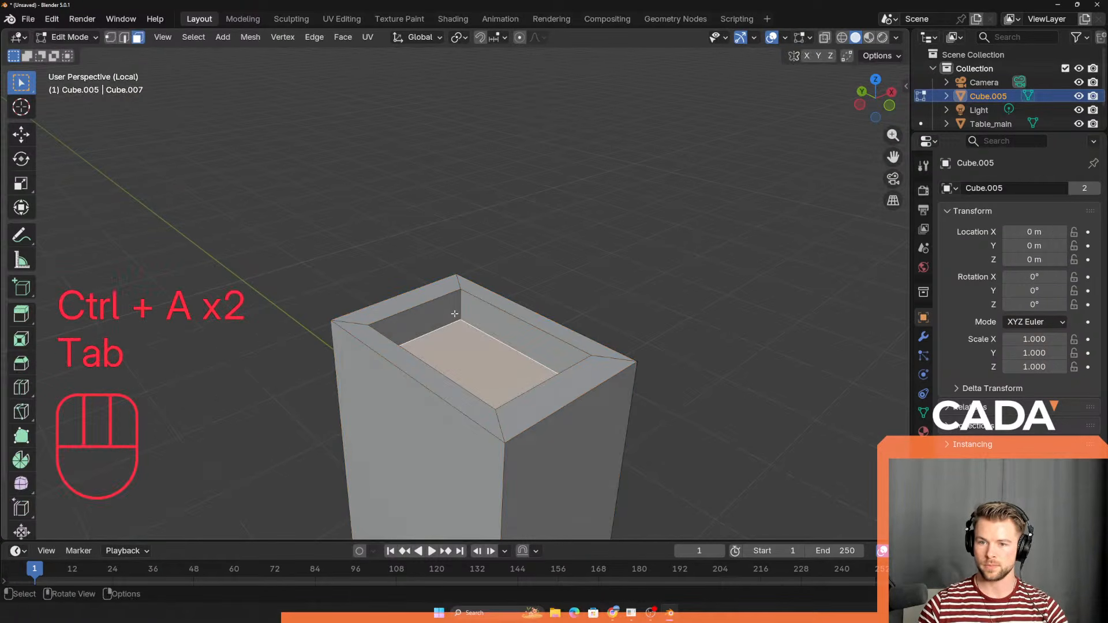
{"action": "key", "text": "2"}
{"action": "middle_click_drag", "start_coordinate": [404, 346], "coordinate": [430, 274]}
{"action": "middle_click_drag", "start_coordinate": [430, 275], "coordinate": [525, 272]}
{"action": "left_click", "coordinate": [528, 264], "text": "shift"}
{"action": "scroll", "coordinate": [519, 317], "scroll_direction": "up", "scroll_amount": 2}
{"action": "middle_click_drag", "start_coordinate": [517, 324], "coordinate": [498, 372]}
{"action": "key", "text": "ctrl+b"}
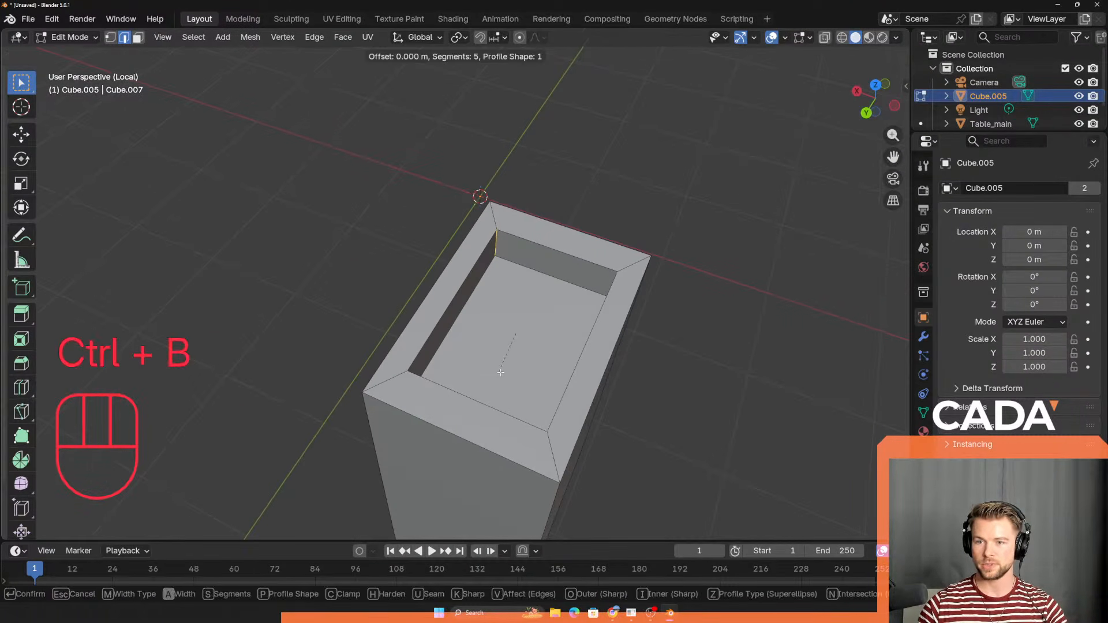
{"action": "left_click", "coordinate": [209, 429]}
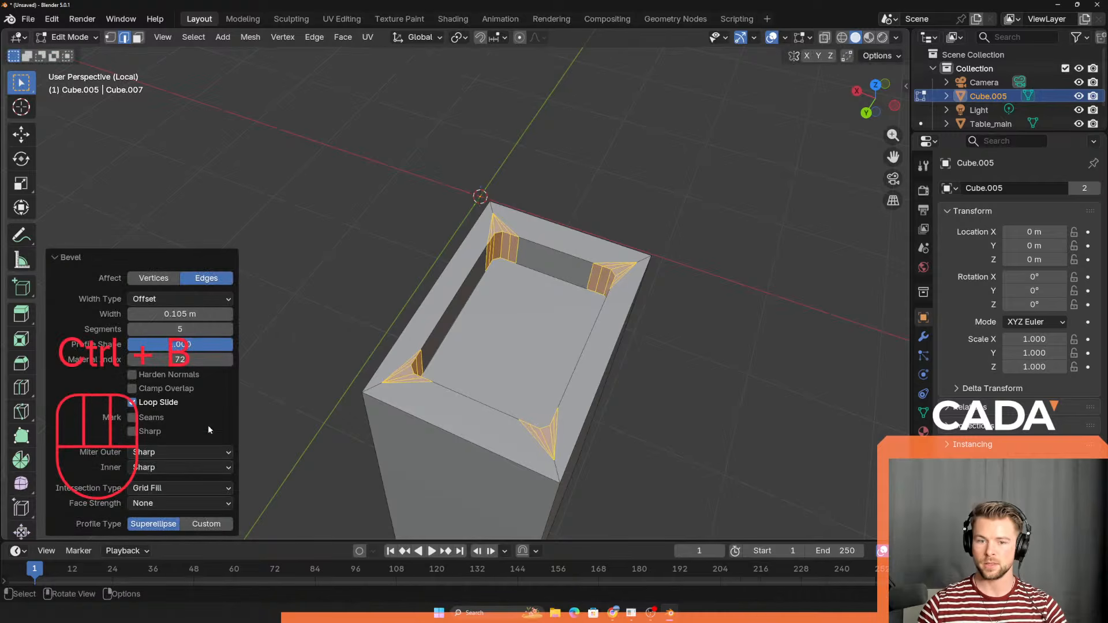
{"action": "left_click_drag", "start_coordinate": [196, 345], "coordinate": [128, 345]}
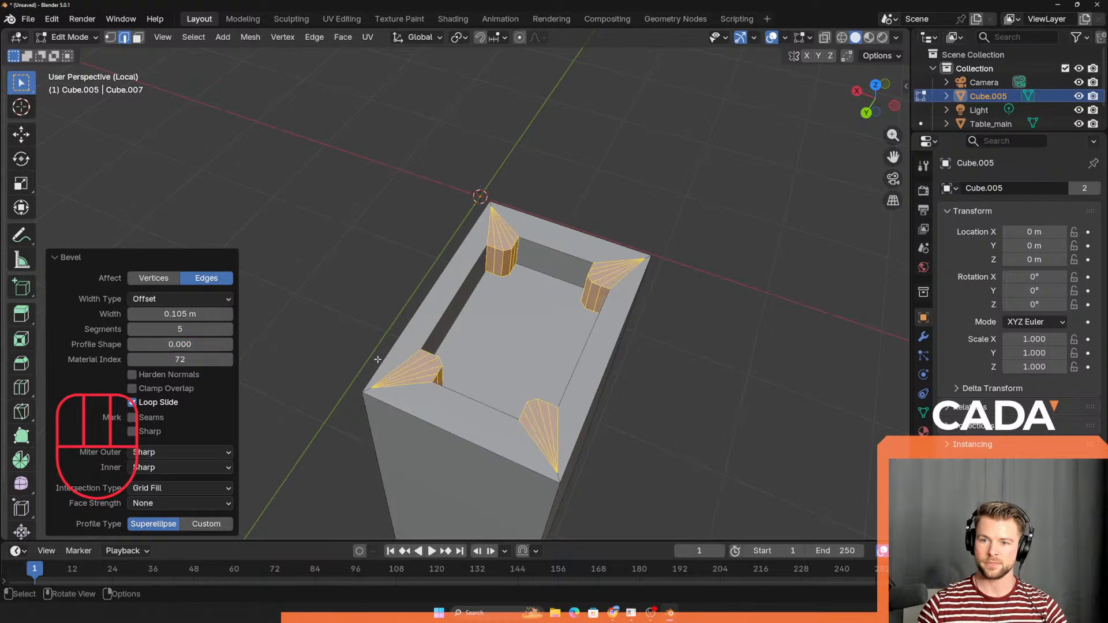
Step: Undo the recess corner bevel and the applied transforms on the leg block
{"action": "key", "text": "Tab"}
{"action": "scroll", "coordinate": [605, 414], "scroll_direction": "down", "scroll_amount": 3}
{"action": "key", "text": "ctrl+z"}
{"action": "key", "text": "ctrl+z"}
{"action": "key", "text": "ctrl+z"}
{"action": "middle_click_drag", "start_coordinate": [529, 440], "coordinate": [443, 416]}
{"action": "key", "text": "ctrl+z"}
{"action": "key", "text": "ctrl+z"}
{"action": "key", "text": "ctrl+z"}
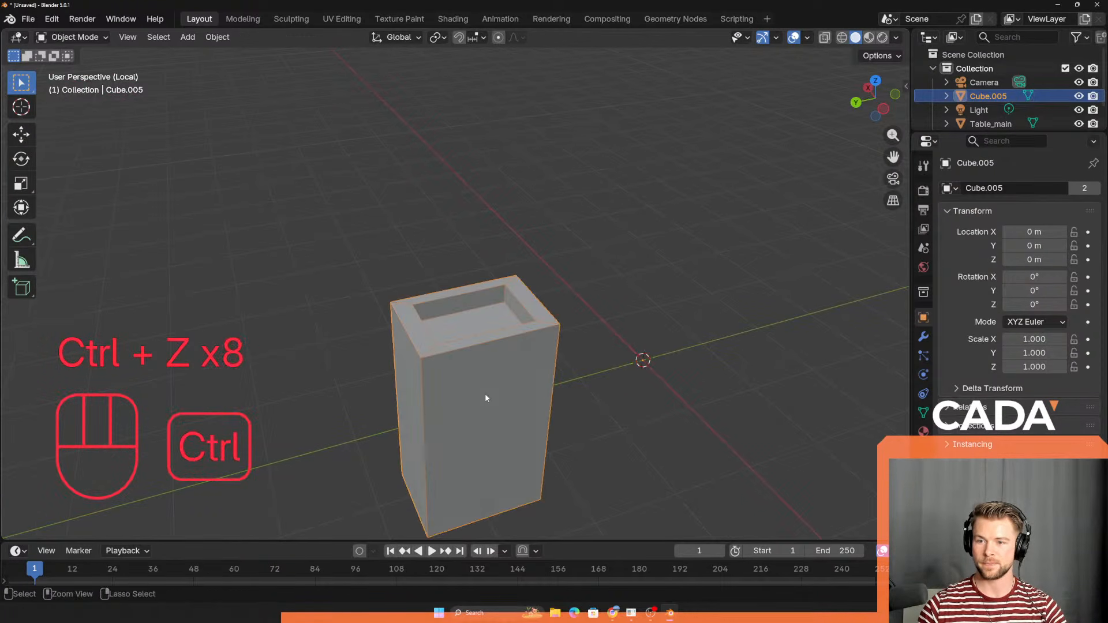
Step: Bevel the recess's vertical corner edges with the scale unapplied, at about 0.074 m width, 5 segments and profile shape 1
{"action": "scroll", "coordinate": [483, 393], "scroll_direction": "up", "scroll_amount": 3}
{"action": "key", "text": "Tab"}
{"action": "middle_click_drag", "start_coordinate": [483, 392], "coordinate": [439, 346]}
{"action": "scroll", "coordinate": [438, 346], "scroll_direction": "up", "scroll_amount": 3}
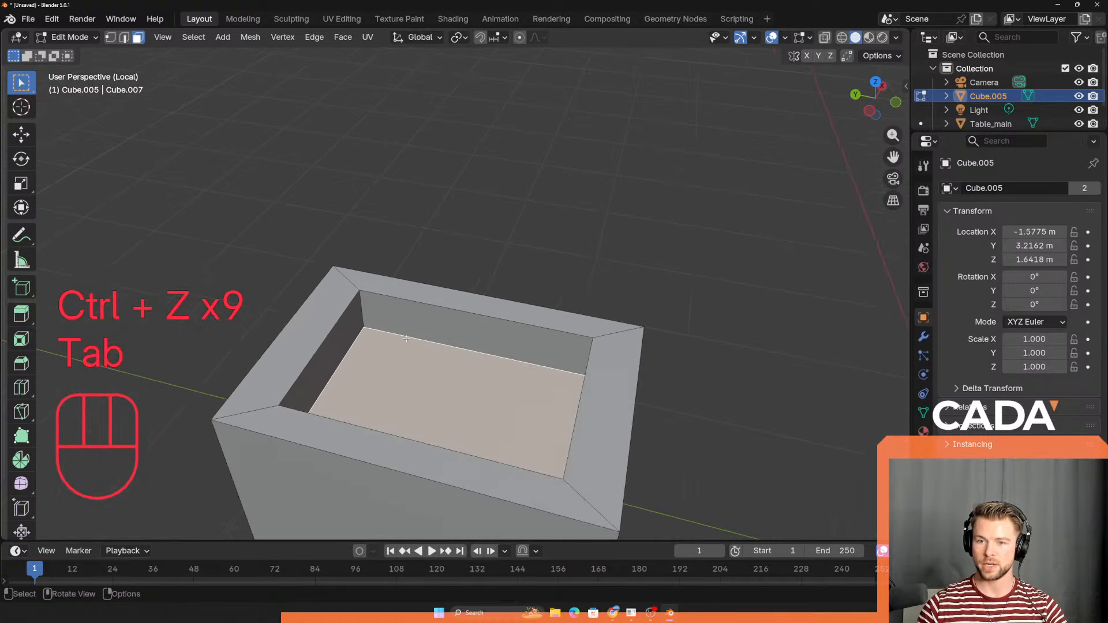
{"action": "key", "text": "2"}
{"action": "left_click", "coordinate": [362, 310]}
{"action": "middle_click_drag", "start_coordinate": [362, 311], "coordinate": [435, 205]}
{"action": "left_click", "coordinate": [494, 263], "text": "shift"}
{"action": "left_click", "coordinate": [435, 205], "text": "shift"}
{"action": "key", "text": "ctrl+b"}
{"action": "scroll", "coordinate": [648, 238], "scroll_direction": "up", "scroll_amount": 4}
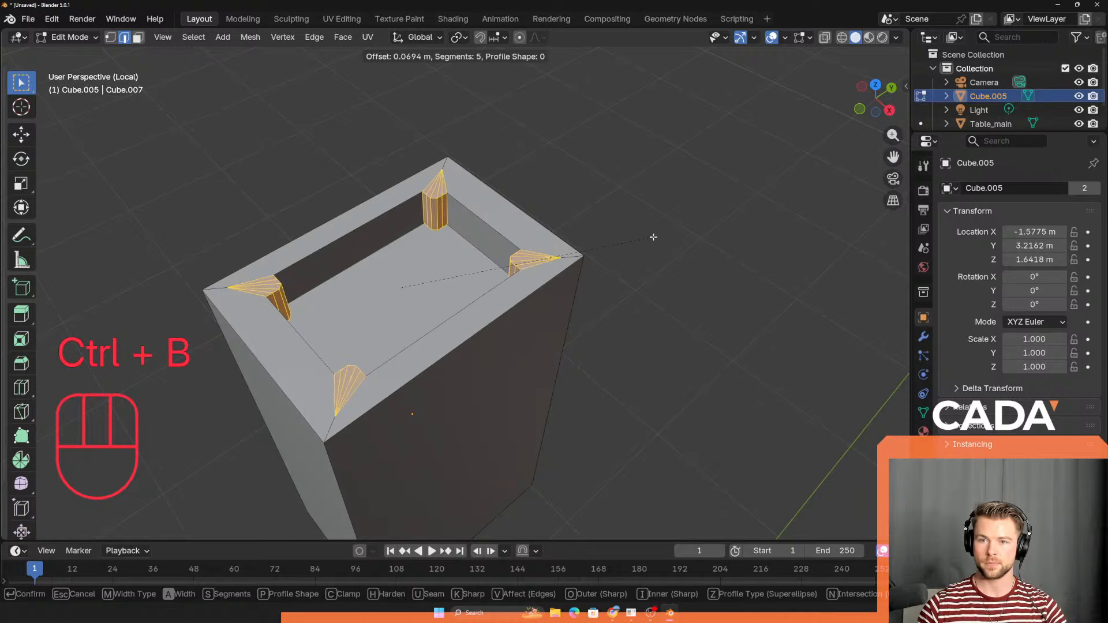
{"action": "left_click", "coordinate": [654, 237]}
{"action": "left_click_drag", "start_coordinate": [180, 344], "coordinate": [233, 344]}
{"action": "middle_click_drag", "start_coordinate": [441, 309], "coordinate": [411, 351]}
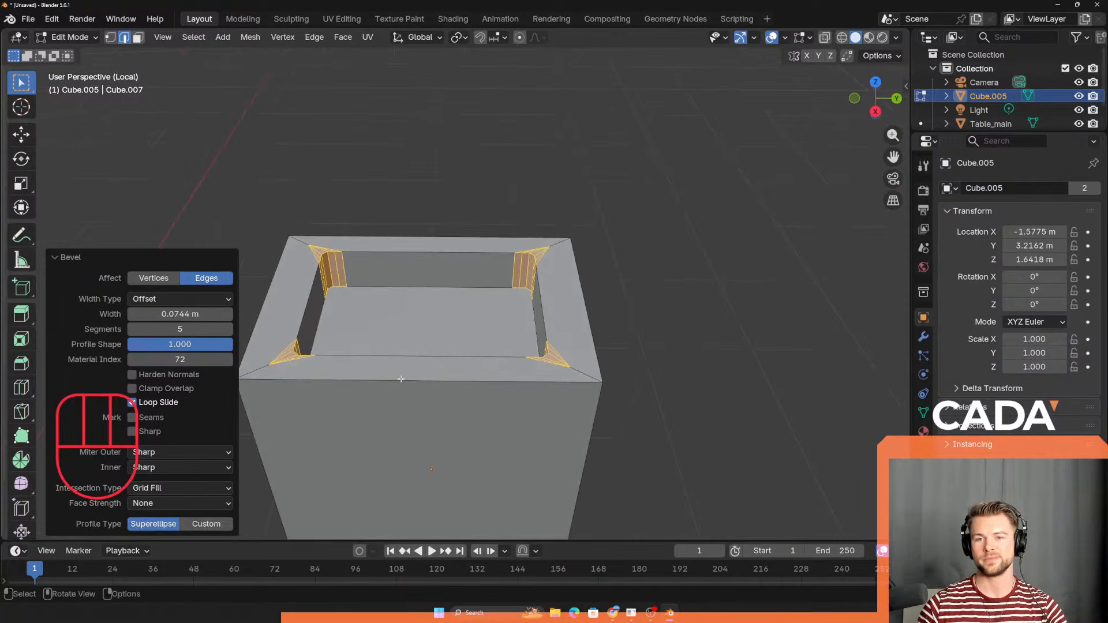
Step: Undo the latest corner bevel and its edge selection, back to the plain rectangular recess
{"action": "key", "text": "ctrl+z"}
{"action": "key", "text": "ctrl+z"}
{"action": "key", "text": "ctrl+z"}
{"action": "key", "text": "ctrl+z"}
{"action": "key", "text": "ctrl+z"}
{"action": "key", "text": "ctrl+z"}
{"action": "key", "text": "ctrl+z"}
{"action": "key", "text": "ctrl+z"}
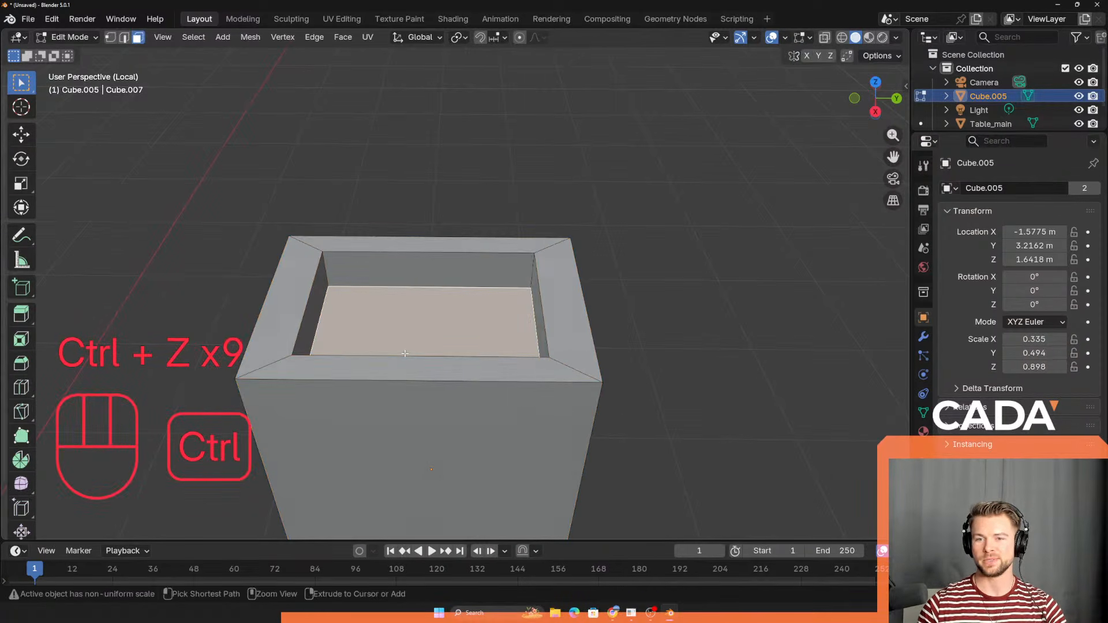
Step: Leave mesh editing and the isolated view of the leg, and check the leg shape in the reference photo
{"action": "middle_click_drag", "start_coordinate": [410, 354], "coordinate": [441, 379]}
{"action": "key", "text": "Tab"}
{"action": "scroll", "coordinate": [487, 334], "scroll_direction": "down", "scroll_amount": 3}
{"action": "key", "text": "KP_Divide"}
{"action": "middle_click_drag", "start_coordinate": [363, 383], "coordinate": [457, 342]}
{"action": "scroll", "coordinate": [445, 402], "scroll_direction": "up", "scroll_amount": 3}
{"action": "key", "text": "alt+Tab"}
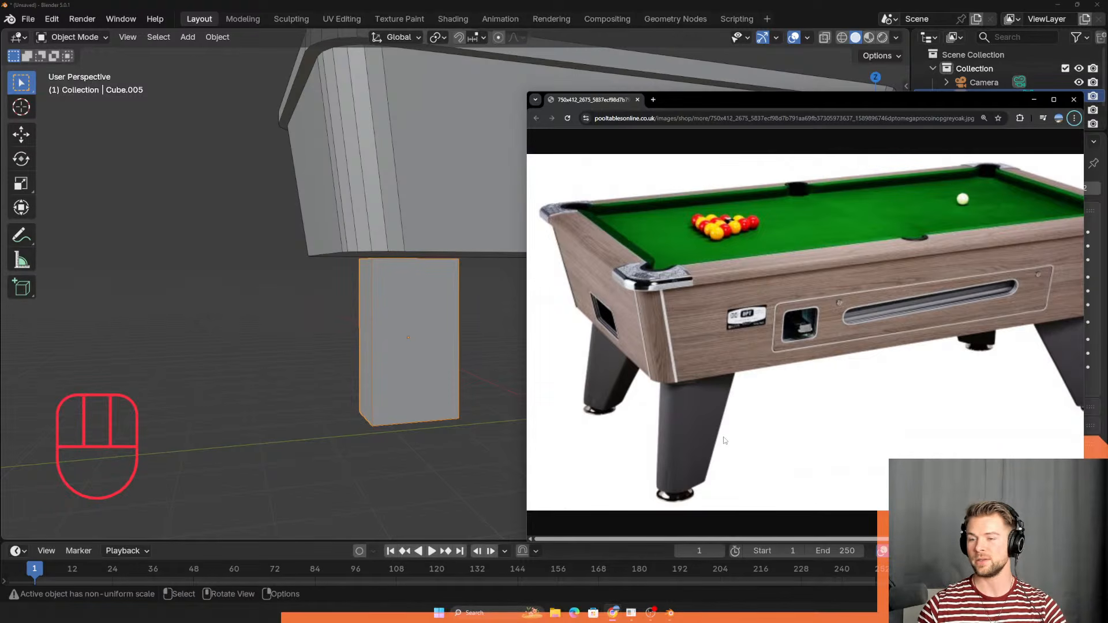
Step: Raise the leg block about 0.161 m along Z into the table's underside and compare it with the reference photo
{"action": "middle_click_drag", "start_coordinate": [371, 380], "coordinate": [338, 372]}
{"action": "key", "text": "g"}
{"action": "key", "text": "z"}
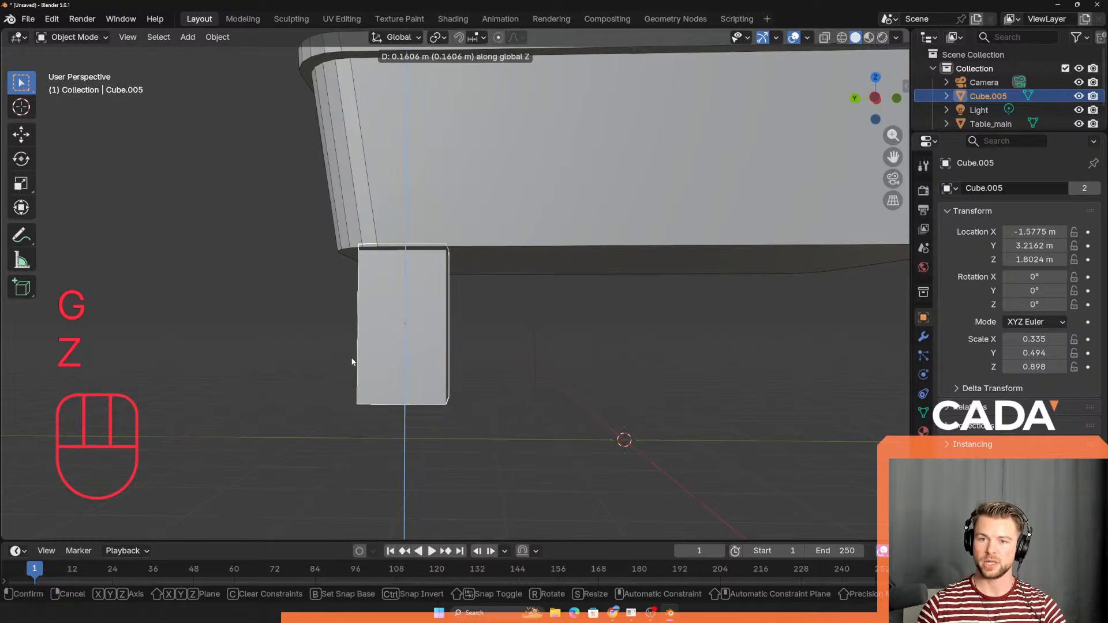
{"action": "left_click", "coordinate": [433, 425]}
{"action": "middle_click_drag", "start_coordinate": [433, 425], "coordinate": [404, 371]}
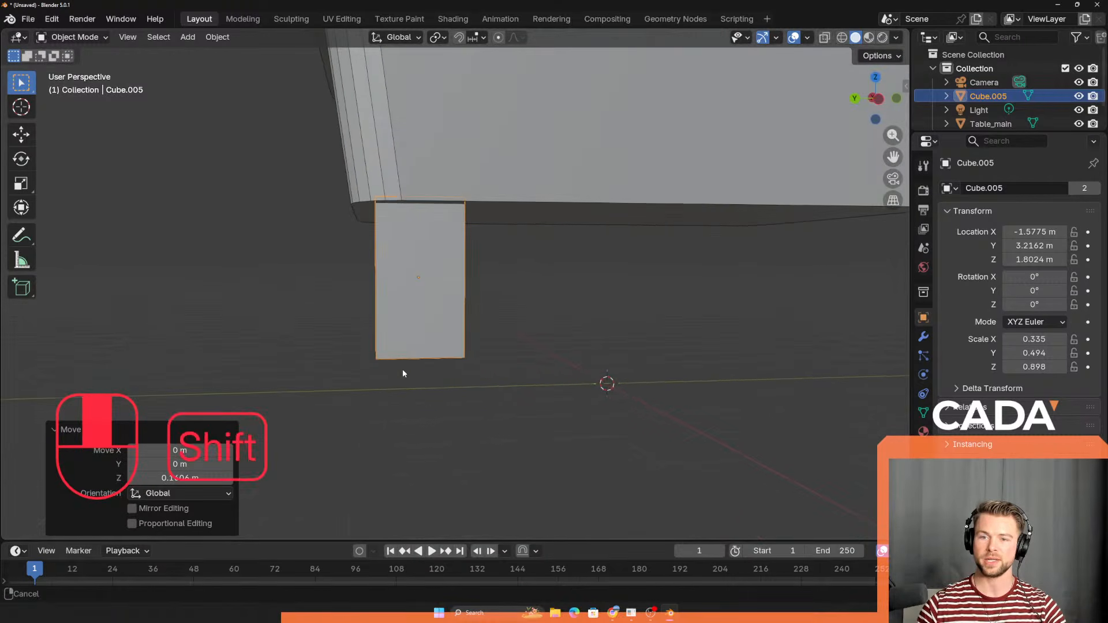
{"action": "key", "text": "alt+Tab"}
{"action": "key", "text": "alt+Tab"}
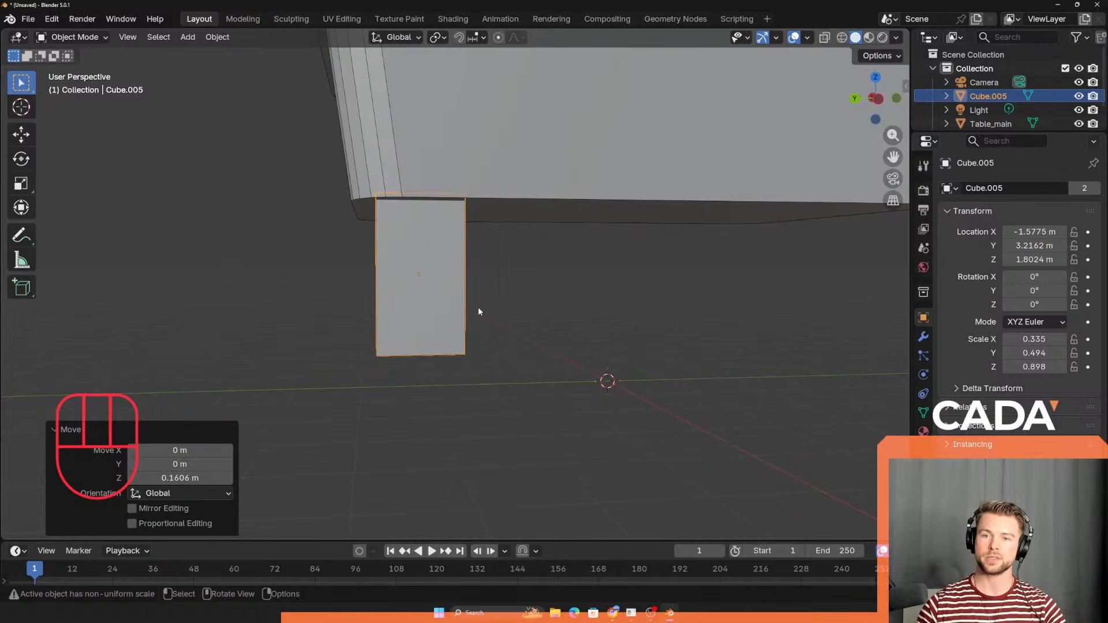
Step: Open the leg block's mesh for editing and select its four bottom vertices
{"action": "left_click", "coordinate": [413, 280]}
{"action": "left_click", "coordinate": [72, 37]}
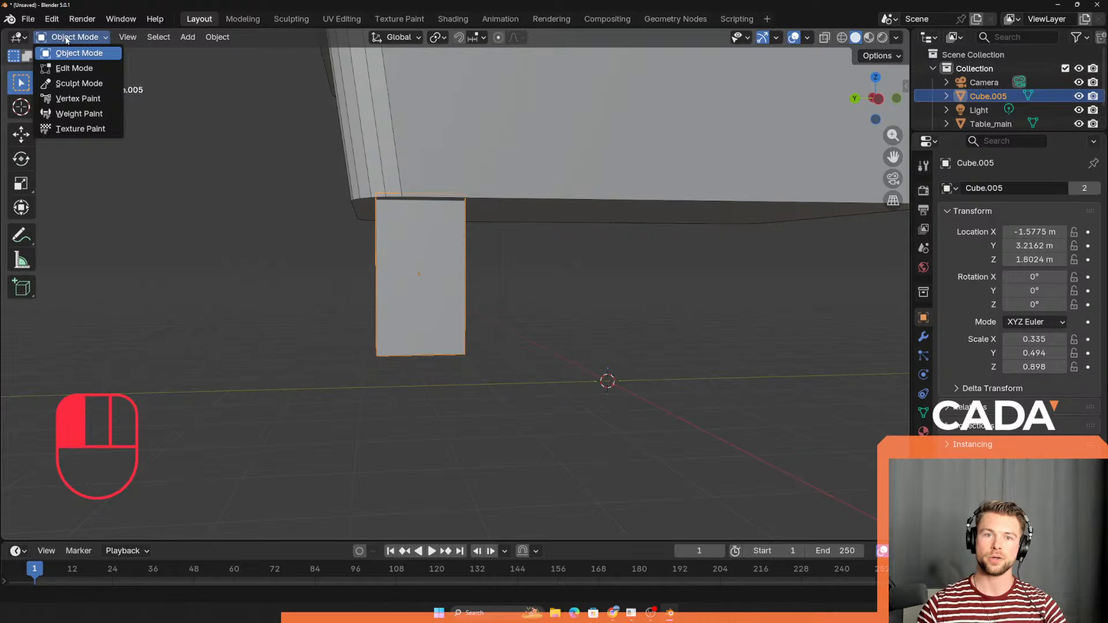
{"action": "left_click", "coordinate": [87, 65]}
{"action": "middle_click_drag", "start_coordinate": [439, 324], "coordinate": [347, 291]}
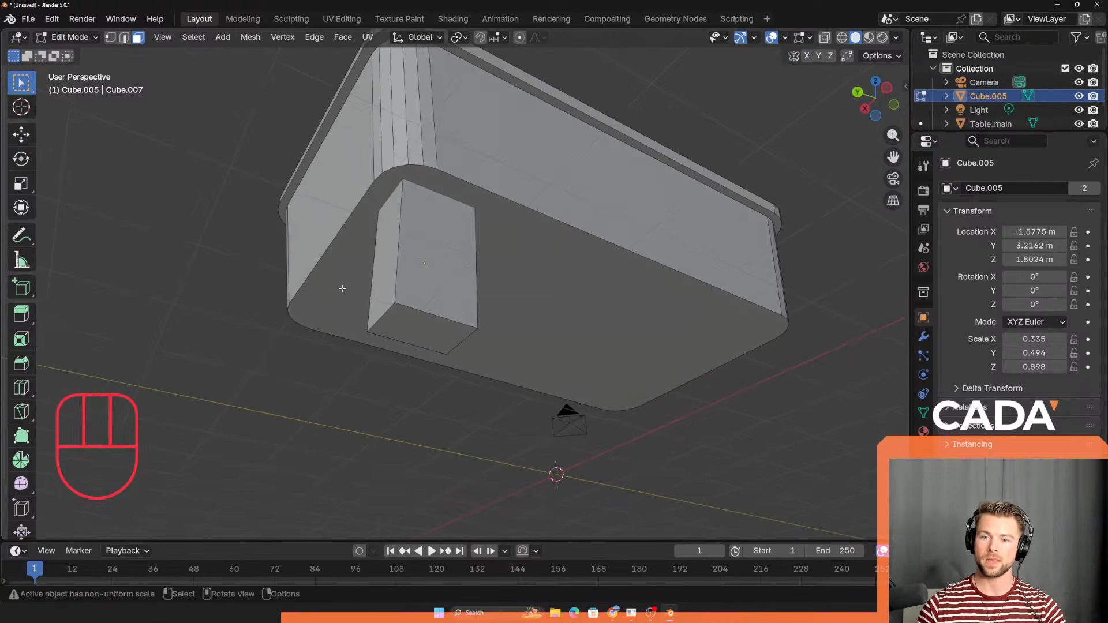
{"action": "left_click_drag", "start_coordinate": [332, 286], "coordinate": [532, 391]}
{"action": "mouse_move", "coordinate": [494, 397]}
{"action": "middle_mouse_down"}
{"action": "mouse_move", "coordinate": [440, 447]}
{"action": "mouse_move", "coordinate": [466, 415]}
{"action": "mouse_move", "coordinate": [450, 413]}
{"action": "mouse_move", "coordinate": [484, 399]}
{"action": "middle_mouse_up"}
{"action": "key", "text": "1"}
{"action": "left_click_drag", "start_coordinate": [272, 295], "coordinate": [542, 448]}
{"action": "middle_click_drag", "start_coordinate": [542, 448], "coordinate": [430, 446]}
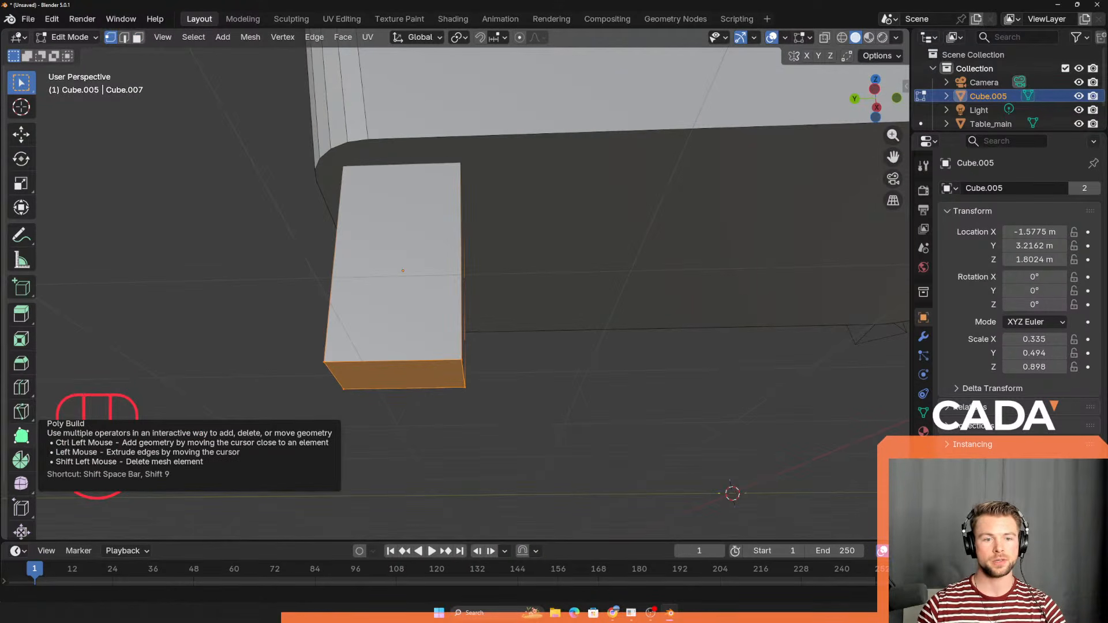
Step: Switch to Discord in the browser and view the pool table screenshot posted in the 3d-bootcamp channel
{"action": "left_click_drag", "start_coordinate": [716, 622], "coordinate": [559, 159]}
{"action": "double_click", "coordinate": [560, 157]}
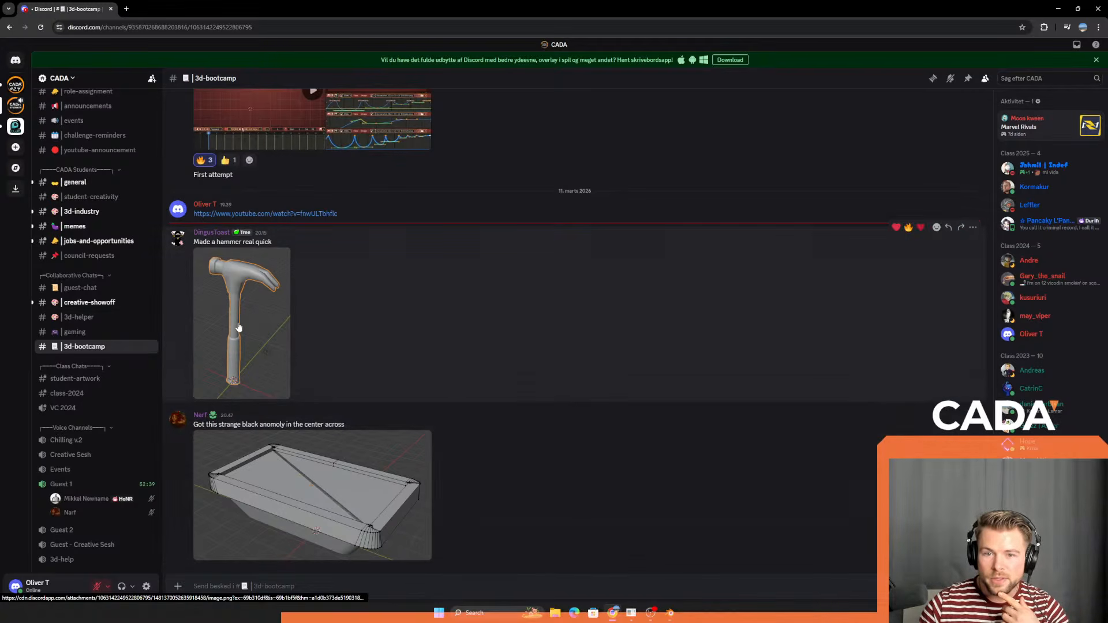
{"action": "left_click", "coordinate": [300, 496]}
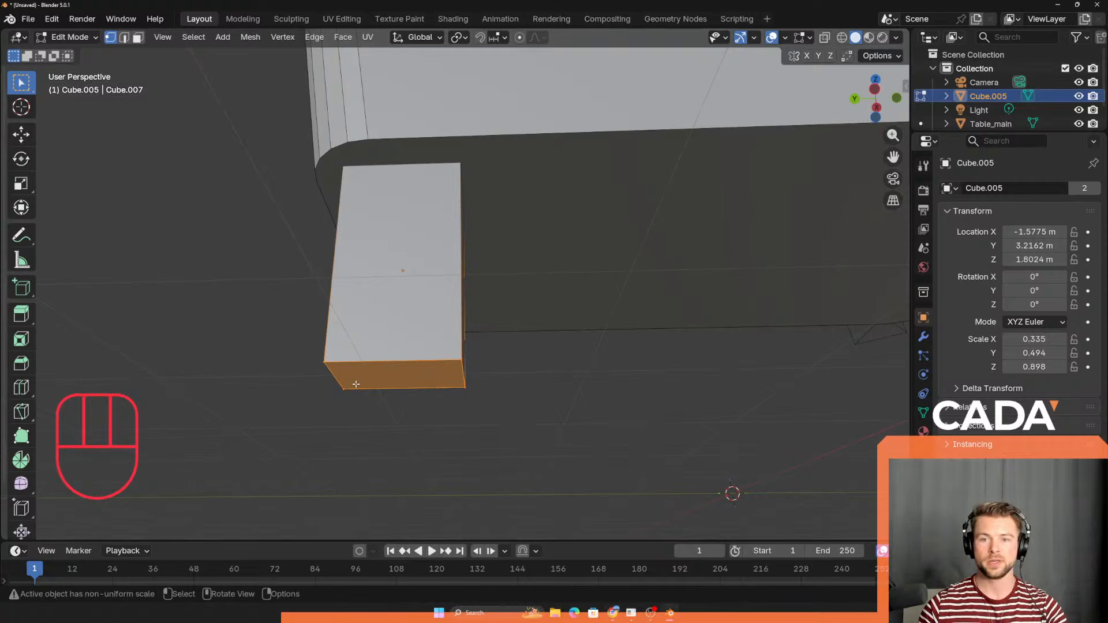
Step: Return to Blender, open the table's top rim mesh for editing and select the large playing surface face
{"action": "middle_click_drag", "start_coordinate": [554, 346], "coordinate": [537, 422]}
{"action": "middle_click_drag", "start_coordinate": [545, 251], "coordinate": [541, 306], "text": "shift"}
{"action": "middle_click_drag", "start_coordinate": [537, 295], "coordinate": [501, 251]}
{"action": "key", "text": "Tab"}
{"action": "left_click", "coordinate": [533, 309]}
{"action": "key", "text": "Tab"}
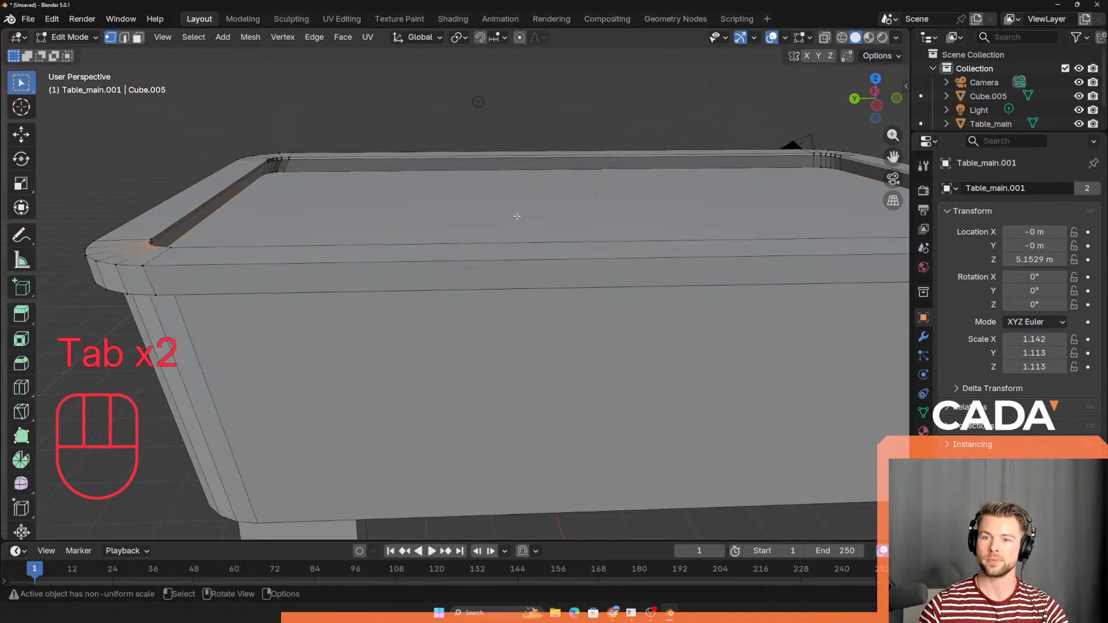
{"action": "key", "text": "3"}
{"action": "left_click", "coordinate": [527, 210]}
{"action": "middle_click_drag", "start_coordinate": [527, 210], "coordinate": [662, 244]}
Step: Extrude the playing surface face four times in place, cancelling each movement to leave stacked zero-height extrusions
{"action": "key", "text": "e"}
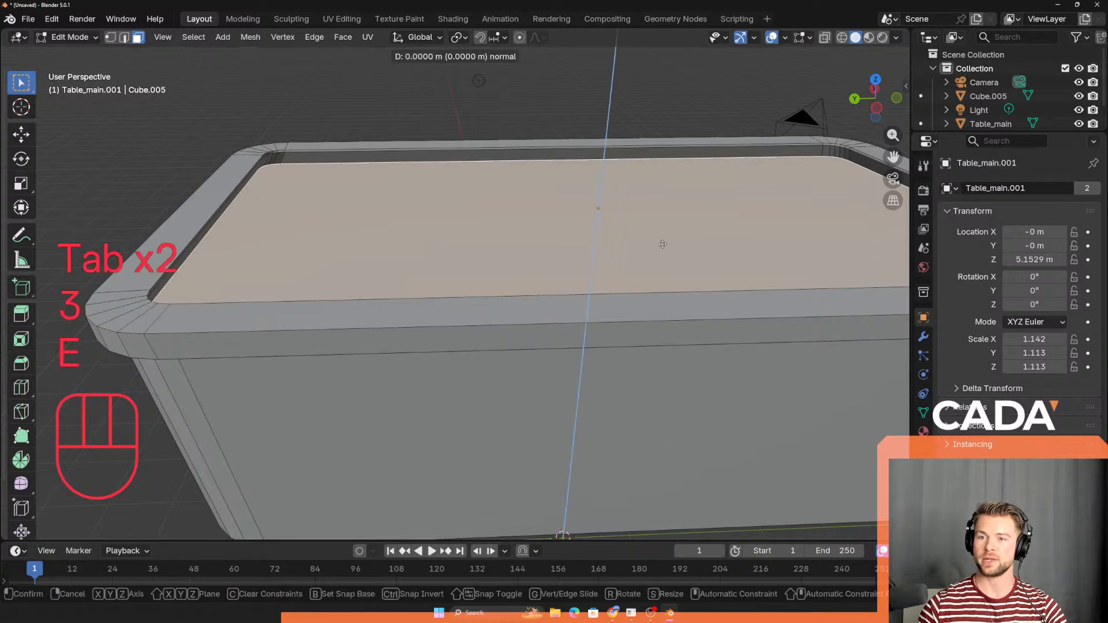
{"action": "right_click", "coordinate": [661, 244]}
{"action": "key", "text": "e"}
{"action": "right_click", "coordinate": [661, 244]}
{"action": "key", "text": "e"}
{"action": "right_click", "coordinate": [661, 245]}
{"action": "key", "text": "e"}
{"action": "right_click", "coordinate": [661, 245]}
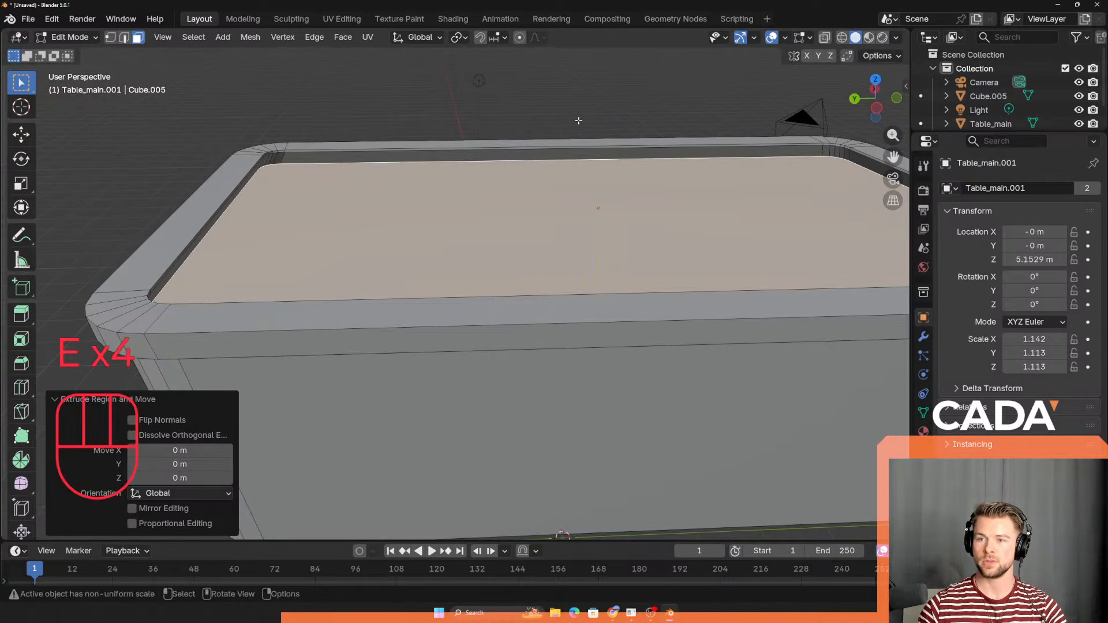
Step: Raise the playing surface face about 0.0095 m along Z, rotate it slightly and inspect the overlap with the stacked faces
{"action": "key", "text": "Tab"}
{"action": "middle_click_drag", "start_coordinate": [661, 245], "coordinate": [598, 238]}
{"action": "key", "text": "Tab"}
{"action": "key", "text": "g"}
{"action": "key", "text": "z"}
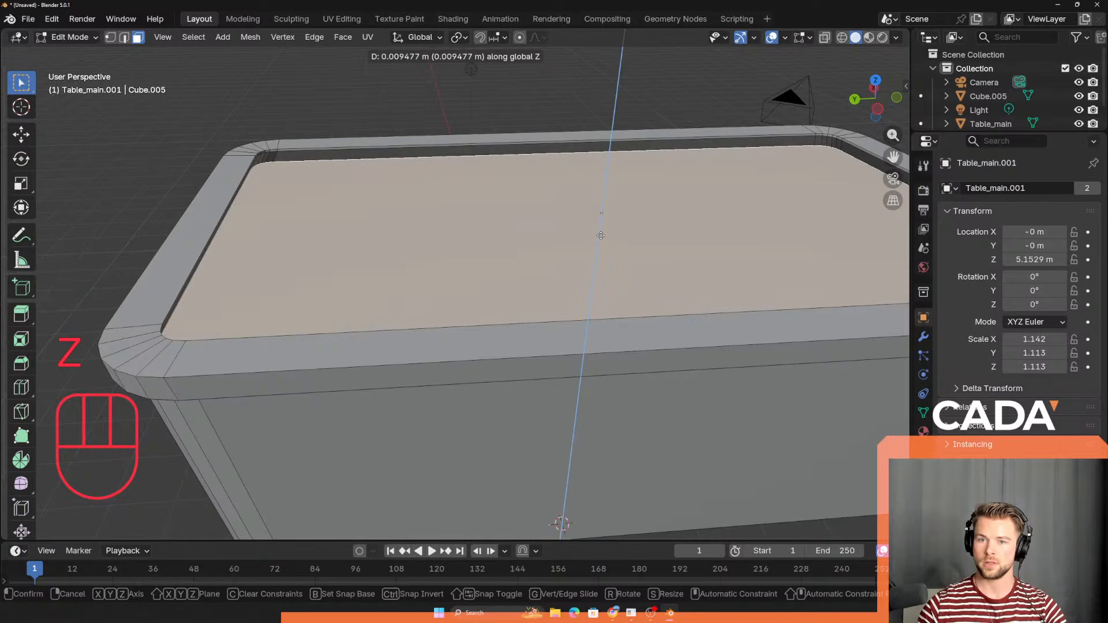
{"action": "left_click", "coordinate": [601, 235]}
{"action": "key", "text": "r"}
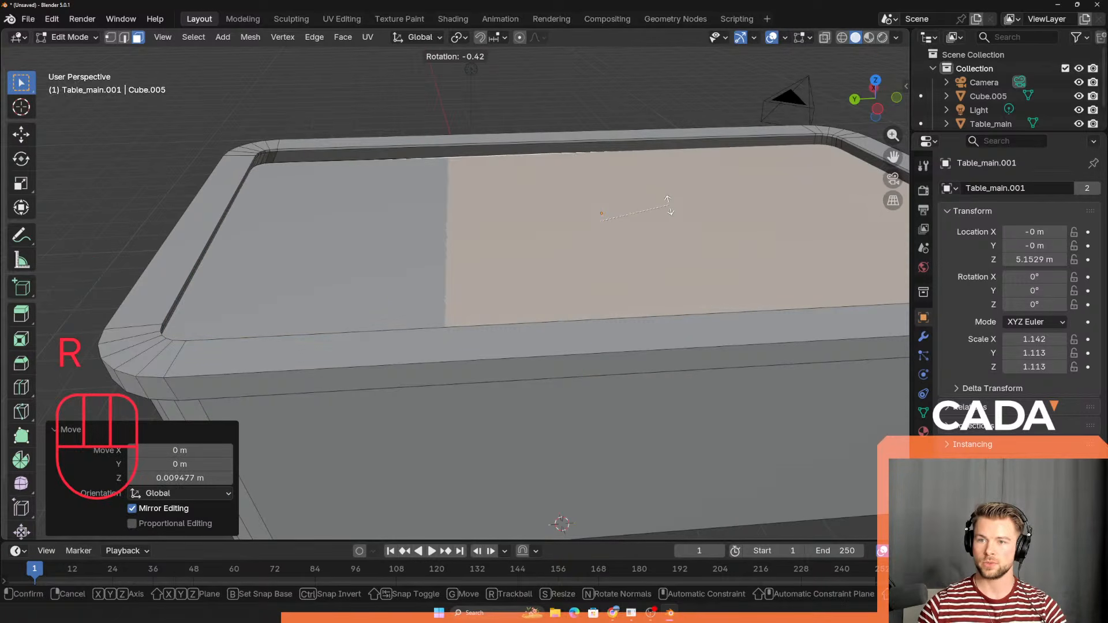
{"action": "left_click", "coordinate": [669, 206]}
{"action": "key", "text": "Tab"}
{"action": "scroll", "coordinate": [513, 235], "scroll_direction": "up", "scroll_amount": 5}
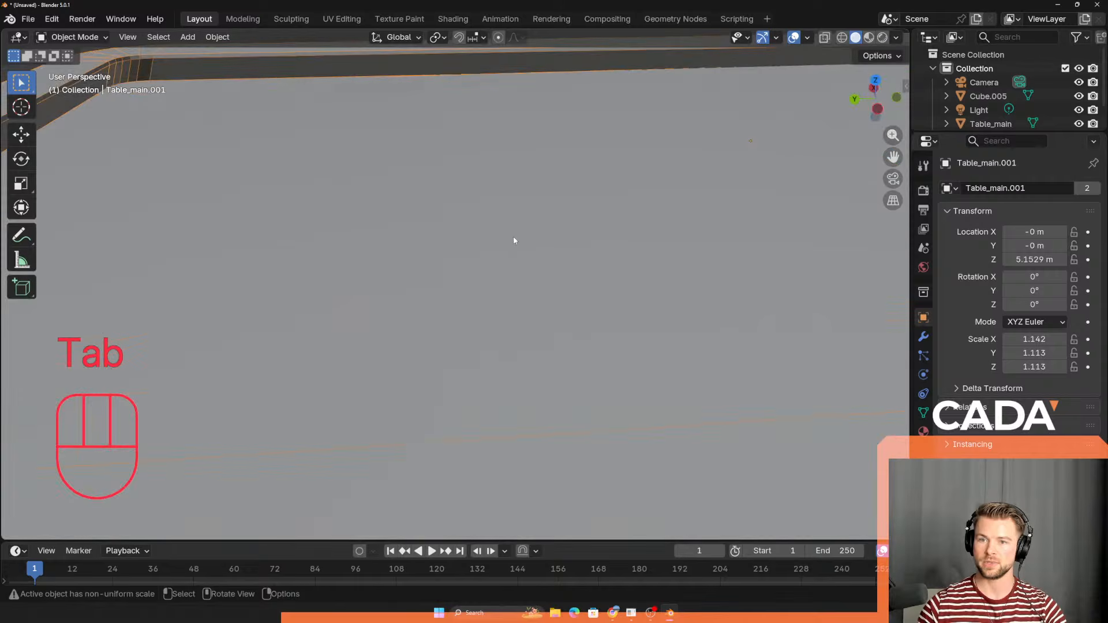
{"action": "middle_click_drag", "start_coordinate": [514, 235], "coordinate": [544, 237]}
{"action": "key", "text": "Tab"}
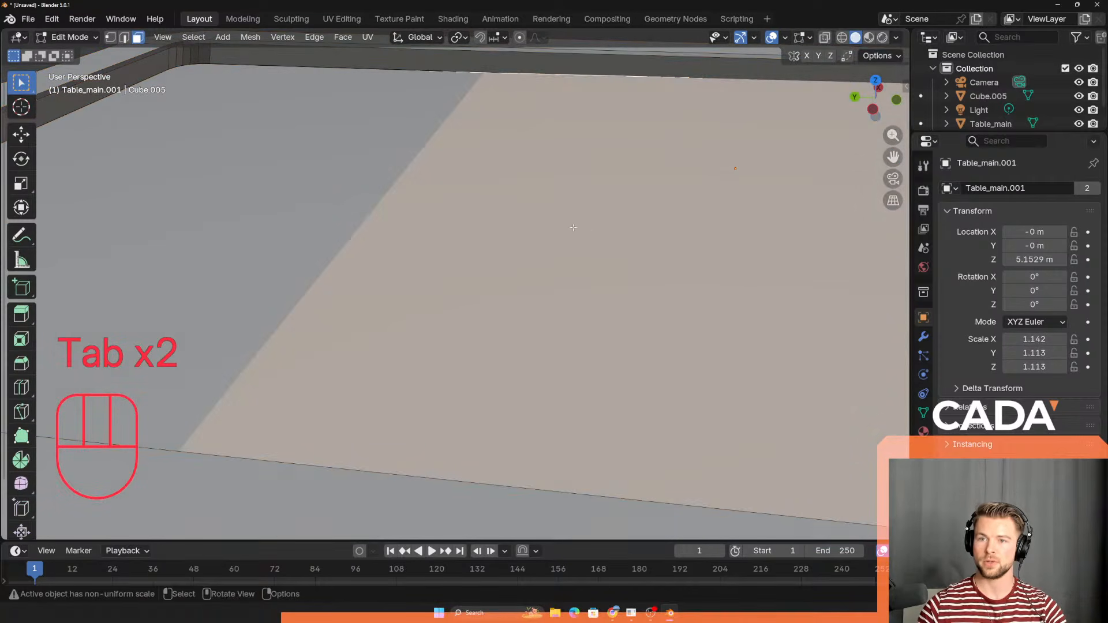
{"action": "scroll", "coordinate": [536, 282], "scroll_direction": "down", "scroll_amount": 3}
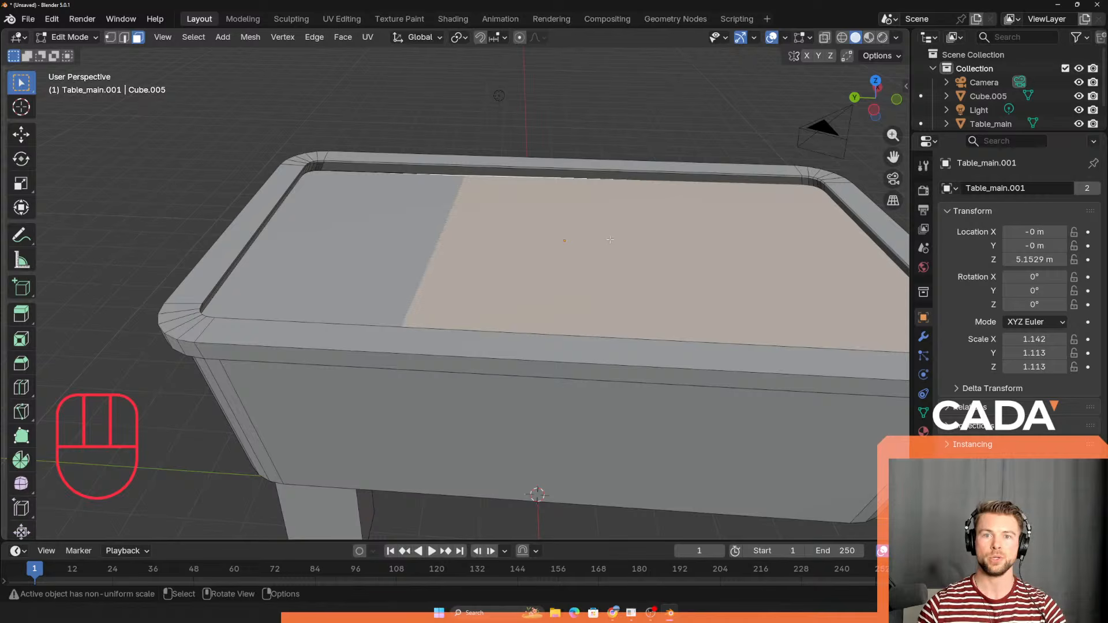
Step: Move the stacked playing surface faces freely off the table one after another to demonstrate the duplicate extrusions
{"action": "key", "text": "g"}
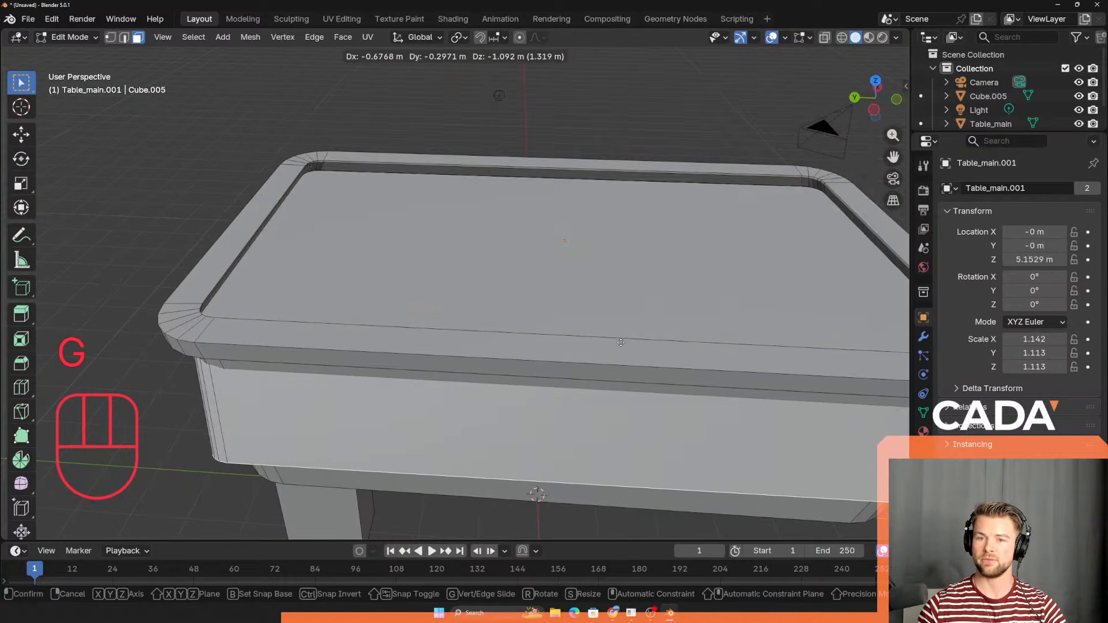
{"action": "left_click", "coordinate": [486, 234]}
{"action": "left_click", "coordinate": [486, 235]}
{"action": "key", "text": "g"}
{"action": "left_click", "coordinate": [497, 237]}
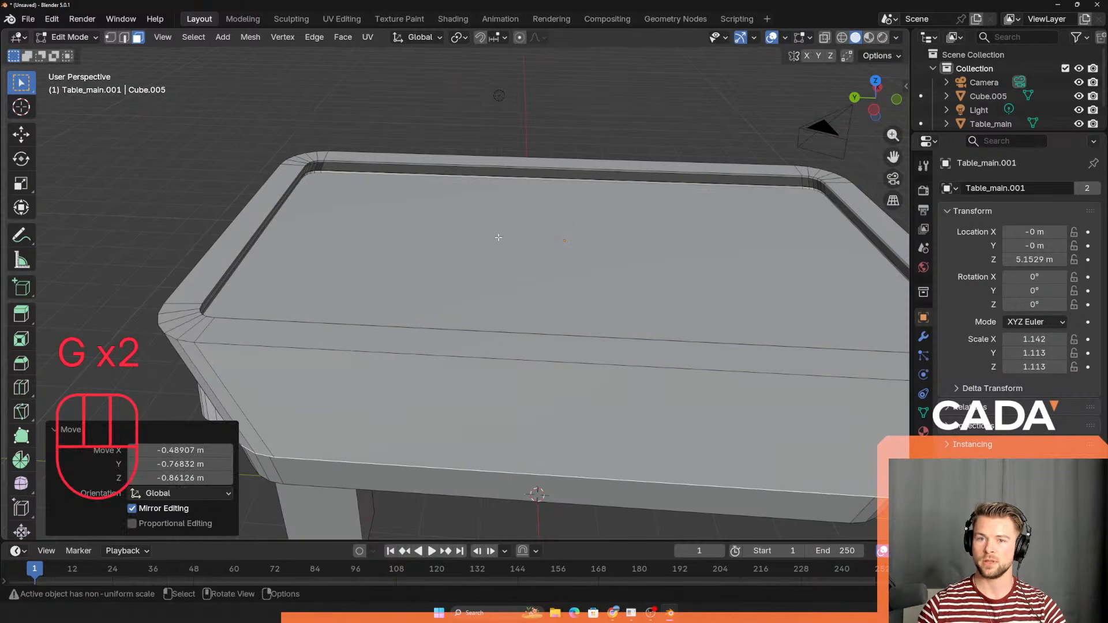
{"action": "left_click", "coordinate": [498, 242]}
{"action": "key", "text": "g"}
{"action": "right_click", "coordinate": [379, 176]}
Step: Undo the trial edits made to the stacked playing surface faces and leave mesh editing
{"action": "key", "text": "ctrl+z"}
{"action": "key", "text": "ctrl+z"}
{"action": "key", "text": "ctrl+z"}
{"action": "key", "text": "ctrl+z"}
{"action": "key", "text": "ctrl+z"}
{"action": "key", "text": "ctrl+z"}
{"action": "key", "text": "ctrl+z"}
{"action": "key", "text": "ctrl+z"}
{"action": "key", "text": "ctrl+z"}
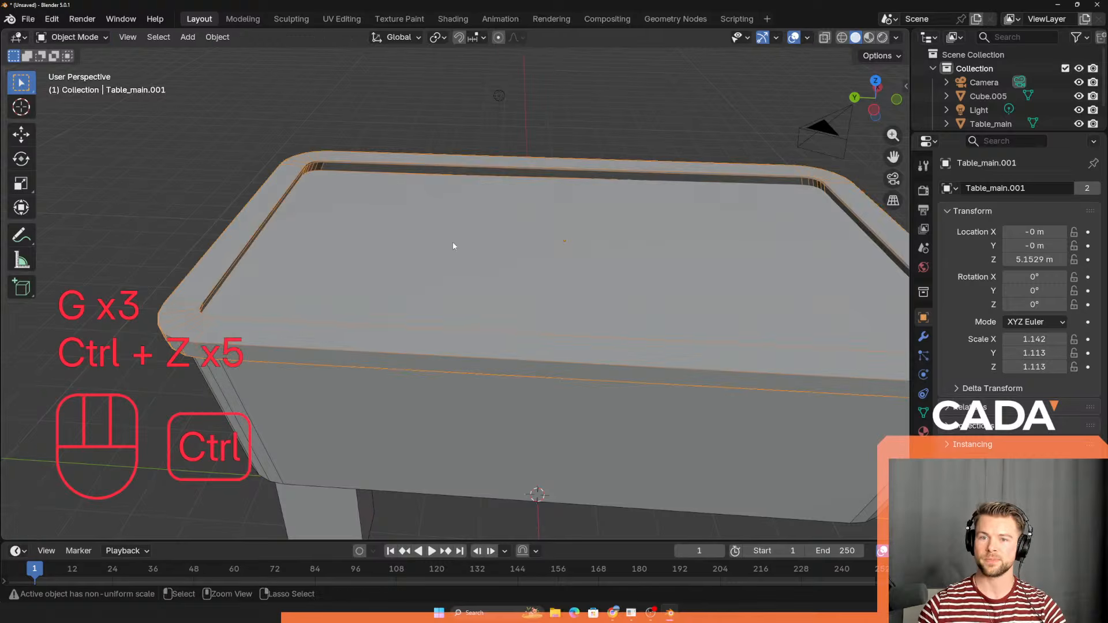
{"action": "key", "text": "ctrl+z"}
{"action": "key", "text": "ctrl+z"}
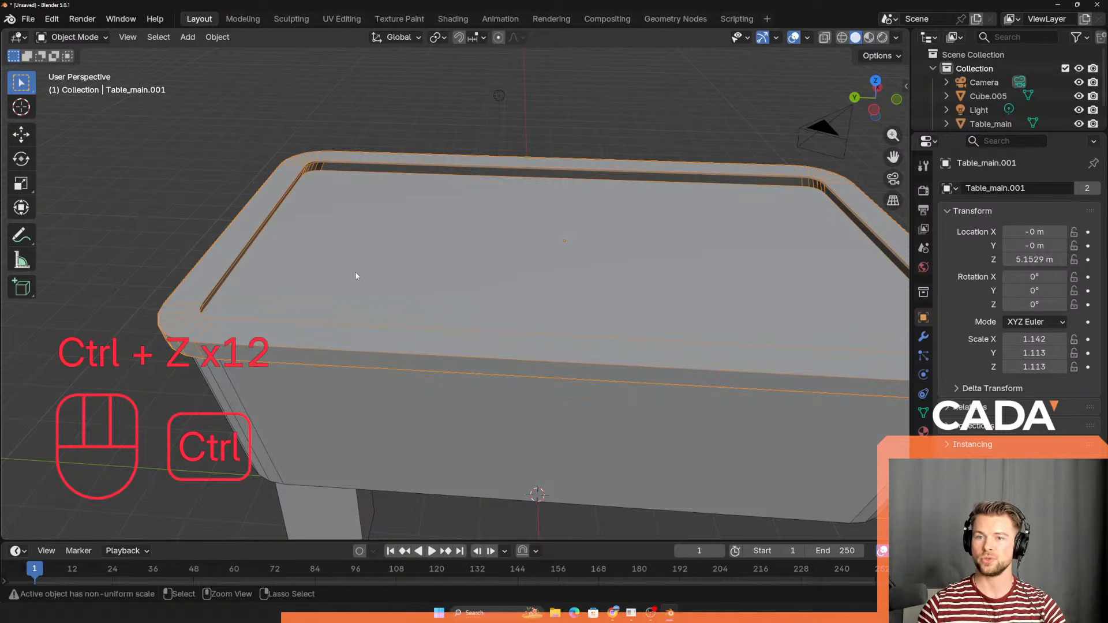
{"action": "key", "text": "ctrl+z"}
{"action": "middle_click_drag", "start_coordinate": [347, 296], "coordinate": [382, 315]}
{"action": "key", "text": "ctrl+z"}
{"action": "scroll", "coordinate": [439, 354], "scroll_direction": "down", "scroll_amount": 2}
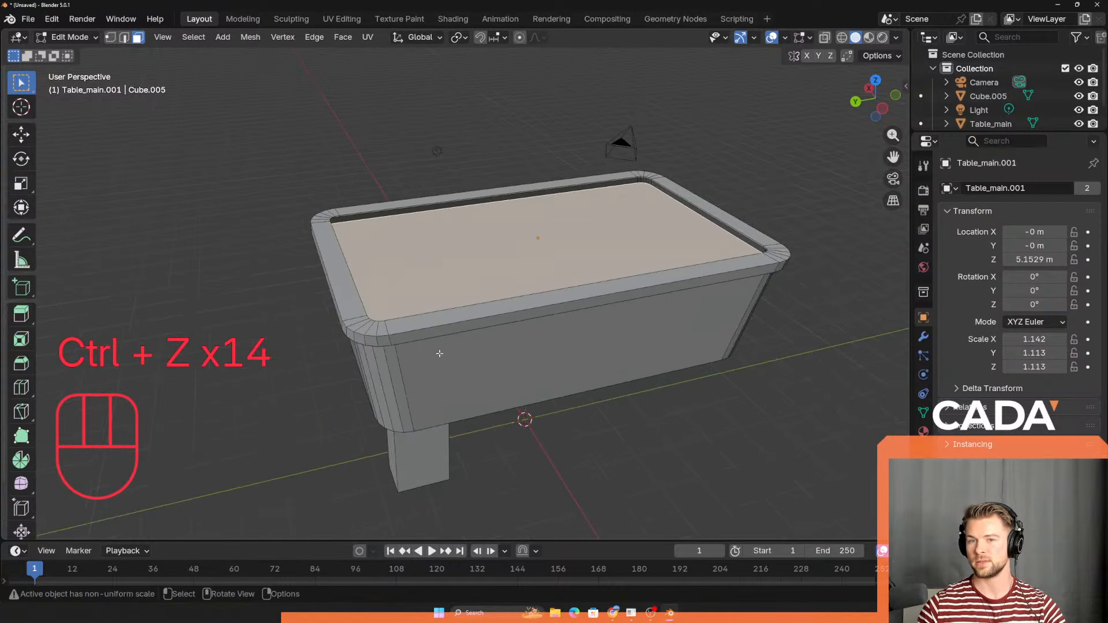
{"action": "key", "text": "Tab"}
{"action": "middle_click_drag", "start_coordinate": [480, 412], "coordinate": [485, 366], "text": "shift"}
{"action": "middle_click_drag", "start_coordinate": [485, 366], "coordinate": [497, 333]}
Step: Switch to Discord in the browser, close the enlarged pool table screenshot and return to Blender
{"action": "key", "text": "alt+Tab"}
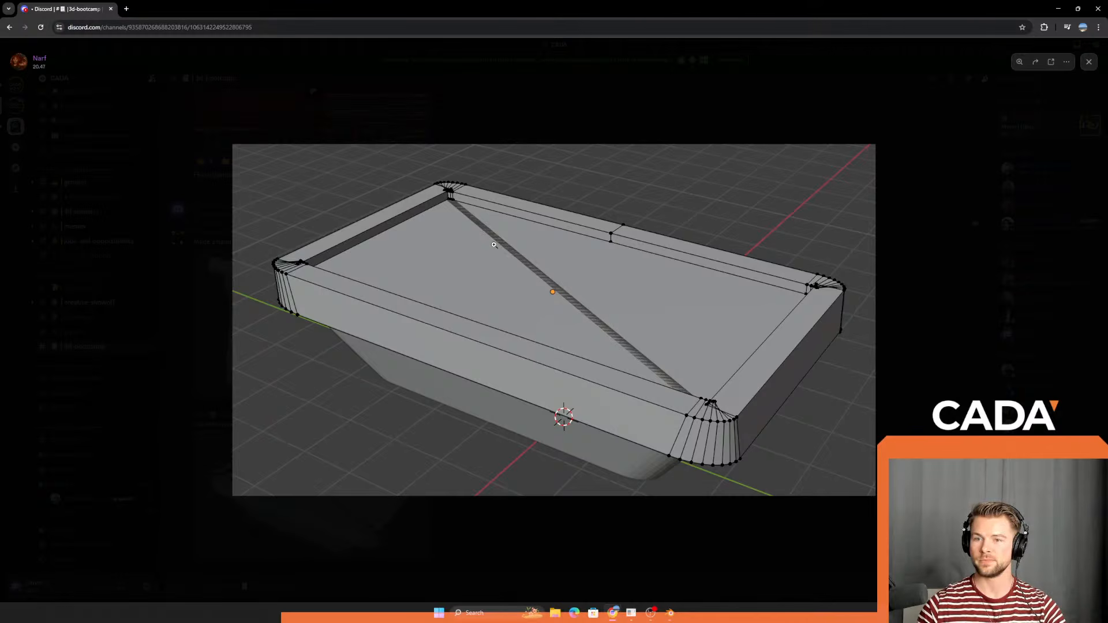
{"action": "left_click", "coordinate": [1090, 62]}
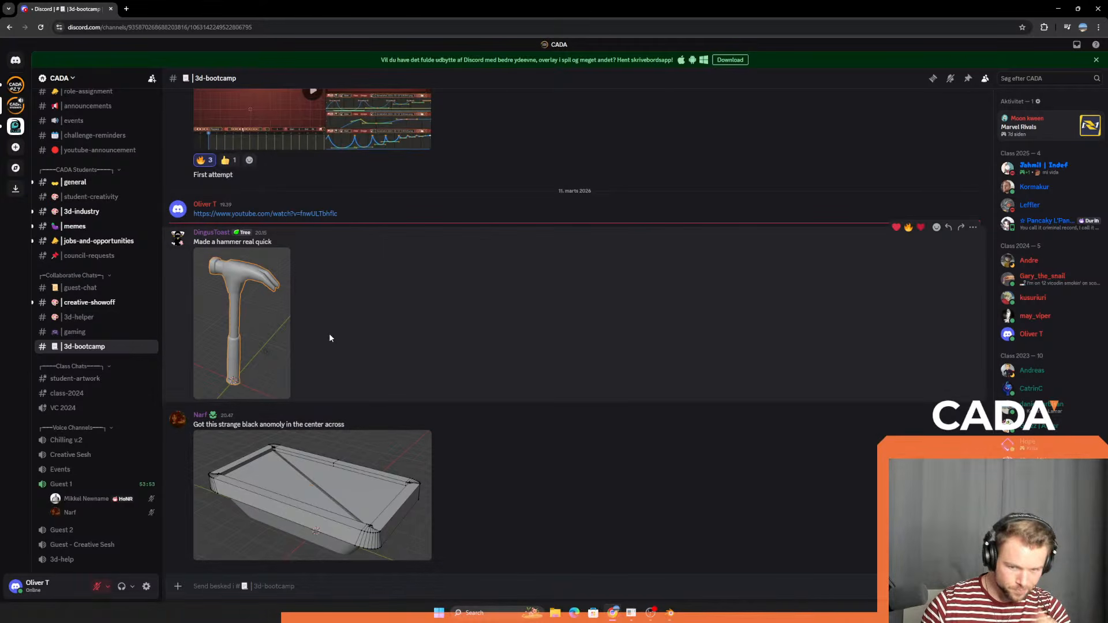
{"action": "key", "text": "alt+Tab"}
Step: Select the leg block under the table corner and open its mesh for editing with vertex selection
{"action": "left_click", "coordinate": [417, 277]}
{"action": "scroll", "coordinate": [413, 283], "scroll_direction": "up", "scroll_amount": 5}
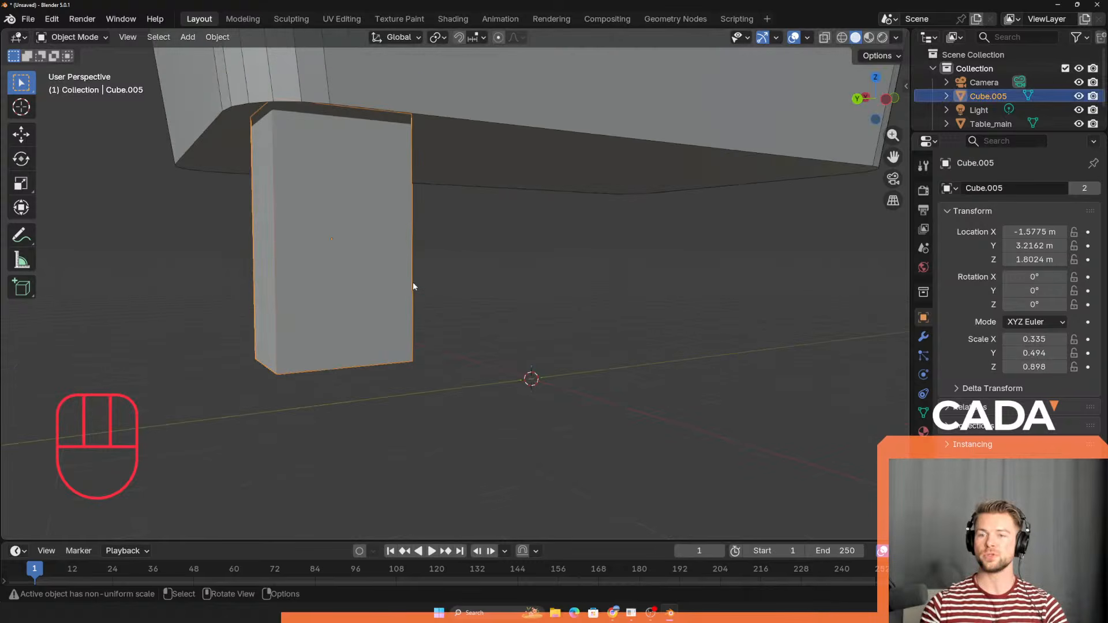
{"action": "middle_click_drag", "start_coordinate": [413, 284], "coordinate": [472, 309], "text": "shift"}
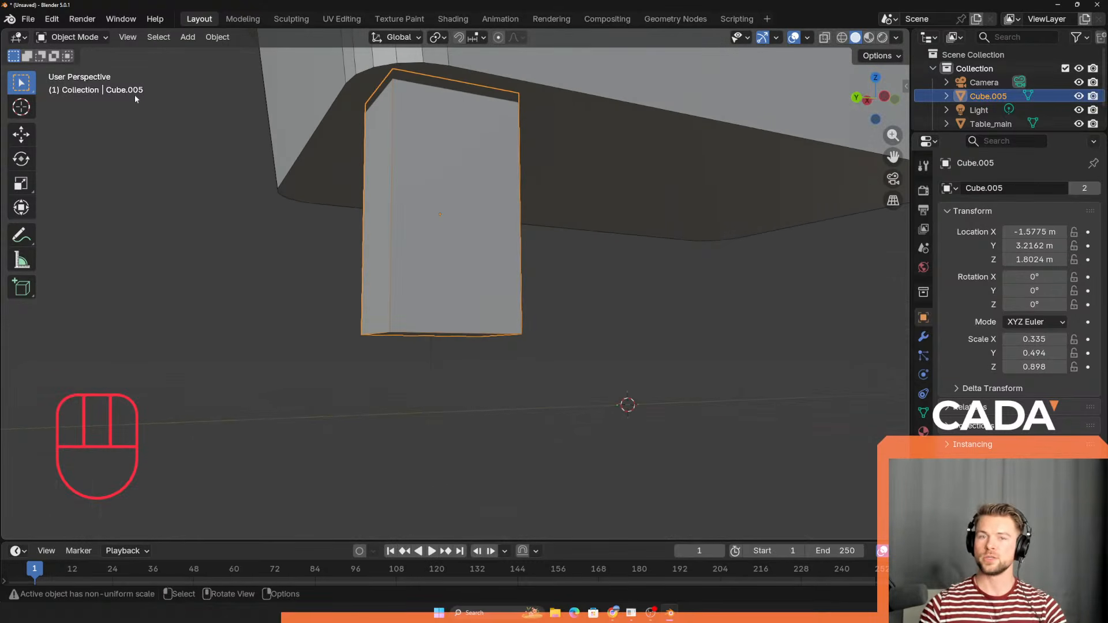
{"action": "left_click", "coordinate": [72, 37]}
{"action": "left_click", "coordinate": [69, 68]}
{"action": "middle_click_drag", "start_coordinate": [562, 443], "coordinate": [490, 404]}
{"action": "key", "text": "1"}
Step: Move the leg's four bottom vertices 0.54267 m along Y and -0.32723 m along X
{"action": "key", "text": "g"}
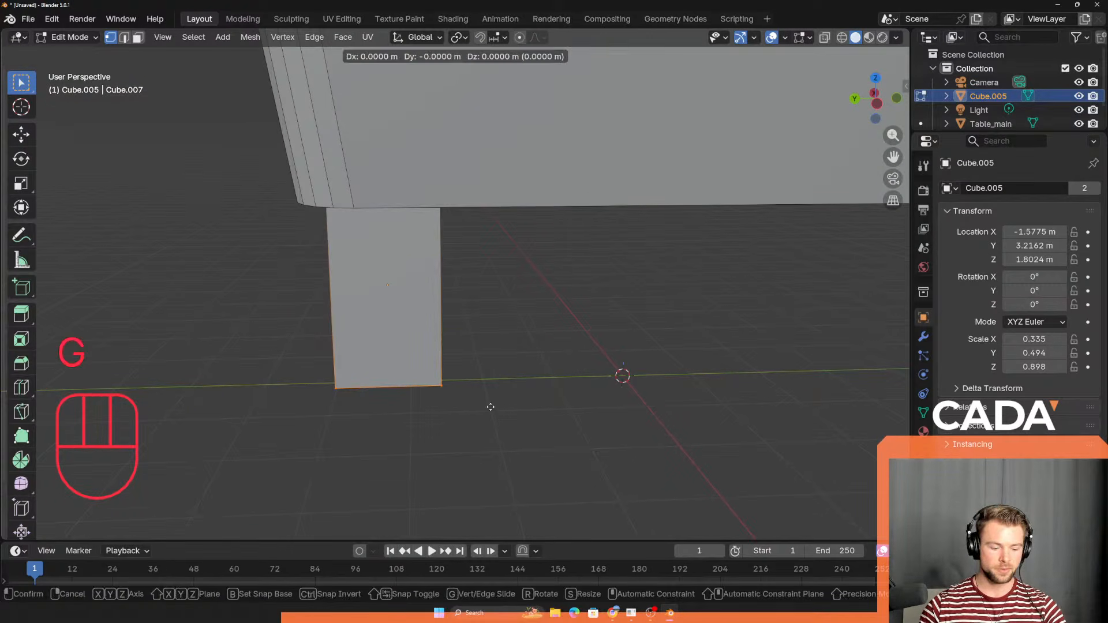
{"action": "key", "text": "y"}
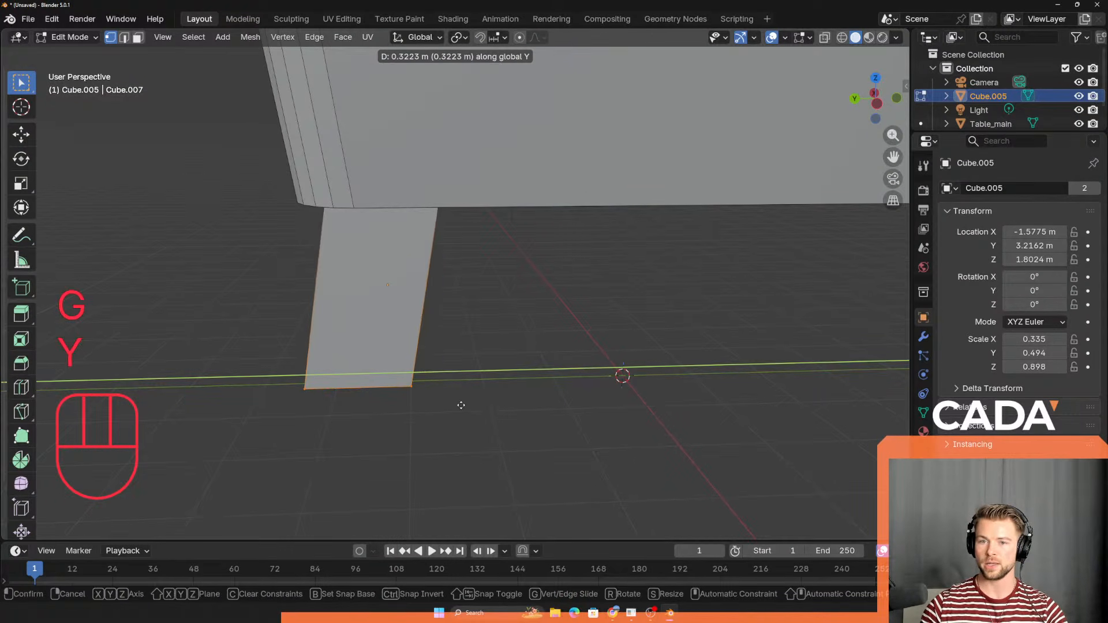
{"action": "left_click", "coordinate": [440, 396]}
{"action": "middle_click_drag", "start_coordinate": [440, 396], "coordinate": [554, 388]}
{"action": "key", "text": "g"}
{"action": "key", "text": "x"}
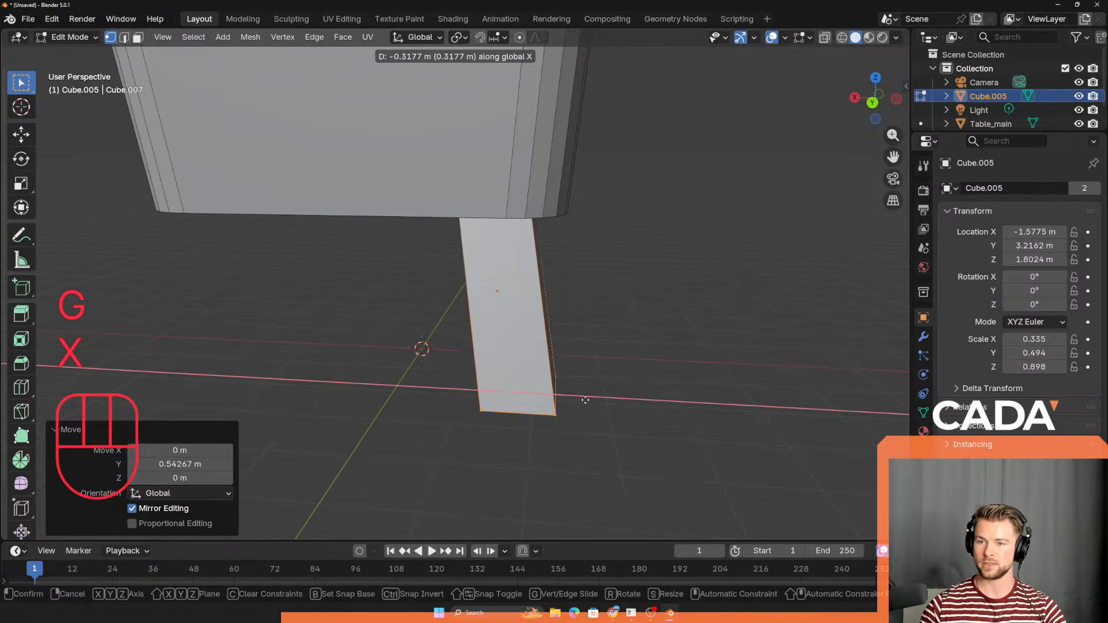
{"action": "left_click", "coordinate": [579, 425]}
{"action": "middle_click_drag", "start_coordinate": [579, 426], "coordinate": [413, 389]}
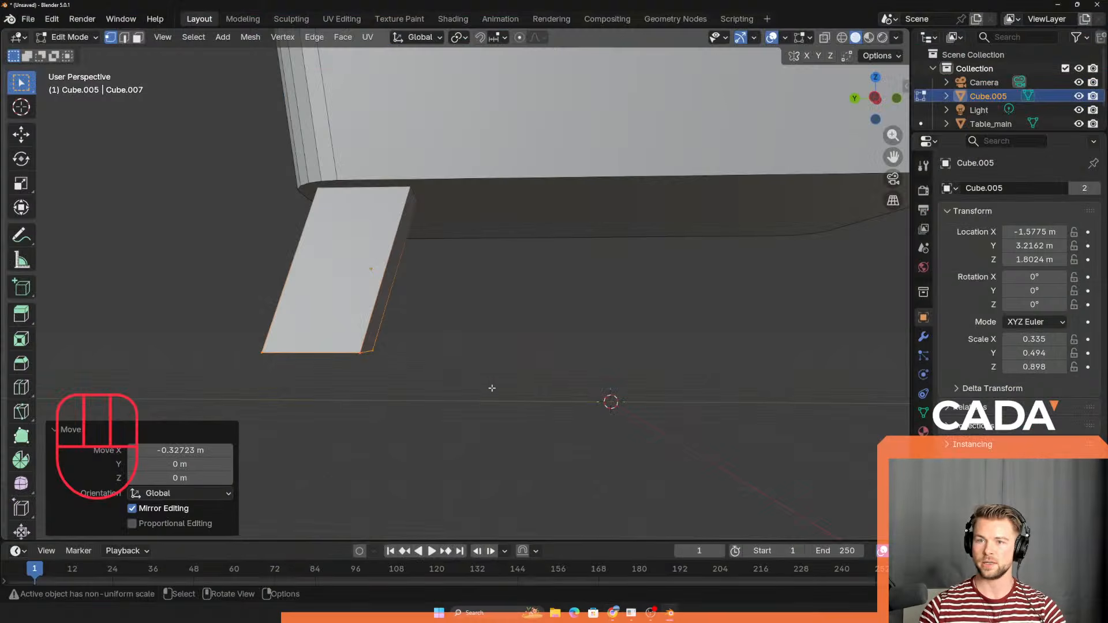
Step: Check the pool table reference photo and scale the leg's four bottom vertices to 0.708
{"action": "key", "text": "alt+Tab"}
{"action": "key", "text": "Tab"}
{"action": "key", "text": "Tab"}
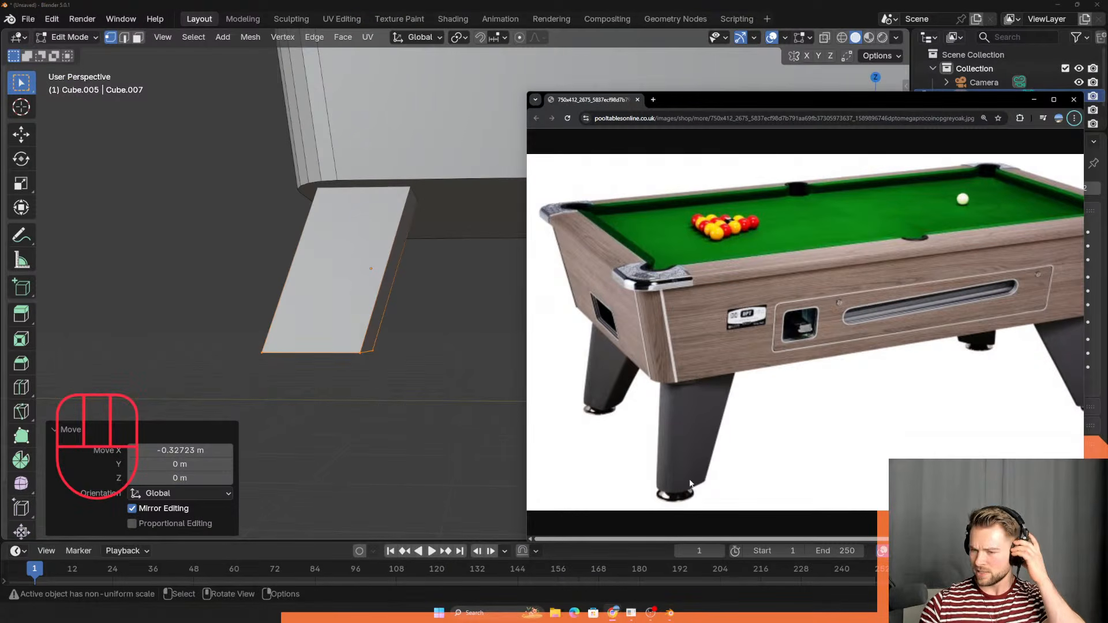
{"action": "left_click", "coordinate": [578, 4]}
{"action": "middle_click_drag", "start_coordinate": [623, 427], "coordinate": [719, 461]}
{"action": "key", "text": "s"}
{"action": "left_click", "coordinate": [606, 445]}
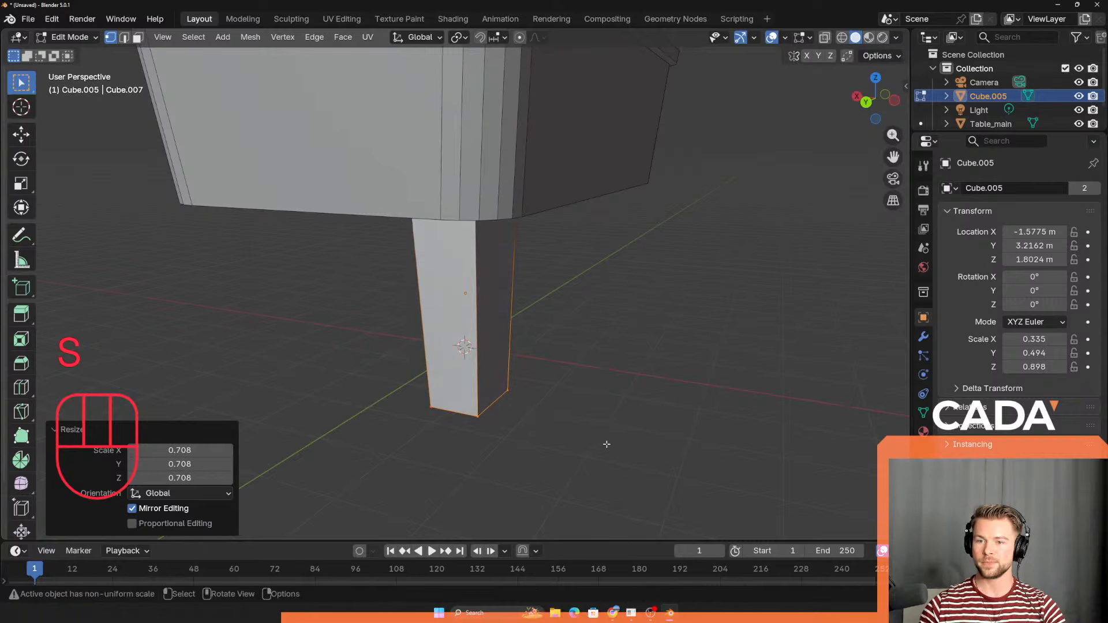
Step: Compare the tapered leg with the leg shape in the pool table reference photo
{"action": "middle_click_drag", "start_coordinate": [606, 445], "coordinate": [517, 440]}
{"action": "key", "text": "alt+Tab"}
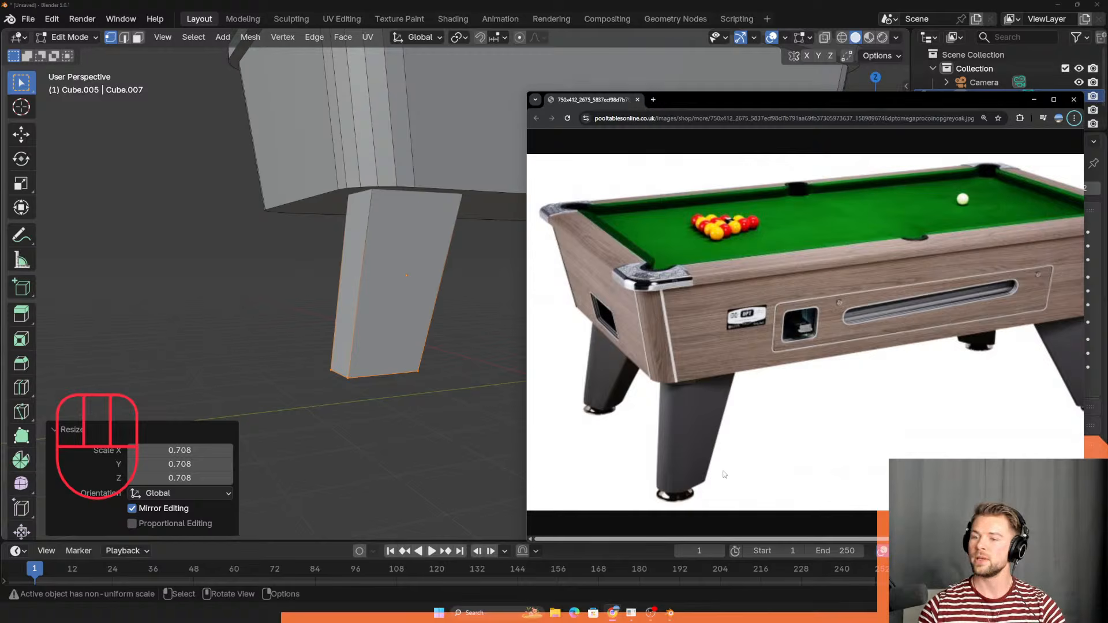
{"action": "key", "text": "alt+Tab"}
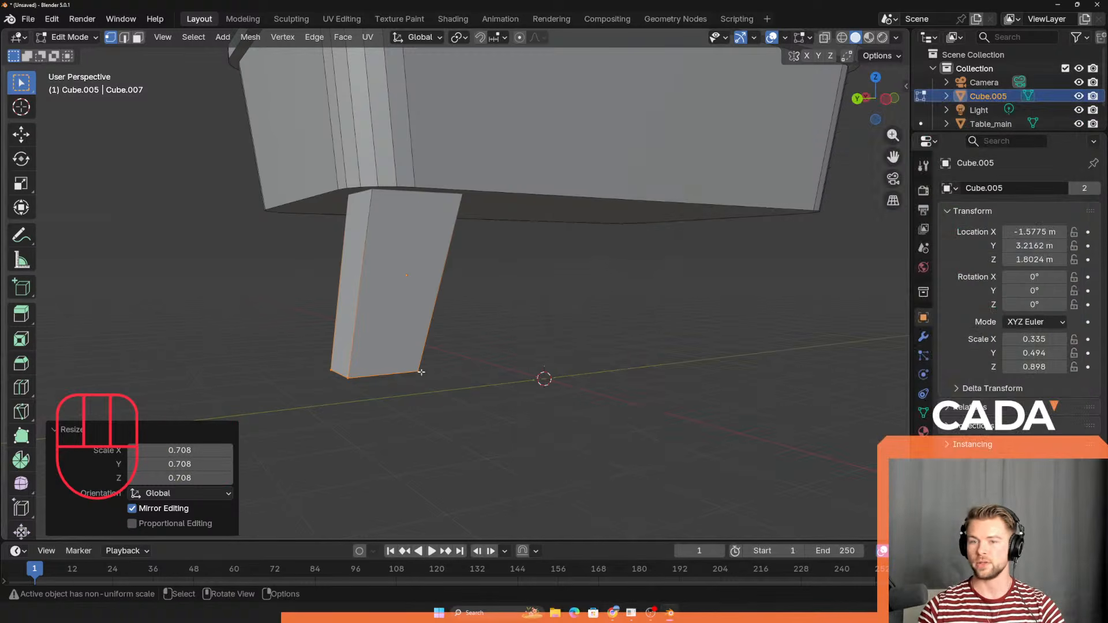
Step: Select the two vertical edges of the leg's narrow outer side with edge selection
{"action": "middle_click_drag", "start_coordinate": [421, 374], "coordinate": [489, 377]}
{"action": "key", "text": "2"}
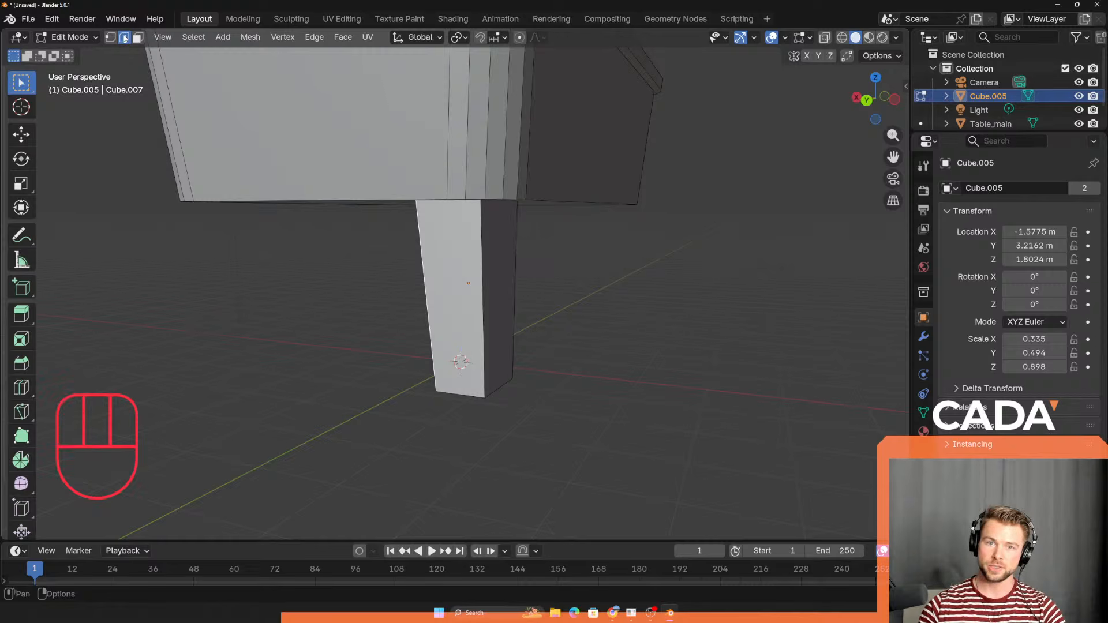
{"action": "middle_click_drag", "start_coordinate": [438, 277], "coordinate": [360, 239]}
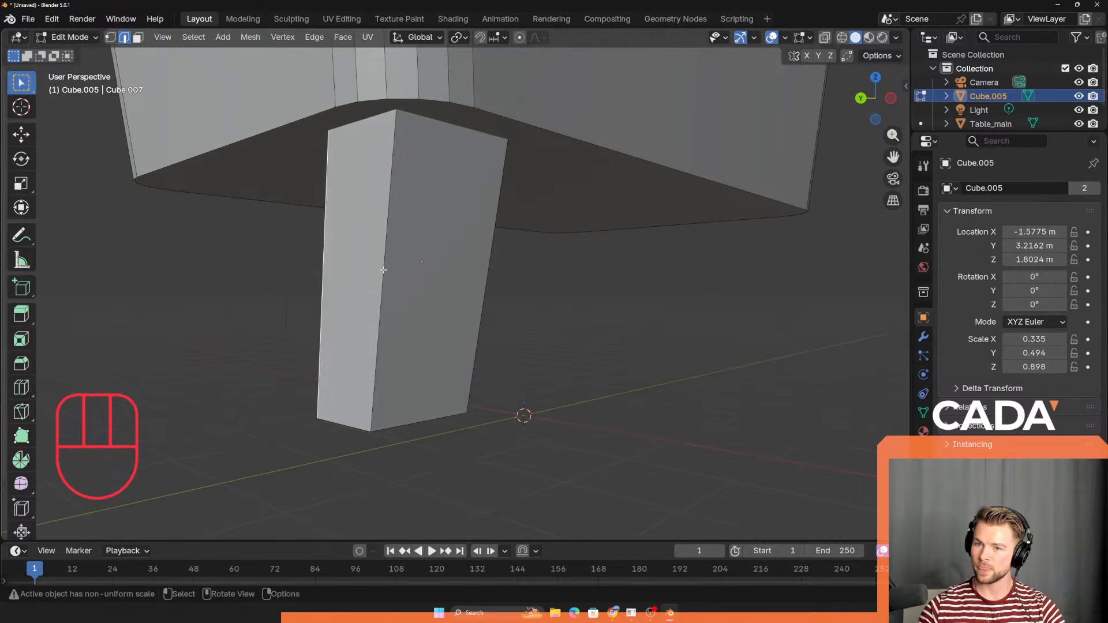
{"action": "left_click", "coordinate": [326, 414], "text": "shift"}
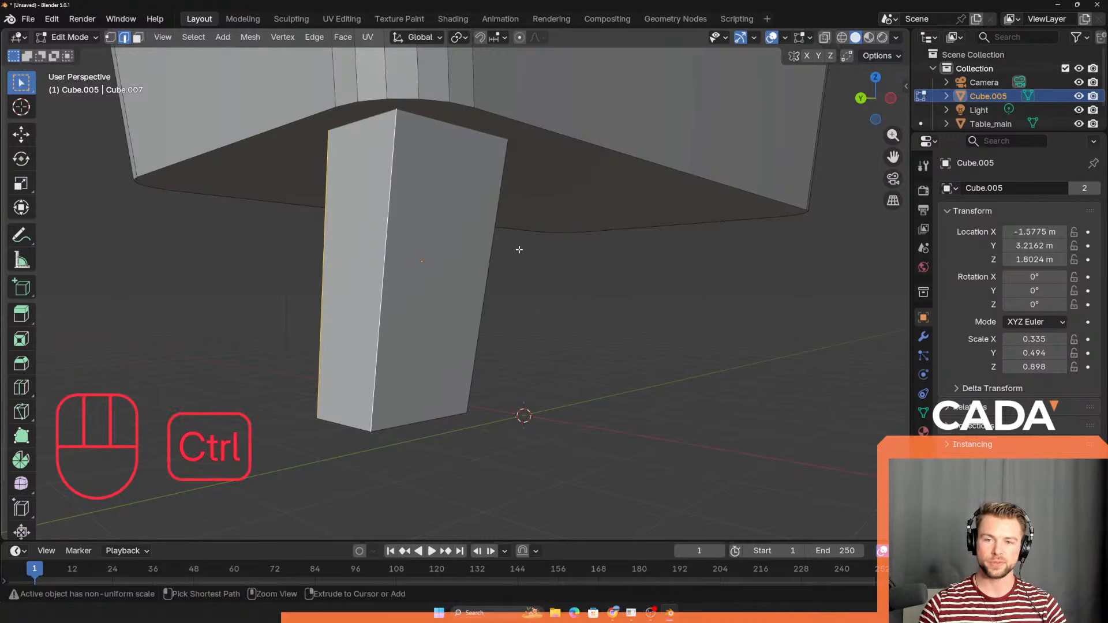
Step: Bevel the selected vertical edges of the table leg about 0.694 m wide with 7 segments and a profile shape of 0.5
{"action": "key", "text": "ctrl+b"}
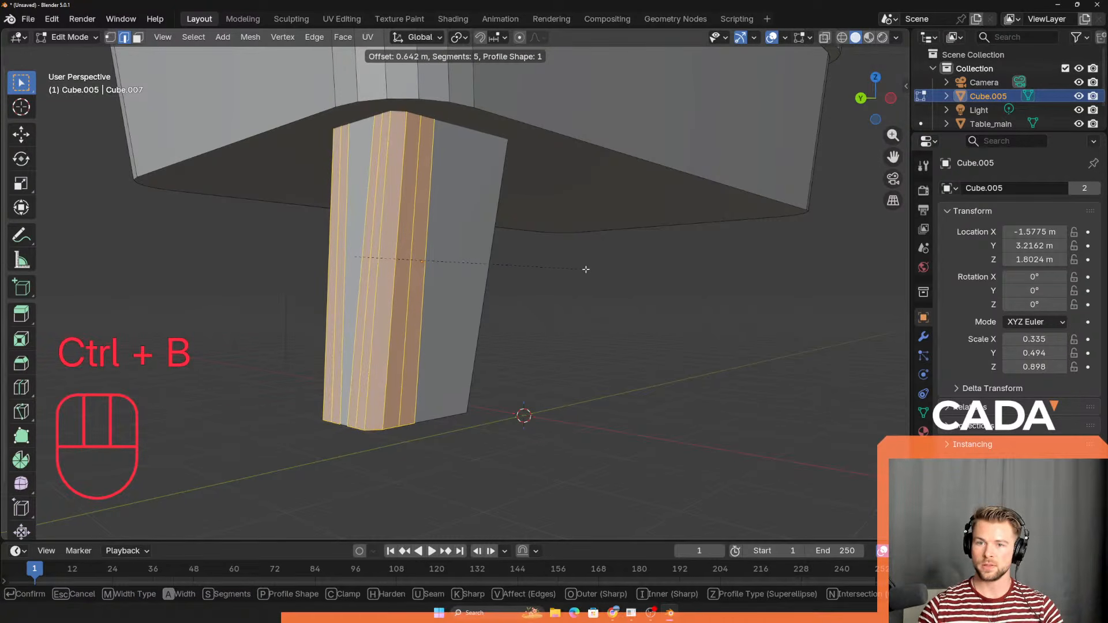
{"action": "scroll", "coordinate": [593, 276], "scroll_direction": "up", "scroll_amount": 1}
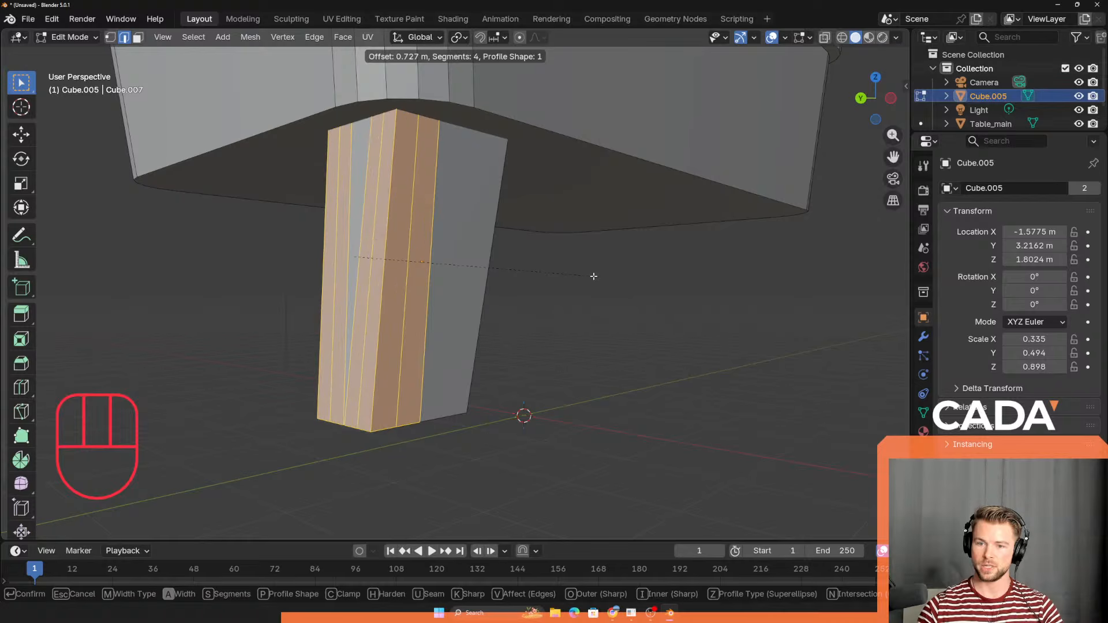
{"action": "scroll", "coordinate": [591, 277], "scroll_direction": "up", "scroll_amount": 1}
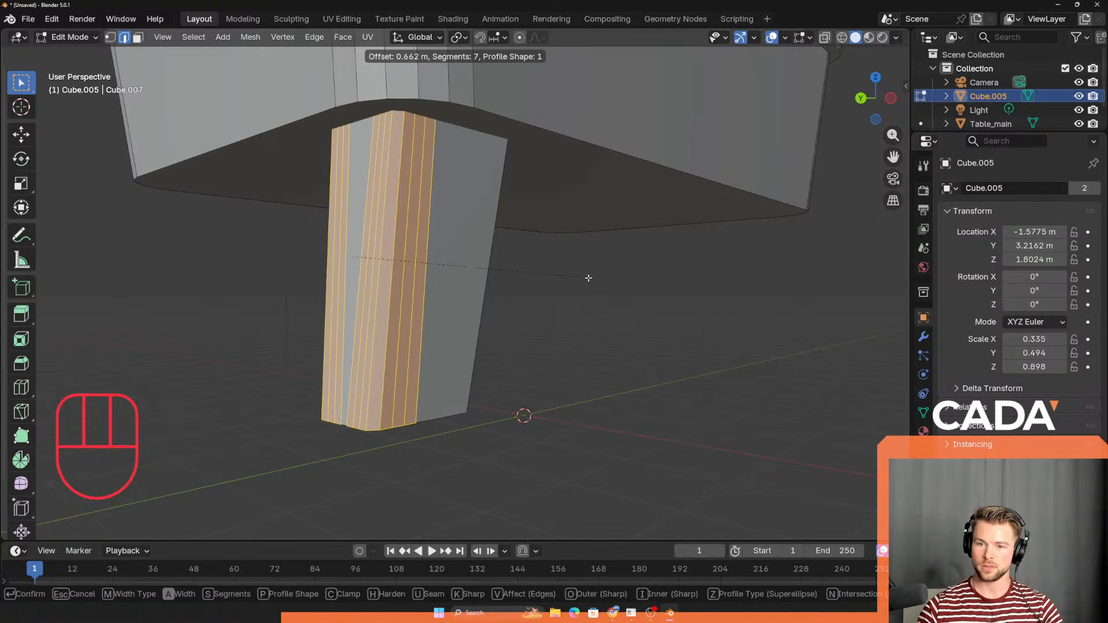
{"action": "left_click", "coordinate": [590, 279]}
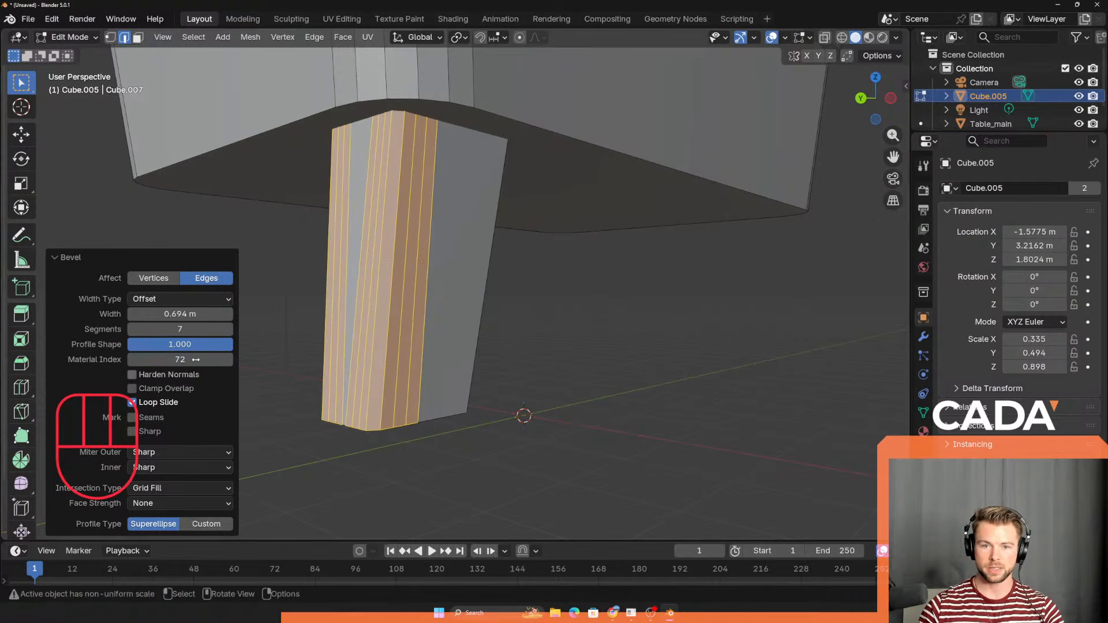
{"action": "left_click_drag", "start_coordinate": [200, 344], "coordinate": [177, 346]}
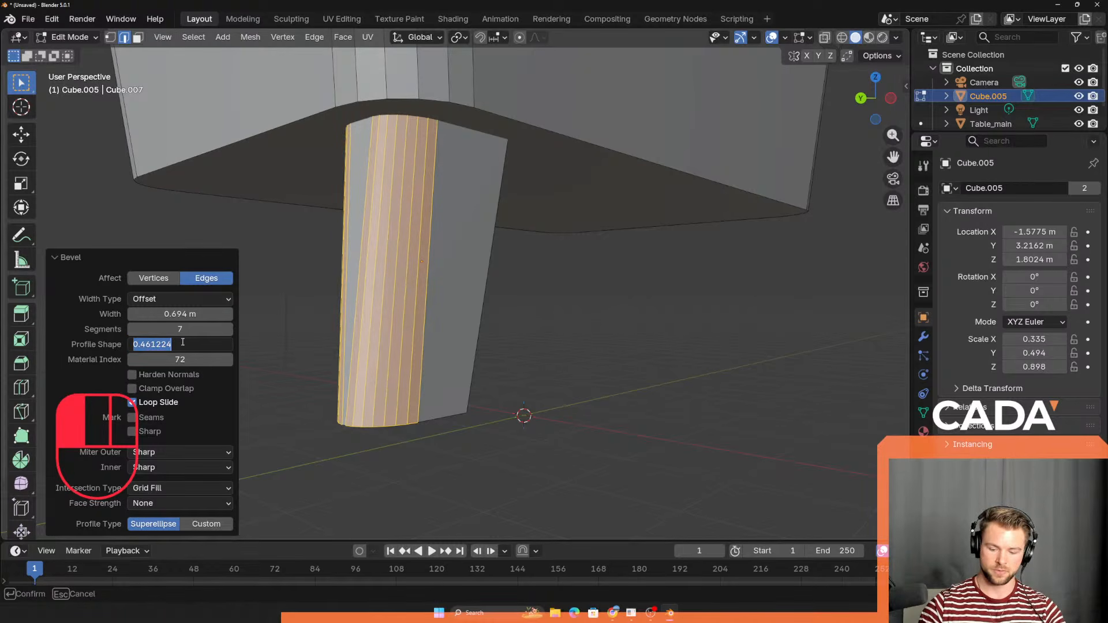
{"action": "type", "text": "0.5"}
{"action": "key", "text": "Return"}
Step: Deselect the mesh and compare the rounded leg's shape with the pool table reference photo in the browser
{"action": "middle_click_drag", "start_coordinate": [411, 239], "coordinate": [440, 376]}
{"action": "key", "text": "Tab"}
{"action": "key", "text": "Tab"}
{"action": "key", "text": "alt+a"}
{"action": "middle_click_drag", "start_coordinate": [488, 343], "coordinate": [529, 345]}
{"action": "key", "text": "alt+Tab"}
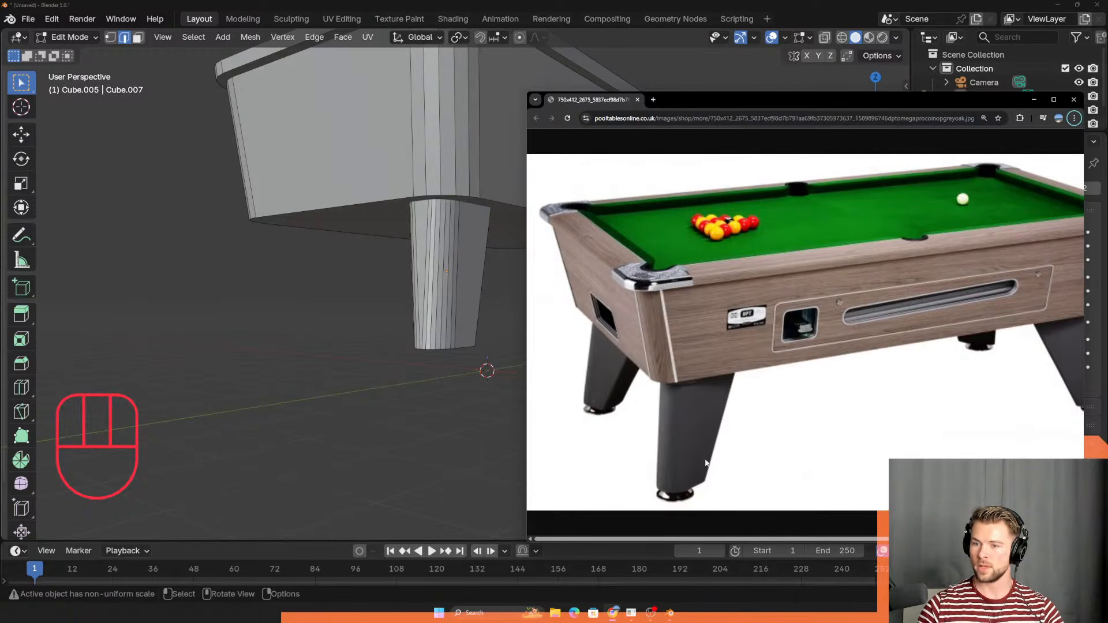
{"action": "key", "text": "alt+Tab"}
{"action": "middle_click_drag", "start_coordinate": [577, 370], "coordinate": [554, 324]}
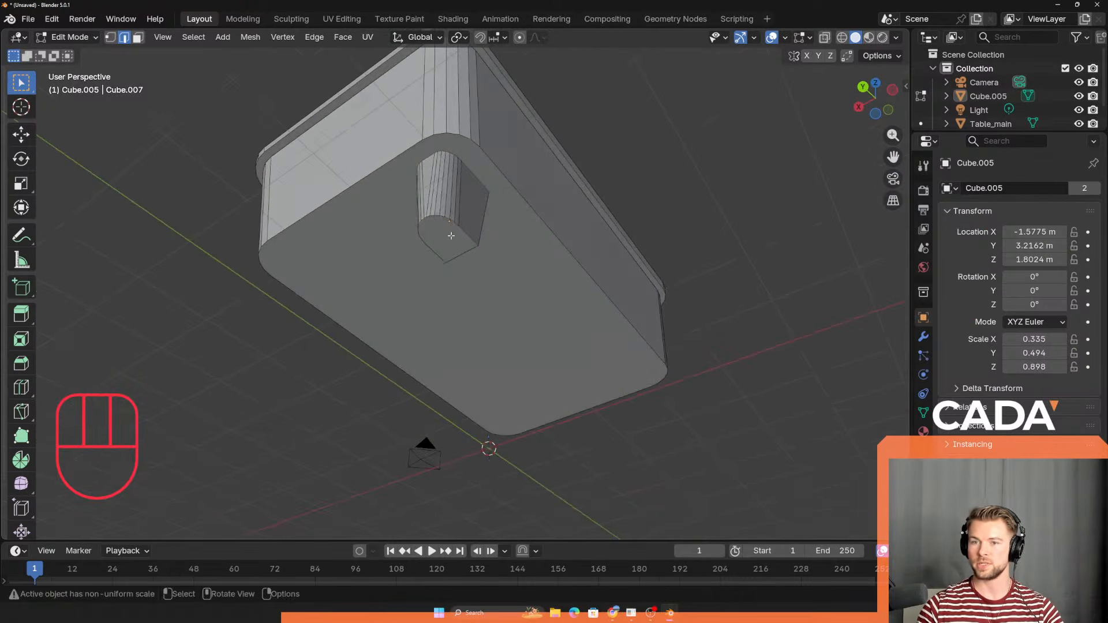
{"action": "key", "text": "1"}
{"action": "left_click_drag", "start_coordinate": [391, 196], "coordinate": [552, 311]}
{"action": "middle_click_drag", "start_coordinate": [552, 311], "coordinate": [502, 303]}
{"action": "key", "text": "s"}
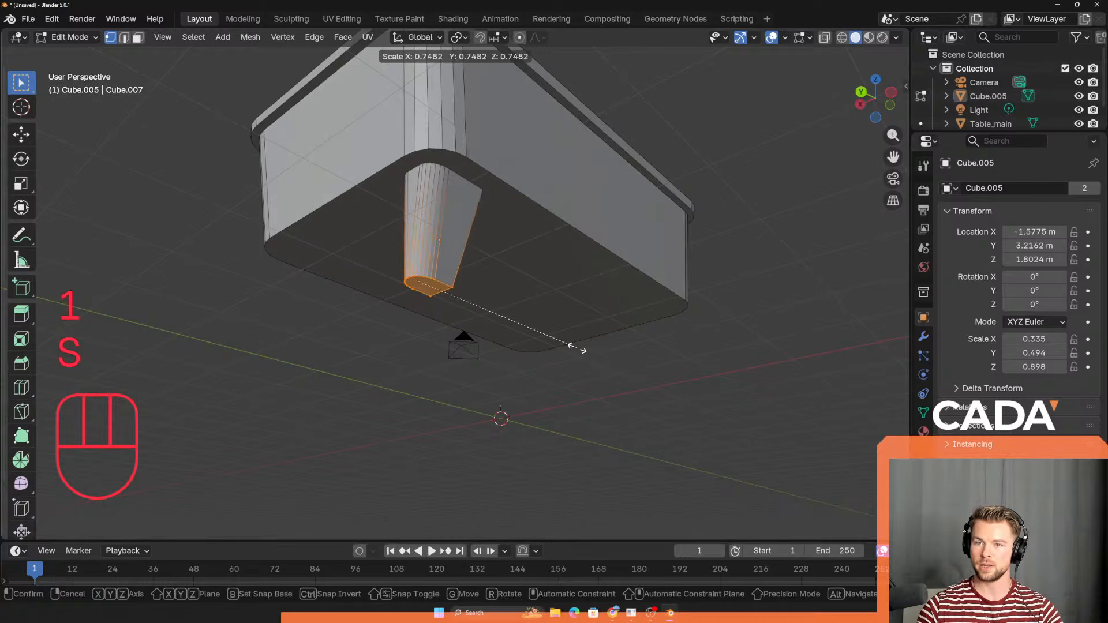
{"action": "right_click", "coordinate": [583, 348]}
Step: Return to Object Mode and select the table leg as an object
{"action": "middle_click_drag", "start_coordinate": [583, 348], "coordinate": [477, 317]}
{"action": "key", "text": "Tab"}
{"action": "scroll", "coordinate": [585, 369], "scroll_direction": "down", "scroll_amount": 3}
{"action": "left_click", "coordinate": [475, 314]}
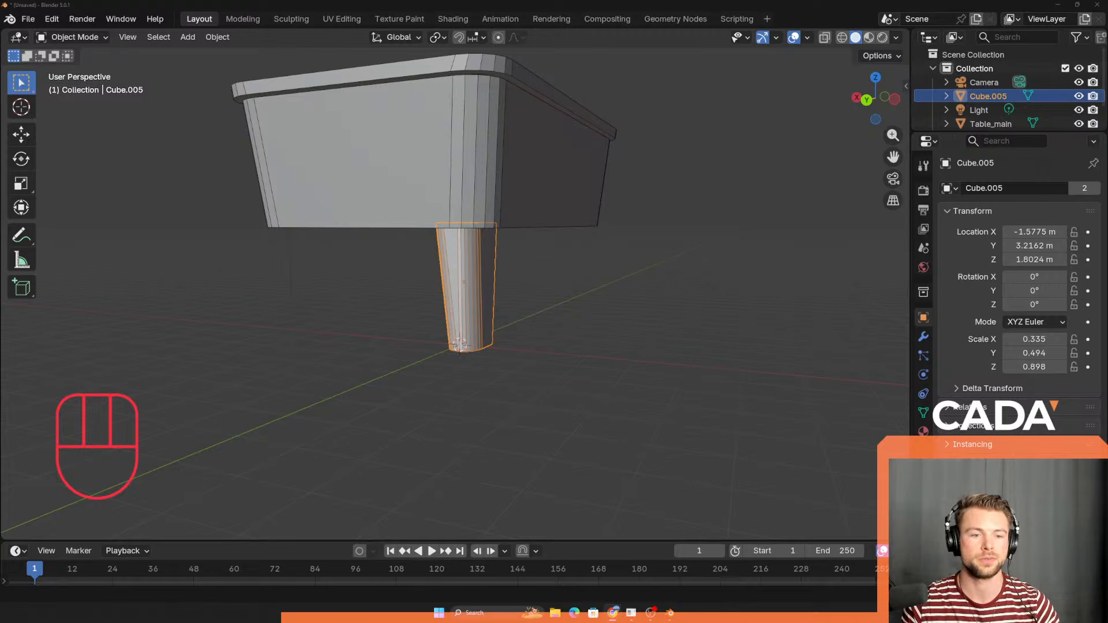
{"action": "middle_click_drag", "start_coordinate": [338, 333], "coordinate": [318, 370], "text": "shift"}
{"action": "scroll", "coordinate": [318, 369], "scroll_direction": "up", "scroll_amount": 2}
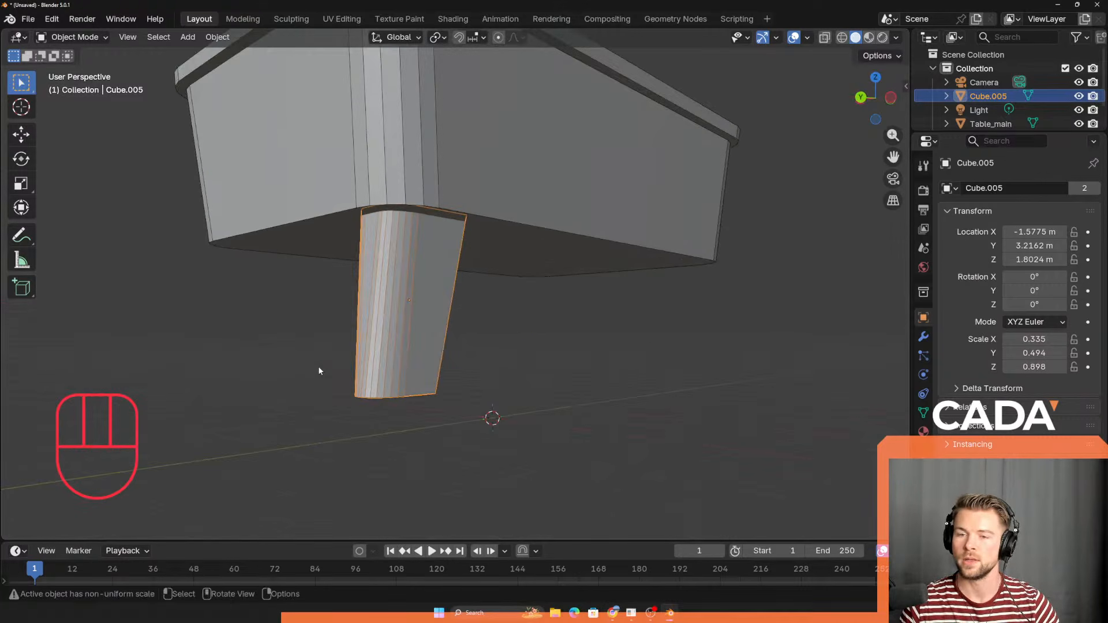
{"action": "middle_click_drag", "start_coordinate": [585, 420], "coordinate": [595, 434], "text": "shift"}
{"action": "middle_click_drag", "start_coordinate": [596, 434], "coordinate": [481, 364]}
{"action": "scroll", "coordinate": [460, 344], "scroll_direction": "down", "scroll_amount": 2}
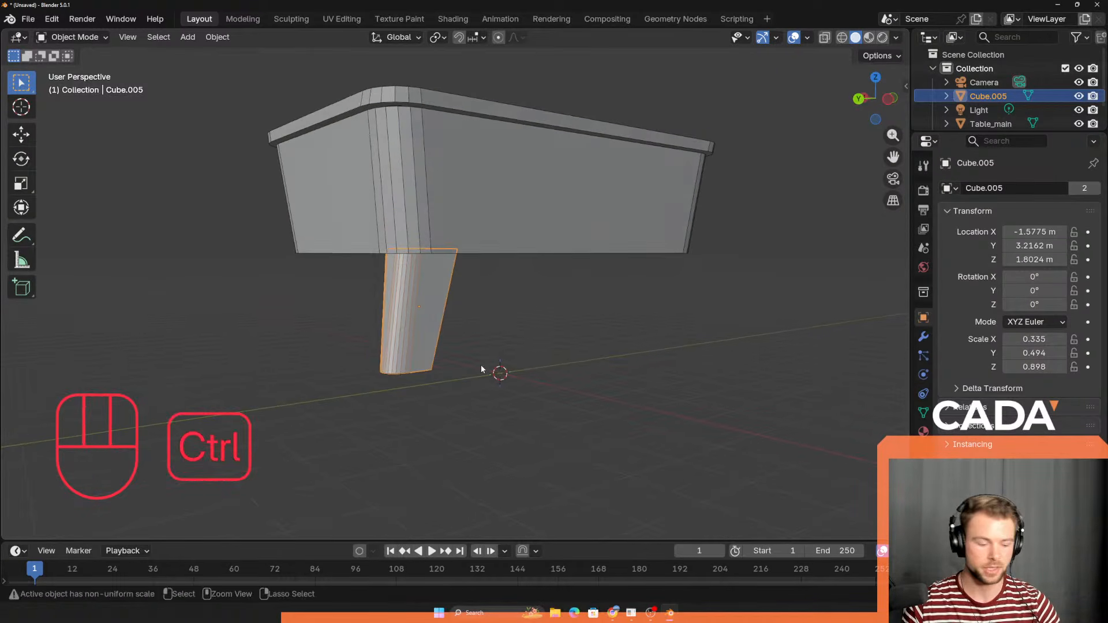
{"action": "key", "text": "ctrl+a"}
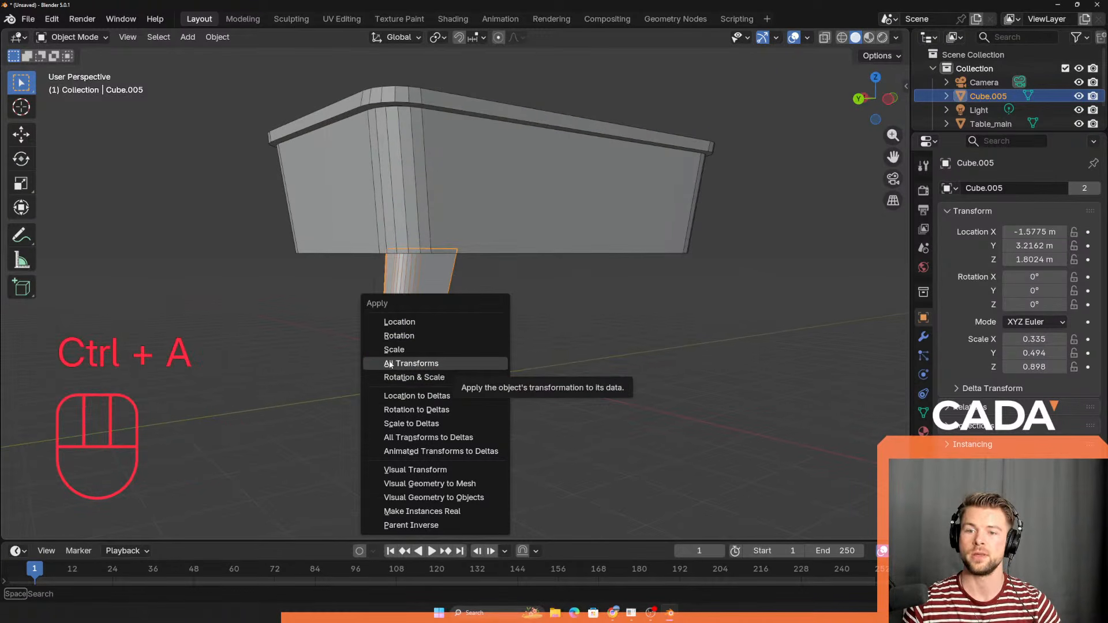
{"action": "left_click", "coordinate": [411, 364]}
{"action": "scroll", "coordinate": [512, 380], "scroll_direction": "up", "scroll_amount": 2}
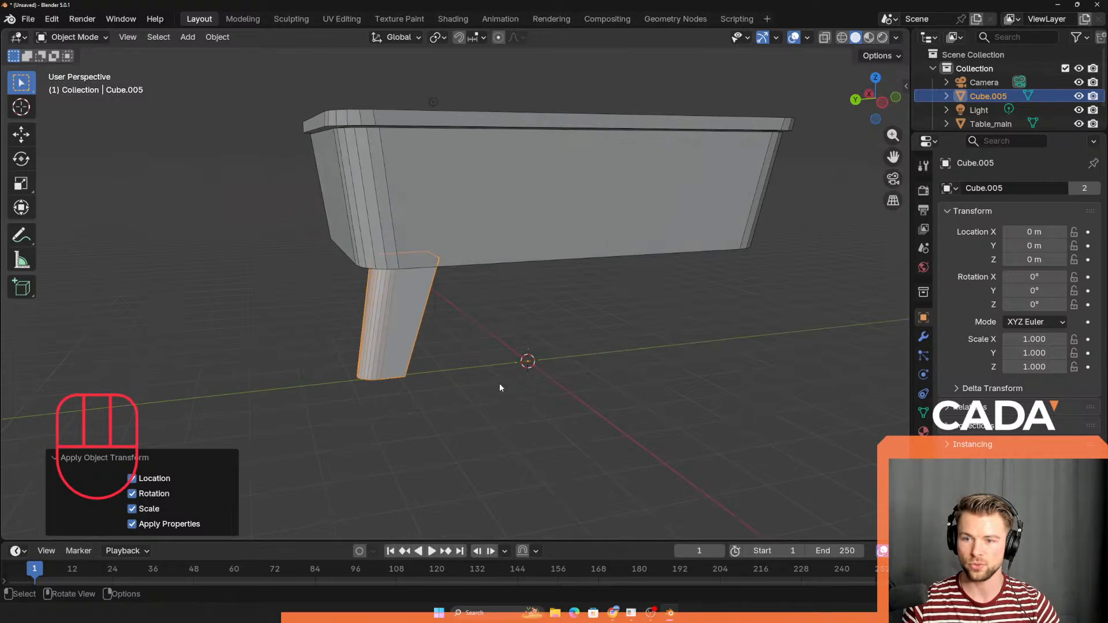
{"action": "key", "text": "ctrl+z"}
Step: Apply all transforms to the table leg to move its origin to the world centre
{"action": "scroll", "coordinate": [489, 421], "scroll_direction": "up", "scroll_amount": 8}
{"action": "scroll", "coordinate": [261, 328], "scroll_direction": "down", "scroll_amount": 4}
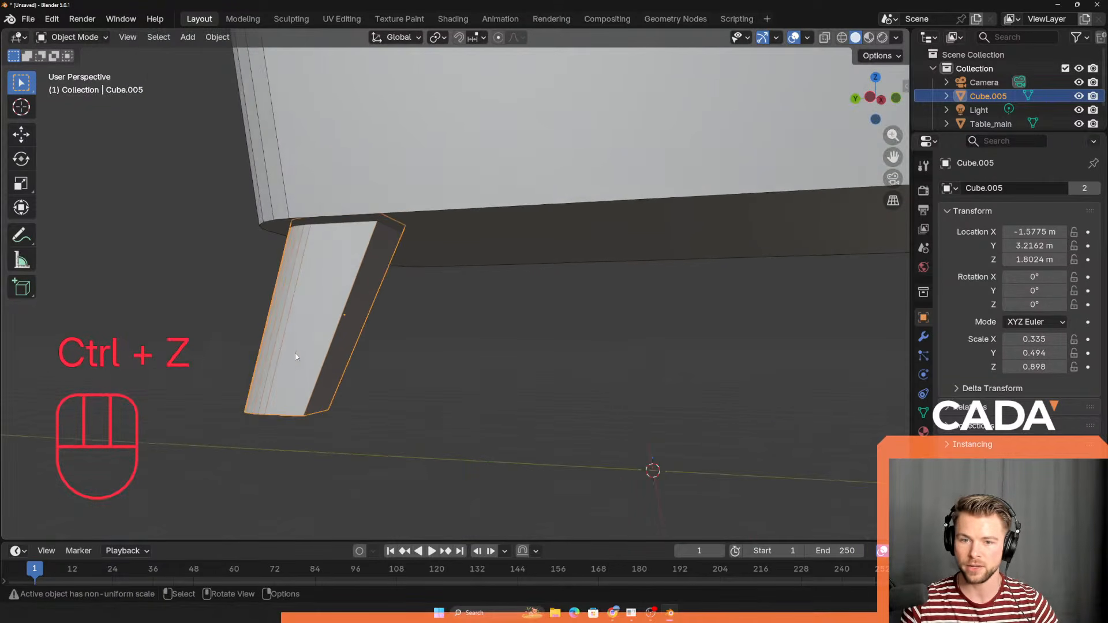
{"action": "middle_click_drag", "start_coordinate": [666, 460], "coordinate": [490, 354], "text": "shift"}
{"action": "right_click", "coordinate": [762, 384], "text": "shift"}
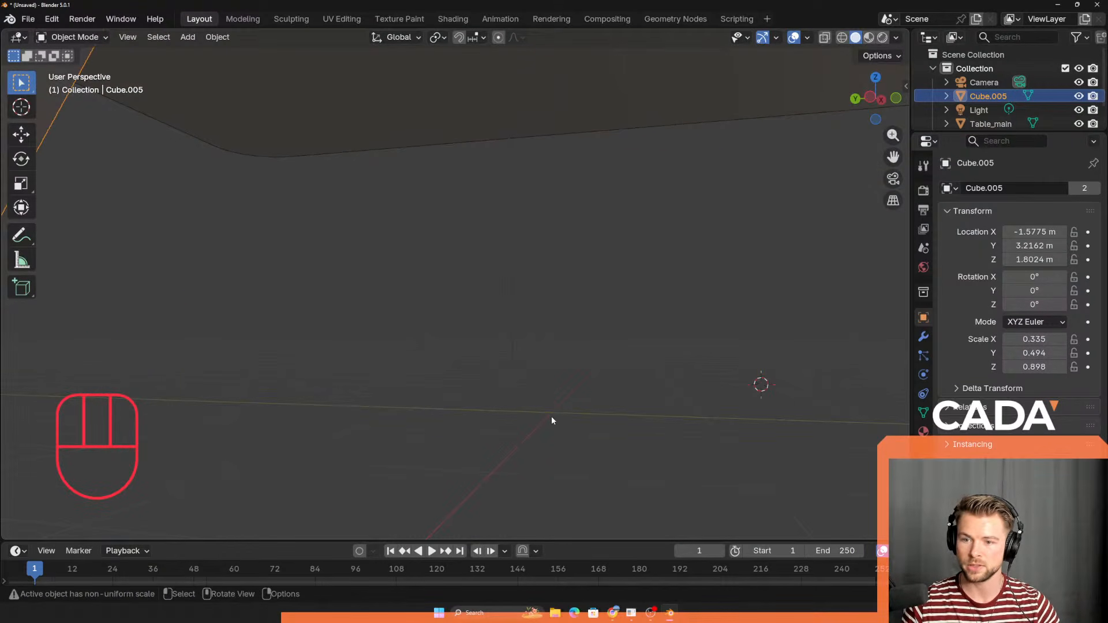
{"action": "key", "text": "ctrl+a"}
{"action": "left_click", "coordinate": [424, 368]}
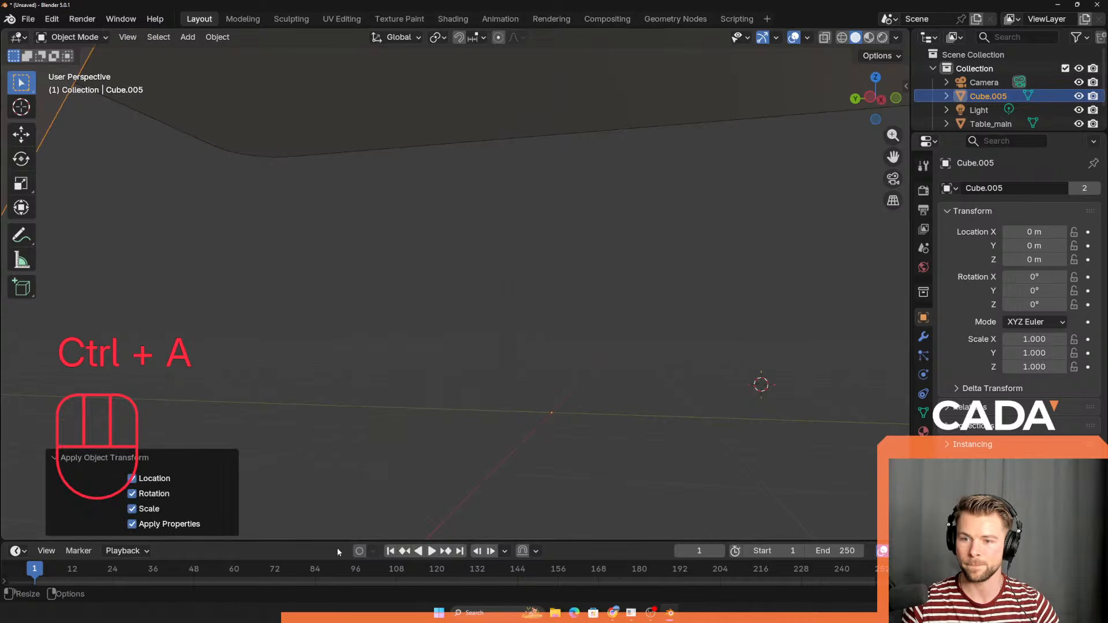
Step: Reselect the table leg, check its origin at the world centre and apply all transforms again
{"action": "middle_click_drag", "start_coordinate": [371, 459], "coordinate": [567, 379]}
{"action": "scroll", "coordinate": [444, 382], "scroll_direction": "down", "scroll_amount": 4}
{"action": "scroll", "coordinate": [556, 398], "scroll_direction": "up", "scroll_amount": 3}
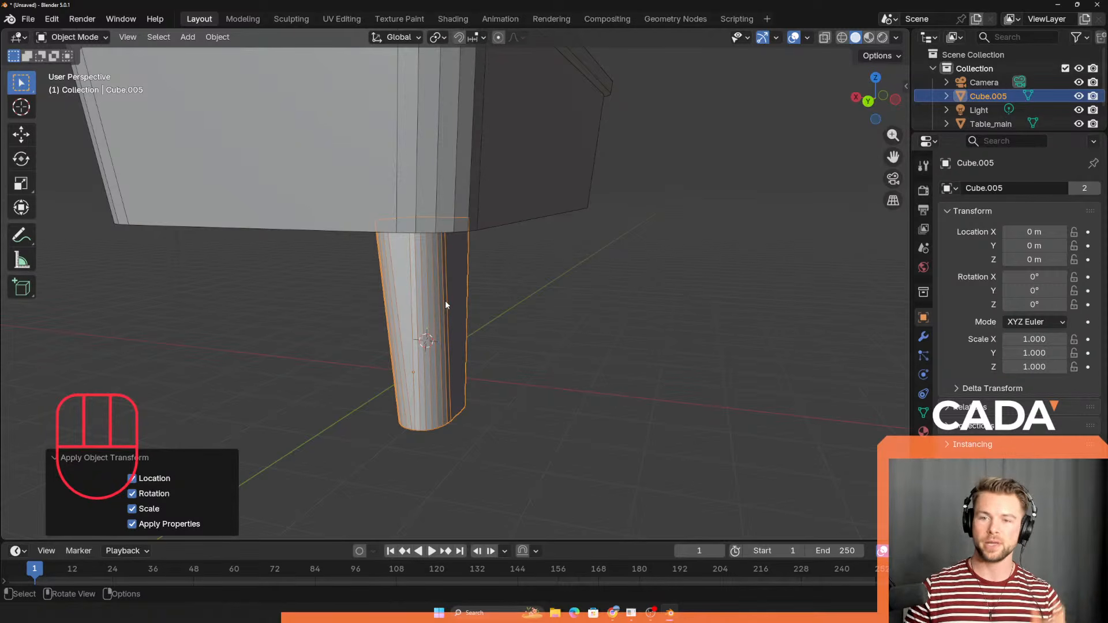
{"action": "left_click", "coordinate": [493, 312]}
{"action": "left_click", "coordinate": [437, 263]}
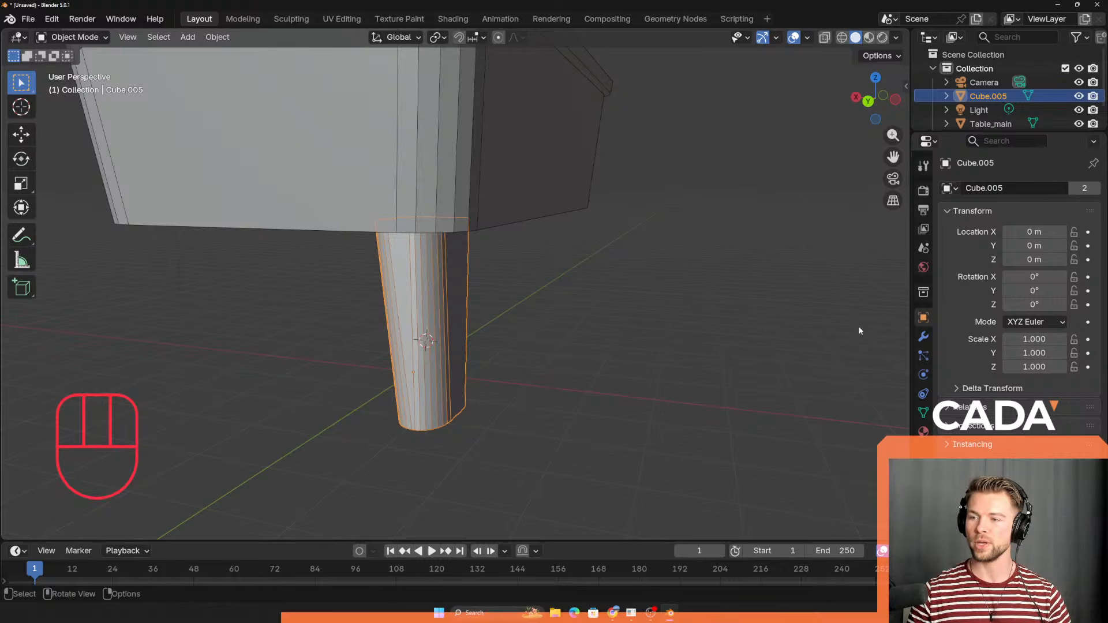
{"action": "middle_click_drag", "start_coordinate": [599, 349], "coordinate": [434, 374]}
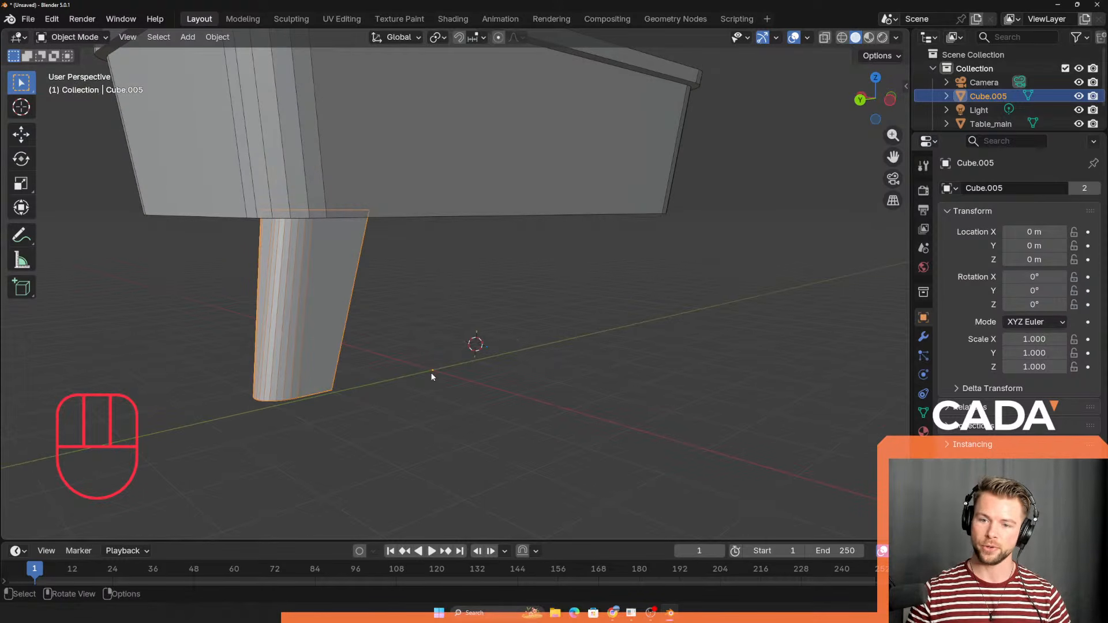
{"action": "scroll", "coordinate": [433, 381], "scroll_direction": "up", "scroll_amount": 2}
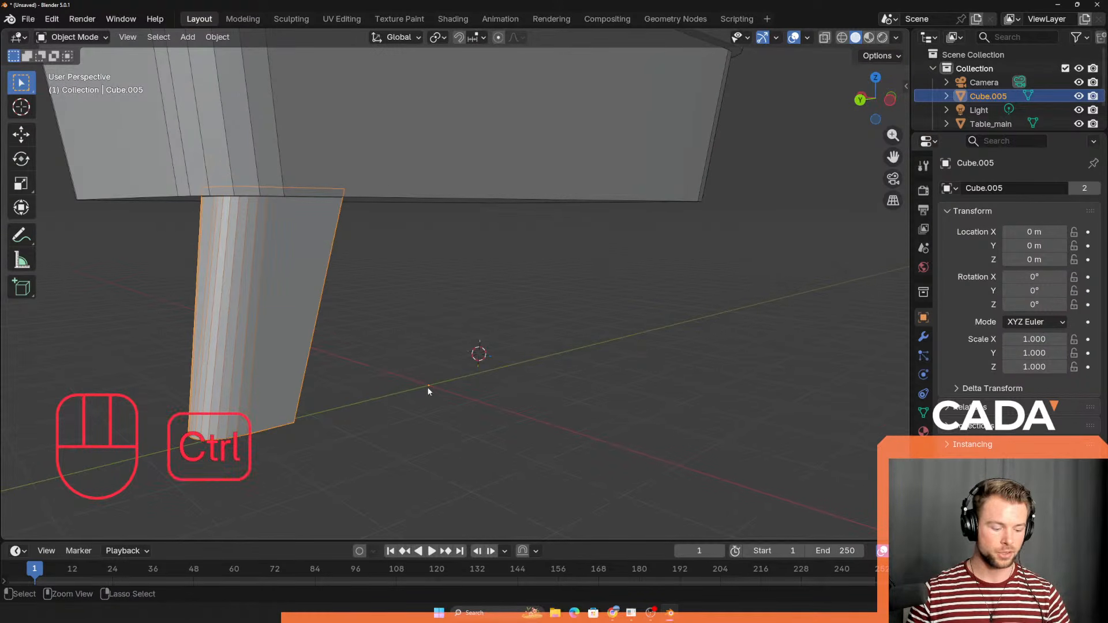
{"action": "key", "text": "ctrl+a"}
{"action": "left_click", "coordinate": [359, 388]}
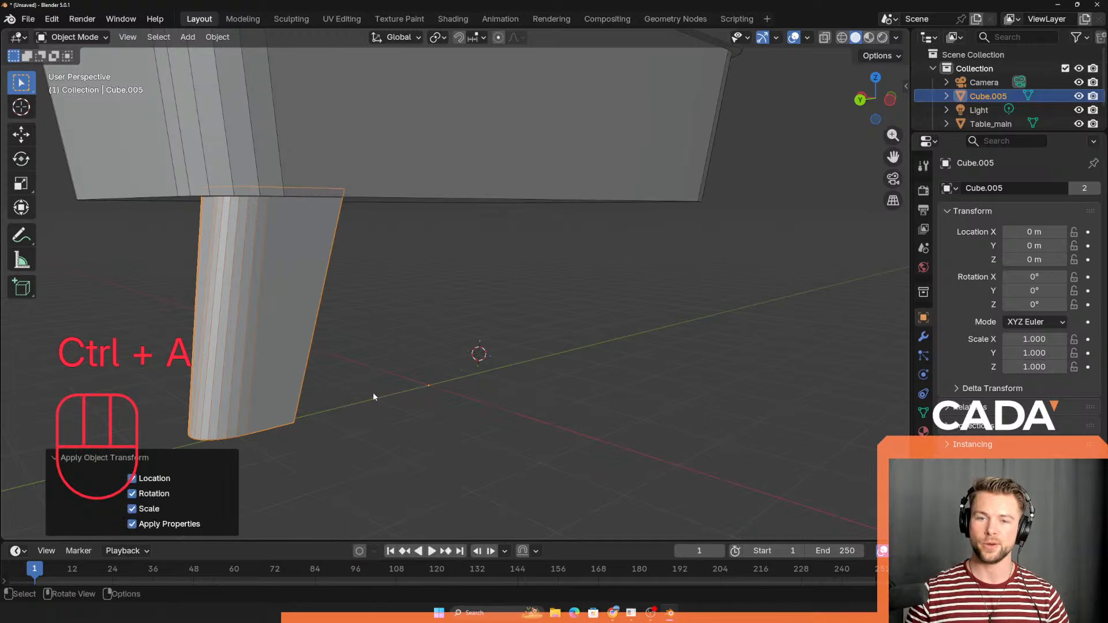
Step: Add a Mirror modifier on the X axis to the table leg
{"action": "left_click", "coordinate": [924, 338]}
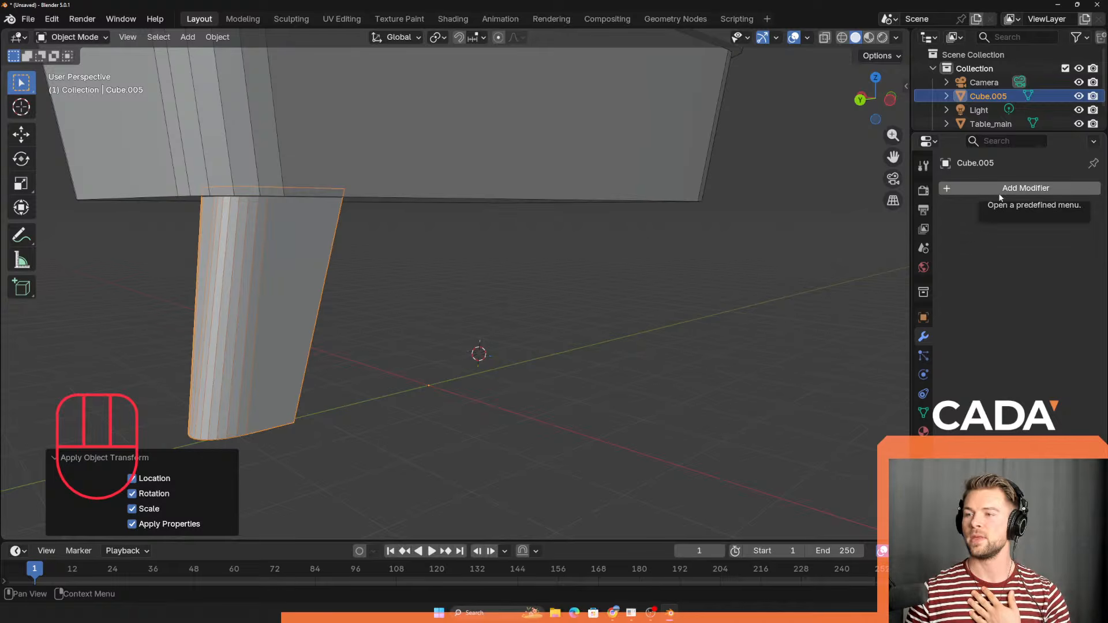
{"action": "left_click", "coordinate": [1014, 195]}
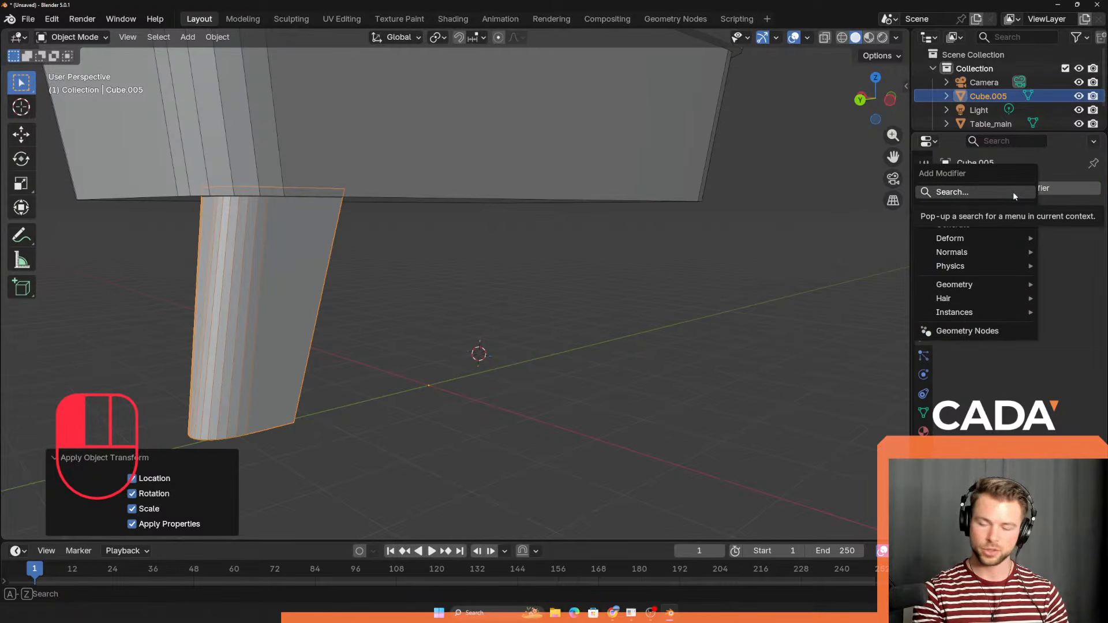
{"action": "type", "text": "mirr"}
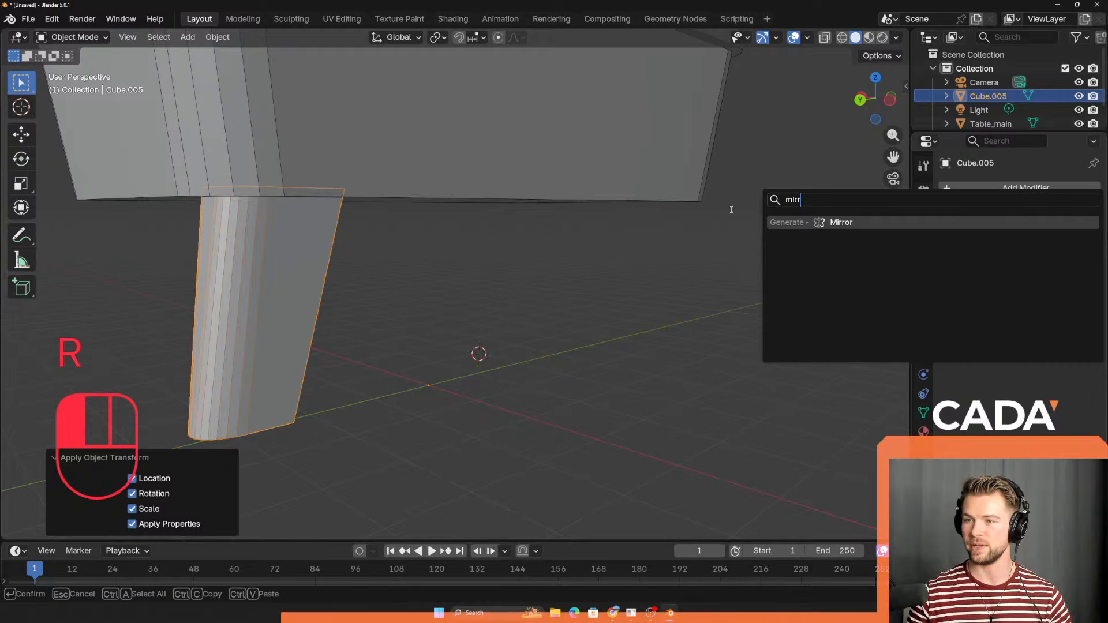
{"action": "left_click", "coordinate": [934, 338]}
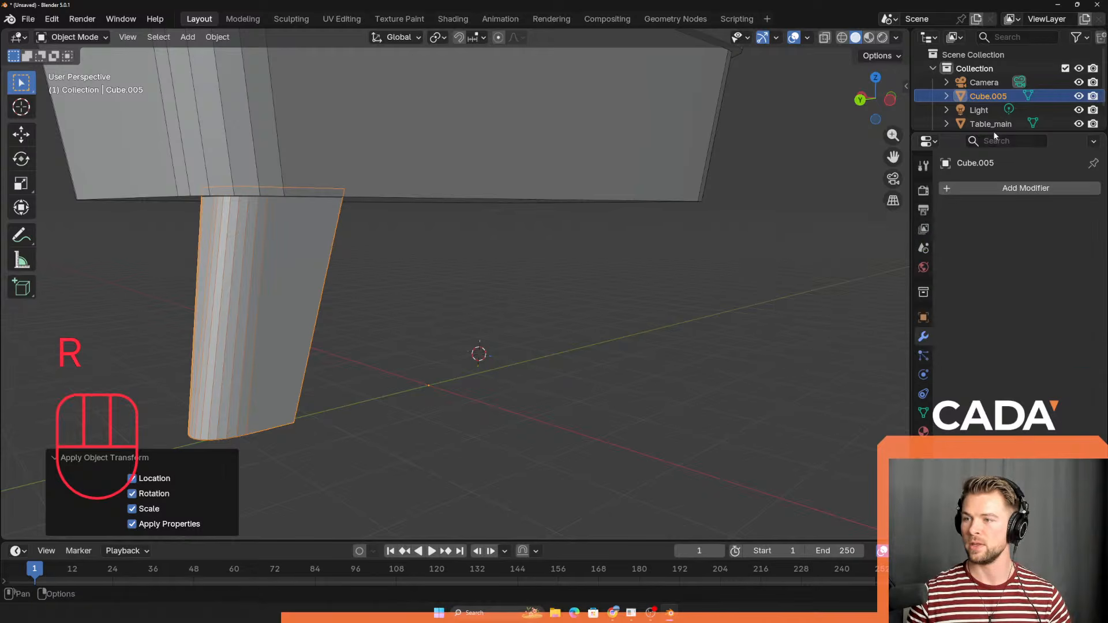
{"action": "left_click", "coordinate": [1005, 192]}
{"action": "mouse_move", "coordinate": [957, 218]}
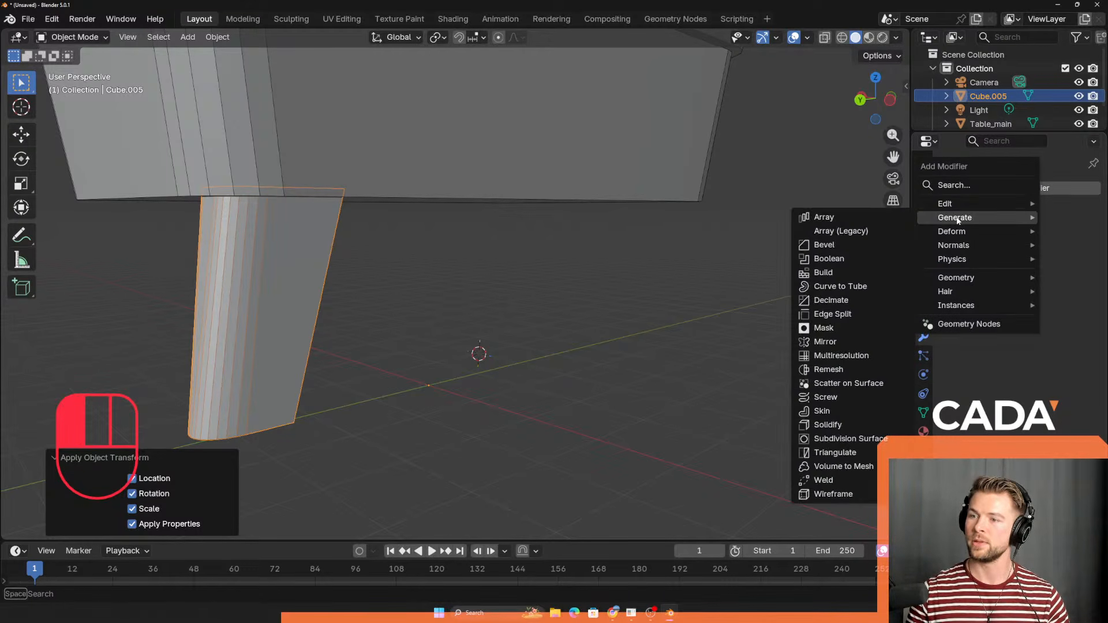
{"action": "left_click", "coordinate": [831, 342]}
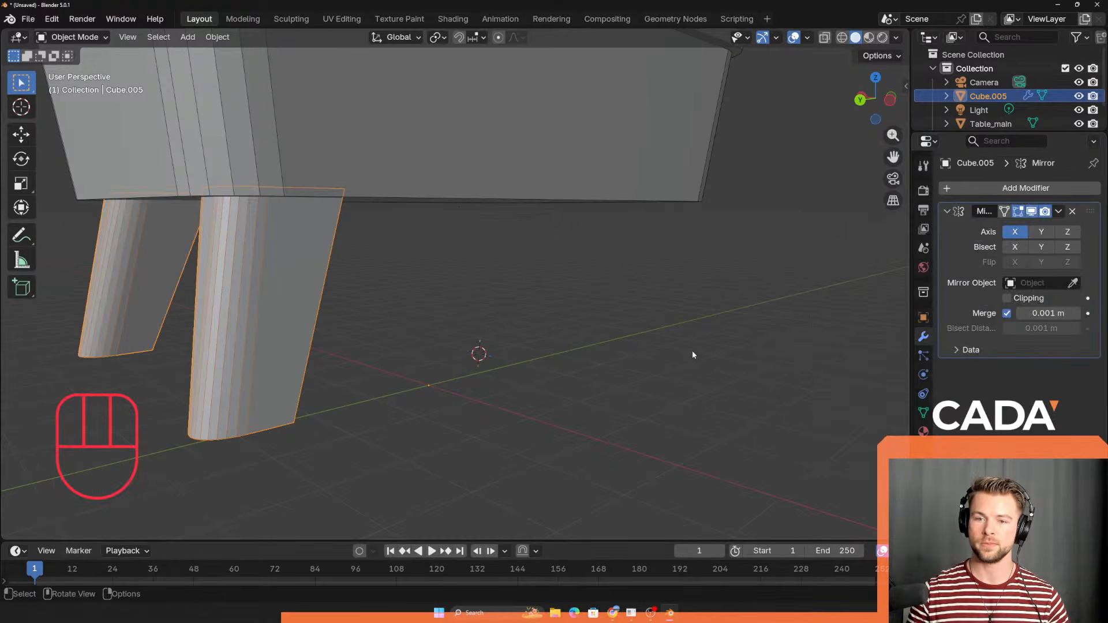
Step: Examine the original and mirrored legs and how they meet the underside of the table body
{"action": "middle_click_drag", "start_coordinate": [297, 383], "coordinate": [402, 396]}
{"action": "scroll", "coordinate": [446, 131], "scroll_direction": "down", "scroll_amount": 2}
{"action": "middle_click_drag", "start_coordinate": [457, 120], "coordinate": [461, 177], "text": "shift"}
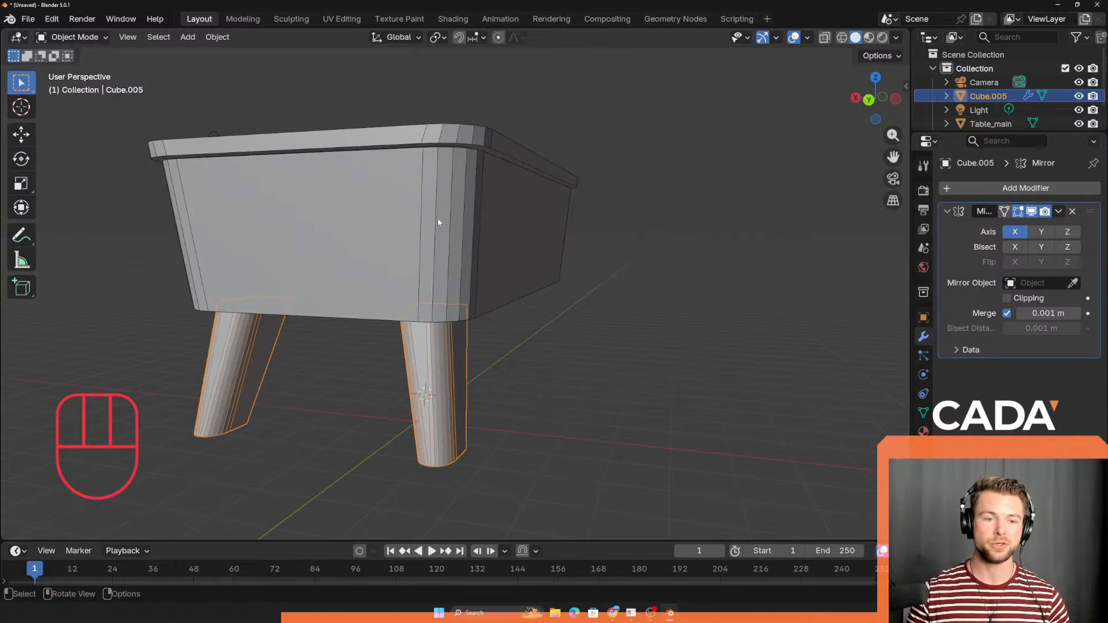
{"action": "scroll", "coordinate": [364, 408], "scroll_direction": "up", "scroll_amount": 2}
{"action": "middle_click_drag", "start_coordinate": [379, 415], "coordinate": [420, 358], "text": "shift"}
{"action": "scroll", "coordinate": [421, 357], "scroll_direction": "up", "scroll_amount": 1}
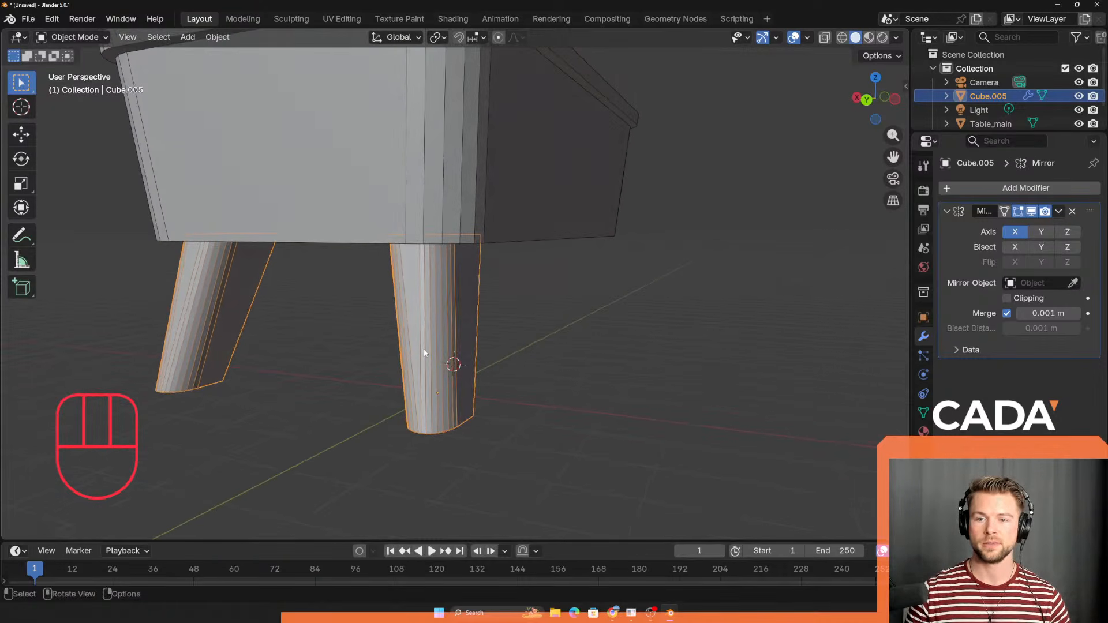
{"action": "scroll", "coordinate": [439, 341], "scroll_direction": "up", "scroll_amount": 2}
{"action": "middle_click_drag", "start_coordinate": [389, 414], "coordinate": [465, 356], "text": "shift"}
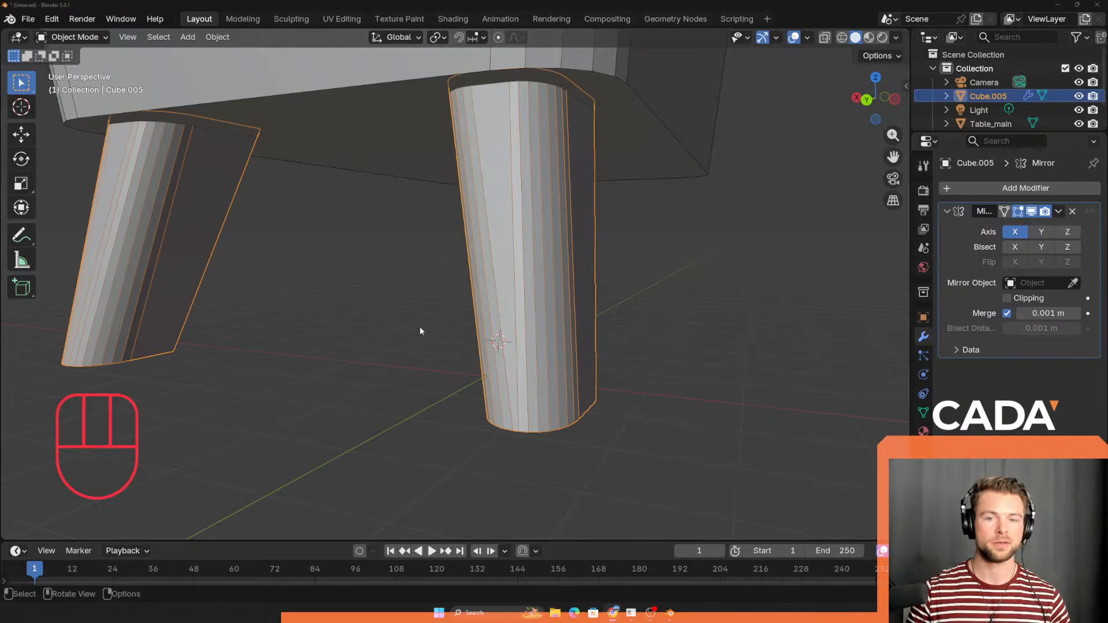
{"action": "scroll", "coordinate": [420, 331], "scroll_direction": "down", "scroll_amount": 3}
{"action": "middle_click_drag", "start_coordinate": [458, 283], "coordinate": [476, 312], "text": "shift"}
{"action": "scroll", "coordinate": [483, 312], "scroll_direction": "up", "scroll_amount": 3}
{"action": "key", "text": "Tab"}
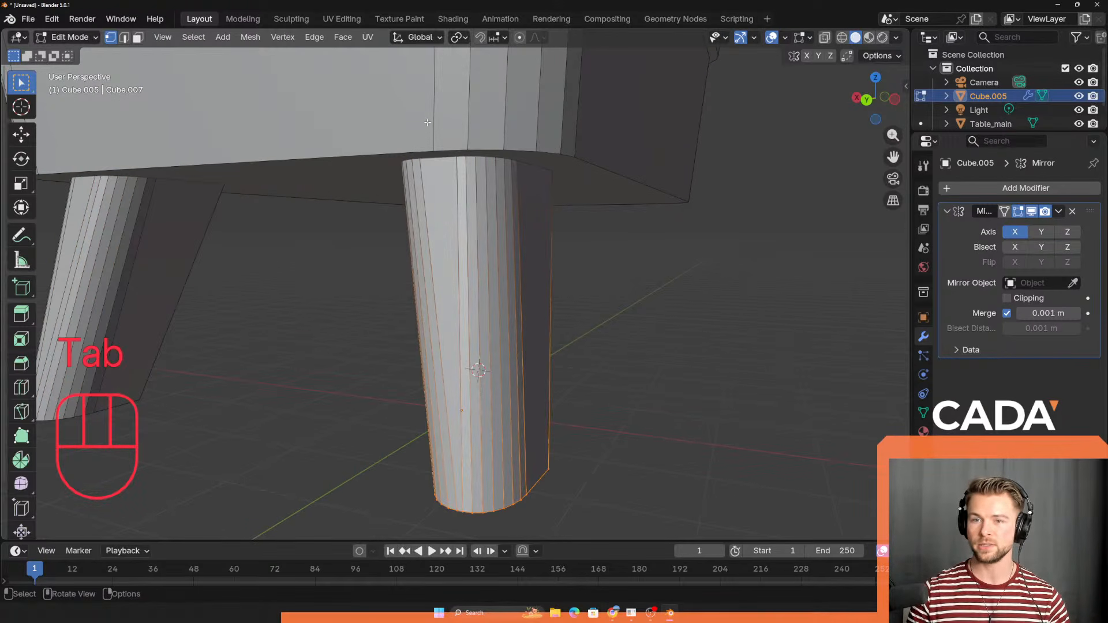
{"action": "key", "text": "2"}
{"action": "middle_click_drag", "start_coordinate": [434, 100], "coordinate": [434, 170], "text": "shift"}
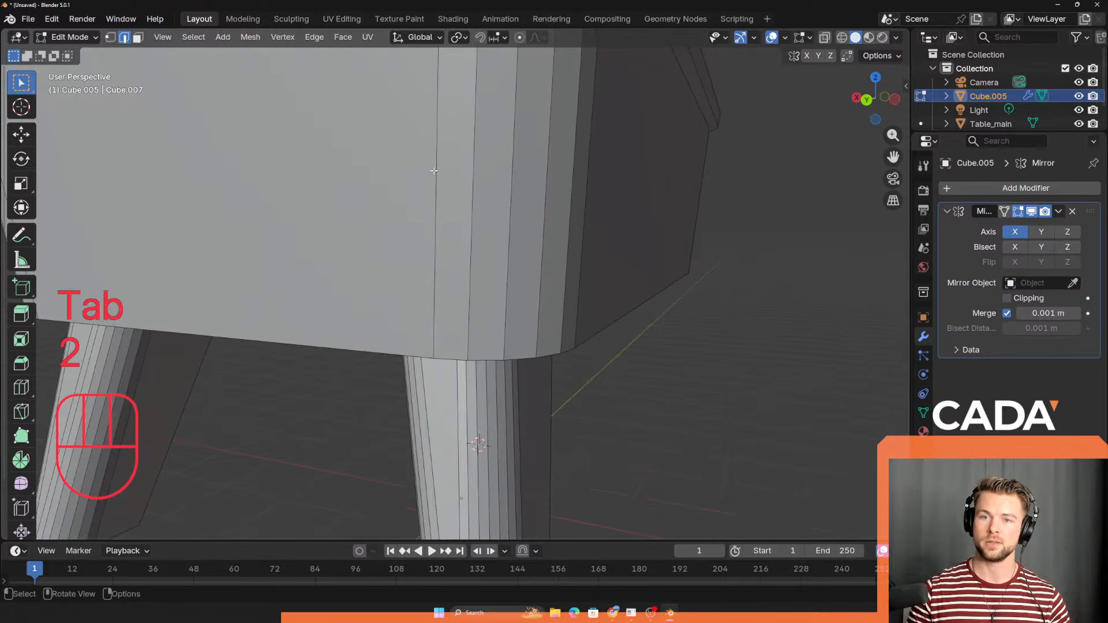
{"action": "scroll", "coordinate": [456, 416], "scroll_direction": "down", "scroll_amount": 5}
{"action": "middle_click_drag", "start_coordinate": [504, 415], "coordinate": [310, 341], "text": "shift"}
{"action": "left_click", "coordinate": [284, 293]}
{"action": "key", "text": "ctrl+b"}
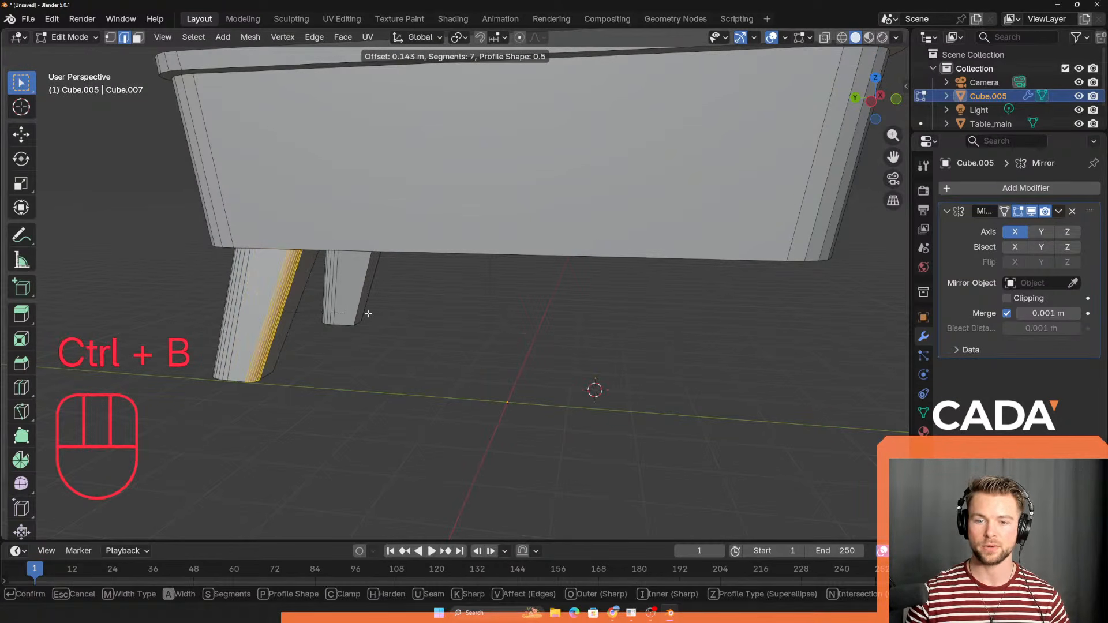
{"action": "right_click", "coordinate": [395, 330]}
{"action": "middle_click_drag", "start_coordinate": [396, 331], "coordinate": [496, 353]}
{"action": "key", "text": "Tab"}
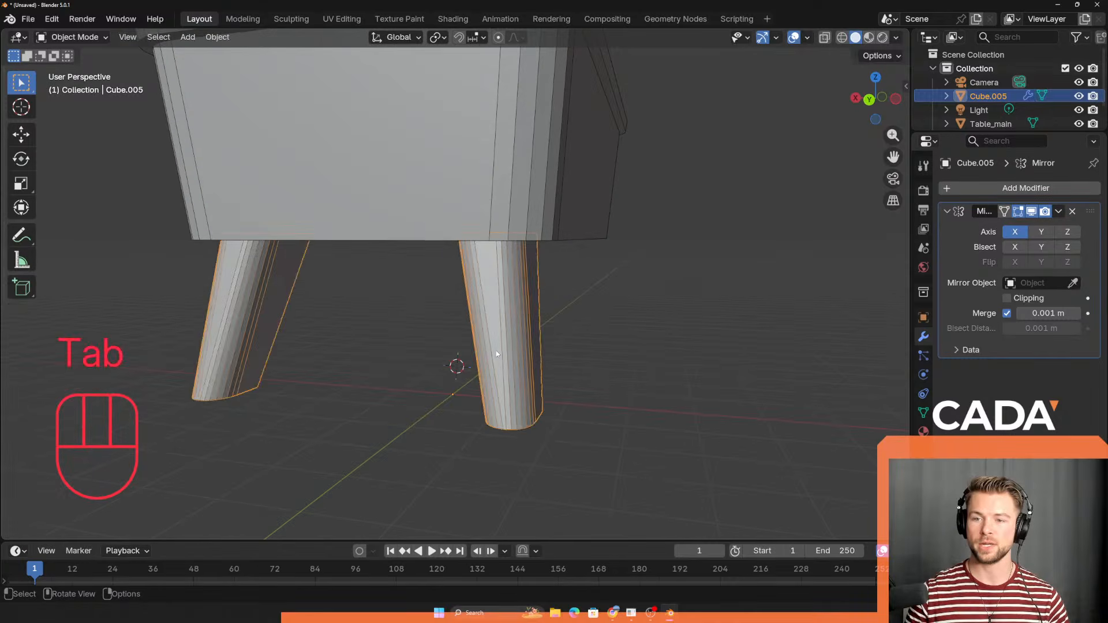
{"action": "middle_click_drag", "start_coordinate": [589, 365], "coordinate": [564, 365]}
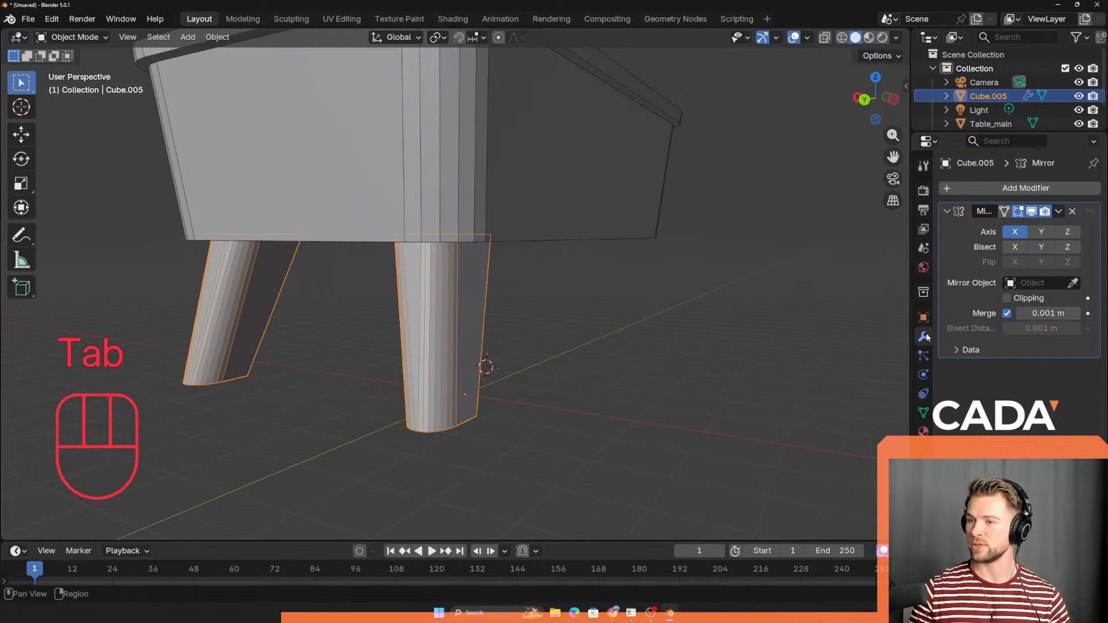
Step: Remove the table leg's Mirror modifier and add a new one that mirrors the leg on the X axis
{"action": "left_click", "coordinate": [1071, 212]}
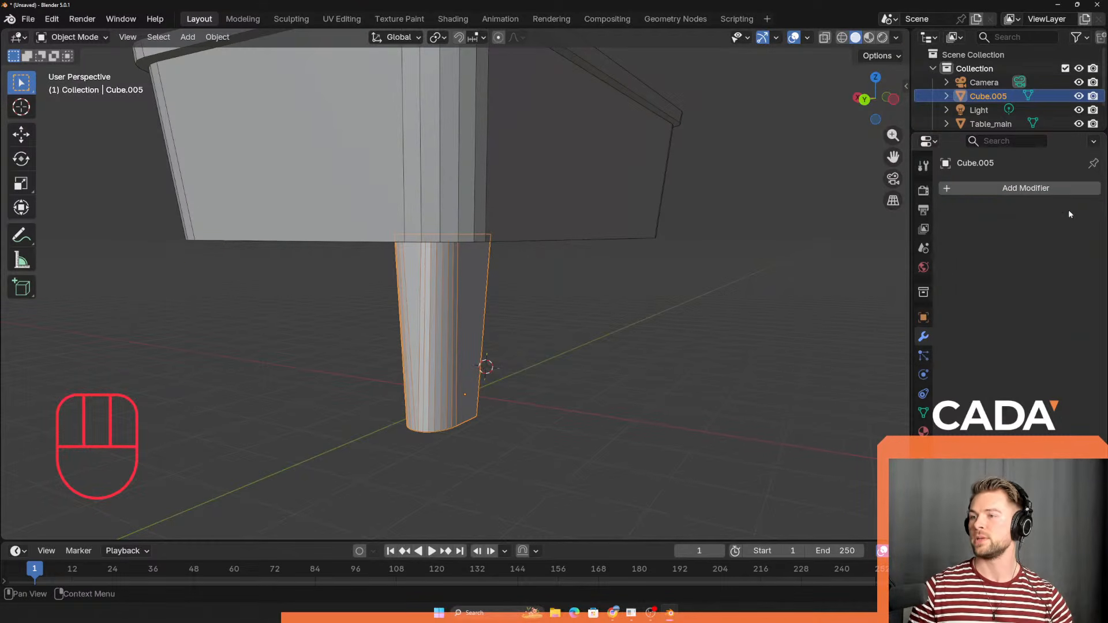
{"action": "left_click", "coordinate": [1032, 190]}
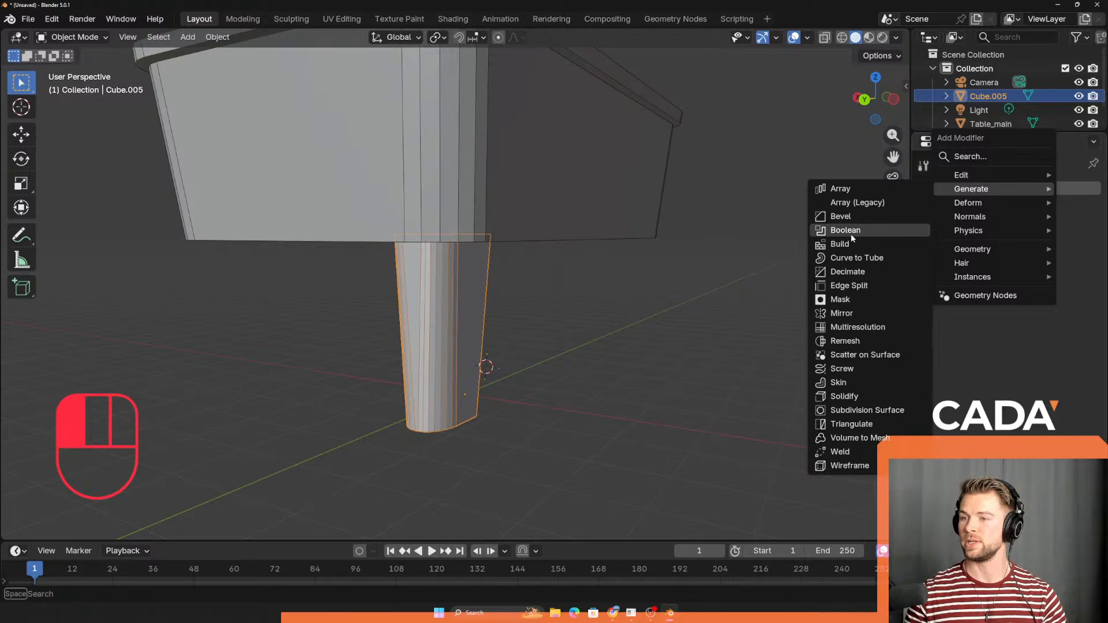
{"action": "left_click", "coordinate": [857, 313]}
{"action": "middle_click_drag", "start_coordinate": [517, 366], "coordinate": [450, 402]}
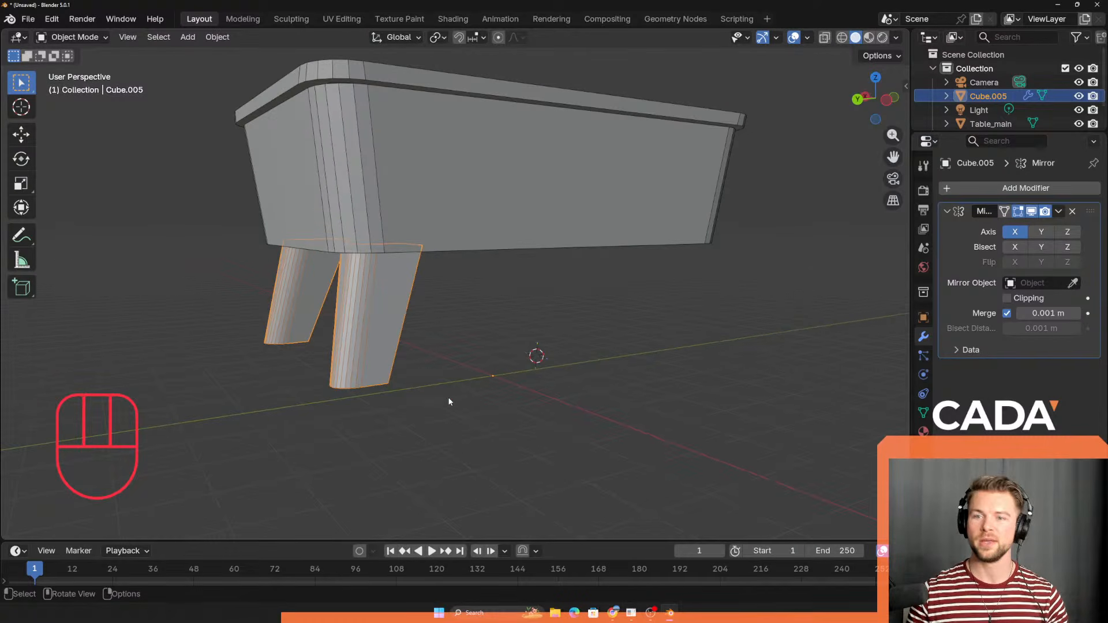
{"action": "middle_click_drag", "start_coordinate": [463, 398], "coordinate": [489, 371]}
{"action": "scroll", "coordinate": [534, 351], "scroll_direction": "up", "scroll_amount": 3}
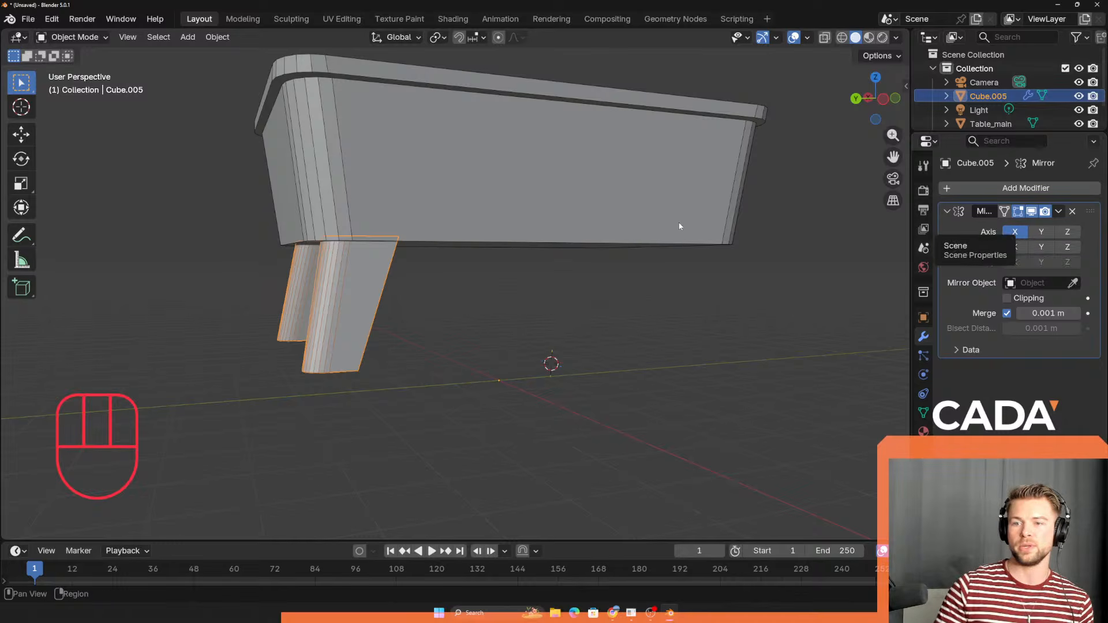
{"action": "middle_click_drag", "start_coordinate": [680, 227], "coordinate": [503, 379]}
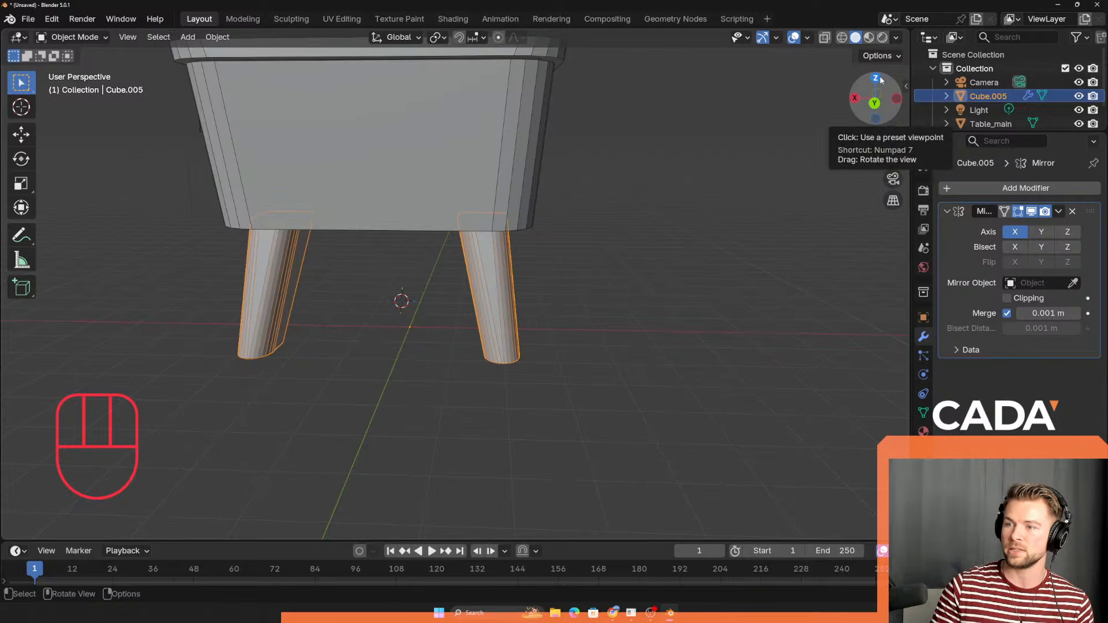
{"action": "middle_click_drag", "start_coordinate": [601, 397], "coordinate": [535, 372]}
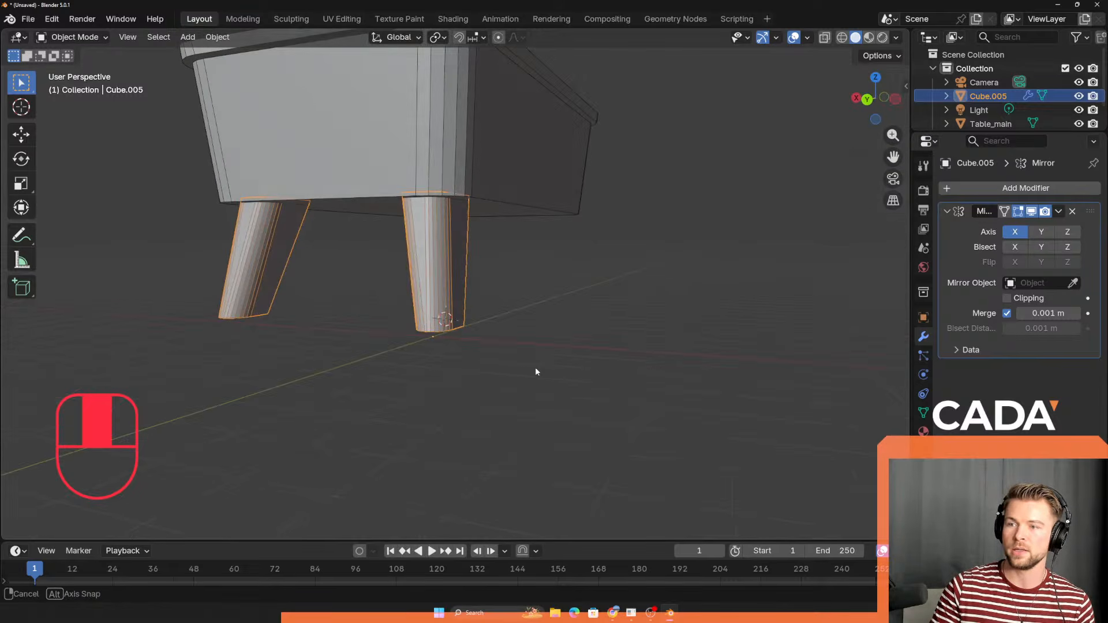
Step: Toggle the leg's X mirroring off and on, and enable mirroring on the Y axis as well
{"action": "left_click", "coordinate": [1023, 236]}
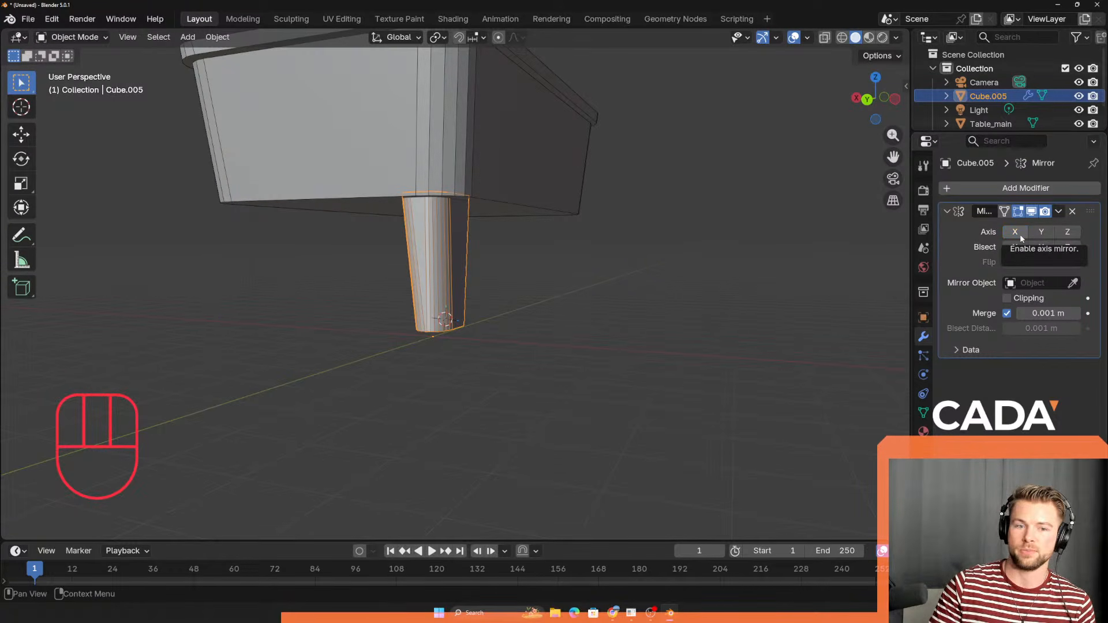
{"action": "left_click", "coordinate": [1020, 234]}
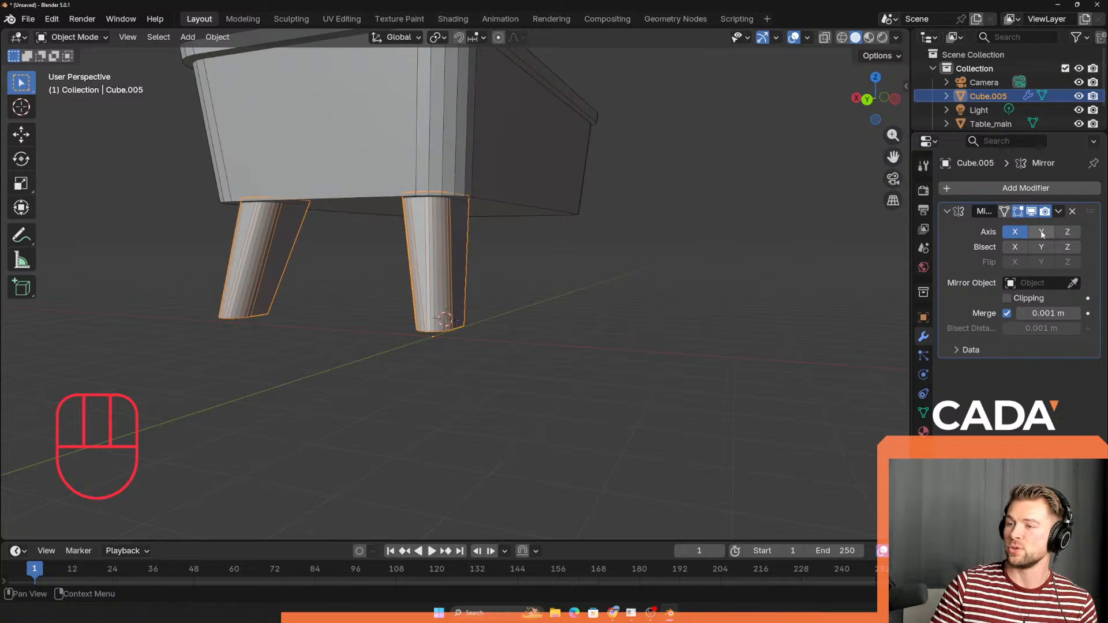
{"action": "left_click", "coordinate": [1027, 233]}
{"action": "middle_click_drag", "start_coordinate": [679, 365], "coordinate": [479, 407]}
{"action": "middle_click_drag", "start_coordinate": [518, 325], "coordinate": [460, 330], "text": "shift"}
Step: Try mirroring the leg on the Z axis as well and shifting the whole leg object
{"action": "left_click", "coordinate": [1067, 232]}
{"action": "middle_click_drag", "start_coordinate": [553, 256], "coordinate": [421, 350]}
{"action": "key", "text": "g"}
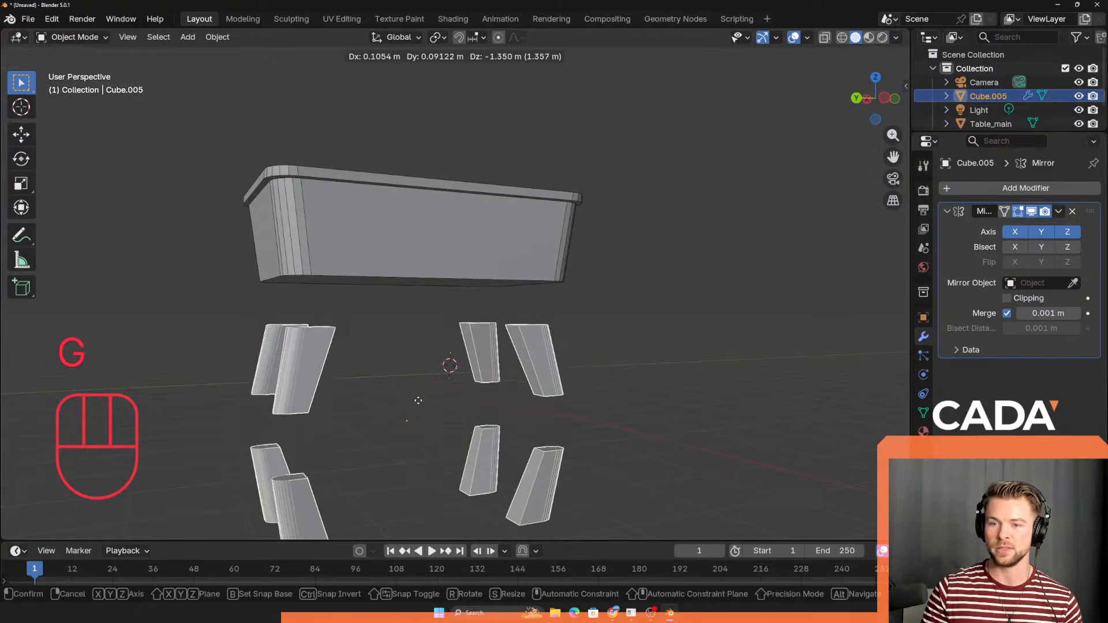
{"action": "left_click", "coordinate": [424, 354]}
Step: Try moving all of the leg's geometry in Edit Mode to test how the mirrored copies follow
{"action": "key", "text": "Tab"}
{"action": "key", "text": "a"}
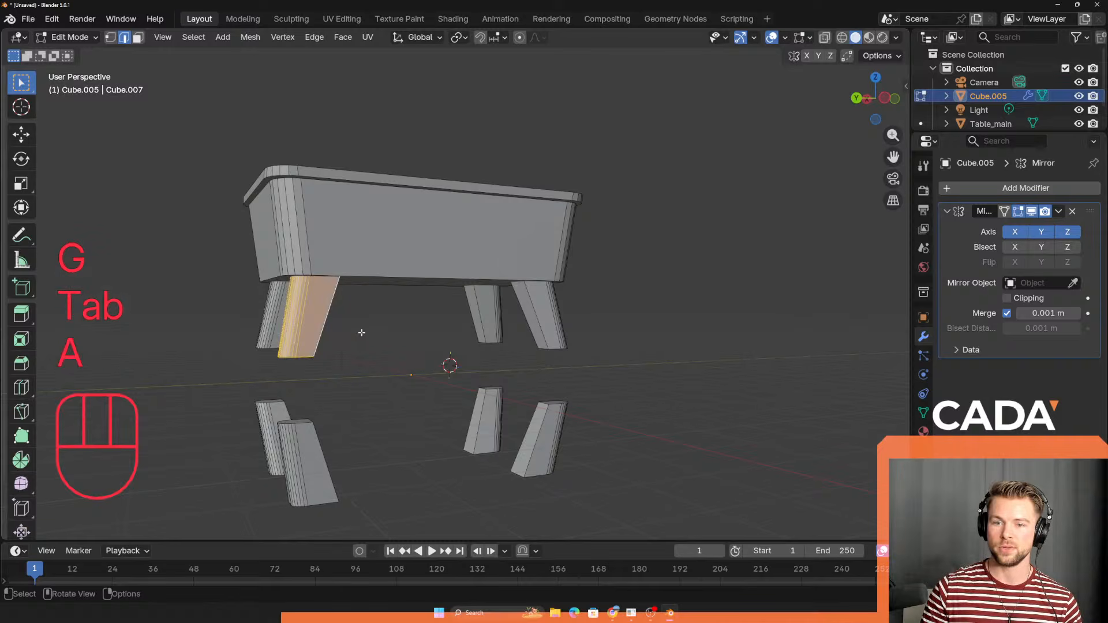
{"action": "key", "text": "g"}
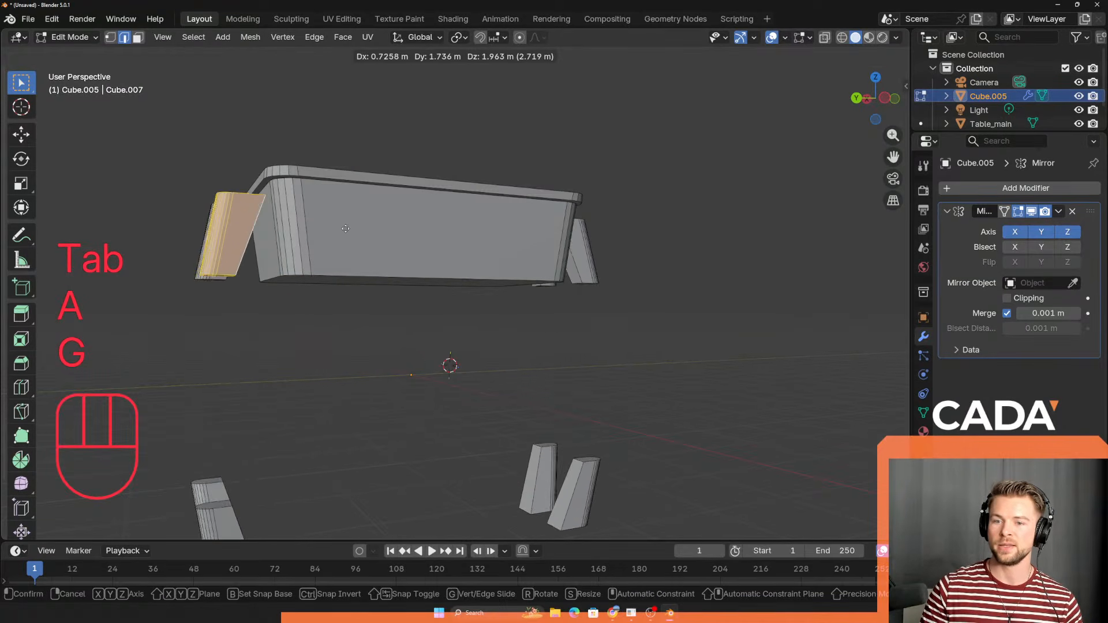
{"action": "left_click", "coordinate": [390, 329]}
Step: Return to Object Mode, turn off the leg's Z mirroring and deselect the legs
{"action": "middle_click_drag", "start_coordinate": [410, 384], "coordinate": [484, 381]}
{"action": "key", "text": "Tab"}
{"action": "middle_click_drag", "start_coordinate": [483, 381], "coordinate": [492, 343], "text": "shift"}
{"action": "mouse_move", "coordinate": [492, 343]}
{"action": "middle_mouse_down"}
{"action": "mouse_move", "coordinate": [511, 347]}
{"action": "mouse_move", "coordinate": [501, 350]}
{"action": "middle_mouse_up"}
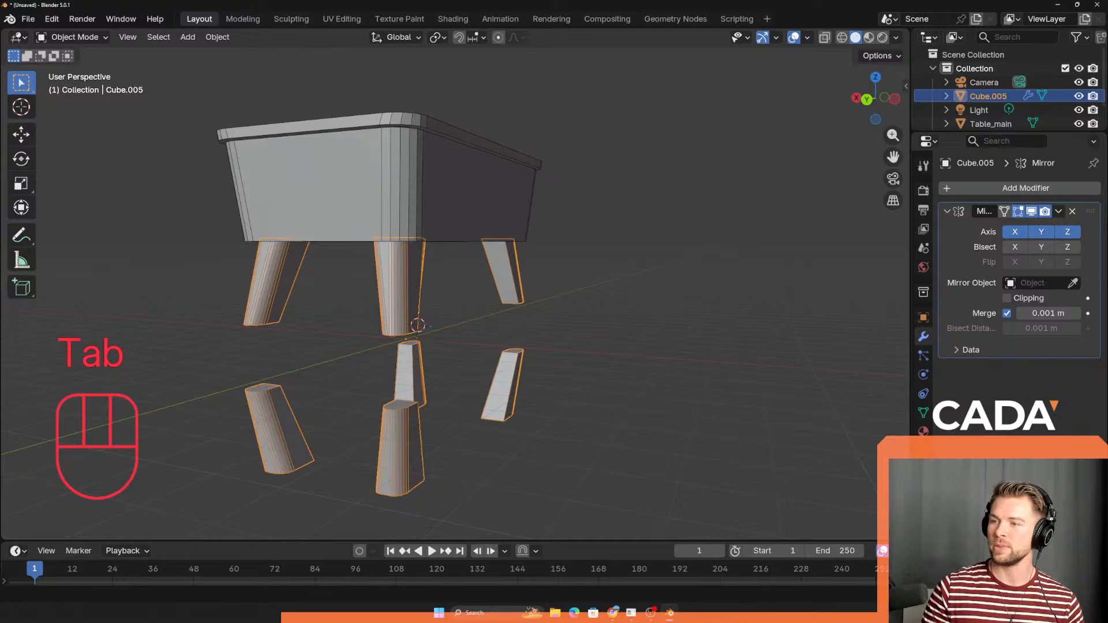
{"action": "left_click", "coordinate": [1067, 232]}
{"action": "mouse_move", "coordinate": [445, 384]}
{"action": "middle_mouse_down"}
{"action": "mouse_move", "coordinate": [390, 338]}
{"action": "mouse_move", "coordinate": [351, 341]}
{"action": "mouse_move", "coordinate": [548, 338]}
{"action": "mouse_move", "coordinate": [539, 351]}
{"action": "mouse_move", "coordinate": [430, 376]}
{"action": "middle_mouse_up"}
{"action": "left_click", "coordinate": [539, 351]}
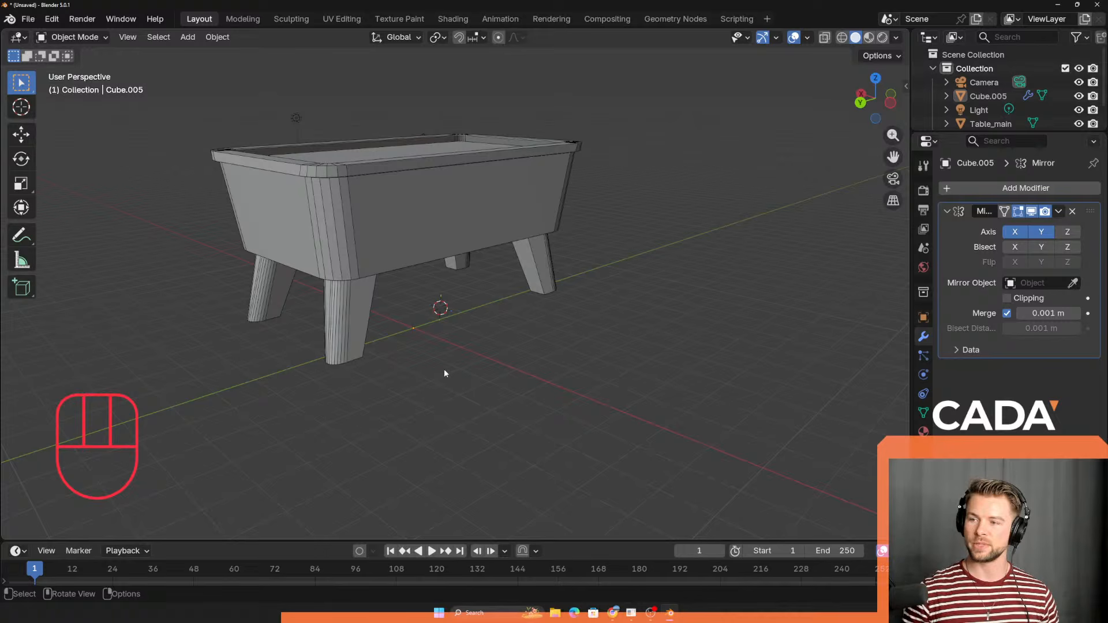
Step: Reselect the table legs and apply all transforms to them
{"action": "left_click", "coordinate": [355, 311]}
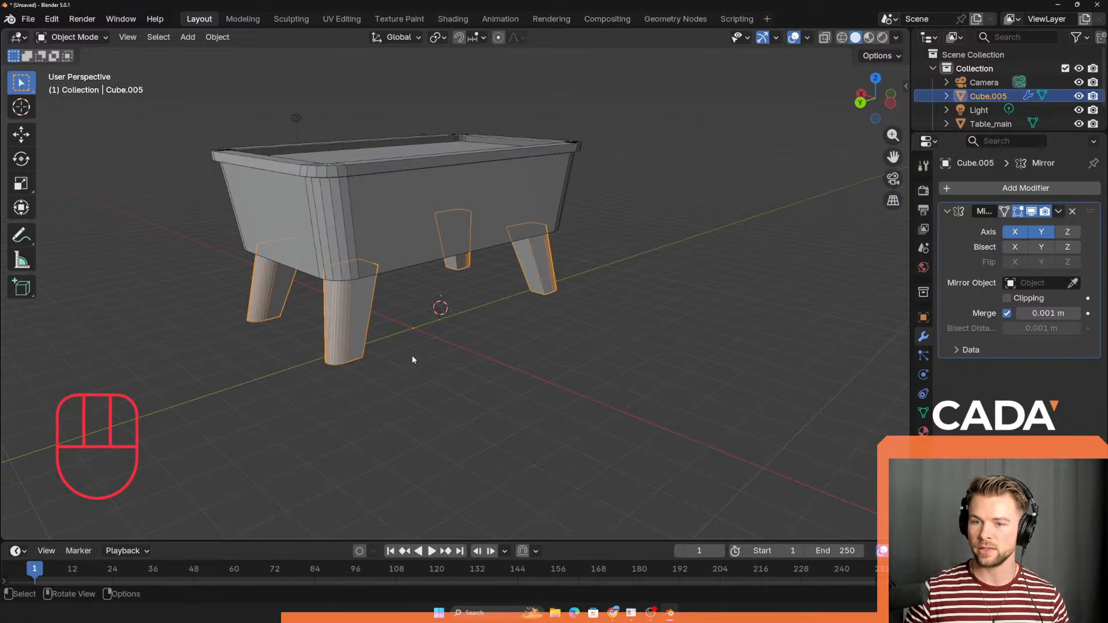
{"action": "key", "text": "ctrl+a"}
{"action": "left_click", "coordinate": [359, 346]}
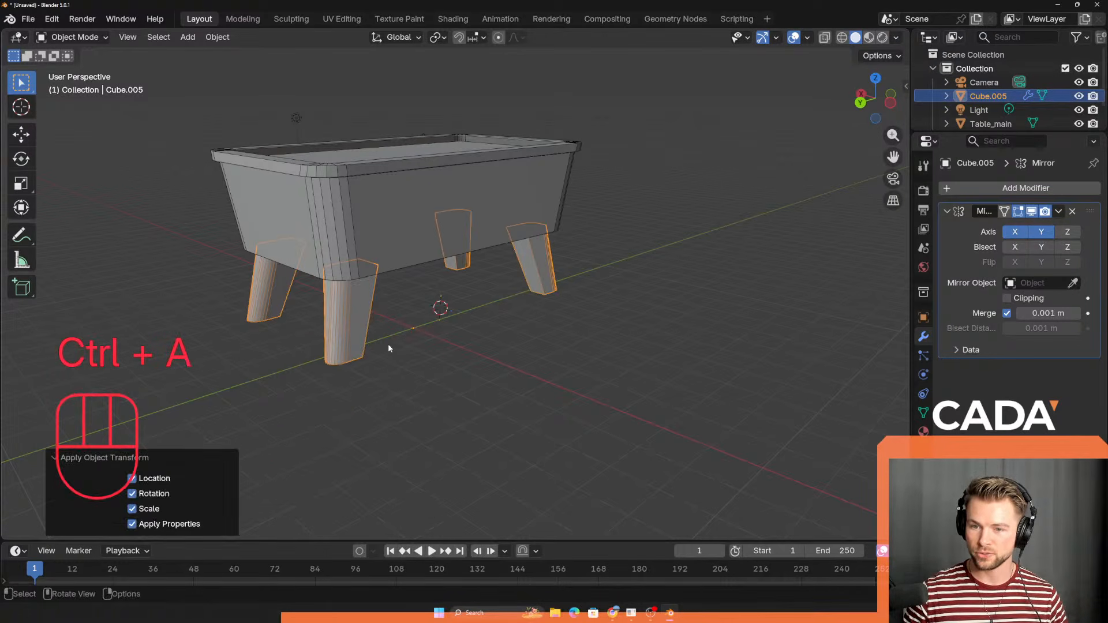
{"action": "scroll", "coordinate": [404, 353], "scroll_direction": "up", "scroll_amount": 2}
{"action": "middle_click_drag", "start_coordinate": [421, 362], "coordinate": [403, 335]}
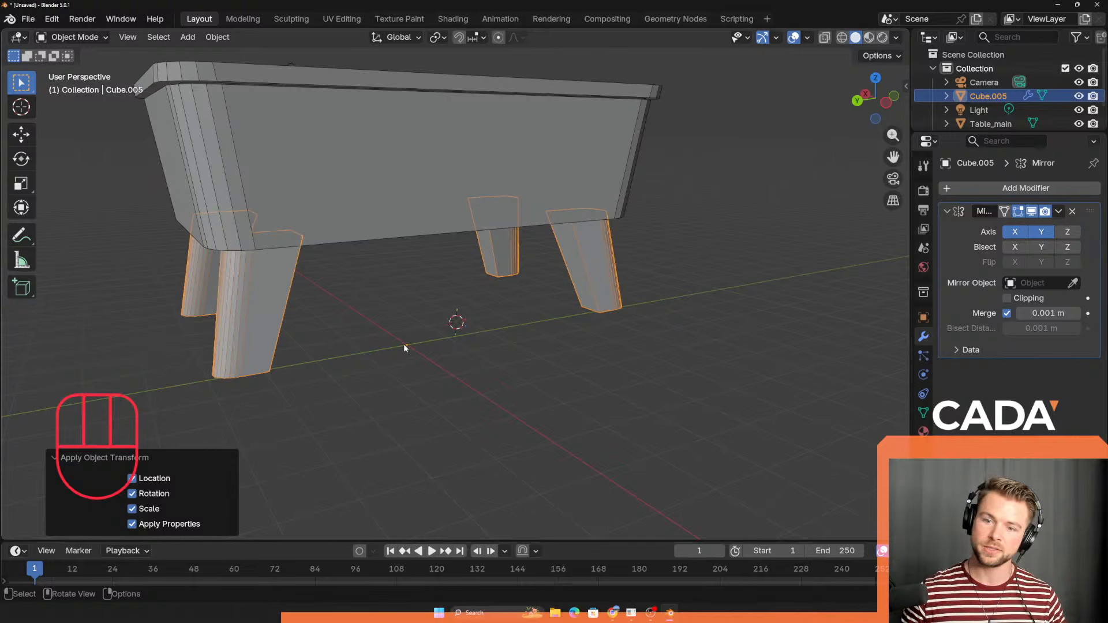
{"action": "middle_click_drag", "start_coordinate": [390, 374], "coordinate": [421, 369]}
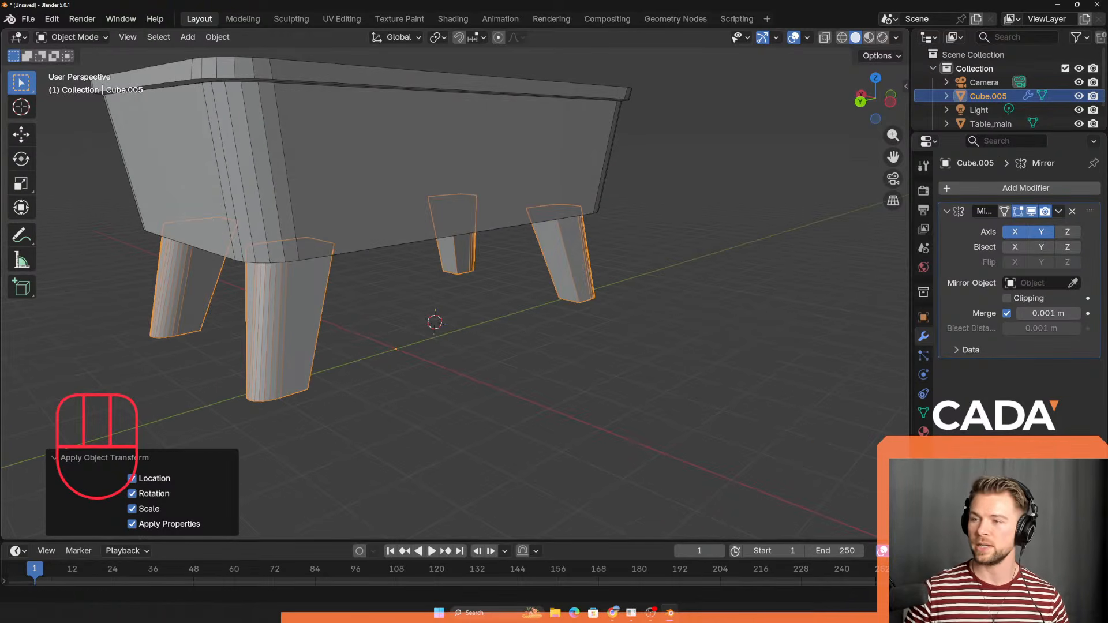
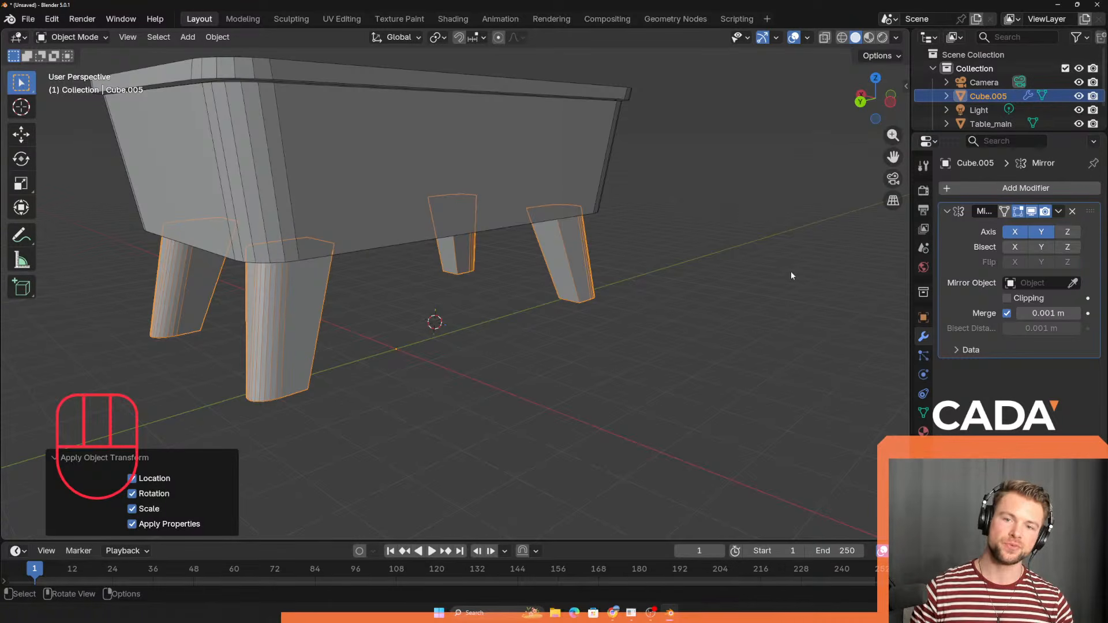
Step: Try a loop cut across the long side of the table's top rim in Edit Mode
{"action": "middle_click_drag", "start_coordinate": [759, 314], "coordinate": [422, 316], "text": "shift"}
{"action": "left_click", "coordinate": [413, 261]}
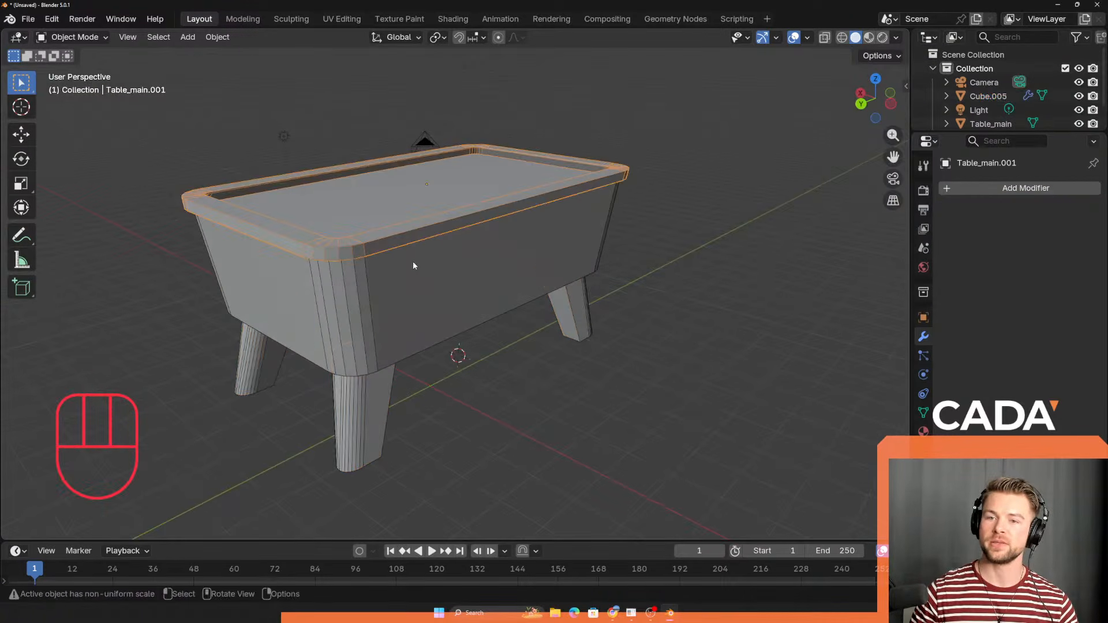
{"action": "middle_click_drag", "start_coordinate": [432, 265], "coordinate": [433, 296]}
{"action": "key", "text": "Tab"}
{"action": "key", "text": "ctrl+r"}
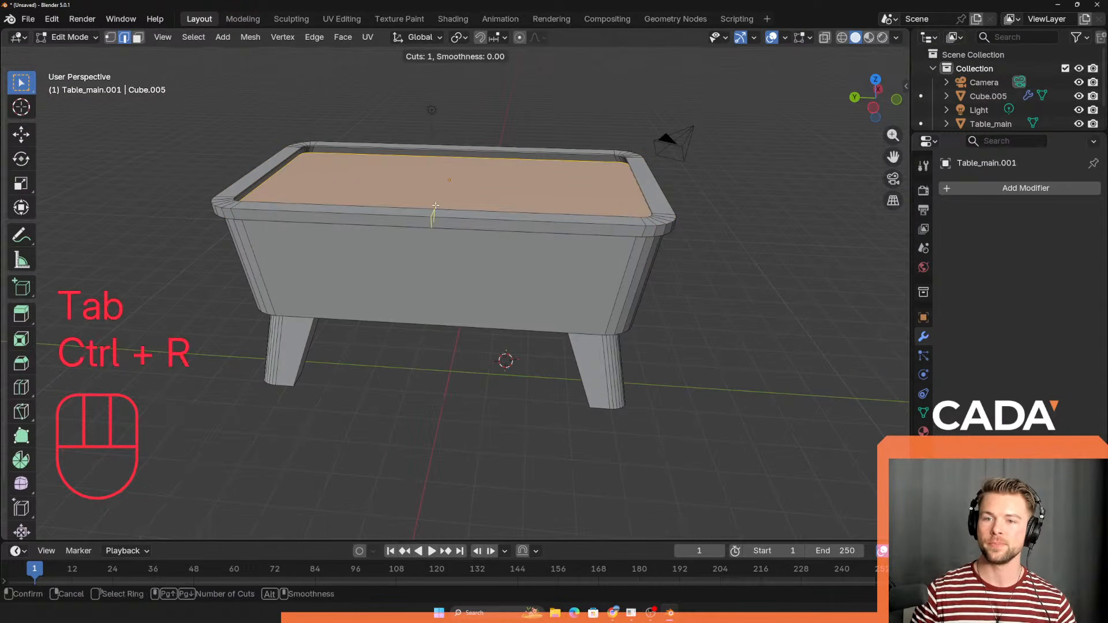
{"action": "right_click", "coordinate": [435, 214]}
{"action": "middle_click_drag", "start_coordinate": [434, 250], "coordinate": [444, 284]}
{"action": "key", "text": "Tab"}
Step: Try a centred vertical loop cut around the main table body, then undo it and return to Object Mode
{"action": "left_click", "coordinate": [445, 301]}
{"action": "key", "text": "ctrl+r"}
{"action": "key", "text": "Tab"}
{"action": "key", "text": "ctrl+r"}
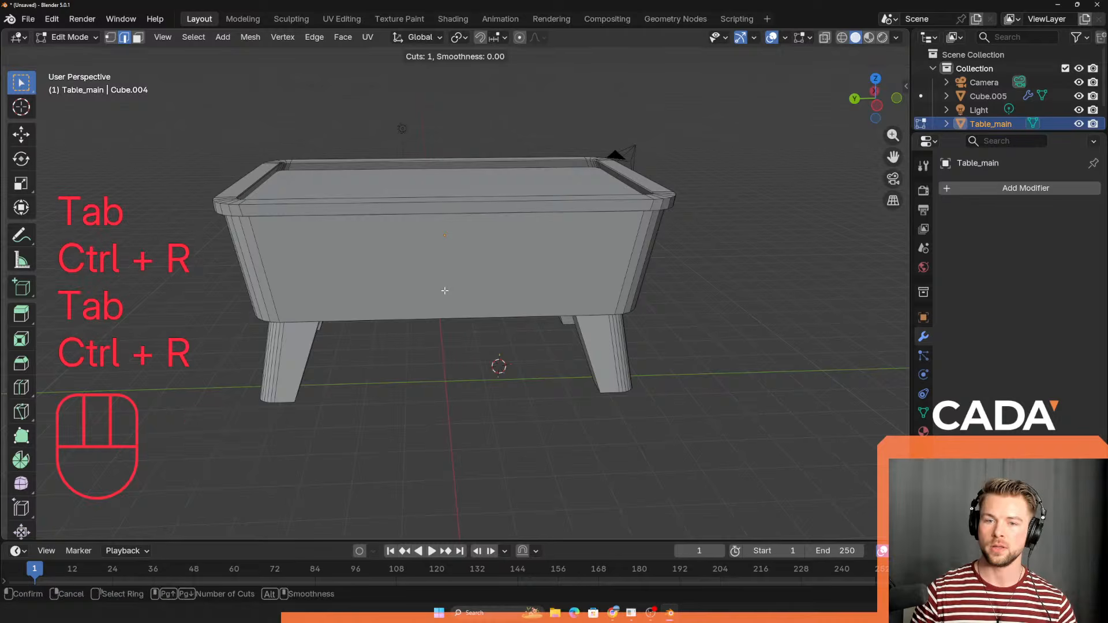
{"action": "key", "text": "Tab"}
{"action": "middle_click_drag", "start_coordinate": [439, 282], "coordinate": [449, 262]}
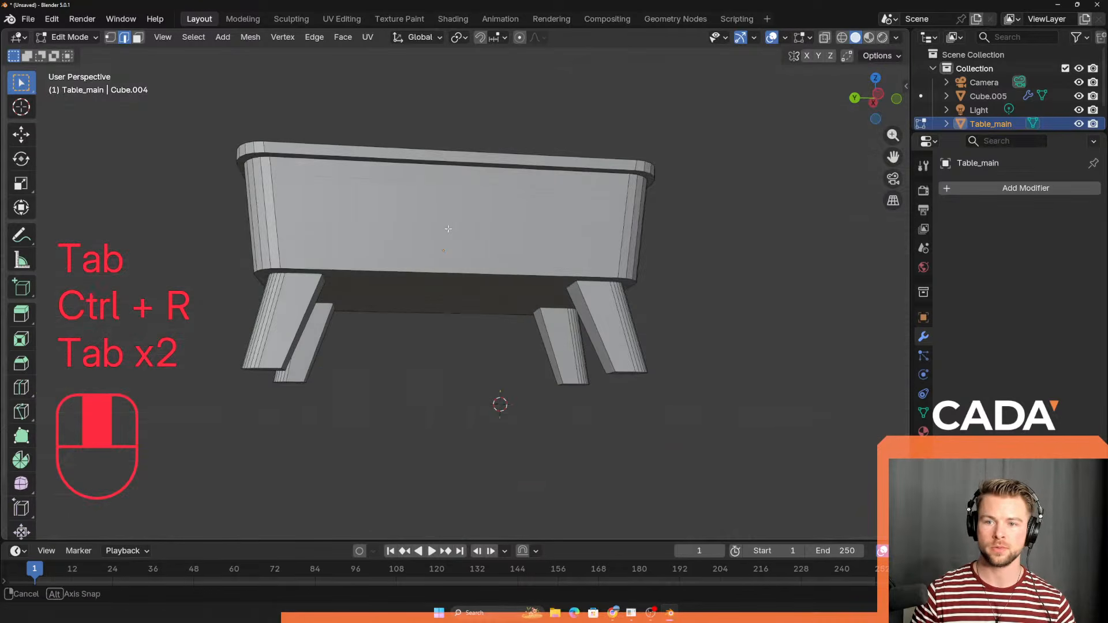
{"action": "key", "text": "ctrl+r"}
{"action": "left_click", "coordinate": [452, 258]}
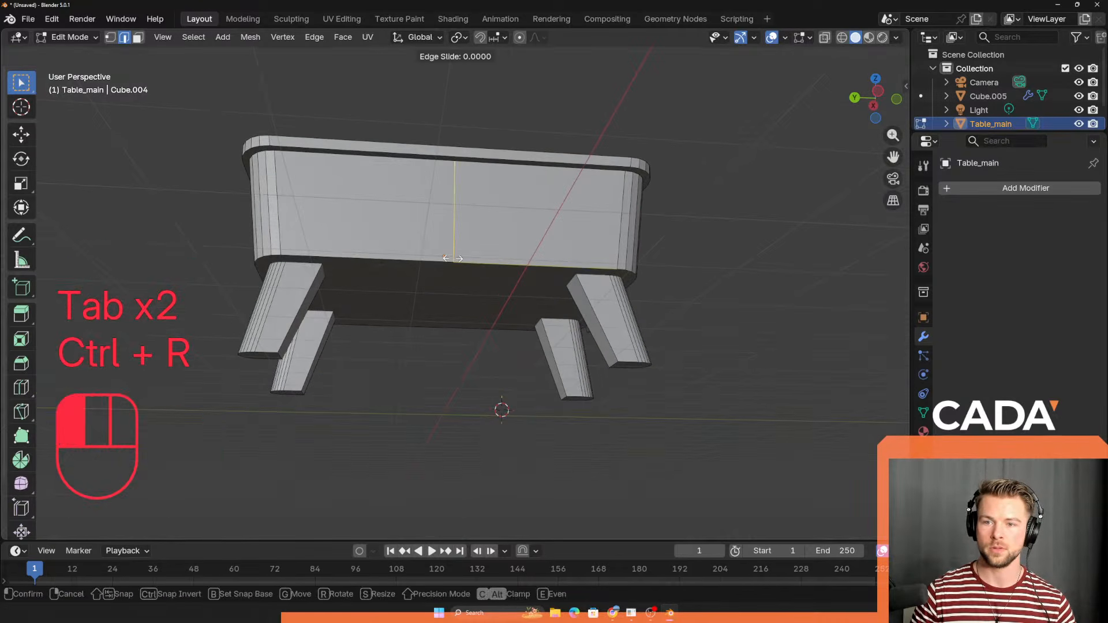
{"action": "right_click", "coordinate": [455, 292]}
{"action": "middle_click_drag", "start_coordinate": [455, 292], "coordinate": [445, 237]}
{"action": "key", "text": "ctrl+z"}
{"action": "key", "text": "Tab"}
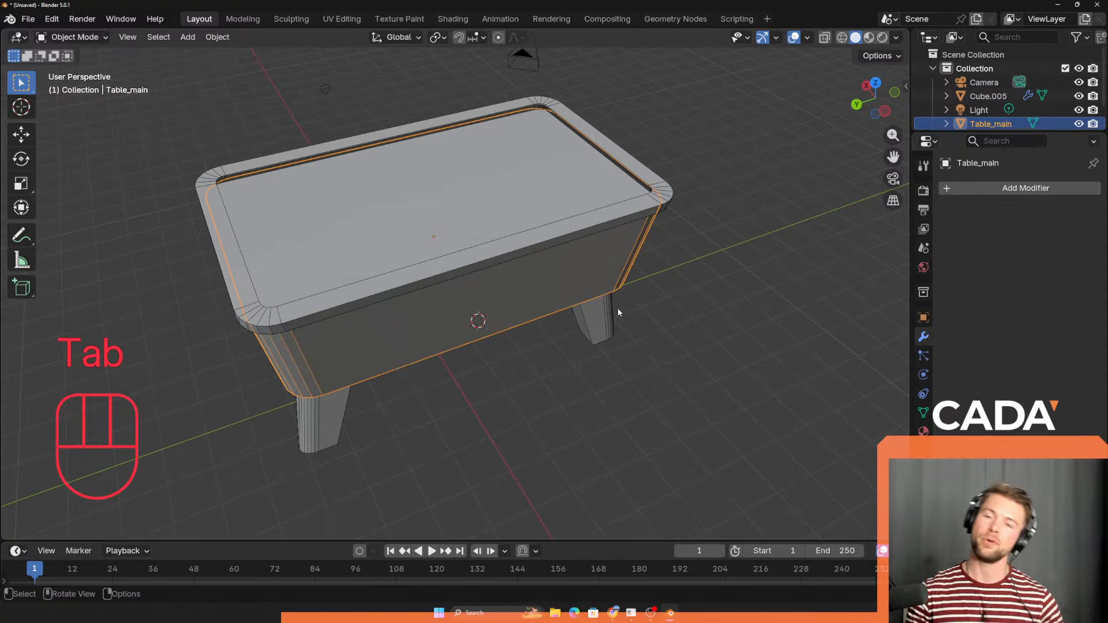
Step: Select the mirrored legs, examine them beneath the table and clear the selection
{"action": "scroll", "coordinate": [389, 320], "scroll_direction": "down", "scroll_amount": 2}
{"action": "mouse_move", "coordinate": [389, 320]}
{"action": "middle_mouse_down"}
{"action": "mouse_move", "coordinate": [364, 338]}
{"action": "mouse_move", "coordinate": [403, 313]}
{"action": "middle_mouse_up"}
{"action": "left_click", "coordinate": [430, 315]}
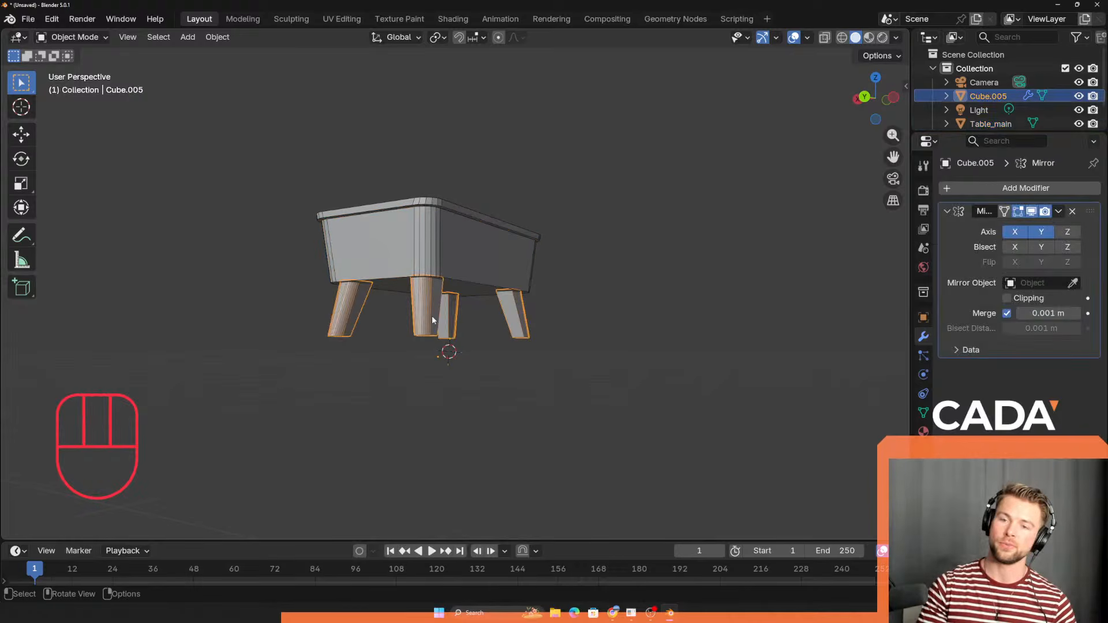
{"action": "scroll", "coordinate": [427, 346], "scroll_direction": "up", "scroll_amount": 6}
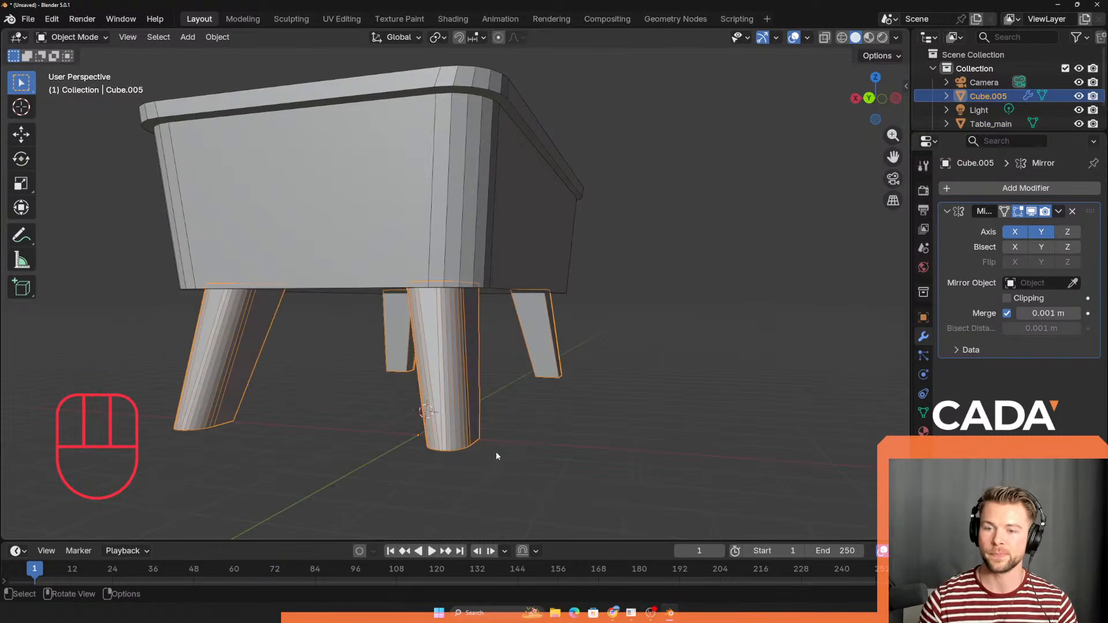
{"action": "scroll", "coordinate": [496, 420], "scroll_direction": "down", "scroll_amount": 2}
{"action": "middle_click_drag", "start_coordinate": [501, 422], "coordinate": [423, 386]}
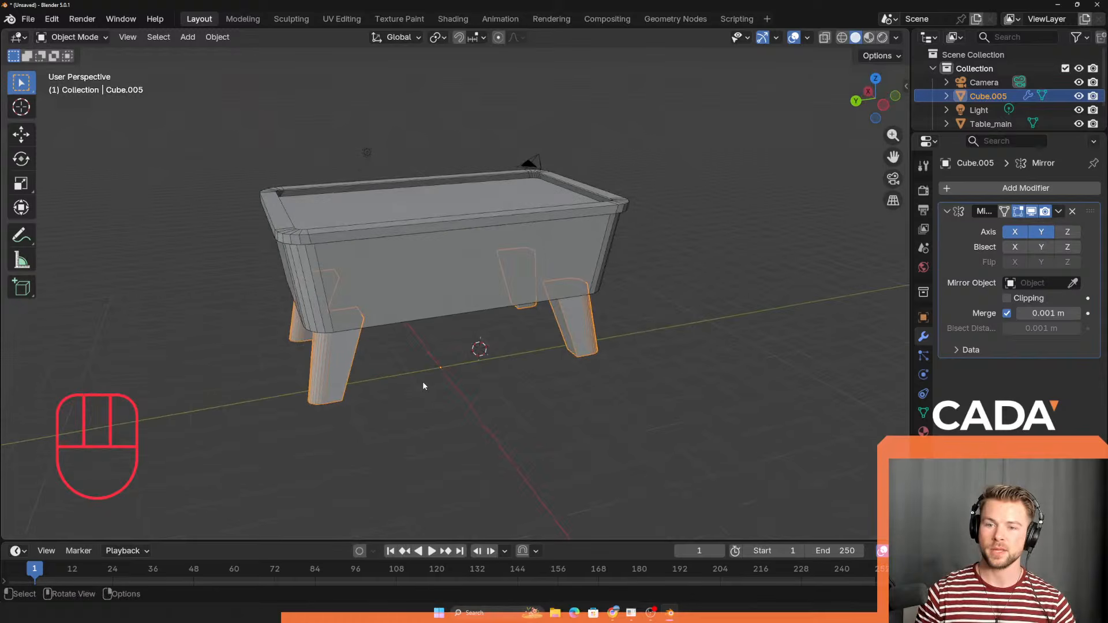
{"action": "left_click", "coordinate": [452, 401]}
Step: Switch to the pool table reference photo to study the feet, then return to Blender and inspect the leg ends
{"action": "key", "text": "alt+Tab"}
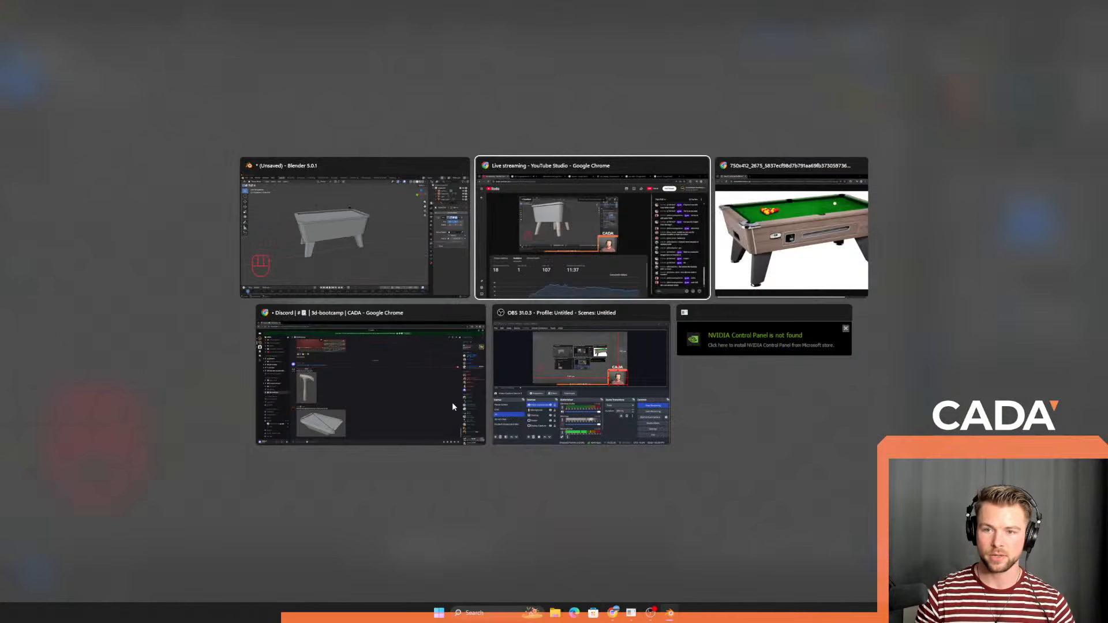
{"action": "key", "text": "alt+Tab"}
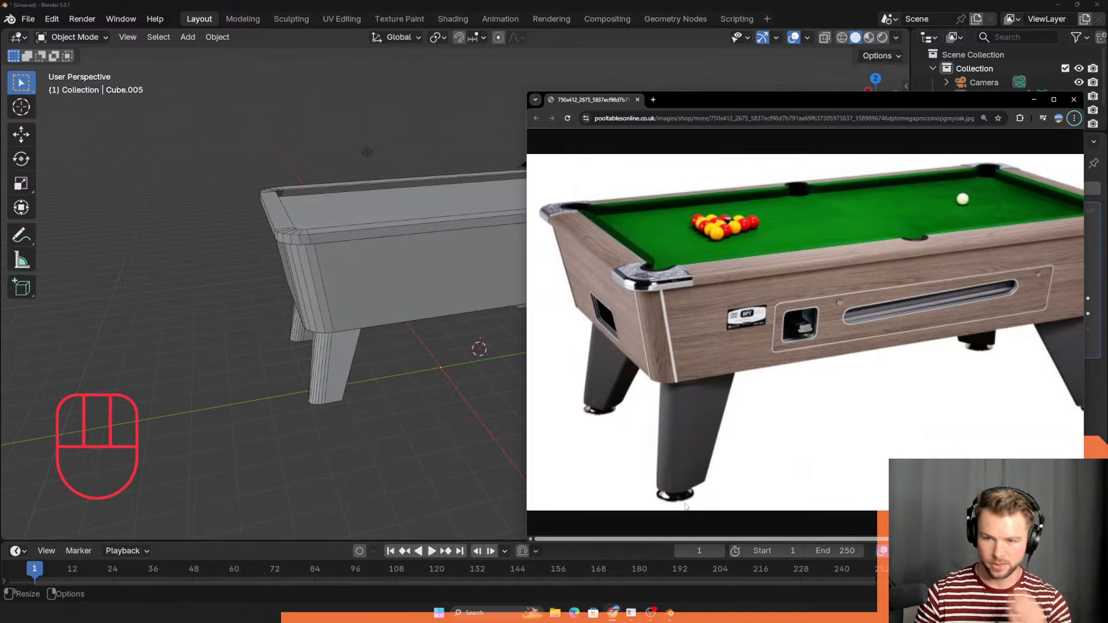
{"action": "left_click", "coordinate": [353, 4]}
{"action": "middle_click_drag", "start_coordinate": [412, 429], "coordinate": [448, 360]}
{"action": "scroll", "coordinate": [449, 359], "scroll_direction": "up", "scroll_amount": 3}
{"action": "key", "text": "alt+Tab"}
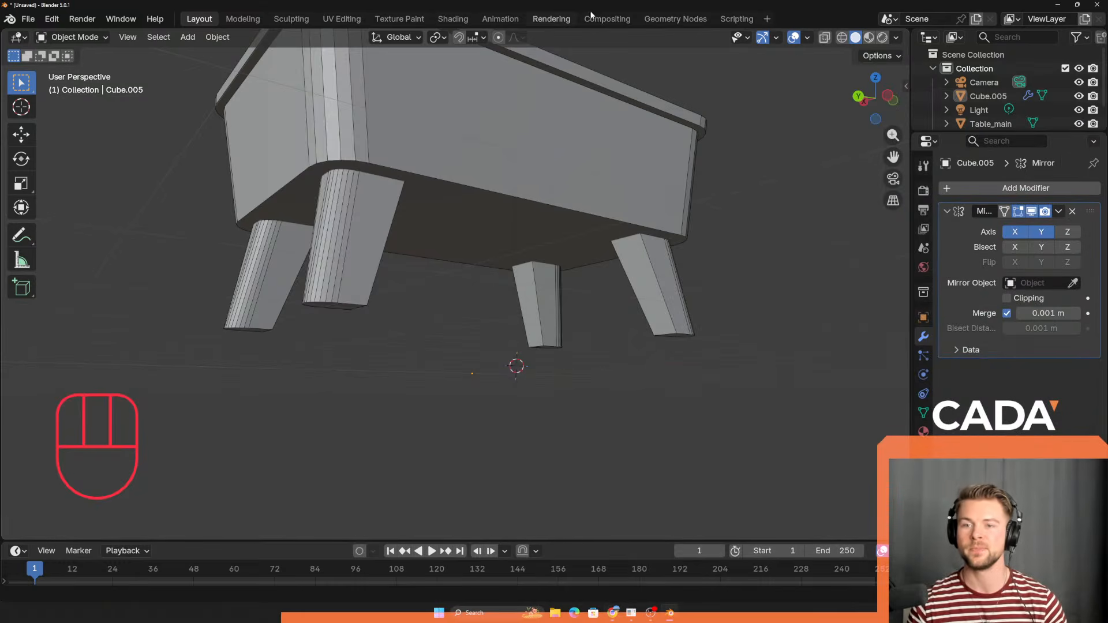
Step: Add a 24-vertex cylinder near the table's centre, try moving it towards a leg and delete it
{"action": "middle_click_drag", "start_coordinate": [369, 352], "coordinate": [325, 369]}
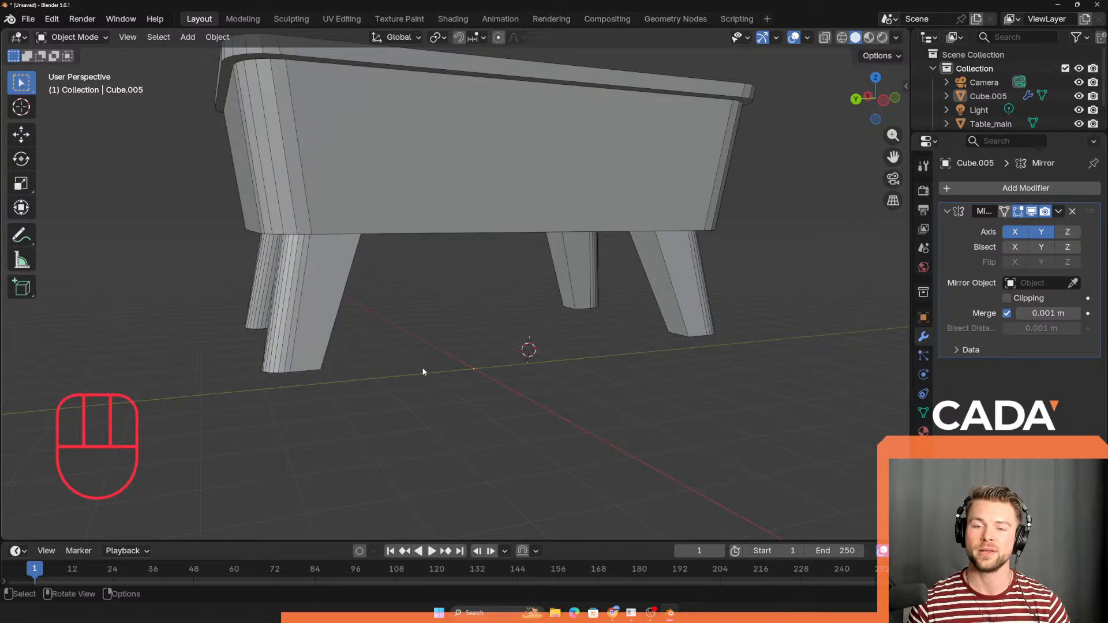
{"action": "middle_click_drag", "start_coordinate": [424, 373], "coordinate": [437, 400]}
{"action": "scroll", "coordinate": [382, 303], "scroll_direction": "up", "scroll_amount": 2}
{"action": "middle_click_drag", "start_coordinate": [452, 392], "coordinate": [448, 421]}
{"action": "key", "text": "shift+a"}
{"action": "mouse_move", "coordinate": [463, 320]}
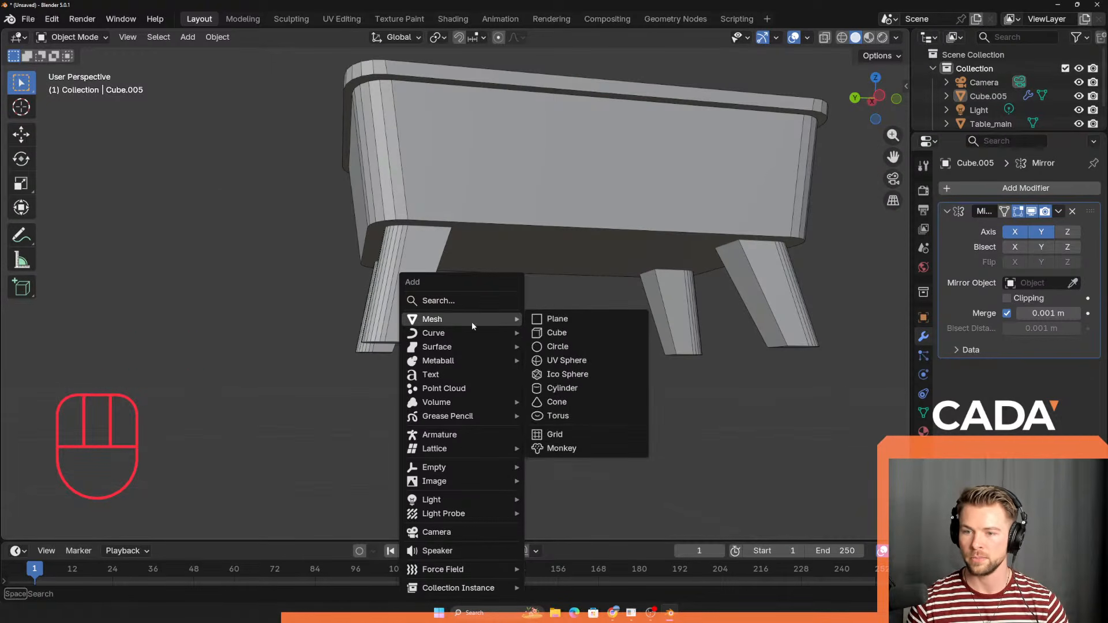
{"action": "left_click", "coordinate": [562, 388]}
{"action": "middle_click_drag", "start_coordinate": [568, 381], "coordinate": [600, 371]}
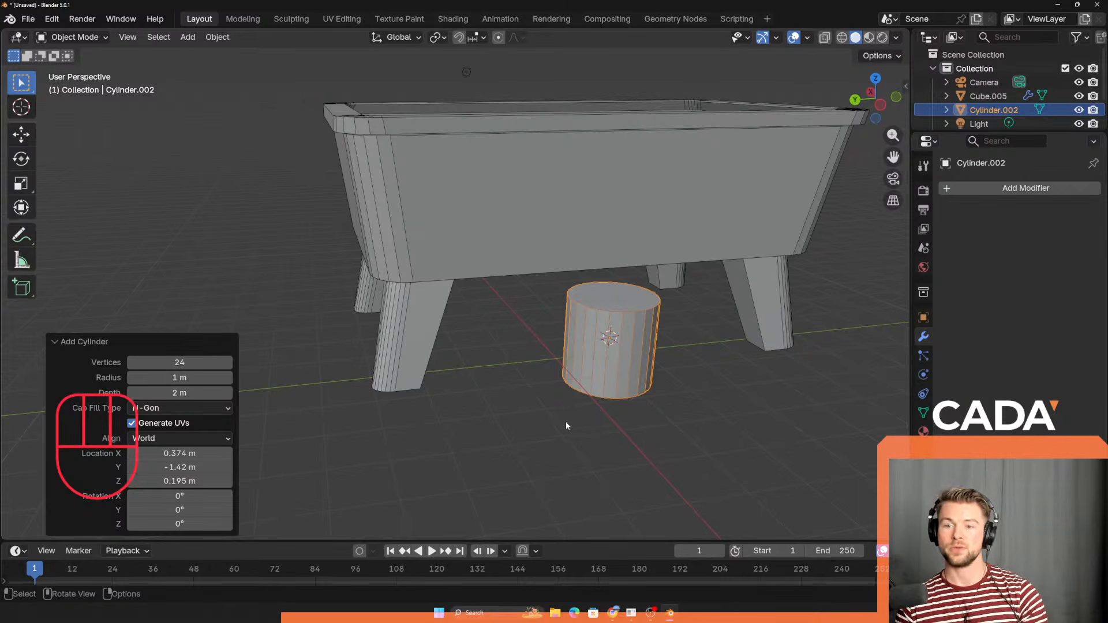
{"action": "key", "text": "g"}
{"action": "right_click", "coordinate": [352, 455]}
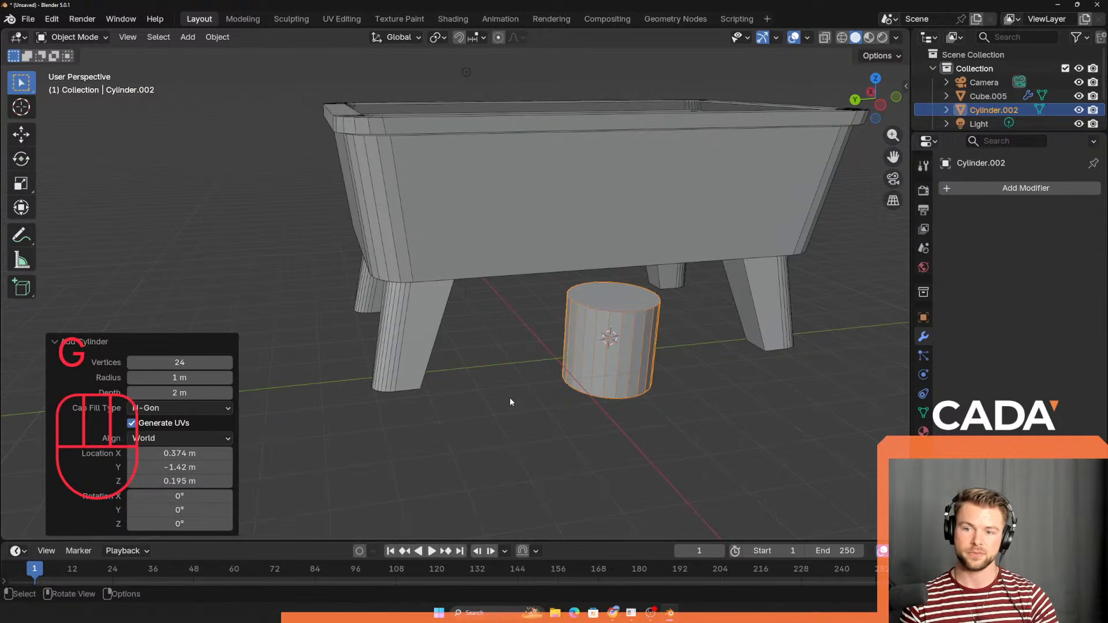
{"action": "key", "text": "Delete"}
Step: Place the 3D cursor in the empty space beyond the table's end, try adding a cube there and delete it
{"action": "scroll", "coordinate": [466, 429], "scroll_direction": "up", "scroll_amount": 3}
{"action": "middle_click_drag", "start_coordinate": [396, 454], "coordinate": [436, 308]}
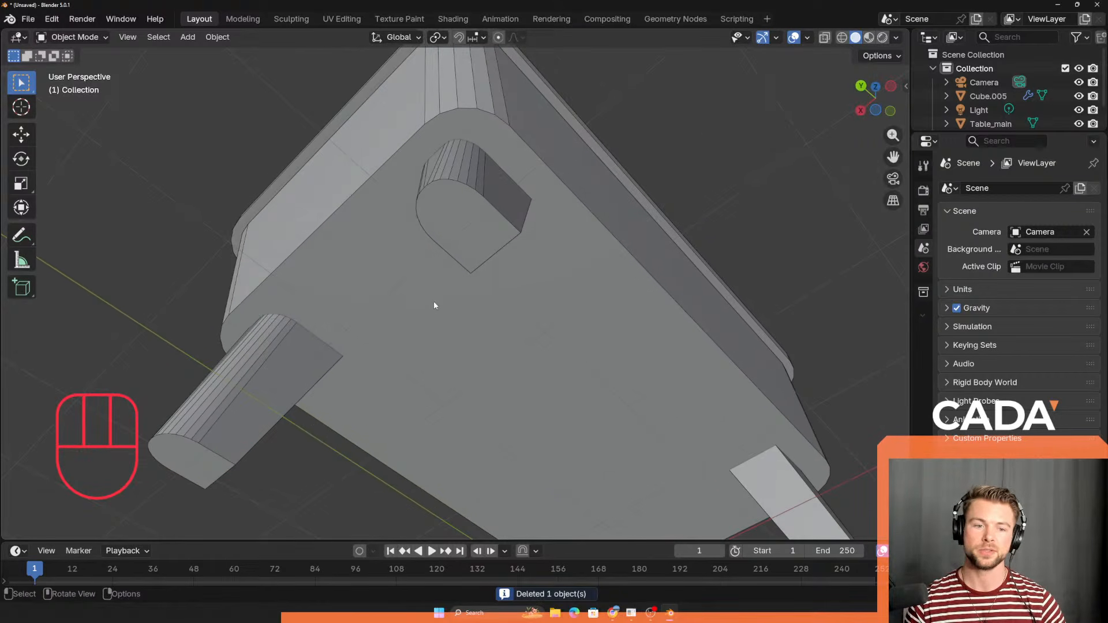
{"action": "scroll", "coordinate": [475, 347], "scroll_direction": "down", "scroll_amount": 3}
{"action": "middle_click_drag", "start_coordinate": [475, 346], "coordinate": [494, 378]}
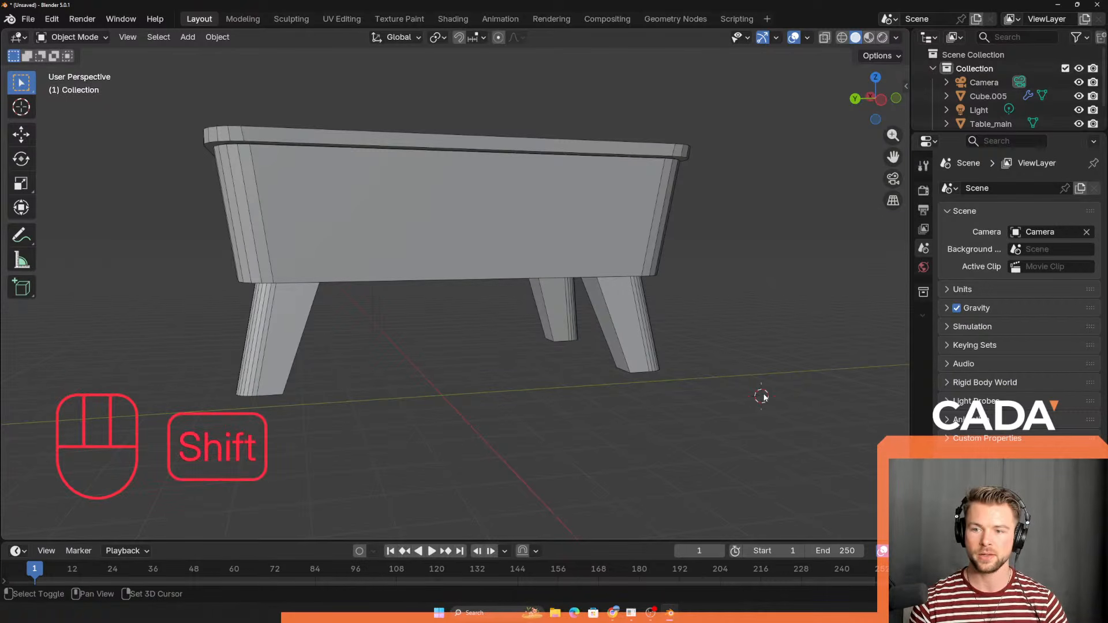
{"action": "right_click", "coordinate": [844, 289], "text": "shift"}
{"action": "key", "text": "shift+a"}
{"action": "mouse_move", "coordinate": [784, 320]}
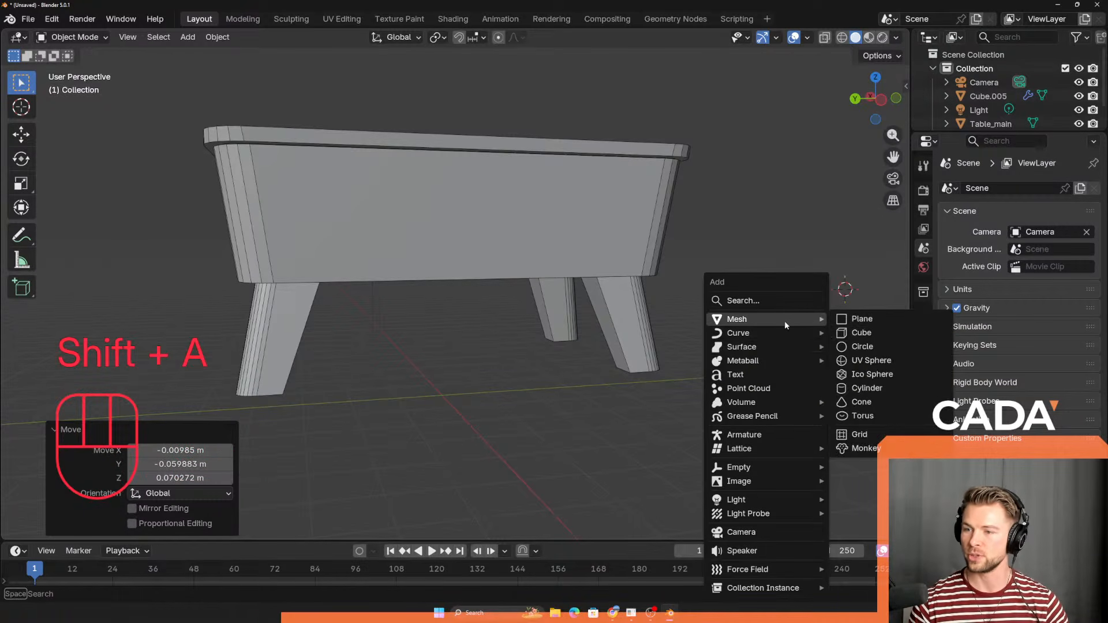
{"action": "left_click", "coordinate": [856, 334]}
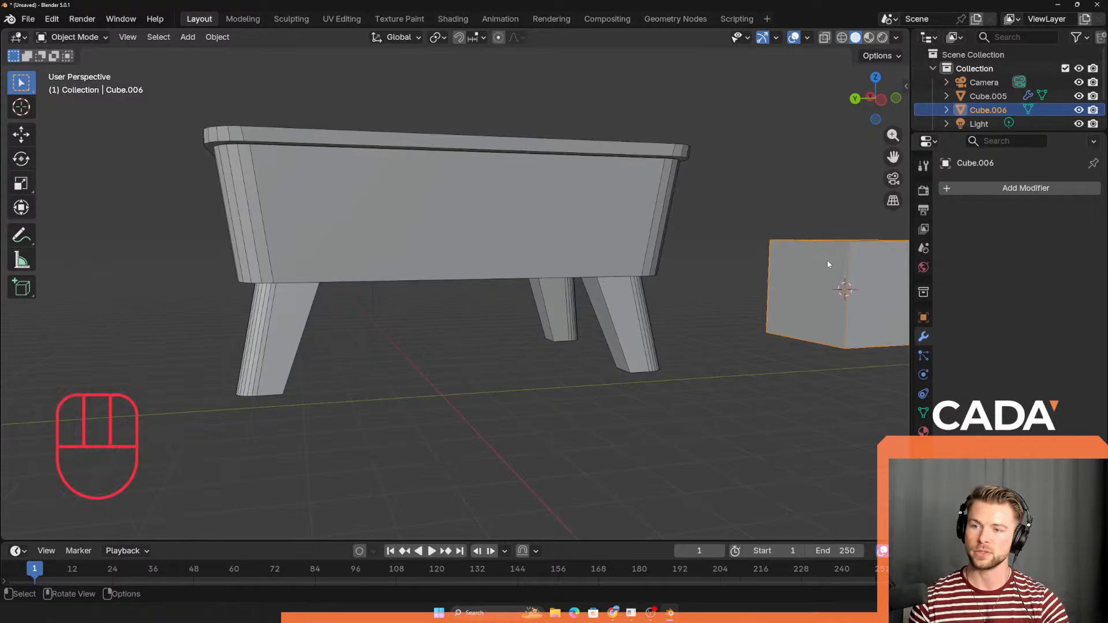
{"action": "key", "text": "Delete"}
Step: Place the 3D cursor on the underside face of one corner leg
{"action": "middle_click_drag", "start_coordinate": [304, 339], "coordinate": [525, 372]}
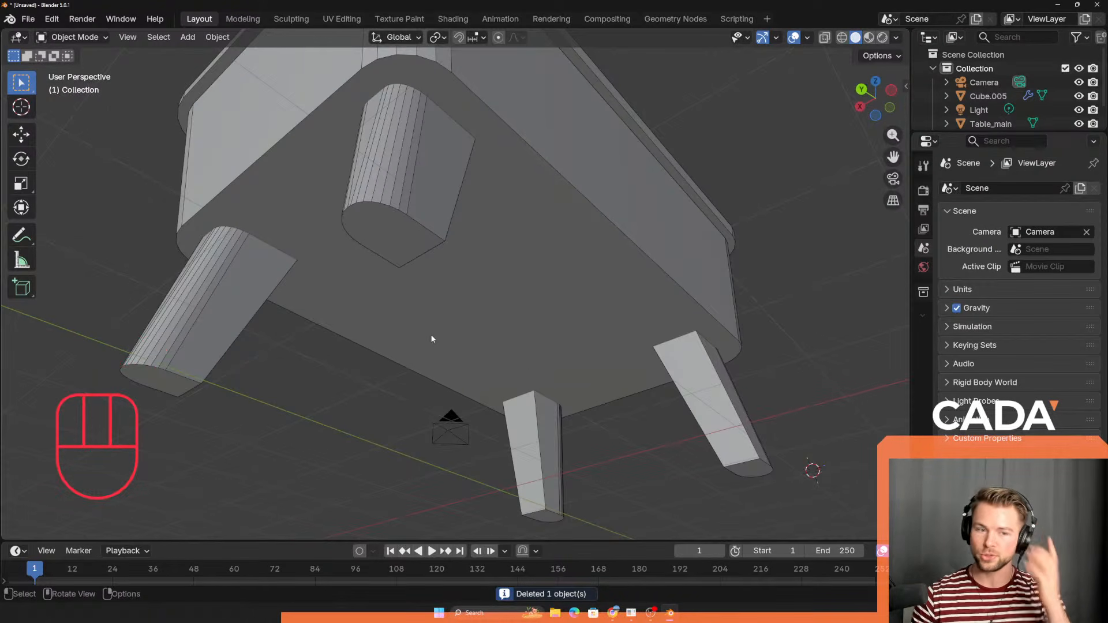
{"action": "middle_click_drag", "start_coordinate": [378, 302], "coordinate": [413, 290], "text": "shift"}
{"action": "middle_click_drag", "start_coordinate": [407, 216], "coordinate": [377, 283], "text": "shift"}
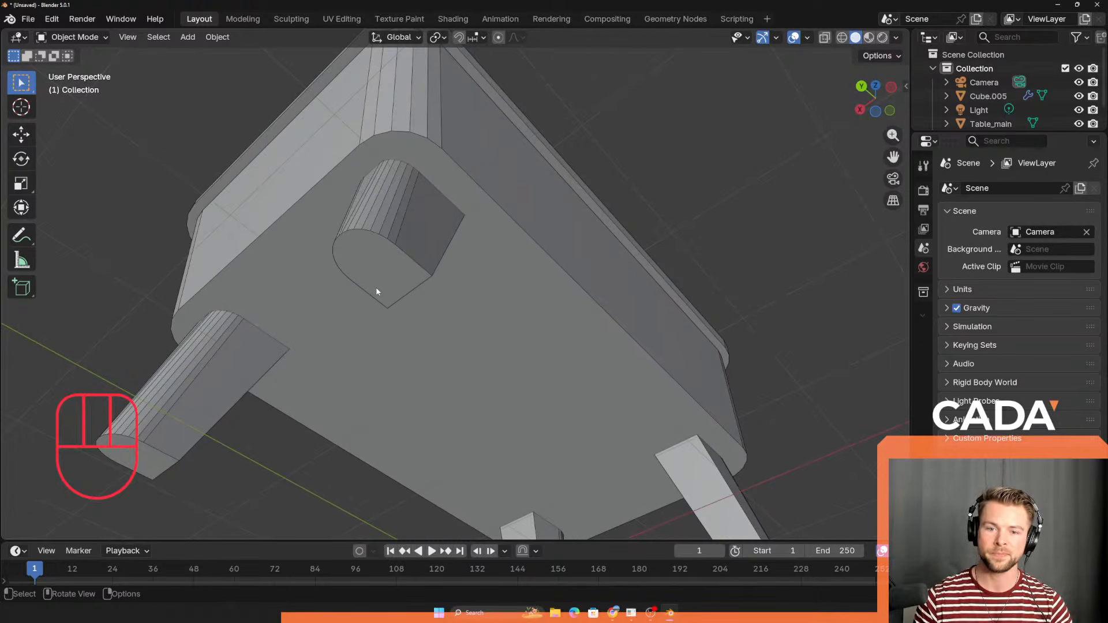
{"action": "middle_click_drag", "start_coordinate": [377, 318], "coordinate": [405, 313], "text": "shift"}
{"action": "right_click", "coordinate": [411, 259], "text": "shift"}
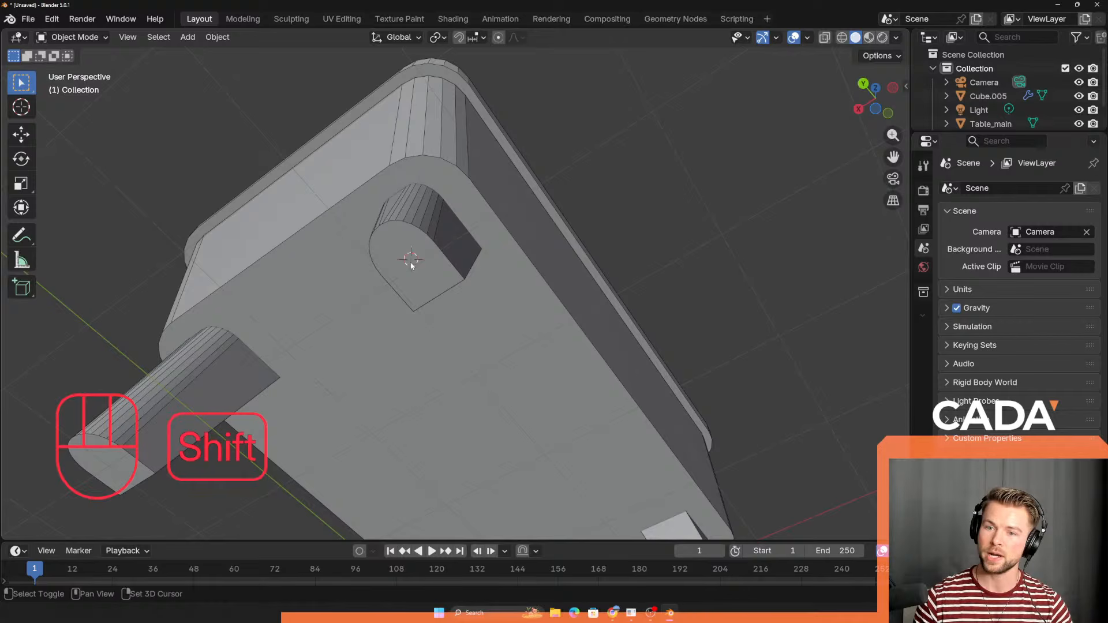
{"action": "right_click_drag", "start_coordinate": [407, 268], "coordinate": [414, 265], "text": "shift"}
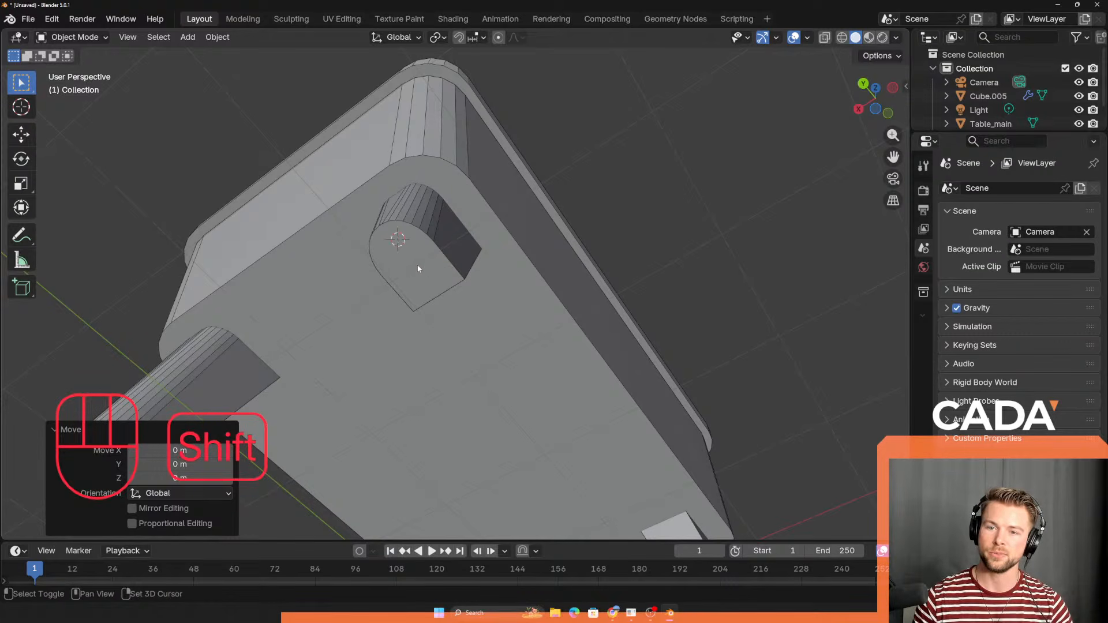
{"action": "middle_click_drag", "start_coordinate": [414, 265], "coordinate": [483, 282]}
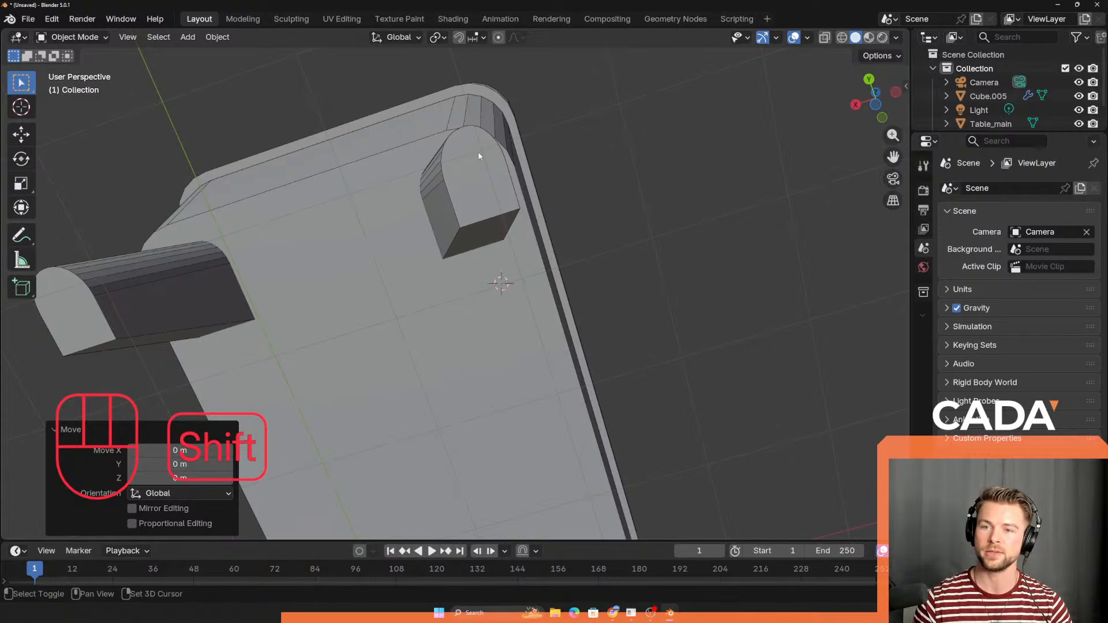
{"action": "right_click", "coordinate": [478, 179], "text": "shift"}
{"action": "middle_click_drag", "start_coordinate": [479, 179], "coordinate": [475, 274]}
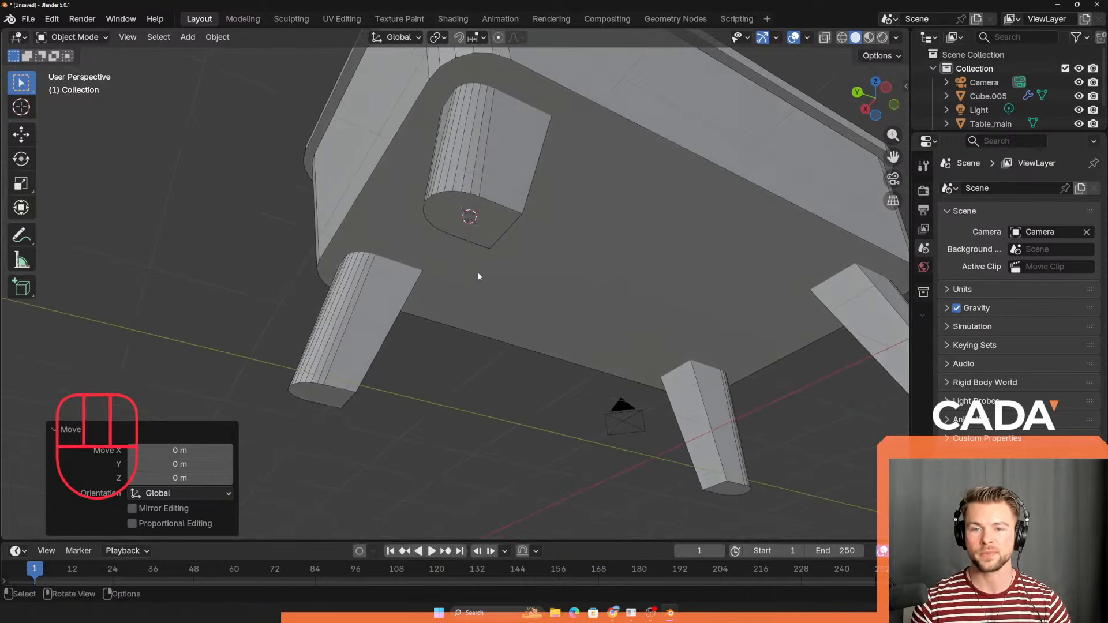
Step: Add a 24-vertex cylinder at the 3D cursor under the leg and scale it down to about 0.281
{"action": "key", "text": "shift+a"}
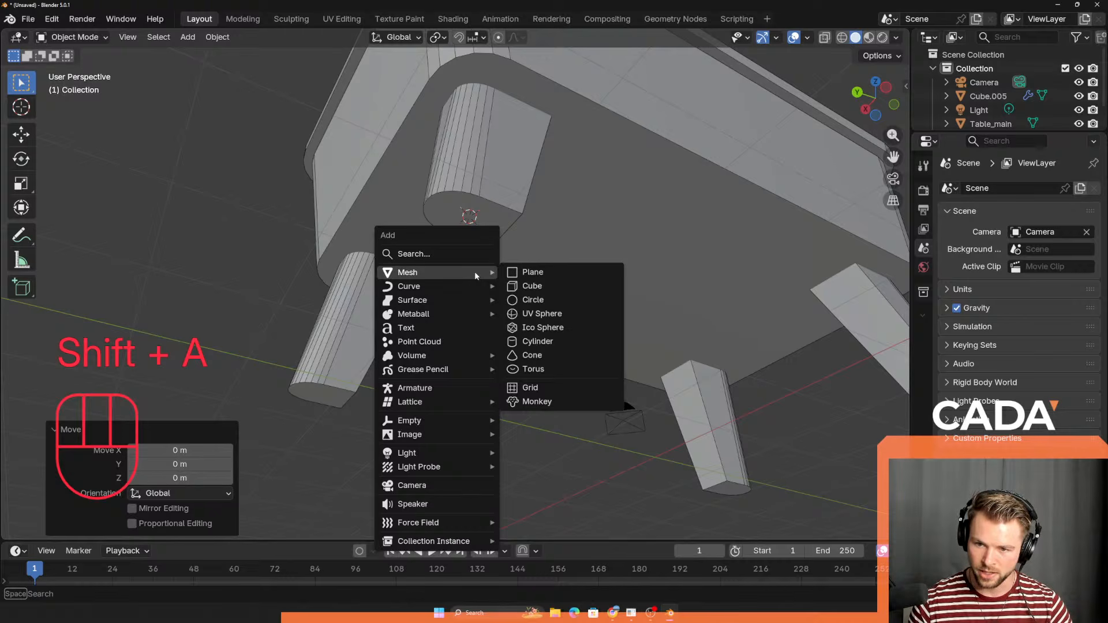
{"action": "left_click", "coordinate": [540, 342]}
{"action": "middle_click_drag", "start_coordinate": [546, 338], "coordinate": [516, 367]}
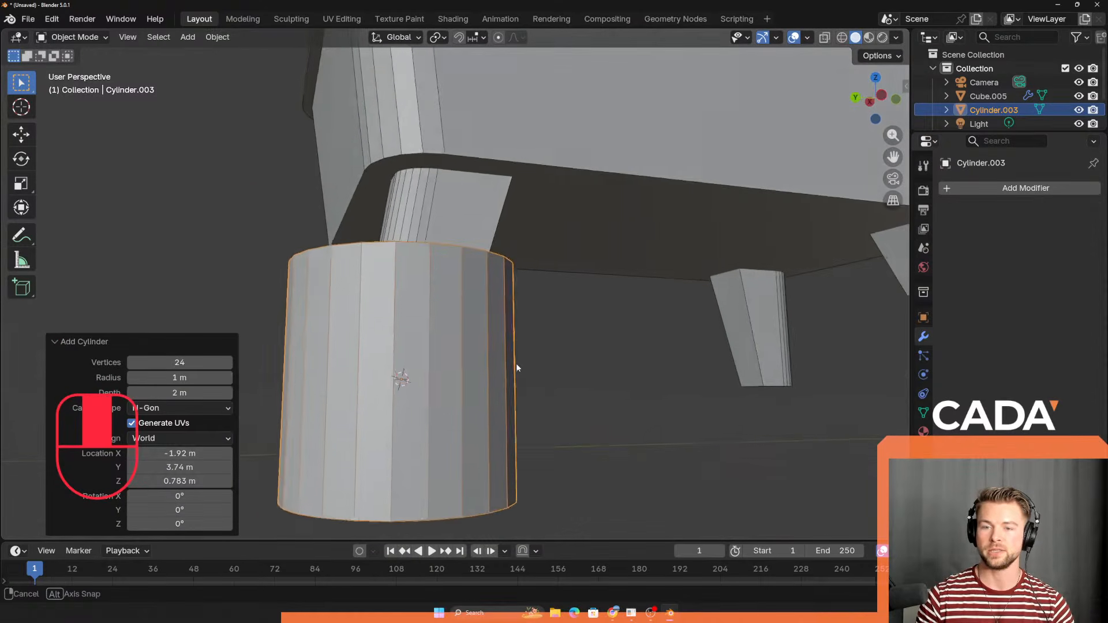
{"action": "key", "text": "s"}
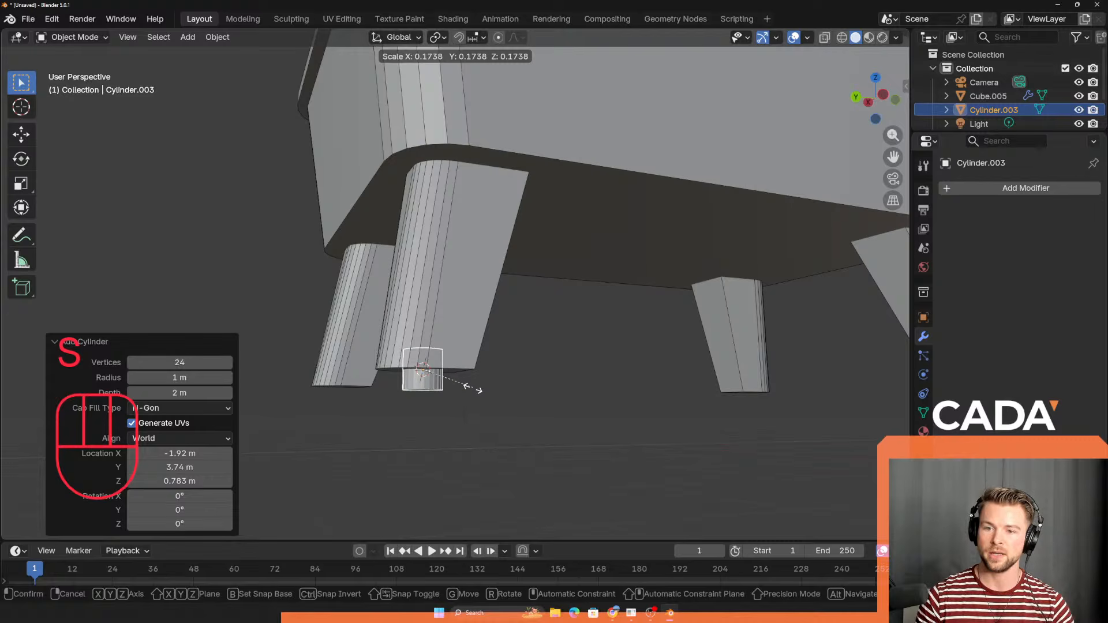
{"action": "left_click", "coordinate": [505, 386]}
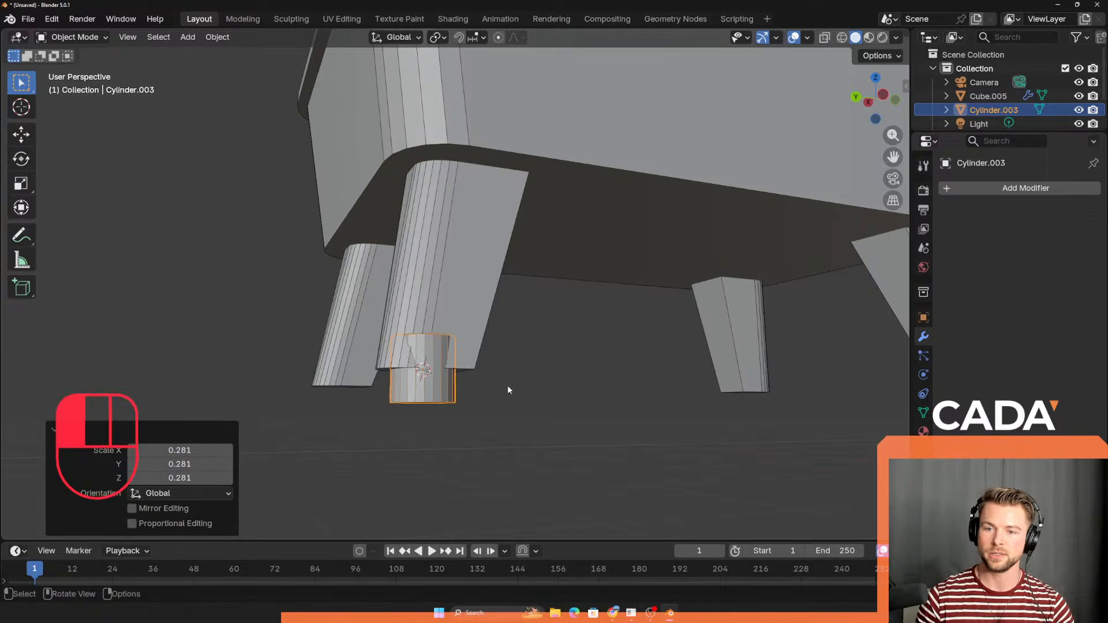
Step: Flatten the foot cylinder to about 0.315 along Z and lower it about 0.134 m beneath the leg
{"action": "key", "text": "s"}
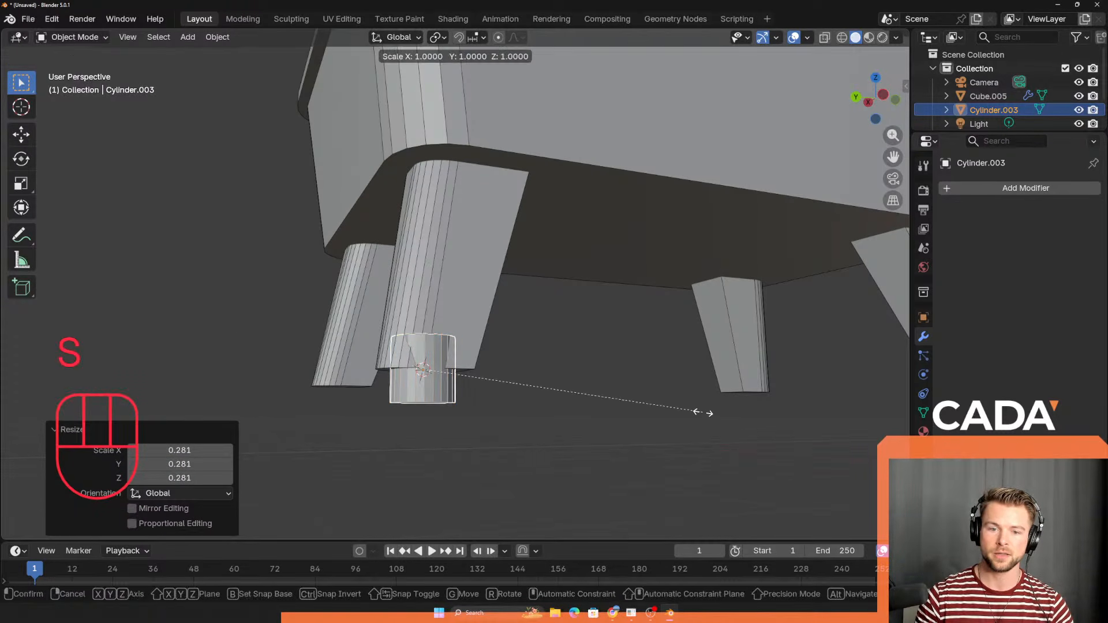
{"action": "key", "text": "z"}
{"action": "left_click", "coordinate": [512, 386]}
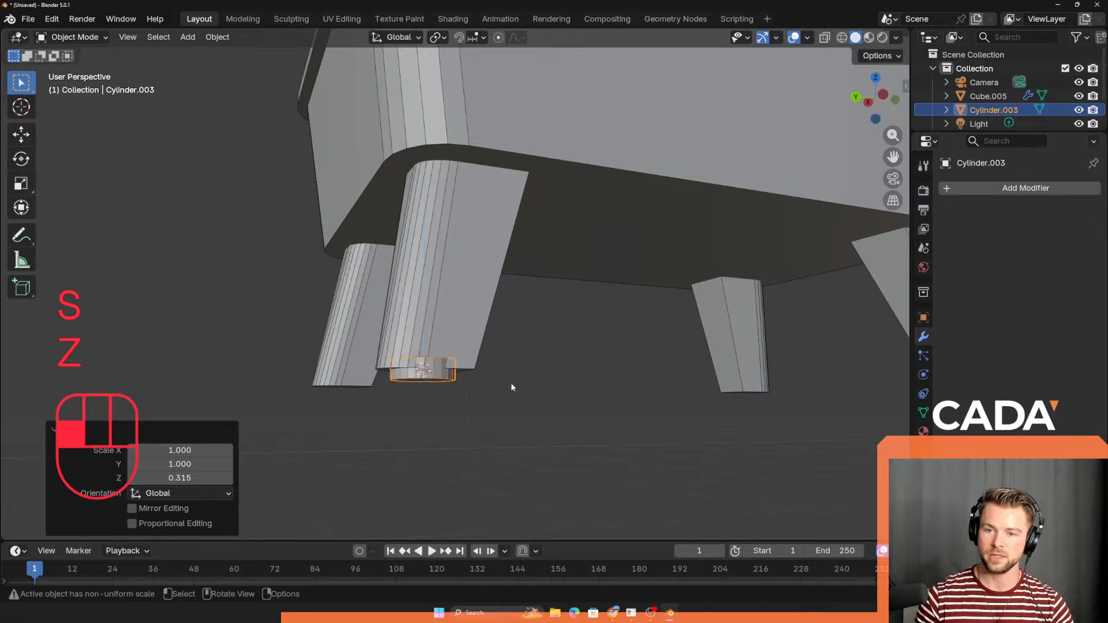
{"action": "middle_click_drag", "start_coordinate": [512, 386], "coordinate": [413, 397]}
{"action": "key", "text": "g"}
{"action": "key", "text": "z"}
{"action": "left_click", "coordinate": [473, 410]}
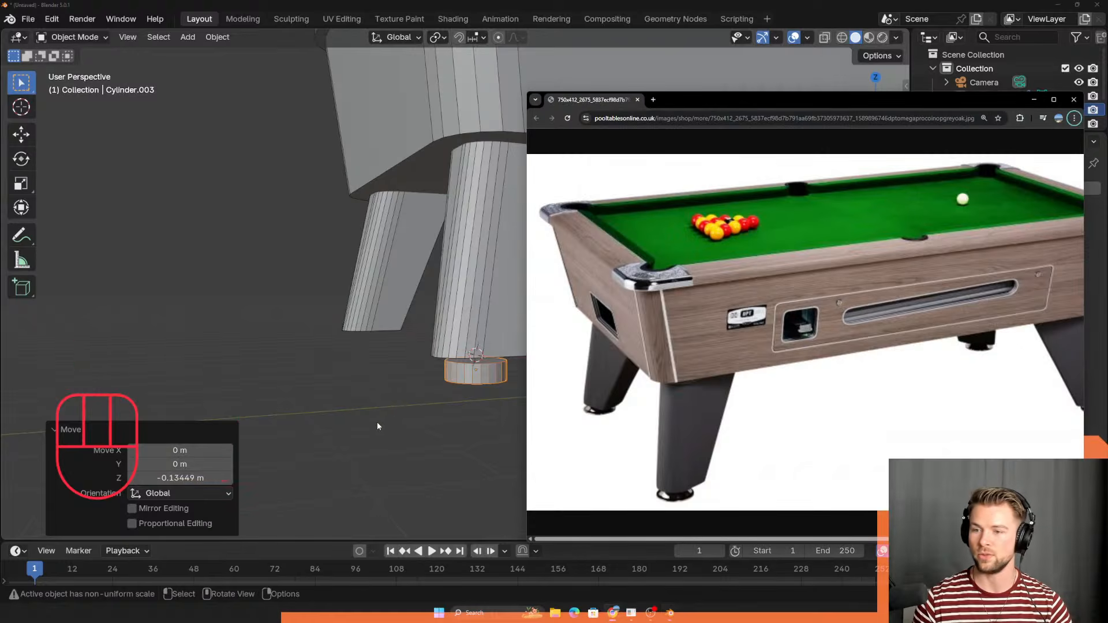
Step: Scale the foot cylinder against the reference photo and shift it along Y towards the leg's rounded side
{"action": "key", "text": "alt+Tab"}
{"action": "key", "text": "s"}
{"action": "left_click", "coordinate": [672, 396]}
{"action": "middle_click_drag", "start_coordinate": [513, 395], "coordinate": [398, 235]}
{"action": "key", "text": "alt+Tab"}
{"action": "key", "text": "g"}
{"action": "key", "text": "y"}
{"action": "left_click", "coordinate": [483, 281]}
{"action": "key", "text": "g"}
{"action": "key", "text": "y"}
{"action": "left_click", "coordinate": [540, 317]}
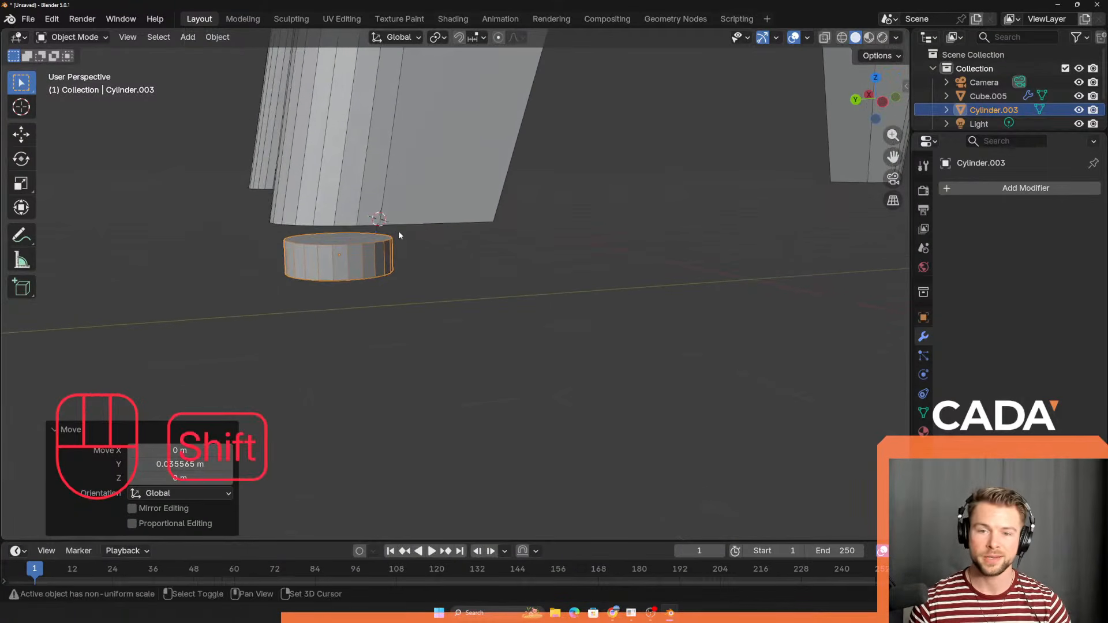
Step: Taper the foot by scaling its top vertices to about 0.718 and compare it with the reference photo
{"action": "middle_click_drag", "start_coordinate": [332, 252], "coordinate": [363, 250]}
{"action": "key", "text": "Tab"}
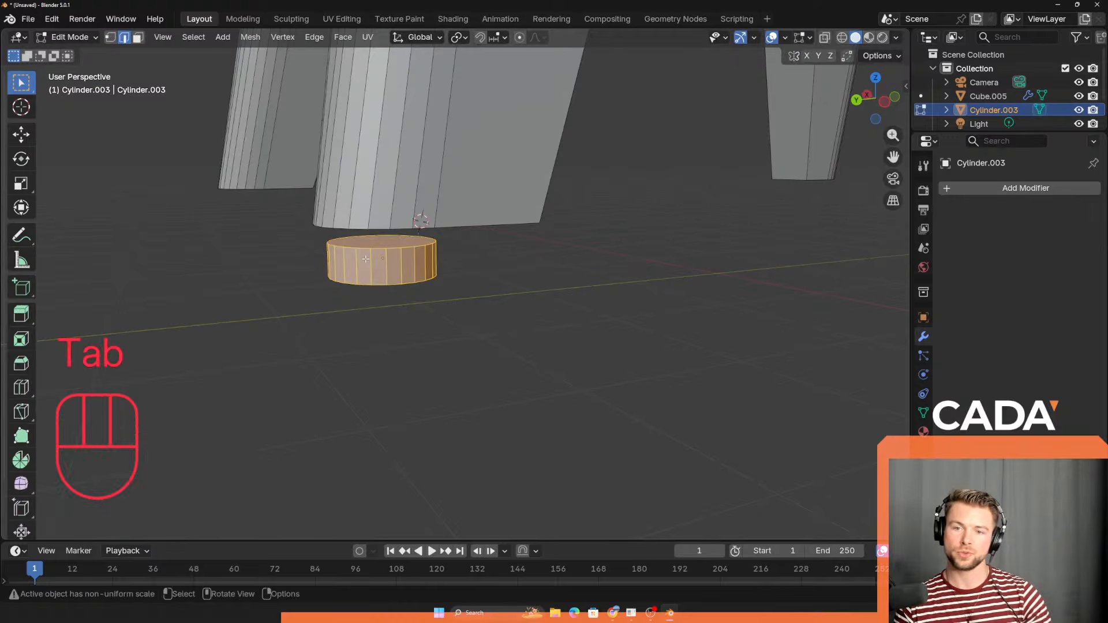
{"action": "key", "text": "1"}
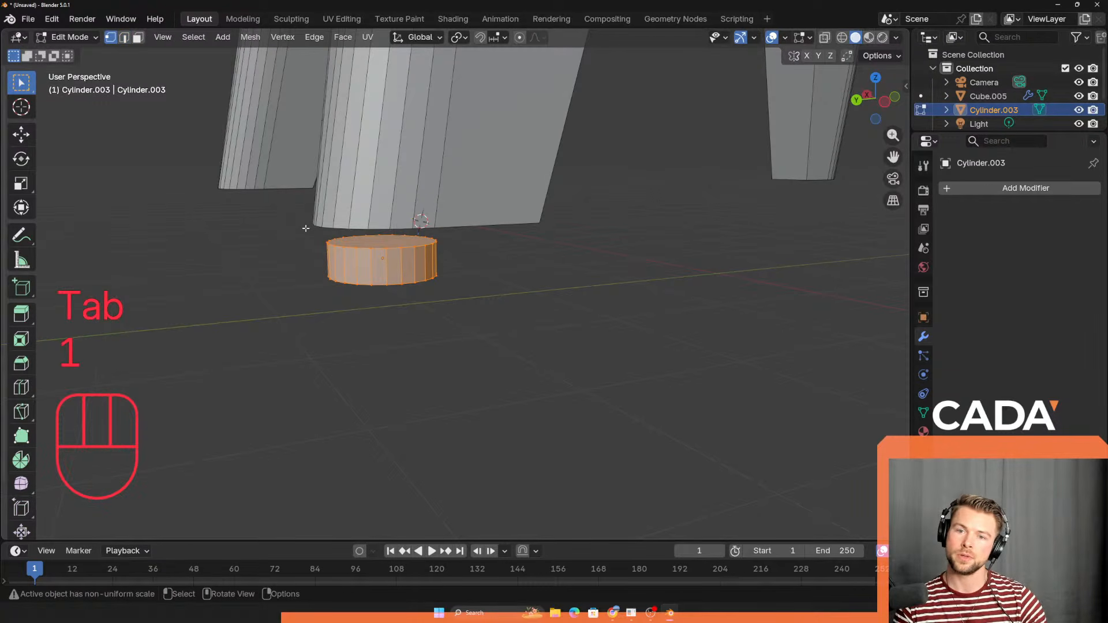
{"action": "left_click_drag", "start_coordinate": [306, 228], "coordinate": [461, 260]}
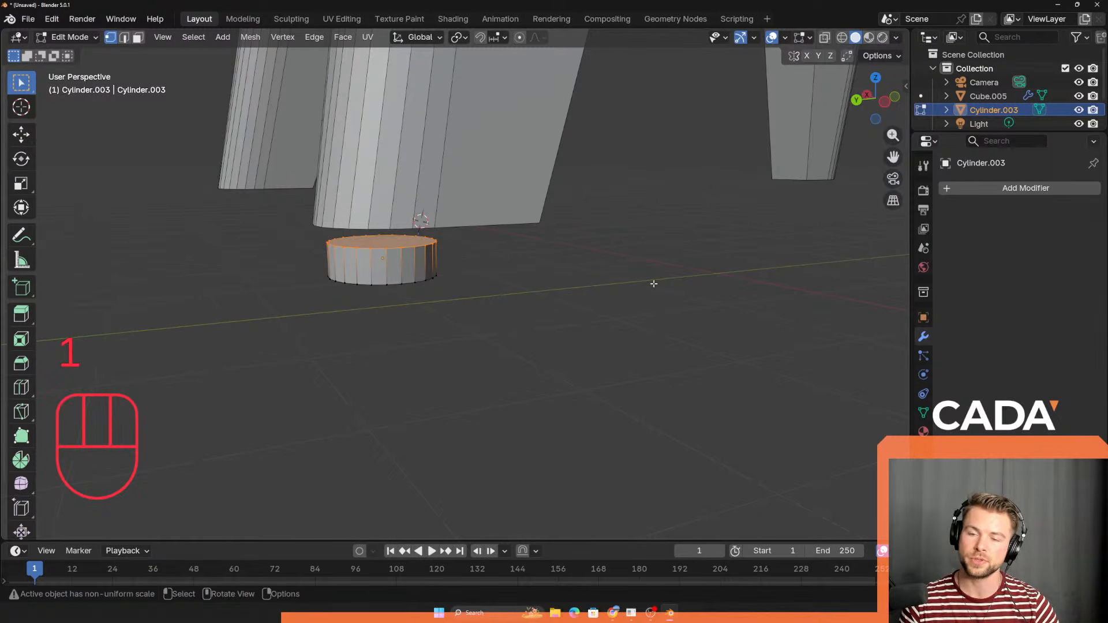
{"action": "key", "text": "s"}
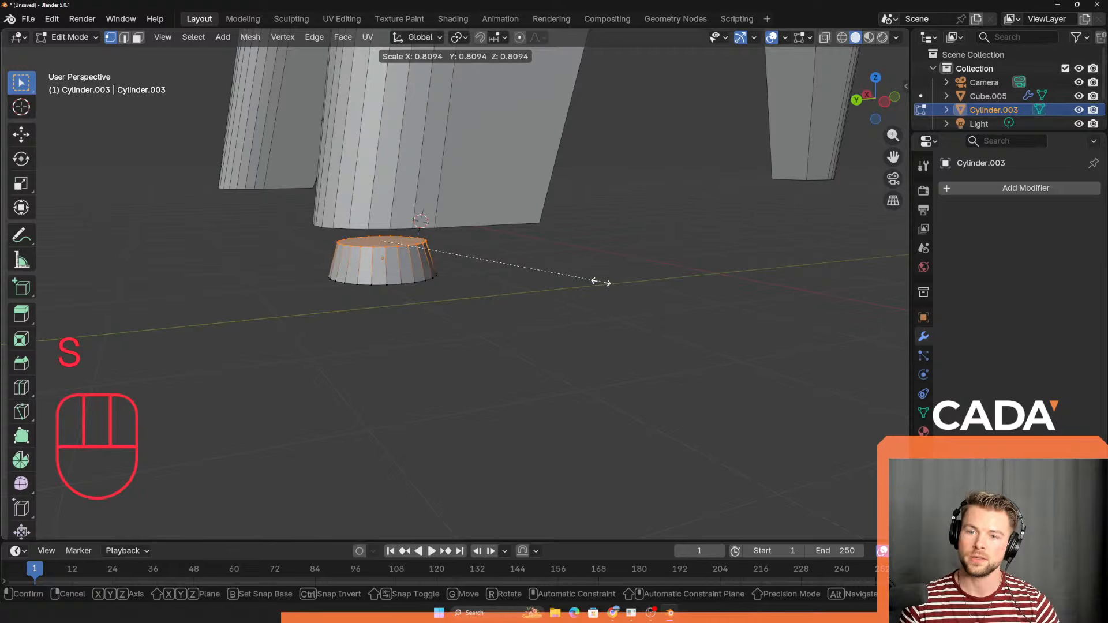
{"action": "left_click", "coordinate": [576, 278]}
{"action": "middle_click_drag", "start_coordinate": [506, 309], "coordinate": [490, 295]}
{"action": "key", "text": "alt+Tab"}
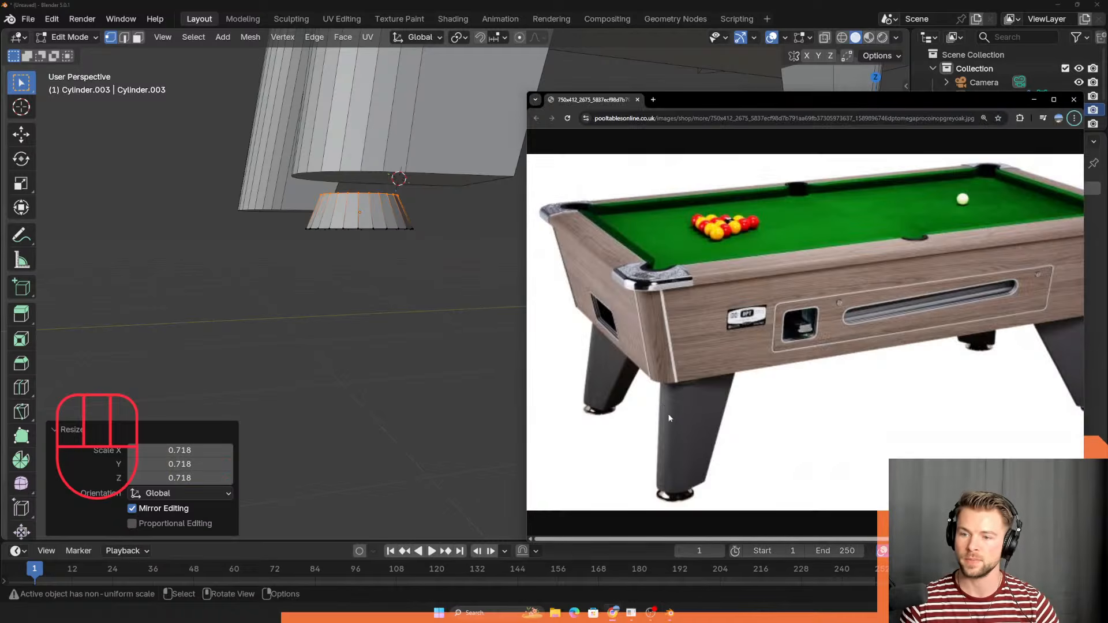
{"action": "key", "text": "alt+Tab"}
{"action": "mouse_move", "coordinate": [413, 182]}
{"action": "middle_mouse_down"}
{"action": "mouse_move", "coordinate": [422, 188]}
{"action": "mouse_move", "coordinate": [410, 193]}
{"action": "middle_mouse_up"}
{"action": "key", "text": "Tab"}
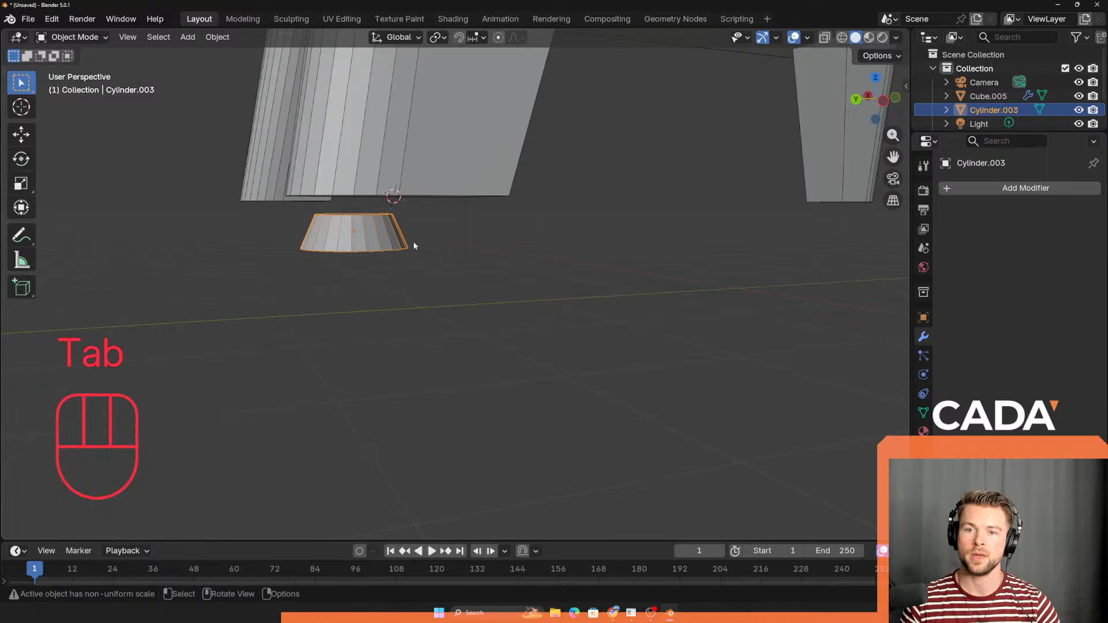
Step: Raise the tapered foot along Z until it sits just below the leg's underside
{"action": "key", "text": "g"}
{"action": "key", "text": "z"}
{"action": "left_click", "coordinate": [419, 221]}
{"action": "middle_click_drag", "start_coordinate": [419, 221], "coordinate": [430, 253]}
{"action": "left_click", "coordinate": [376, 213]}
{"action": "key", "text": "g"}
{"action": "key", "text": "z"}
{"action": "left_click", "coordinate": [370, 220]}
Step: Isolate the foot, inset its top face and extrude it up about 0.048 m, then return to the full scene in Object Mode
{"action": "key", "text": "Tab"}
{"action": "key", "text": "3"}
{"action": "left_click", "coordinate": [408, 247]}
{"action": "key", "text": "KP_Divide"}
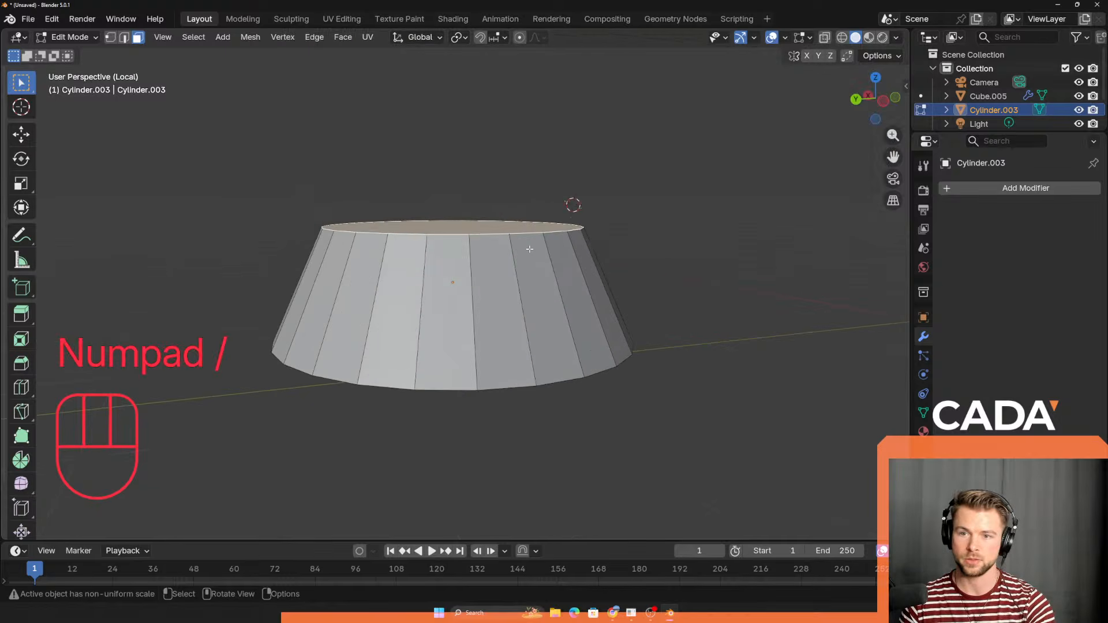
{"action": "middle_click_drag", "start_coordinate": [544, 253], "coordinate": [585, 304]}
{"action": "key", "text": "i"}
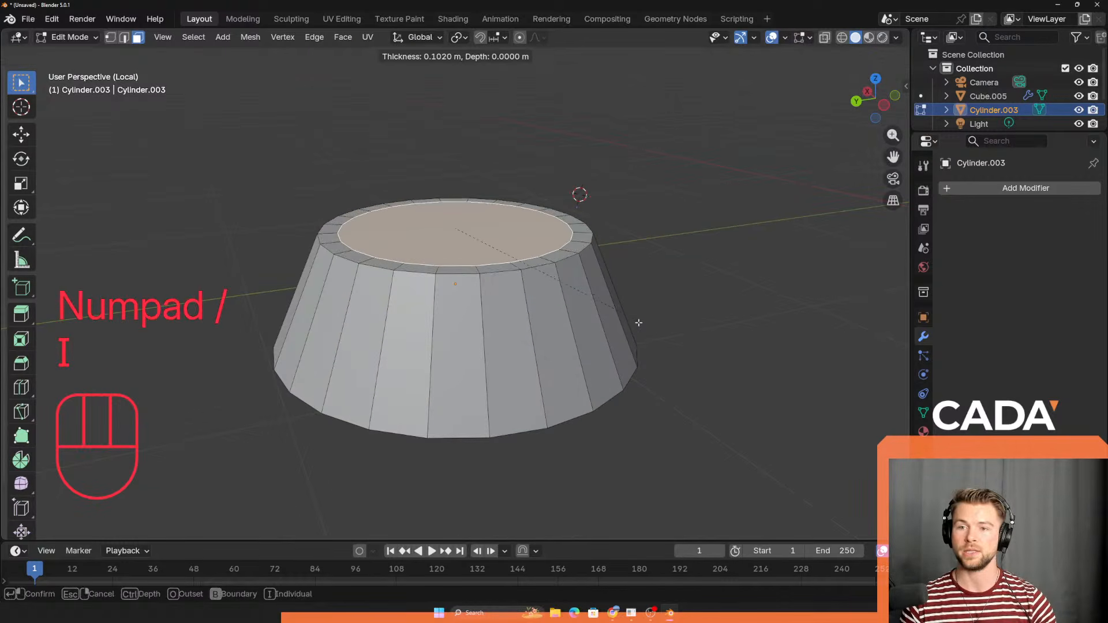
{"action": "left_click", "coordinate": [634, 317]}
{"action": "key", "text": "e"}
{"action": "left_click", "coordinate": [643, 277]}
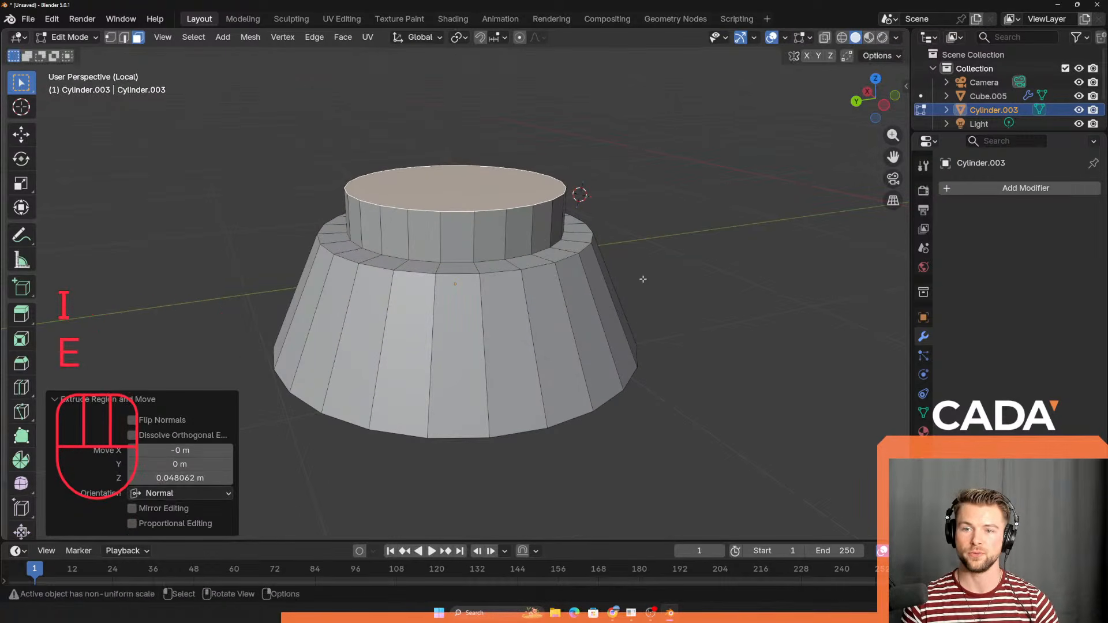
{"action": "scroll", "coordinate": [642, 280], "scroll_direction": "down", "scroll_amount": 3}
{"action": "key", "text": "KP_Divide"}
{"action": "middle_click_drag", "start_coordinate": [621, 302], "coordinate": [529, 269]}
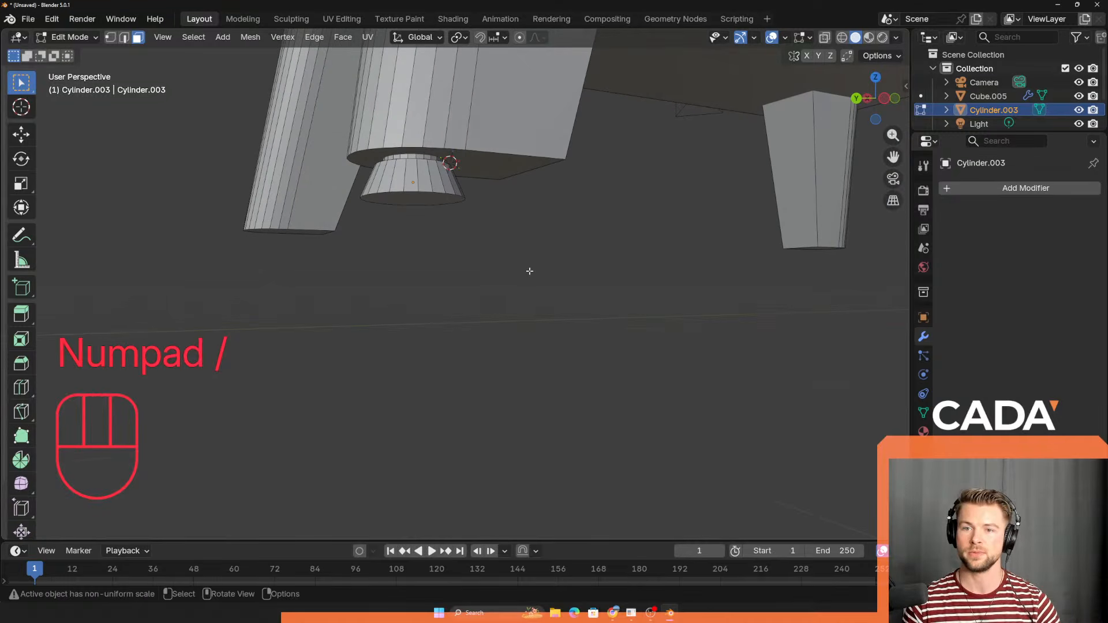
{"action": "key", "text": "Tab"}
Step: Select the finished foot and apply all its transforms
{"action": "middle_click_drag", "start_coordinate": [448, 271], "coordinate": [531, 277]}
{"action": "left_click", "coordinate": [531, 277]}
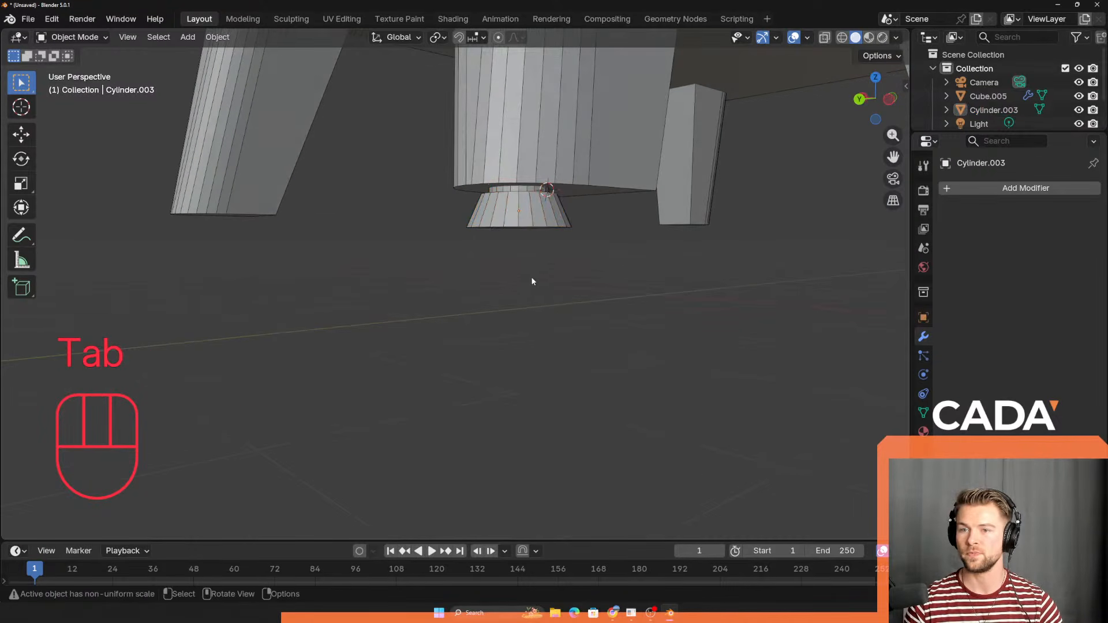
{"action": "middle_click_drag", "start_coordinate": [536, 232], "coordinate": [462, 225], "text": "shift"}
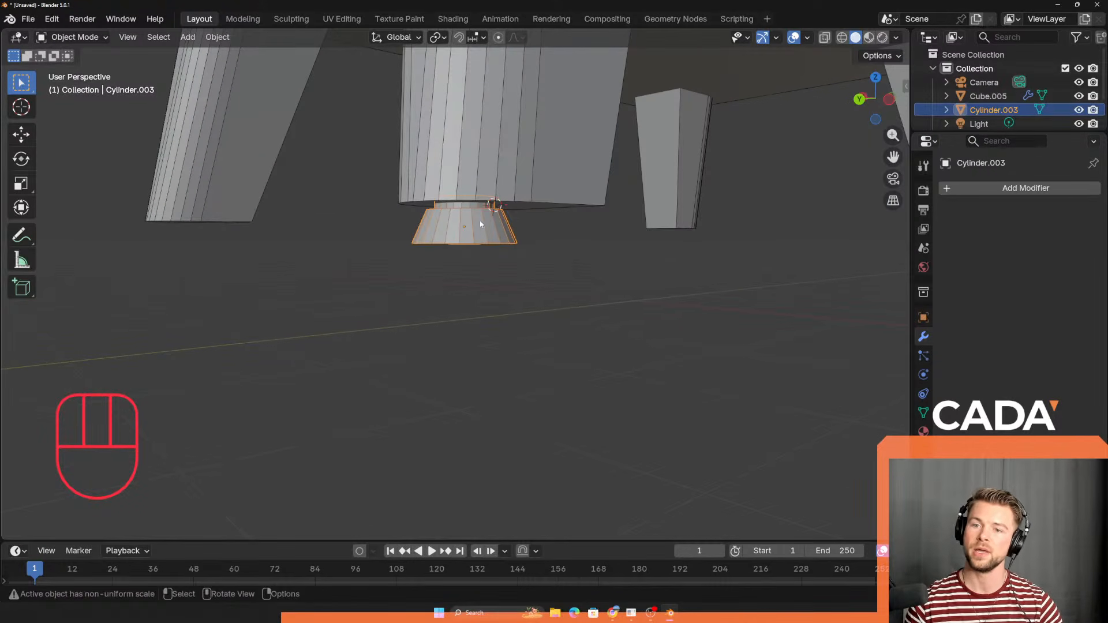
{"action": "middle_click_drag", "start_coordinate": [473, 226], "coordinate": [427, 330]}
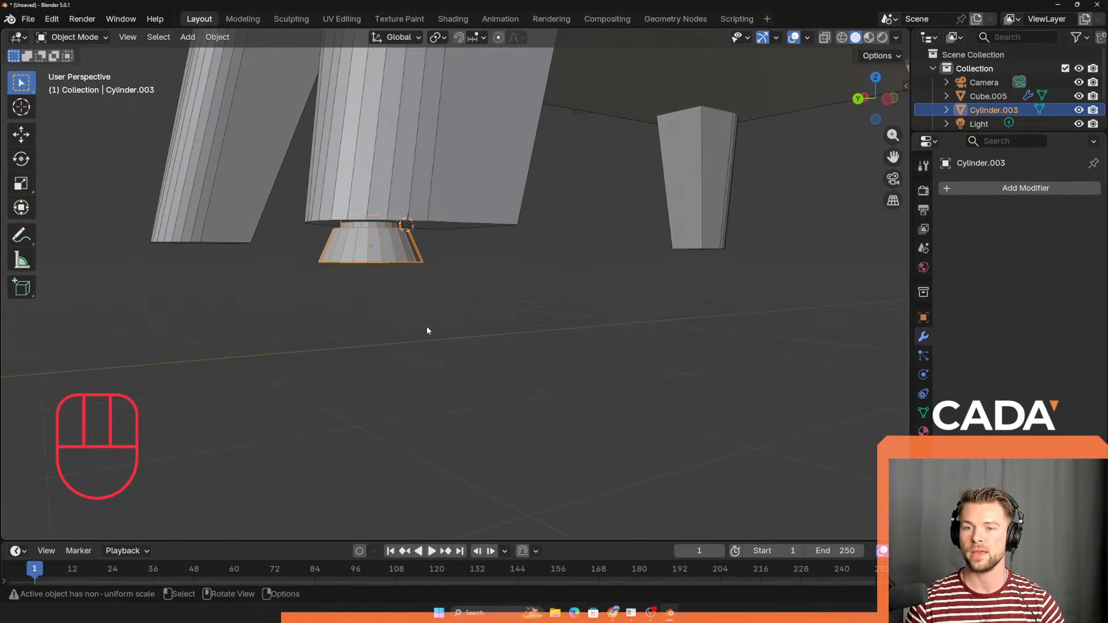
{"action": "key", "text": "ctrl+a"}
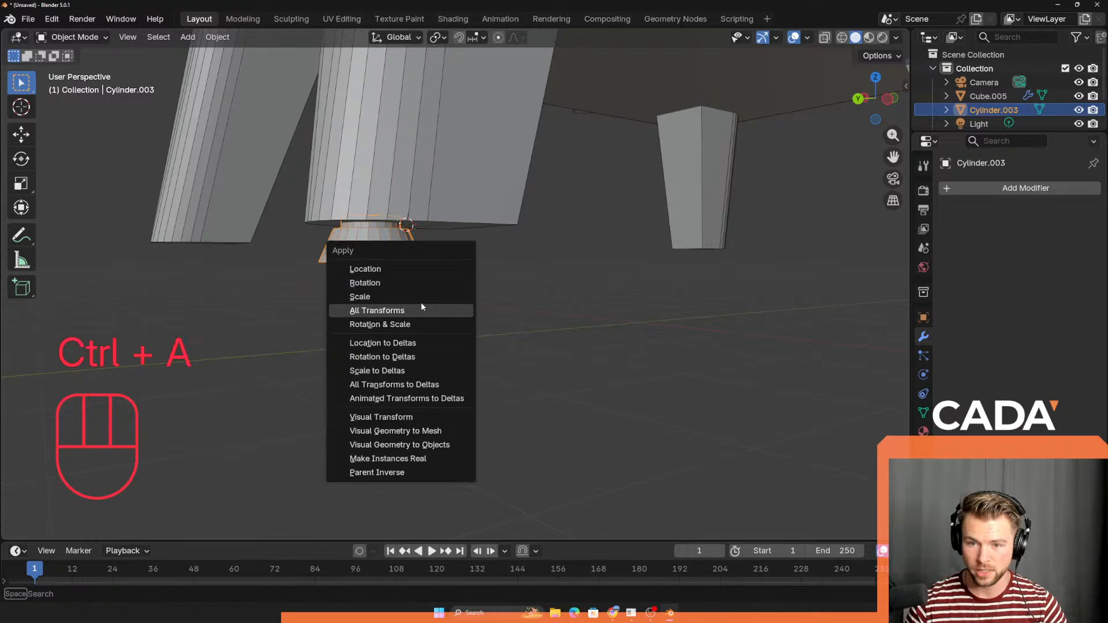
{"action": "left_click", "coordinate": [387, 312]}
{"action": "scroll", "coordinate": [445, 290], "scroll_direction": "down", "scroll_amount": 3}
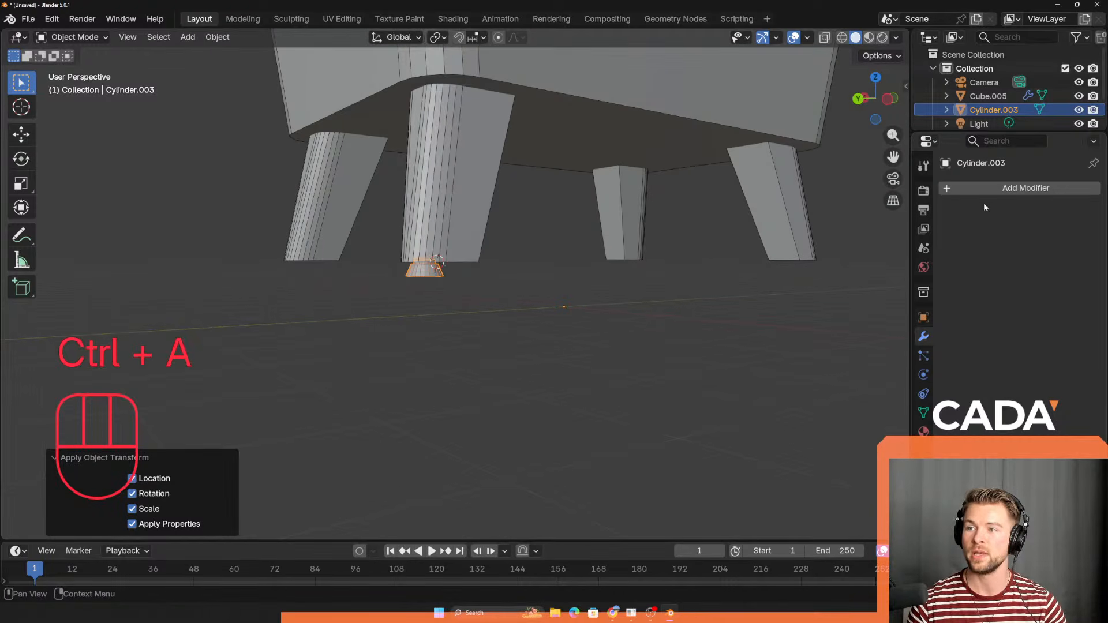
{"action": "scroll", "coordinate": [500, 217], "scroll_direction": "up", "scroll_amount": 2}
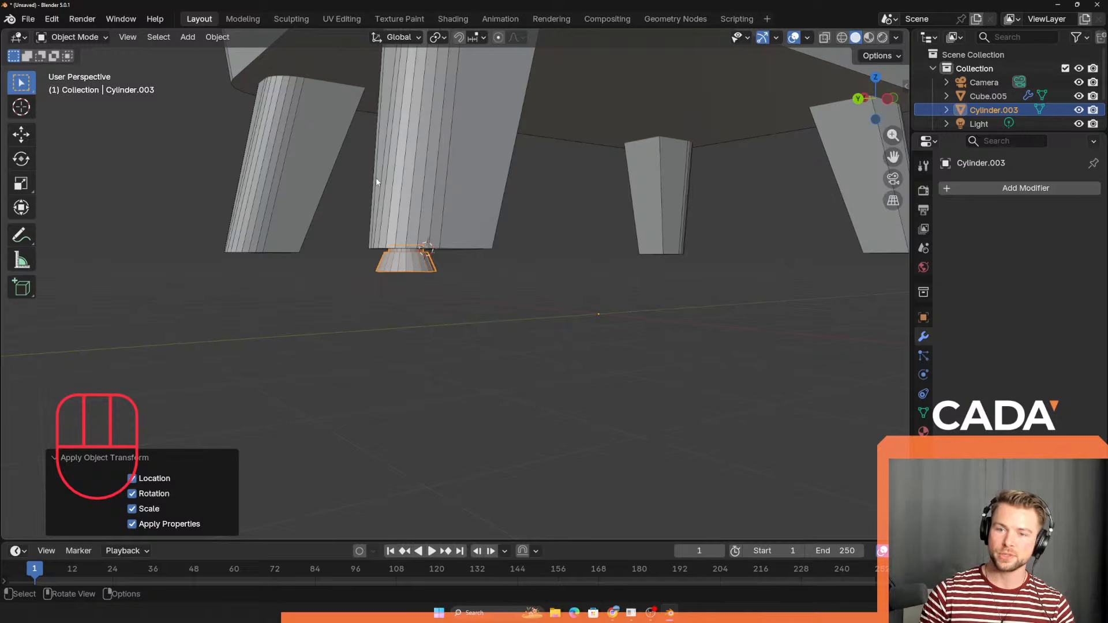
{"action": "scroll", "coordinate": [406, 258], "scroll_direction": "up", "scroll_amount": 3}
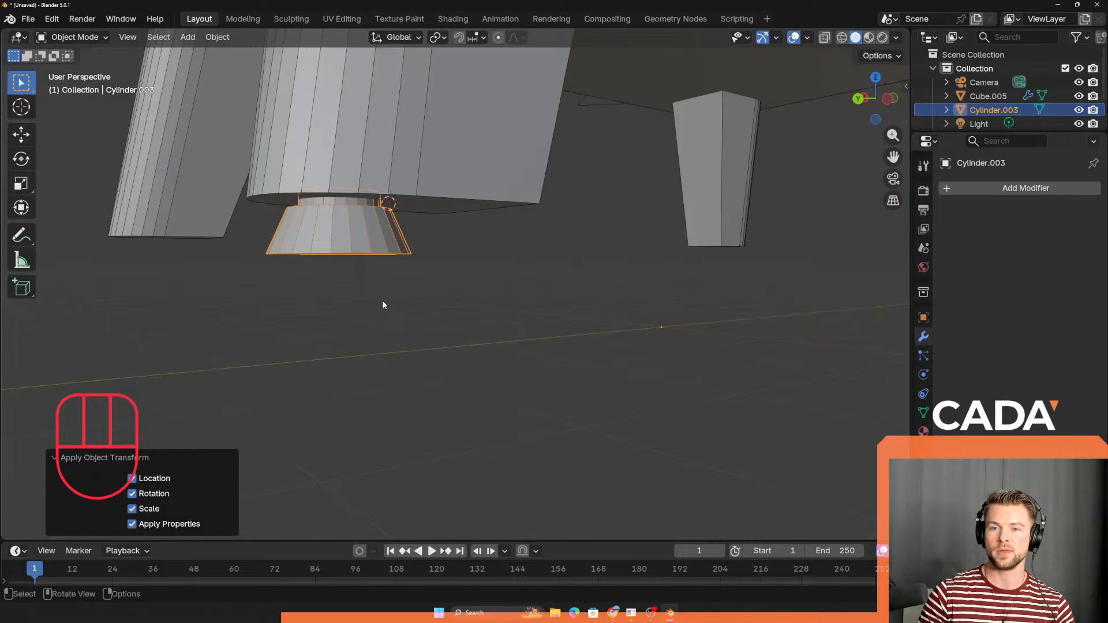
Step: Add a 24-vertex cylinder at the 3D cursor, scale it to 0.155 and move it about 0.174 m along Y over the foot
{"action": "key", "text": "shift+a"}
{"action": "mouse_move", "coordinate": [379, 298]}
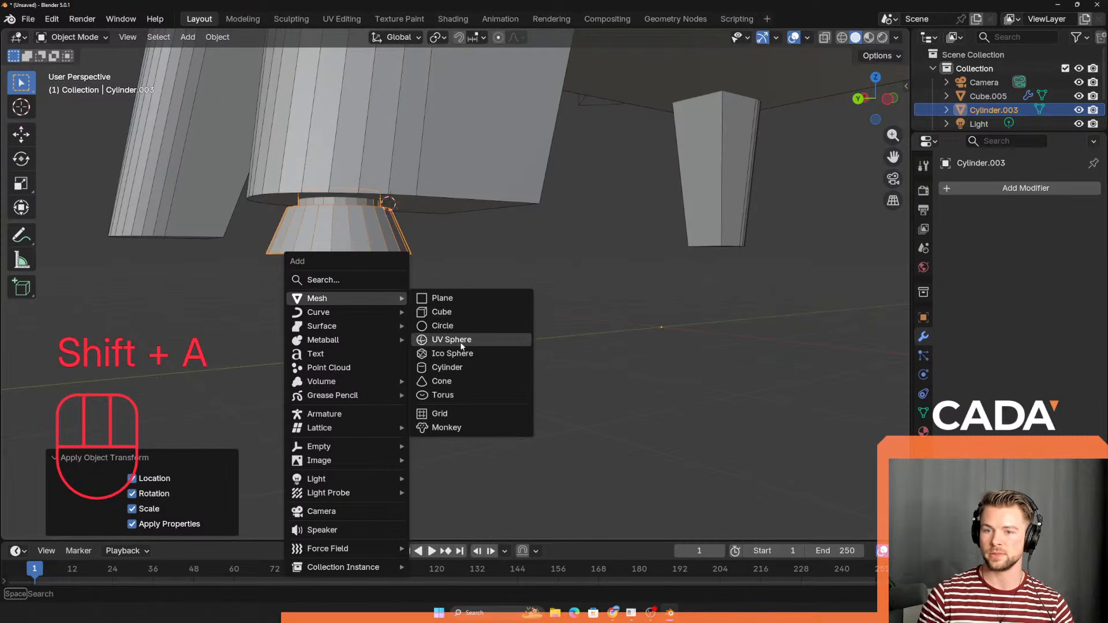
{"action": "left_click", "coordinate": [450, 368]}
{"action": "scroll", "coordinate": [509, 317], "scroll_direction": "down", "scroll_amount": 5}
{"action": "key", "text": "s"}
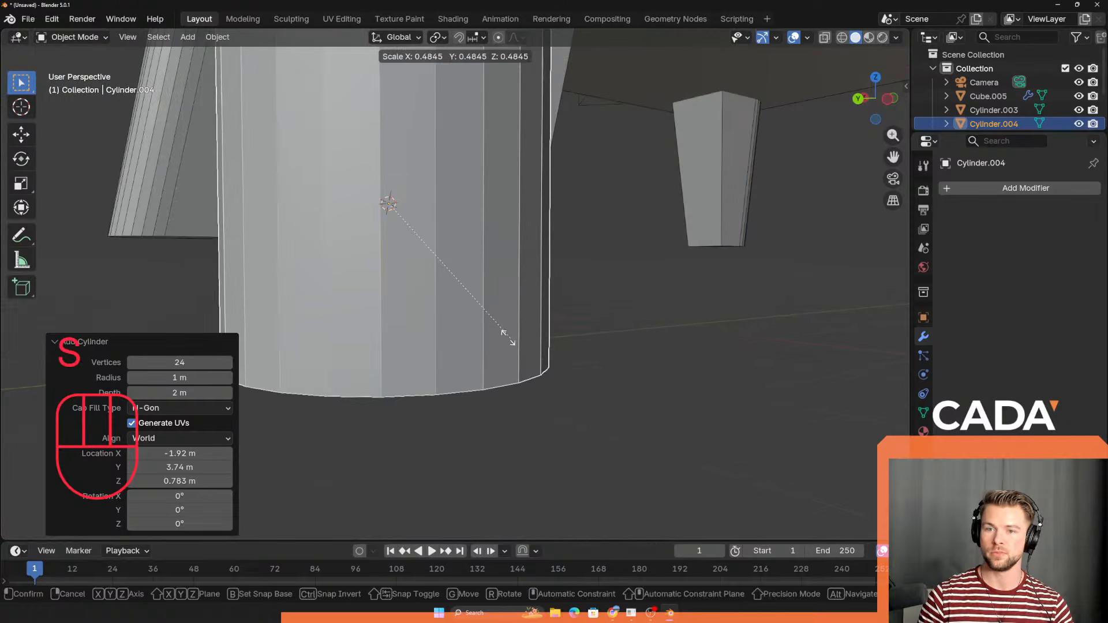
{"action": "left_click", "coordinate": [442, 317]}
{"action": "key", "text": "g"}
{"action": "key", "text": "y"}
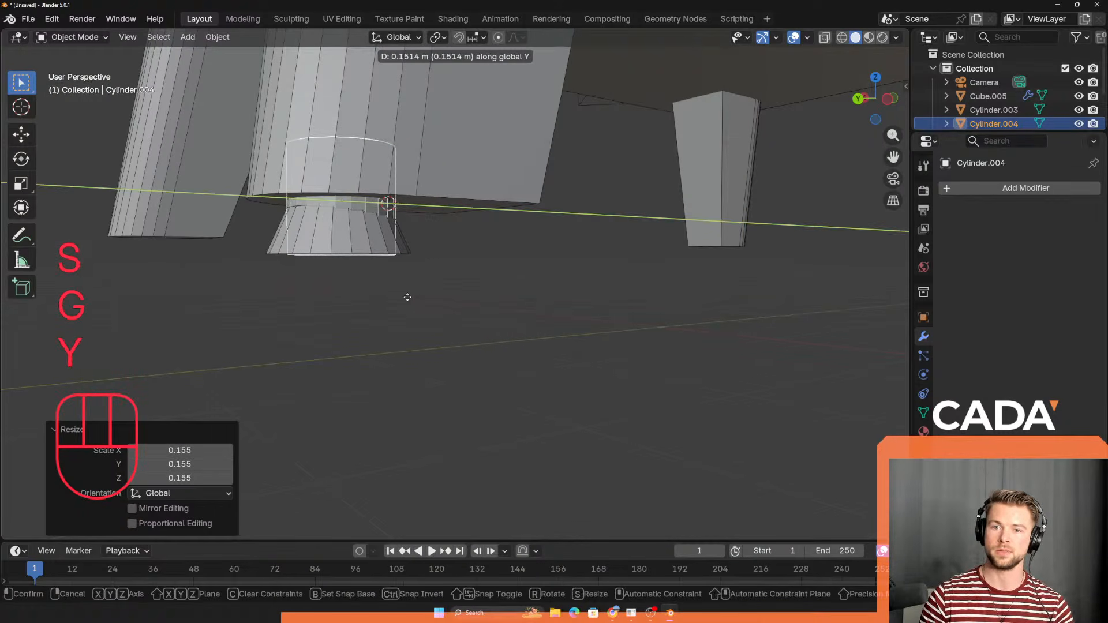
{"action": "left_click", "coordinate": [403, 295]}
{"action": "middle_click_drag", "start_coordinate": [404, 297], "coordinate": [406, 339]}
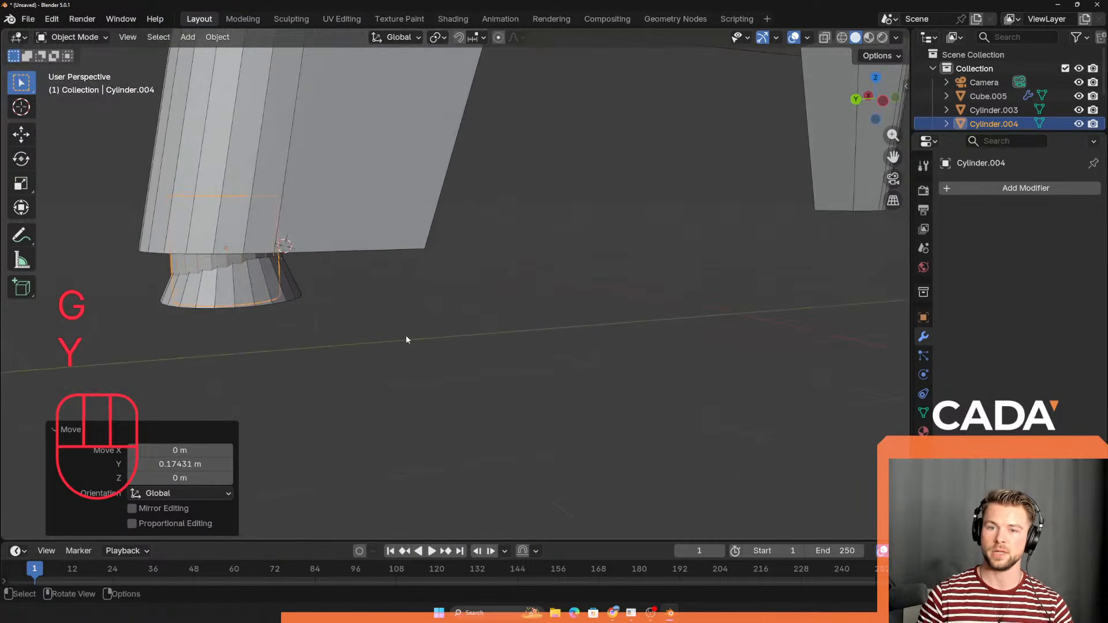
Step: Apply all transforms to the trial cylinder and mirror it across X and Y with a Mirror modifier
{"action": "key", "text": "ctrl+a"}
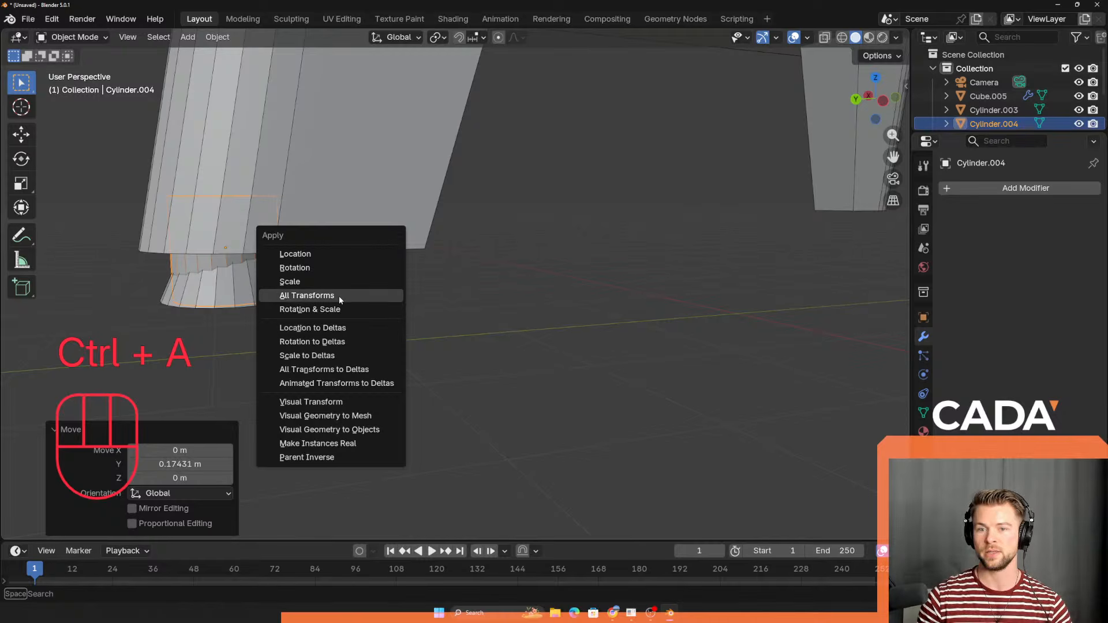
{"action": "left_click", "coordinate": [337, 295]}
{"action": "middle_click_drag", "start_coordinate": [422, 303], "coordinate": [750, 235], "text": "shift"}
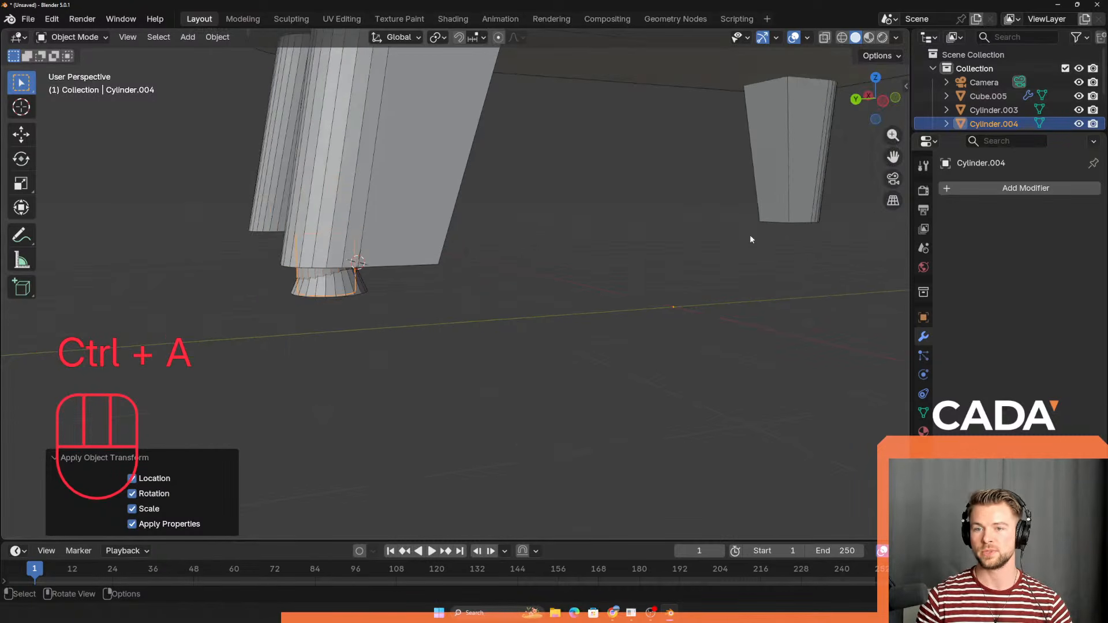
{"action": "left_click", "coordinate": [1028, 189]}
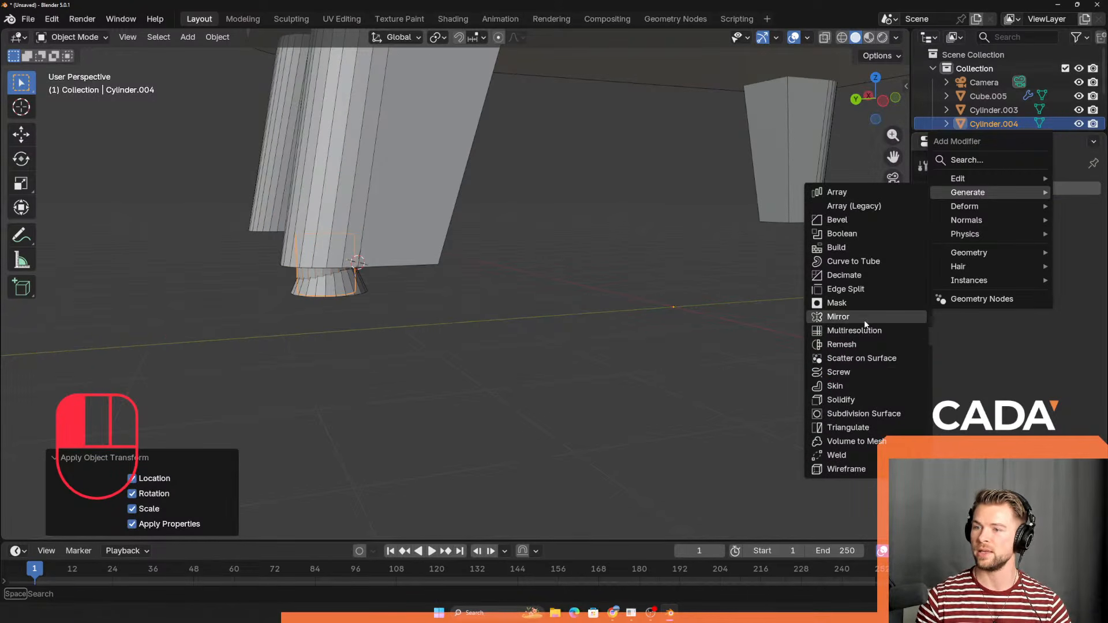
{"action": "left_click", "coordinate": [864, 319]}
{"action": "middle_click_drag", "start_coordinate": [864, 324], "coordinate": [585, 291]}
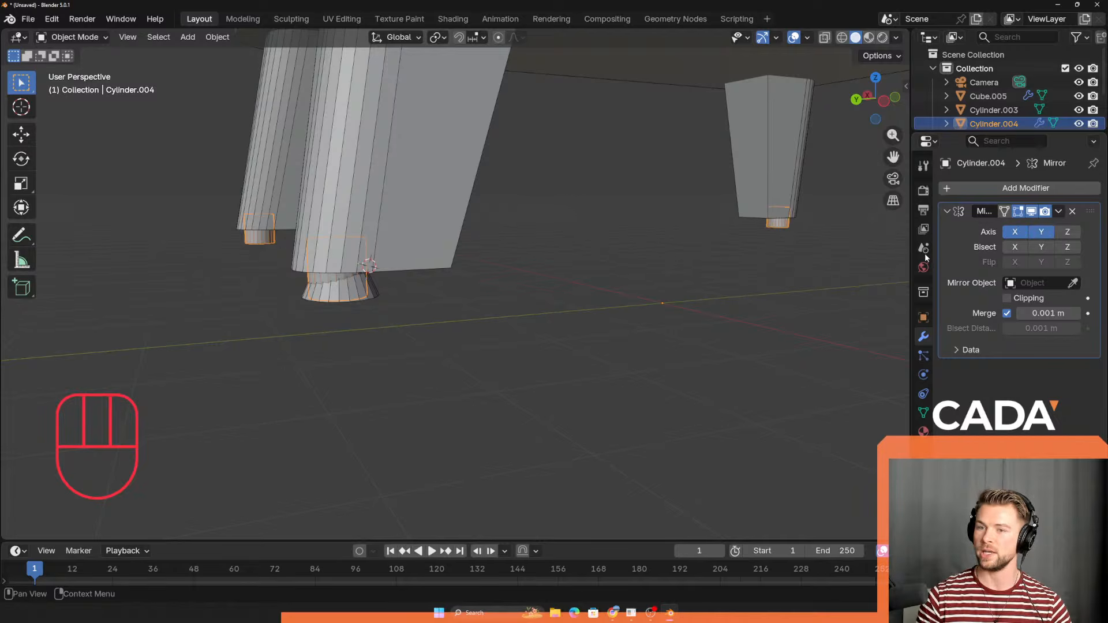
{"action": "middle_click_drag", "start_coordinate": [837, 271], "coordinate": [540, 286]}
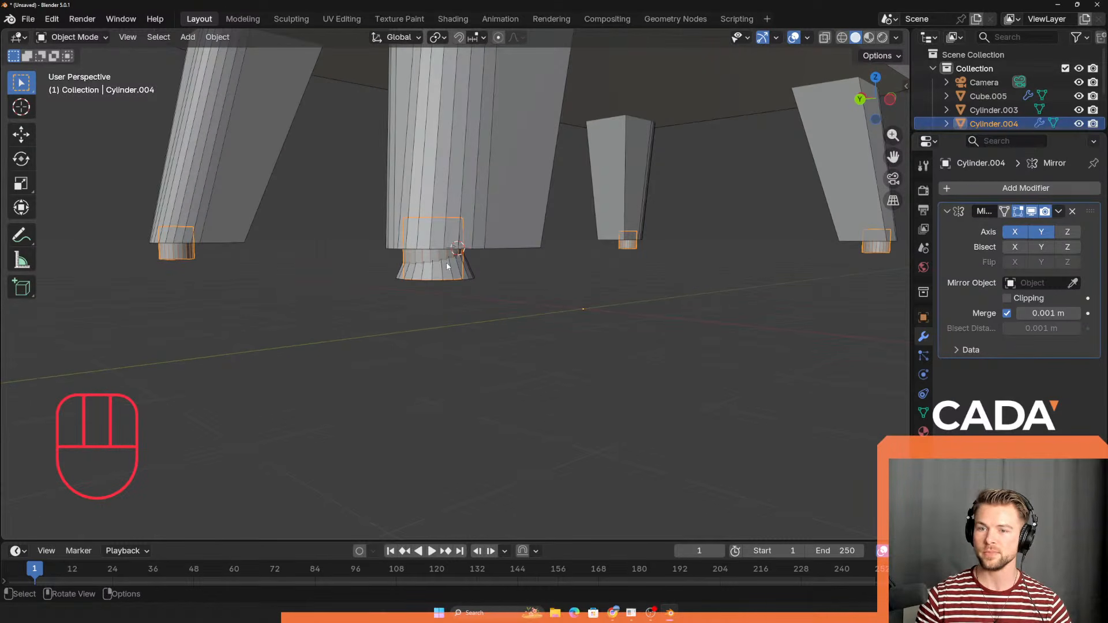
Step: Try to parent the mirrored trial cylinder to the tapered foot, and delete the trial cylinder
{"action": "left_click", "coordinate": [469, 275], "text": "shift"}
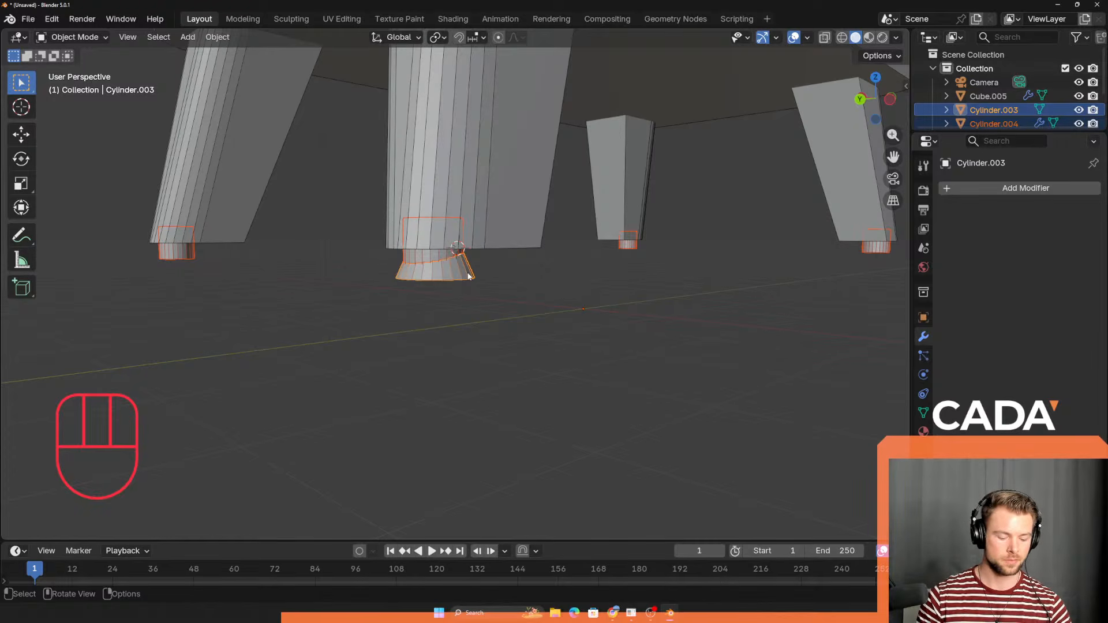
{"action": "right_click", "coordinate": [469, 276]}
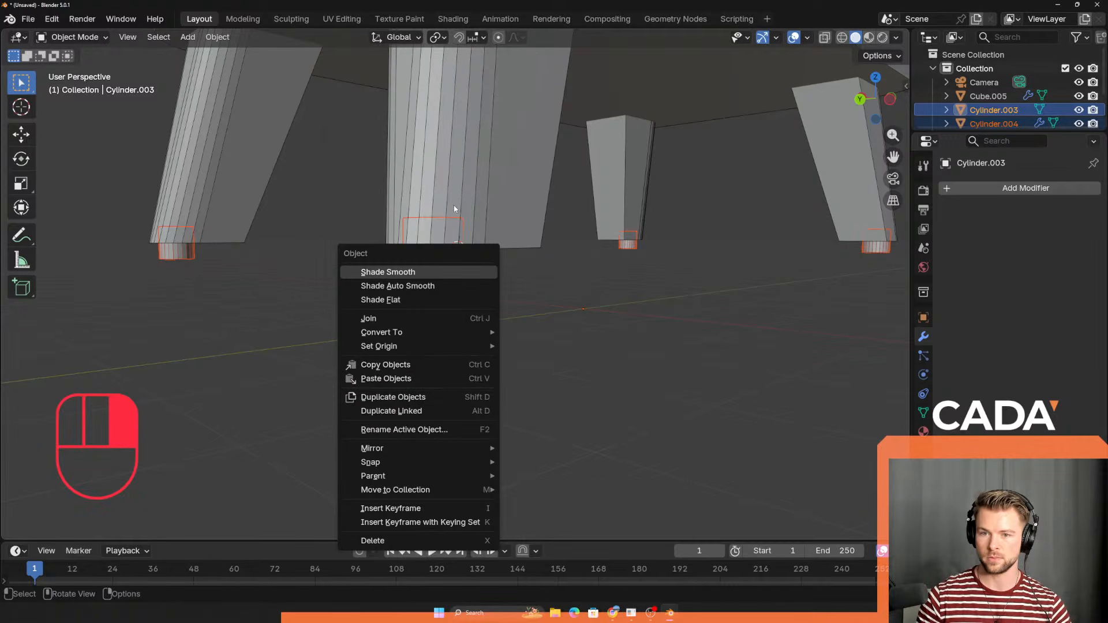
{"action": "right_click_drag", "start_coordinate": [454, 208], "coordinate": [444, 249]}
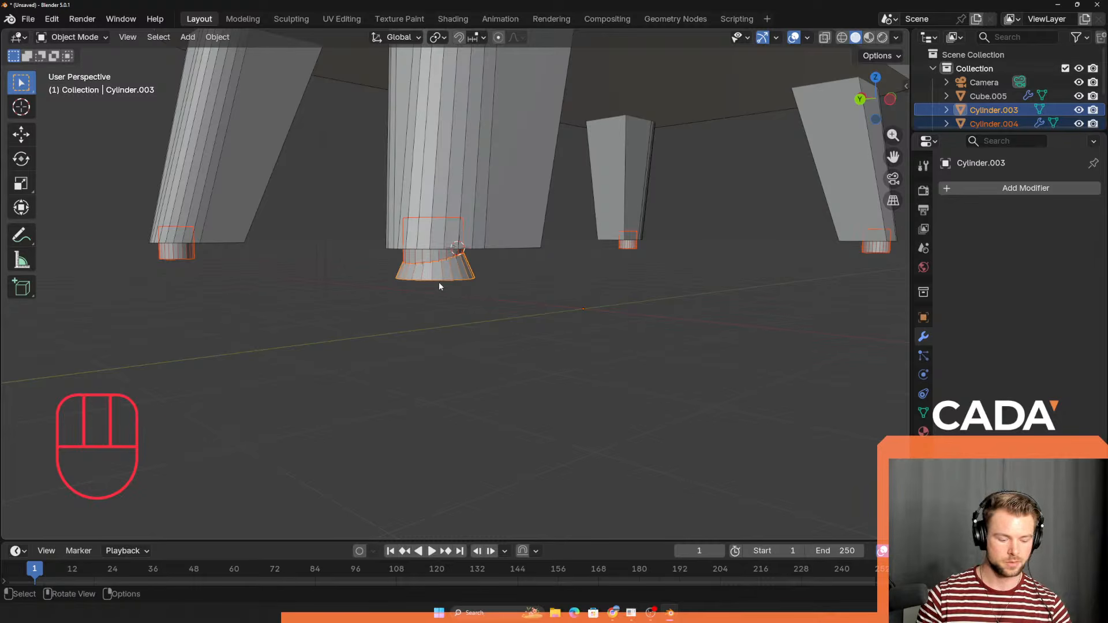
{"action": "key", "text": "shift+p"}
{"action": "key", "text": "ctrl+p"}
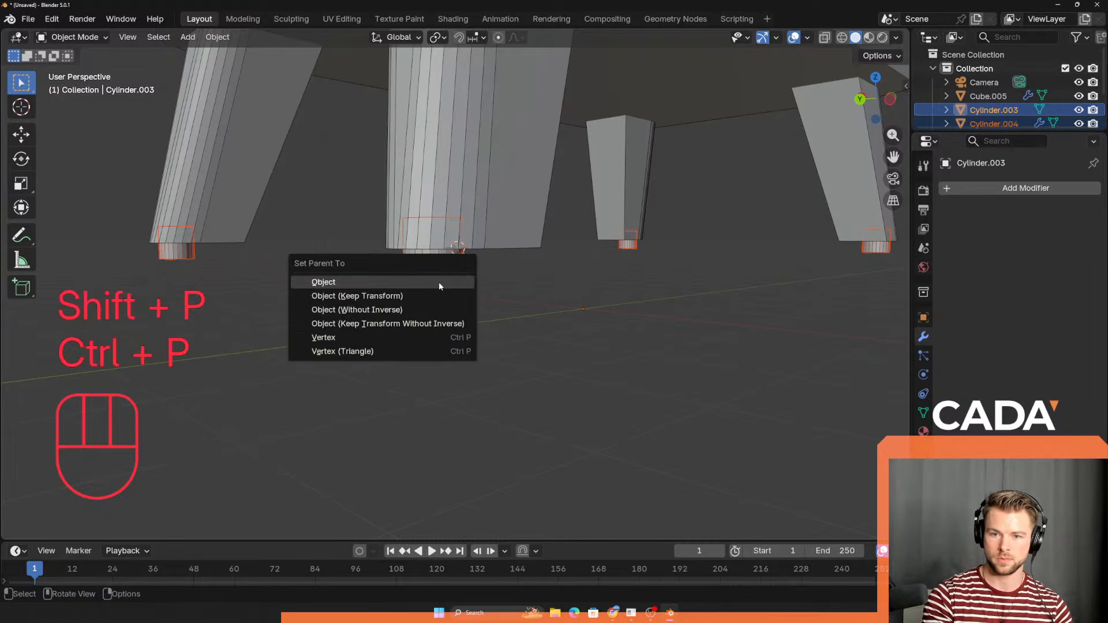
{"action": "left_click", "coordinate": [438, 282]}
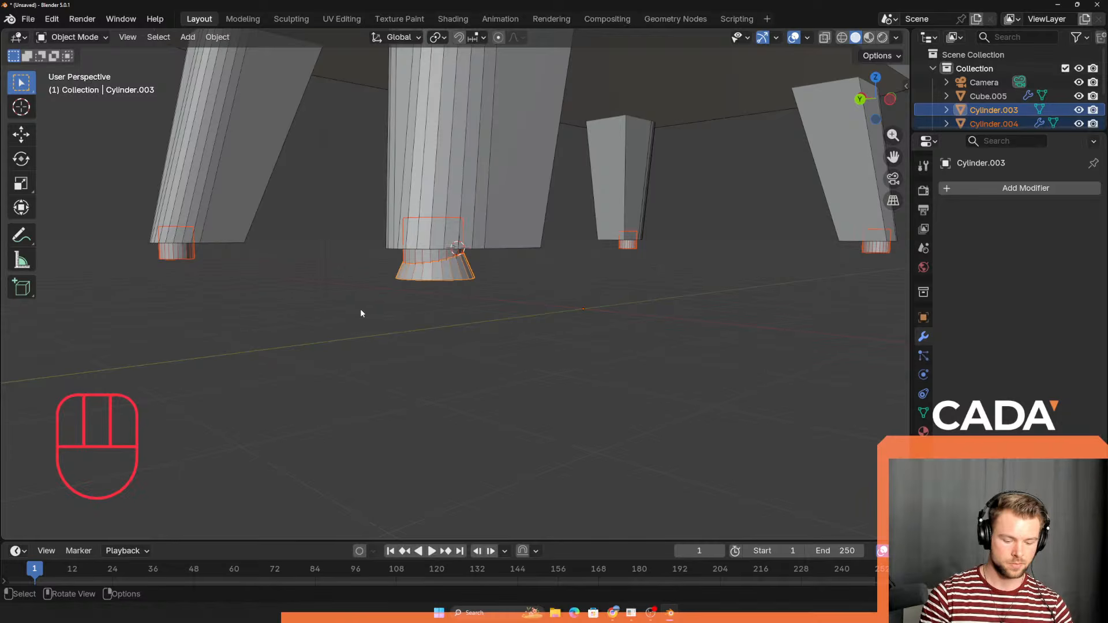
{"action": "key", "text": "shift+k"}
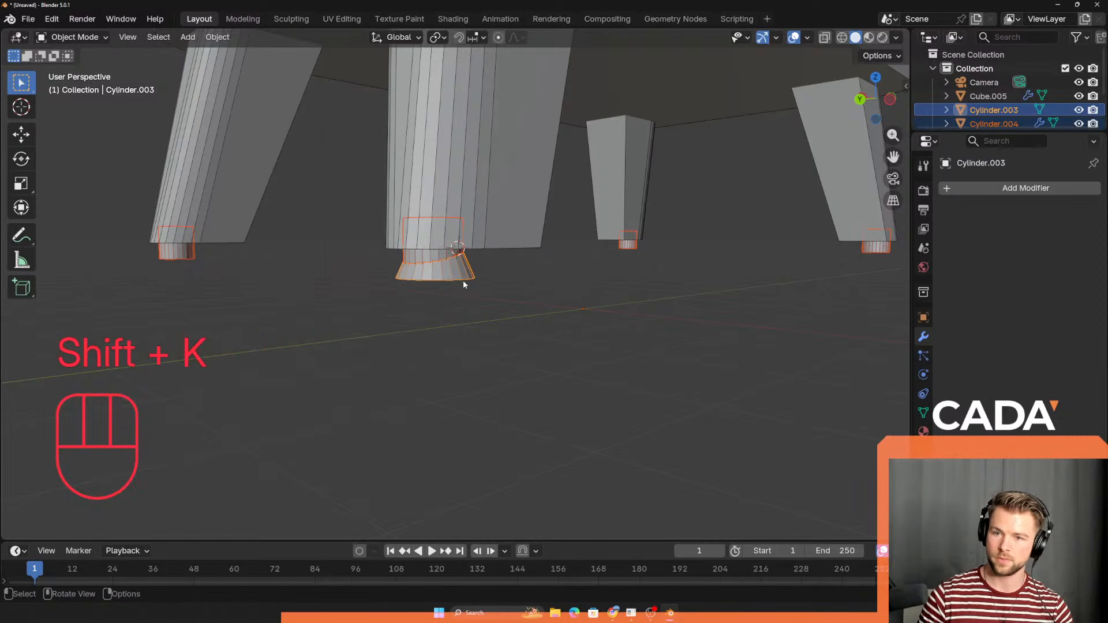
{"action": "key", "text": "ctrl+k"}
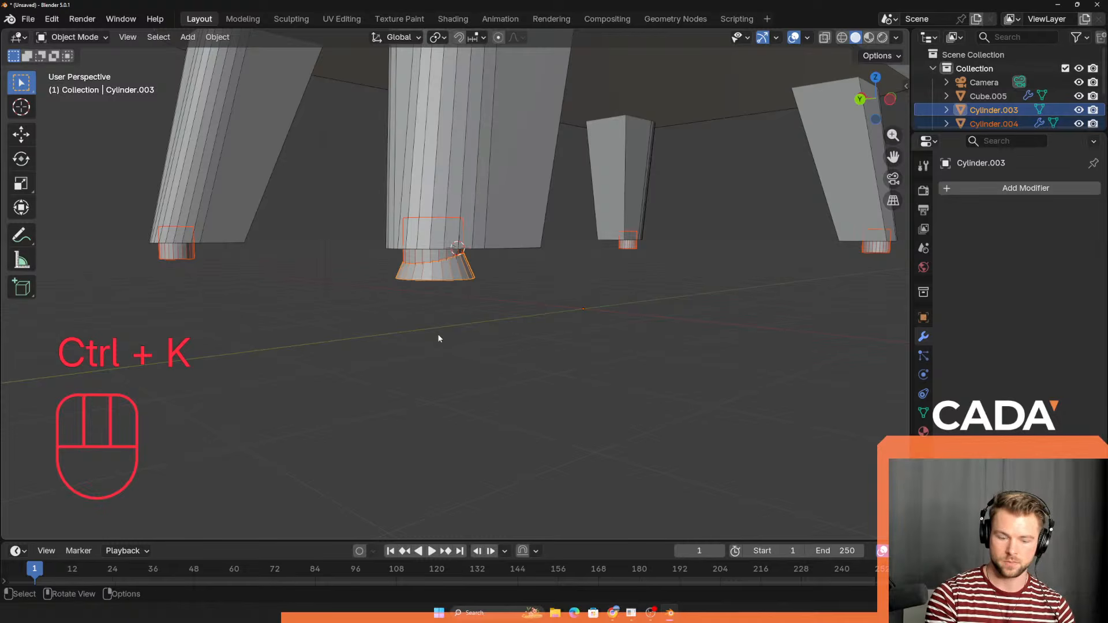
{"action": "key", "text": "p"}
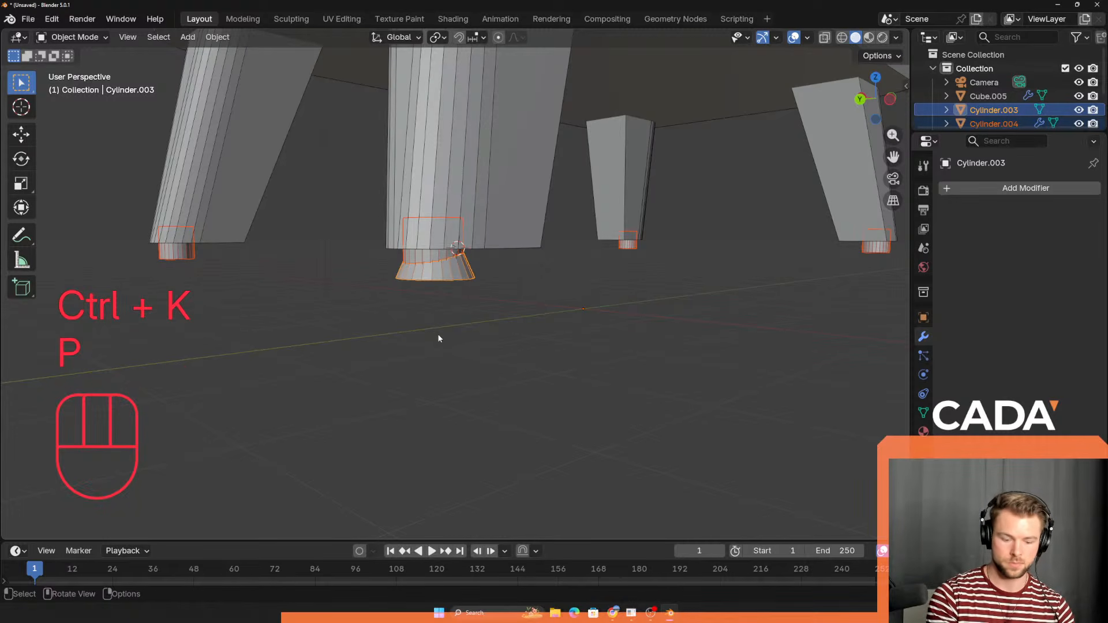
{"action": "key", "text": "shift+h"}
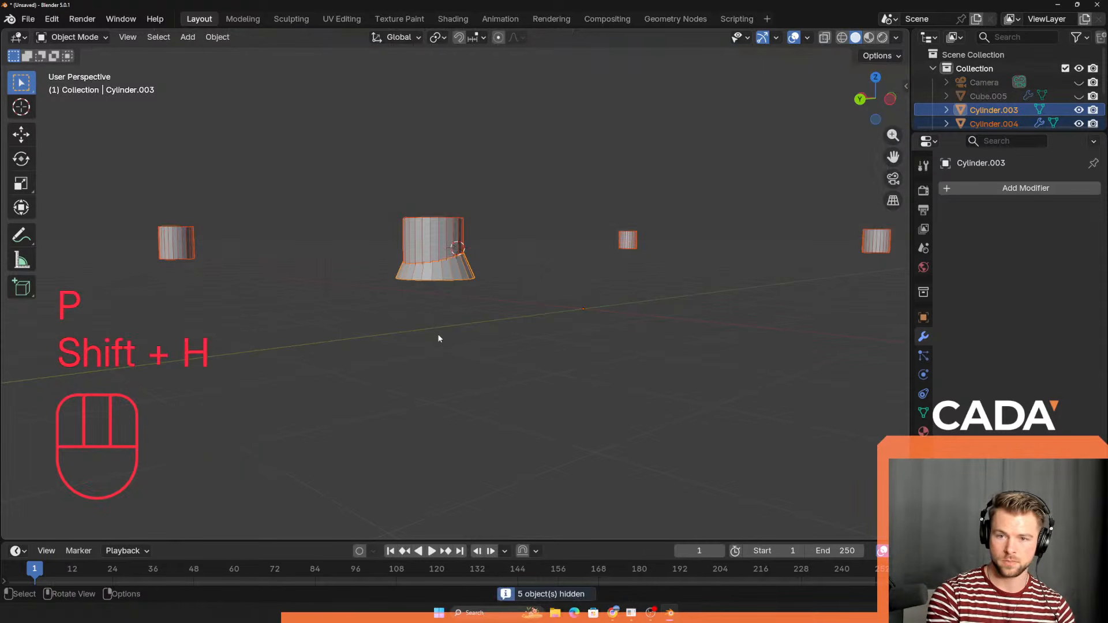
{"action": "key", "text": "ctrl+z"}
{"action": "key", "text": "shift+j"}
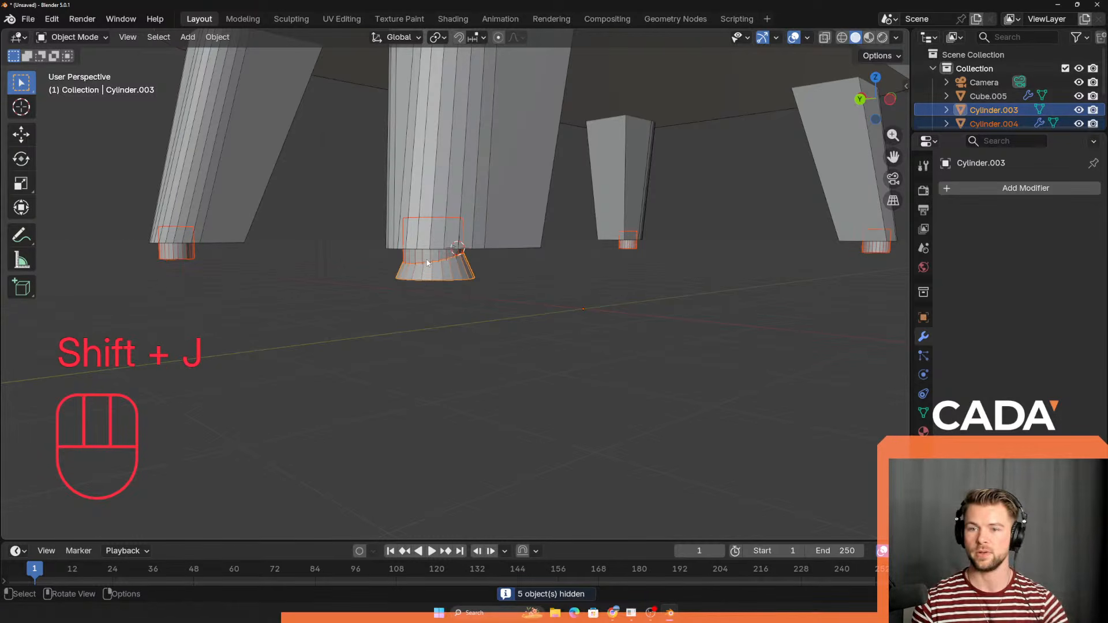
{"action": "key", "text": "Delete"}
Step: Add a Mirror modifier to the tapered foot and mirror it across X and Y to all four legs
{"action": "left_click", "coordinate": [994, 110]}
{"action": "left_click", "coordinate": [1026, 188]}
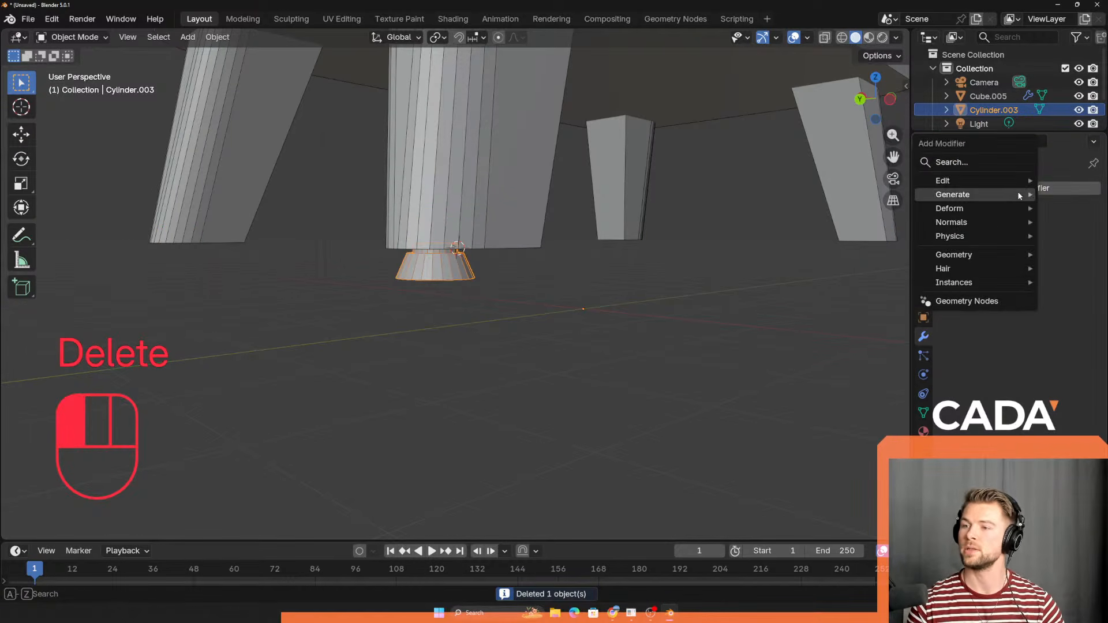
{"action": "mouse_move", "coordinate": [982, 195]}
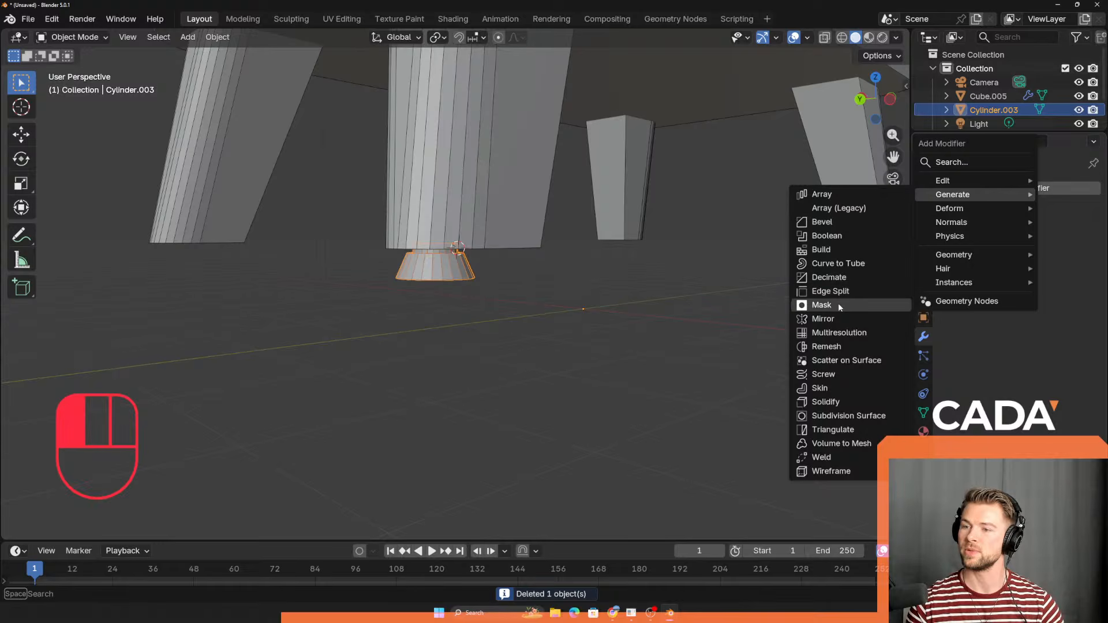
{"action": "left_click", "coordinate": [838, 319]}
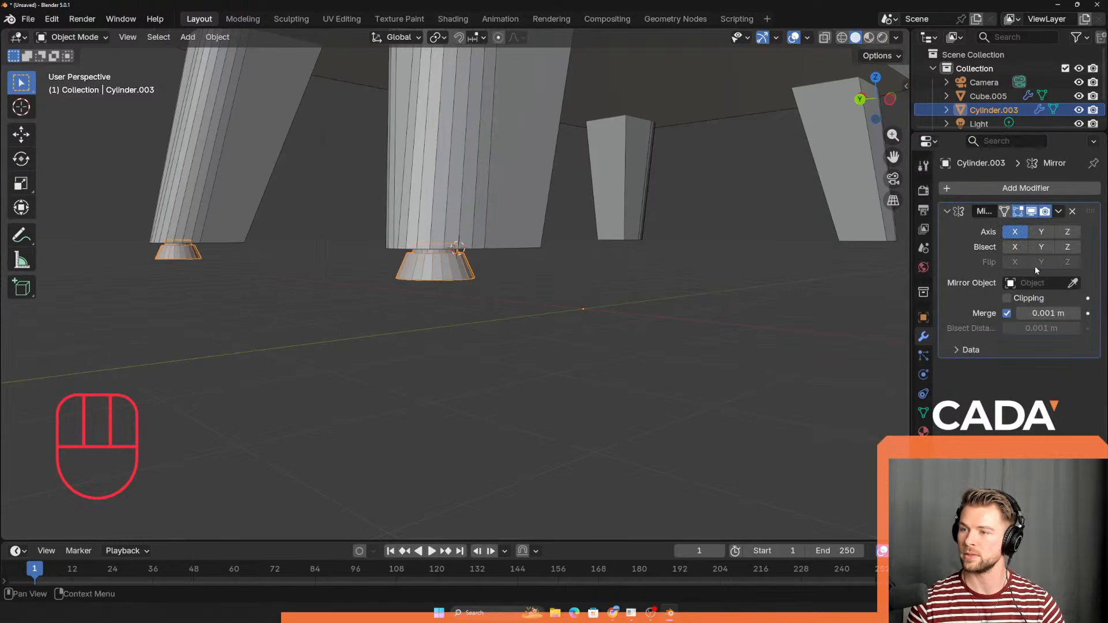
Step: Select the table's top rim and compare its corners with the reference photo
{"action": "scroll", "coordinate": [625, 305], "scroll_direction": "down", "scroll_amount": 6}
{"action": "middle_click_drag", "start_coordinate": [596, 311], "coordinate": [475, 471]}
{"action": "scroll", "coordinate": [487, 417], "scroll_direction": "up", "scroll_amount": 3}
{"action": "scroll", "coordinate": [475, 469], "scroll_direction": "down", "scroll_amount": 3}
{"action": "middle_click_drag", "start_coordinate": [480, 430], "coordinate": [449, 433], "text": "shift"}
{"action": "middle_click_drag", "start_coordinate": [449, 433], "coordinate": [392, 375]}
{"action": "scroll", "coordinate": [464, 388], "scroll_direction": "up", "scroll_amount": 3}
{"action": "scroll", "coordinate": [392, 374], "scroll_direction": "up", "scroll_amount": 3}
{"action": "scroll", "coordinate": [386, 355], "scroll_direction": "down", "scroll_amount": 3}
{"action": "left_click", "coordinate": [384, 348]}
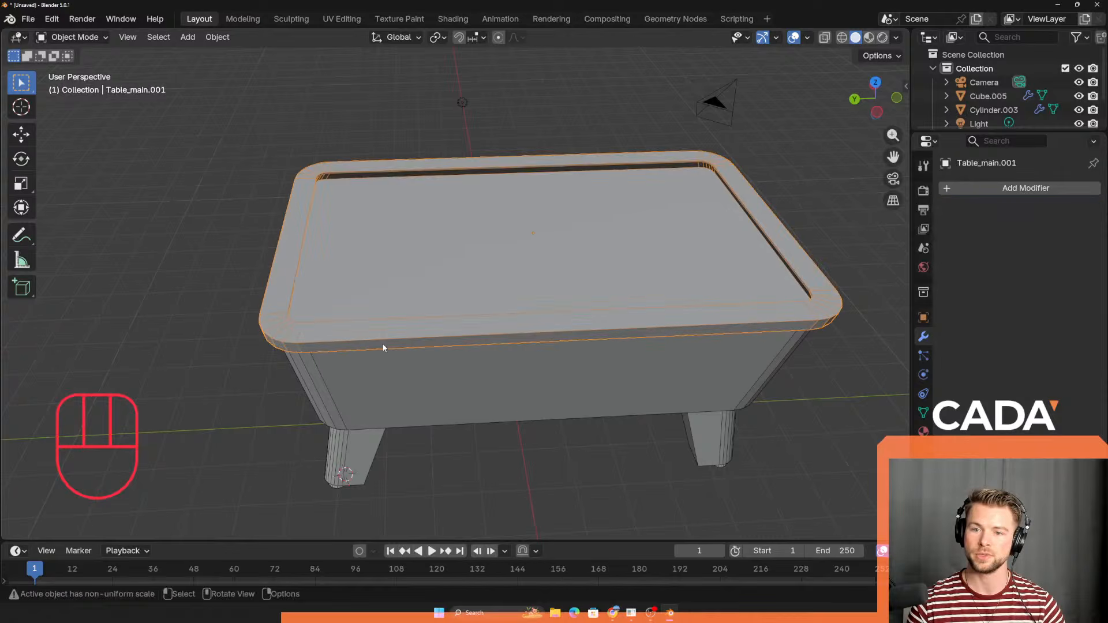
{"action": "key", "text": "alt+Tab"}
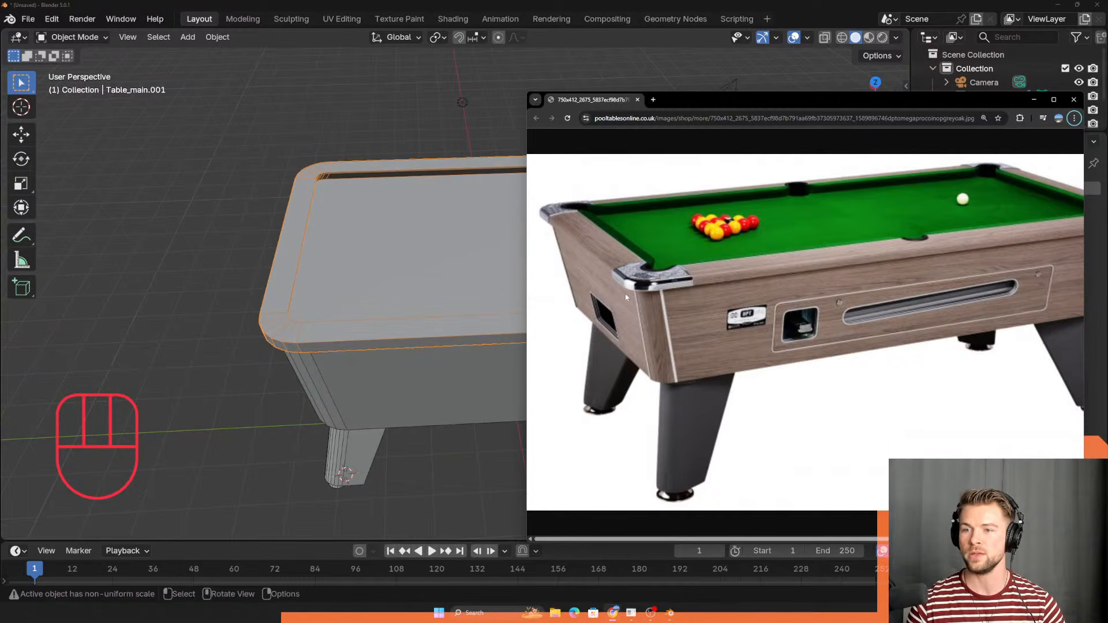
{"action": "left_click", "coordinate": [230, 235]}
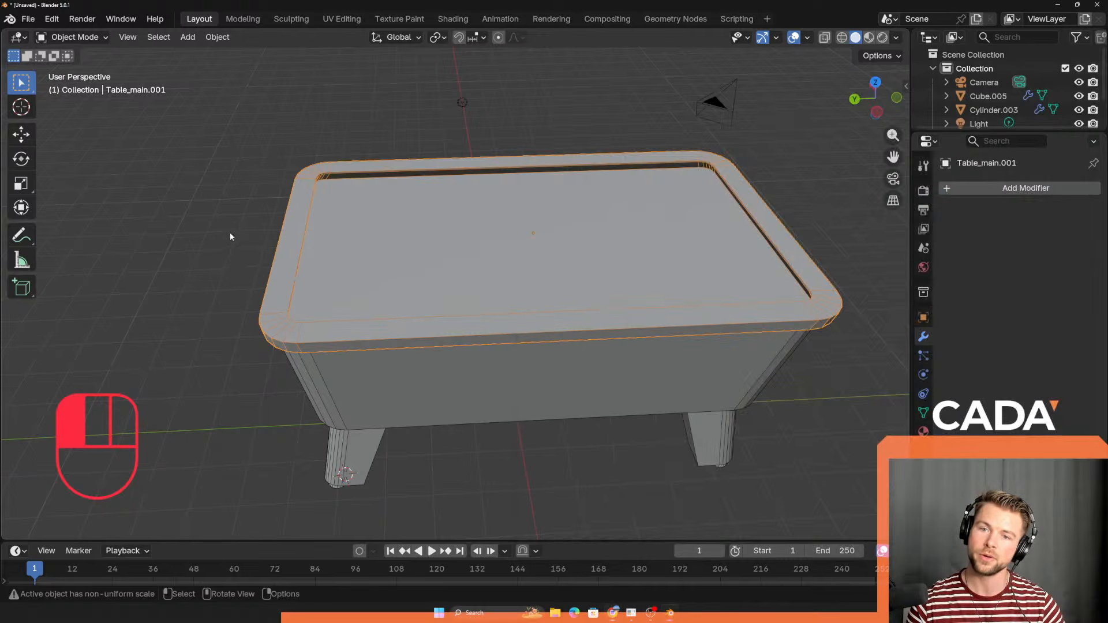
Step: Inspect the rim's rounded corners from above and the side, and enter Edit Mode on the rim object
{"action": "left_click", "coordinate": [306, 230]}
{"action": "middle_click_drag", "start_coordinate": [304, 232], "coordinate": [89, 247]}
{"action": "scroll", "coordinate": [412, 222], "scroll_direction": "up", "scroll_amount": 5}
{"action": "middle_click_drag", "start_coordinate": [402, 198], "coordinate": [403, 258]}
{"action": "scroll", "coordinate": [383, 239], "scroll_direction": "down", "scroll_amount": 3}
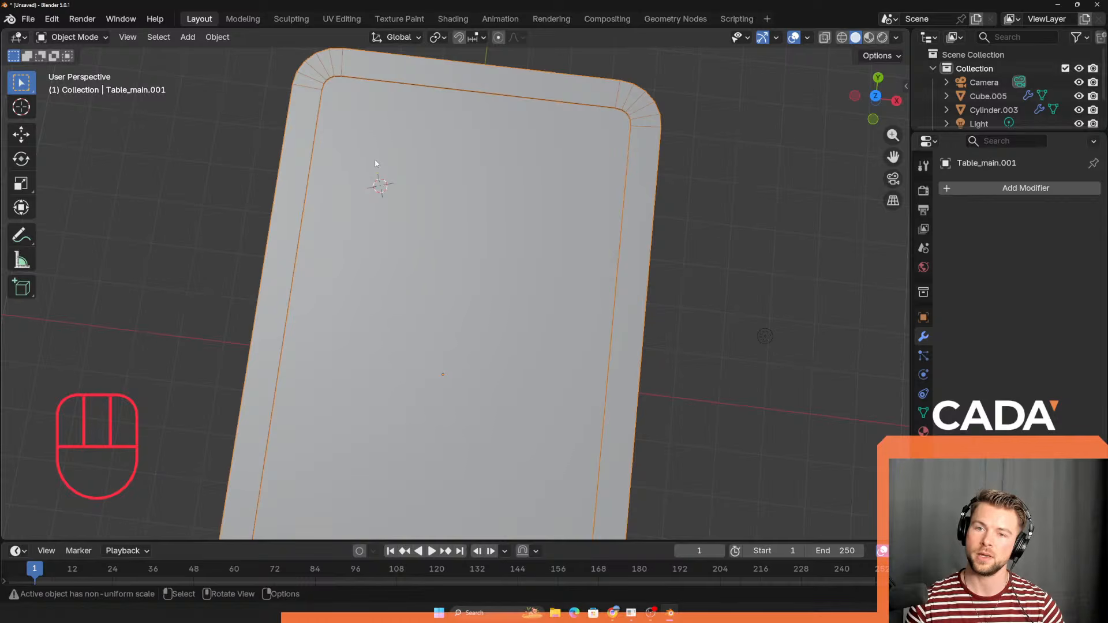
{"action": "middle_click_drag", "start_coordinate": [375, 164], "coordinate": [531, 286]}
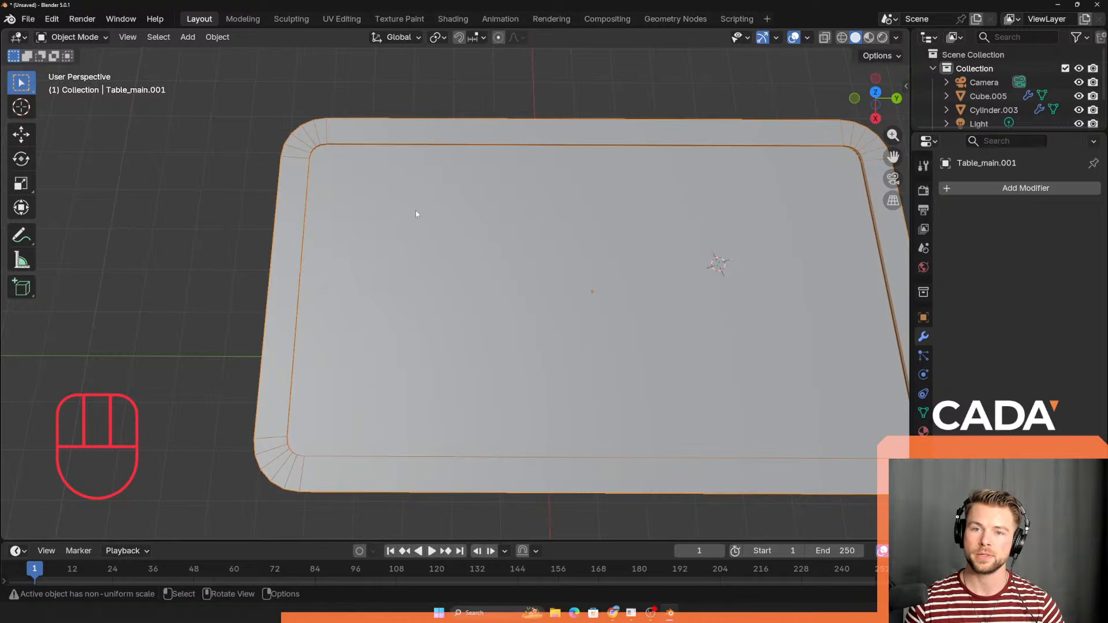
{"action": "middle_click_drag", "start_coordinate": [415, 212], "coordinate": [453, 190]}
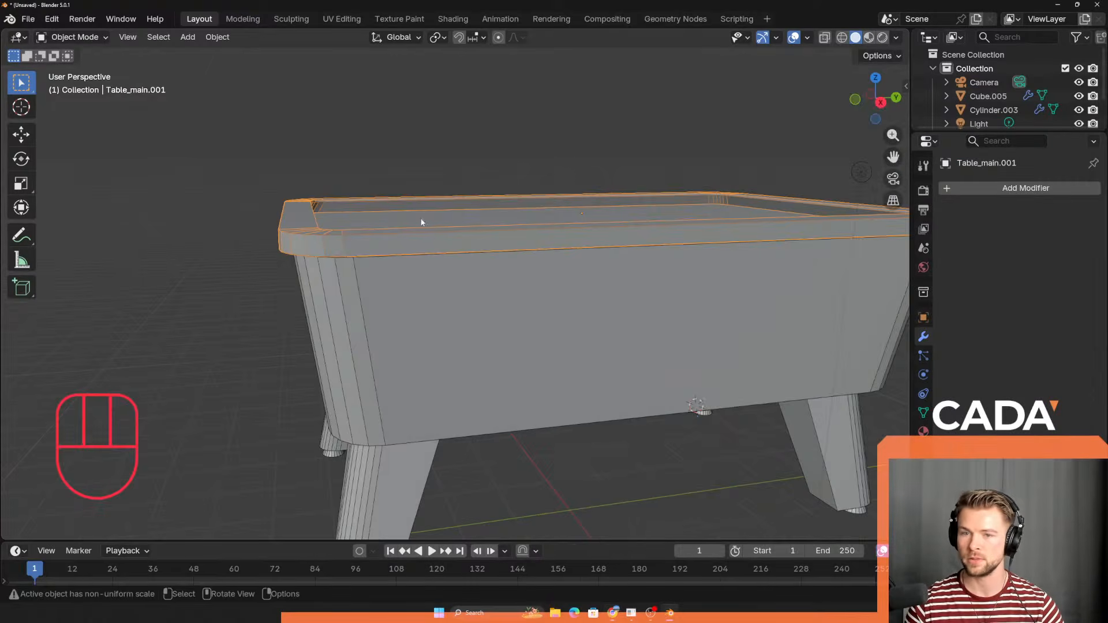
{"action": "middle_click_drag", "start_coordinate": [438, 232], "coordinate": [70, 109]}
{"action": "left_click", "coordinate": [70, 36]}
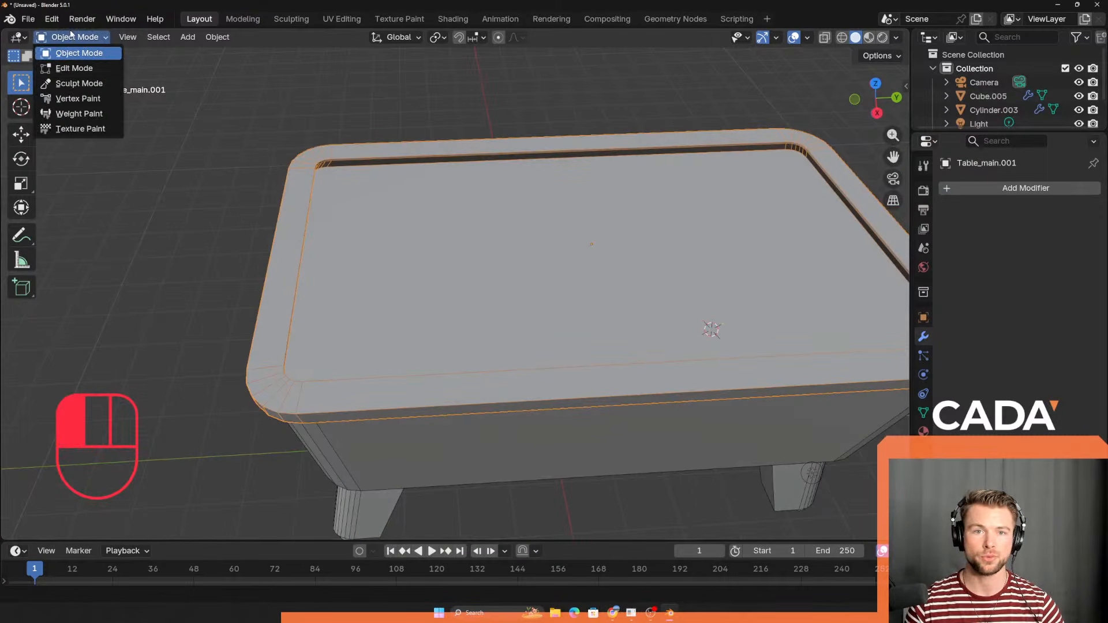
{"action": "left_click", "coordinate": [69, 68]}
Step: With X-ray on, select all vertices of one rounded rim corner in vertex mode, and switch X-ray back off
{"action": "middle_click_drag", "start_coordinate": [483, 213], "coordinate": [477, 263]}
{"action": "scroll", "coordinate": [477, 263], "scroll_direction": "down", "scroll_amount": 2}
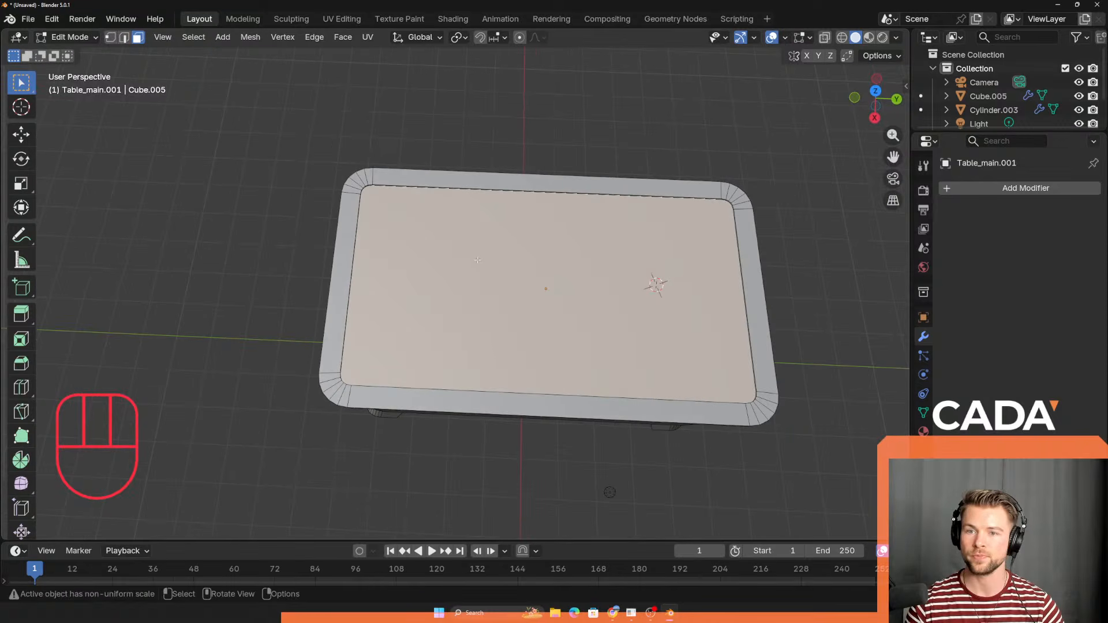
{"action": "middle_click_drag", "start_coordinate": [583, 184], "coordinate": [559, 196], "text": "shift"}
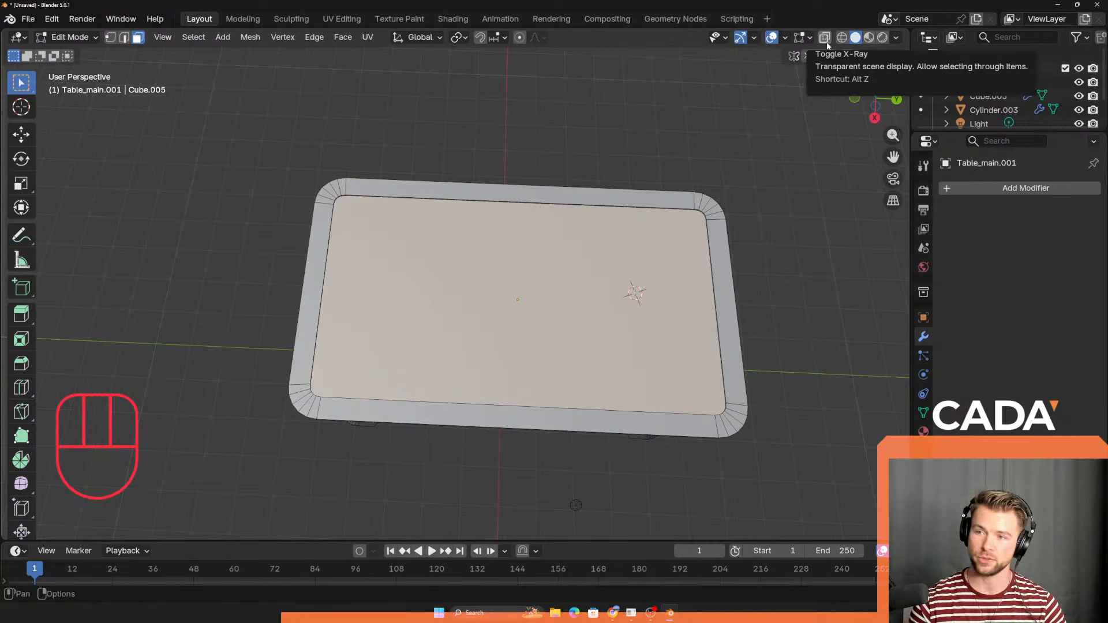
{"action": "key", "text": "alt+z"}
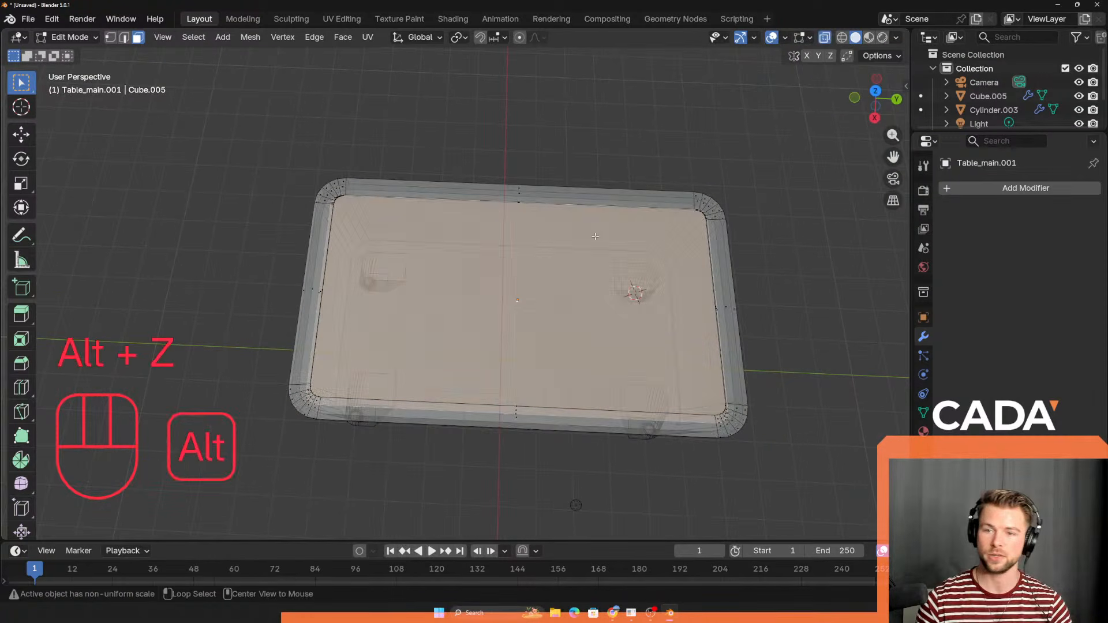
{"action": "scroll", "coordinate": [314, 229], "scroll_direction": "up", "scroll_amount": 4}
{"action": "middle_click_drag", "start_coordinate": [315, 229], "coordinate": [407, 240]}
{"action": "key", "text": "1"}
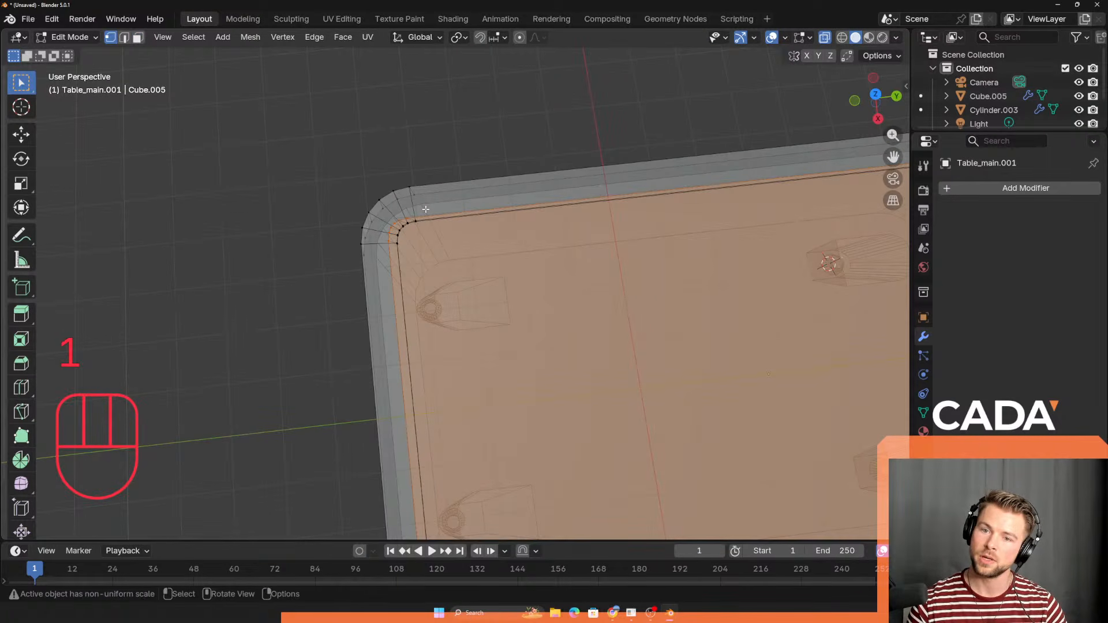
{"action": "left_click_drag", "start_coordinate": [440, 181], "coordinate": [347, 259]}
{"action": "middle_click_drag", "start_coordinate": [322, 327], "coordinate": [428, 261]}
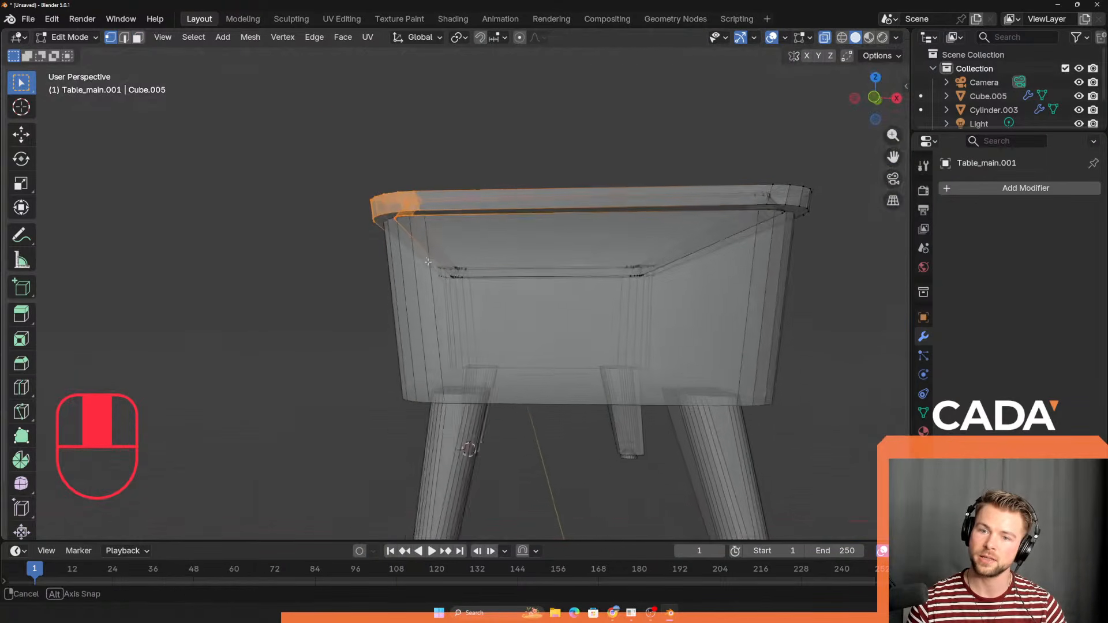
{"action": "scroll", "coordinate": [396, 201], "scroll_direction": "up", "scroll_amount": 3}
{"action": "key", "text": "alt+z"}
{"action": "middle_click_drag", "start_coordinate": [289, 202], "coordinate": [258, 214]}
{"action": "scroll", "coordinate": [262, 219], "scroll_direction": "up", "scroll_amount": 5}
{"action": "middle_click_drag", "start_coordinate": [332, 316], "coordinate": [362, 400], "text": "shift"}
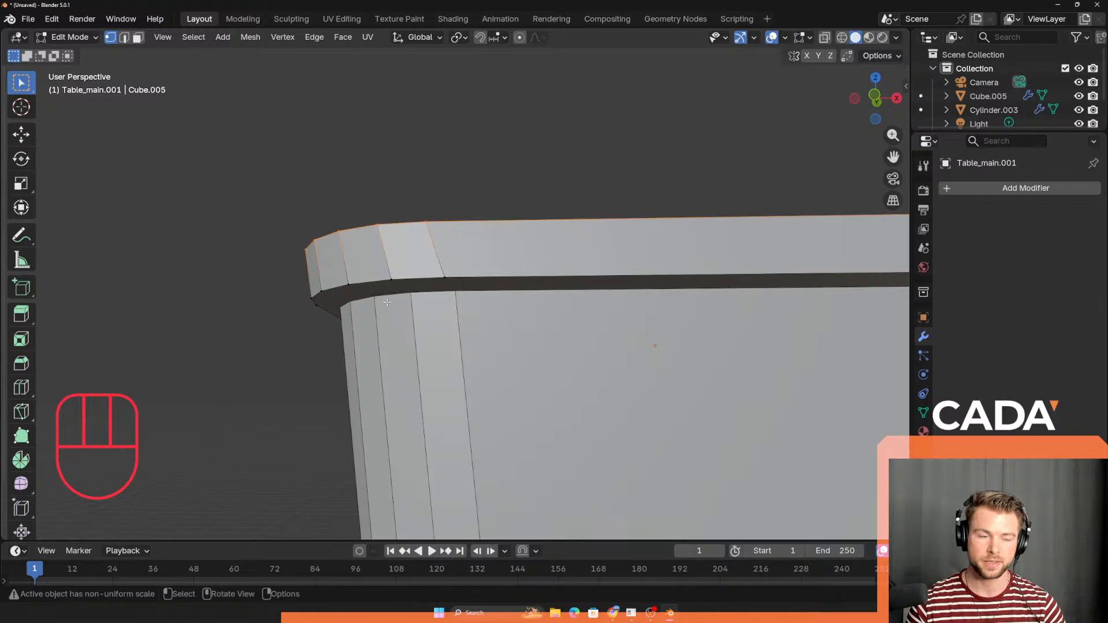
Step: Inspect the selected rim corner from above, with and without X-ray
{"action": "scroll", "coordinate": [397, 303], "scroll_direction": "down", "scroll_amount": 2}
{"action": "middle_click_drag", "start_coordinate": [405, 289], "coordinate": [315, 386]}
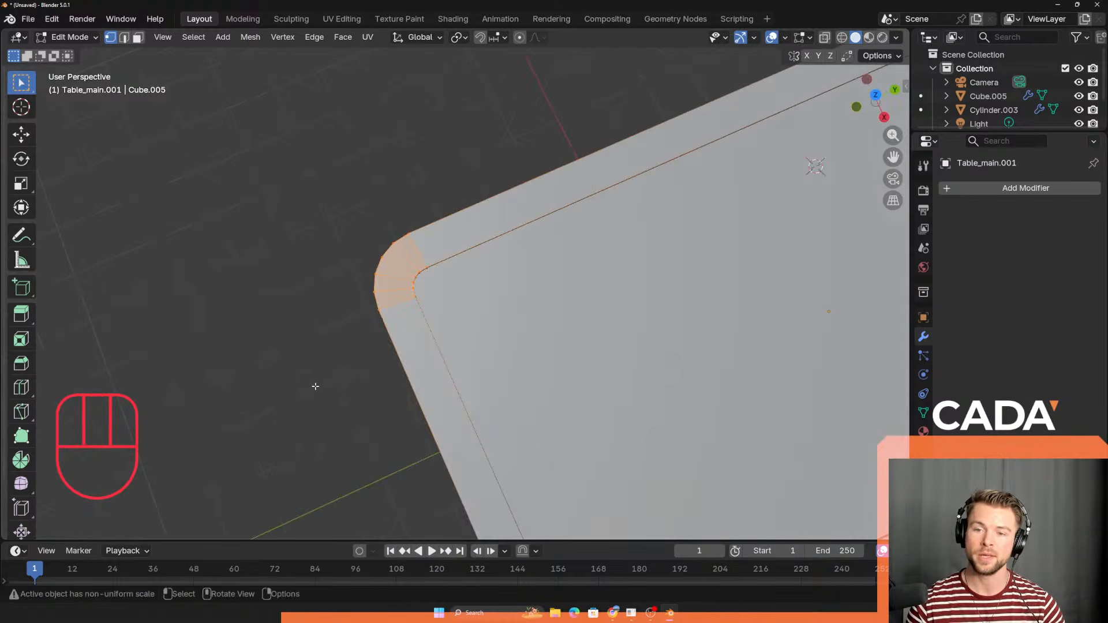
{"action": "middle_click_drag", "start_coordinate": [377, 262], "coordinate": [373, 274]}
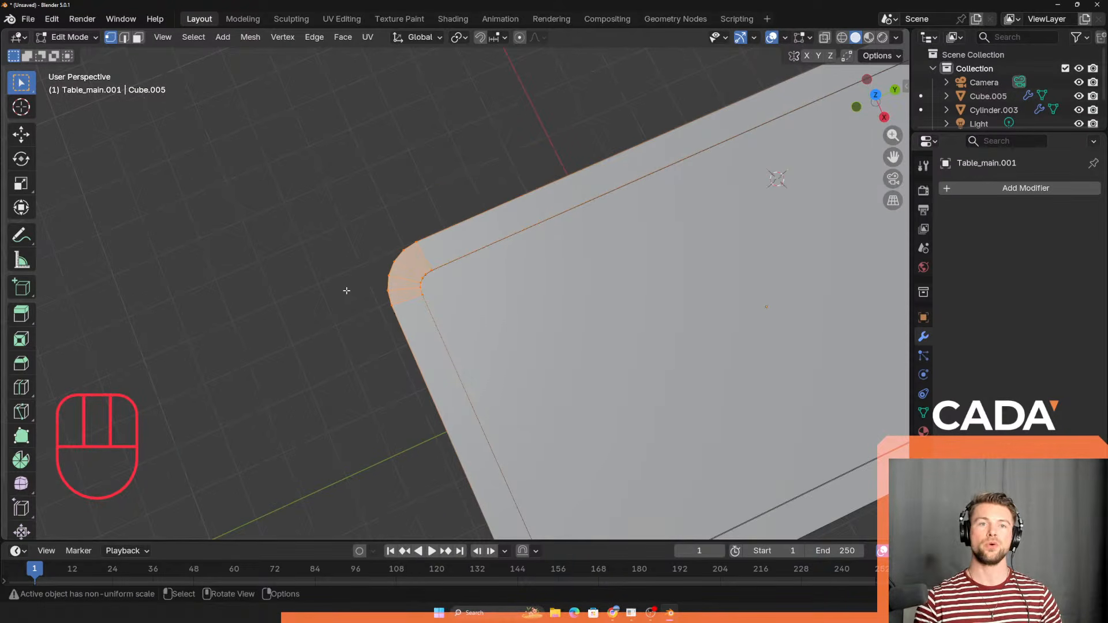
{"action": "left_click_drag", "start_coordinate": [253, 155], "coordinate": [602, 423]}
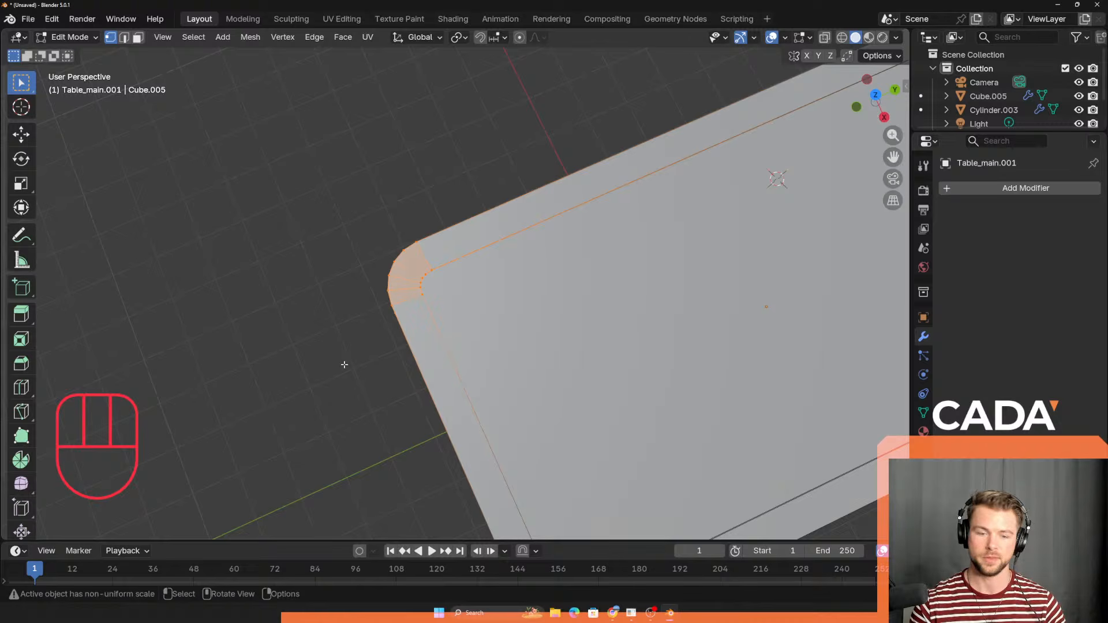
{"action": "middle_click_drag", "start_coordinate": [336, 358], "coordinate": [300, 346]}
{"action": "key", "text": "alt+z"}
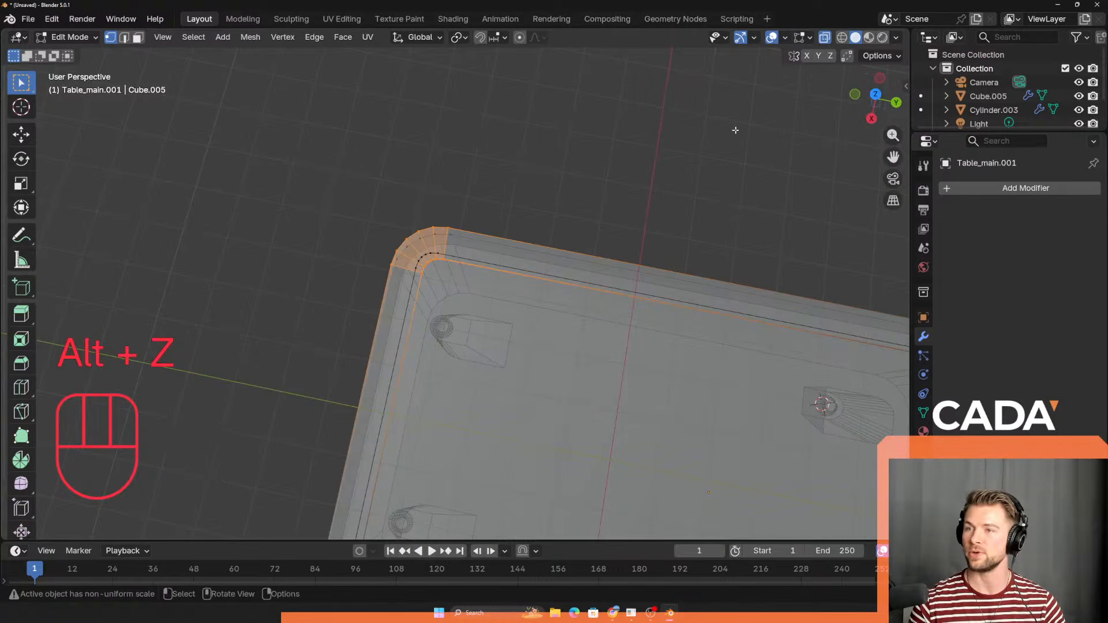
{"action": "middle_click_drag", "start_coordinate": [298, 174], "coordinate": [520, 233]}
{"action": "key", "text": "alt+z"}
{"action": "middle_click_drag", "start_coordinate": [372, 282], "coordinate": [941, 21]}
Step: With X-ray on, reduce the selection to the first corner's inner-edge vertices and add those of the adjacent corner on the short side
{"action": "key", "text": "alt+z"}
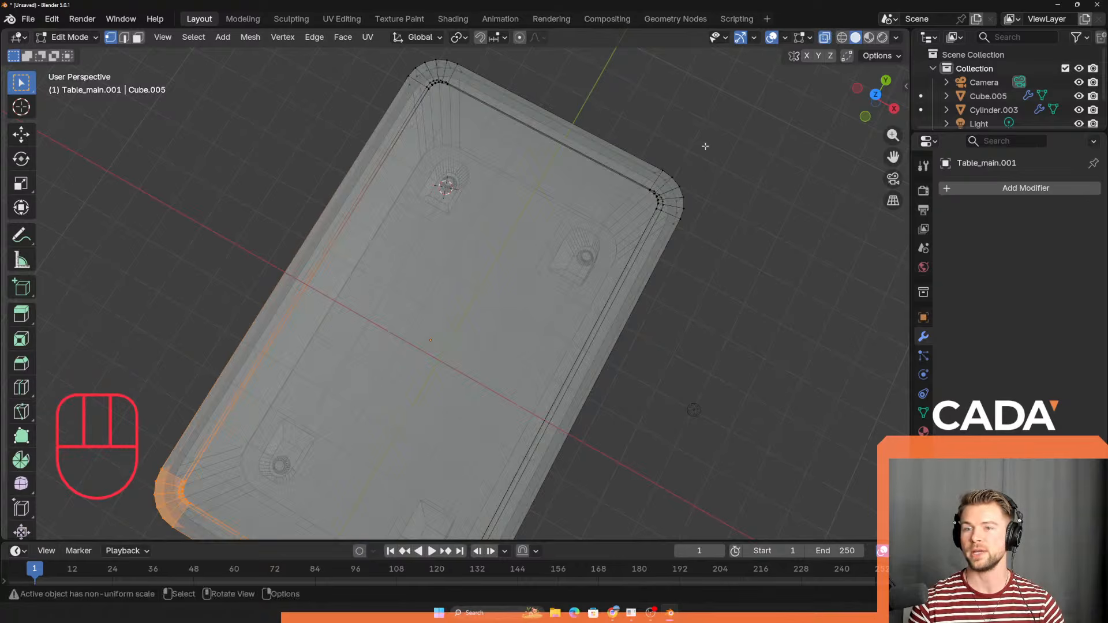
{"action": "middle_click_drag", "start_coordinate": [189, 480], "coordinate": [331, 361], "text": "shift"}
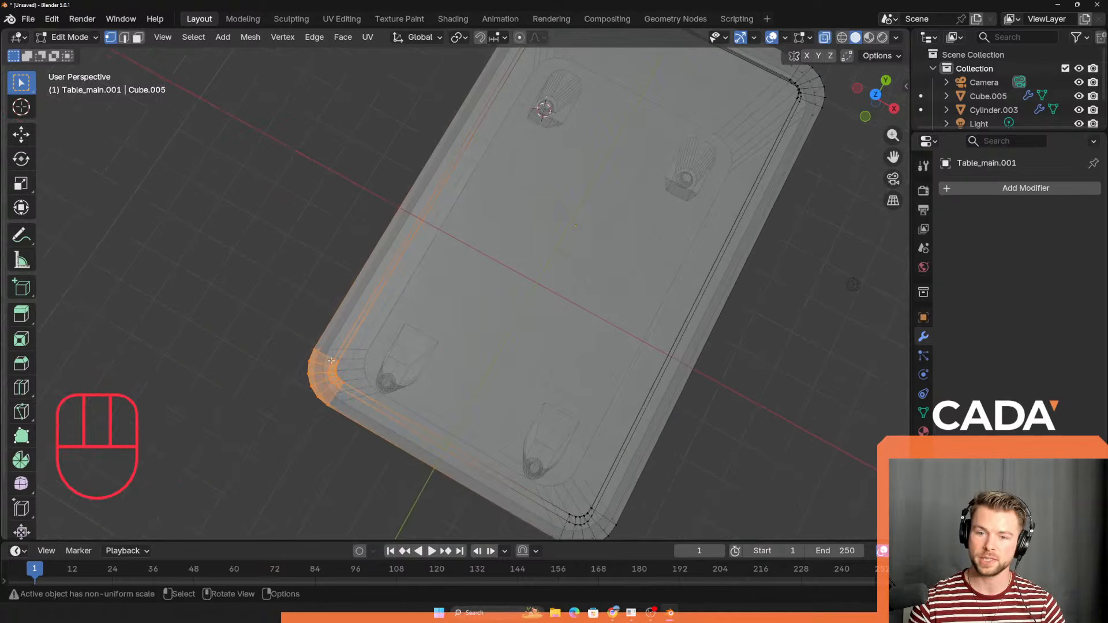
{"action": "left_click", "coordinate": [360, 384], "text": "alt"}
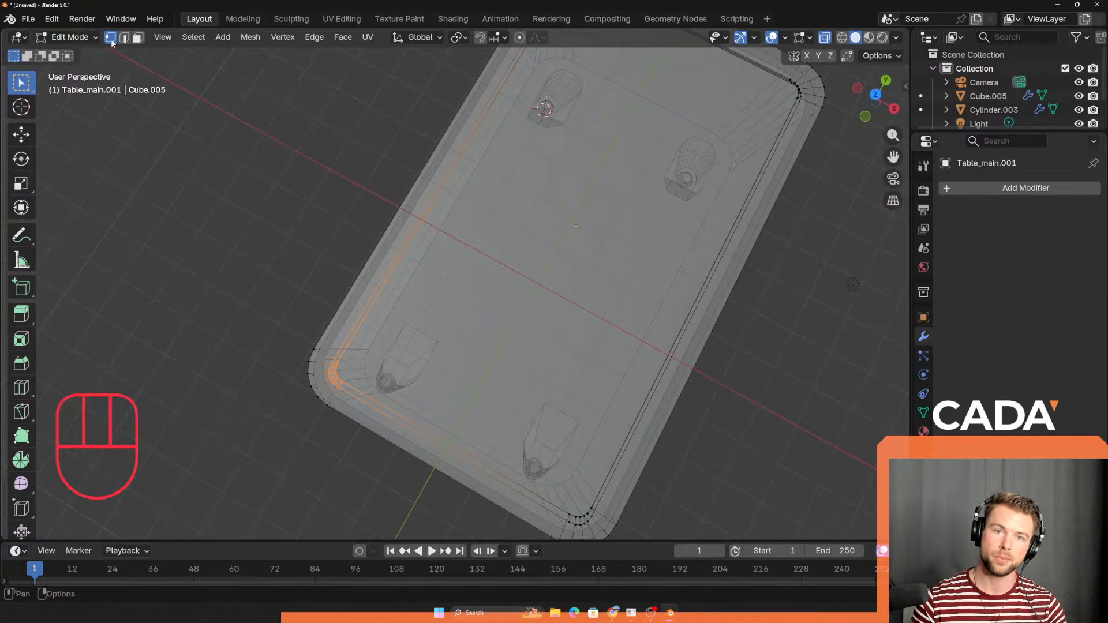
{"action": "scroll", "coordinate": [519, 369], "scroll_direction": "up", "scroll_amount": 2}
{"action": "middle_click_drag", "start_coordinate": [534, 399], "coordinate": [418, 200], "text": "shift"}
{"action": "left_click_drag", "start_coordinate": [479, 372], "coordinate": [480, 374], "text": "shift"}
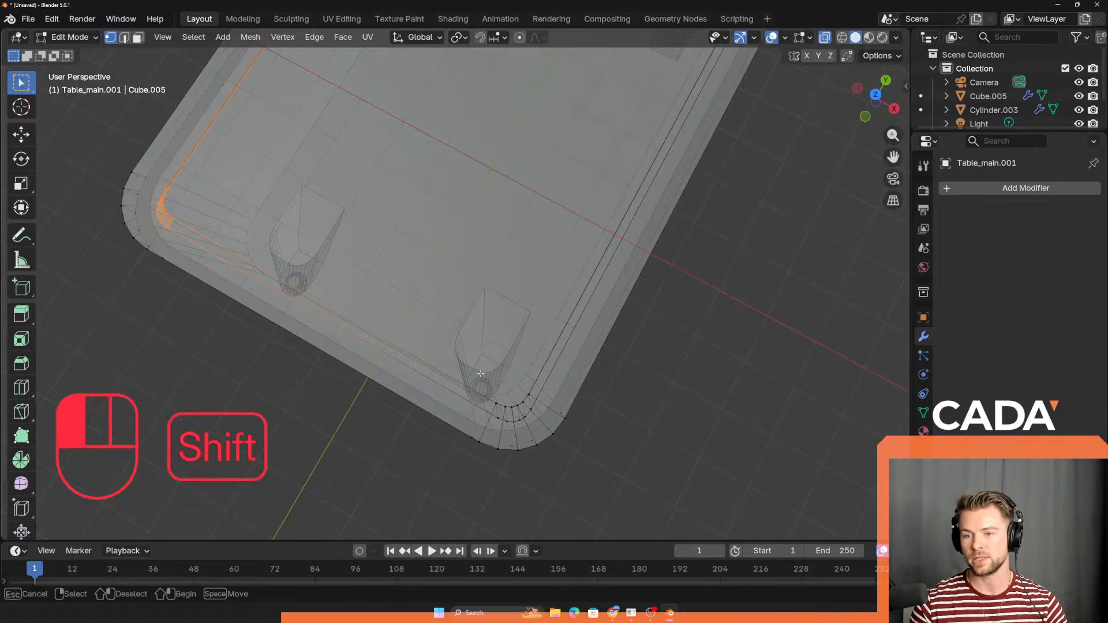
{"action": "left_click_drag", "start_coordinate": [545, 426], "coordinate": [545, 426], "text": "shift"}
Step: Add the inner-edge vertices of the remaining two rim corners to the selection
{"action": "middle_click_drag", "start_coordinate": [559, 186], "coordinate": [367, 356], "text": "shift"}
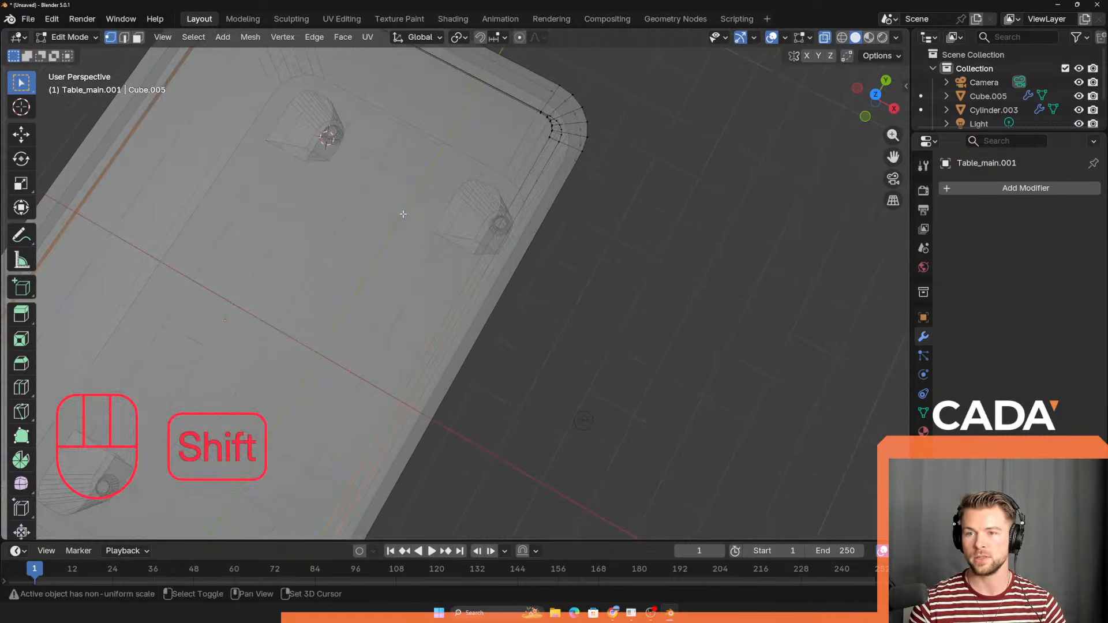
{"action": "middle_click_drag", "start_coordinate": [407, 214], "coordinate": [373, 306], "text": "shift"}
{"action": "scroll", "coordinate": [374, 306], "scroll_direction": "up", "scroll_amount": 1}
{"action": "left_click_drag", "start_coordinate": [452, 249], "coordinate": [508, 315], "text": "shift"}
{"action": "middle_click_drag", "start_coordinate": [352, 249], "coordinate": [413, 371], "text": "shift"}
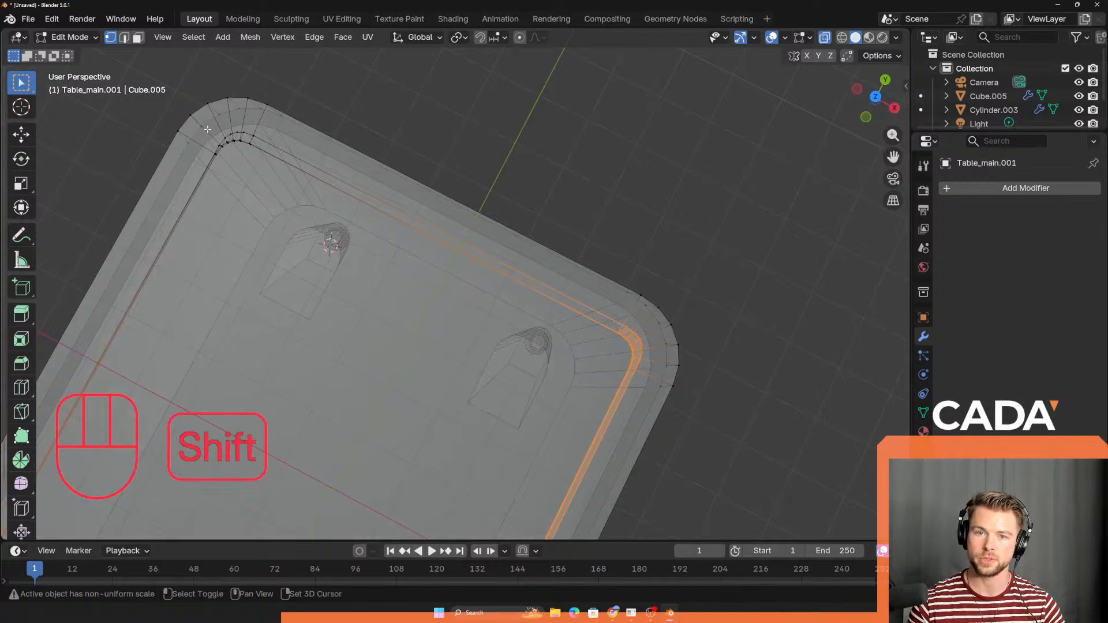
{"action": "left_click_drag", "start_coordinate": [208, 129], "coordinate": [268, 195], "text": "shift"}
Step: Scale the selected inner panel by 0.892, narrow it along X by about 0.94, and scale it by 0.967 overall
{"action": "middle_click_drag", "start_coordinate": [268, 195], "coordinate": [431, 225]}
{"action": "scroll", "coordinate": [478, 341], "scroll_direction": "down", "scroll_amount": 4}
{"action": "middle_click_drag", "start_coordinate": [477, 328], "coordinate": [485, 198], "text": "shift"}
{"action": "middle_click_drag", "start_coordinate": [591, 295], "coordinate": [750, 127]}
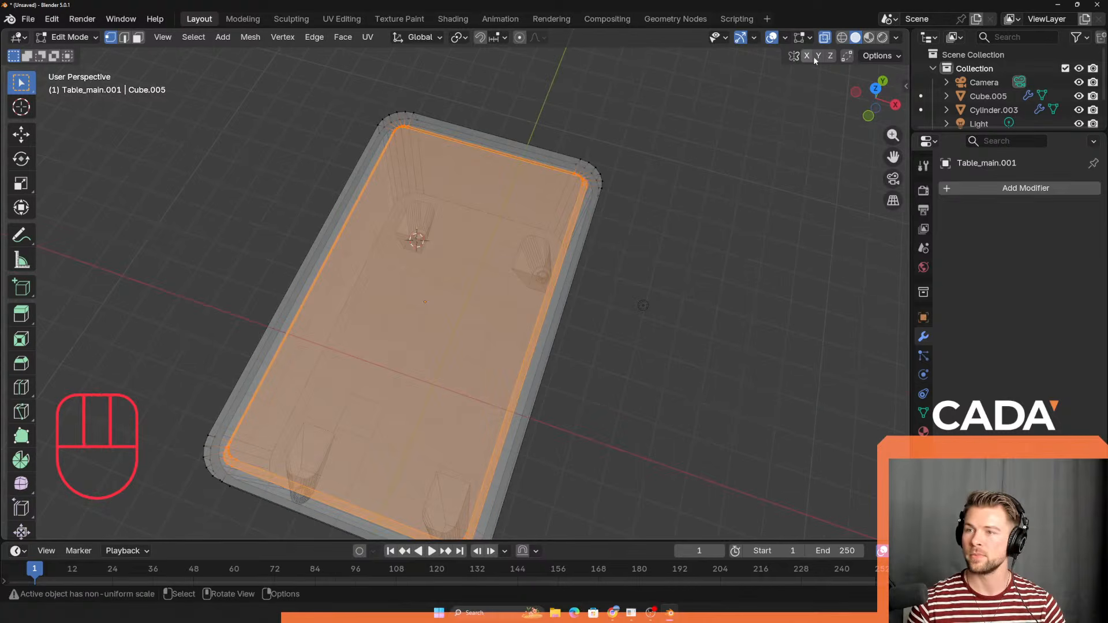
{"action": "key", "text": "s"}
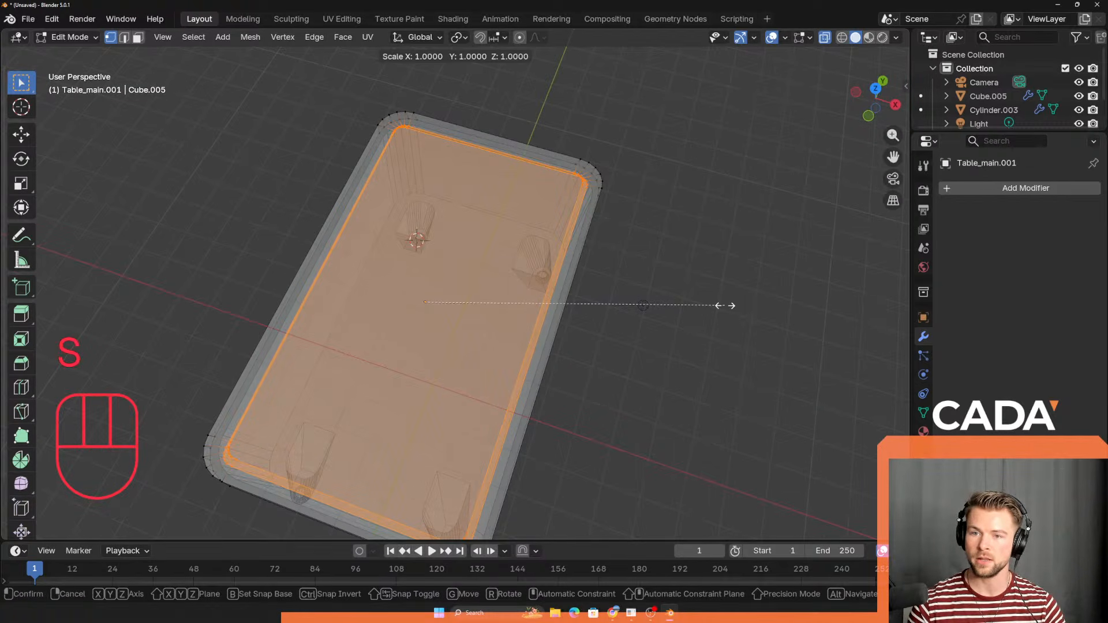
{"action": "left_click", "coordinate": [692, 305]}
{"action": "key", "text": "s"}
{"action": "key", "text": "x"}
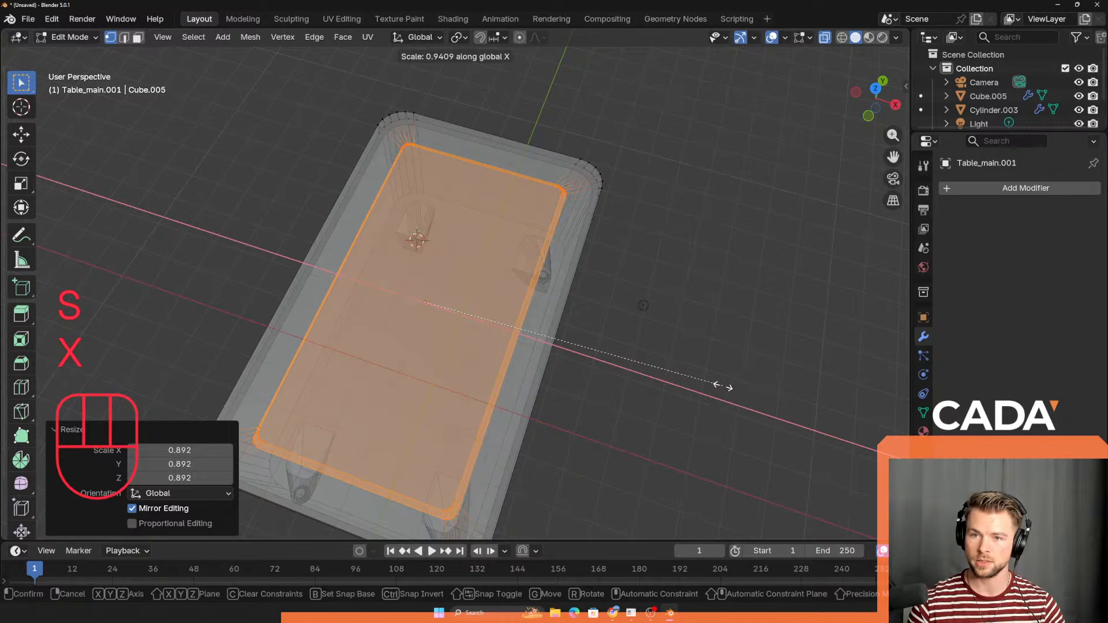
{"action": "left_click", "coordinate": [723, 387]}
{"action": "mouse_move", "coordinate": [717, 401]}
{"action": "middle_mouse_down"}
{"action": "mouse_move", "coordinate": [687, 346]}
{"action": "mouse_move", "coordinate": [716, 401]}
{"action": "middle_mouse_up"}
{"action": "key", "text": "s"}
{"action": "left_click", "coordinate": [581, 324]}
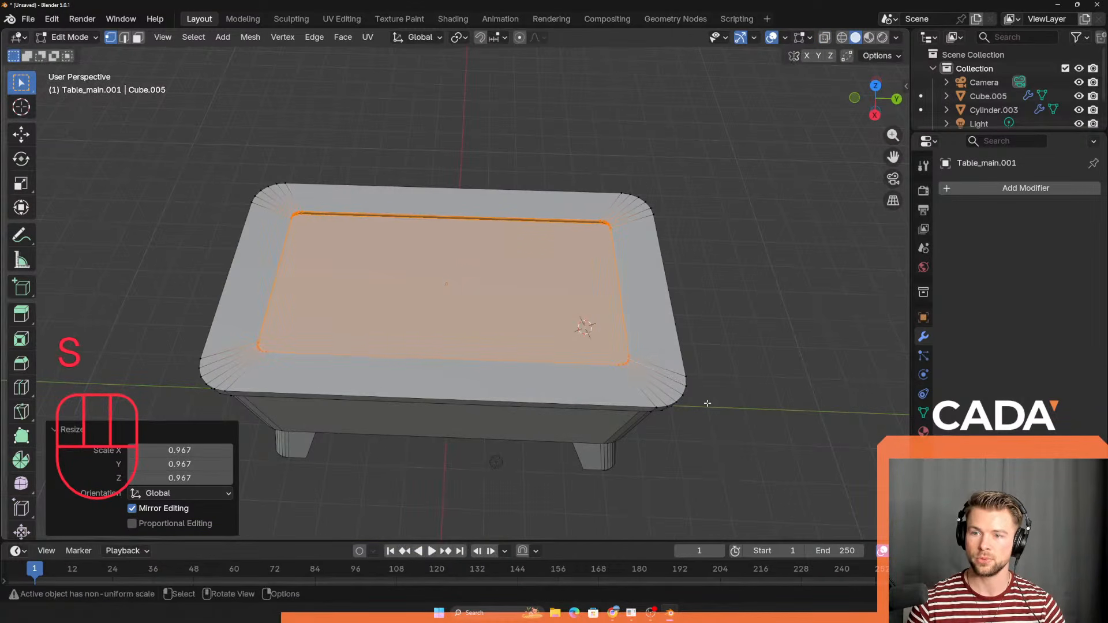
Step: Compare the rim's width and inner corner with the reference photo
{"action": "middle_click_drag", "start_coordinate": [581, 324], "coordinate": [601, 418]}
{"action": "key", "text": "alt+Tab"}
{"action": "key", "text": "alt+Tab"}
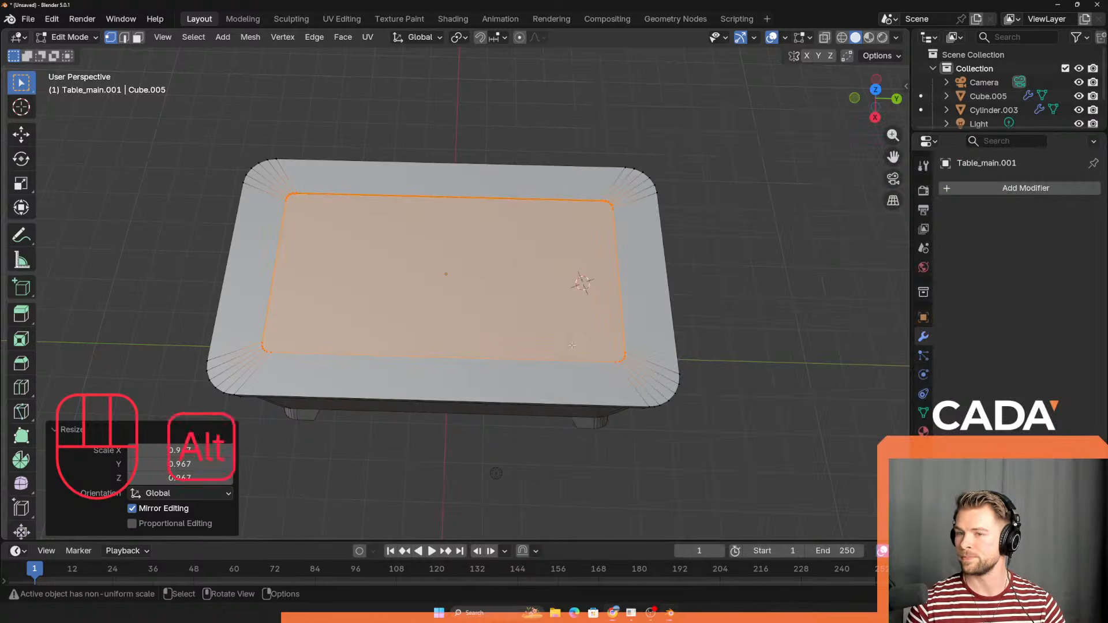
{"action": "scroll", "coordinate": [570, 341], "scroll_direction": "up", "scroll_amount": 3}
{"action": "middle_click_drag", "start_coordinate": [640, 262], "coordinate": [496, 263], "text": "shift"}
{"action": "scroll", "coordinate": [587, 309], "scroll_direction": "up", "scroll_amount": 3}
{"action": "mouse_move", "coordinate": [513, 274]}
{"action": "middle_mouse_down"}
{"action": "mouse_move", "coordinate": [554, 298]}
{"action": "mouse_move", "coordinate": [504, 267]}
{"action": "middle_mouse_up"}
{"action": "key", "text": "alt+Tab"}
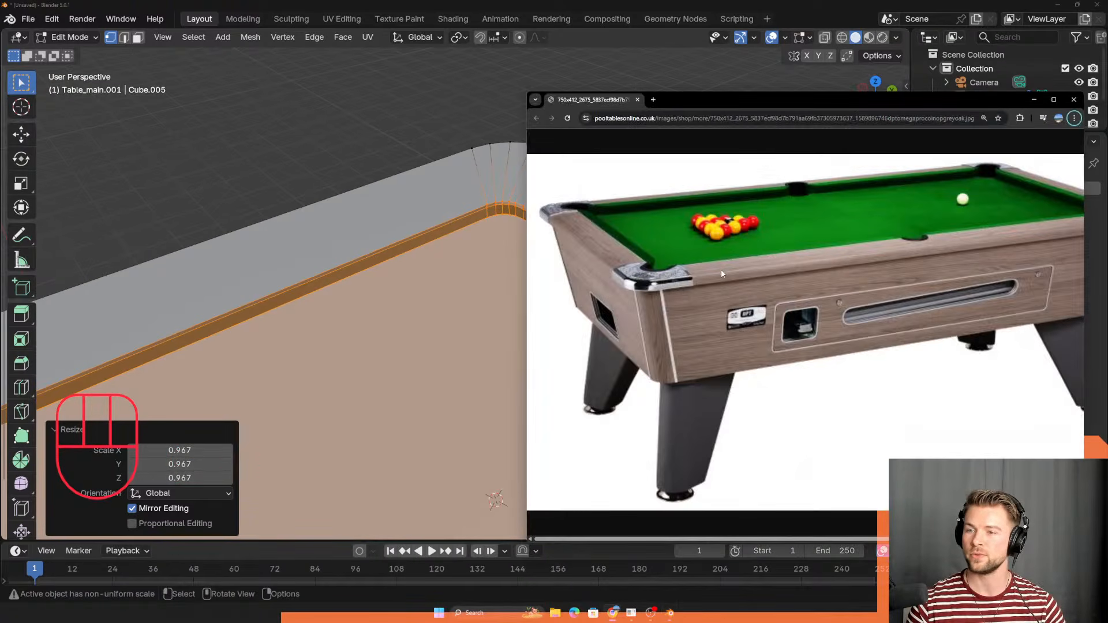
{"action": "key", "text": "alt+Tab"}
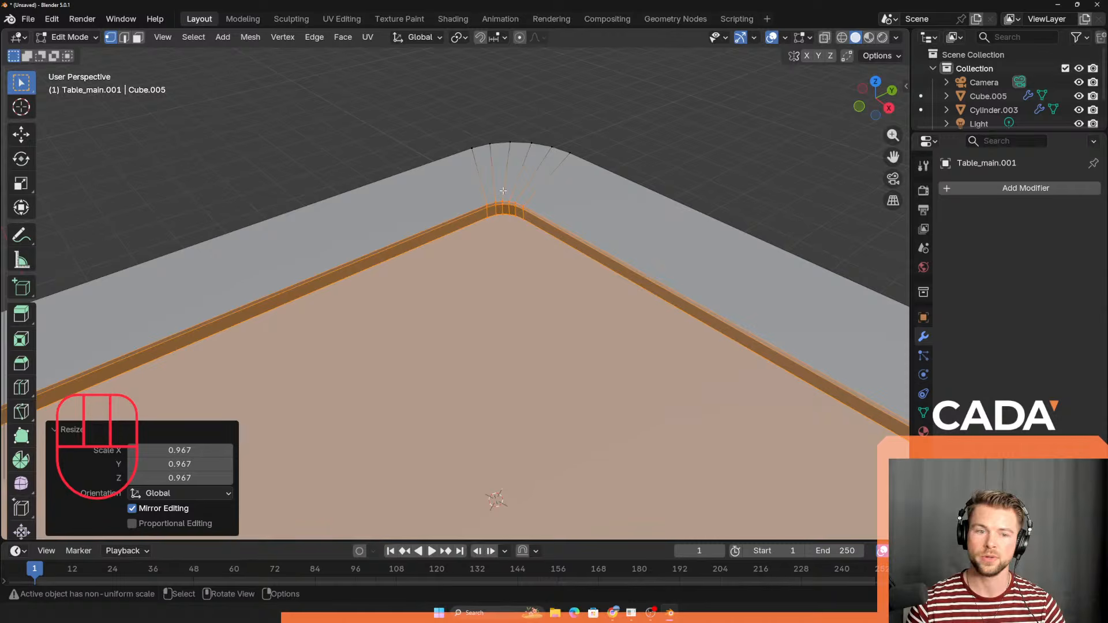
Step: Try scaling and horizontally moving the middle vertices of one inner rim corner, and restore solid shading after undoing
{"action": "scroll", "coordinate": [506, 189], "scroll_direction": "up", "scroll_amount": 3}
{"action": "middle_click_drag", "start_coordinate": [490, 208], "coordinate": [471, 239], "text": "shift"}
{"action": "left_click_drag", "start_coordinate": [490, 168], "coordinate": [530, 228]}
{"action": "scroll", "coordinate": [508, 231], "scroll_direction": "down", "scroll_amount": 6}
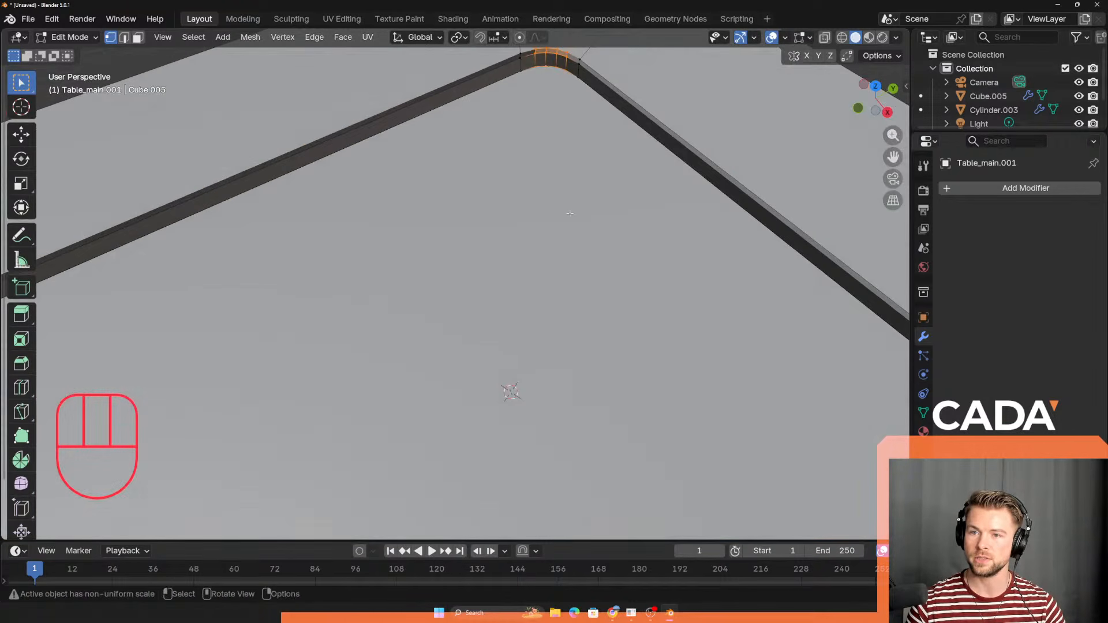
{"action": "middle_click_drag", "start_coordinate": [526, 181], "coordinate": [539, 365], "text": "shift"}
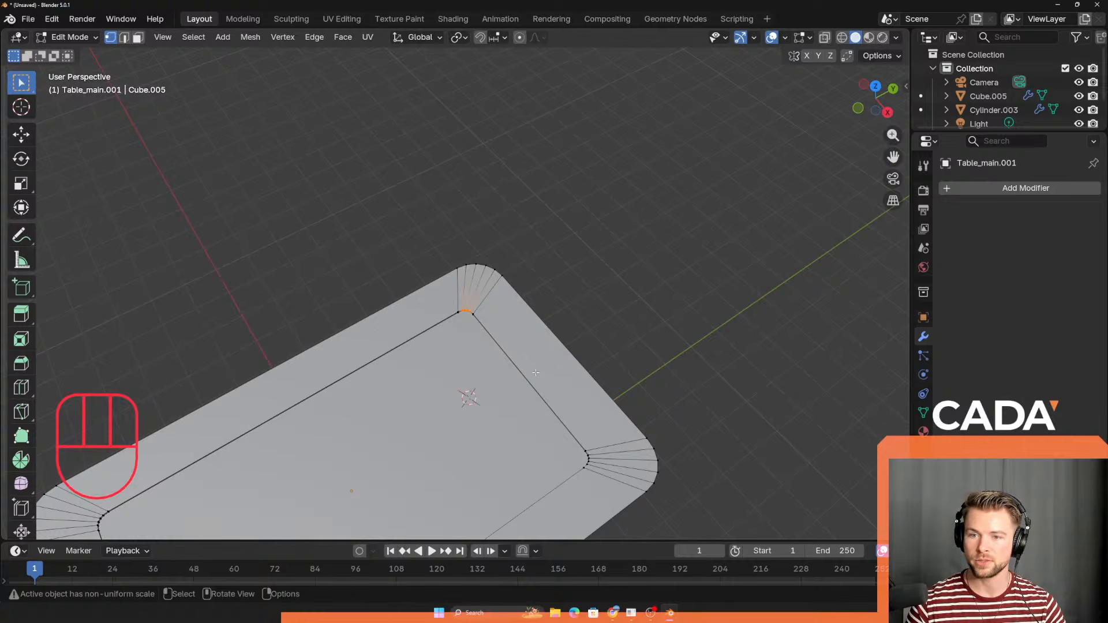
{"action": "key", "text": "s"}
{"action": "key", "text": "shift+less"}
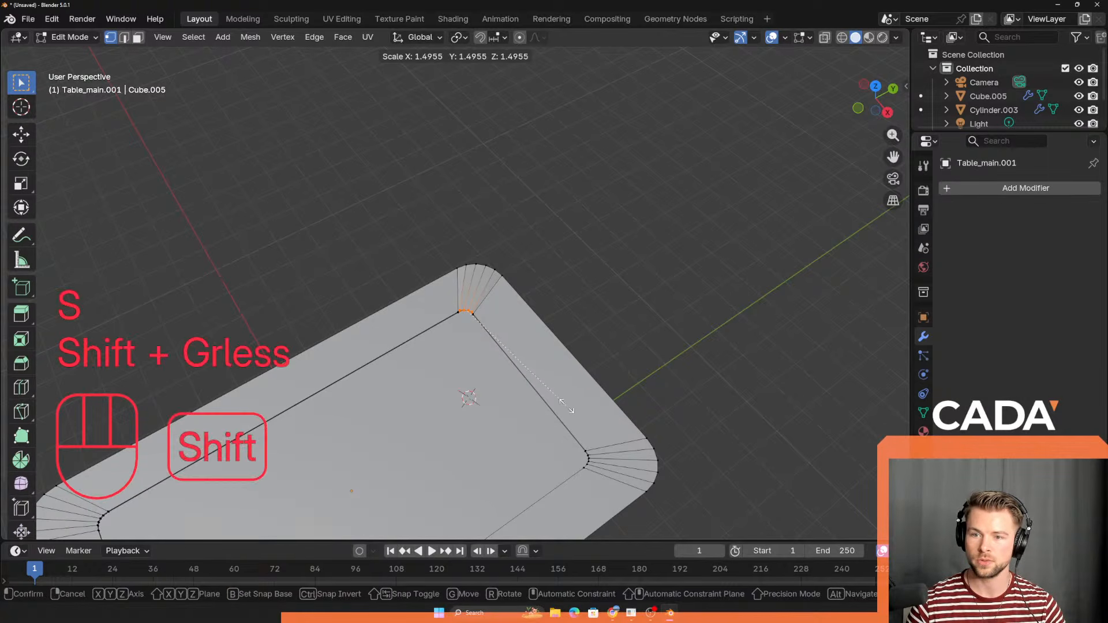
{"action": "right_click", "coordinate": [615, 419]}
{"action": "key", "text": "g"}
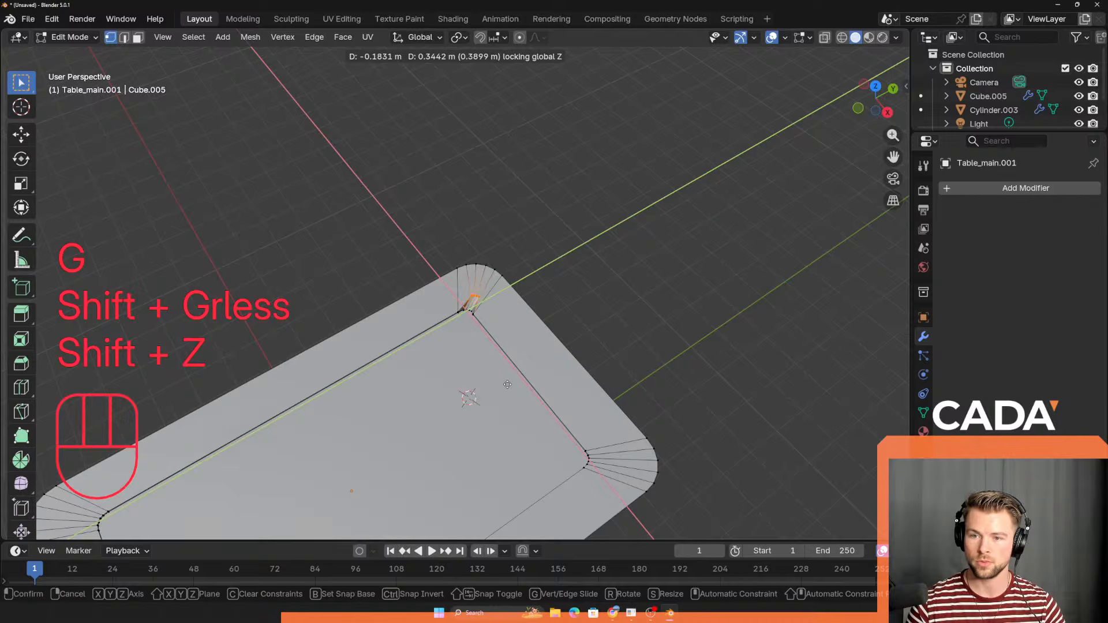
{"action": "left_click", "coordinate": [500, 389]}
{"action": "key", "text": "shift+z"}
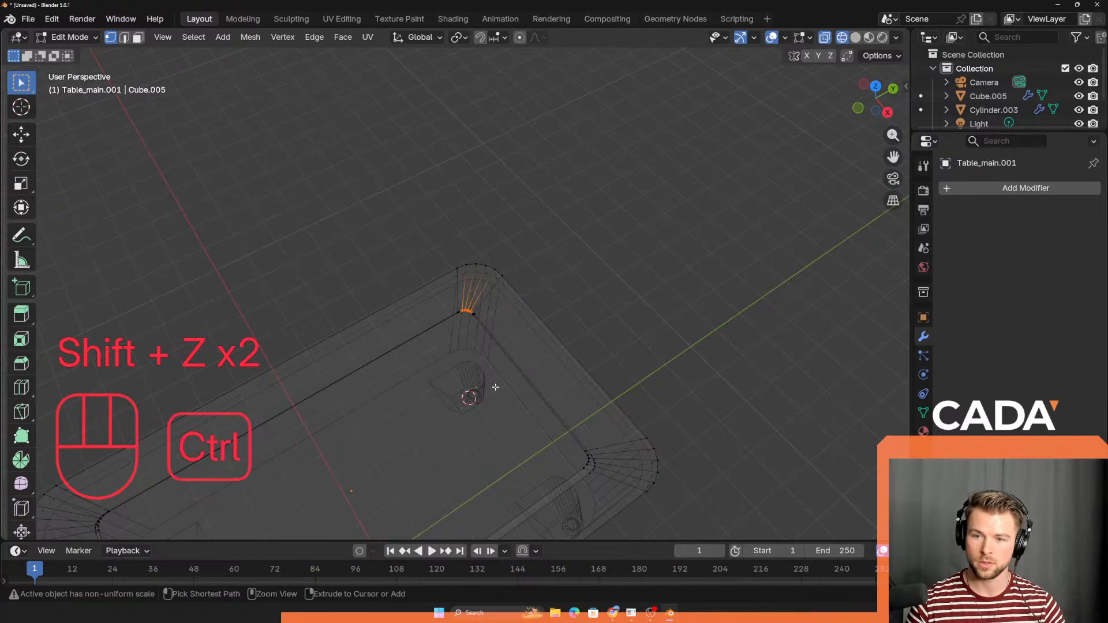
{"action": "key", "text": "ctrl+z"}
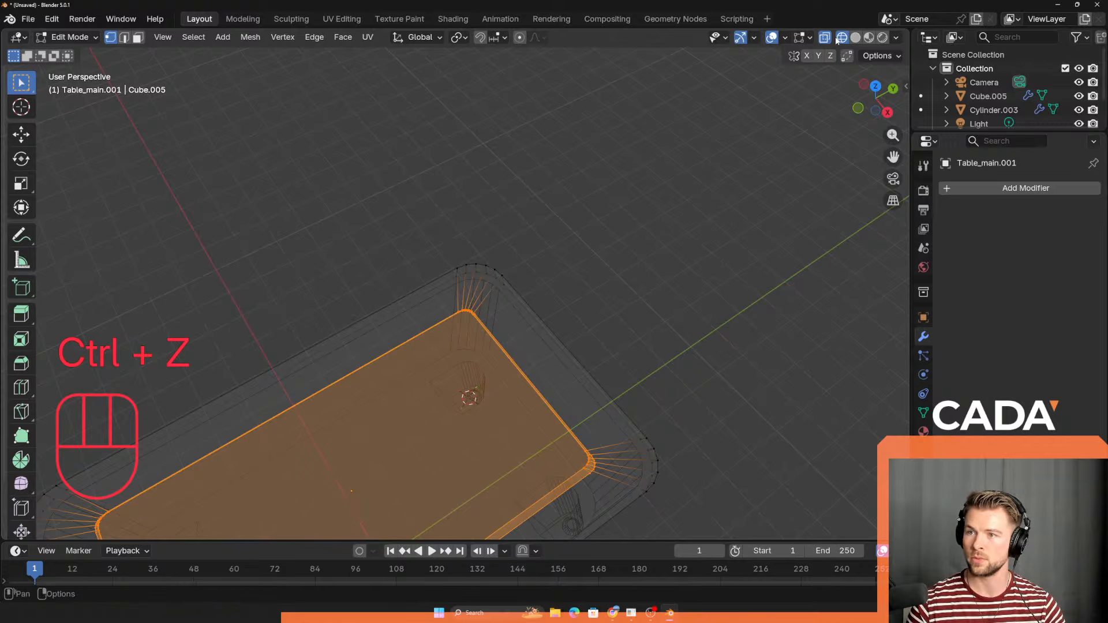
{"action": "left_click", "coordinate": [855, 37]}
Step: Select the middle vertices of the inner rim corner, leaving out its two end vertices
{"action": "scroll", "coordinate": [484, 320], "scroll_direction": "up", "scroll_amount": 3}
{"action": "middle_click_drag", "start_coordinate": [484, 319], "coordinate": [480, 327]}
{"action": "left_click_drag", "start_coordinate": [469, 325], "coordinate": [485, 372]}
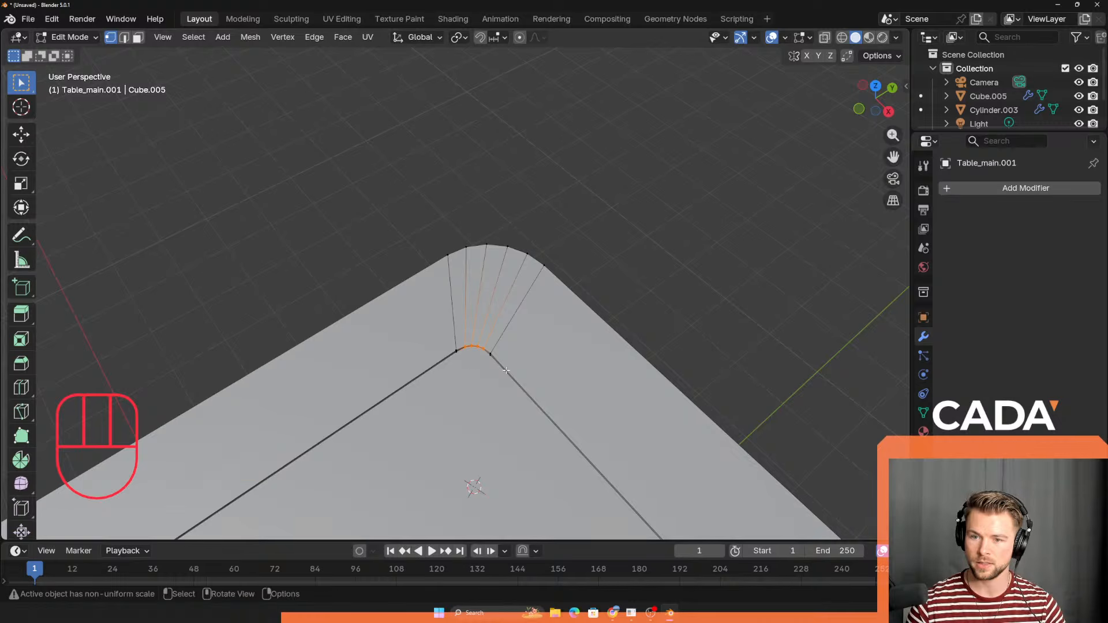
{"action": "middle_click_drag", "start_coordinate": [519, 342], "coordinate": [520, 355]}
Step: Try moving the selected inner corner vertices along Y and X, and undo both moves
{"action": "key", "text": "g"}
{"action": "key", "text": "y"}
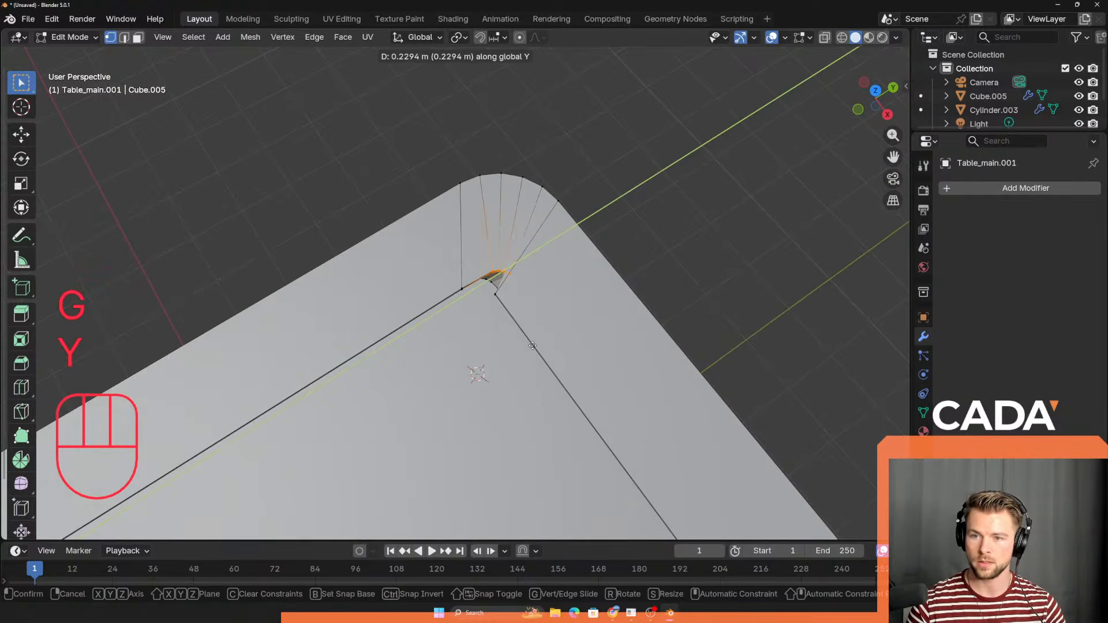
{"action": "left_click", "coordinate": [532, 346]}
{"action": "key", "text": "g"}
{"action": "key", "text": "x"}
{"action": "left_click", "coordinate": [494, 360]}
{"action": "key", "text": "ctrl+z"}
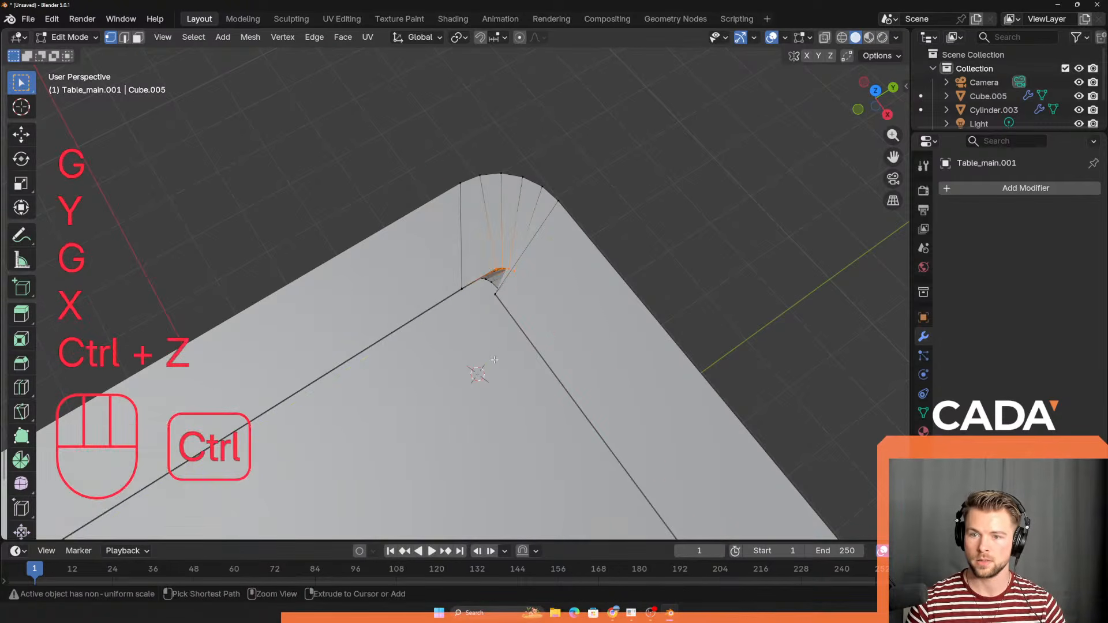
{"action": "key", "text": "ctrl+z"}
Step: Check the corner selection with X-ray, and move the vertices about 0.38 m along Y and along negative X toward the outer corner
{"action": "middle_click_drag", "start_coordinate": [495, 361], "coordinate": [509, 312]}
{"action": "middle_click_drag", "start_coordinate": [474, 470], "coordinate": [511, 174], "text": "shift"}
{"action": "left_click", "coordinate": [825, 37]}
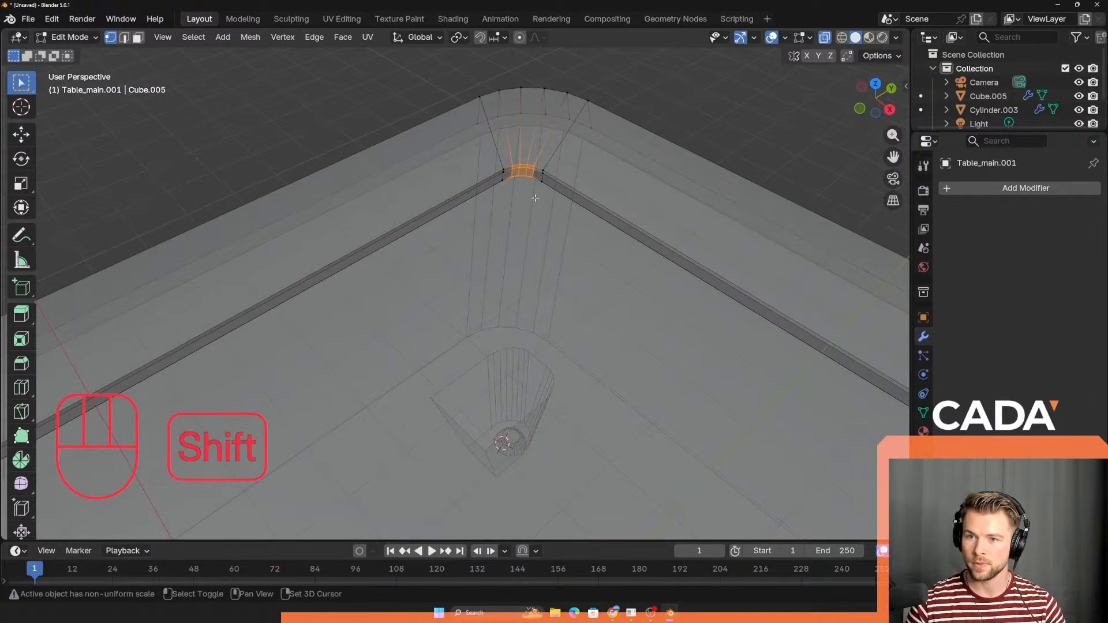
{"action": "left_click", "coordinate": [825, 38]}
{"action": "scroll", "coordinate": [554, 158], "scroll_direction": "down", "scroll_amount": 4}
{"action": "middle_click_drag", "start_coordinate": [526, 208], "coordinate": [499, 289], "text": "shift"}
{"action": "middle_click_drag", "start_coordinate": [499, 291], "coordinate": [500, 374]}
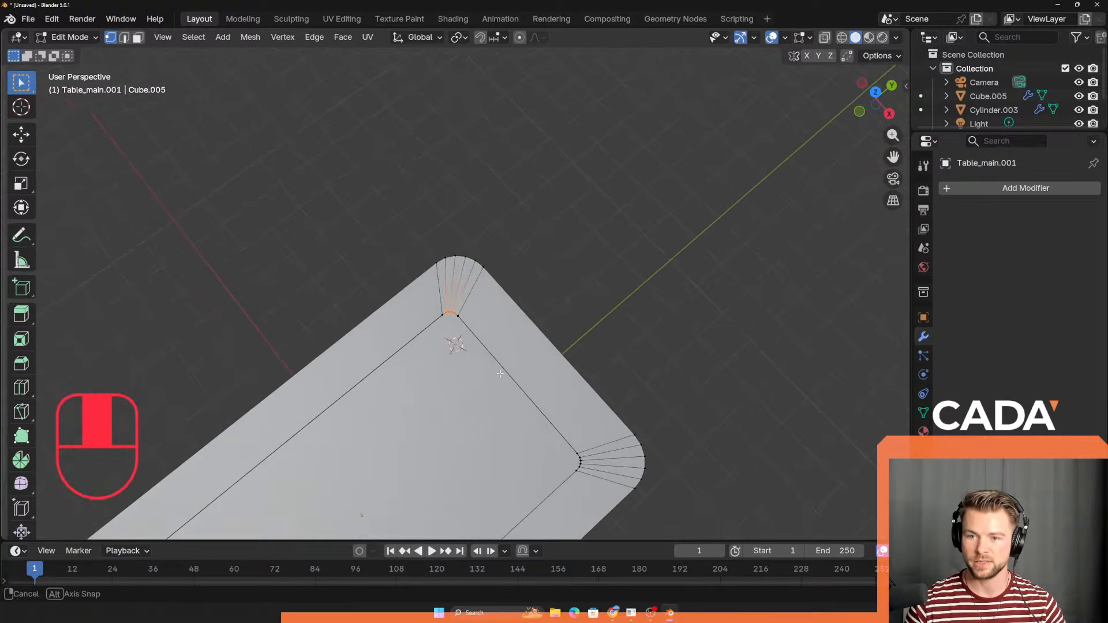
{"action": "key", "text": "g"}
{"action": "key", "text": "y"}
{"action": "left_click", "coordinate": [507, 352]}
{"action": "key", "text": "g"}
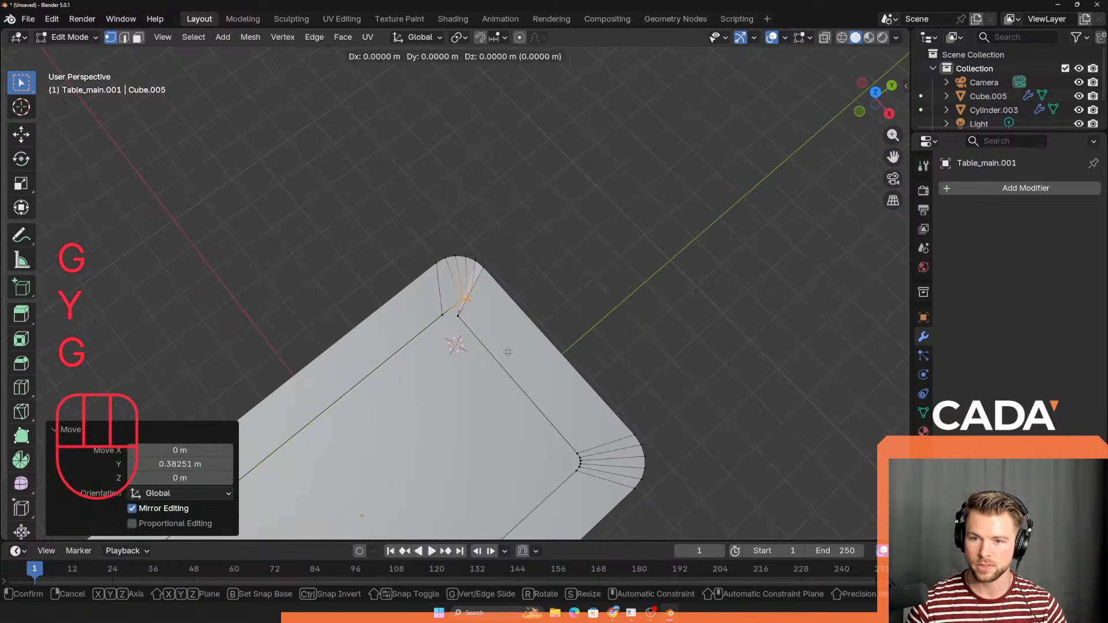
{"action": "key", "text": "x"}
{"action": "left_click", "coordinate": [551, 338]}
Step: Try scaling the moved corner vertices by 2.737 in X and Y with Z locked
{"action": "key", "text": "s"}
{"action": "key", "text": "shift+z"}
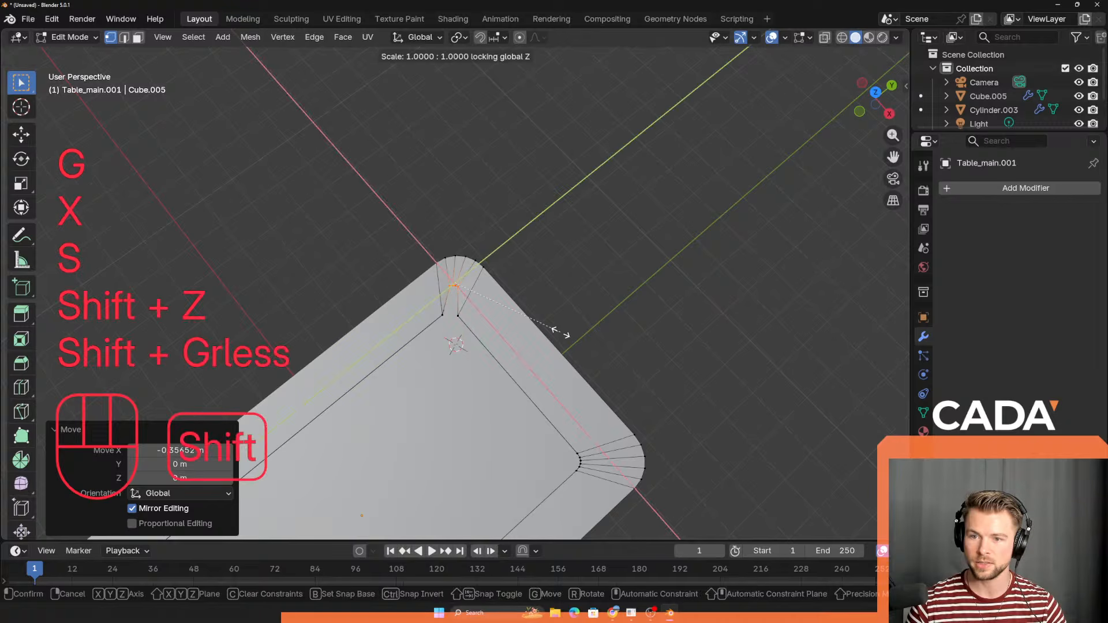
{"action": "left_click", "coordinate": [754, 396]}
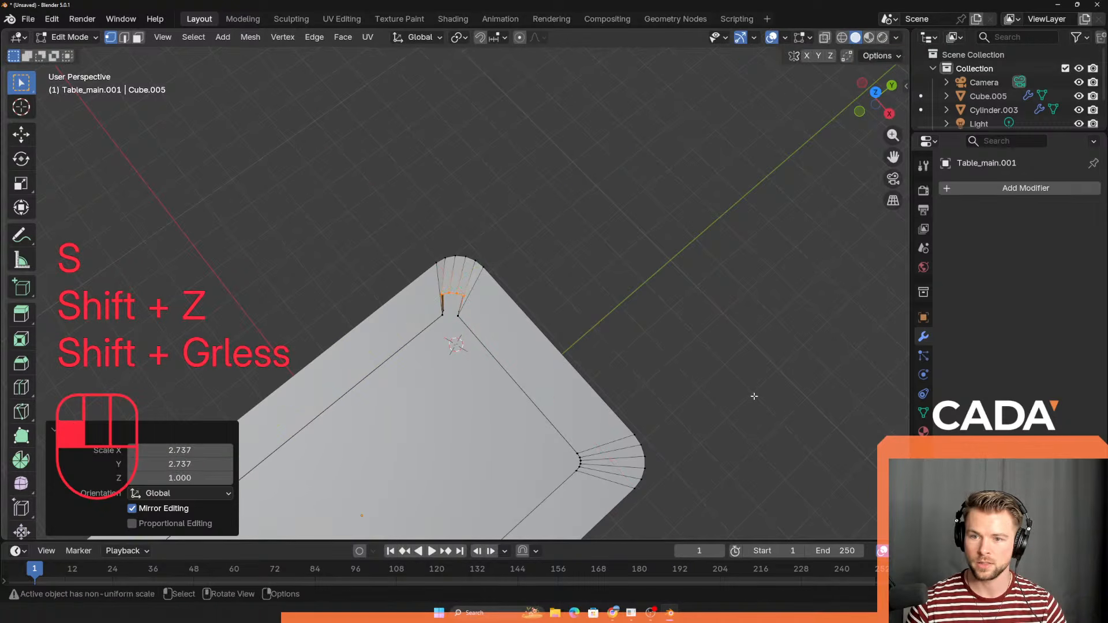
{"action": "key", "text": "g"}
{"action": "left_click", "coordinate": [500, 313]}
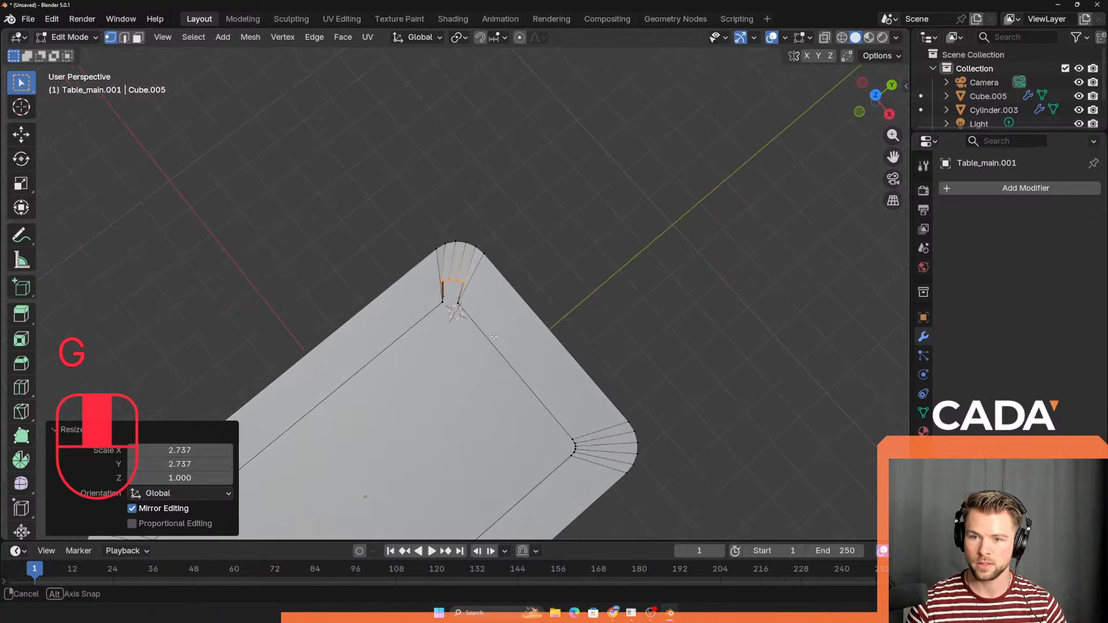
Step: In top view, try moving the corner vertices about -0.215 m in X and 0.312 m in Y, and undo this move and the scaling
{"action": "key", "text": "KP_7"}
{"action": "key", "text": "g"}
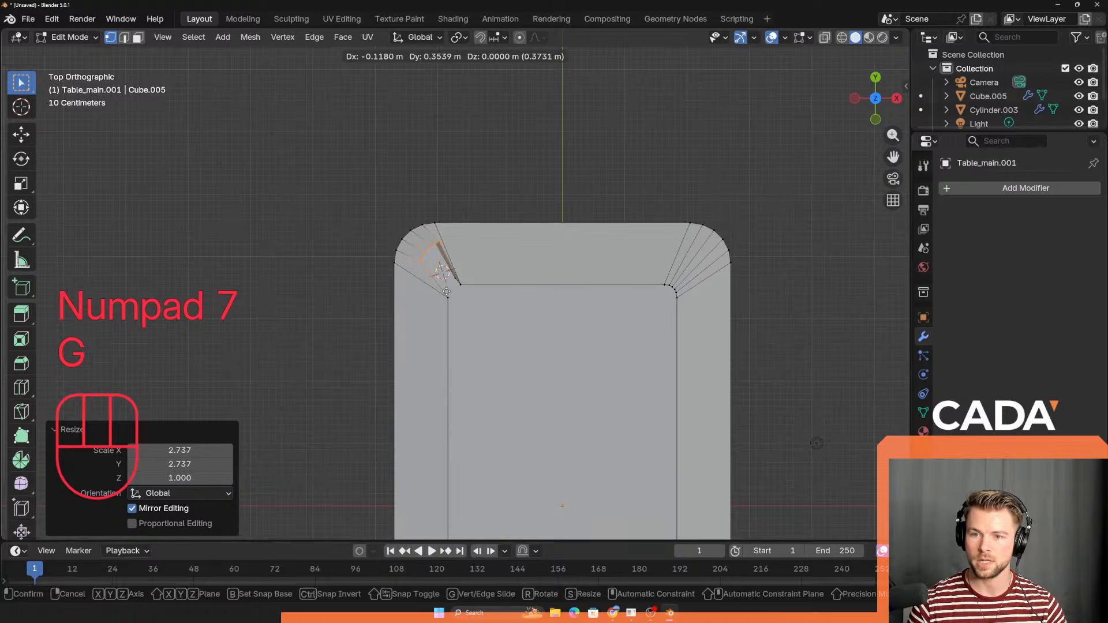
{"action": "left_click", "coordinate": [440, 293]}
{"action": "middle_click_drag", "start_coordinate": [440, 294], "coordinate": [477, 298]}
{"action": "scroll", "coordinate": [494, 307], "scroll_direction": "up", "scroll_amount": 2}
{"action": "middle_click_drag", "start_coordinate": [507, 383], "coordinate": [452, 381]}
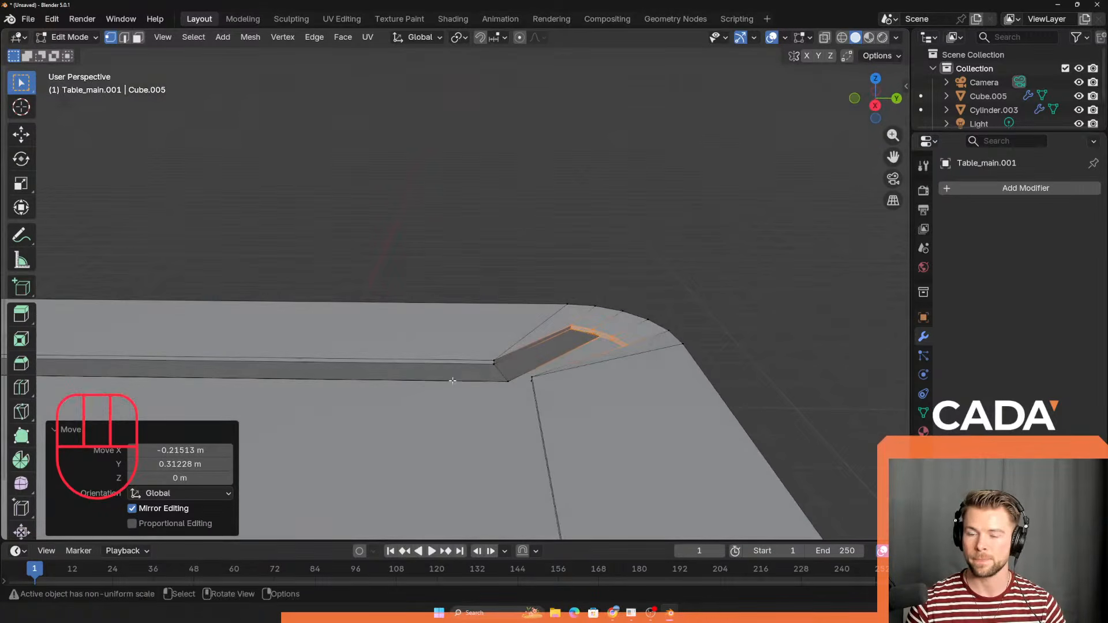
{"action": "key", "text": "ctrl+z"}
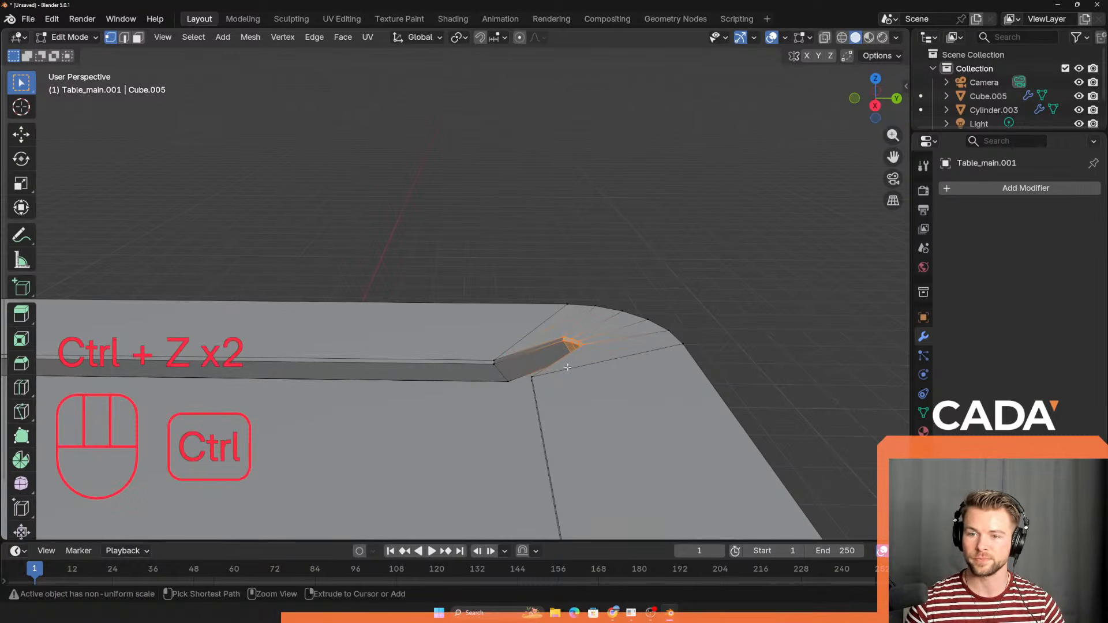
Step: Undo the remaining moves of the selected inner corner vertices
{"action": "key", "text": "ctrl+z"}
{"action": "key", "text": "ctrl+z"}
{"action": "middle_click_drag", "start_coordinate": [564, 364], "coordinate": [830, 434]}
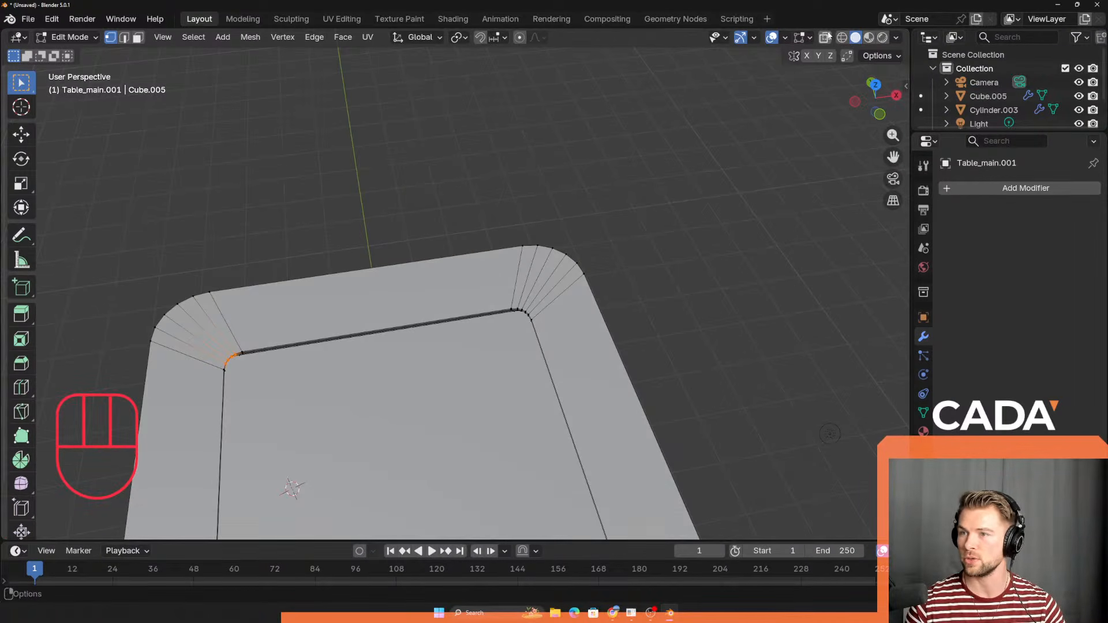
Step: Turn on X-ray and add the middle vertices of the neighbouring inner rim corner, upper and lower, to the selection
{"action": "left_click", "coordinate": [826, 38]}
{"action": "middle_click_drag", "start_coordinate": [279, 319], "coordinate": [271, 352]}
{"action": "scroll", "coordinate": [475, 320], "scroll_direction": "up", "scroll_amount": 3}
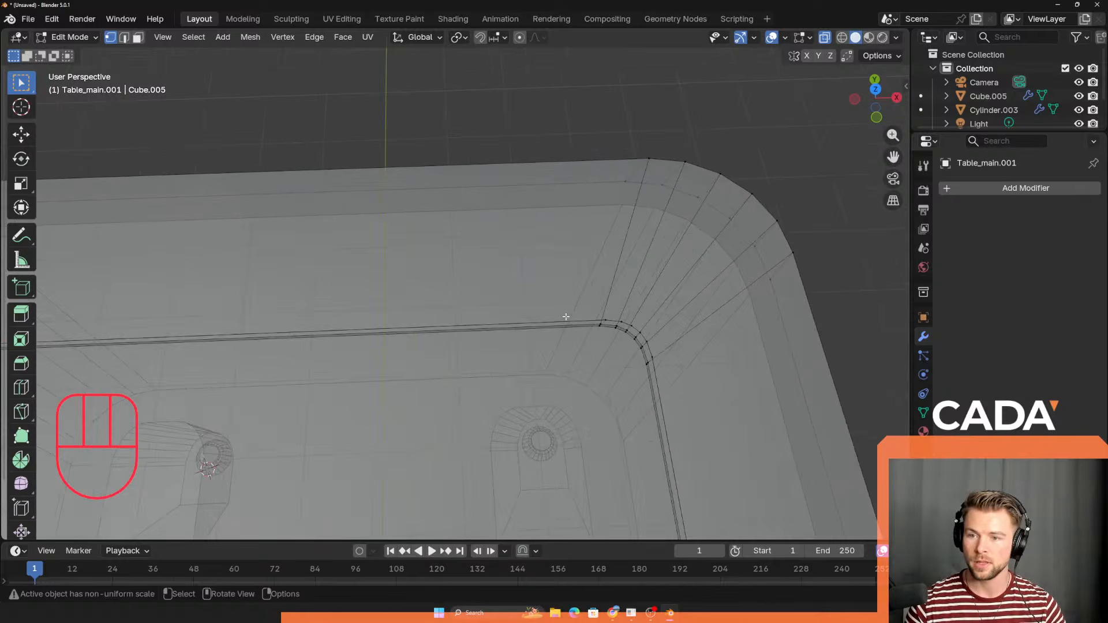
{"action": "middle_click_drag", "start_coordinate": [565, 317], "coordinate": [512, 299], "text": "shift"}
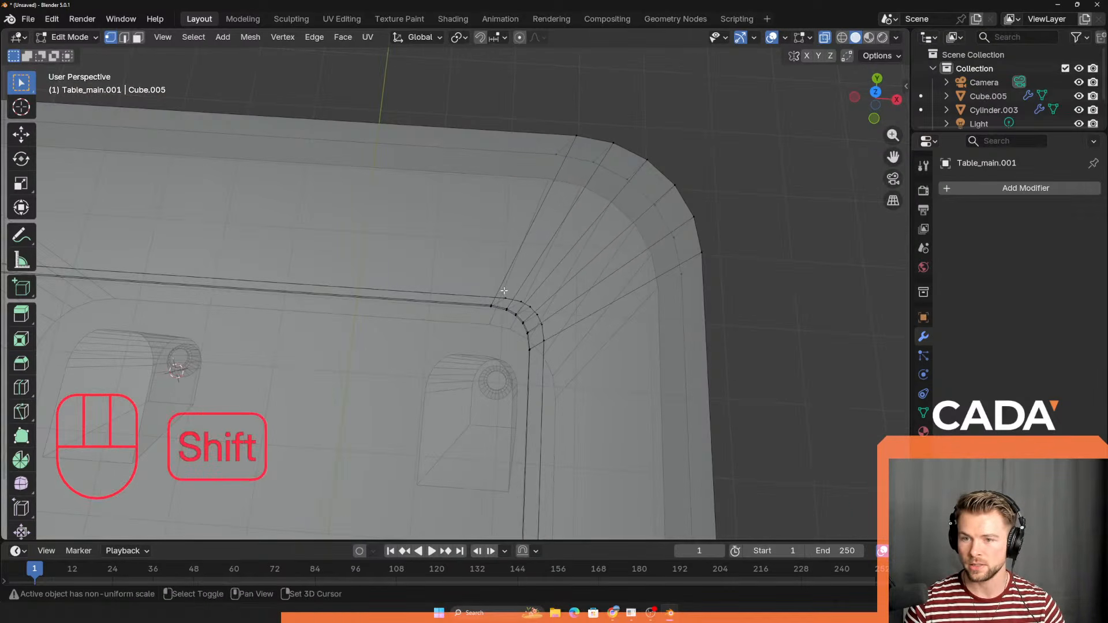
{"action": "left_click_drag", "start_coordinate": [504, 291], "coordinate": [518, 318], "text": "shift"}
{"action": "left_click_drag", "start_coordinate": [517, 298], "coordinate": [530, 335], "text": "shift"}
{"action": "middle_click_drag", "start_coordinate": [530, 335], "coordinate": [557, 327]}
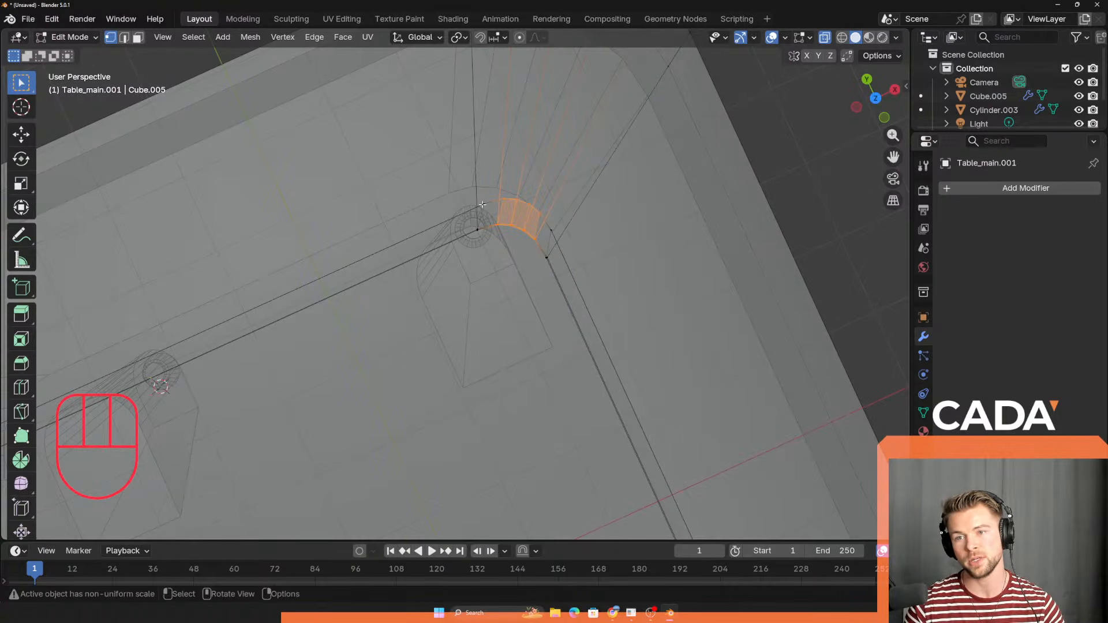
Step: Add the middle upper and lower vertices of the third inner rim corner, at the table's opposite end, to the selection
{"action": "scroll", "coordinate": [528, 282], "scroll_direction": "down", "scroll_amount": 6}
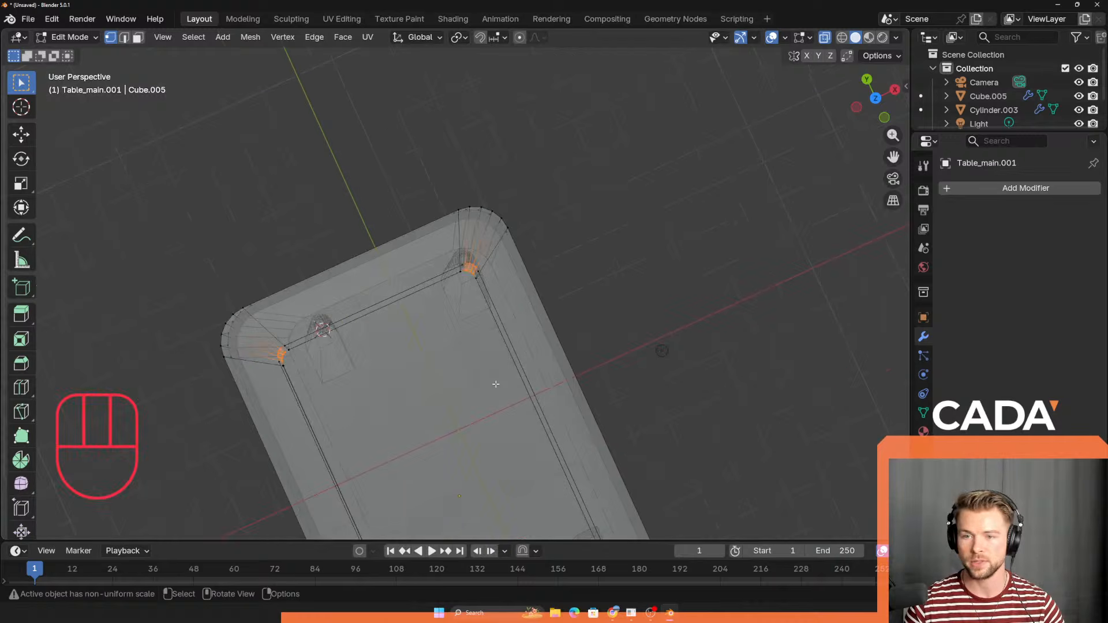
{"action": "middle_click_drag", "start_coordinate": [502, 490], "coordinate": [462, 317], "text": "shift"}
{"action": "middle_click_drag", "start_coordinate": [485, 412], "coordinate": [430, 393]}
{"action": "middle_click_drag", "start_coordinate": [453, 462], "coordinate": [414, 297], "text": "shift"}
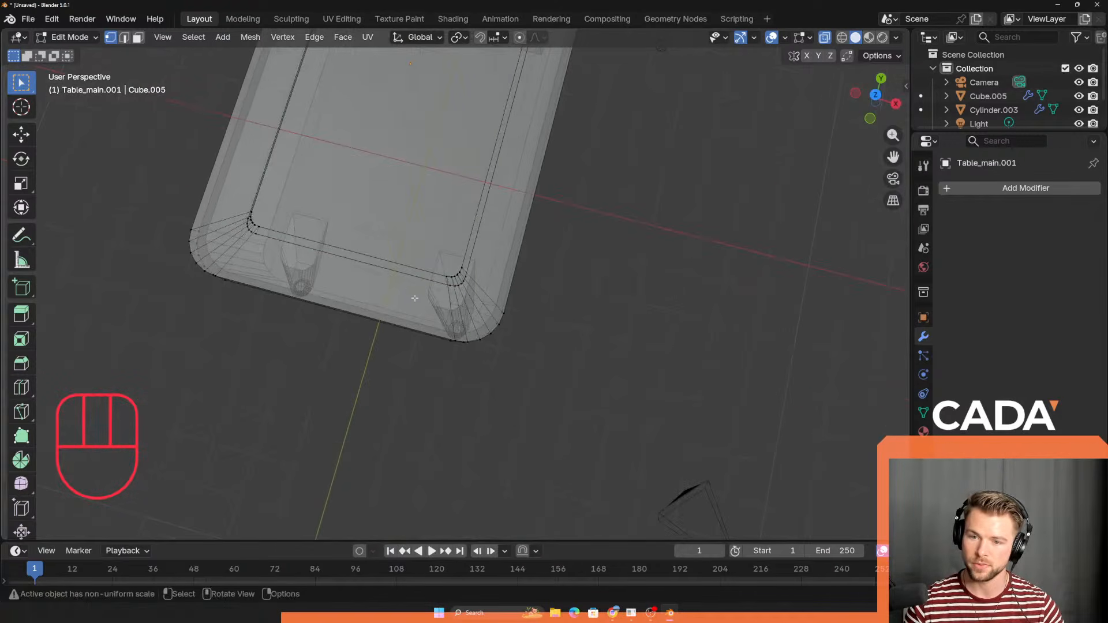
{"action": "scroll", "coordinate": [414, 288], "scroll_direction": "up", "scroll_amount": 6}
{"action": "left_click", "coordinate": [443, 260], "text": "shift"}
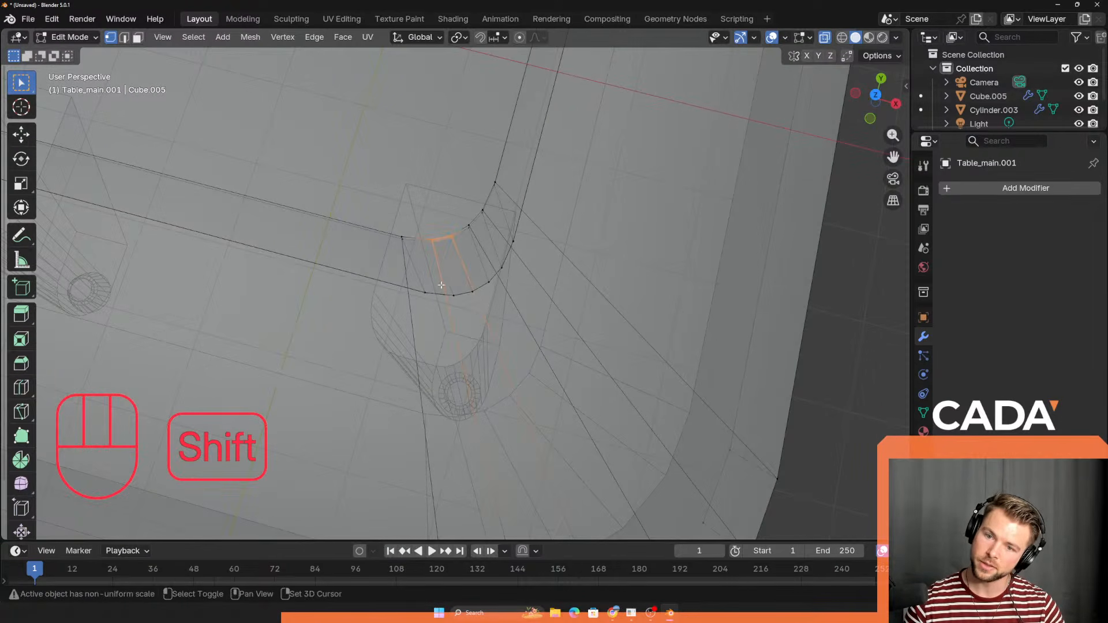
{"action": "left_click_drag", "start_coordinate": [449, 199], "coordinate": [481, 254], "text": "shift"}
{"action": "left_click_drag", "start_coordinate": [464, 201], "coordinate": [508, 294], "text": "shift"}
{"action": "scroll", "coordinate": [503, 301], "scroll_direction": "down", "scroll_amount": 4}
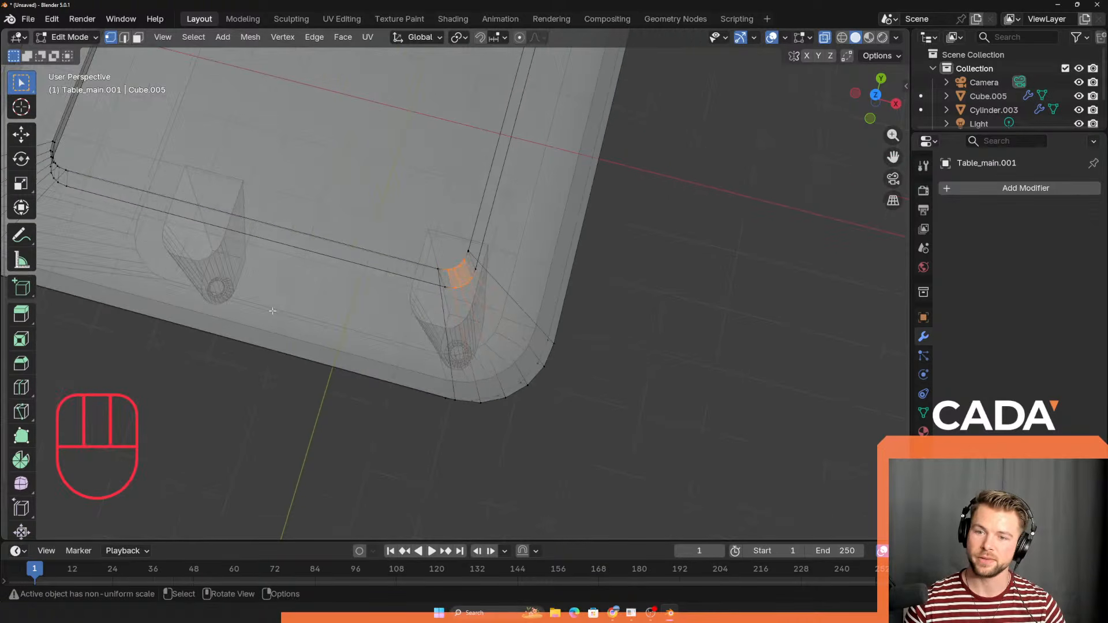
Step: Add the middle upper and lower vertices of the fourth inner rim corner so all four corners are selected
{"action": "middle_click_drag", "start_coordinate": [202, 266], "coordinate": [508, 306], "text": "shift"}
{"action": "scroll", "coordinate": [430, 322], "scroll_direction": "up", "scroll_amount": 2}
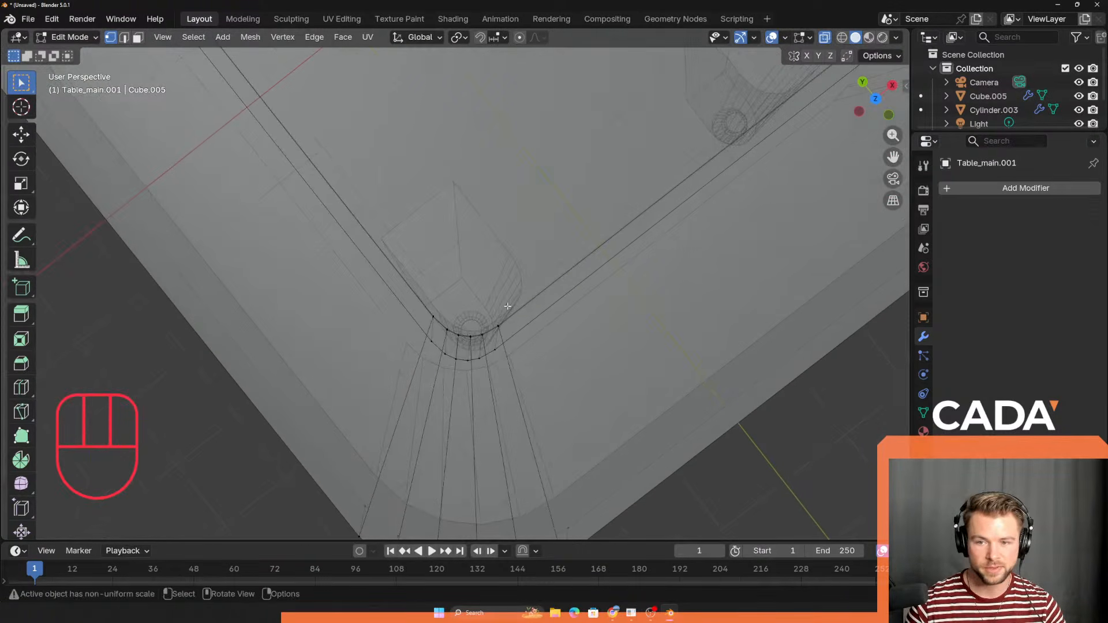
{"action": "left_click_drag", "start_coordinate": [442, 323], "coordinate": [460, 373], "text": "shift"}
{"action": "left_click_drag", "start_coordinate": [452, 315], "coordinate": [476, 375], "text": "shift"}
{"action": "scroll", "coordinate": [475, 328], "scroll_direction": "down", "scroll_amount": 6}
{"action": "middle_click_drag", "start_coordinate": [479, 335], "coordinate": [515, 253]}
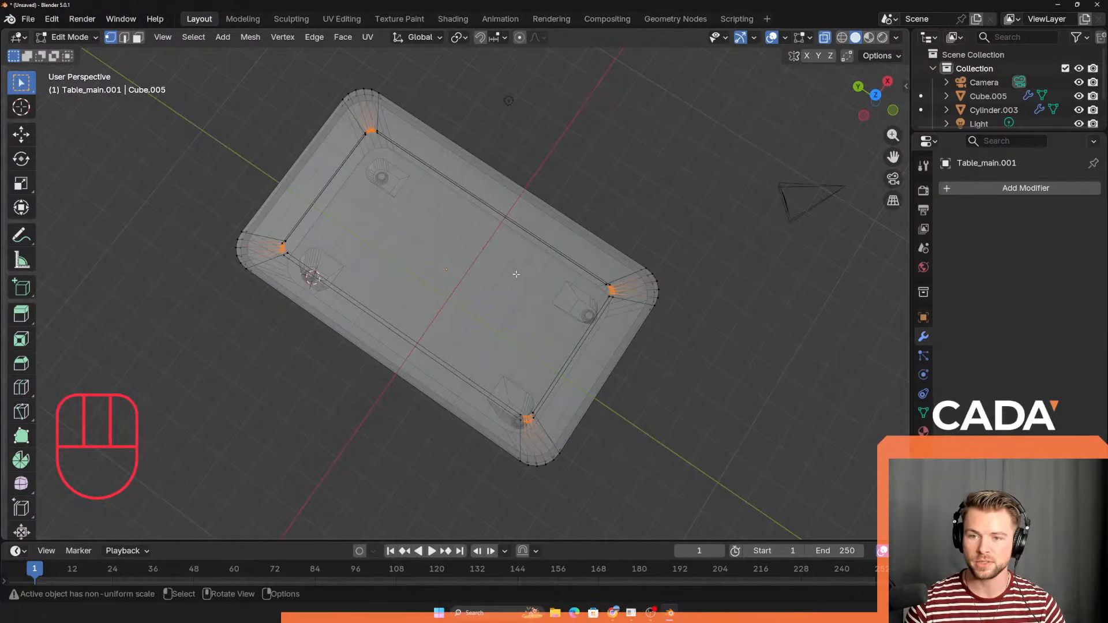
Step: Scale the four selected corner groups outward by 1.158, and by a further 1.069 along X
{"action": "key", "text": "s"}
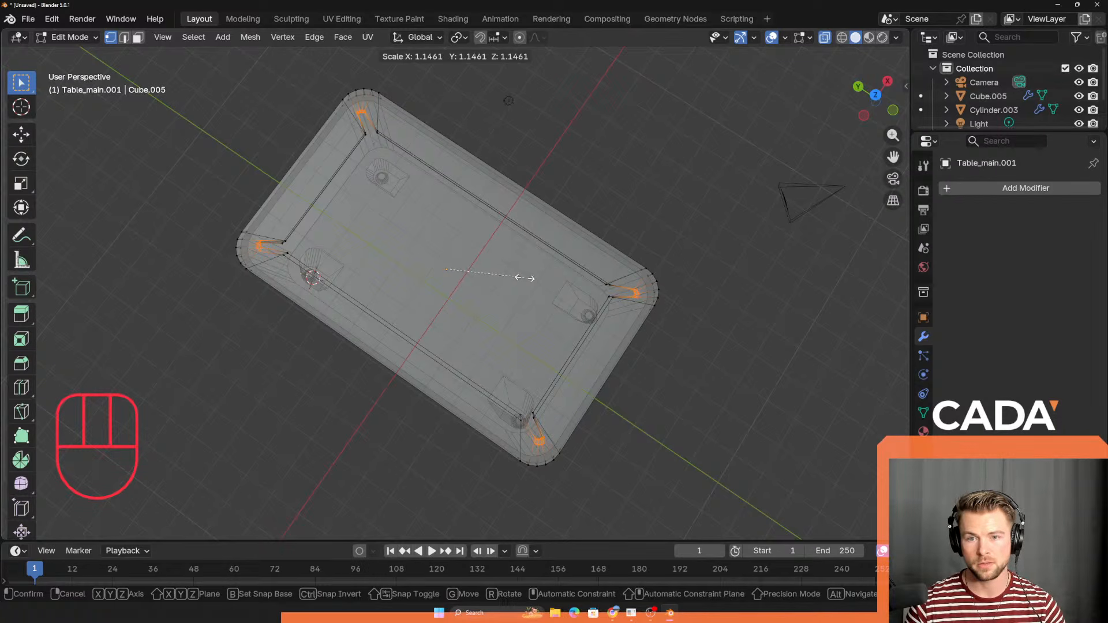
{"action": "left_click", "coordinate": [525, 277]}
{"action": "key", "text": "s"}
{"action": "key", "text": "x"}
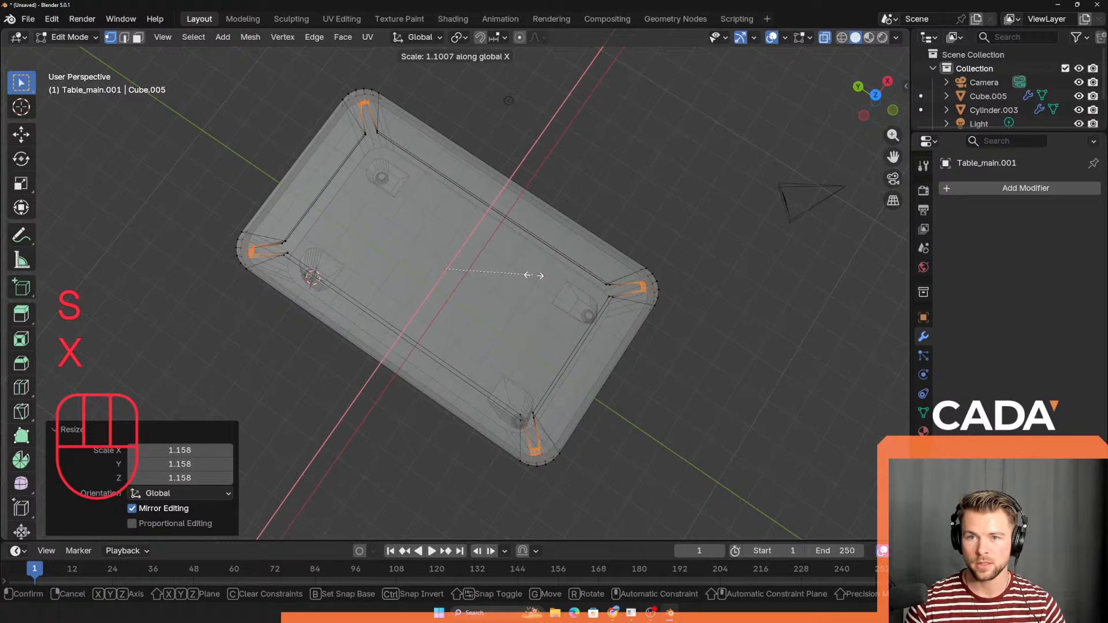
{"action": "left_click", "coordinate": [531, 277]}
Step: Leave Edit Mode, examine the corner pocket openings from several angles, and compare them with the reference photo
{"action": "middle_click_drag", "start_coordinate": [531, 299], "coordinate": [523, 166]}
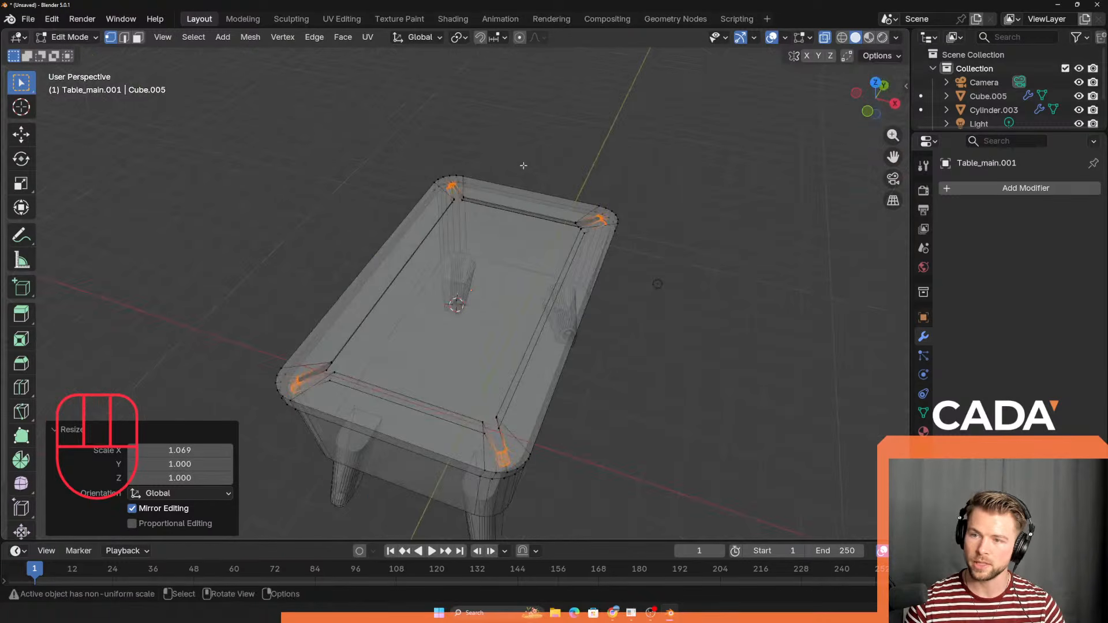
{"action": "scroll", "coordinate": [453, 314], "scroll_direction": "up", "scroll_amount": 5}
{"action": "key", "text": "Tab"}
{"action": "middle_click_drag", "start_coordinate": [453, 314], "coordinate": [337, 216]}
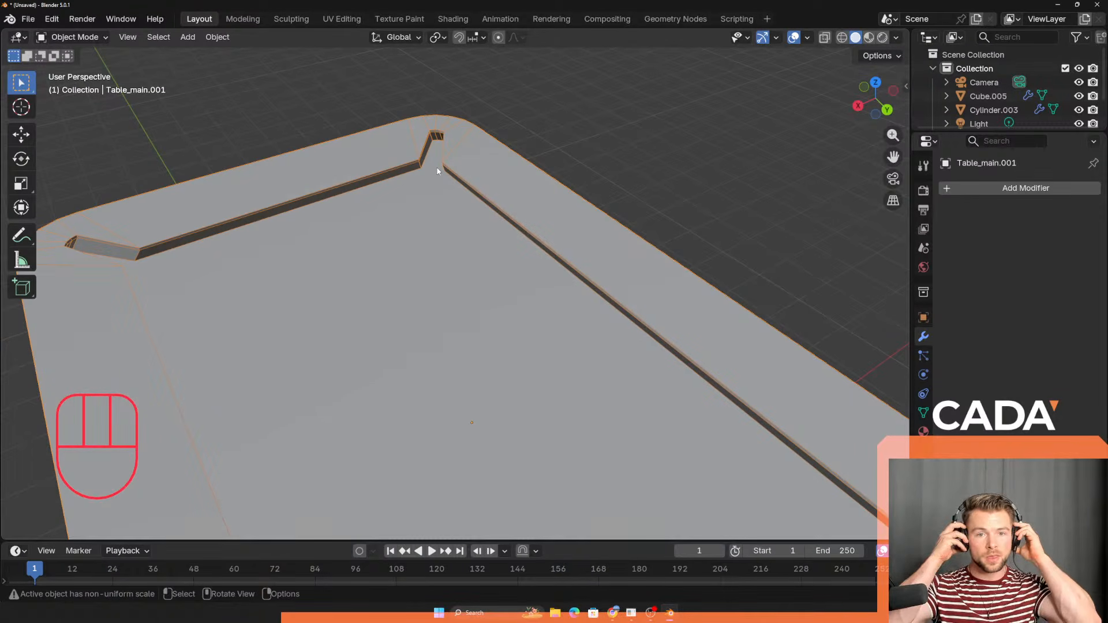
{"action": "middle_click_drag", "start_coordinate": [435, 168], "coordinate": [430, 309]}
{"action": "key", "text": "alt+Tab"}
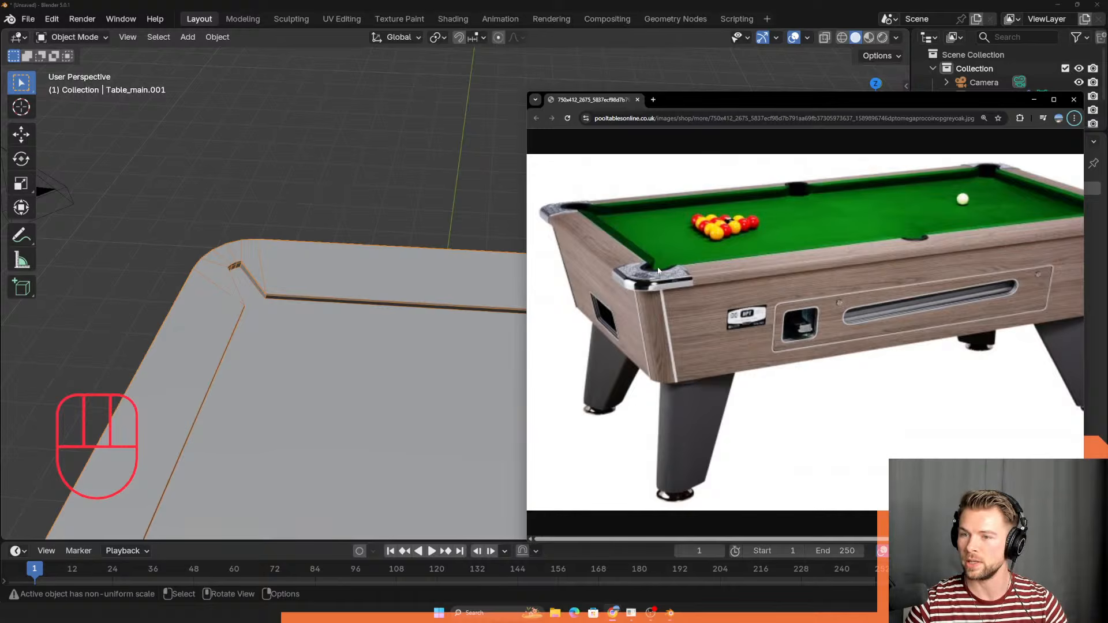
{"action": "key", "text": "alt+Tab"}
{"action": "scroll", "coordinate": [420, 314], "scroll_direction": "up", "scroll_amount": 3}
{"action": "middle_click_drag", "start_coordinate": [511, 385], "coordinate": [468, 360]}
{"action": "scroll", "coordinate": [577, 366], "scroll_direction": "up", "scroll_amount": 1}
Step: In Edit Mode, try scaling the vertices at one side of a pocket mouth in X and Y with Z locked
{"action": "key", "text": "Tab"}
{"action": "left_click", "coordinate": [649, 374]}
{"action": "mouse_move", "coordinate": [655, 376]}
{"action": "middle_mouse_down"}
{"action": "mouse_move", "coordinate": [632, 402]}
{"action": "mouse_move", "coordinate": [647, 376]}
{"action": "middle_mouse_up"}
{"action": "left_click", "coordinate": [647, 376], "text": "shift"}
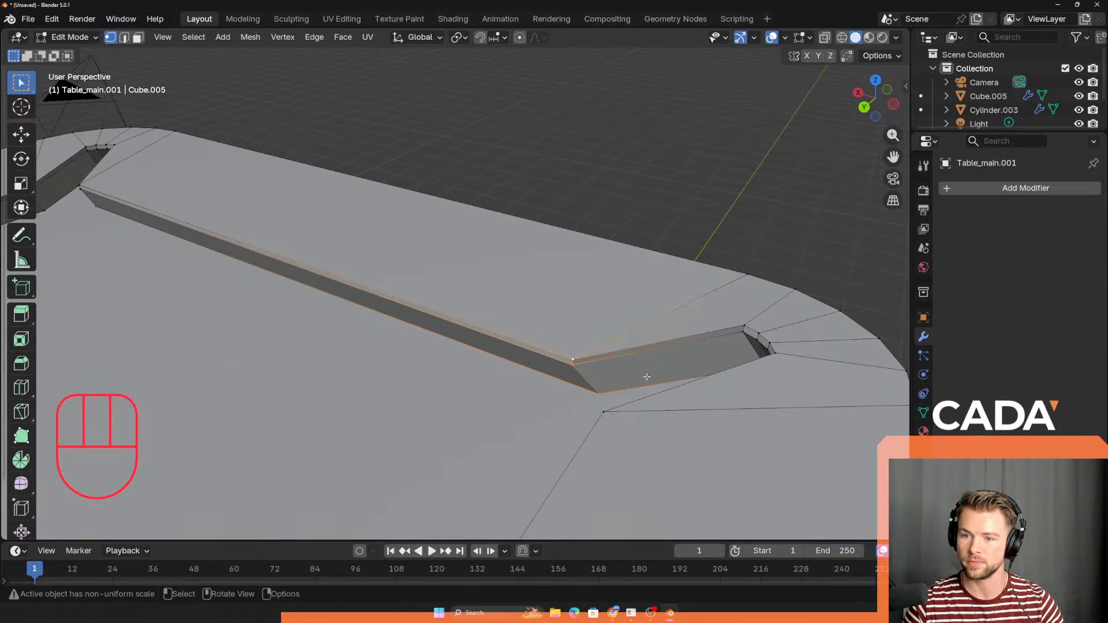
{"action": "key", "text": "s"}
{"action": "key", "text": "shift+z"}
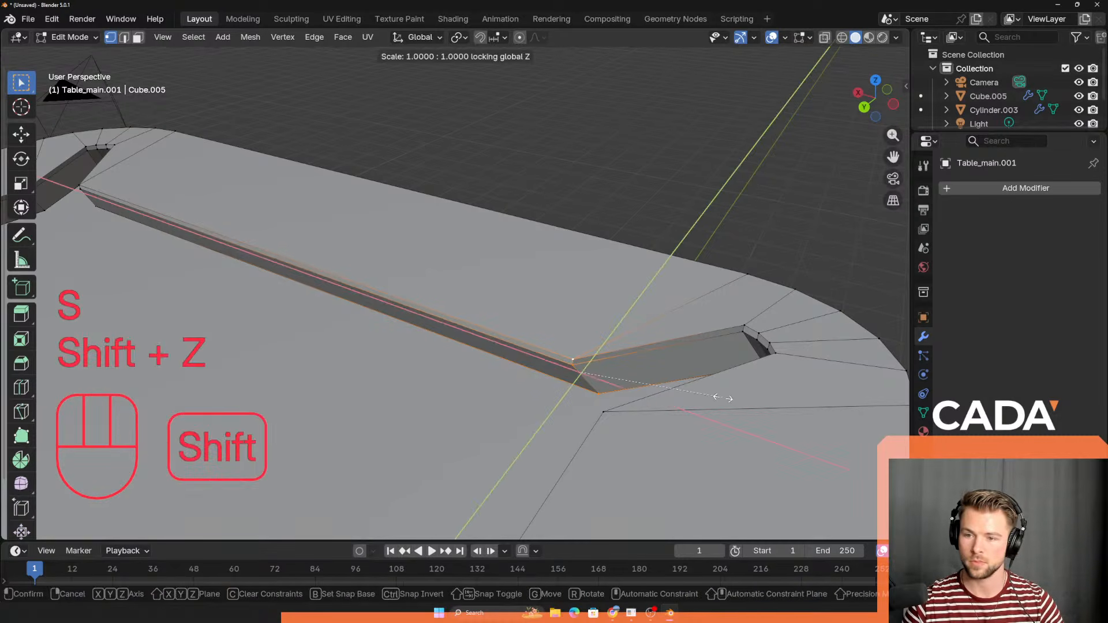
{"action": "left_click", "coordinate": [576, 365]}
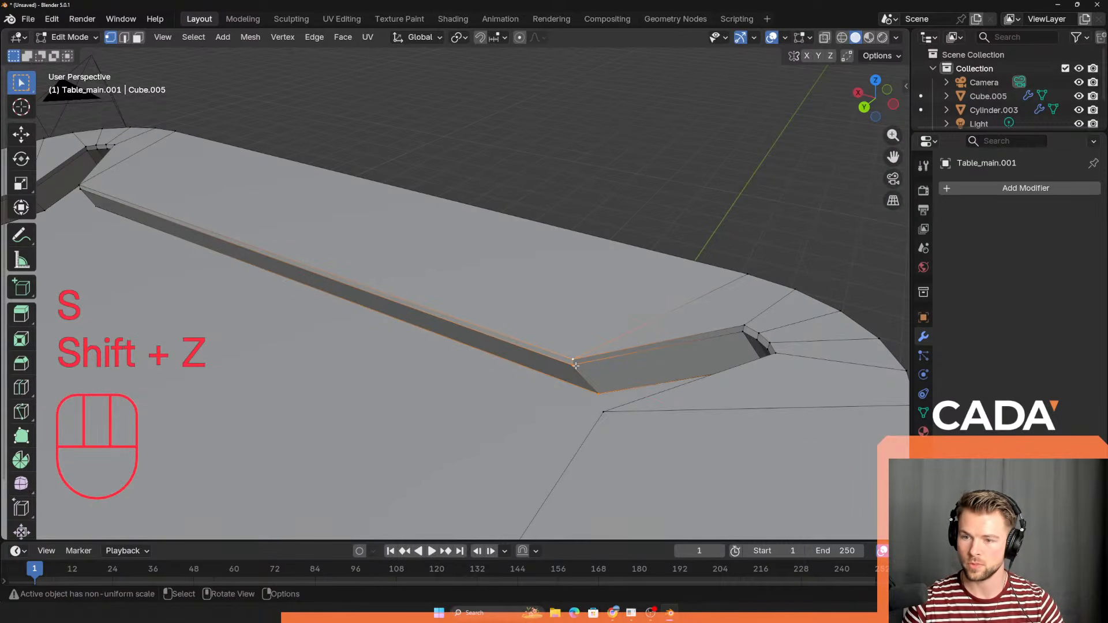
Step: With X-ray on, try scaling the pocket mouth's upper and lower vertices to about 0.08 in X and Y, Z locked
{"action": "left_click", "coordinate": [824, 37]}
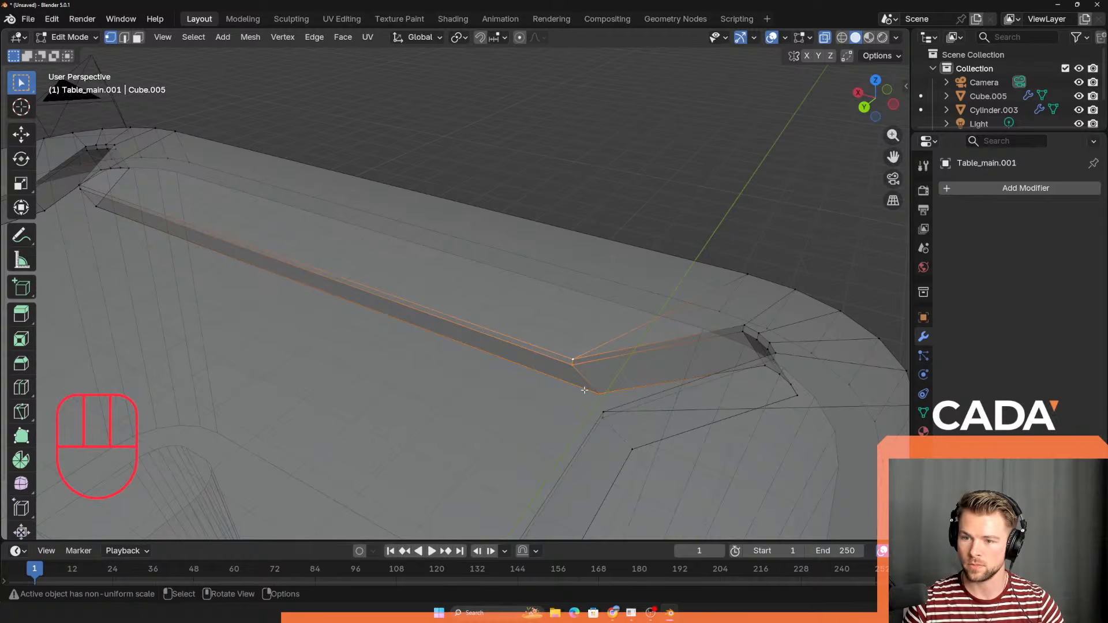
{"action": "left_click", "coordinate": [752, 379], "text": "shift"}
{"action": "key", "text": "s"}
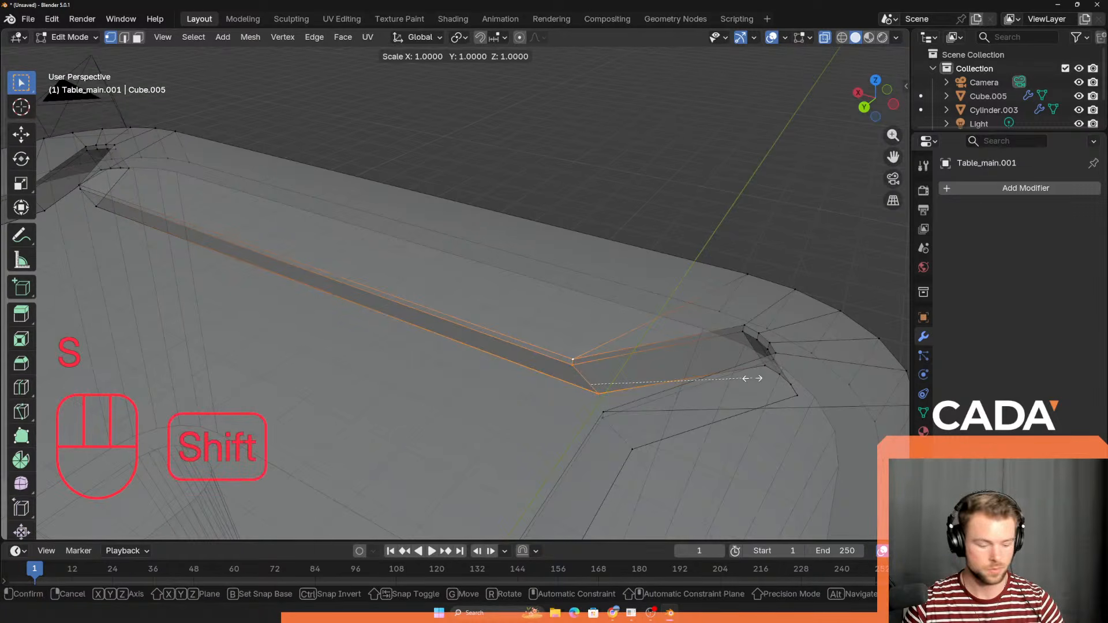
{"action": "key", "text": "shift+z"}
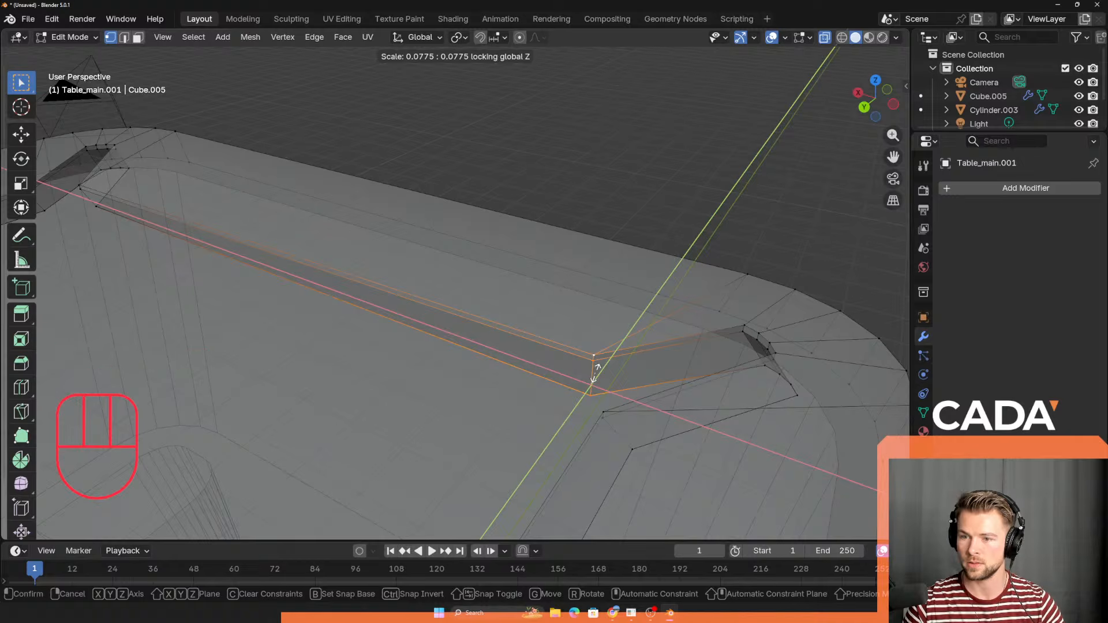
{"action": "left_click", "coordinate": [595, 372]}
{"action": "key", "text": "Tab"}
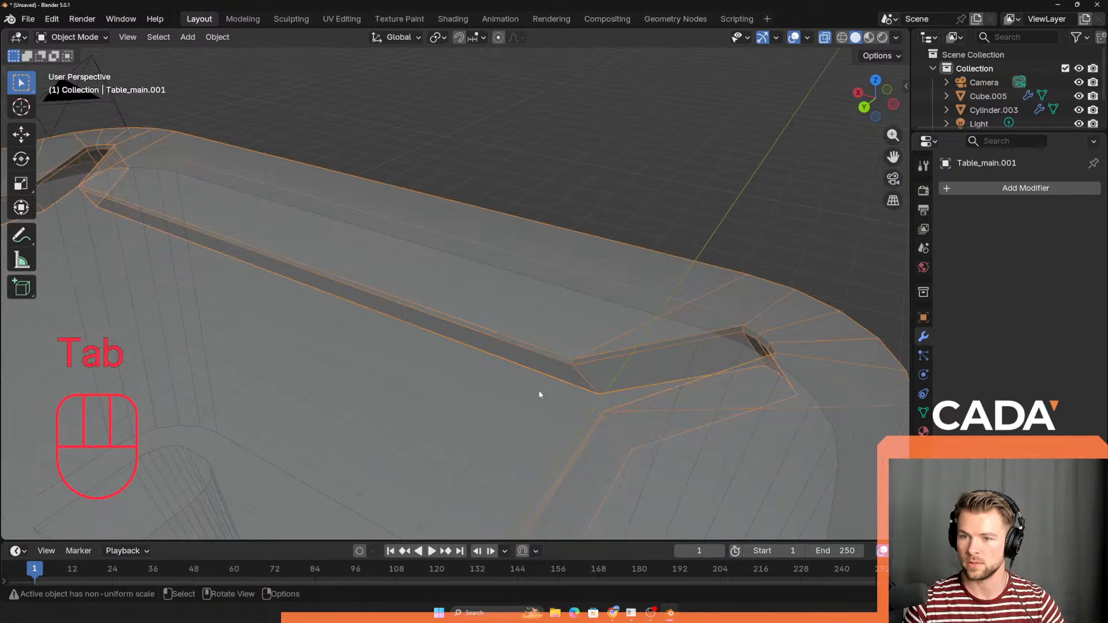
Step: Turn off X-ray and examine the corner pocket opening and the adjoining cushion edges up close
{"action": "middle_click_drag", "start_coordinate": [539, 390], "coordinate": [688, 302]}
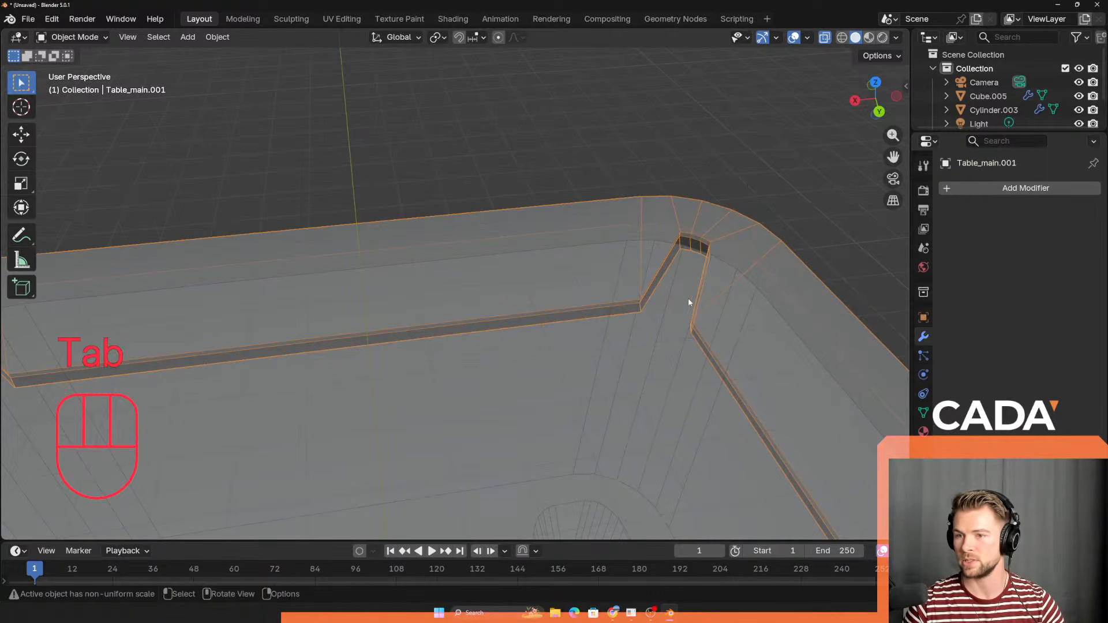
{"action": "left_click", "coordinate": [825, 39]}
{"action": "middle_click_drag", "start_coordinate": [566, 300], "coordinate": [515, 248]}
{"action": "scroll", "coordinate": [516, 248], "scroll_direction": "up", "scroll_amount": 1}
{"action": "left_click", "coordinate": [560, 255]}
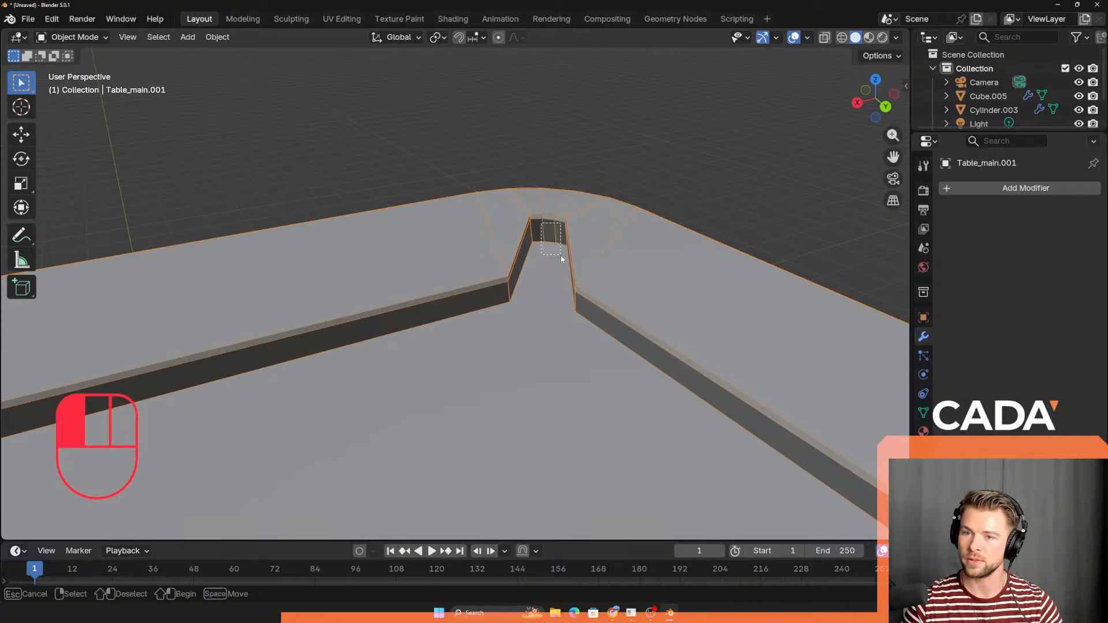
{"action": "left_click_drag", "start_coordinate": [477, 271], "coordinate": [526, 301]}
{"action": "left_click_drag", "start_coordinate": [576, 268], "coordinate": [570, 304]}
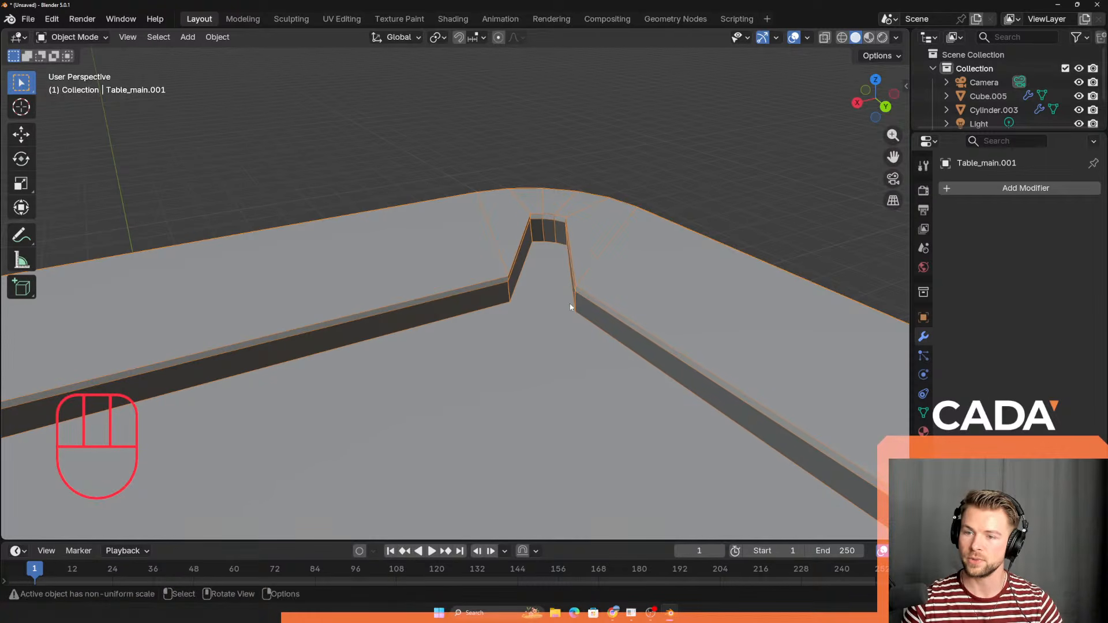
{"action": "scroll", "coordinate": [554, 252], "scroll_direction": "down", "scroll_amount": 2}
{"action": "scroll", "coordinate": [375, 351], "scroll_direction": "down", "scroll_amount": 5}
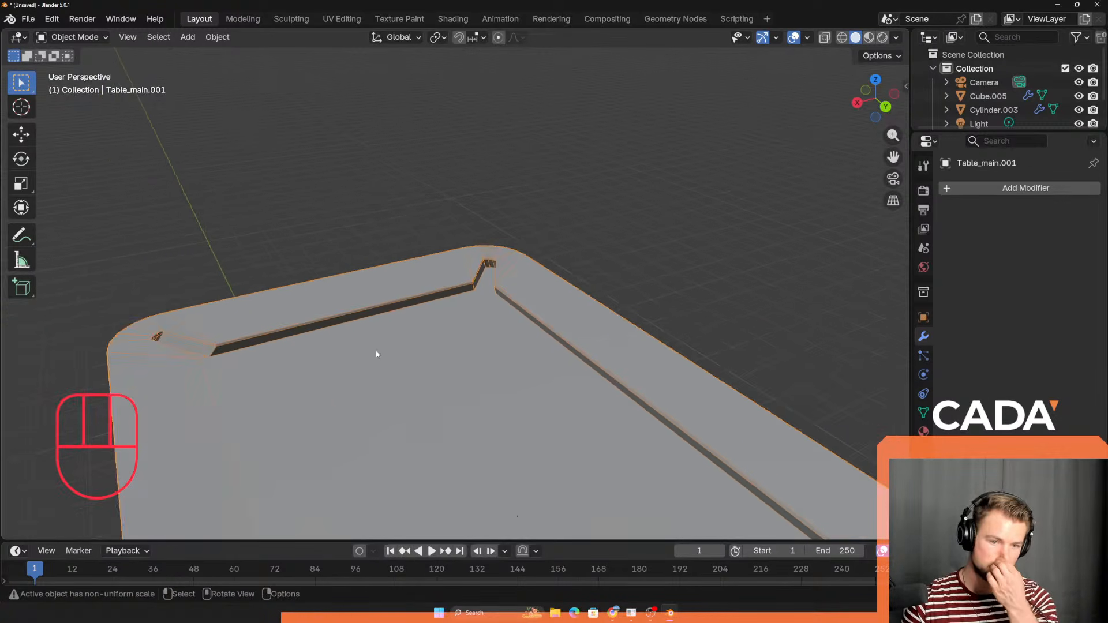
Step: Check the pocket corners from above and from the side, and compare the whole table with the reference photo
{"action": "middle_click_drag", "start_coordinate": [361, 354], "coordinate": [448, 123]}
{"action": "scroll", "coordinate": [403, 231], "scroll_direction": "up", "scroll_amount": 2}
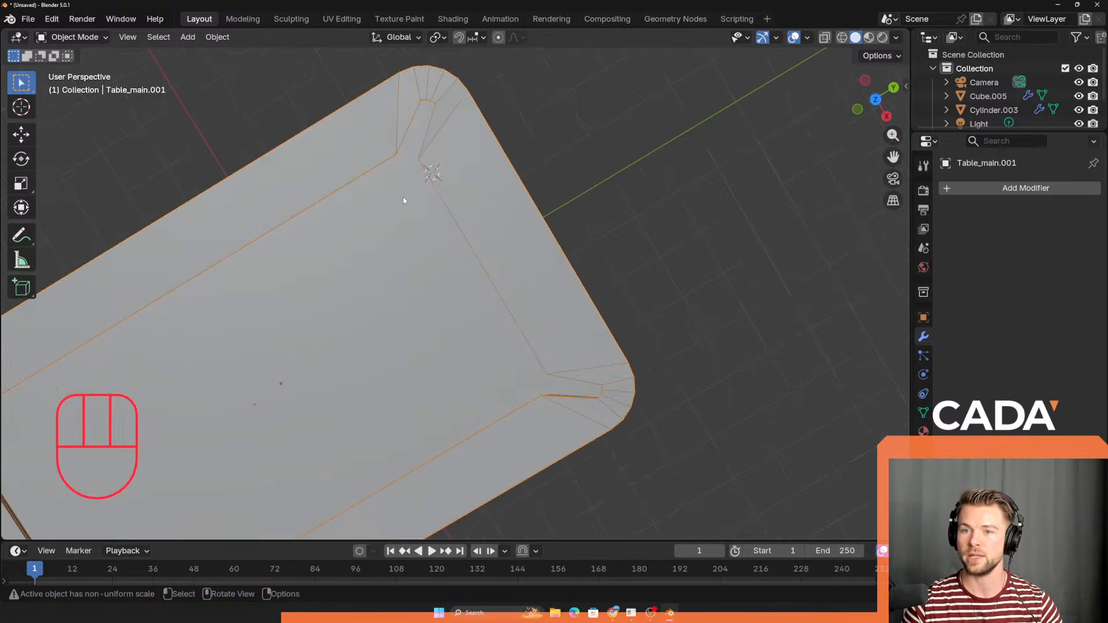
{"action": "middle_click_drag", "start_coordinate": [424, 183], "coordinate": [463, 204], "text": "shift"}
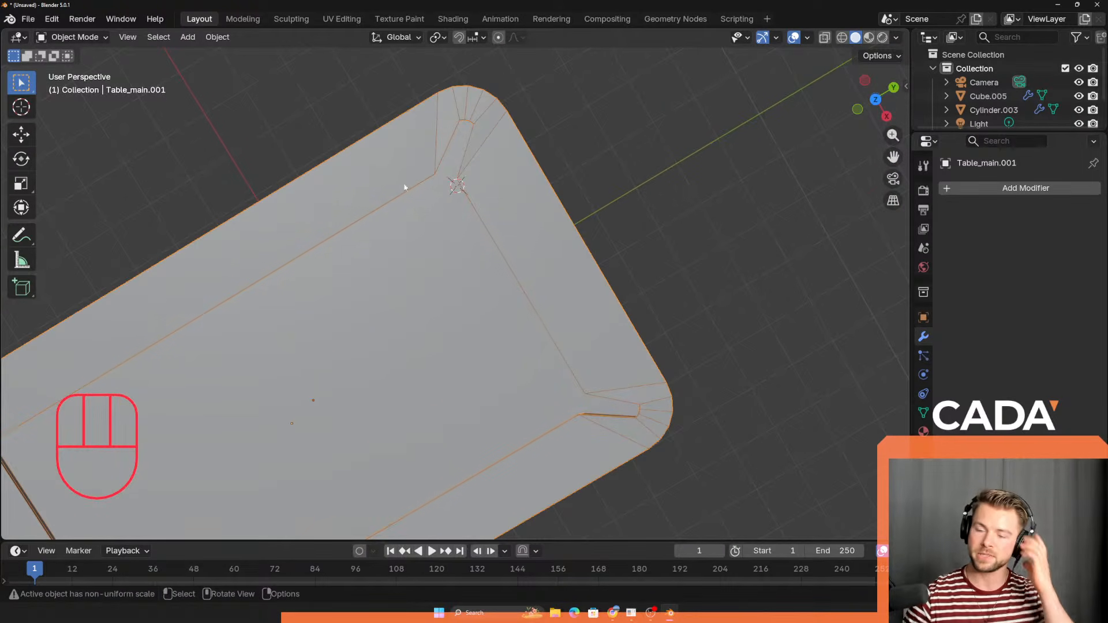
{"action": "scroll", "coordinate": [467, 260], "scroll_direction": "down", "scroll_amount": 3}
{"action": "middle_click_drag", "start_coordinate": [441, 279], "coordinate": [479, 365]}
{"action": "scroll", "coordinate": [370, 306], "scroll_direction": "up", "scroll_amount": 1}
{"action": "middle_click_drag", "start_coordinate": [326, 351], "coordinate": [387, 326], "text": "shift"}
{"action": "key", "text": "alt+Tab"}
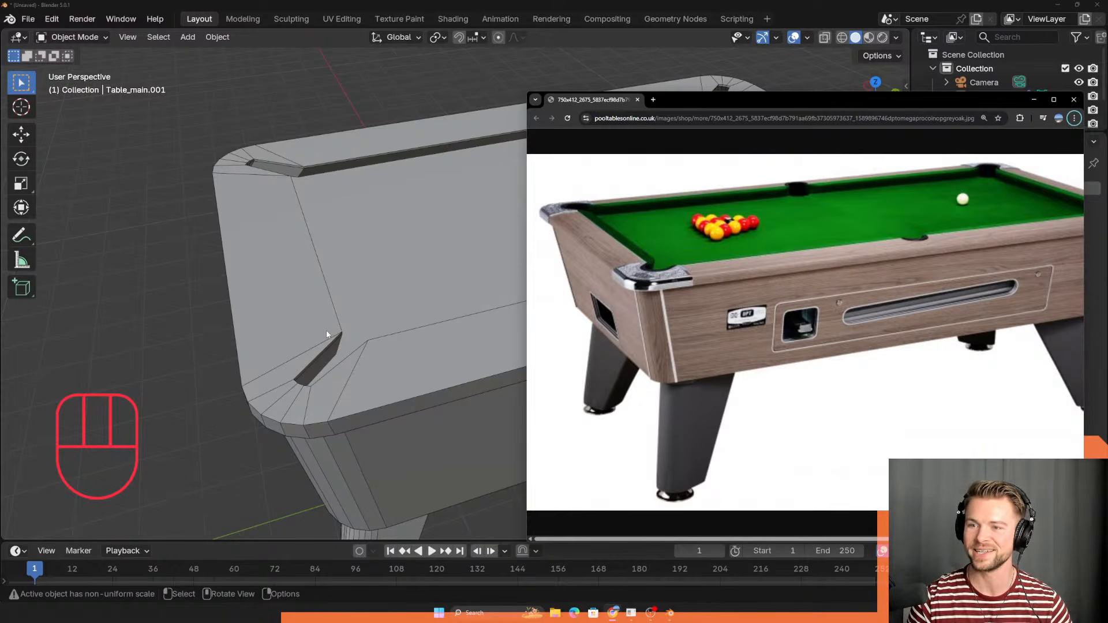
{"action": "key", "text": "alt+Tab"}
{"action": "scroll", "coordinate": [341, 311], "scroll_direction": "down", "scroll_amount": 4}
{"action": "middle_click_drag", "start_coordinate": [425, 369], "coordinate": [393, 293], "text": "shift"}
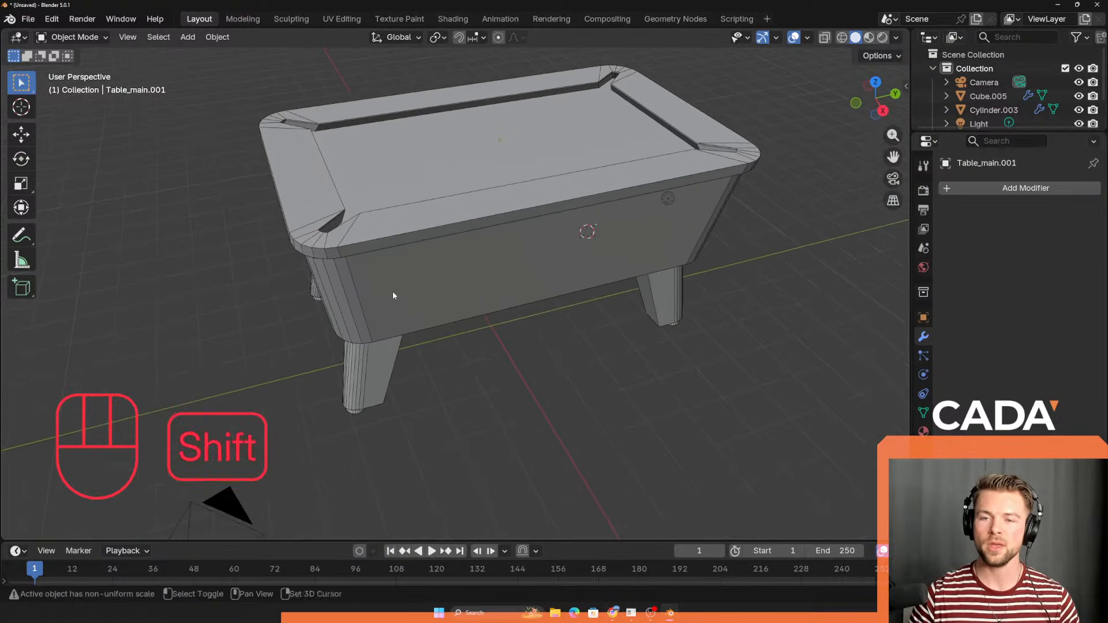
Step: Place the 3D cursor on the rim at the near corner pocket opening, and bring up the reference photo
{"action": "left_click", "coordinate": [456, 361]}
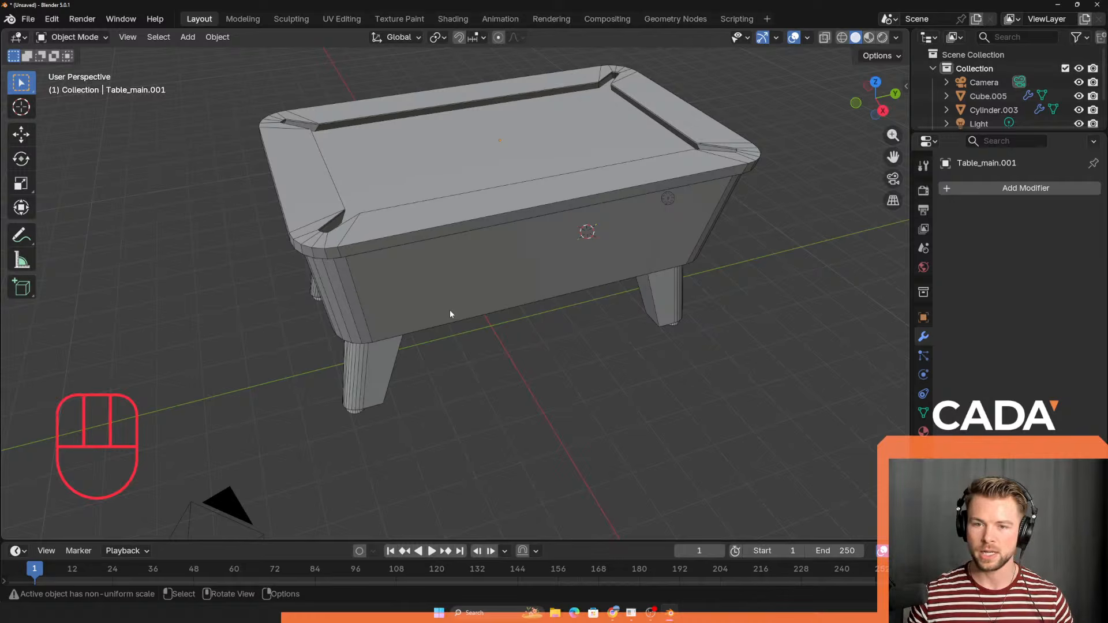
{"action": "key", "text": "shift+a"}
{"action": "middle_click_drag", "start_coordinate": [368, 212], "coordinate": [371, 394]}
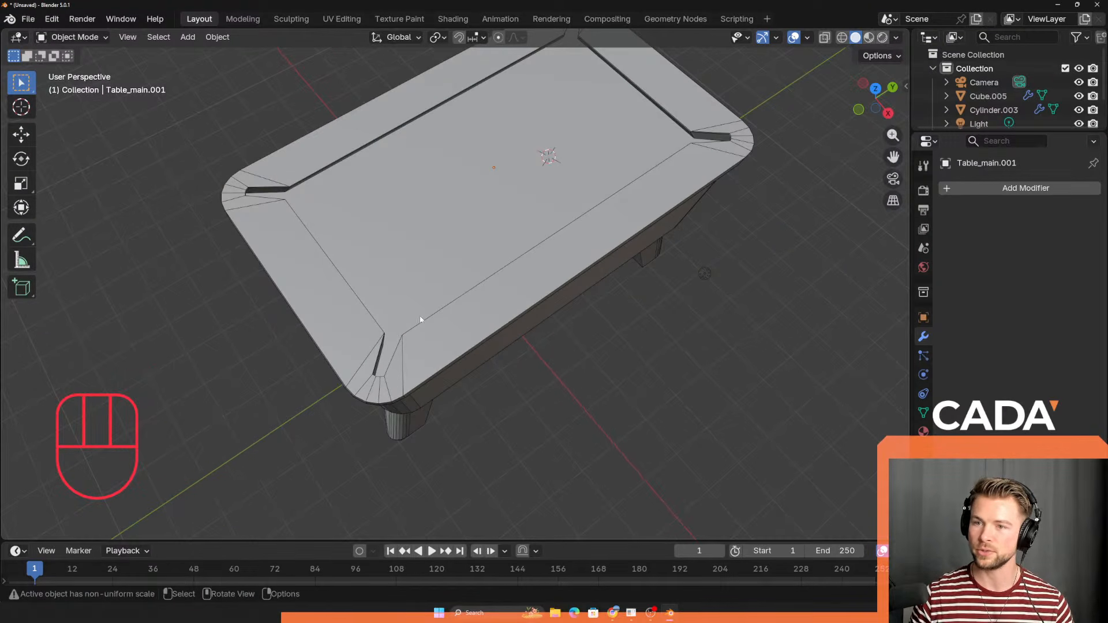
{"action": "right_click", "coordinate": [379, 374], "text": "shift"}
{"action": "middle_click_drag", "start_coordinate": [394, 409], "coordinate": [402, 329]}
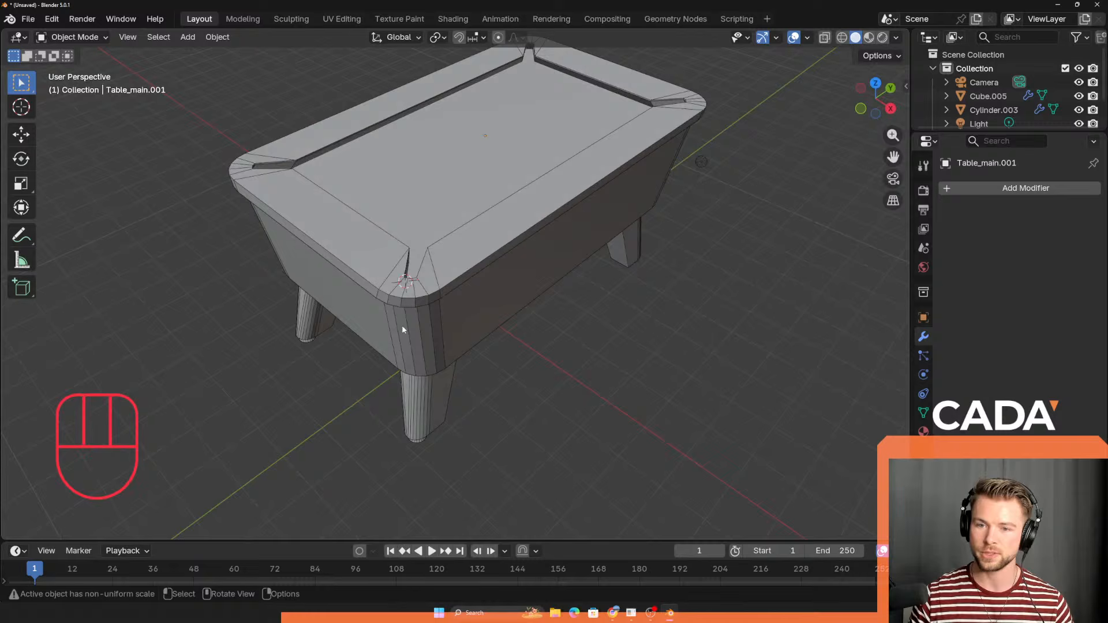
{"action": "right_click", "coordinate": [407, 284], "text": "shift"}
{"action": "right_click", "coordinate": [409, 282], "text": "shift"}
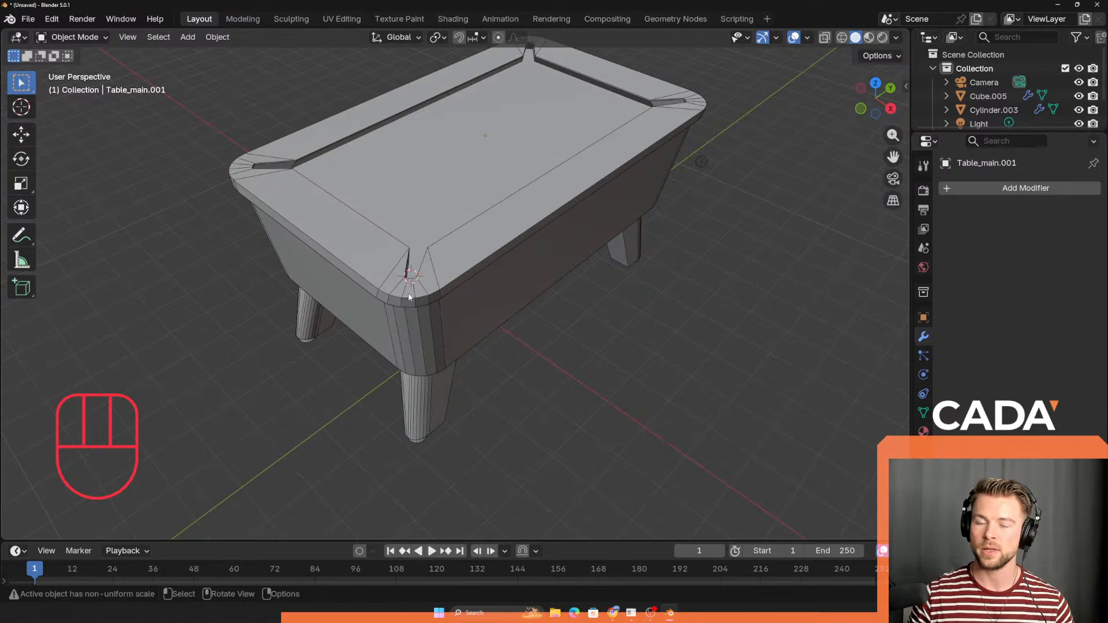
{"action": "key", "text": "alt+Tab"}
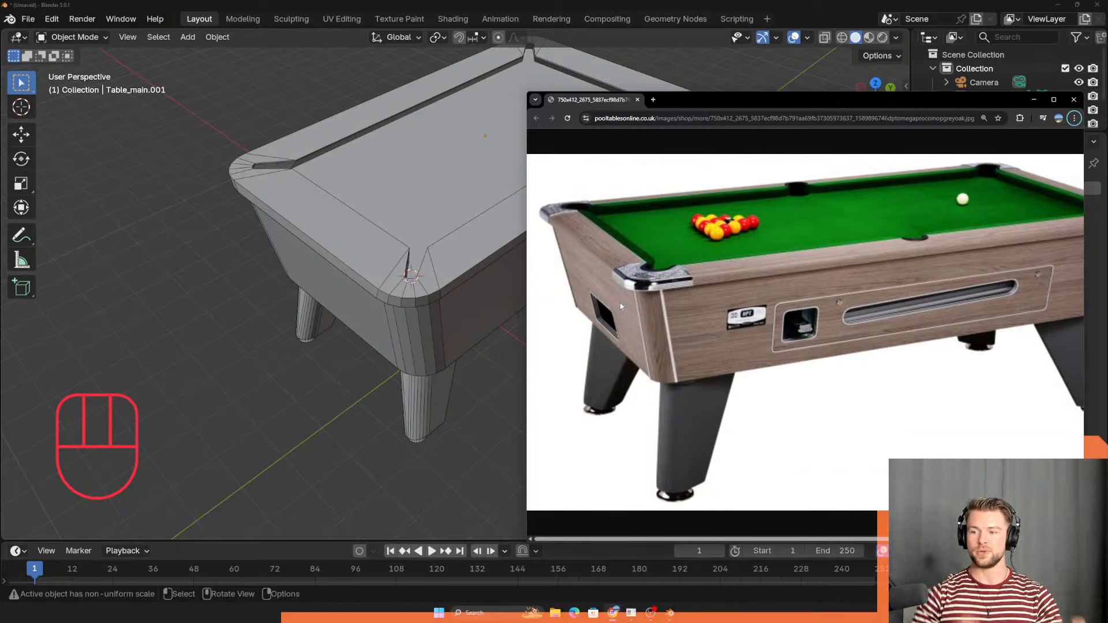
Step: Add a 24-vertex cylinder at the 3D cursor on the near corner and scale it uniformly to about 0.51
{"action": "left_click", "coordinate": [388, 4]}
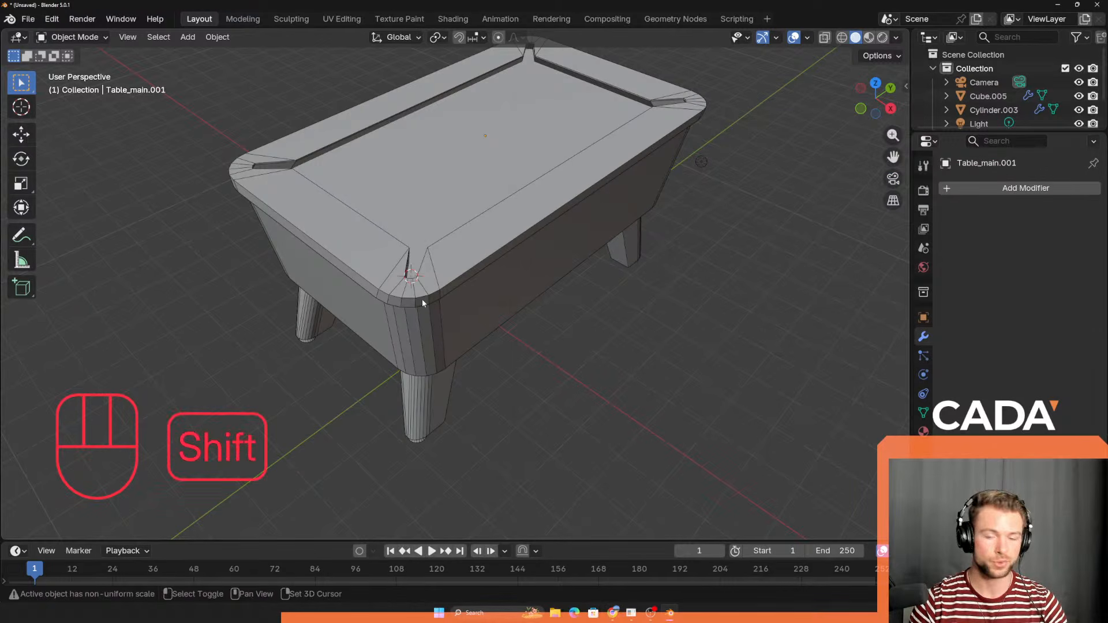
{"action": "key", "text": "shift+a"}
{"action": "mouse_move", "coordinate": [411, 300]}
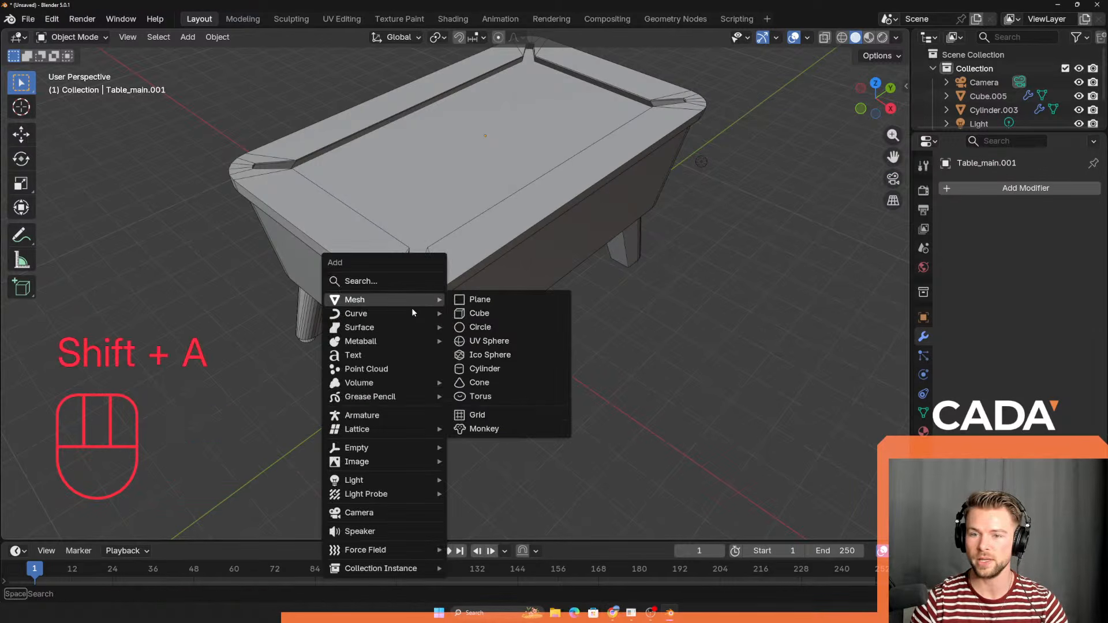
{"action": "left_click", "coordinate": [484, 369]}
{"action": "scroll", "coordinate": [482, 364], "scroll_direction": "down", "scroll_amount": 2}
{"action": "middle_click_drag", "start_coordinate": [473, 311], "coordinate": [551, 376]}
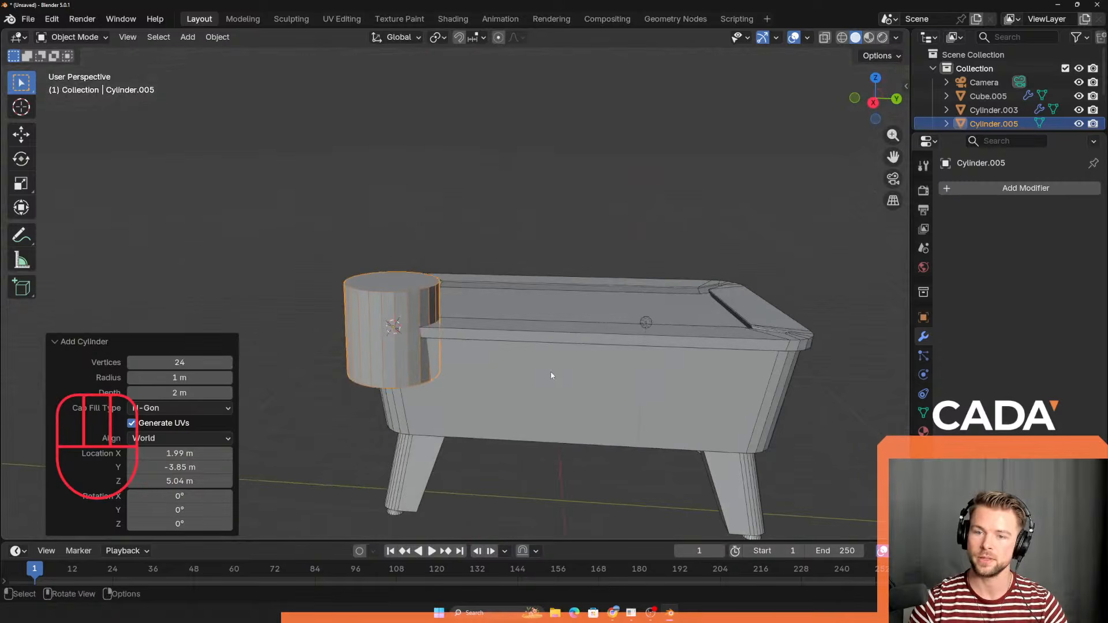
{"action": "key", "text": "s"}
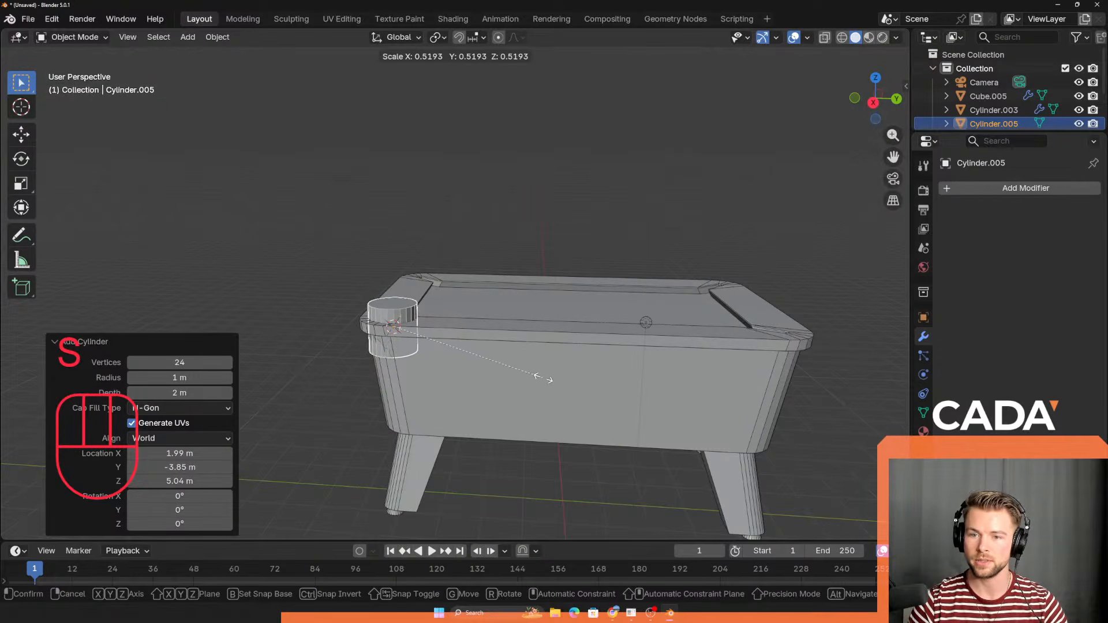
{"action": "left_click", "coordinate": [541, 378]}
Step: Raise the cylinder about 0.48 m along Z so it stands above the rim
{"action": "scroll", "coordinate": [433, 381], "scroll_direction": "up", "scroll_amount": 6}
{"action": "middle_click_drag", "start_coordinate": [365, 372], "coordinate": [574, 296], "text": "shift"}
{"action": "key", "text": "g"}
{"action": "key", "text": "z"}
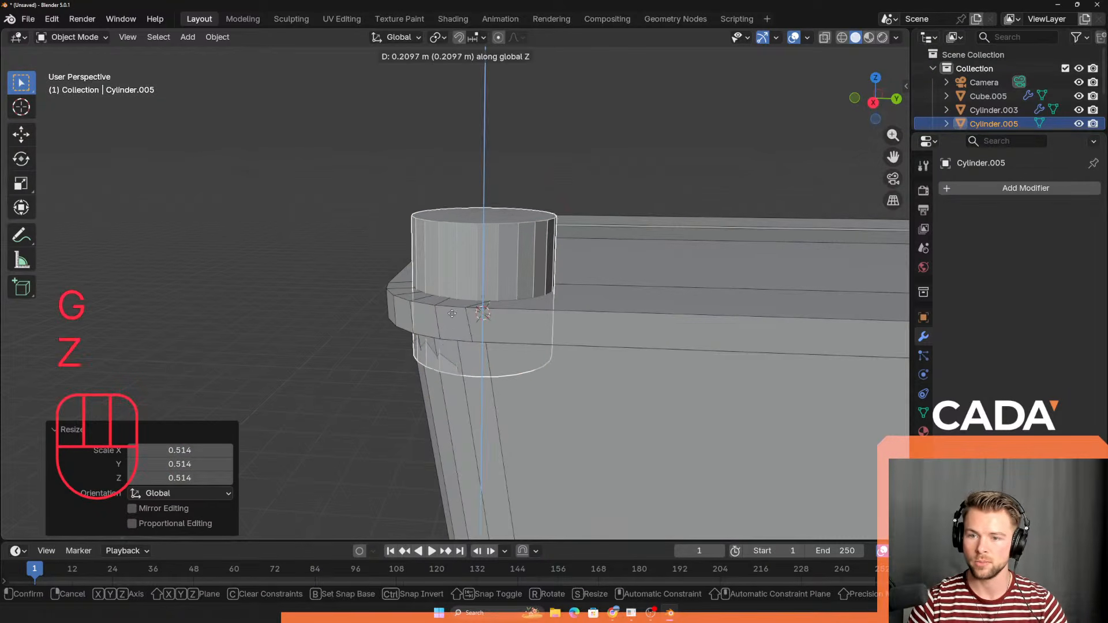
{"action": "left_click", "coordinate": [457, 279]}
{"action": "middle_click_drag", "start_coordinate": [457, 280], "coordinate": [467, 345]}
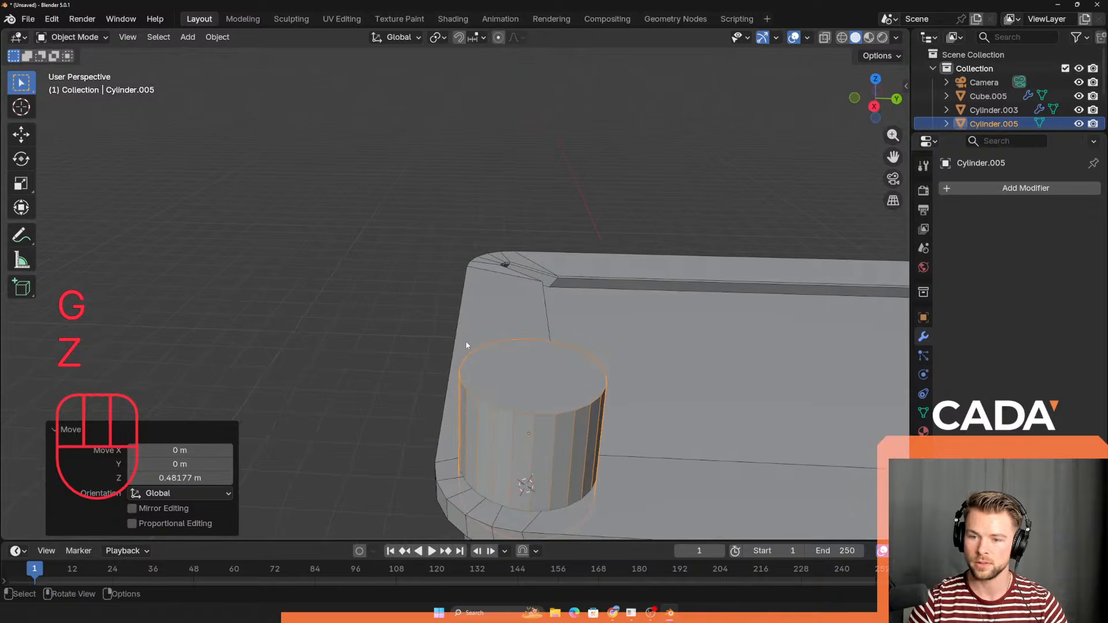
Step: Scale the cylinder down to about 0.63 and compare its size with the corner pocket in the reference photo
{"action": "scroll", "coordinate": [530, 384], "scroll_direction": "down", "scroll_amount": 5}
{"action": "middle_click_drag", "start_coordinate": [532, 386], "coordinate": [584, 300]}
{"action": "scroll", "coordinate": [701, 267], "scroll_direction": "up", "scroll_amount": 5}
{"action": "middle_click_drag", "start_coordinate": [584, 300], "coordinate": [537, 309], "text": "shift"}
{"action": "key", "text": "s"}
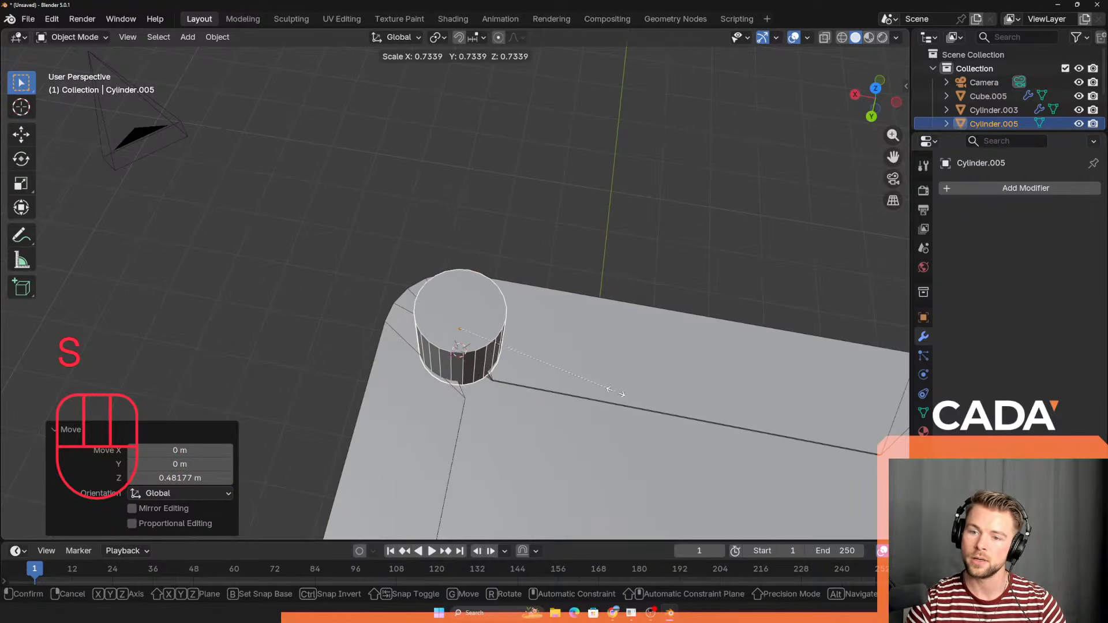
{"action": "left_click", "coordinate": [601, 389]}
{"action": "key", "text": "alt+Tab"}
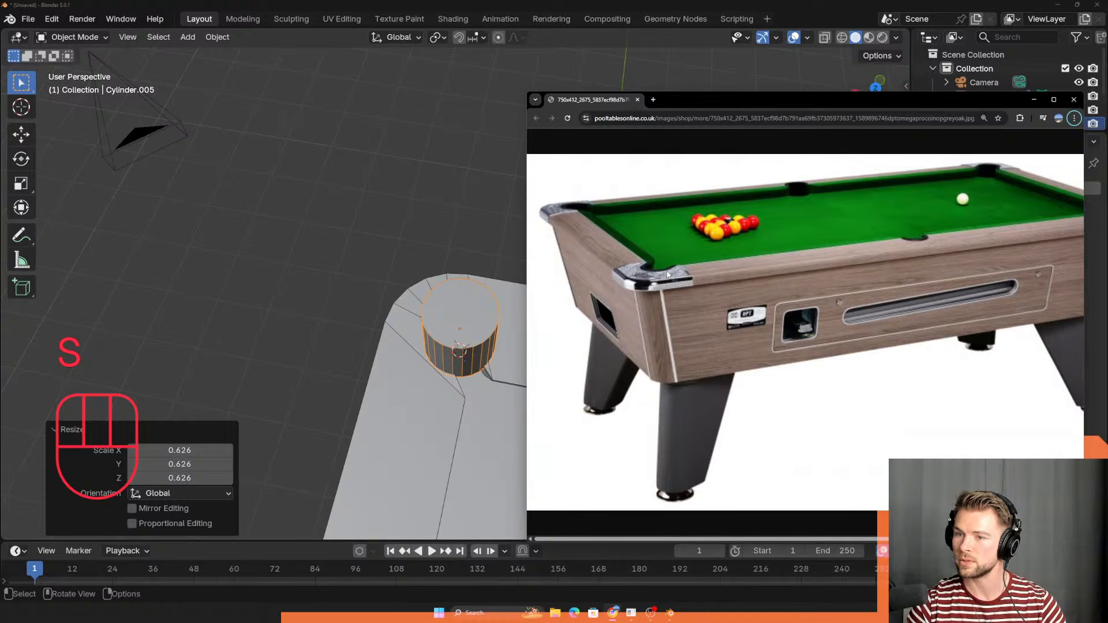
{"action": "key", "text": "alt+Tab"}
Step: Reposition the cylinder freehand by about 0.1 m over the corner and scale it uniformly to about 0.71
{"action": "middle_click_drag", "start_coordinate": [465, 357], "coordinate": [496, 415]}
{"action": "scroll", "coordinate": [423, 355], "scroll_direction": "up", "scroll_amount": 2}
{"action": "key", "text": "g"}
{"action": "left_click", "coordinate": [466, 374]}
{"action": "scroll", "coordinate": [478, 399], "scroll_direction": "down", "scroll_amount": 6}
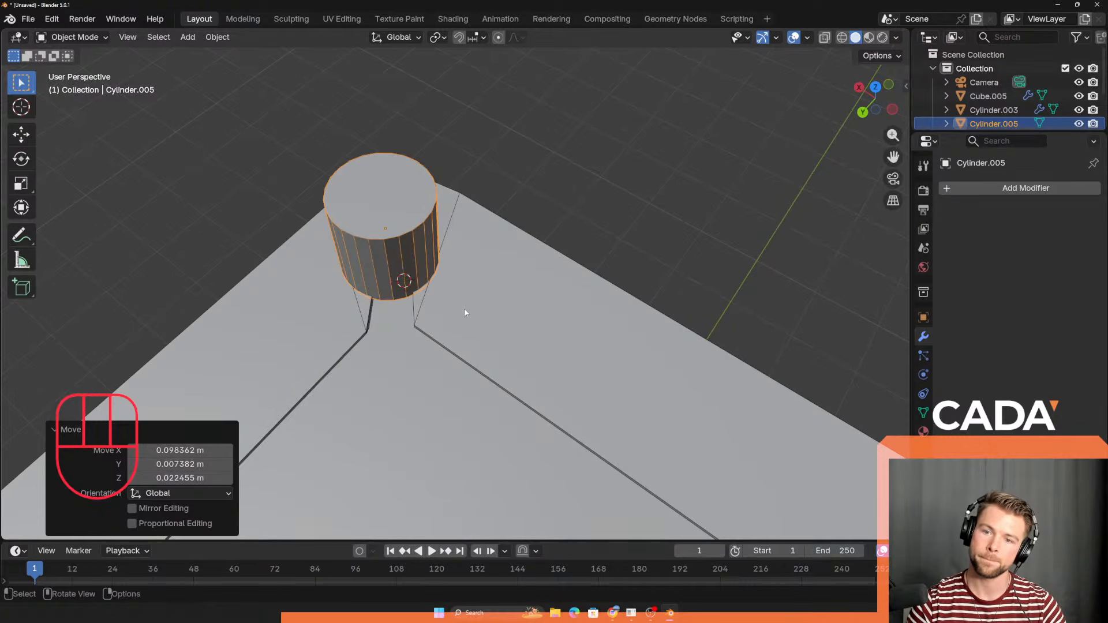
{"action": "key", "text": "s"}
{"action": "left_click", "coordinate": [452, 292]}
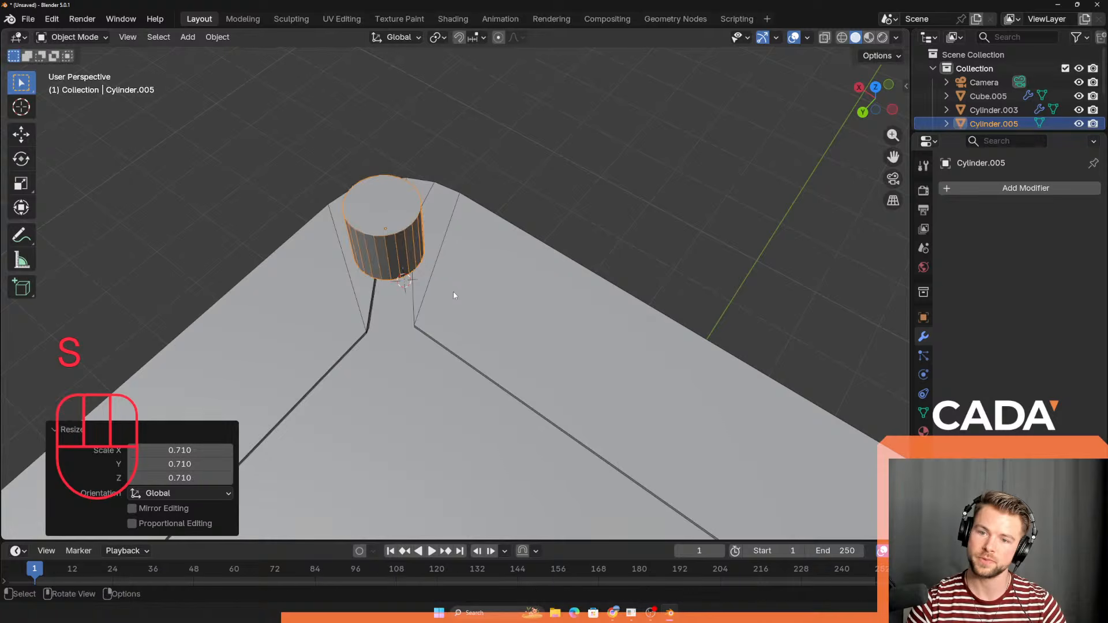
Step: Shift the cylinder inward to the pocket opening and lower it about 0.16 m along Z
{"action": "key", "text": "g"}
{"action": "left_click", "coordinate": [456, 312]}
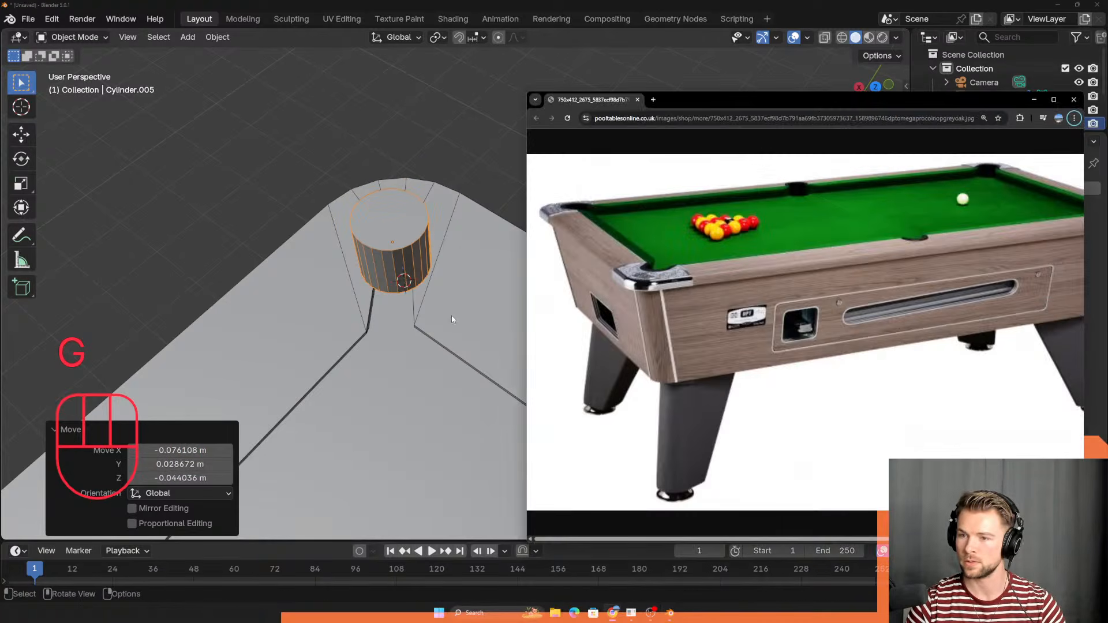
{"action": "key", "text": "g"}
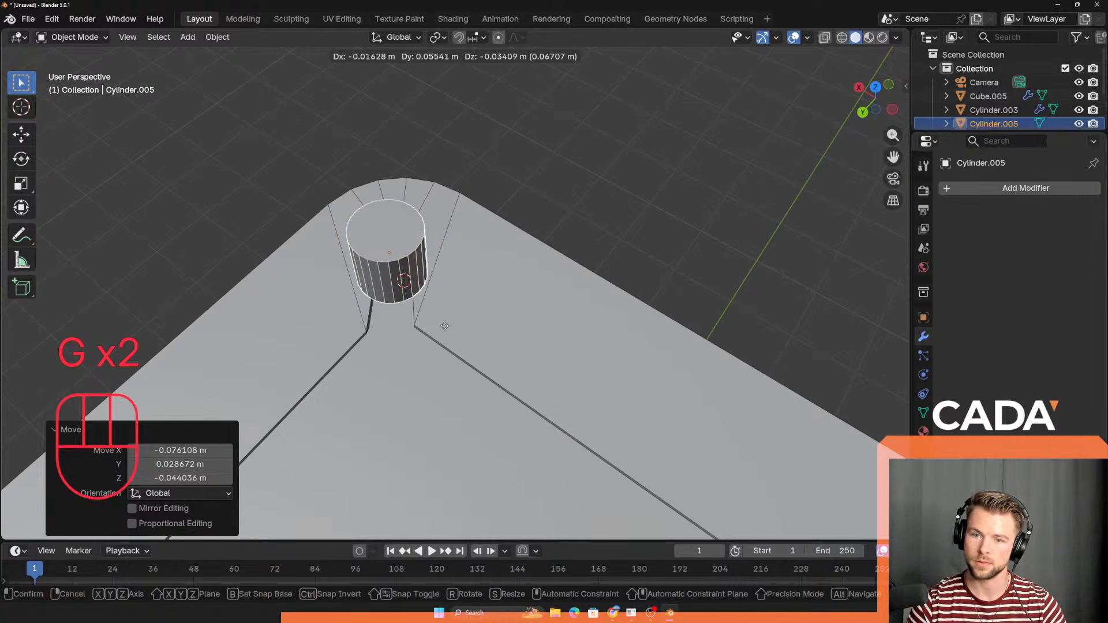
{"action": "left_click", "coordinate": [448, 328]}
{"action": "mouse_move", "coordinate": [433, 365]}
{"action": "middle_mouse_down"}
{"action": "mouse_move", "coordinate": [449, 366]}
{"action": "mouse_move", "coordinate": [424, 365]}
{"action": "mouse_move", "coordinate": [442, 331]}
{"action": "mouse_move", "coordinate": [443, 224]}
{"action": "mouse_move", "coordinate": [441, 383]}
{"action": "middle_mouse_up"}
{"action": "key", "text": "g"}
{"action": "key", "text": "z"}
{"action": "left_click", "coordinate": [443, 359]}
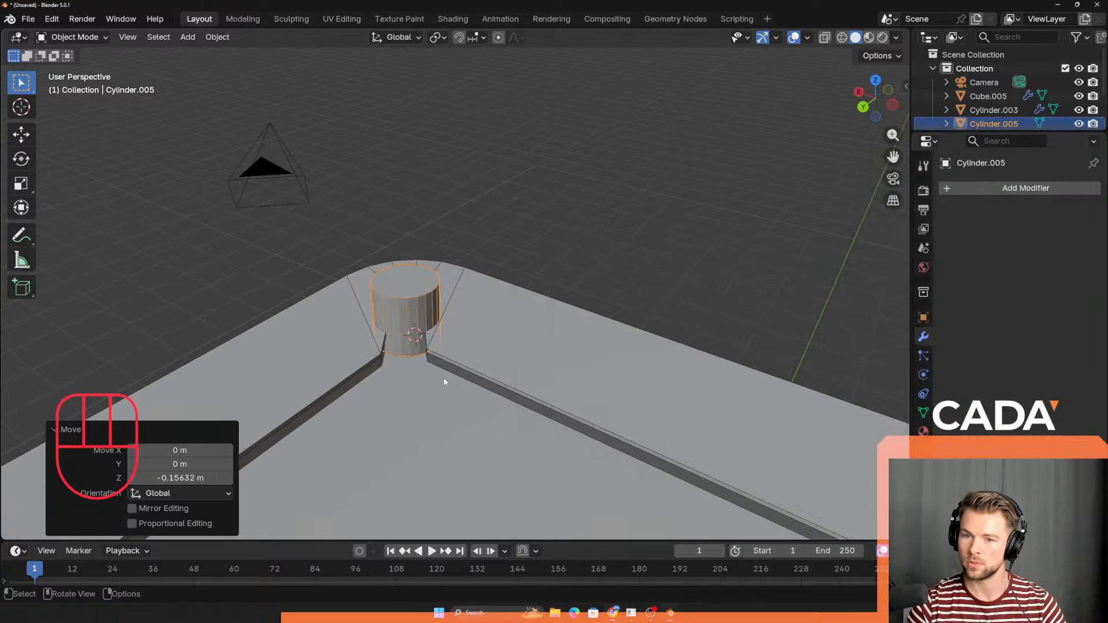
Step: Nudge the cylinder about 0.09 m along Y, -0.04 m along X and another 0.02 m along Y
{"action": "key", "text": "g"}
{"action": "key", "text": "y"}
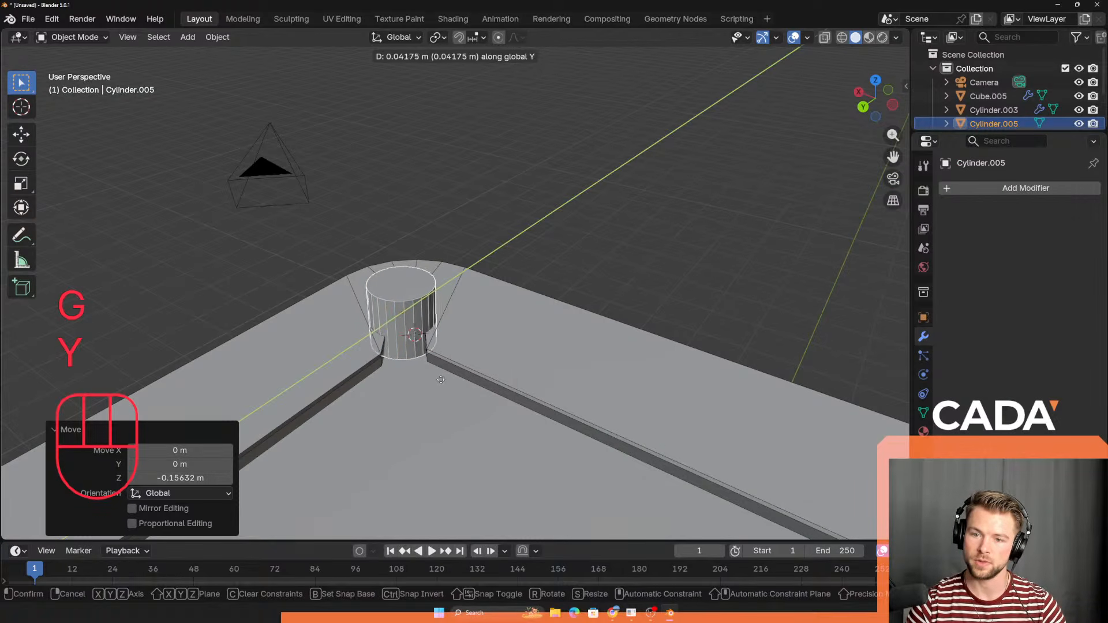
{"action": "left_click", "coordinate": [436, 382]}
{"action": "key", "text": "g"}
{"action": "key", "text": "x"}
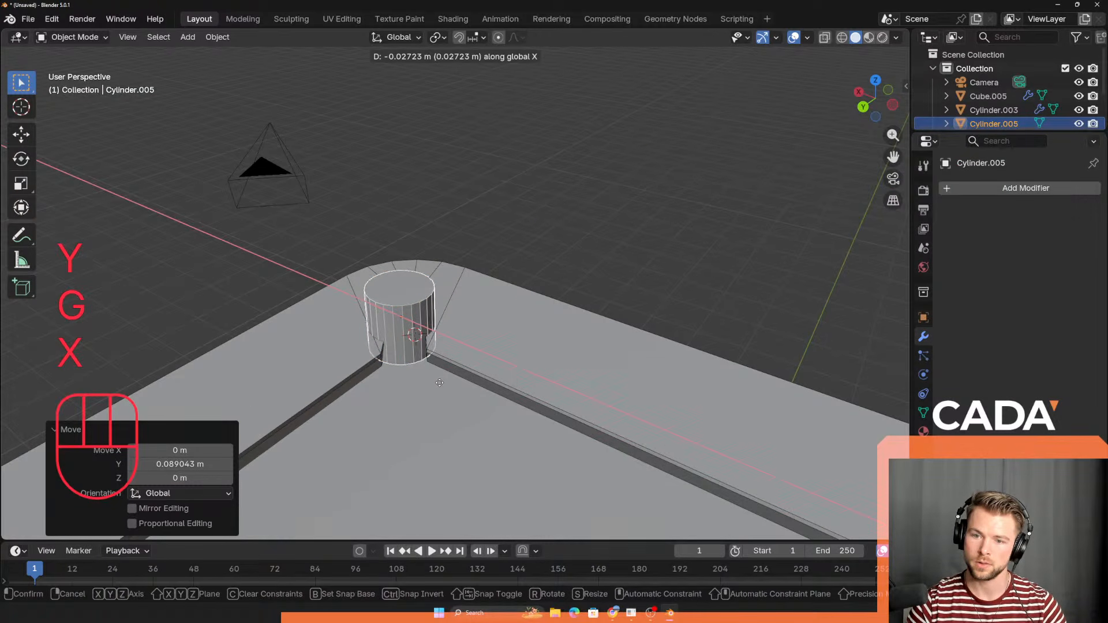
{"action": "left_click", "coordinate": [441, 383]}
{"action": "key", "text": "g"}
{"action": "key", "text": "y"}
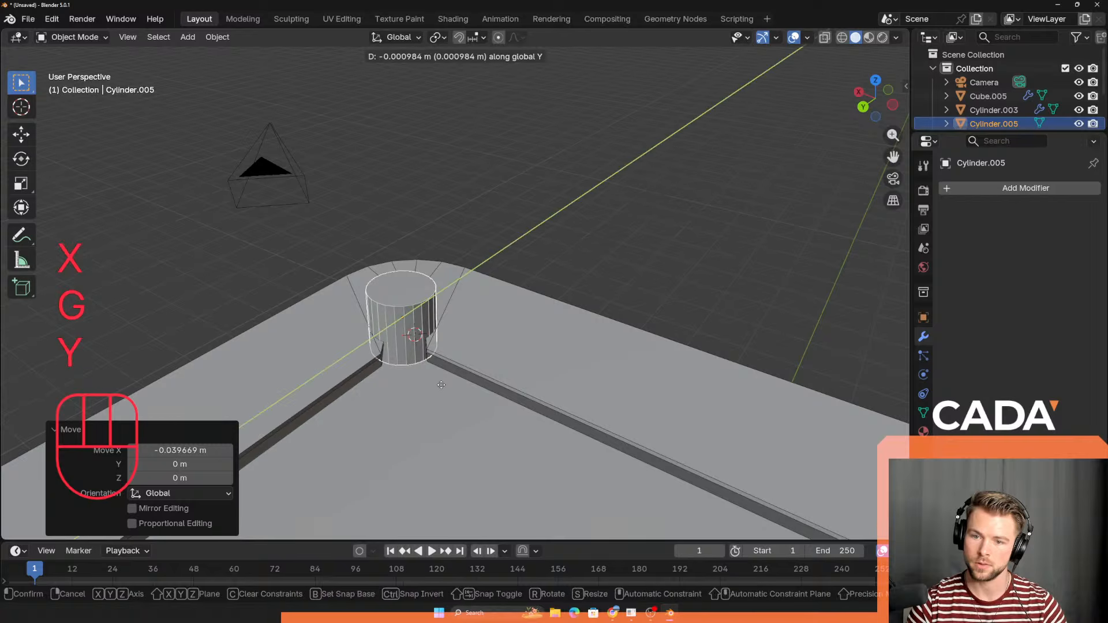
{"action": "left_click", "coordinate": [439, 384]}
Step: Move the cylinder about 0.077 m along Y and -0.026 m along X, up to the inner cushion corners
{"action": "scroll", "coordinate": [440, 384], "scroll_direction": "up", "scroll_amount": 5}
{"action": "mouse_move", "coordinate": [412, 385]}
{"action": "middle_mouse_down", "text": "shift"}
{"action": "mouse_move", "coordinate": [445, 348]}
{"action": "mouse_move", "coordinate": [417, 375]}
{"action": "middle_mouse_up", "text": "shift"}
{"action": "scroll", "coordinate": [443, 349], "scroll_direction": "down", "scroll_amount": 3}
{"action": "middle_click_drag", "start_coordinate": [417, 375], "coordinate": [551, 283], "text": "shift"}
{"action": "scroll", "coordinate": [542, 341], "scroll_direction": "up", "scroll_amount": 4}
{"action": "middle_click_drag", "start_coordinate": [542, 341], "coordinate": [485, 374]}
{"action": "middle_click_drag", "start_coordinate": [461, 398], "coordinate": [551, 302], "text": "shift"}
{"action": "key", "text": "g"}
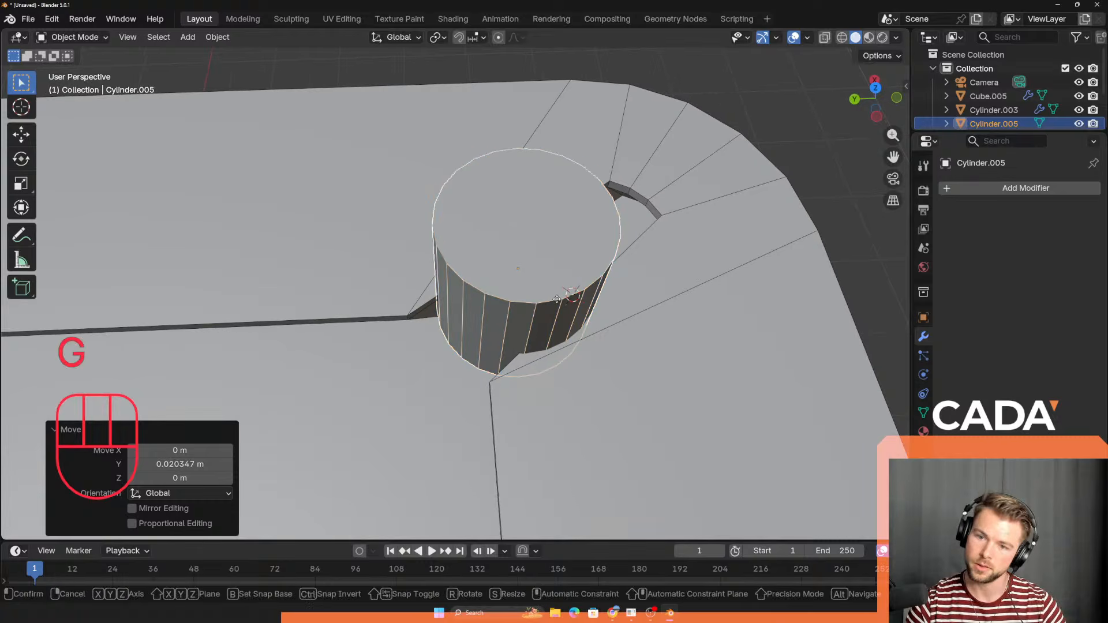
{"action": "key", "text": "y"}
{"action": "left_click", "coordinate": [529, 312]}
{"action": "key", "text": "x"}
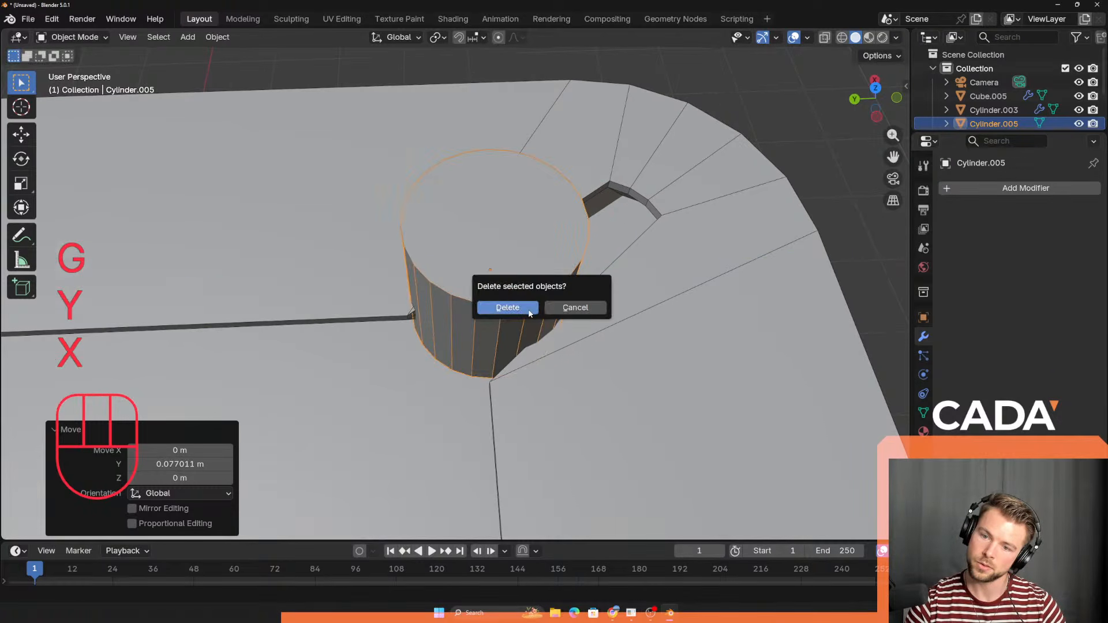
{"action": "left_click", "coordinate": [558, 311]}
{"action": "key", "text": "g"}
{"action": "key", "text": "x"}
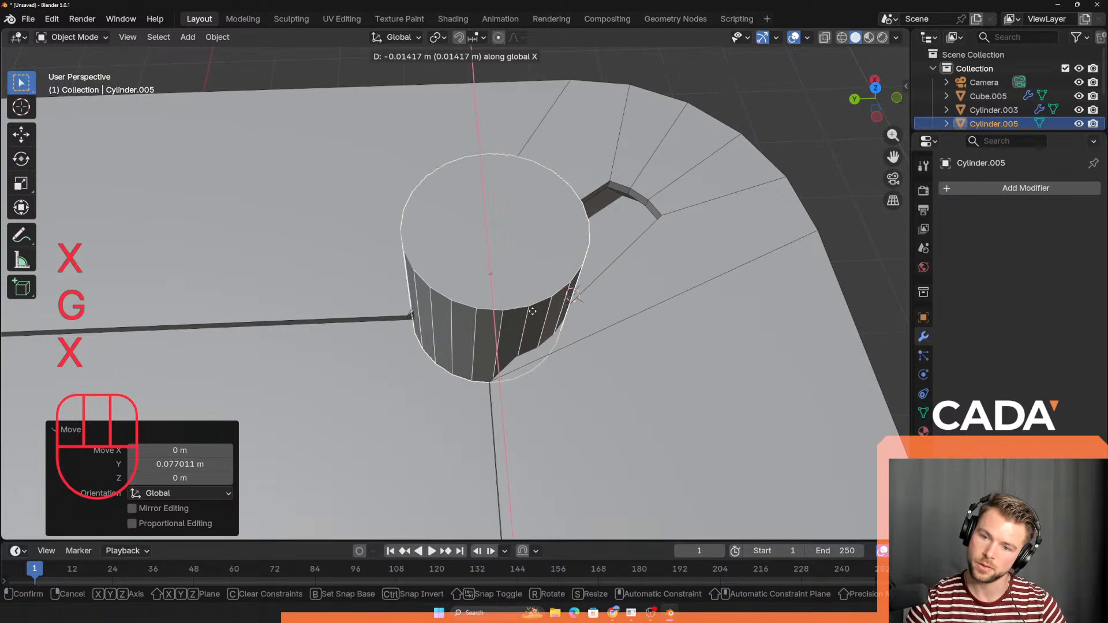
{"action": "left_click", "coordinate": [532, 316]}
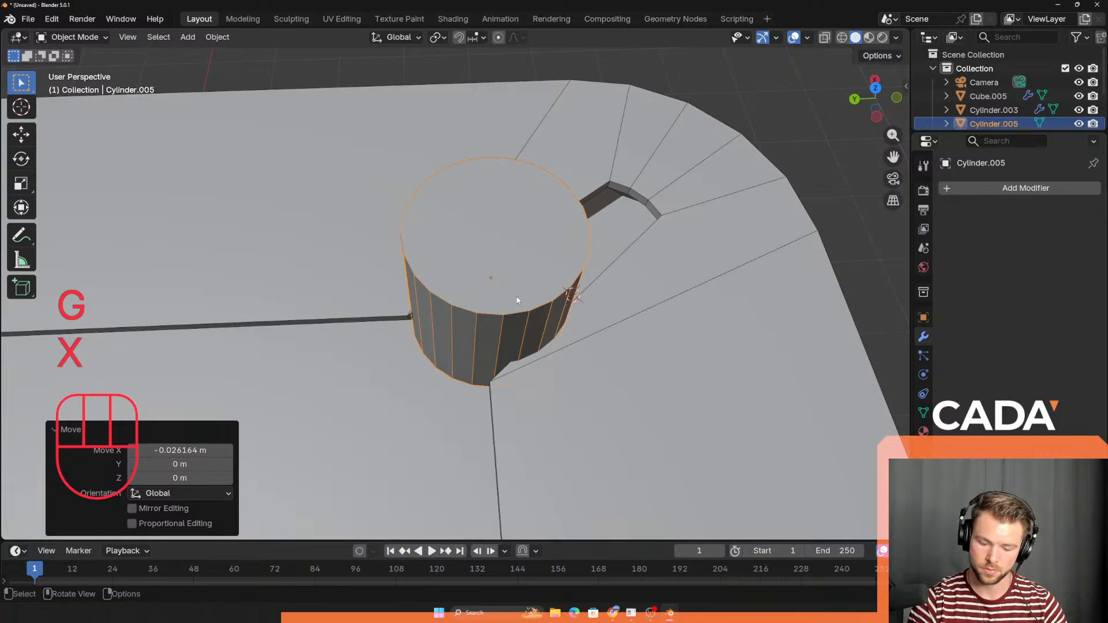
Step: In top view, shift the cylinder about -0.046 m in X and 0.014 m in Y between the cushion corners
{"action": "key", "text": "KP_7"}
{"action": "scroll", "coordinate": [515, 312], "scroll_direction": "up", "scroll_amount": 5}
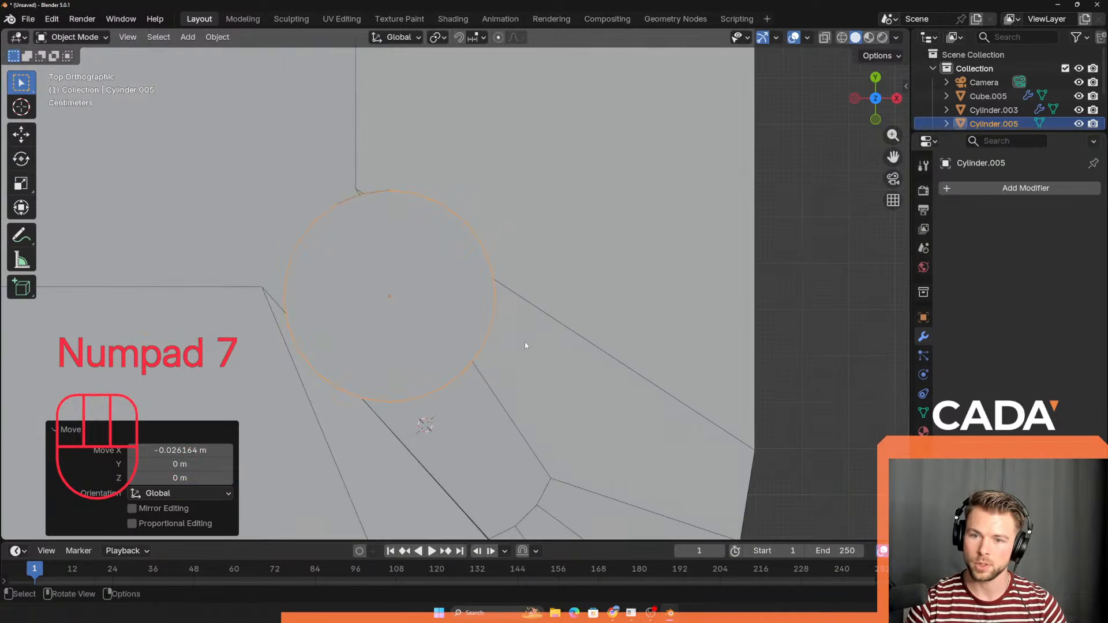
{"action": "middle_click_drag", "start_coordinate": [525, 345], "coordinate": [558, 354], "text": "shift"}
{"action": "key", "text": "g"}
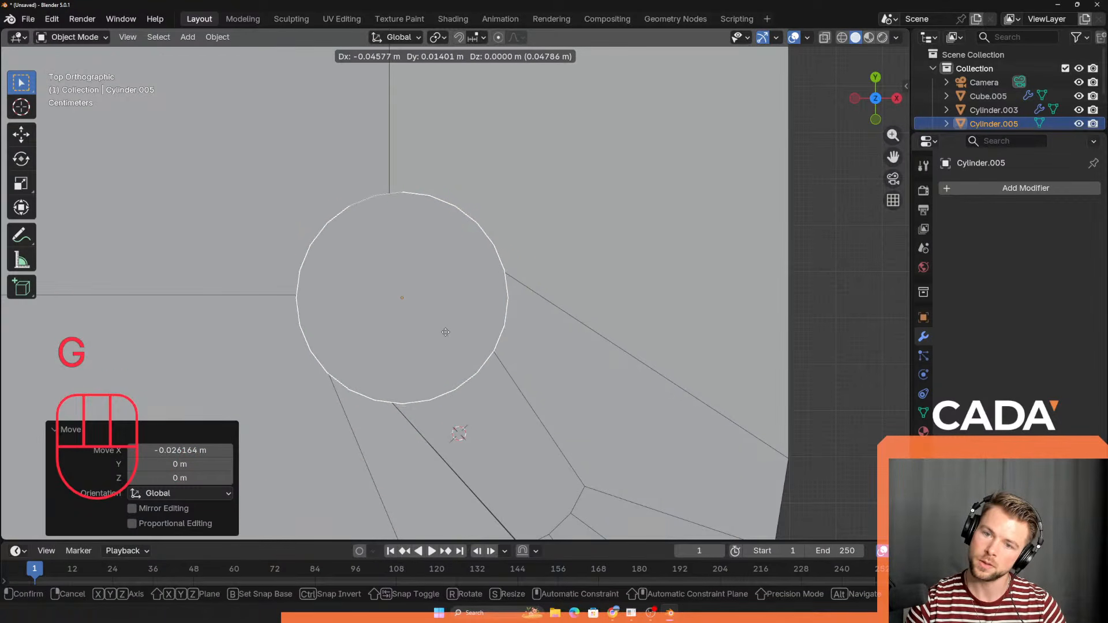
{"action": "left_click", "coordinate": [446, 332]}
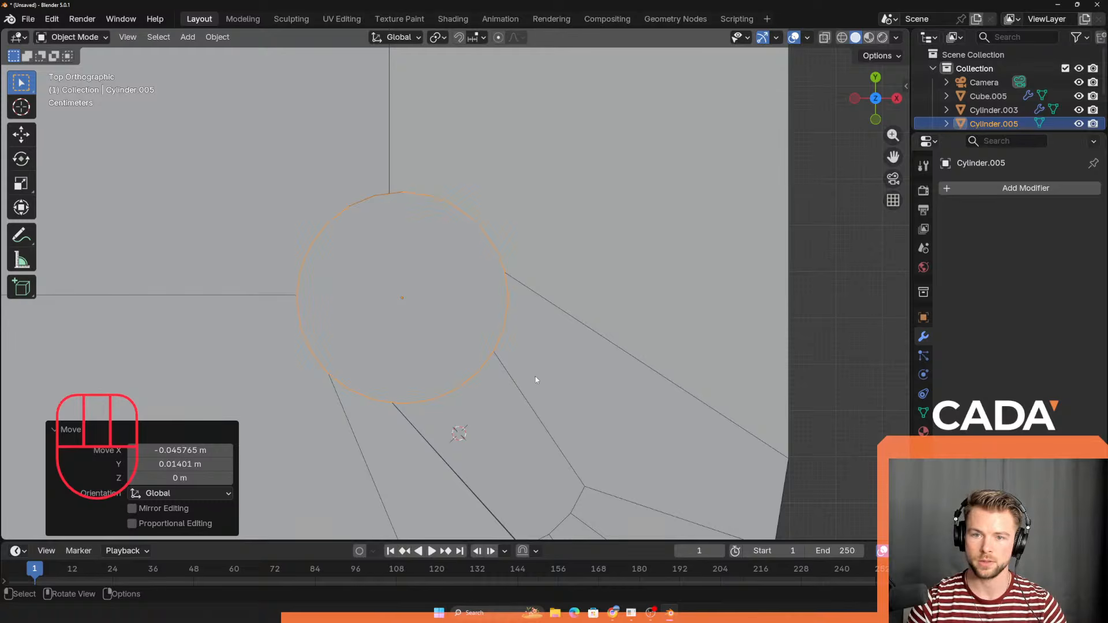
Step: Add a loop cut close to the cylinder's upper rim and another close to its lower rim
{"action": "middle_click_drag", "start_coordinate": [536, 379], "coordinate": [603, 282]}
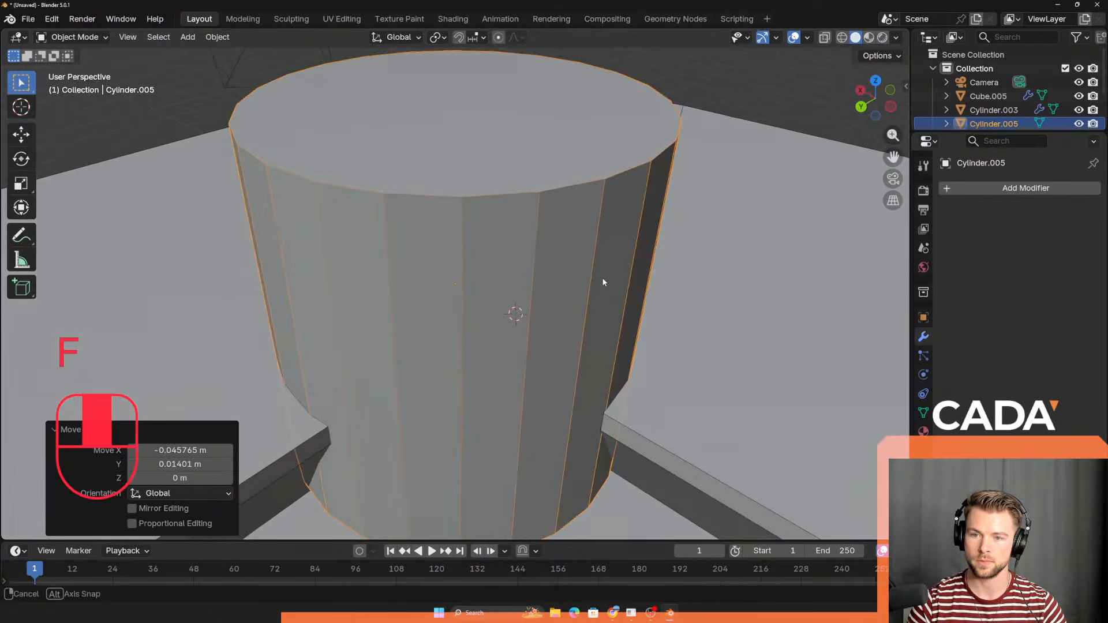
{"action": "scroll", "coordinate": [603, 281], "scroll_direction": "down", "scroll_amount": 2}
{"action": "key", "text": "Tab"}
{"action": "key", "text": "ctrl+r"}
{"action": "left_click", "coordinate": [463, 323]}
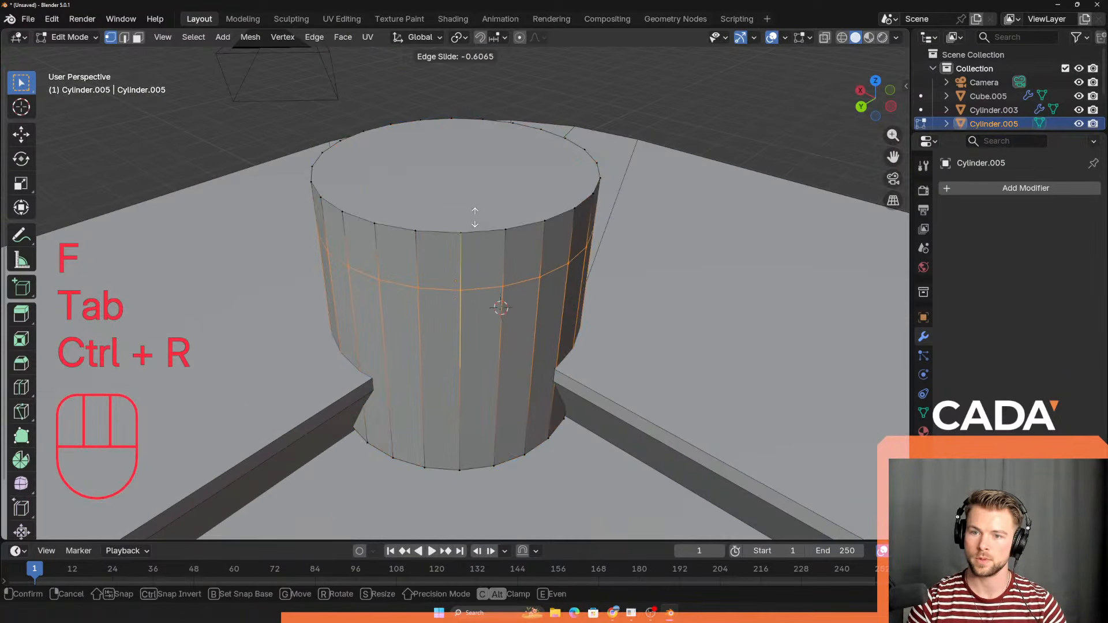
{"action": "left_click", "coordinate": [478, 177]}
{"action": "key", "text": "ctrl+r"}
{"action": "left_click", "coordinate": [459, 323]}
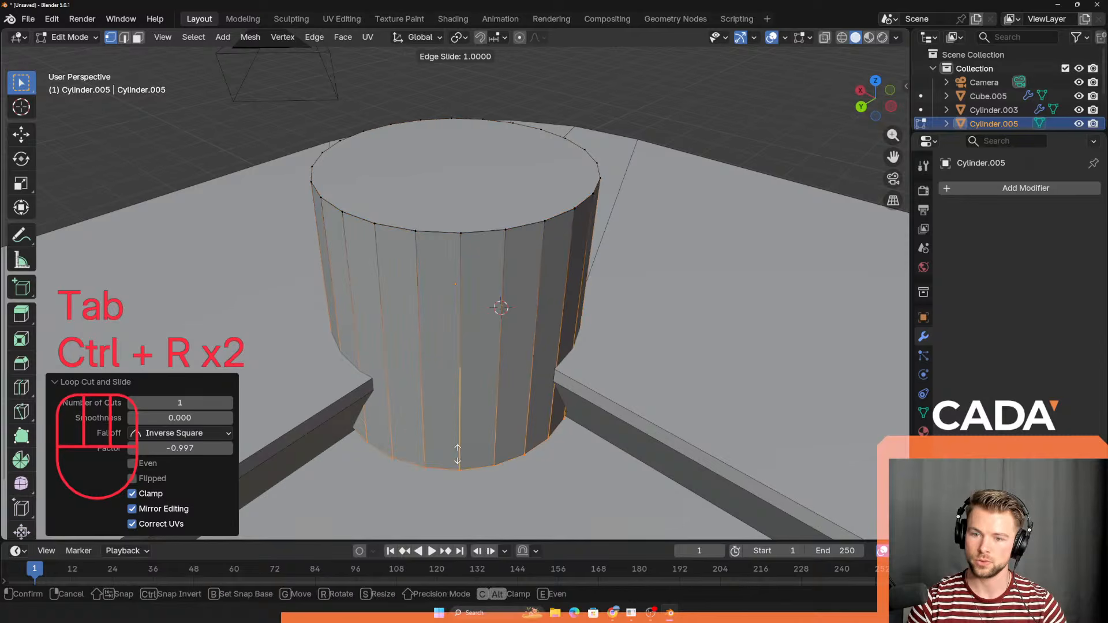
{"action": "left_click", "coordinate": [460, 449]}
Step: Give the cylinder a Subdivision Surface modifier with 4 viewport levels and lower it slightly along Z
{"action": "key", "text": "Tab"}
{"action": "scroll", "coordinate": [458, 413], "scroll_direction": "down", "scroll_amount": 2}
{"action": "key", "text": "ctrl+3"}
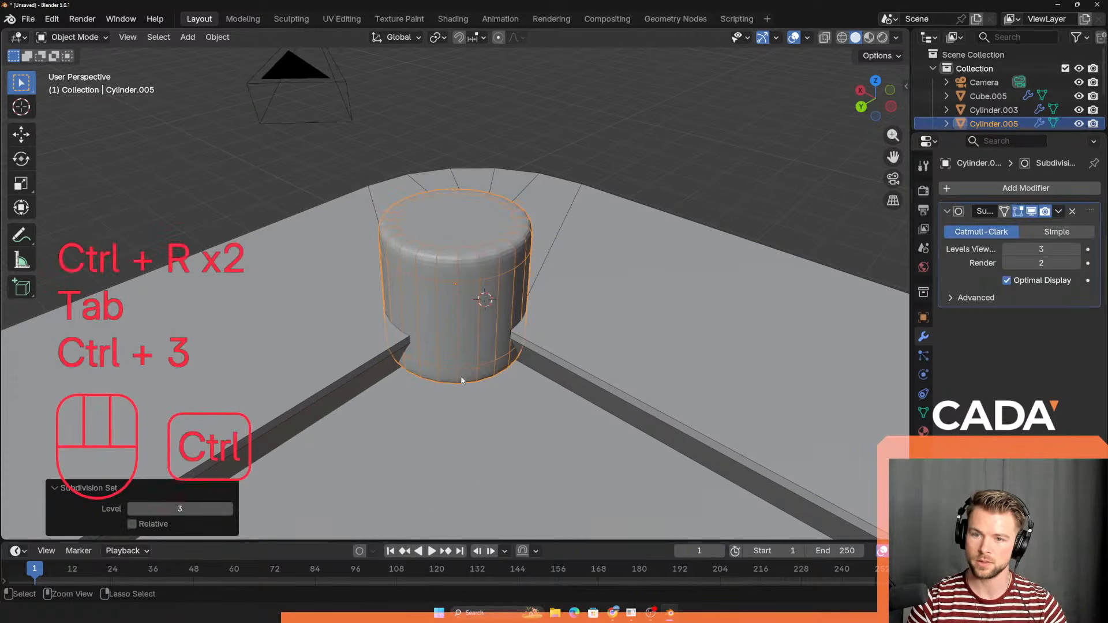
{"action": "left_click", "coordinate": [1076, 249]}
{"action": "key", "text": "g"}
{"action": "key", "text": "z"}
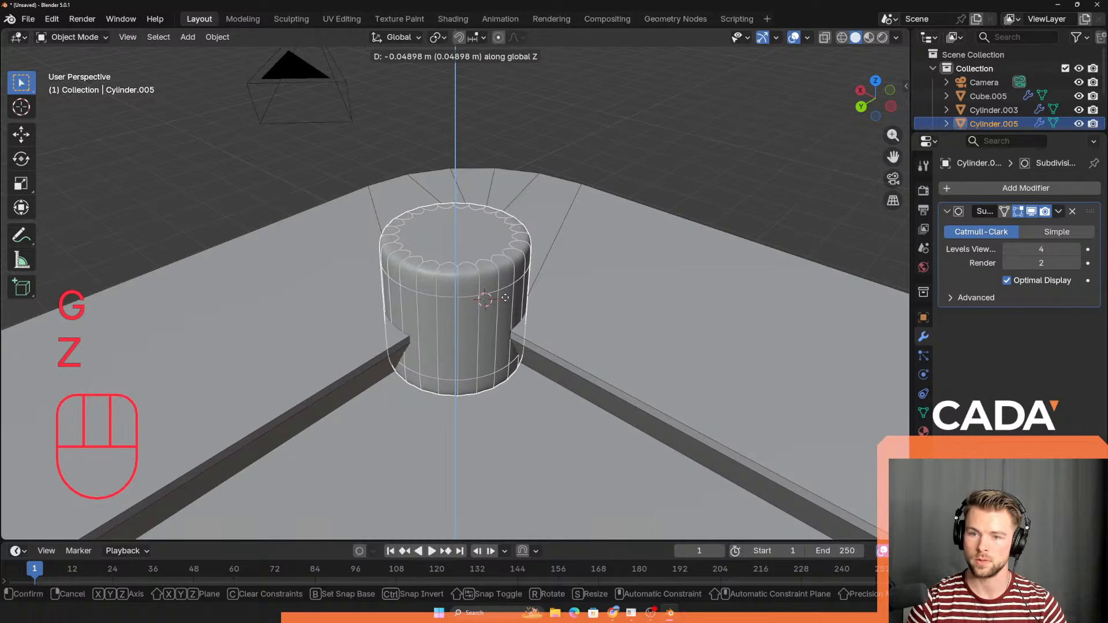
{"action": "left_click", "coordinate": [506, 315]}
Step: With X-ray on, select the outer end vertices of this corner's pocket opening in the table mesh
{"action": "middle_click_drag", "start_coordinate": [664, 115], "coordinate": [607, 250]}
{"action": "key", "text": "Tab"}
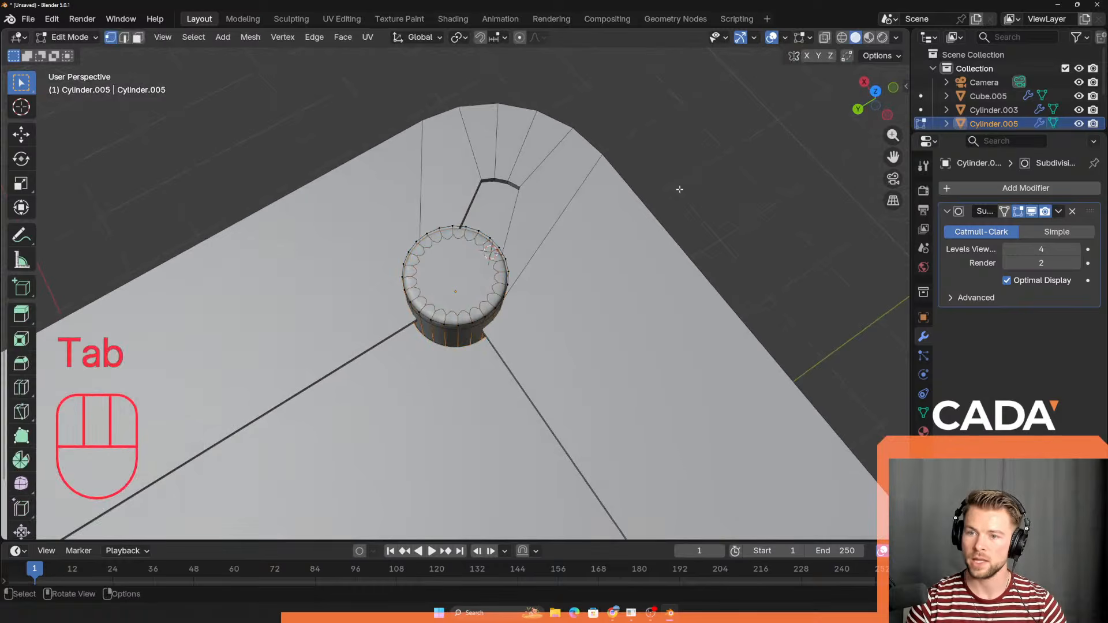
{"action": "left_click", "coordinate": [825, 37]}
{"action": "key", "text": "Tab"}
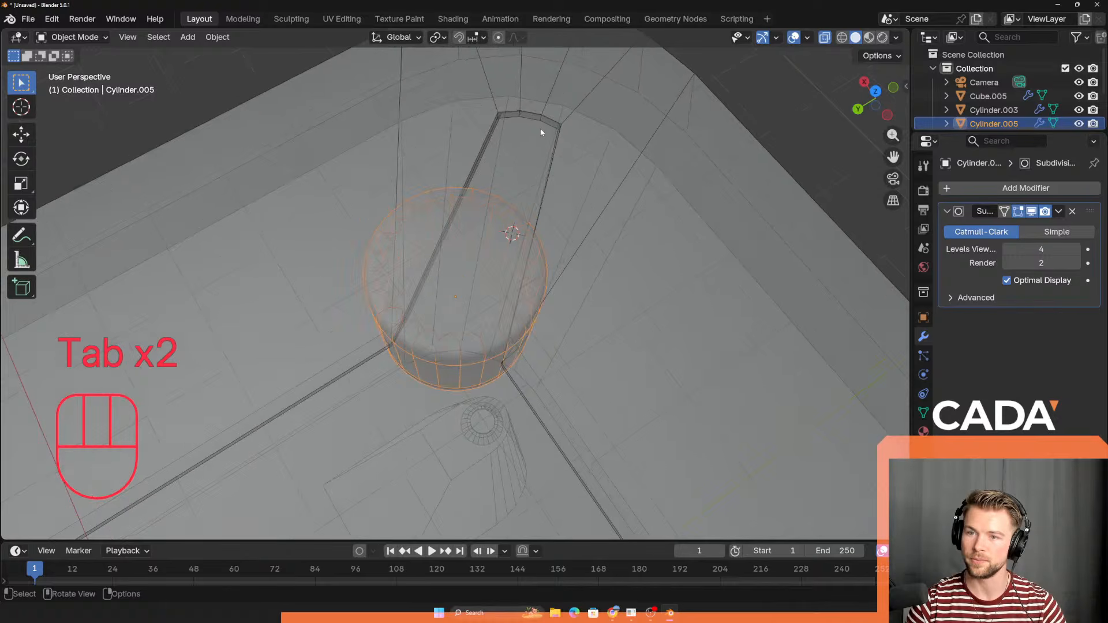
{"action": "left_click", "coordinate": [532, 121]}
{"action": "key", "text": "Tab"}
{"action": "left_click", "coordinate": [532, 122]}
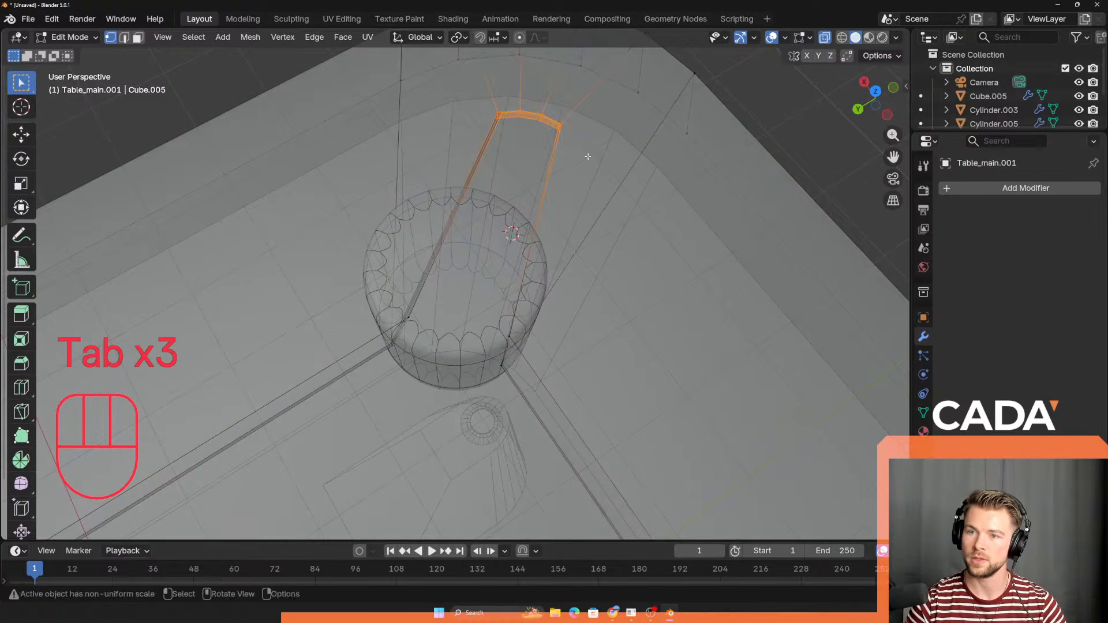
Step: Add the outer end vertices of the second corner's pocket opening to the selection
{"action": "middle_click_drag", "start_coordinate": [531, 121], "coordinate": [530, 242]}
{"action": "scroll", "coordinate": [529, 242], "scroll_direction": "down", "scroll_amount": 7}
{"action": "middle_click_drag", "start_coordinate": [406, 434], "coordinate": [494, 162], "text": "shift"}
{"action": "scroll", "coordinate": [462, 379], "scroll_direction": "up", "scroll_amount": 1}
{"action": "scroll", "coordinate": [487, 394], "scroll_direction": "up", "scroll_amount": 1}
{"action": "middle_click_drag", "start_coordinate": [485, 386], "coordinate": [444, 352]}
{"action": "left_click_drag", "start_coordinate": [447, 377], "coordinate": [508, 421], "text": "shift"}
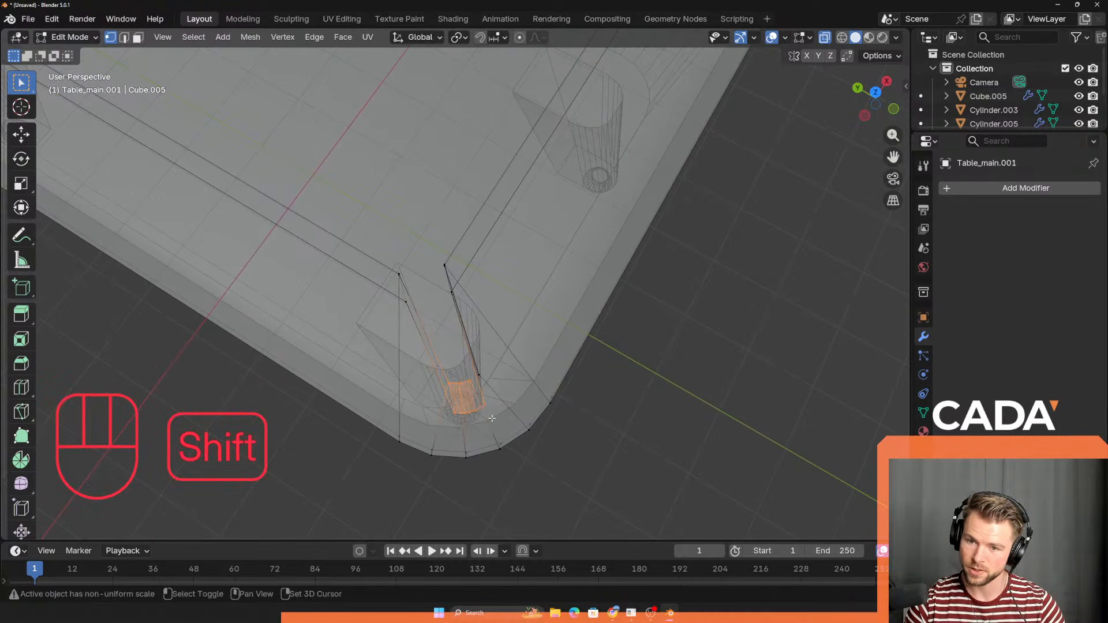
{"action": "left_click_drag", "start_coordinate": [456, 349], "coordinate": [508, 403], "text": "shift"}
Step: Include the outer end vertices of the third corner's pocket opening in the selection
{"action": "scroll", "coordinate": [462, 388], "scroll_direction": "down", "scroll_amount": 3}
{"action": "middle_click_drag", "start_coordinate": [346, 314], "coordinate": [520, 408], "text": "shift"}
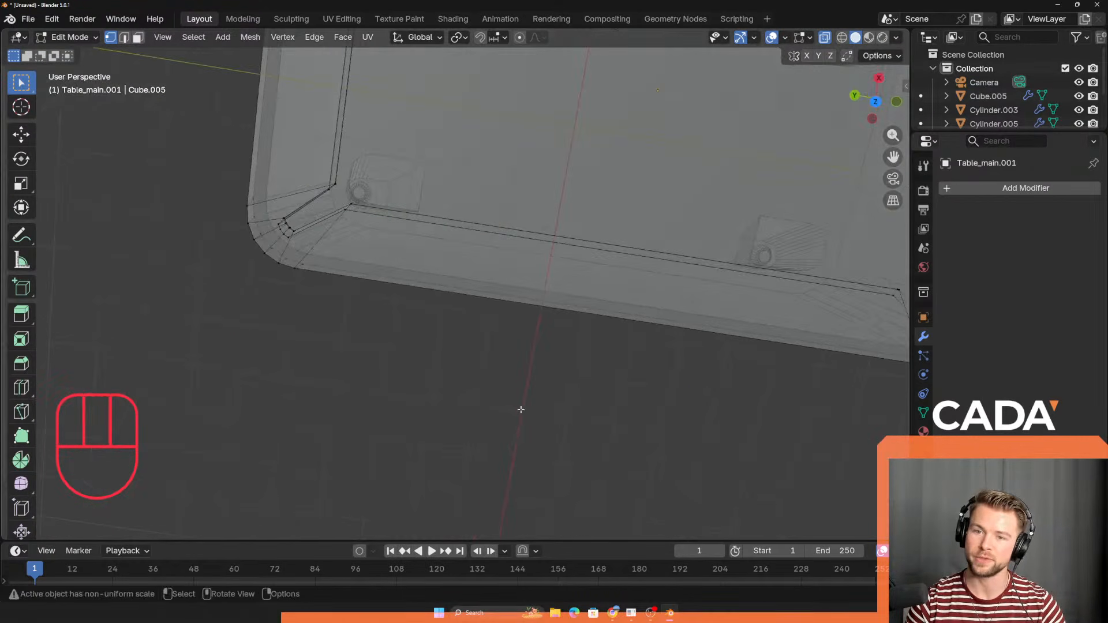
{"action": "scroll", "coordinate": [259, 227], "scroll_direction": "up", "scroll_amount": 1}
{"action": "scroll", "coordinate": [259, 227], "scroll_direction": "up", "scroll_amount": 1}
{"action": "left_click_drag", "start_coordinate": [98, 138], "coordinate": [151, 191], "text": "shift"}
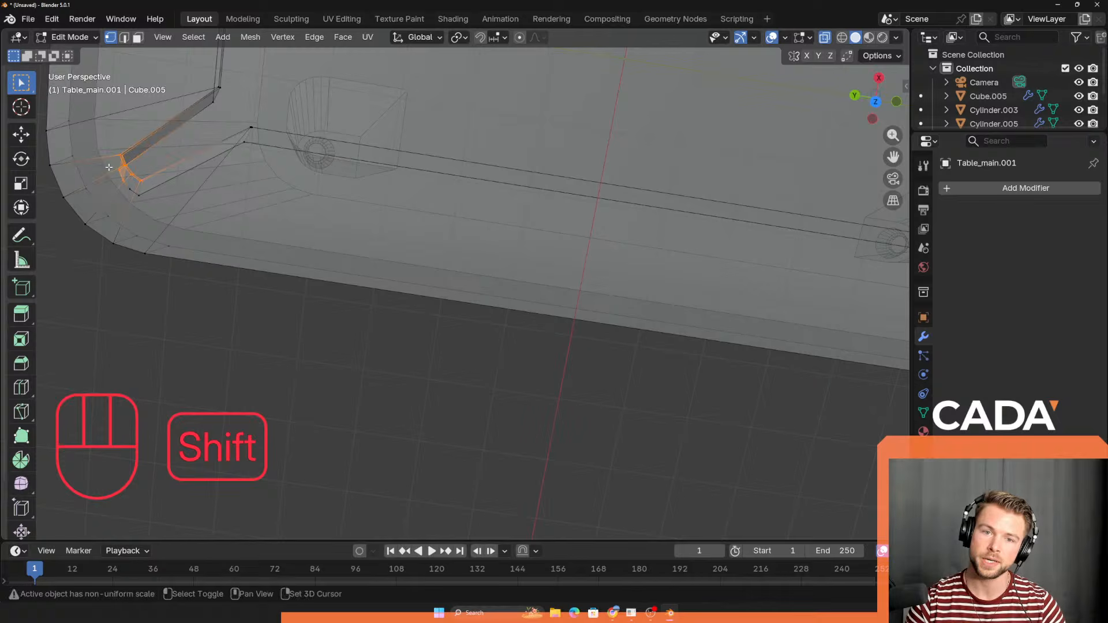
{"action": "left_click", "coordinate": [167, 203], "text": "shift"}
Step: Add the outer end vertices of the fourth corner's pocket opening to the selection
{"action": "scroll", "coordinate": [167, 203], "scroll_direction": "down", "scroll_amount": 2}
{"action": "middle_click_drag", "start_coordinate": [375, 145], "coordinate": [381, 473], "text": "shift"}
{"action": "middle_click_drag", "start_coordinate": [387, 190], "coordinate": [365, 519], "text": "shift"}
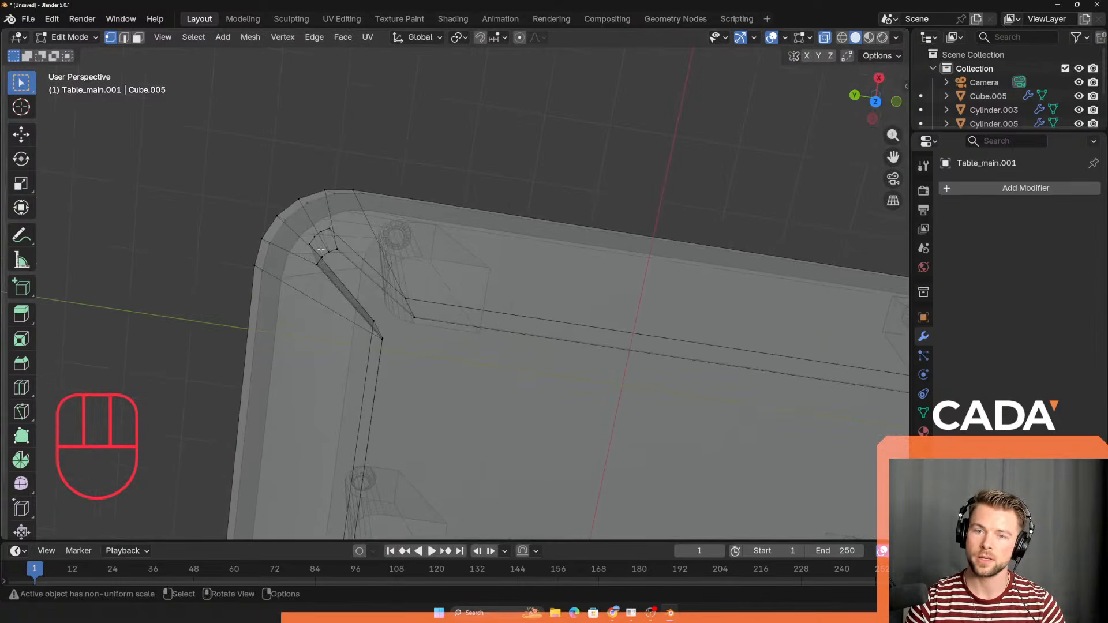
{"action": "left_click_drag", "start_coordinate": [327, 254], "coordinate": [328, 255], "text": "shift"}
{"action": "left_click", "coordinate": [328, 224], "text": "shift"}
Step: Scale the selected vertices of all four pocket openings inward to about 0.877, plus about 0.958 along X
{"action": "scroll", "coordinate": [351, 294], "scroll_direction": "down", "scroll_amount": 4}
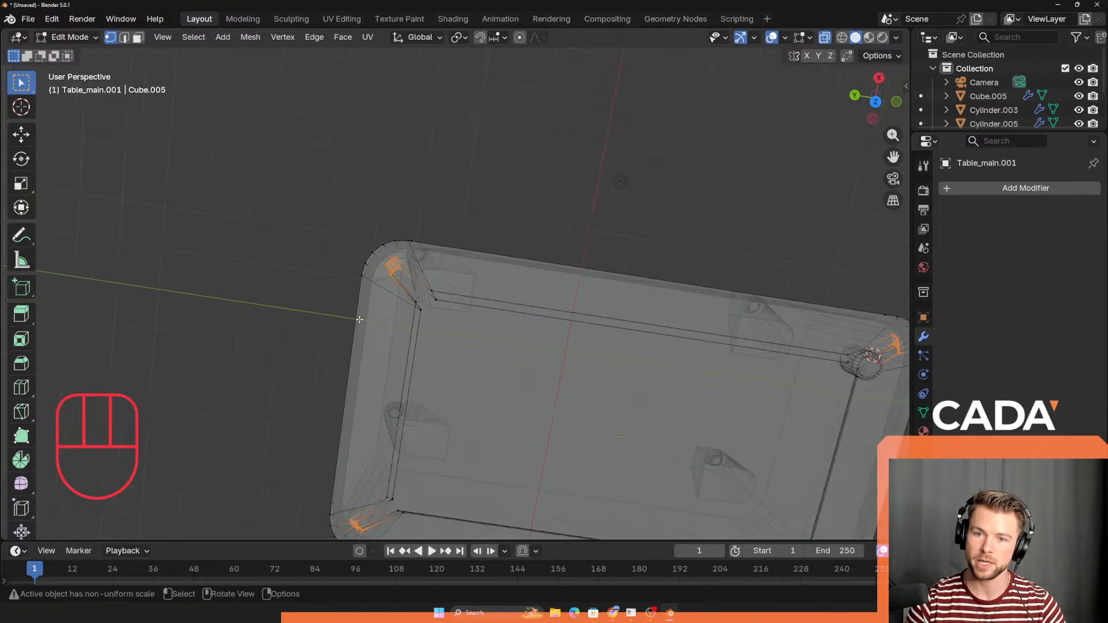
{"action": "middle_click_drag", "start_coordinate": [681, 421], "coordinate": [568, 295], "text": "shift"}
{"action": "key", "text": "s"}
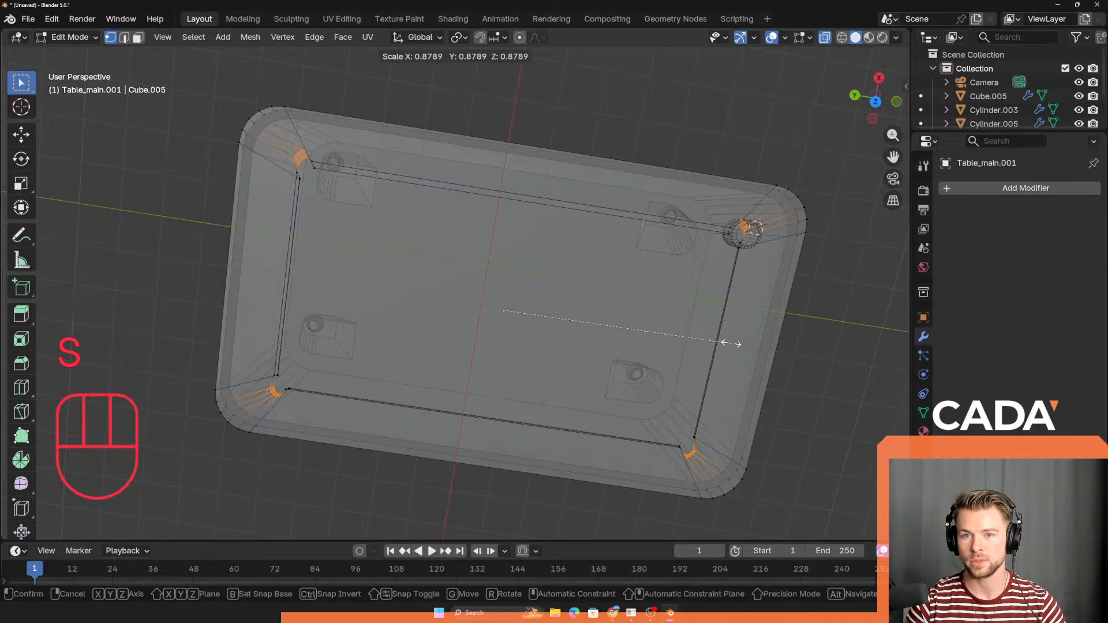
{"action": "left_click", "coordinate": [731, 345]}
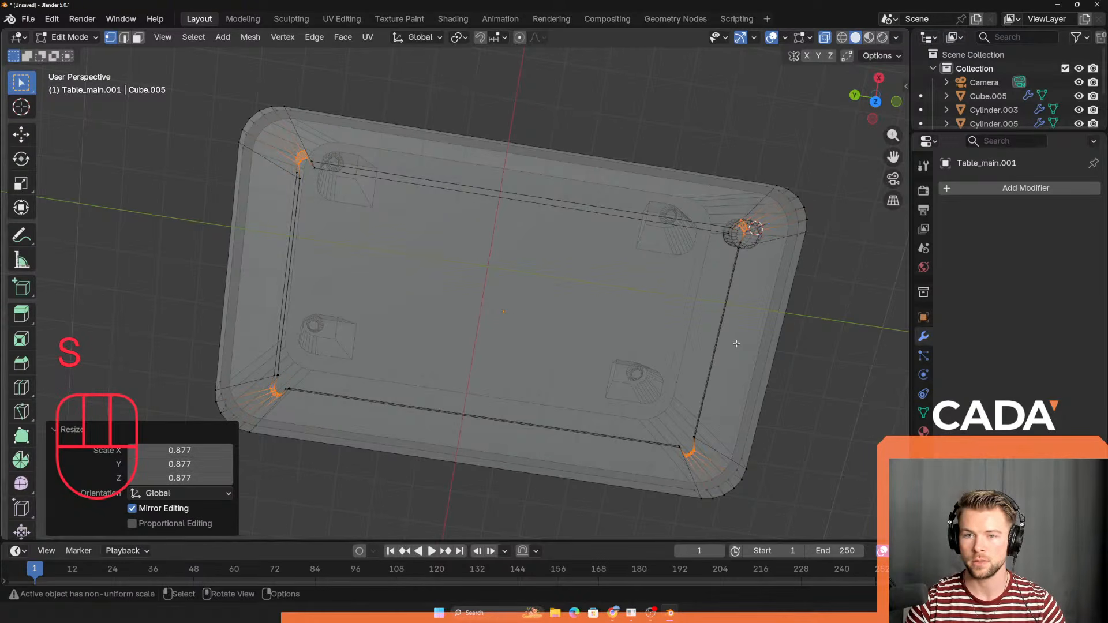
{"action": "key", "text": "s"}
{"action": "key", "text": "x"}
{"action": "left_click", "coordinate": [724, 343]}
Step: Check the narrowed opening against the pocket cylinder, return to Object Mode and turn X-ray off
{"action": "middle_click_drag", "start_coordinate": [723, 345], "coordinate": [532, 317]}
{"action": "scroll", "coordinate": [546, 288], "scroll_direction": "up", "scroll_amount": 6}
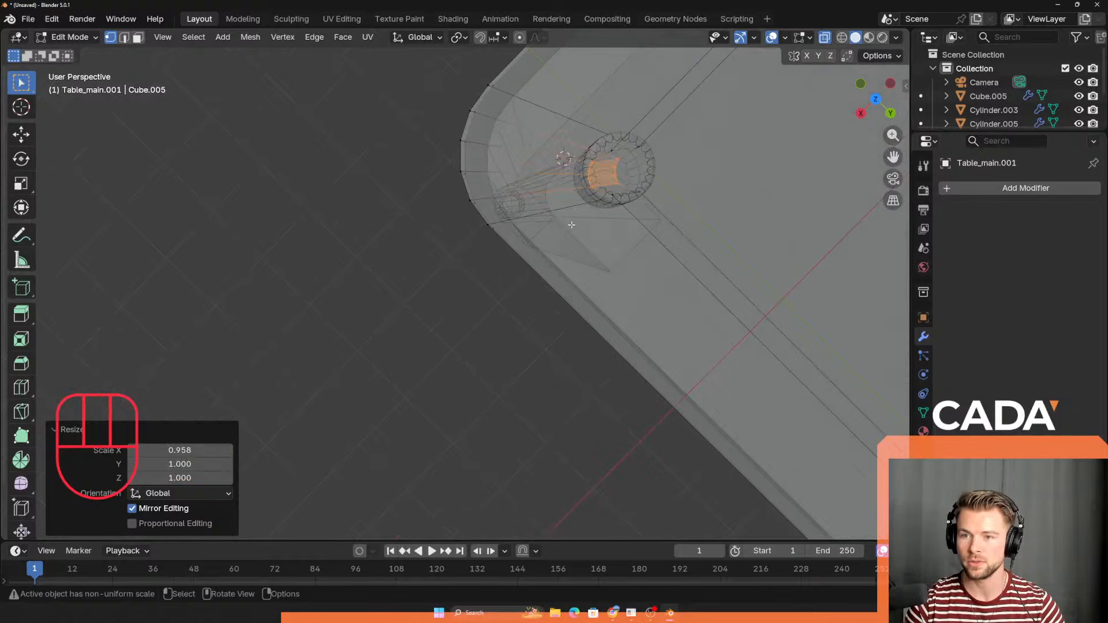
{"action": "middle_click_drag", "start_coordinate": [571, 225], "coordinate": [525, 279]}
{"action": "scroll", "coordinate": [528, 277], "scroll_direction": "up", "scroll_amount": 2}
{"action": "middle_click_drag", "start_coordinate": [629, 222], "coordinate": [398, 302], "text": "shift"}
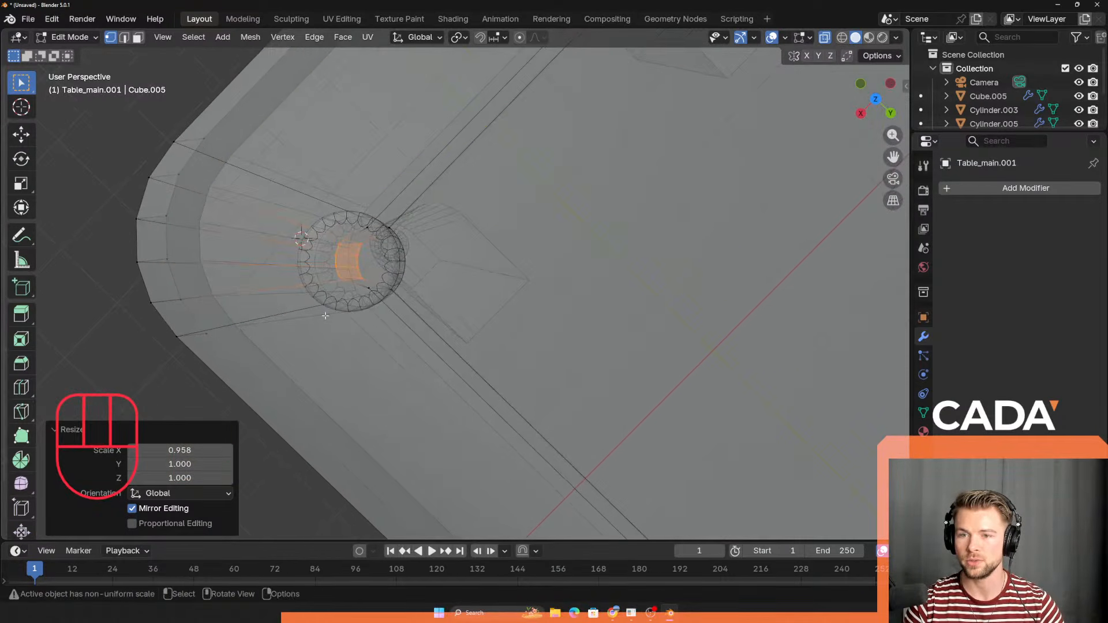
{"action": "middle_click_drag", "start_coordinate": [242, 324], "coordinate": [287, 329]}
{"action": "key", "text": "Tab"}
{"action": "scroll", "coordinate": [458, 374], "scroll_direction": "down", "scroll_amount": 3}
{"action": "middle_click_drag", "start_coordinate": [459, 374], "coordinate": [554, 307]}
{"action": "left_click", "coordinate": [526, 293]}
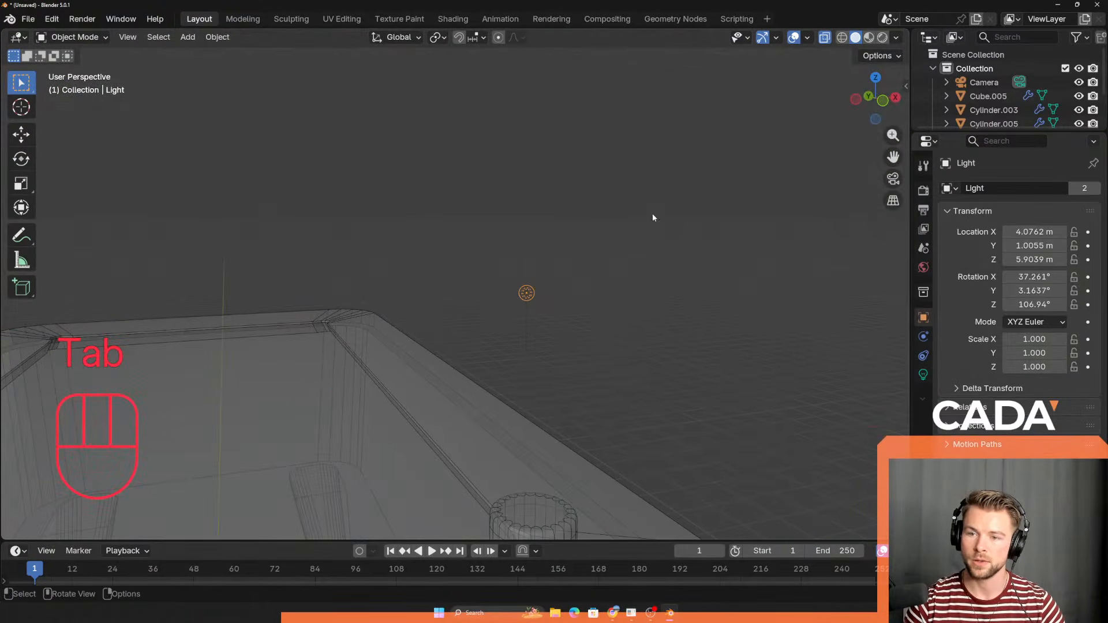
{"action": "left_click", "coordinate": [825, 39]}
{"action": "scroll", "coordinate": [657, 313], "scroll_direction": "down", "scroll_amount": 4}
{"action": "scroll", "coordinate": [563, 361], "scroll_direction": "up", "scroll_amount": 4}
Step: Select the pocket cylinder and shift it by about -0.0016 m in X, -0.0115 m in Y and 0.0019 m in Z
{"action": "left_click", "coordinate": [522, 423]}
{"action": "middle_click_drag", "start_coordinate": [520, 480], "coordinate": [596, 336]}
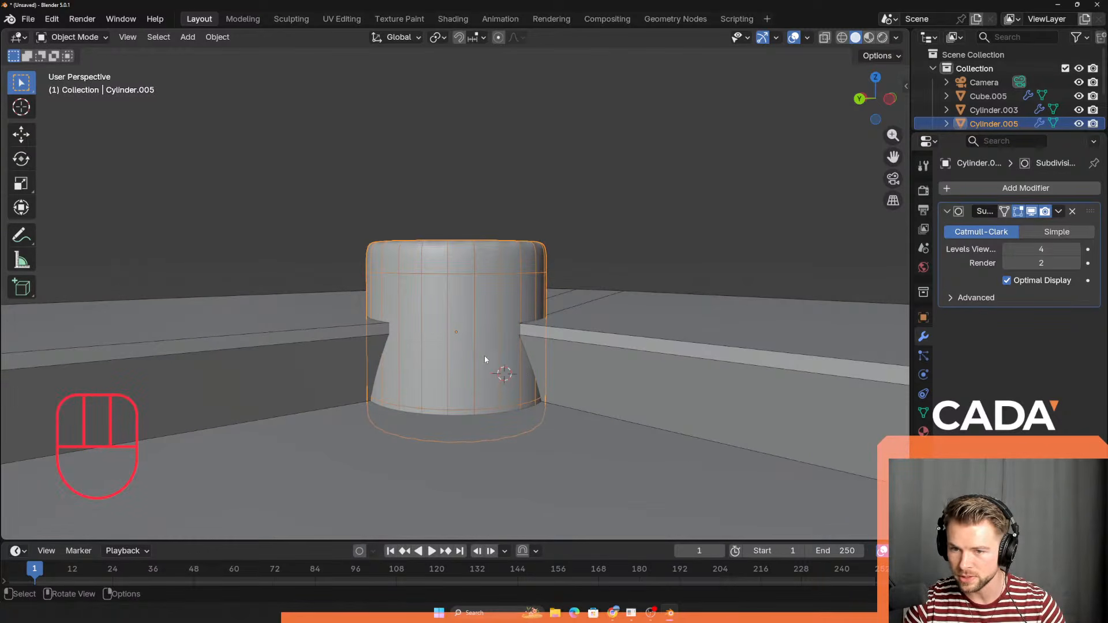
{"action": "middle_click_drag", "start_coordinate": [484, 359], "coordinate": [480, 200]}
{"action": "key", "text": "g"}
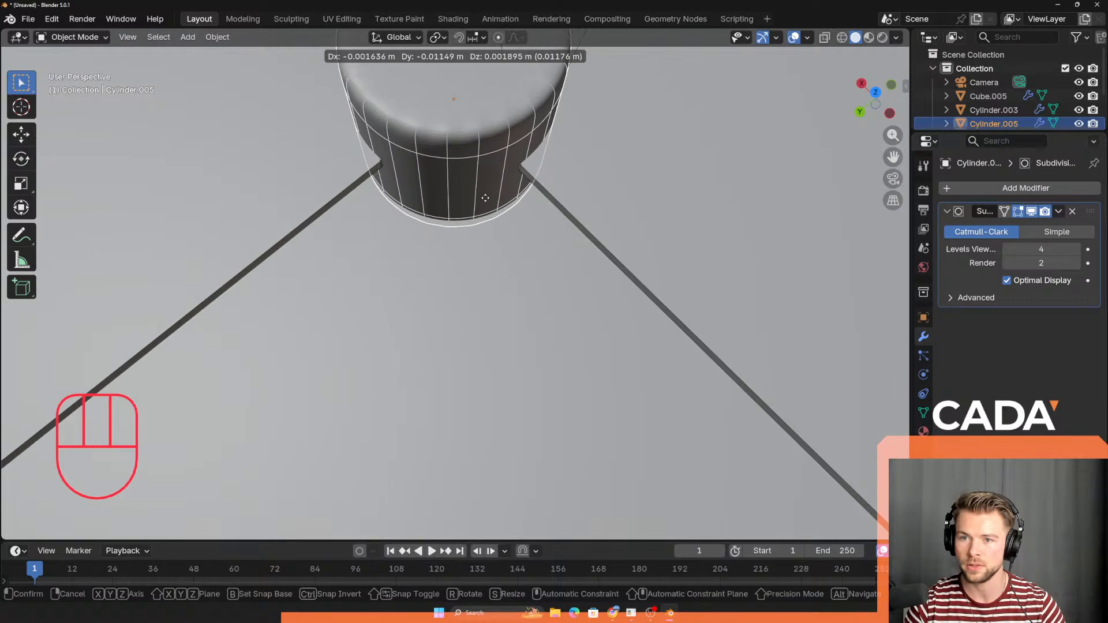
{"action": "left_click", "coordinate": [516, 233]}
{"action": "middle_click_drag", "start_coordinate": [516, 234], "coordinate": [699, 286]}
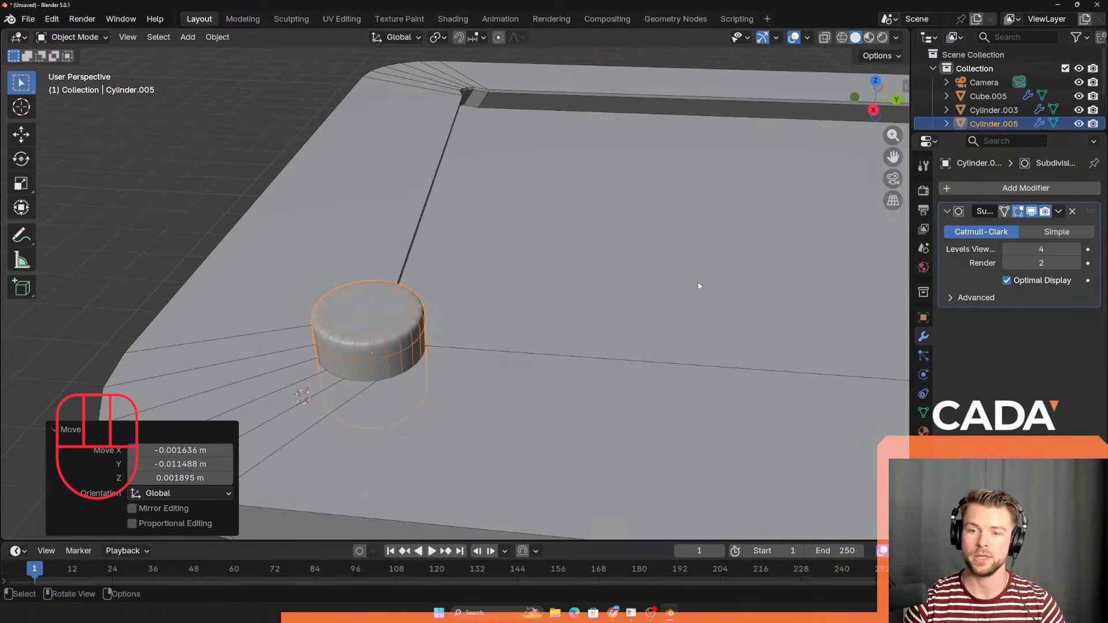
Step: Apply all transforms (location, rotation and scale) to the pocket cylinder
{"action": "key", "text": "ctrl+a"}
{"action": "left_click", "coordinate": [582, 328]}
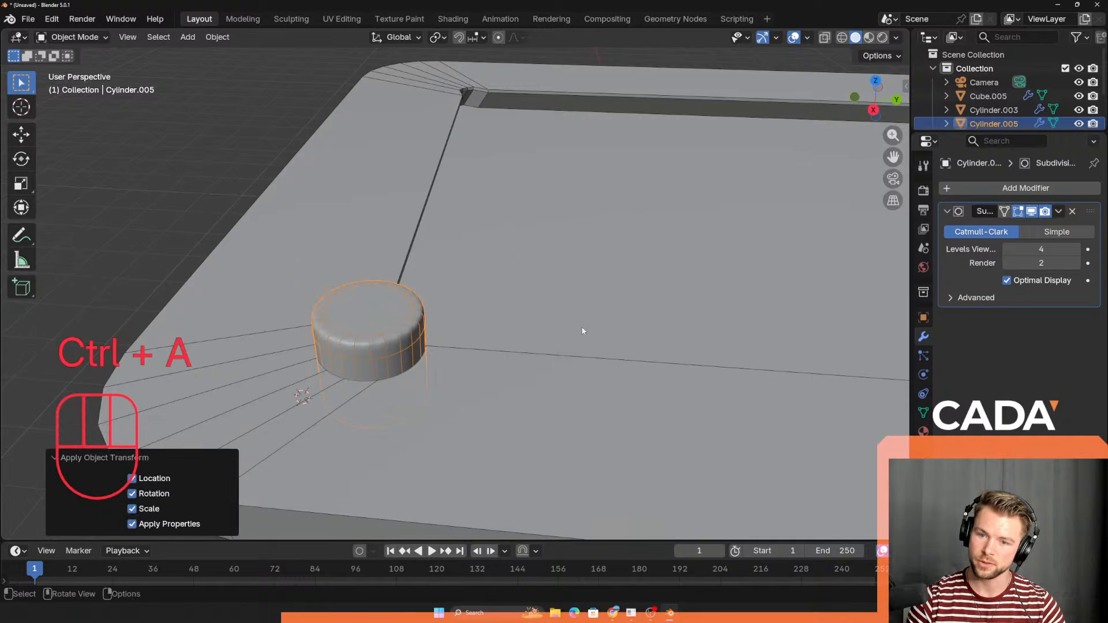
{"action": "scroll", "coordinate": [582, 327], "scroll_direction": "down", "scroll_amount": 5}
{"action": "middle_click_drag", "start_coordinate": [582, 327], "coordinate": [760, 378]}
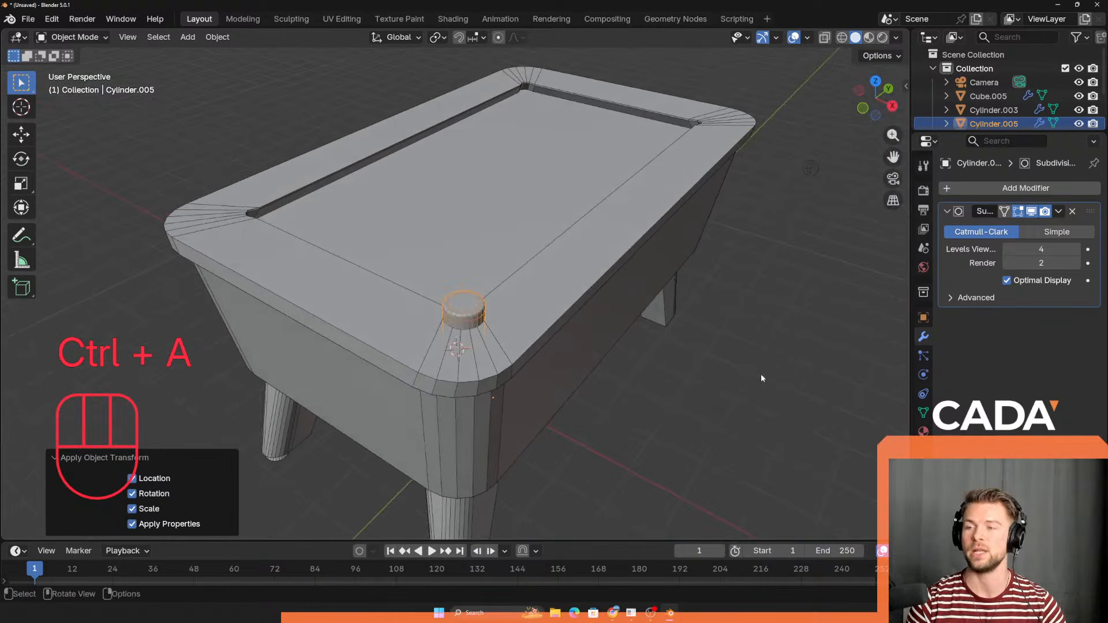
Step: Add a Mirror modifier on the X and Y axes to copy the pocket cylinder to all four corners
{"action": "left_click", "coordinate": [1025, 190]}
{"action": "mouse_move", "coordinate": [1034, 192]}
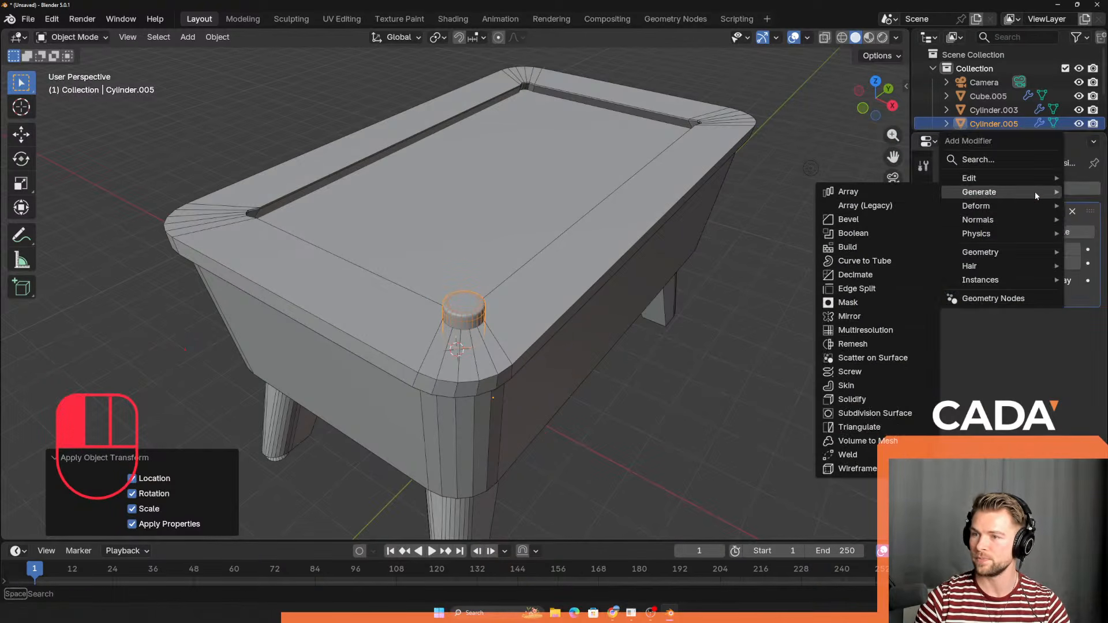
{"action": "left_click", "coordinate": [877, 317]}
{"action": "left_click", "coordinate": [1039, 356]}
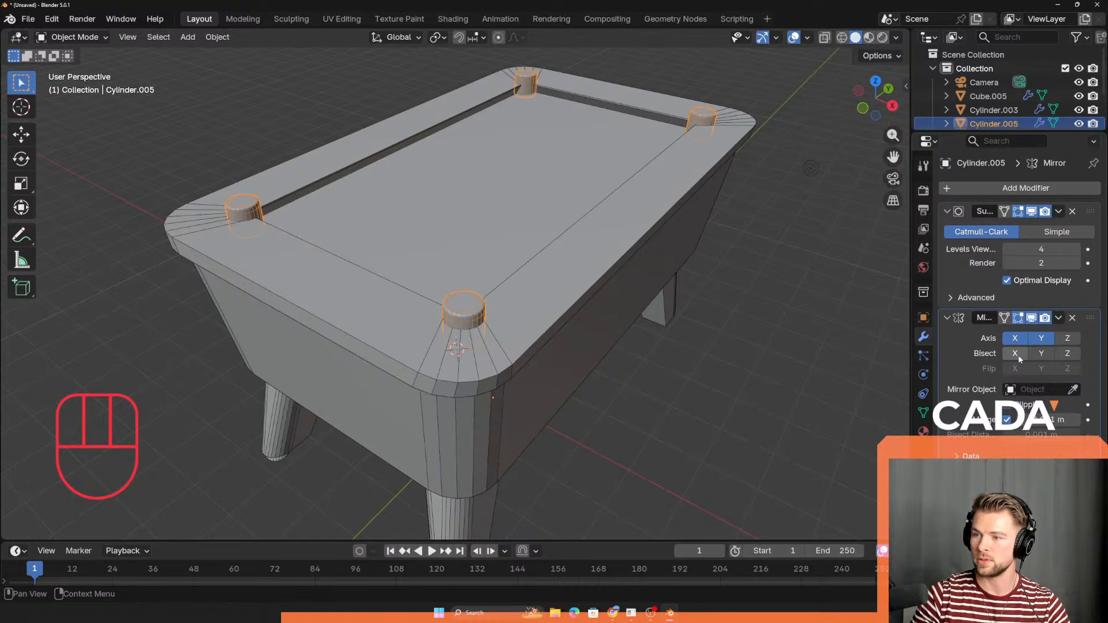
Step: Try to apply the pocket cylinder's Subdivision Surface modifier
{"action": "middle_click_drag", "start_coordinate": [620, 214], "coordinate": [579, 352], "text": "shift"}
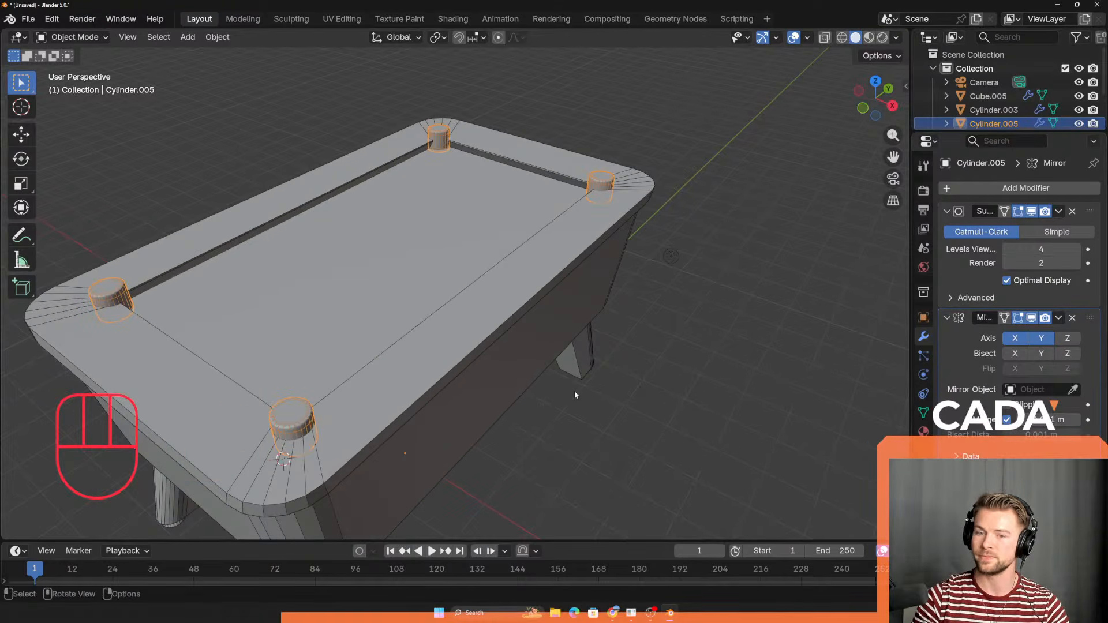
{"action": "middle_click_drag", "start_coordinate": [575, 395], "coordinate": [529, 383]}
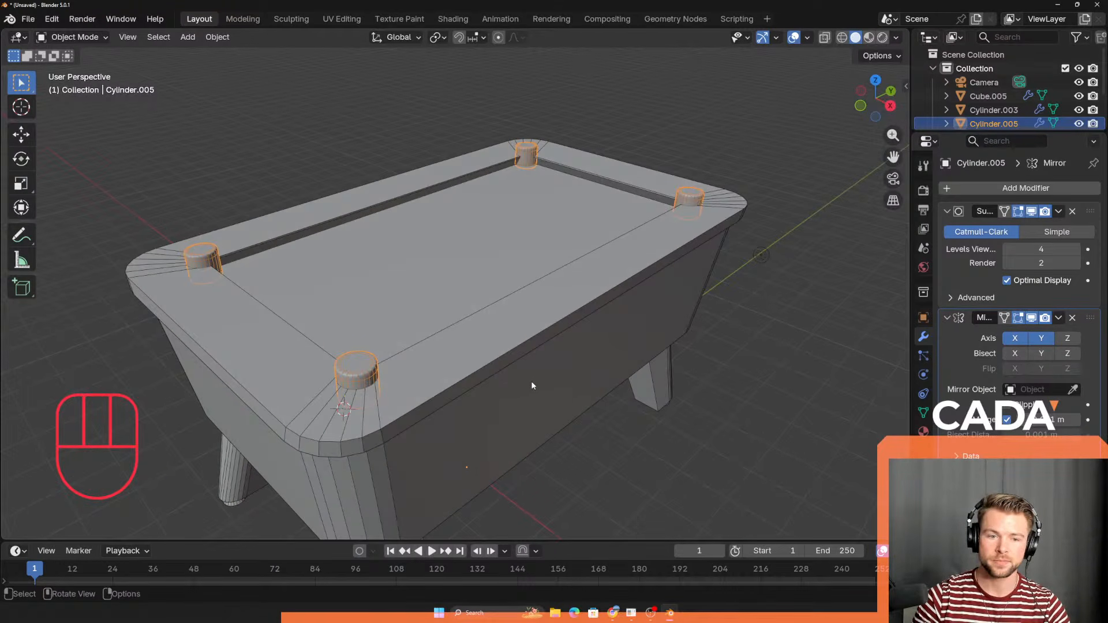
{"action": "middle_click_drag", "start_coordinate": [462, 407], "coordinate": [469, 404], "text": "shift"}
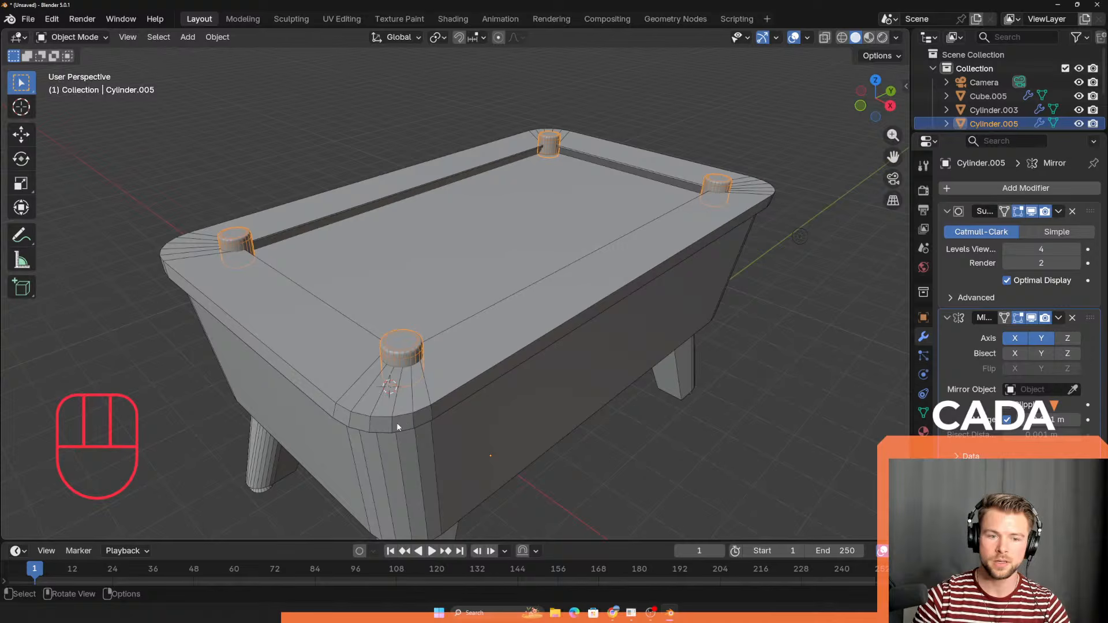
{"action": "scroll", "coordinate": [396, 423], "scroll_direction": "up", "scroll_amount": 2}
{"action": "middle_click_drag", "start_coordinate": [476, 465], "coordinate": [436, 435], "text": "shift"}
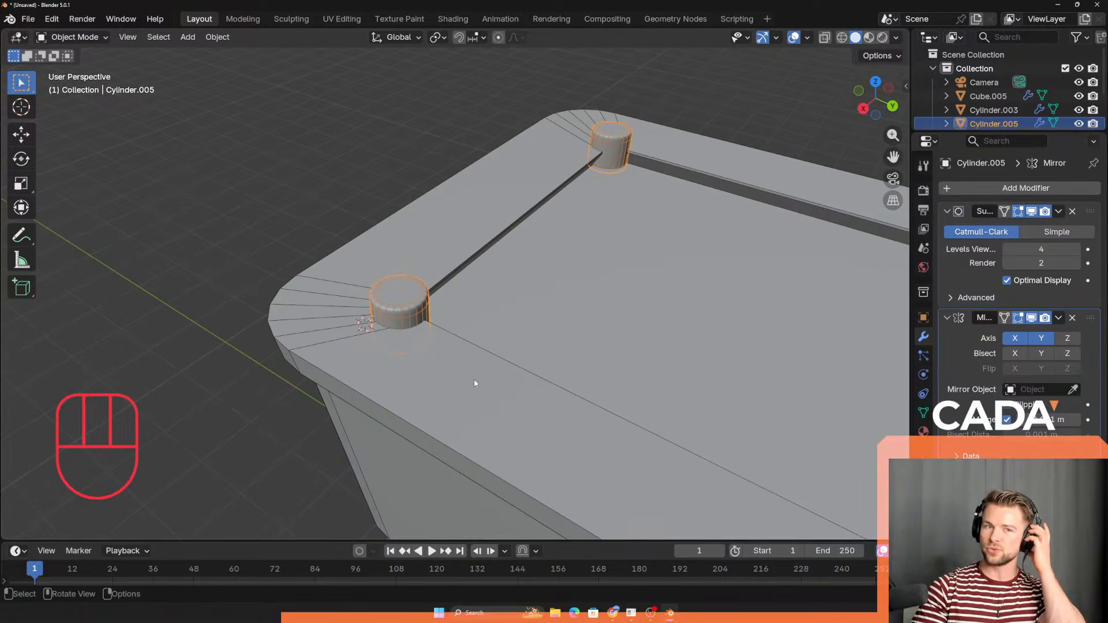
{"action": "left_click", "coordinate": [1059, 212]}
{"action": "left_click", "coordinate": [1032, 229]}
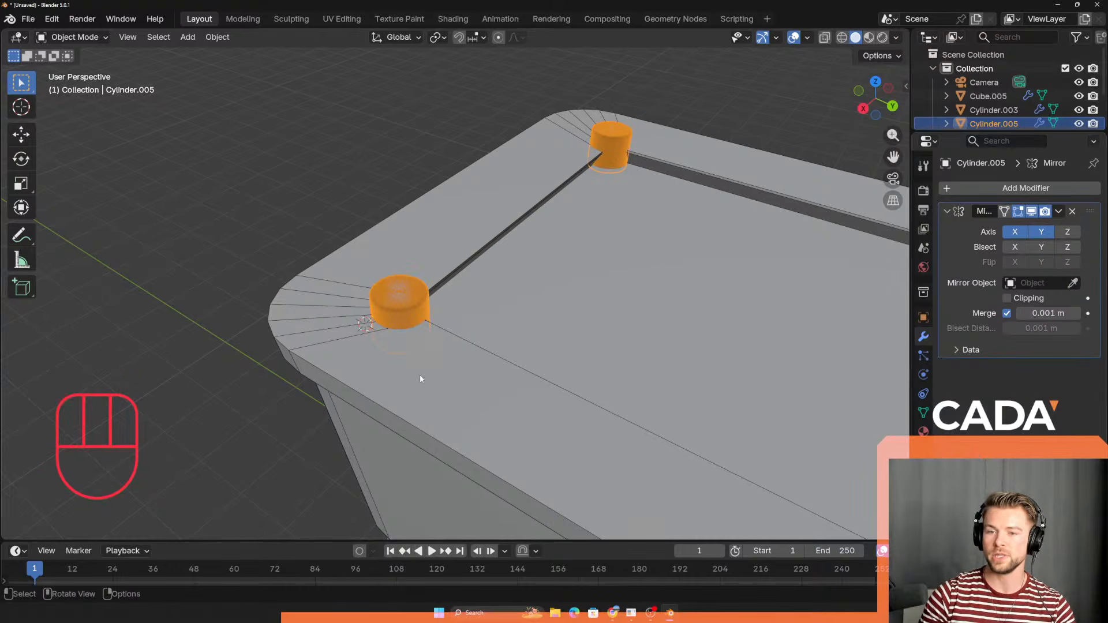
{"action": "middle_click_drag", "start_coordinate": [420, 375], "coordinate": [516, 344]}
{"action": "scroll", "coordinate": [516, 344], "scroll_direction": "up", "scroll_amount": 3}
{"action": "key", "text": "ctrl+z"}
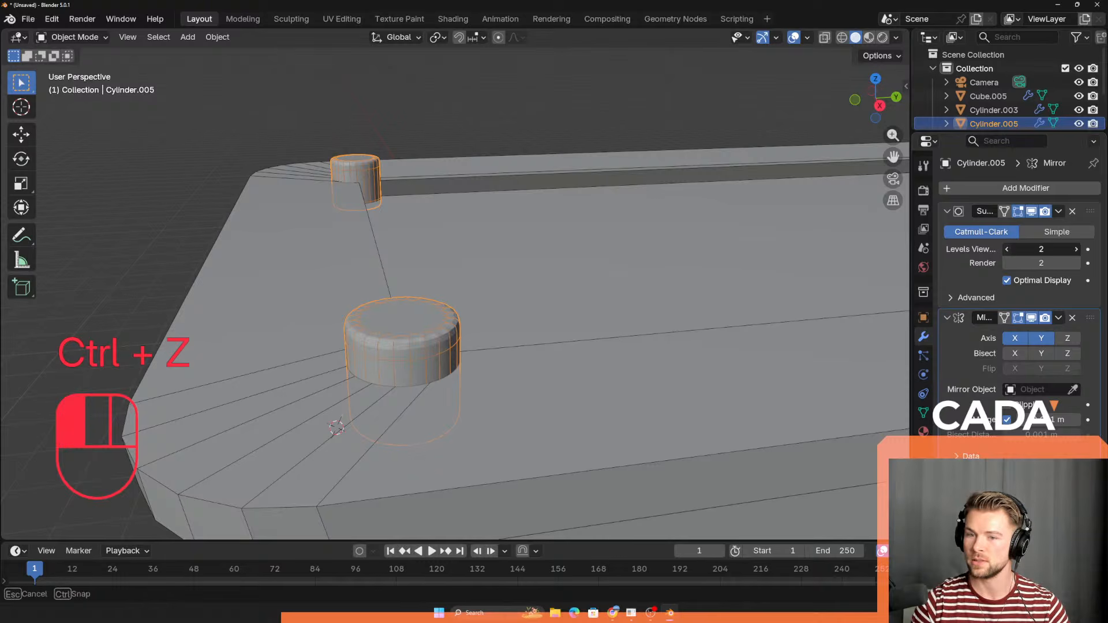
Step: Lower the Subdivision Surface viewport levels to 0 and remove that modifier from the pocket cylinder
{"action": "left_click", "coordinate": [1008, 249]}
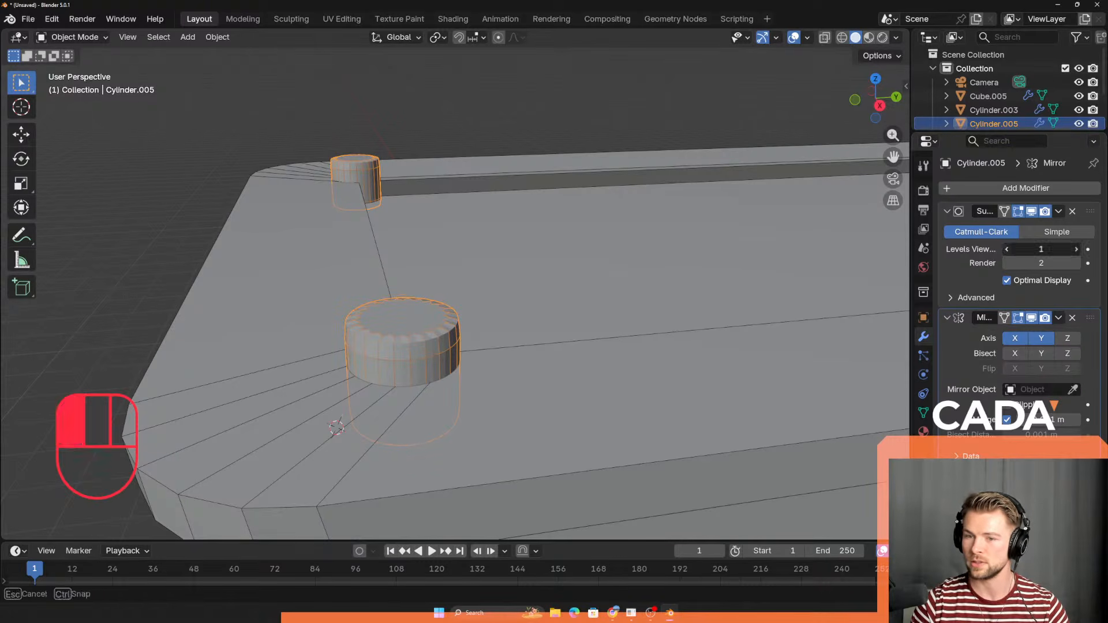
{"action": "left_click", "coordinate": [1007, 249]}
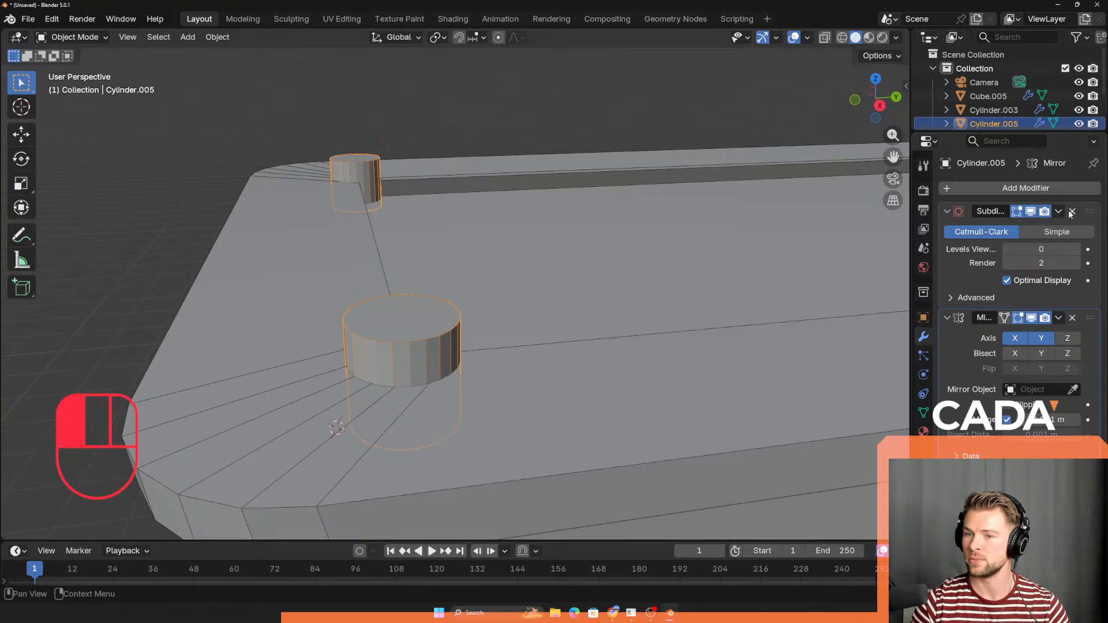
{"action": "left_click", "coordinate": [1071, 212]}
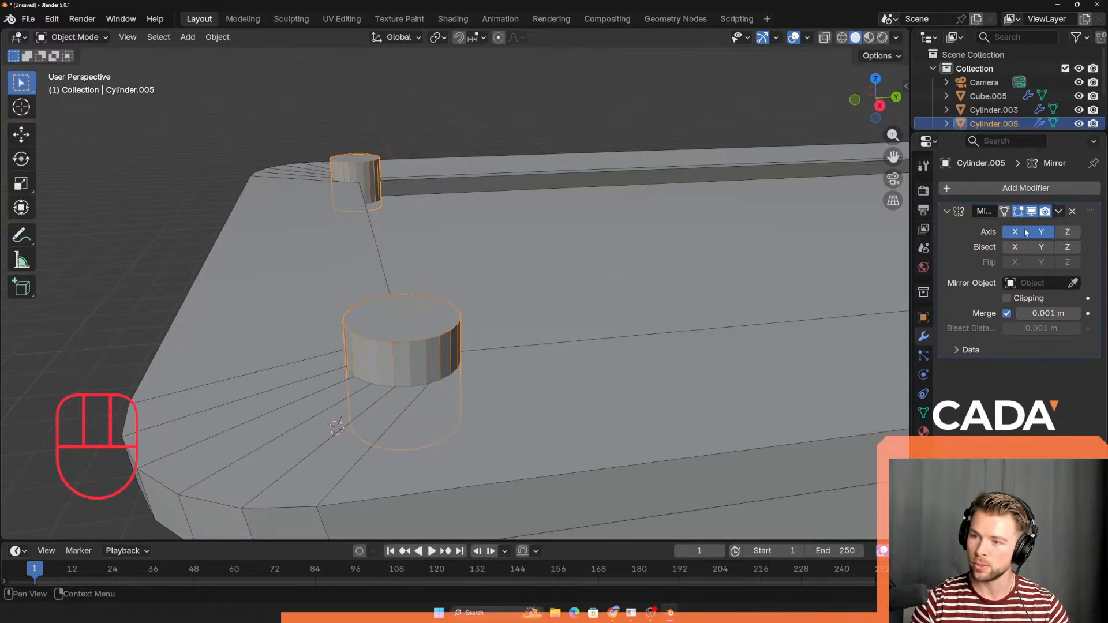
Step: Apply the Mirror modifier so the four corner cylinders become real geometry
{"action": "left_click", "coordinate": [1058, 212]}
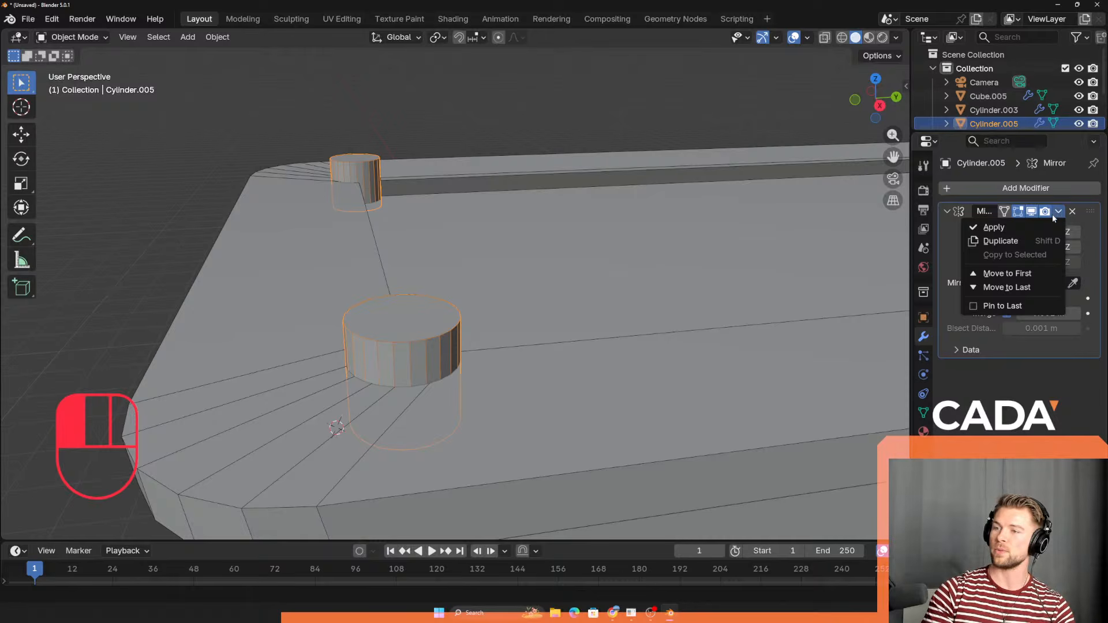
{"action": "left_click", "coordinate": [1059, 211]}
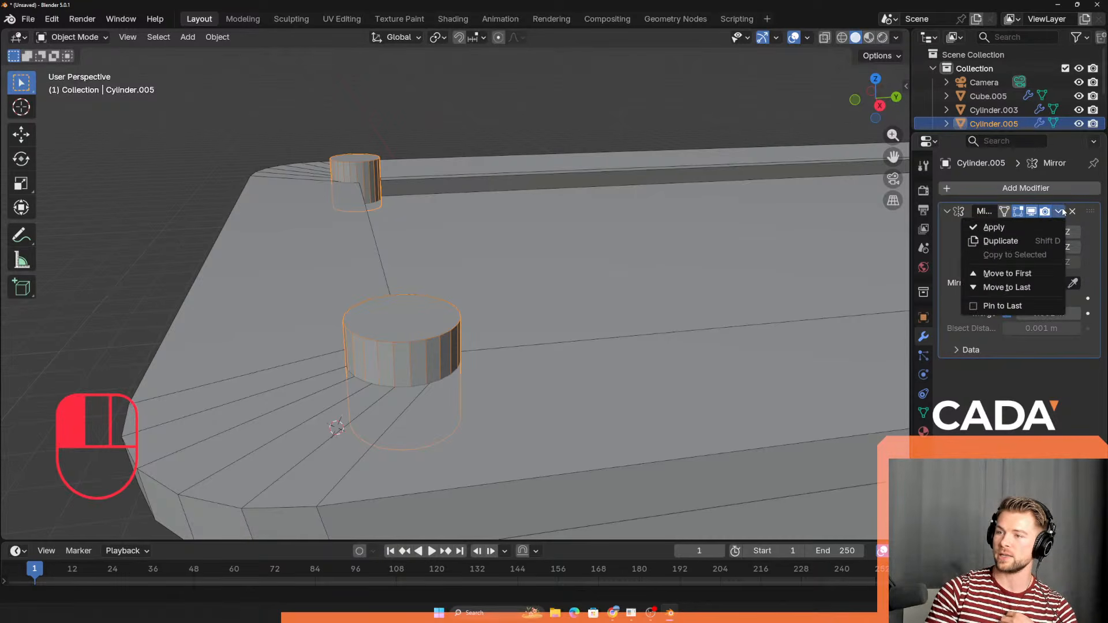
{"action": "left_click", "coordinate": [1005, 228]}
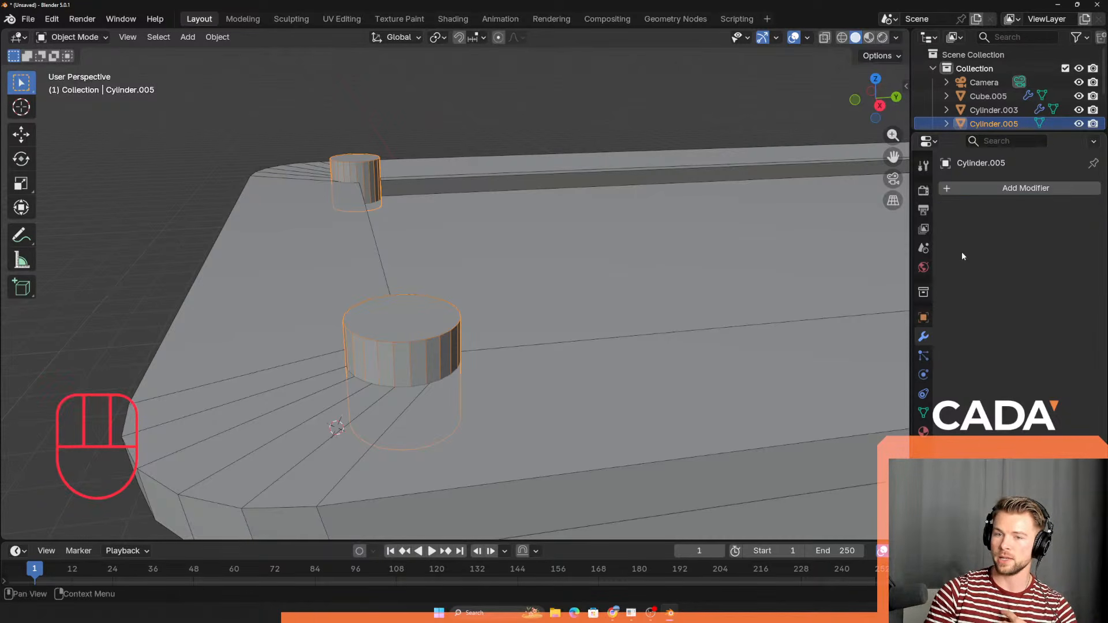
Step: Try moving the four corner cylinders together above the table
{"action": "scroll", "coordinate": [513, 214], "scroll_direction": "down", "scroll_amount": 5}
{"action": "middle_click_drag", "start_coordinate": [433, 278], "coordinate": [642, 335]}
{"action": "middle_click_drag", "start_coordinate": [635, 321], "coordinate": [593, 359], "text": "shift"}
{"action": "key", "text": "g"}
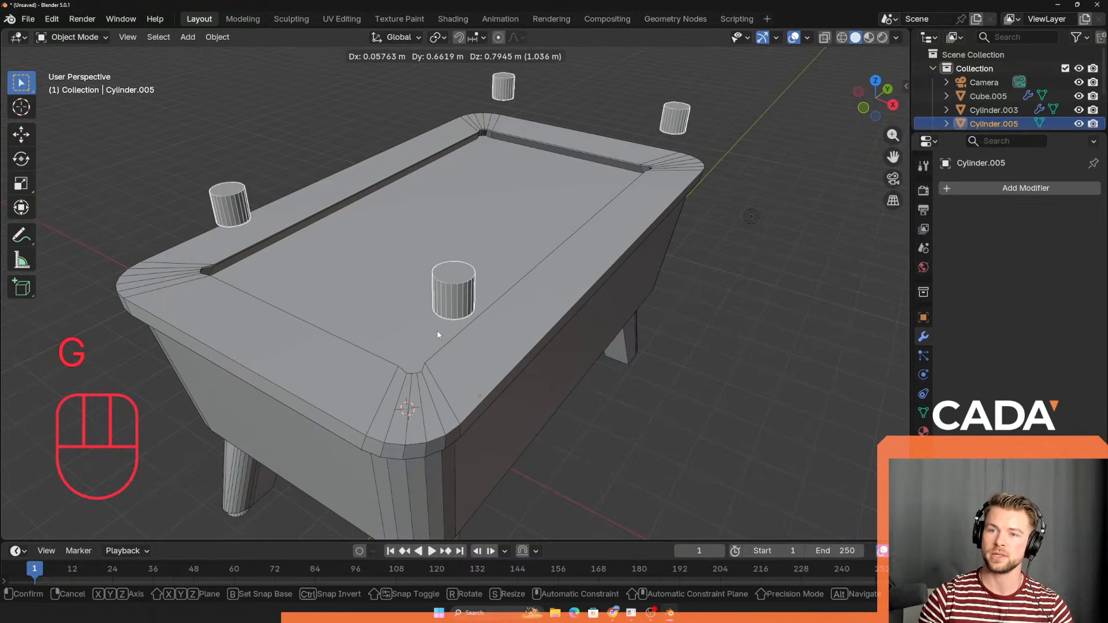
{"action": "left_click", "coordinate": [450, 330]}
{"action": "scroll", "coordinate": [465, 363], "scroll_direction": "up", "scroll_amount": 3}
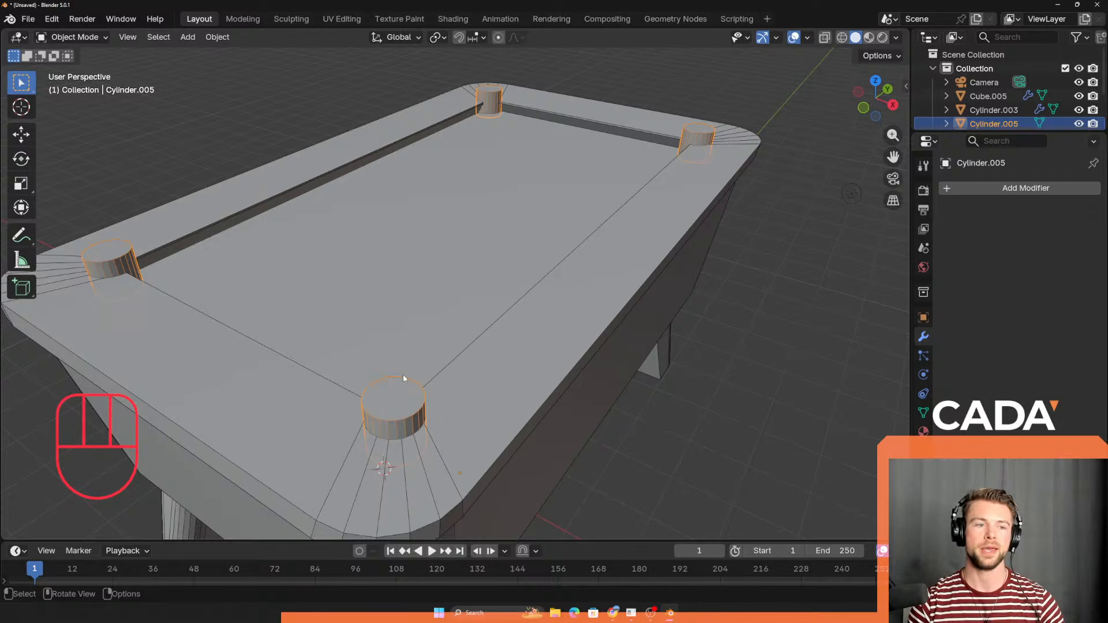
{"action": "scroll", "coordinate": [404, 374], "scroll_direction": "down", "scroll_amount": 4}
Step: Lower the four corner cylinders about 0.157 m along Z into the table rim
{"action": "left_click", "coordinate": [479, 359]}
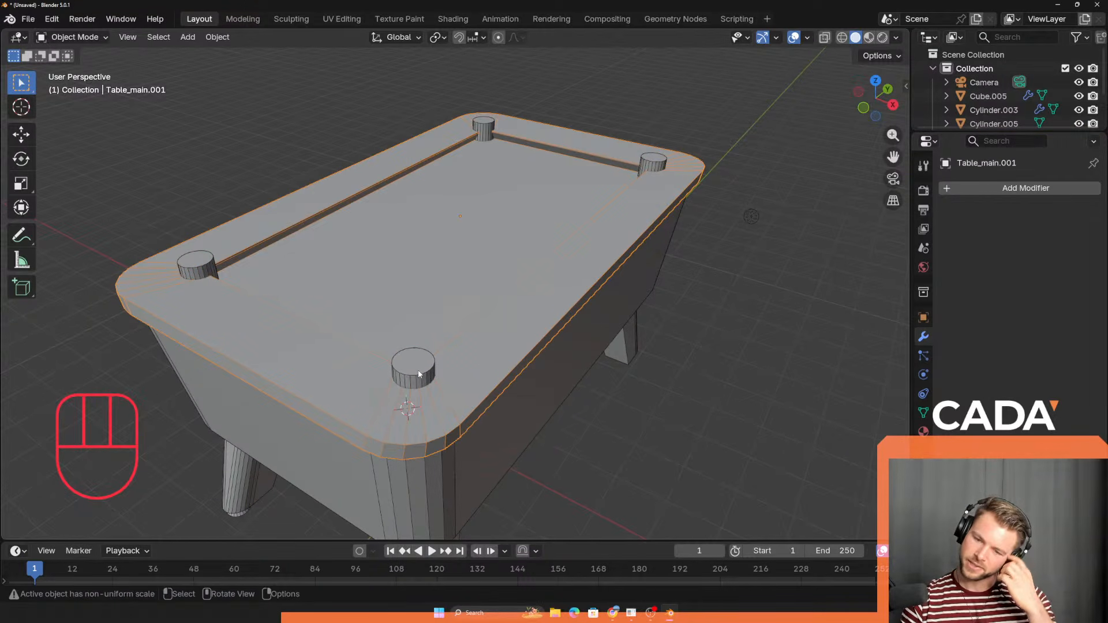
{"action": "middle_click_drag", "start_coordinate": [426, 372], "coordinate": [404, 347]}
{"action": "scroll", "coordinate": [392, 335], "scroll_direction": "up", "scroll_amount": 3}
{"action": "left_click", "coordinate": [381, 324]}
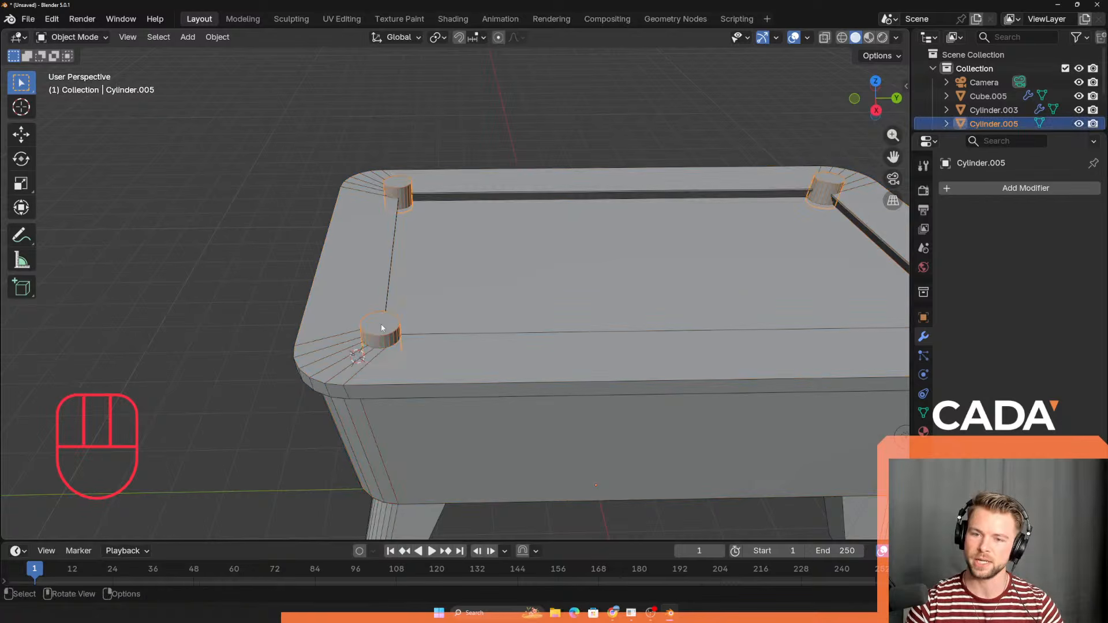
{"action": "key", "text": "g"}
{"action": "key", "text": "z"}
{"action": "left_click", "coordinate": [380, 329]}
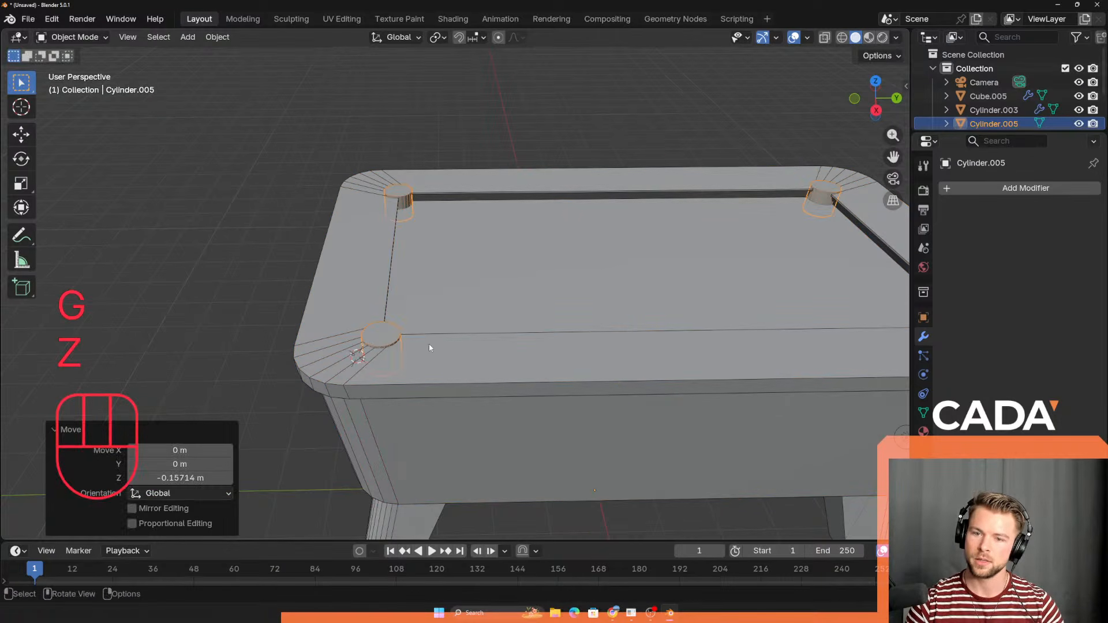
Step: Isolate the table top in local view to examine its corner openings, and return to the full scene
{"action": "middle_click_drag", "start_coordinate": [430, 348], "coordinate": [399, 378]}
{"action": "scroll", "coordinate": [490, 338], "scroll_direction": "up", "scroll_amount": 2}
{"action": "left_click", "coordinate": [493, 385]}
{"action": "middle_click_drag", "start_coordinate": [492, 386], "coordinate": [429, 384]}
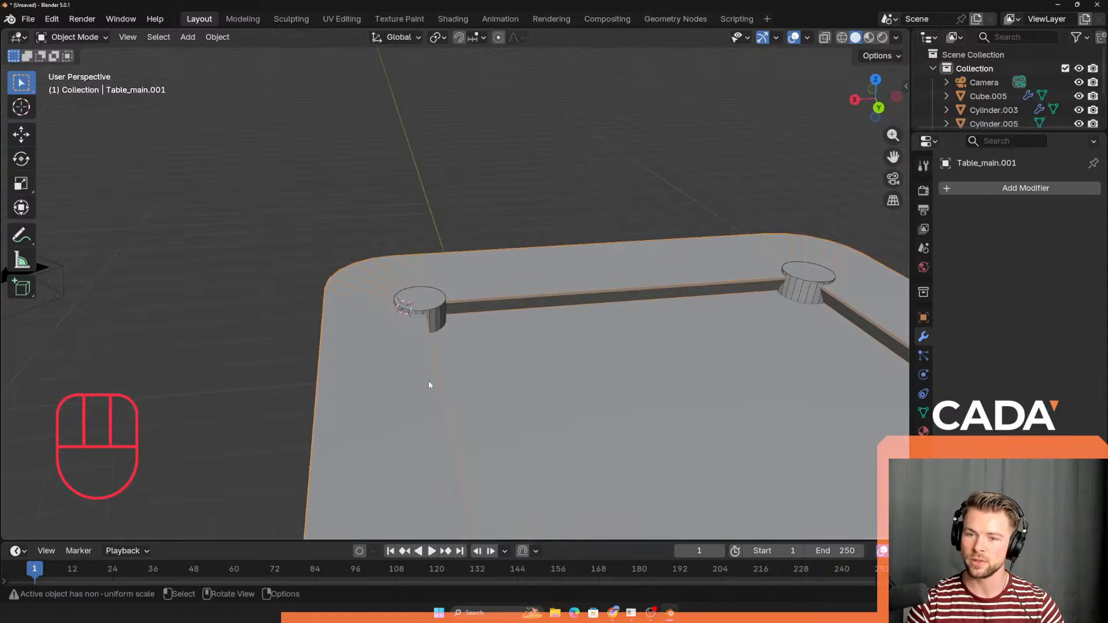
{"action": "key", "text": "KP_Divide"}
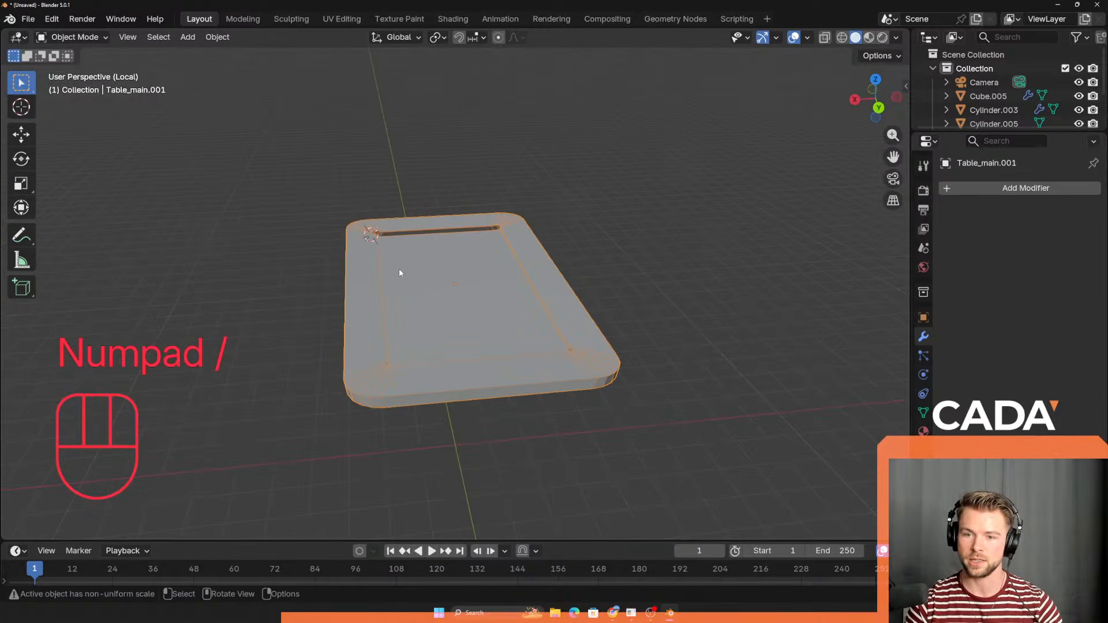
{"action": "middle_click_drag", "start_coordinate": [400, 273], "coordinate": [359, 386]}
{"action": "key", "text": "KP_Divide"}
Step: Select the four corner cylinders and raise them about 0.337 m along Z above the table rim
{"action": "left_click", "coordinate": [393, 298]}
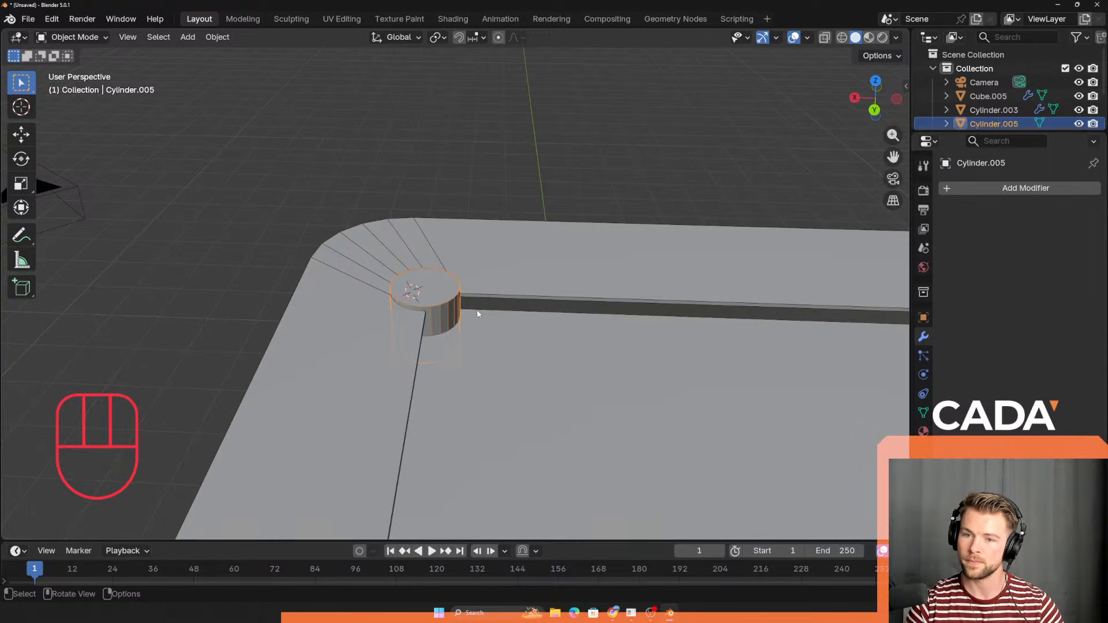
{"action": "key", "text": "g"}
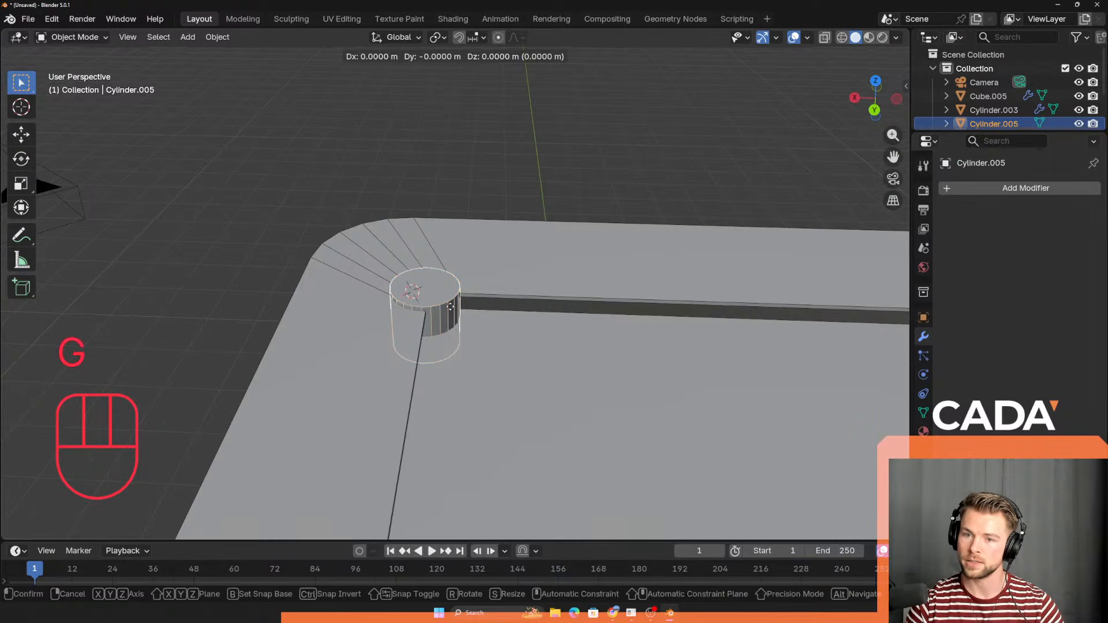
{"action": "key", "text": "z"}
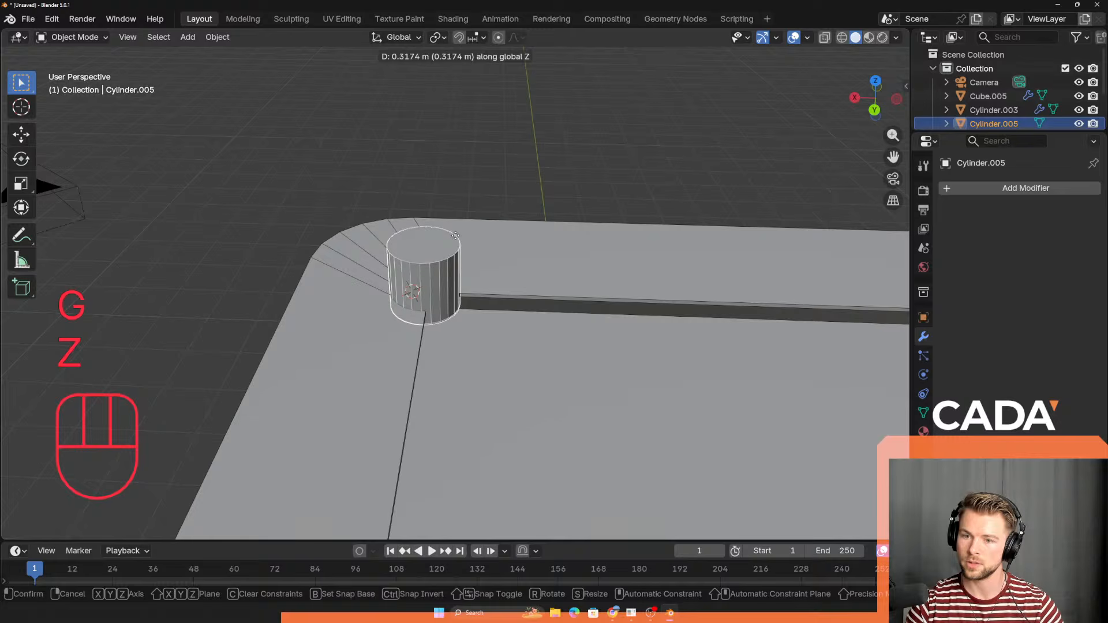
{"action": "left_click", "coordinate": [455, 235]}
Step: Fine-tune the corner cylinders' height by lowering them about 0.119 m along Z and raising them about 0.010 m
{"action": "mouse_move", "coordinate": [444, 323]}
{"action": "middle_mouse_down"}
{"action": "mouse_move", "coordinate": [423, 387]}
{"action": "mouse_move", "coordinate": [476, 431]}
{"action": "mouse_move", "coordinate": [452, 313]}
{"action": "middle_mouse_up"}
{"action": "key", "text": "g"}
{"action": "key", "text": "z"}
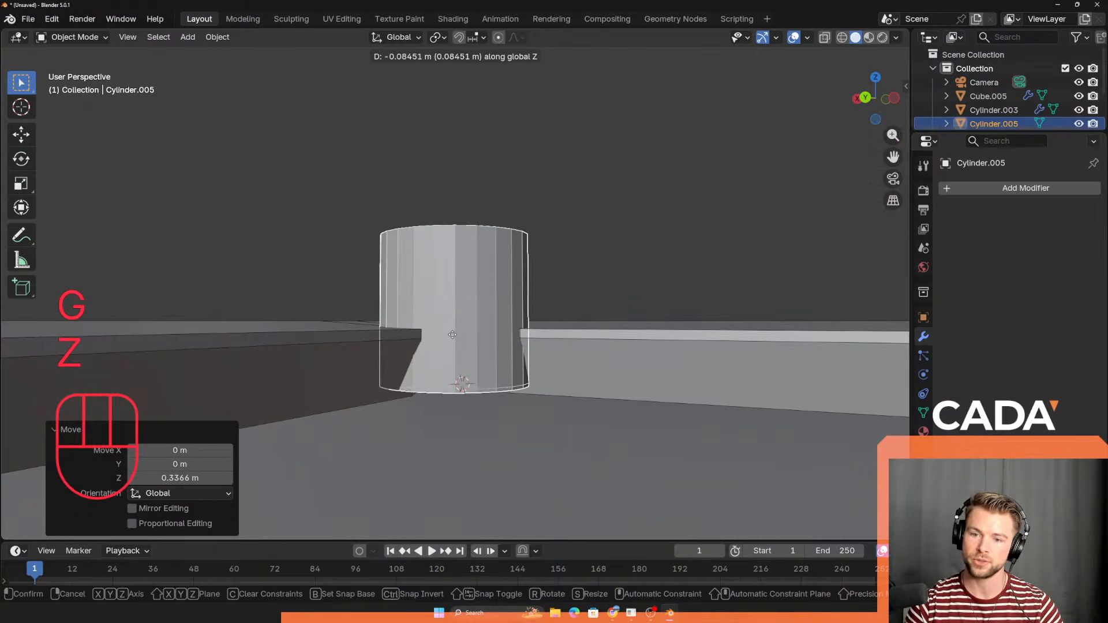
{"action": "left_click", "coordinate": [455, 342]}
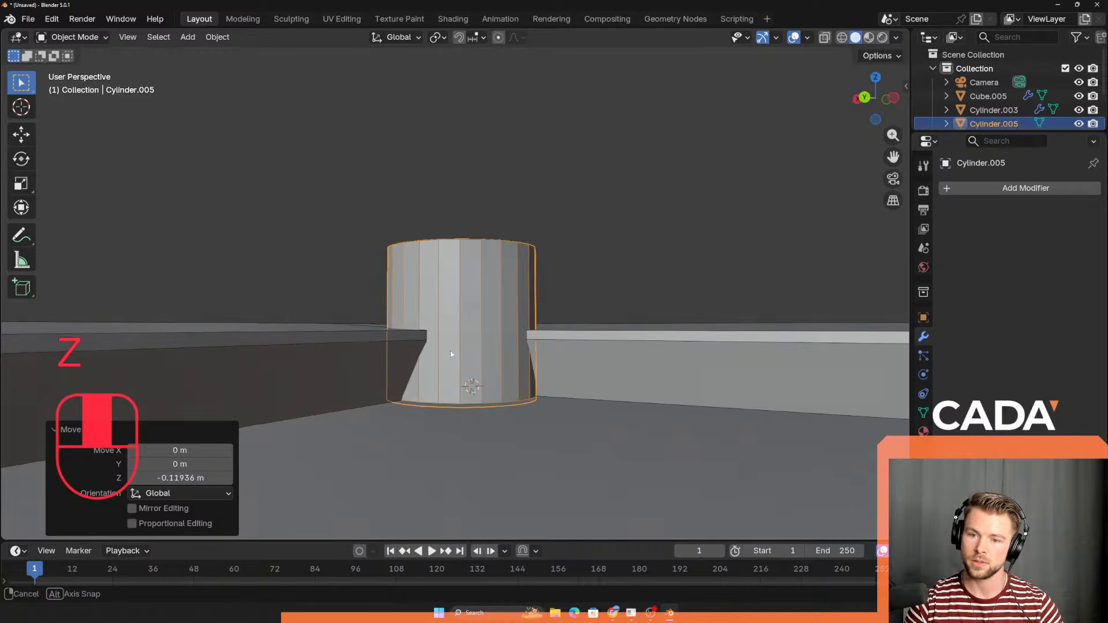
{"action": "middle_click_drag", "start_coordinate": [451, 351], "coordinate": [470, 383]}
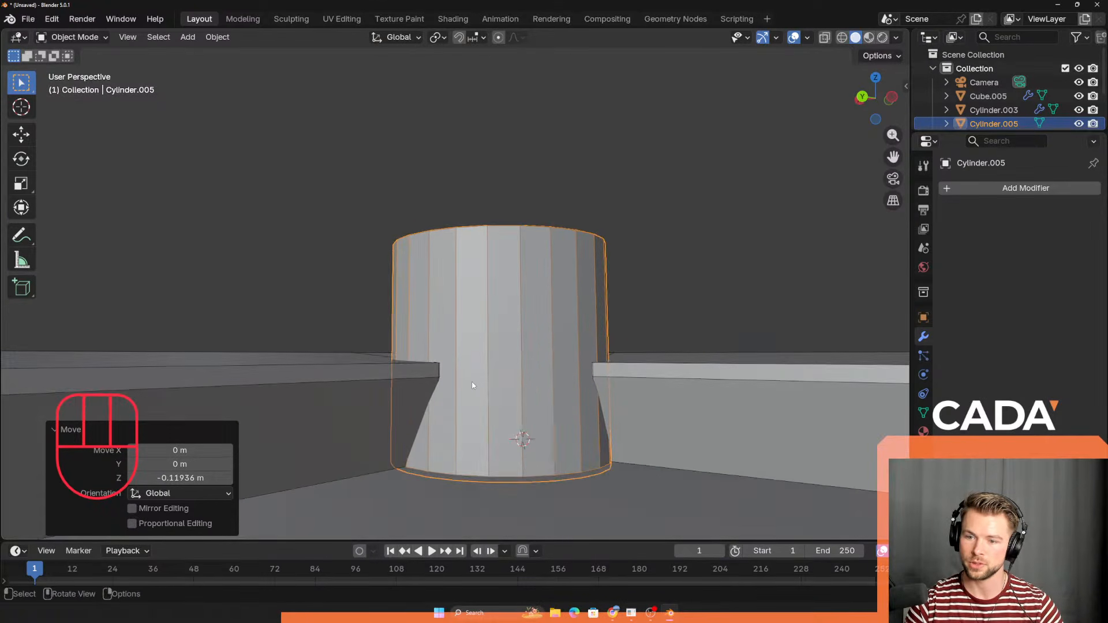
{"action": "key", "text": "g"}
{"action": "key", "text": "z"}
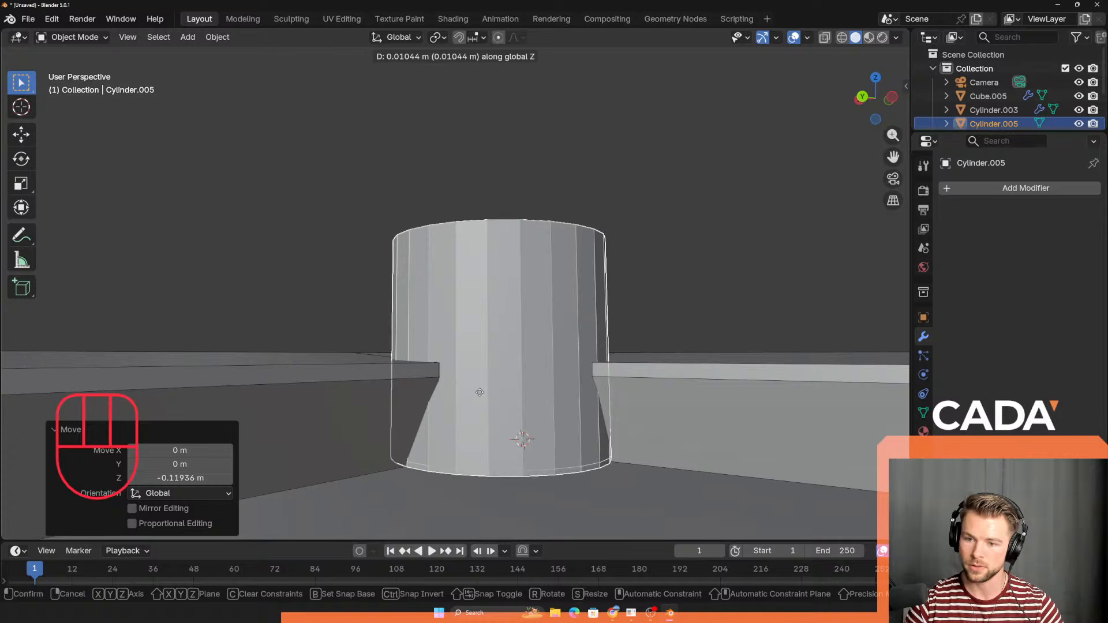
{"action": "left_click", "coordinate": [482, 384]}
{"action": "middle_click_drag", "start_coordinate": [482, 383], "coordinate": [522, 433]}
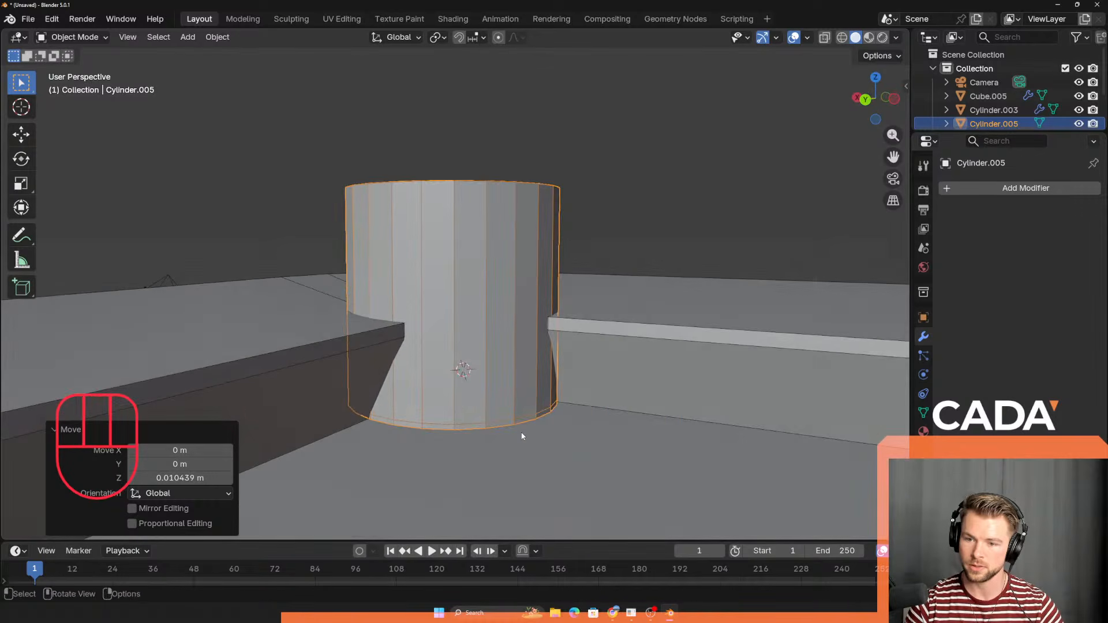
Step: Add a Boolean modifier to the four corner cylinders
{"action": "scroll", "coordinate": [521, 433], "scroll_direction": "down", "scroll_amount": 3}
{"action": "middle_click_drag", "start_coordinate": [455, 393], "coordinate": [785, 199]}
{"action": "scroll", "coordinate": [537, 437], "scroll_direction": "down", "scroll_amount": 3}
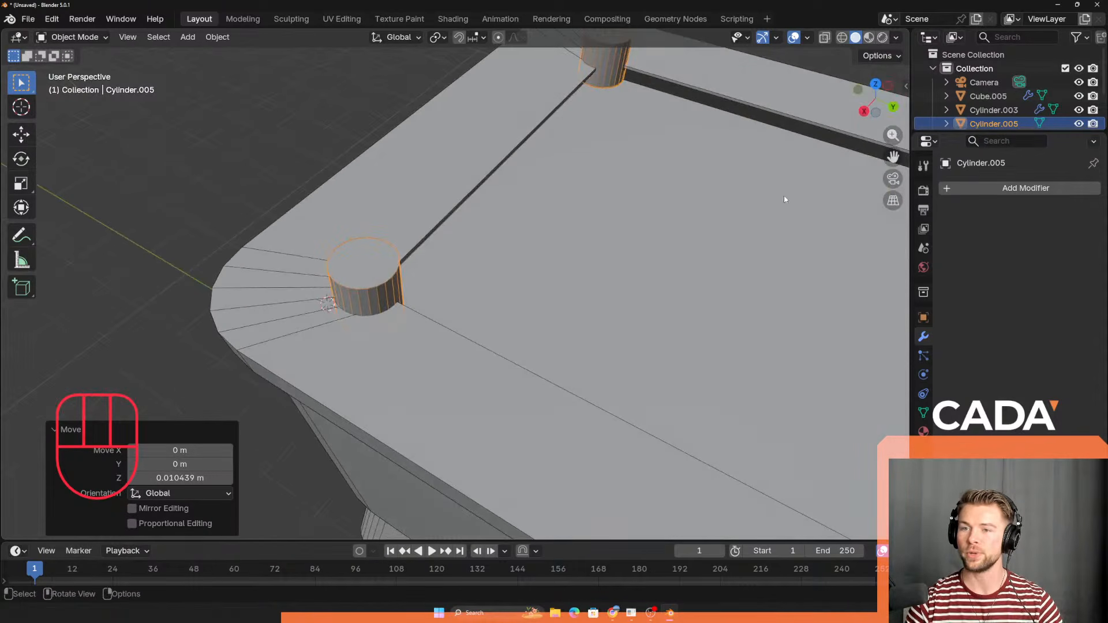
{"action": "left_click", "coordinate": [989, 193]}
{"action": "mouse_move", "coordinate": [988, 189]}
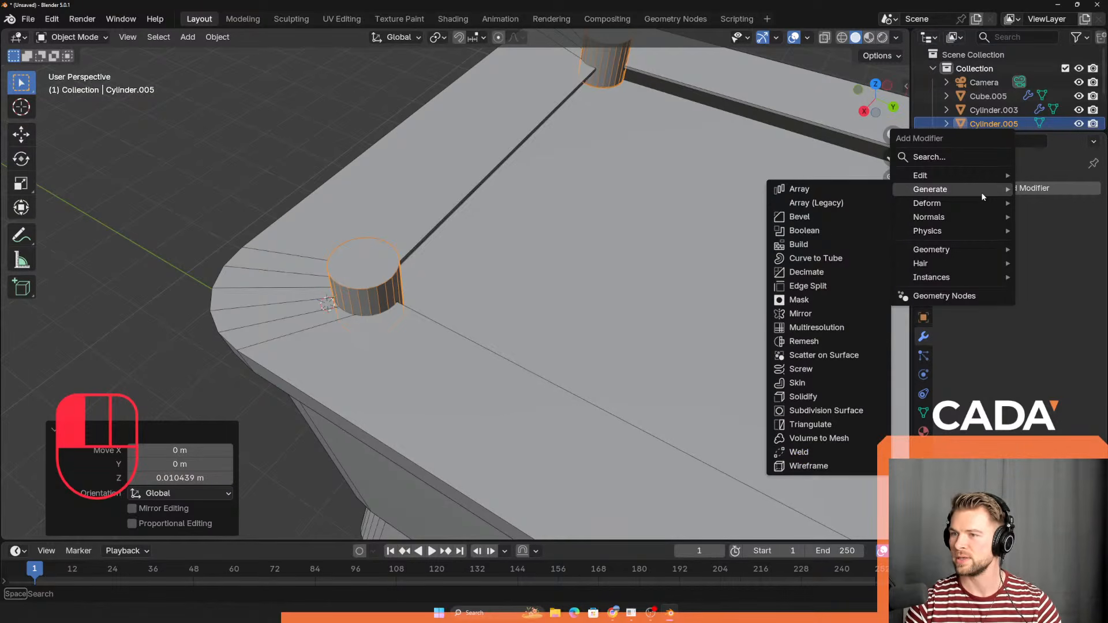
{"action": "left_click", "coordinate": [1062, 193]}
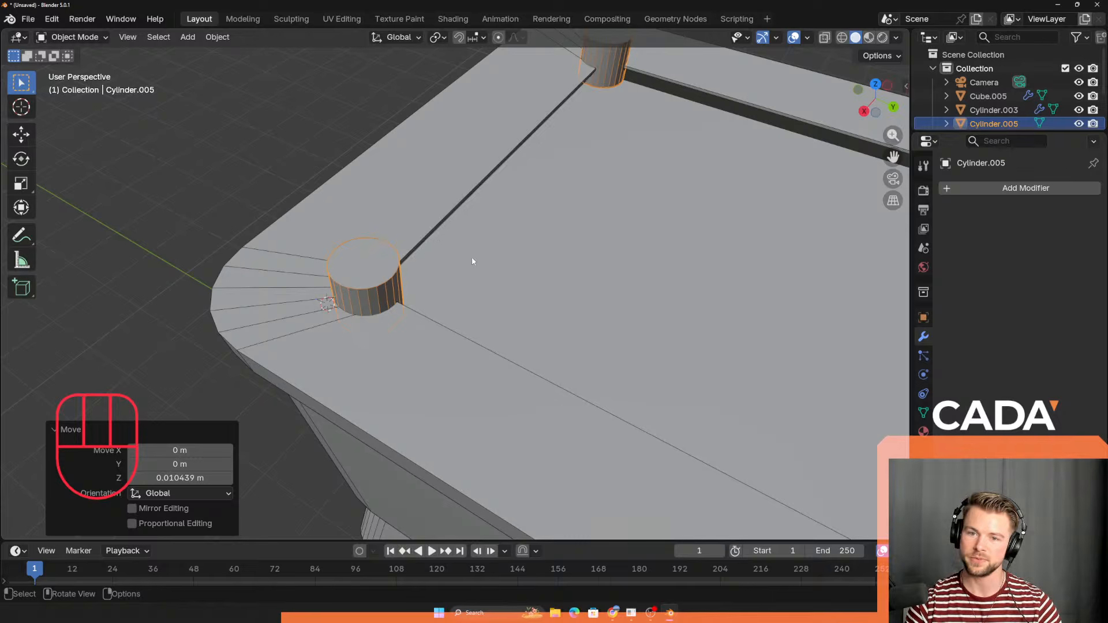
{"action": "left_click", "coordinate": [1025, 188]}
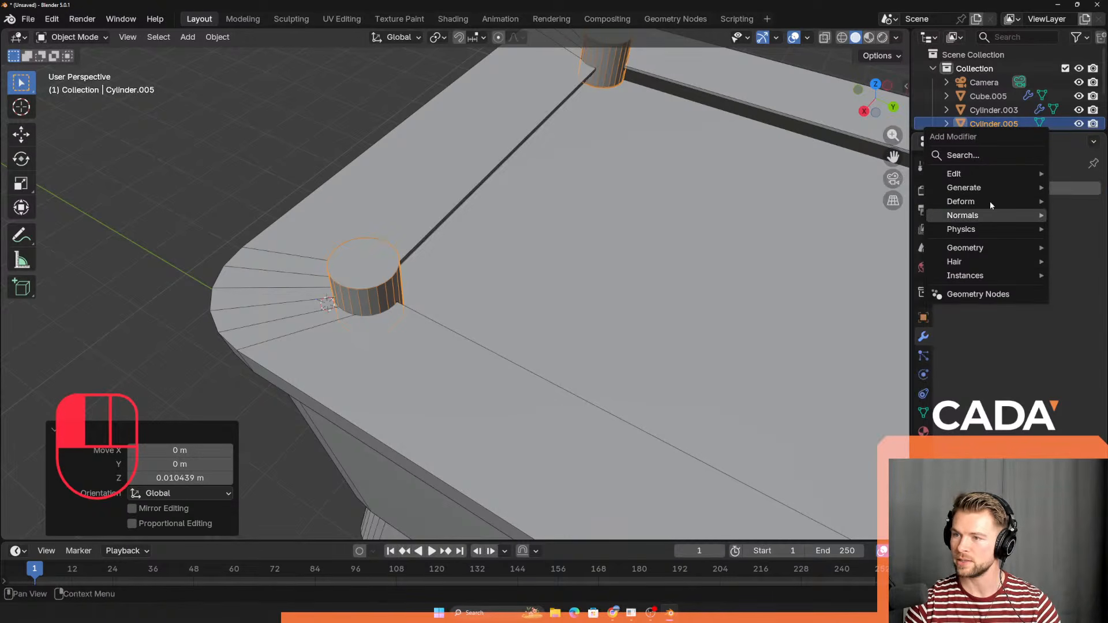
{"action": "mouse_move", "coordinate": [977, 207]}
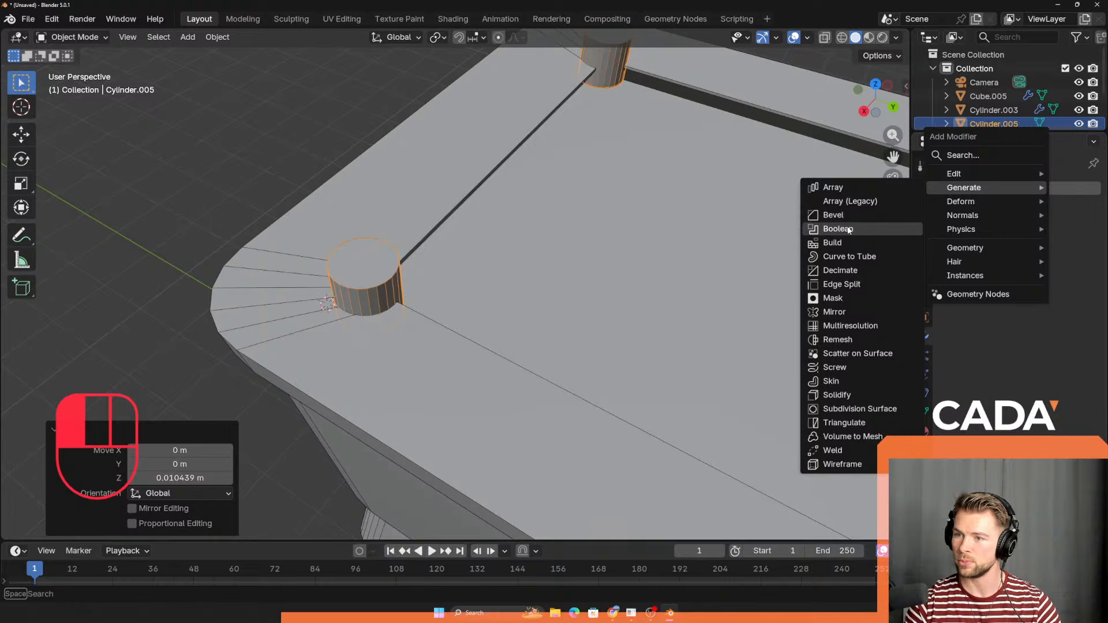
{"action": "left_click", "coordinate": [816, 231]}
Step: Set the table top Table_main.001 as the object of the cylinders' Difference Boolean
{"action": "middle_click_drag", "start_coordinate": [563, 325], "coordinate": [482, 374]}
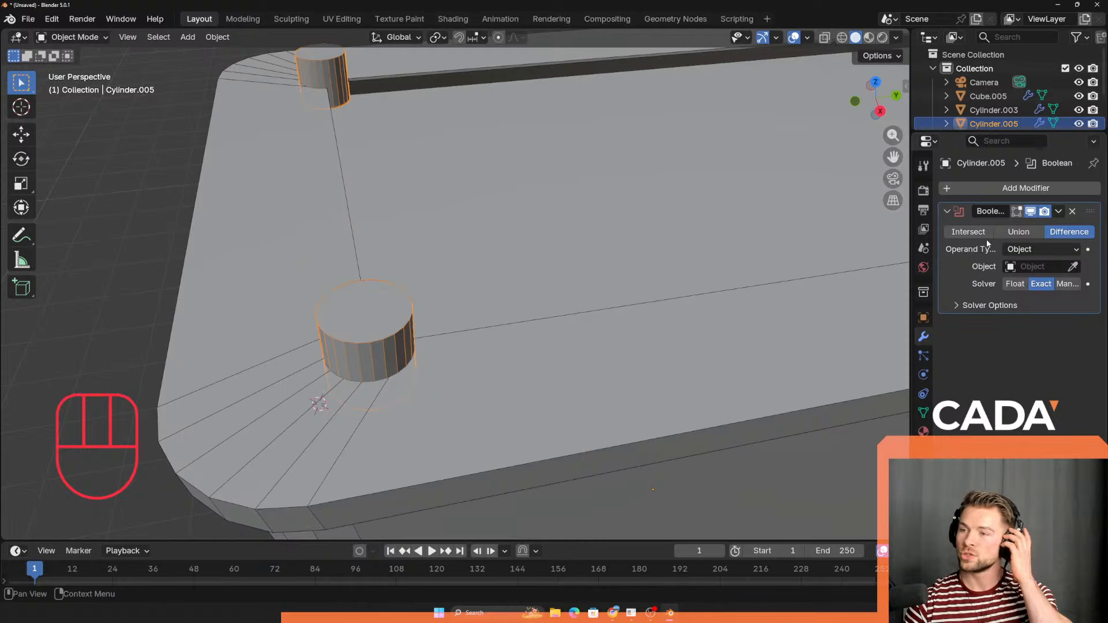
{"action": "left_click", "coordinate": [1029, 253]}
{"action": "left_click", "coordinate": [1023, 261]}
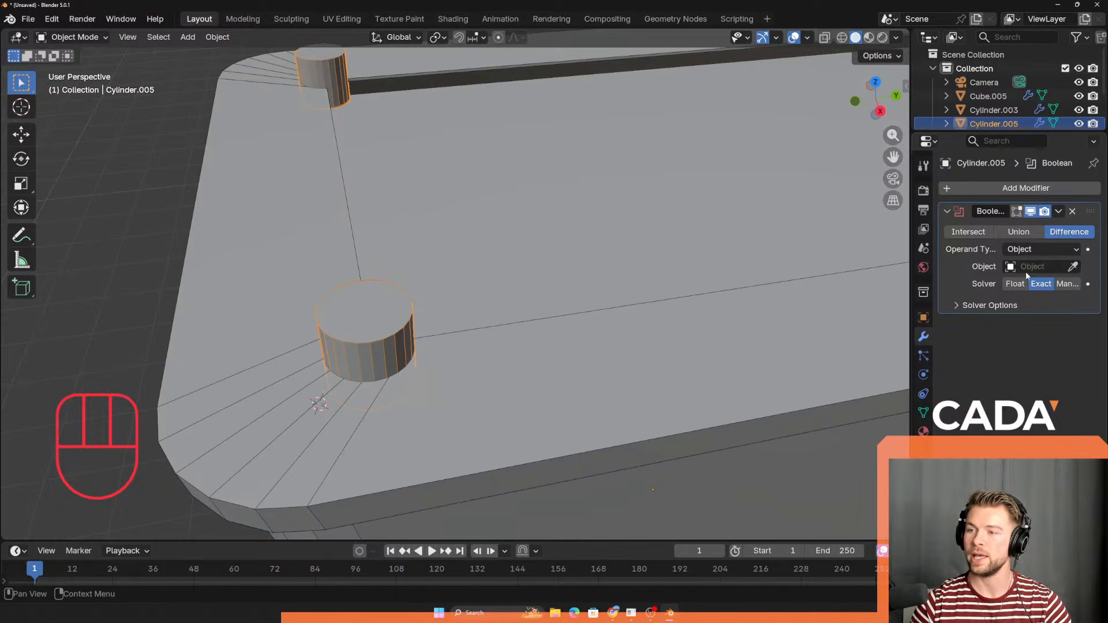
{"action": "left_click", "coordinate": [1075, 266]}
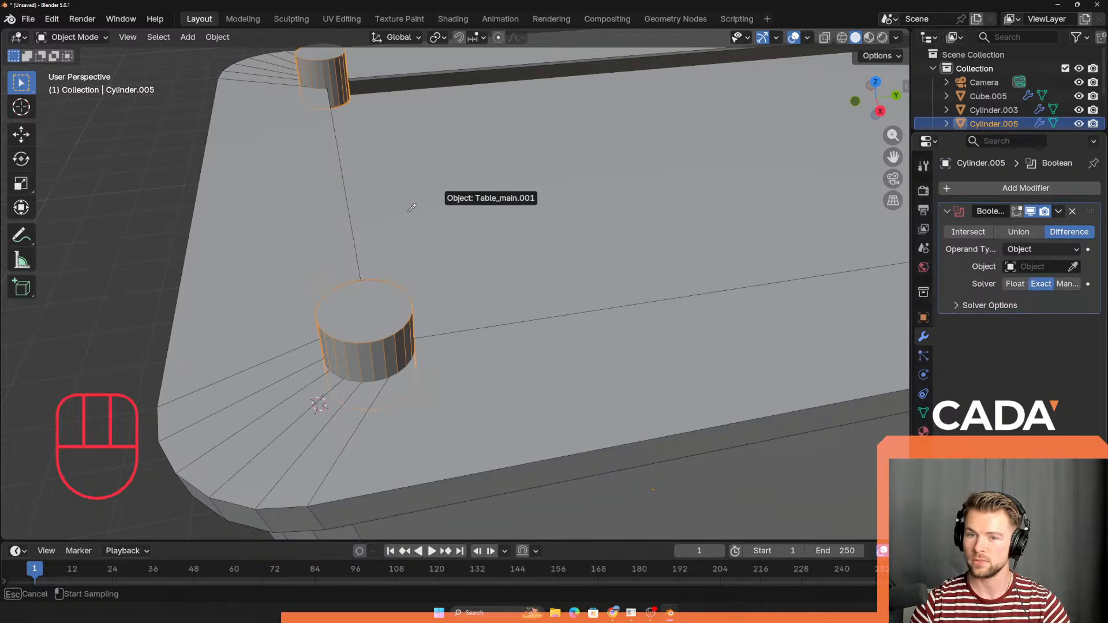
{"action": "left_click", "coordinate": [299, 226]}
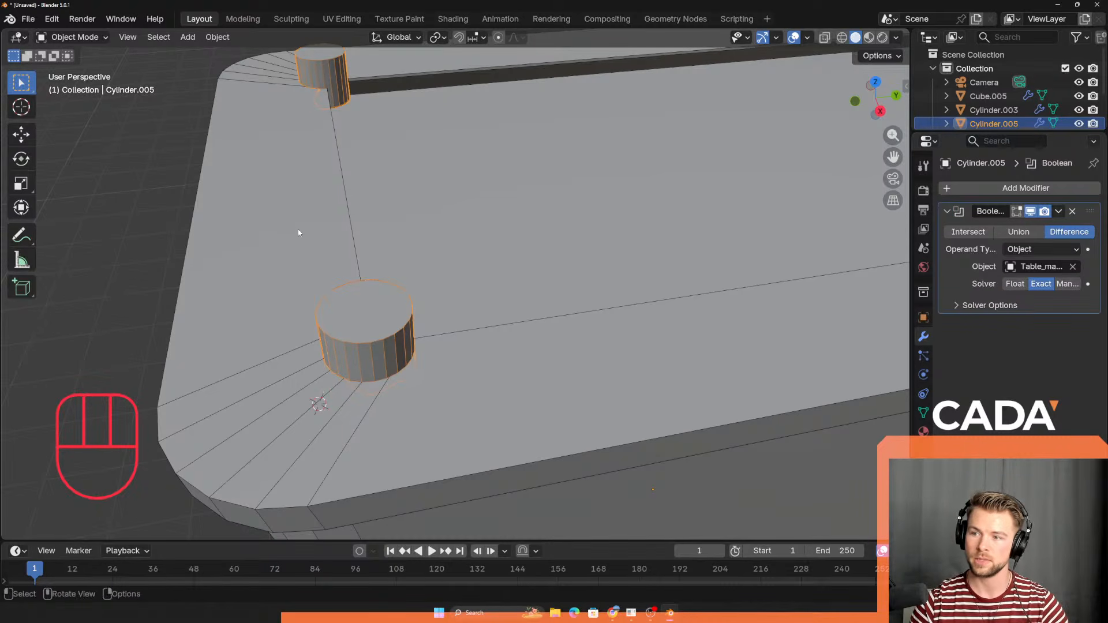
Step: Try the Union and Intersect operations on the cylinders' Boolean, and return it to Difference
{"action": "middle_click_drag", "start_coordinate": [298, 230], "coordinate": [463, 279]}
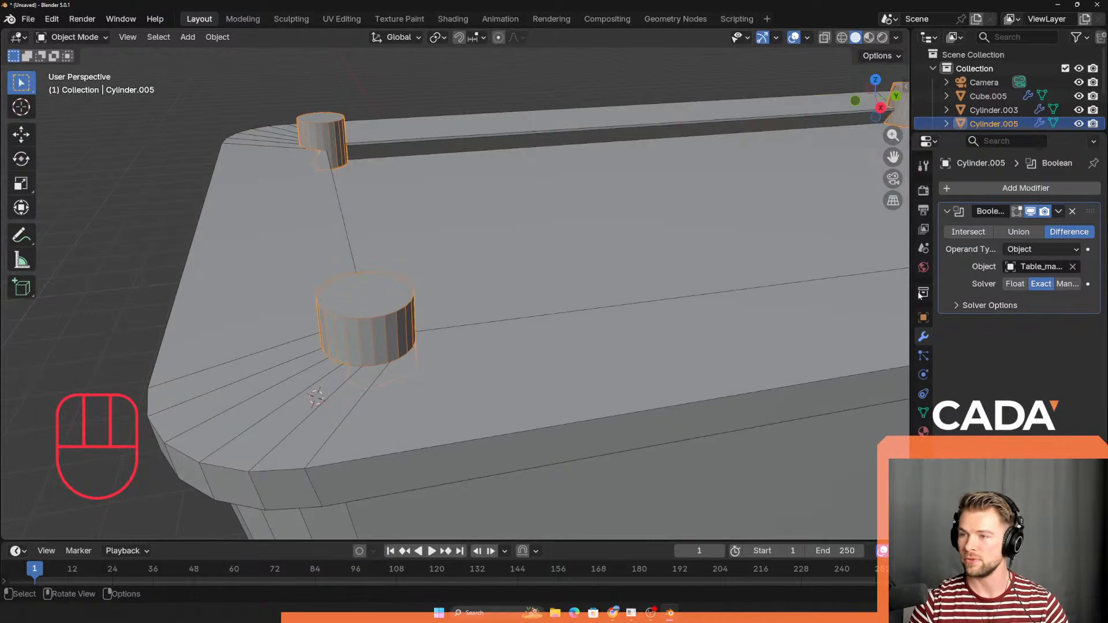
{"action": "left_click", "coordinate": [1015, 233]}
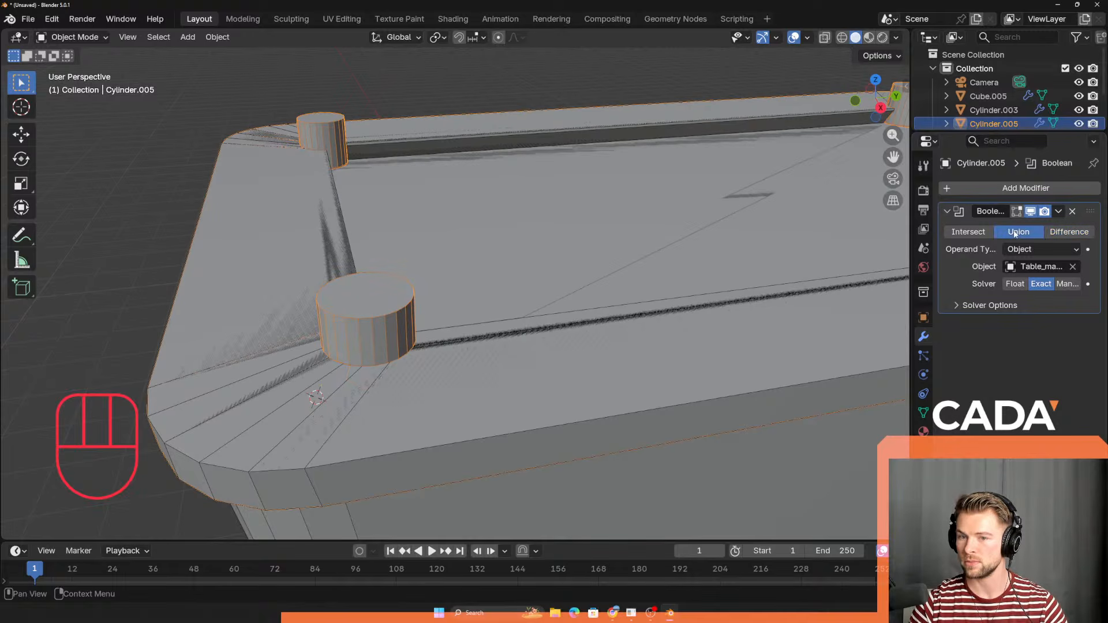
{"action": "left_click", "coordinate": [969, 232]}
{"action": "middle_click_drag", "start_coordinate": [663, 270], "coordinate": [463, 312]}
{"action": "left_click", "coordinate": [1069, 232]}
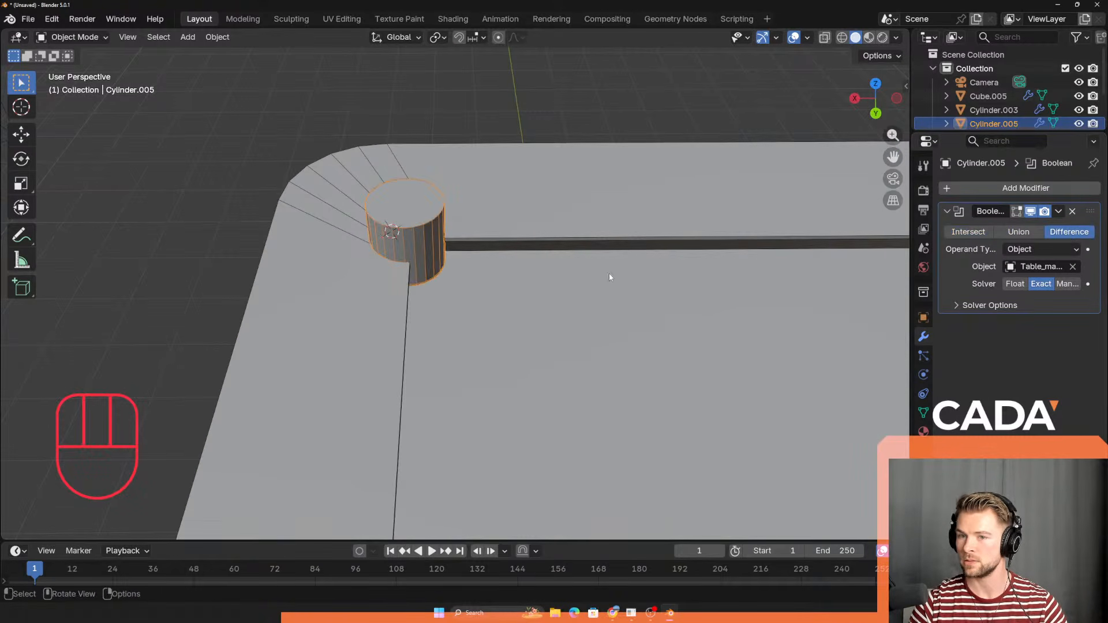
Step: Check the Boolean's solver options at the table corner and remove the modifier from the cylinders
{"action": "middle_click_drag", "start_coordinate": [608, 273], "coordinate": [737, 275]}
{"action": "left_click", "coordinate": [958, 305]}
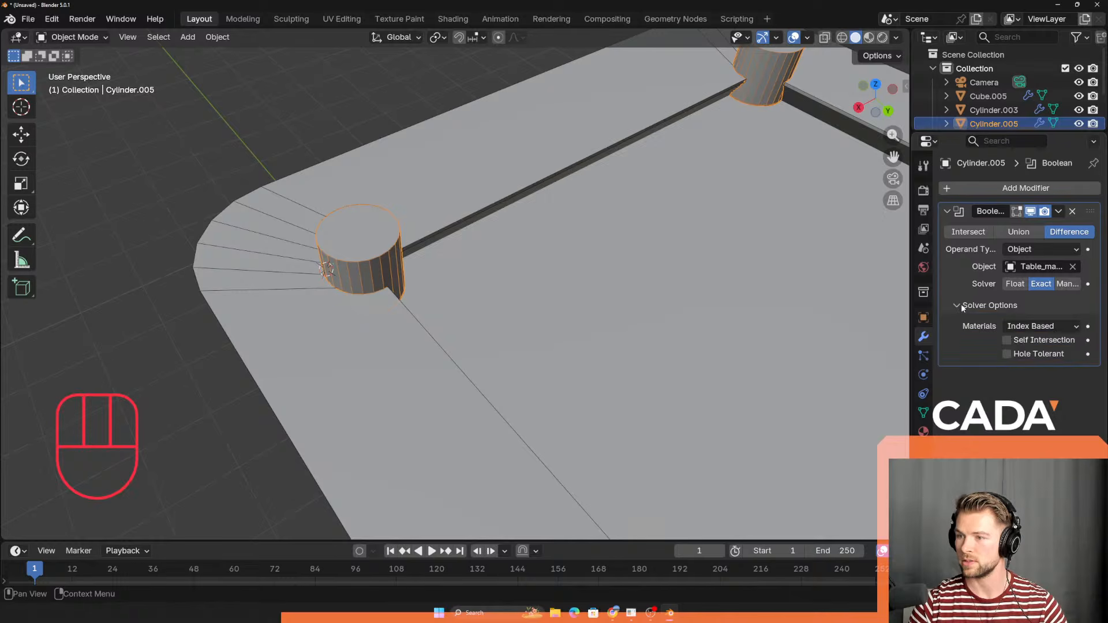
{"action": "left_click", "coordinate": [959, 305]}
{"action": "left_click", "coordinate": [1073, 211]}
Step: Add a Difference Boolean modifier to the table top, with the corner cylinders as its object
{"action": "middle_click_drag", "start_coordinate": [494, 294], "coordinate": [533, 294]}
{"action": "left_click", "coordinate": [380, 206]}
{"action": "middle_click_drag", "start_coordinate": [381, 208], "coordinate": [418, 259]}
{"action": "left_click", "coordinate": [1026, 191]}
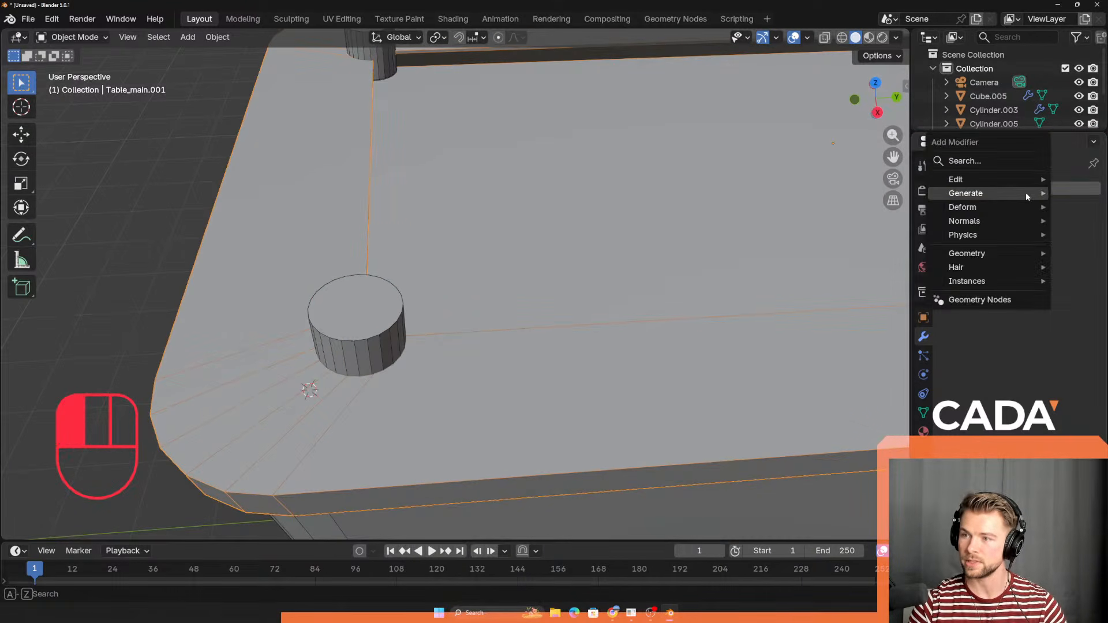
{"action": "mouse_move", "coordinate": [1026, 194]}
{"action": "left_click", "coordinate": [839, 234]}
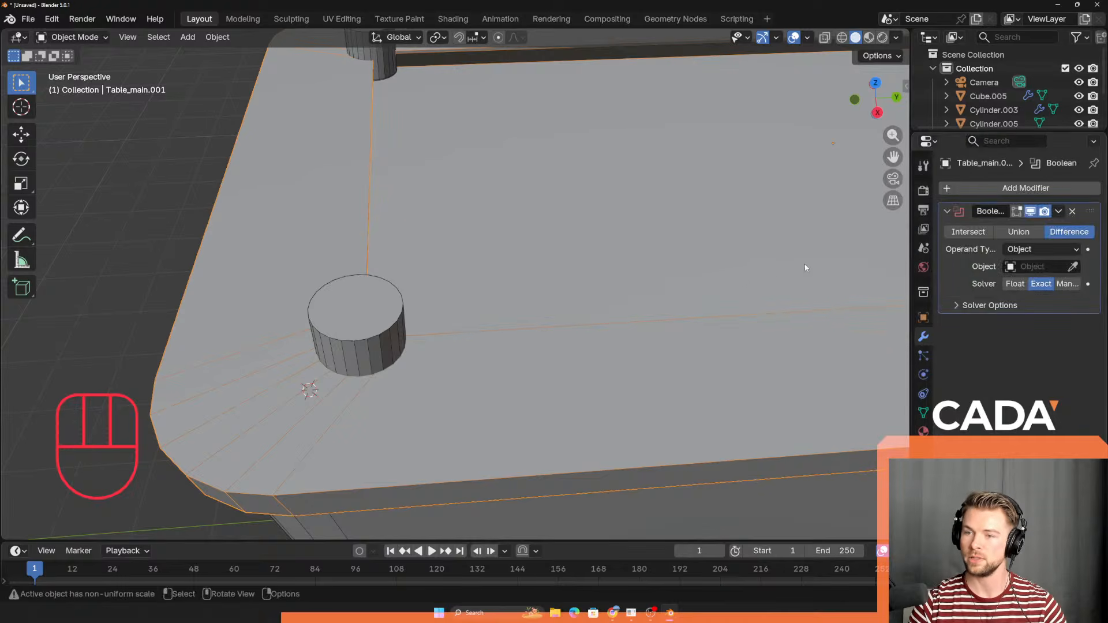
{"action": "left_click", "coordinate": [1072, 266]}
{"action": "left_click", "coordinate": [378, 316]}
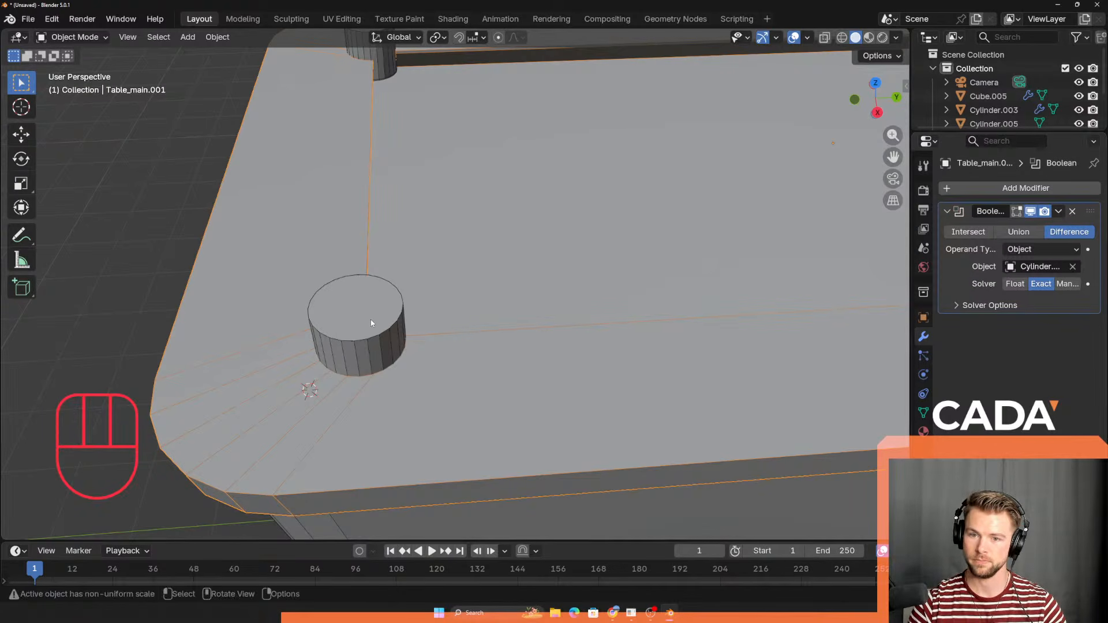
Step: Try the Intersect operation on the table top's Boolean, and remove the modifier
{"action": "middle_click_drag", "start_coordinate": [378, 316], "coordinate": [456, 311]}
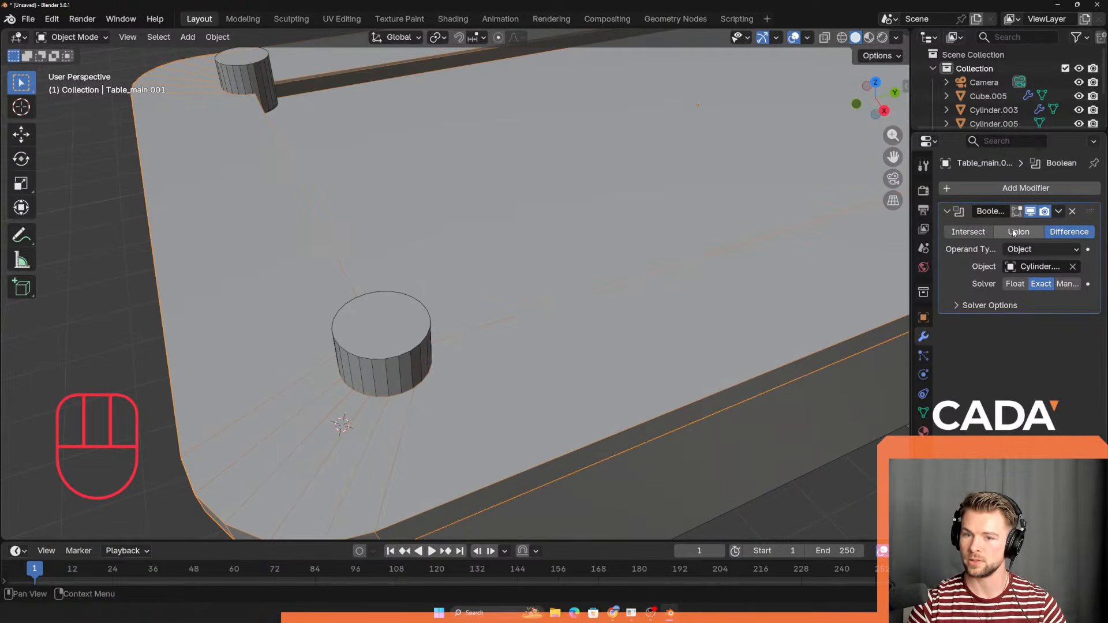
{"action": "left_click", "coordinate": [968, 231]}
{"action": "middle_click_drag", "start_coordinate": [689, 290], "coordinate": [828, 283]}
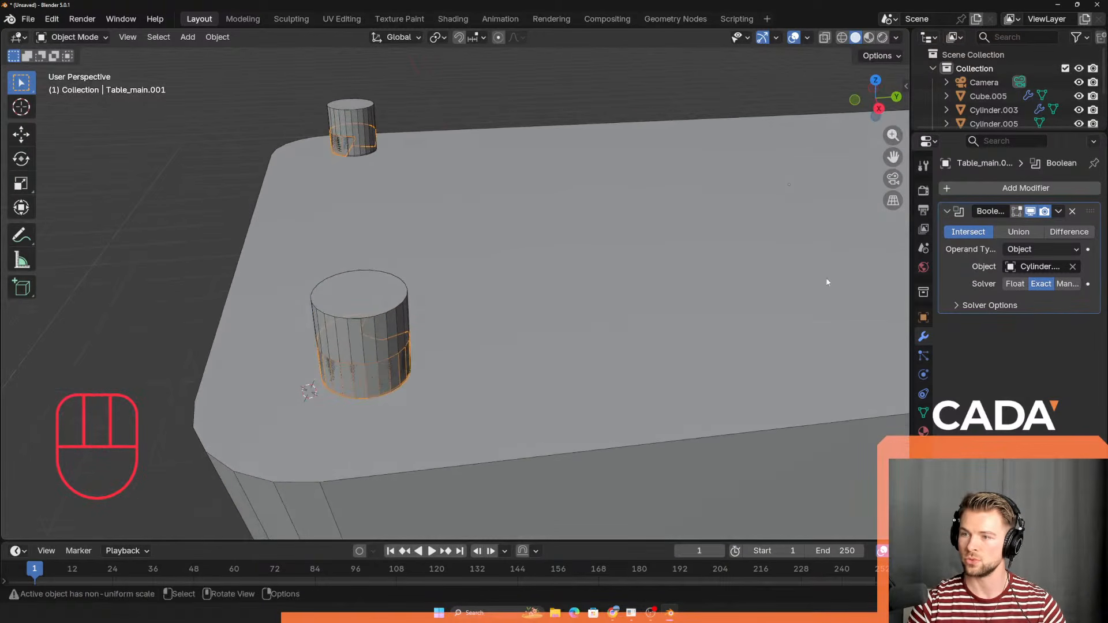
{"action": "left_click", "coordinate": [1072, 212]}
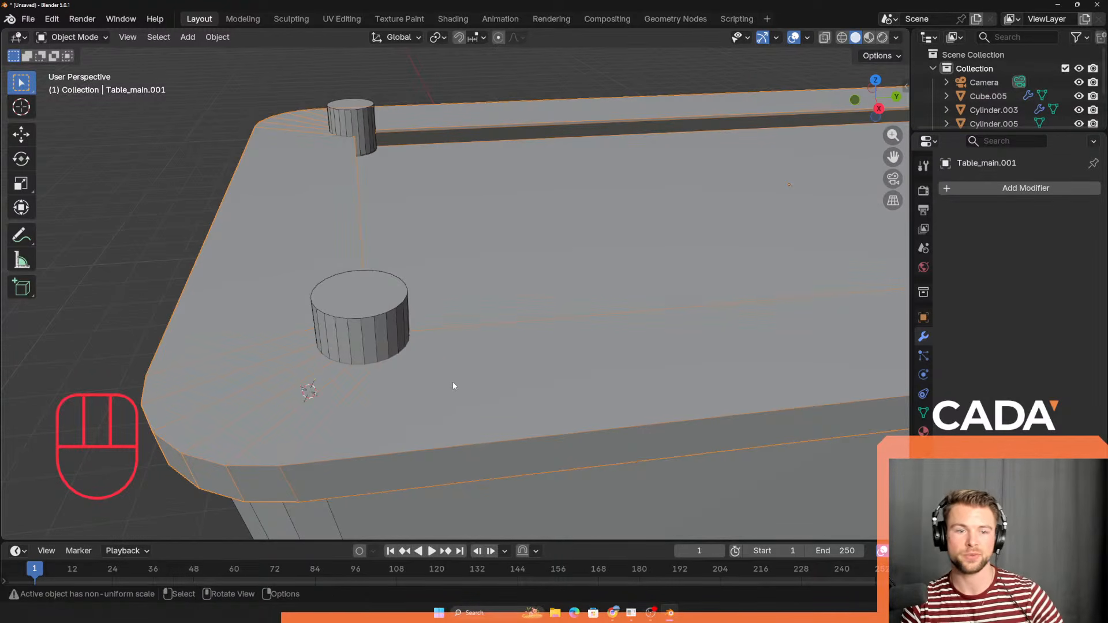
Step: Apply location, rotation and scale to the table top
{"action": "left_click", "coordinate": [454, 316]}
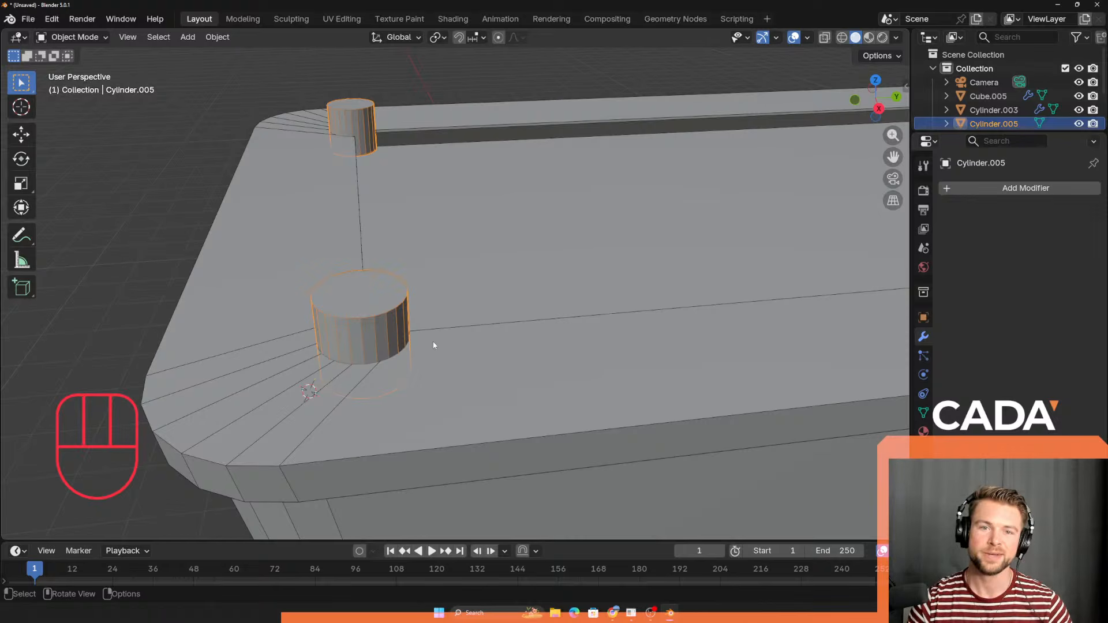
{"action": "left_click", "coordinate": [535, 328]}
{"action": "middle_click_drag", "start_coordinate": [535, 328], "coordinate": [413, 294]}
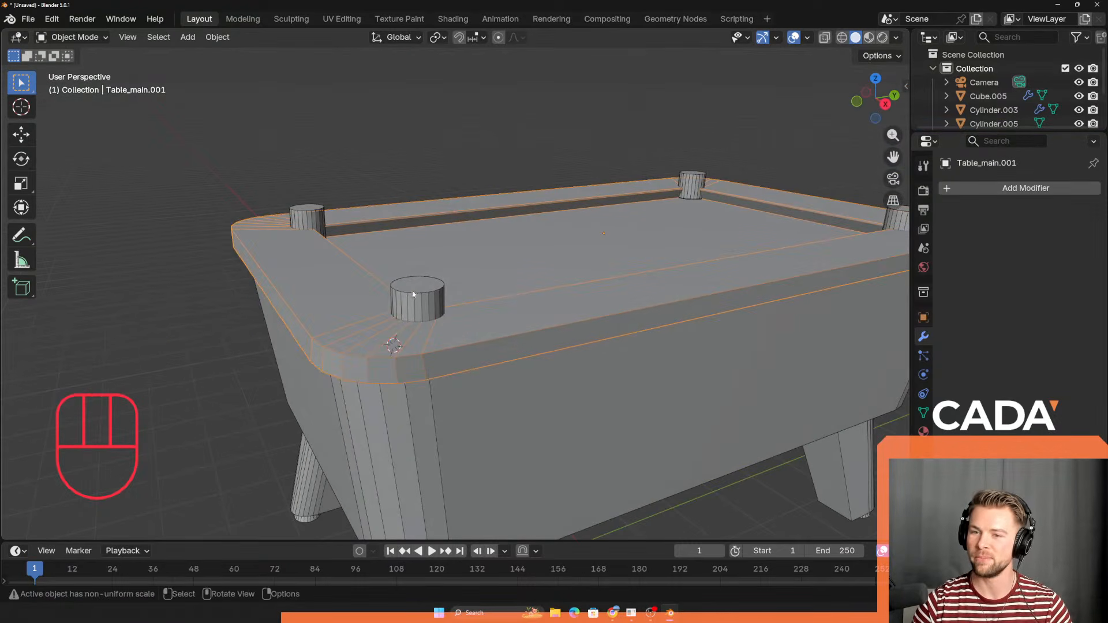
{"action": "key", "text": "ctrl+z"}
{"action": "key", "text": "ctrl+z"}
{"action": "scroll", "coordinate": [485, 320], "scroll_direction": "down", "scroll_amount": 3}
{"action": "middle_click_drag", "start_coordinate": [501, 350], "coordinate": [517, 373]}
{"action": "scroll", "coordinate": [517, 308], "scroll_direction": "up", "scroll_amount": 1}
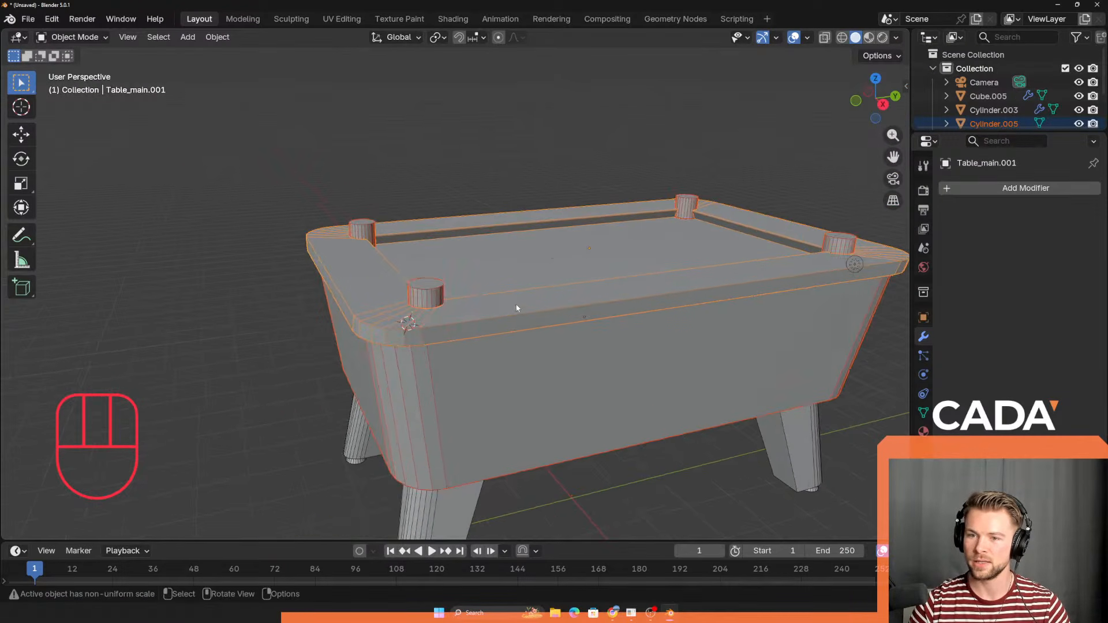
{"action": "key", "text": "ctrl+a"}
{"action": "left_click", "coordinate": [524, 317]}
{"action": "scroll", "coordinate": [435, 321], "scroll_direction": "up", "scroll_amount": 2}
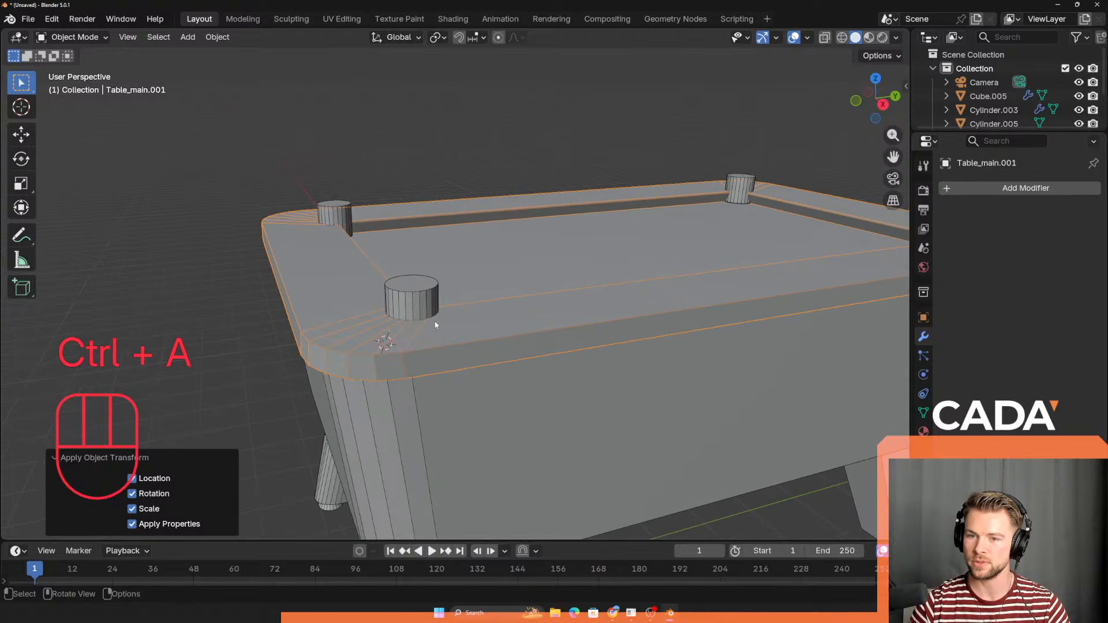
Step: Add a Difference Boolean modifier to the corner cylinders again, using the table top with applied transforms as its object
{"action": "left_click", "coordinate": [430, 312]}
{"action": "scroll", "coordinate": [430, 312], "scroll_direction": "up", "scroll_amount": 2}
{"action": "left_click", "coordinate": [1026, 188]}
{"action": "mouse_move", "coordinate": [1027, 191]}
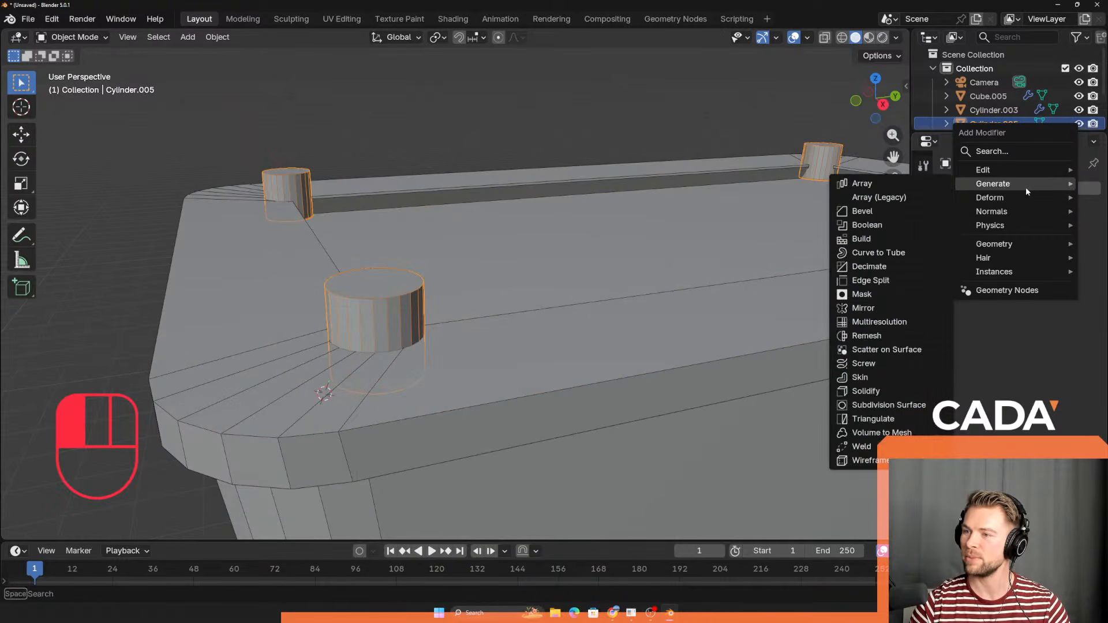
{"action": "left_click", "coordinate": [863, 226]}
{"action": "scroll", "coordinate": [482, 298], "scroll_direction": "up", "scroll_amount": 3}
{"action": "middle_click_drag", "start_coordinate": [439, 327], "coordinate": [476, 307], "text": "shift"}
{"action": "left_click", "coordinate": [1073, 267]}
{"action": "left_click", "coordinate": [180, 284]}
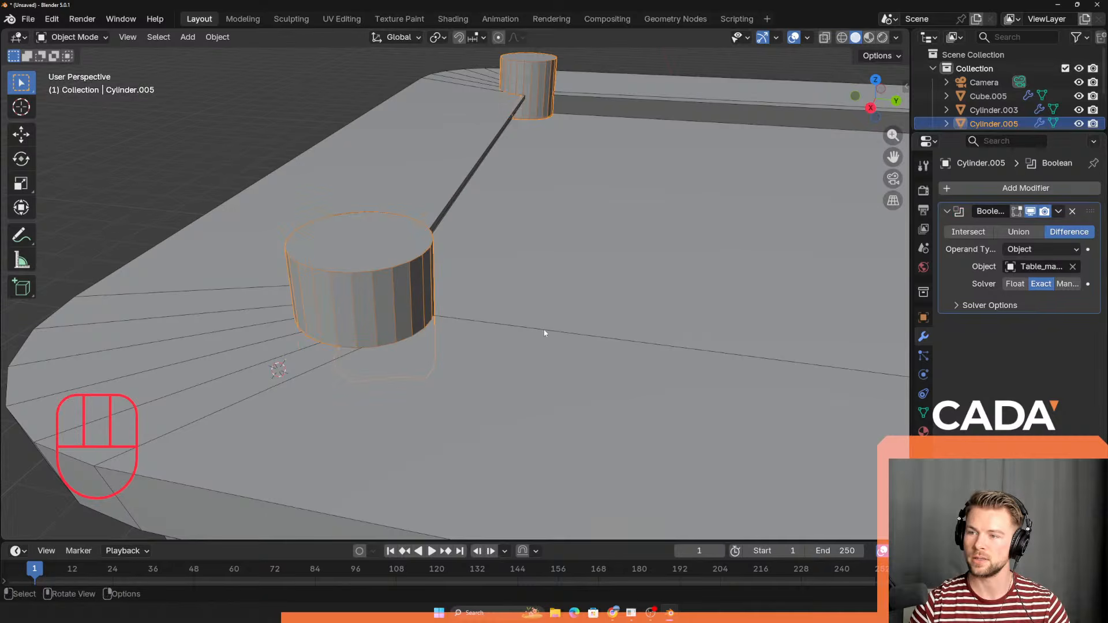
Step: Try Union on the cylinders' Boolean, switch it to Intersect, and inspect the resulting corner pocket shape
{"action": "left_click", "coordinate": [1007, 231]}
{"action": "left_click", "coordinate": [969, 232]}
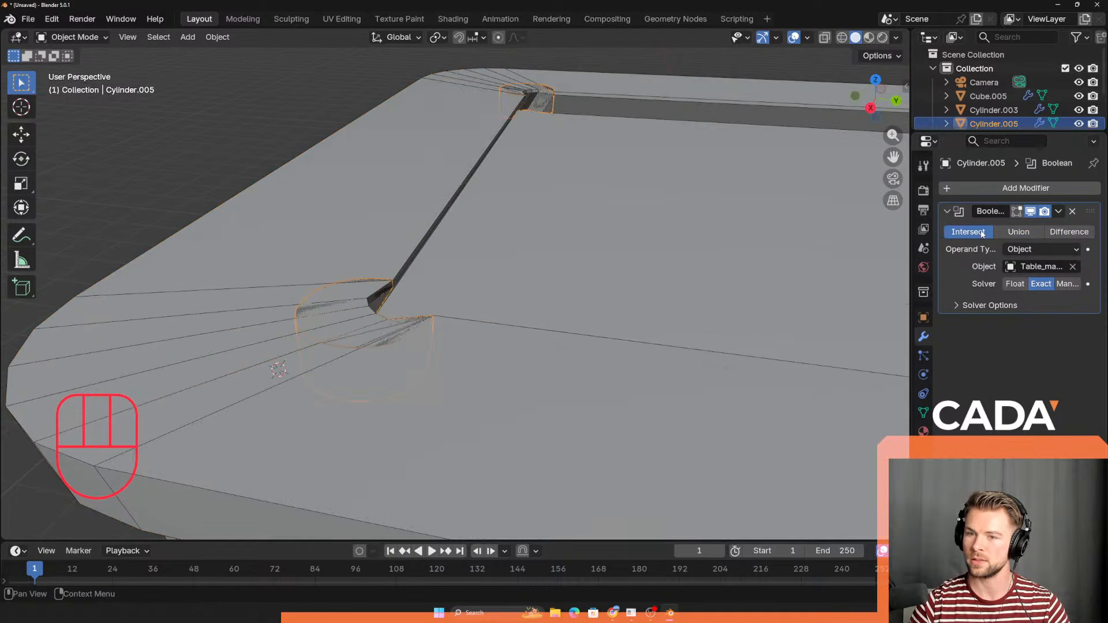
{"action": "middle_click_drag", "start_coordinate": [392, 323], "coordinate": [204, 311]}
{"action": "scroll", "coordinate": [393, 269], "scroll_direction": "up", "scroll_amount": 2}
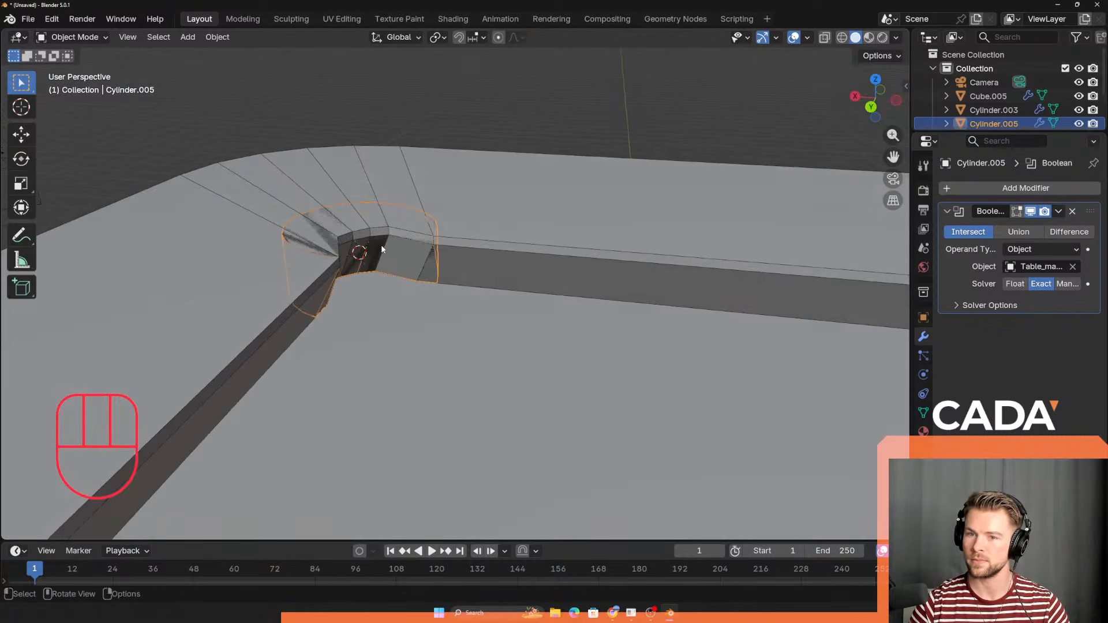
Step: Examine the corner pocket from several angles and test-move the table top without keeping the move
{"action": "middle_click_drag", "start_coordinate": [396, 270], "coordinate": [449, 295], "text": "shift"}
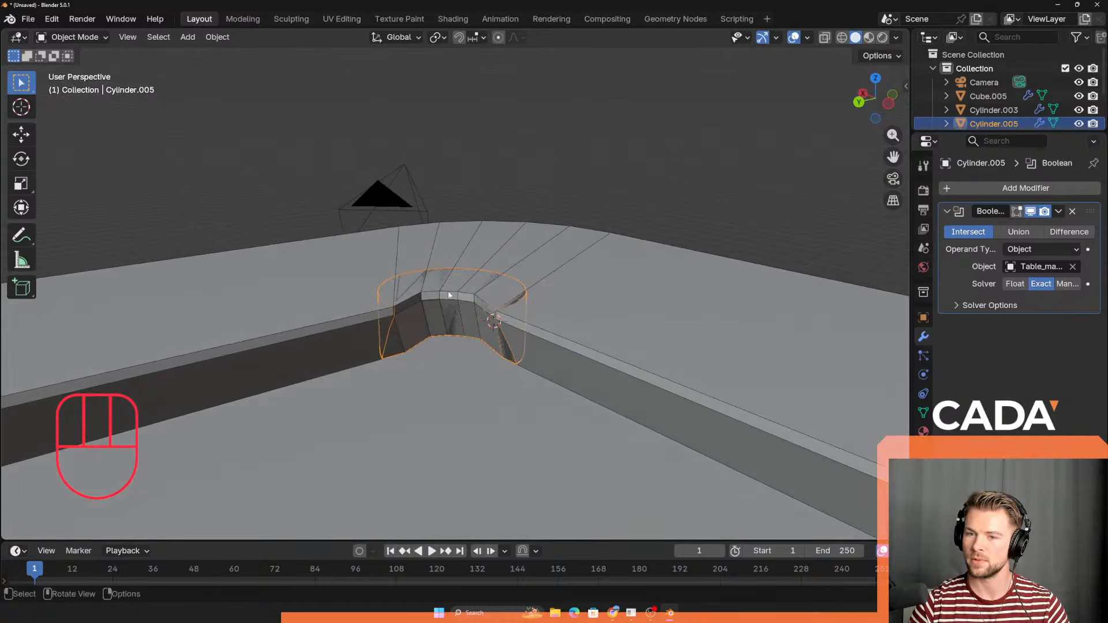
{"action": "left_click", "coordinate": [589, 306]}
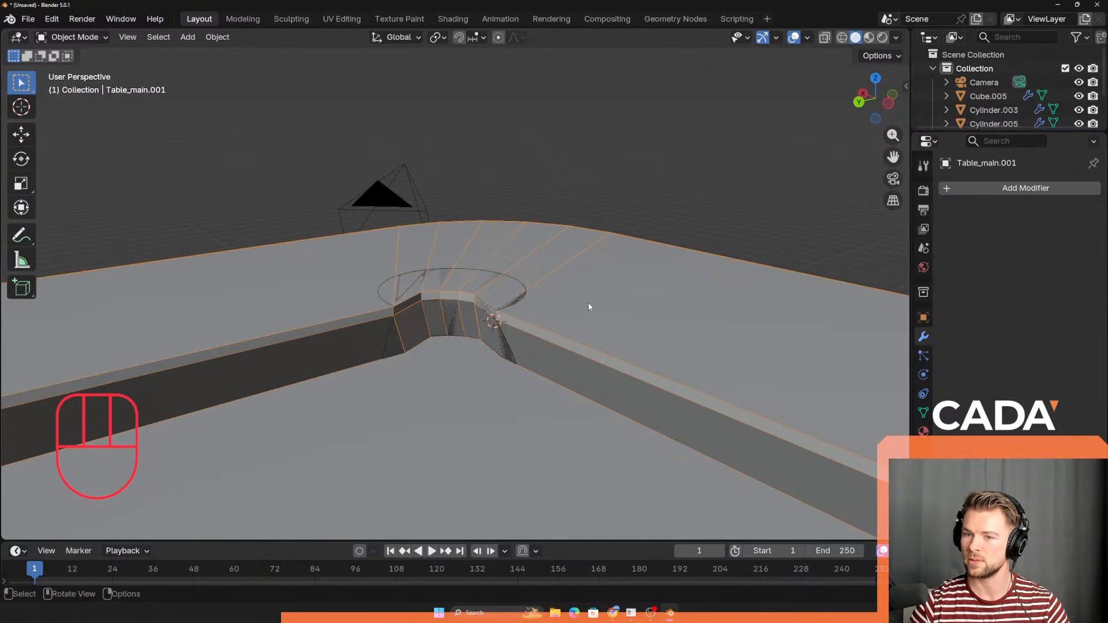
{"action": "scroll", "coordinate": [452, 306], "scroll_direction": "up", "scroll_amount": 1}
{"action": "middle_click_drag", "start_coordinate": [451, 307], "coordinate": [321, 375]}
{"action": "middle_click_drag", "start_coordinate": [675, 322], "coordinate": [564, 344]}
{"action": "key", "text": "g"}
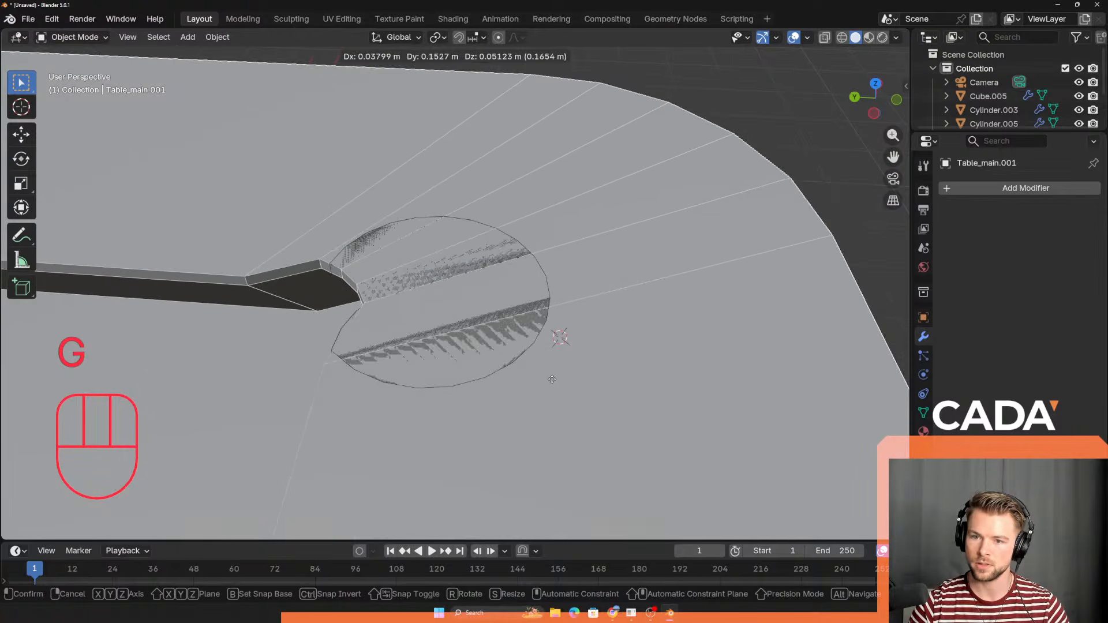
{"action": "right_click", "coordinate": [553, 386]}
{"action": "middle_click_drag", "start_coordinate": [554, 386], "coordinate": [524, 363]}
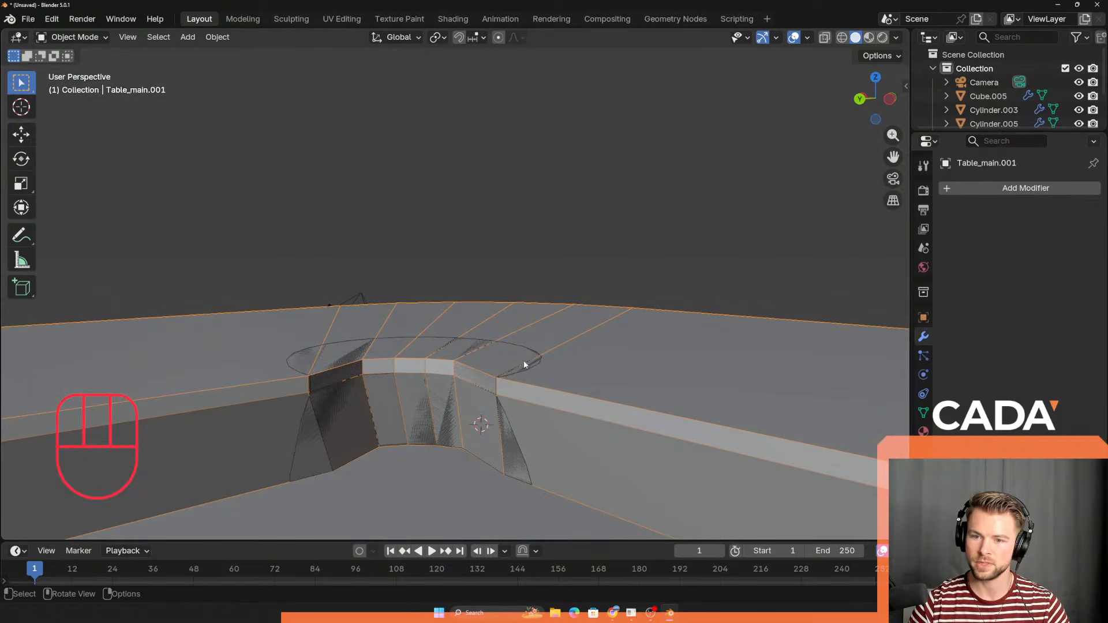
Step: Examine the table top's mesh around the corner pocket in Edit Mode, and return to Object Mode
{"action": "key", "text": "Tab"}
{"action": "scroll", "coordinate": [742, 241], "scroll_direction": "down", "scroll_amount": 1}
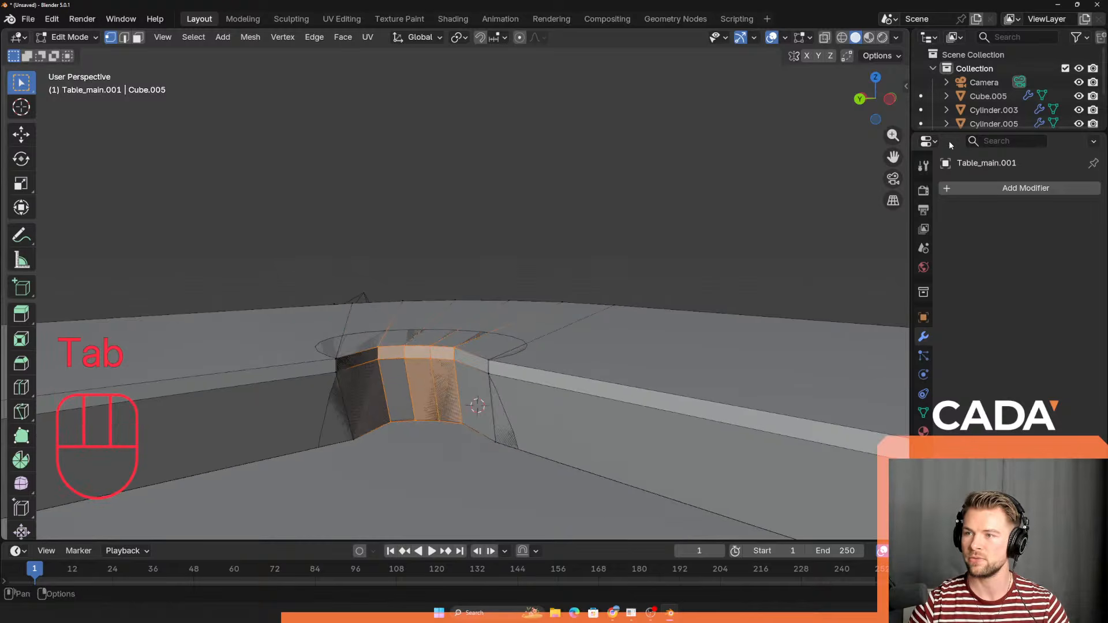
{"action": "scroll", "coordinate": [601, 306], "scroll_direction": "down", "scroll_amount": 3}
{"action": "middle_click_drag", "start_coordinate": [601, 307], "coordinate": [614, 327]}
{"action": "key", "text": "Tab"}
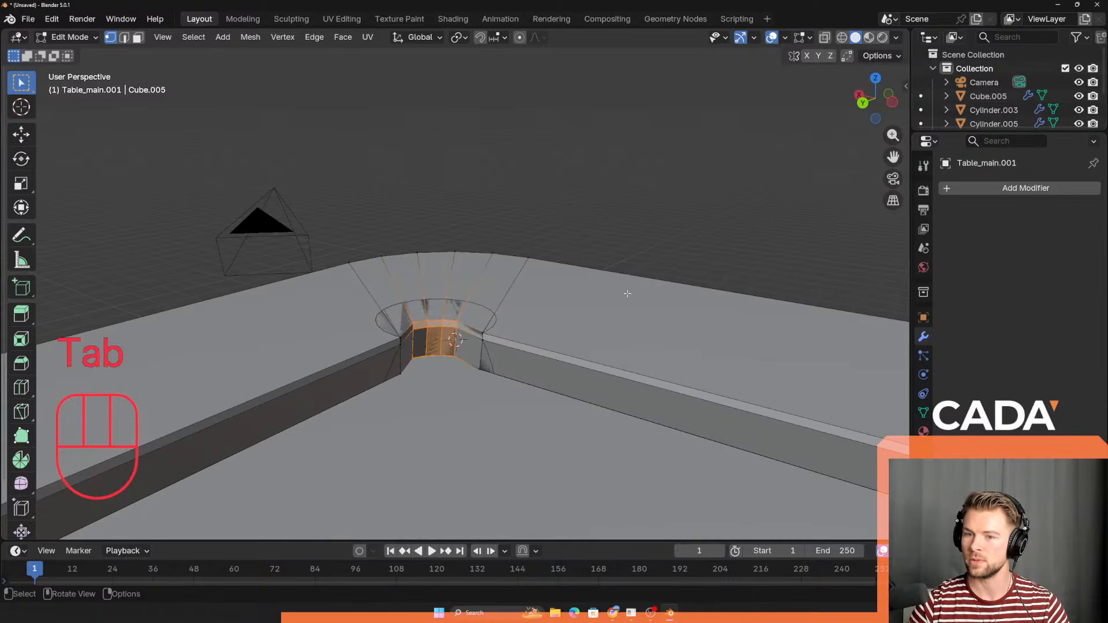
{"action": "key", "text": "Tab"}
{"action": "left_click", "coordinate": [468, 315]}
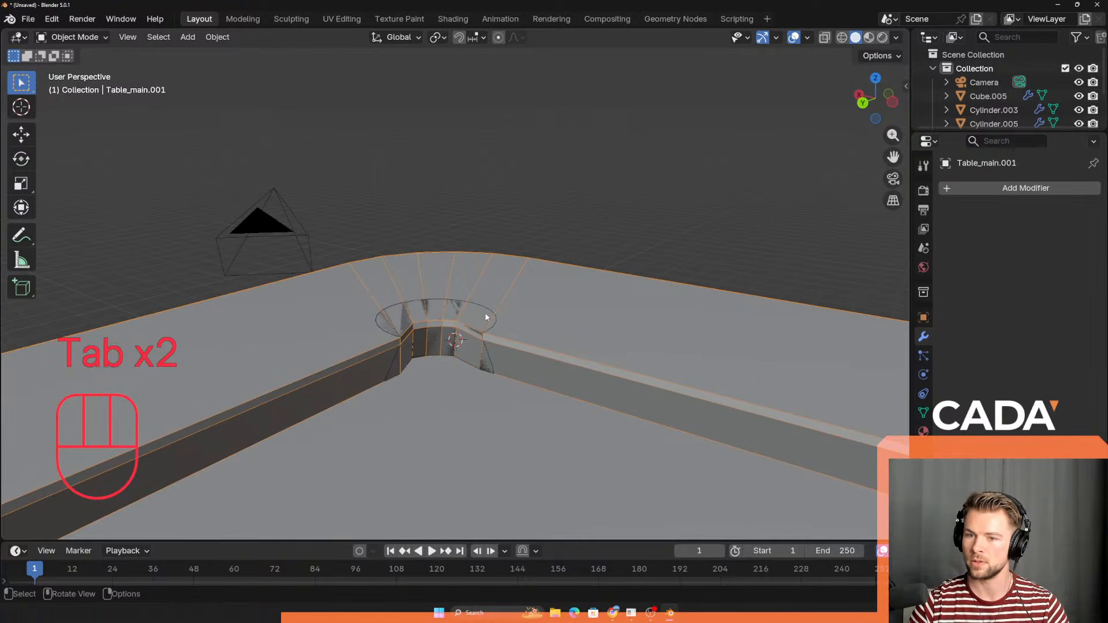
Step: Select the corner cylinder, try Union with the Exact solver on its Boolean, and test-move the cylinder
{"action": "scroll", "coordinate": [1025, 118], "scroll_direction": "down", "scroll_amount": 3}
{"action": "left_click", "coordinate": [1010, 105]}
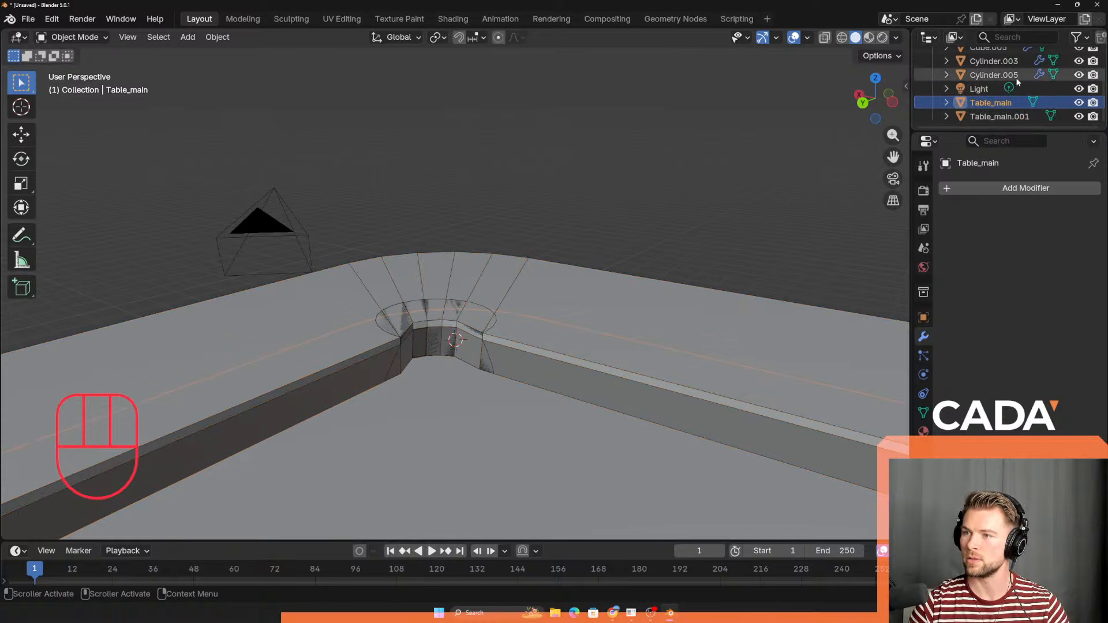
{"action": "left_click", "coordinate": [1016, 77]}
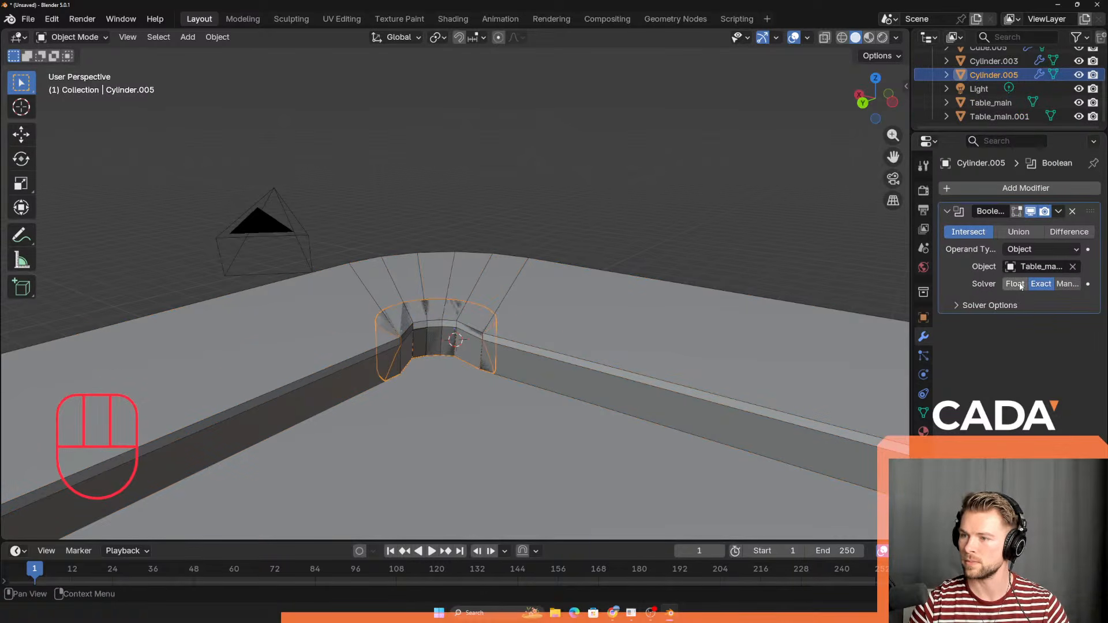
{"action": "left_click", "coordinate": [1041, 284]}
{"action": "left_click", "coordinate": [1018, 232]}
{"action": "middle_click_drag", "start_coordinate": [515, 352], "coordinate": [435, 334]}
{"action": "key", "text": "g"}
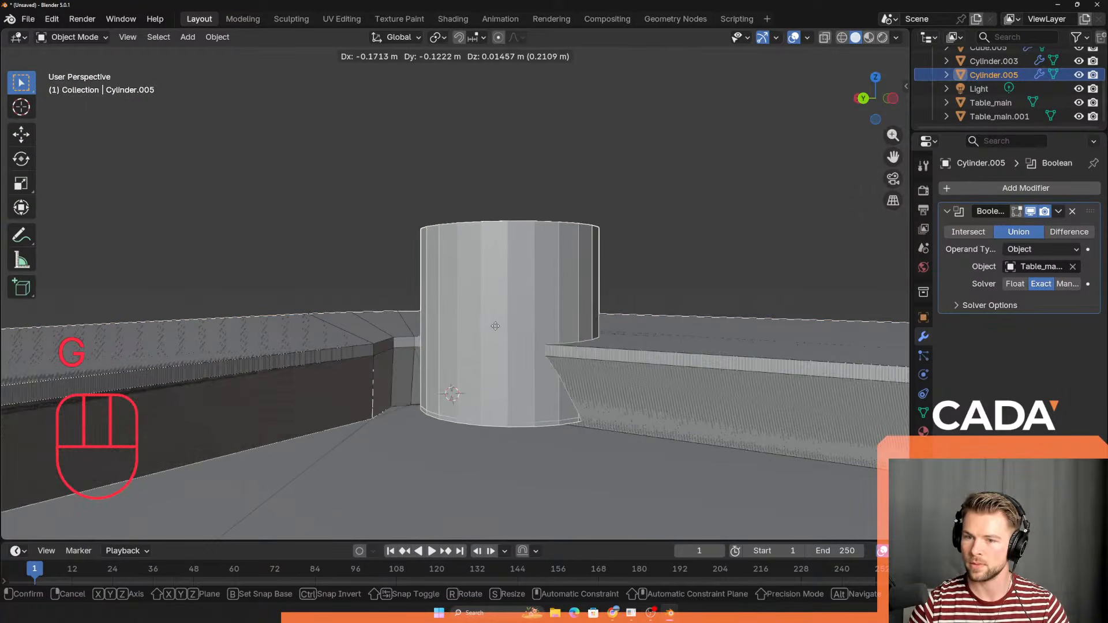
{"action": "left_click", "coordinate": [450, 339]}
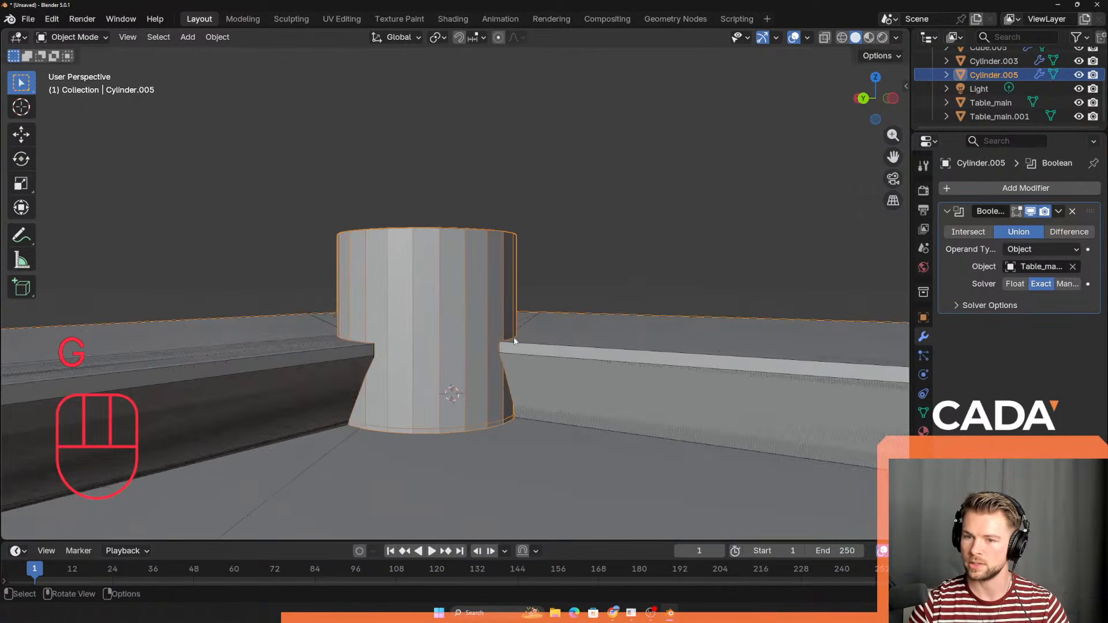
{"action": "scroll", "coordinate": [451, 338], "scroll_direction": "up", "scroll_amount": 1}
{"action": "middle_click_drag", "start_coordinate": [450, 338], "coordinate": [467, 283]}
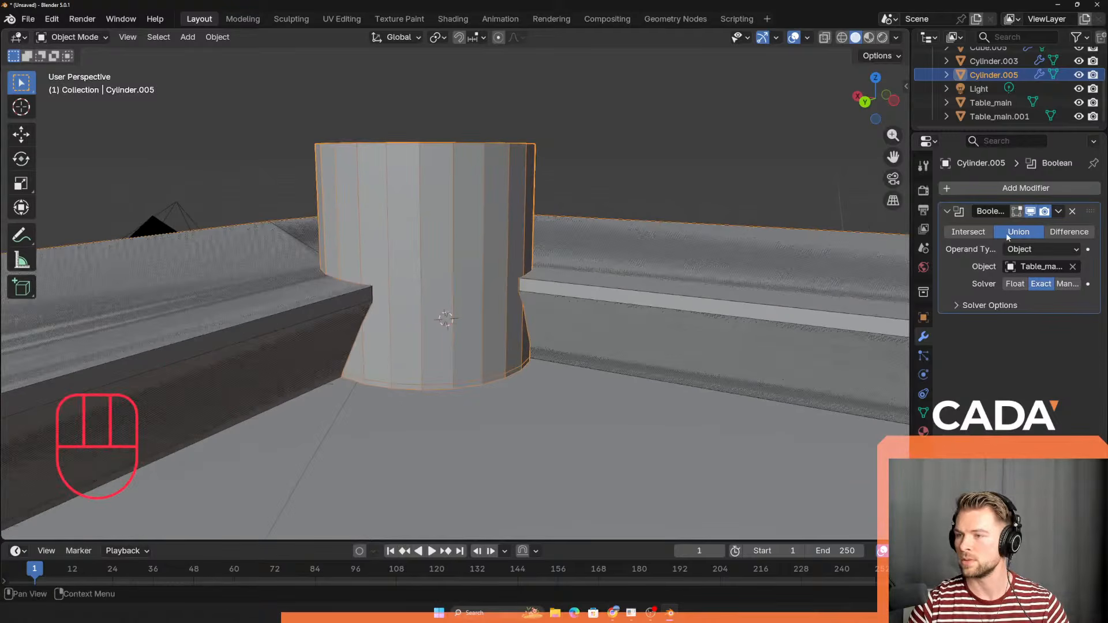
Step: Try applying the corner cylinder's Boolean as Difference, and test-move the resulting shape
{"action": "left_click", "coordinate": [1069, 232]}
{"action": "middle_click_drag", "start_coordinate": [704, 283], "coordinate": [398, 314]}
{"action": "left_click", "coordinate": [1059, 212]}
{"action": "left_click", "coordinate": [1038, 223]}
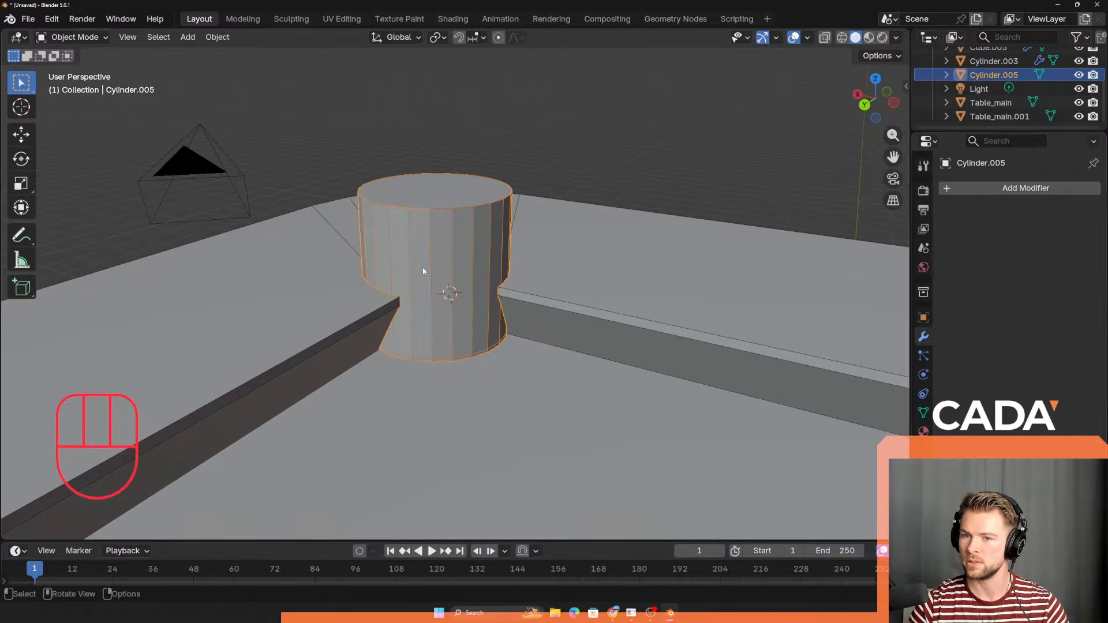
{"action": "key", "text": "g"}
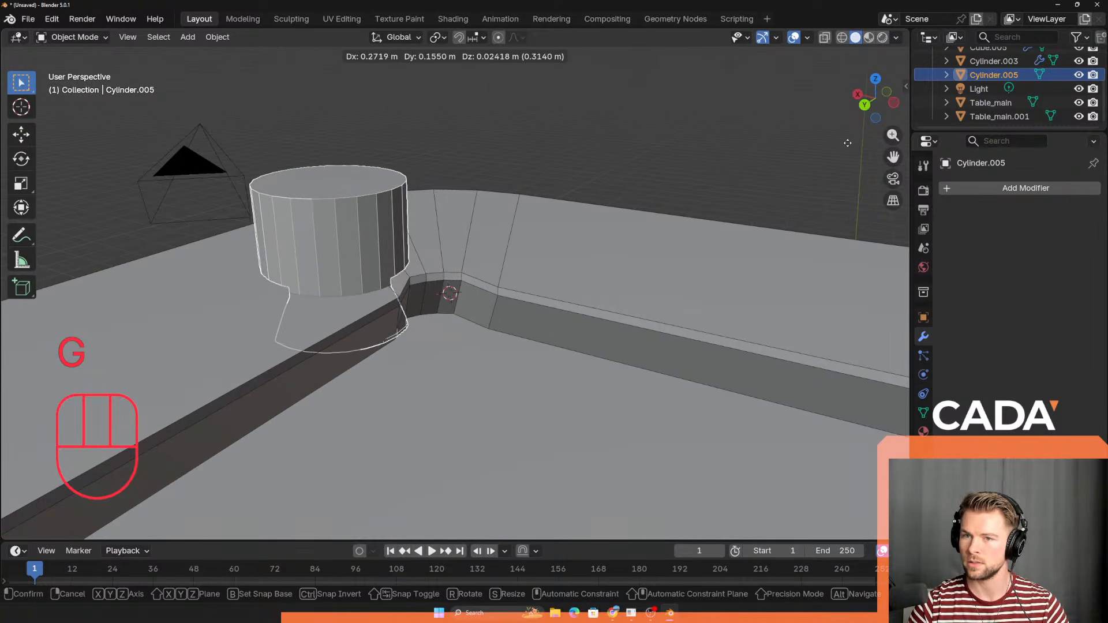
{"action": "right_click", "coordinate": [606, 151]}
{"action": "key", "text": "g"}
{"action": "right_click", "coordinate": [430, 192]}
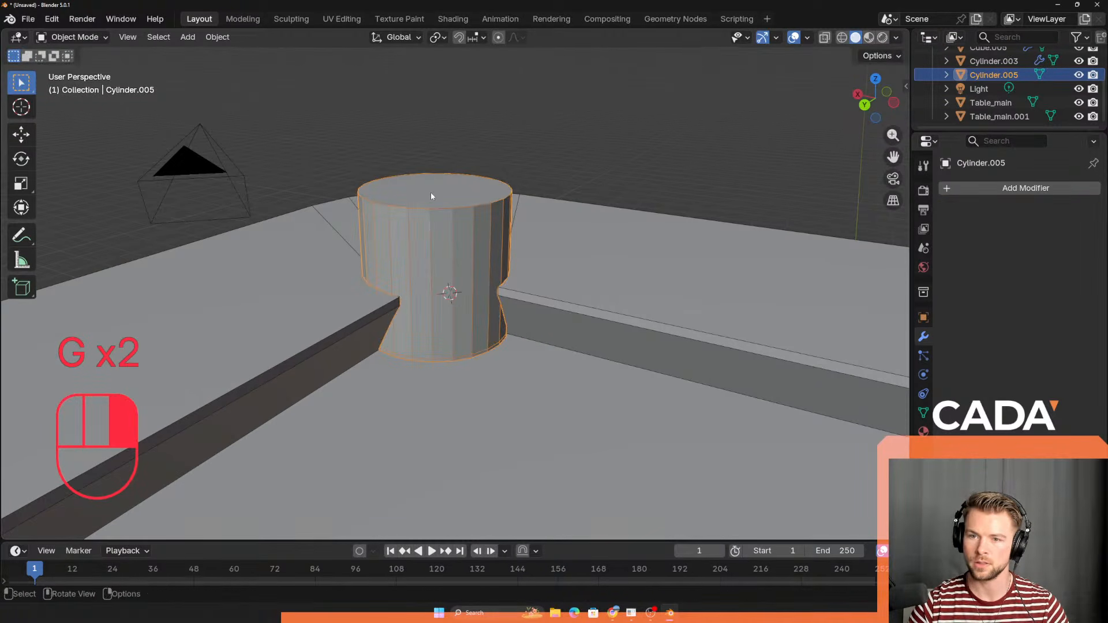
Step: Undo applying the Difference Boolean, and inspect the corner cylinder where it meets the rails
{"action": "middle_click_drag", "start_coordinate": [430, 193], "coordinate": [490, 284]}
{"action": "key", "text": "ctrl+z"}
{"action": "key", "text": "ctrl+z"}
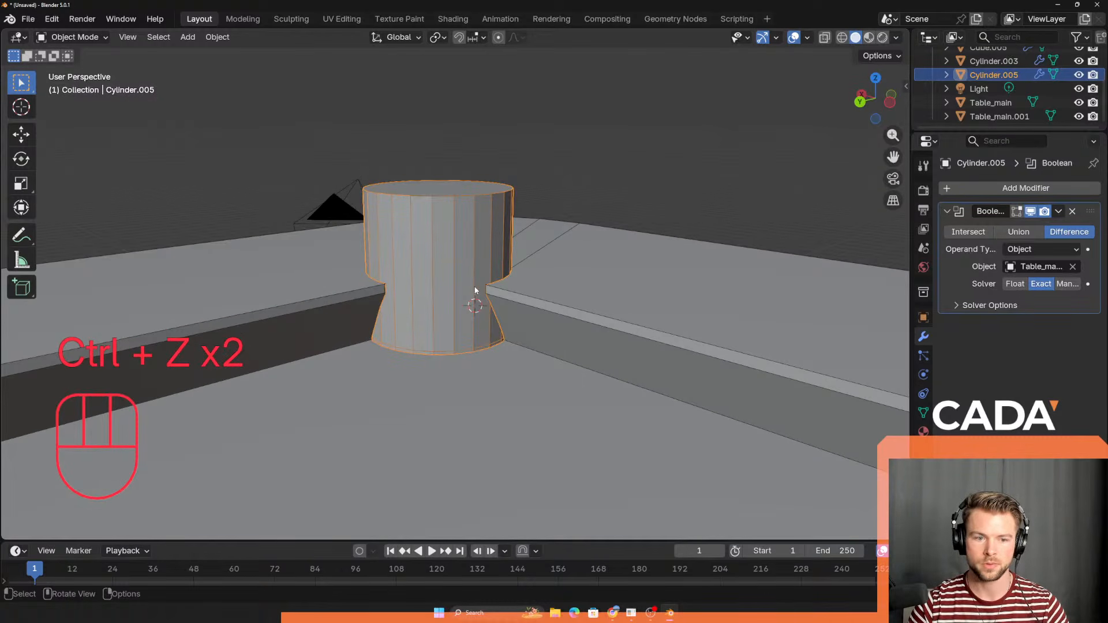
{"action": "left_click_drag", "start_coordinate": [445, 241], "coordinate": [442, 295]}
{"action": "middle_click_drag", "start_coordinate": [434, 296], "coordinate": [468, 359]}
{"action": "left_click", "coordinate": [554, 276]}
{"action": "left_click", "coordinate": [503, 306]}
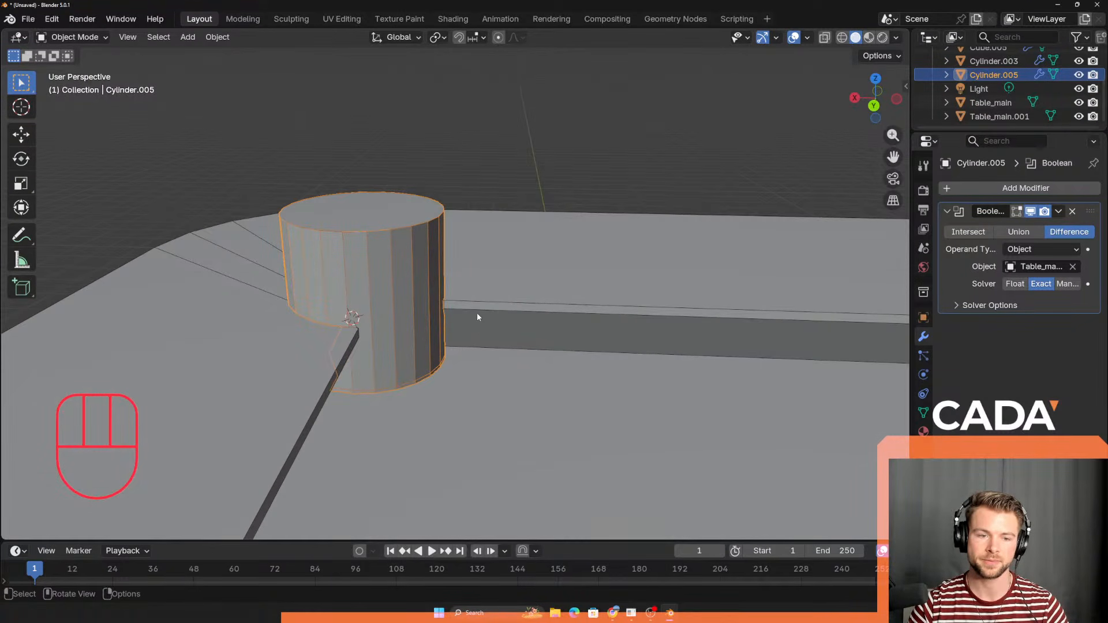
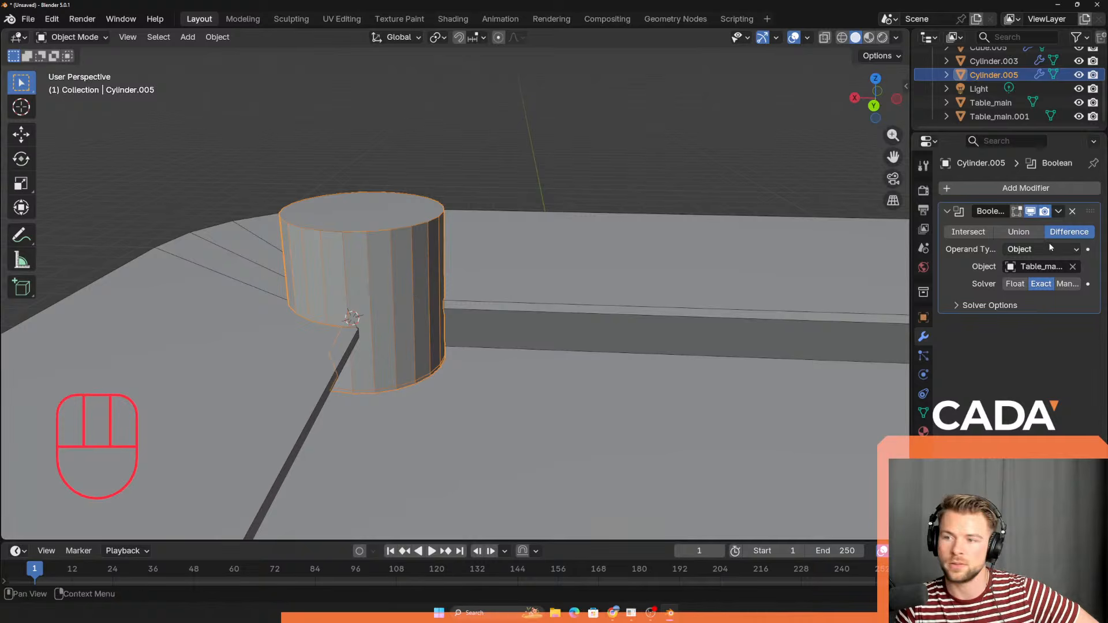
Step: Try applying the corner cylinder's Boolean as Intersect, and undo the application
{"action": "left_click", "coordinate": [968, 231]}
{"action": "left_click", "coordinate": [1058, 212]}
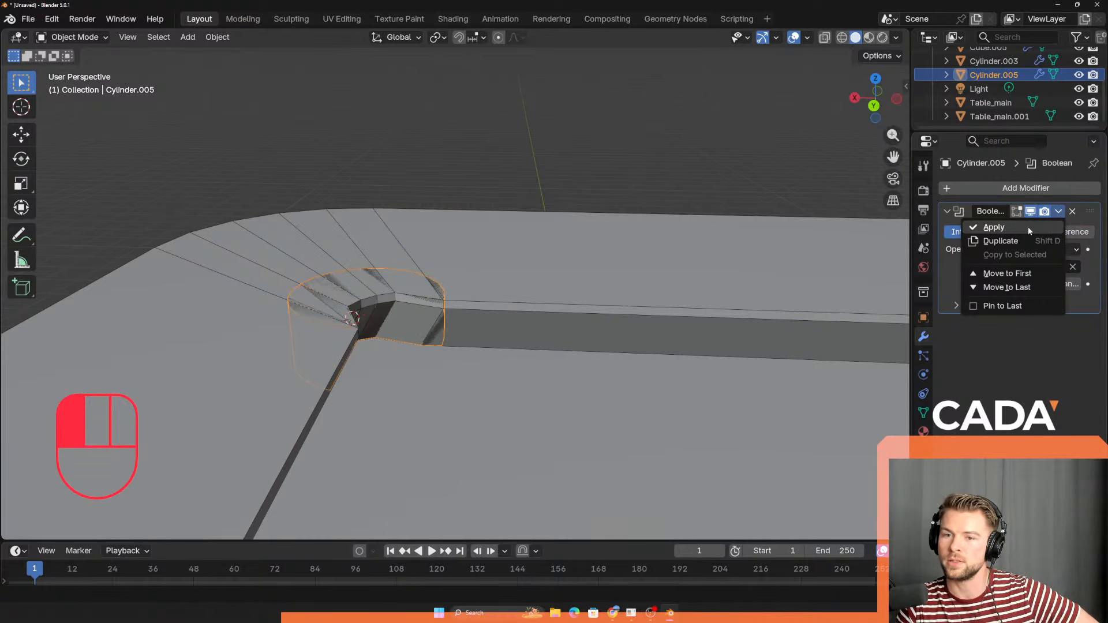
{"action": "left_click", "coordinate": [1027, 227]}
{"action": "left_click", "coordinate": [383, 312]}
{"action": "middle_click_drag", "start_coordinate": [405, 348], "coordinate": [361, 352]}
{"action": "left_click", "coordinate": [402, 297]}
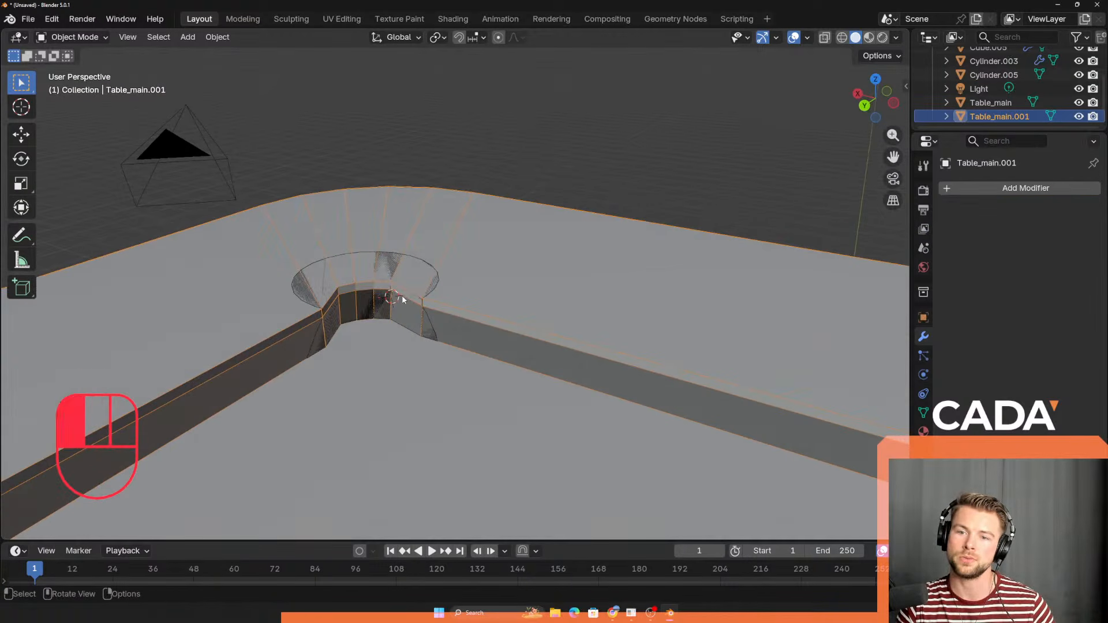
{"action": "key", "text": "ctrl+z"}
{"action": "key", "text": "ctrl+z"}
{"action": "key", "text": "ctrl+z"}
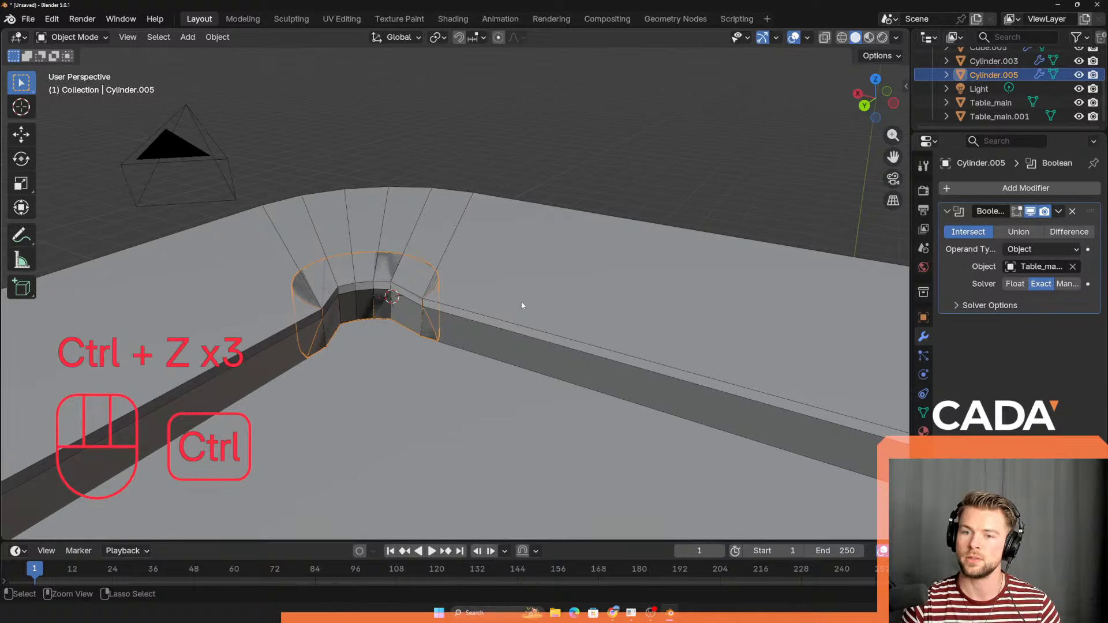
Step: Try applying the corner cylinder's Boolean as Union, test-move the merged shape, and undo the change to Union
{"action": "left_click", "coordinate": [1030, 231]}
{"action": "middle_click_drag", "start_coordinate": [532, 355], "coordinate": [508, 358]}
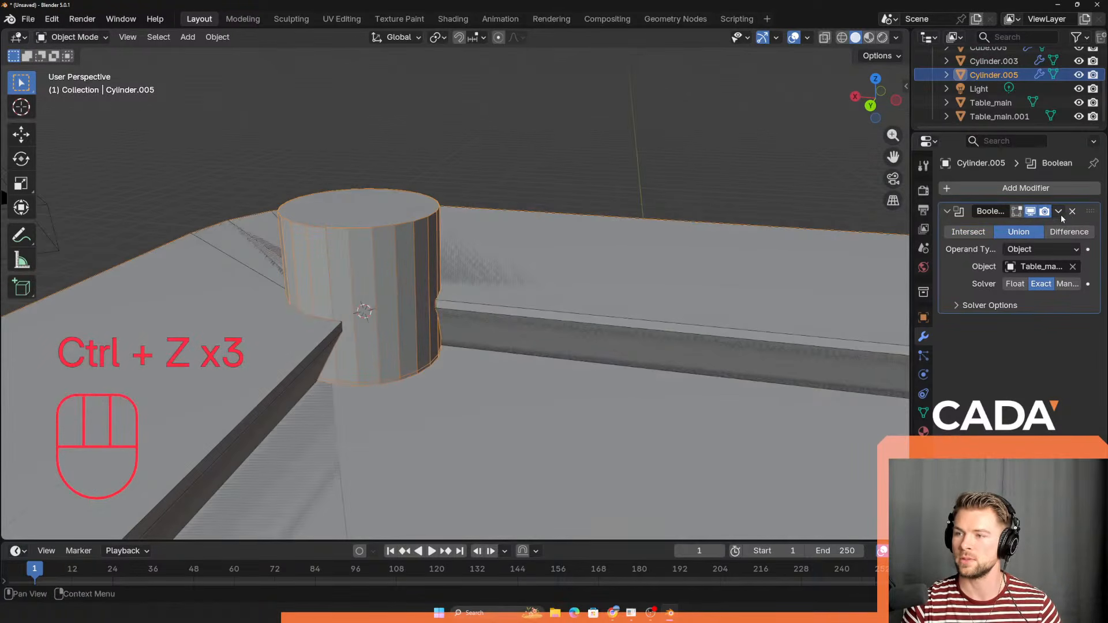
{"action": "left_click", "coordinate": [1059, 211]}
{"action": "left_click", "coordinate": [1028, 226]}
{"action": "left_click", "coordinate": [525, 321]}
{"action": "key", "text": "g"}
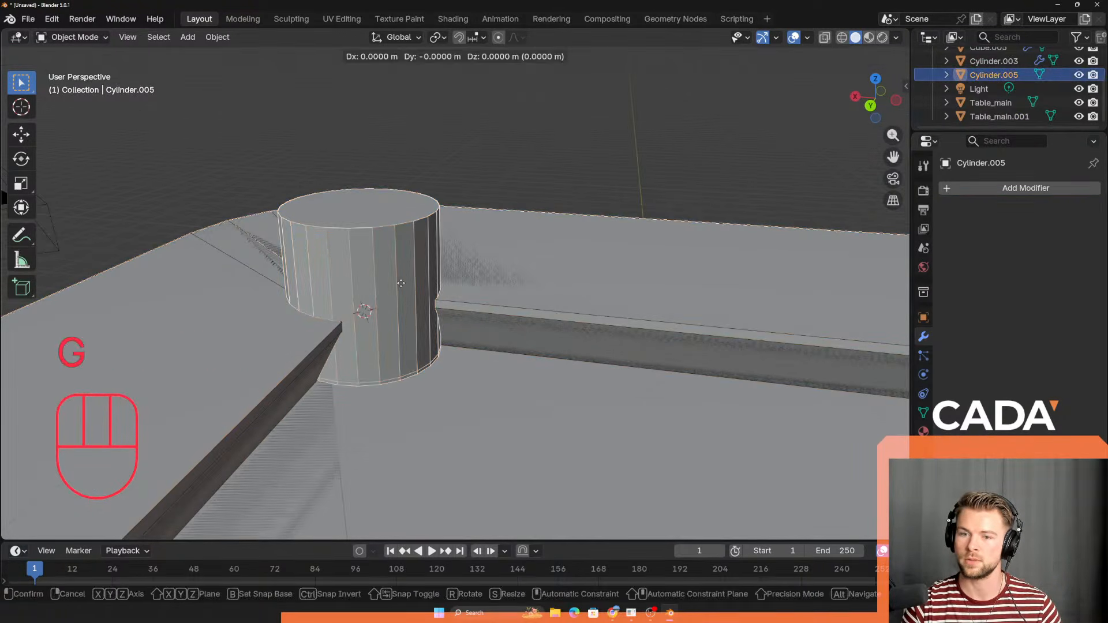
{"action": "right_click", "coordinate": [719, 195]}
{"action": "key", "text": "ctrl+z"}
{"action": "key", "text": "ctrl+z"}
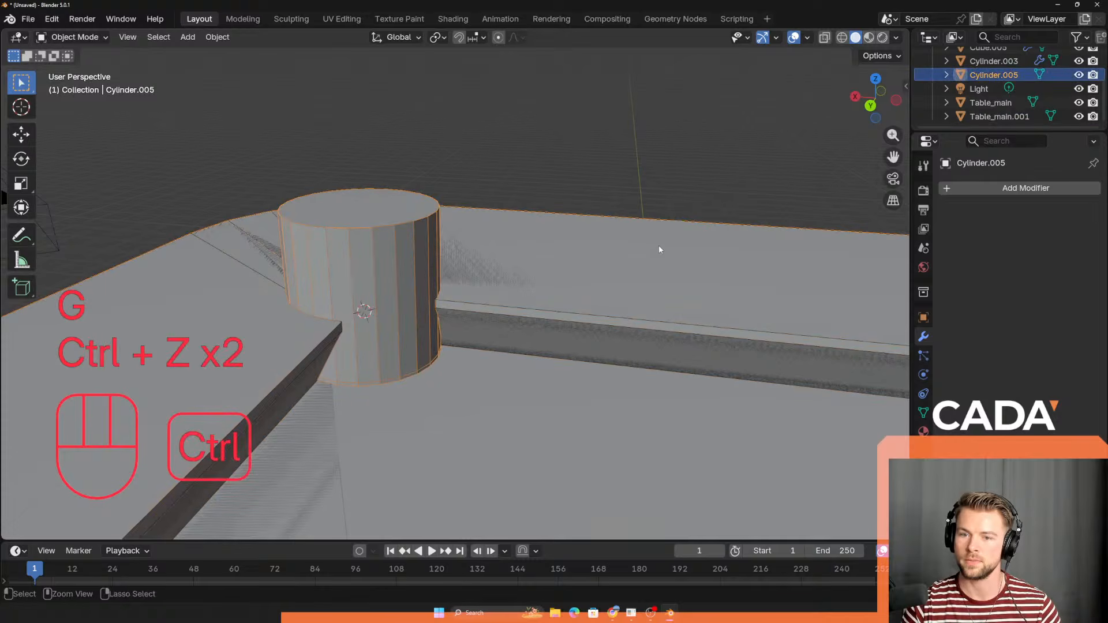
{"action": "key", "text": "ctrl+z"}
{"action": "key", "text": "ctrl+z"}
Step: Undo the remaining Boolean experiments on the corner cylinder, and remove its Boolean modifier
{"action": "middle_click_drag", "start_coordinate": [513, 344], "coordinate": [503, 372]}
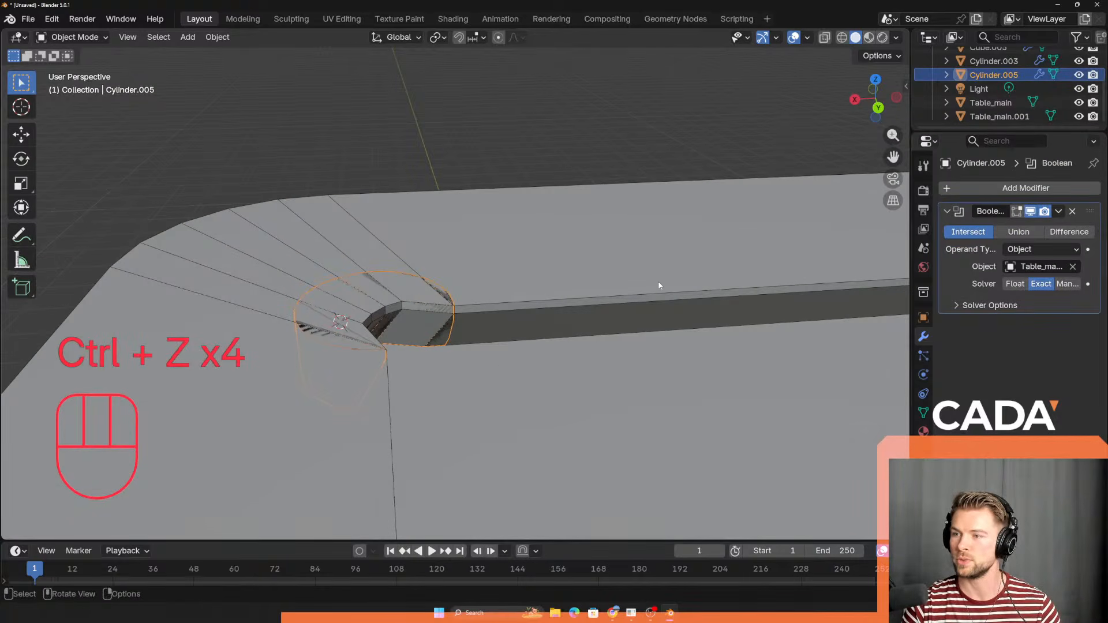
{"action": "key", "text": "ctrl+z"}
{"action": "key", "text": "ctrl+z"}
{"action": "key", "text": "ctrl+z"}
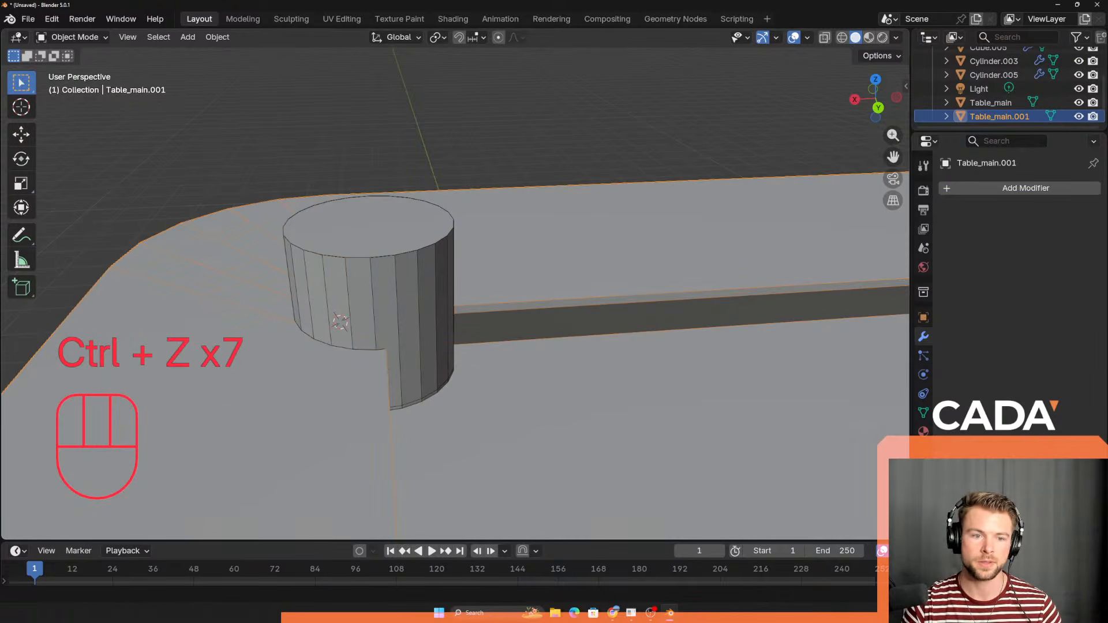
{"action": "key", "text": "ctrl+z"}
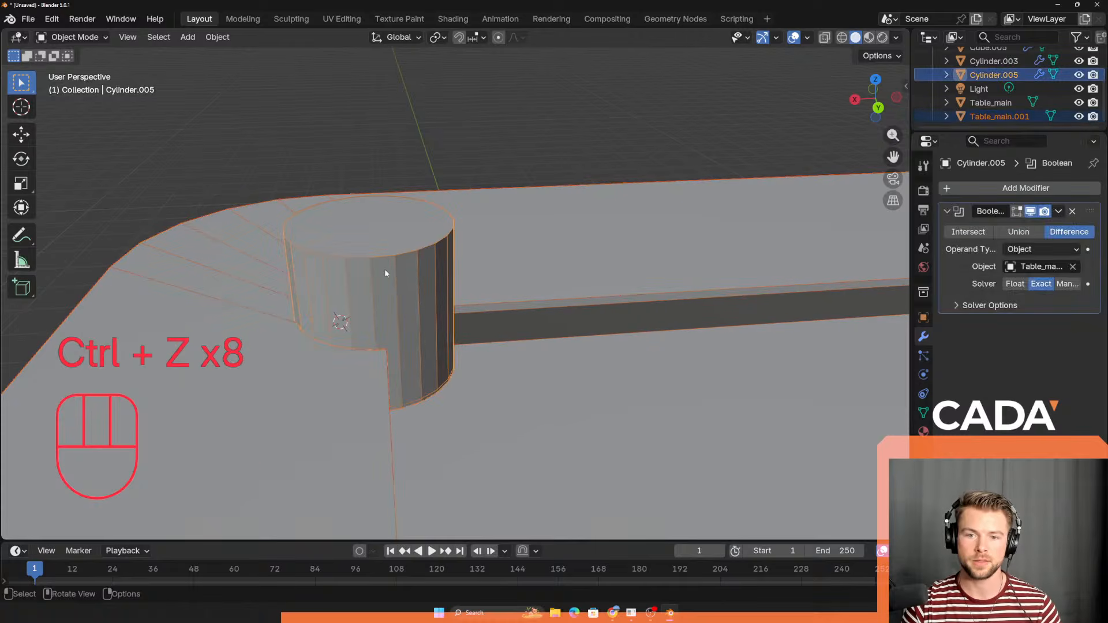
{"action": "left_click", "coordinate": [1072, 211]}
Step: Add a Boolean modifier to the table top, using the corner cylinder as its object
{"action": "left_click", "coordinate": [650, 252]}
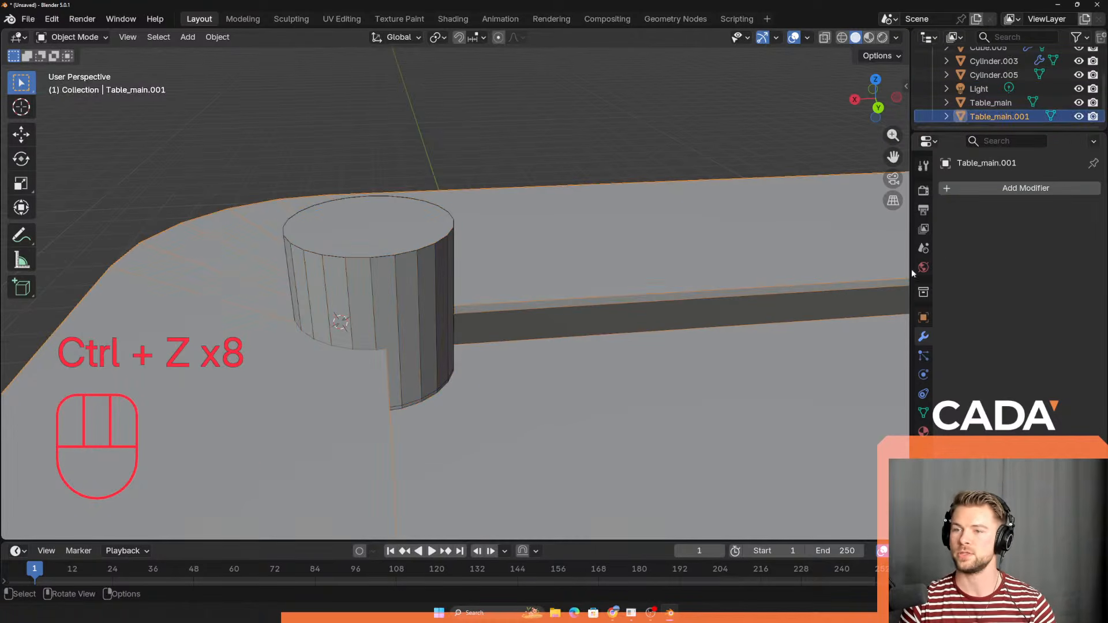
{"action": "left_click", "coordinate": [982, 188]}
{"action": "mouse_move", "coordinate": [979, 186]}
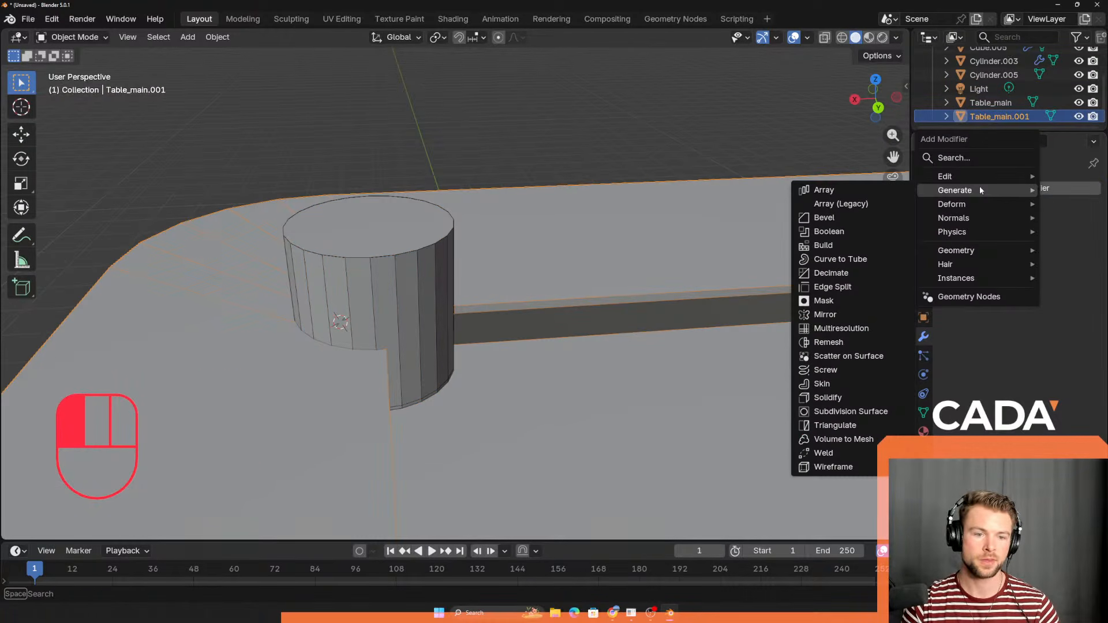
{"action": "left_click", "coordinate": [830, 231]}
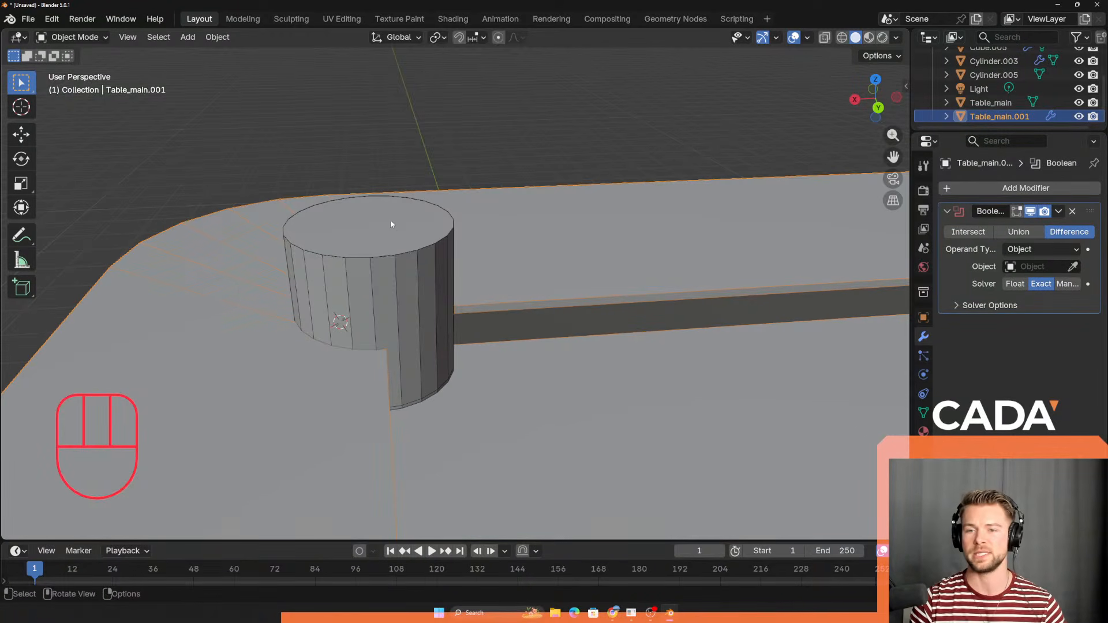
{"action": "left_click", "coordinate": [1072, 266]}
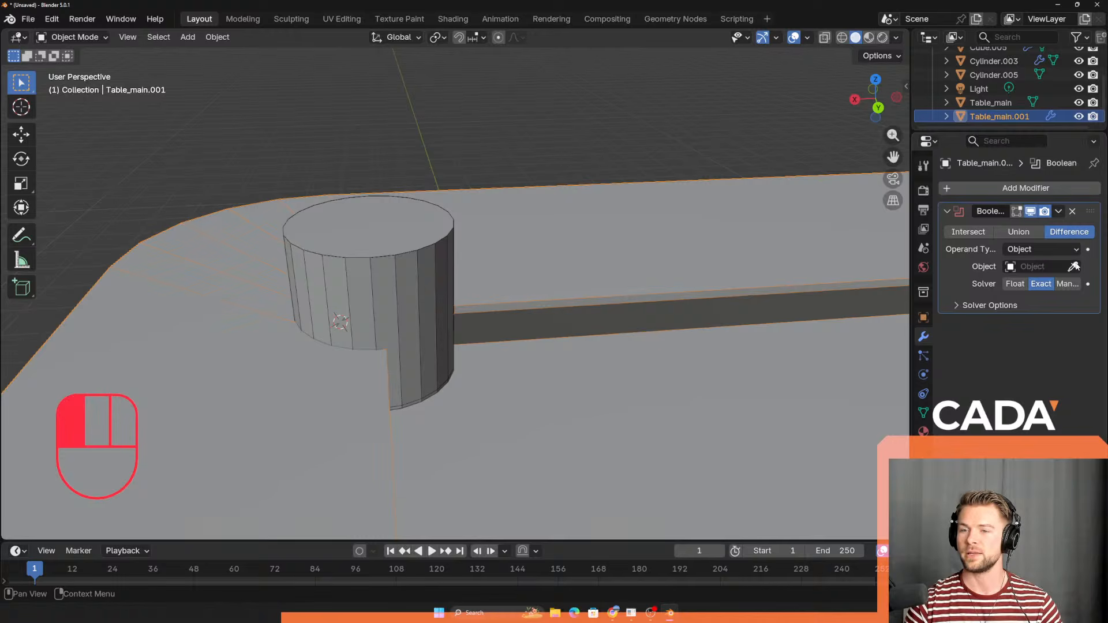
{"action": "left_click", "coordinate": [363, 282]}
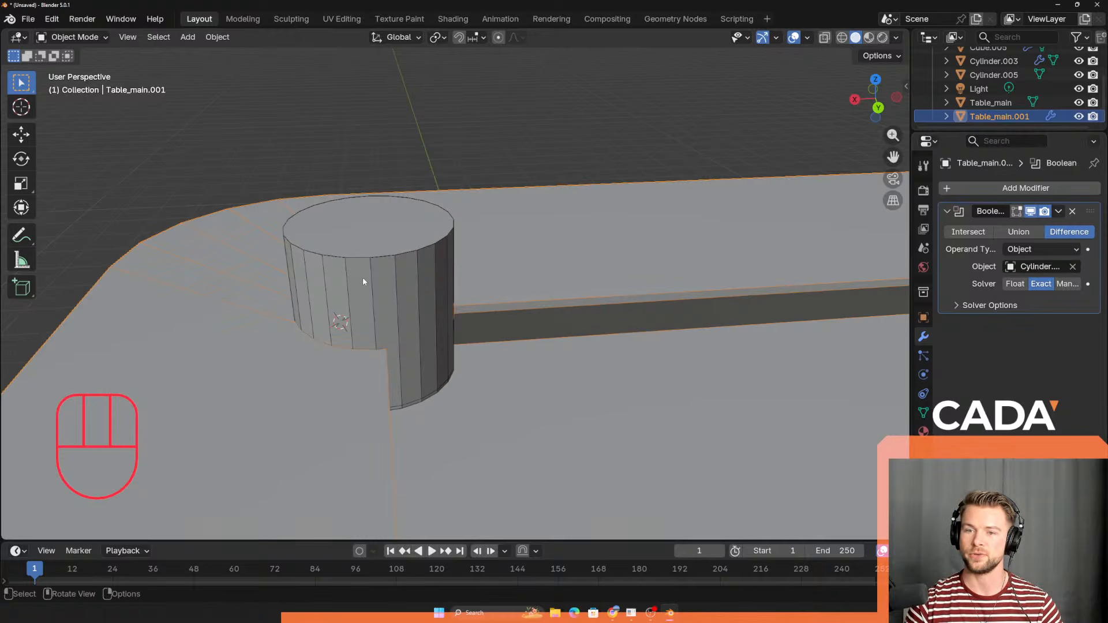
Step: Try Intersect on the table top's Boolean, switch it back to Difference, and apply the modifier
{"action": "left_click", "coordinate": [968, 231]}
{"action": "middle_click_drag", "start_coordinate": [473, 317], "coordinate": [525, 316]}
{"action": "left_click", "coordinate": [1067, 234]}
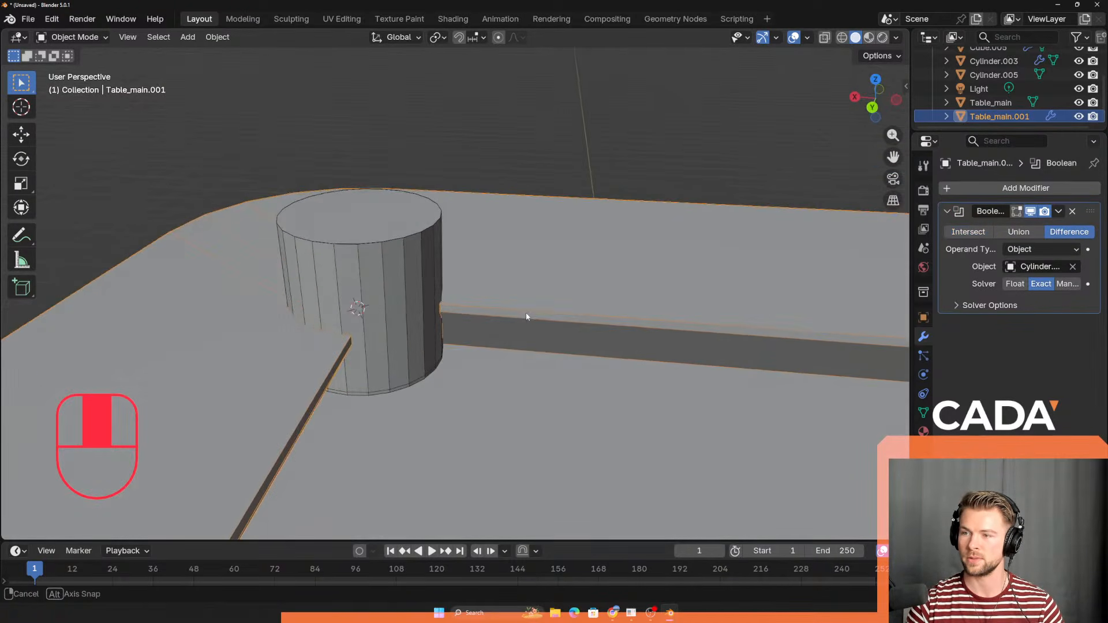
{"action": "left_click", "coordinate": [1060, 211]}
{"action": "left_click", "coordinate": [990, 229]}
Step: Test-move the corner cylinder out of the way to check the pocket cut into the table top
{"action": "left_click", "coordinate": [387, 269]}
{"action": "key", "text": "g"}
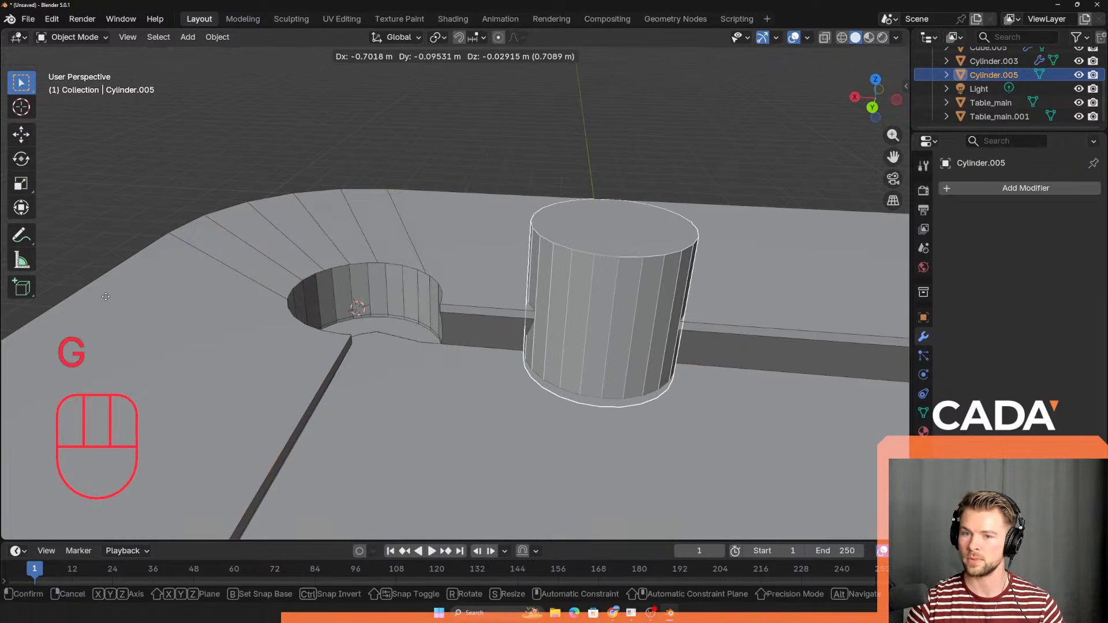
{"action": "left_click", "coordinate": [161, 351]}
{"action": "middle_click_drag", "start_coordinate": [161, 351], "coordinate": [485, 381]}
{"action": "left_click", "coordinate": [390, 327]}
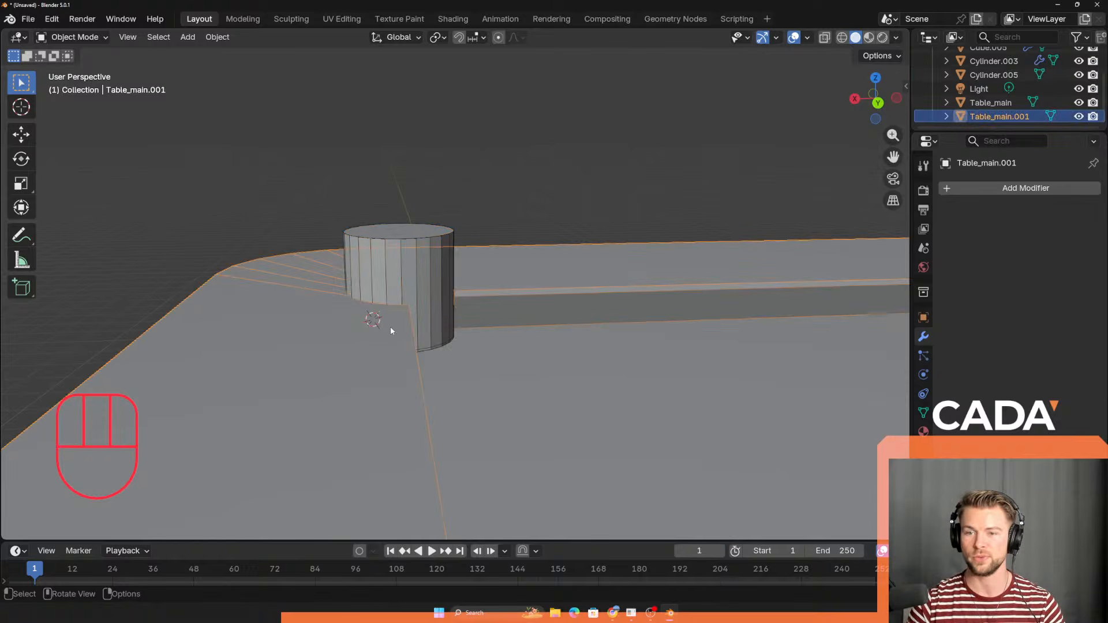
Step: Undo the corner cylinder test move and the applied Boolean, restoring the live Difference modifier on the table top
{"action": "key", "text": "ctrl+z"}
{"action": "key", "text": "ctrl+z"}
{"action": "key", "text": "ctrl+z"}
{"action": "key", "text": "ctrl+z"}
{"action": "middle_click_drag", "start_coordinate": [411, 344], "coordinate": [458, 352]}
{"action": "key", "text": "ctrl+z"}
{"action": "middle_click_drag", "start_coordinate": [524, 388], "coordinate": [467, 370]}
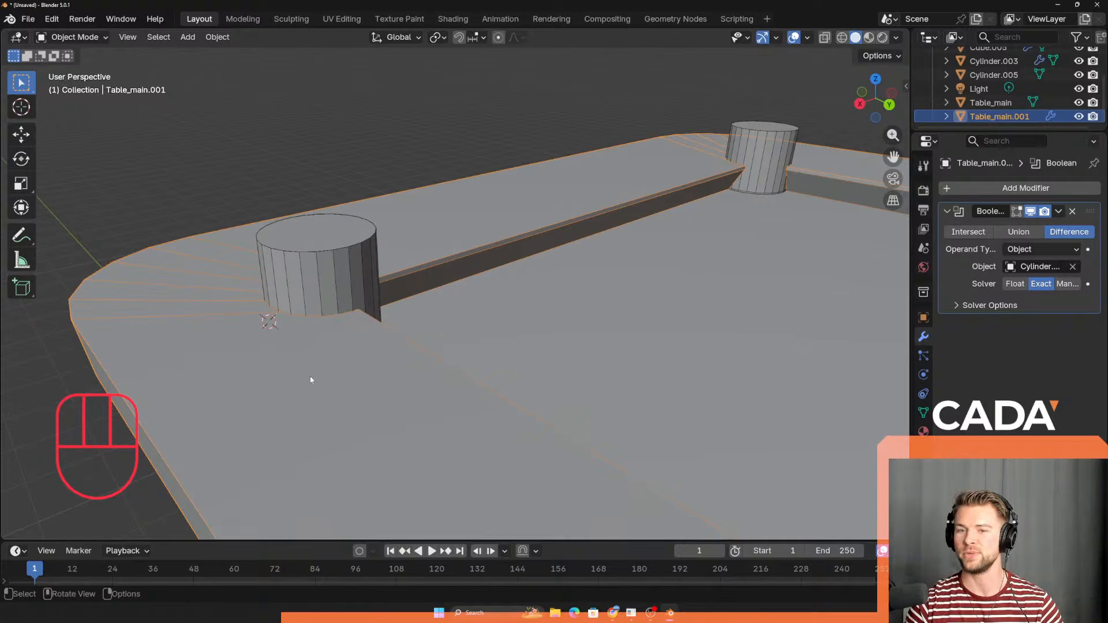
{"action": "middle_click_drag", "start_coordinate": [310, 380], "coordinate": [313, 436]}
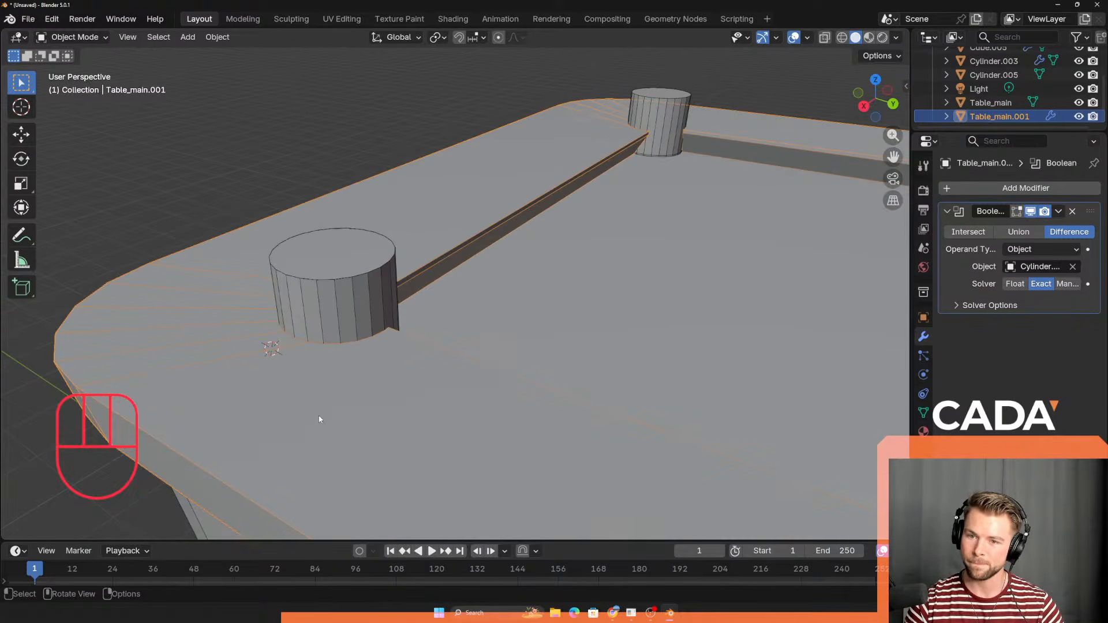
Step: Apply the table top's Boolean Difference modifier that uses the corner cylinders as its object
{"action": "left_click", "coordinate": [337, 281]}
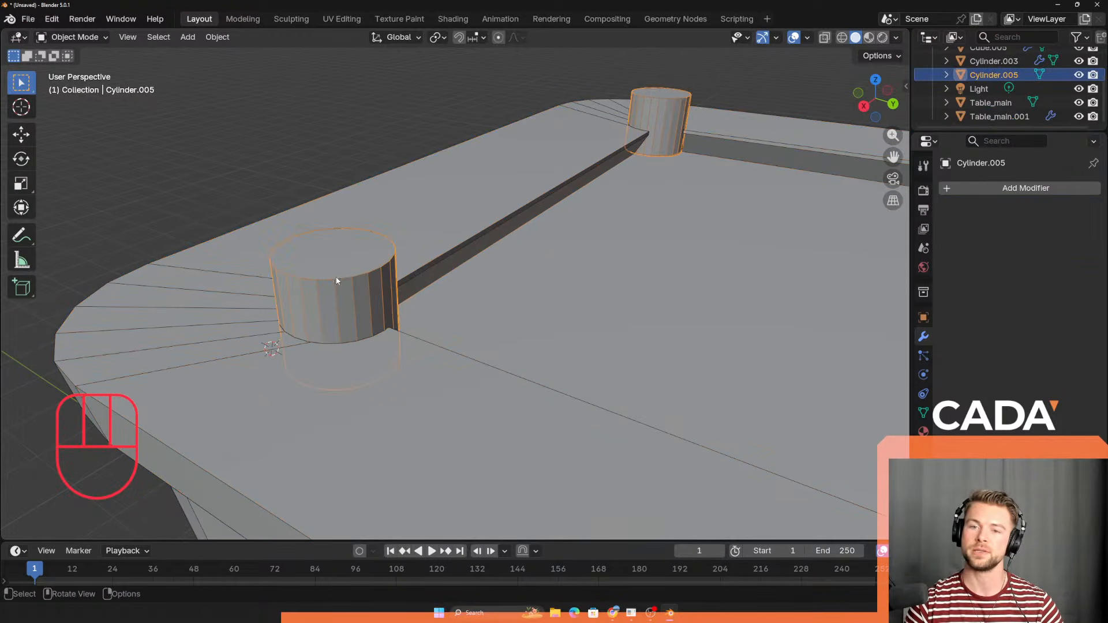
{"action": "left_click", "coordinate": [377, 342]}
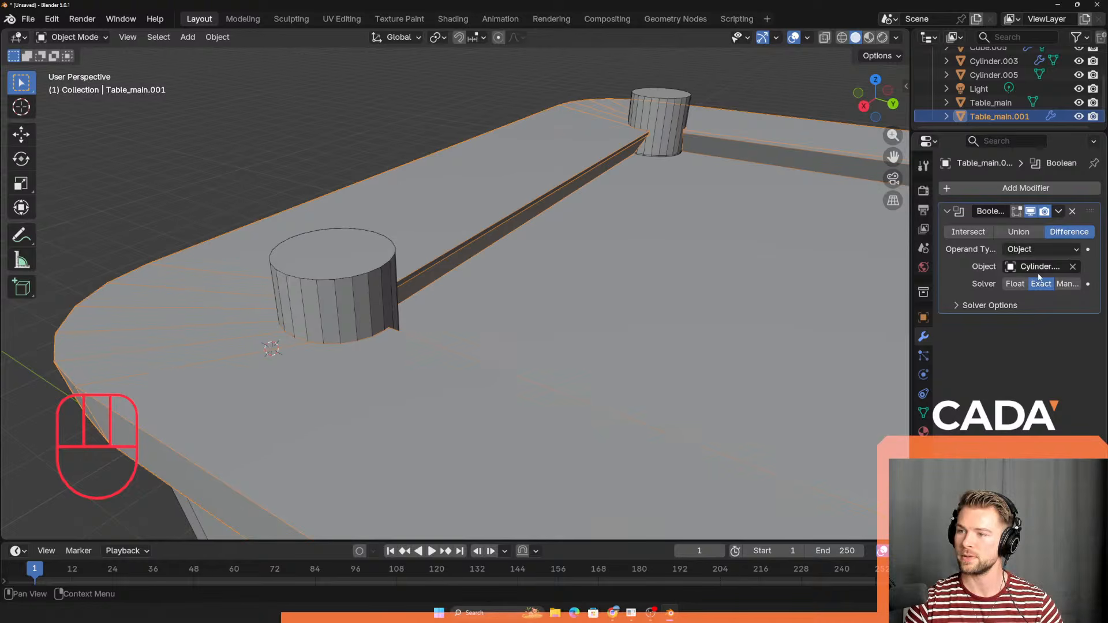
{"action": "left_click", "coordinate": [1060, 212]}
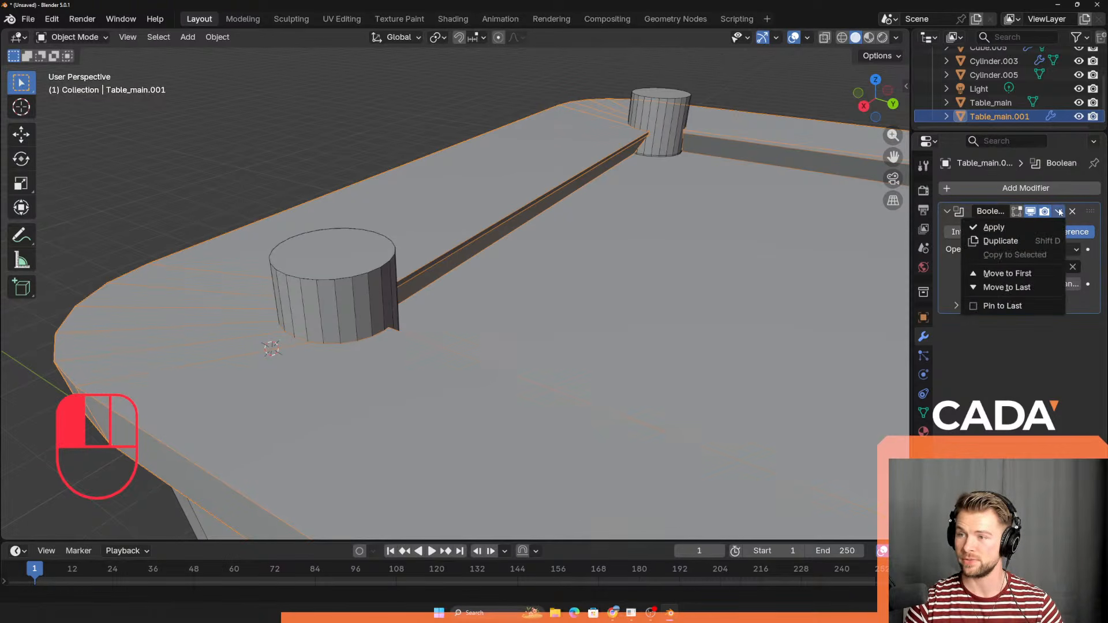
{"action": "left_click", "coordinate": [1011, 229]}
Step: Temporarily move the corner cylinders aside to inspect the pocket cuts from several angles, cancelling each move
{"action": "left_click", "coordinate": [323, 288]}
{"action": "key", "text": "g"}
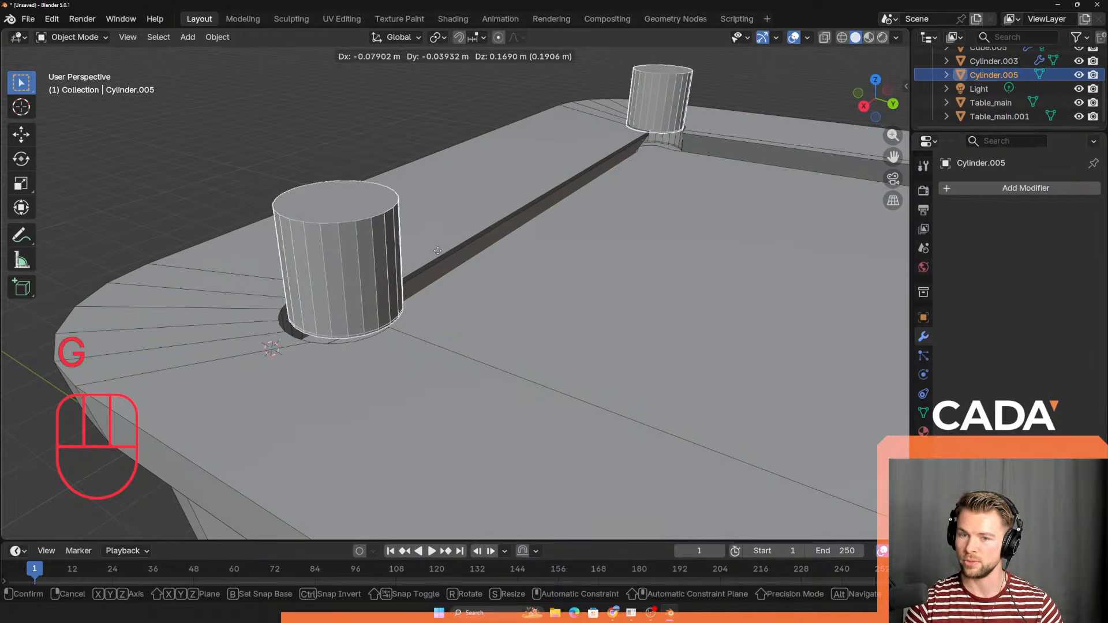
{"action": "right_click", "coordinate": [454, 251]}
{"action": "middle_click_drag", "start_coordinate": [454, 254], "coordinate": [393, 293]}
{"action": "key", "text": "g"}
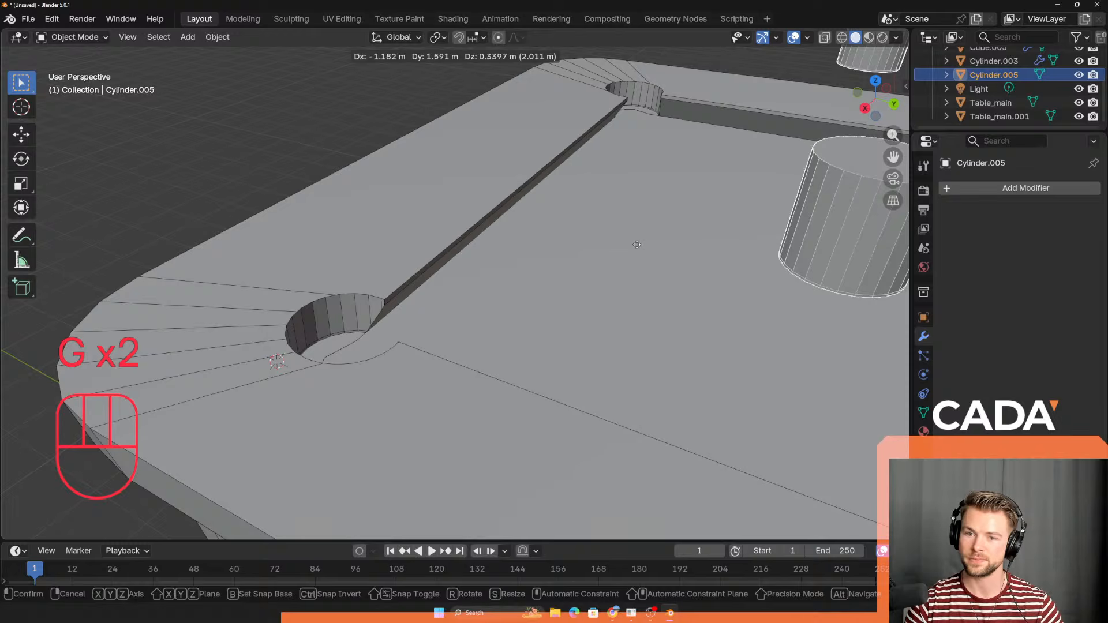
{"action": "right_click", "coordinate": [458, 279]}
{"action": "middle_click_drag", "start_coordinate": [458, 279], "coordinate": [300, 323]}
{"action": "scroll", "coordinate": [346, 319], "scroll_direction": "down", "scroll_amount": 6}
{"action": "scroll", "coordinate": [401, 299], "scroll_direction": "up", "scroll_amount": 10}
{"action": "key", "text": "g"}
{"action": "right_click", "coordinate": [326, 250]}
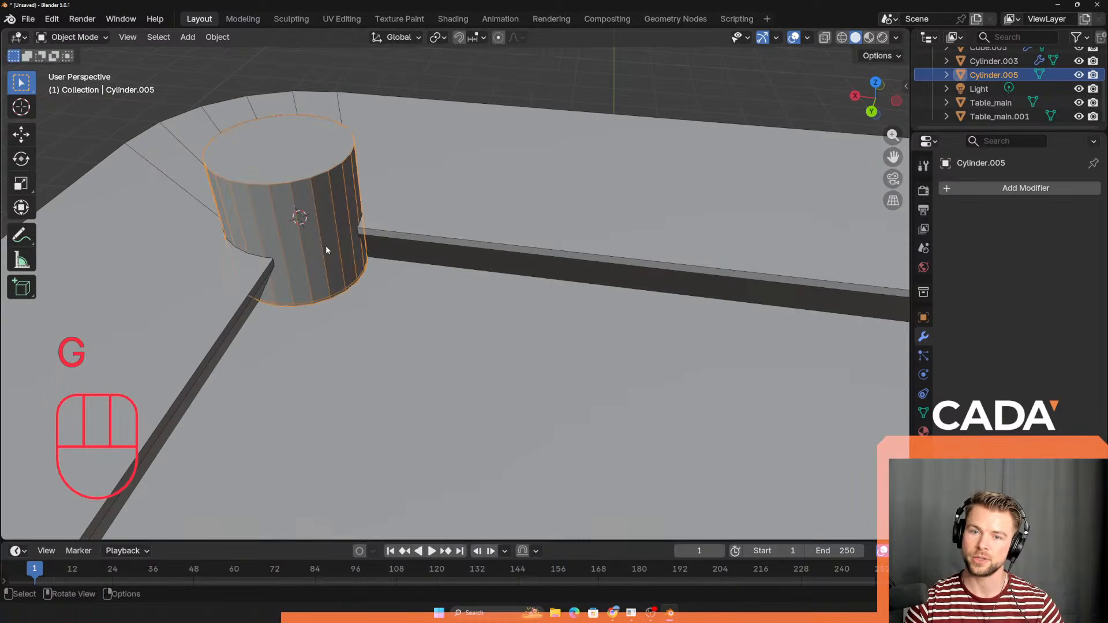
{"action": "middle_click_drag", "start_coordinate": [240, 345], "coordinate": [303, 251]}
{"action": "key", "text": "g"}
{"action": "scroll", "coordinate": [522, 300], "scroll_direction": "down", "scroll_amount": 9}
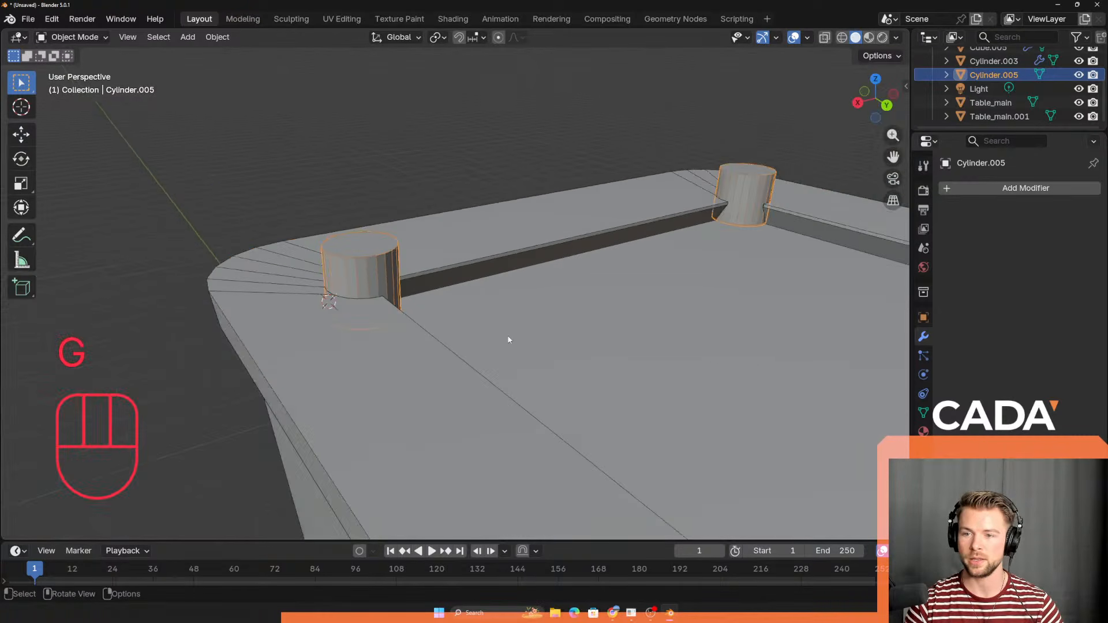
Step: Delete the geometry of three corner cylinders in Edit Mode, keeping only the cylinder beside the 3D cursor
{"action": "middle_click_drag", "start_coordinate": [430, 396], "coordinate": [517, 408]}
{"action": "key", "text": "Tab"}
{"action": "middle_click_drag", "start_coordinate": [545, 372], "coordinate": [407, 362], "text": "shift"}
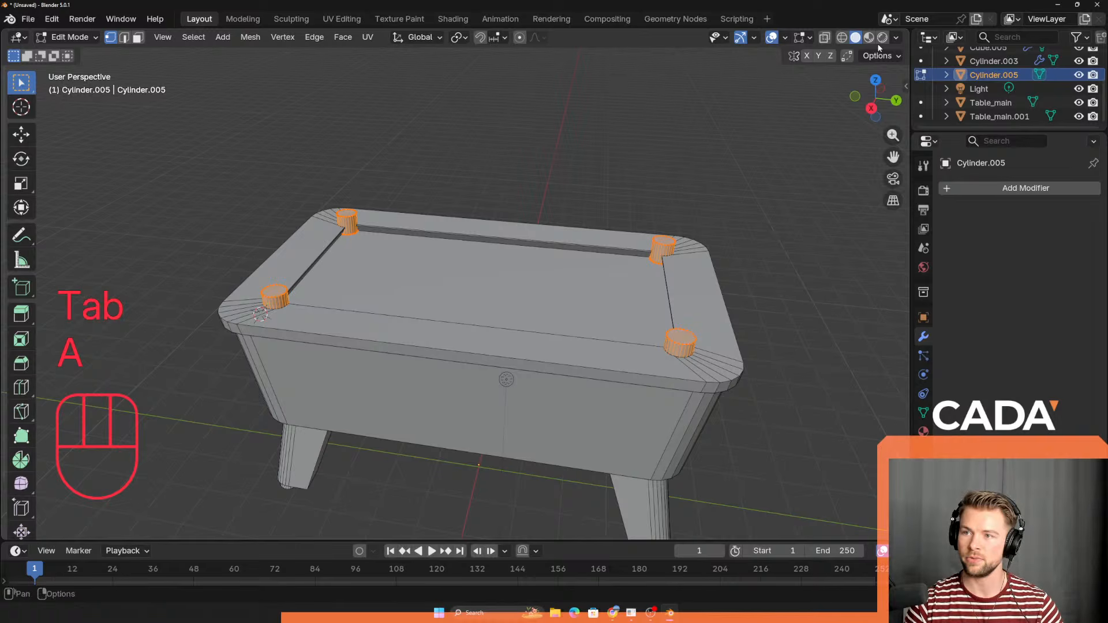
{"action": "left_click", "coordinate": [826, 38]}
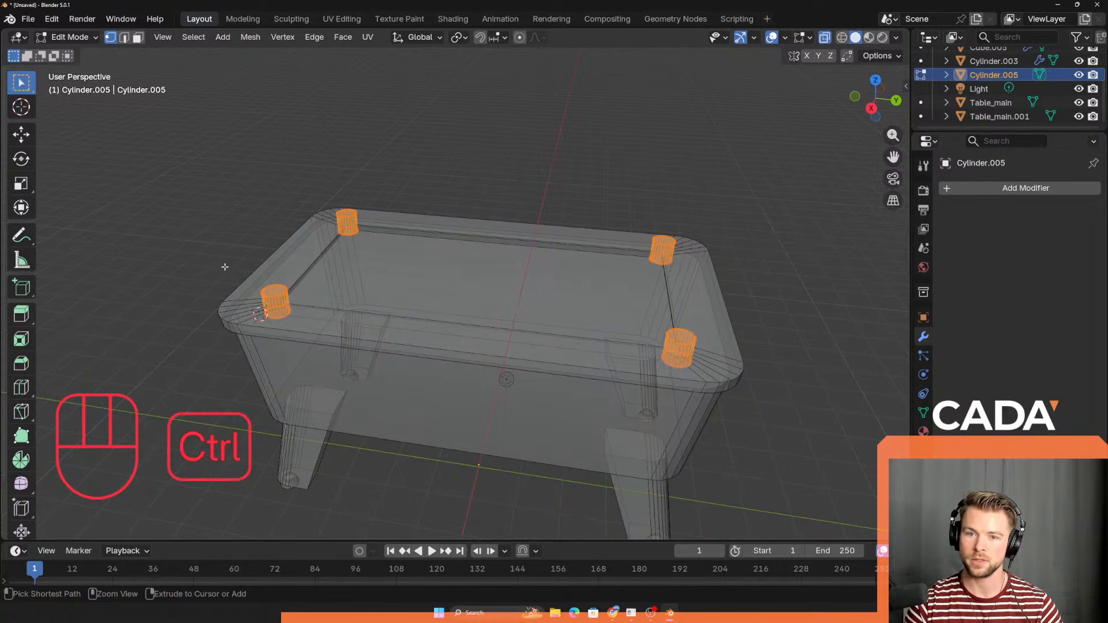
{"action": "left_click_drag", "start_coordinate": [226, 267], "coordinate": [309, 373], "text": "ctrl"}
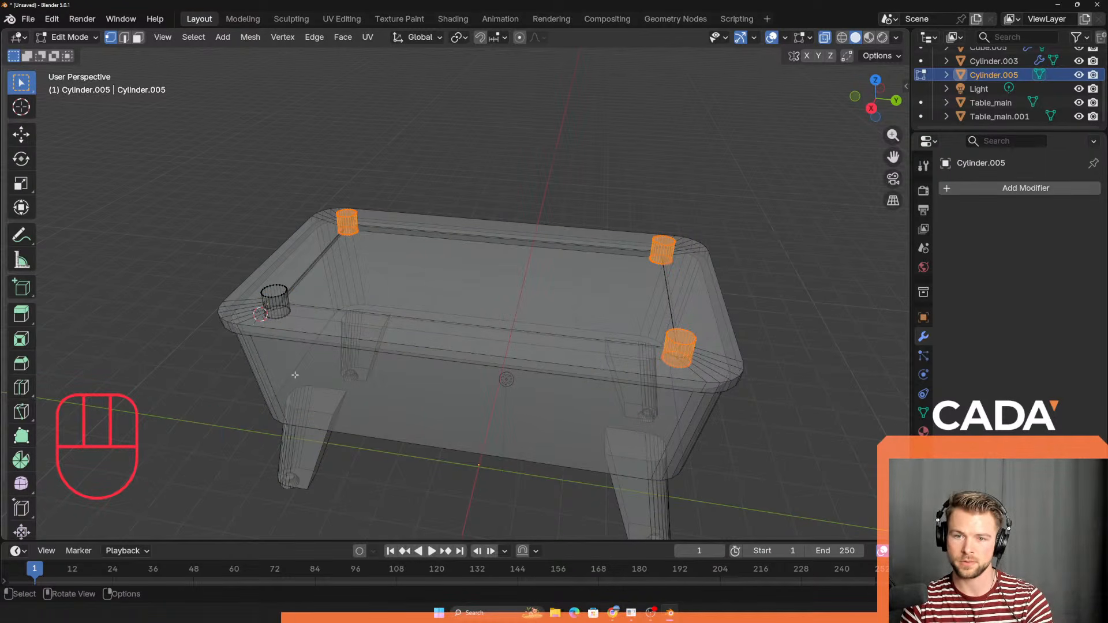
{"action": "key", "text": "x"}
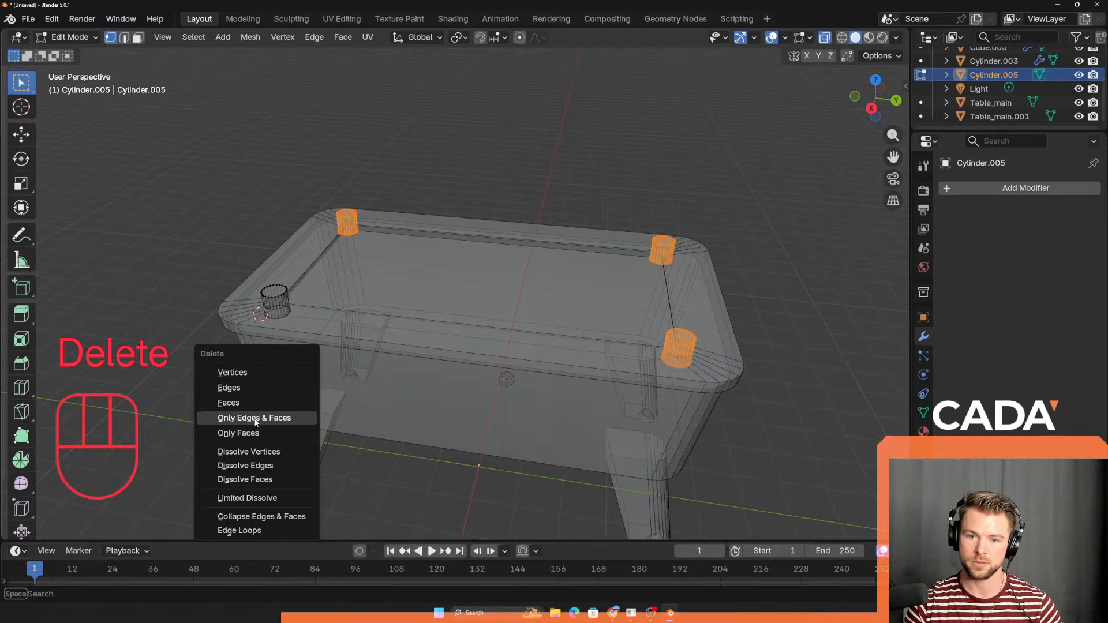
Step: Remove three of the four corner pocket cylinders along with their leftover vertices and return to Object Mode
{"action": "left_click", "coordinate": [261, 451]}
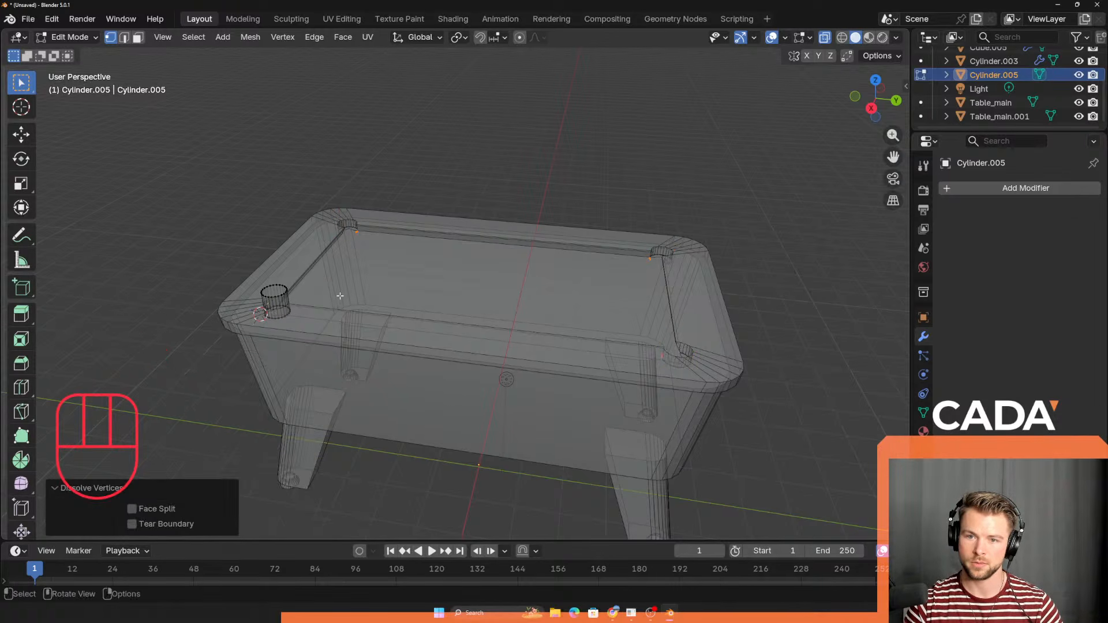
{"action": "scroll", "coordinate": [340, 295], "scroll_direction": "up", "scroll_amount": 3}
{"action": "key", "text": "g"}
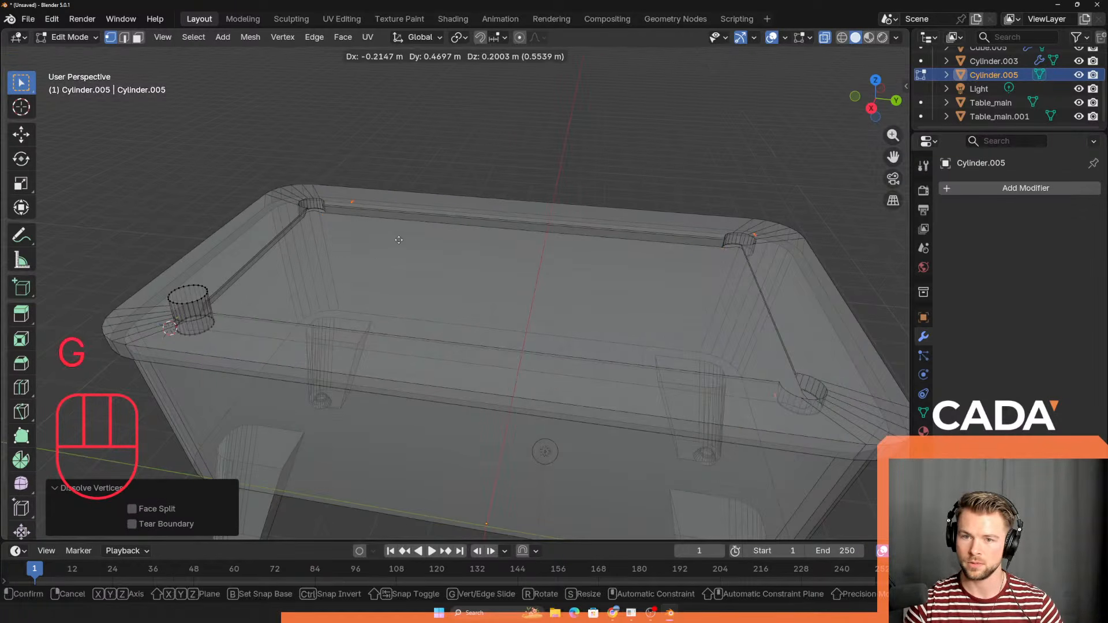
{"action": "right_click", "coordinate": [361, 239]}
{"action": "key", "text": "x"}
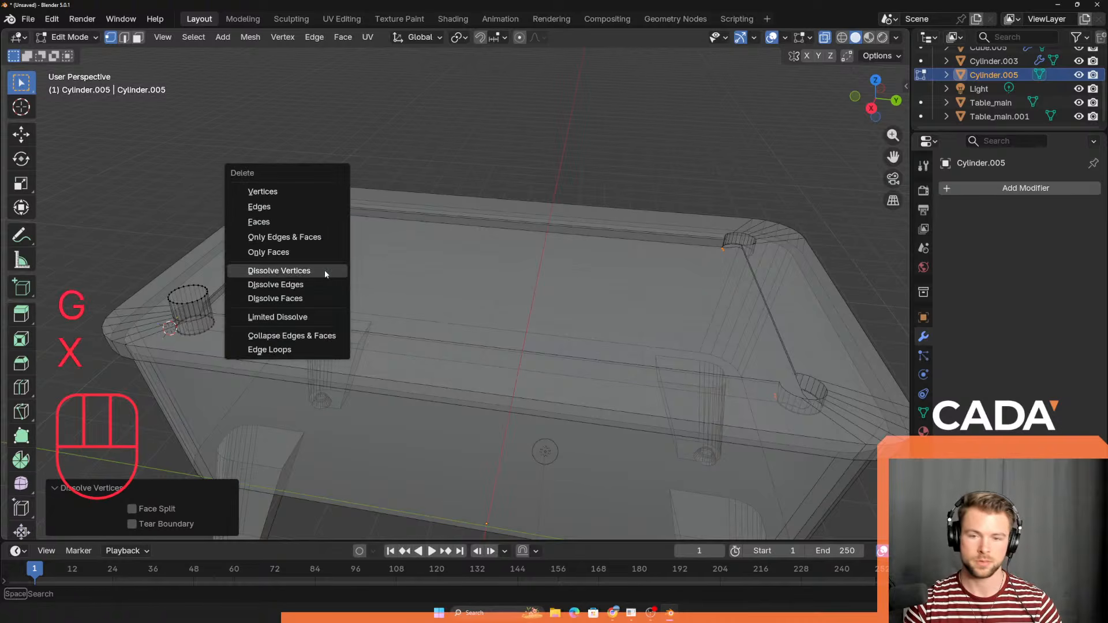
{"action": "left_click", "coordinate": [281, 193]}
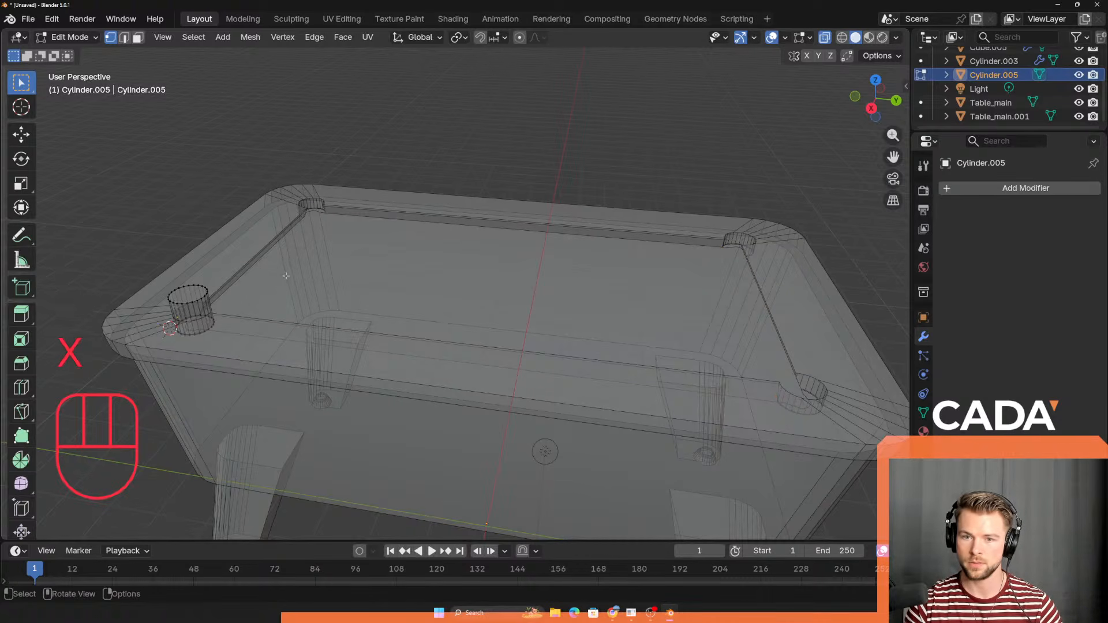
{"action": "key", "text": "Tab"}
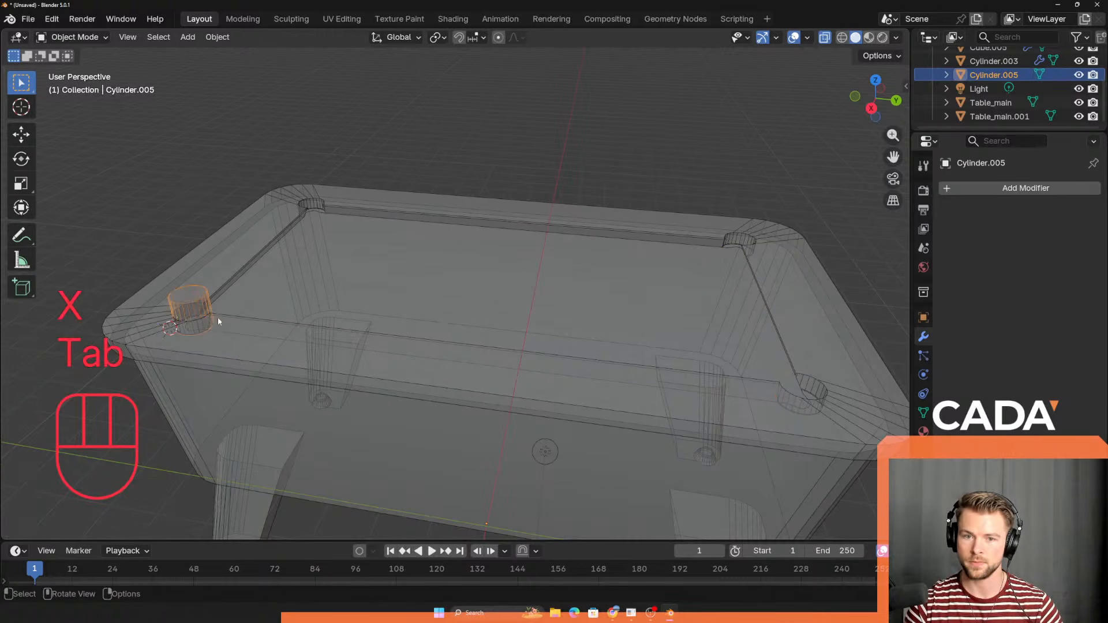
Step: Turn off X-ray and try scaling the remaining corner pocket cylinder slightly
{"action": "left_click", "coordinate": [824, 38]}
{"action": "scroll", "coordinate": [174, 323], "scroll_direction": "up", "scroll_amount": 2}
{"action": "middle_click_drag", "start_coordinate": [144, 334], "coordinate": [453, 370], "text": "shift"}
{"action": "middle_click_drag", "start_coordinate": [453, 375], "coordinate": [300, 392]}
{"action": "scroll", "coordinate": [294, 323], "scroll_direction": "up", "scroll_amount": 2}
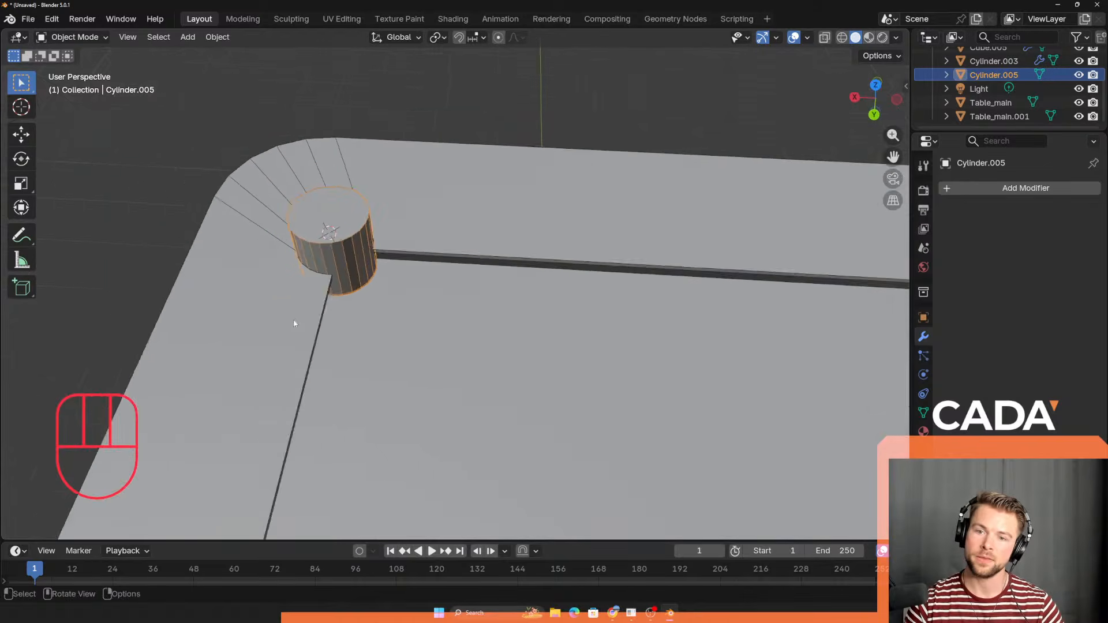
{"action": "middle_click_drag", "start_coordinate": [294, 323], "coordinate": [337, 265], "text": "shift"}
{"action": "scroll", "coordinate": [629, 311], "scroll_direction": "down", "scroll_amount": 1}
{"action": "key", "text": "s"}
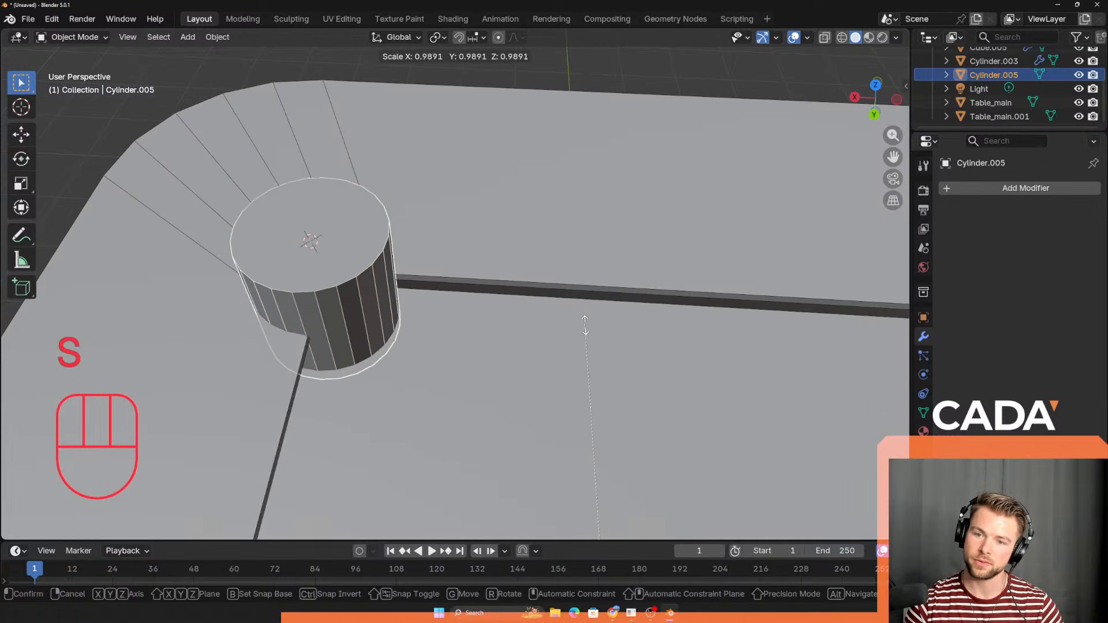
{"action": "left_click", "coordinate": [585, 325]}
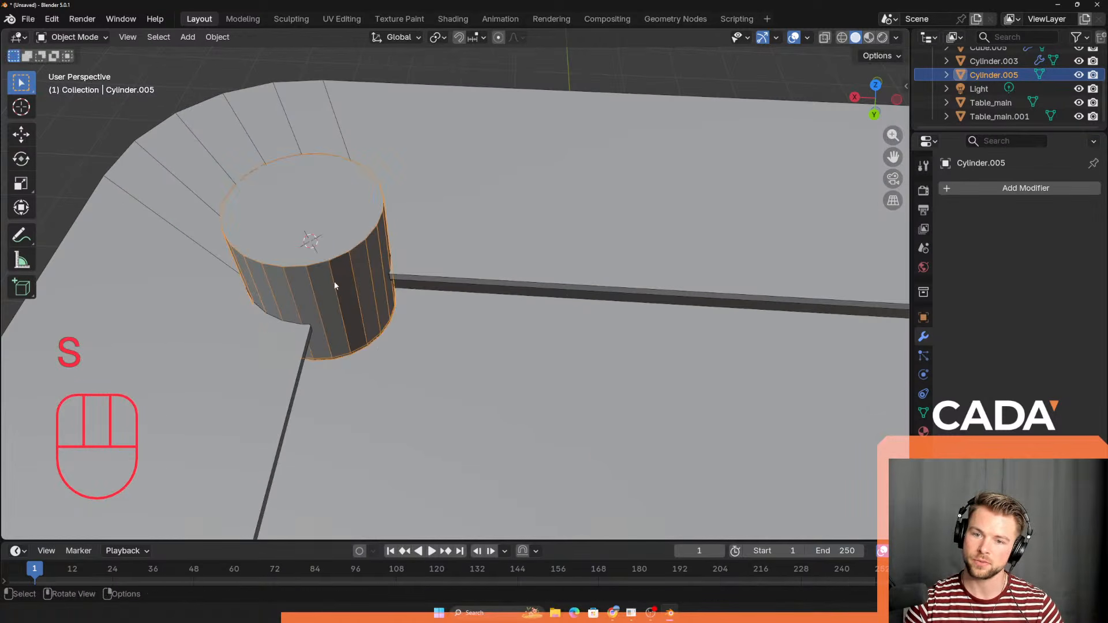
Step: Set the pocket cylinder's origin to its geometry and scale it down to about 0.701
{"action": "left_click", "coordinate": [217, 37]}
{"action": "left_click", "coordinate": [268, 68]}
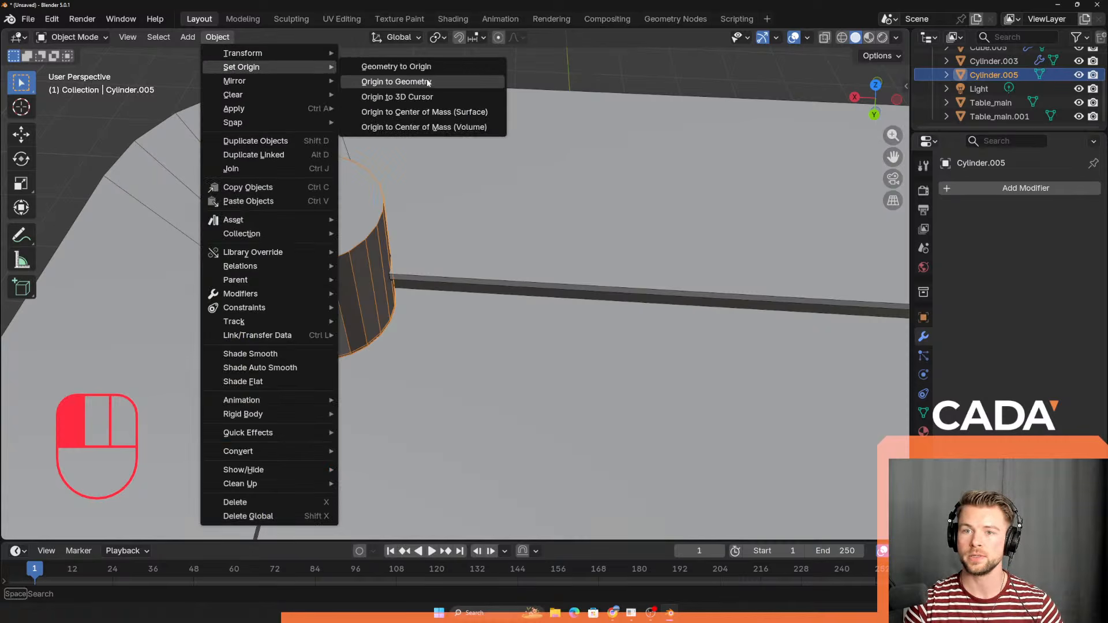
{"action": "left_click", "coordinate": [399, 81]}
{"action": "middle_click_drag", "start_coordinate": [398, 150], "coordinate": [331, 346]}
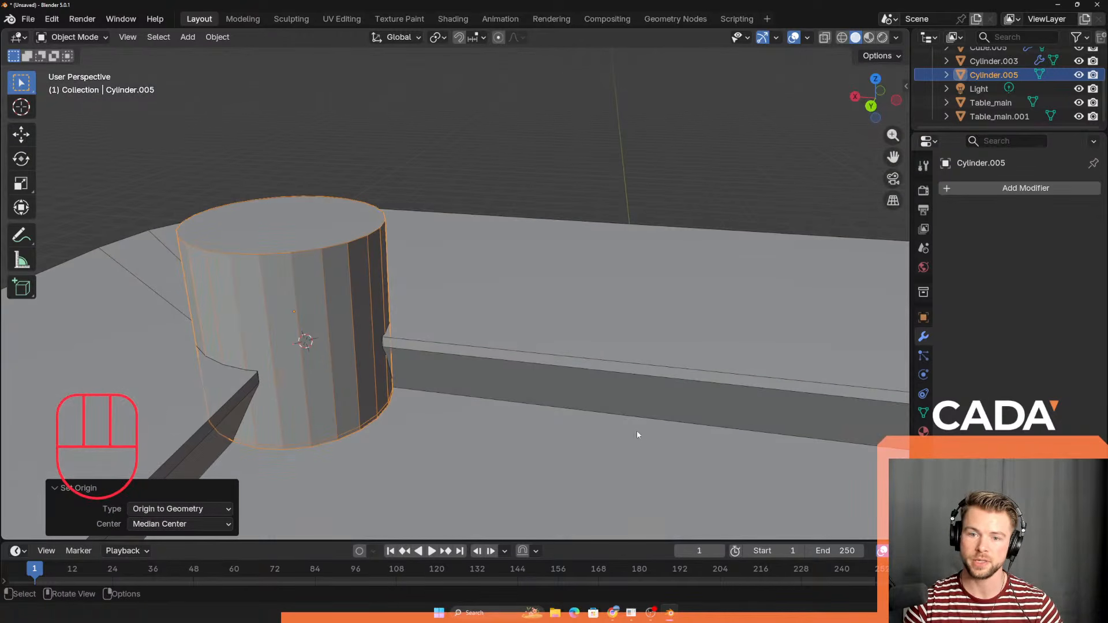
{"action": "key", "text": "s"}
{"action": "left_click", "coordinate": [520, 410]}
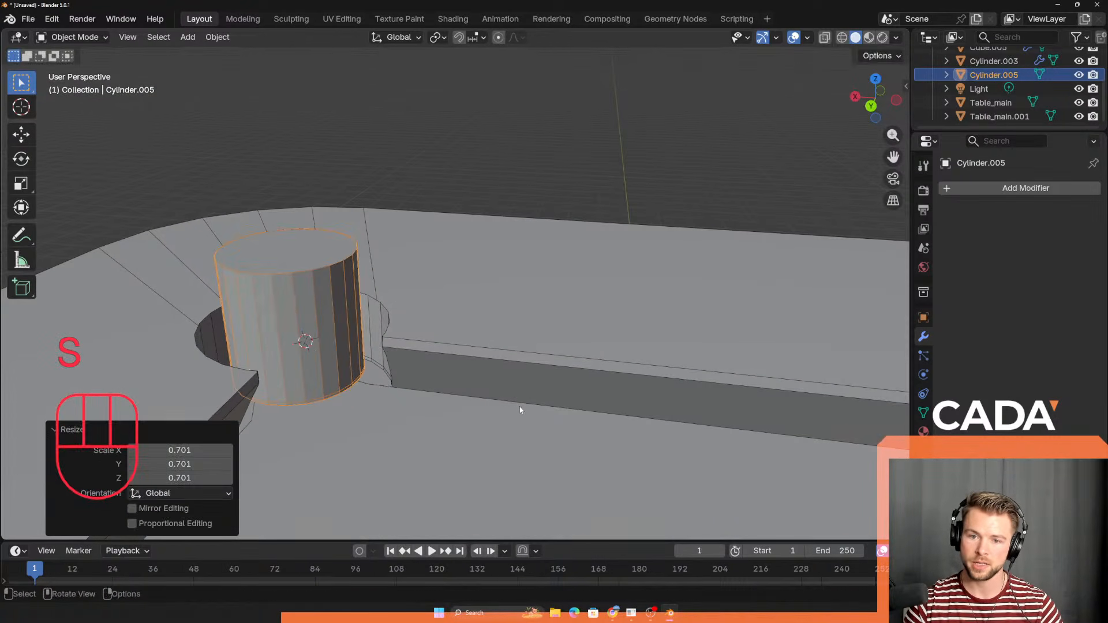
Step: Lower the cylinder about 0.124 m along Z, scale it by about 1.131 and sink it further into the pocket
{"action": "middle_click_drag", "start_coordinate": [312, 348], "coordinate": [353, 429]}
{"action": "key", "text": "g"}
{"action": "key", "text": "z"}
{"action": "left_click", "coordinate": [321, 393]}
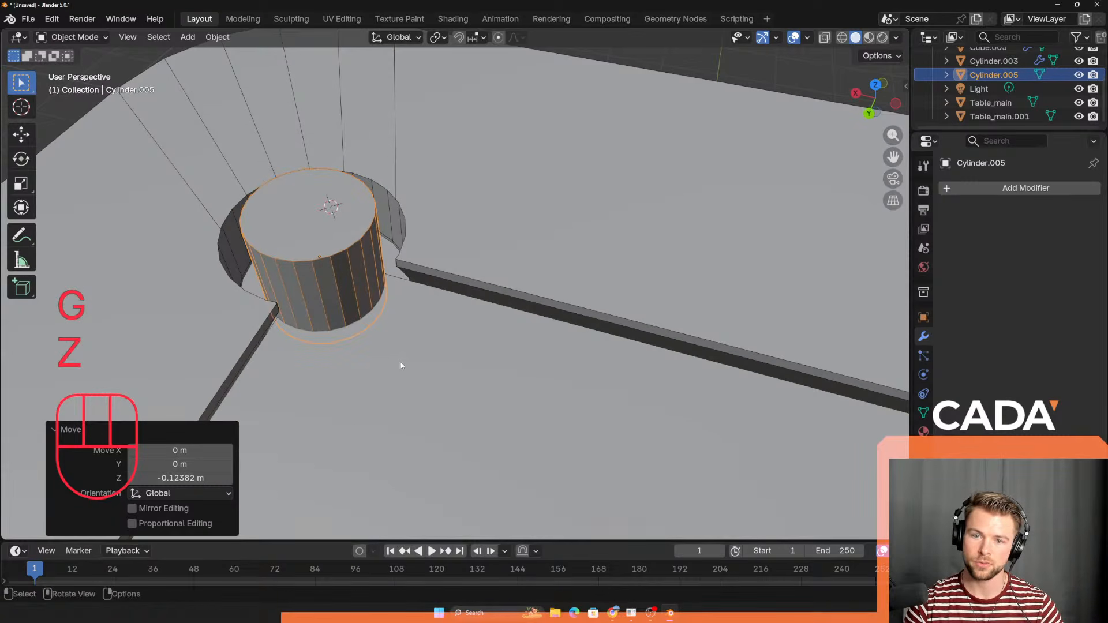
{"action": "key", "text": "s"}
{"action": "left_click", "coordinate": [432, 369]}
{"action": "key", "text": "g"}
{"action": "key", "text": "z"}
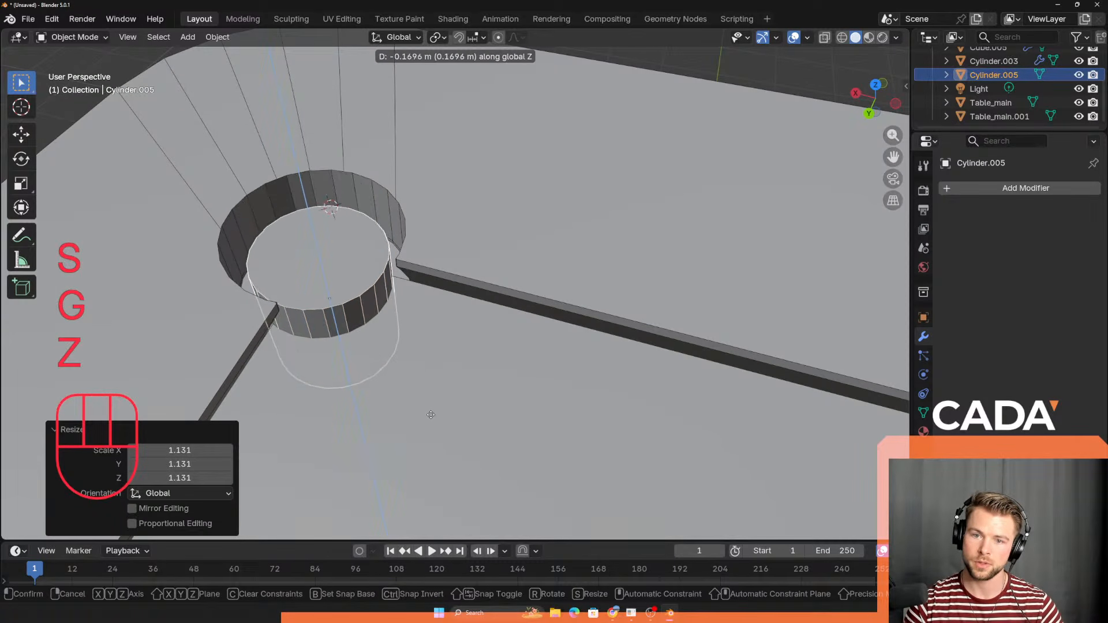
{"action": "left_click", "coordinate": [392, 386]}
Step: Shift the cylinder about 0.022 m in X and -0.048 m in Y within the pocket hole
{"action": "middle_click_drag", "start_coordinate": [393, 385], "coordinate": [399, 216]}
{"action": "key", "text": "g"}
{"action": "left_click", "coordinate": [441, 374]}
{"action": "middle_click_drag", "start_coordinate": [419, 236], "coordinate": [453, 129], "text": "shift"}
{"action": "middle_click_drag", "start_coordinate": [468, 304], "coordinate": [428, 360]}
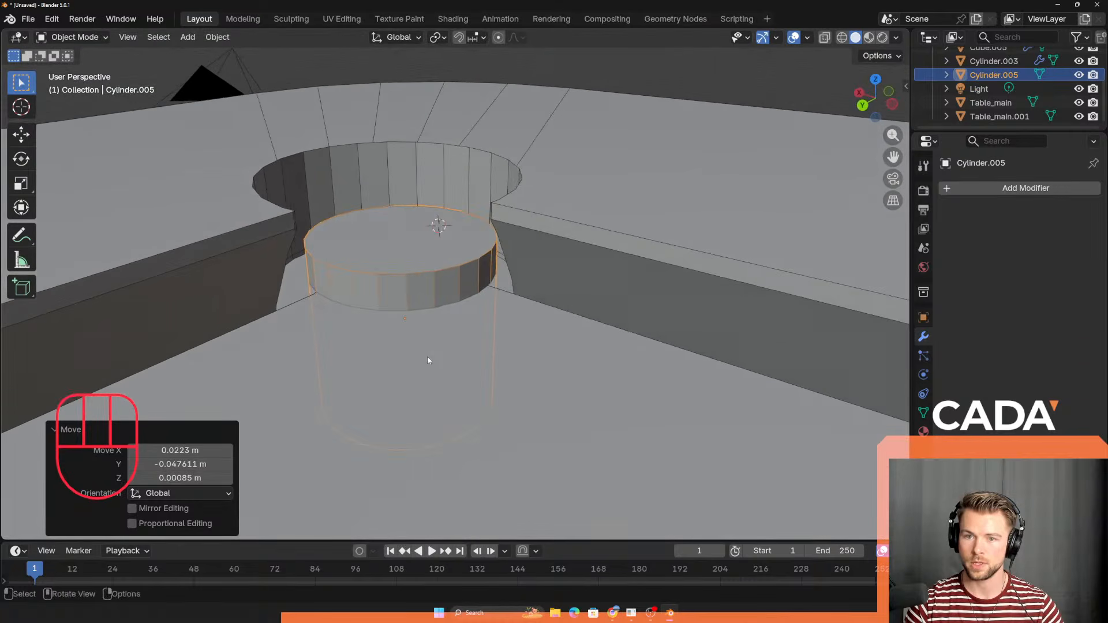
Step: Try a level 1 Subdivision modifier on the cylinder, isolate it in local view and remove the modifier
{"action": "key", "text": "ctrl+1"}
{"action": "key", "text": "KP_Divide"}
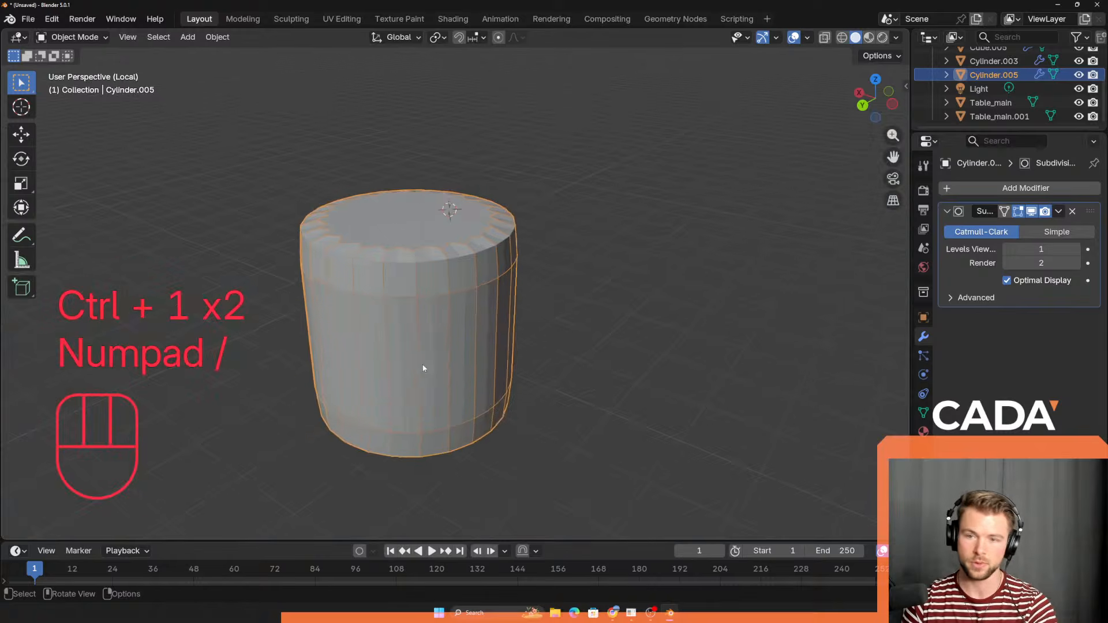
{"action": "left_click", "coordinate": [1071, 212]}
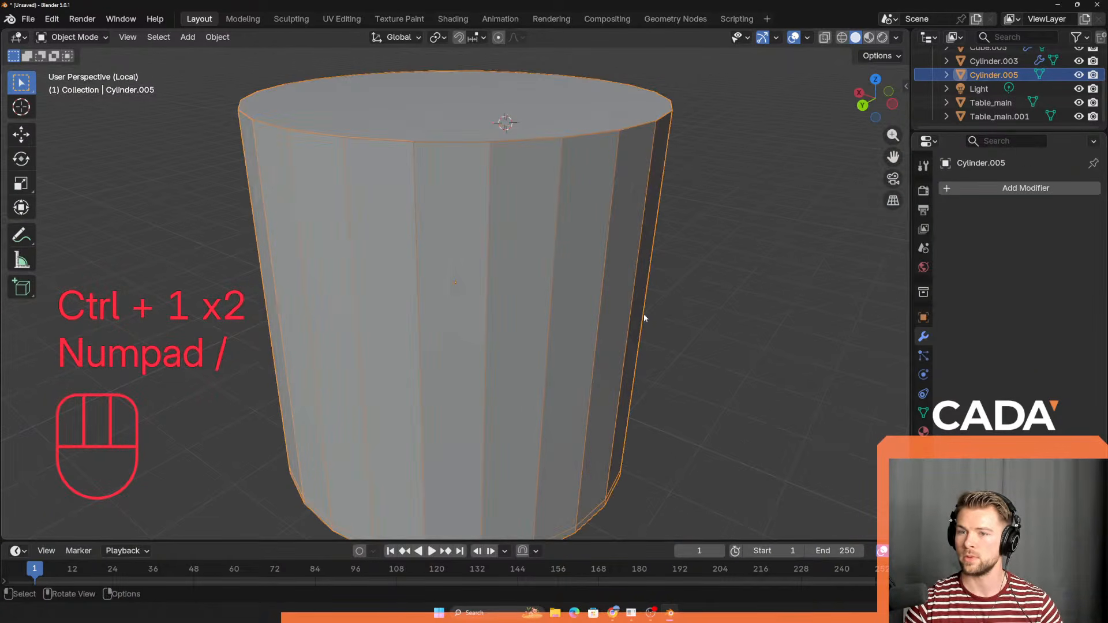
Step: Select the cylinder's whole bottom ring with X-ray on and widen it by about 2.019 with the table shown again
{"action": "scroll", "coordinate": [462, 288], "scroll_direction": "down", "scroll_amount": 5}
{"action": "key", "text": "Tab"}
{"action": "mouse_move", "coordinate": [501, 369]}
{"action": "middle_mouse_down"}
{"action": "mouse_move", "coordinate": [501, 310]}
{"action": "mouse_move", "coordinate": [512, 334]}
{"action": "mouse_move", "coordinate": [490, 372]}
{"action": "middle_mouse_up"}
{"action": "left_click_drag", "start_coordinate": [237, 303], "coordinate": [628, 460]}
{"action": "middle_click_drag", "start_coordinate": [557, 448], "coordinate": [579, 311]}
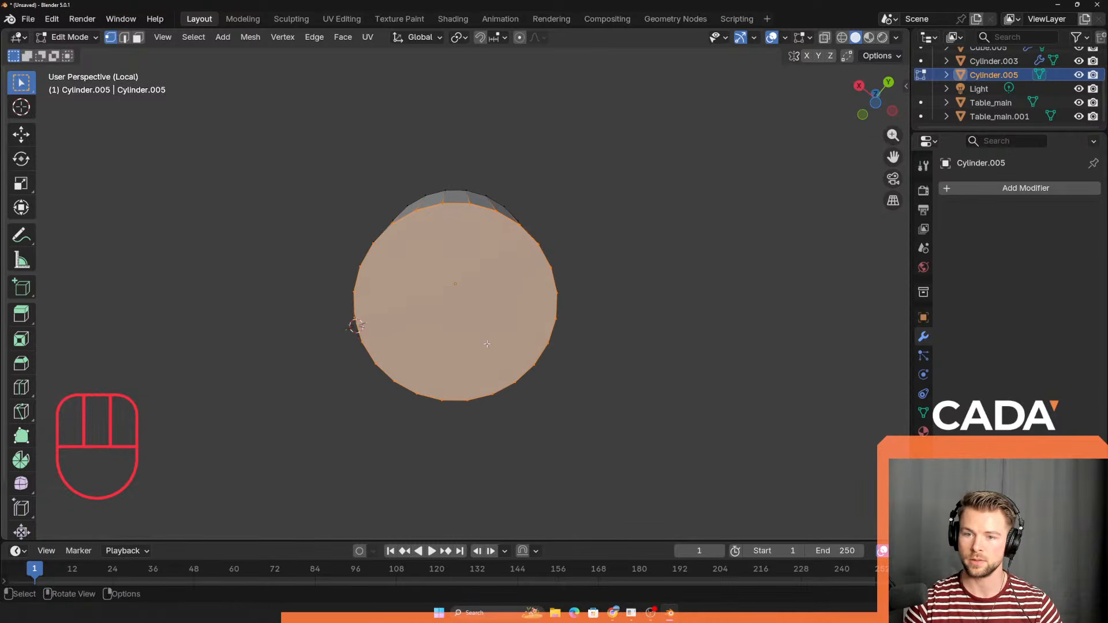
{"action": "middle_click_drag", "start_coordinate": [490, 350], "coordinate": [840, 458]}
{"action": "middle_click_drag", "start_coordinate": [559, 352], "coordinate": [534, 400]}
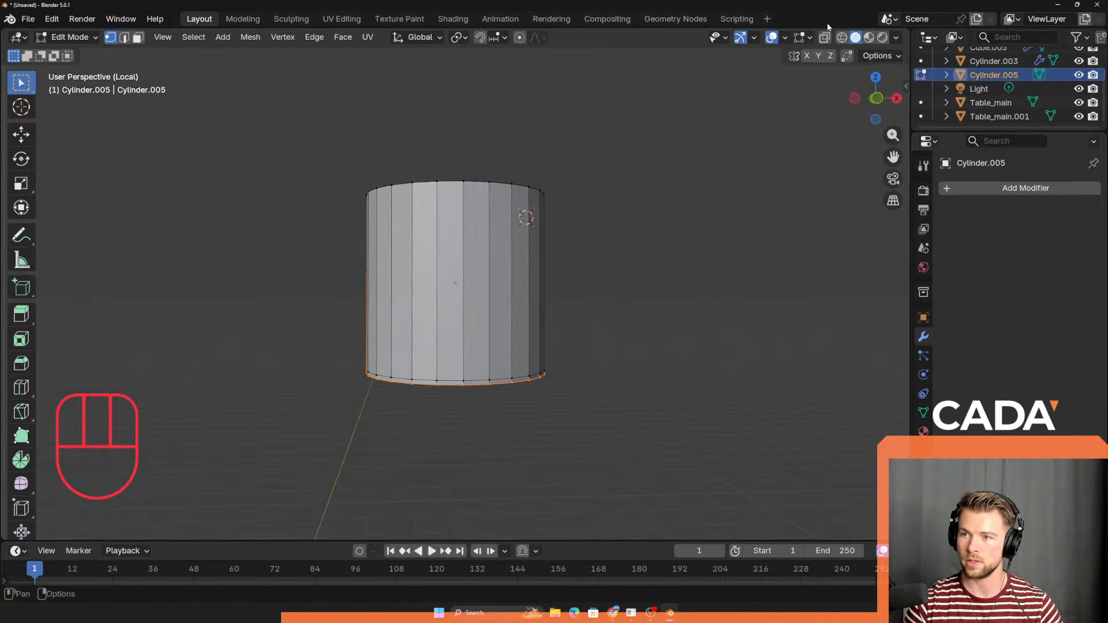
{"action": "left_click", "coordinate": [826, 38]}
{"action": "left_click_drag", "start_coordinate": [242, 295], "coordinate": [675, 480]}
{"action": "middle_click_drag", "start_coordinate": [581, 412], "coordinate": [545, 392]}
{"action": "key", "text": "KP_Divide"}
{"action": "key", "text": "s"}
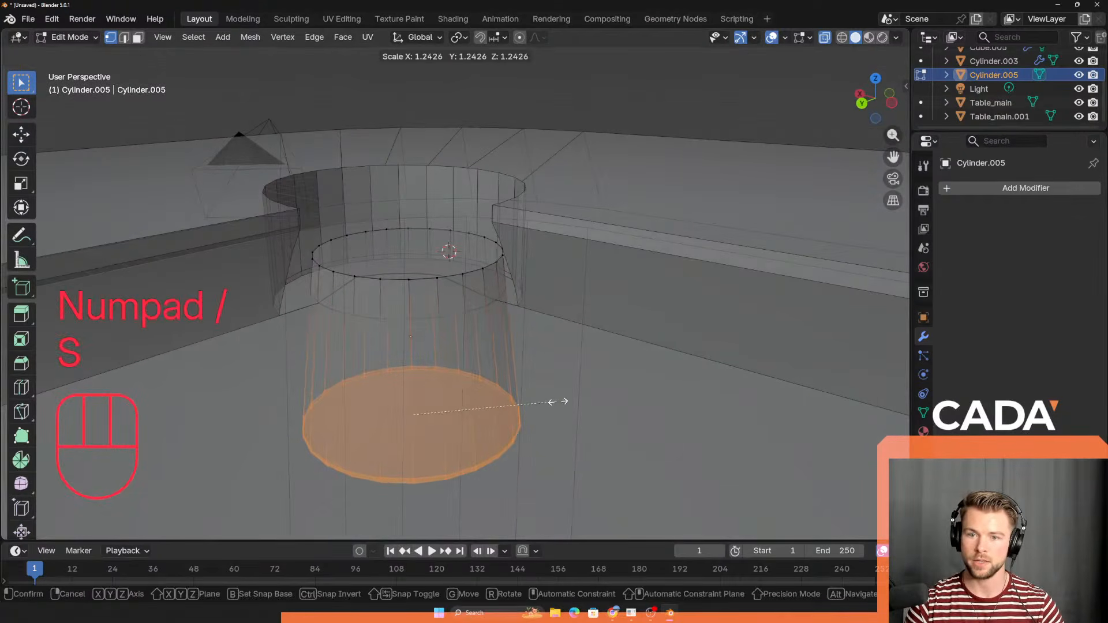
{"action": "left_click", "coordinate": [638, 416]}
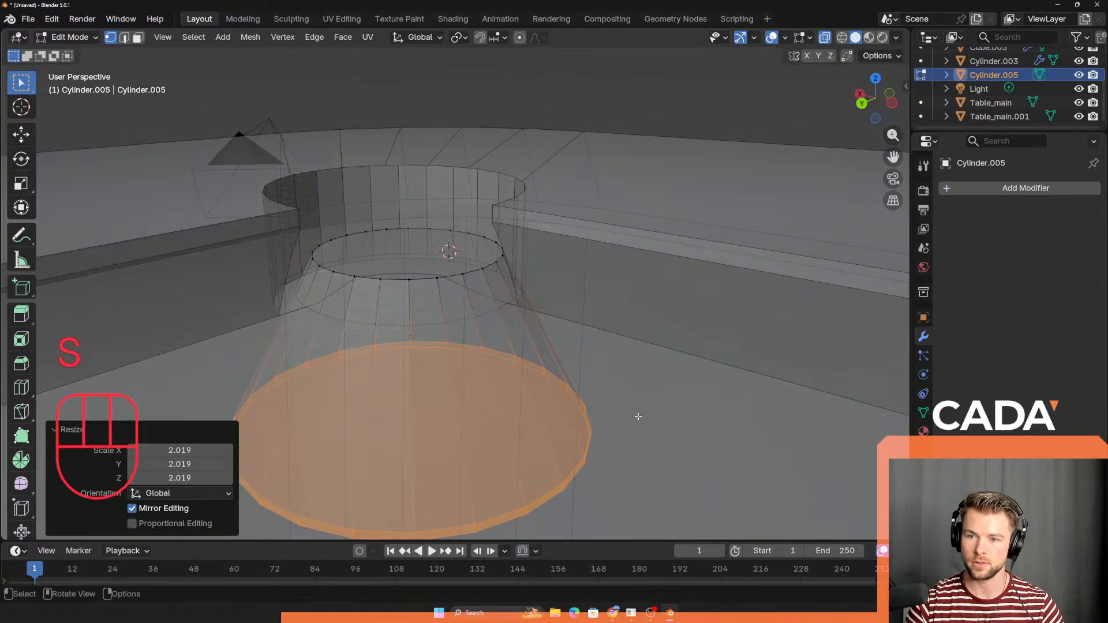
Step: Return to Object Mode without X-ray and reposition the flared cylinder in the pocket, first along Z, then freely
{"action": "key", "text": "Tab"}
{"action": "middle_click_drag", "start_coordinate": [639, 416], "coordinate": [532, 395]}
{"action": "key", "text": "alt+z"}
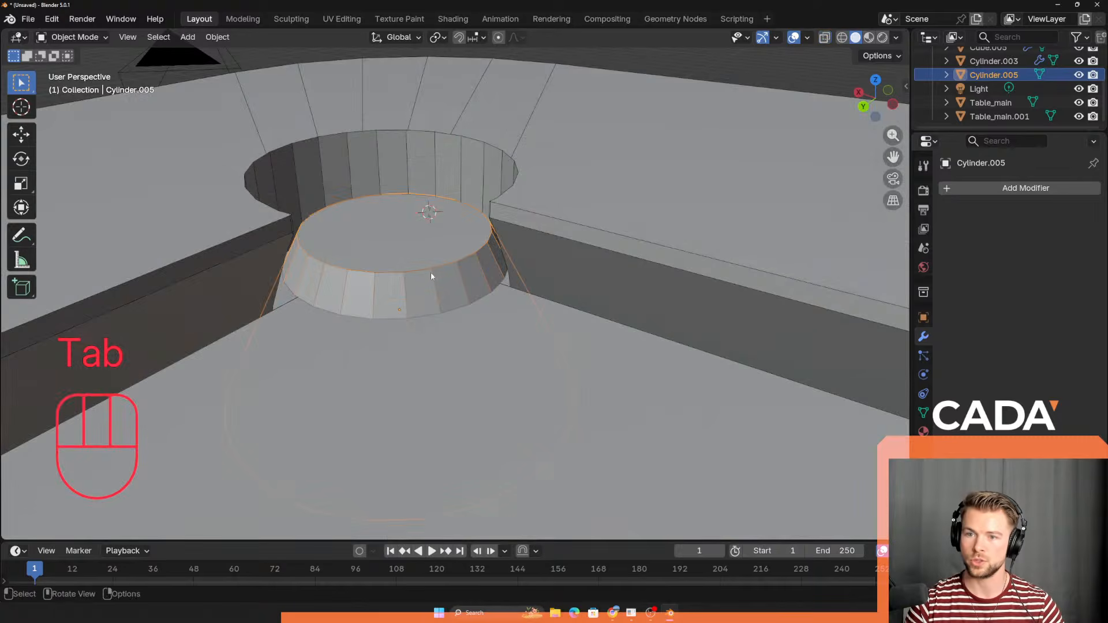
{"action": "middle_click_drag", "start_coordinate": [431, 272], "coordinate": [448, 363]}
{"action": "key", "text": "g"}
{"action": "key", "text": "z"}
{"action": "left_click", "coordinate": [411, 297]}
{"action": "key", "text": "g"}
{"action": "left_click", "coordinate": [425, 266]}
Step: Fine-tune the flared cylinder's position along Y in the pocket and scale it by about 0.902
{"action": "key", "text": "g"}
{"action": "key", "text": "z"}
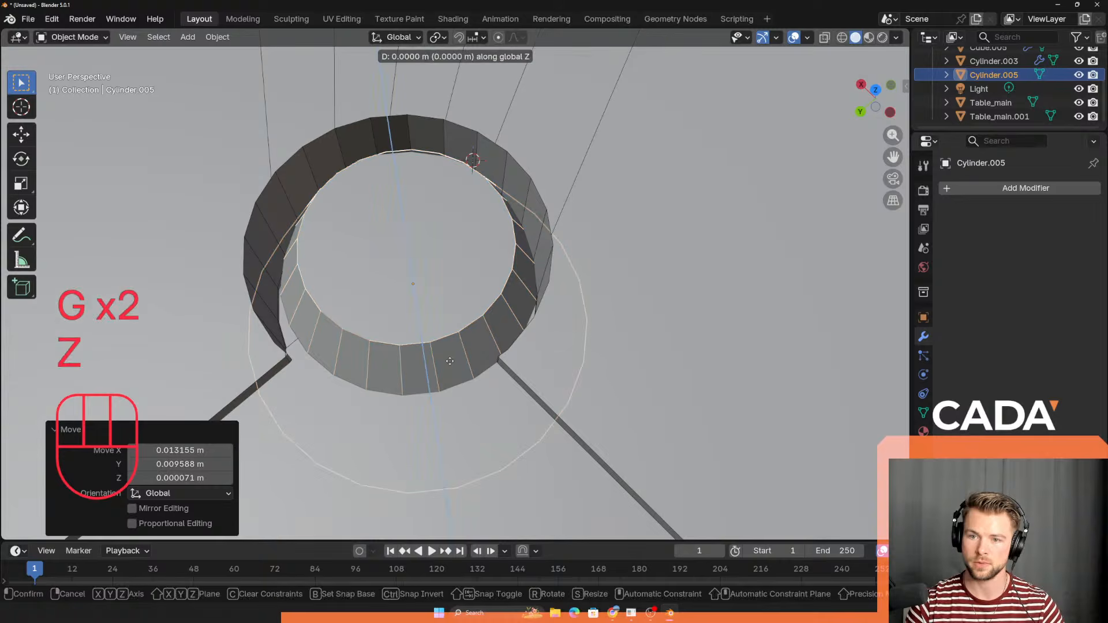
{"action": "key", "text": "y"}
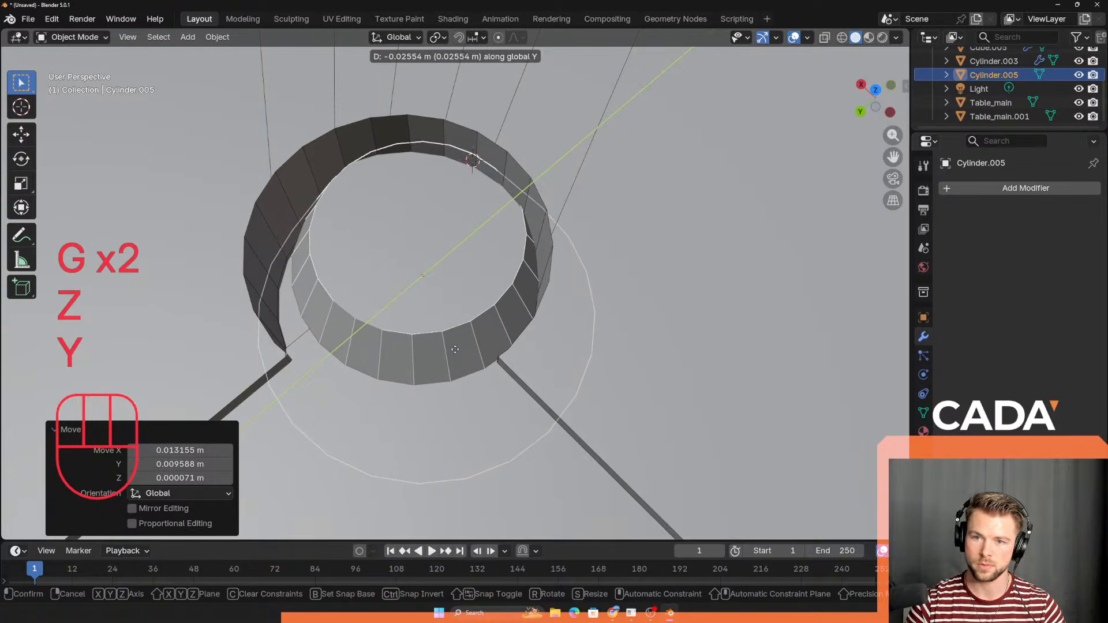
{"action": "left_click", "coordinate": [451, 352]}
{"action": "key", "text": "g"}
{"action": "key", "text": "y"}
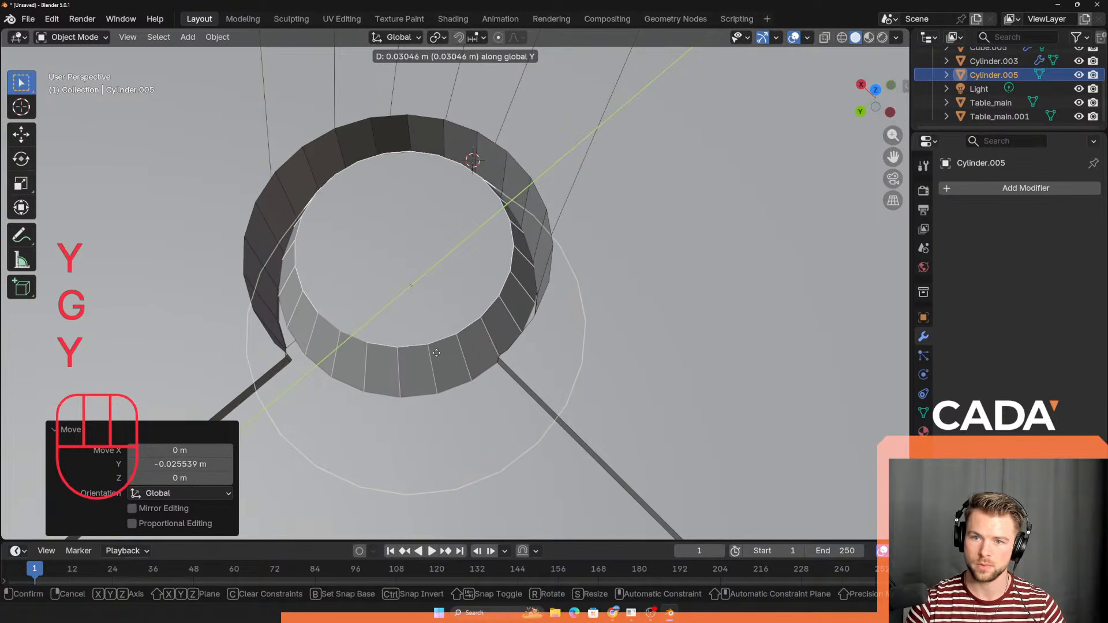
{"action": "left_click", "coordinate": [449, 351]}
{"action": "key", "text": "s"}
{"action": "left_click", "coordinate": [613, 401]}
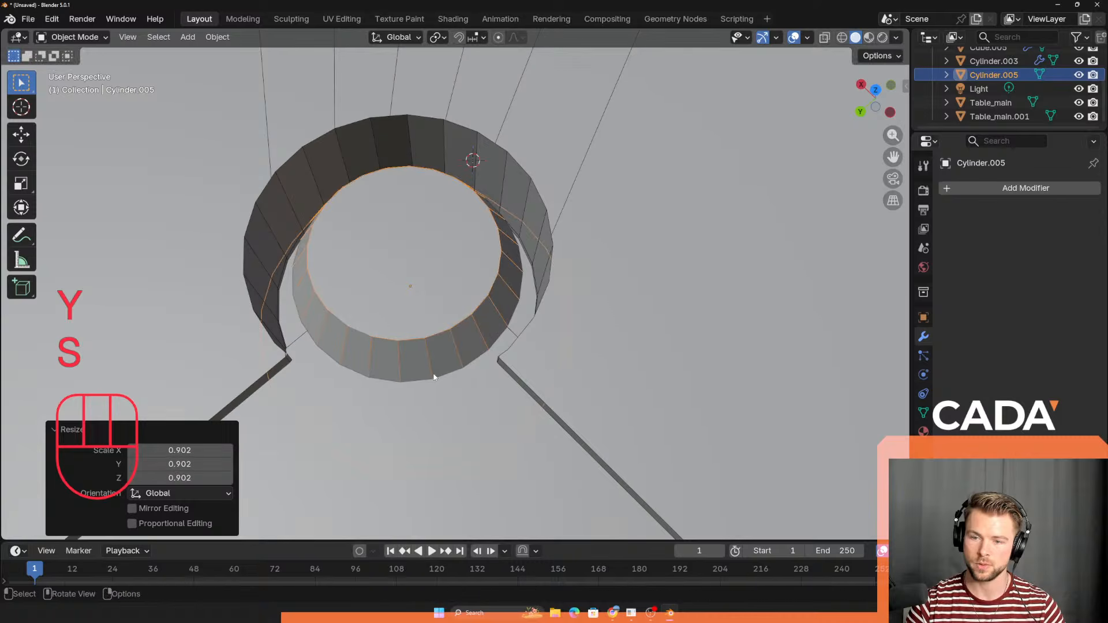
Step: Undo the flared base and the moves and scaling applied to the pocket cylinder since
{"action": "middle_click_drag", "start_coordinate": [437, 375], "coordinate": [361, 303]}
{"action": "key", "text": "ctrl+z"}
{"action": "key", "text": "ctrl+z"}
{"action": "key", "text": "ctrl+z"}
{"action": "key", "text": "ctrl+z"}
{"action": "key", "text": "ctrl+z"}
{"action": "key", "text": "ctrl+z"}
{"action": "key", "text": "ctrl+z"}
{"action": "key", "text": "ctrl+z"}
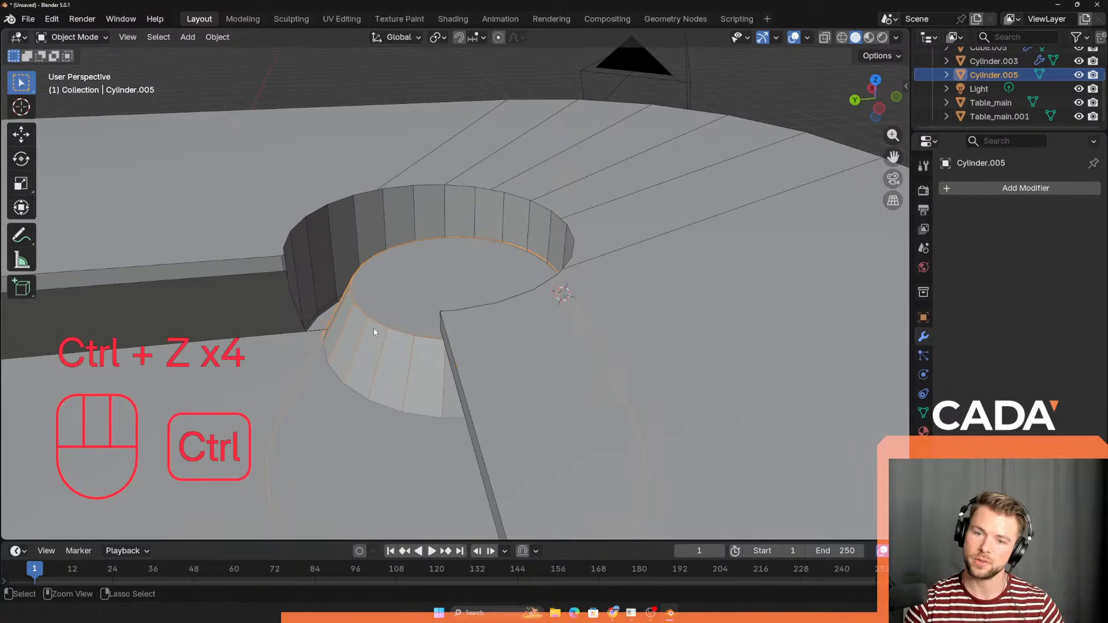
{"action": "middle_click_drag", "start_coordinate": [425, 338], "coordinate": [442, 374], "text": "ctrl"}
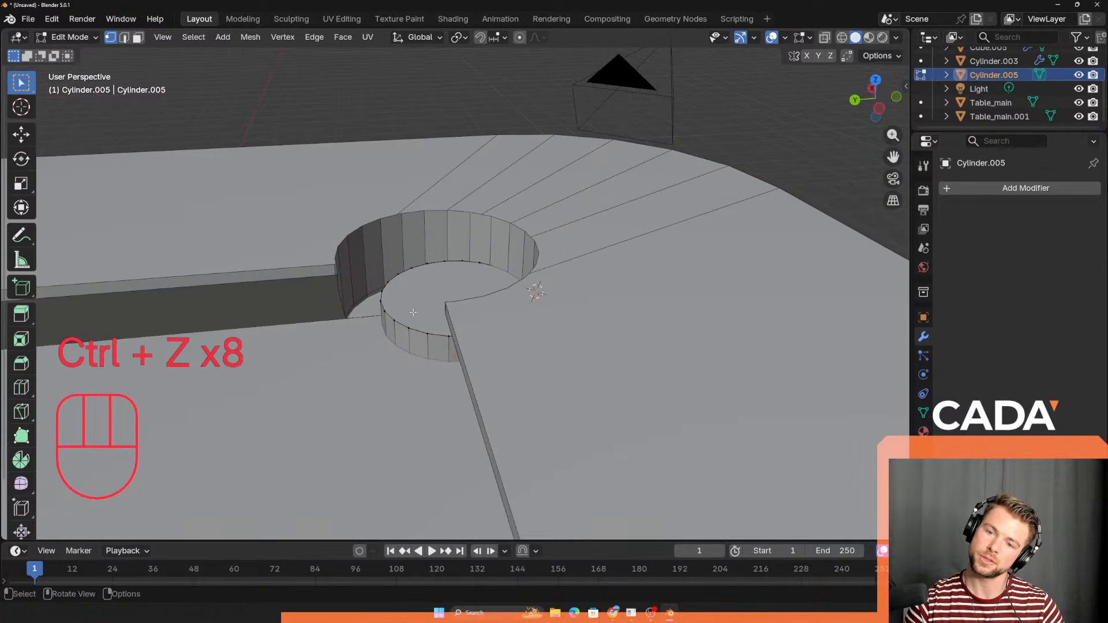
{"action": "key", "text": "ctrl+z"}
{"action": "key", "text": "ctrl+z"}
{"action": "middle_click_drag", "start_coordinate": [411, 306], "coordinate": [449, 340]}
{"action": "key", "text": "ctrl+z"}
{"action": "key", "text": "ctrl+z"}
{"action": "key", "text": "ctrl+z"}
{"action": "key", "text": "ctrl+z"}
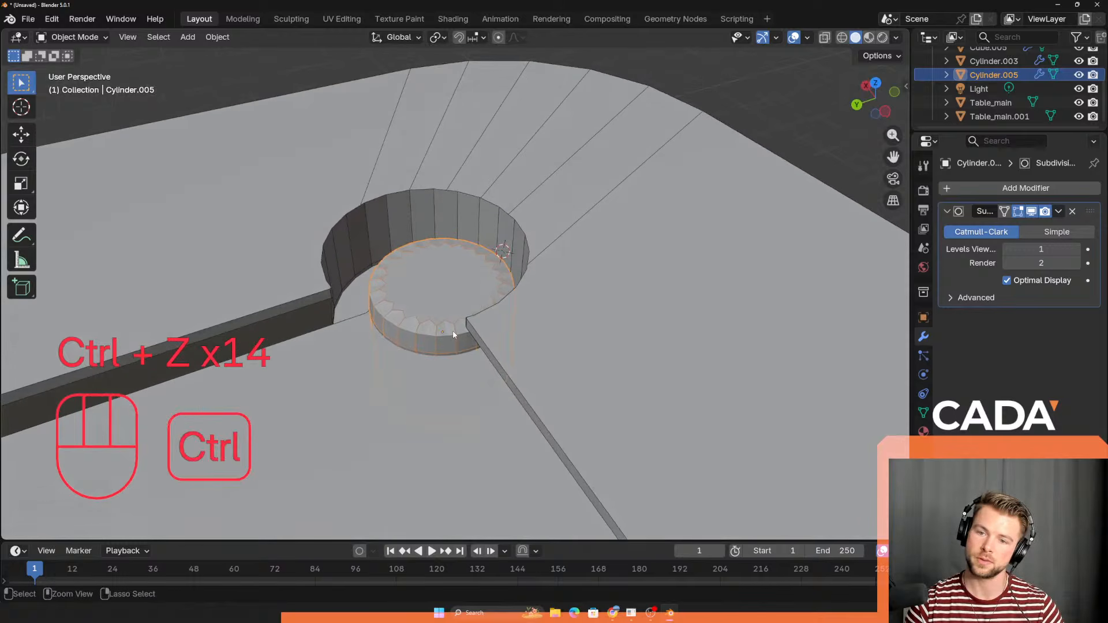
Step: Raise the straight pocket cylinder about 0.099 m along Z
{"action": "key", "text": "g"}
{"action": "key", "text": "z"}
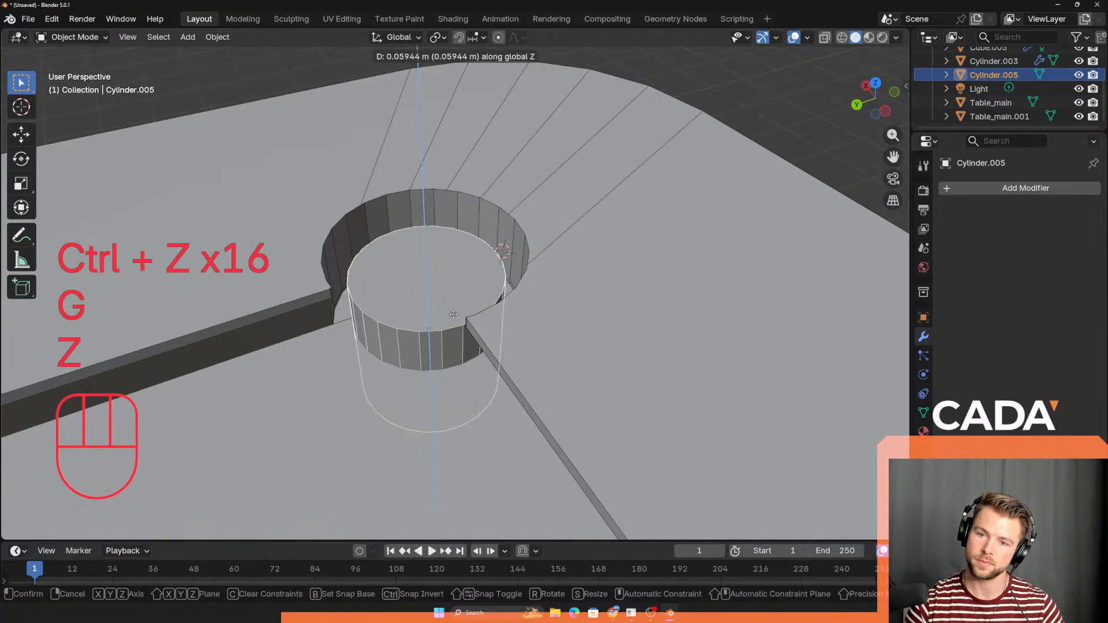
{"action": "left_click", "coordinate": [450, 323]}
{"action": "middle_click_drag", "start_coordinate": [450, 323], "coordinate": [356, 370]}
Step: Check the pockets in the reference pool table photo in the browser, then return to Blender and compare the modelled pocket
{"action": "key", "text": "alt+Tab"}
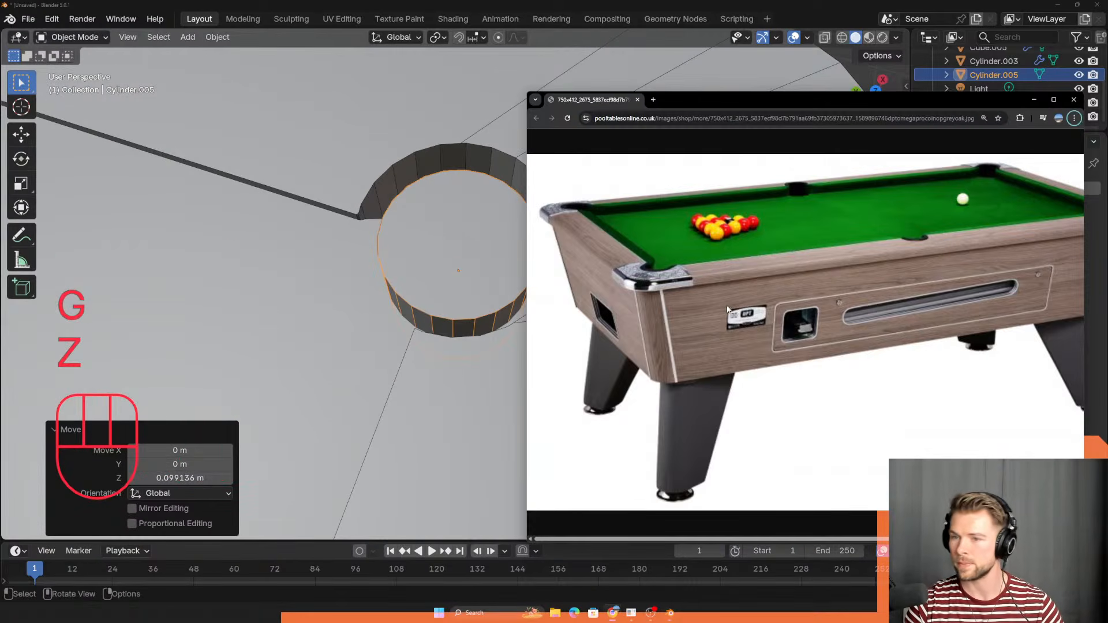
{"action": "key", "text": "alt+Tab"}
{"action": "middle_click_drag", "start_coordinate": [450, 277], "coordinate": [428, 325]}
{"action": "middle_click_drag", "start_coordinate": [387, 371], "coordinate": [392, 343]}
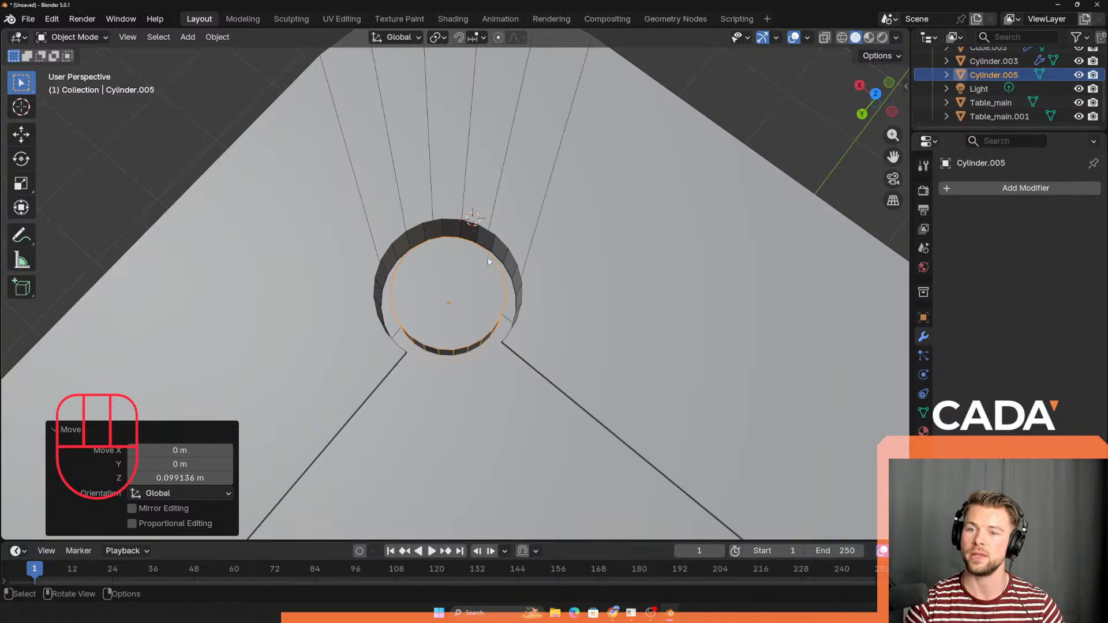
{"action": "middle_click_drag", "start_coordinate": [404, 353], "coordinate": [467, 333], "text": "alt"}
Step: Undo the pocket cylinder's moves, scaling and the deletion of the other three corner cylinders
{"action": "key", "text": "ctrl+z"}
{"action": "key", "text": "ctrl+z"}
{"action": "key", "text": "ctrl+z"}
{"action": "key", "text": "ctrl+z"}
{"action": "key", "text": "ctrl+z"}
{"action": "key", "text": "ctrl+z"}
{"action": "key", "text": "ctrl+z"}
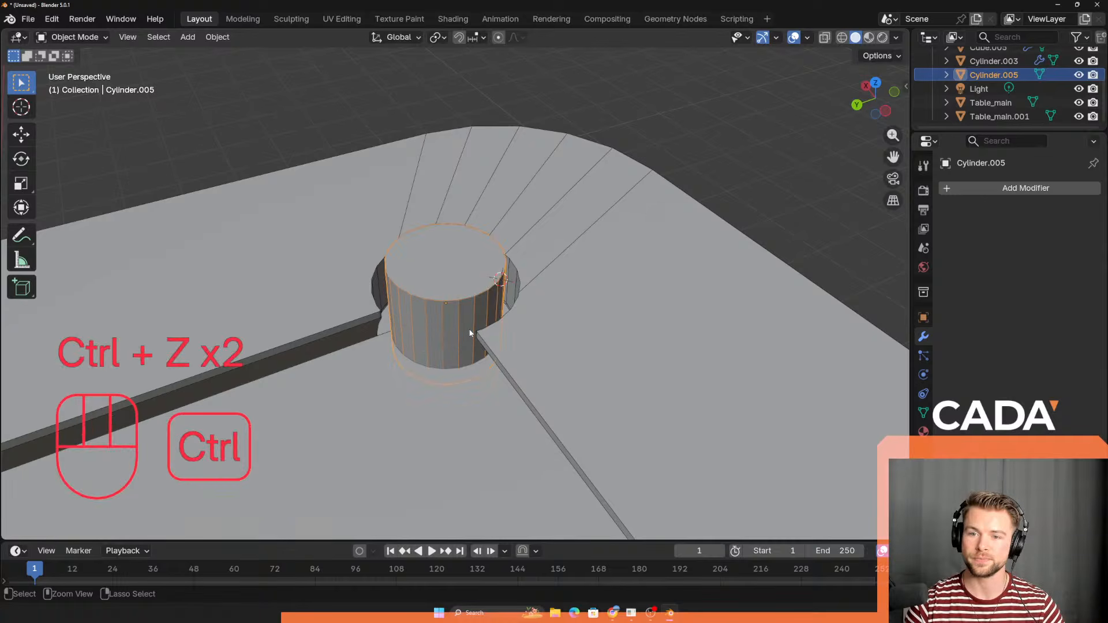
{"action": "scroll", "coordinate": [449, 334], "scroll_direction": "down", "scroll_amount": 3}
{"action": "middle_click_drag", "start_coordinate": [449, 333], "coordinate": [479, 323]}
{"action": "scroll", "coordinate": [646, 291], "scroll_direction": "down", "scroll_amount": 4}
Step: Leave Edit Mode and adjust the height of the corner pocket cylinders along Z
{"action": "key", "text": "Tab"}
{"action": "middle_click_drag", "start_coordinate": [342, 348], "coordinate": [428, 253], "text": "shift"}
{"action": "key", "text": "g"}
{"action": "key", "text": "z"}
{"action": "left_click", "coordinate": [354, 314]}
Step: Join the table's top frame, Table_main.001, with the table body into the single object Table_main
{"action": "left_click", "coordinate": [429, 253]}
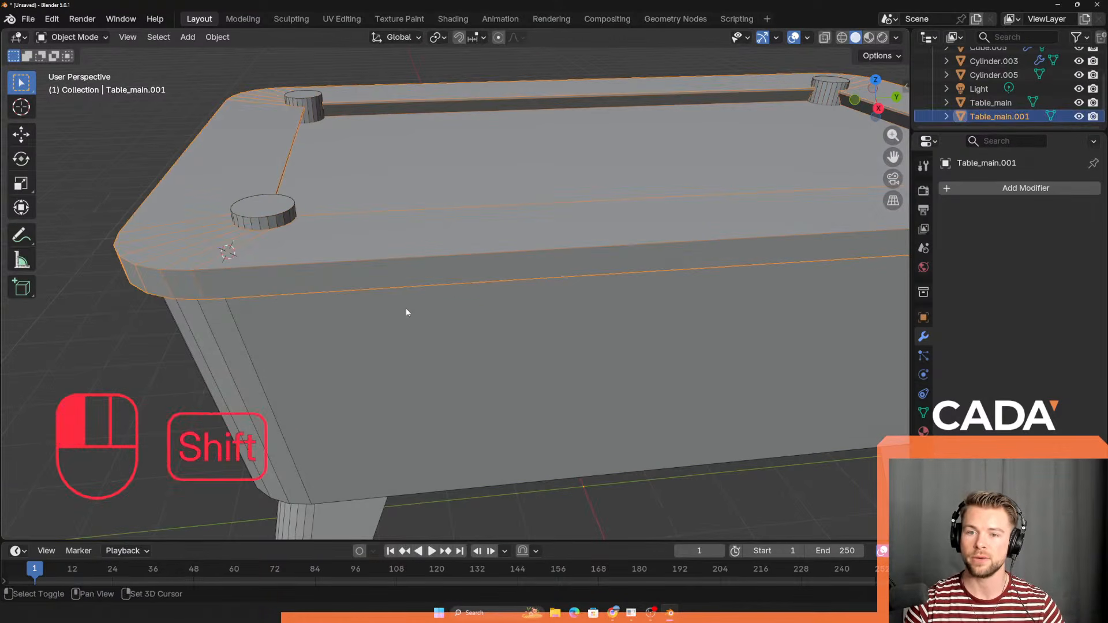
{"action": "left_click", "coordinate": [407, 317], "text": "shift"}
{"action": "scroll", "coordinate": [409, 377], "scroll_direction": "down", "scroll_amount": 2}
{"action": "middle_click_drag", "start_coordinate": [410, 376], "coordinate": [398, 401], "text": "shift"}
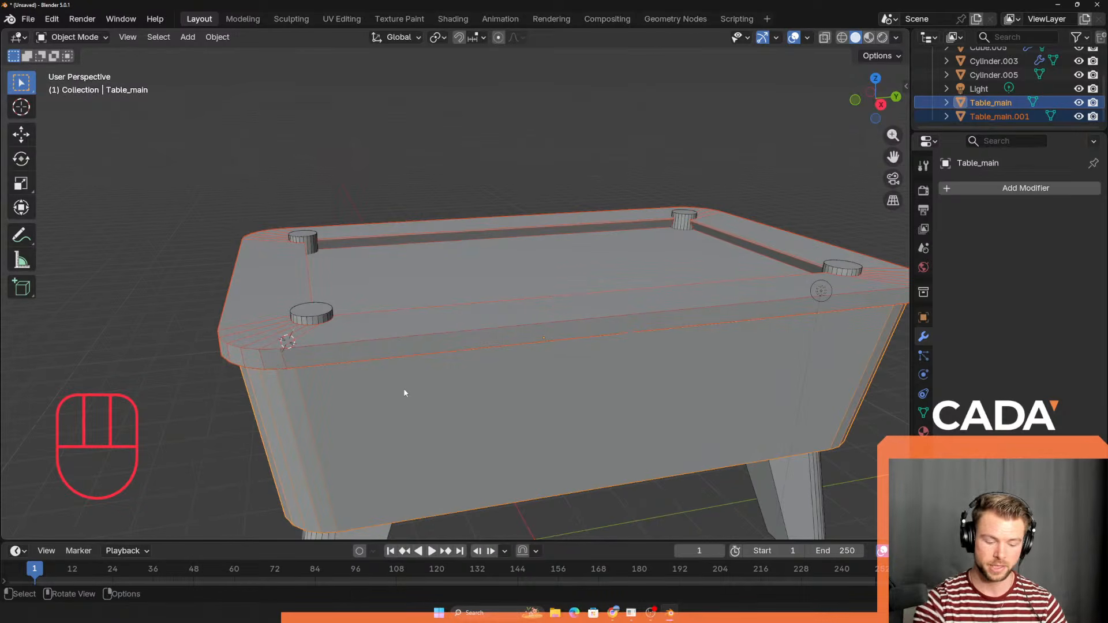
{"action": "key", "text": "ctrl+j"}
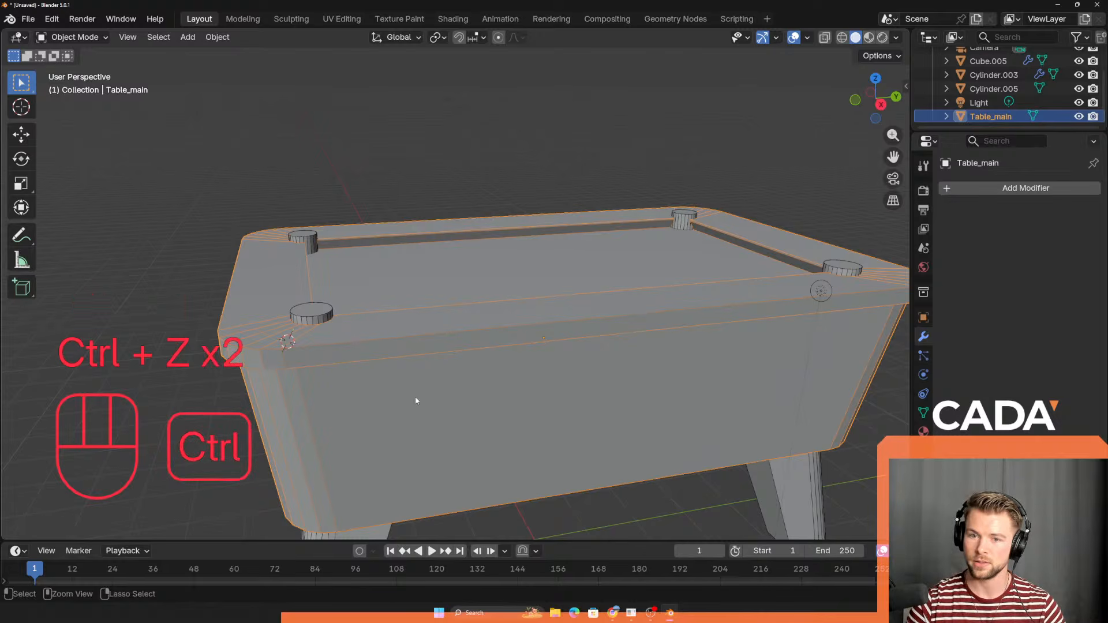
Step: Undo the join and rejoin the table body with the top frame, keeping Table_main.001 as the resulting object
{"action": "key", "text": "ctrl+z"}
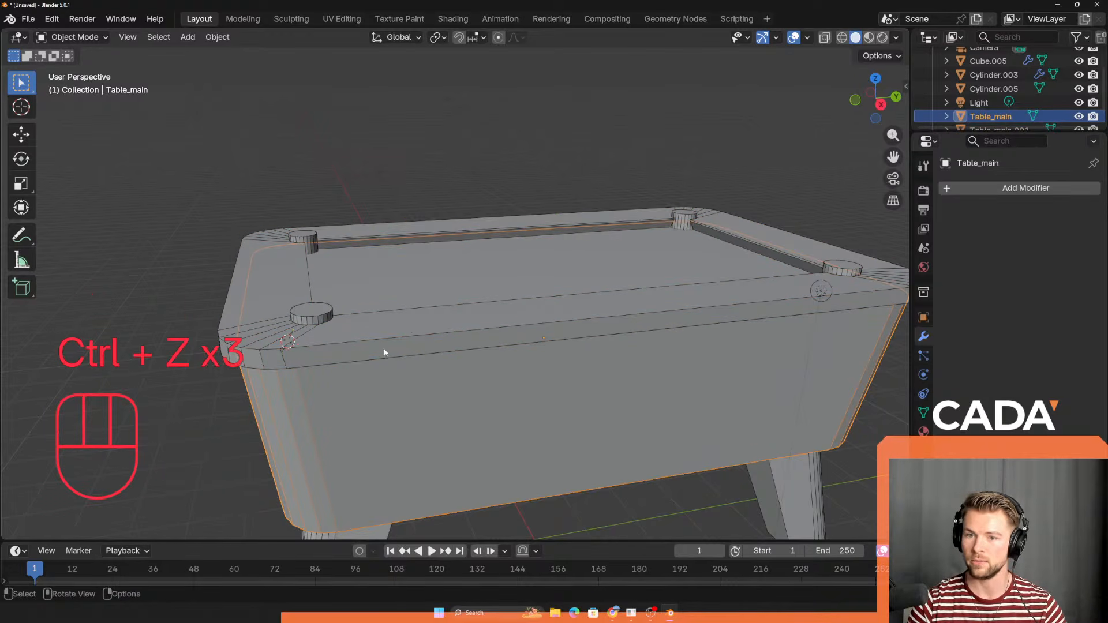
{"action": "left_click", "coordinate": [436, 359], "text": "shift"}
{"action": "key", "text": "ctrl+j"}
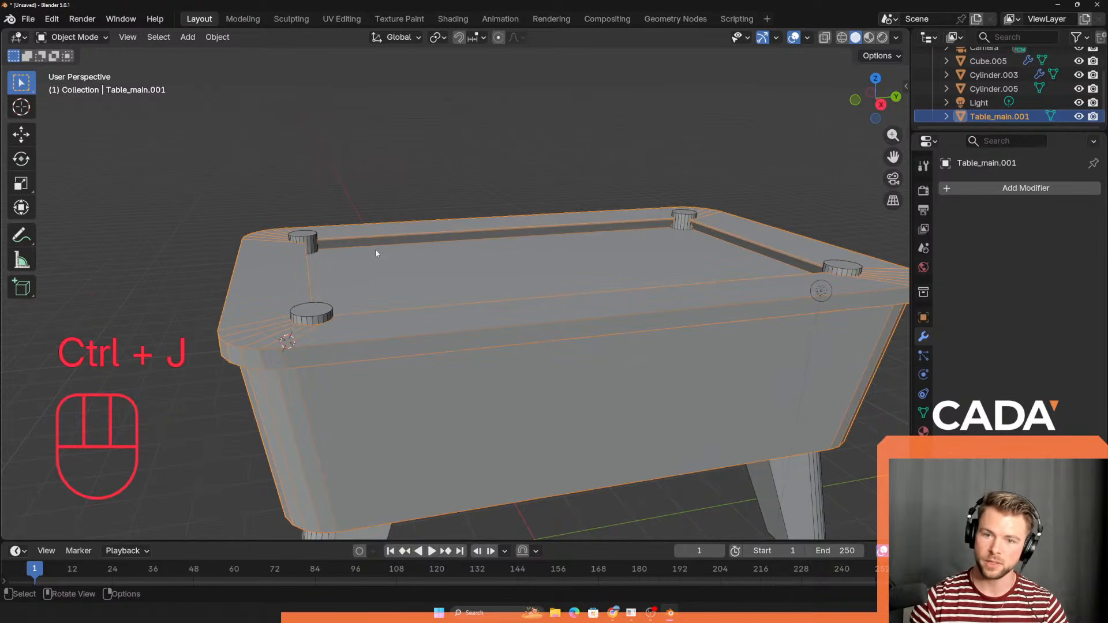
Step: Add a Boolean modifier set to Difference to the joined table, using the corner pocket cylinders as the cutting object
{"action": "scroll", "coordinate": [339, 317], "scroll_direction": "up", "scroll_amount": 2}
{"action": "middle_click_drag", "start_coordinate": [341, 320], "coordinate": [411, 278], "text": "shift"}
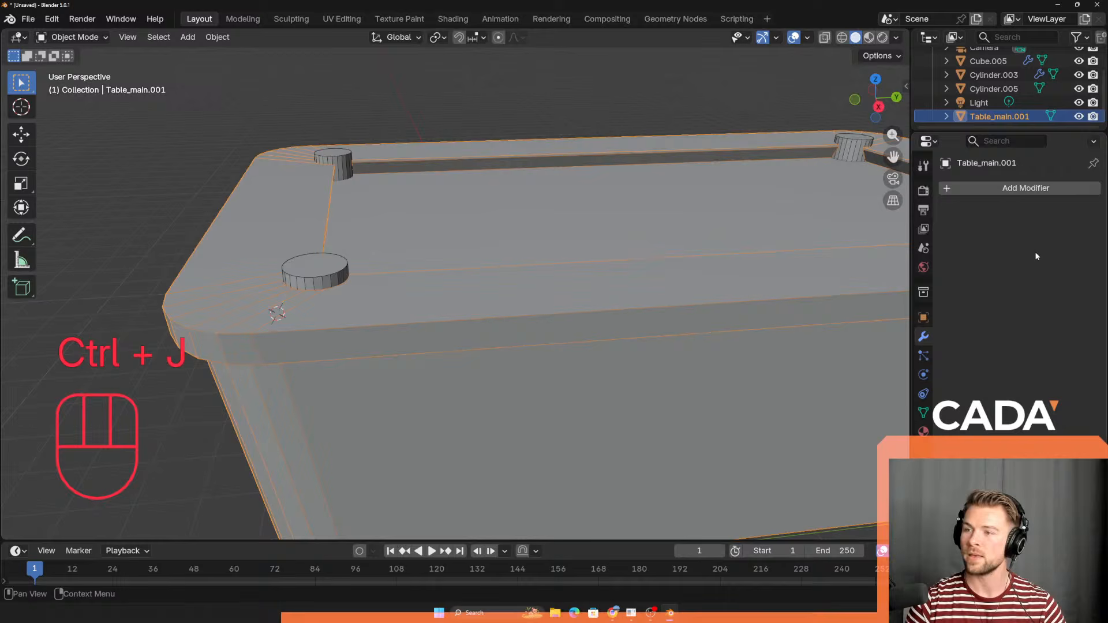
{"action": "left_click", "coordinate": [1011, 191]}
{"action": "mouse_move", "coordinate": [975, 190]}
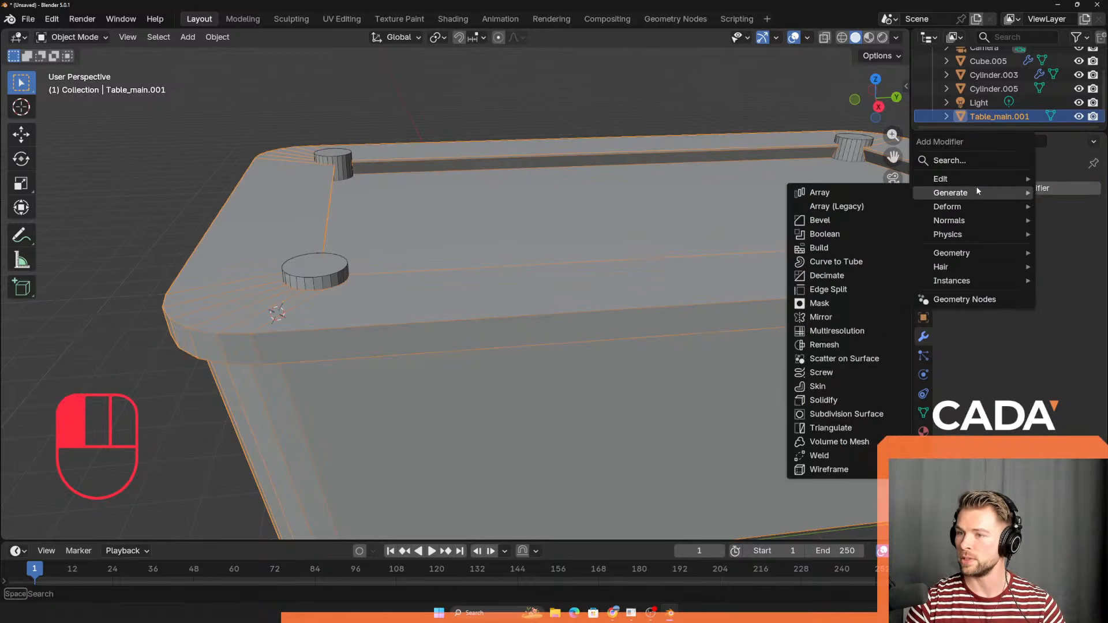
{"action": "left_click", "coordinate": [840, 238]}
{"action": "middle_click_drag", "start_coordinate": [571, 223], "coordinate": [562, 240]}
{"action": "left_click", "coordinate": [1071, 267]}
{"action": "left_click", "coordinate": [1073, 267]}
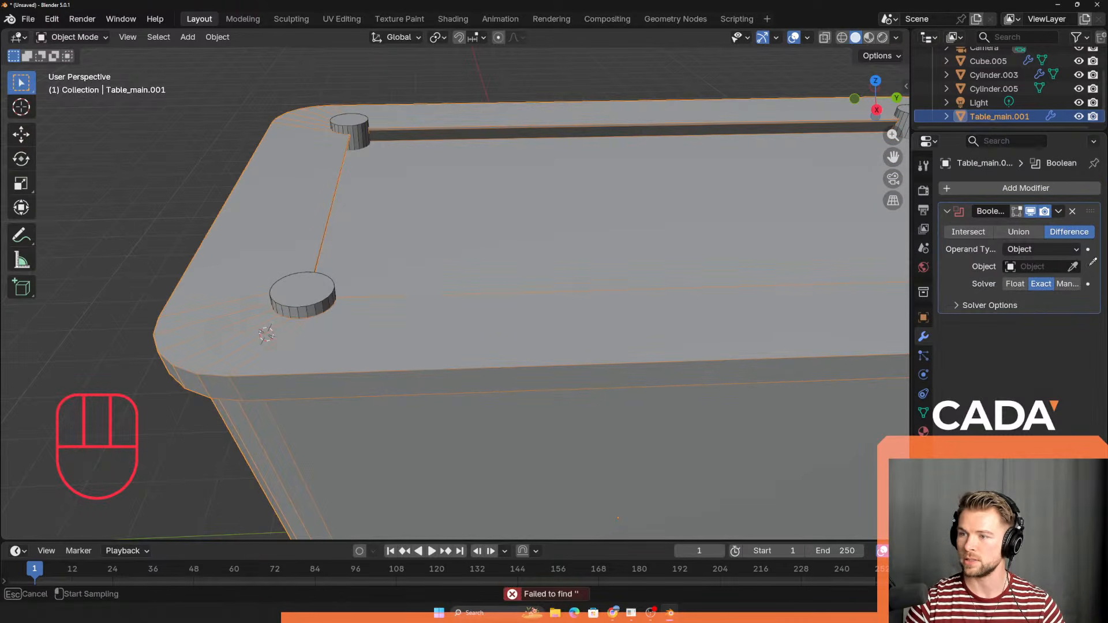
{"action": "middle_click_drag", "start_coordinate": [543, 280], "coordinate": [425, 302], "text": "shift"}
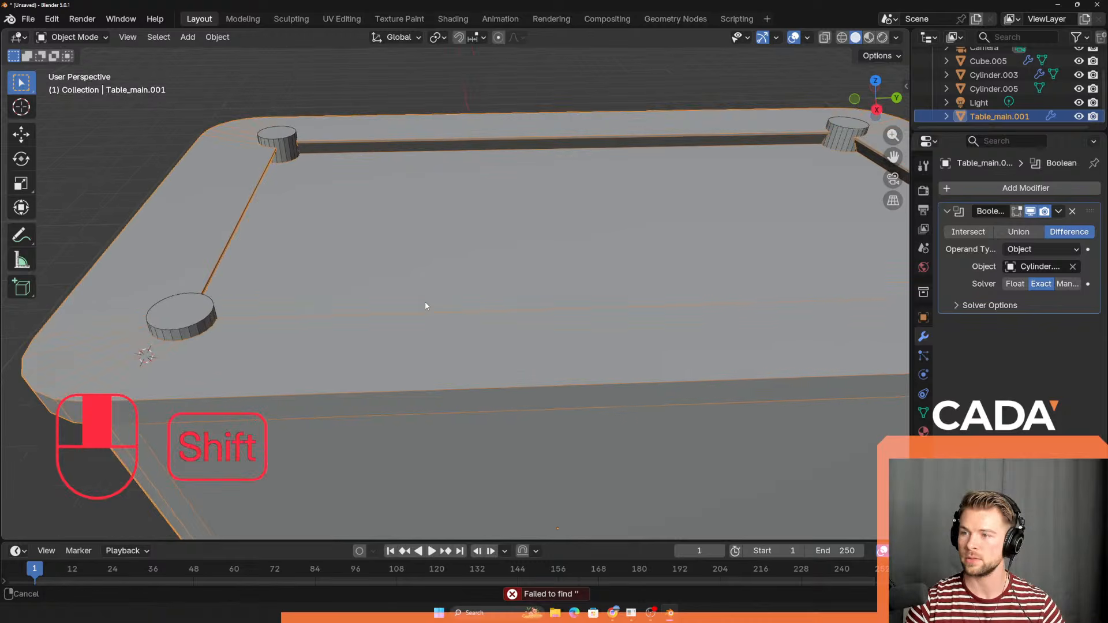
Step: Apply the Boolean modifier and move the pocket cylinders about 2.48 m up along Z, clear of the table
{"action": "left_click", "coordinate": [1058, 212]}
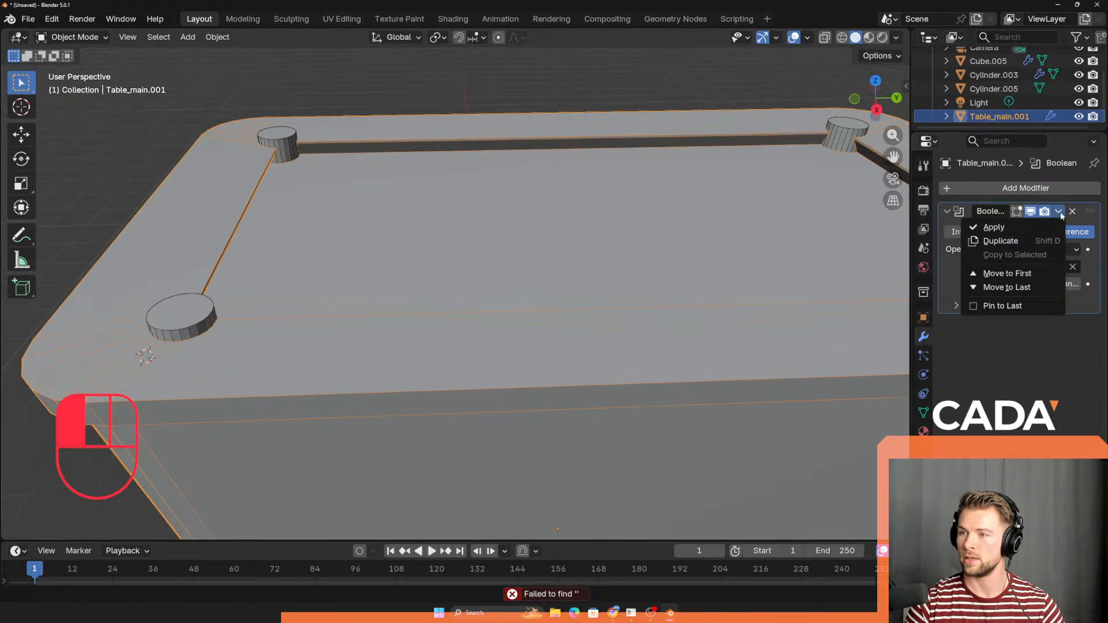
{"action": "left_click", "coordinate": [1035, 228]}
{"action": "left_click", "coordinate": [994, 88]}
{"action": "key", "text": "g"}
{"action": "key", "text": "z"}
{"action": "left_click", "coordinate": [276, 230]}
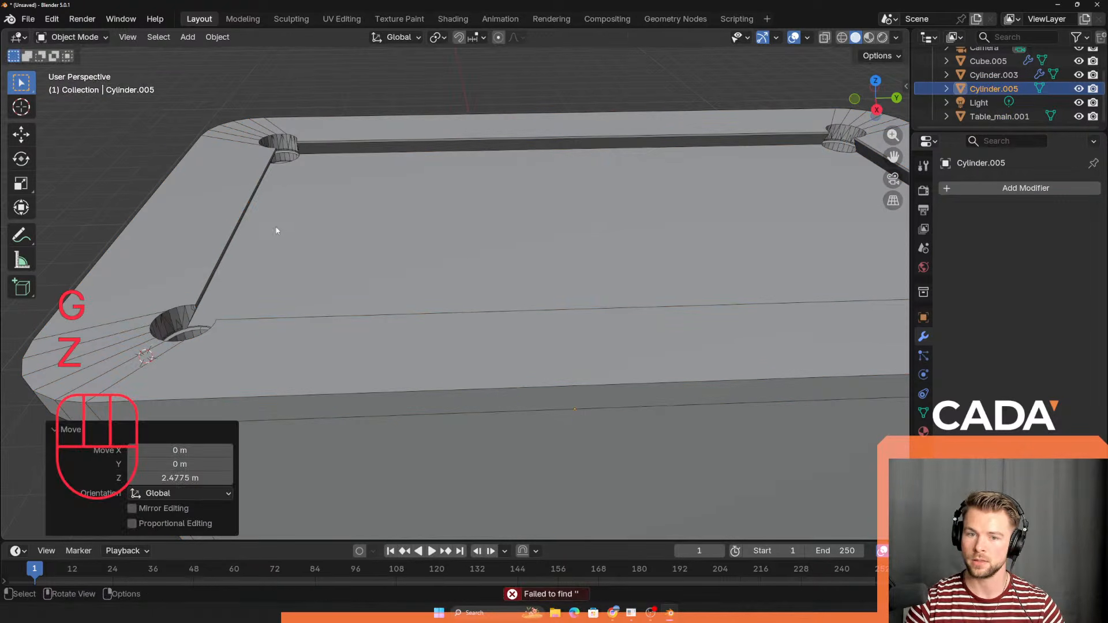
Step: Examine the cut corner pocket up close, including its inner wall and the gap below the frame
{"action": "middle_click_drag", "start_coordinate": [276, 231], "coordinate": [299, 247]}
{"action": "scroll", "coordinate": [277, 248], "scroll_direction": "up", "scroll_amount": 5}
{"action": "middle_click_drag", "start_coordinate": [225, 252], "coordinate": [406, 312], "text": "shift"}
{"action": "left_click", "coordinate": [223, 281]}
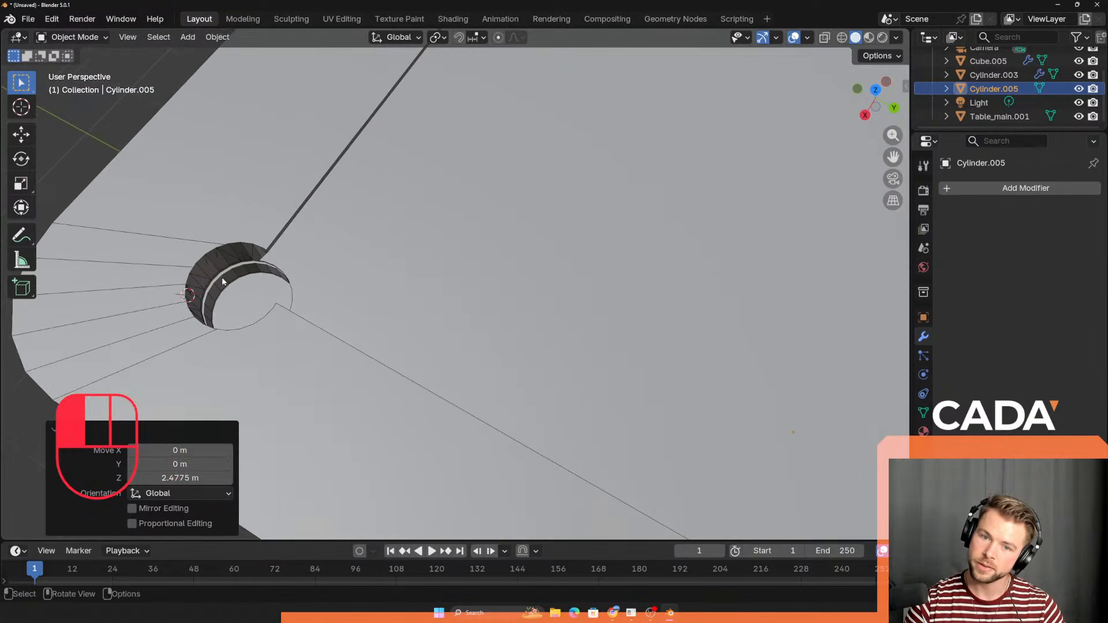
{"action": "middle_click_drag", "start_coordinate": [233, 282], "coordinate": [335, 321]}
{"action": "scroll", "coordinate": [231, 179], "scroll_direction": "down", "scroll_amount": 4}
Step: Enter Edit Mode on the table and select individual faces of the pocket's inner wall to examine the Boolean topology
{"action": "left_click", "coordinate": [216, 159]}
{"action": "left_click", "coordinate": [254, 240]}
{"action": "key", "text": "Tab"}
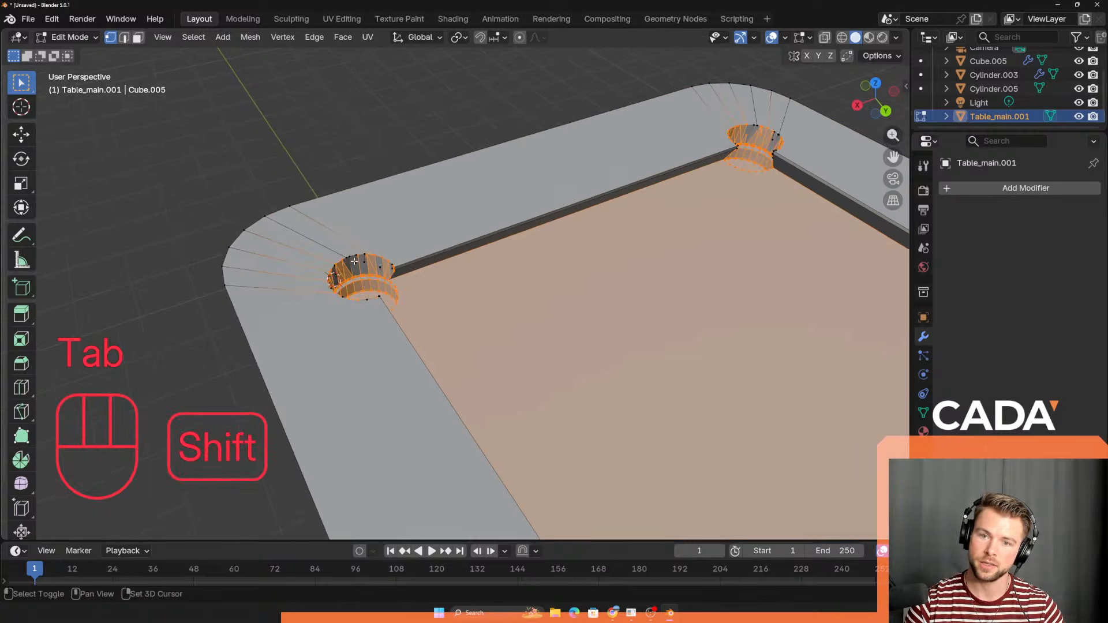
{"action": "scroll", "coordinate": [288, 260], "scroll_direction": "up", "scroll_amount": 5}
{"action": "key", "text": "3"}
{"action": "left_click", "coordinate": [203, 236]}
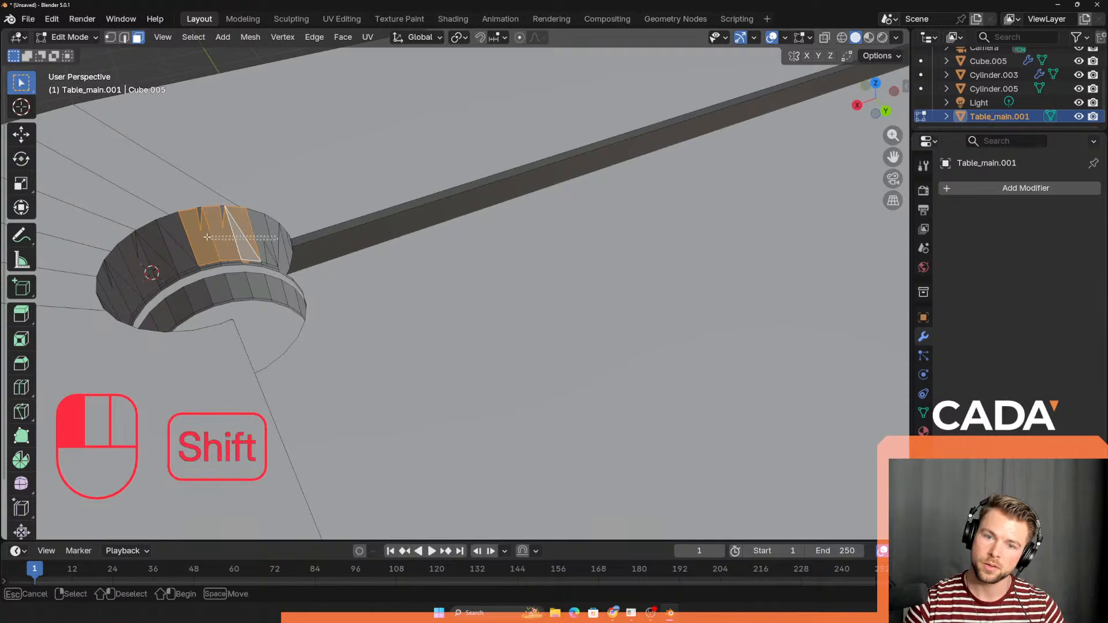
{"action": "left_click_drag", "start_coordinate": [207, 236], "coordinate": [172, 256], "text": "shift"}
{"action": "middle_click_drag", "start_coordinate": [216, 260], "coordinate": [375, 291]}
{"action": "scroll", "coordinate": [439, 324], "scroll_direction": "up", "scroll_amount": 3}
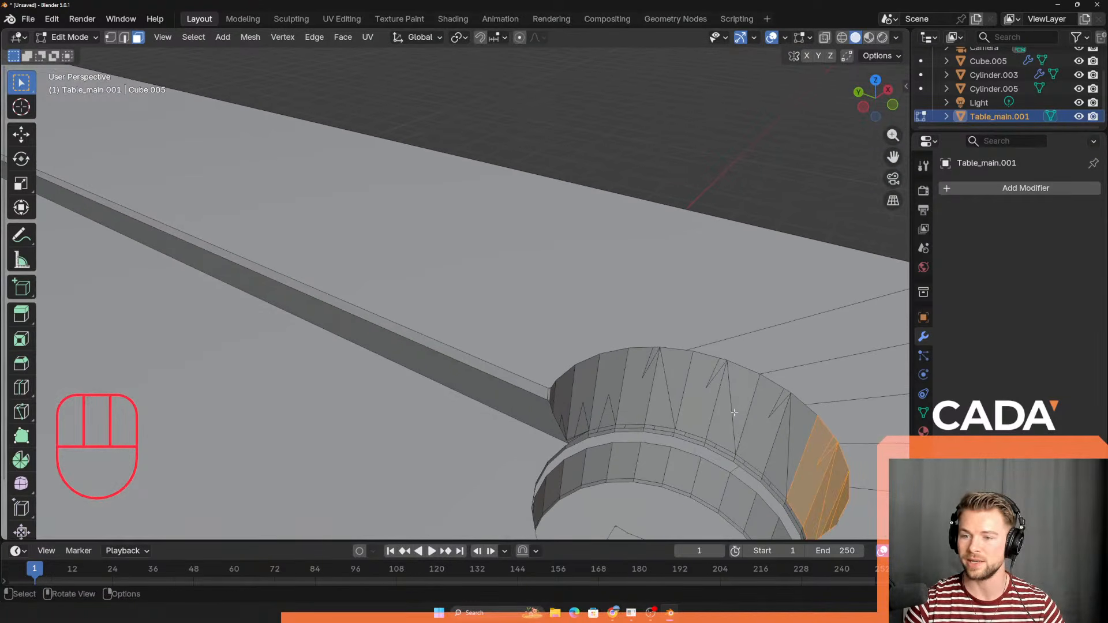
{"action": "left_click", "coordinate": [535, 357]}
{"action": "left_click", "coordinate": [537, 359]}
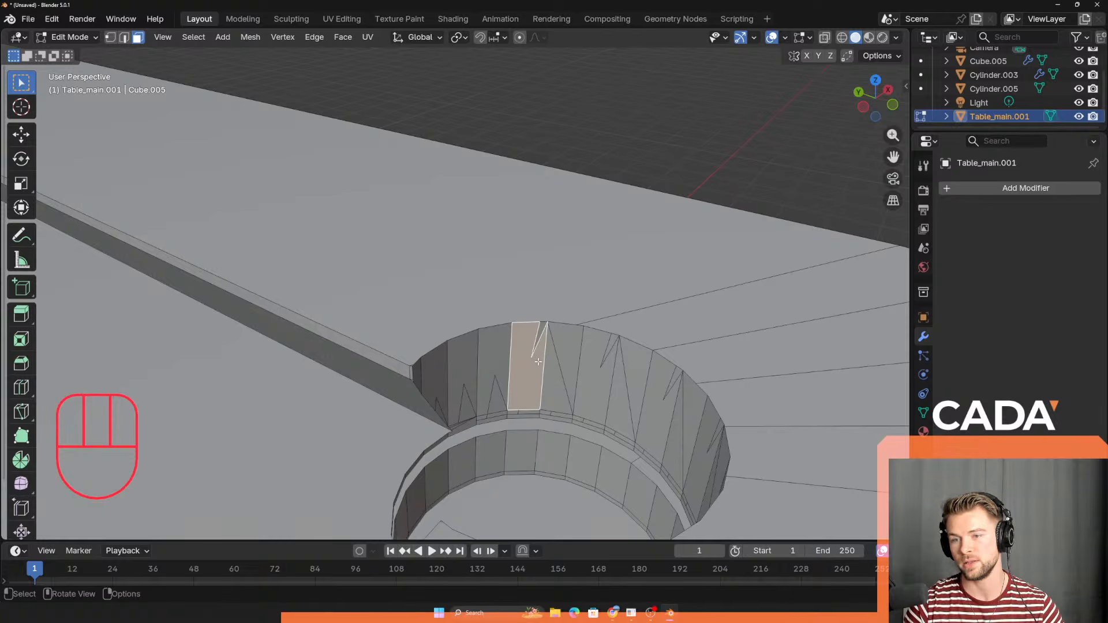
{"action": "left_click", "coordinate": [574, 343]}
{"action": "left_click", "coordinate": [618, 354]}
{"action": "left_click", "coordinate": [434, 386]}
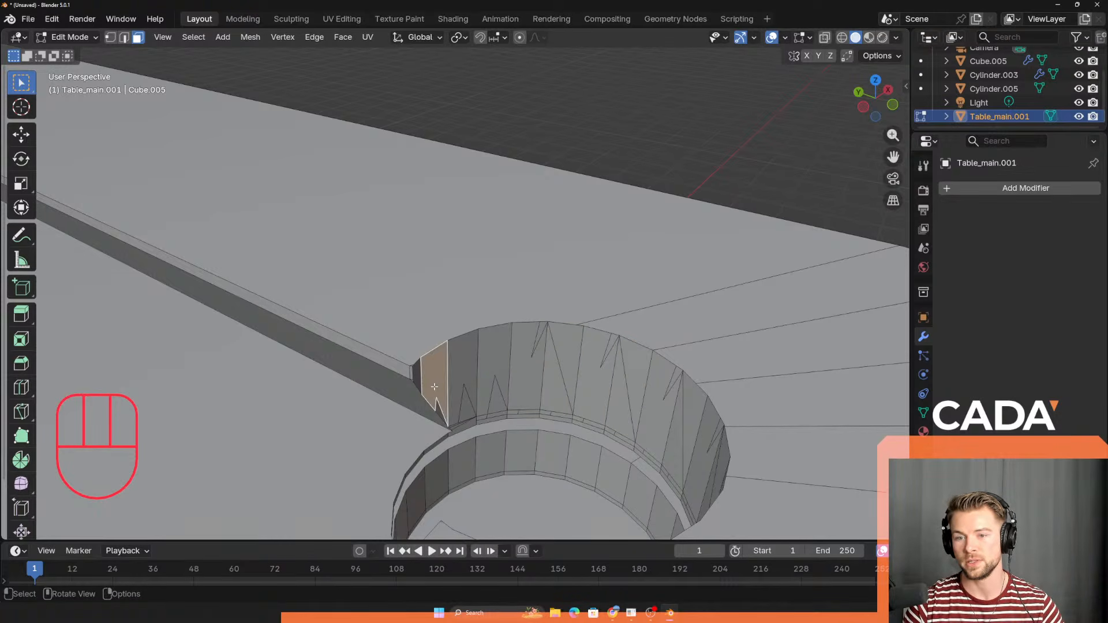
Step: Try a level 3 Subdivision Surface on the table in Object Mode, then remove the modifier
{"action": "scroll", "coordinate": [410, 350], "scroll_direction": "down", "scroll_amount": 2}
{"action": "key", "text": "ctrl+3"}
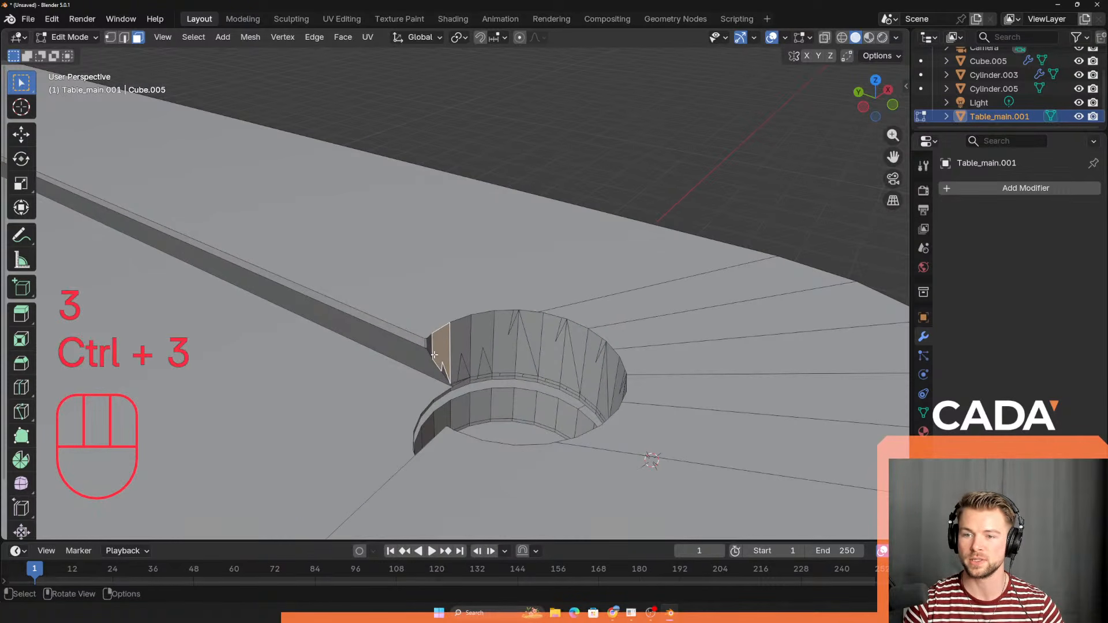
{"action": "key", "text": "Tab"}
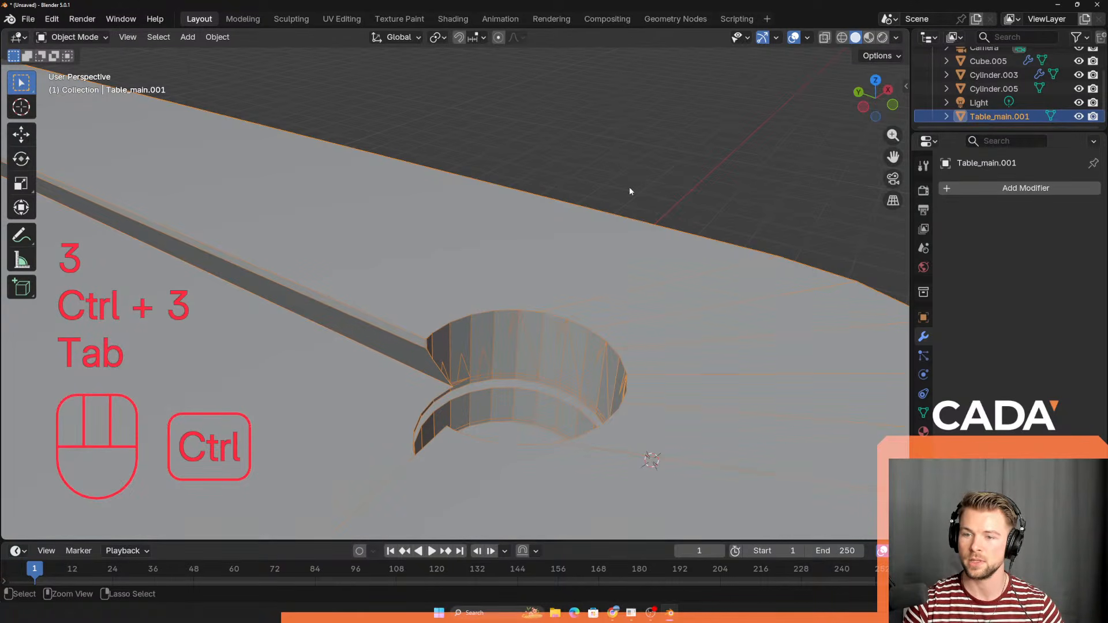
{"action": "key", "text": "ctrl+3"}
{"action": "middle_click_drag", "start_coordinate": [548, 265], "coordinate": [488, 318]}
{"action": "left_click", "coordinate": [1072, 211]}
Step: Delete the four pocket cutter cylinders floating above the table
{"action": "scroll", "coordinate": [424, 217], "scroll_direction": "up", "scroll_amount": 5}
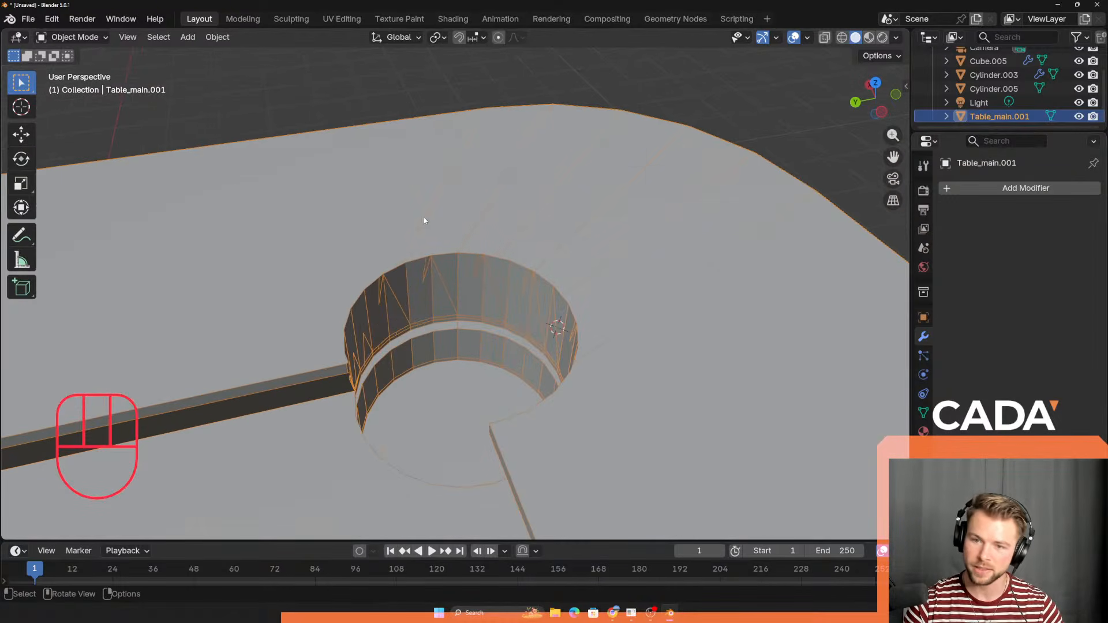
{"action": "scroll", "coordinate": [463, 355], "scroll_direction": "down", "scroll_amount": 2}
{"action": "scroll", "coordinate": [433, 317], "scroll_direction": "down", "scroll_amount": 8}
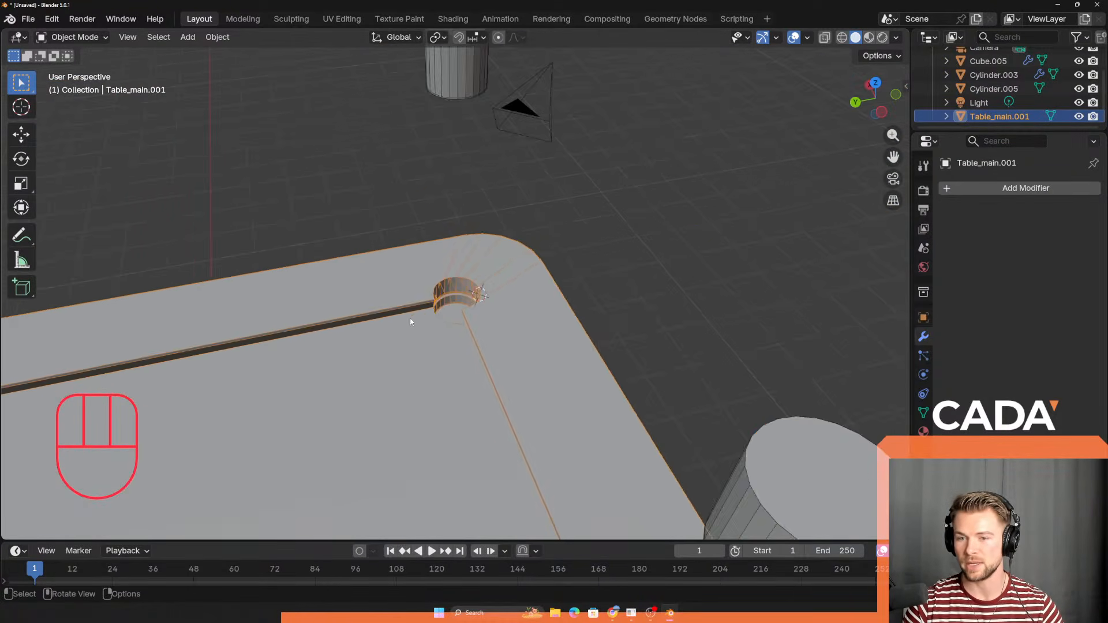
{"action": "middle_click_drag", "start_coordinate": [411, 321], "coordinate": [569, 273]}
{"action": "scroll", "coordinate": [569, 274], "scroll_direction": "down", "scroll_amount": 4}
{"action": "left_click_drag", "start_coordinate": [362, 160], "coordinate": [473, 224]}
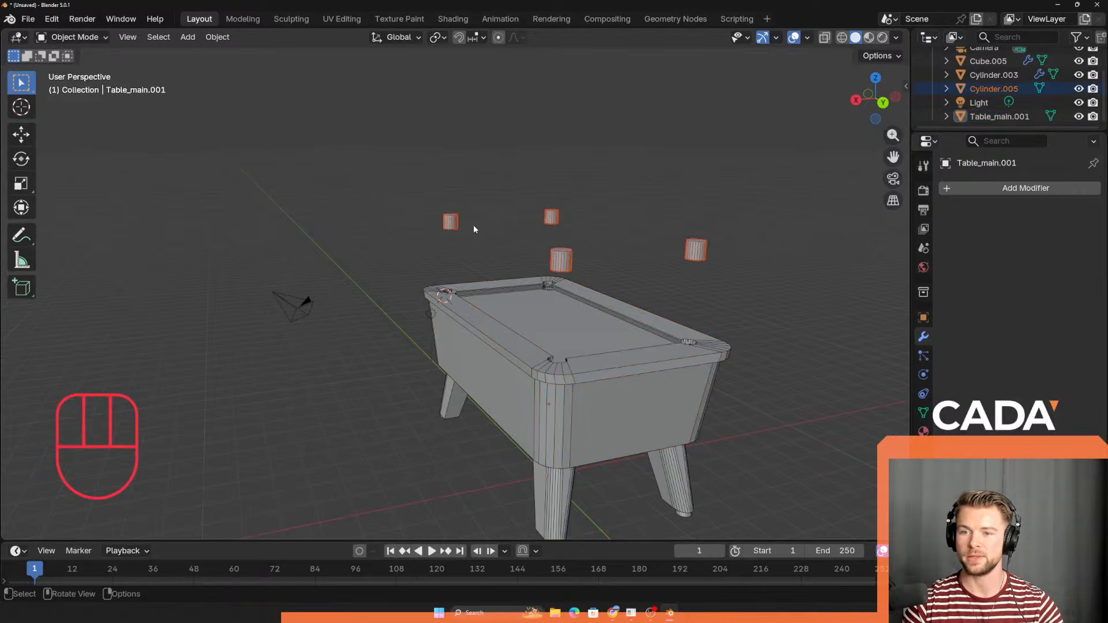
{"action": "key", "text": "Delete"}
Step: Examine the cut corner pockets on the table mesh and compare them with the pool table photo in the browser, then return to Blender
{"action": "middle_click_drag", "start_coordinate": [436, 211], "coordinate": [531, 237]}
{"action": "key", "text": "Tab"}
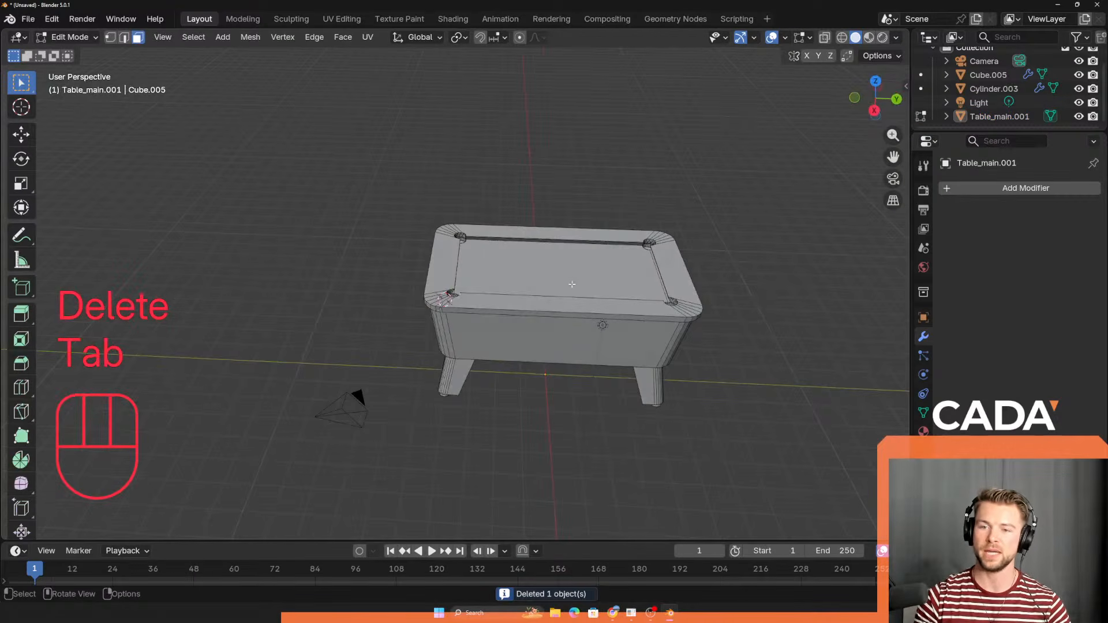
{"action": "scroll", "coordinate": [563, 310], "scroll_direction": "up", "scroll_amount": 5}
{"action": "middle_click_drag", "start_coordinate": [562, 310], "coordinate": [443, 326], "text": "shift"}
{"action": "scroll", "coordinate": [462, 254], "scroll_direction": "down", "scroll_amount": 5}
{"action": "middle_click_drag", "start_coordinate": [444, 327], "coordinate": [424, 381]}
{"action": "scroll", "coordinate": [349, 327], "scroll_direction": "up", "scroll_amount": 3}
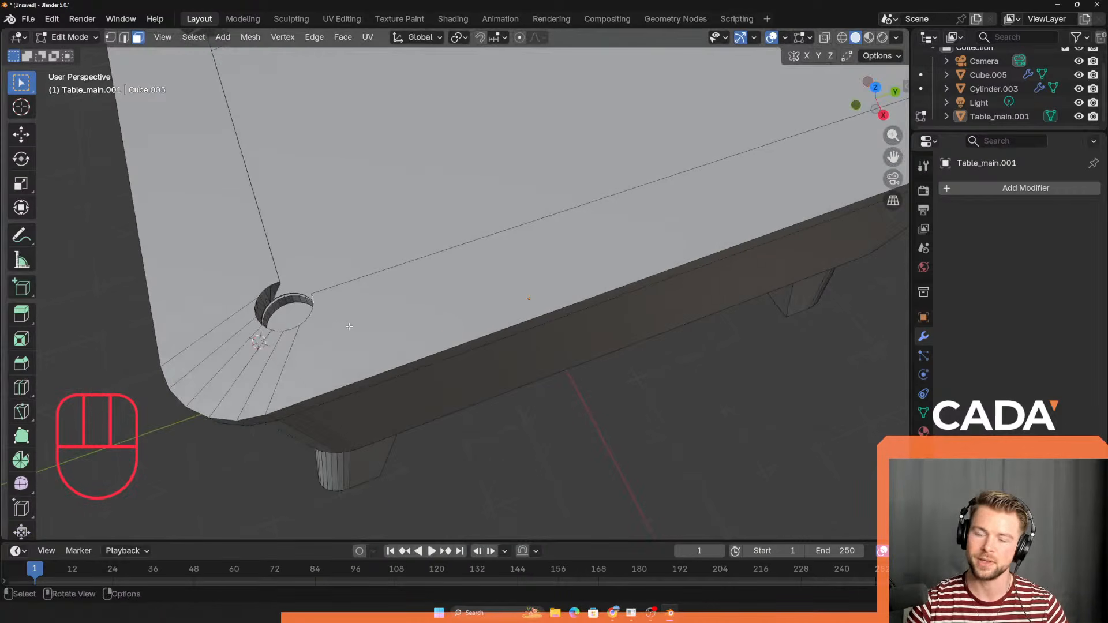
{"action": "scroll", "coordinate": [306, 270], "scroll_direction": "down", "scroll_amount": 5}
{"action": "key", "text": "Tab"}
{"action": "middle_click_drag", "start_coordinate": [314, 324], "coordinate": [363, 300]}
{"action": "middle_click_drag", "start_coordinate": [368, 298], "coordinate": [262, 378], "text": "shift"}
{"action": "middle_click_drag", "start_coordinate": [373, 343], "coordinate": [406, 349]}
{"action": "key", "text": "alt+Tab"}
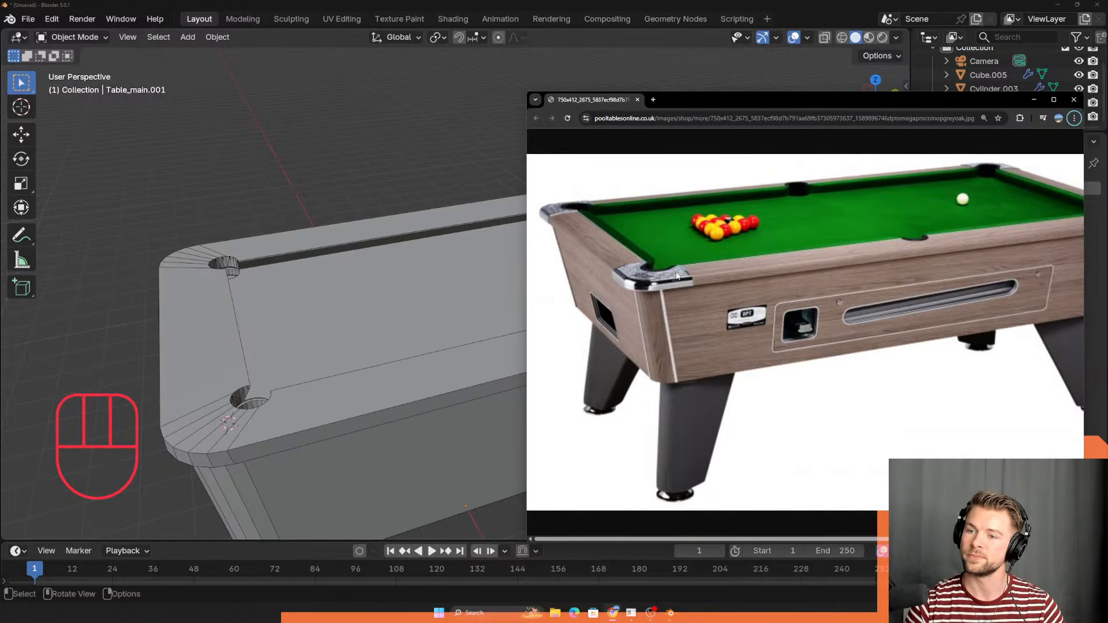
{"action": "key", "text": "alt+Tab"}
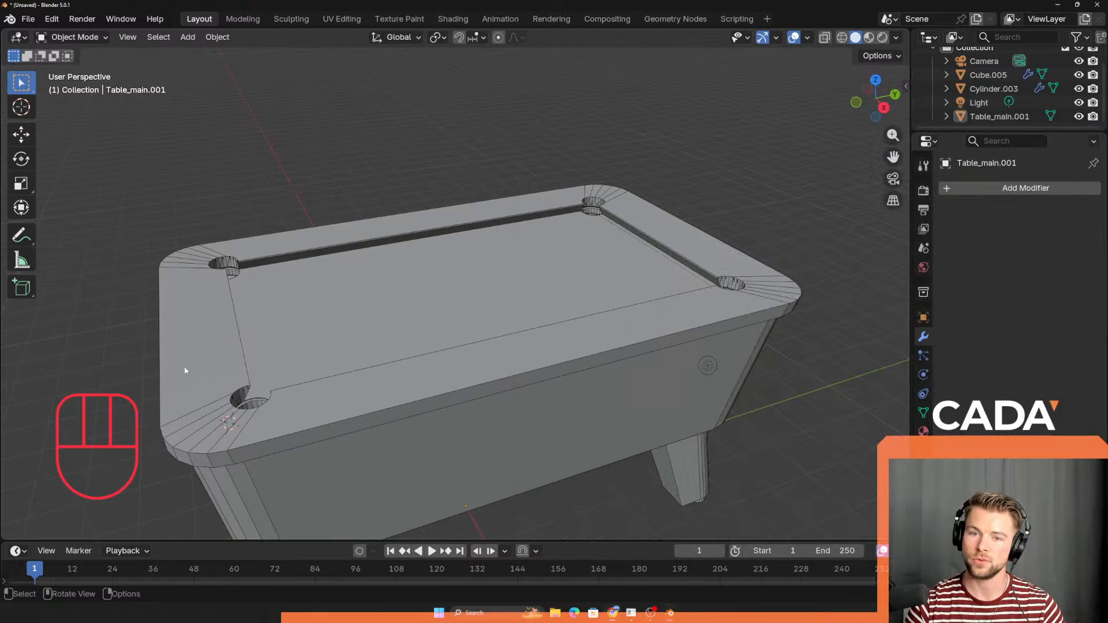
Step: Try to add a loop cut across the table's top frame in Edit Mode, then return to Object Mode
{"action": "key", "text": "Tab"}
{"action": "key", "text": "ctrl+r"}
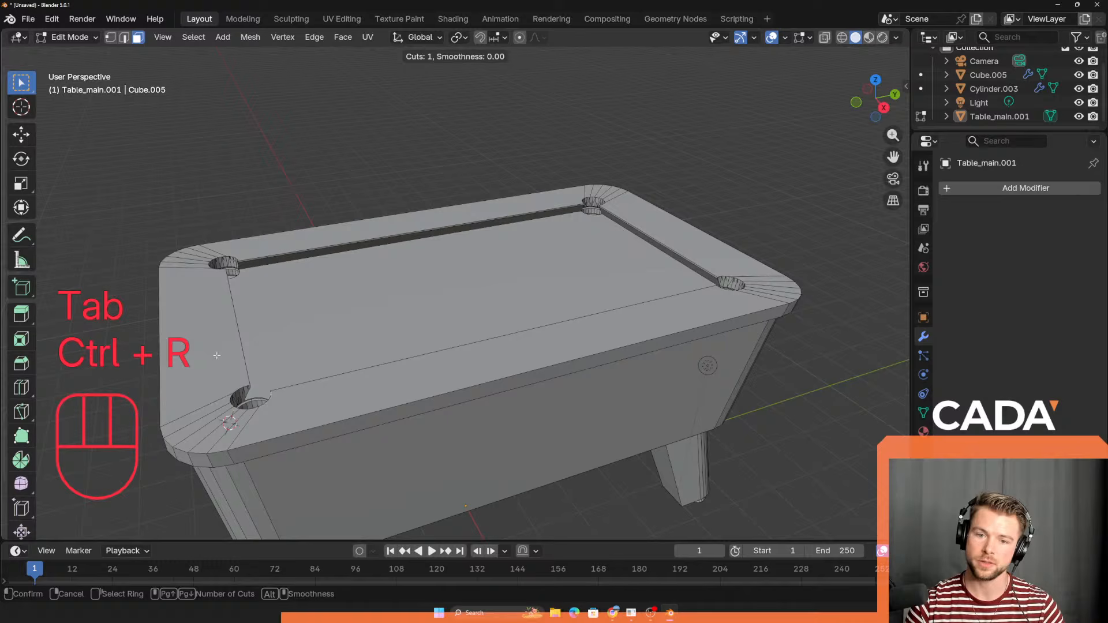
{"action": "left_click", "coordinate": [217, 396]}
{"action": "key", "text": "Tab"}
Step: Check the side panel details in the reference photo in the browser and compare them with the table's long side in Blender
{"action": "key", "text": "alt+Tab"}
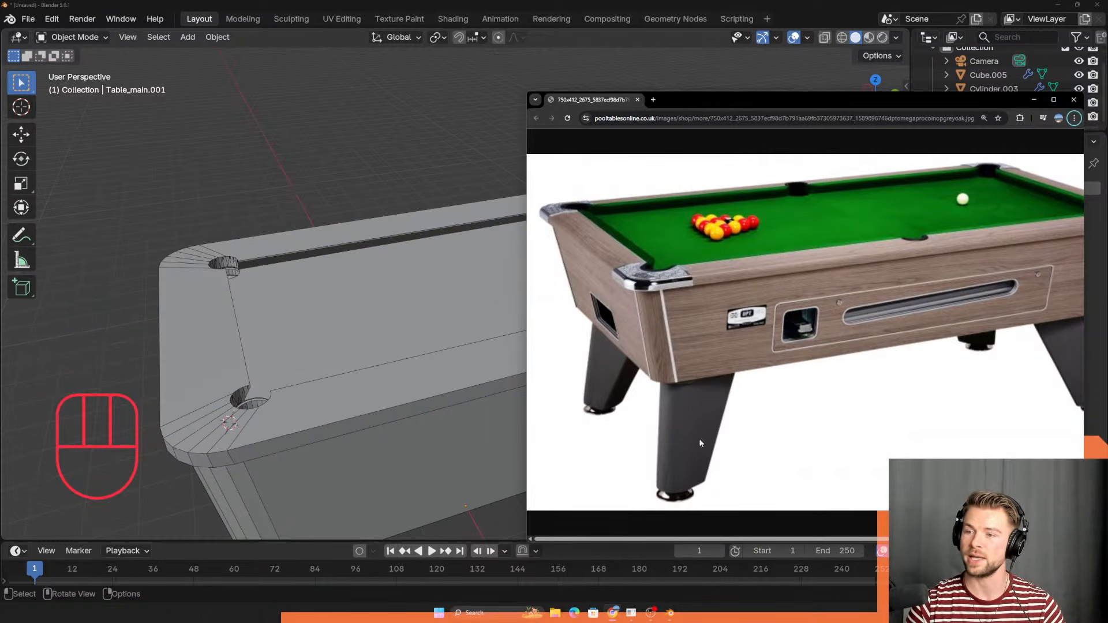
{"action": "middle_click_drag", "start_coordinate": [385, 434], "coordinate": [404, 358]}
{"action": "middle_click_drag", "start_coordinate": [420, 421], "coordinate": [447, 312], "text": "shift"}
{"action": "middle_click_drag", "start_coordinate": [459, 352], "coordinate": [478, 340]}
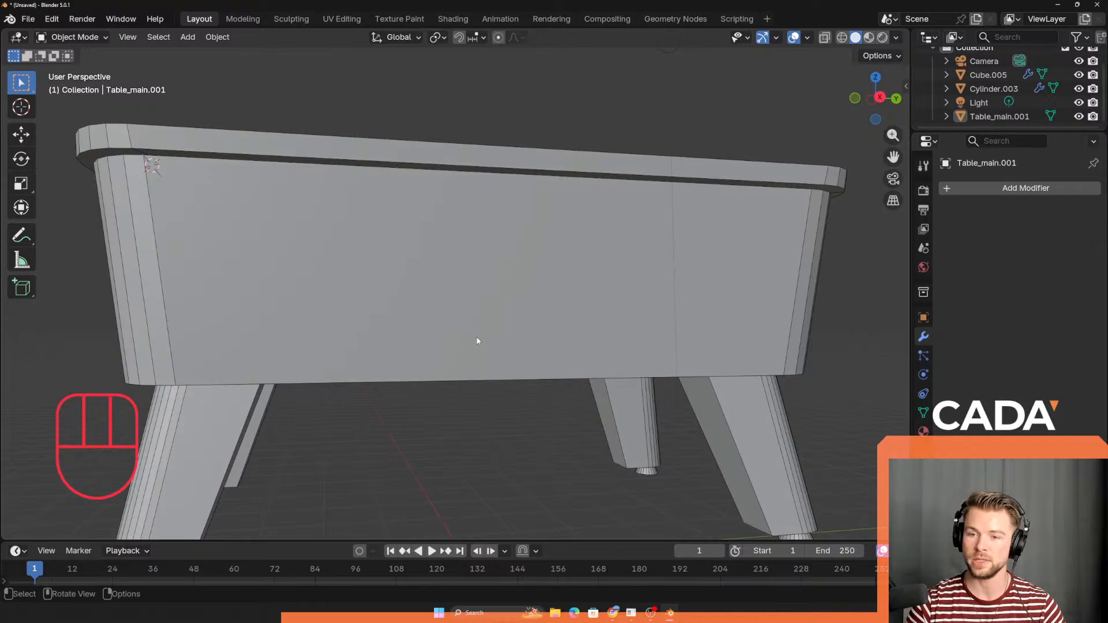
{"action": "left_click", "coordinate": [525, 293]}
{"action": "key", "text": "shift+a"}
{"action": "mouse_move", "coordinate": [519, 275]}
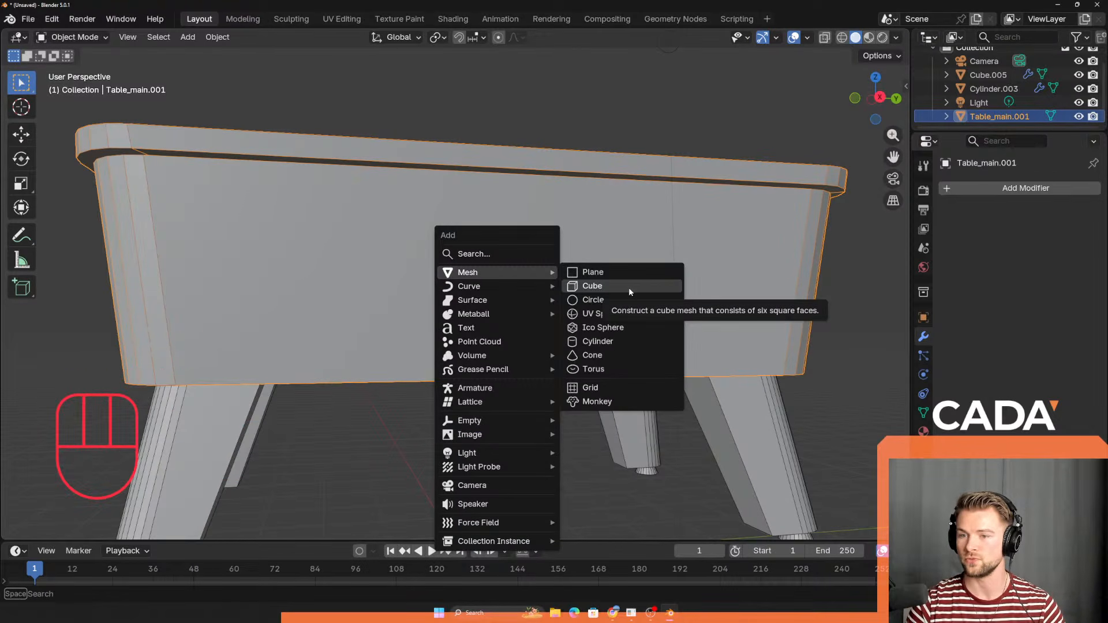
{"action": "left_click", "coordinate": [604, 328]}
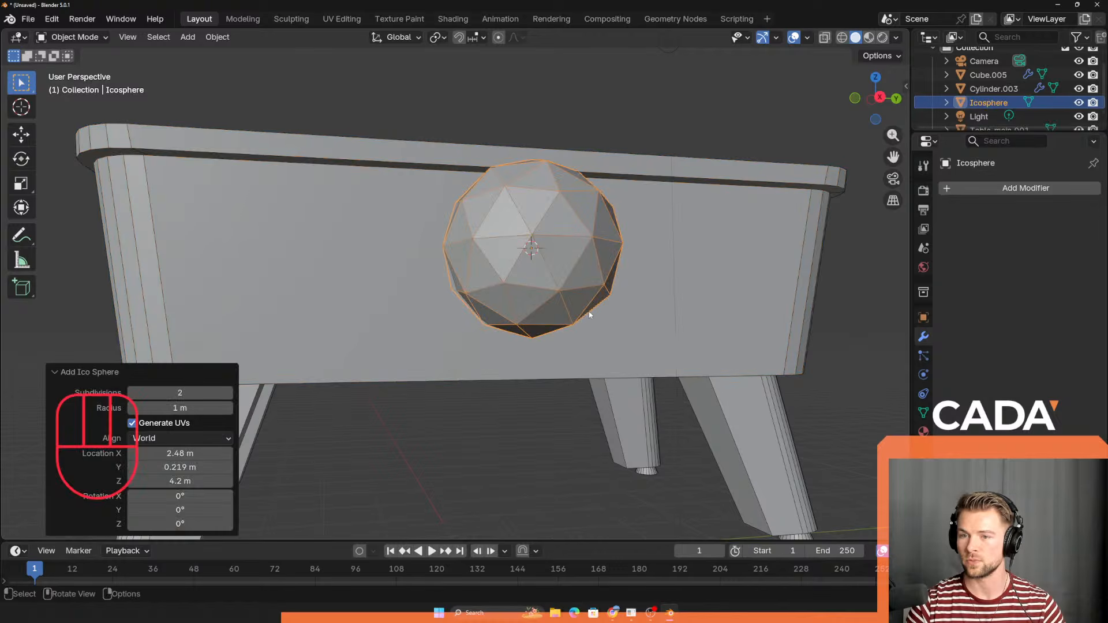
{"action": "key", "text": "ctrl+z"}
Step: Add a cylinder with 24 vertices, 1 m radius and 2 m depth at the 3D cursor on the body's long side
{"action": "key", "text": "shift+a"}
{"action": "mouse_move", "coordinate": [525, 276]}
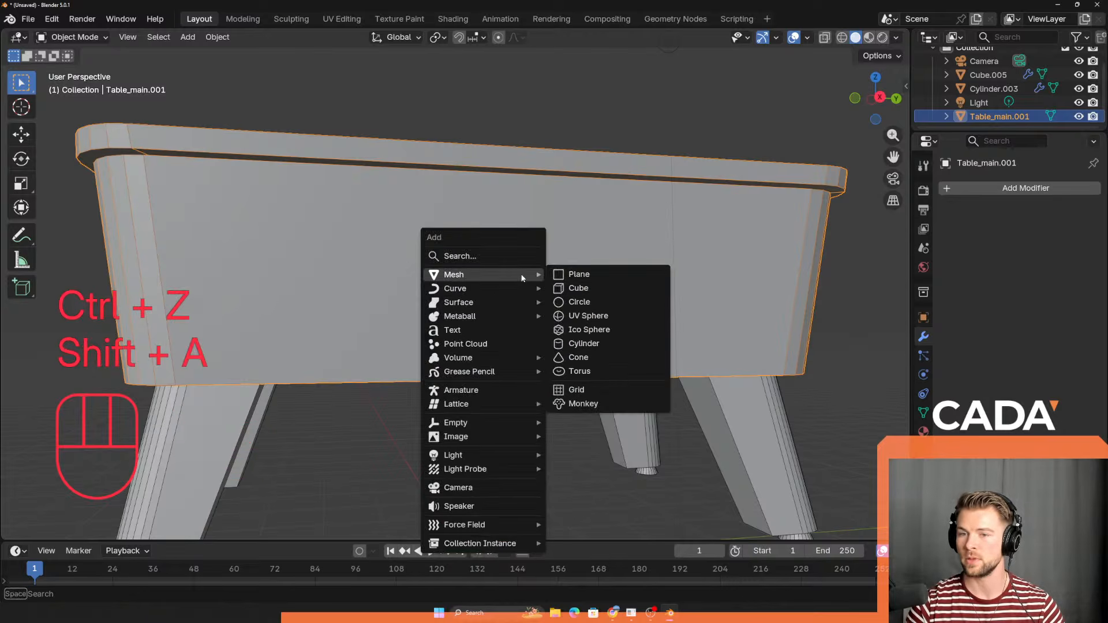
{"action": "left_click", "coordinate": [587, 343]}
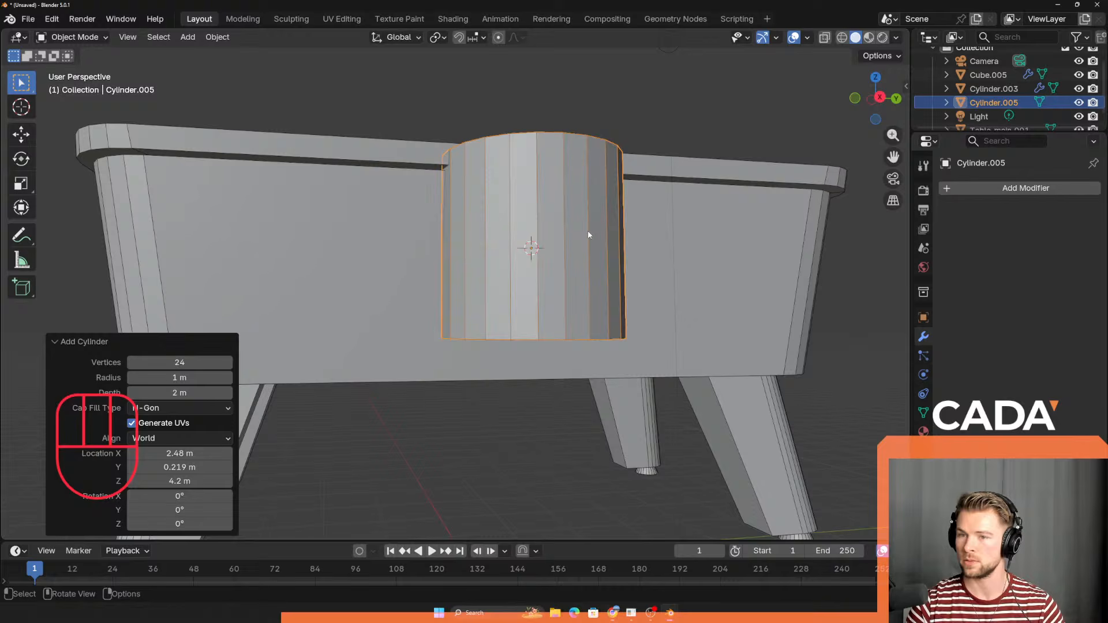
{"action": "middle_click_drag", "start_coordinate": [588, 234], "coordinate": [581, 209]}
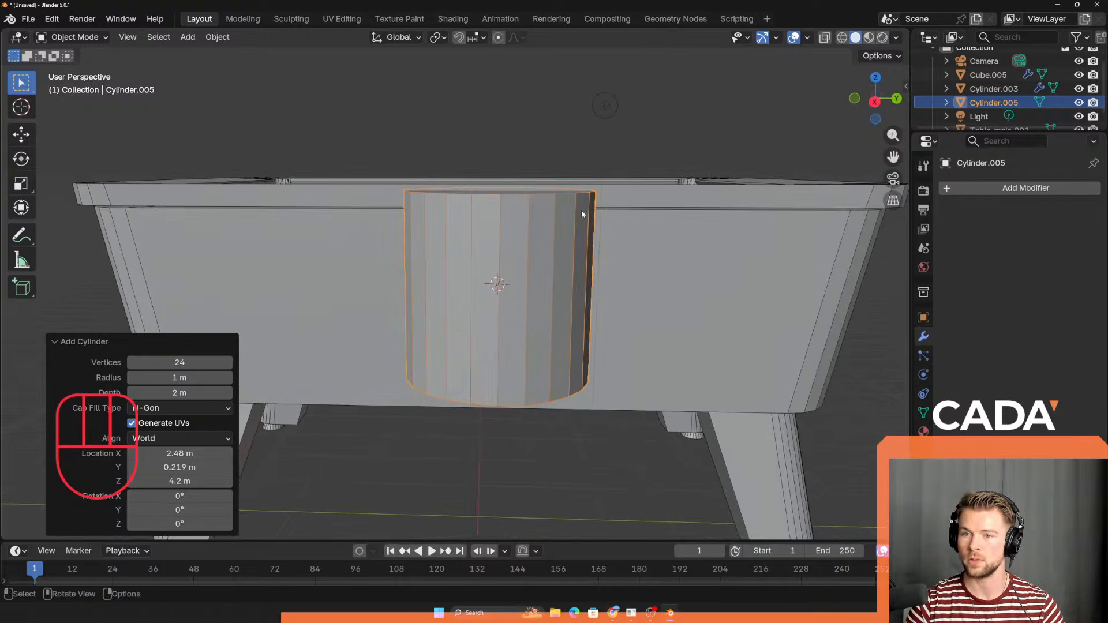
Step: Try to rotate the new cylinder by 90° with free and trackball rotation
{"action": "key", "text": "r"}
{"action": "key", "text": "KP_9"}
{"action": "key", "text": "KP_0"}
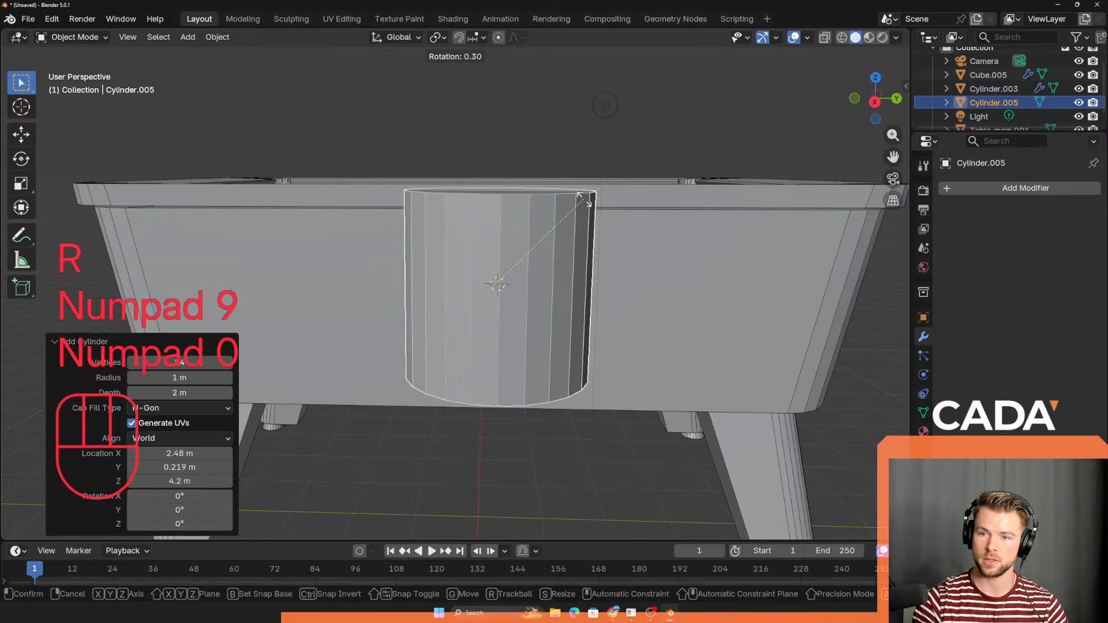
{"action": "key", "text": "r"}
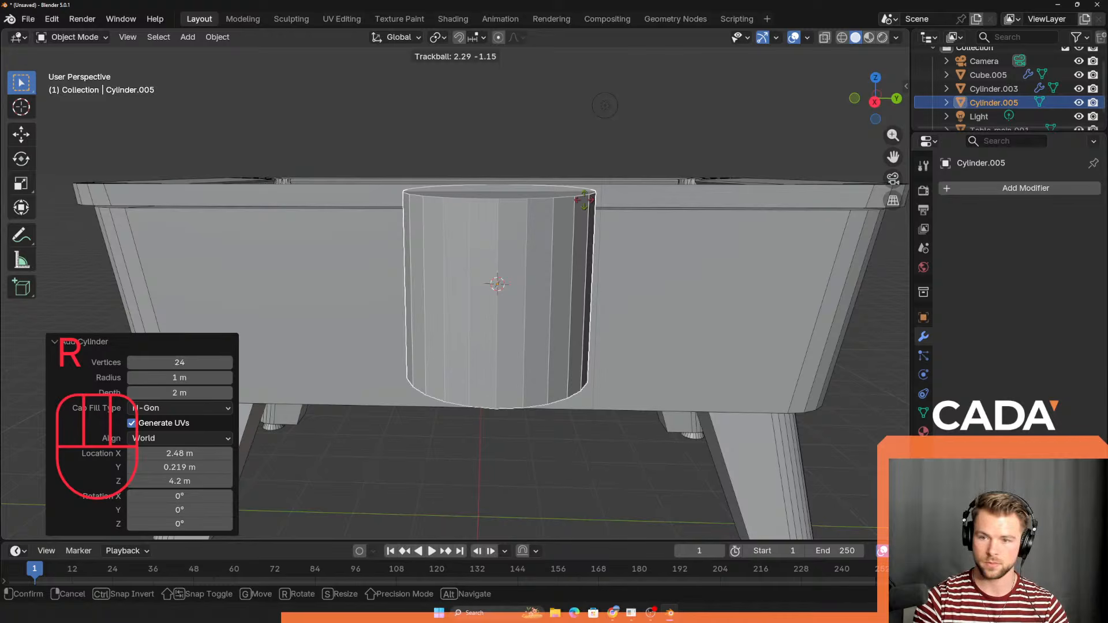
{"action": "key", "text": "KP_9"}
{"action": "key", "text": "KP_0"}
{"action": "key", "text": "KP_Enter"}
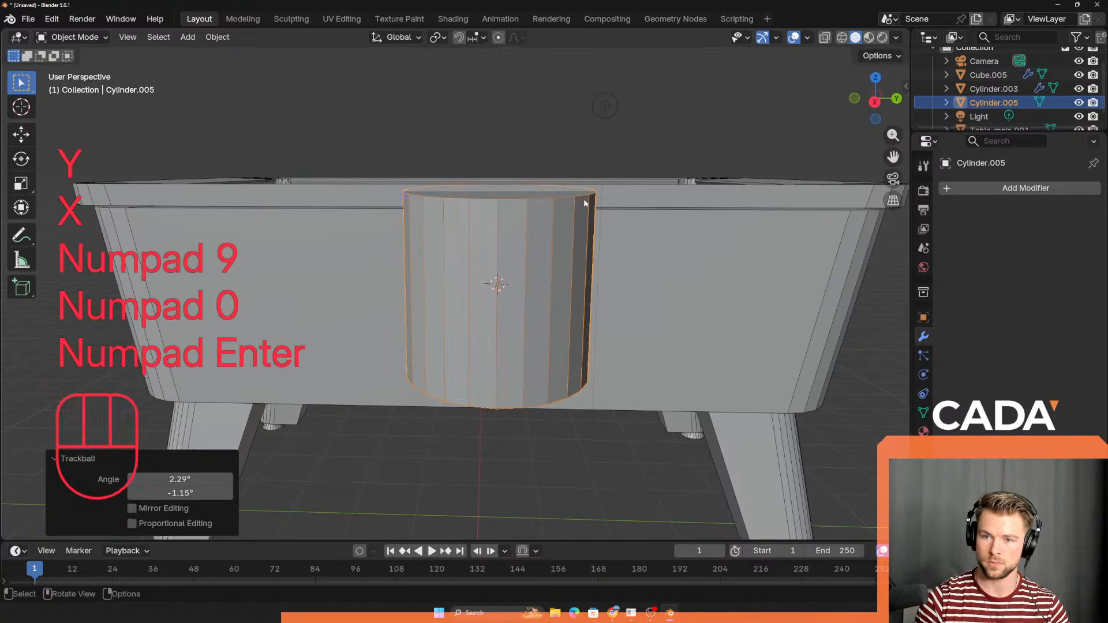
Step: Rotate the cylinder on the table's long side by 90° about the global X axis
{"action": "key", "text": "r"}
{"action": "key", "text": "x"}
{"action": "key", "text": "KP_9"}
{"action": "key", "text": "KP_0"}
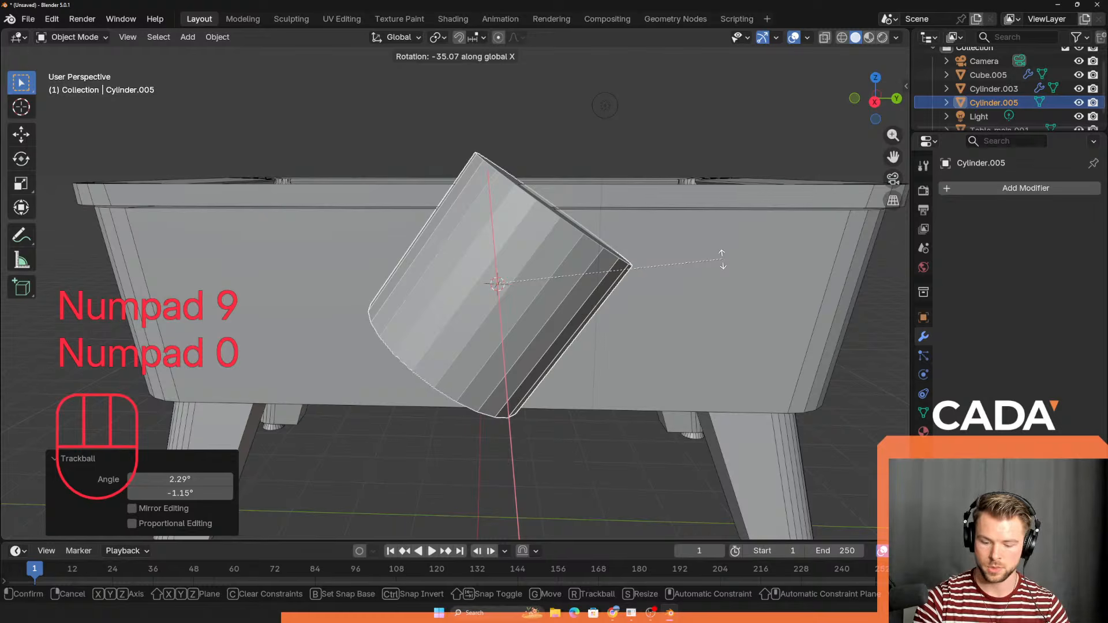
{"action": "key", "text": "KP_9"}
{"action": "key", "text": "KP_0"}
{"action": "key", "text": "KP_Enter"}
Step: Scale the cylinder to 0.327, stretch it along Y, and scale it uniformly to 0.629 to form a long thin cutter
{"action": "middle_click_drag", "start_coordinate": [722, 258], "coordinate": [697, 404]}
{"action": "key", "text": "s"}
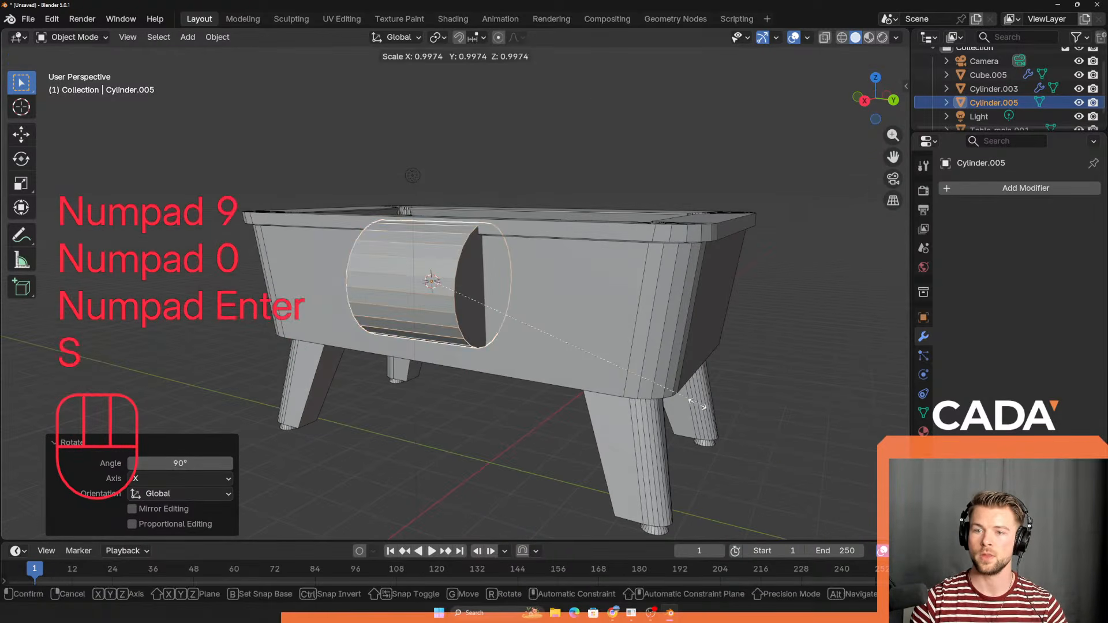
{"action": "left_click", "coordinate": [518, 322]}
{"action": "middle_click_drag", "start_coordinate": [518, 322], "coordinate": [535, 343]}
{"action": "key", "text": "s"}
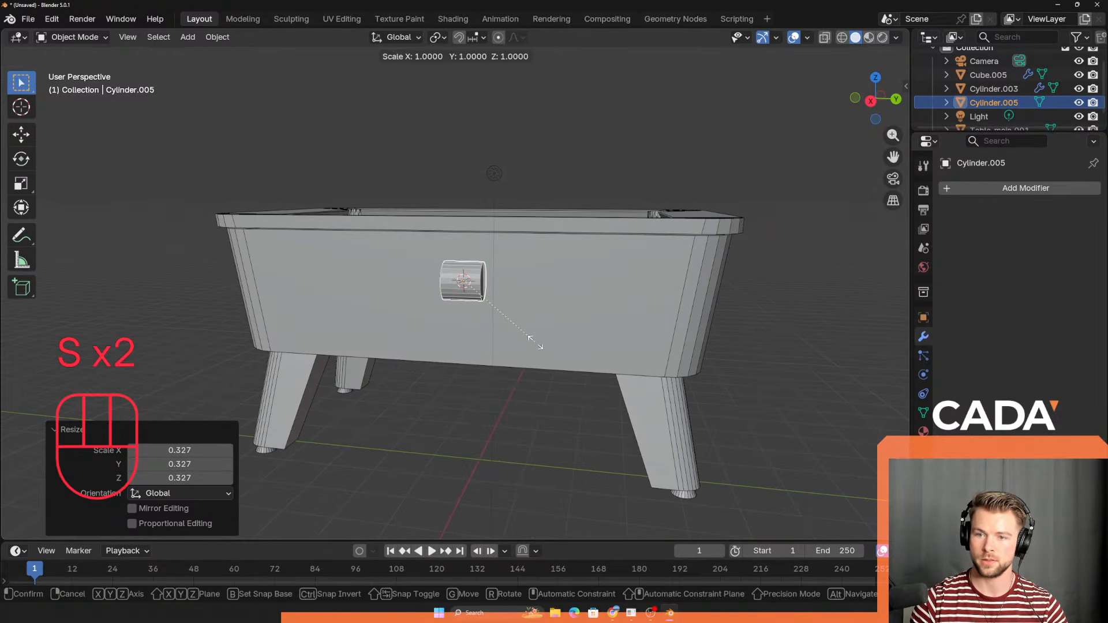
{"action": "key", "text": "y"}
{"action": "left_click", "coordinate": [802, 413]}
{"action": "middle_click_drag", "start_coordinate": [802, 412], "coordinate": [453, 359]}
{"action": "key", "text": "s"}
{"action": "left_click", "coordinate": [584, 403]}
{"action": "middle_click_drag", "start_coordinate": [584, 403], "coordinate": [483, 356]}
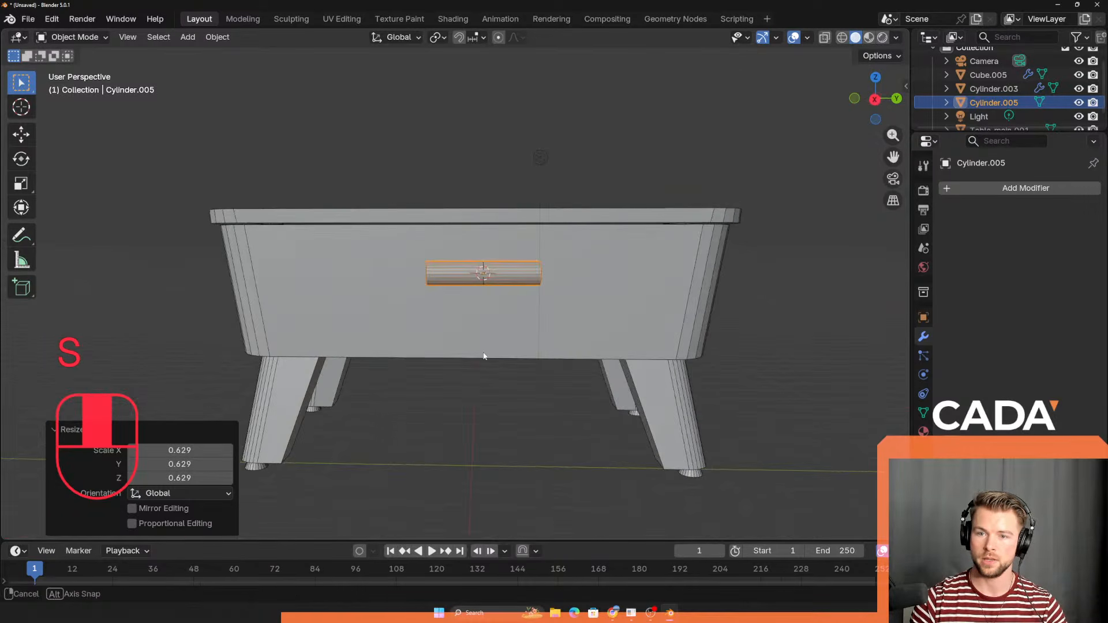
Step: Add a Boolean Difference modifier to the table body with the horizontal cylinder as its cutting object
{"action": "scroll", "coordinate": [484, 356], "scroll_direction": "up", "scroll_amount": 3}
{"action": "left_click", "coordinate": [747, 273]}
{"action": "left_click", "coordinate": [1026, 188]}
{"action": "mouse_move", "coordinate": [975, 206]}
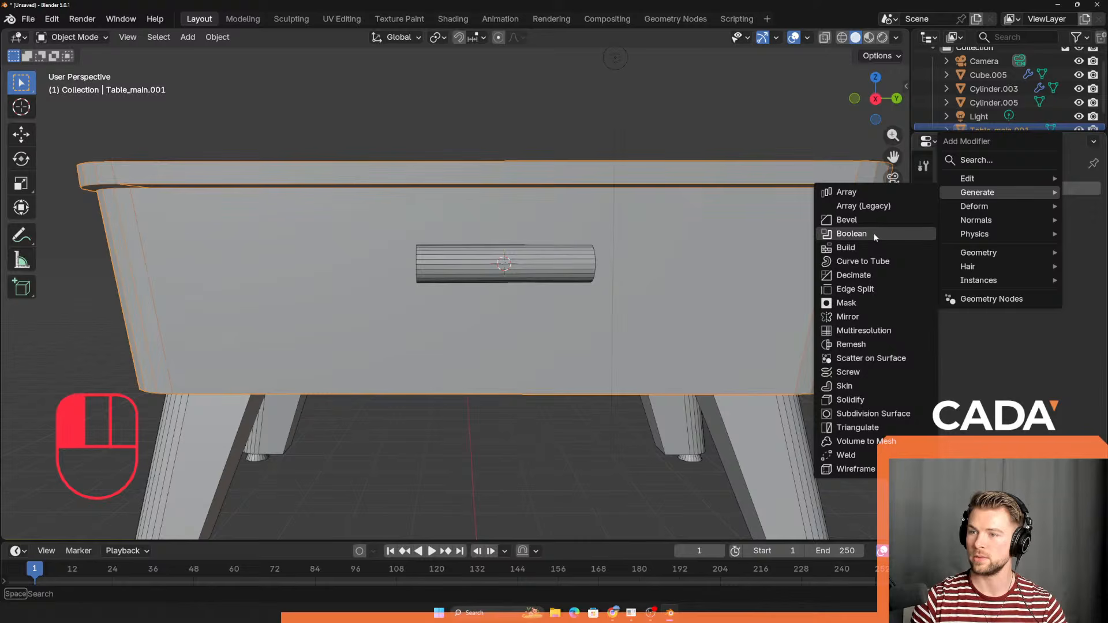
{"action": "left_click", "coordinate": [874, 234]}
{"action": "key", "text": "e"}
{"action": "left_click", "coordinate": [512, 266]}
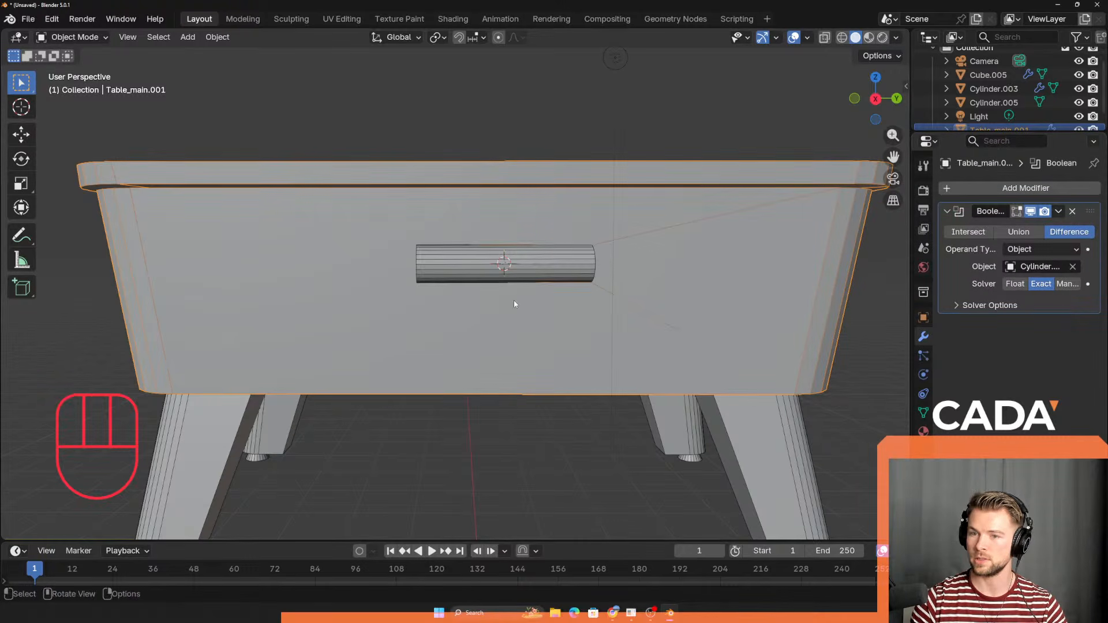
Step: Lengthen the cutter cylinder along the global Y axis by a factor of about 1.812
{"action": "left_click", "coordinate": [545, 271]}
{"action": "key", "text": "s"}
{"action": "key", "text": "x"}
{"action": "key", "text": "y"}
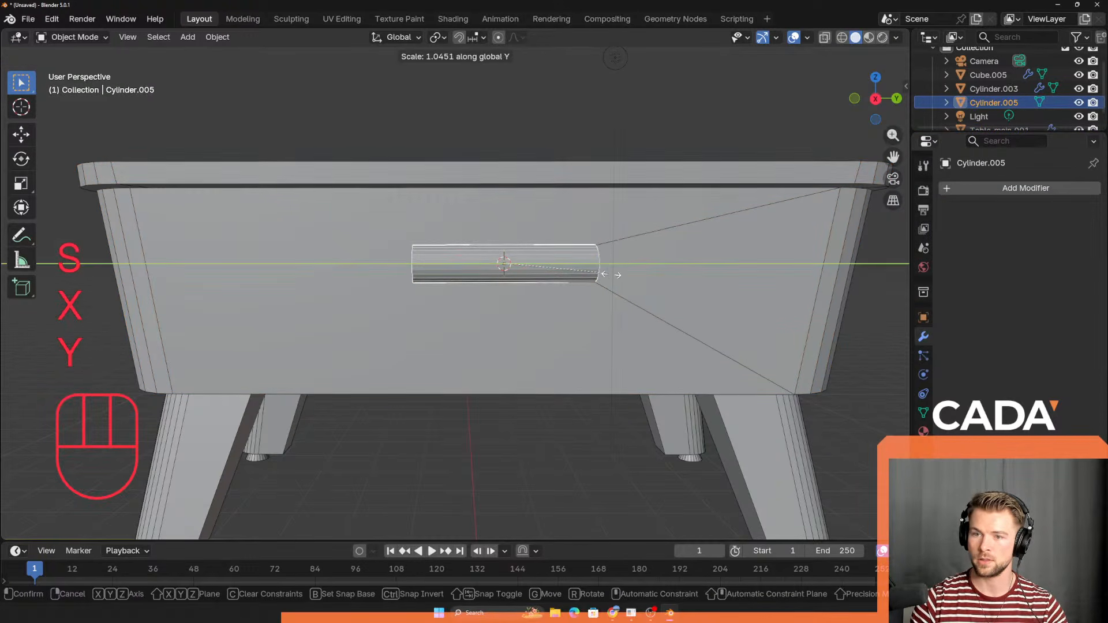
{"action": "left_click", "coordinate": [667, 285]}
{"action": "middle_click_drag", "start_coordinate": [664, 286], "coordinate": [552, 328]}
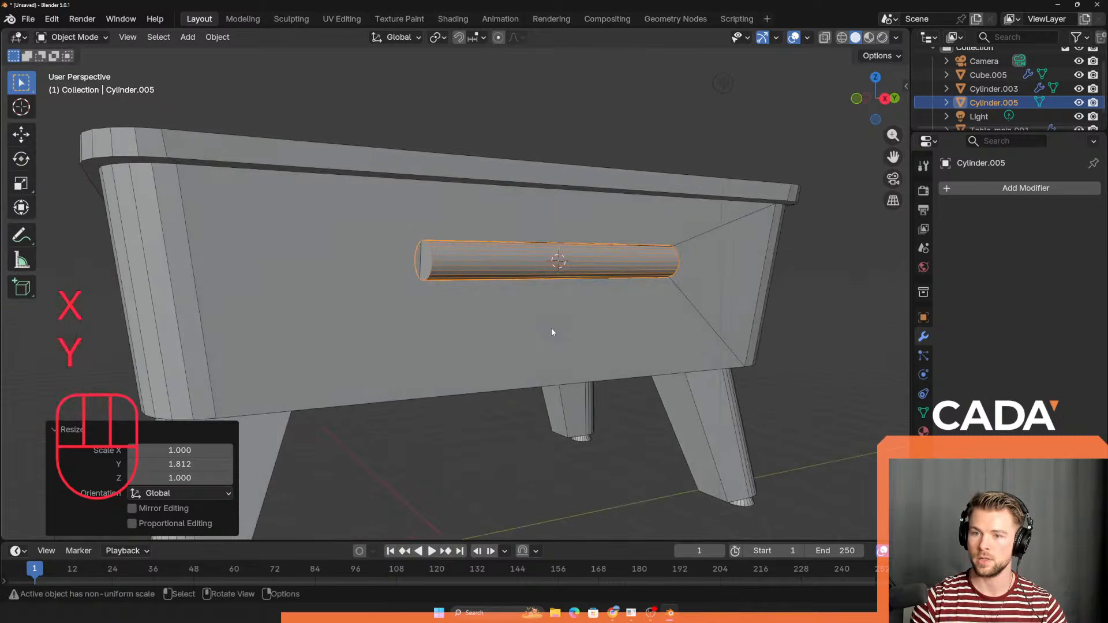
Step: Apply the Boolean modifier on the table body and delete the cutter cylinder from the long side
{"action": "left_click", "coordinate": [542, 303]}
{"action": "left_click", "coordinate": [1059, 211]}
{"action": "left_click", "coordinate": [994, 226]}
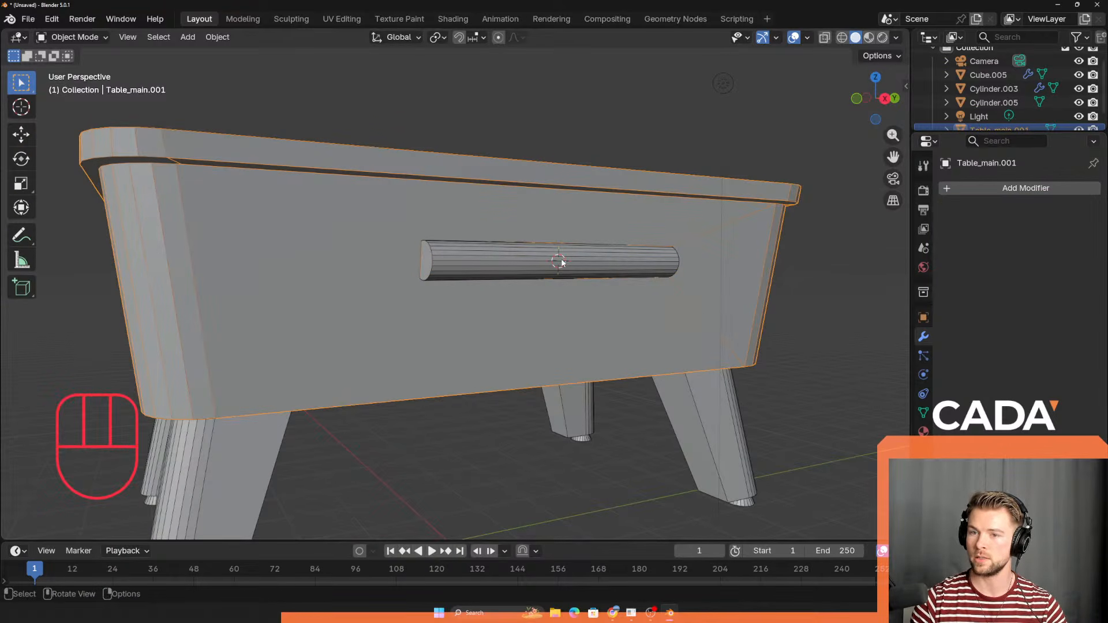
{"action": "left_click", "coordinate": [520, 267]}
{"action": "key", "text": "Delete"}
{"action": "scroll", "coordinate": [583, 420], "scroll_direction": "down", "scroll_amount": 4}
{"action": "middle_click_drag", "start_coordinate": [552, 406], "coordinate": [454, 381]}
{"action": "scroll", "coordinate": [546, 377], "scroll_direction": "up", "scroll_amount": 4}
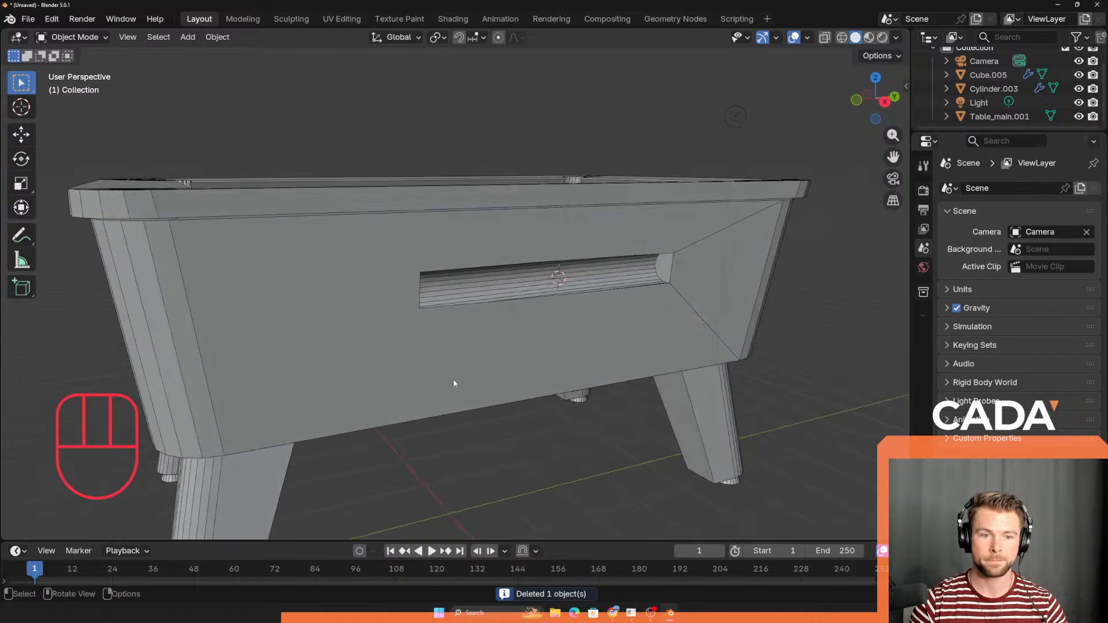
{"action": "right_click", "coordinate": [434, 299]}
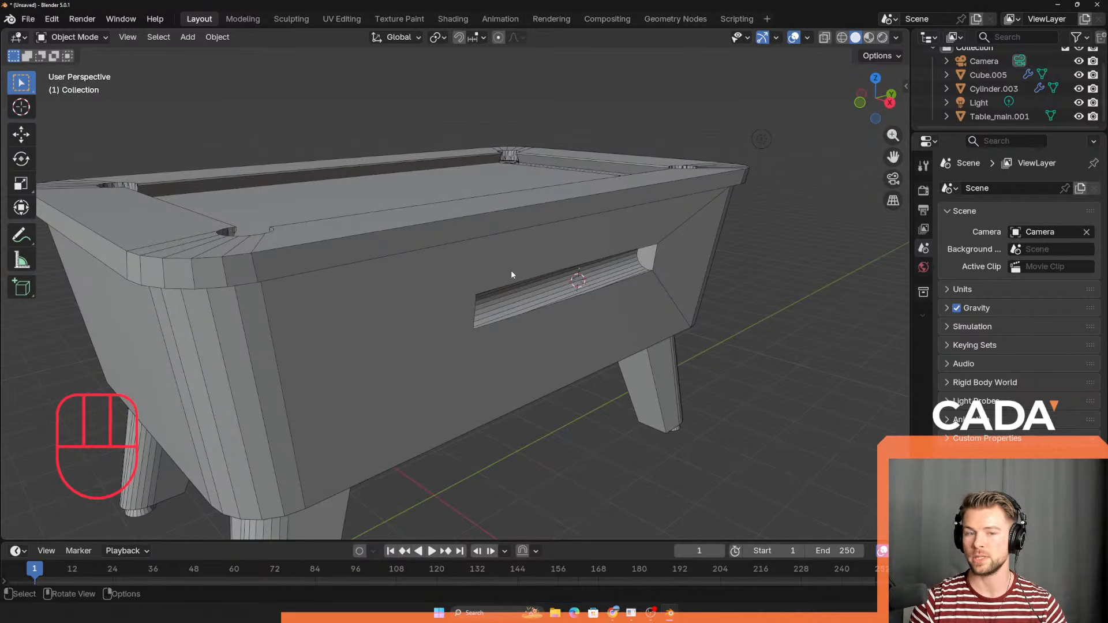
Step: Enter Edit Mode on the table body and inspect the slot cut into its long side and the surrounding faces
{"action": "scroll", "coordinate": [511, 270], "scroll_direction": "down", "scroll_amount": 3}
{"action": "middle_click_drag", "start_coordinate": [479, 379], "coordinate": [463, 388]}
{"action": "left_click", "coordinate": [481, 340]}
{"action": "key", "text": "Tab"}
{"action": "middle_click_drag", "start_coordinate": [481, 344], "coordinate": [492, 371]}
{"action": "left_click", "coordinate": [443, 361]}
{"action": "scroll", "coordinate": [437, 346], "scroll_direction": "up", "scroll_amount": 4}
{"action": "key", "text": "alt+Tab"}
{"action": "scroll", "coordinate": [487, 369], "scroll_direction": "down", "scroll_amount": 2}
{"action": "middle_click_drag", "start_coordinate": [495, 411], "coordinate": [475, 312]}
{"action": "scroll", "coordinate": [497, 378], "scroll_direction": "up", "scroll_amount": 2}
{"action": "scroll", "coordinate": [475, 312], "scroll_direction": "down", "scroll_amount": 5}
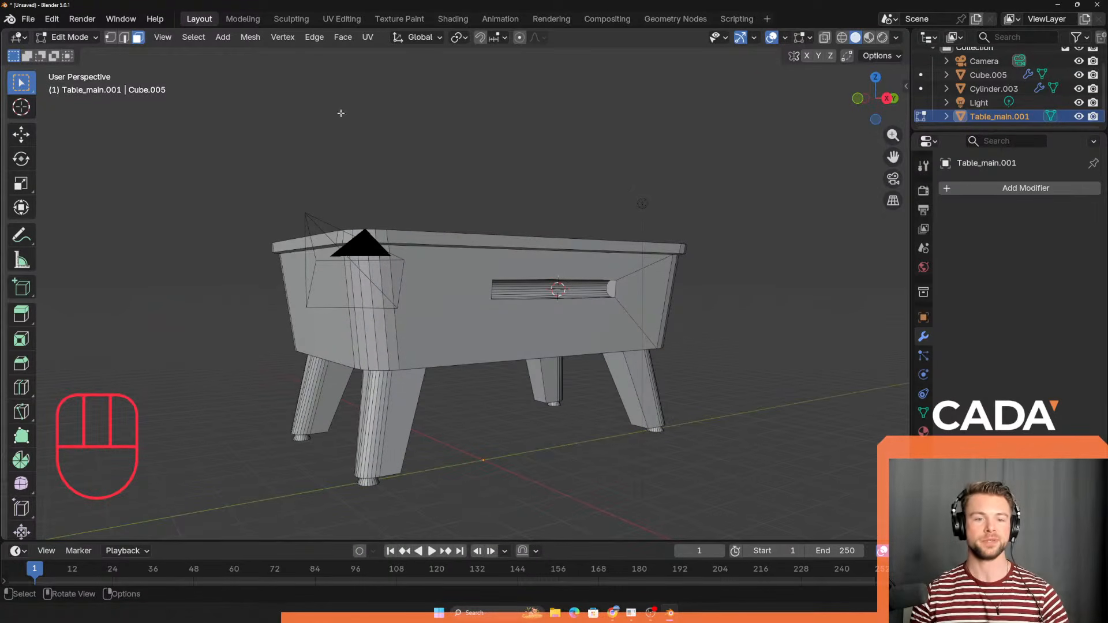
{"action": "middle_click_drag", "start_coordinate": [385, 280], "coordinate": [466, 286]}
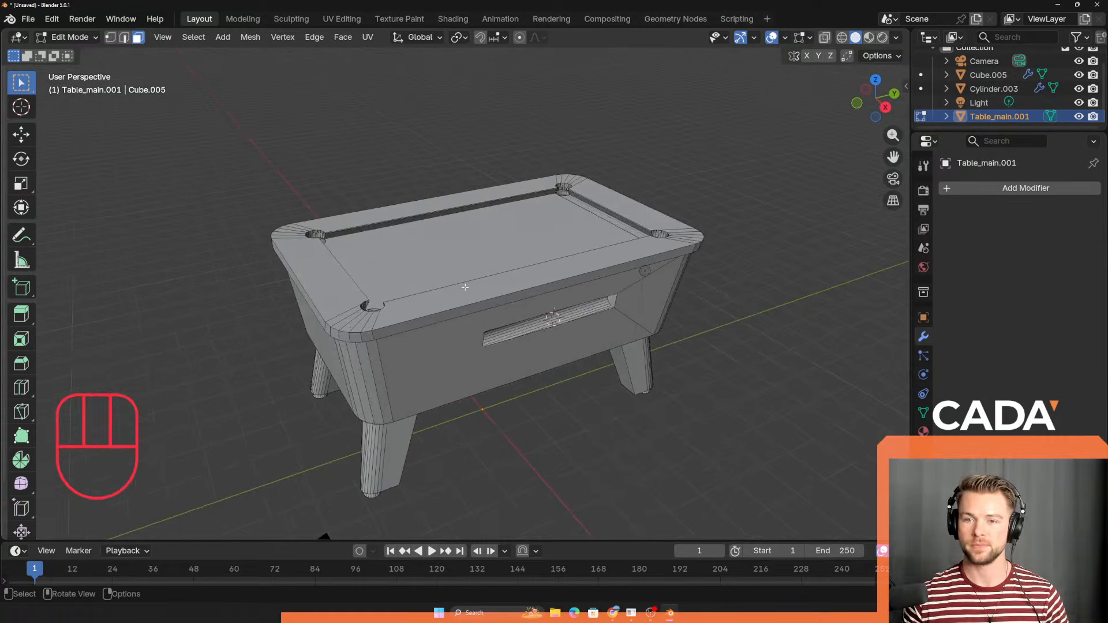
Step: Place the 3D cursor on the playing surface, add a UV sphere there and scale it to 0.158
{"action": "right_click", "coordinate": [468, 250], "text": "shift"}
{"action": "scroll", "coordinate": [462, 260], "scroll_direction": "up", "scroll_amount": 3}
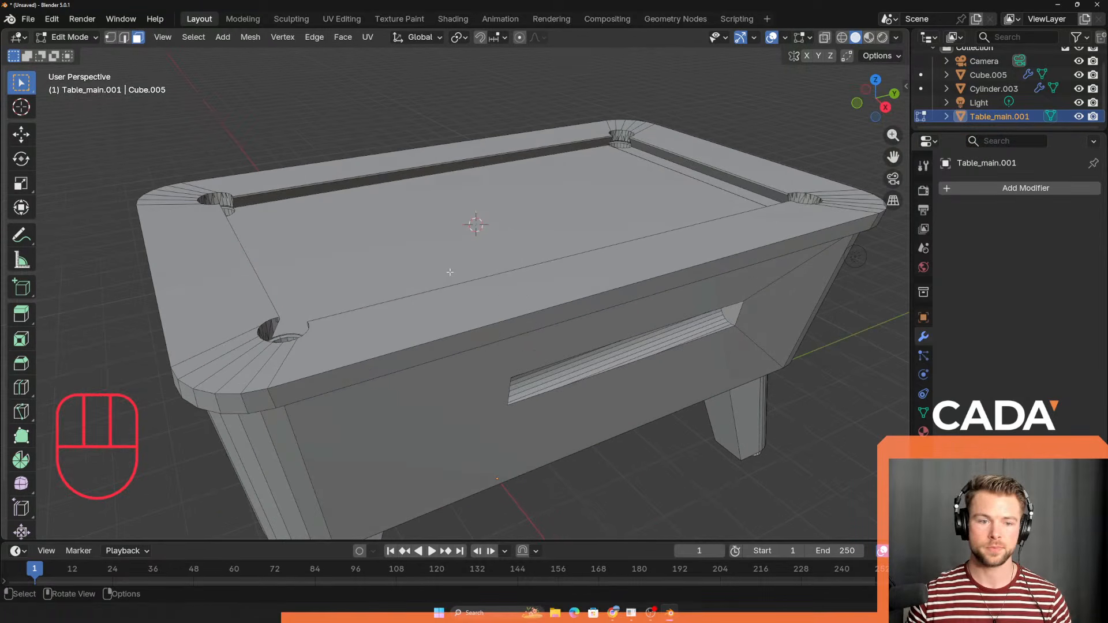
{"action": "key", "text": "shift+a"}
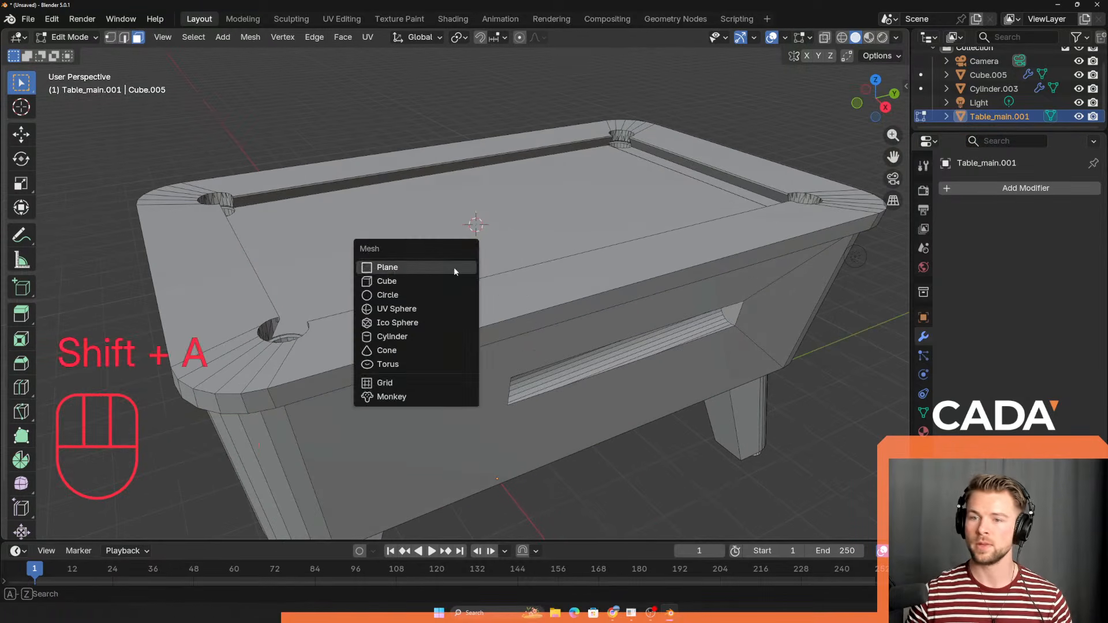
{"action": "left_click", "coordinate": [399, 313]}
{"action": "middle_click_drag", "start_coordinate": [811, 344], "coordinate": [811, 382], "text": "shift"}
{"action": "key", "text": "s"}
{"action": "left_click", "coordinate": [523, 290]}
Step: Raise the sphere 0.1404 m along Z and scale it to 0.608
{"action": "key", "text": "g"}
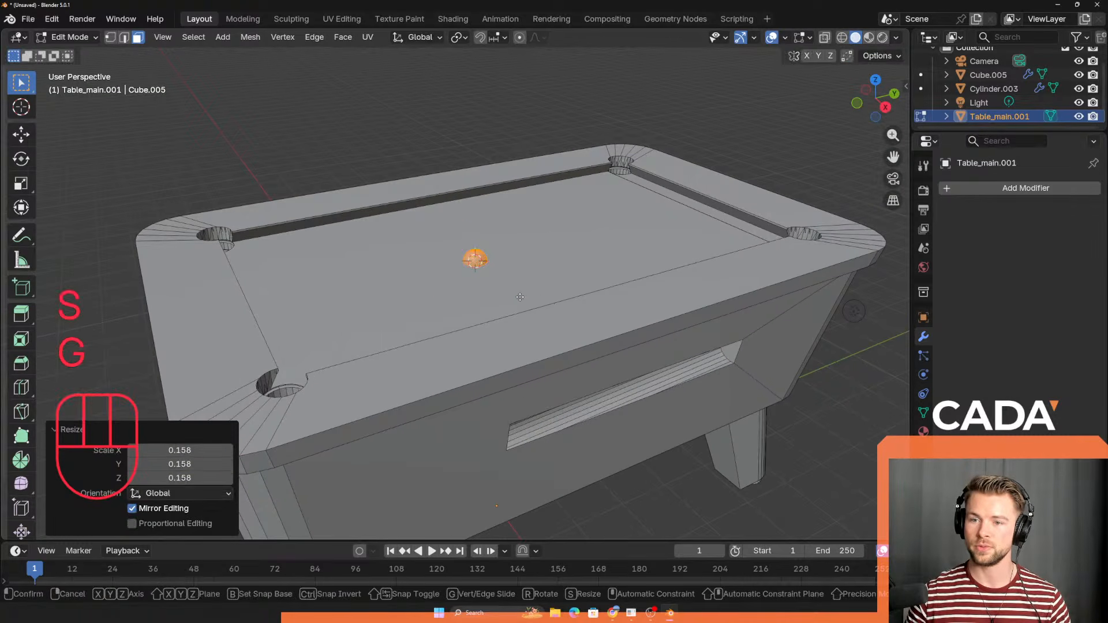
{"action": "key", "text": "z"}
{"action": "left_click", "coordinate": [523, 287]}
{"action": "scroll", "coordinate": [522, 287], "scroll_direction": "up", "scroll_amount": 4}
{"action": "key", "text": "s"}
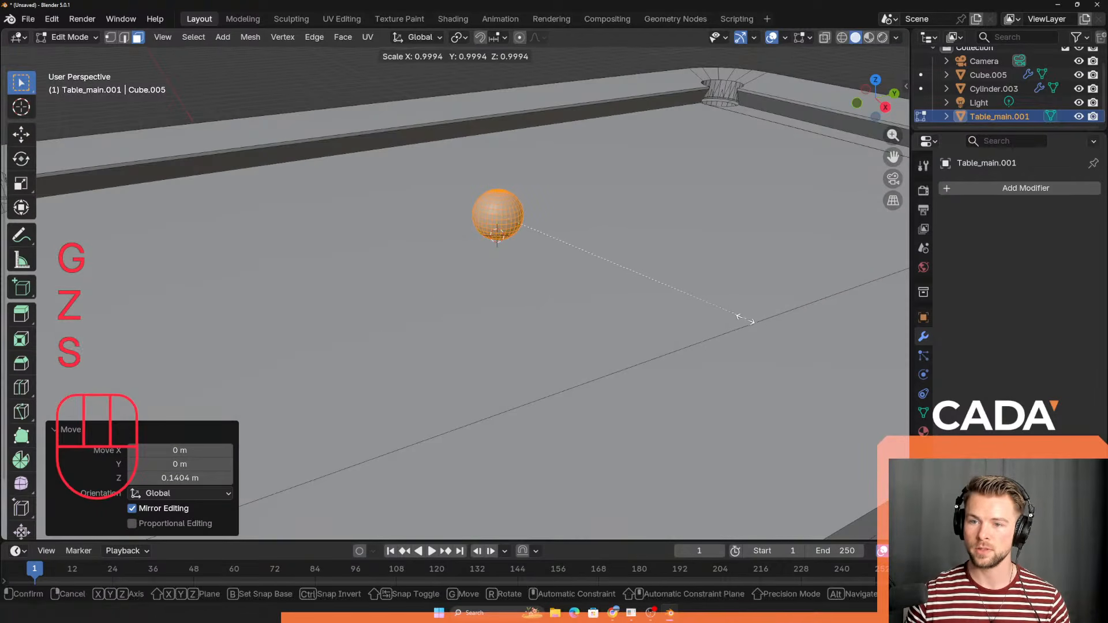
{"action": "right_click", "coordinate": [691, 298]}
Step: Refine the ball's size and lower it about 0.0369 m along Z onto the playing surface
{"action": "middle_click_drag", "start_coordinate": [599, 289], "coordinate": [670, 260]}
{"action": "key", "text": "s"}
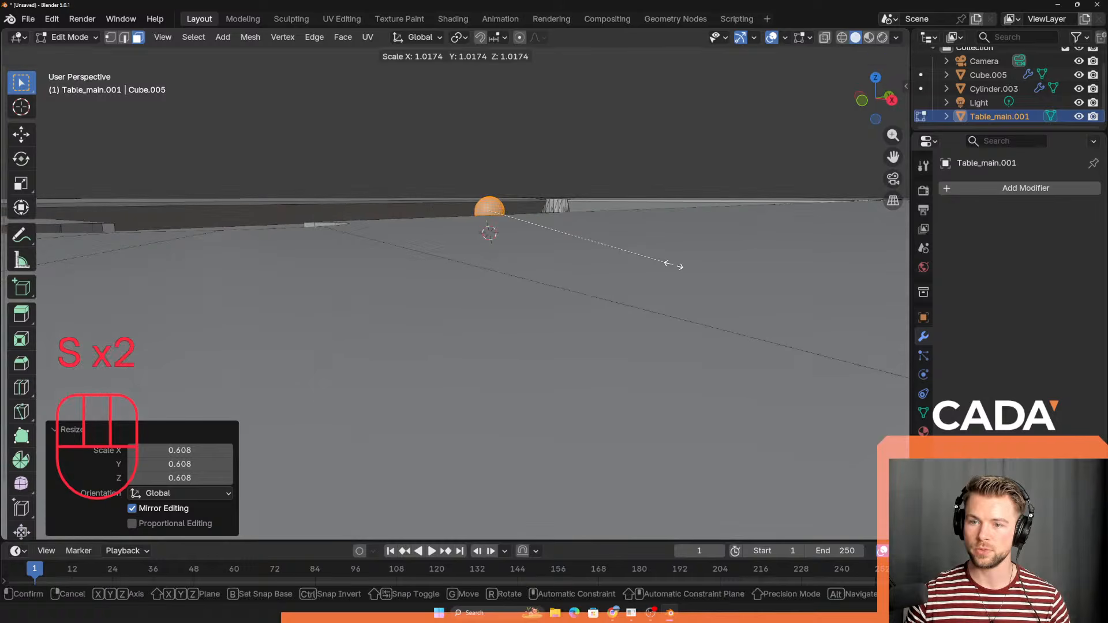
{"action": "left_click", "coordinate": [581, 206]}
{"action": "key", "text": "g"}
{"action": "middle_click_drag", "start_coordinate": [581, 206], "coordinate": [646, 353]}
{"action": "key", "text": "z"}
{"action": "left_click", "coordinate": [569, 203]}
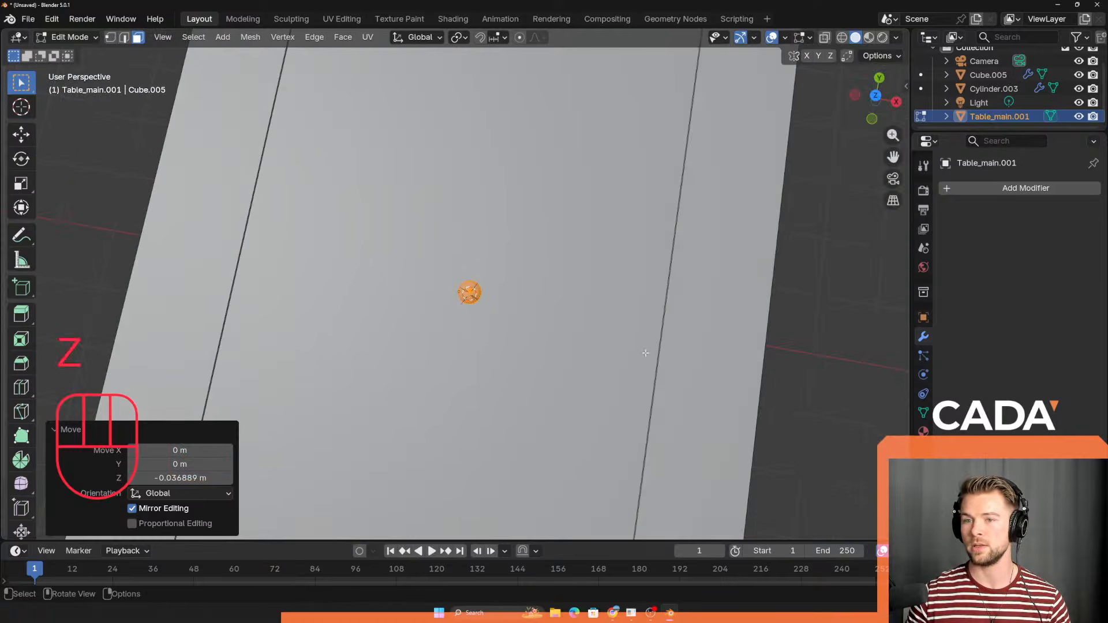
Step: Move the ball about -1.69 m along Y, towards one short end of the playing surface
{"action": "scroll", "coordinate": [496, 279], "scroll_direction": "down", "scroll_amount": 5}
{"action": "key", "text": "g"}
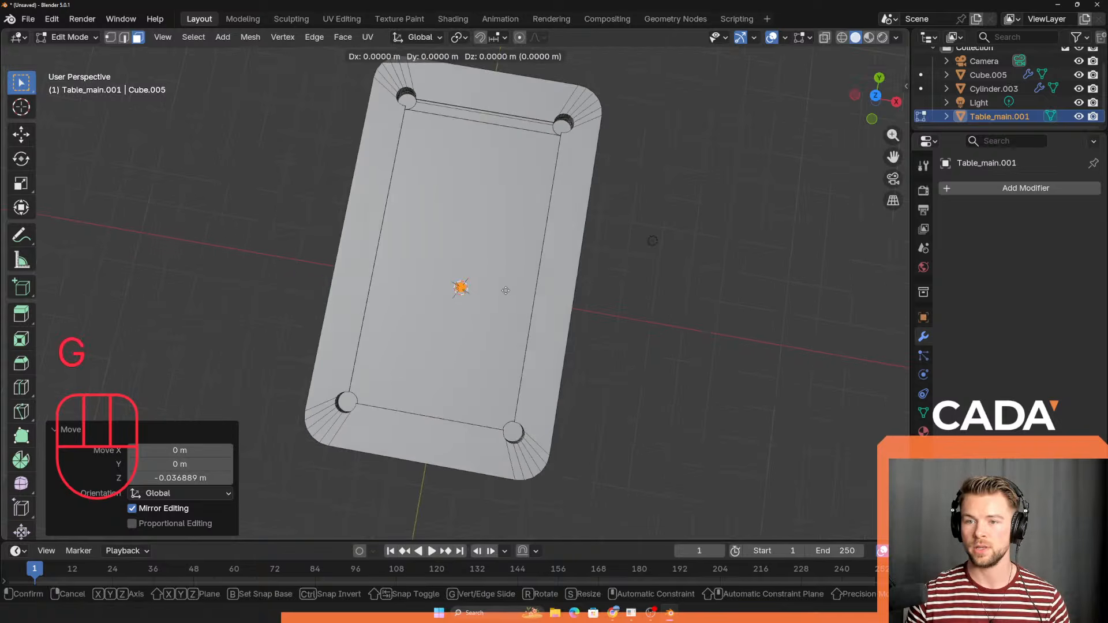
{"action": "key", "text": "y"}
{"action": "left_click", "coordinate": [482, 353]}
{"action": "scroll", "coordinate": [477, 364], "scroll_direction": "up", "scroll_amount": 4}
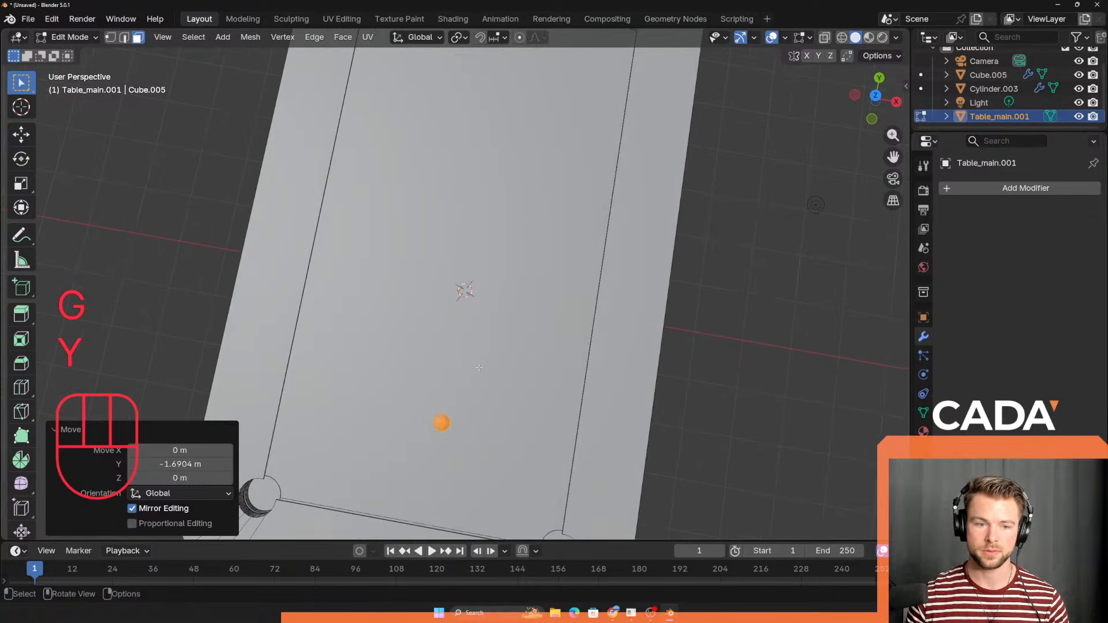
{"action": "middle_click_drag", "start_coordinate": [484, 435], "coordinate": [188, 32]}
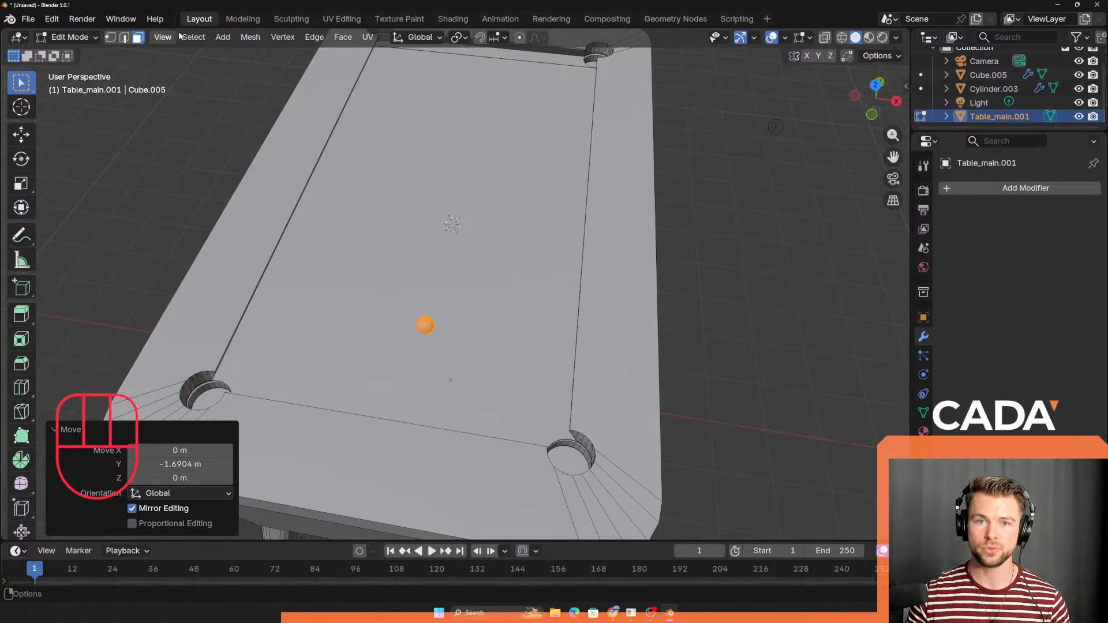
{"action": "left_click", "coordinate": [314, 38]}
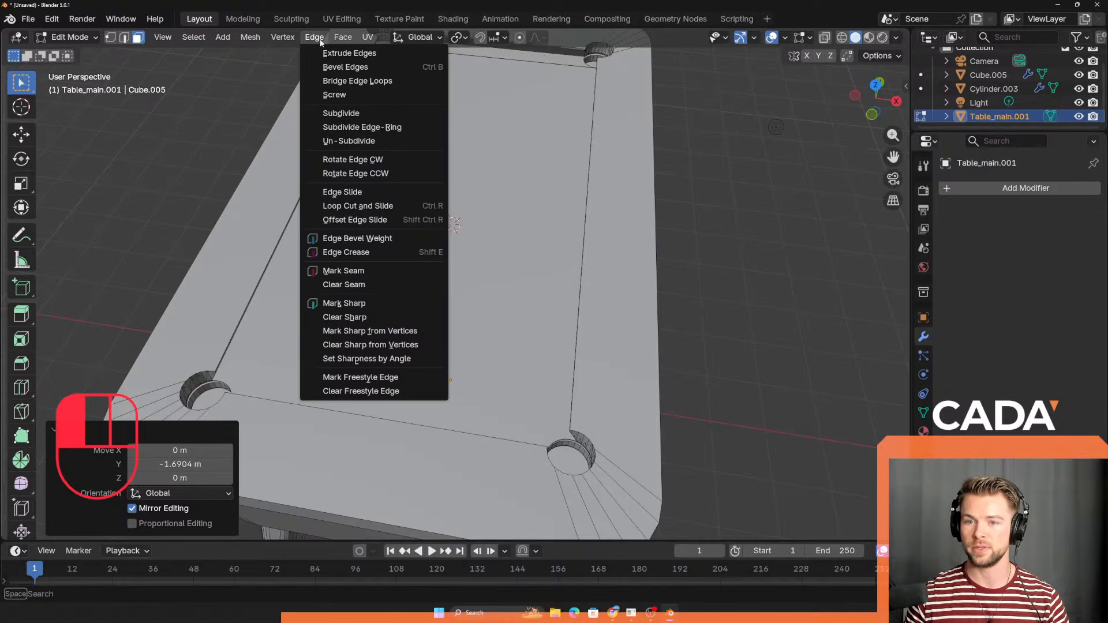
{"action": "mouse_move", "coordinate": [342, 38]}
{"action": "mouse_move", "coordinate": [282, 37]}
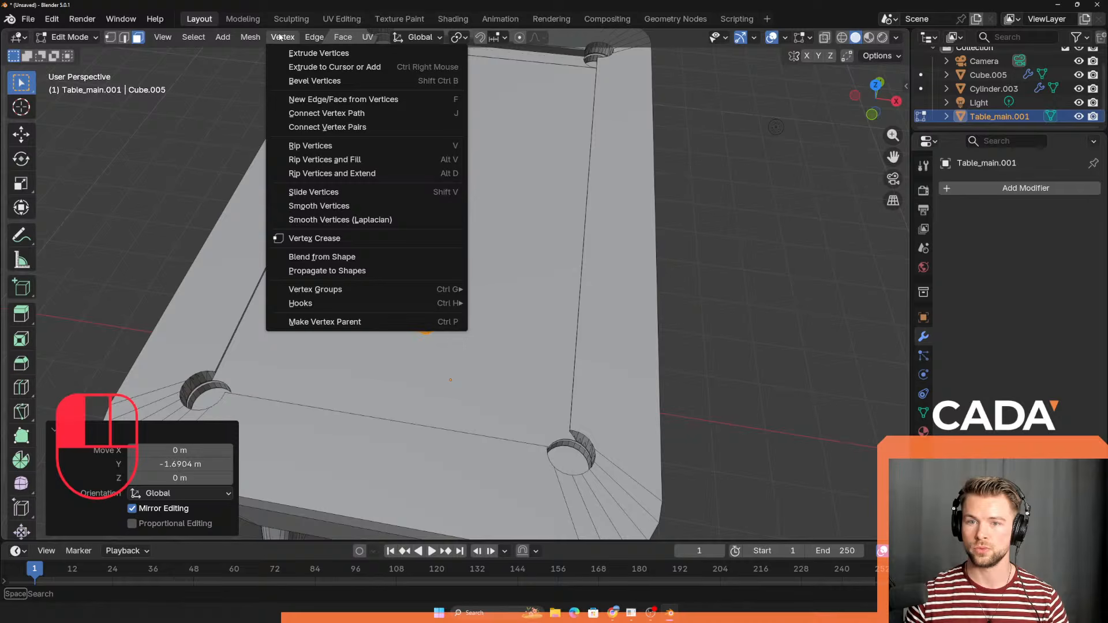
{"action": "mouse_move", "coordinate": [216, 46]}
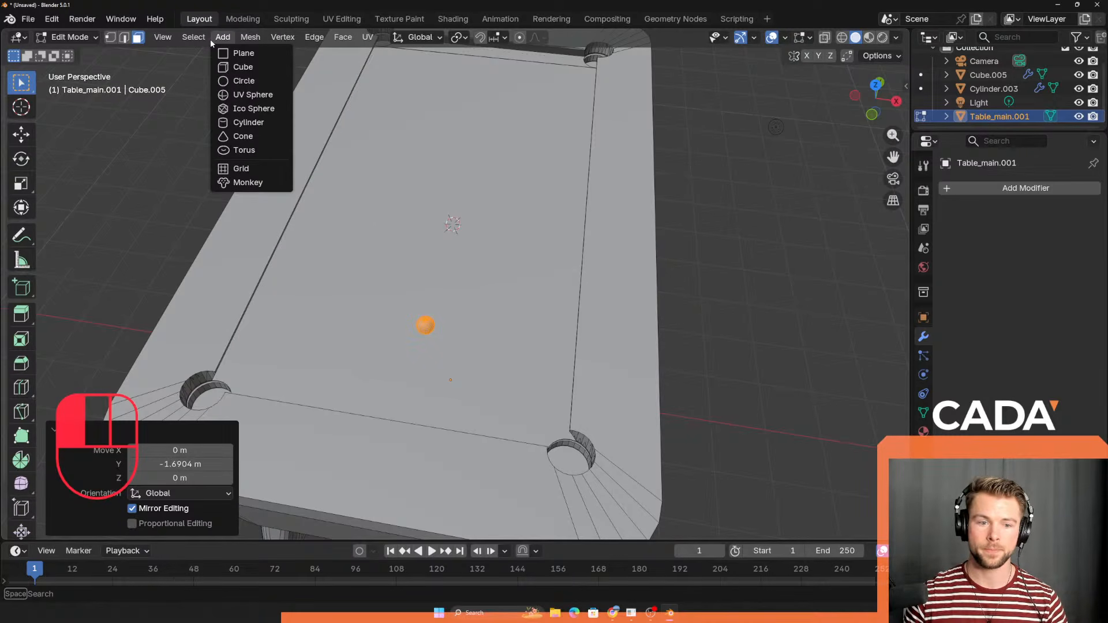
{"action": "mouse_move", "coordinate": [66, 37]}
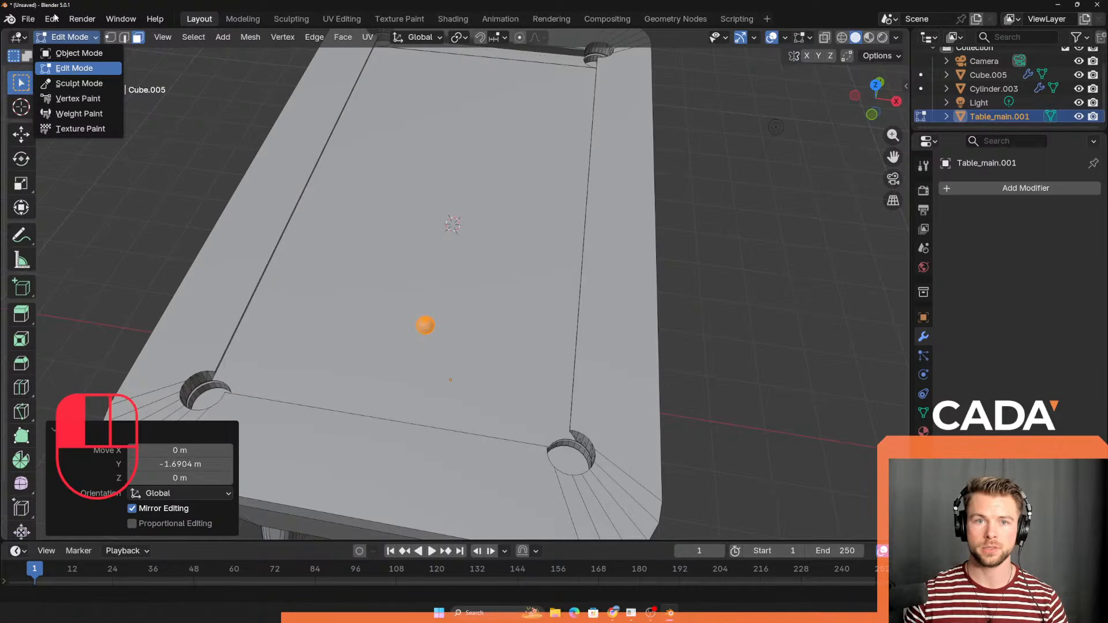
Step: Open the Preferences and search the installed add-ons for "boo"
{"action": "mouse_move", "coordinate": [52, 19]}
{"action": "left_click", "coordinate": [96, 198]}
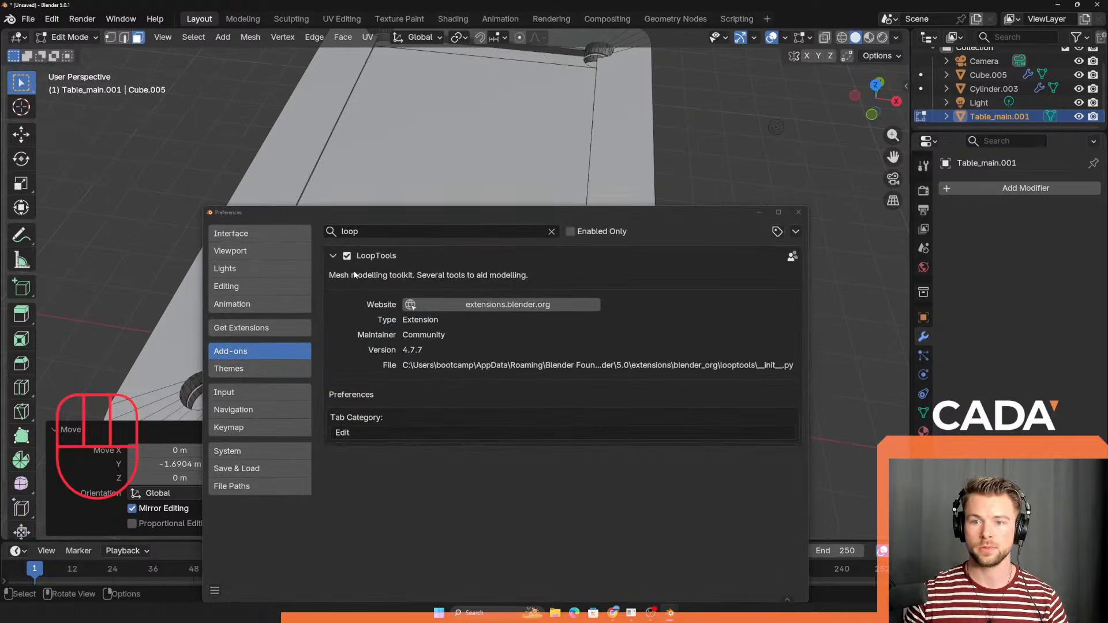
{"action": "left_click", "coordinate": [400, 232]}
{"action": "type", "text": "bo"}
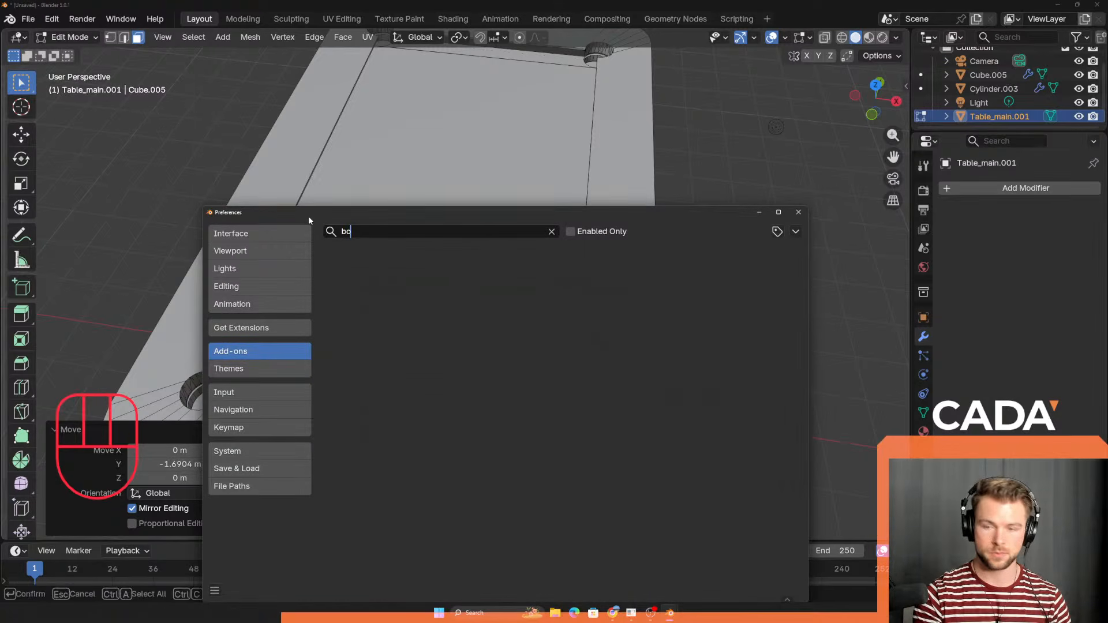
{"action": "type", "text": "o"}
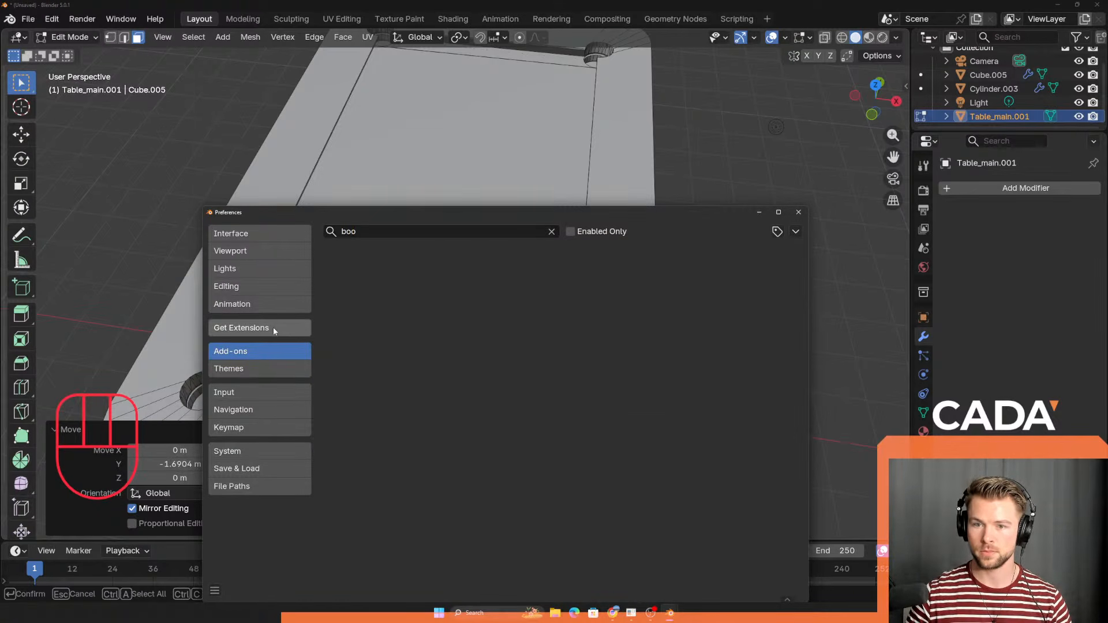
Step: Search the online extensions for "boo", install Bool Tool and check its details
{"action": "left_click", "coordinate": [289, 327]}
{"action": "left_click", "coordinate": [375, 234]}
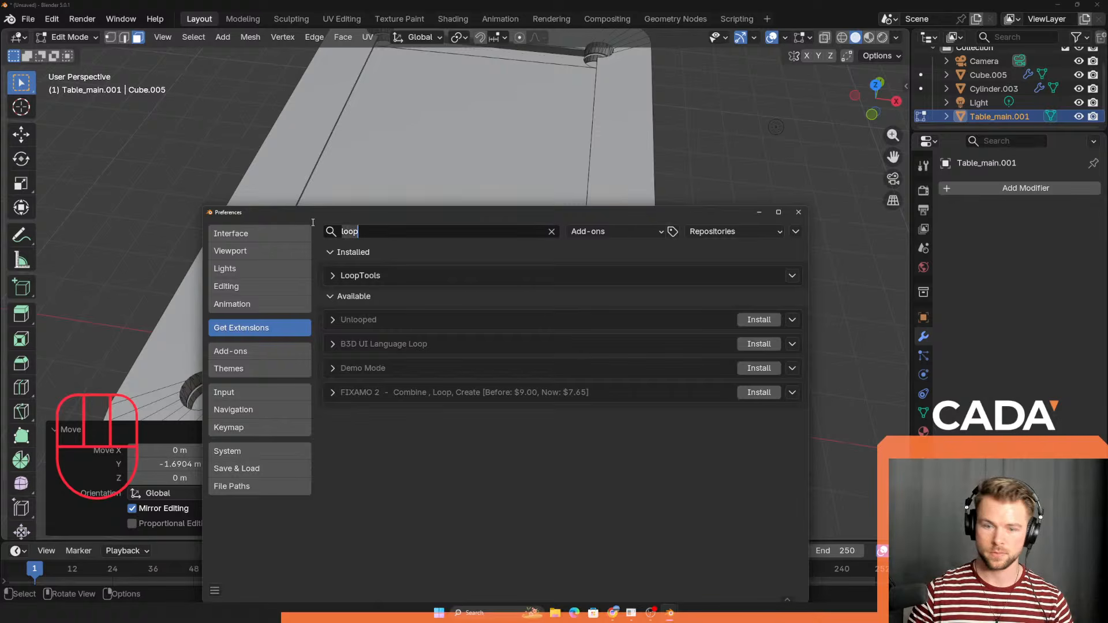
{"action": "type", "text": "boo"}
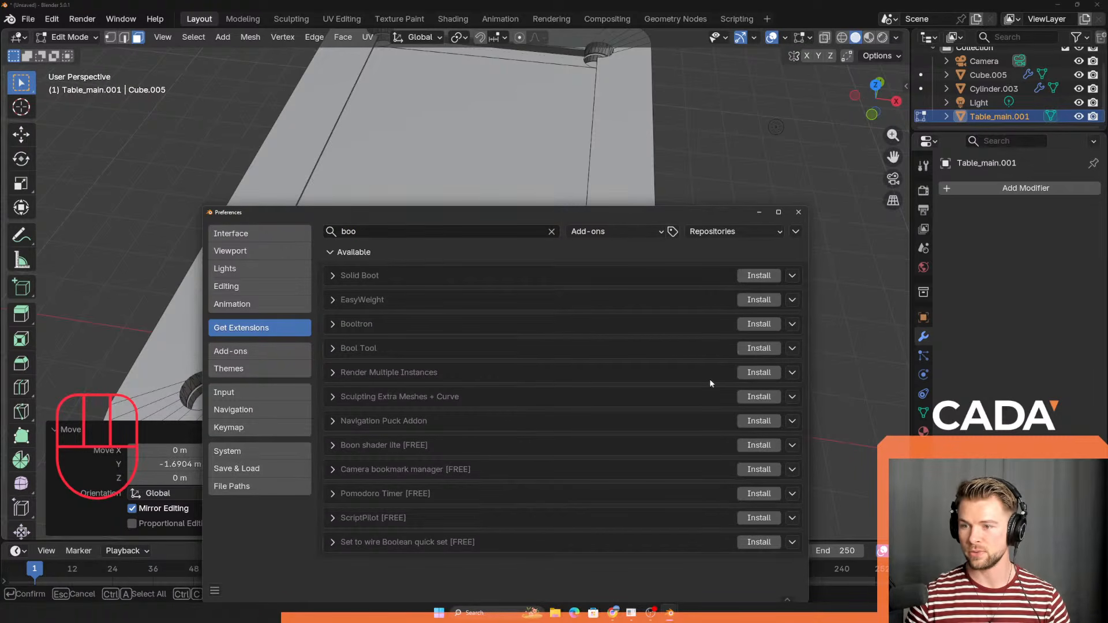
{"action": "left_click", "coordinate": [759, 348]}
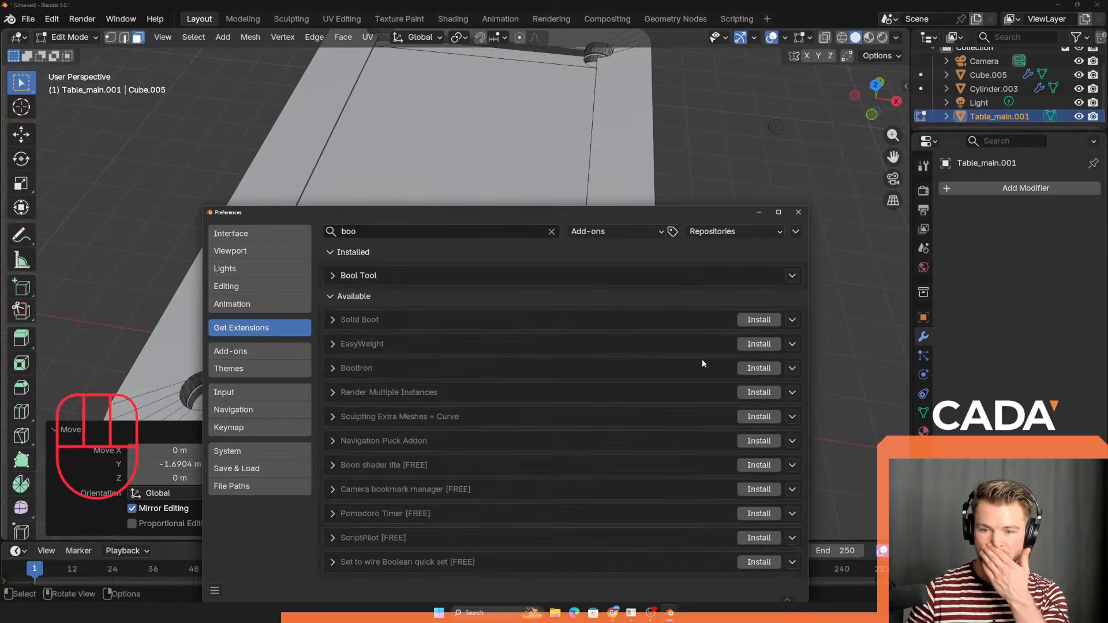
{"action": "left_click", "coordinate": [338, 277]}
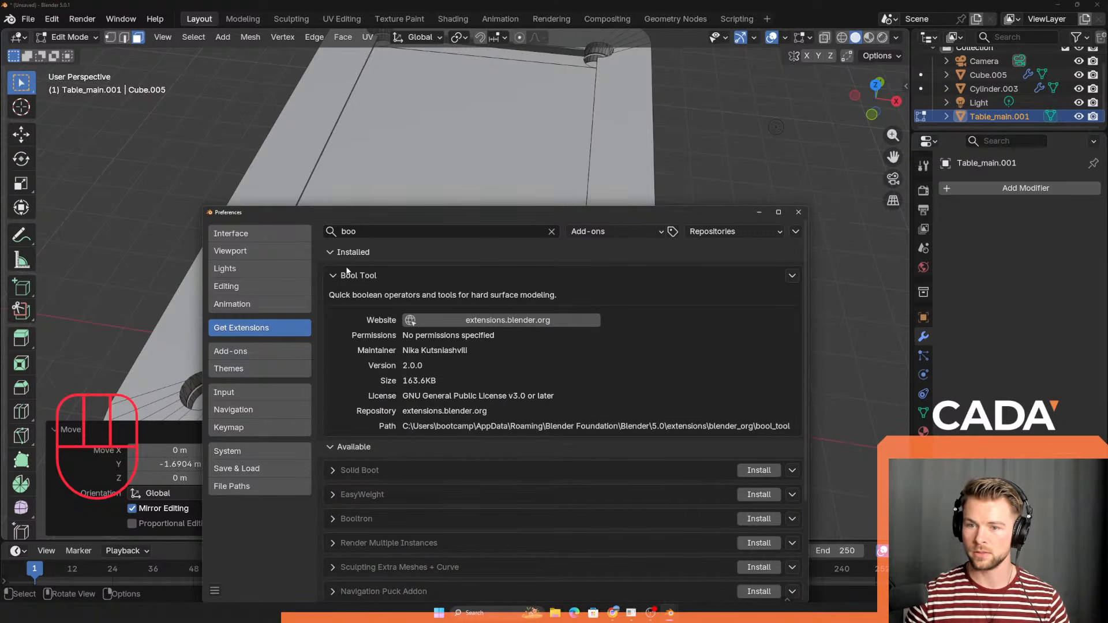
{"action": "left_click", "coordinate": [334, 276]}
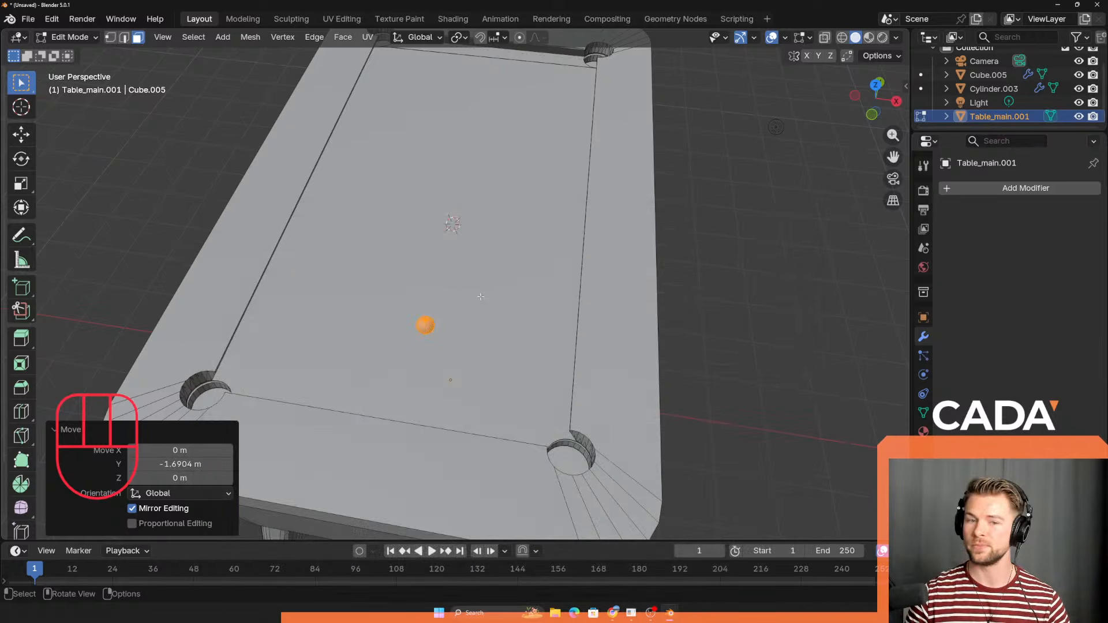
Step: Leave Edit Mode on the table and return to Object Mode
{"action": "middle_click_drag", "start_coordinate": [347, 231], "coordinate": [283, 52]}
{"action": "key", "text": "Tab"}
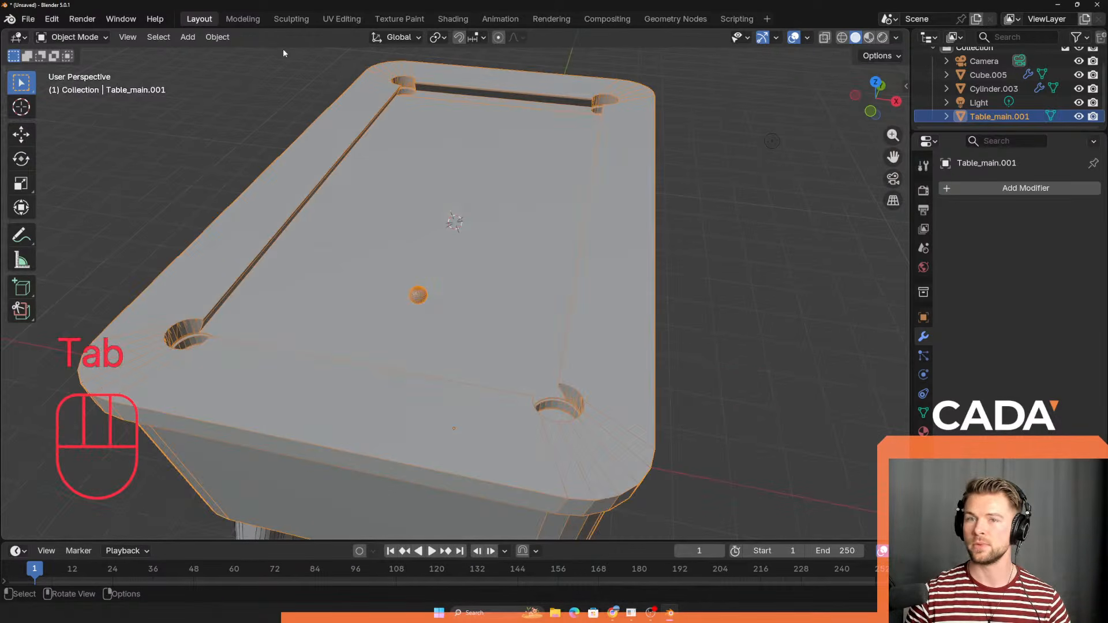
Step: Add a Boolean modifier to the table and remove it again
{"action": "left_click", "coordinate": [217, 37]}
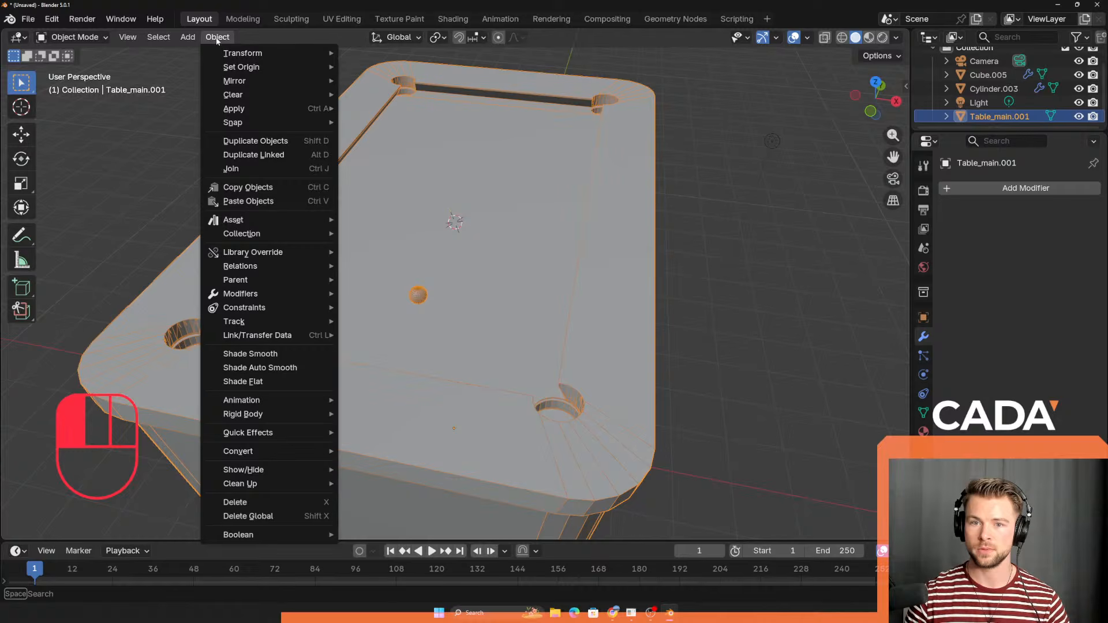
{"action": "left_click", "coordinate": [217, 39]}
{"action": "scroll", "coordinate": [421, 301], "scroll_direction": "up", "scroll_amount": 3}
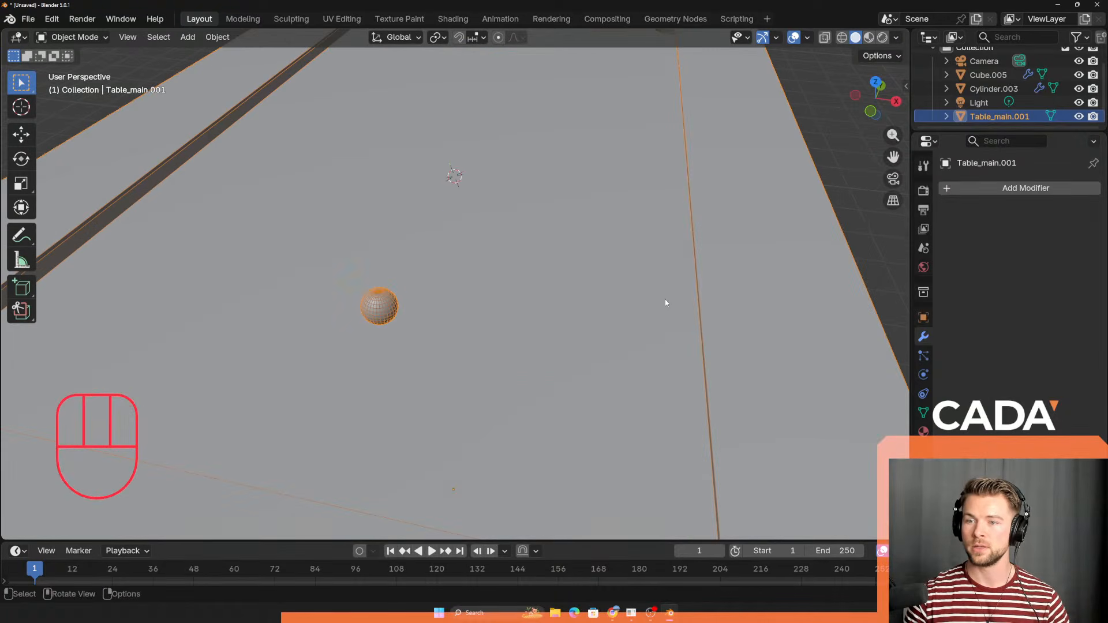
{"action": "left_click", "coordinate": [1005, 189]}
{"action": "mouse_move", "coordinate": [1005, 194]}
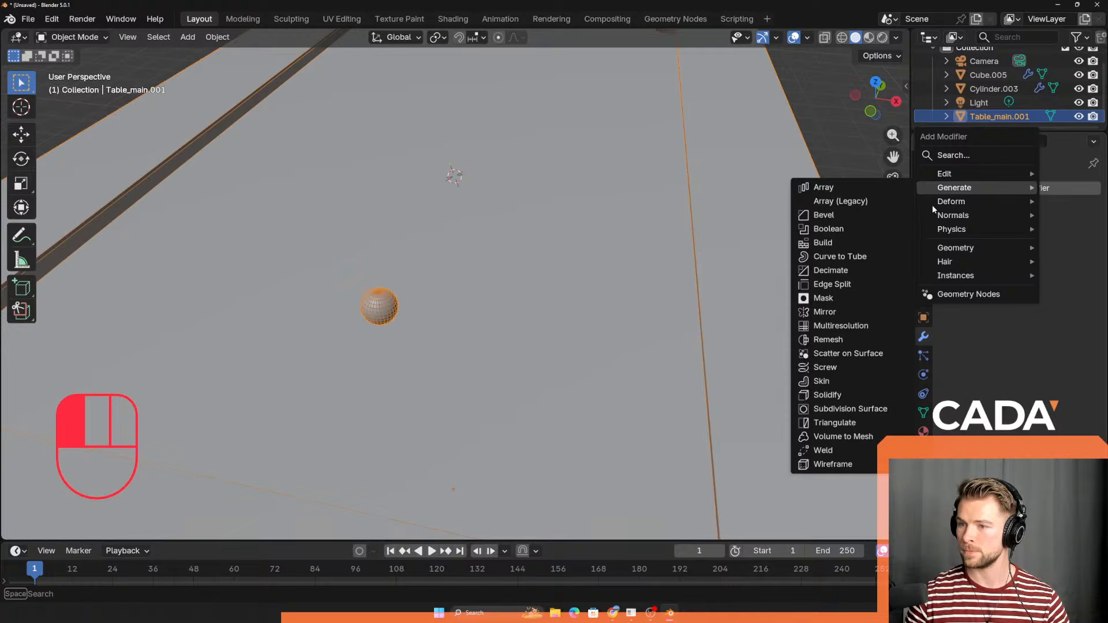
{"action": "left_click", "coordinate": [849, 229]}
{"action": "left_click", "coordinate": [1072, 212]}
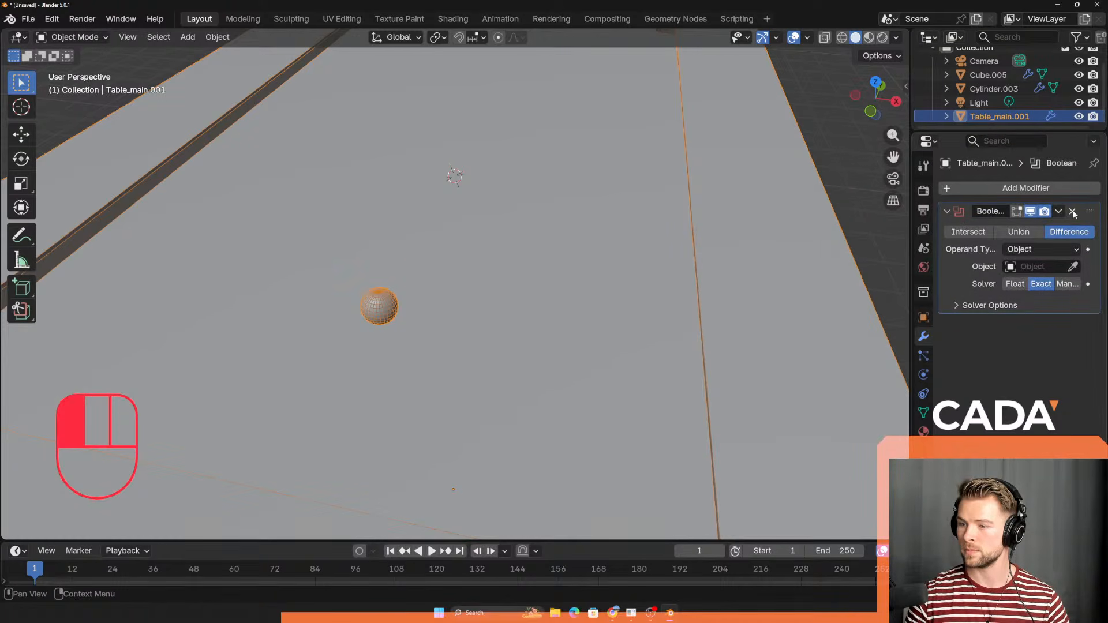
Step: Try to move the table together with its merged ball along the Z axis
{"action": "middle_click_drag", "start_coordinate": [490, 300], "coordinate": [490, 259], "text": "shift"}
{"action": "key", "text": "g"}
{"action": "key", "text": "z"}
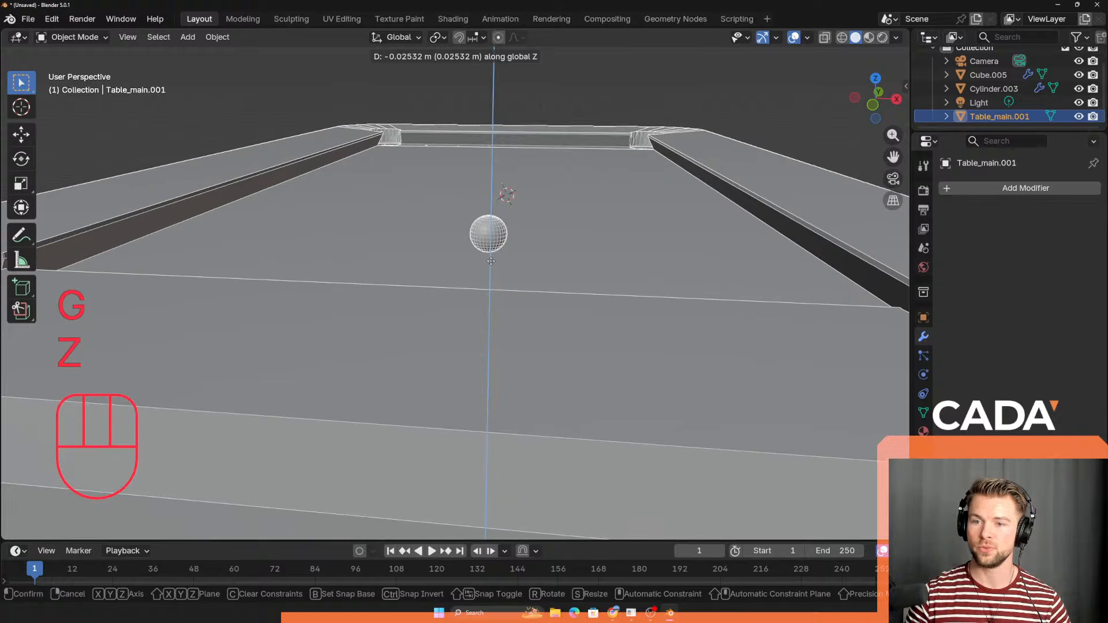
{"action": "right_click", "coordinate": [491, 264]}
{"action": "key", "text": "g"}
{"action": "key", "text": "z"}
{"action": "left_click", "coordinate": [492, 221]}
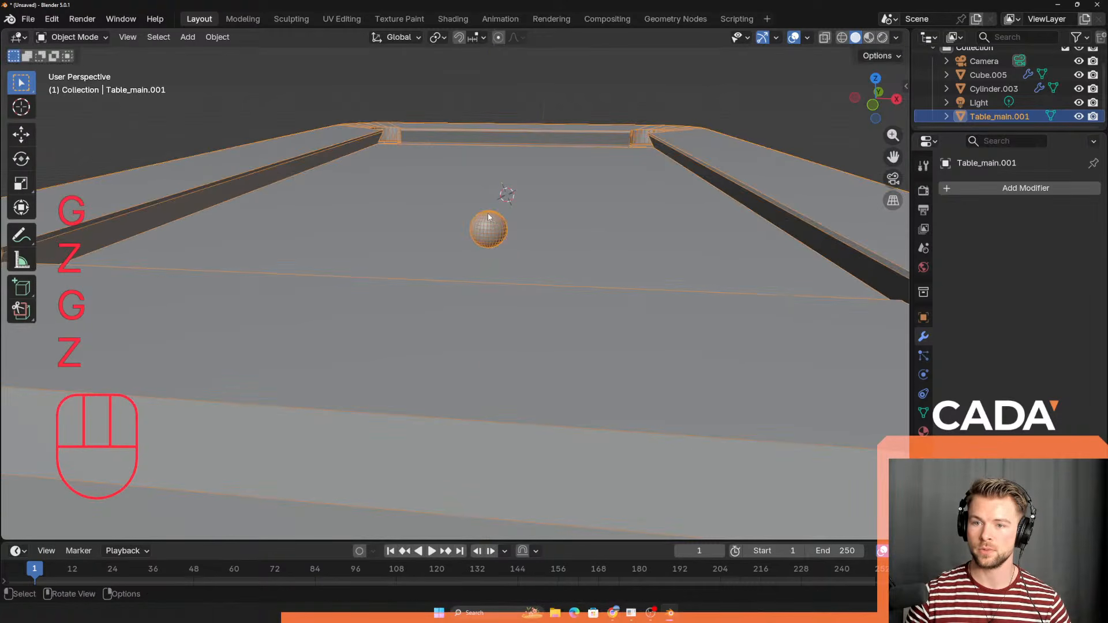
Step: Undo the recent changes back to the table's Edit Mode, where the ball is selected
{"action": "key", "text": "ctrl+z"}
{"action": "key", "text": "ctrl+z"}
{"action": "key", "text": "ctrl+z"}
{"action": "key", "text": "ctrl+z"}
{"action": "key", "text": "ctrl+z"}
{"action": "key", "text": "ctrl+z"}
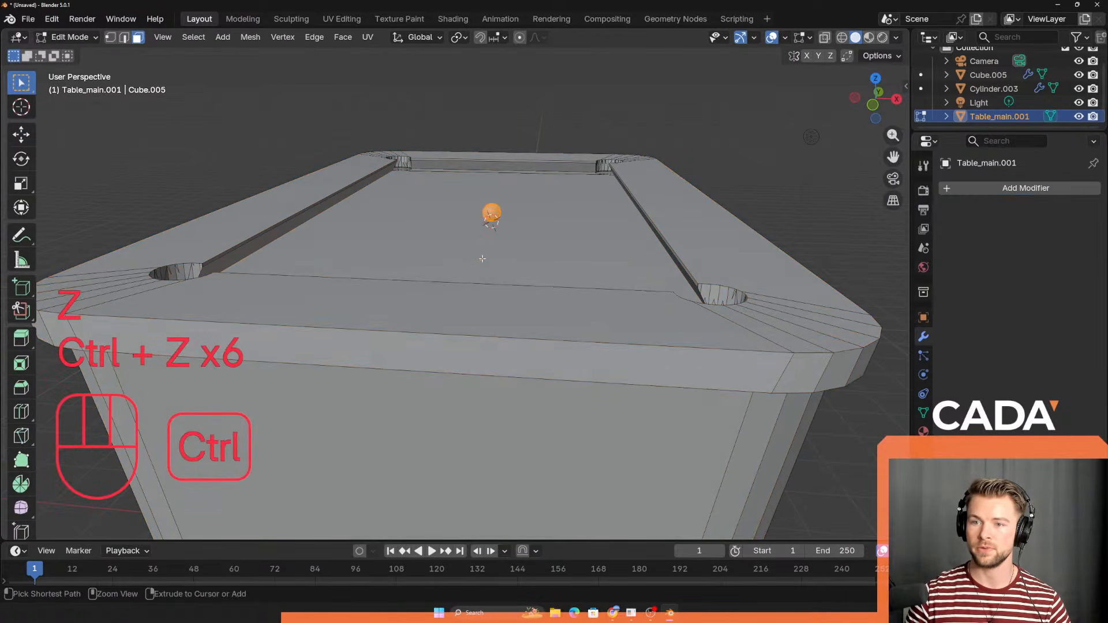
Step: Delete the ball's faces from the table mesh, then deselect everything in Object Mode
{"action": "middle_click_drag", "start_coordinate": [481, 245], "coordinate": [473, 268]}
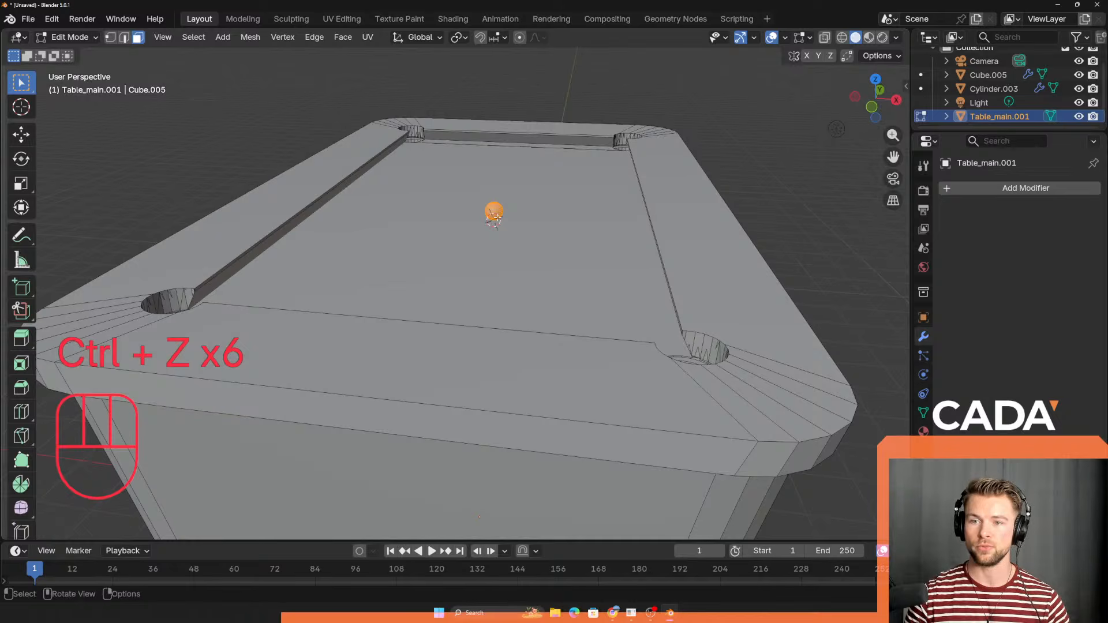
{"action": "key", "text": "Delete"}
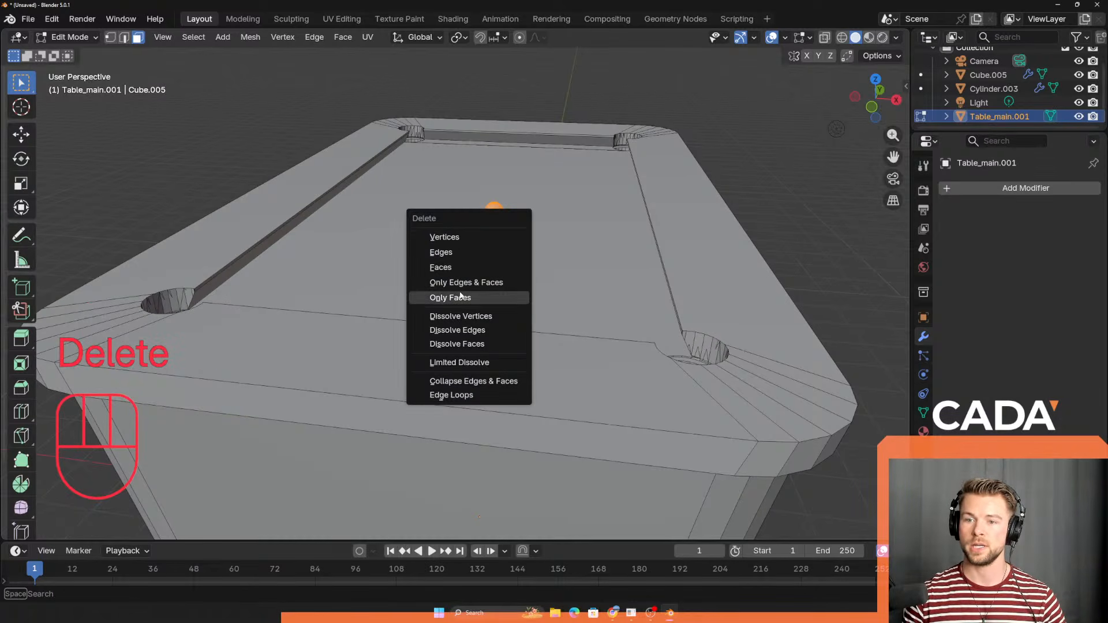
{"action": "left_click", "coordinate": [469, 267]}
{"action": "scroll", "coordinate": [492, 219], "scroll_direction": "down", "scroll_amount": 5}
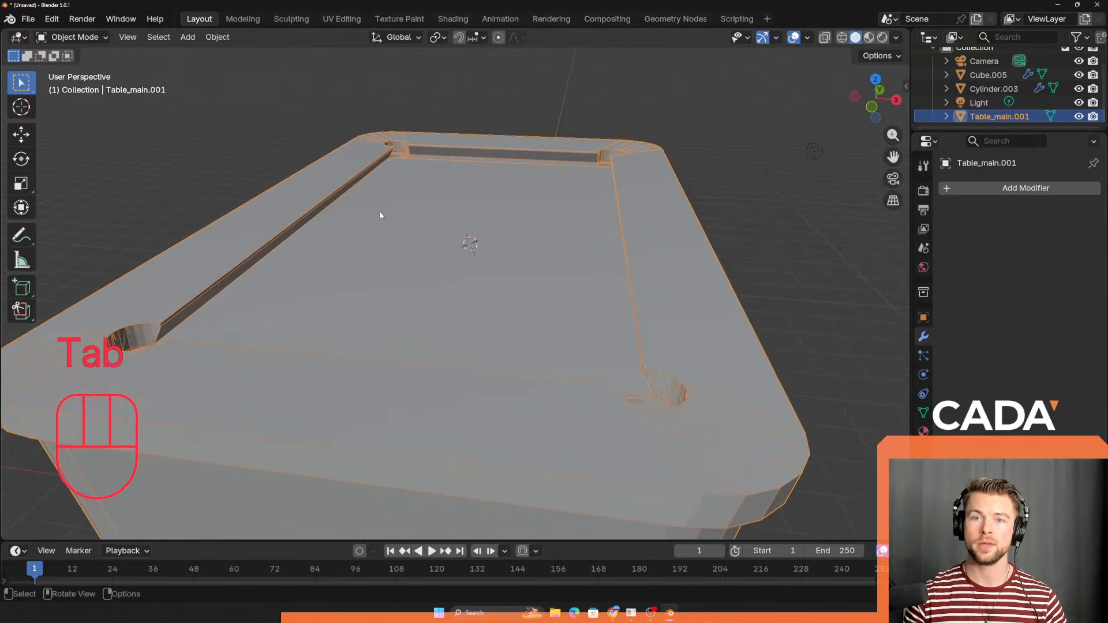
{"action": "scroll", "coordinate": [448, 242], "scroll_direction": "up", "scroll_amount": 5}
{"action": "key", "text": "alt+a"}
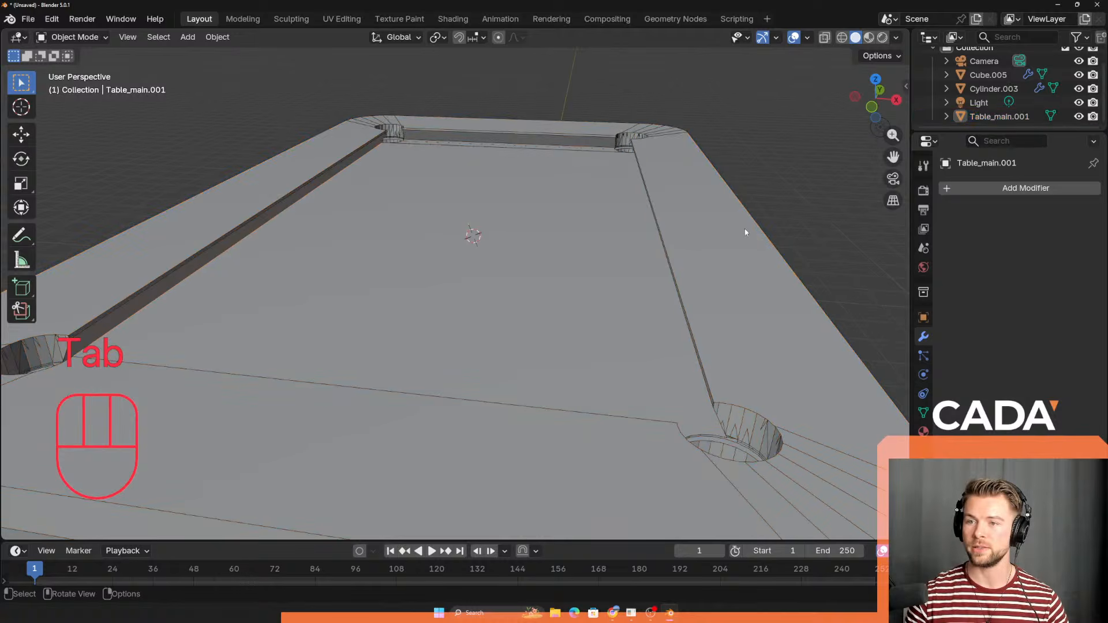
Step: Add a UV Sphere as a separate object, scale it down to ball size and raise it about 0.138 m along Z
{"action": "key", "text": "shift+a"}
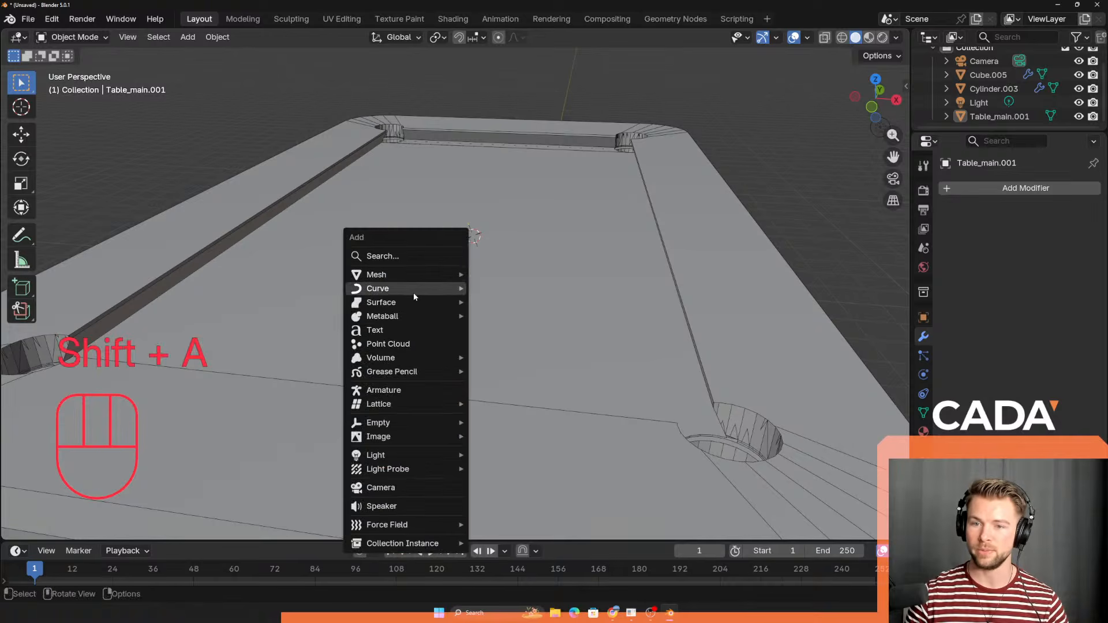
{"action": "mouse_move", "coordinate": [424, 273]}
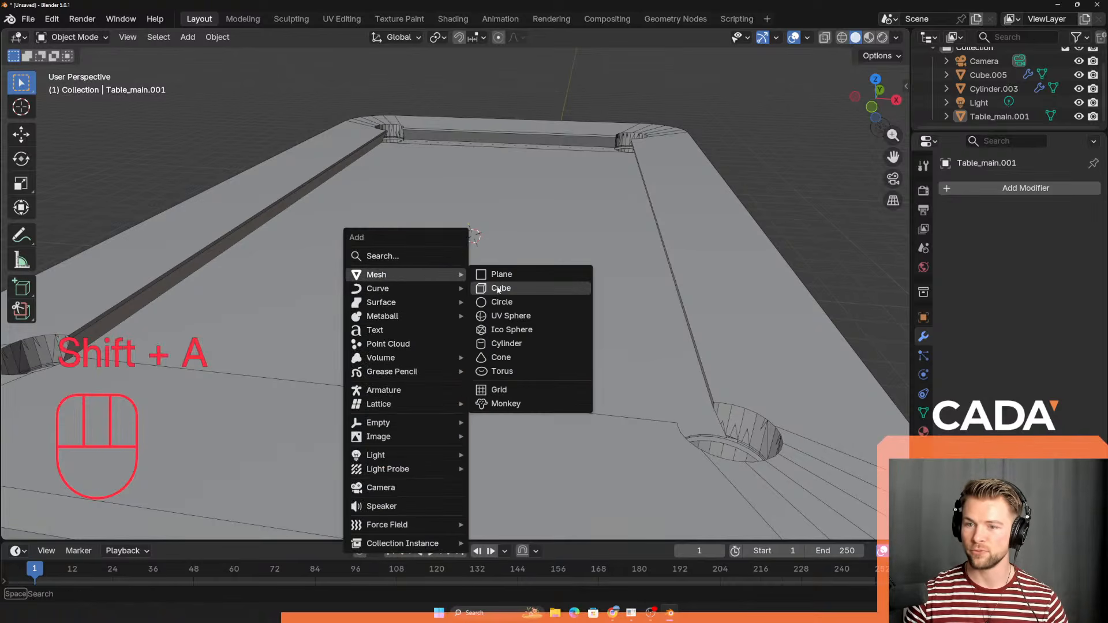
{"action": "left_click", "coordinate": [532, 316]}
{"action": "key", "text": "s"}
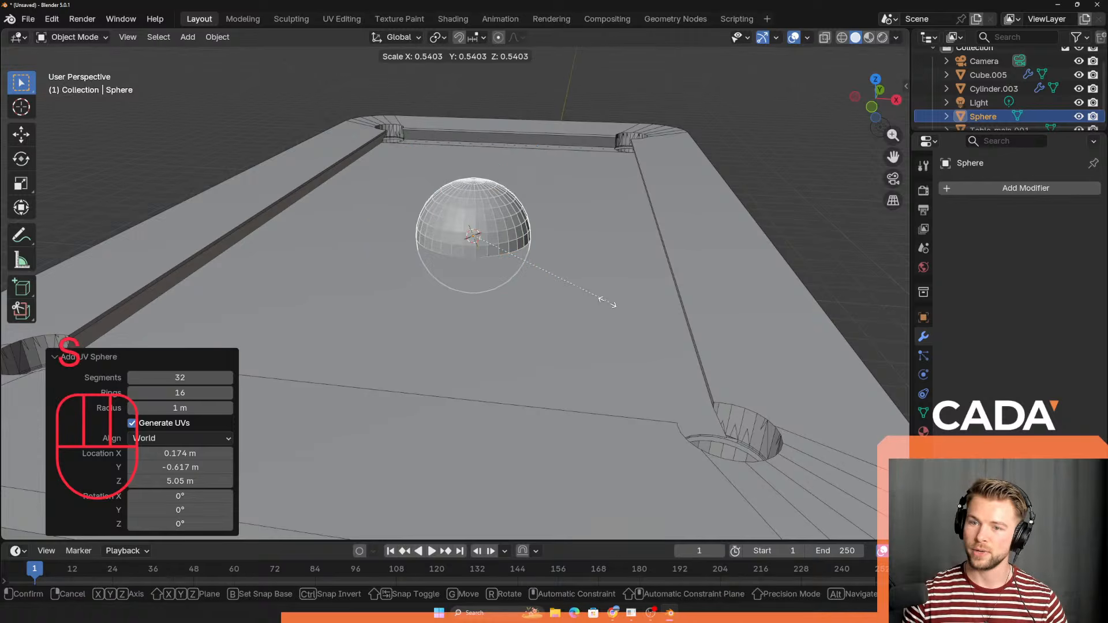
{"action": "left_click", "coordinate": [508, 274]}
{"action": "key", "text": "g"}
{"action": "key", "text": "z"}
{"action": "left_click", "coordinate": [515, 269]}
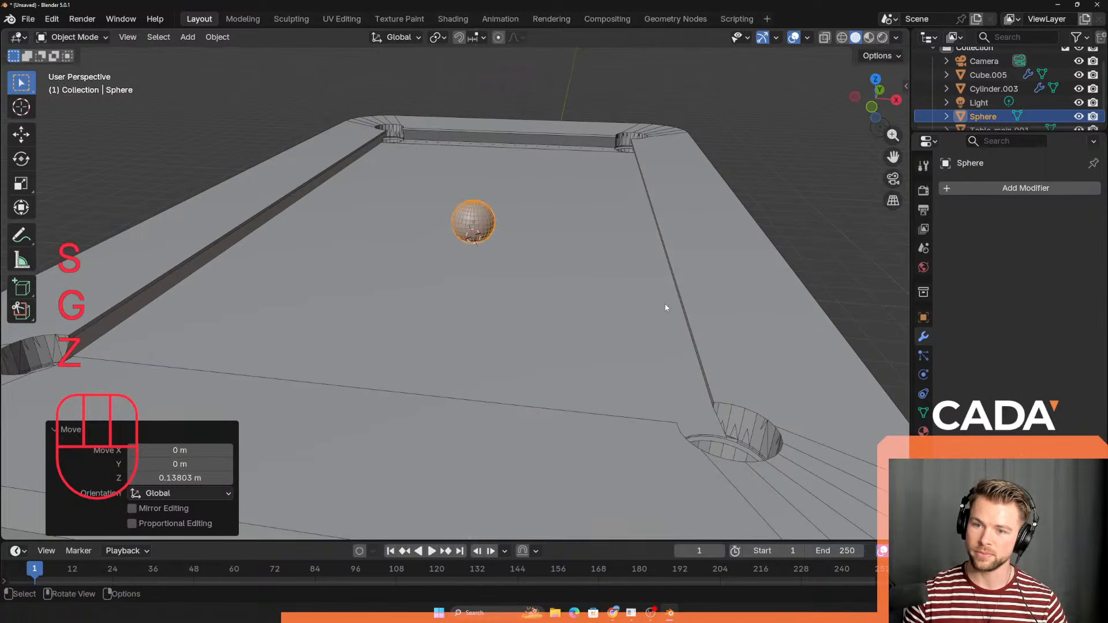
Step: Shrink the ball by factors of about 0.794 and 0.866, adjusting its height so it rests on the playing surface
{"action": "key", "text": "s"}
{"action": "left_click", "coordinate": [625, 292]}
{"action": "middle_click_drag", "start_coordinate": [626, 292], "coordinate": [514, 300]}
{"action": "key", "text": "g"}
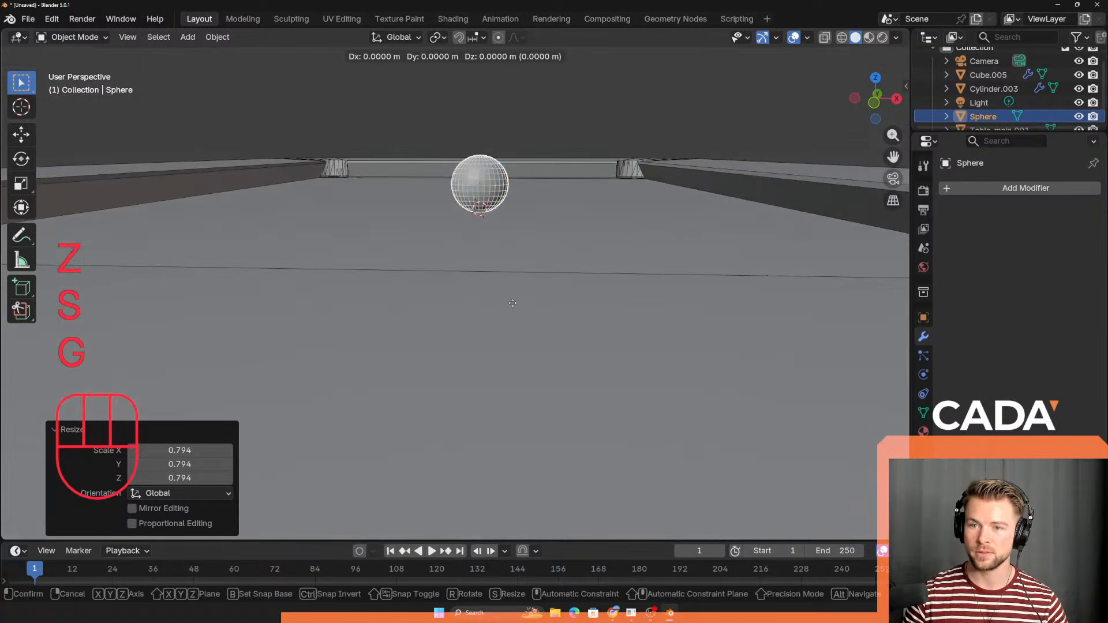
{"action": "key", "text": "z"}
{"action": "left_click", "coordinate": [693, 292]}
{"action": "key", "text": "s"}
{"action": "left_click", "coordinate": [670, 285]}
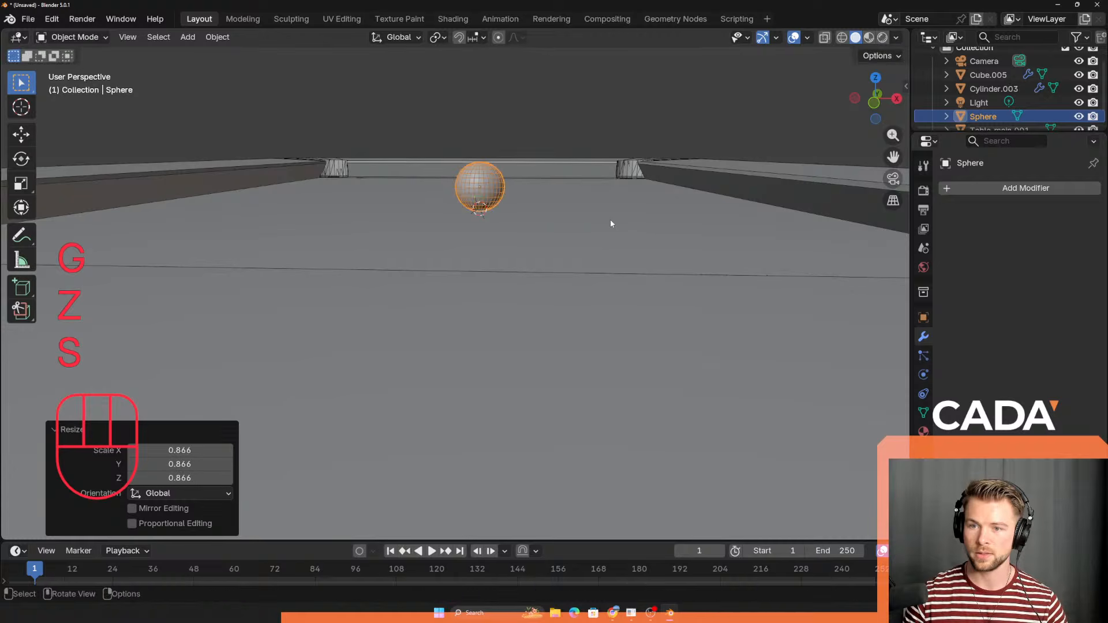
Step: Move the ball about -1.63 m along Y, towards one short end of the playing surface
{"action": "middle_click_drag", "start_coordinate": [611, 220], "coordinate": [546, 383]}
{"action": "key", "text": "g"}
{"action": "key", "text": "y"}
{"action": "left_click", "coordinate": [522, 537]}
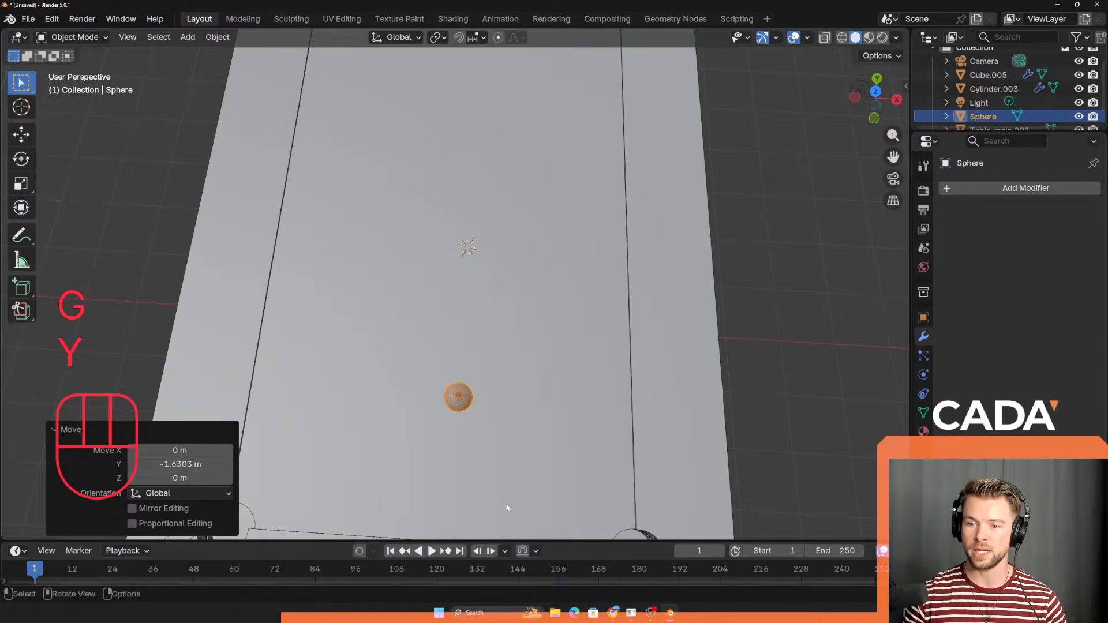
{"action": "scroll", "coordinate": [501, 504], "scroll_direction": "down", "scroll_amount": 4}
{"action": "middle_click_drag", "start_coordinate": [455, 456], "coordinate": [466, 385]}
{"action": "scroll", "coordinate": [465, 385], "scroll_direction": "up", "scroll_amount": 4}
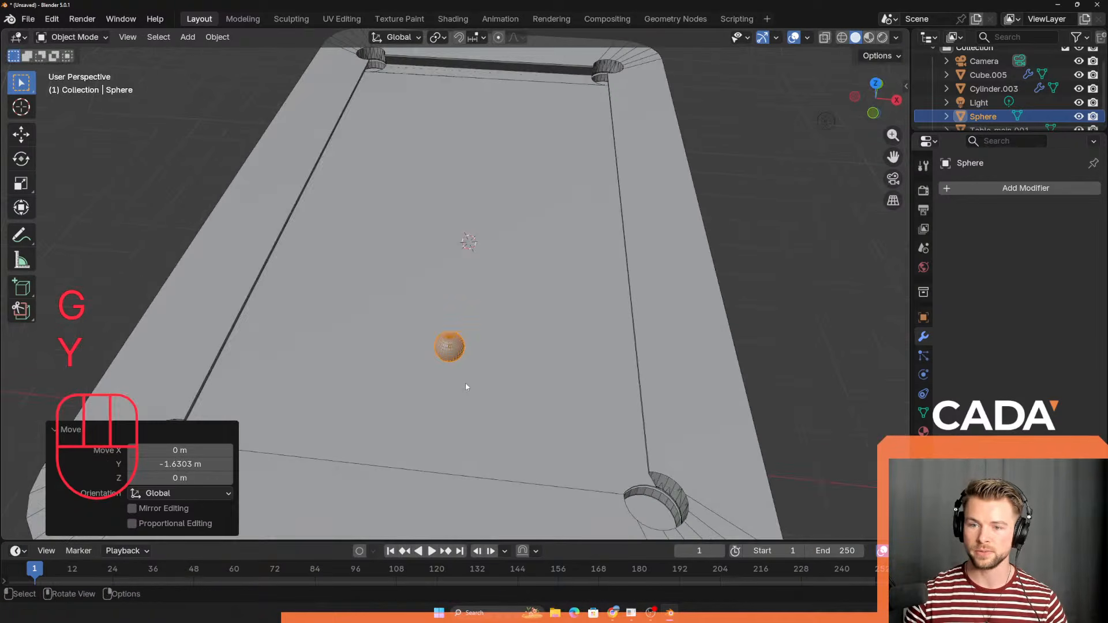
Step: Add an Array modifier to the ball and set its count to 4
{"action": "left_click", "coordinate": [1029, 190]}
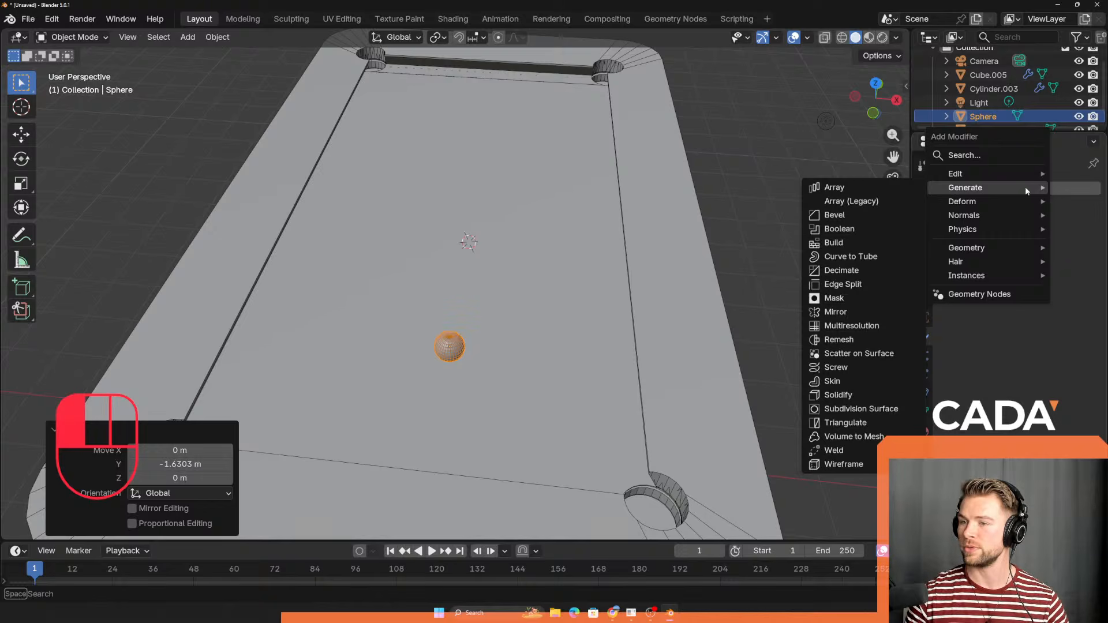
{"action": "left_click", "coordinate": [864, 187]}
{"action": "middle_click_drag", "start_coordinate": [562, 300], "coordinate": [566, 408]}
{"action": "left_click", "coordinate": [1046, 251]}
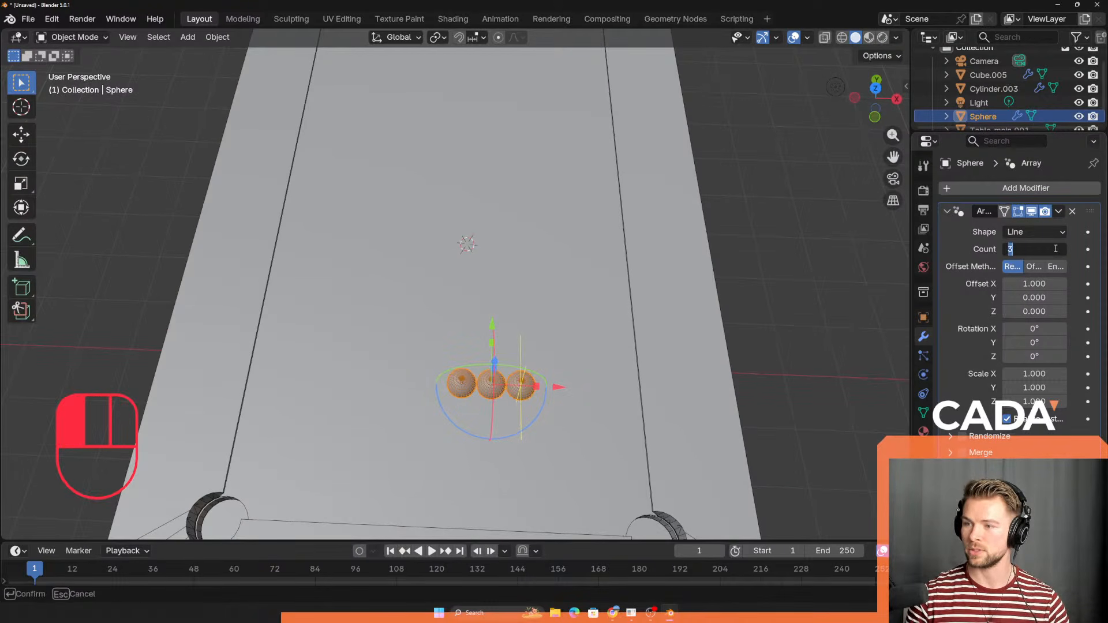
{"action": "key", "text": "Return"}
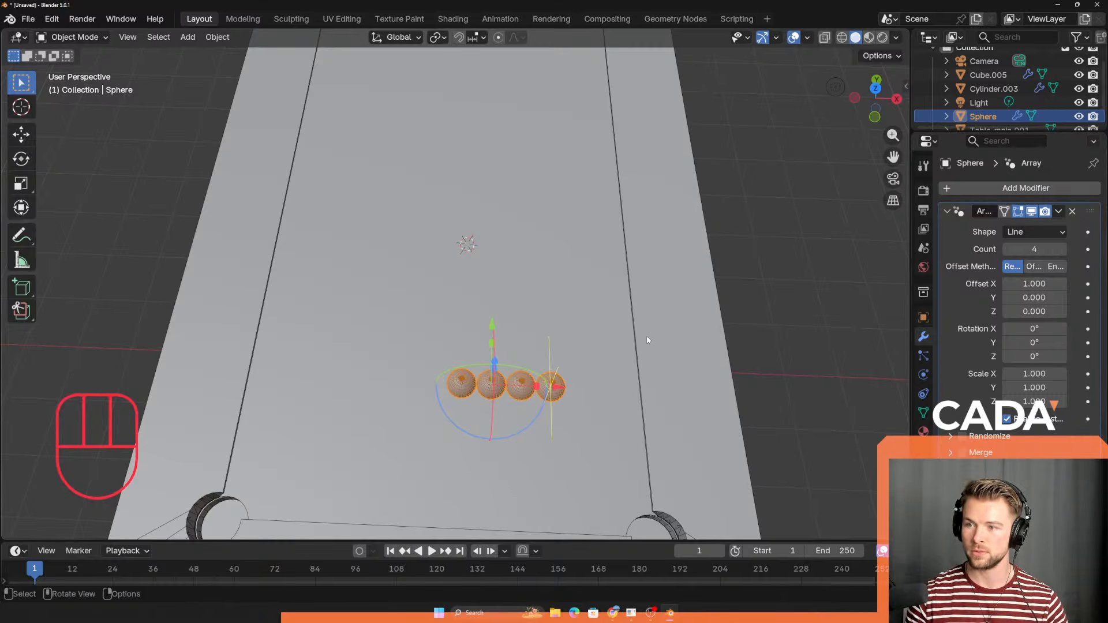
Step: Move the four-ball row about -0.474 m along X to centre it on the table
{"action": "key", "text": "g"}
{"action": "key", "text": "y"}
{"action": "key", "text": "x"}
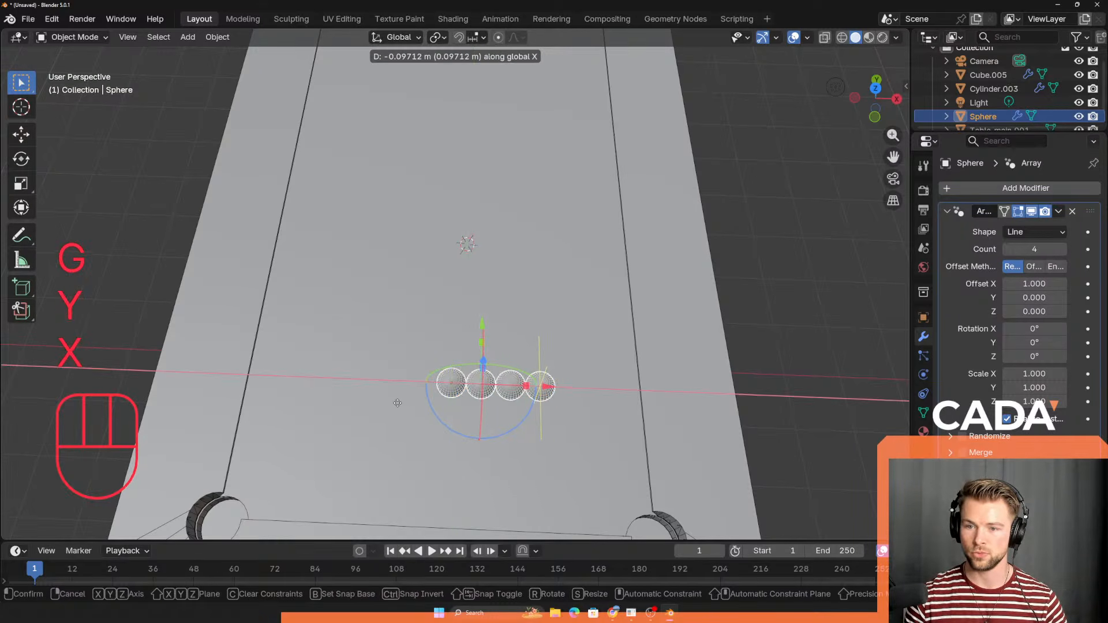
{"action": "left_click", "coordinate": [359, 394]}
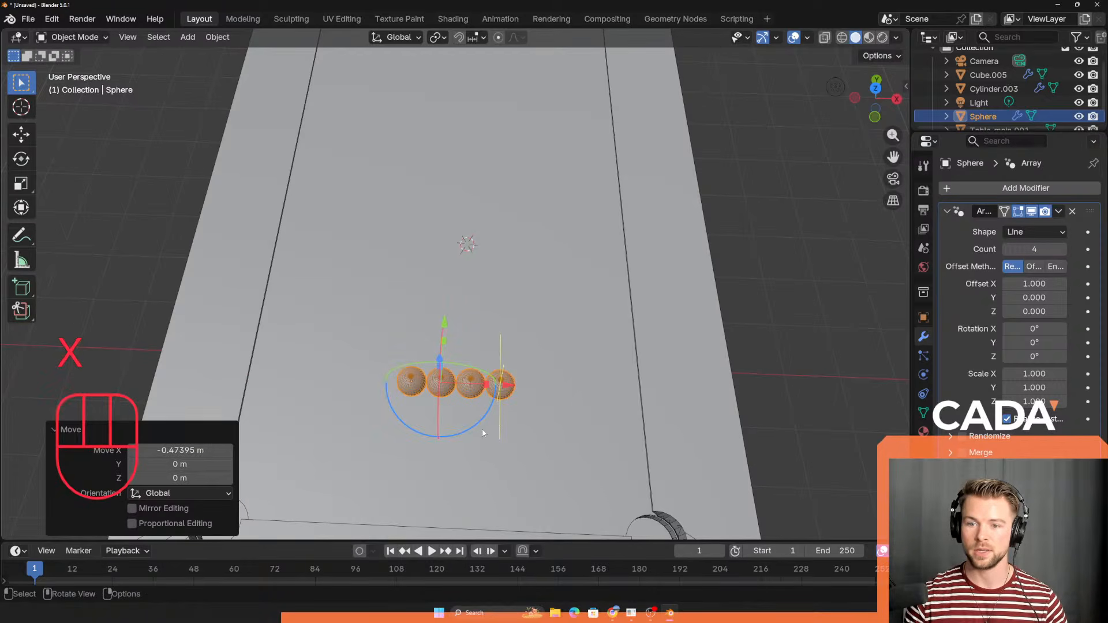
Step: Duplicate the ball row along Y, just beyond the first row, and set the copy's array count to 3
{"action": "key", "text": "shift+d"}
{"action": "key", "text": "x"}
{"action": "key", "text": "y"}
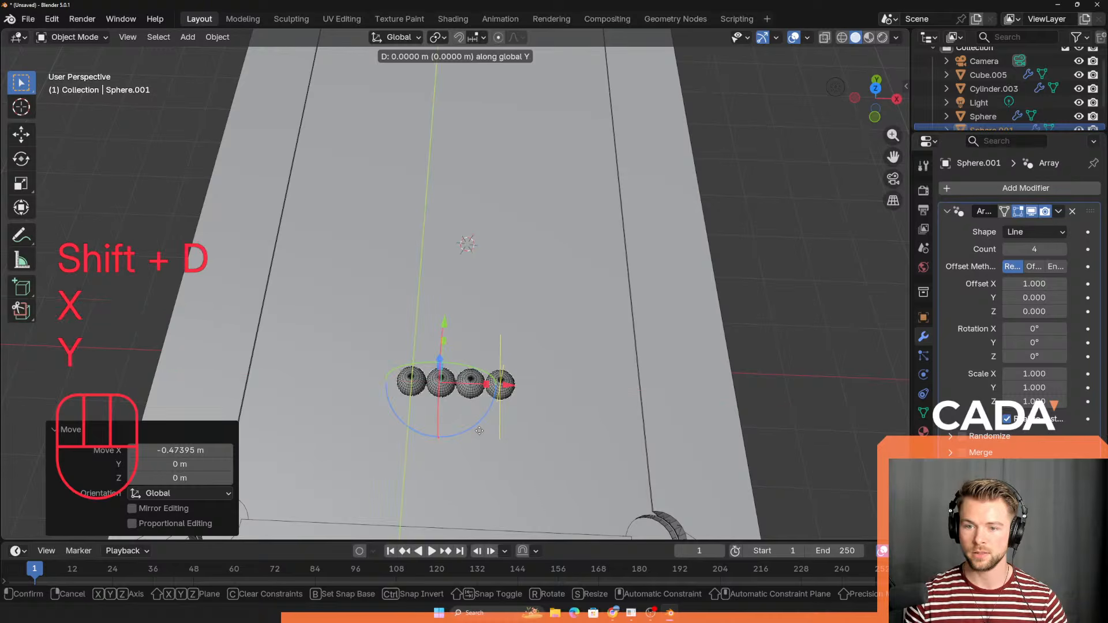
{"action": "left_click", "coordinate": [493, 403]}
{"action": "left_click", "coordinate": [1008, 248]}
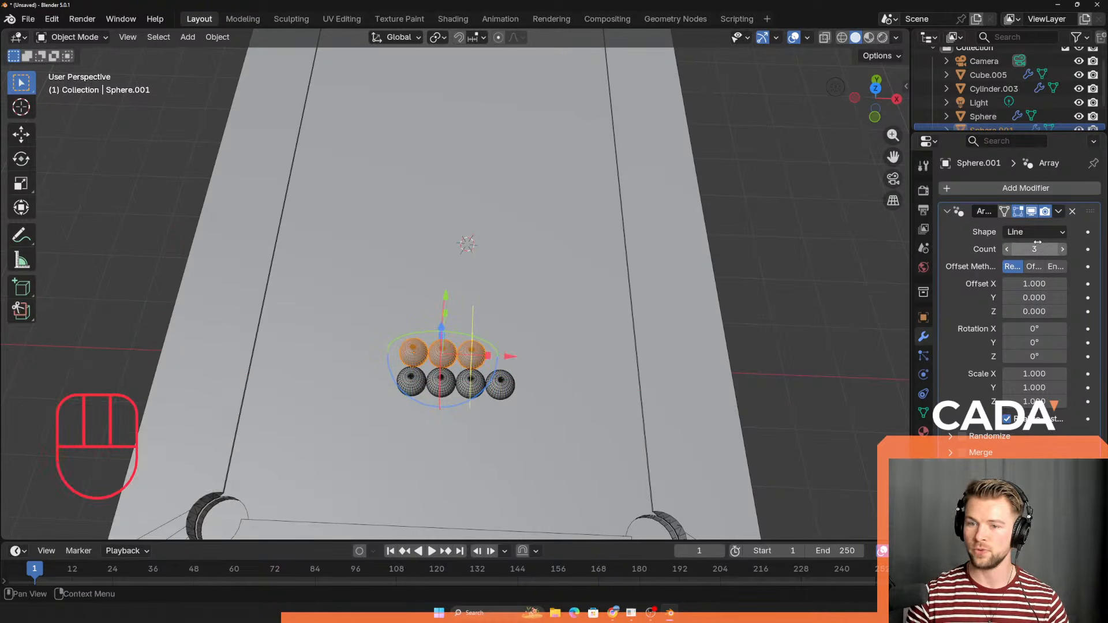
Step: Move the three-ball row about 0.124 m along X so it sits between the balls of the first row
{"action": "key", "text": "g"}
{"action": "key", "text": "y"}
{"action": "key", "text": "x"}
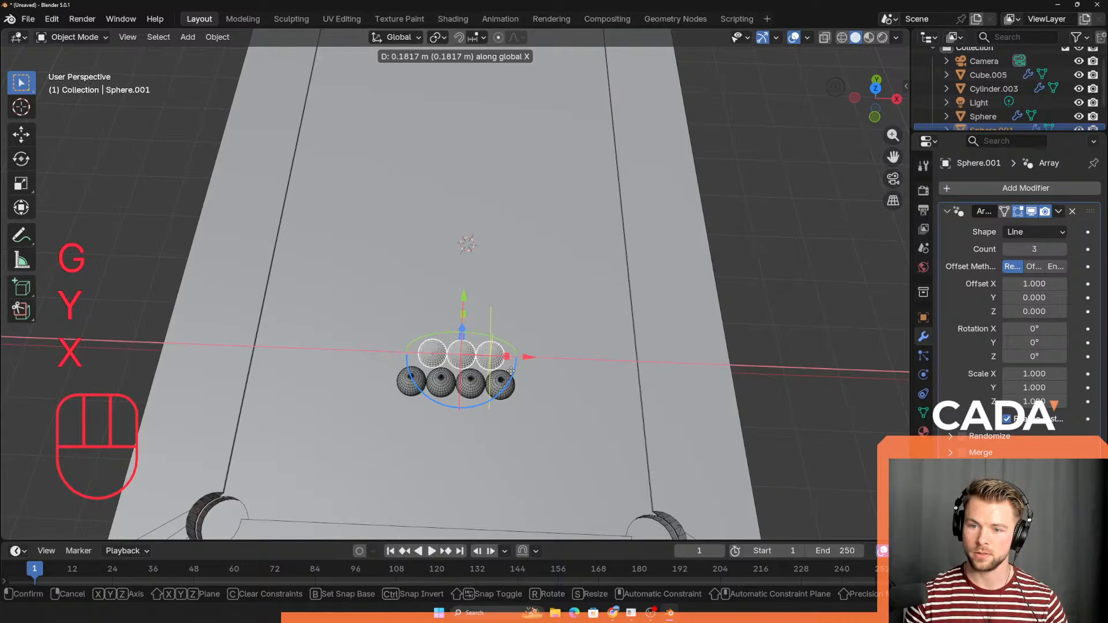
{"action": "left_click", "coordinate": [505, 373]}
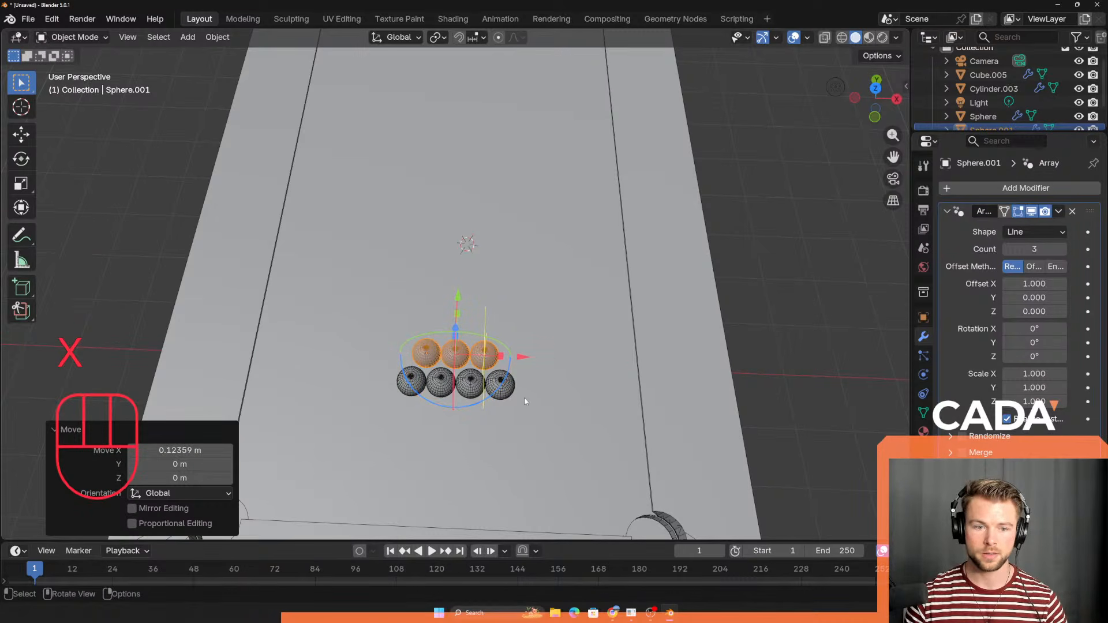
Step: Duplicate the four-ball row about 0.552 m along Y and set the copy's array count to 2
{"action": "left_click", "coordinate": [507, 392]}
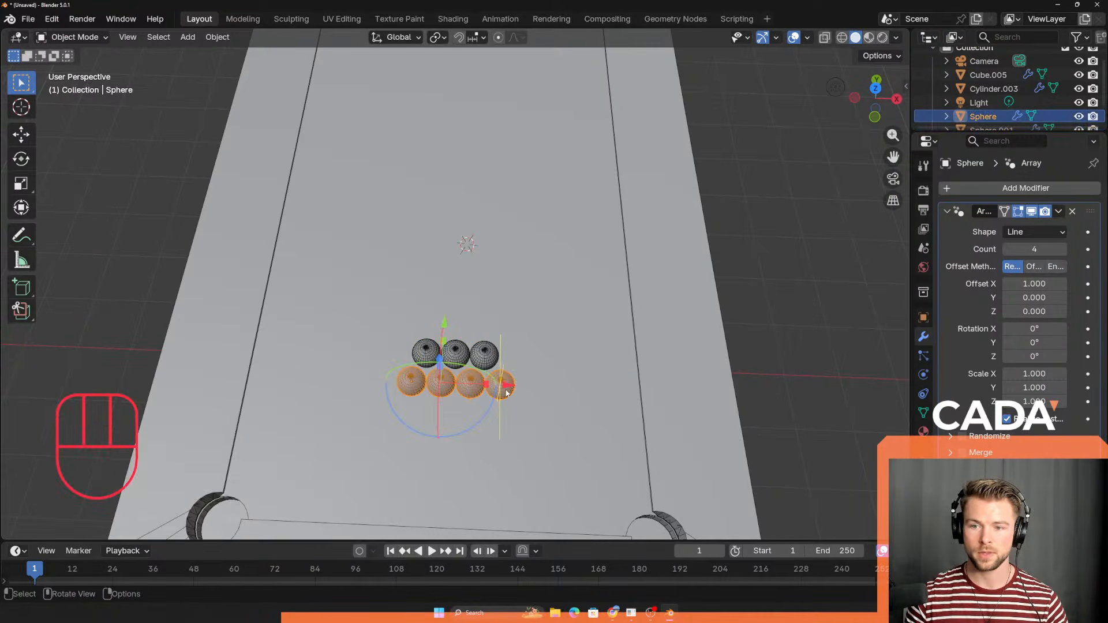
{"action": "key", "text": "shift+d"}
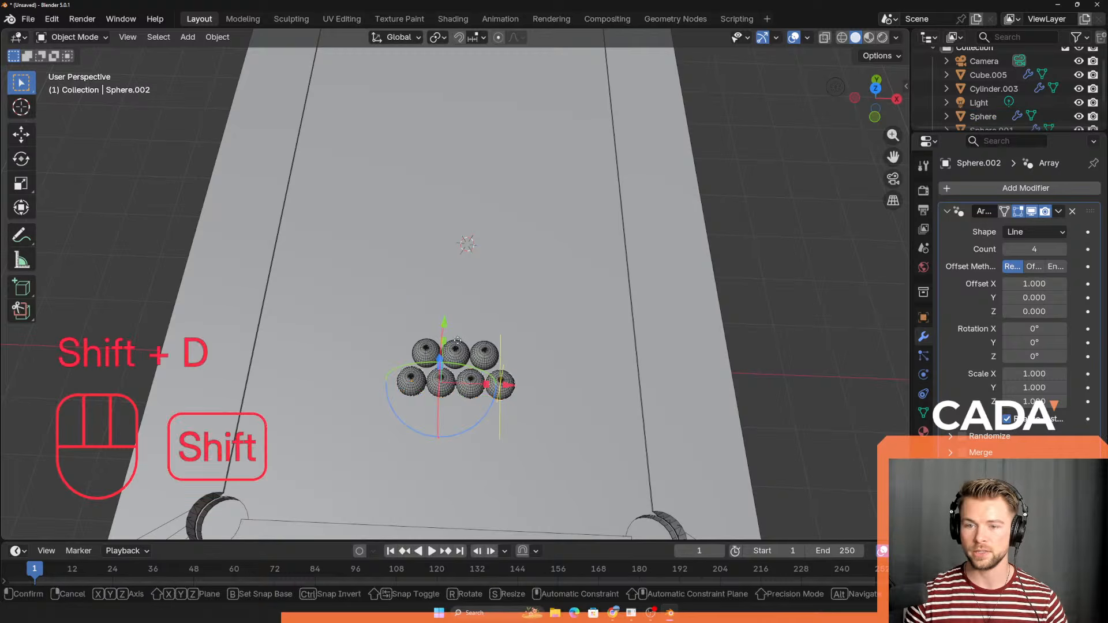
{"action": "key", "text": "y"}
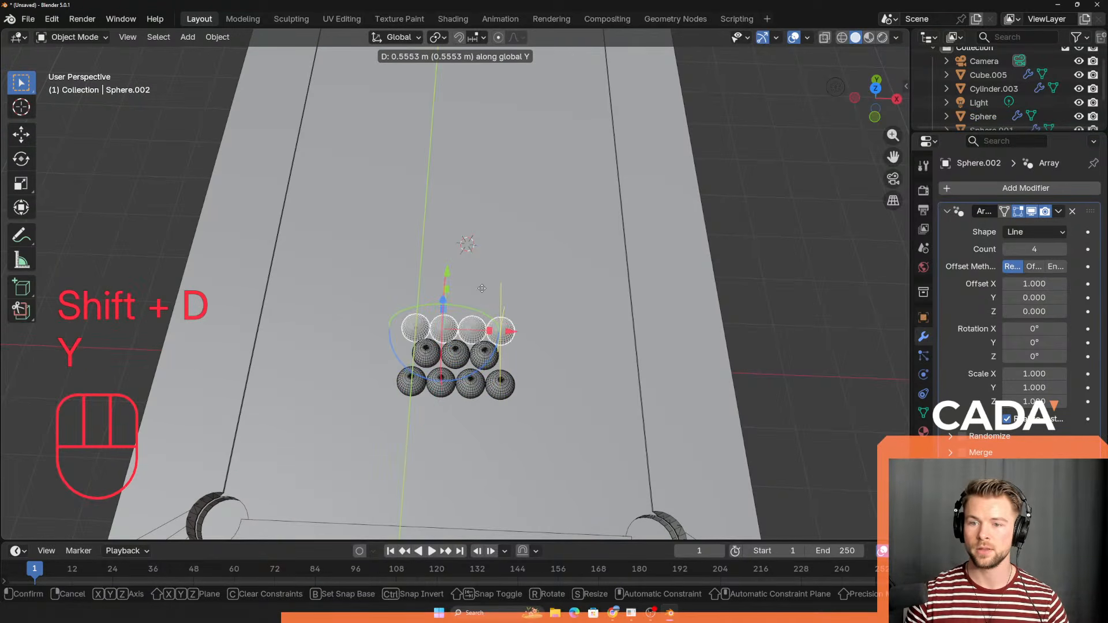
{"action": "left_click", "coordinate": [480, 300]}
{"action": "scroll", "coordinate": [474, 329], "scroll_direction": "up", "scroll_amount": 4}
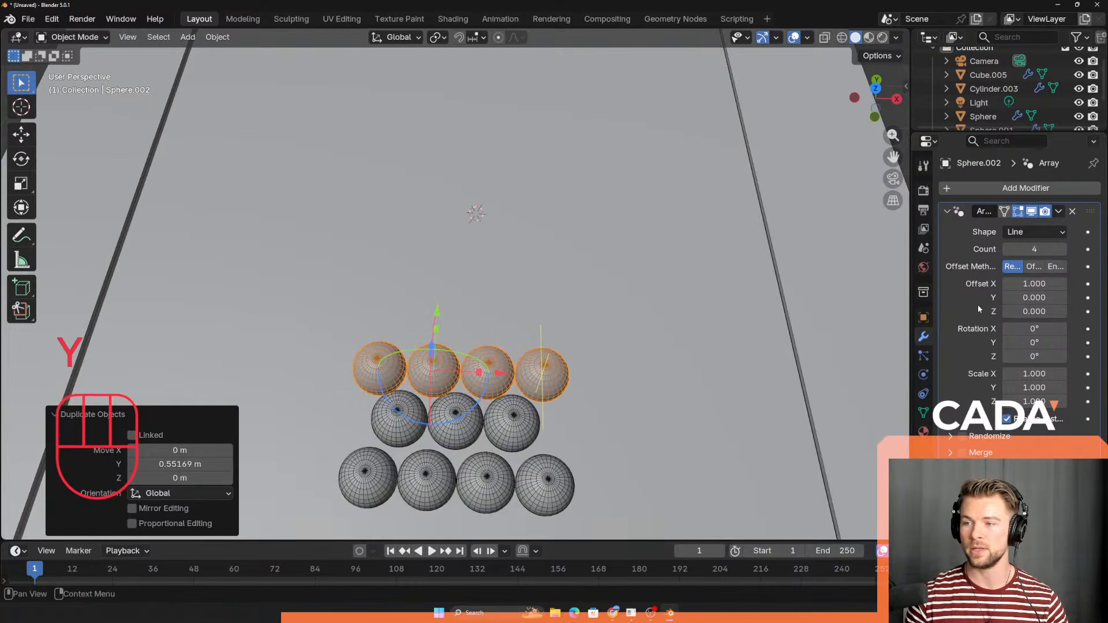
{"action": "left_click", "coordinate": [1007, 249]}
{"action": "left_click", "coordinate": [1008, 249]}
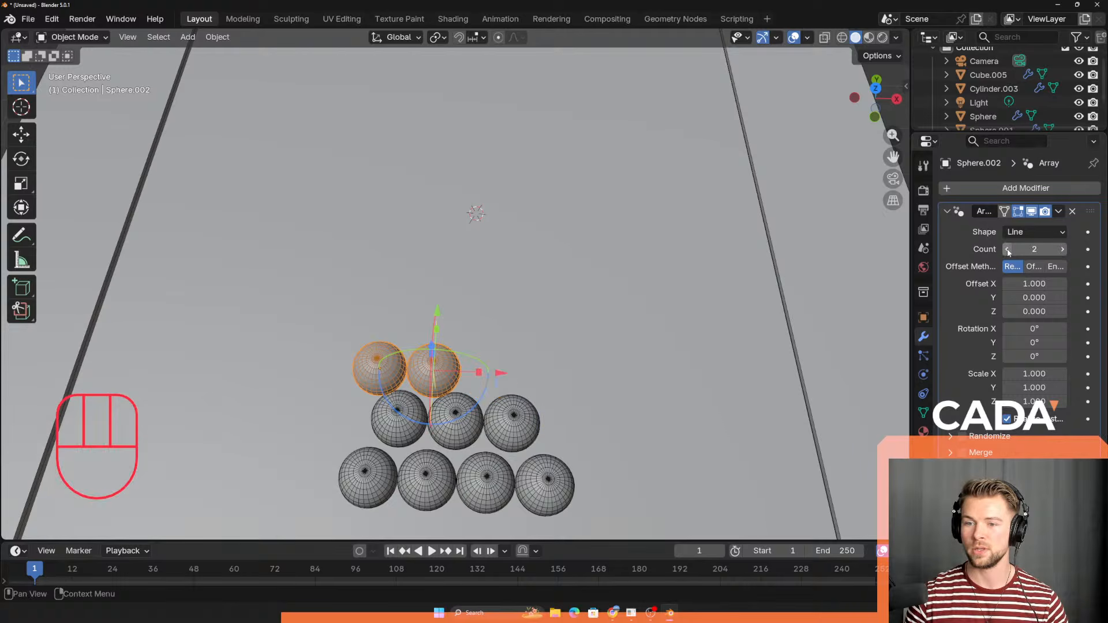
Step: Move the two-ball row along X to centre it above the three-ball row
{"action": "left_click_drag", "start_coordinate": [502, 373], "coordinate": [527, 375]}
{"action": "key", "text": "ctrl+z"}
{"action": "key", "text": "g"}
{"action": "key", "text": "x"}
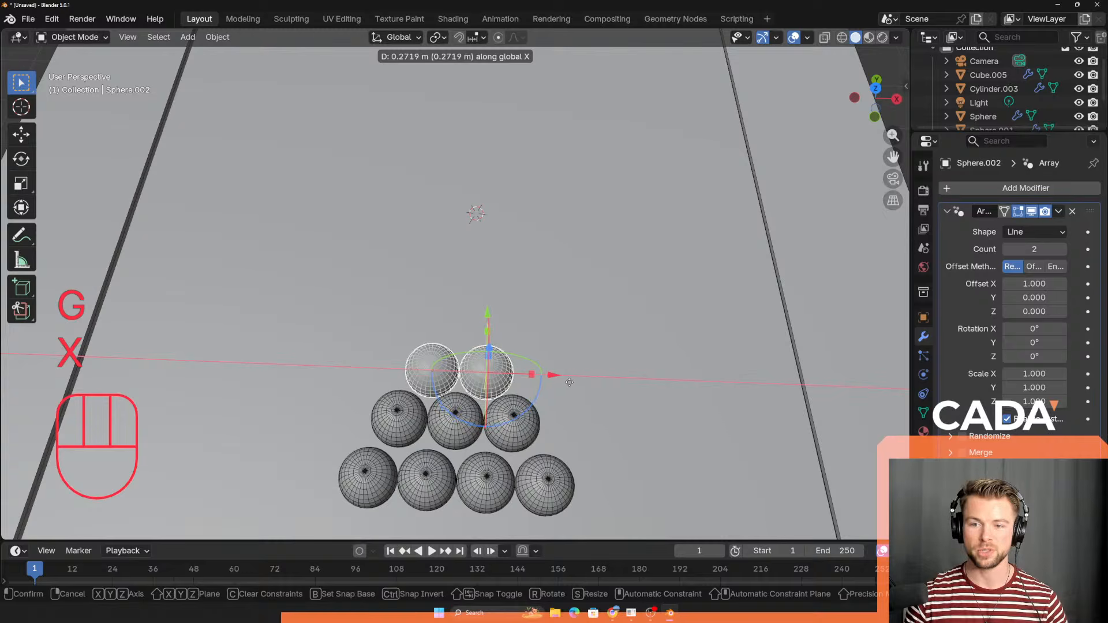
{"action": "left_click", "coordinate": [551, 376]}
Step: Move the three-ball row about 0.03 m along negative Y, closer to the four-ball row
{"action": "left_click", "coordinate": [447, 439]}
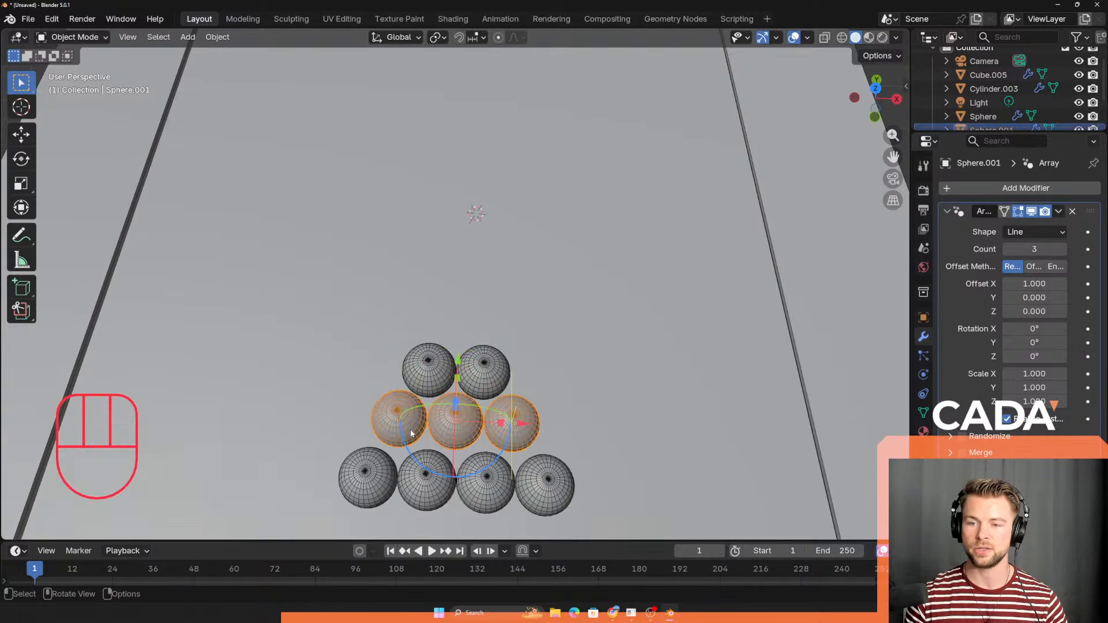
{"action": "key", "text": "g"}
{"action": "key", "text": "z"}
{"action": "key", "text": "y"}
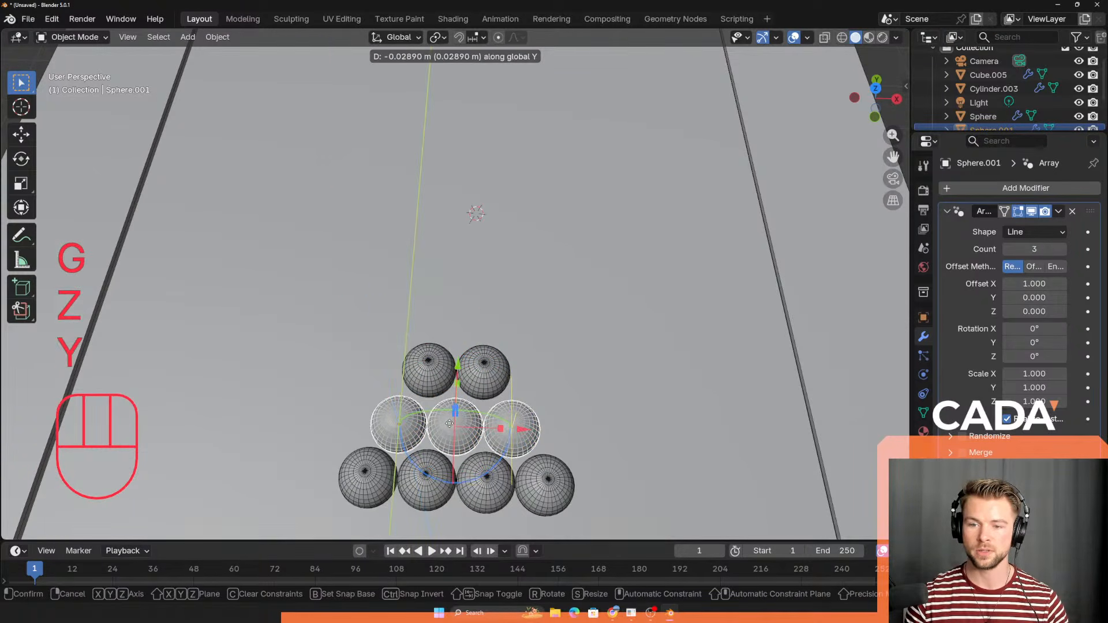
{"action": "left_click", "coordinate": [449, 425]}
Step: Move the two-ball row about 0.039 m along negative Y, closer to the three-ball row
{"action": "left_click", "coordinate": [425, 374]}
{"action": "key", "text": "g"}
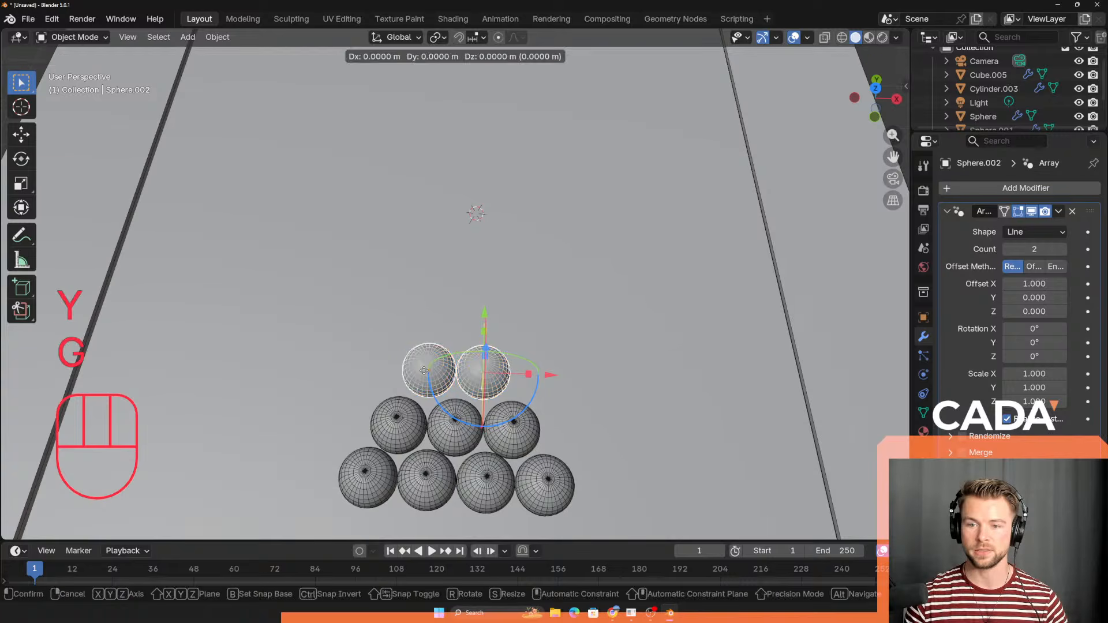
{"action": "key", "text": "y"}
{"action": "left_click", "coordinate": [427, 381]}
{"action": "scroll", "coordinate": [428, 381], "scroll_direction": "down", "scroll_amount": 3}
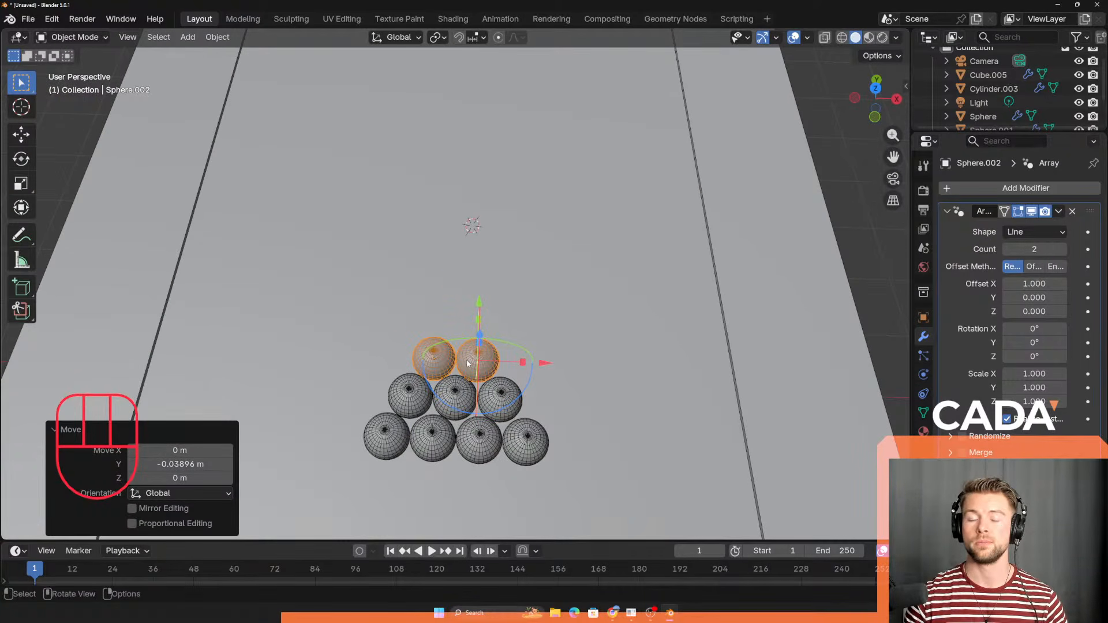
Step: Duplicate the two-ball row about 0.276 m along Y and set the copy's array count to 1
{"action": "key", "text": "shift"}
{"action": "key", "text": "shift+d"}
{"action": "key", "text": "x"}
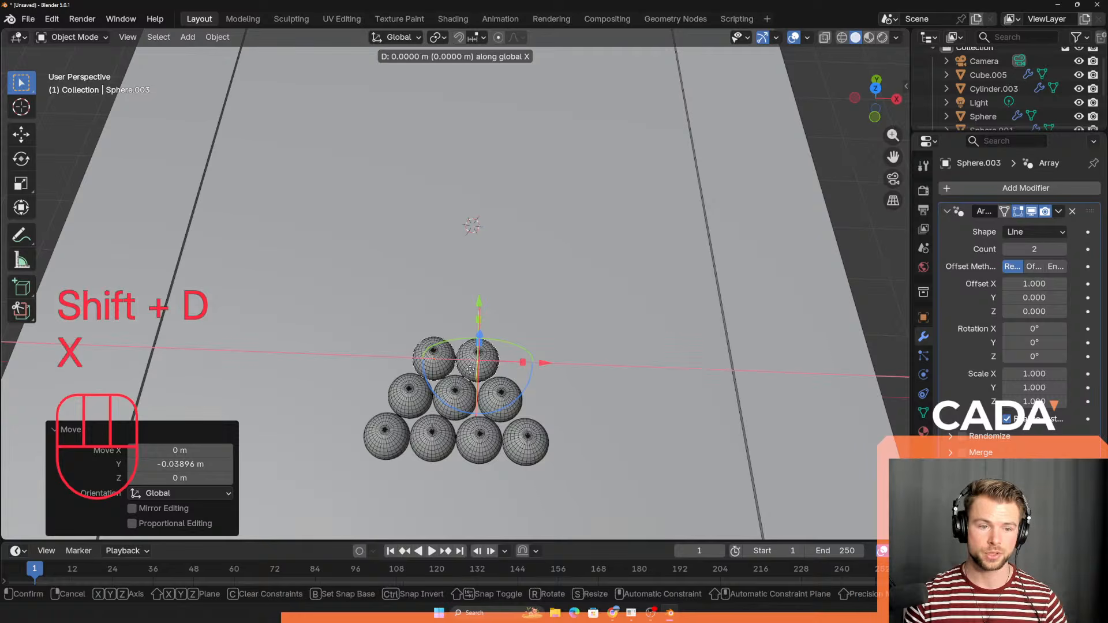
{"action": "key", "text": "y"}
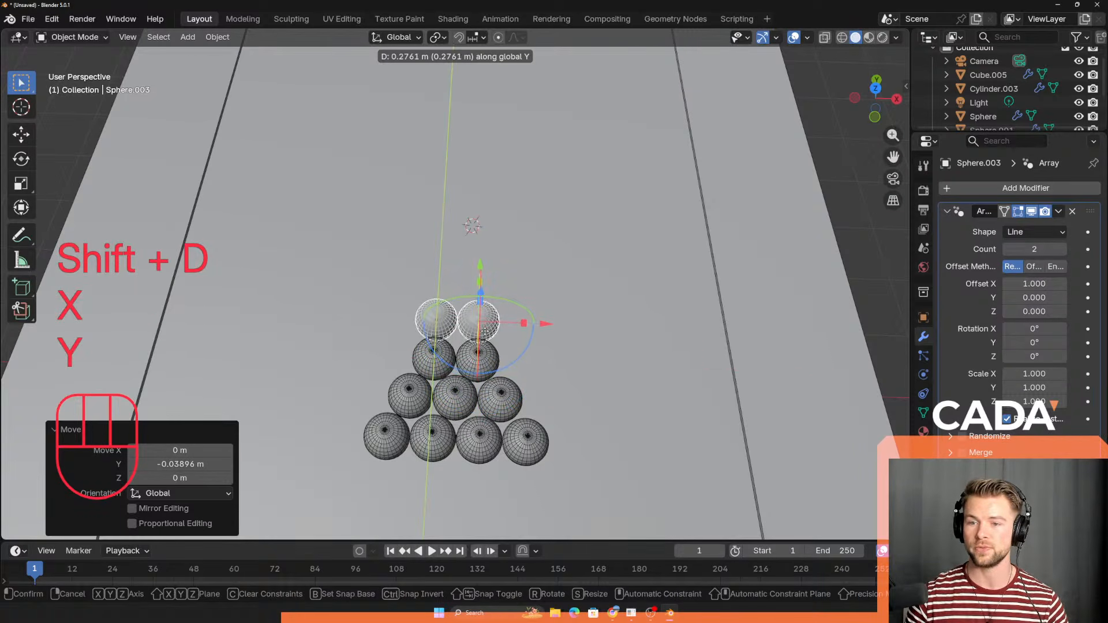
{"action": "left_click", "coordinate": [503, 382]}
{"action": "middle_click_drag", "start_coordinate": [503, 382], "coordinate": [507, 387]}
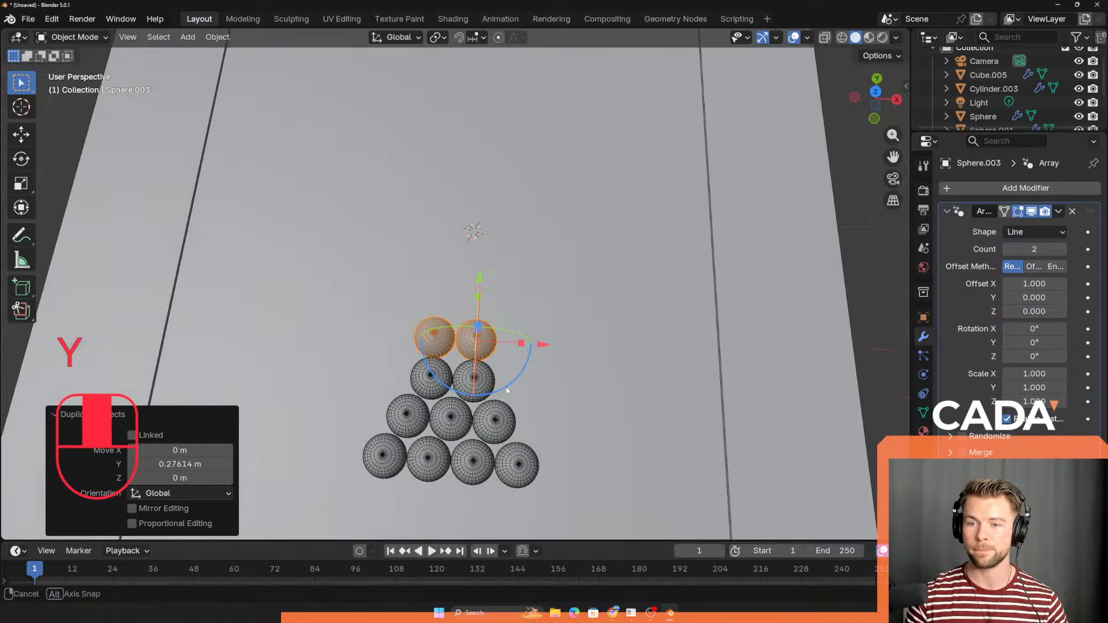
{"action": "left_click", "coordinate": [1008, 249]}
Step: Move the single ball about 0.143 m along X and 0.022 m along negative Y to form the rack's apex
{"action": "key", "text": "g"}
{"action": "key", "text": "y"}
{"action": "key", "text": "x"}
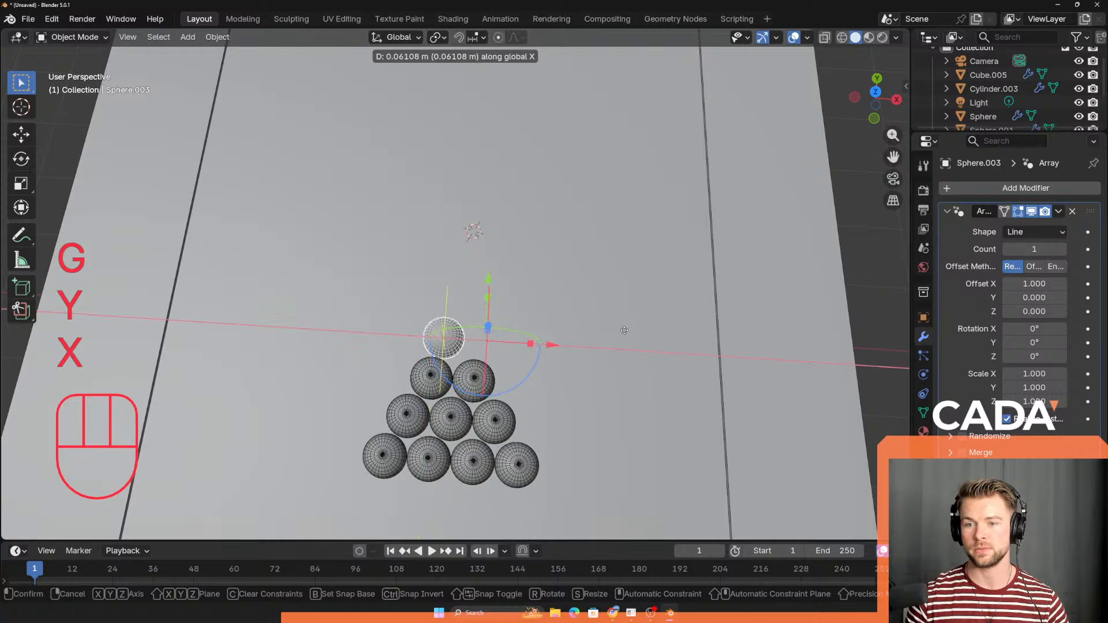
{"action": "left_click", "coordinate": [632, 333]}
{"action": "key", "text": "g"}
{"action": "key", "text": "y"}
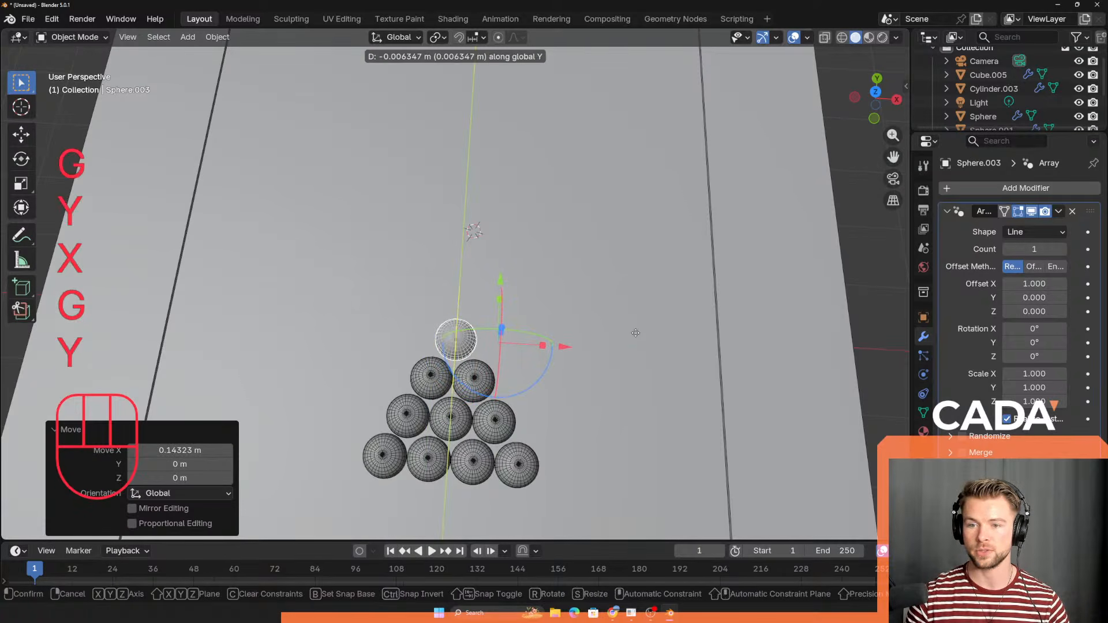
{"action": "left_click", "coordinate": [622, 338]}
{"action": "left_click", "coordinate": [215, 37]}
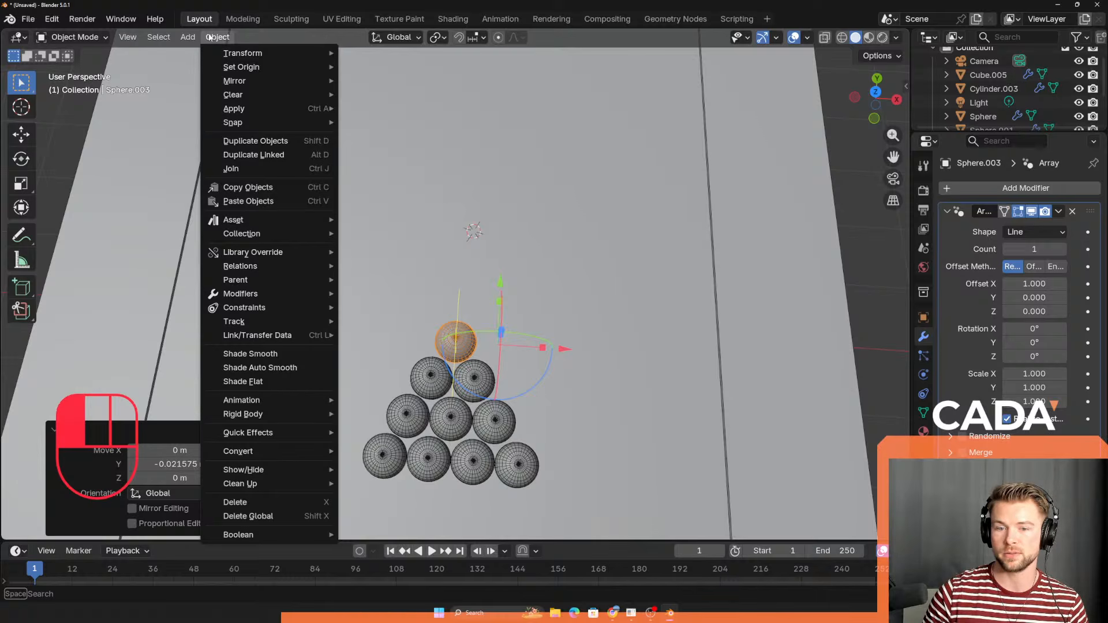
{"action": "mouse_move", "coordinate": [281, 532]}
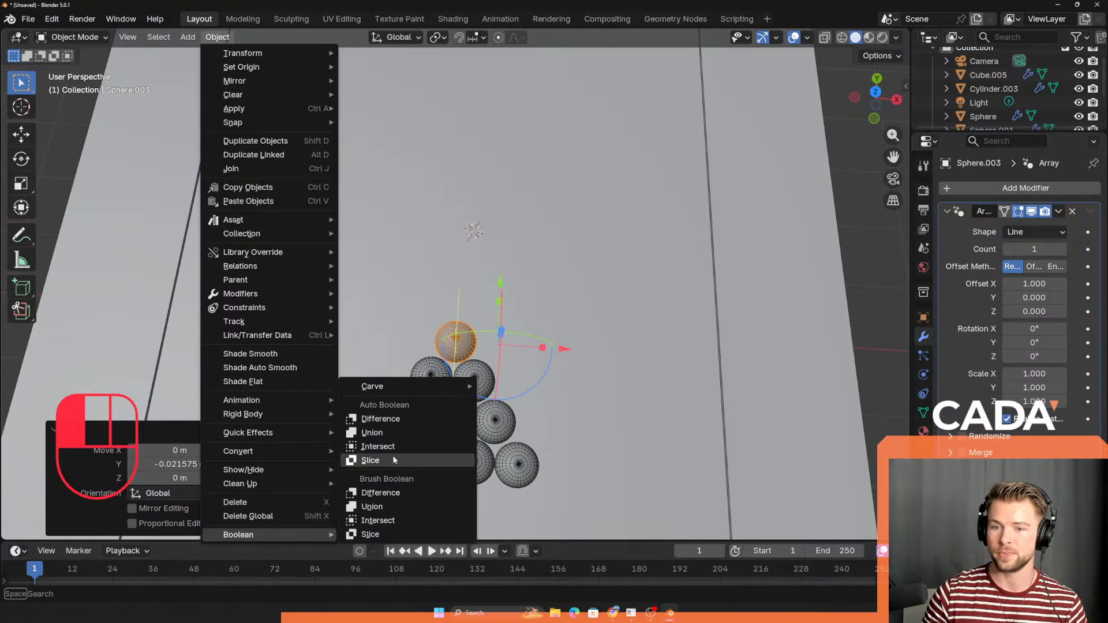
{"action": "left_click", "coordinate": [485, 304]}
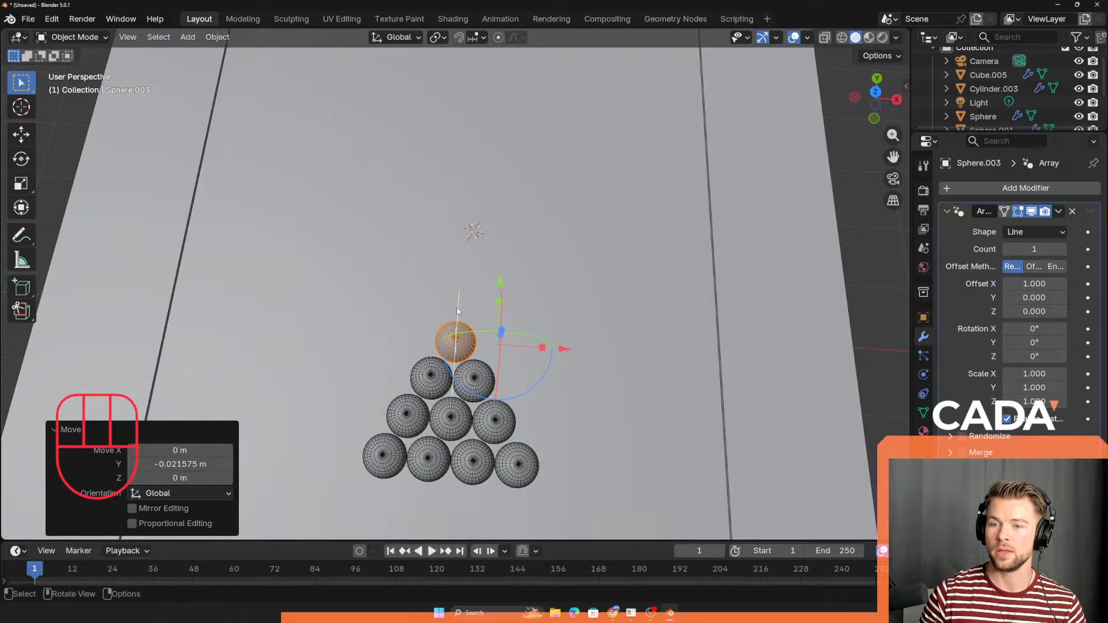
{"action": "scroll", "coordinate": [455, 322], "scroll_direction": "down", "scroll_amount": 3}
{"action": "middle_click_drag", "start_coordinate": [455, 321], "coordinate": [453, 282]}
{"action": "left_click", "coordinate": [157, 213]}
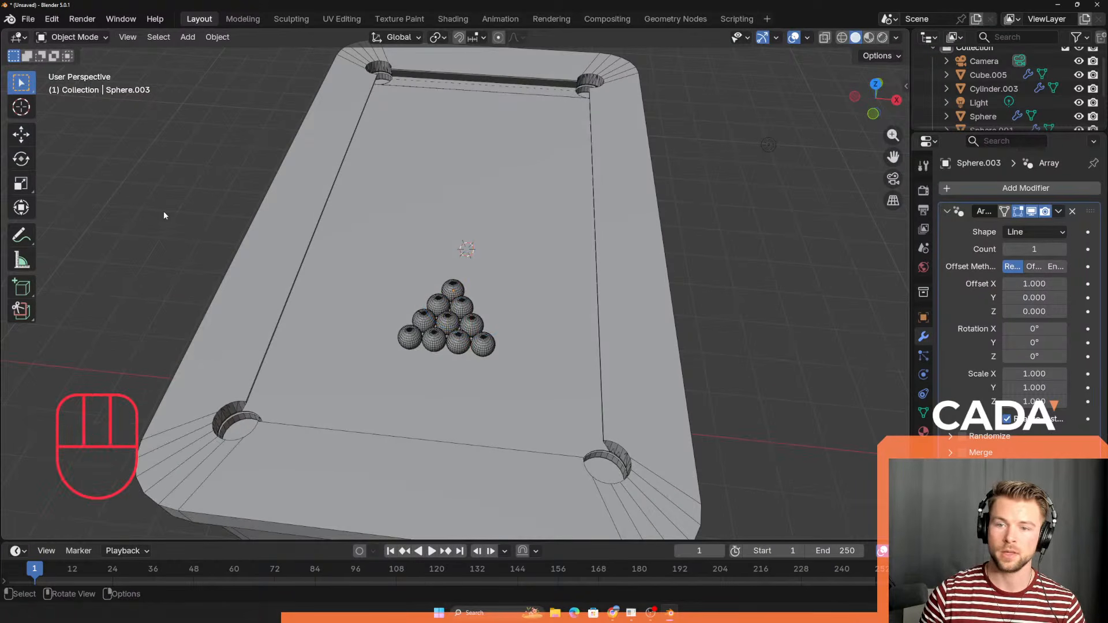
{"action": "scroll", "coordinate": [520, 331], "scroll_direction": "up", "scroll_amount": 2}
{"action": "middle_click_drag", "start_coordinate": [451, 362], "coordinate": [458, 342]}
{"action": "left_click", "coordinate": [374, 270]}
{"action": "key", "text": "Tab"}
{"action": "key", "text": "Tab"}
{"action": "middle_click_drag", "start_coordinate": [466, 379], "coordinate": [392, 264]}
Step: Turn off the wireframe overlay for the whole viewport
{"action": "left_click", "coordinate": [809, 38]}
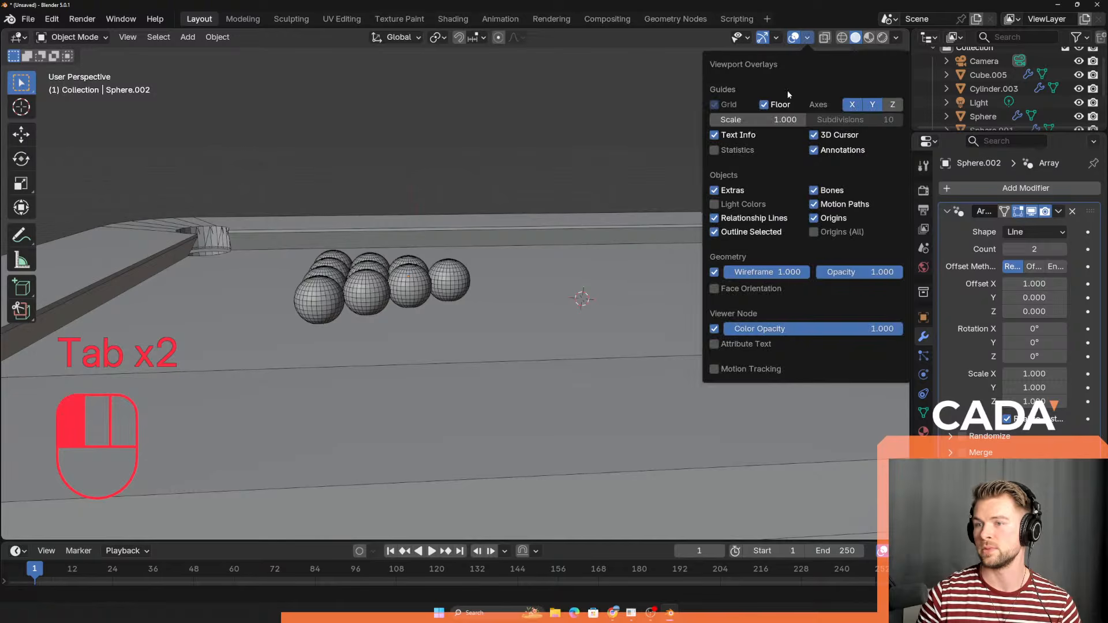
{"action": "left_click", "coordinate": [714, 273]}
{"action": "middle_click_drag", "start_coordinate": [508, 143], "coordinate": [426, 288]}
{"action": "left_click", "coordinate": [311, 297]}
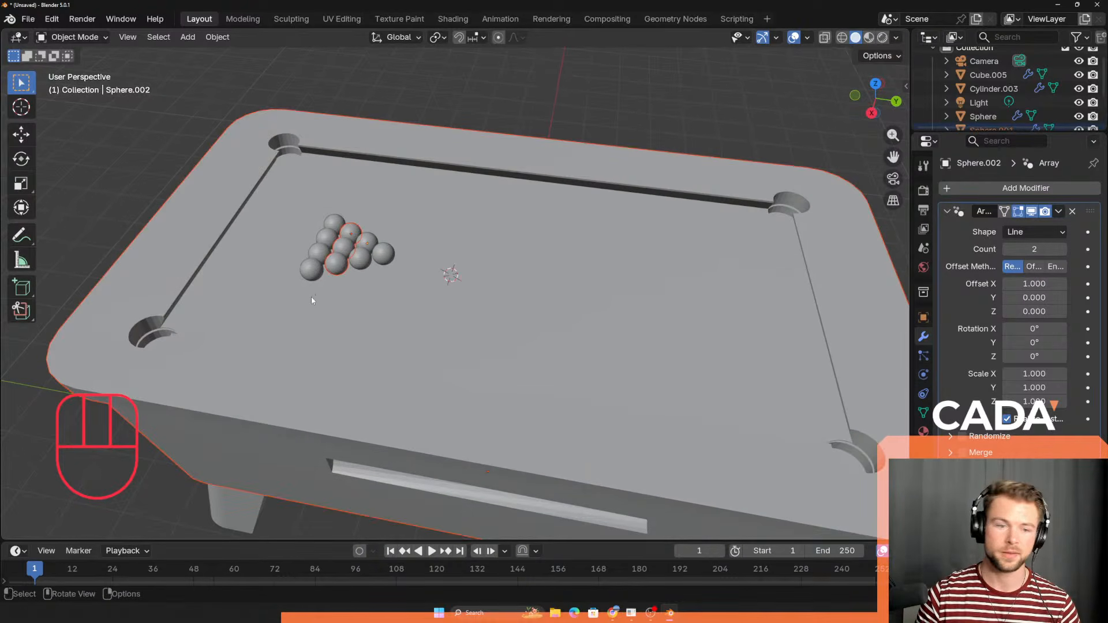
Step: Duplicate the rack's apex ball about 2.948 m along Y to place a cue ball at the table's other end
{"action": "left_click", "coordinate": [378, 260]}
{"action": "middle_click_drag", "start_coordinate": [378, 260], "coordinate": [358, 285]}
{"action": "key", "text": "Tab"}
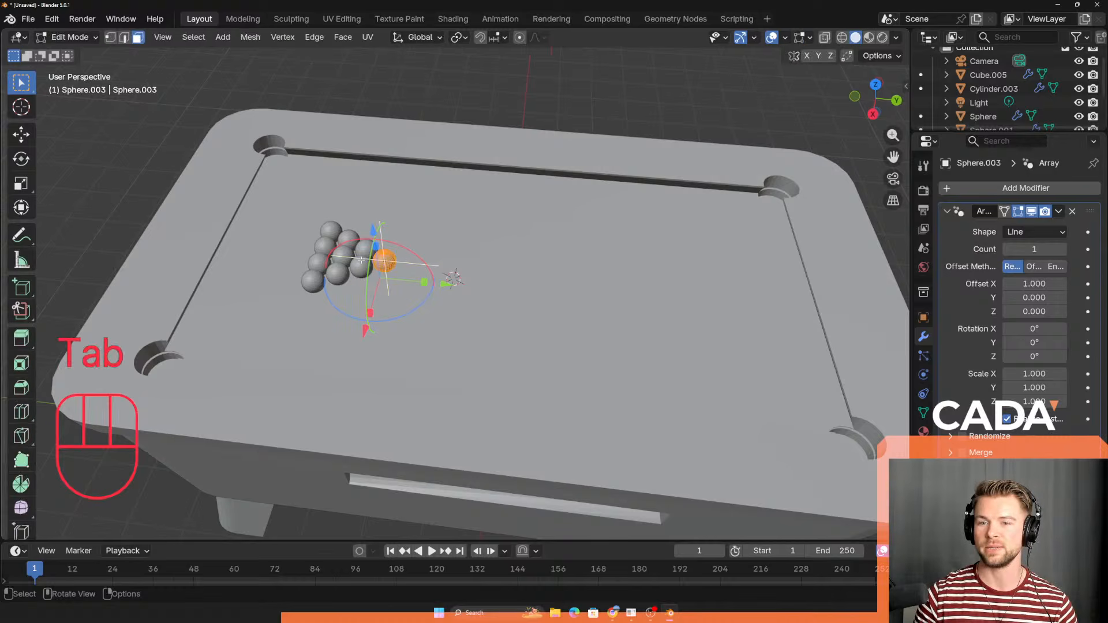
{"action": "key", "text": "Tab"}
{"action": "middle_click_drag", "start_coordinate": [530, 118], "coordinate": [524, 306]}
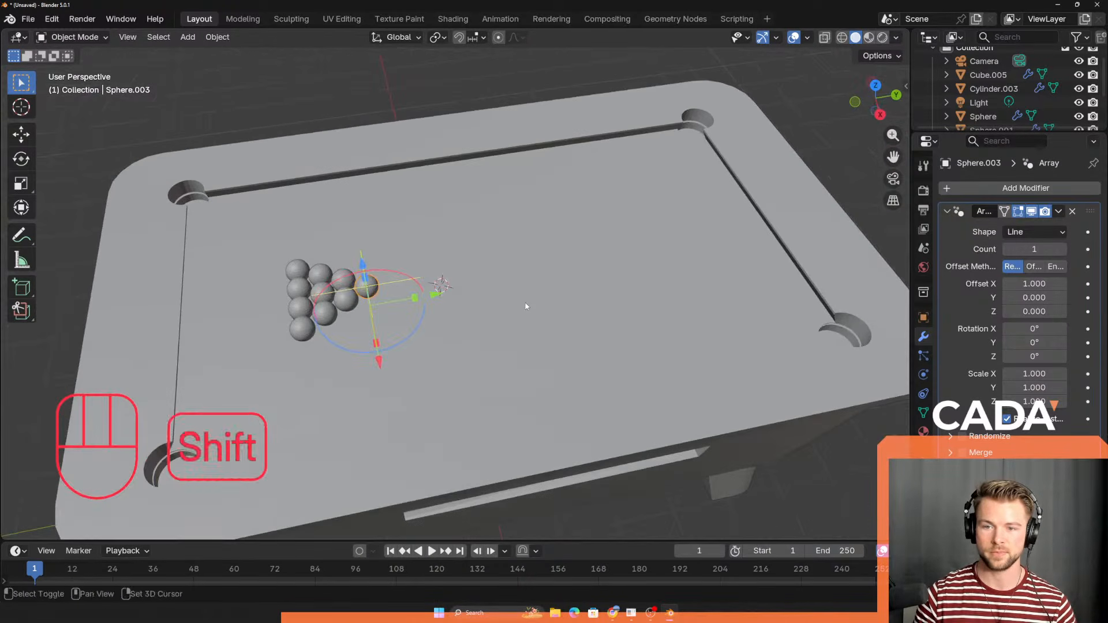
{"action": "key", "text": "shift+d"}
{"action": "key", "text": "u"}
{"action": "key", "text": "c"}
{"action": "key", "text": "x"}
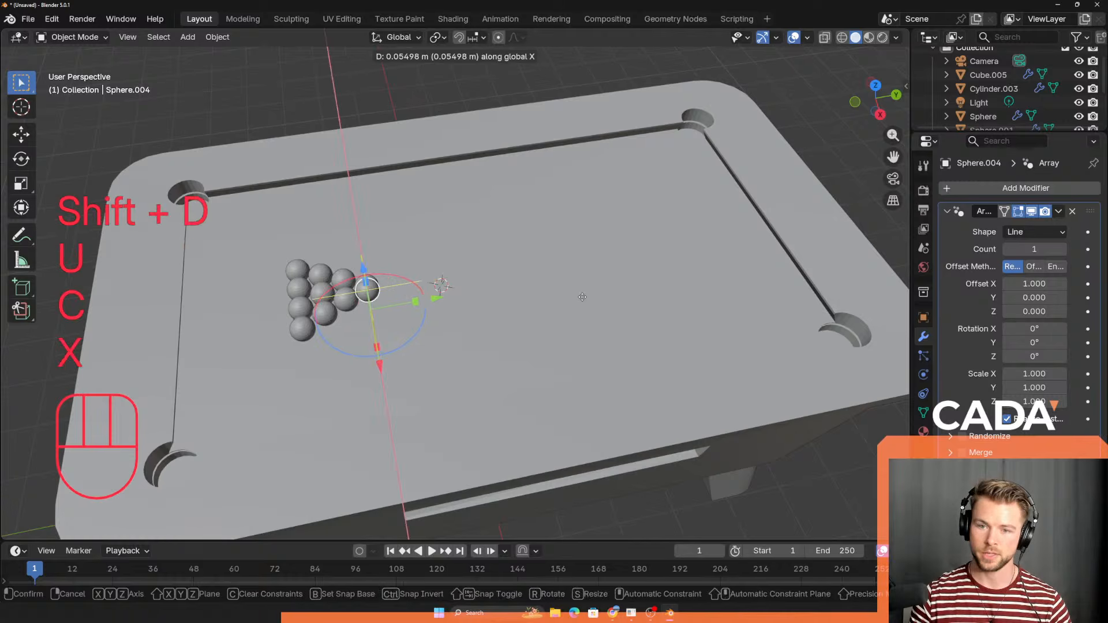
{"action": "key", "text": "u"}
{"action": "key", "text": "y"}
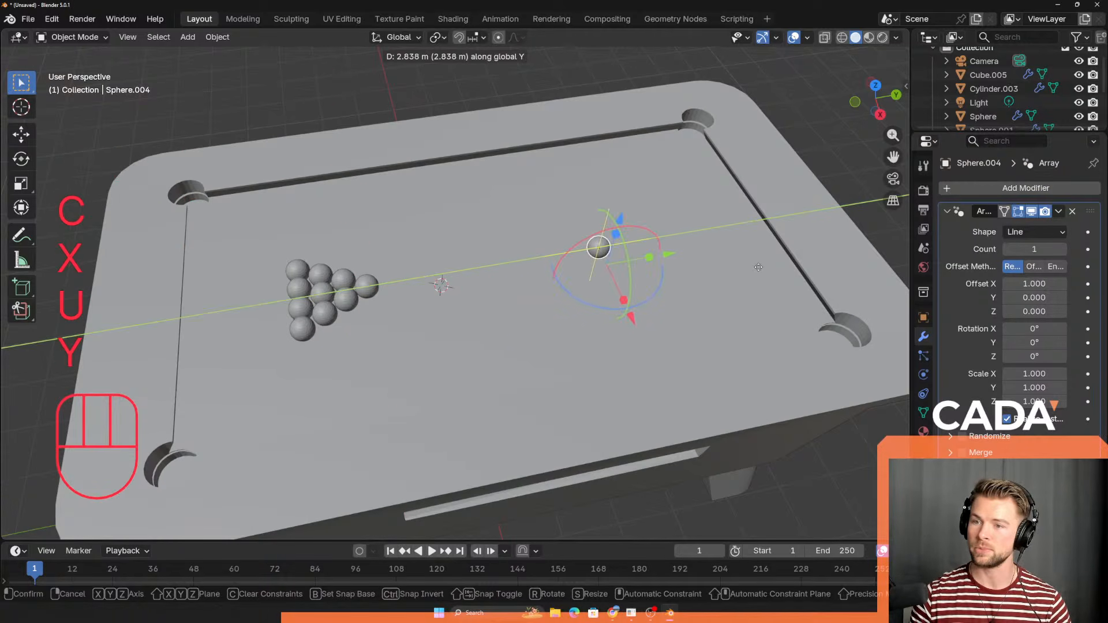
{"action": "left_click", "coordinate": [729, 299]}
{"action": "middle_click_drag", "start_coordinate": [730, 299], "coordinate": [745, 246]}
Step: Try an array count of 6 on the cue ball and return the count to 1
{"action": "middle_click_drag", "start_coordinate": [261, 258], "coordinate": [439, 231]}
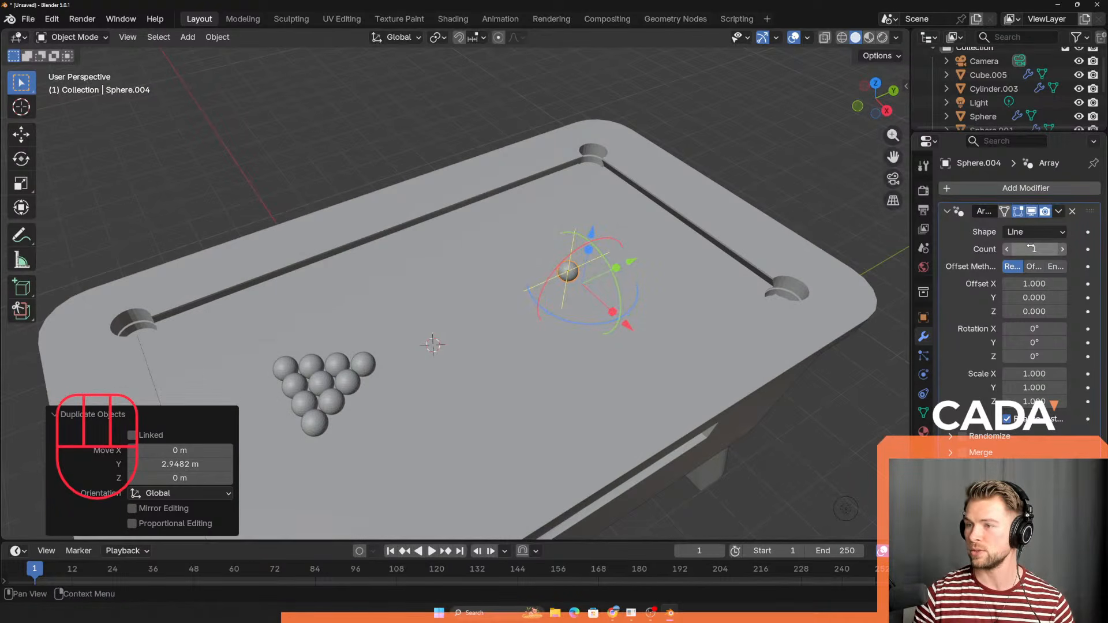
{"action": "left_click", "coordinate": [1062, 249]}
{"action": "left_click", "coordinate": [1062, 248]}
{"action": "left_click", "coordinate": [1061, 249]}
{"action": "left_click", "coordinate": [1060, 250]}
{"action": "left_click", "coordinate": [1059, 251]}
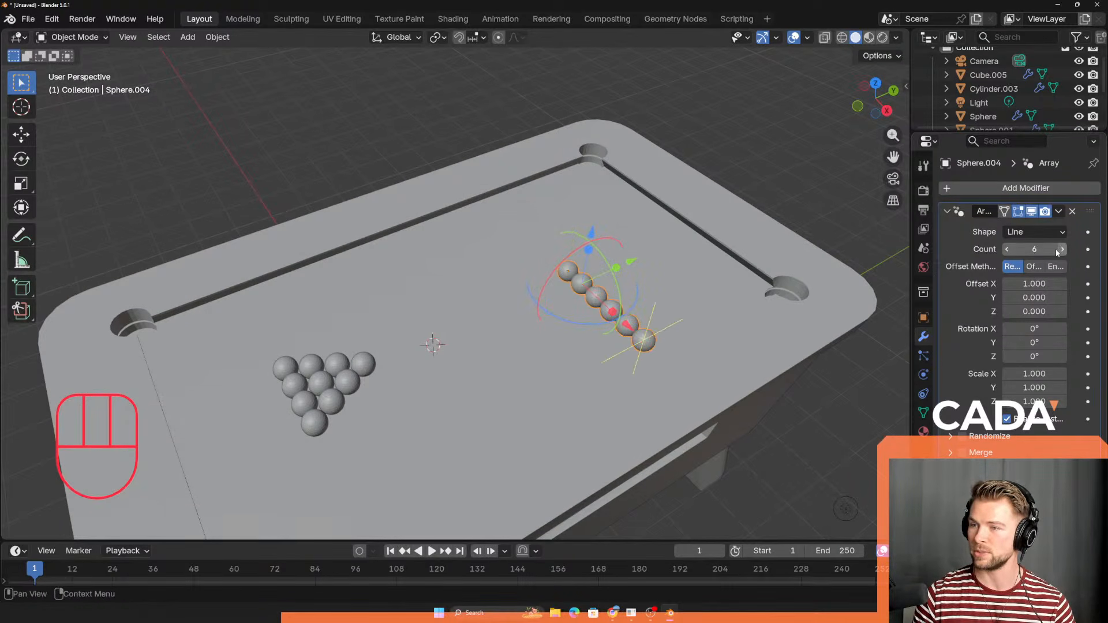
{"action": "left_click", "coordinate": [1010, 250]}
{"action": "left_click", "coordinate": [1010, 250]}
{"action": "left_click", "coordinate": [1010, 250]}
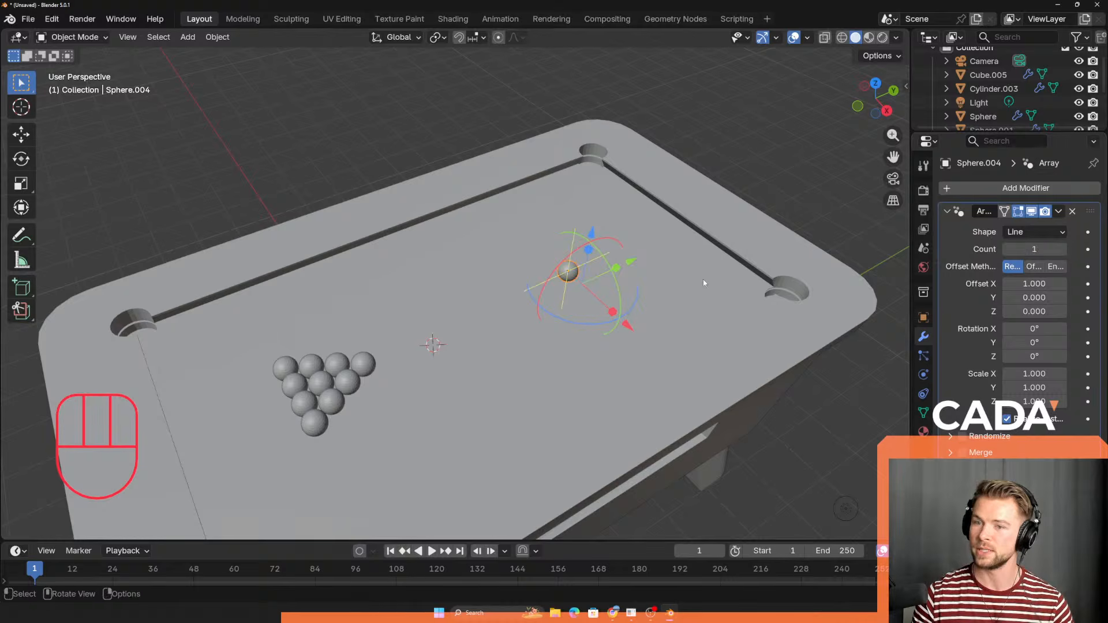
{"action": "middle_click_drag", "start_coordinate": [693, 284], "coordinate": [613, 309]}
{"action": "scroll", "coordinate": [647, 319], "scroll_direction": "up", "scroll_amount": 2}
{"action": "scroll", "coordinate": [677, 327], "scroll_direction": "down", "scroll_amount": 5}
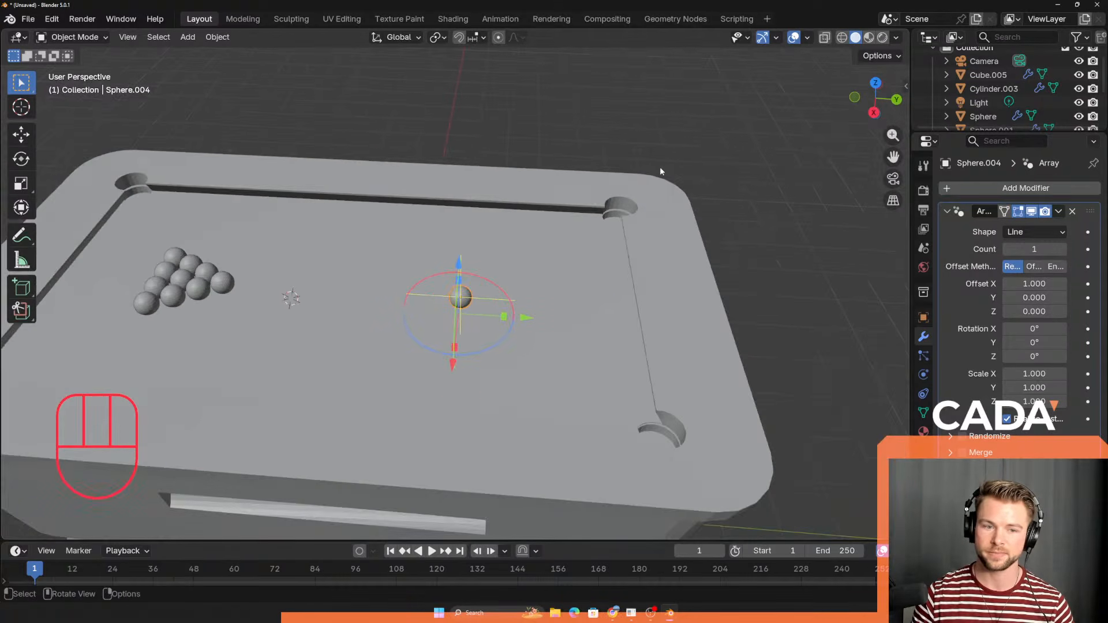
{"action": "key", "text": "Tab"}
{"action": "key", "text": "Tab"}
Step: Add a cylinder mesh and rotate it 90° about the X axis
{"action": "key", "text": "shift+a"}
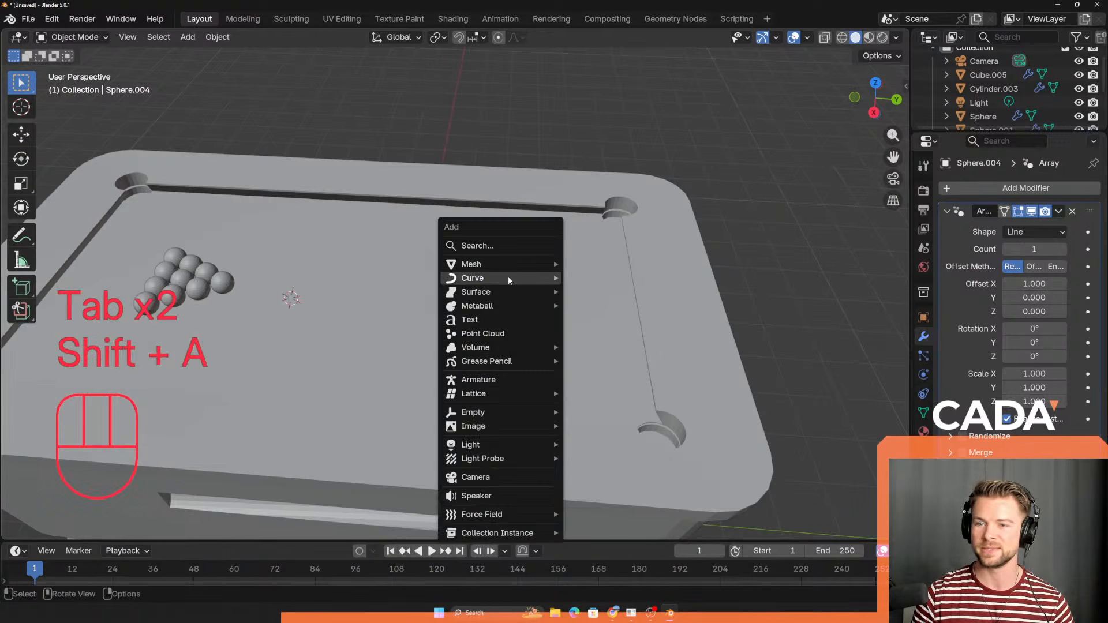
{"action": "mouse_move", "coordinate": [515, 266]}
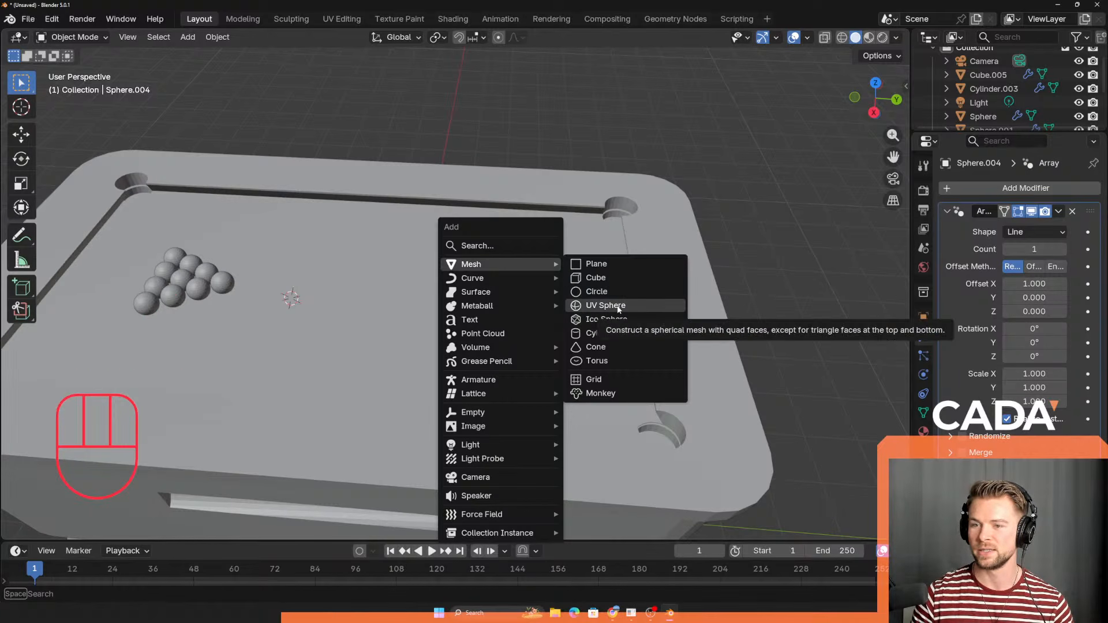
{"action": "left_click", "coordinate": [600, 333]}
{"action": "scroll", "coordinate": [583, 338], "scroll_direction": "down", "scroll_amount": 4}
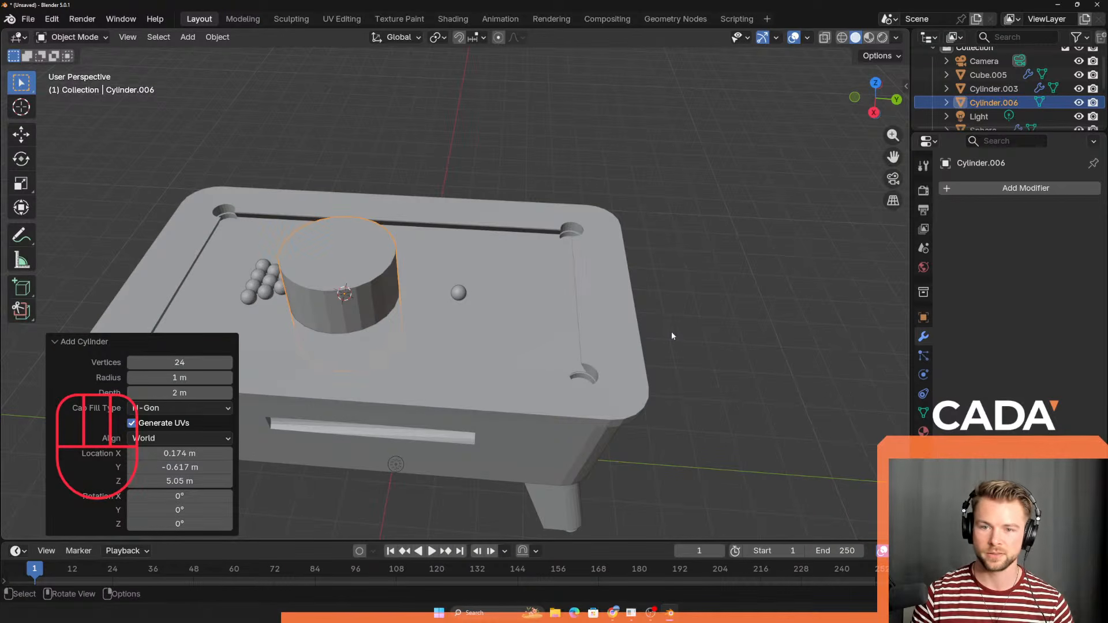
{"action": "key", "text": "r"}
{"action": "key", "text": "x"}
{"action": "key", "text": "KP_9"}
{"action": "key", "text": "KP_0"}
{"action": "key", "text": "KP_Enter"}
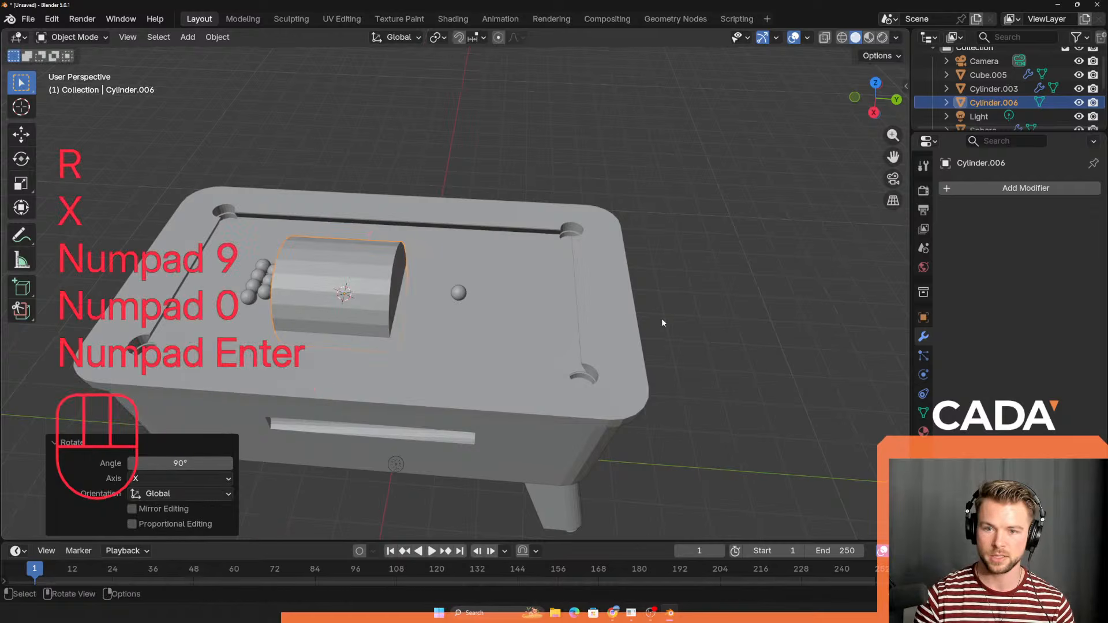
Step: Scale the cylinder down uniformly to about 0.1 and raise it about 0.152 m along Z
{"action": "key", "text": "s"}
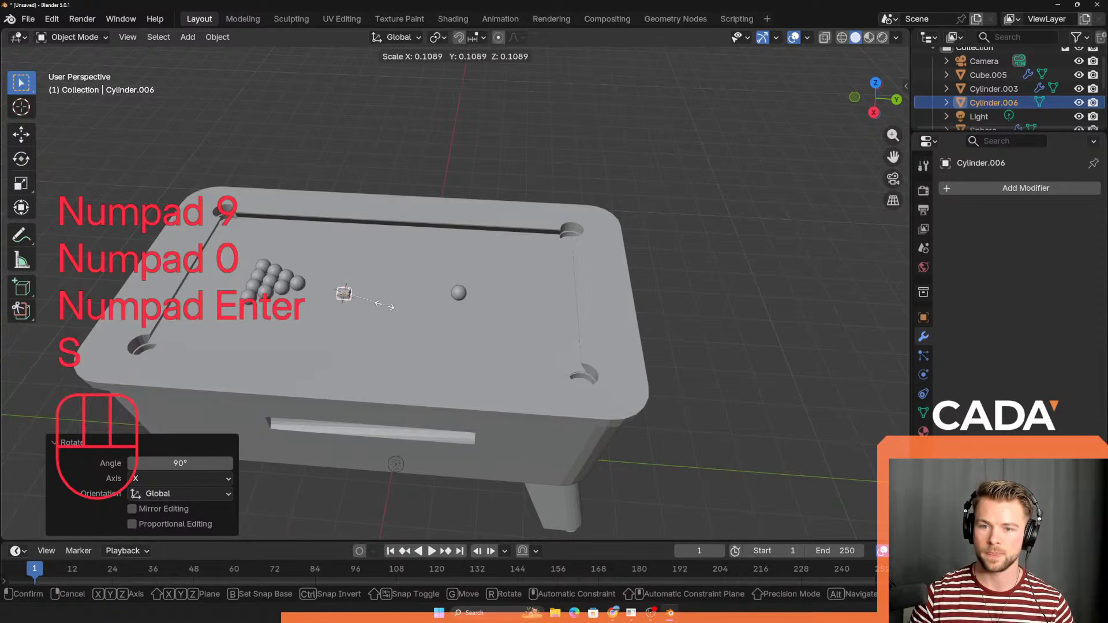
{"action": "left_click", "coordinate": [378, 303]}
{"action": "key", "text": "g"}
{"action": "key", "text": "z"}
{"action": "left_click", "coordinate": [386, 298]}
Step: Stretch the cylinder along Y by a factor of about 25.2 to form a long cue stick
{"action": "key", "text": "s"}
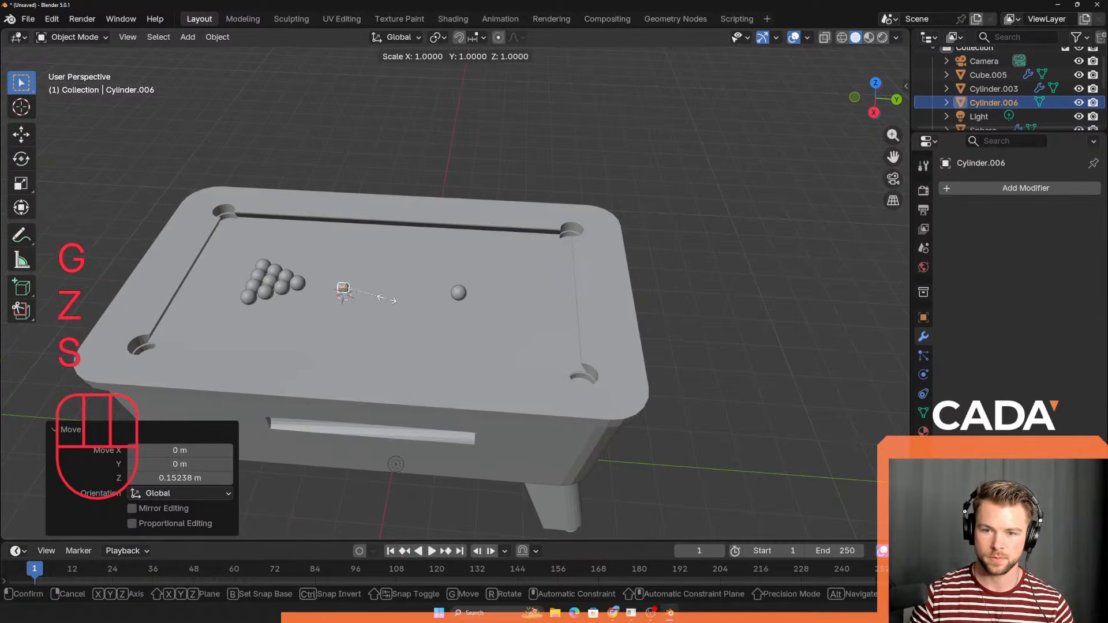
{"action": "key", "text": "y"}
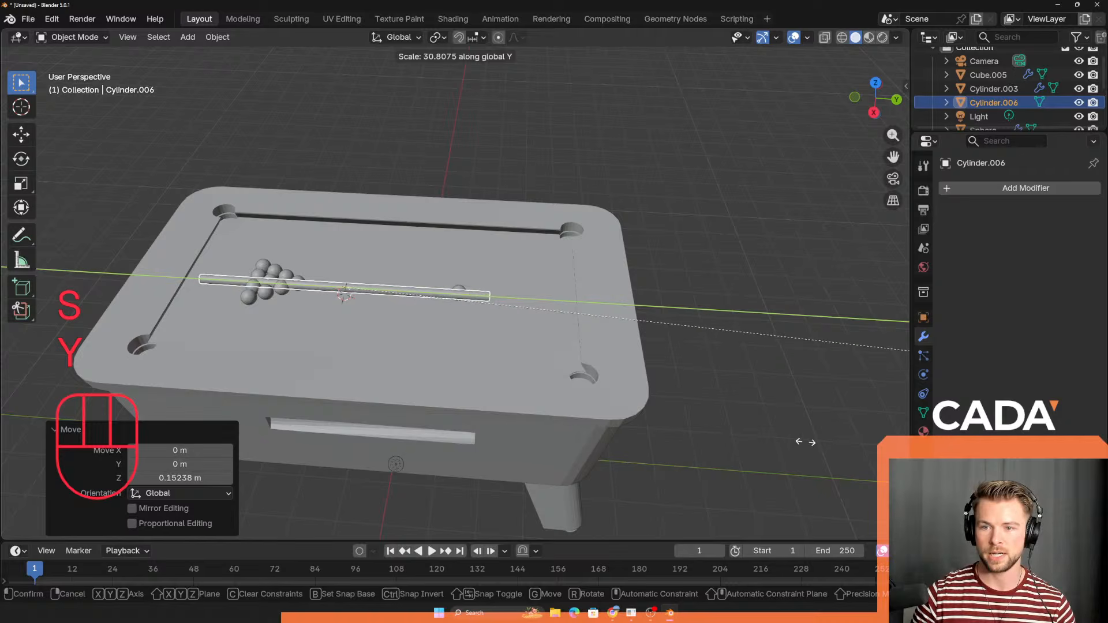
{"action": "left_click", "coordinate": [695, 433]}
Step: Move the cue stick along Y behind the cue ball and raise it along Z so it clears the table's end rail
{"action": "key", "text": "g"}
{"action": "key", "text": "y"}
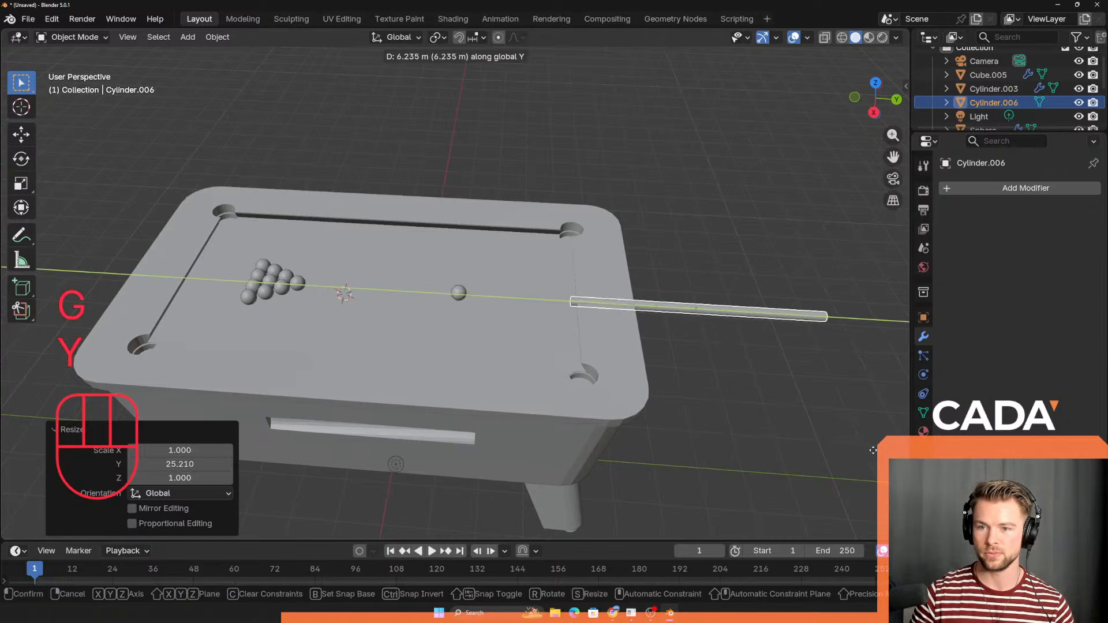
{"action": "left_click", "coordinate": [763, 435]}
{"action": "scroll", "coordinate": [756, 432], "scroll_direction": "up", "scroll_amount": 3}
{"action": "key", "text": "g"}
{"action": "key", "text": "z"}
{"action": "left_click", "coordinate": [749, 395]}
{"action": "middle_click_drag", "start_coordinate": [714, 356], "coordinate": [579, 259]}
Step: Scale the cue's end face nearest the cue ball to about 0.497 to taper the stick
{"action": "key", "text": "Tab"}
{"action": "key", "text": "3"}
{"action": "left_click", "coordinate": [571, 265]}
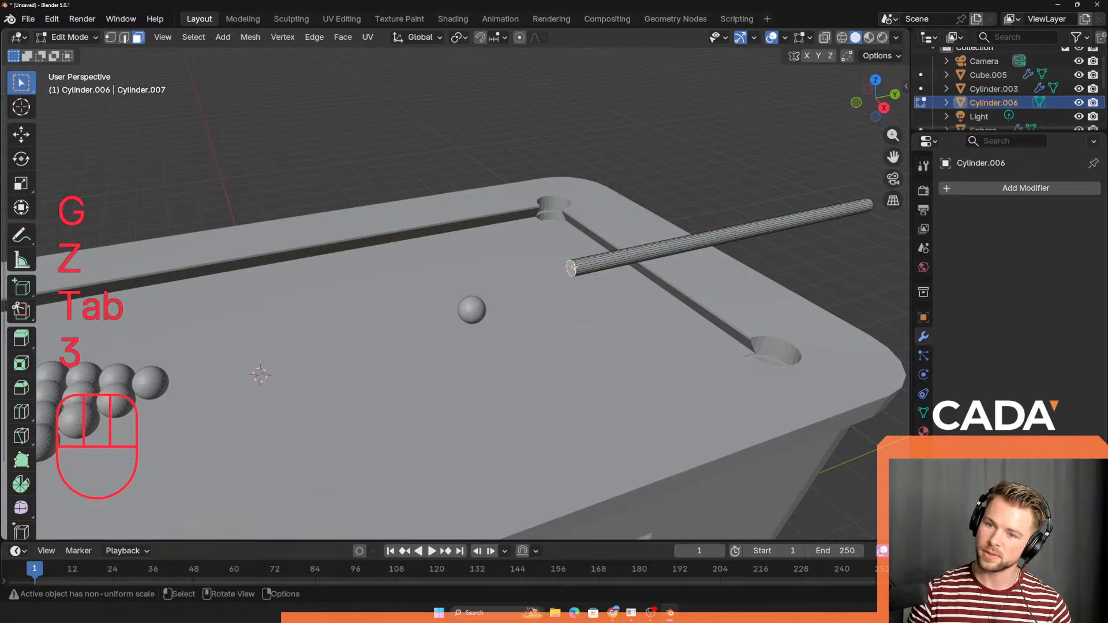
{"action": "key", "text": "s"}
{"action": "left_click", "coordinate": [709, 302]}
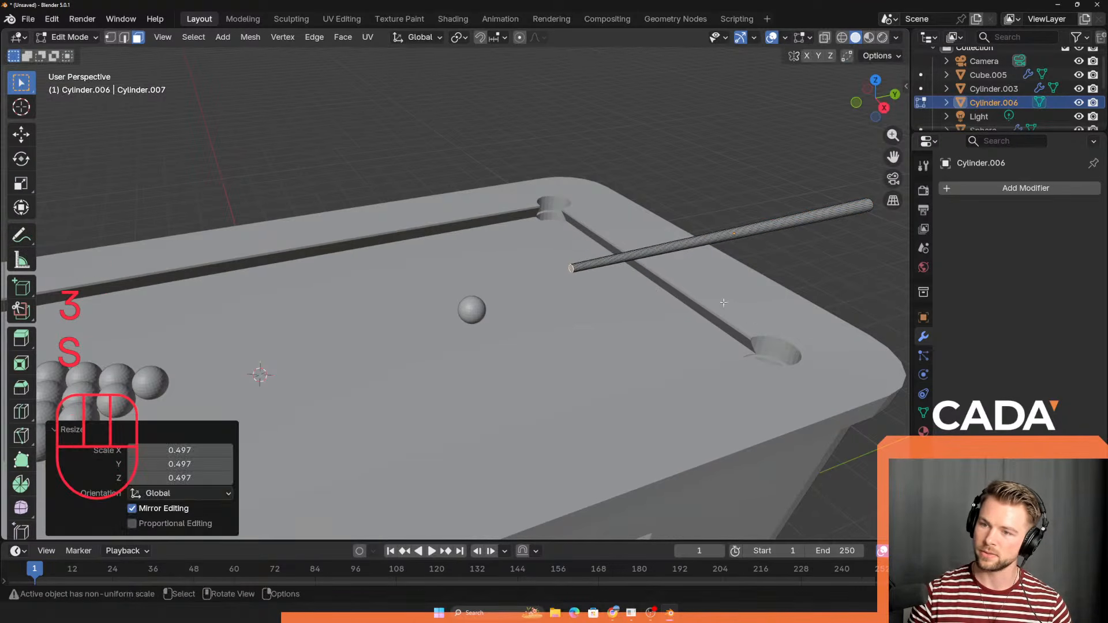
Step: Add a loop cut around the cue stick and slide it toward the thick end to mark off the handle
{"action": "middle_click_drag", "start_coordinate": [710, 303], "coordinate": [623, 341]}
{"action": "key", "text": "ctrl+r"}
{"action": "left_click", "coordinate": [620, 338]}
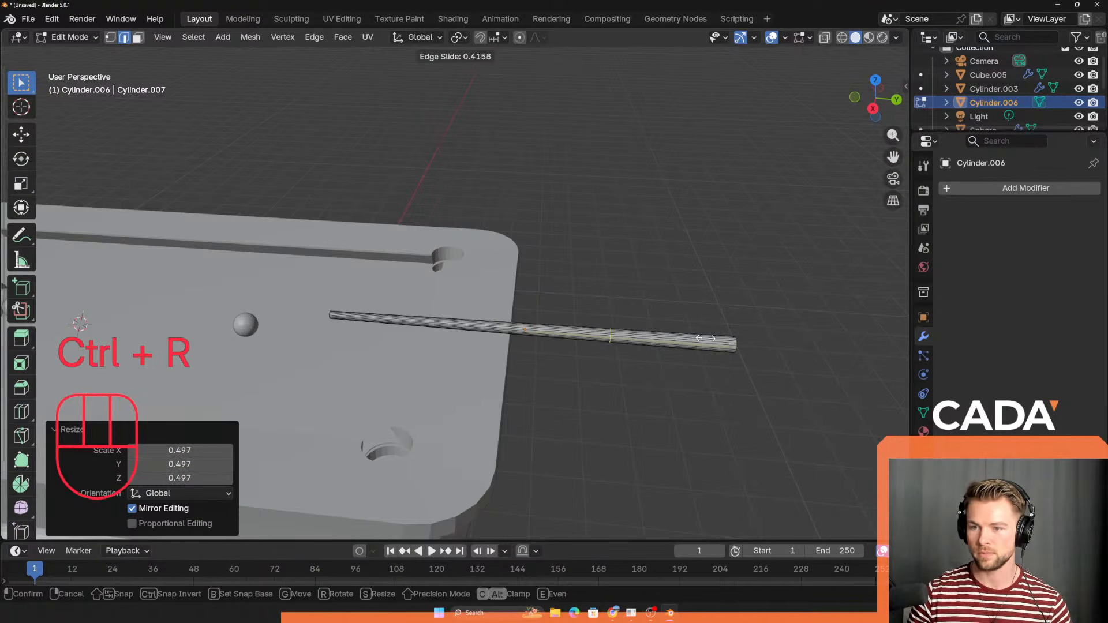
{"action": "left_click", "coordinate": [700, 338]}
Step: Select the ring of side faces on the cue stick's thick handle section, leaving out the end cap
{"action": "key", "text": "3"}
{"action": "left_click_drag", "start_coordinate": [668, 308], "coordinate": [747, 388]}
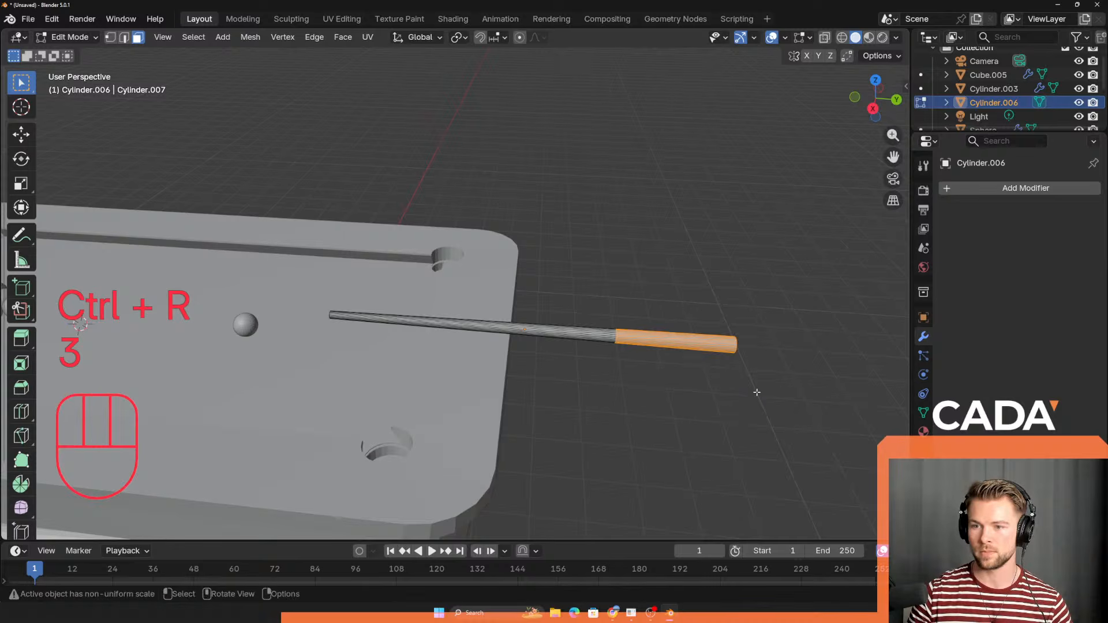
{"action": "key", "text": "s"}
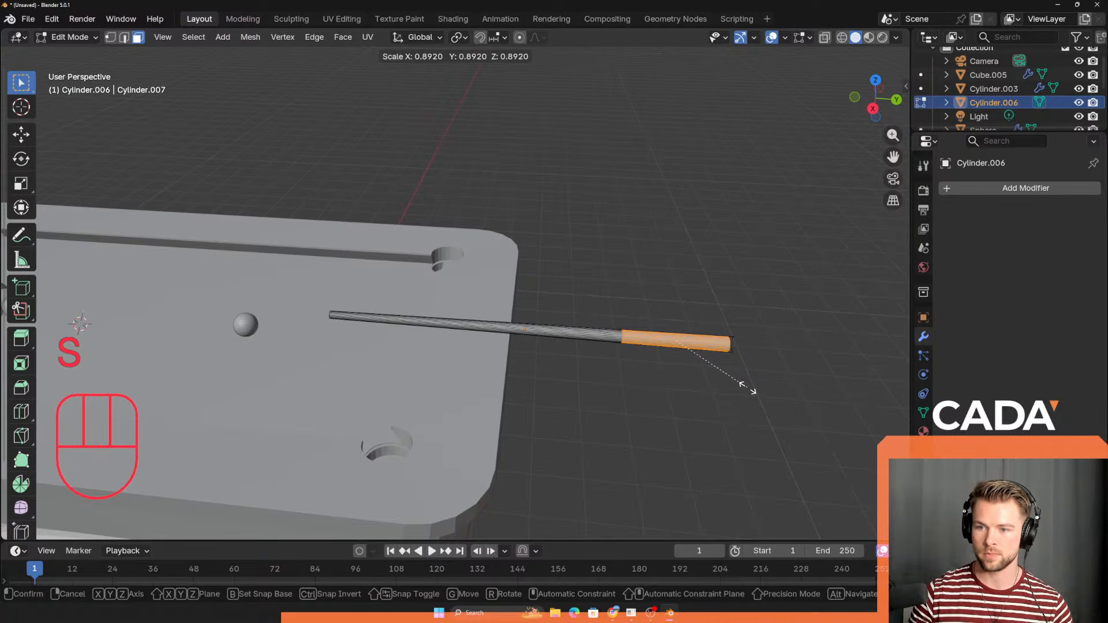
{"action": "left_click", "coordinate": [726, 387]}
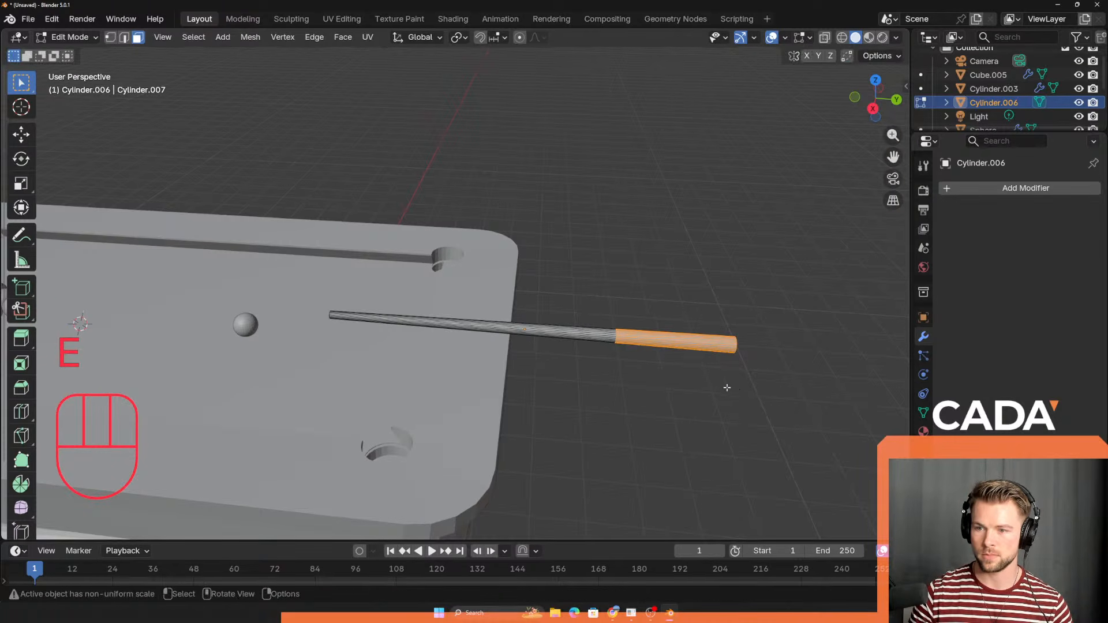
{"action": "middle_click_drag", "start_coordinate": [710, 380], "coordinate": [470, 349]}
{"action": "left_click", "coordinate": [325, 224], "text": "alt+shift"}
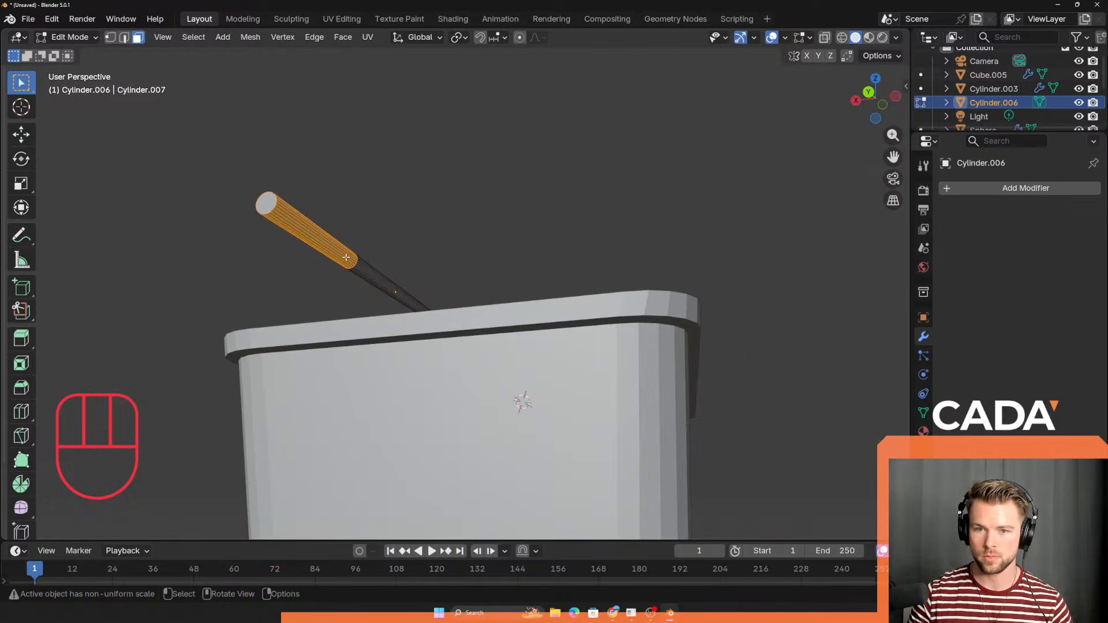
Step: Try to extrude the handle's side faces with the plain Extrude command, undoing the attempts
{"action": "middle_click_drag", "start_coordinate": [347, 258], "coordinate": [303, 313]}
{"action": "key", "text": "e"}
{"action": "left_click", "coordinate": [243, 328]}
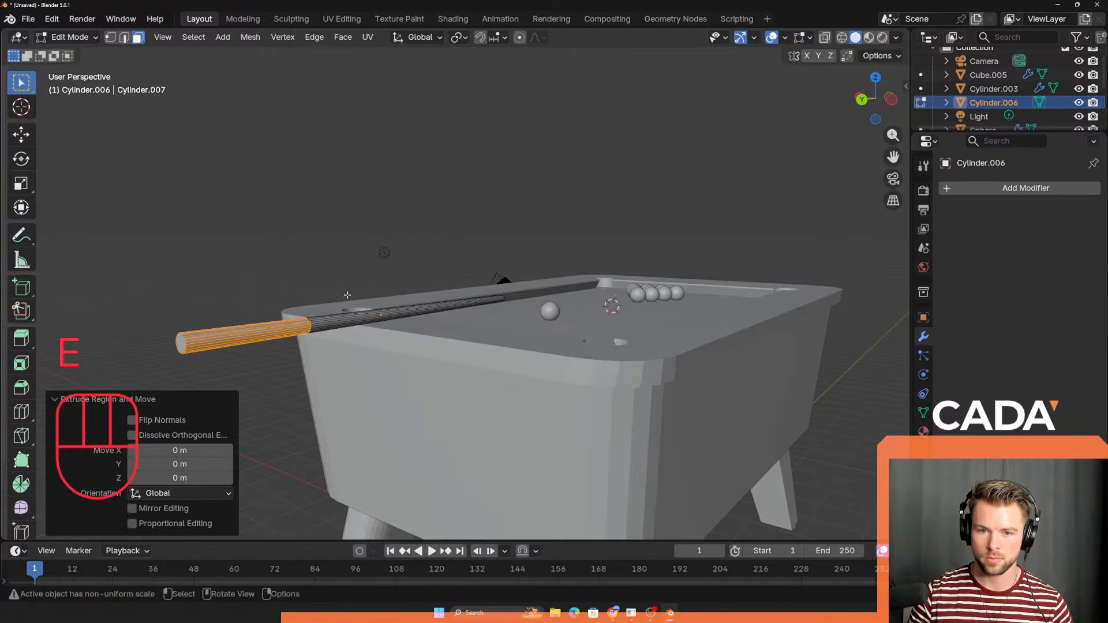
{"action": "key", "text": "ctrl+z"}
{"action": "left_click", "coordinate": [242, 328], "text": "shift"}
{"action": "key", "text": "e"}
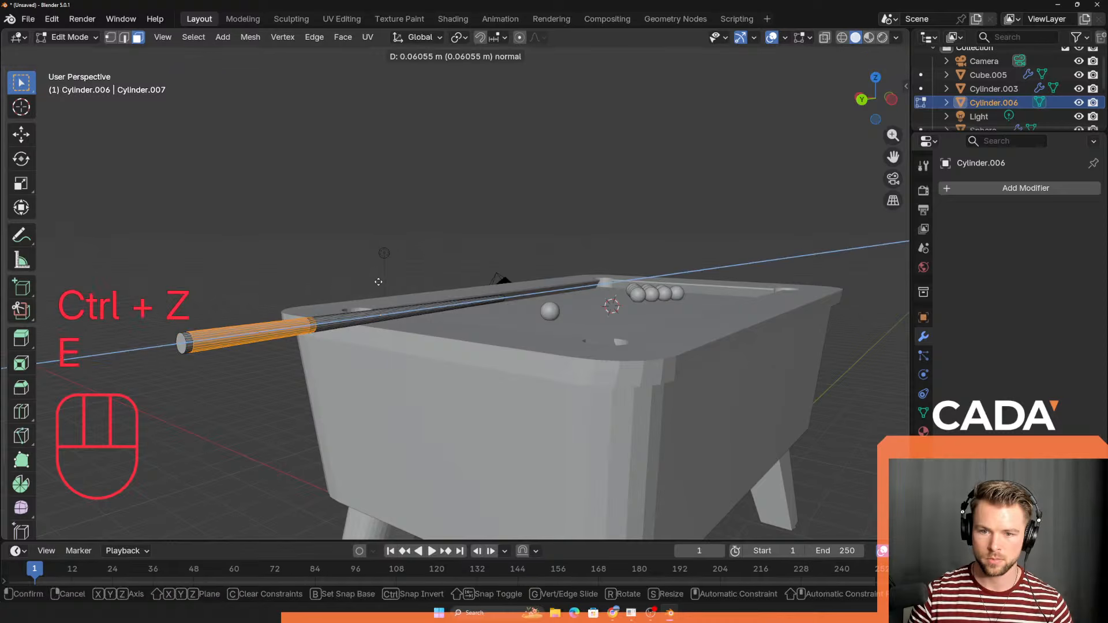
{"action": "right_click", "coordinate": [391, 280]}
{"action": "middle_click_drag", "start_coordinate": [289, 291], "coordinate": [399, 286], "text": "shift"}
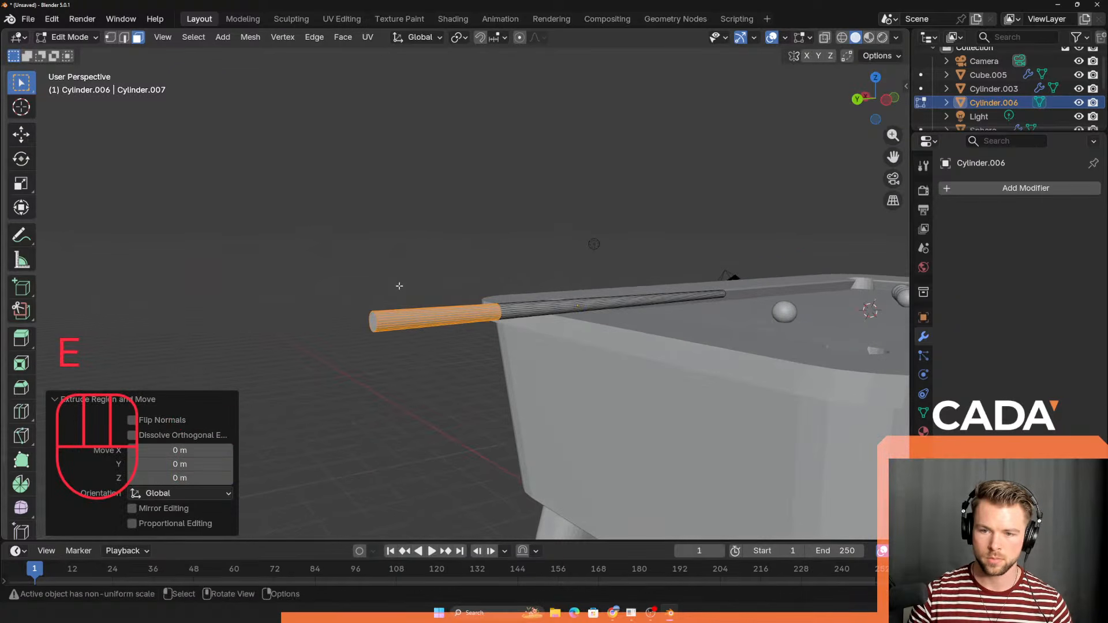
{"action": "scroll", "coordinate": [401, 287], "scroll_direction": "up", "scroll_amount": 1}
{"action": "key", "text": "g"}
{"action": "key", "text": "ctrl+z"}
{"action": "scroll", "coordinate": [450, 307], "scroll_direction": "up", "scroll_amount": 2}
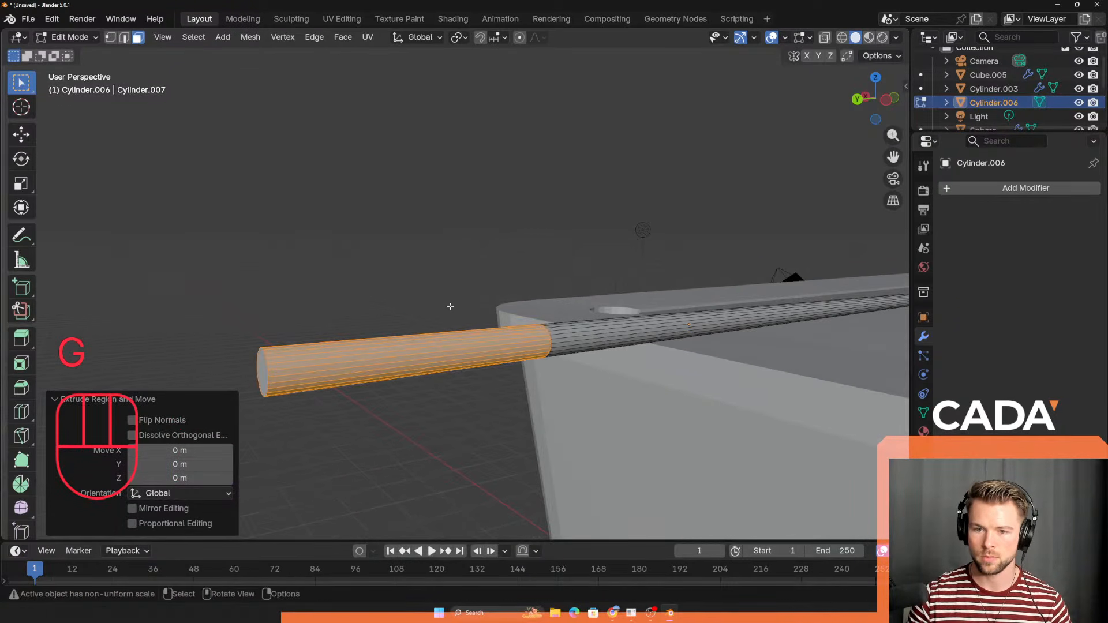
Step: Try extruding the handle faces with movement along the global Z axis locked, and restore the full face selection
{"action": "key", "text": "e"}
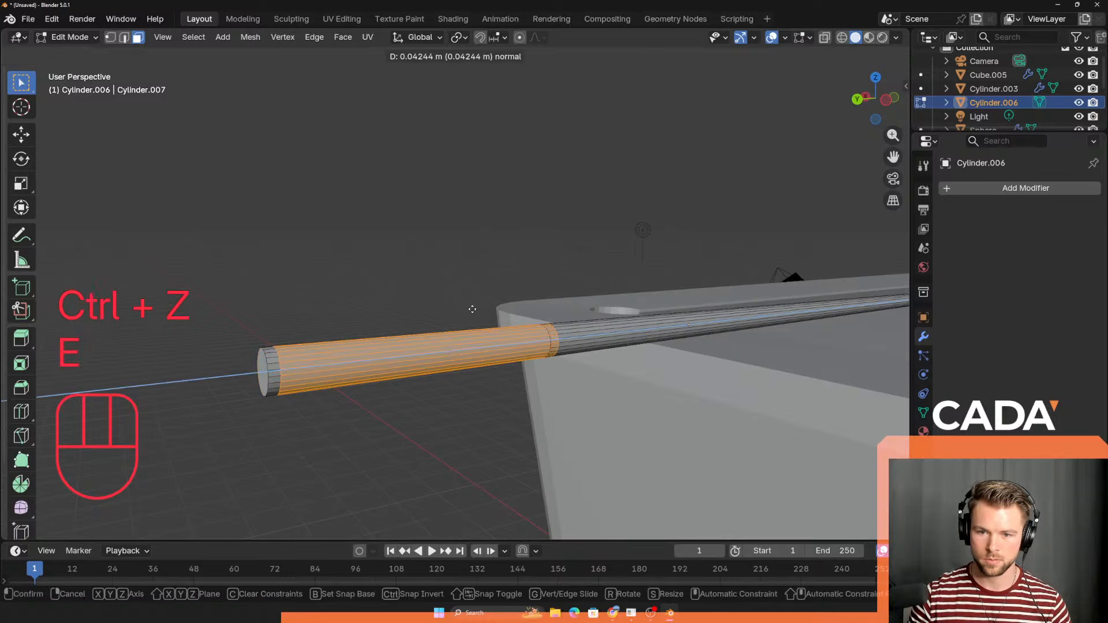
{"action": "key", "text": "z"}
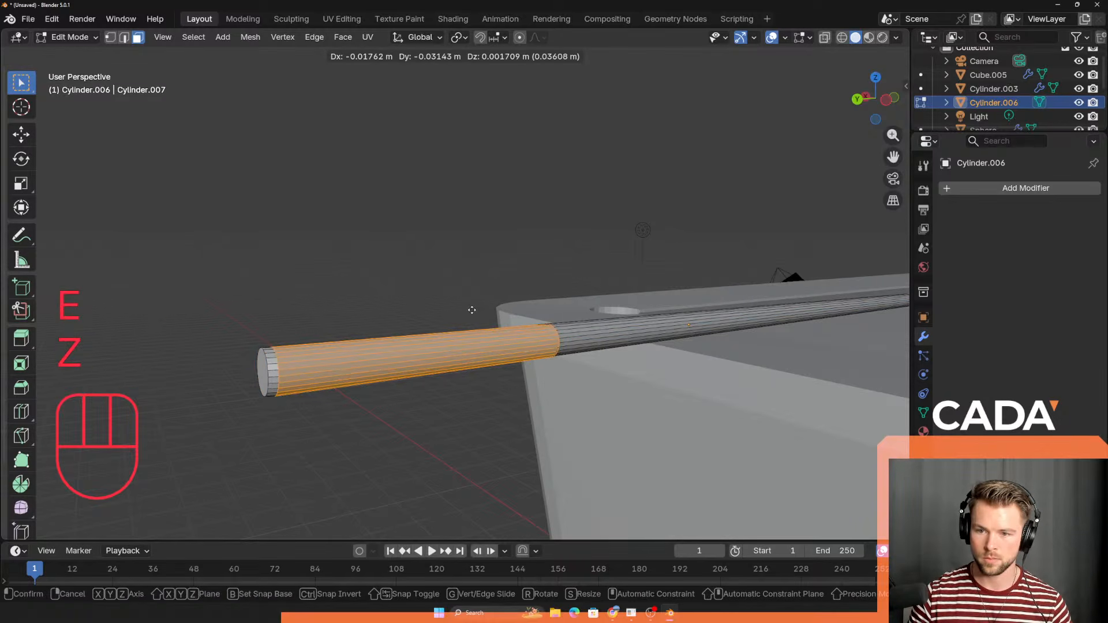
{"action": "key", "text": "shift+z"}
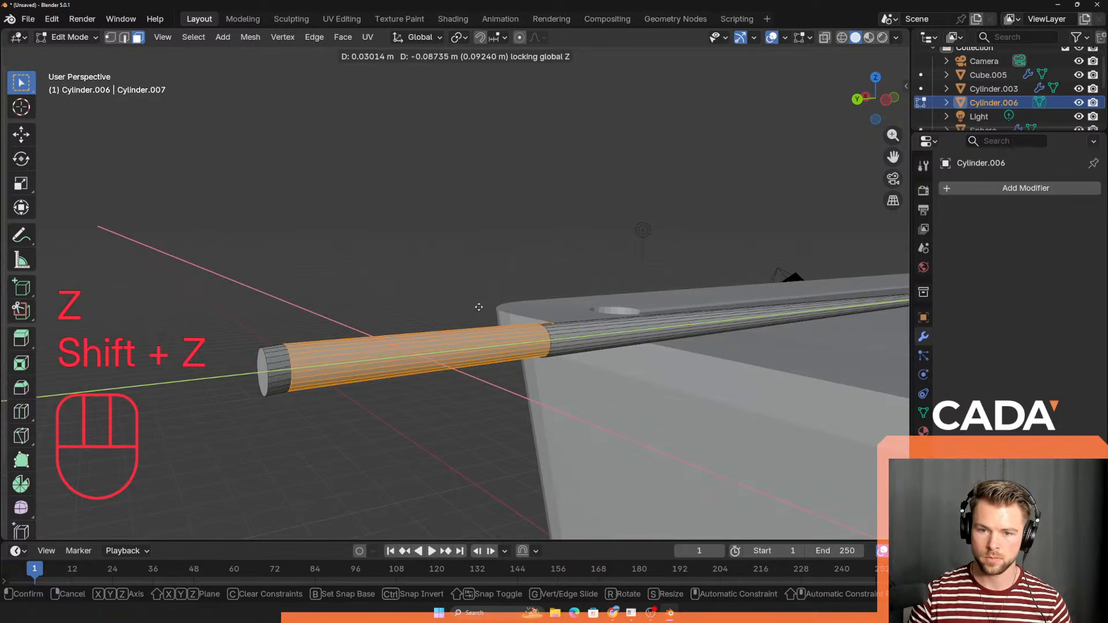
{"action": "right_click", "coordinate": [468, 312]}
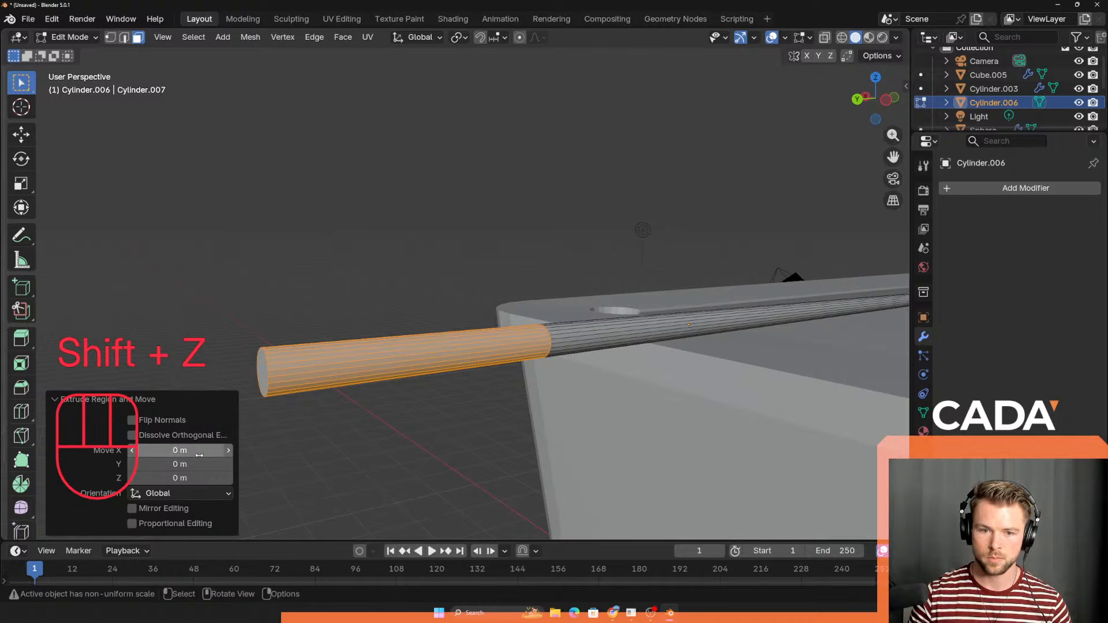
{"action": "key", "text": "shift"}
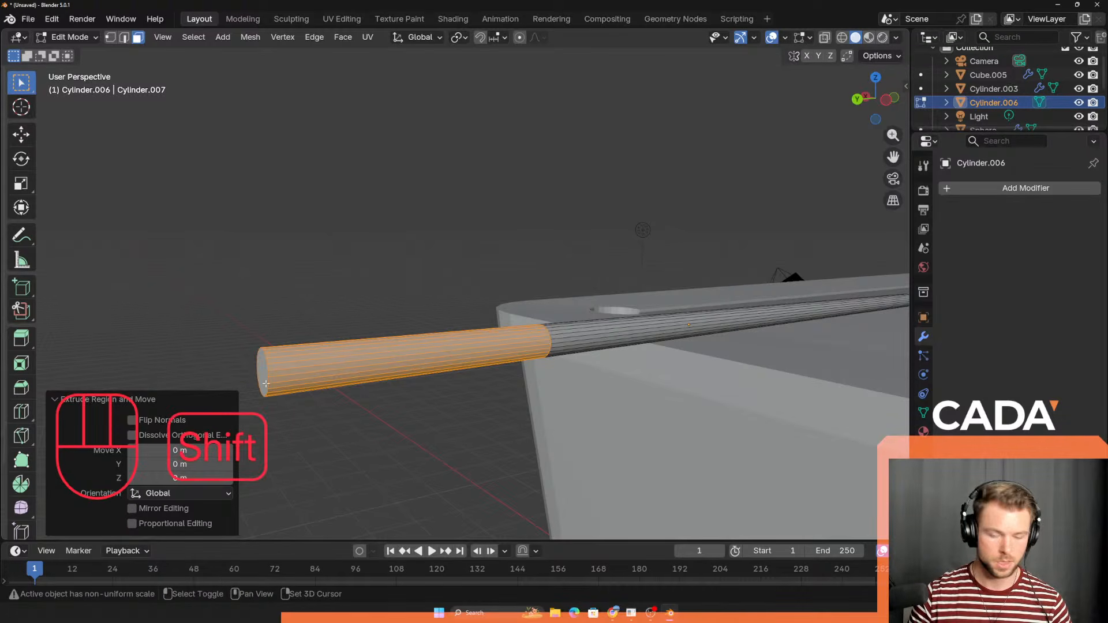
{"action": "key", "text": "shift+z"}
{"action": "key", "text": "ctrl+z"}
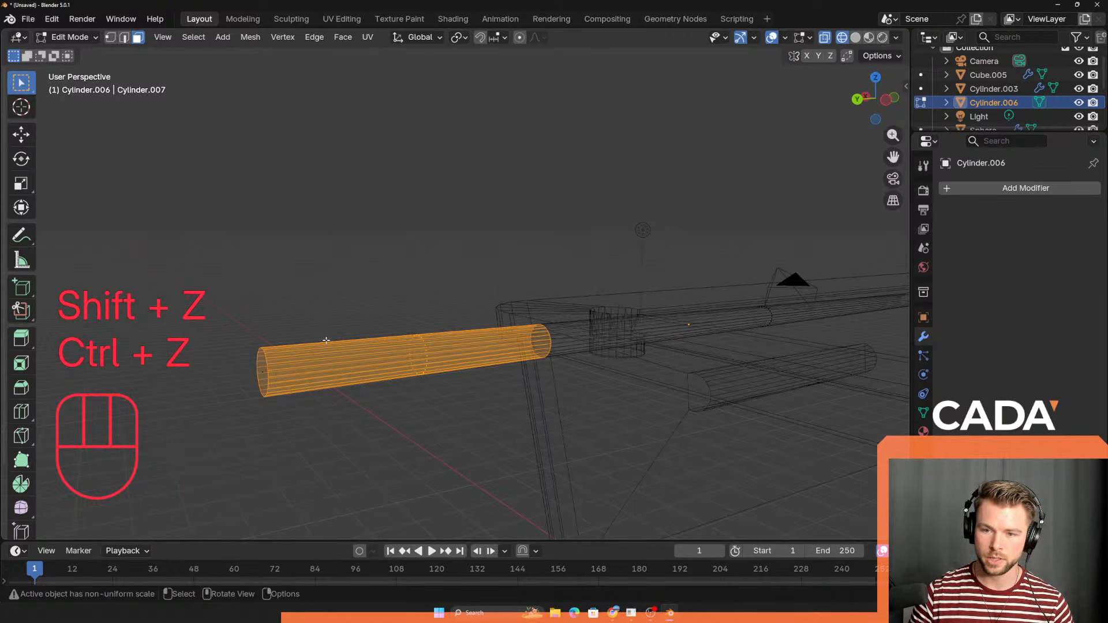
{"action": "key", "text": "shift+z"}
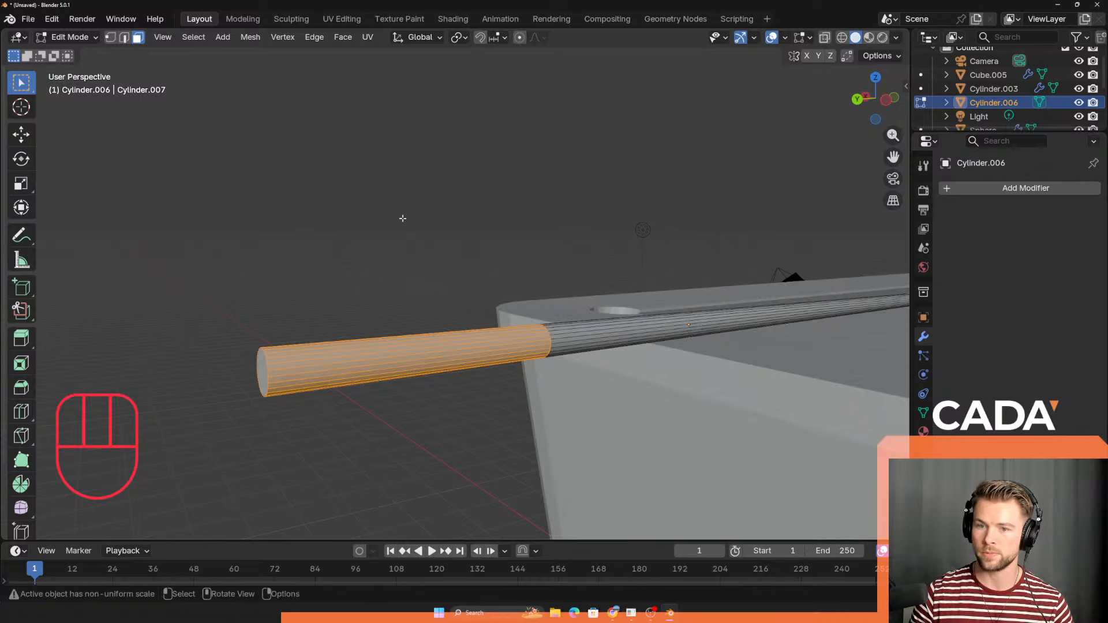
{"action": "key", "text": "ctrl"}
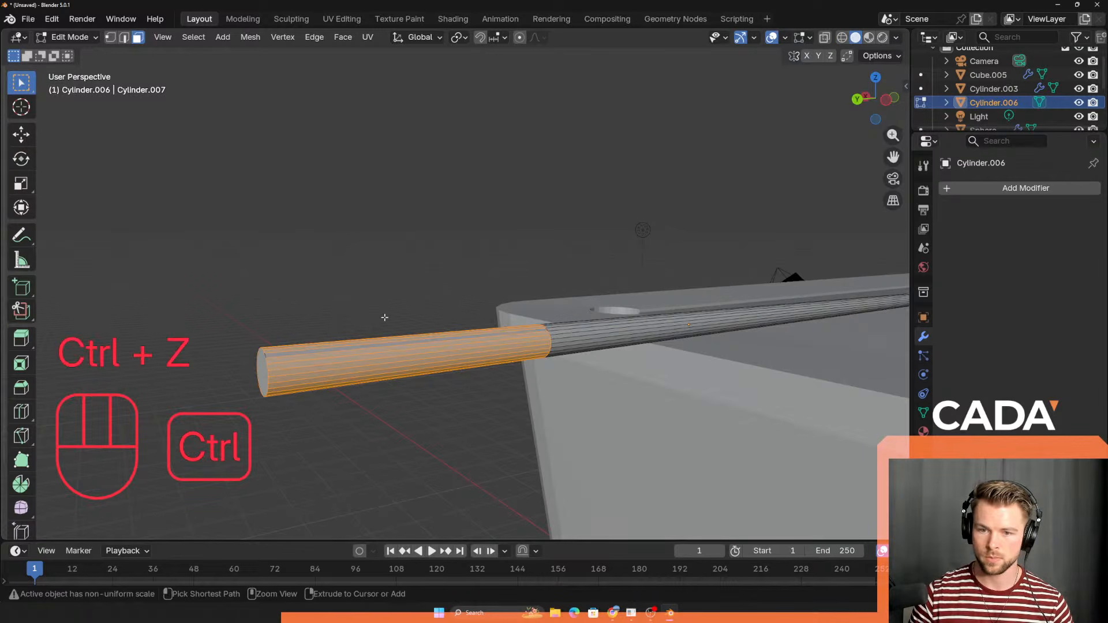
{"action": "key", "text": "ctrl+z"}
{"action": "left_click_drag", "start_coordinate": [354, 341], "coordinate": [362, 394], "text": "shift"}
Step: Try Extrude Faces Along Normals on the handle's side faces and undo it
{"action": "left_click", "coordinate": [321, 39]}
{"action": "mouse_move", "coordinate": [343, 37]}
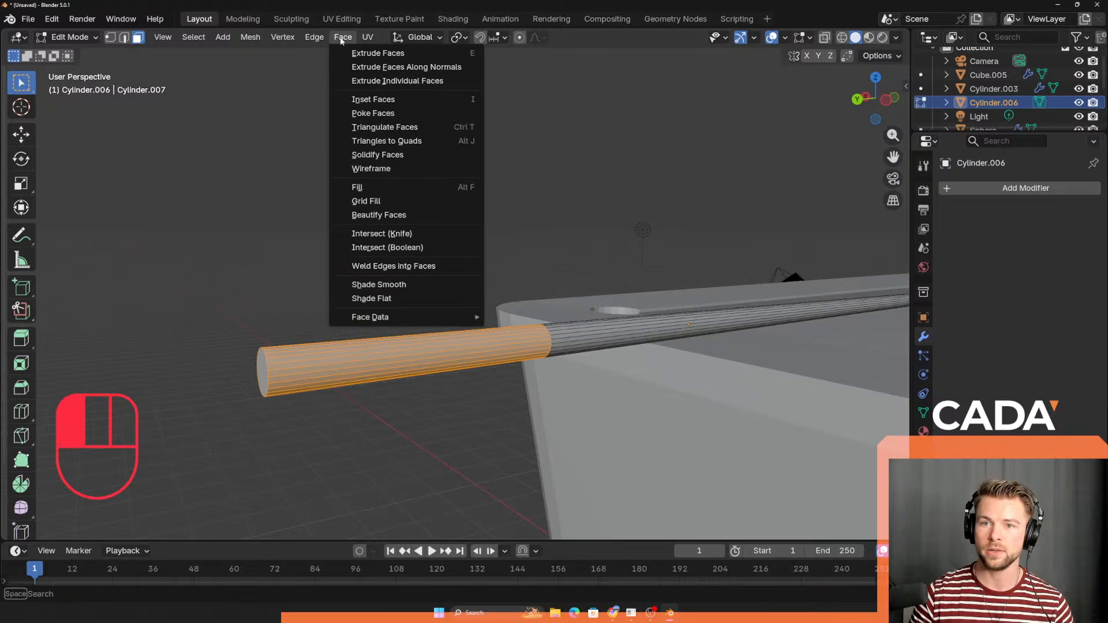
{"action": "left_click", "coordinate": [399, 71]}
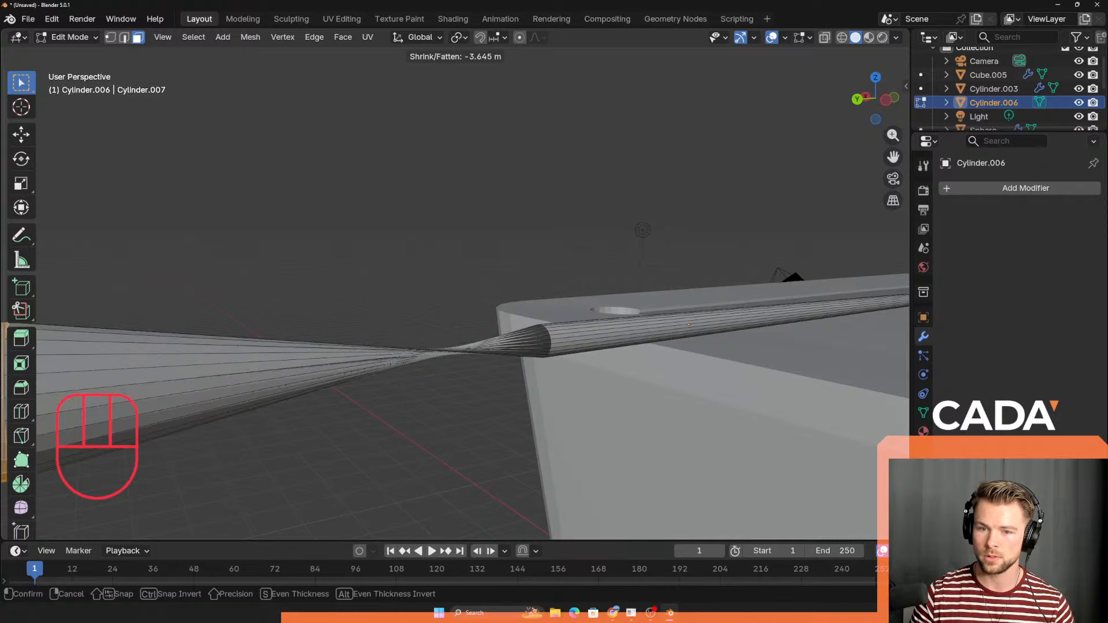
{"action": "right_click", "coordinate": [505, 404]}
{"action": "key", "text": "ctrl"}
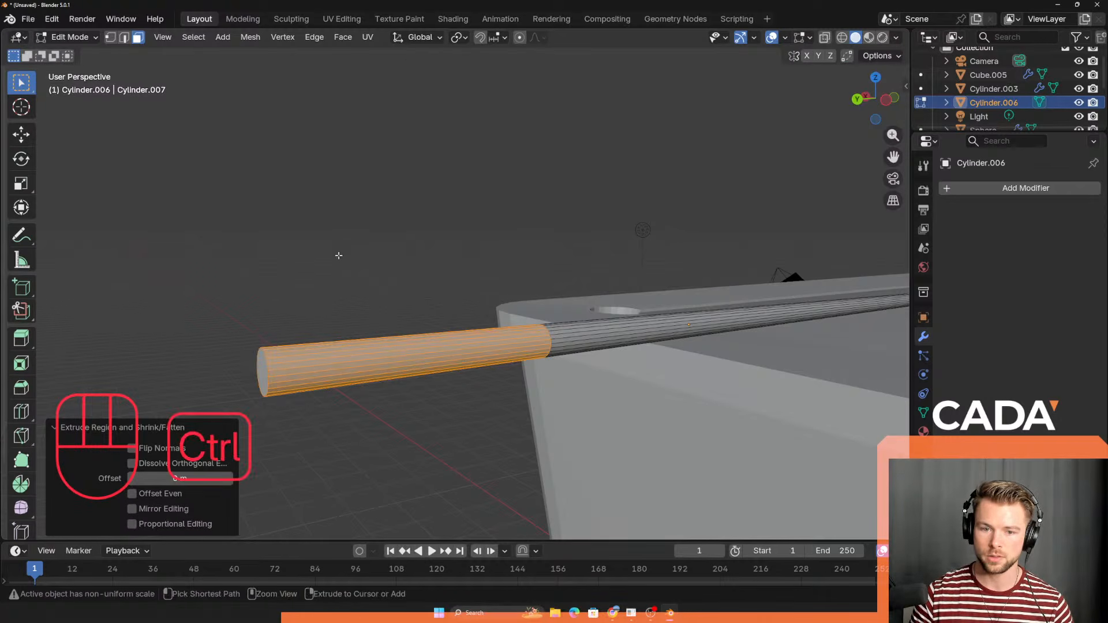
{"action": "key", "text": "ctrl+z"}
Step: Extrude the handle's faces along their normals with zero offset, and scale them up on all axes except Y to thicken the handle
{"action": "left_click", "coordinate": [343, 36]}
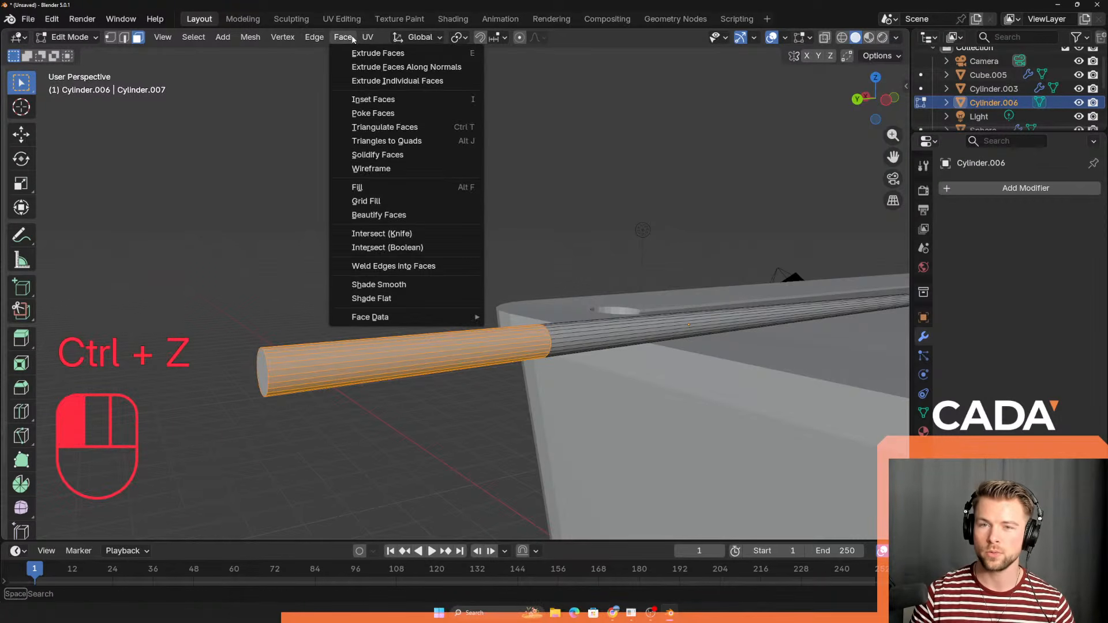
{"action": "left_click", "coordinate": [392, 68]}
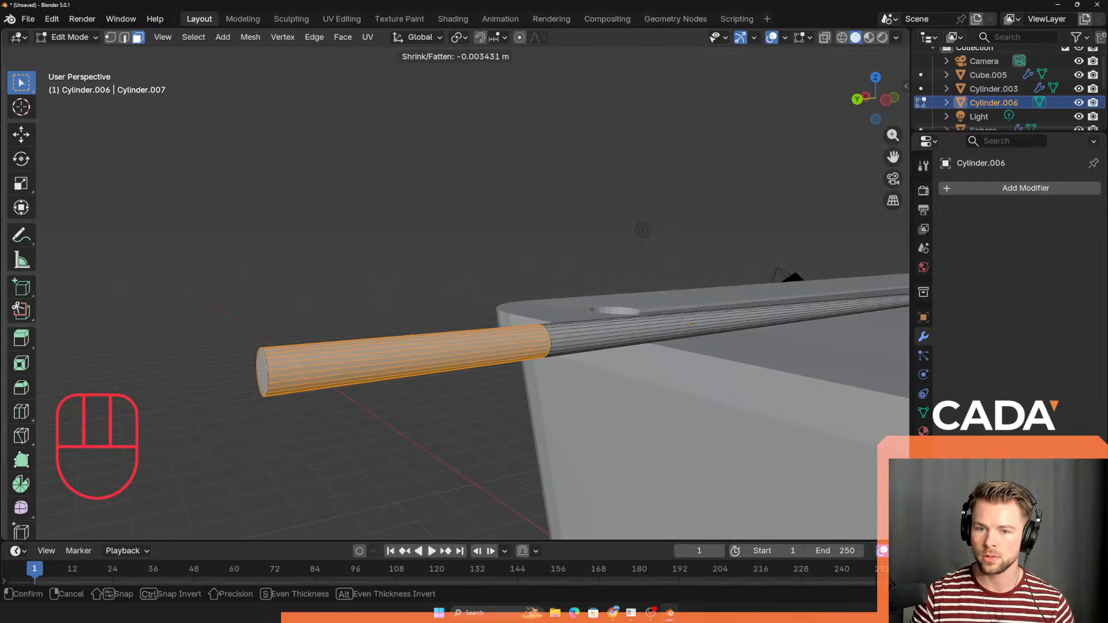
{"action": "right_click", "coordinate": [346, 519]}
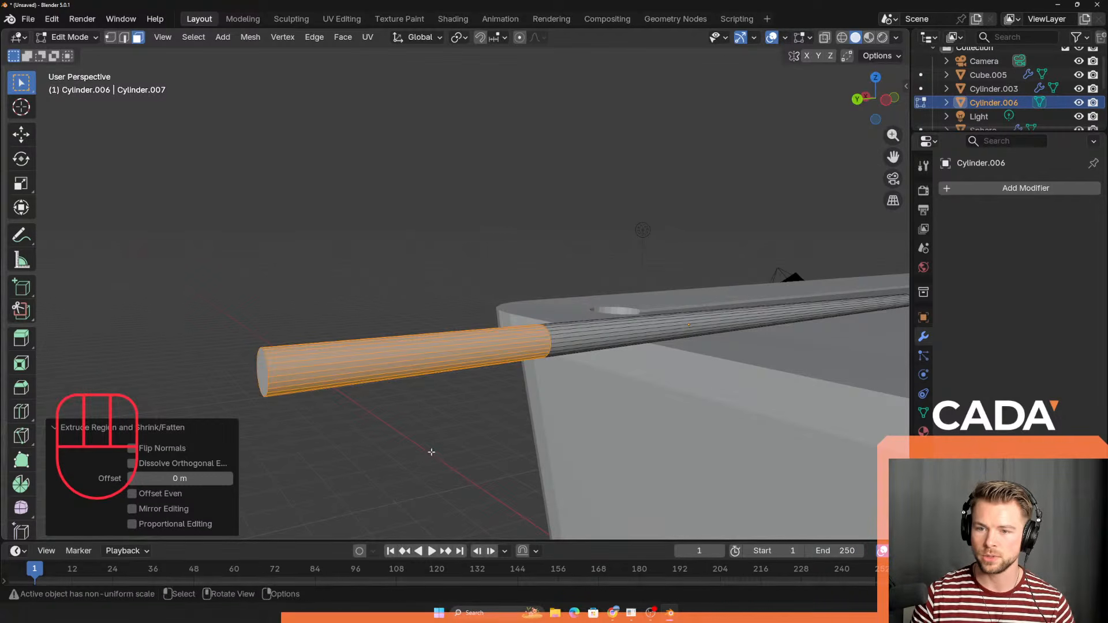
{"action": "key", "text": "s"}
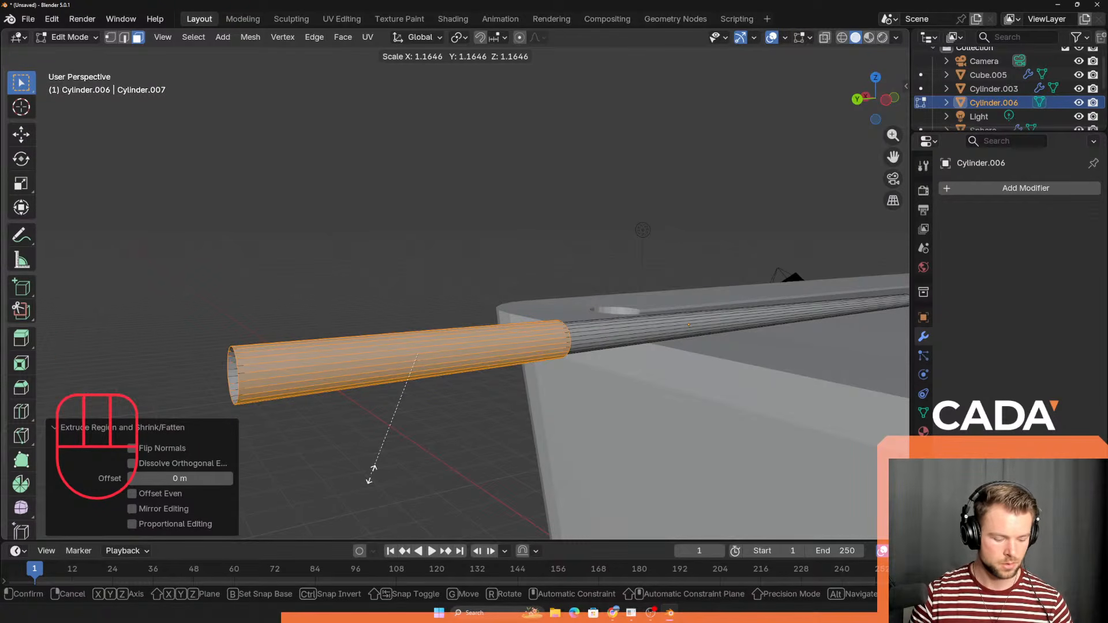
{"action": "key", "text": "shift+y"}
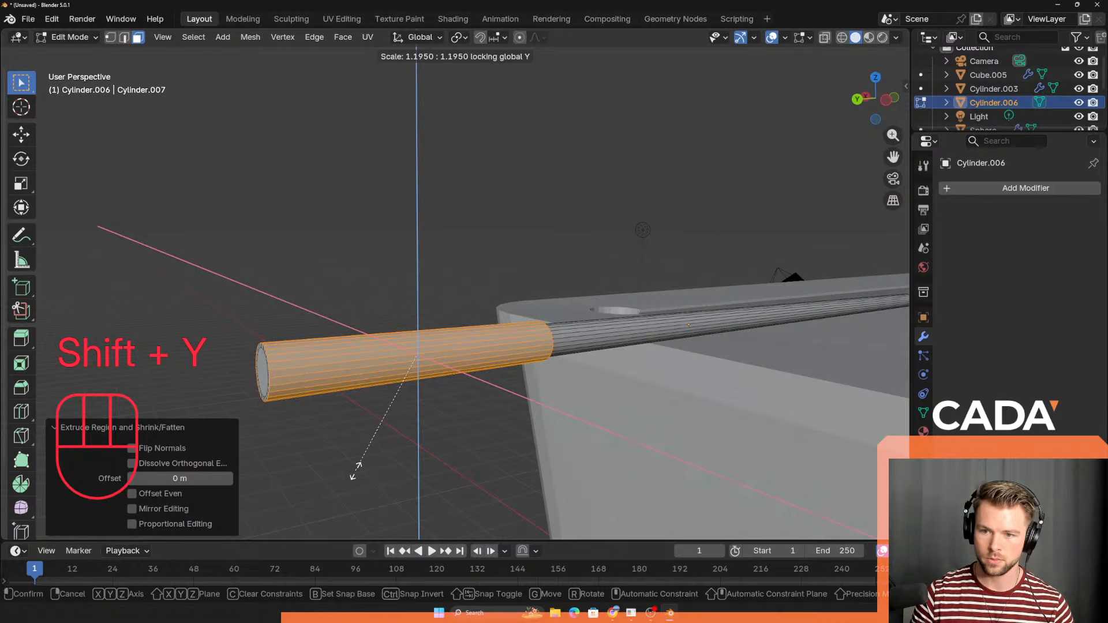
{"action": "left_click", "coordinate": [360, 461]}
{"action": "middle_click_drag", "start_coordinate": [360, 460], "coordinate": [663, 363]}
{"action": "key", "text": "Tab"}
Step: Scale the whole cue stick down to 0.845 of its size
{"action": "middle_click_drag", "start_coordinate": [434, 269], "coordinate": [456, 340], "text": "shift"}
{"action": "left_click", "coordinate": [580, 341]}
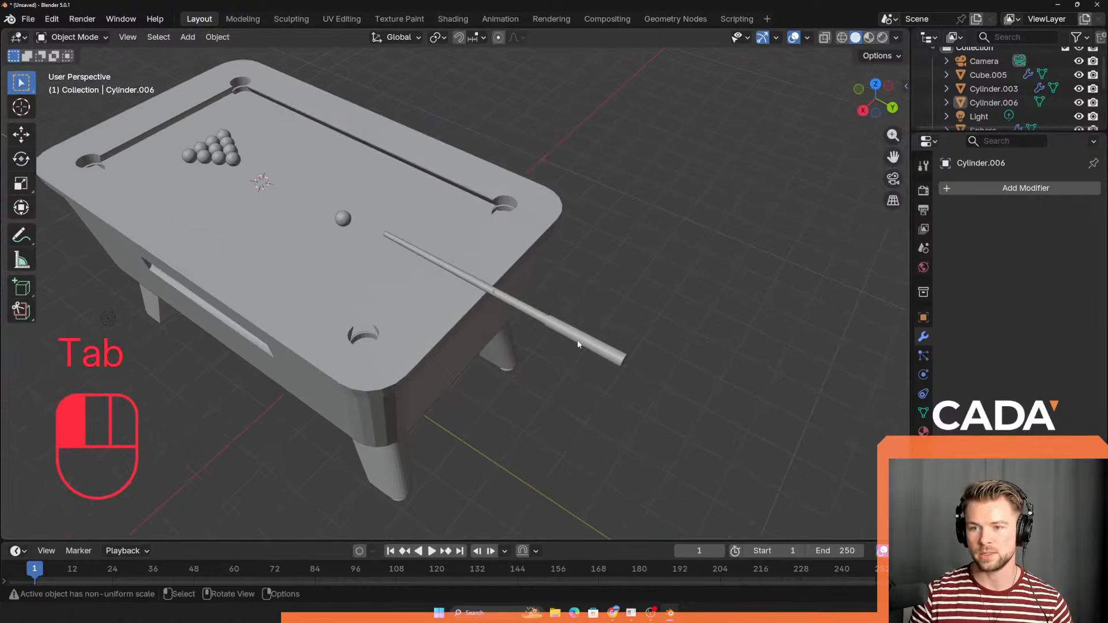
{"action": "key", "text": "s"}
{"action": "left_click", "coordinate": [726, 383]}
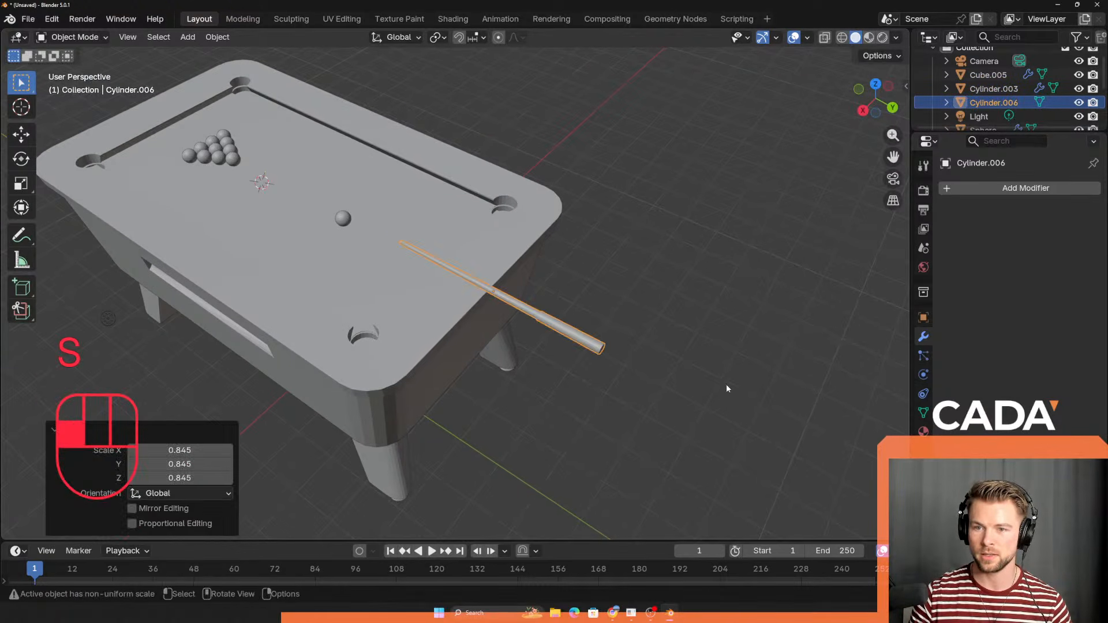
Step: Scale the vertices at the handle's outer end to about 0.794 so the handle flares less
{"action": "middle_click_drag", "start_coordinate": [726, 383], "coordinate": [541, 366]}
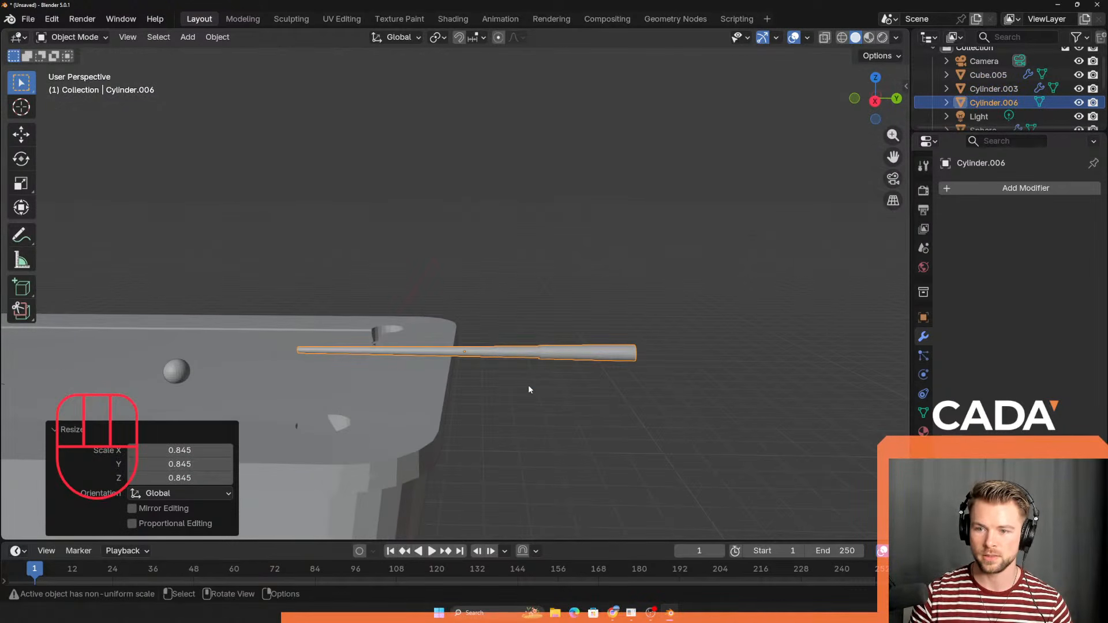
{"action": "scroll", "coordinate": [525, 389], "scroll_direction": "up", "scroll_amount": 1}
{"action": "key", "text": "Tab"}
{"action": "middle_click_drag", "start_coordinate": [706, 378], "coordinate": [802, 462]}
{"action": "key", "text": "1"}
{"action": "key", "text": "s"}
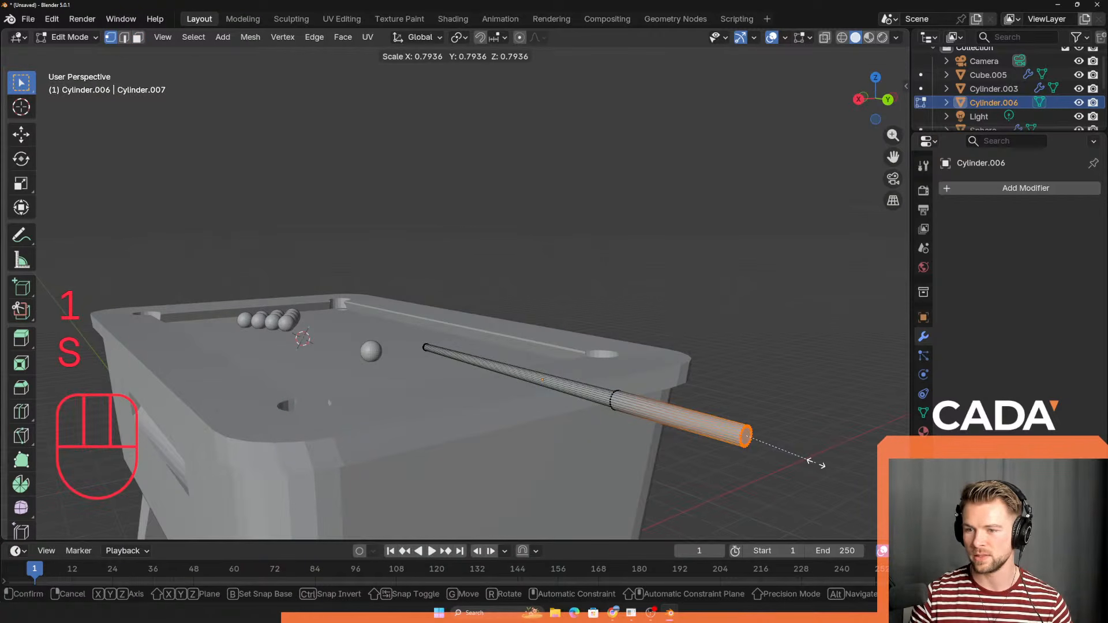
{"action": "left_click", "coordinate": [816, 464]}
{"action": "key", "text": "Tab"}
{"action": "middle_click_drag", "start_coordinate": [518, 436], "coordinate": [566, 443]}
{"action": "scroll", "coordinate": [566, 444], "scroll_direction": "down", "scroll_amount": 1}
{"action": "middle_click_drag", "start_coordinate": [456, 407], "coordinate": [578, 428], "text": "shift"}
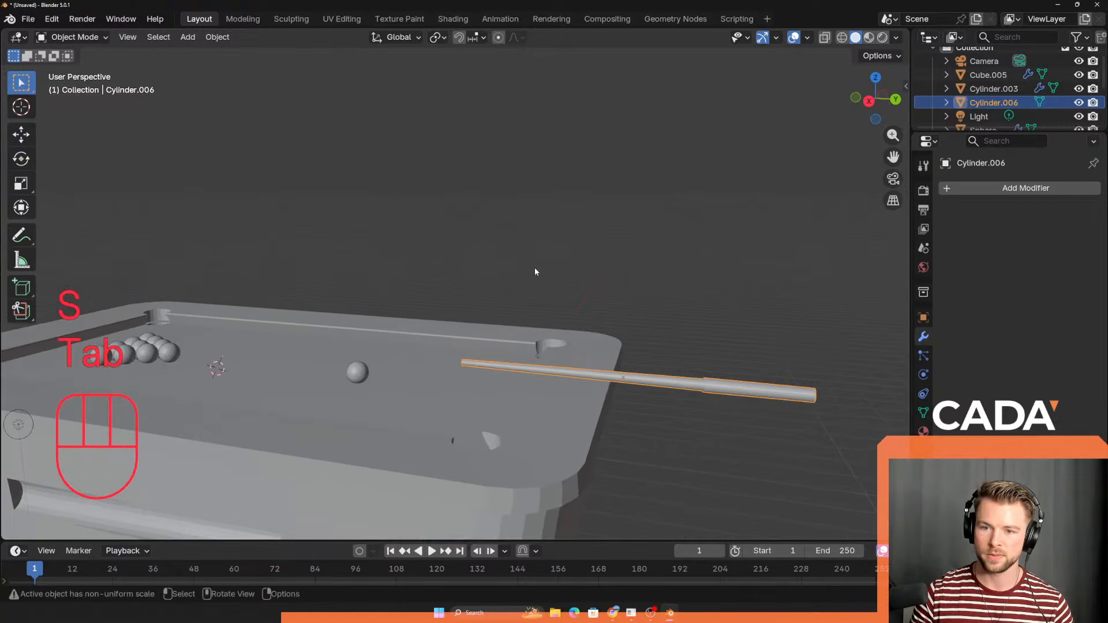
{"action": "left_click", "coordinate": [534, 268]}
Step: Open the table body's material settings and switch the viewport to Material Preview shading
{"action": "scroll", "coordinate": [407, 348], "scroll_direction": "down", "scroll_amount": 3}
{"action": "middle_click_drag", "start_coordinate": [406, 347], "coordinate": [543, 397], "text": "shift"}
{"action": "scroll", "coordinate": [577, 381], "scroll_direction": "up", "scroll_amount": 2}
{"action": "left_click", "coordinate": [622, 368]}
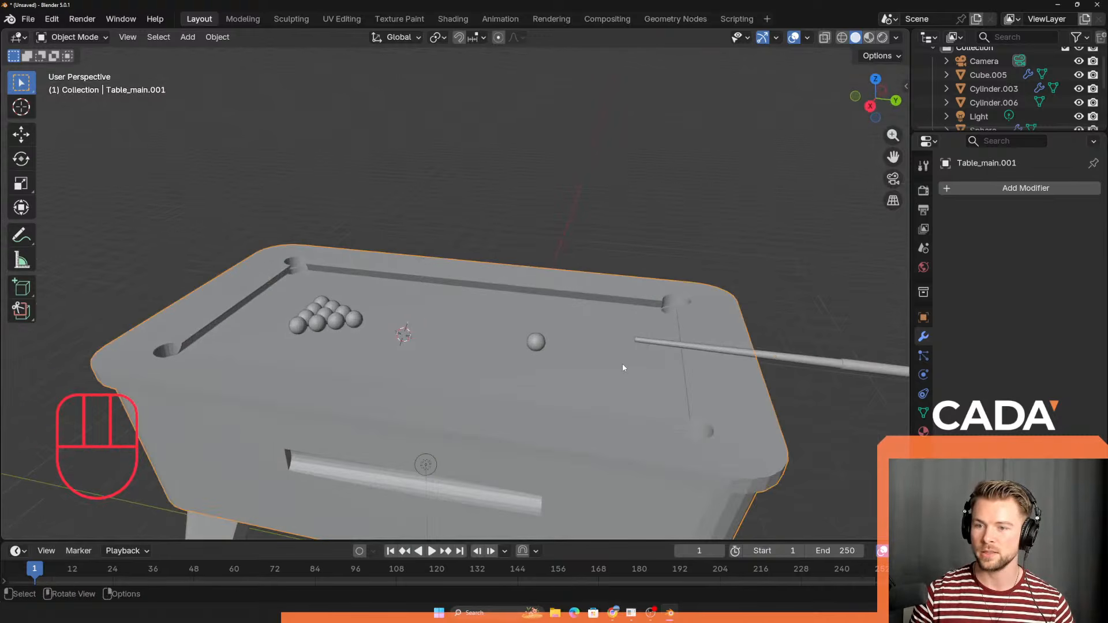
{"action": "left_click", "coordinate": [923, 432]}
{"action": "middle_click_drag", "start_coordinate": [882, 397], "coordinate": [780, 464]}
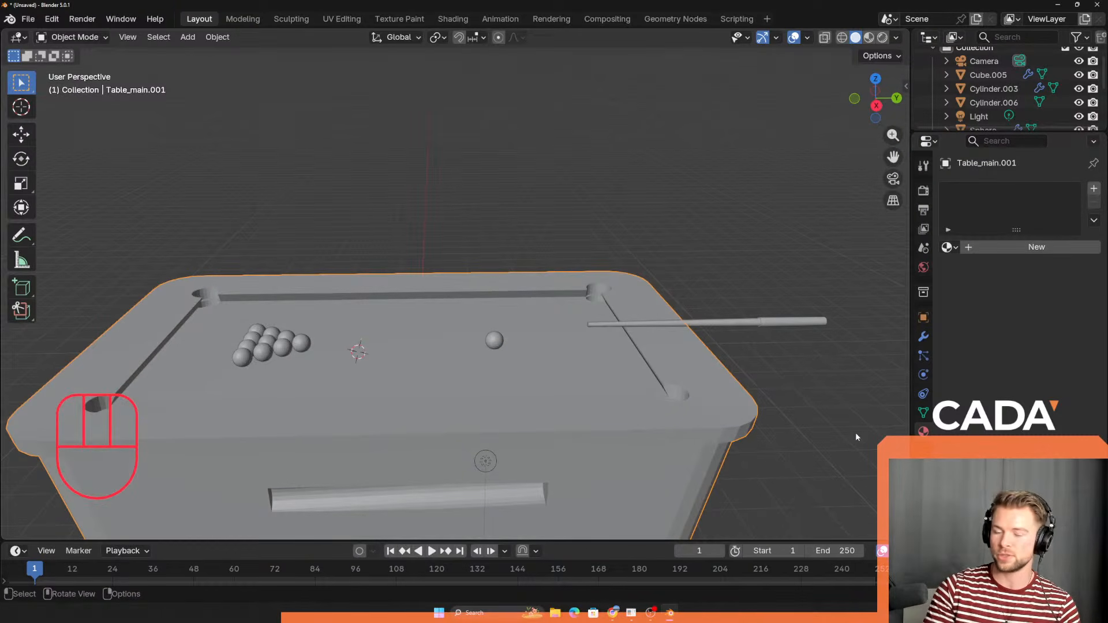
{"action": "scroll", "coordinate": [514, 399], "scroll_direction": "up", "scroll_amount": 1}
{"action": "middle_click_drag", "start_coordinate": [655, 411], "coordinate": [605, 329], "text": "shift"}
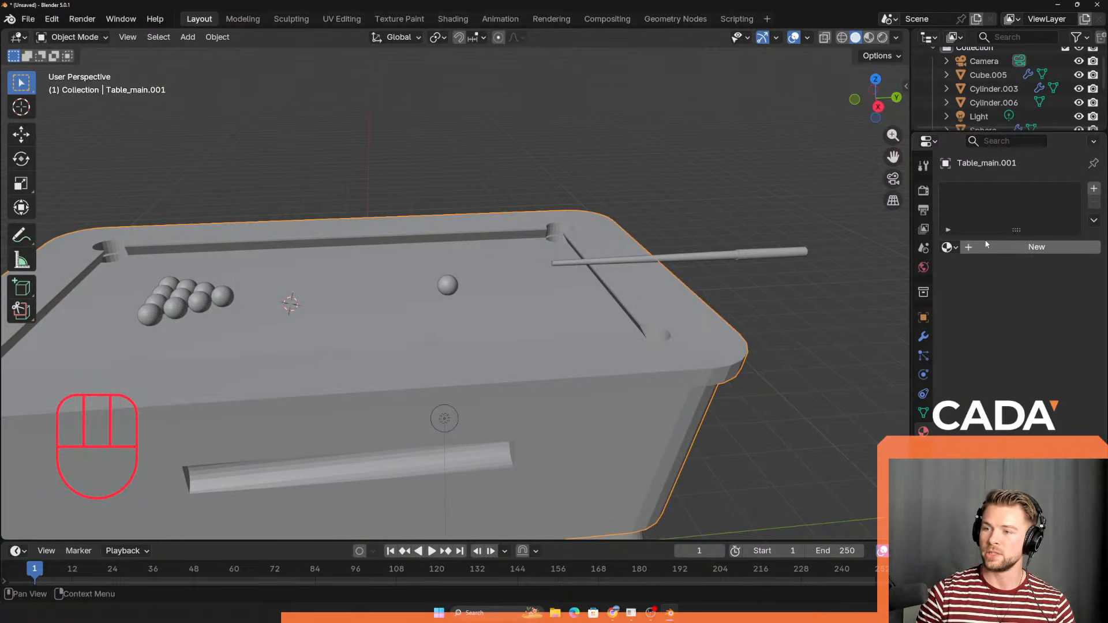
{"action": "left_click", "coordinate": [870, 37]}
{"action": "middle_click_drag", "start_coordinate": [543, 306], "coordinate": [566, 331], "text": "shift"}
Step: Select the playing surface's face in face select mode and create a first table material with a pale blue-white base color
{"action": "key", "text": "Tab"}
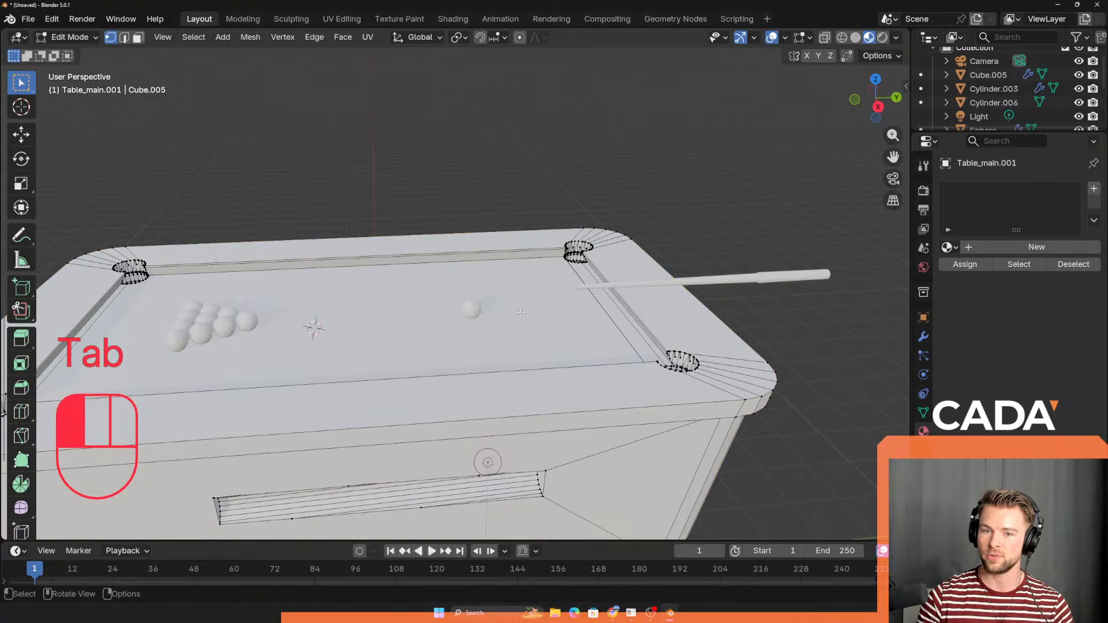
{"action": "key", "text": "3"}
{"action": "left_click", "coordinate": [556, 333]}
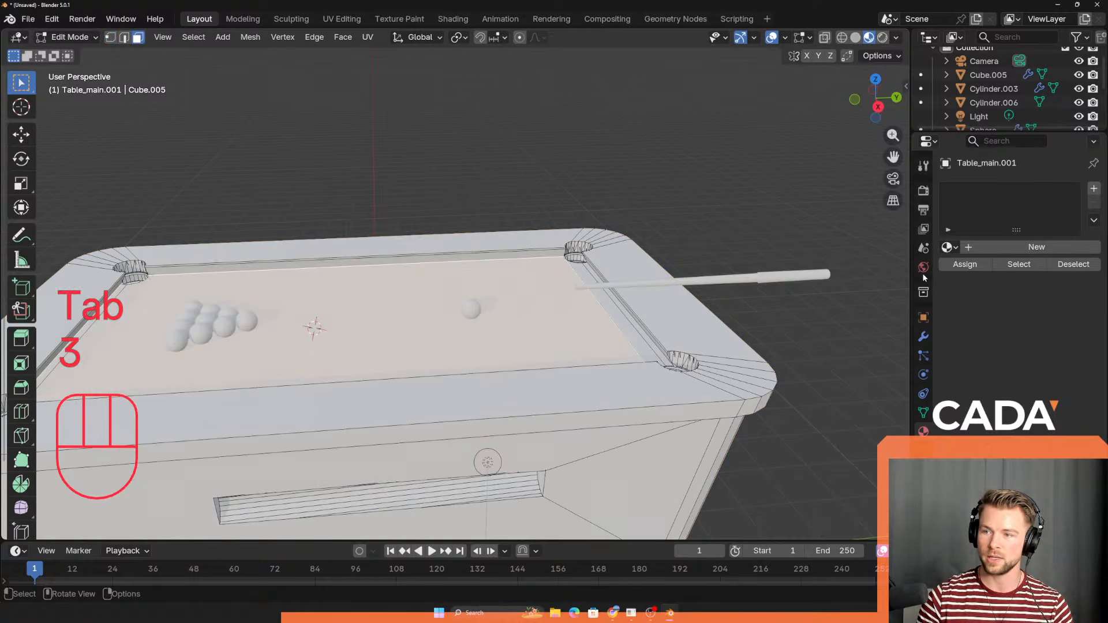
{"action": "left_click", "coordinate": [983, 249]}
{"action": "left_click", "coordinate": [1033, 352]}
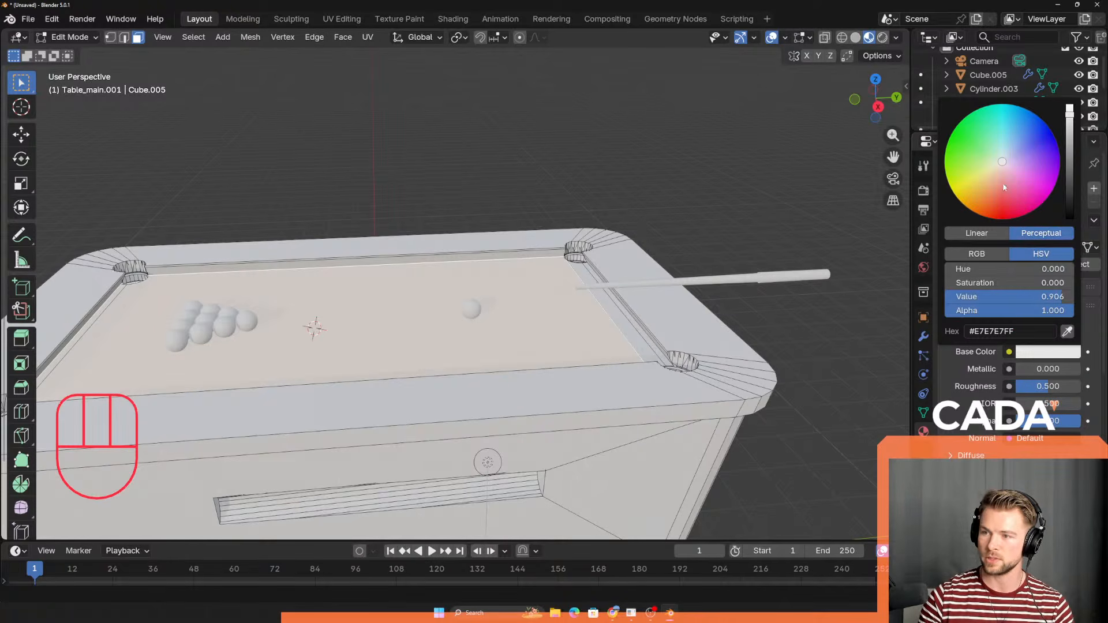
{"action": "left_click", "coordinate": [963, 124]}
{"action": "left_click", "coordinate": [1004, 156]}
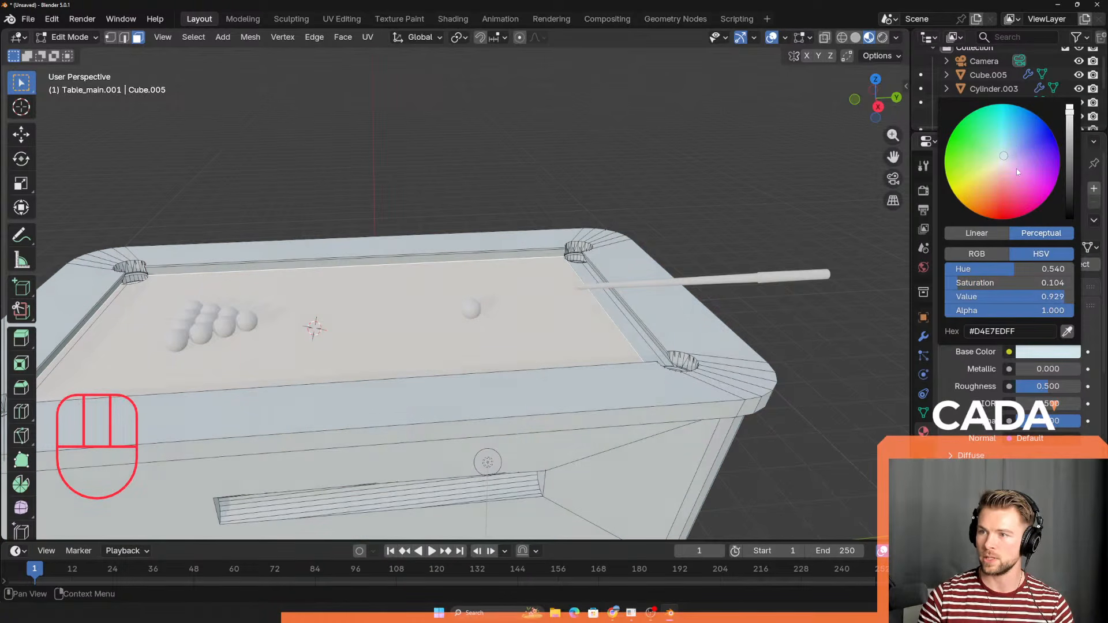
{"action": "left_click", "coordinate": [967, 119]}
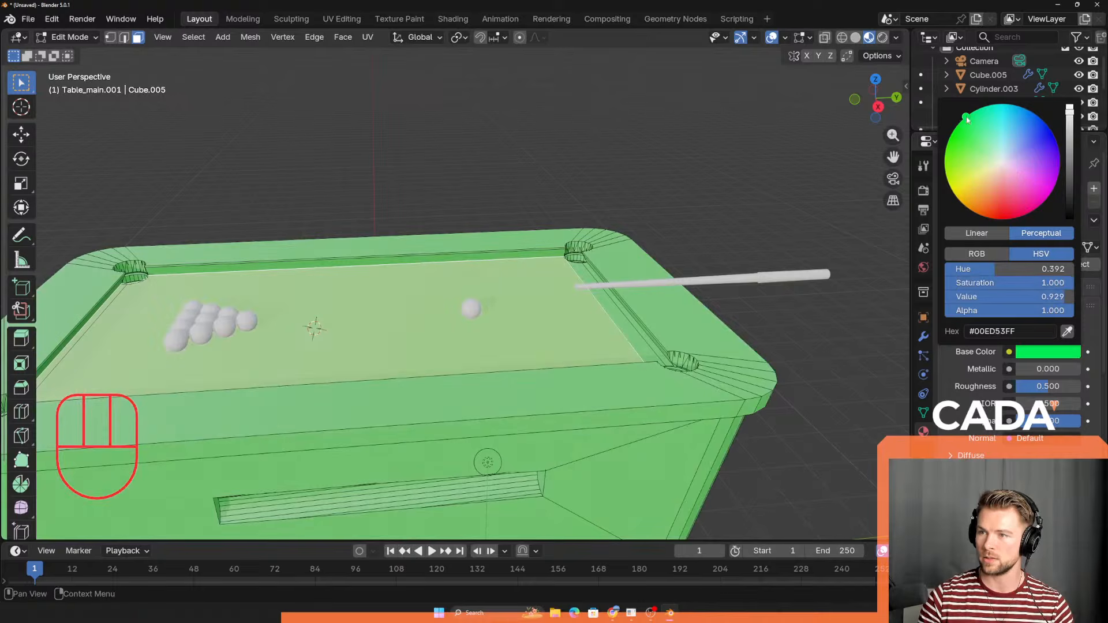
{"action": "left_click", "coordinate": [1007, 161]}
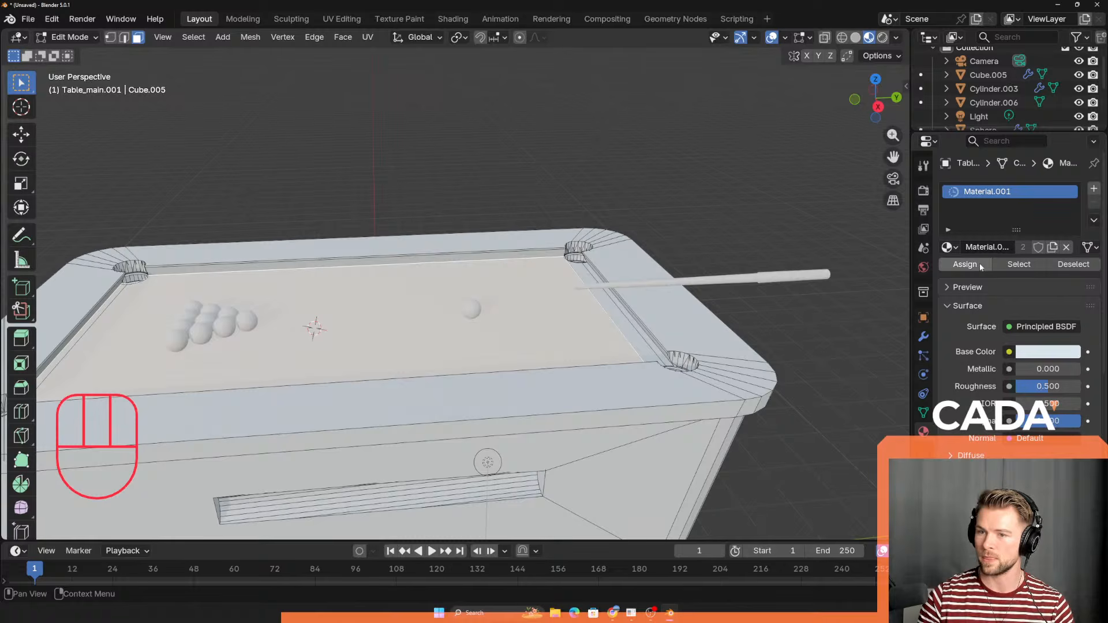
Step: Add a second material with a darkened green base color and assign it to the playing surface's face
{"action": "left_click", "coordinate": [1095, 189]}
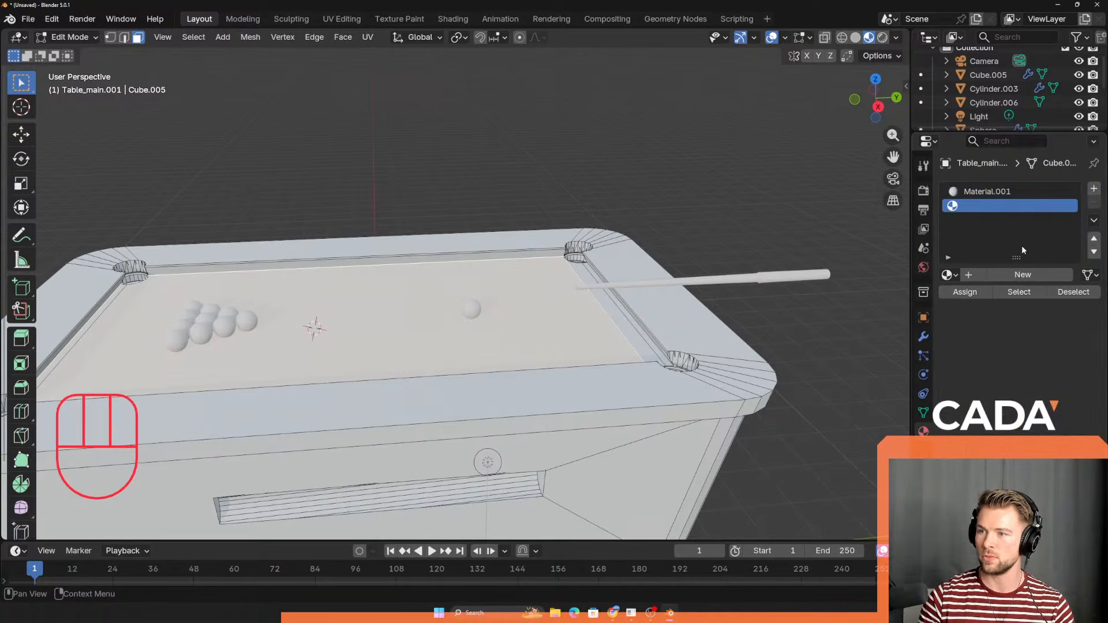
{"action": "left_click", "coordinate": [1045, 276]}
{"action": "left_click", "coordinate": [1044, 379]}
{"action": "left_click_drag", "start_coordinate": [975, 152], "coordinate": [969, 144]}
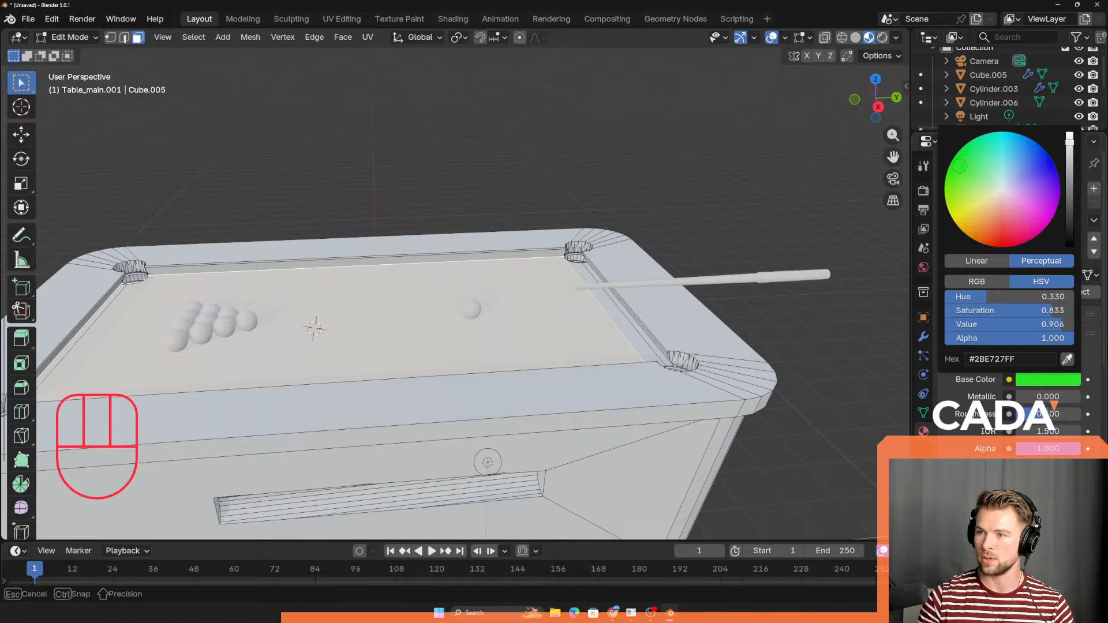
{"action": "left_click_drag", "start_coordinate": [1069, 137], "coordinate": [1069, 171]}
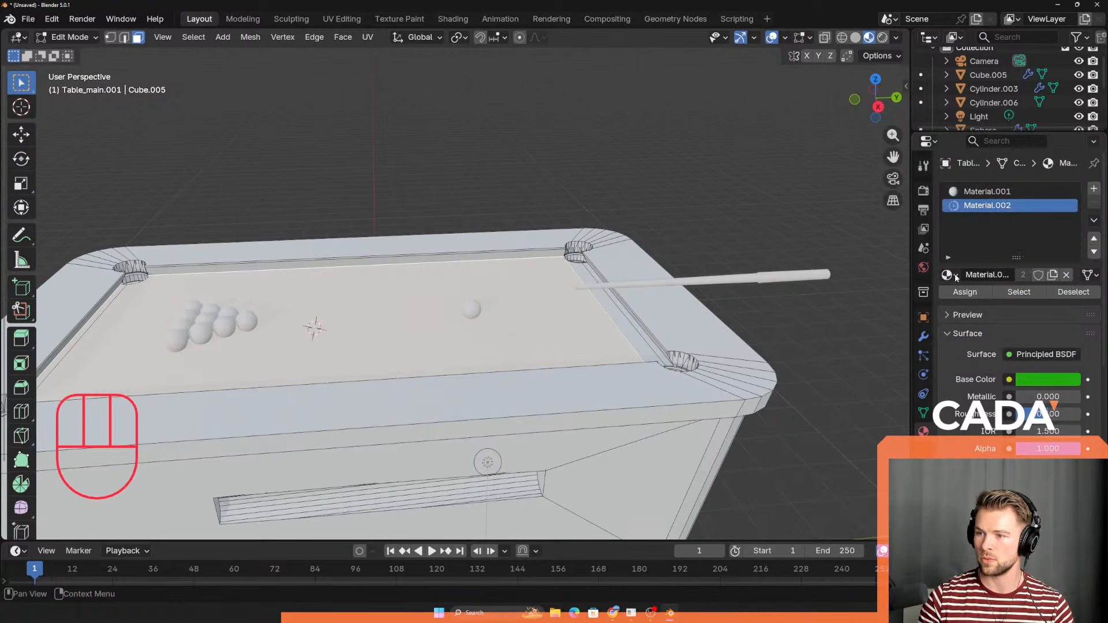
{"action": "left_click", "coordinate": [979, 299]}
{"action": "middle_click_drag", "start_coordinate": [548, 398], "coordinate": [588, 403]}
{"action": "key", "text": "Tab"}
{"action": "middle_click_drag", "start_coordinate": [570, 345], "coordinate": [558, 384]}
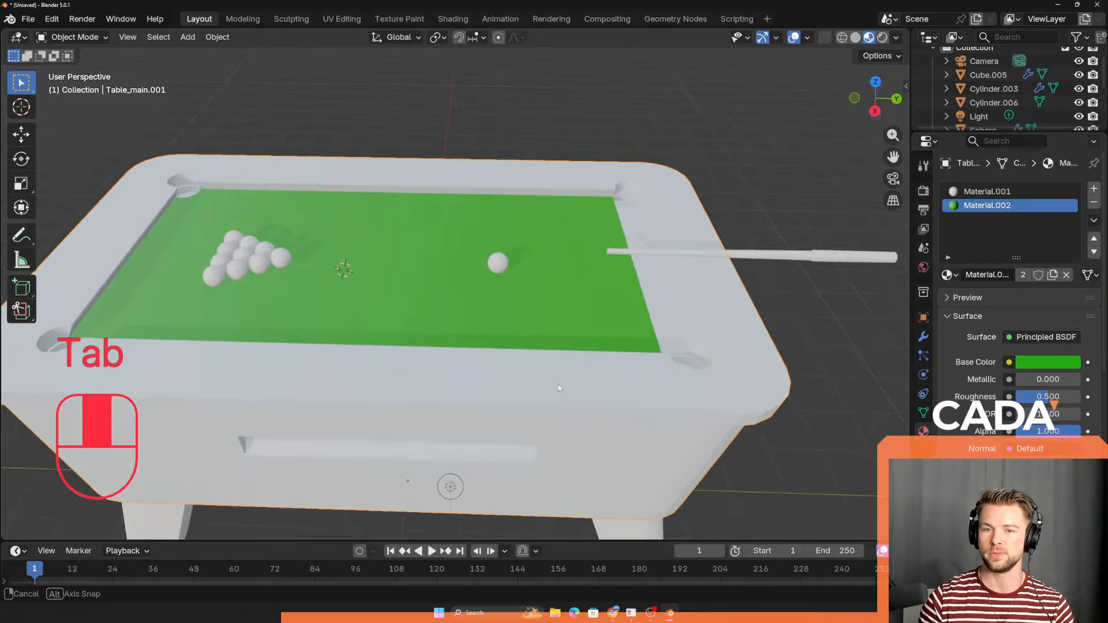
{"action": "scroll", "coordinate": [591, 338], "scroll_direction": "up", "scroll_amount": 2}
Step: Assign the green material to the narrow strip of playing surface at the cue stick's end of the table
{"action": "key", "text": "Tab"}
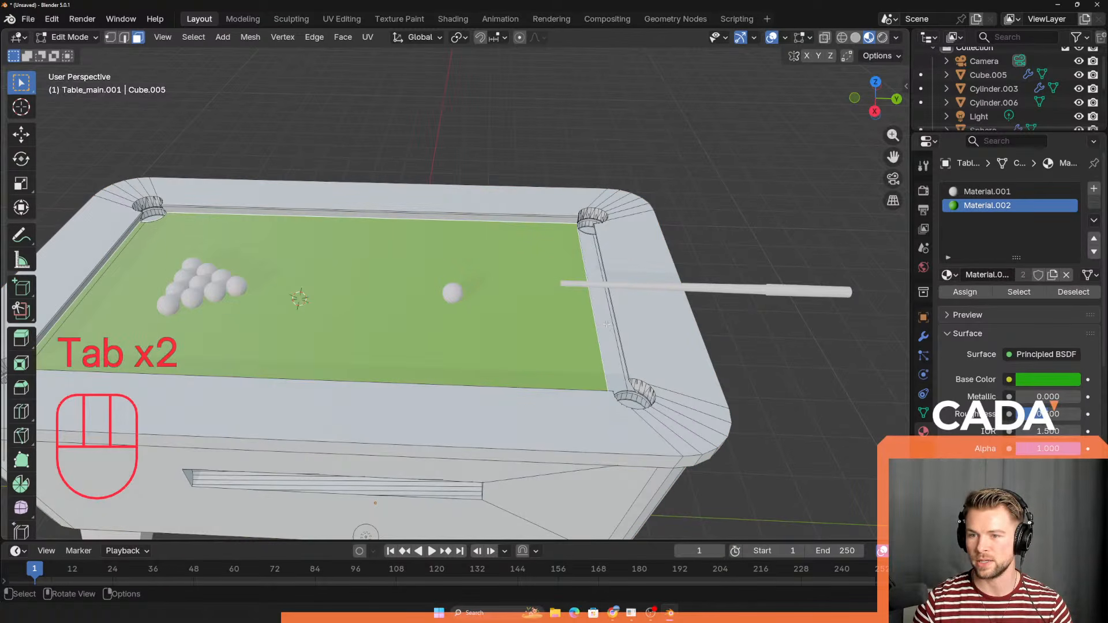
{"action": "middle_click_drag", "start_coordinate": [606, 325], "coordinate": [560, 332]}
{"action": "left_click", "coordinate": [1001, 203]}
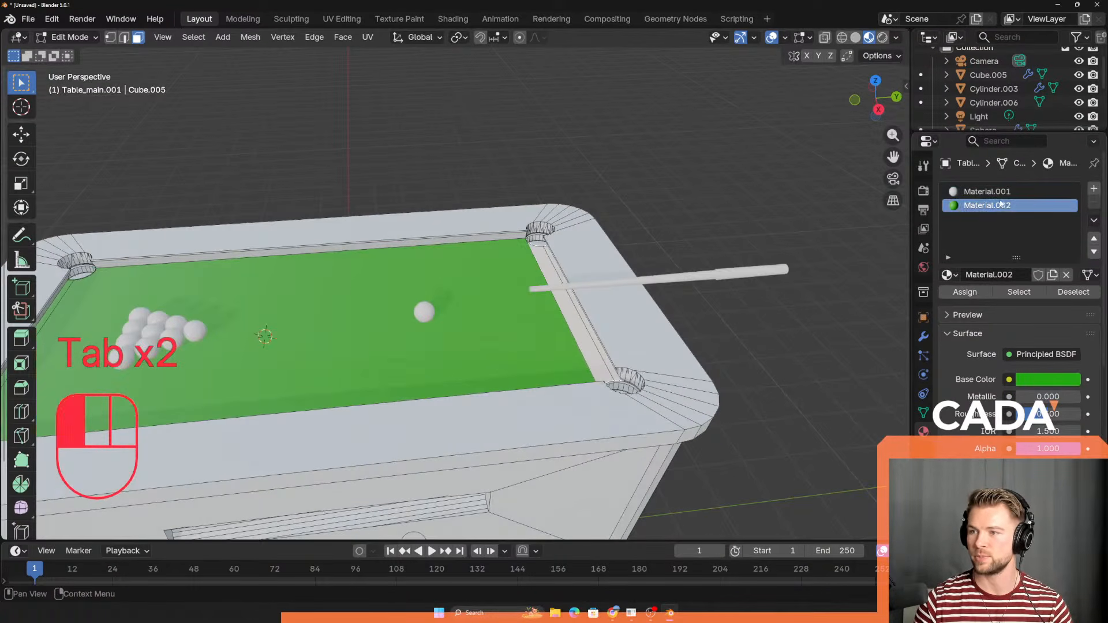
{"action": "left_click", "coordinate": [965, 291]}
{"action": "middle_click_drag", "start_coordinate": [716, 324], "coordinate": [705, 295]}
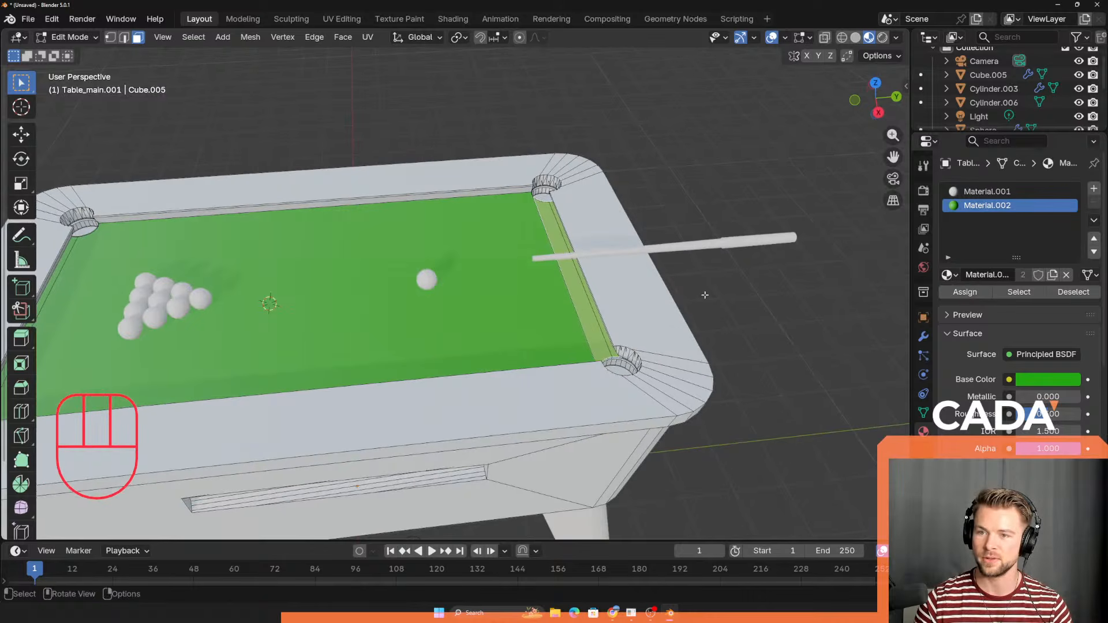
{"action": "key", "text": "Tab"}
Step: Examine the green playing surface, the corner pockets, the balls and the cue stick from several angles
{"action": "middle_click_drag", "start_coordinate": [576, 334], "coordinate": [434, 367]}
{"action": "middle_click_drag", "start_coordinate": [369, 433], "coordinate": [392, 357], "text": "shift"}
{"action": "scroll", "coordinate": [391, 357], "scroll_direction": "up", "scroll_amount": 2}
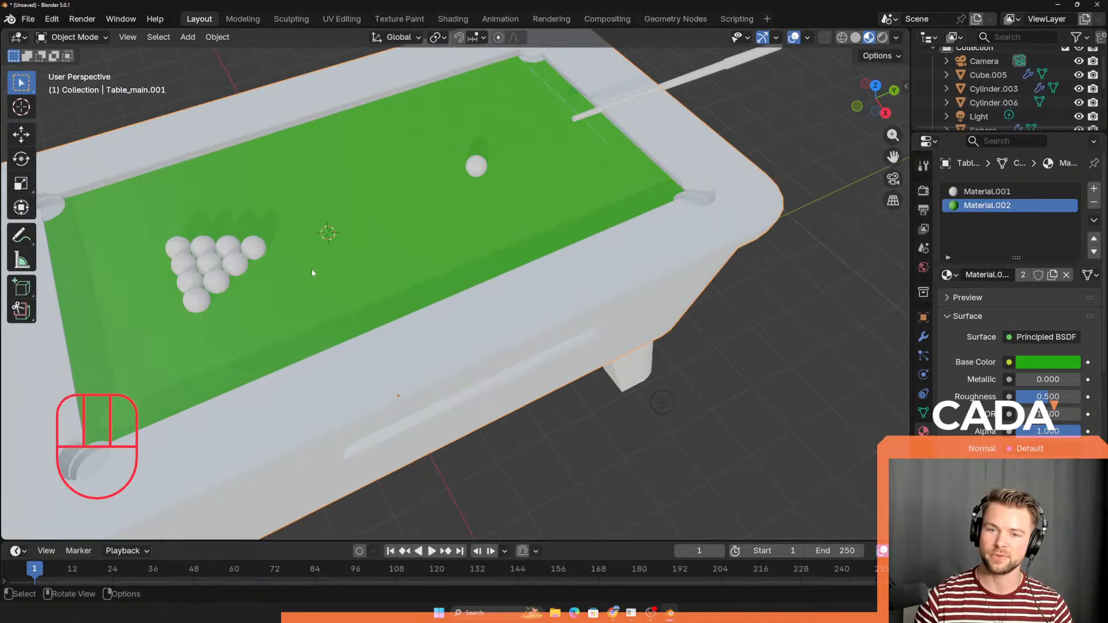
{"action": "left_click", "coordinate": [246, 240]}
{"action": "middle_click_drag", "start_coordinate": [246, 240], "coordinate": [416, 309], "text": "shift"}
{"action": "key", "text": "Tab"}
{"action": "key", "text": "Tab"}
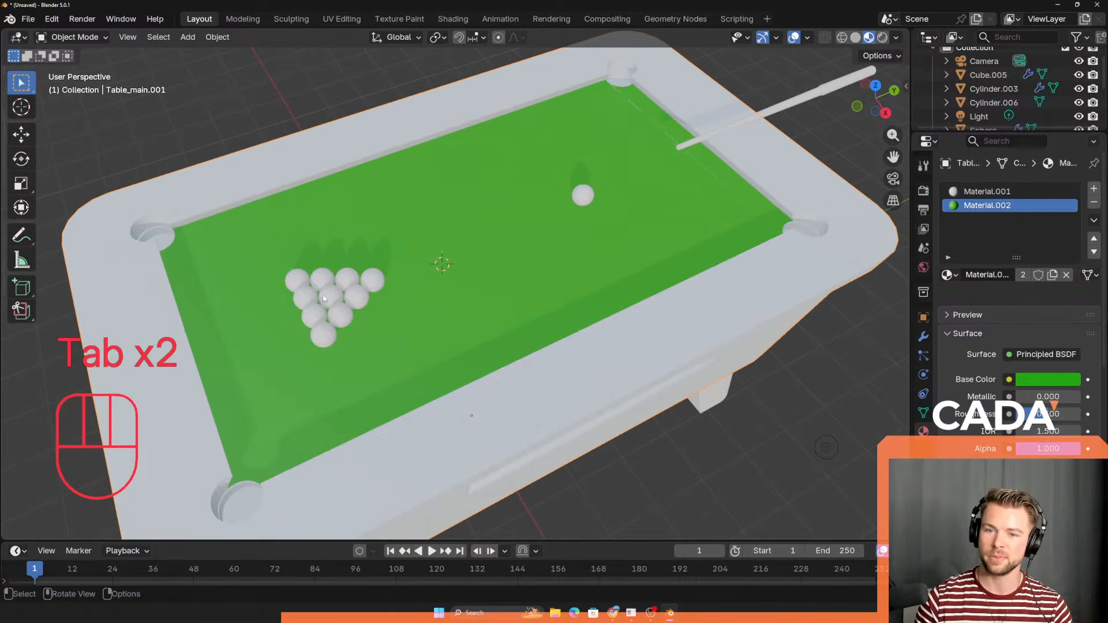
{"action": "middle_click_drag", "start_coordinate": [623, 306], "coordinate": [462, 298]}
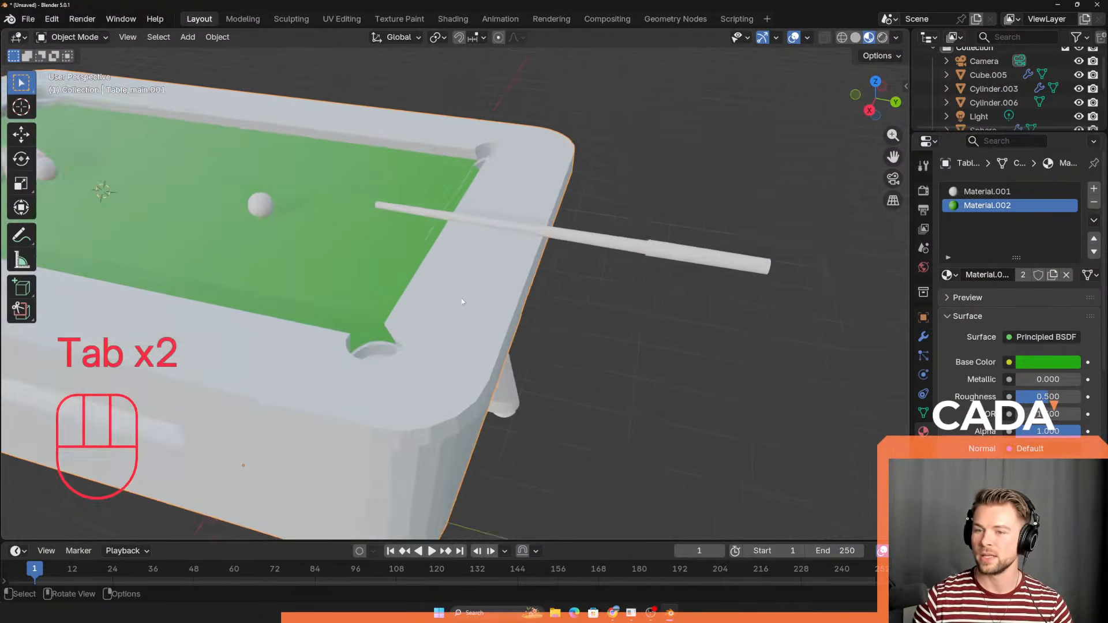
{"action": "scroll", "coordinate": [461, 298], "scroll_direction": "up", "scroll_amount": 2}
{"action": "middle_click_drag", "start_coordinate": [329, 237], "coordinate": [361, 256]}
{"action": "scroll", "coordinate": [368, 312], "scroll_direction": "down", "scroll_amount": 2}
{"action": "middle_click_drag", "start_coordinate": [381, 314], "coordinate": [571, 341], "text": "shift"}
{"action": "middle_click_drag", "start_coordinate": [571, 340], "coordinate": [556, 314]}
{"action": "scroll", "coordinate": [508, 341], "scroll_direction": "down", "scroll_amount": 4}
{"action": "middle_click_drag", "start_coordinate": [459, 375], "coordinate": [508, 418], "text": "shift"}
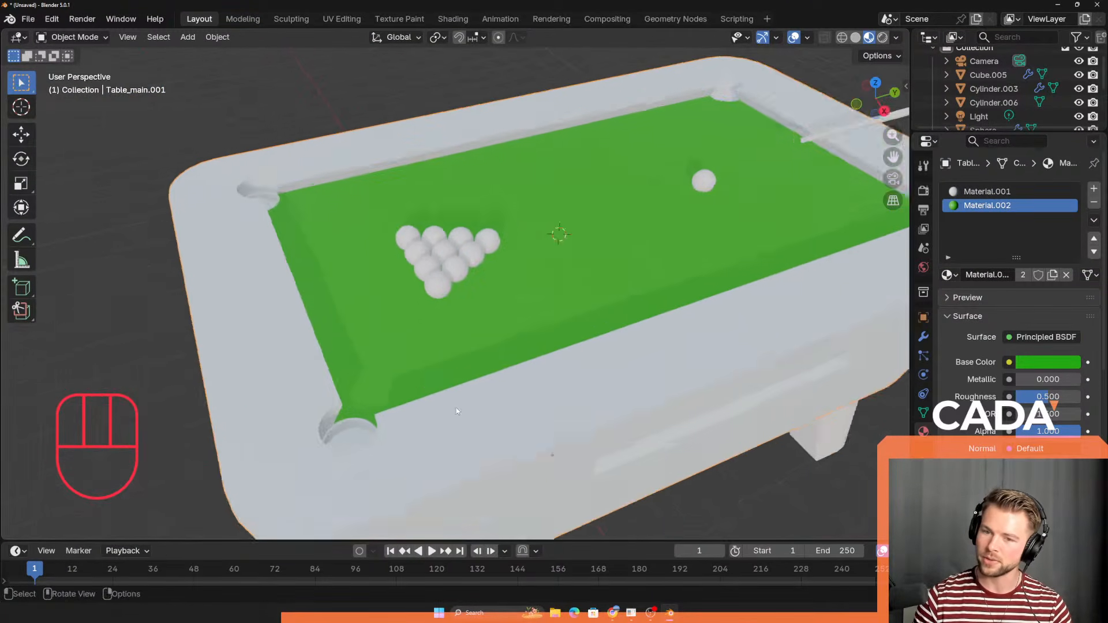
{"action": "scroll", "coordinate": [323, 462], "scroll_direction": "up", "scroll_amount": 2}
{"action": "middle_click_drag", "start_coordinate": [297, 485], "coordinate": [366, 374], "text": "shift"}
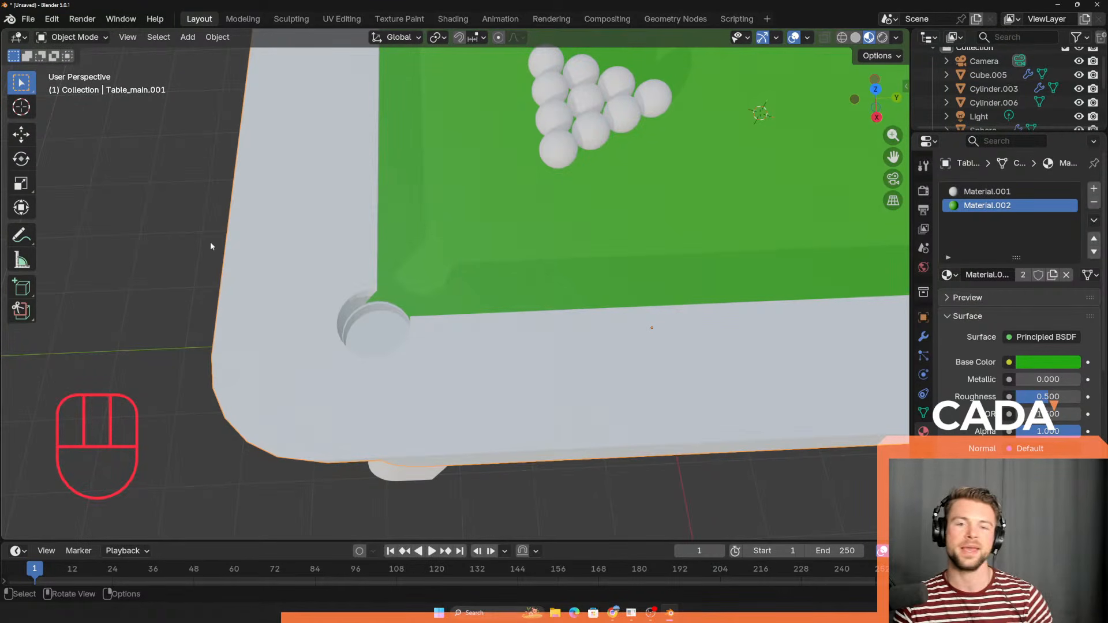
Step: Inspect the table body's rim, rounded corners, legs and side slot from around the table
{"action": "middle_click_drag", "start_coordinate": [210, 241], "coordinate": [341, 273]}
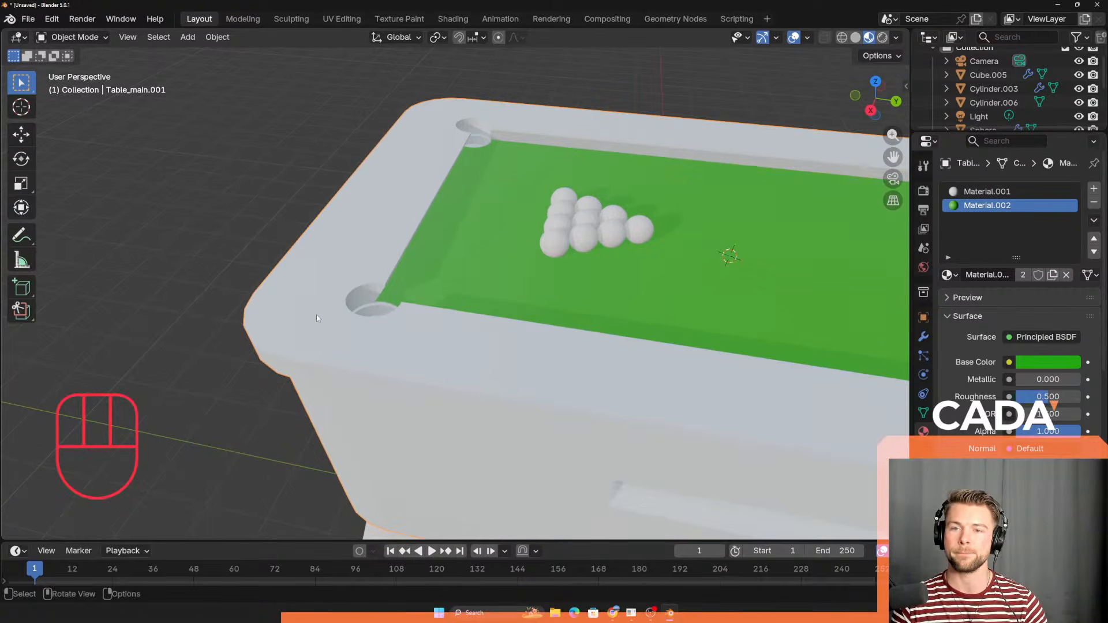
{"action": "middle_click_drag", "start_coordinate": [316, 316], "coordinate": [456, 358]}
{"action": "left_click", "coordinate": [454, 286]}
{"action": "middle_click_drag", "start_coordinate": [456, 358], "coordinate": [511, 297]}
{"action": "left_click", "coordinate": [372, 306]}
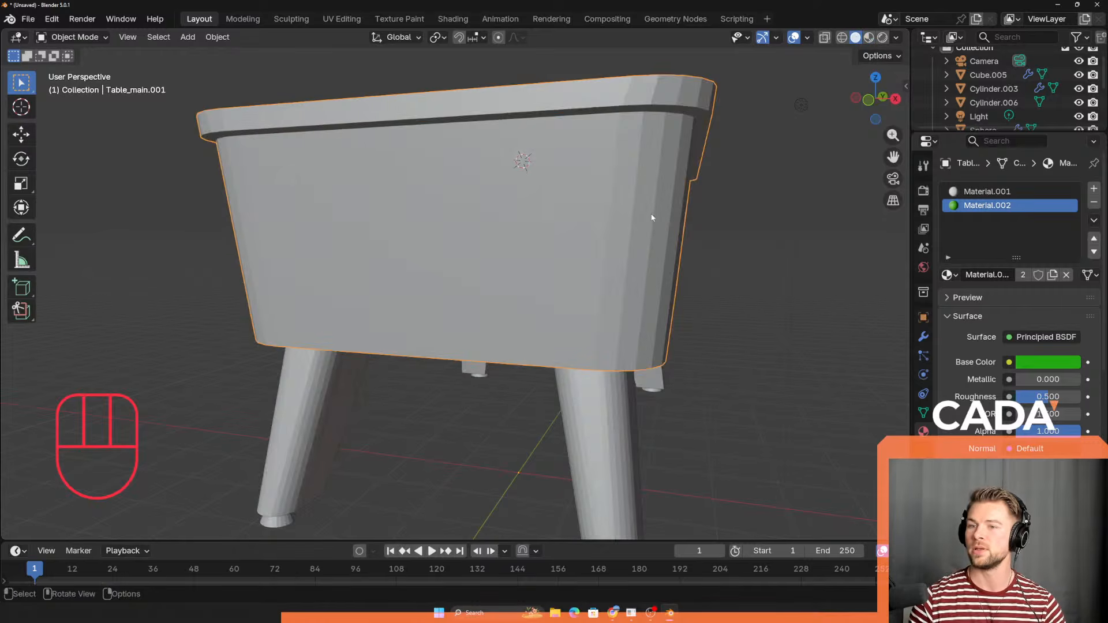
{"action": "middle_click_drag", "start_coordinate": [648, 215], "coordinate": [443, 233]}
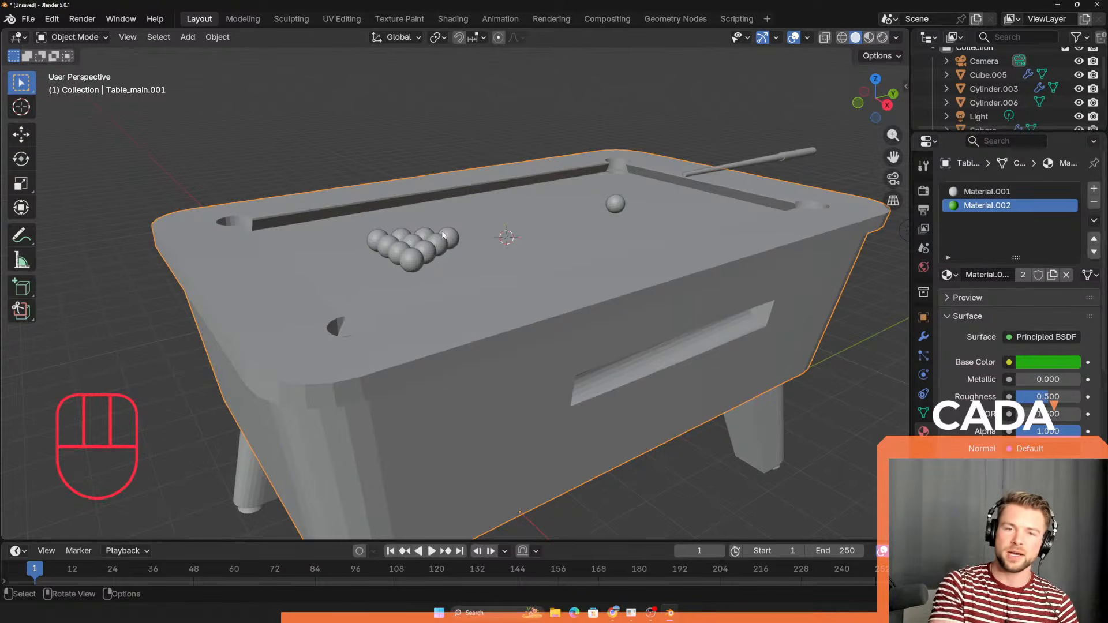
{"action": "middle_click_drag", "start_coordinate": [515, 176], "coordinate": [439, 267]}
{"action": "scroll", "coordinate": [529, 322], "scroll_direction": "up", "scroll_amount": 4}
{"action": "middle_click_drag", "start_coordinate": [527, 392], "coordinate": [517, 300]}
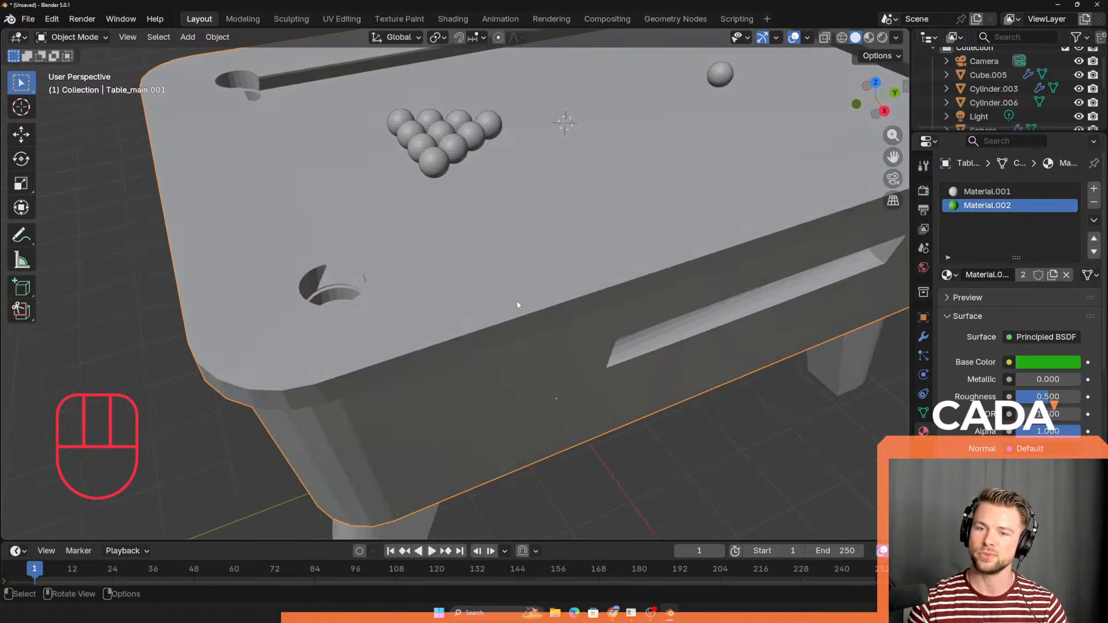
{"action": "key", "text": "Tab"}
{"action": "key", "text": "a"}
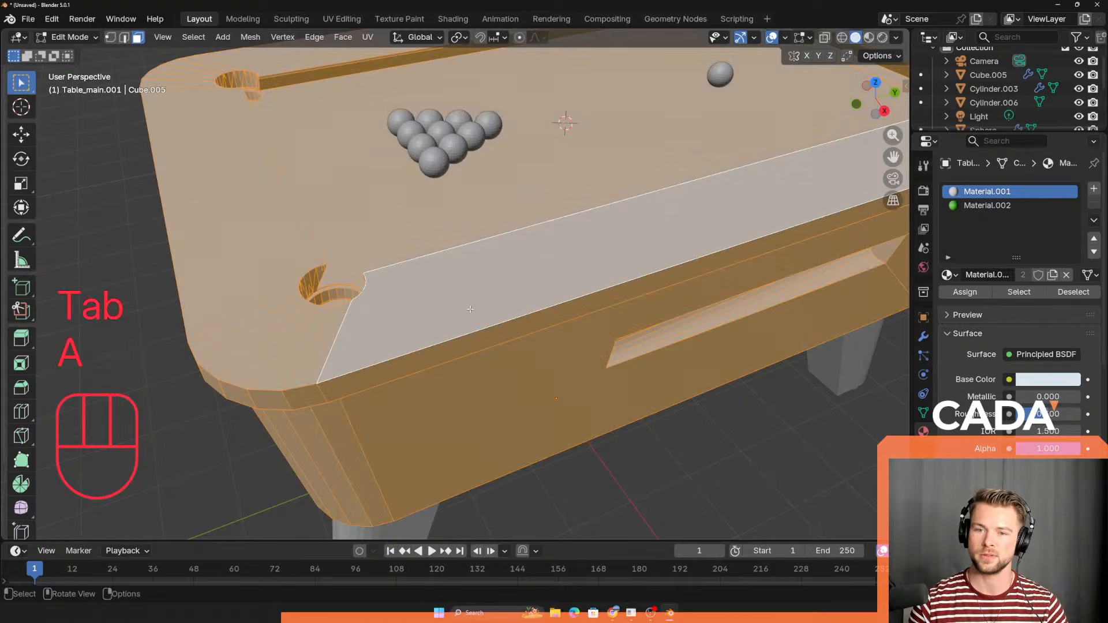
{"action": "scroll", "coordinate": [472, 315], "scroll_direction": "down", "scroll_amount": 3}
{"action": "middle_click_drag", "start_coordinate": [471, 315], "coordinate": [221, 193]}
{"action": "scroll", "coordinate": [433, 297], "scroll_direction": "up", "scroll_amount": 2}
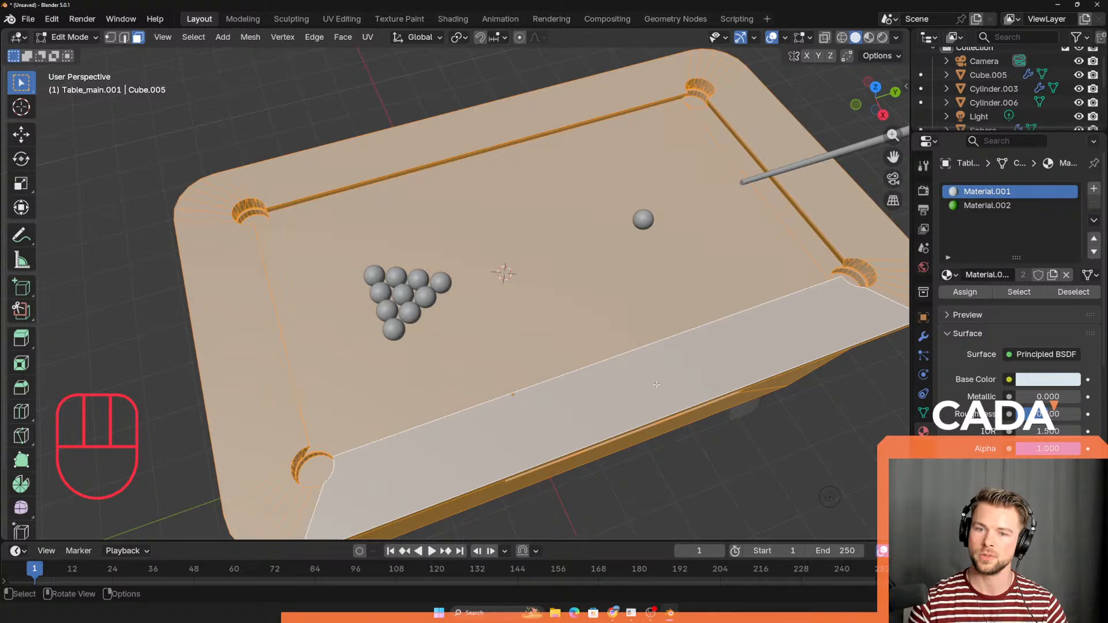
{"action": "key", "text": "s"}
{"action": "right_click", "coordinate": [606, 363]}
{"action": "middle_click_drag", "start_coordinate": [468, 314], "coordinate": [466, 248]}
{"action": "key", "text": "Tab"}
{"action": "left_click", "coordinate": [460, 128]}
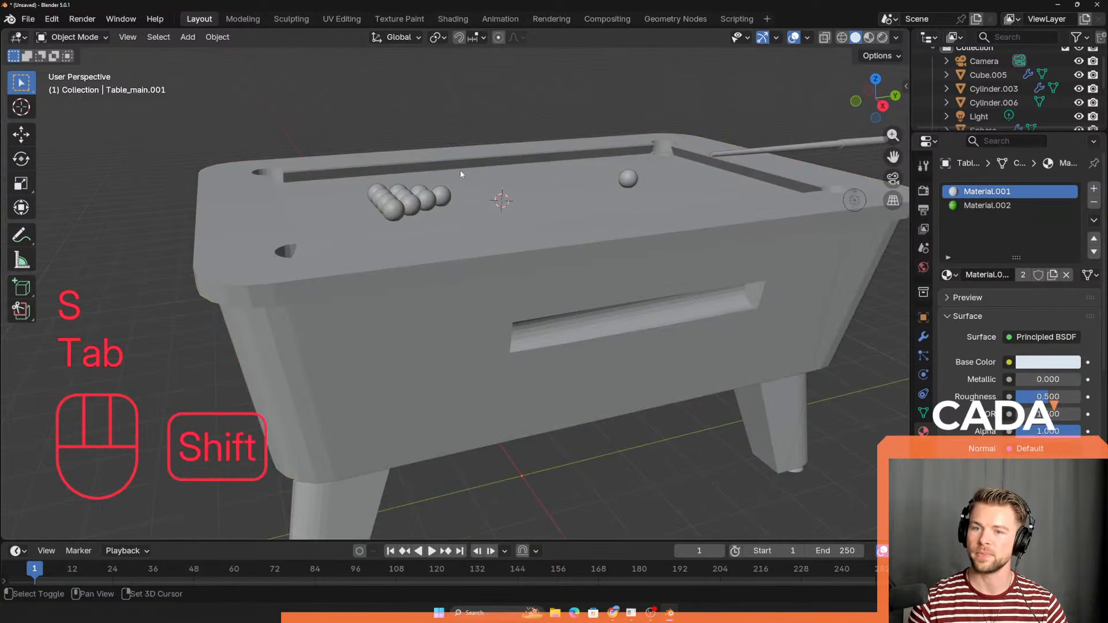
Step: Bring up the reference photo of the pool table and place its window over the viewport to compare with the model
{"action": "middle_click_drag", "start_coordinate": [461, 174], "coordinate": [430, 219], "text": "shift"}
{"action": "scroll", "coordinate": [439, 242], "scroll_direction": "down", "scroll_amount": 2}
{"action": "key", "text": "alt+Tab"}
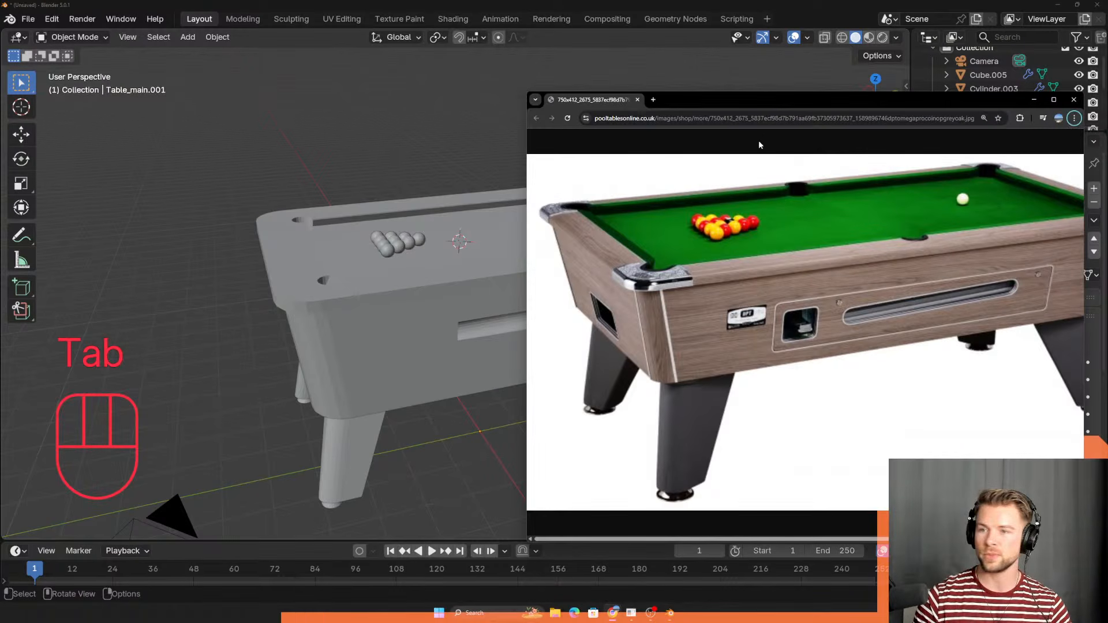
{"action": "left_click_drag", "start_coordinate": [771, 98], "coordinate": [670, 34]}
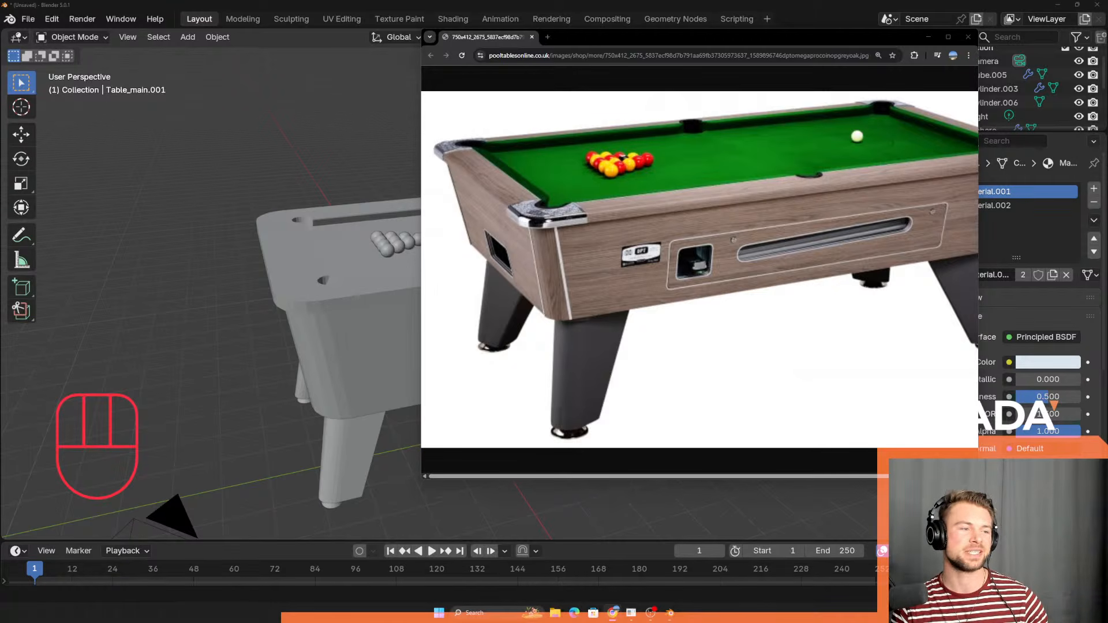
Step: Switch to Discord and look through the pool table images posted in the 3d-bootcamp channel
{"action": "key", "text": "alt+Tab"}
{"action": "key", "text": "alt+Tab"}
{"action": "key", "text": "alt+Tab"}
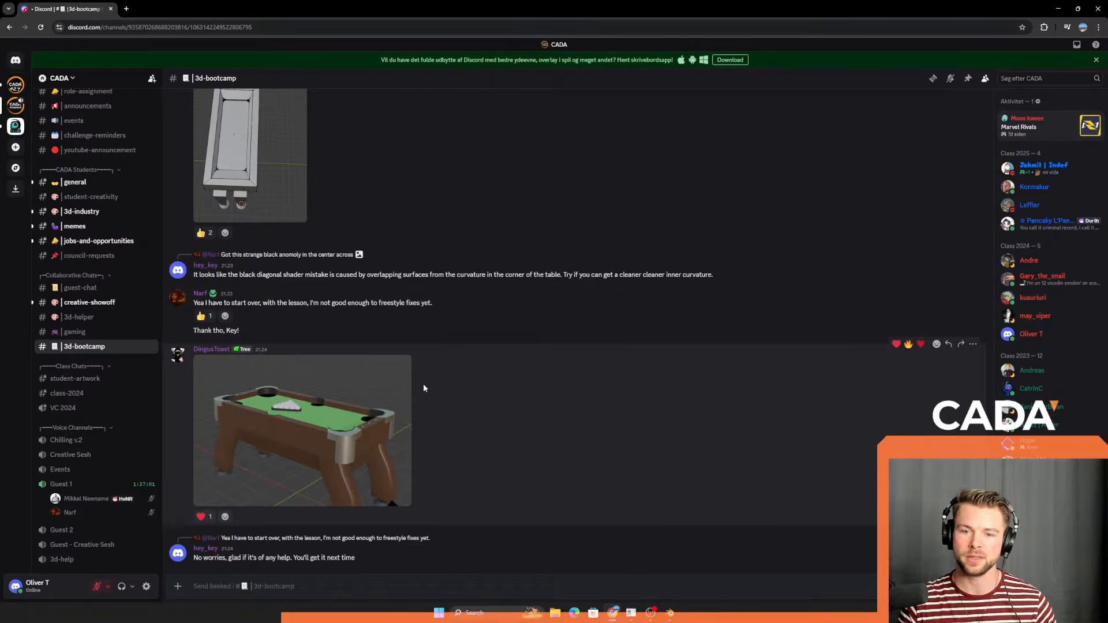
{"action": "scroll", "coordinate": [424, 388], "scroll_direction": "up", "scroll_amount": 10}
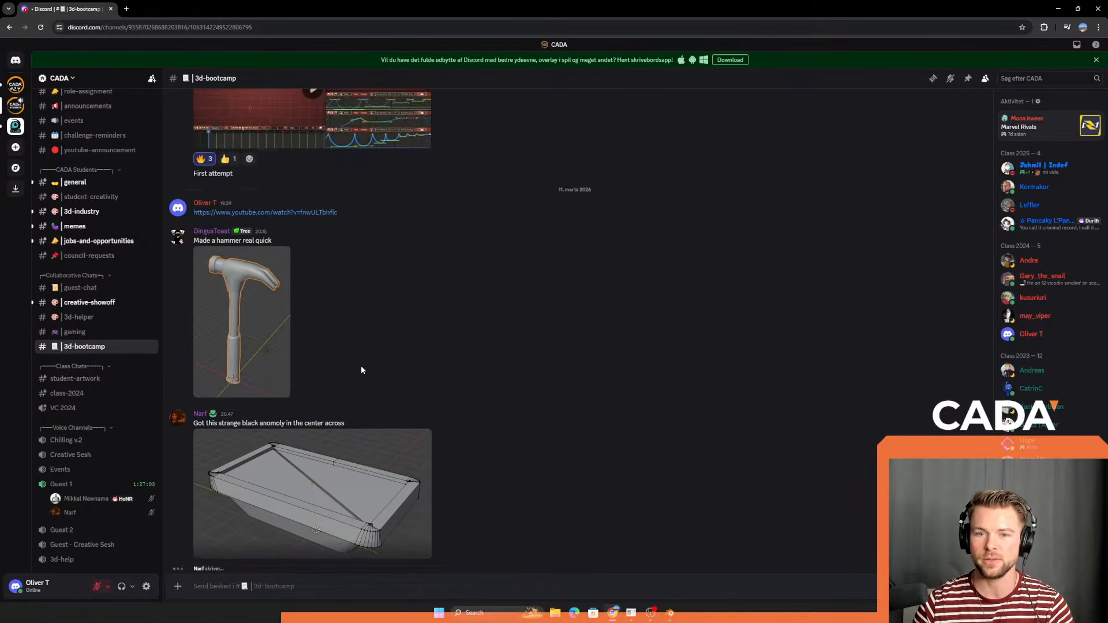
{"action": "scroll", "coordinate": [388, 333], "scroll_direction": "down", "scroll_amount": 3}
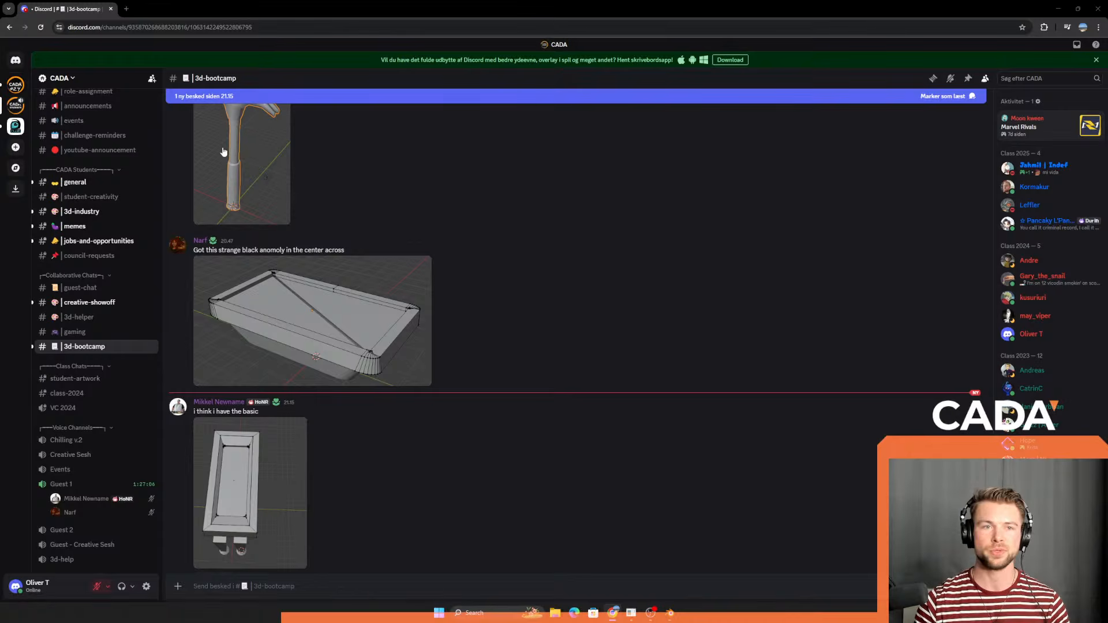
Step: Check the pool table reference photo again and switch back to Blender
{"action": "key", "text": "super+Tab"}
{"action": "left_click", "coordinate": [791, 236]}
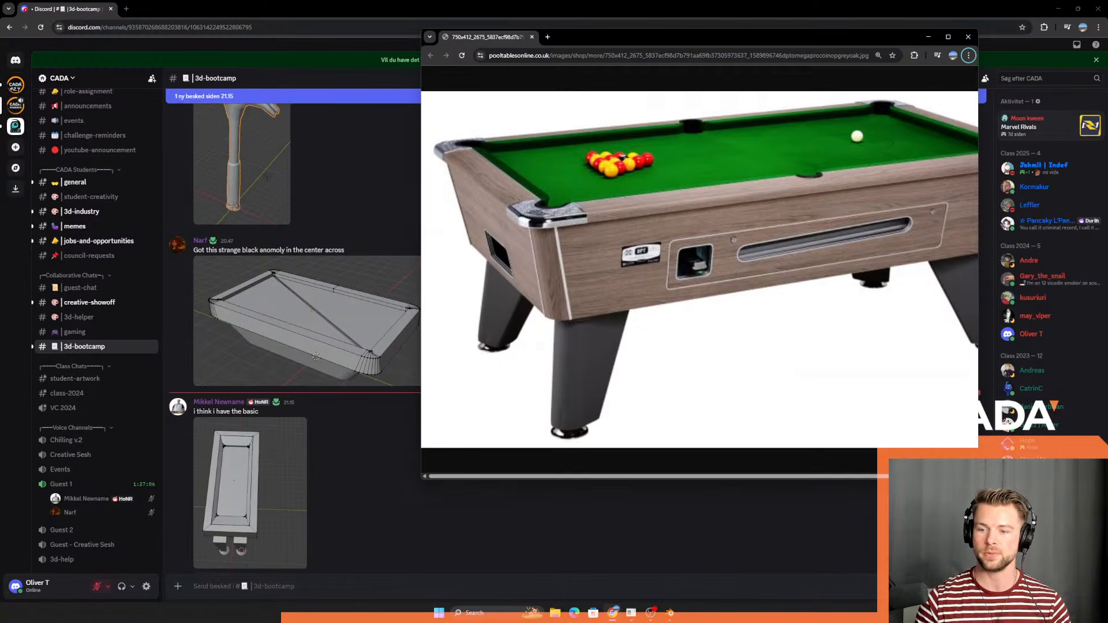
{"action": "key", "text": "alt+Tab"}
{"action": "key", "text": "alt+Tab"}
{"action": "key", "text": "alt+Tab"}
Step: Switch the viewport to Material Preview and move the light about -1.11 m in X, 6.63 m in Y and -1.16 m in Z
{"action": "scroll", "coordinate": [626, 397], "scroll_direction": "down", "scroll_amount": 1}
{"action": "middle_click_drag", "start_coordinate": [663, 392], "coordinate": [630, 351]}
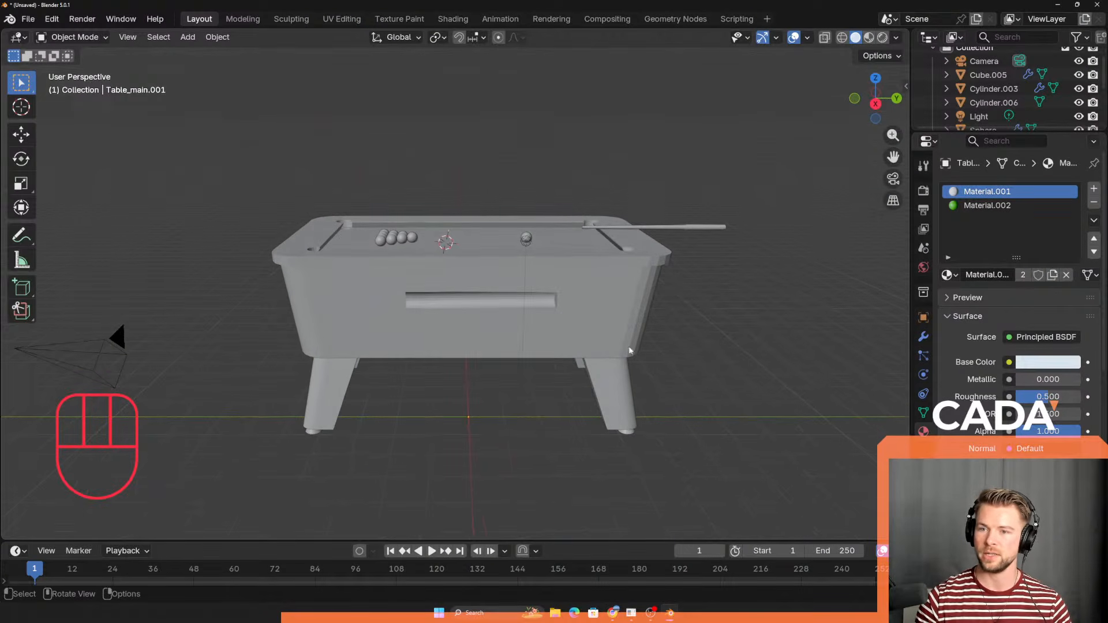
{"action": "left_click", "coordinate": [868, 37]}
{"action": "mouse_move", "coordinate": [626, 289]}
{"action": "middle_mouse_down"}
{"action": "mouse_move", "coordinate": [594, 311]}
{"action": "mouse_move", "coordinate": [600, 317]}
{"action": "middle_mouse_up"}
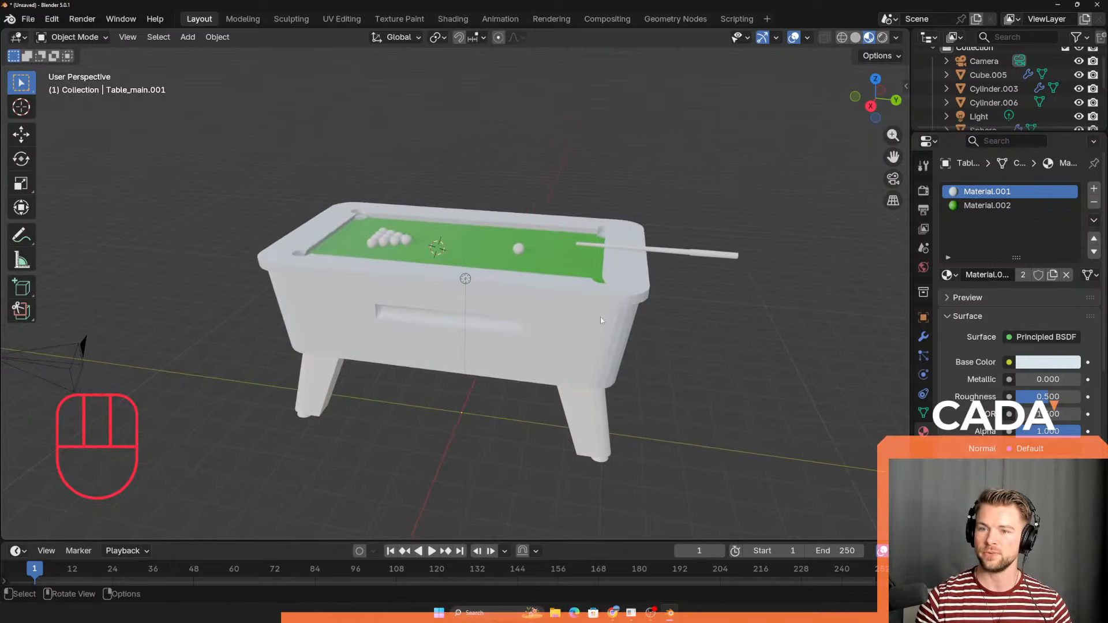
{"action": "left_click", "coordinate": [466, 278]}
{"action": "key", "text": "g"}
{"action": "left_click", "coordinate": [819, 343]}
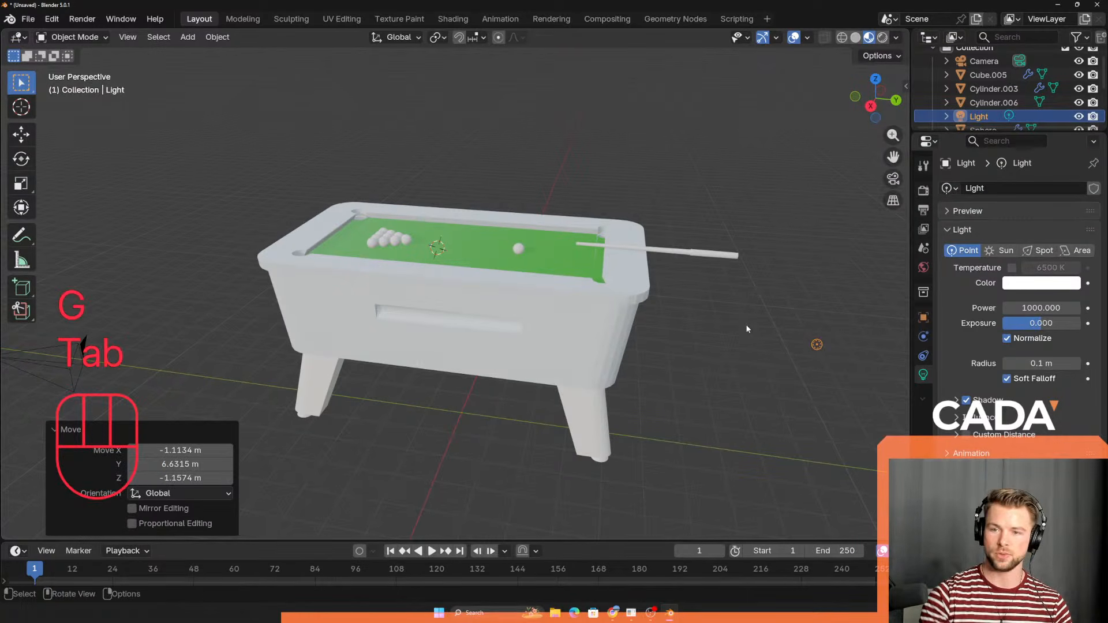
Step: Capture a screenshot of the viewport area showing the whole pool table
{"action": "key", "text": "shift+super+s"}
{"action": "left_click_drag", "start_coordinate": [159, 86], "coordinate": [774, 503]}
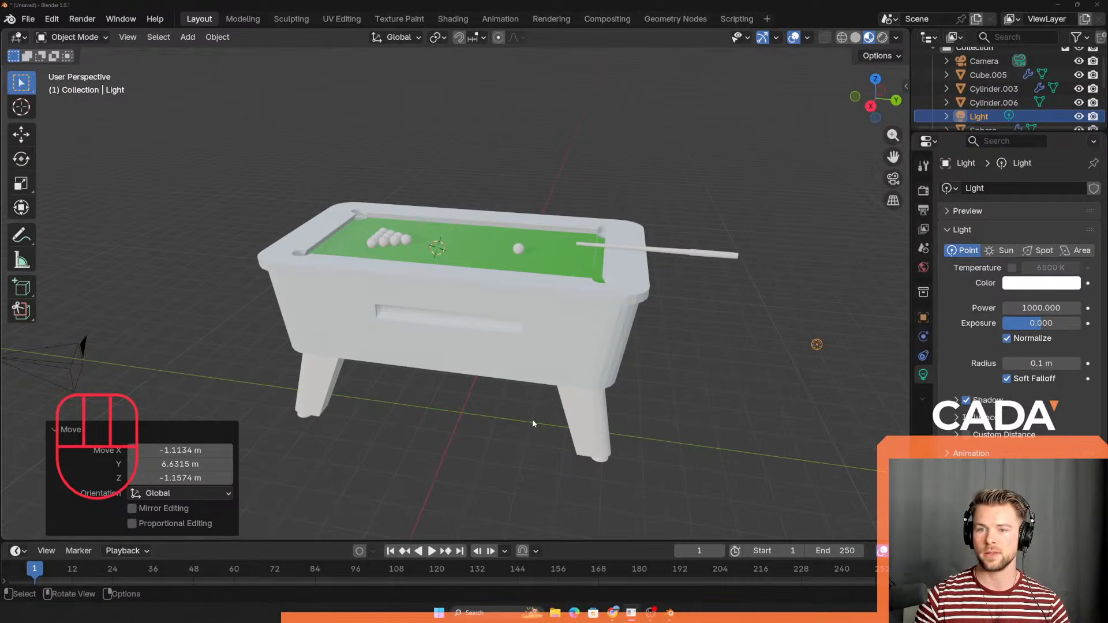
Step: Switch to Discord and post the image Screenshot_13 from Downloads in the 3d-bootcamp channel
{"action": "key", "text": "super+Tab"}
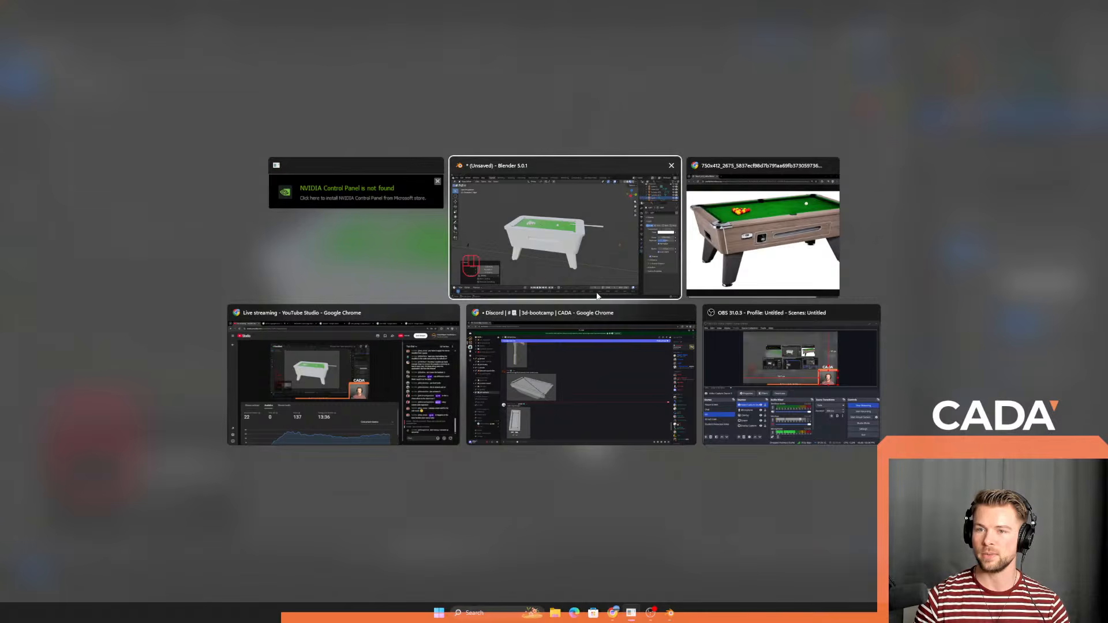
{"action": "left_click", "coordinate": [566, 378]}
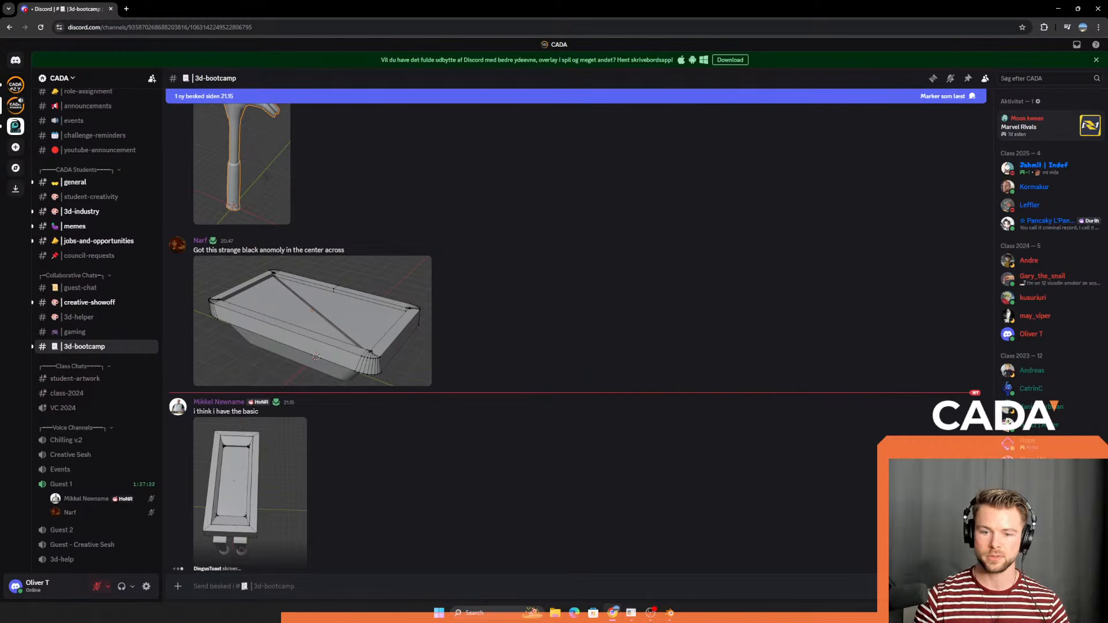
{"action": "left_click", "coordinate": [177, 587]}
{"action": "left_click", "coordinate": [205, 515]}
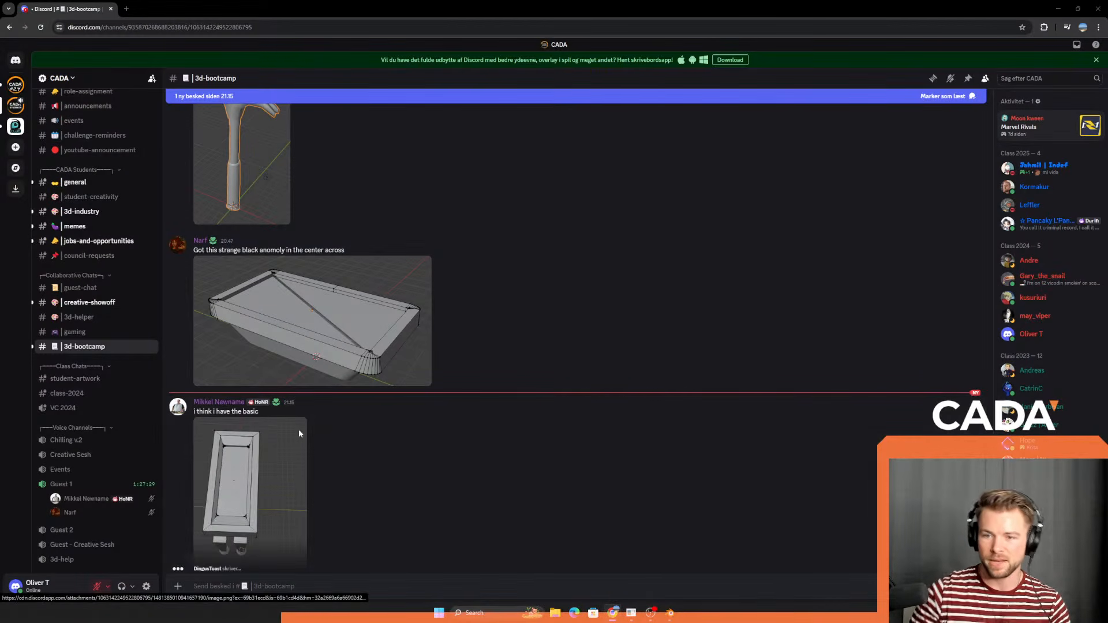
{"action": "left_click", "coordinate": [117, 93]}
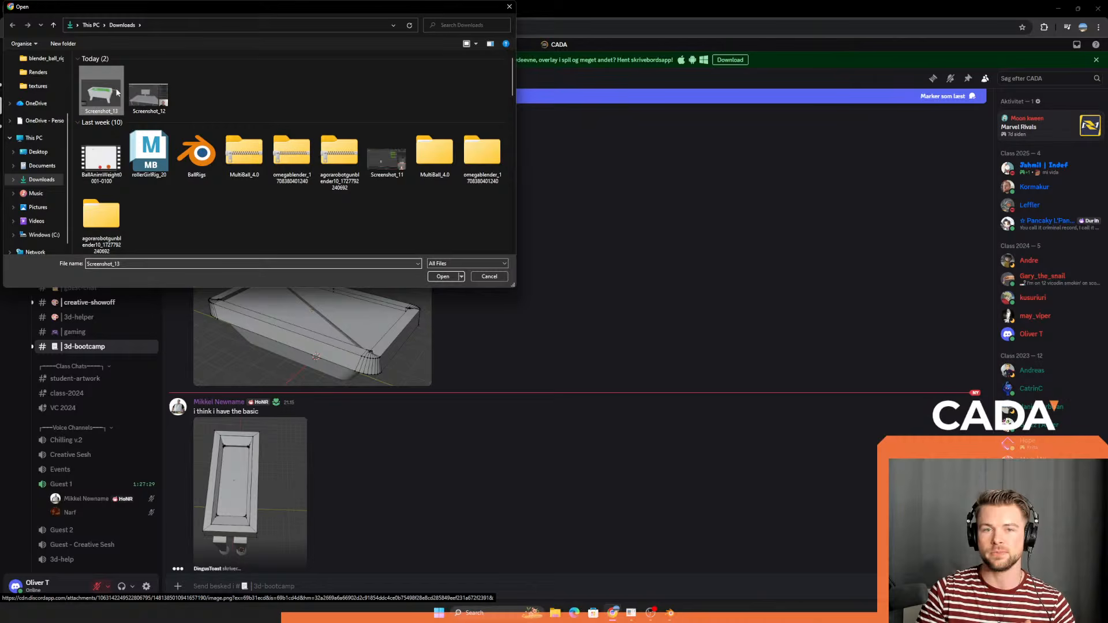
{"action": "left_click", "coordinate": [442, 277]}
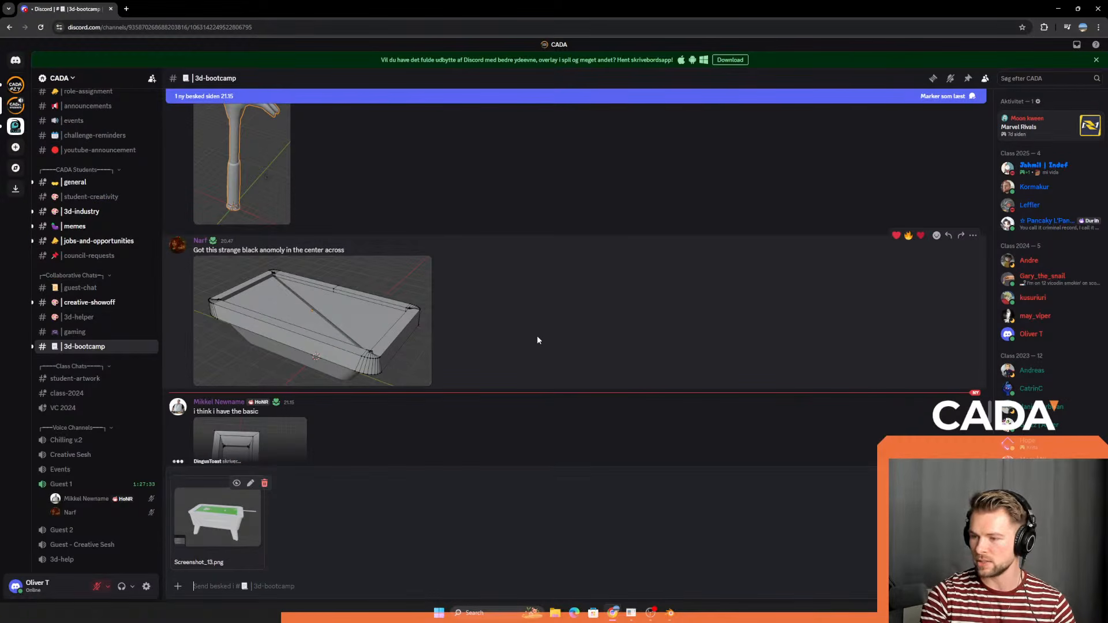
{"action": "key", "text": "Return"}
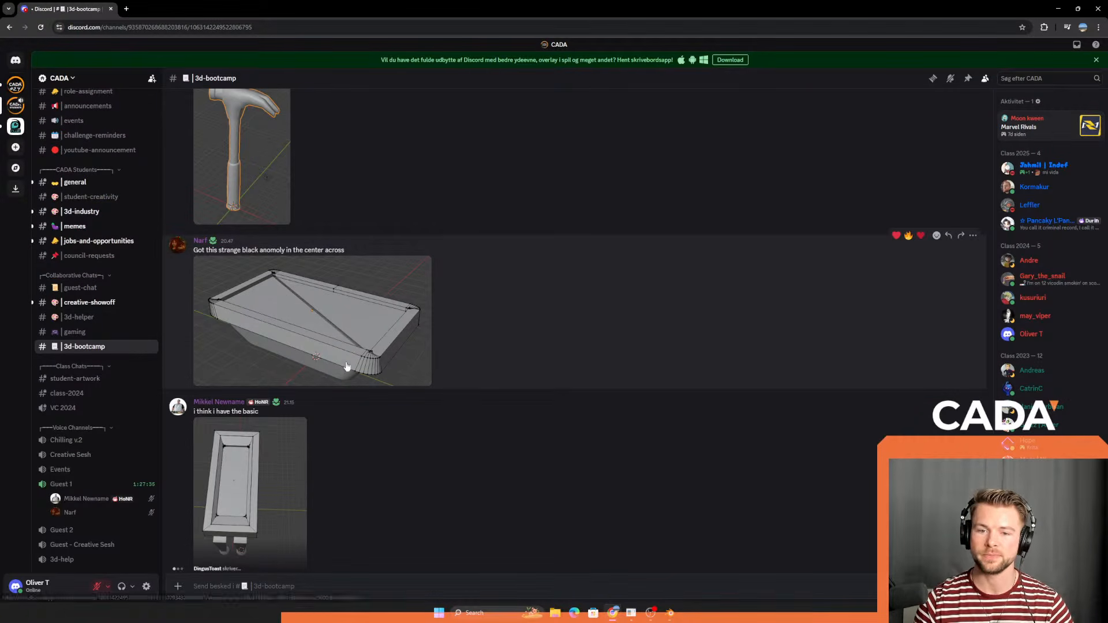
Step: Open the posted hammer model image at full size in the channel, examine it and close it
{"action": "scroll", "coordinate": [317, 288], "scroll_direction": "down", "scroll_amount": 2}
{"action": "scroll", "coordinate": [283, 236], "scroll_direction": "up", "scroll_amount": 3}
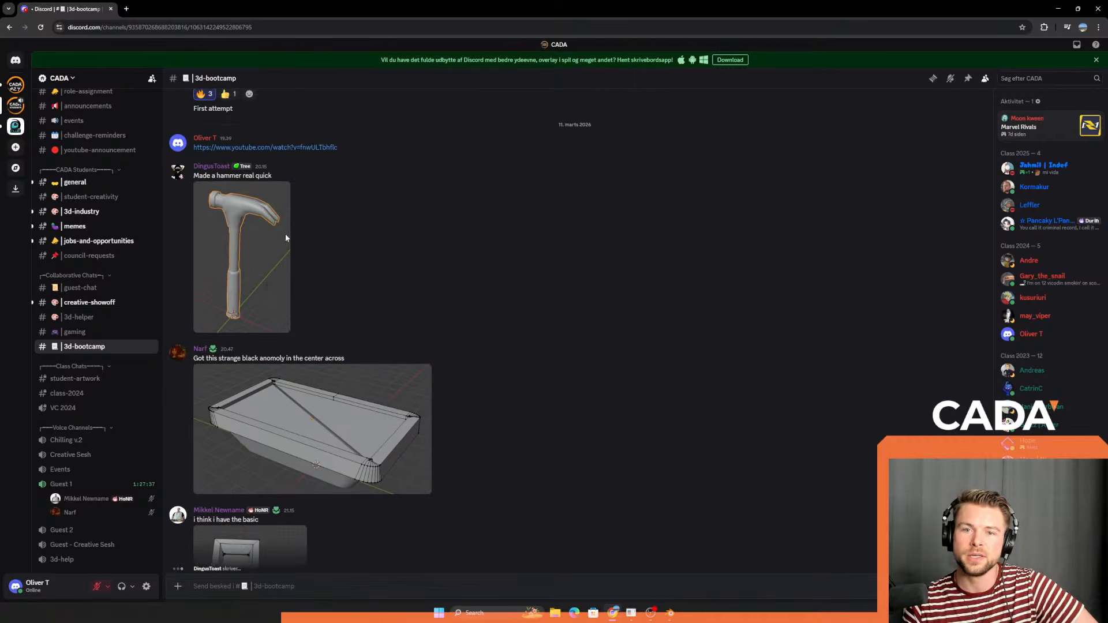
{"action": "left_click", "coordinate": [254, 271]}
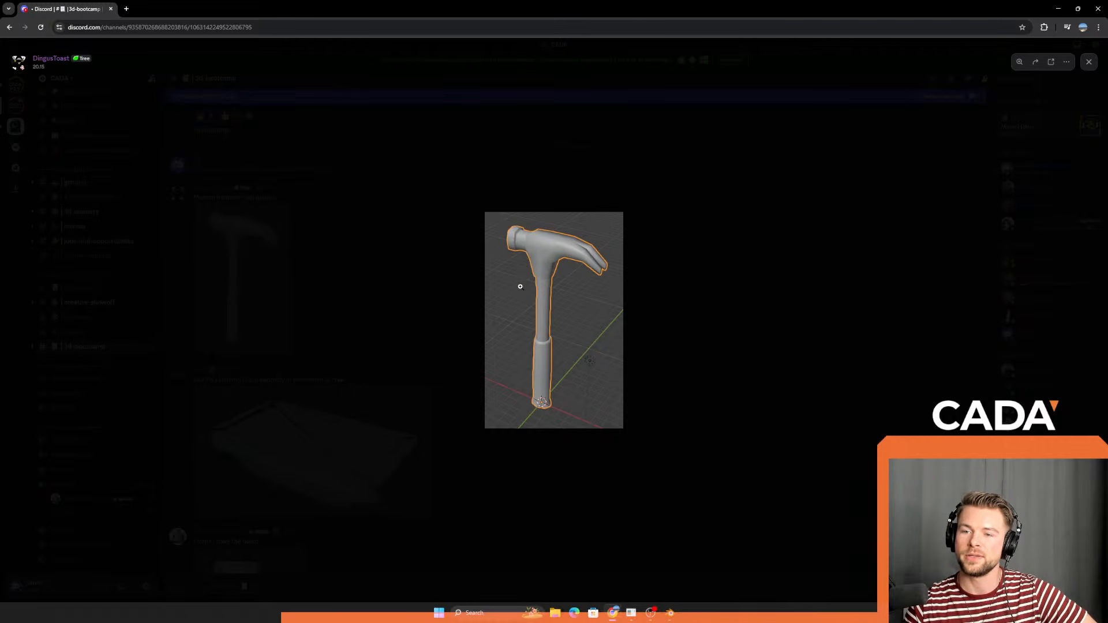
{"action": "left_click", "coordinate": [1089, 62]}
Step: Enlarge the top-down image of the basic pool table, examine its frame and inner corners, and close it
{"action": "scroll", "coordinate": [257, 333], "scroll_direction": "down", "scroll_amount": 1}
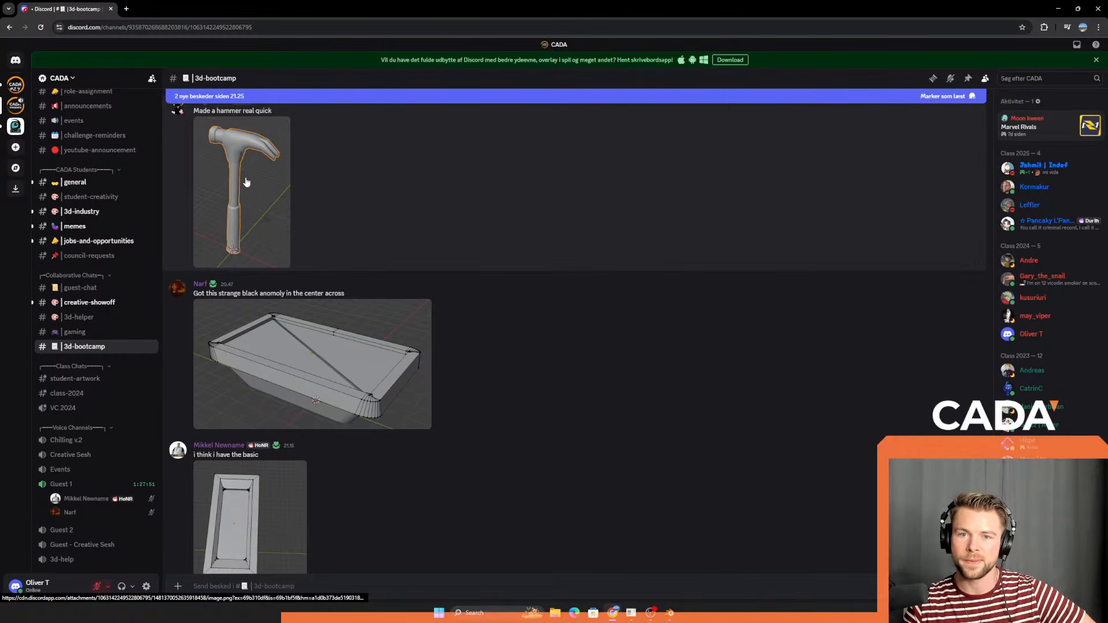
{"action": "scroll", "coordinate": [247, 219], "scroll_direction": "down", "scroll_amount": 3}
{"action": "scroll", "coordinate": [314, 279], "scroll_direction": "down", "scroll_amount": 1}
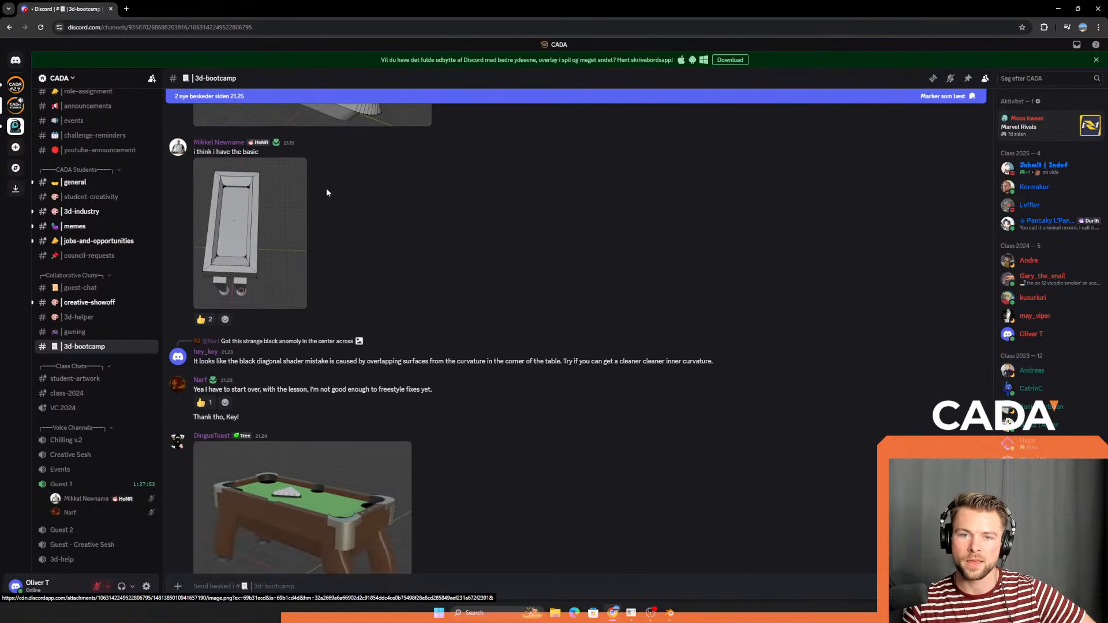
{"action": "scroll", "coordinate": [327, 188], "scroll_direction": "up", "scroll_amount": 1}
{"action": "scroll", "coordinate": [289, 220], "scroll_direction": "down", "scroll_amount": 1}
{"action": "left_click", "coordinate": [270, 235]}
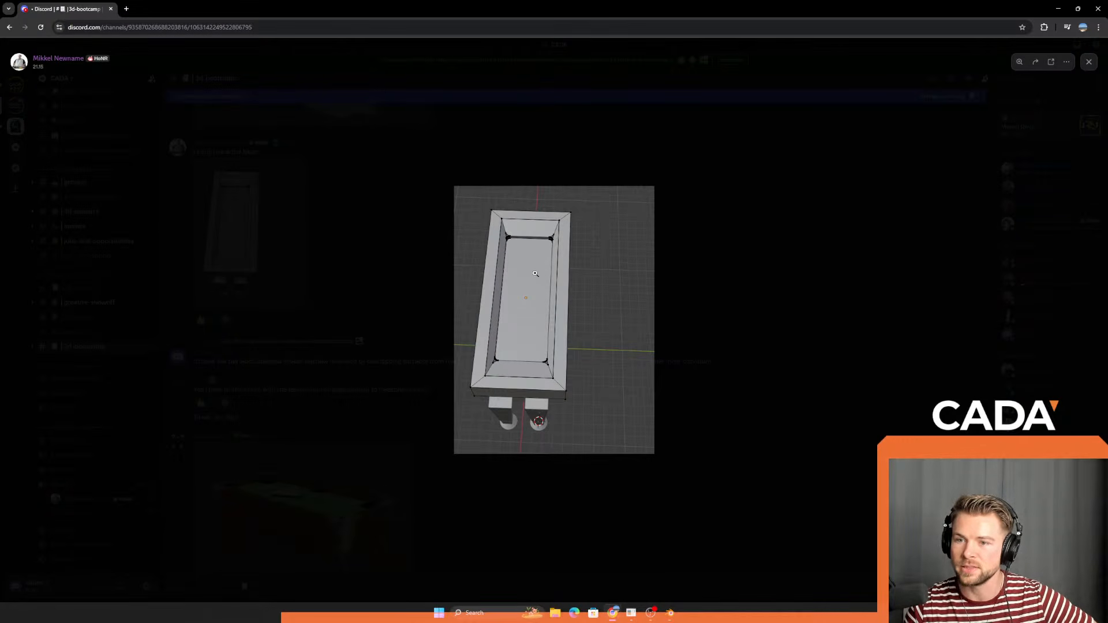
{"action": "left_click", "coordinate": [536, 273]}
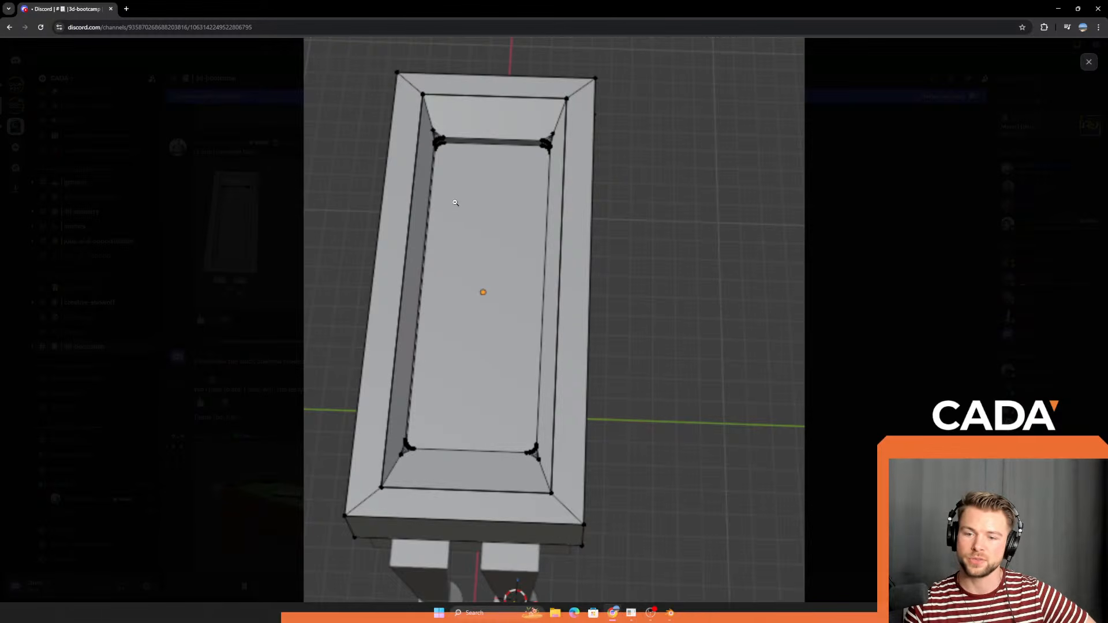
{"action": "left_click", "coordinate": [1089, 61]}
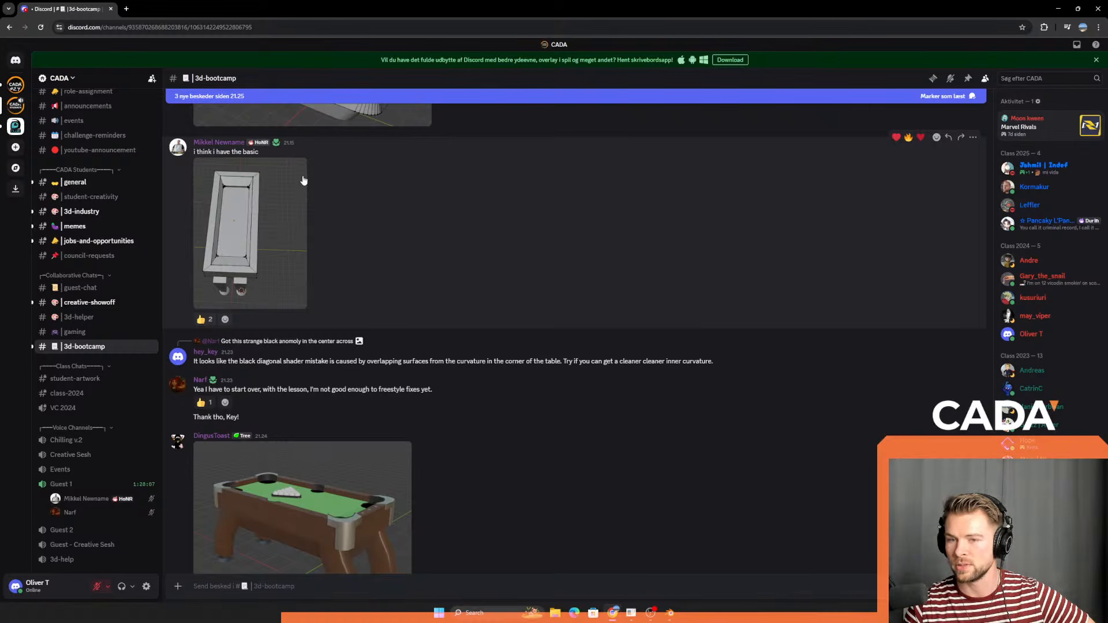
Step: Enlarge the image of the brown pool table with green cloth and metal corners, examine its details and close it
{"action": "scroll", "coordinate": [254, 280], "scroll_direction": "down", "scroll_amount": 2}
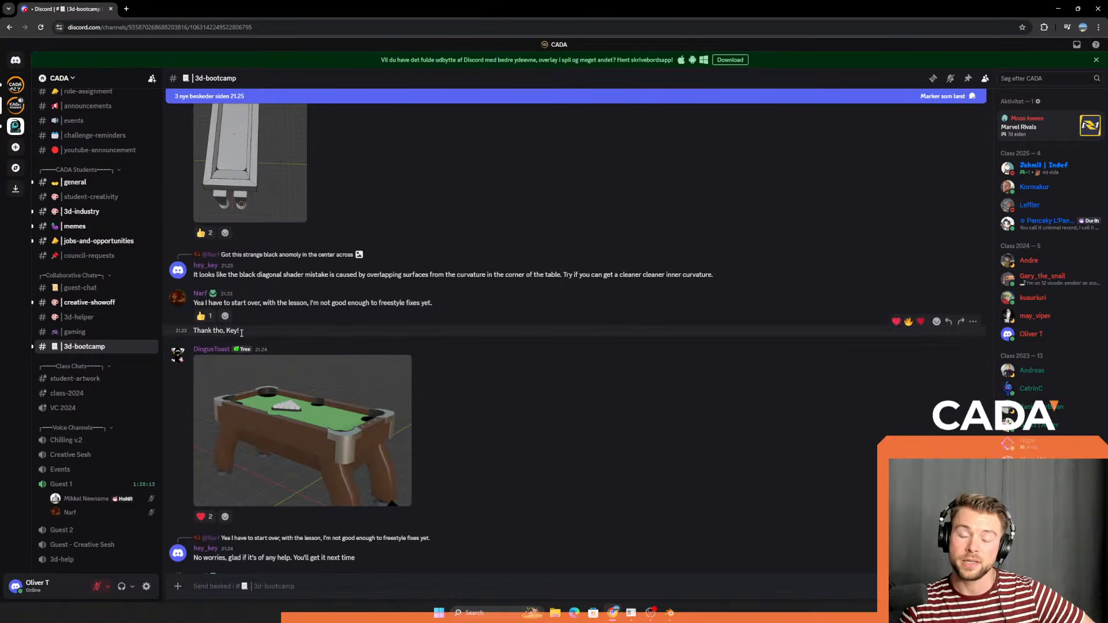
{"action": "scroll", "coordinate": [340, 306], "scroll_direction": "up", "scroll_amount": 2}
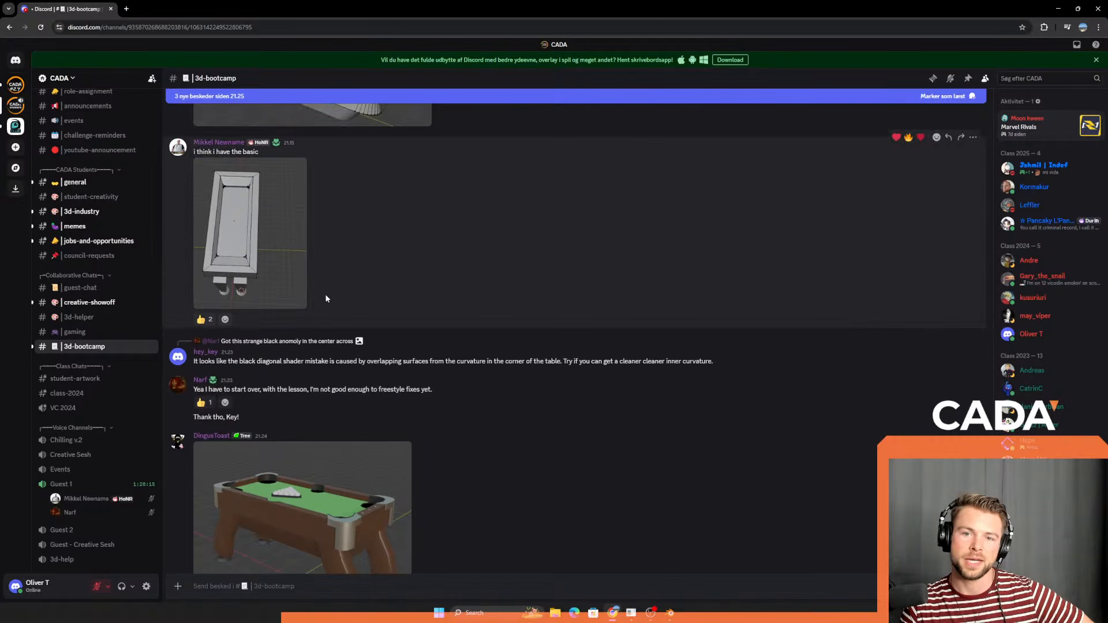
{"action": "scroll", "coordinate": [339, 307], "scroll_direction": "down", "scroll_amount": 2}
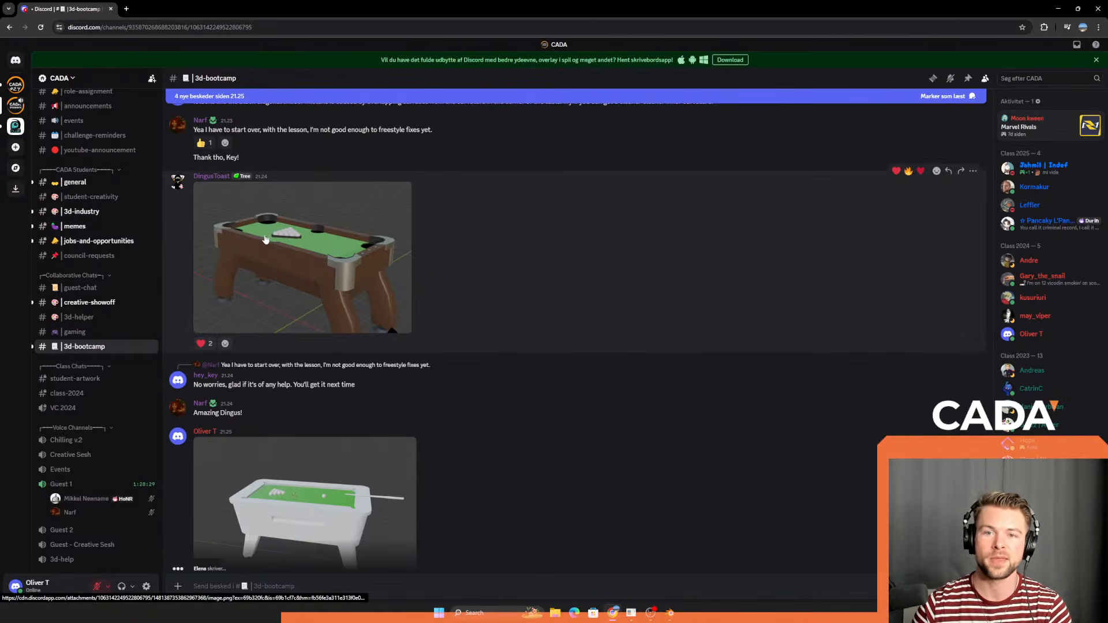
{"action": "left_click", "coordinate": [303, 257]}
{"action": "left_click", "coordinate": [554, 315]}
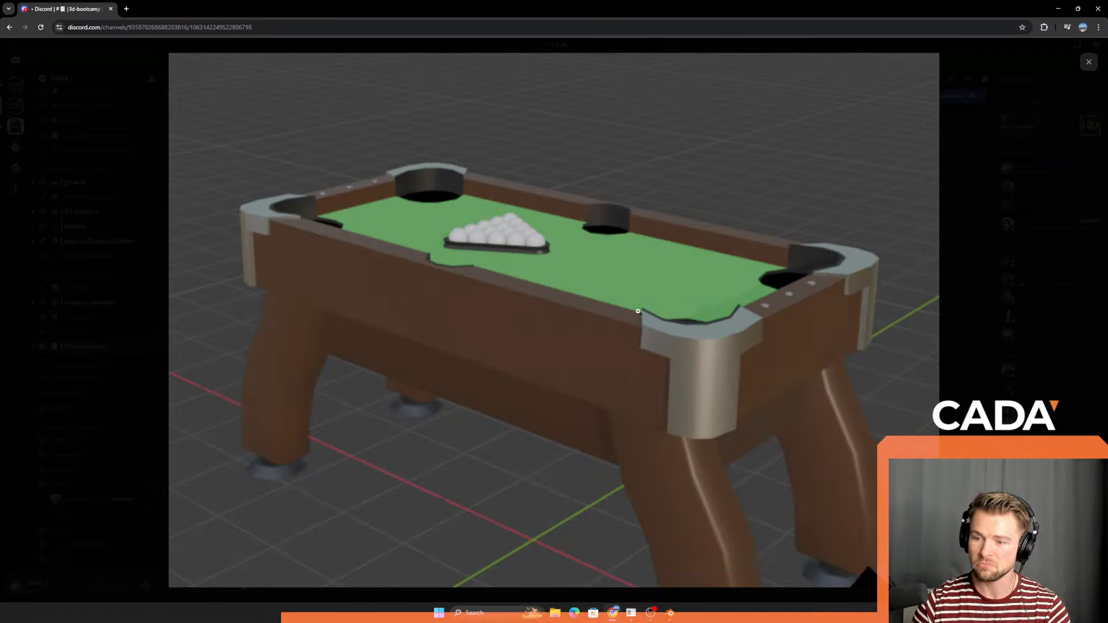
{"action": "left_click", "coordinate": [1089, 63]}
Step: Add a heart reaction to the post with the brown pool table
{"action": "scroll", "coordinate": [382, 234], "scroll_direction": "up", "scroll_amount": 1}
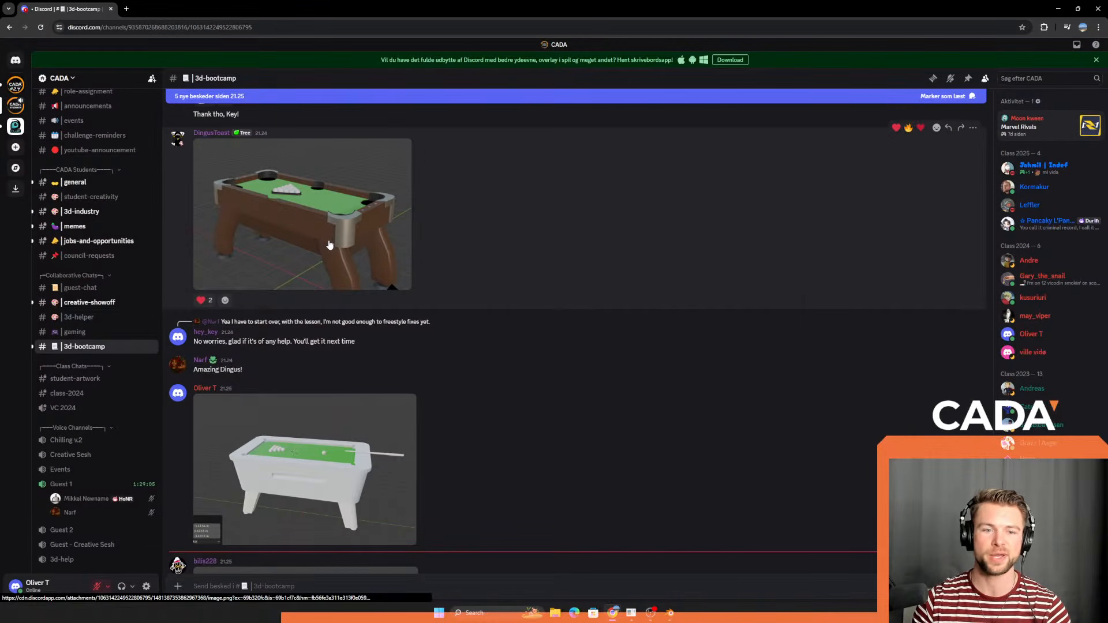
{"action": "scroll", "coordinate": [327, 248], "scroll_direction": "down", "scroll_amount": 3}
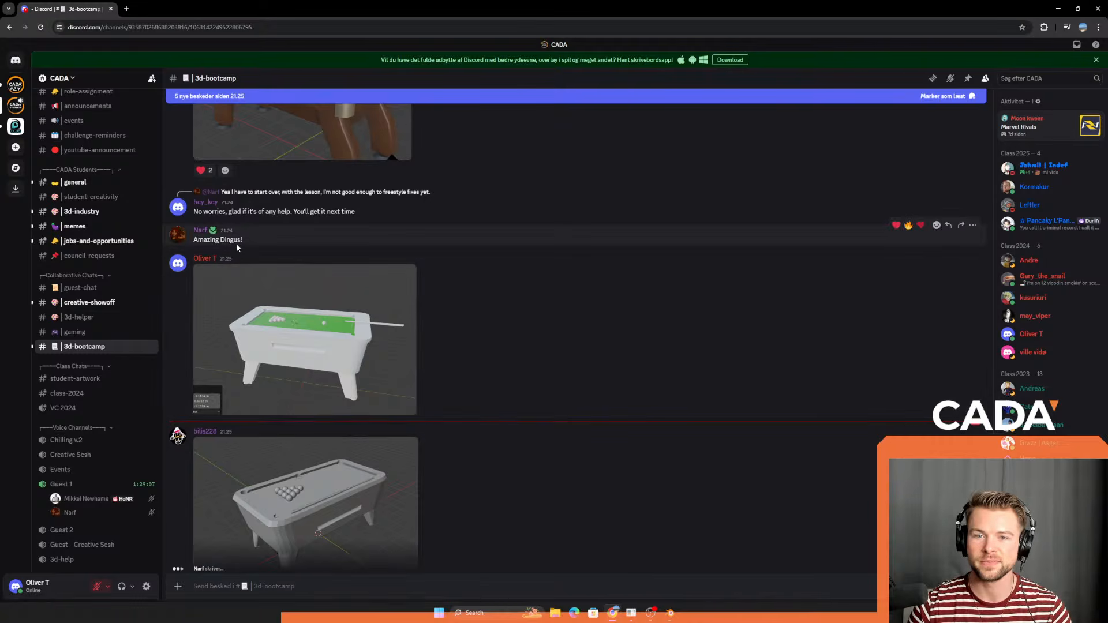
{"action": "scroll", "coordinate": [248, 222], "scroll_direction": "up", "scroll_amount": 2}
{"action": "left_click", "coordinate": [207, 257]}
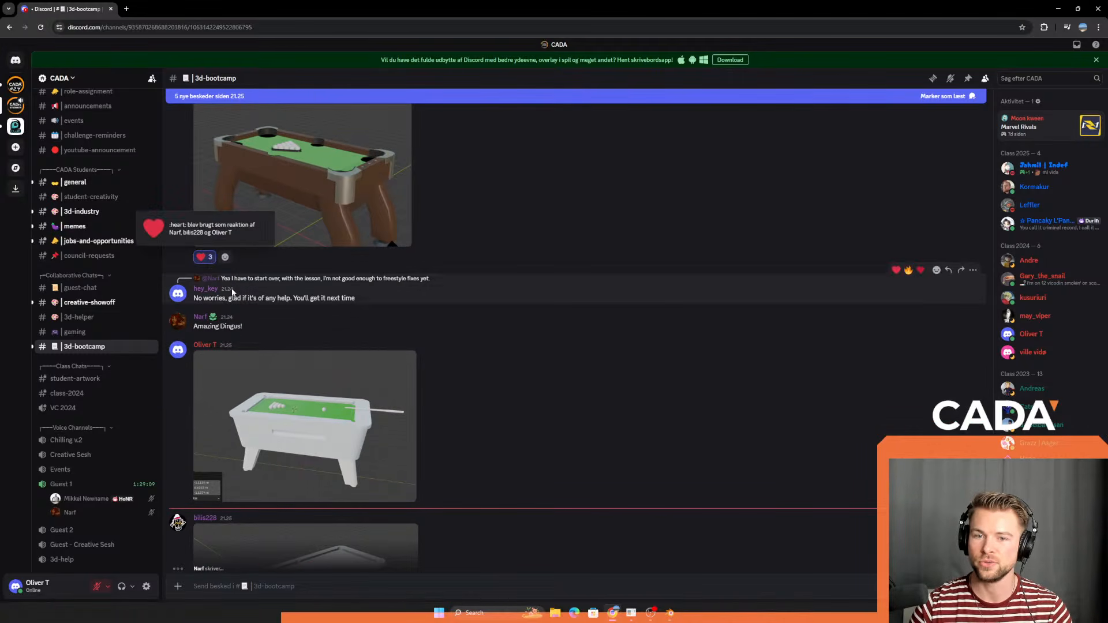
Step: Enlarge the image of the grey pool table with racked balls posted below the own image, examine its shape and close it
{"action": "scroll", "coordinate": [244, 279], "scroll_direction": "up", "scroll_amount": 4}
{"action": "scroll", "coordinate": [302, 350], "scroll_direction": "down", "scroll_amount": 5}
{"action": "scroll", "coordinate": [302, 350], "scroll_direction": "down", "scroll_amount": 3}
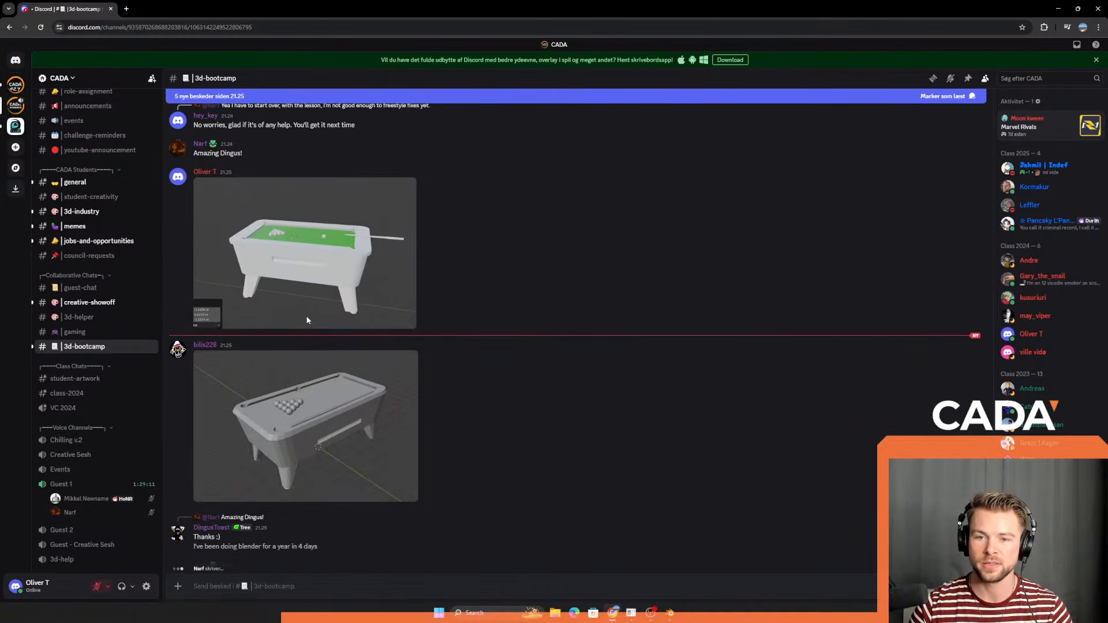
{"action": "scroll", "coordinate": [361, 257], "scroll_direction": "down", "scroll_amount": 4}
{"action": "scroll", "coordinate": [347, 277], "scroll_direction": "up", "scroll_amount": 2}
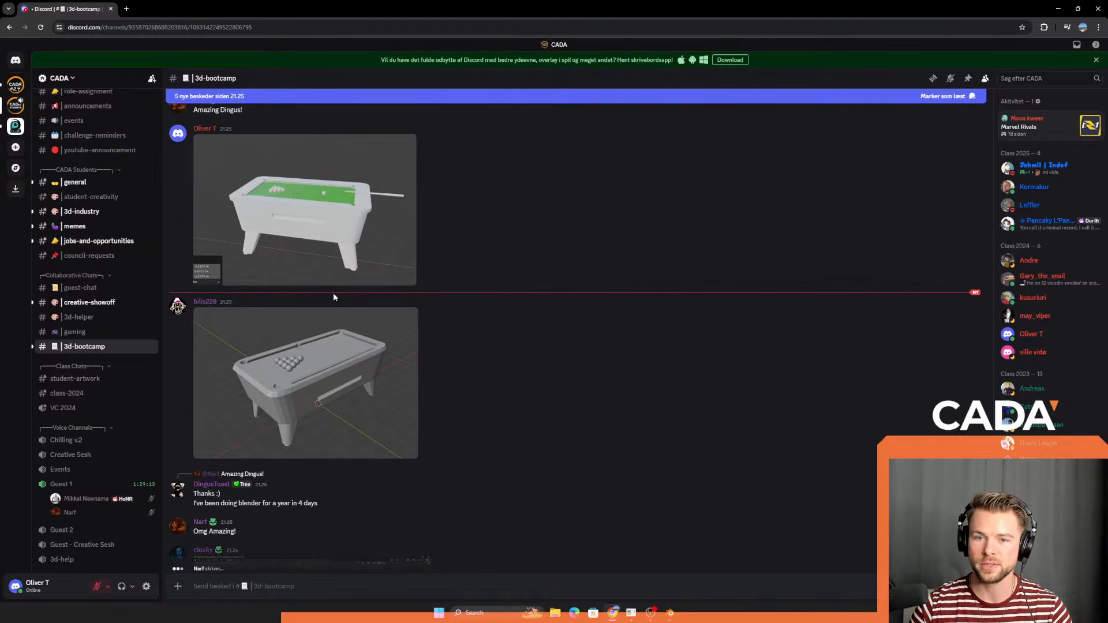
{"action": "scroll", "coordinate": [283, 233], "scroll_direction": "down", "scroll_amount": 4}
{"action": "scroll", "coordinate": [283, 234], "scroll_direction": "up", "scroll_amount": 1}
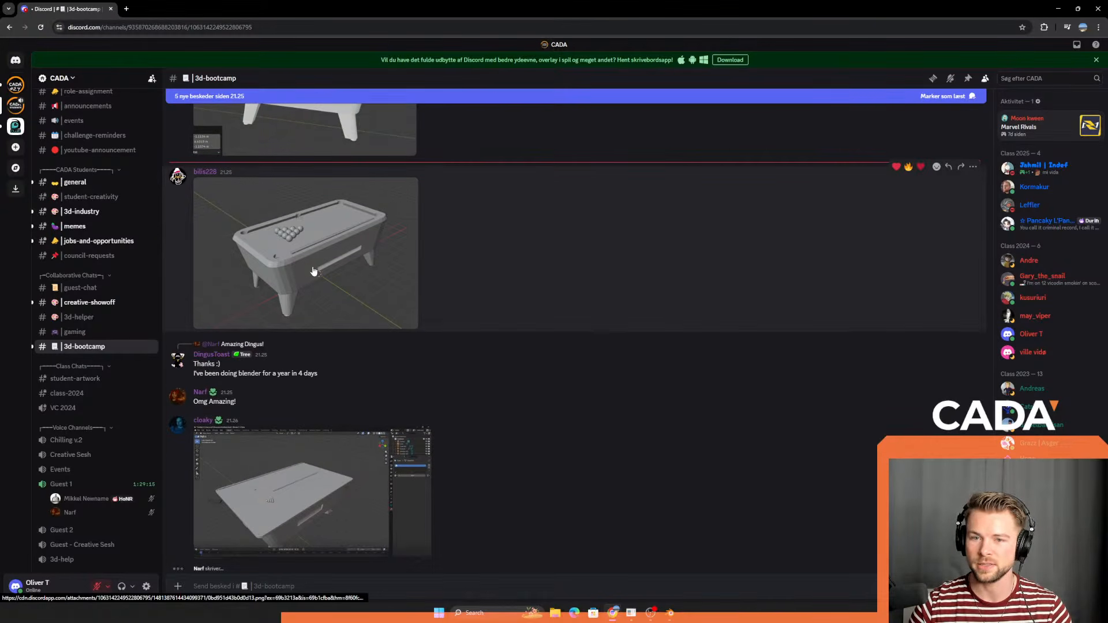
{"action": "left_click", "coordinate": [313, 267]}
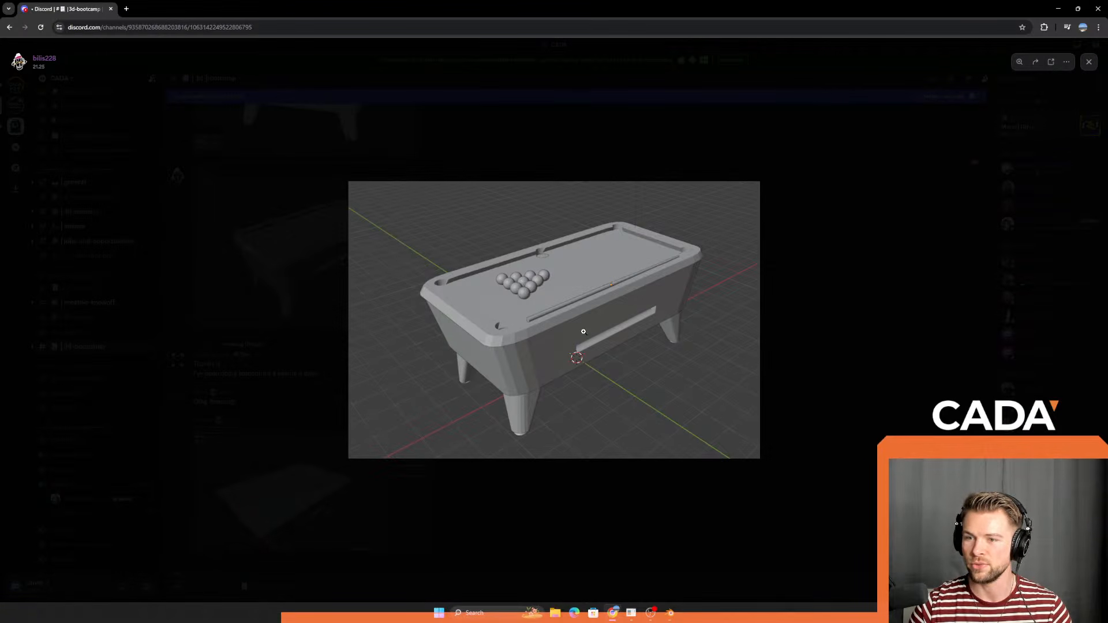
{"action": "left_click", "coordinate": [519, 368]}
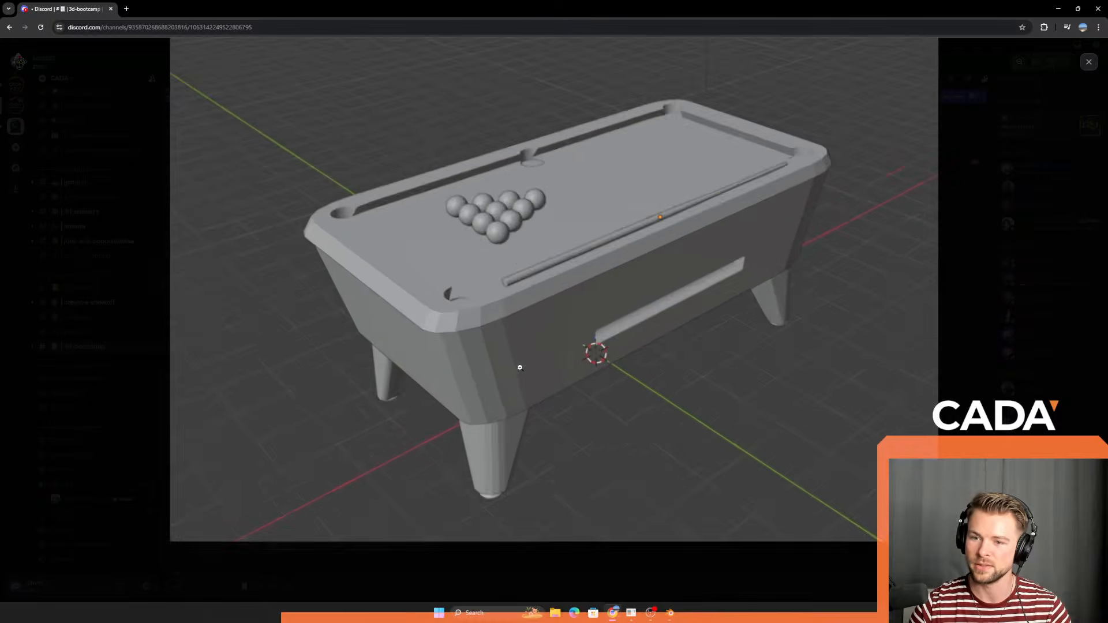
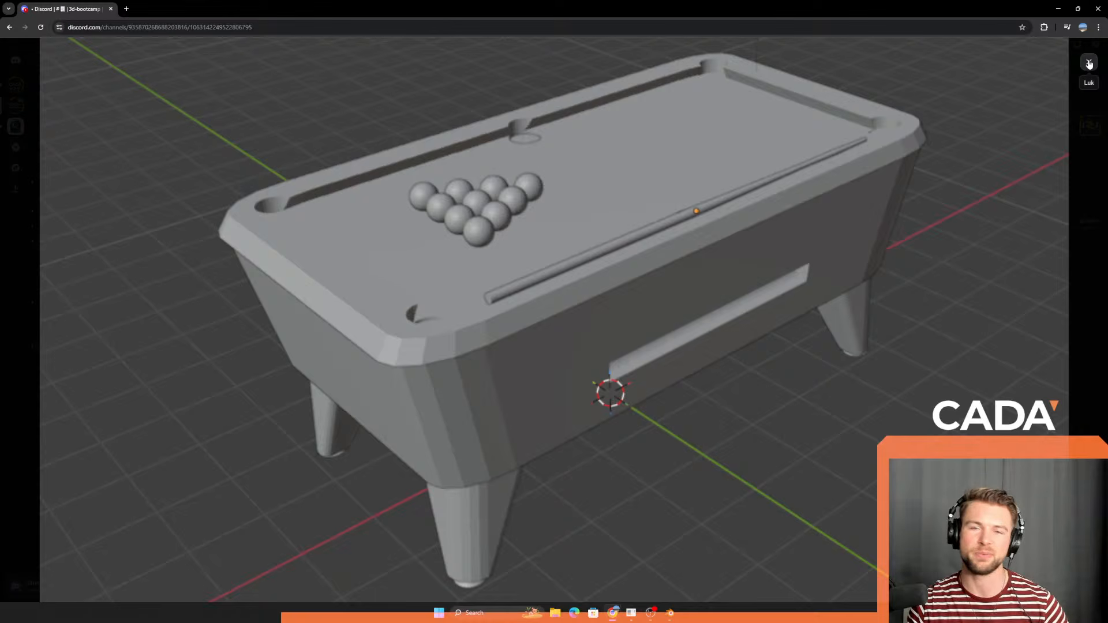
{"action": "left_click", "coordinate": [1089, 64]}
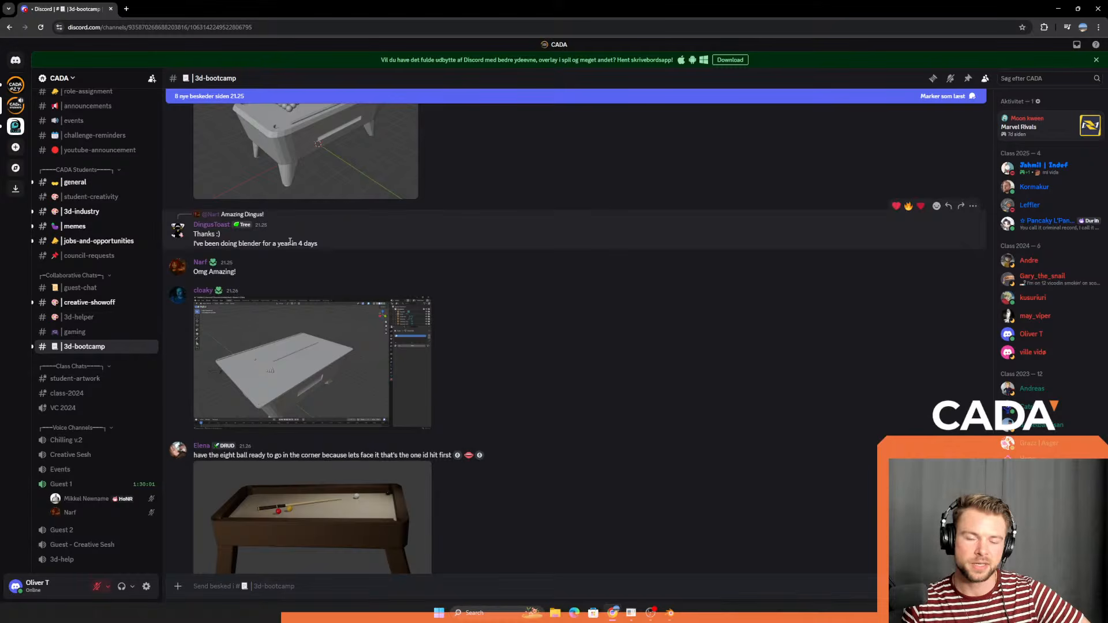
Step: Review the posted models again and zoom in on the near corner of the table in the full Blender window screenshot
{"action": "scroll", "coordinate": [277, 248], "scroll_direction": "down", "scroll_amount": 1}
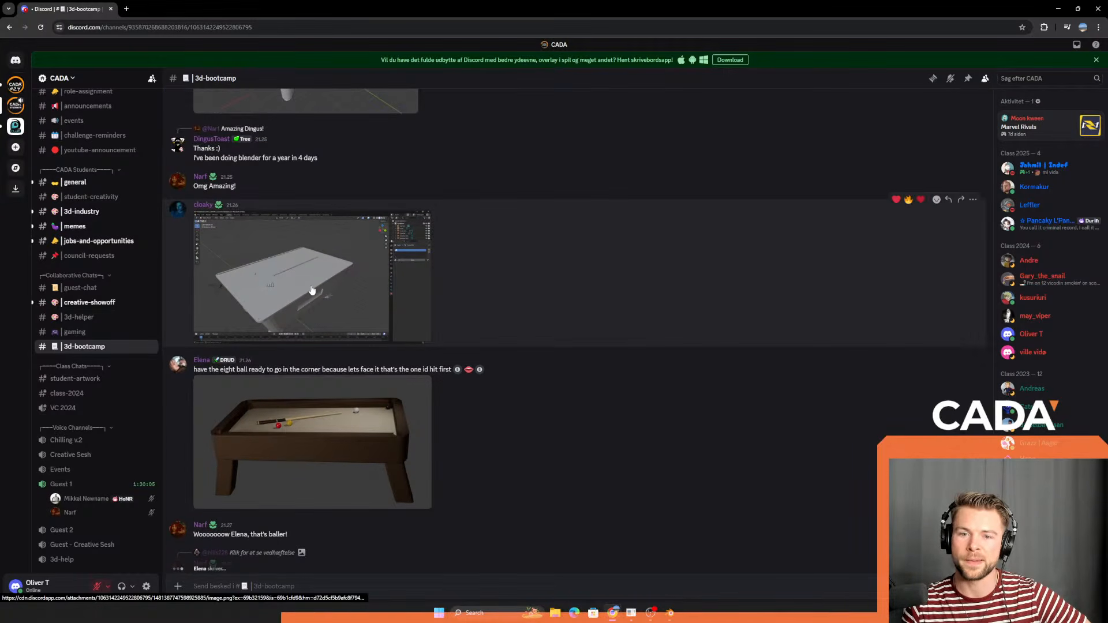
{"action": "scroll", "coordinate": [320, 224], "scroll_direction": "up", "scroll_amount": 1}
{"action": "scroll", "coordinate": [323, 236], "scroll_direction": "up", "scroll_amount": 10}
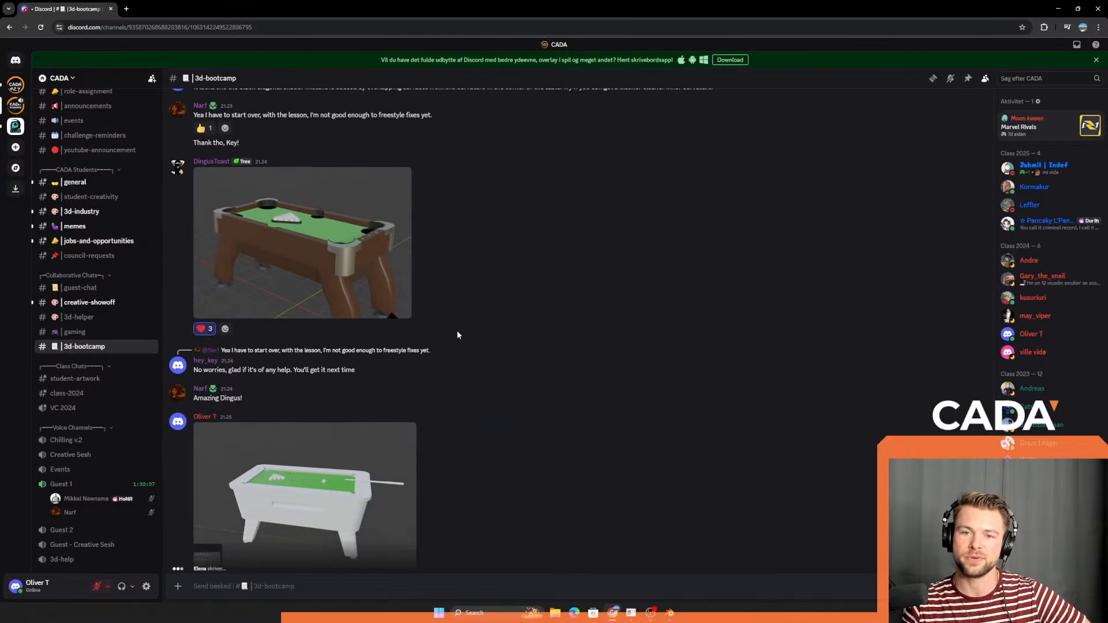
{"action": "scroll", "coordinate": [474, 350], "scroll_direction": "up", "scroll_amount": 7}
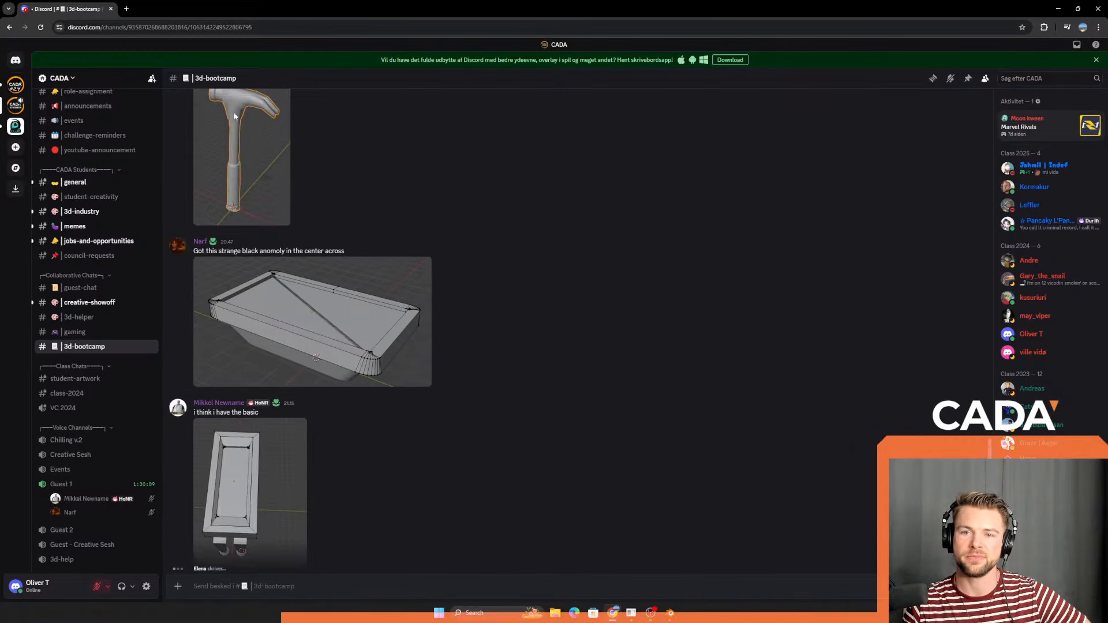
{"action": "scroll", "coordinate": [415, 245], "scroll_direction": "down", "scroll_amount": 7}
{"action": "scroll", "coordinate": [405, 413], "scroll_direction": "down", "scroll_amount": 10}
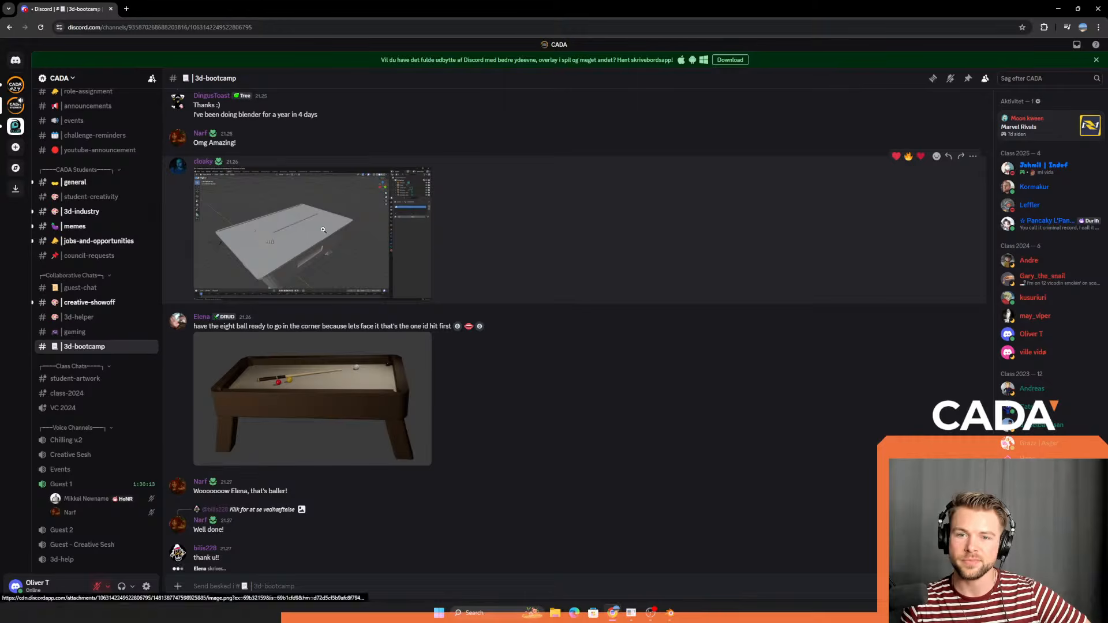
{"action": "left_click", "coordinate": [415, 254]}
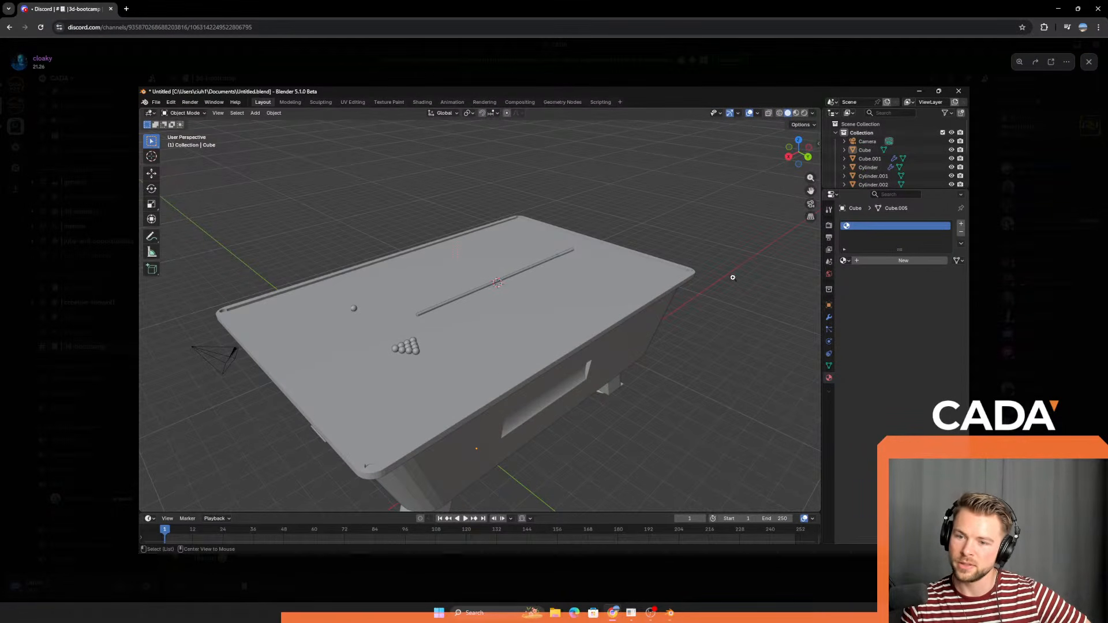
{"action": "left_click", "coordinate": [436, 409]}
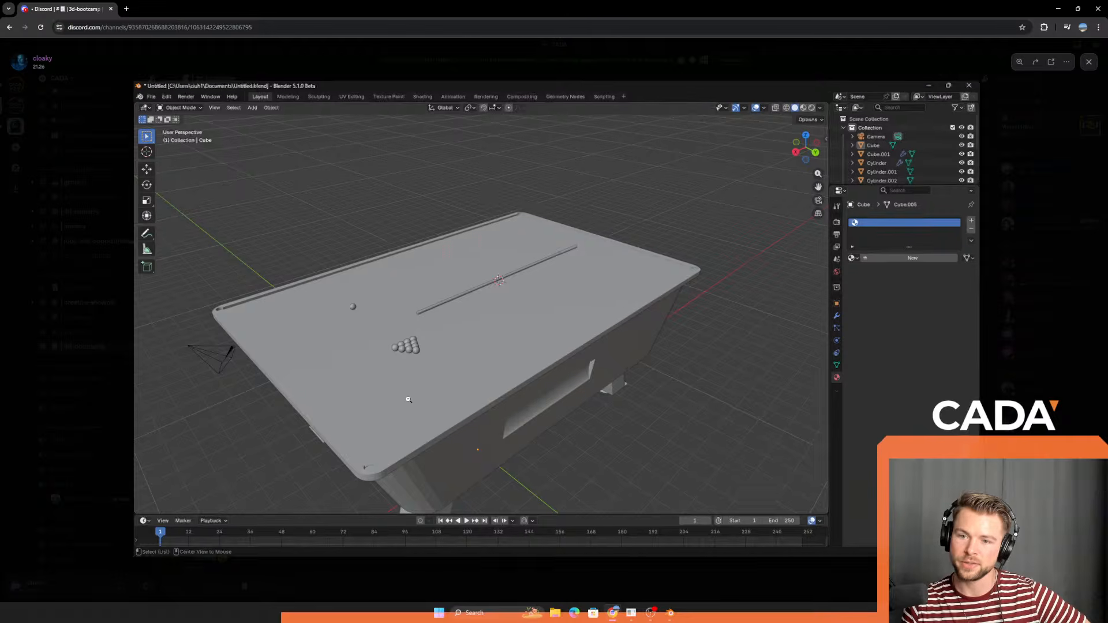
{"action": "left_click", "coordinate": [307, 296]}
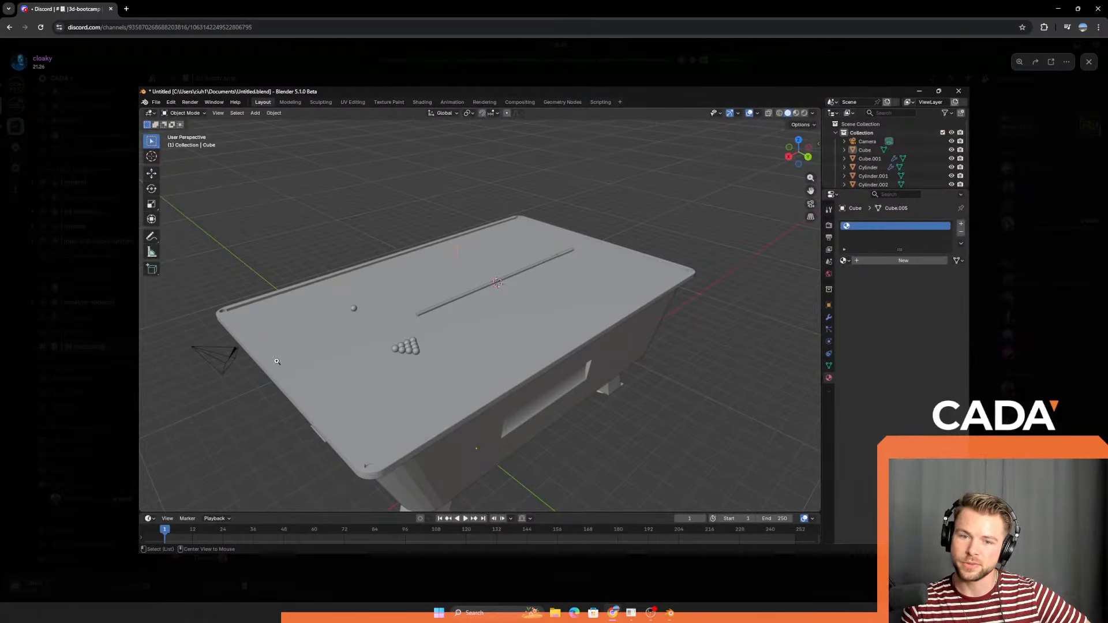
{"action": "left_click", "coordinate": [350, 478]}
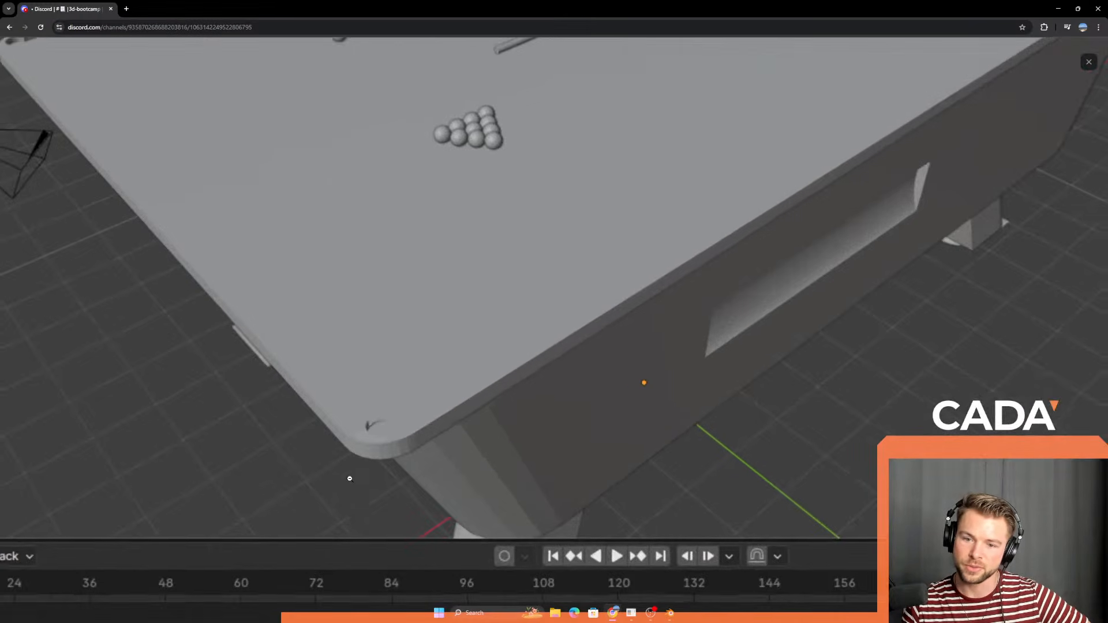
Step: Review the full Blender window screenshot of the grey pool table once more and add a raised-hands reaction to its post
{"action": "left_click", "coordinate": [397, 437]}
{"action": "left_click", "coordinate": [1089, 61]}
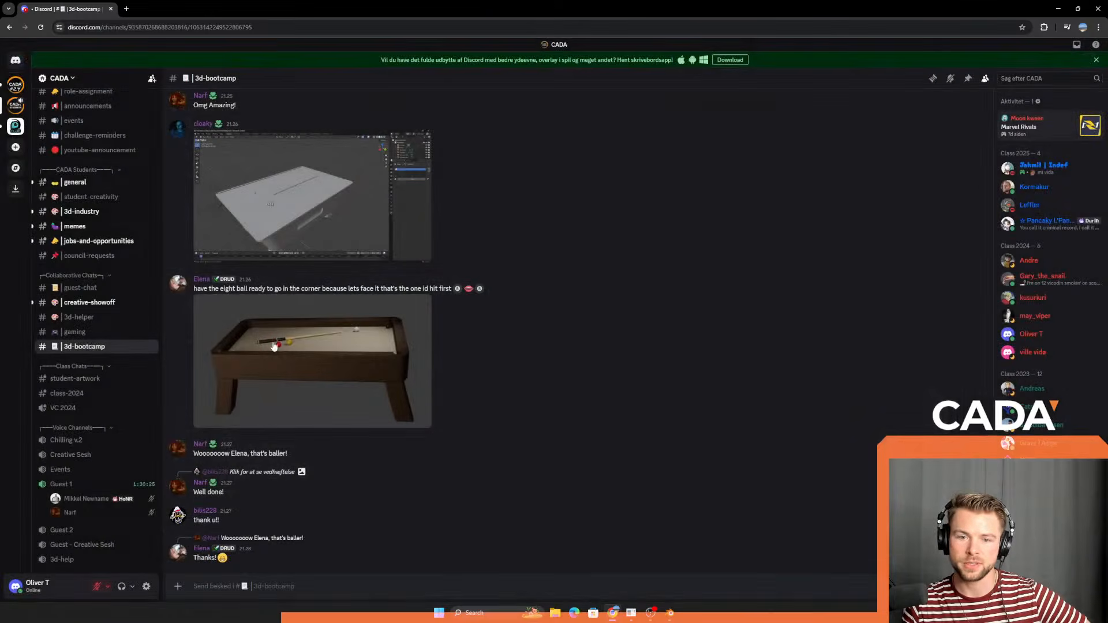
{"action": "scroll", "coordinate": [234, 151], "scroll_direction": "up", "scroll_amount": 3}
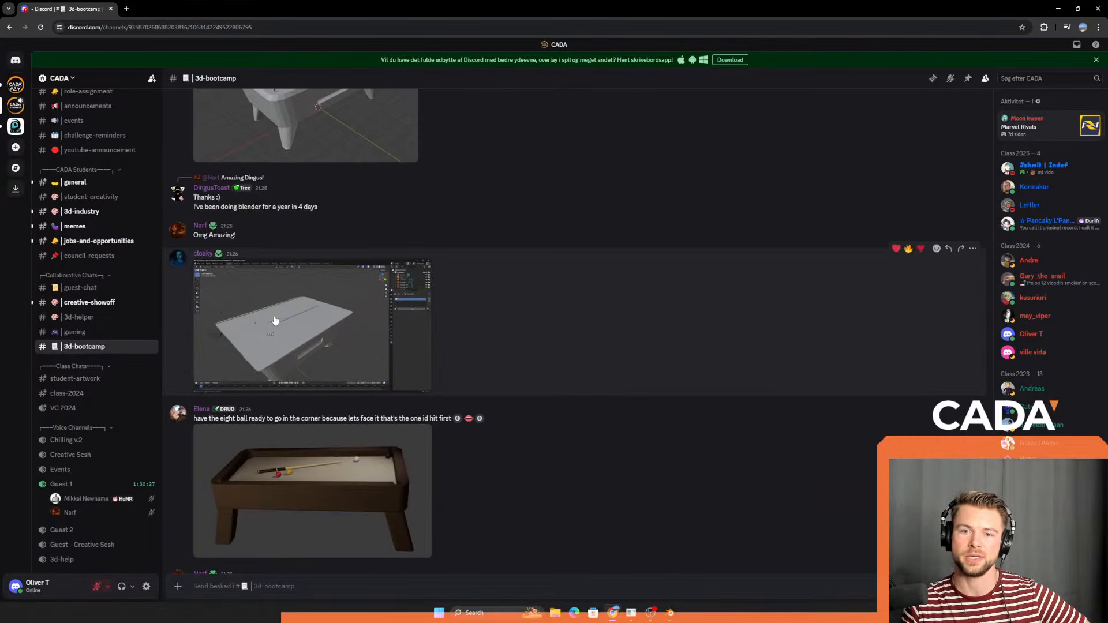
{"action": "left_click", "coordinate": [274, 320]}
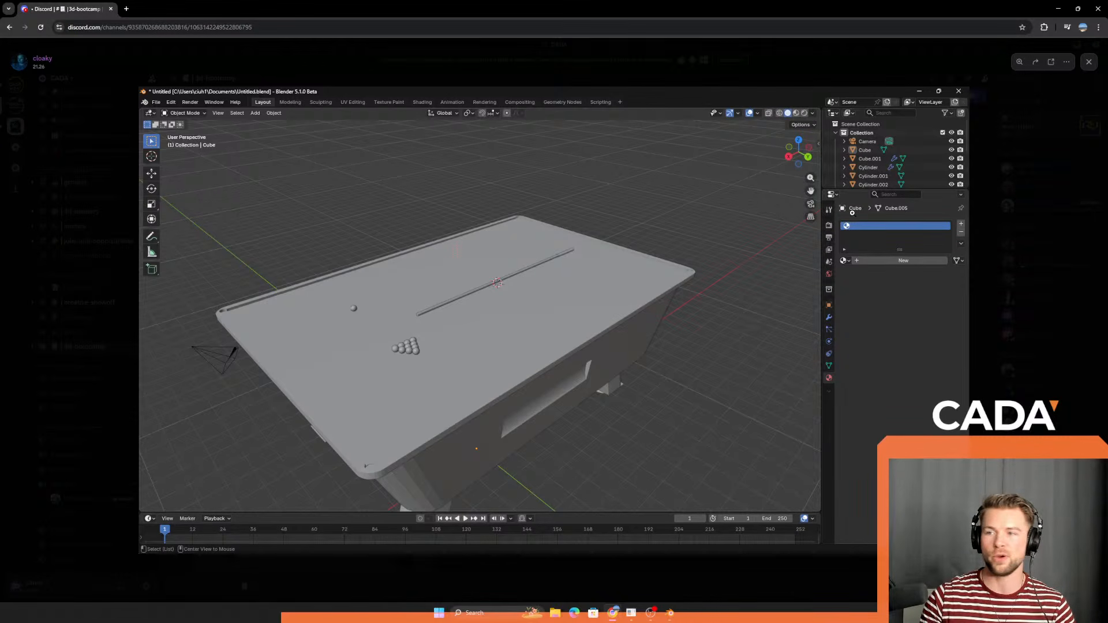
{"action": "left_click", "coordinate": [1089, 62]}
{"action": "scroll", "coordinate": [405, 332], "scroll_direction": "down", "scroll_amount": 3}
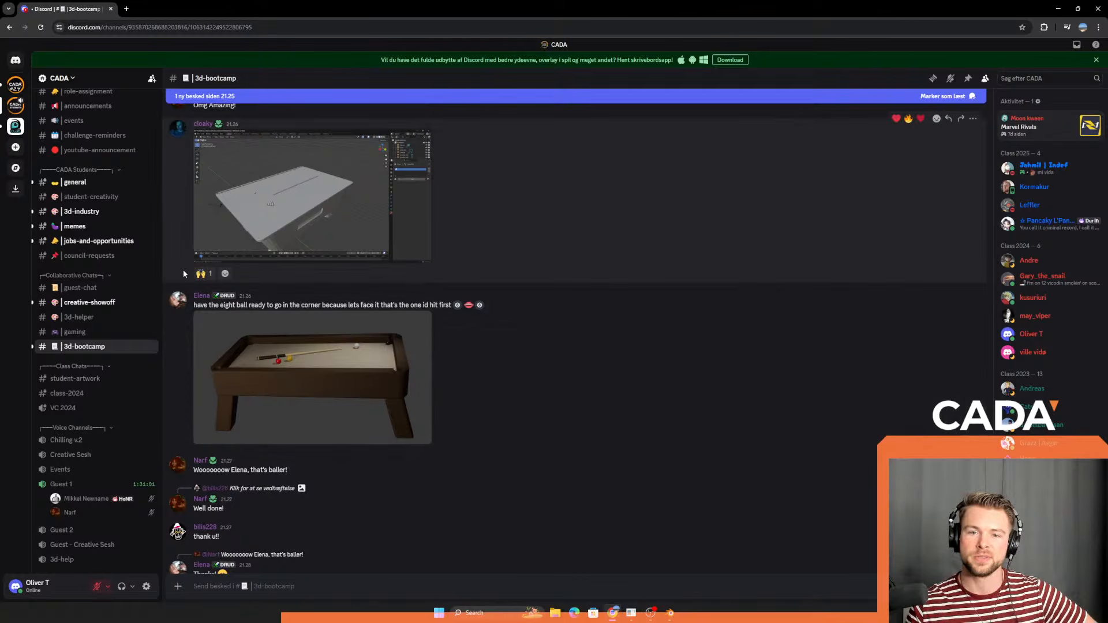
{"action": "left_click", "coordinate": [203, 274]}
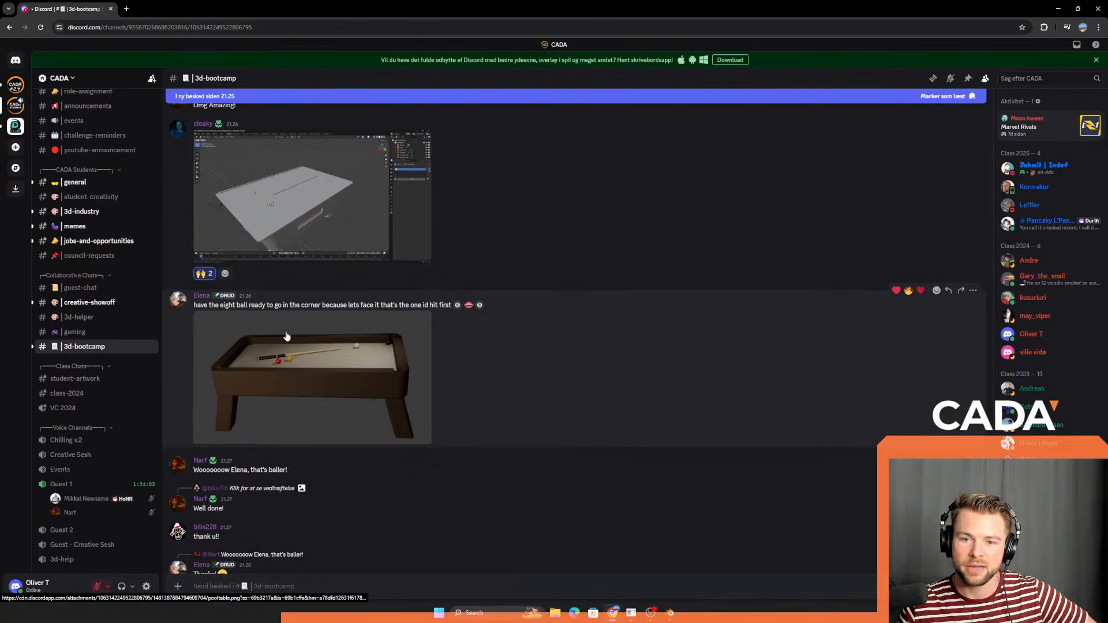
Step: Enlarge the render of the dark brown pool table with cream cloth, examine the cue tip and balls, and close it
{"action": "left_click", "coordinate": [355, 335]}
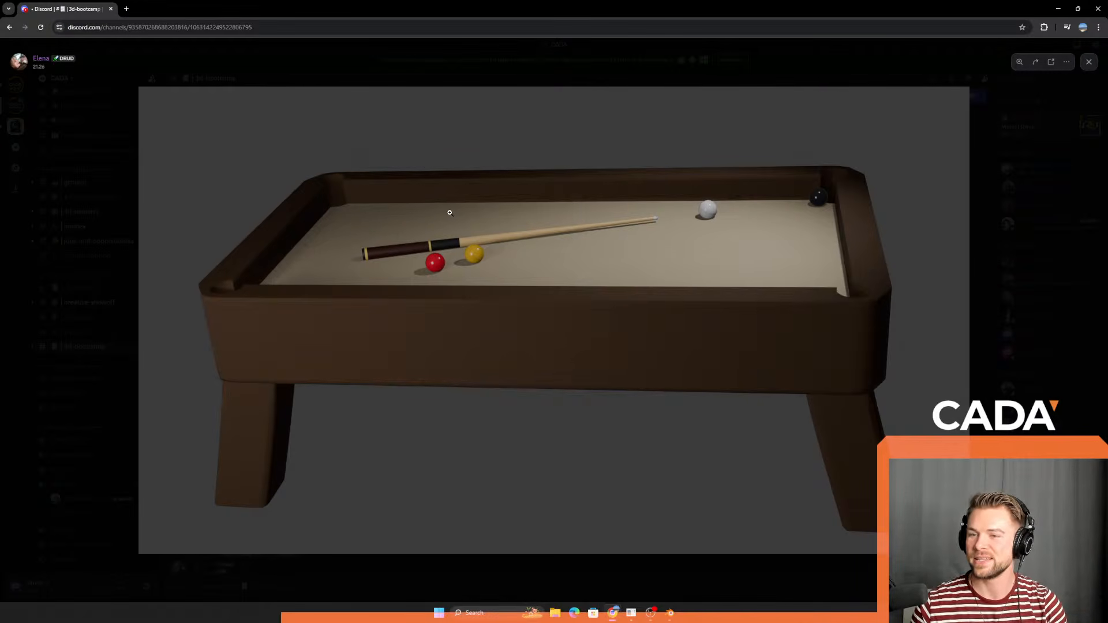
{"action": "left_click", "coordinate": [656, 227]}
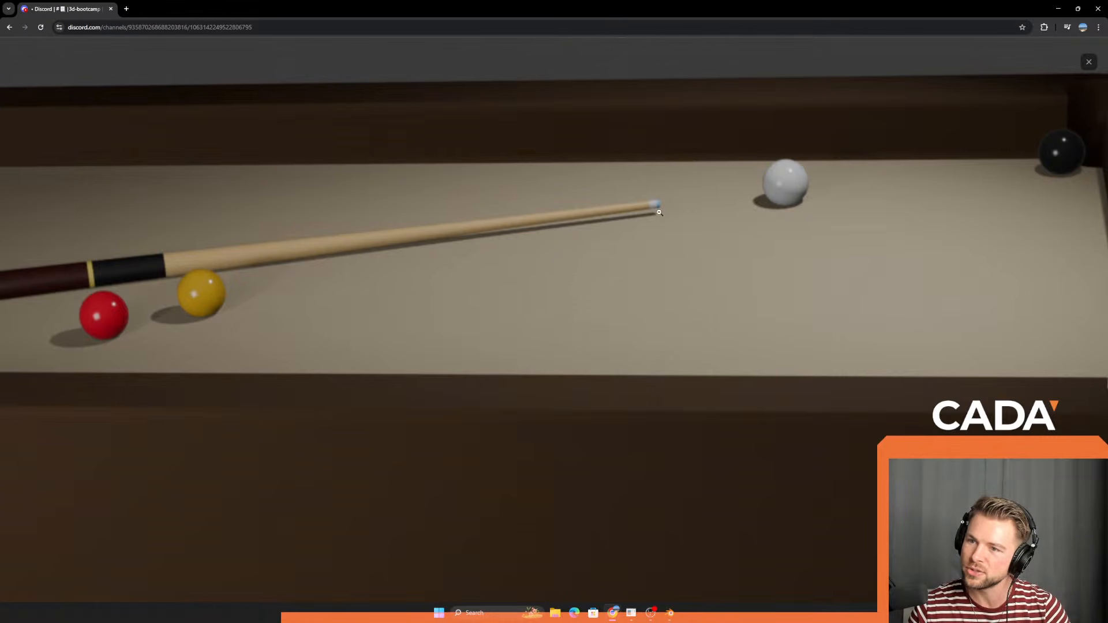
{"action": "left_click", "coordinate": [277, 309]}
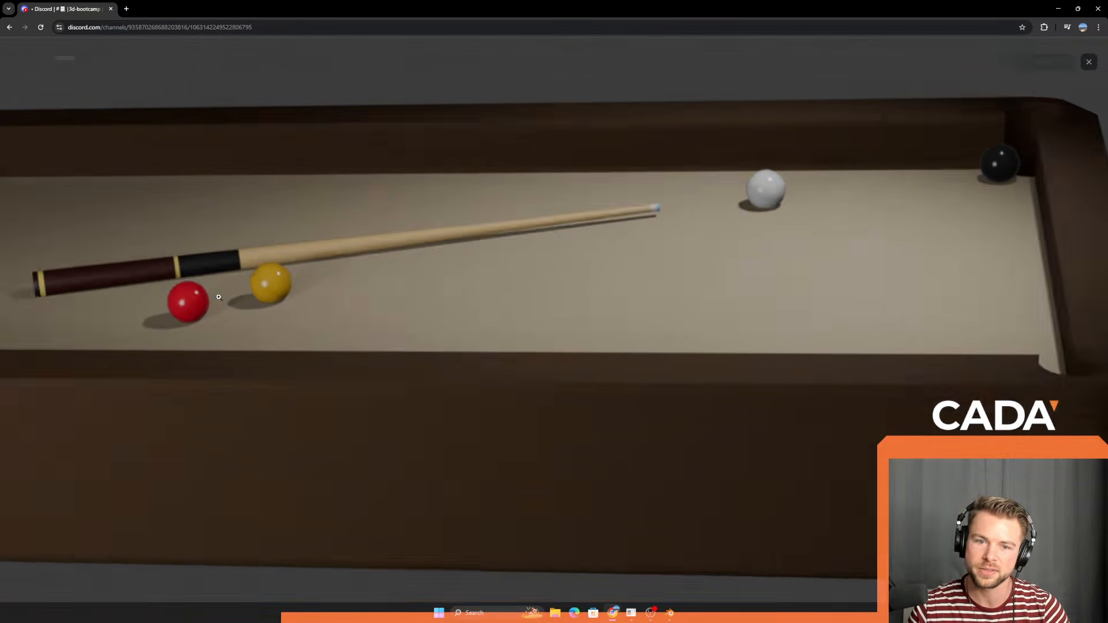
{"action": "left_click", "coordinate": [613, 232]}
{"action": "right_click", "coordinate": [687, 213]}
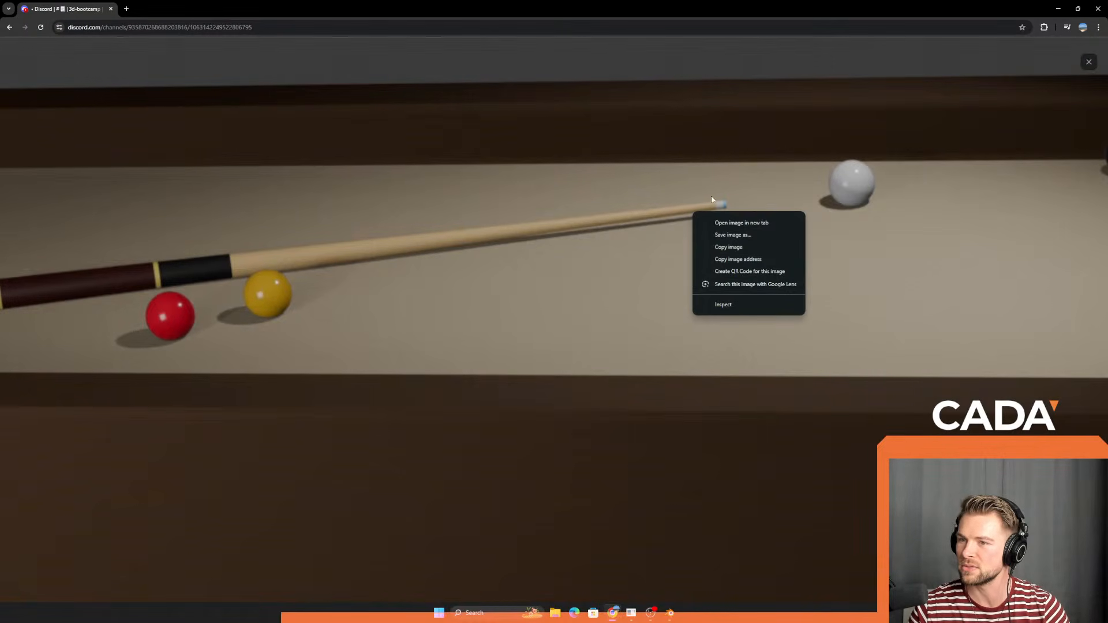
{"action": "left_click", "coordinate": [688, 215]}
{"action": "left_click", "coordinate": [673, 231]}
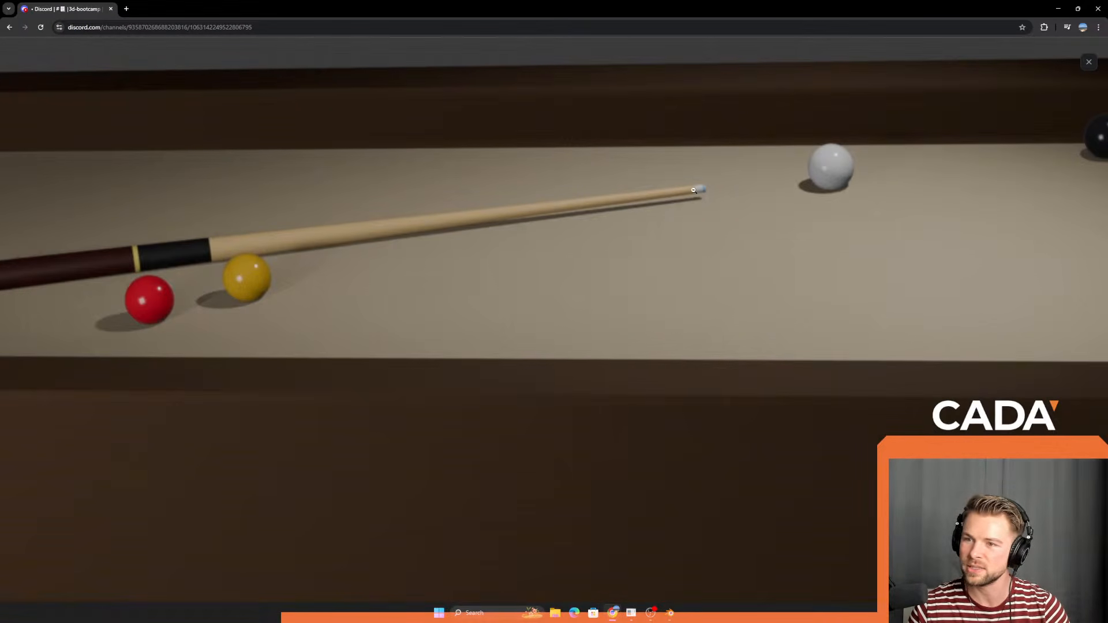
{"action": "left_click", "coordinate": [854, 227]}
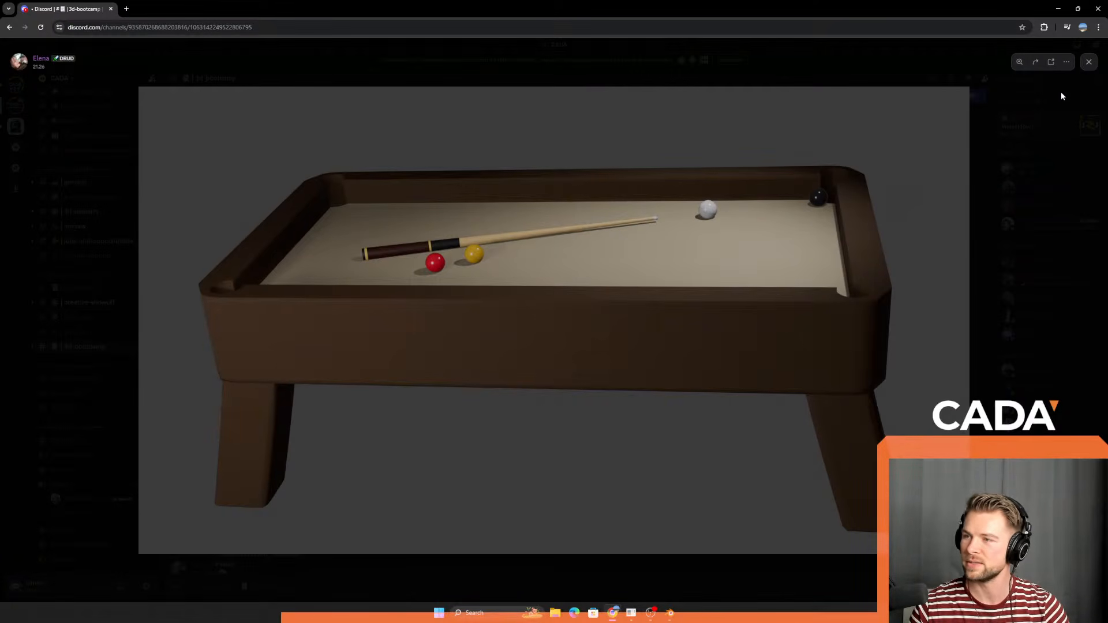
{"action": "left_click", "coordinate": [1090, 63]}
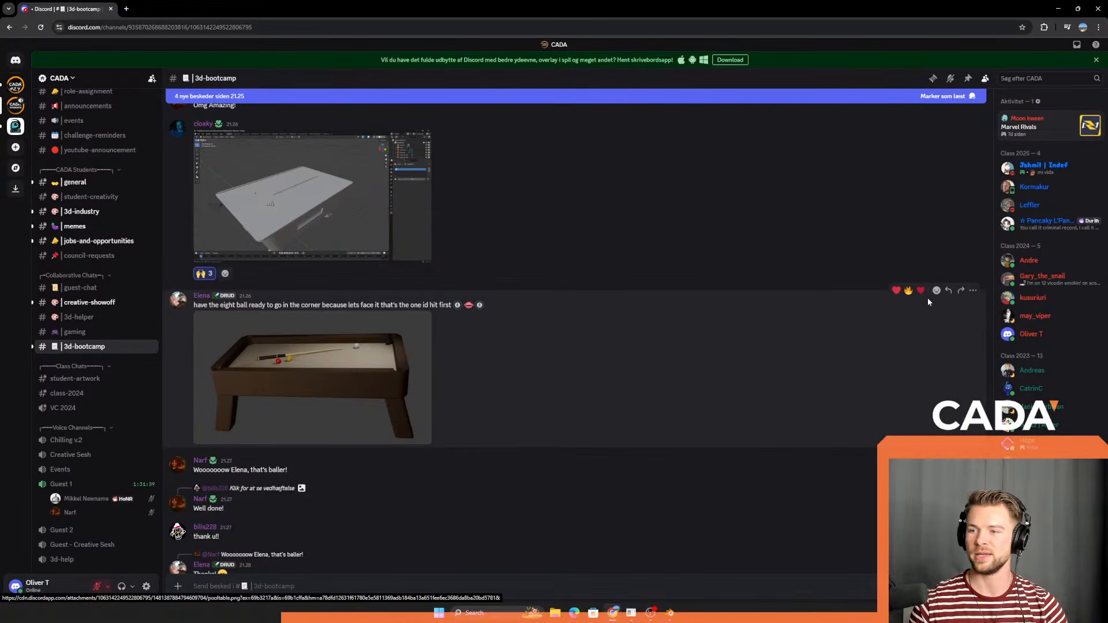
Step: Add a fire reaction to the post with the cream-cloth pool table and read the newer messages below it
{"action": "left_click", "coordinate": [909, 291]}
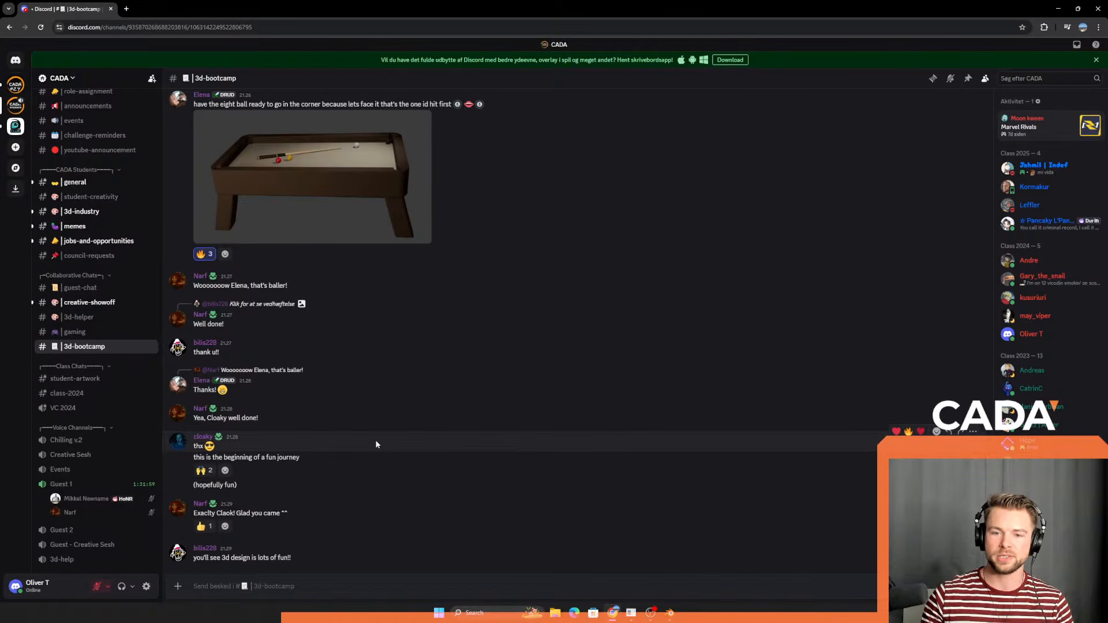
{"action": "scroll", "coordinate": [405, 429], "scroll_direction": "up", "scroll_amount": 1}
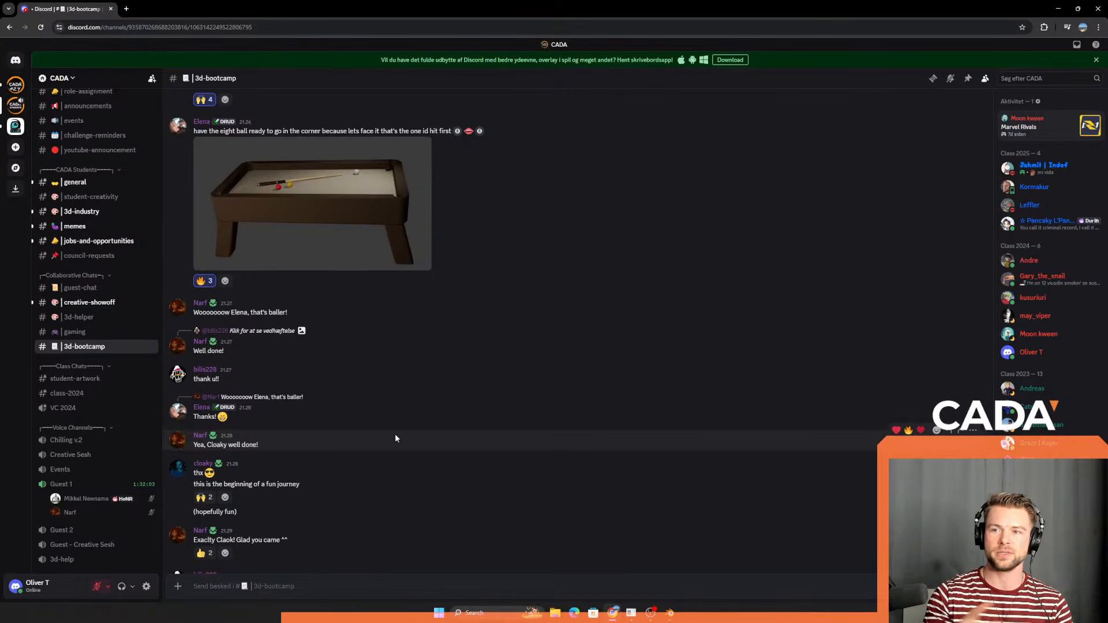
{"action": "scroll", "coordinate": [307, 420], "scroll_direction": "up", "scroll_amount": 1}
{"action": "scroll", "coordinate": [425, 419], "scroll_direction": "down", "scroll_amount": 2}
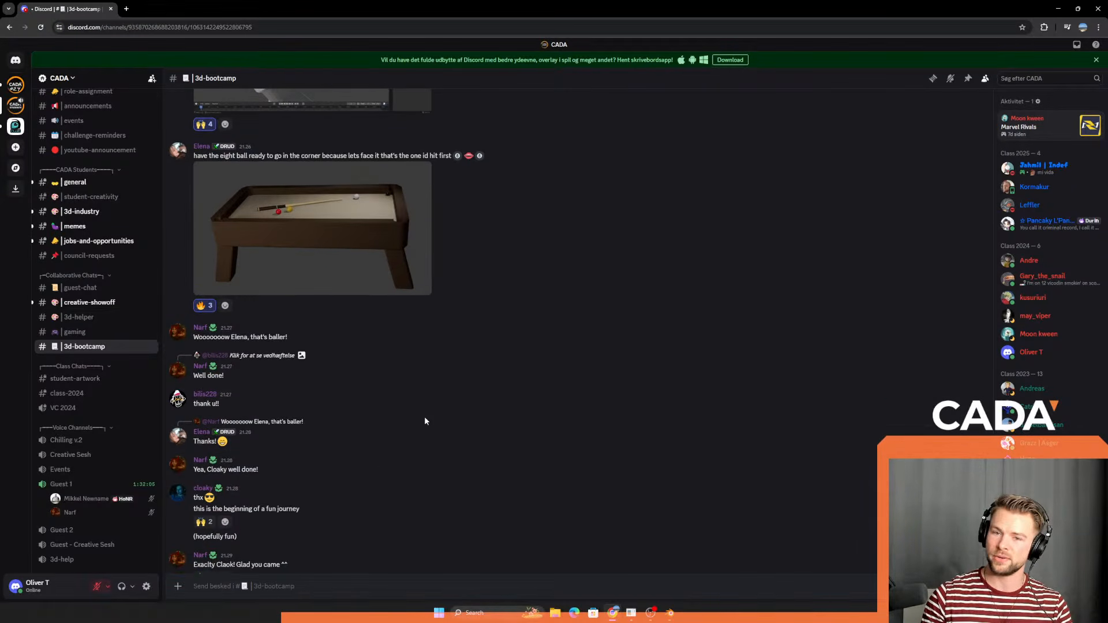
{"action": "scroll", "coordinate": [441, 393], "scroll_direction": "up", "scroll_amount": 1}
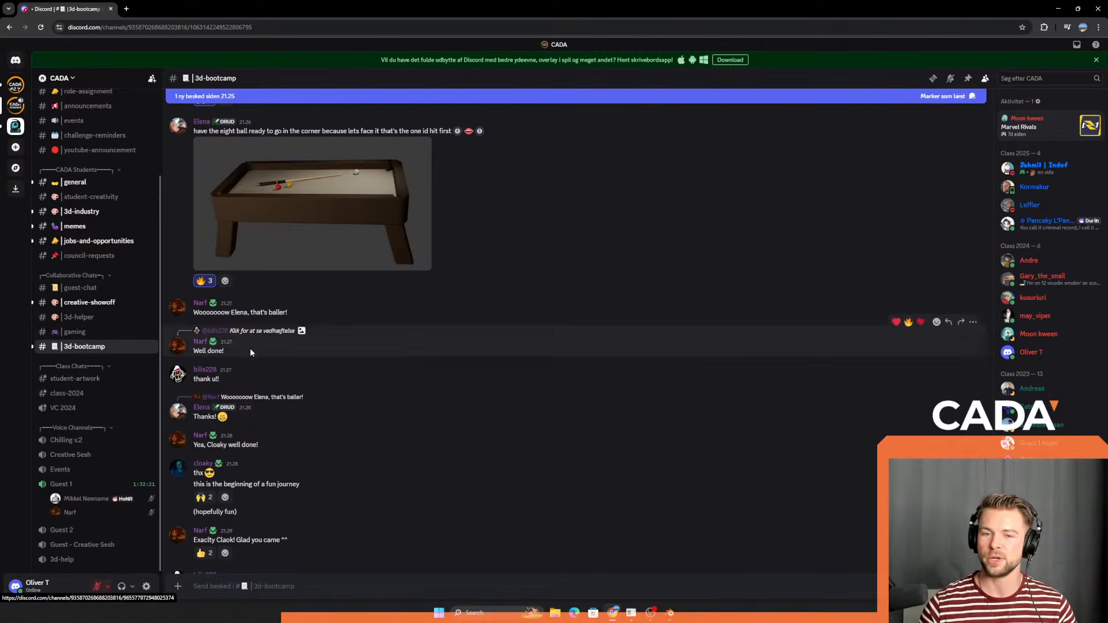
{"action": "scroll", "coordinate": [407, 314], "scroll_direction": "down", "scroll_amount": 3}
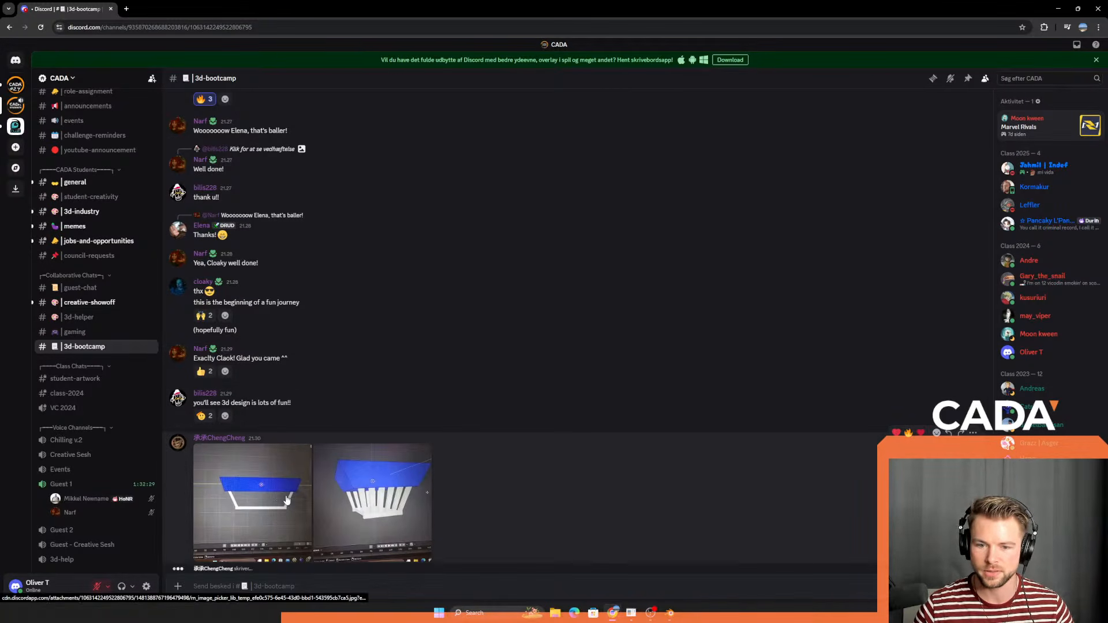
Step: Enlarge both photos of the blue table with white legs, compare its two views and close the viewer
{"action": "left_click", "coordinate": [252, 497]}
{"action": "left_click", "coordinate": [1088, 320]}
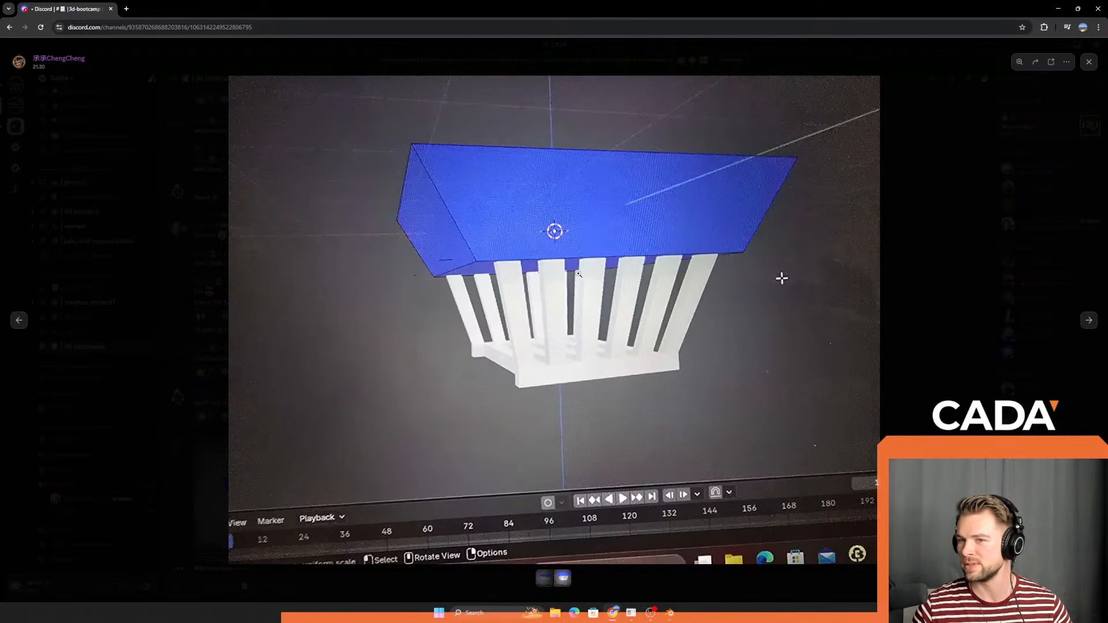
{"action": "left_click", "coordinate": [19, 321]}
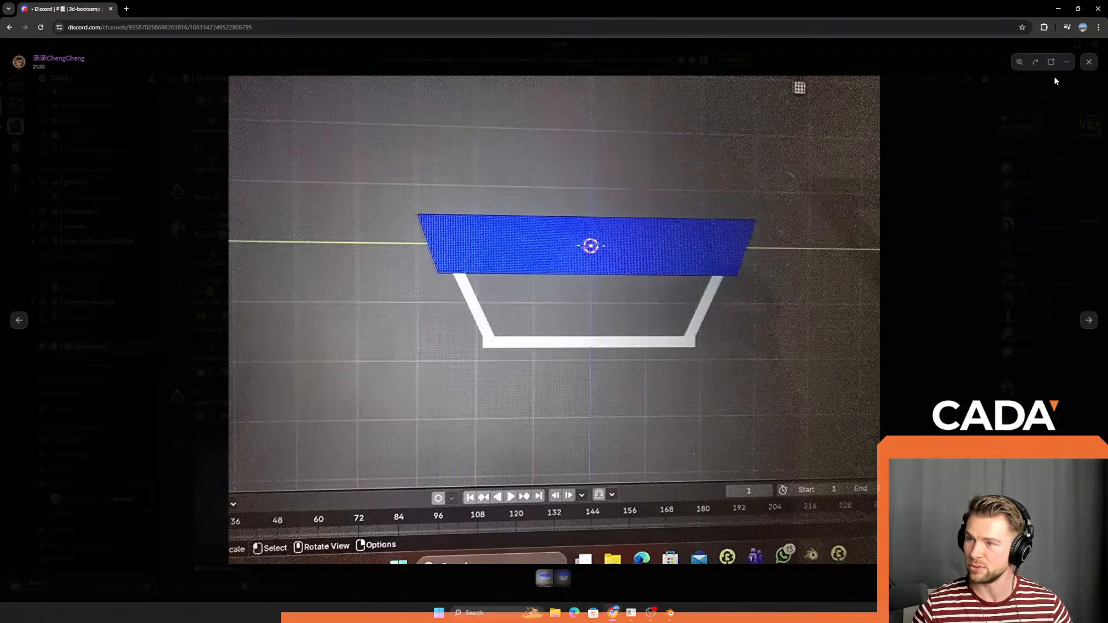
{"action": "left_click", "coordinate": [1089, 62]}
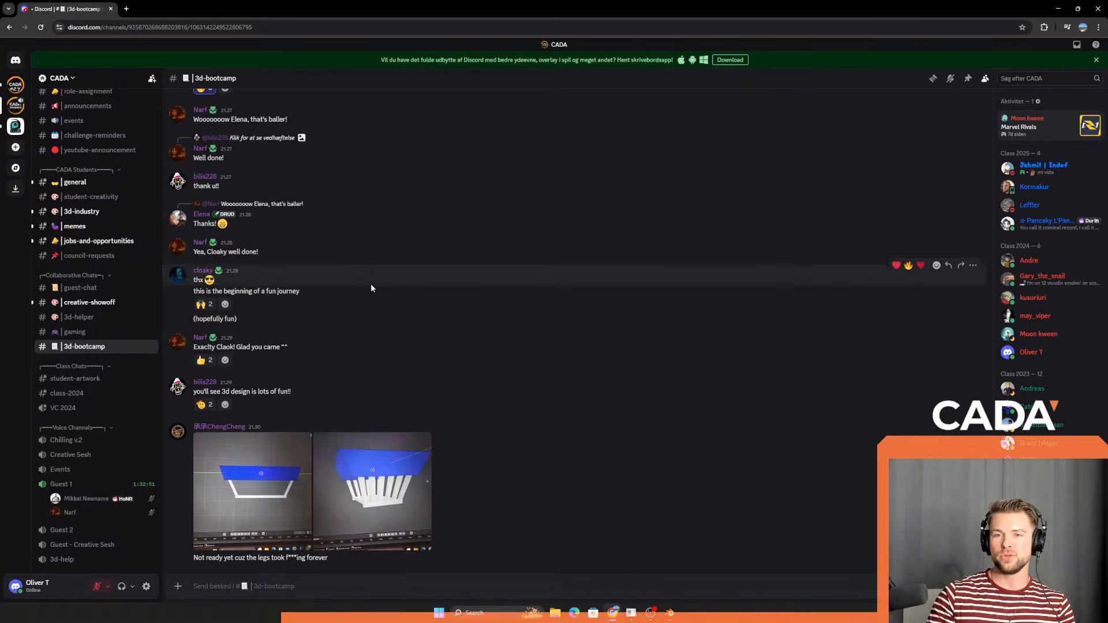
Step: Switch to Blender and select all parts of the pool table, including the legs, balls and cue, without the camera and light
{"action": "left_click", "coordinate": [671, 613]}
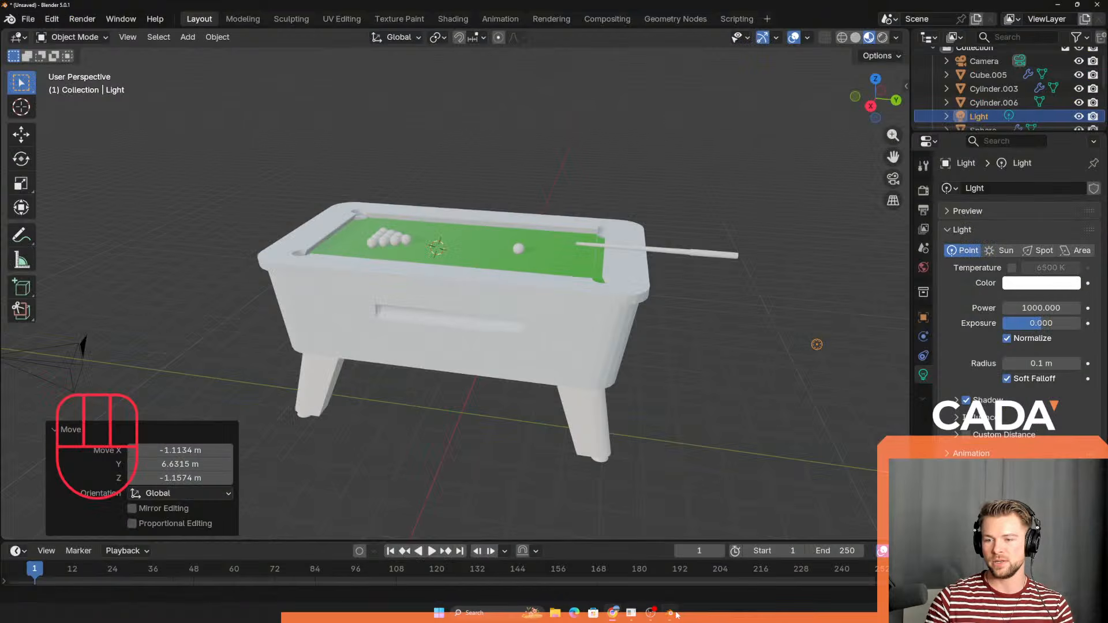
{"action": "middle_click_drag", "start_coordinate": [417, 375], "coordinate": [404, 367]}
{"action": "left_click", "coordinate": [403, 367]}
{"action": "scroll", "coordinate": [402, 370], "scroll_direction": "down", "scroll_amount": 2}
{"action": "scroll", "coordinate": [402, 370], "scroll_direction": "up", "scroll_amount": 3}
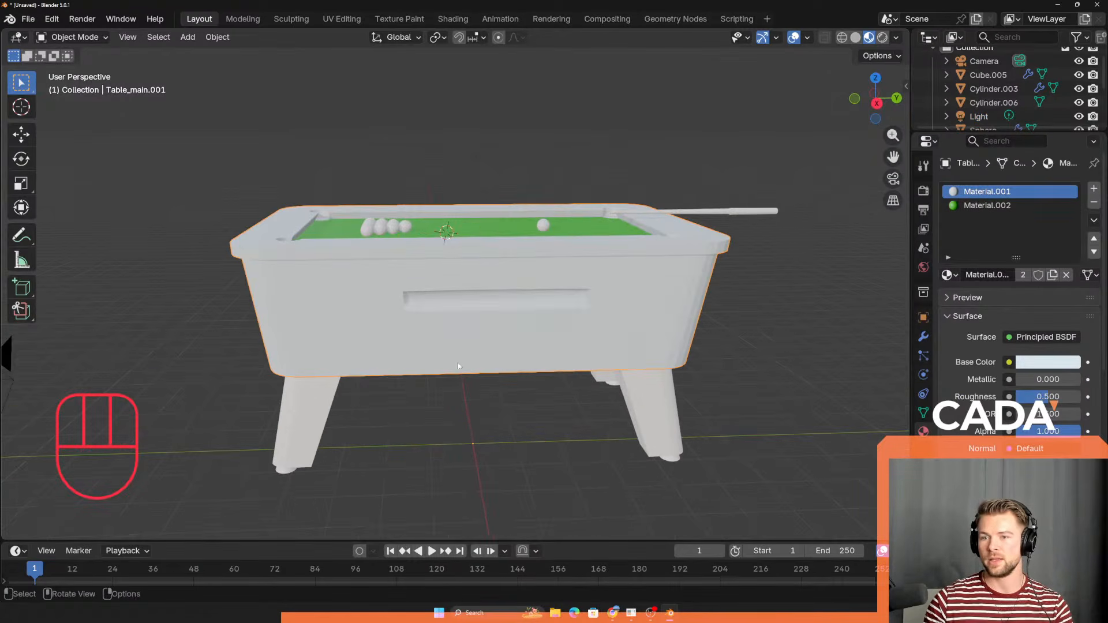
{"action": "scroll", "coordinate": [403, 369], "scroll_direction": "down", "scroll_amount": 4}
{"action": "left_click_drag", "start_coordinate": [349, 139], "coordinate": [657, 476]}
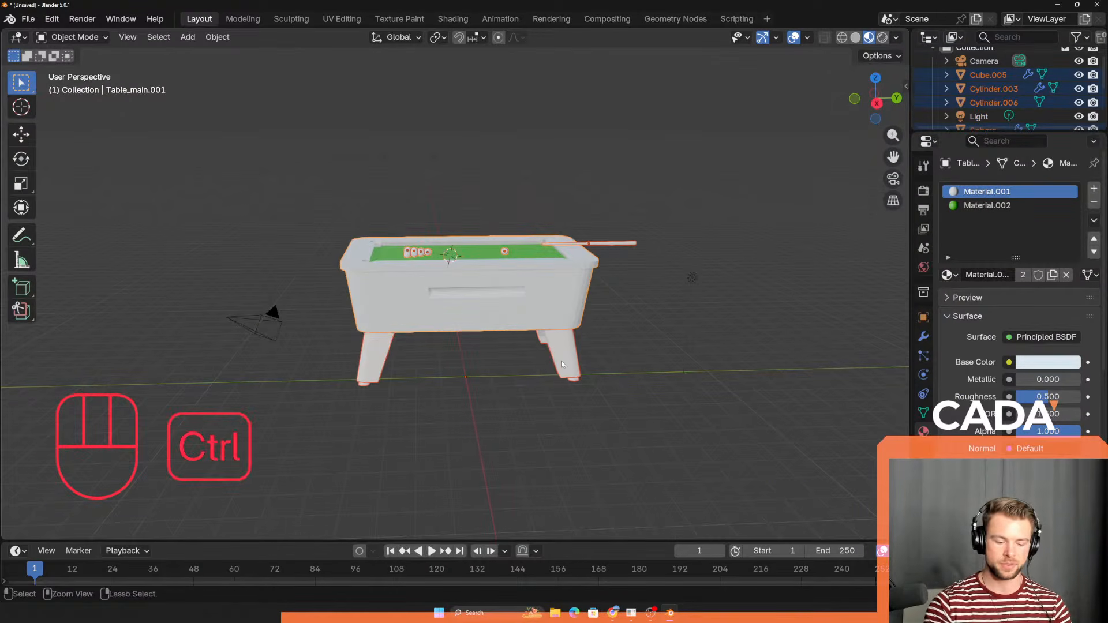
Step: Apply all transforms to the selected pool table parts and try joining them into one object
{"action": "key", "text": "ctrl+j"}
{"action": "key", "text": "ctrl+z"}
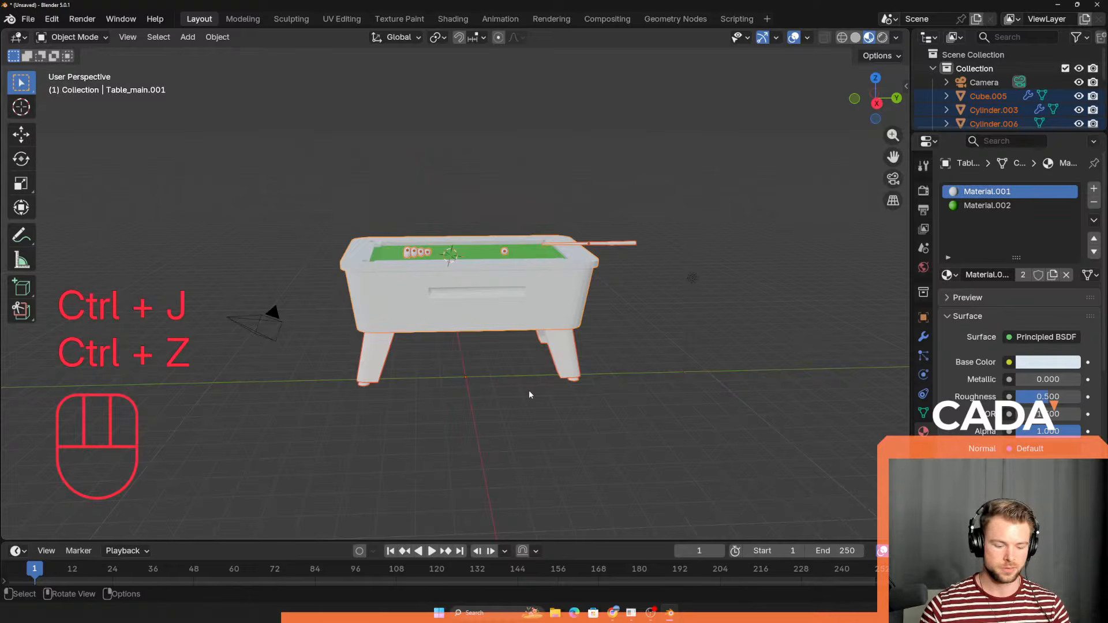
{"action": "key", "text": "ctrl+a"}
{"action": "left_click", "coordinate": [430, 373]}
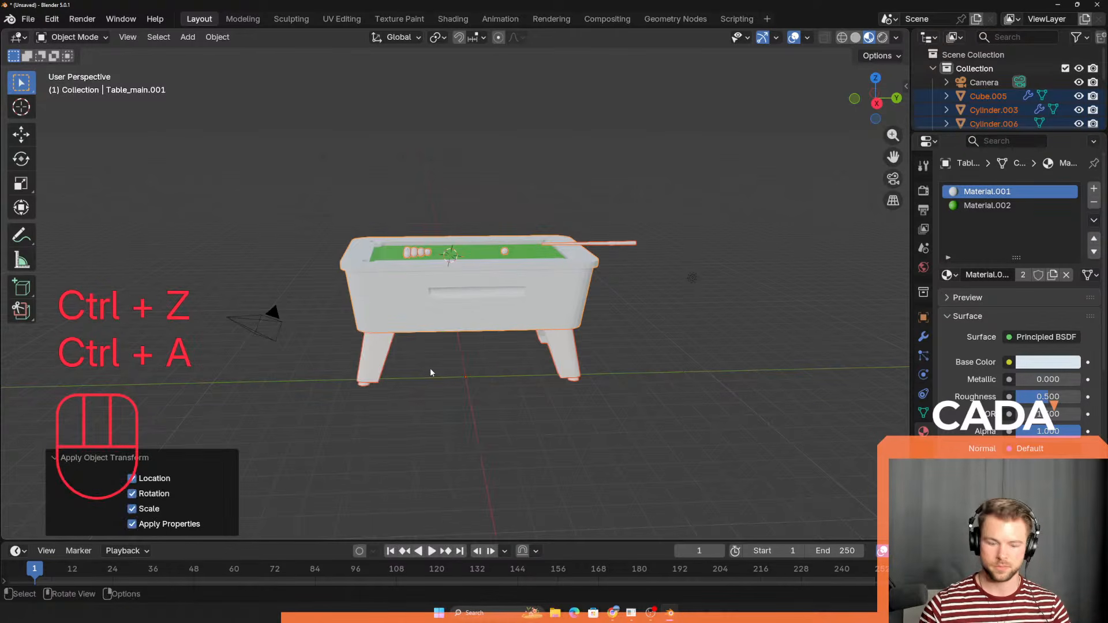
{"action": "key", "text": "ctrl+j"}
{"action": "key", "text": "ctrl+z"}
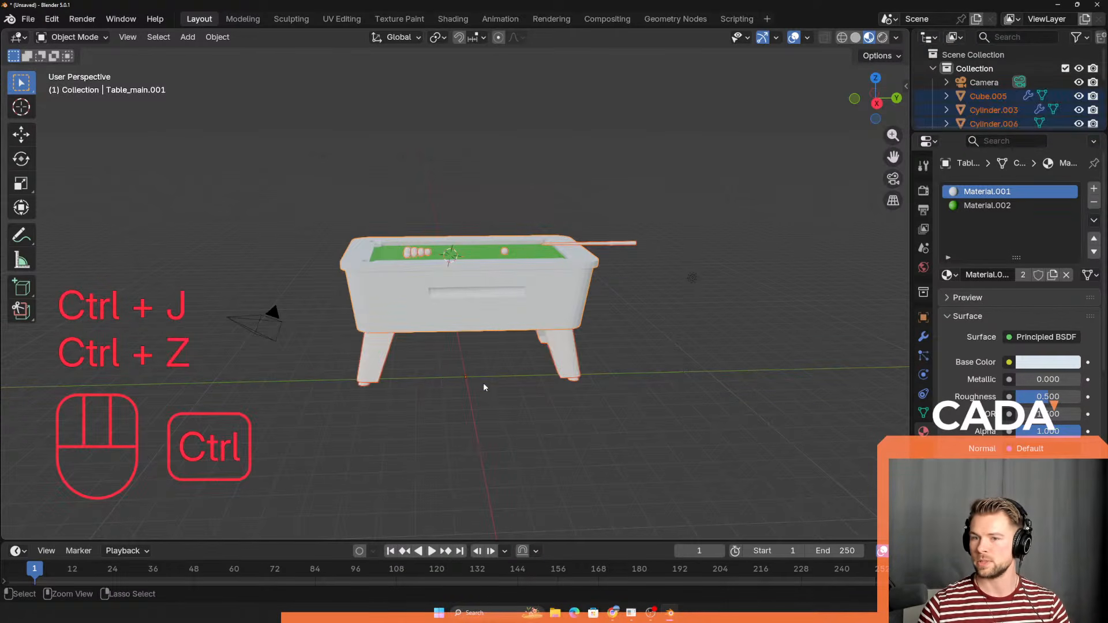
Step: Inspect the pool table's separate parts by selecting the table body and the individual racked balls one at a time
{"action": "left_click", "coordinate": [567, 358]}
{"action": "middle_click_drag", "start_coordinate": [544, 380], "coordinate": [539, 352]}
{"action": "left_click", "coordinate": [497, 253]}
{"action": "scroll", "coordinate": [502, 271], "scroll_direction": "up", "scroll_amount": 1}
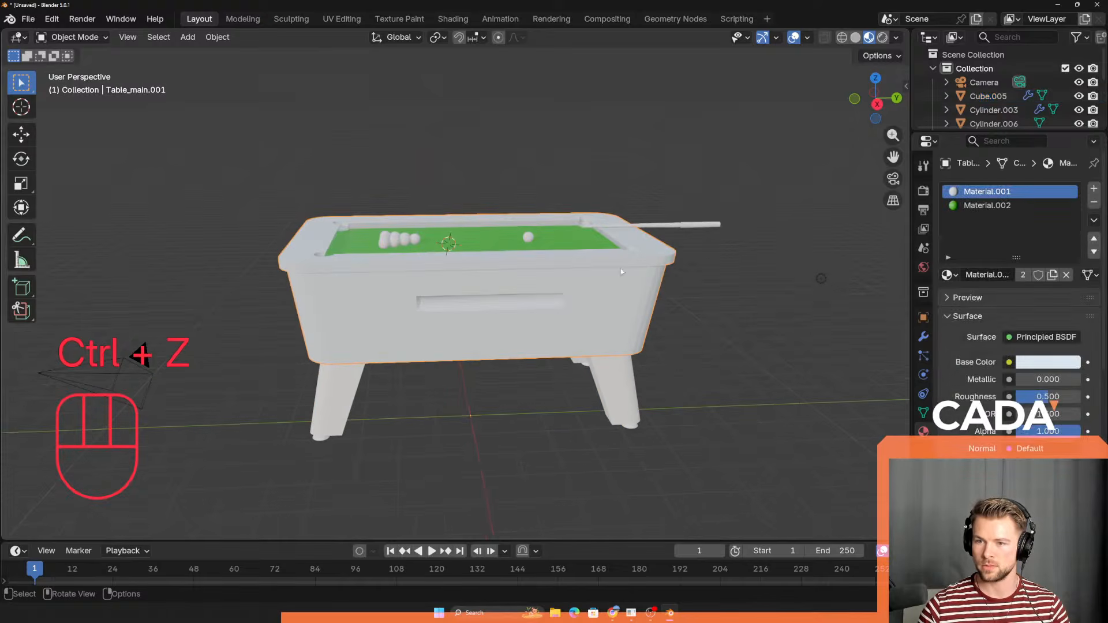
{"action": "left_click", "coordinate": [635, 226]}
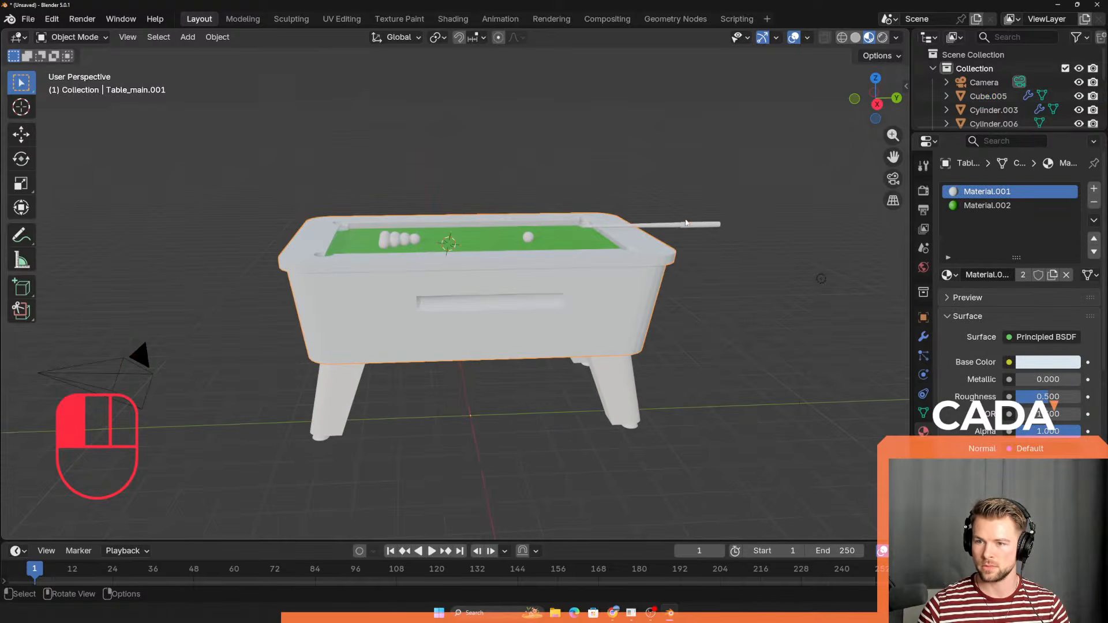
{"action": "left_click", "coordinate": [404, 238]}
{"action": "left_click", "coordinate": [387, 243]}
{"action": "left_click", "coordinate": [392, 238]}
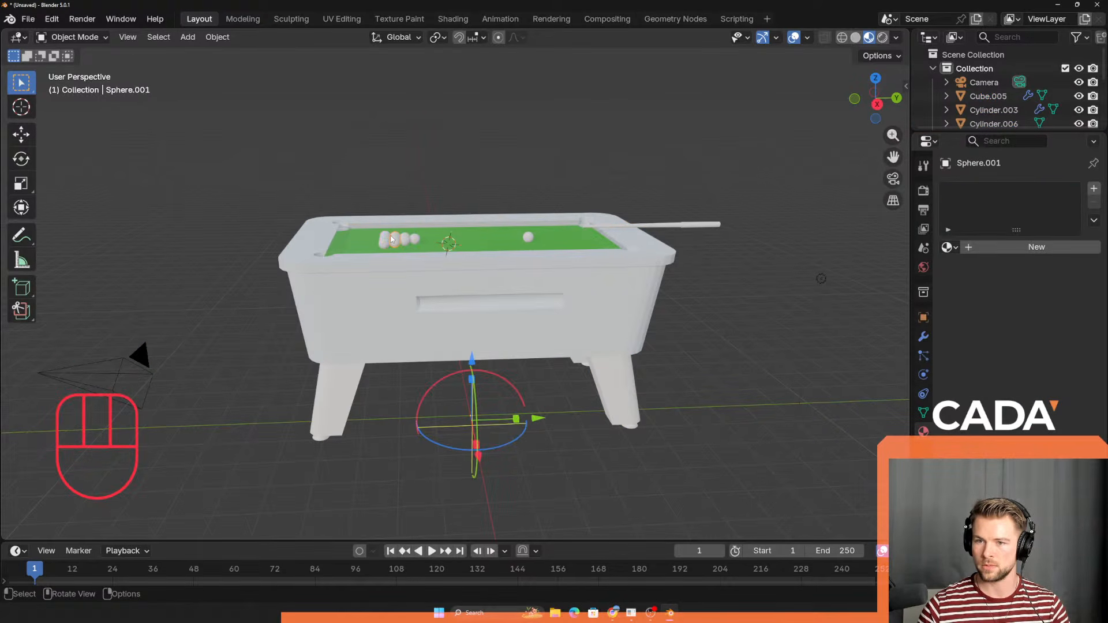
{"action": "left_click", "coordinate": [405, 240]}
{"action": "left_click", "coordinate": [414, 238]}
{"action": "middle_click_drag", "start_coordinate": [413, 239], "coordinate": [408, 297]}
{"action": "left_click", "coordinate": [533, 259]}
{"action": "middle_click_drag", "start_coordinate": [521, 303], "coordinate": [501, 273]}
Step: Try to join all pool table parts into one object with a ball as the active object
{"action": "left_click_drag", "start_coordinate": [201, 111], "coordinate": [749, 487]}
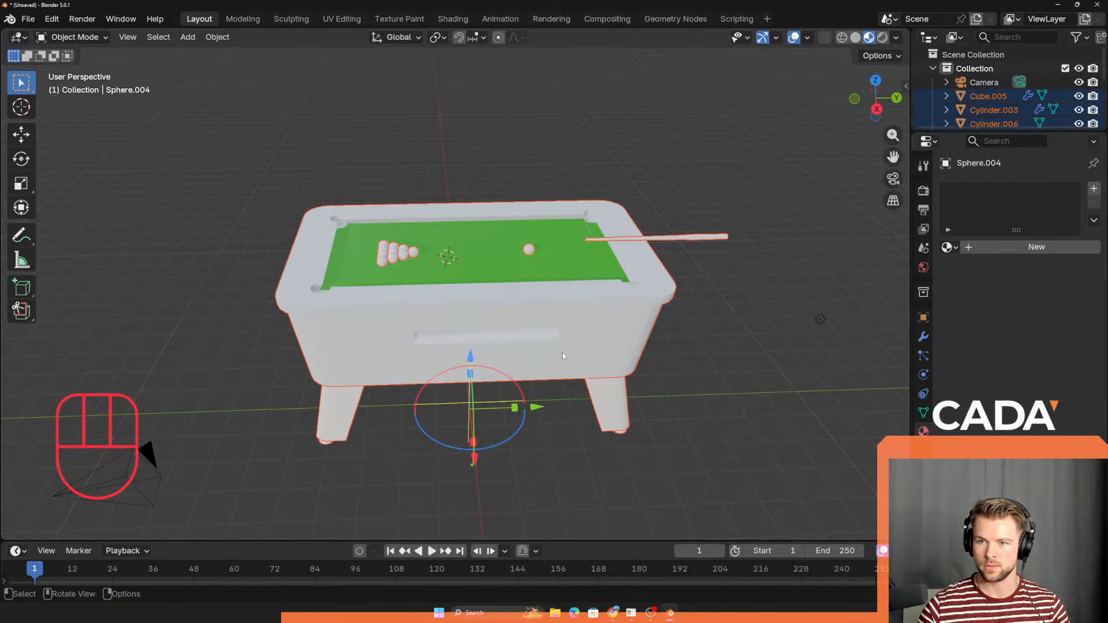
{"action": "key", "text": "ctrl+j"}
{"action": "mouse_move", "coordinate": [541, 332]}
{"action": "middle_mouse_down"}
{"action": "mouse_move", "coordinate": [560, 346]}
{"action": "mouse_move", "coordinate": [493, 359]}
{"action": "mouse_move", "coordinate": [536, 299]}
{"action": "mouse_move", "coordinate": [522, 324]}
{"action": "mouse_move", "coordinate": [533, 339]}
{"action": "middle_mouse_up"}
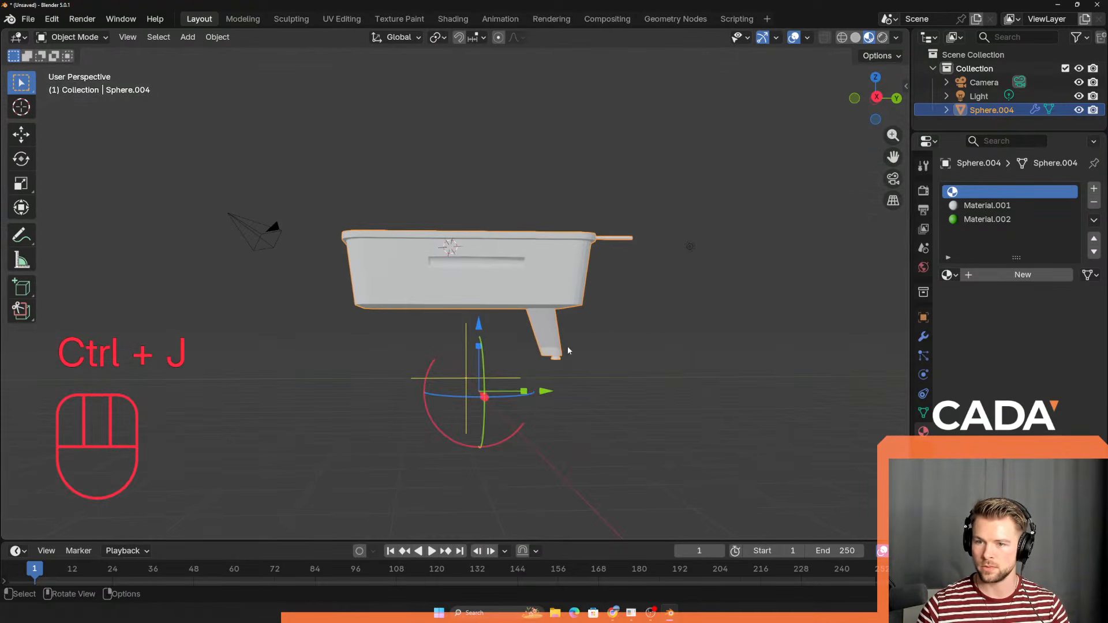
{"action": "key", "text": "ctrl+z"}
Step: Apply the Mirror modifier on the round feet beneath the table legs
{"action": "left_click", "coordinate": [364, 345]}
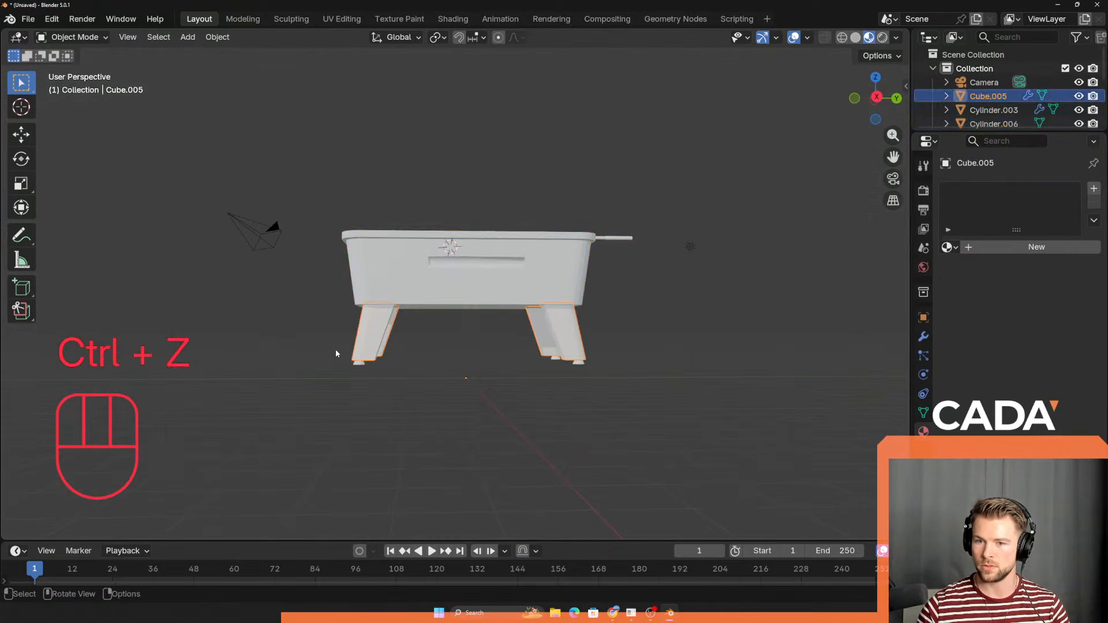
{"action": "middle_click_drag", "start_coordinate": [394, 364], "coordinate": [418, 362]}
{"action": "left_click", "coordinate": [378, 371]}
{"action": "middle_click_drag", "start_coordinate": [551, 353], "coordinate": [607, 346]}
{"action": "left_click", "coordinate": [923, 337]}
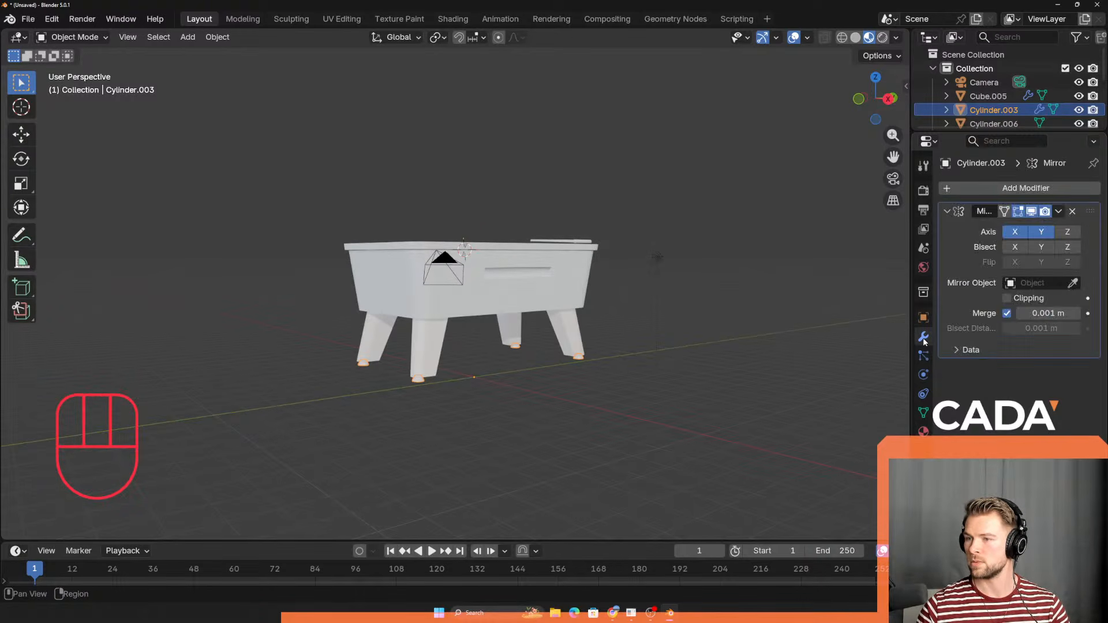
{"action": "left_click", "coordinate": [1059, 212]}
{"action": "left_click", "coordinate": [994, 227]}
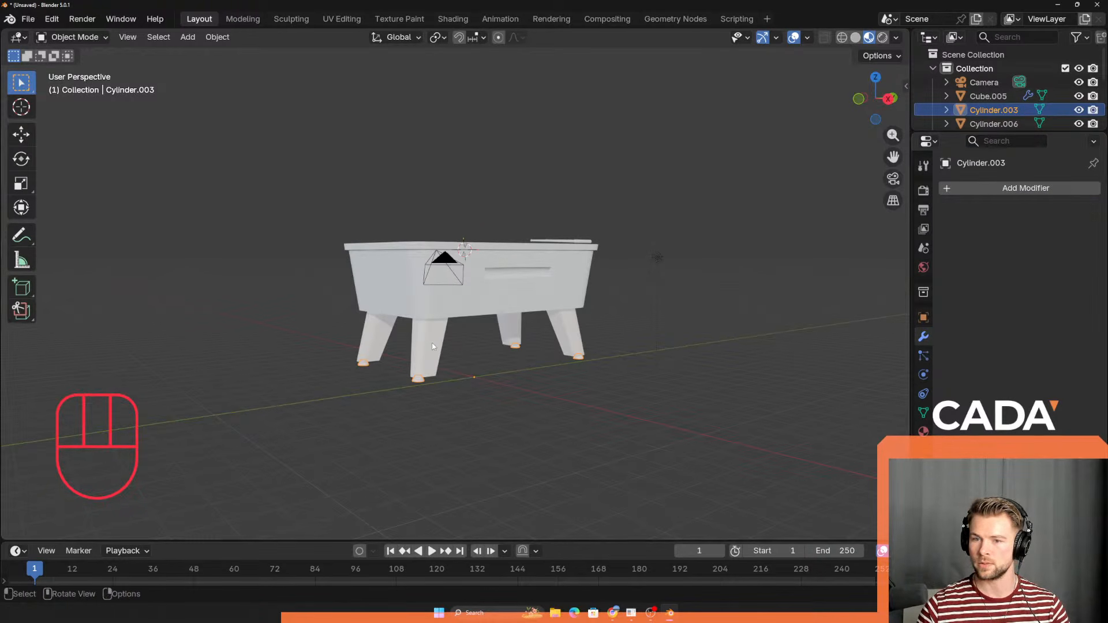
Step: Apply the Mirror modifier on the table legs
{"action": "left_click", "coordinate": [988, 95]}
{"action": "left_click", "coordinate": [1059, 211]}
{"action": "left_click", "coordinate": [994, 227]}
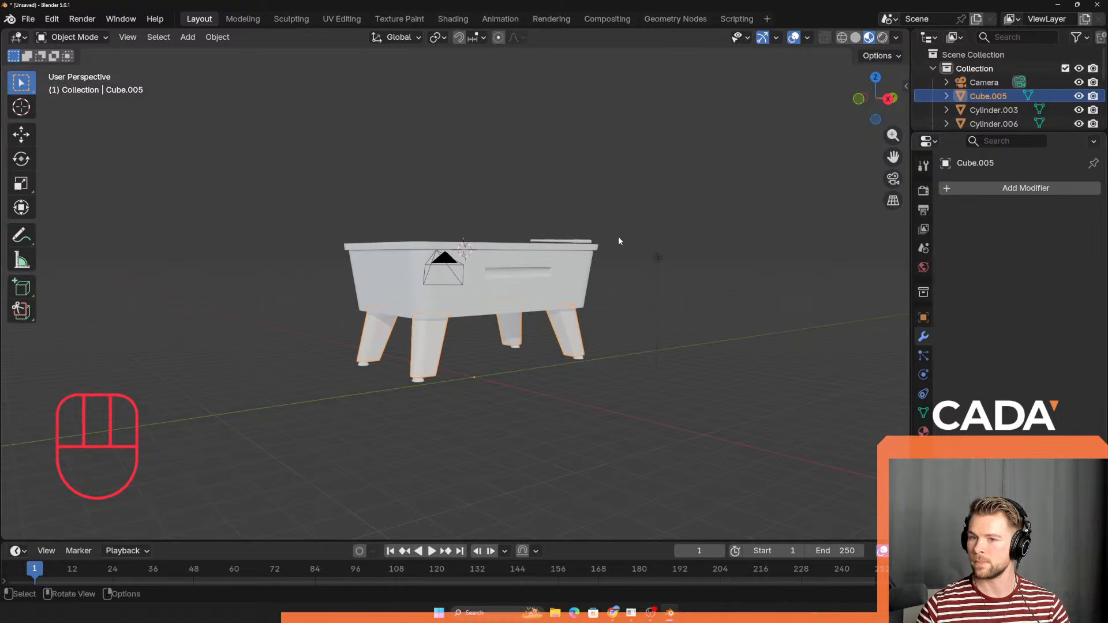
Step: Apply the Array modifiers on the three-ball, four-ball and two-ball rows of the racked balls
{"action": "left_click", "coordinate": [521, 281]}
{"action": "middle_click_drag", "start_coordinate": [490, 252], "coordinate": [459, 283]}
{"action": "left_click", "coordinate": [420, 264]}
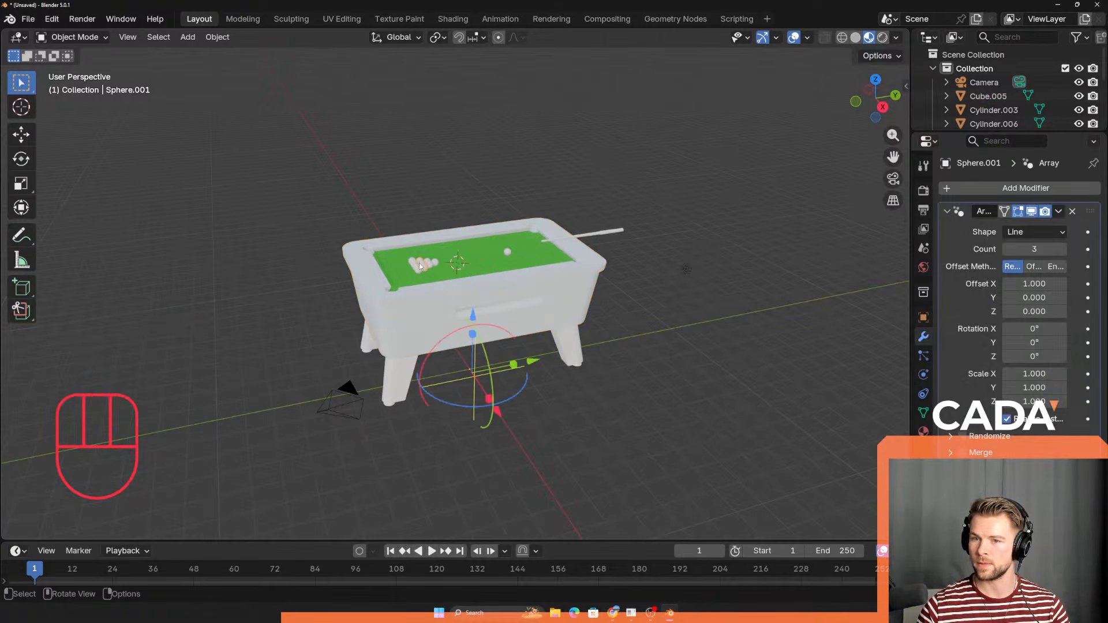
{"action": "left_click", "coordinate": [1059, 211]}
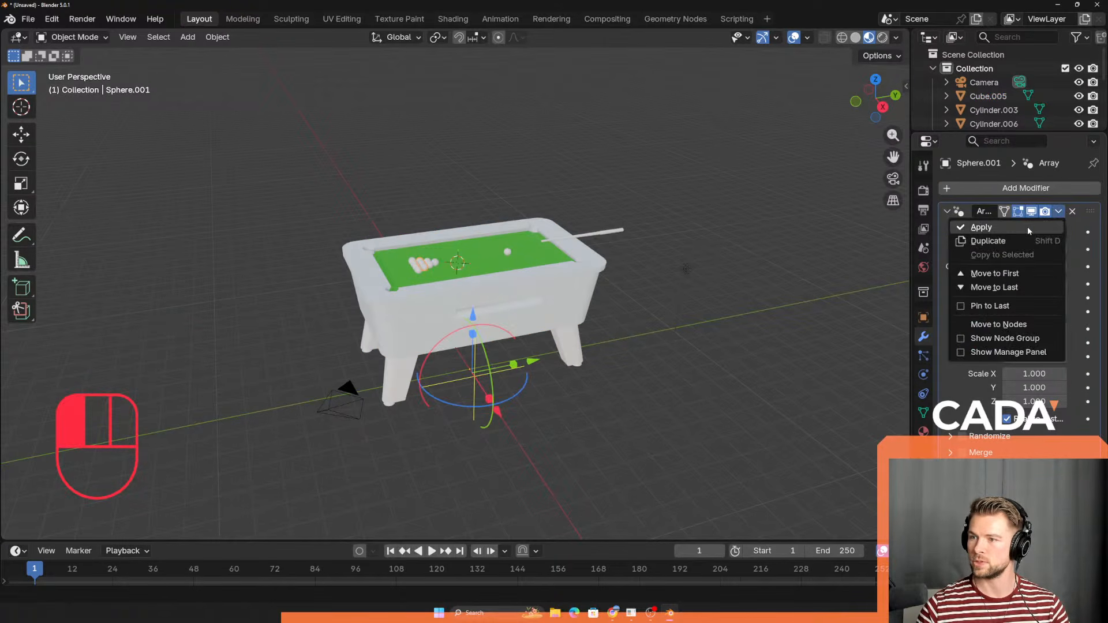
{"action": "left_click", "coordinate": [994, 227]}
{"action": "left_click", "coordinate": [396, 269]}
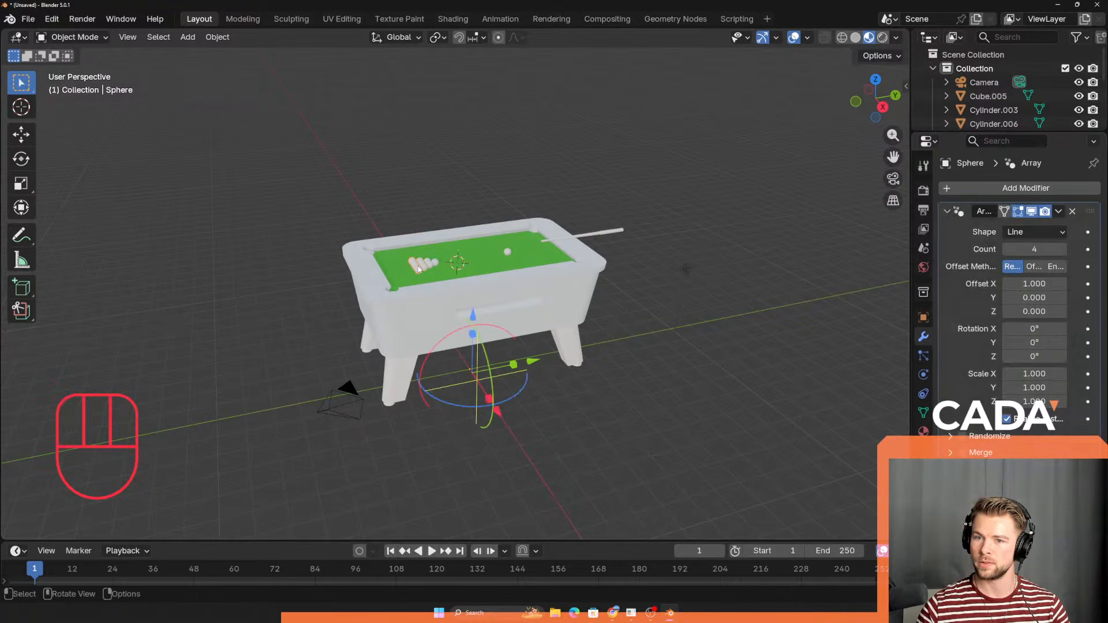
{"action": "left_click", "coordinate": [1059, 211]}
{"action": "left_click", "coordinate": [1002, 231]}
{"action": "left_click", "coordinate": [414, 265]}
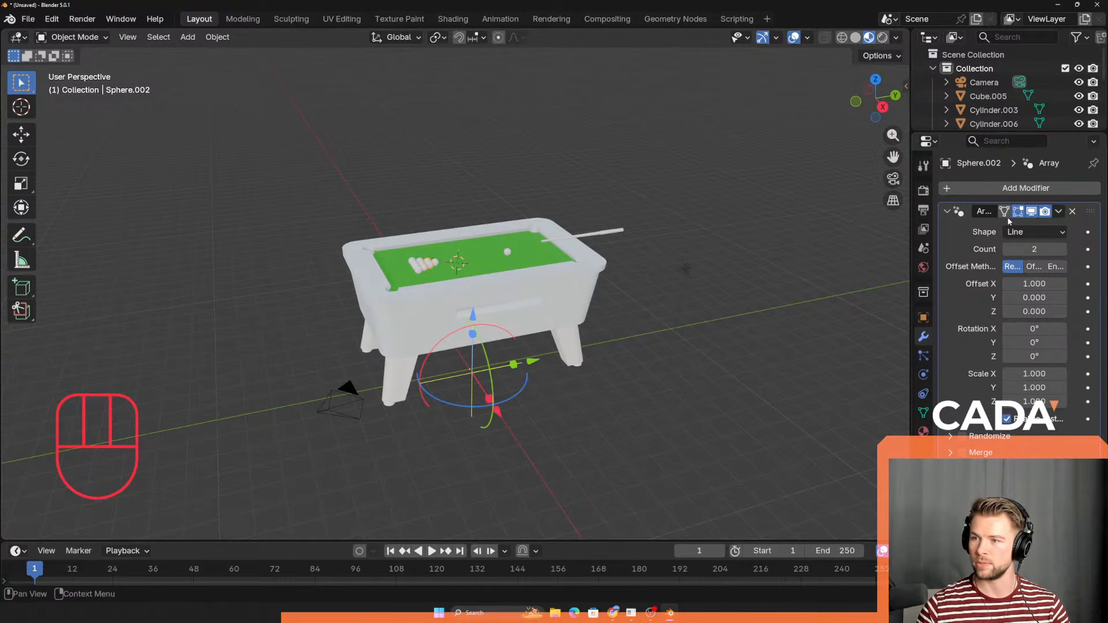
{"action": "left_click", "coordinate": [1059, 211]}
{"action": "left_click", "coordinate": [990, 227]}
Step: Join the table body, legs, feet, balls and cue into one object, with the two-ball row as the active object
{"action": "left_click", "coordinate": [563, 240]}
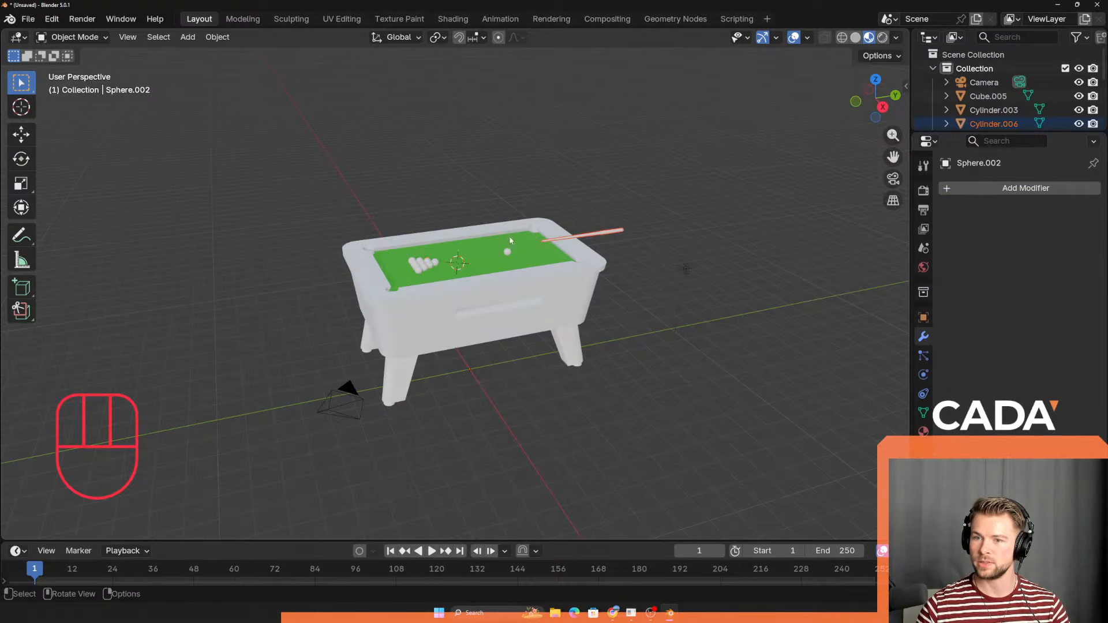
{"action": "left_click_drag", "start_coordinate": [316, 154], "coordinate": [621, 385]}
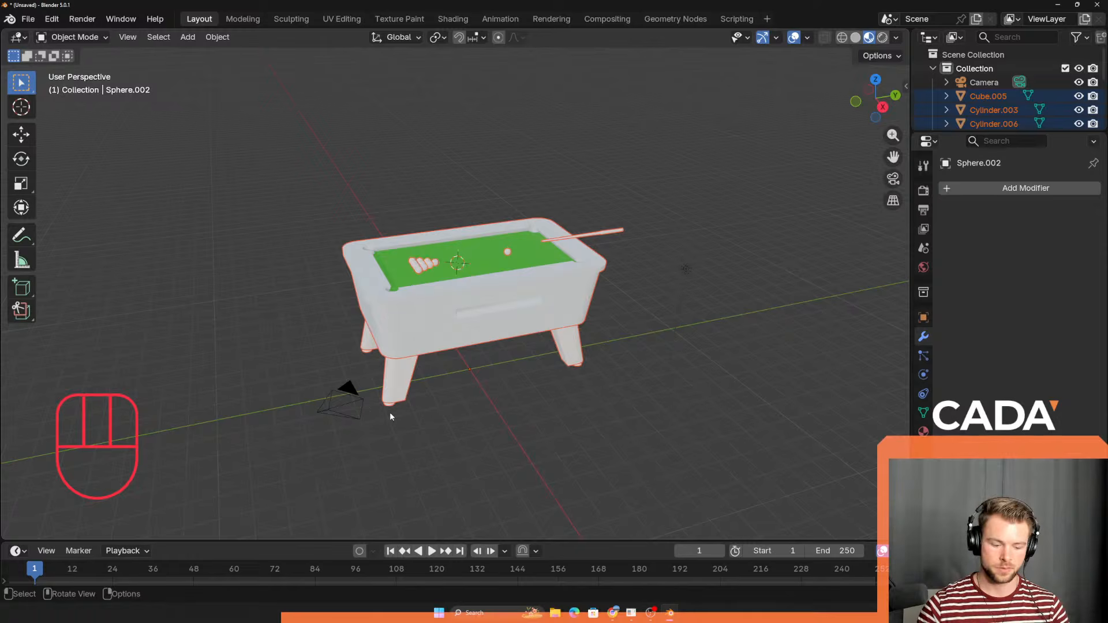
{"action": "key", "text": "ctrl+j"}
{"action": "scroll", "coordinate": [521, 335], "scroll_direction": "up", "scroll_amount": 2}
{"action": "middle_click_drag", "start_coordinate": [520, 332], "coordinate": [509, 329]}
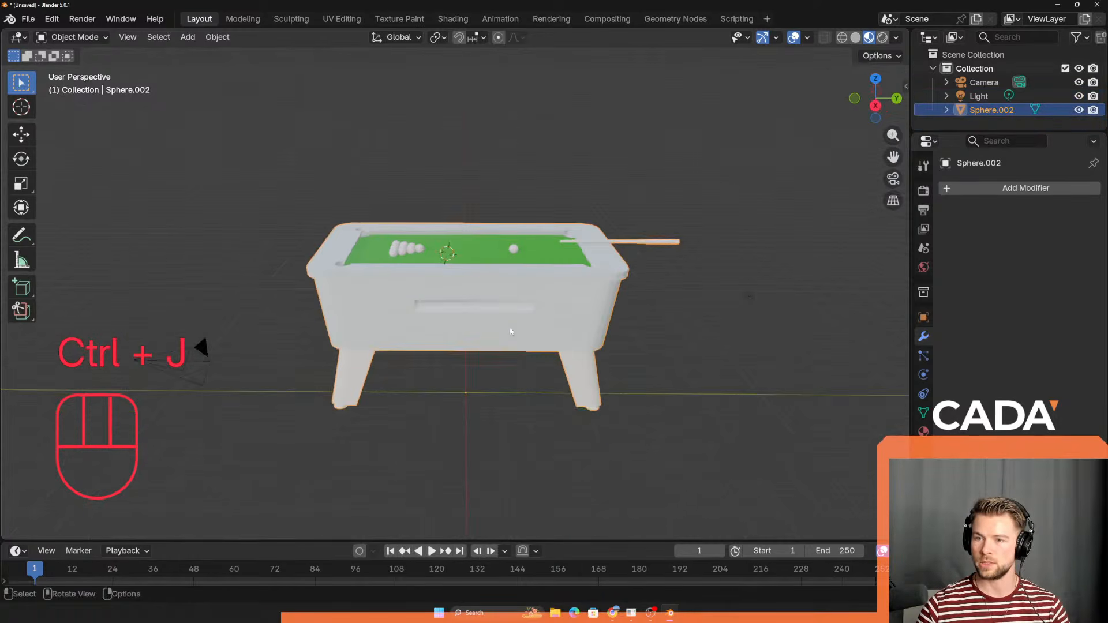
Step: Add an Array modifier to the joined pool table and set its shape to Circle
{"action": "scroll", "coordinate": [471, 384], "scroll_direction": "down", "scroll_amount": 5}
{"action": "left_click", "coordinate": [988, 191]}
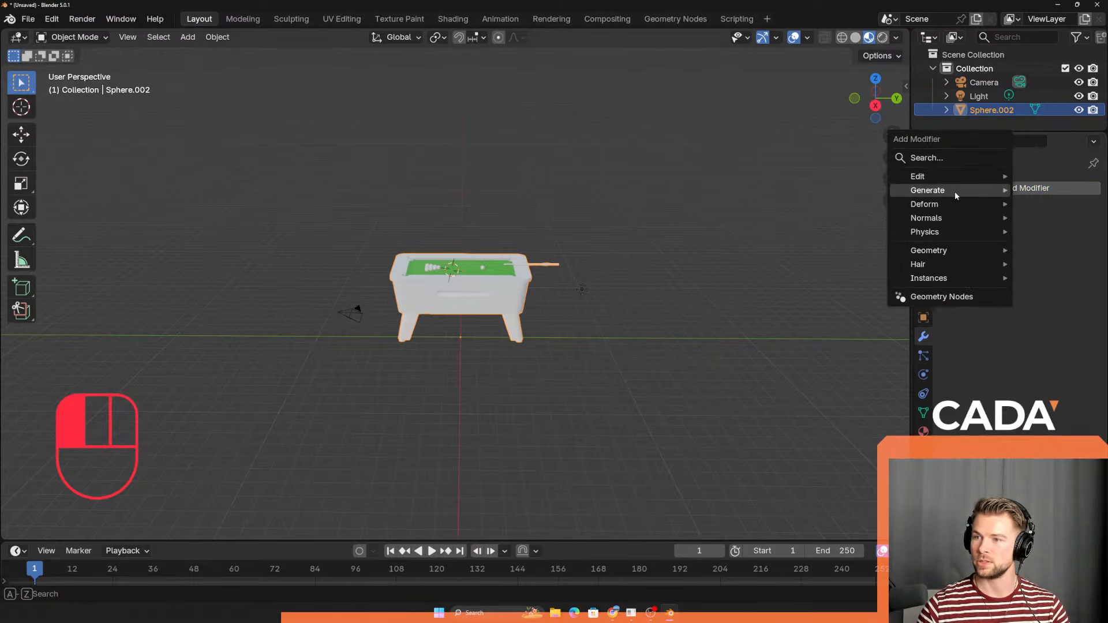
{"action": "mouse_move", "coordinate": [947, 191]}
{"action": "left_click", "coordinate": [823, 191]}
{"action": "scroll", "coordinate": [581, 302], "scroll_direction": "down", "scroll_amount": 2}
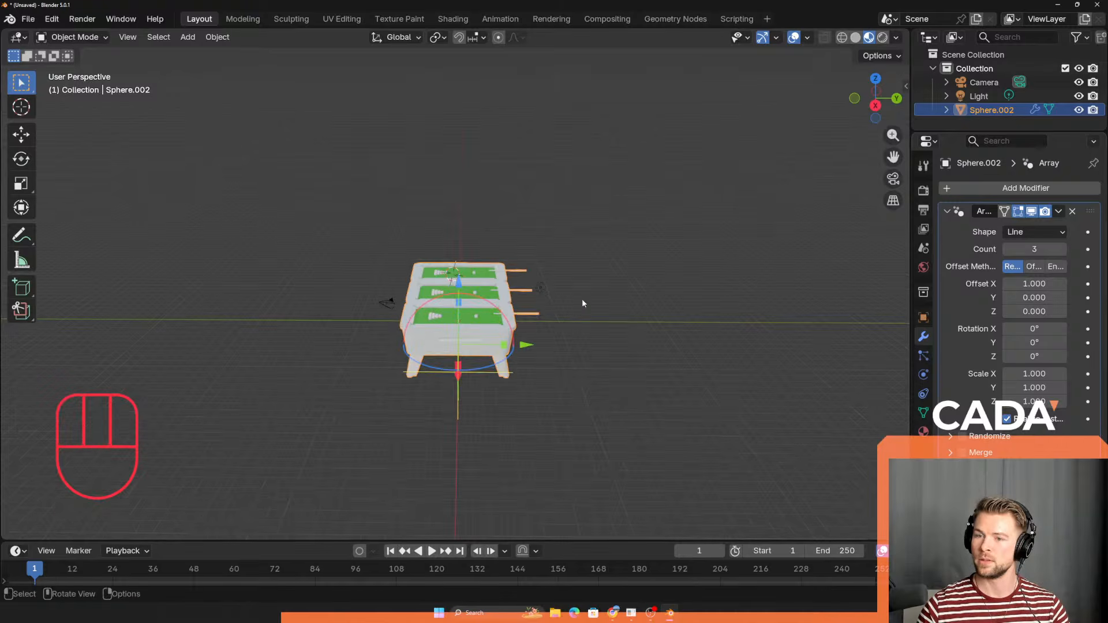
{"action": "middle_click_drag", "start_coordinate": [582, 302], "coordinate": [676, 351]}
{"action": "left_click", "coordinate": [1056, 233]}
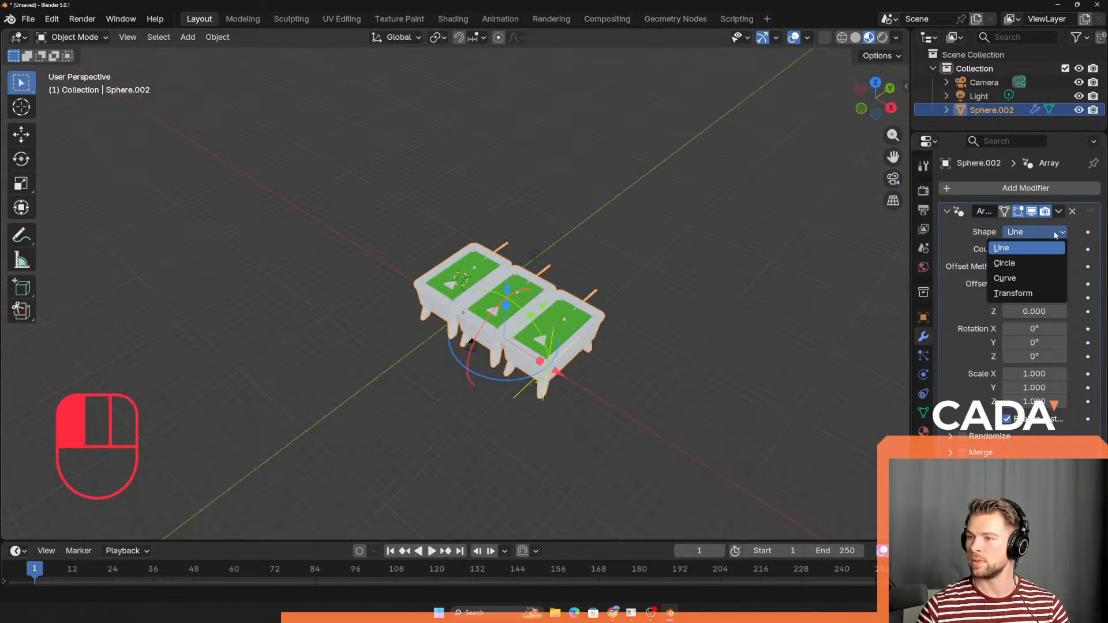
{"action": "left_click", "coordinate": [1022, 265]}
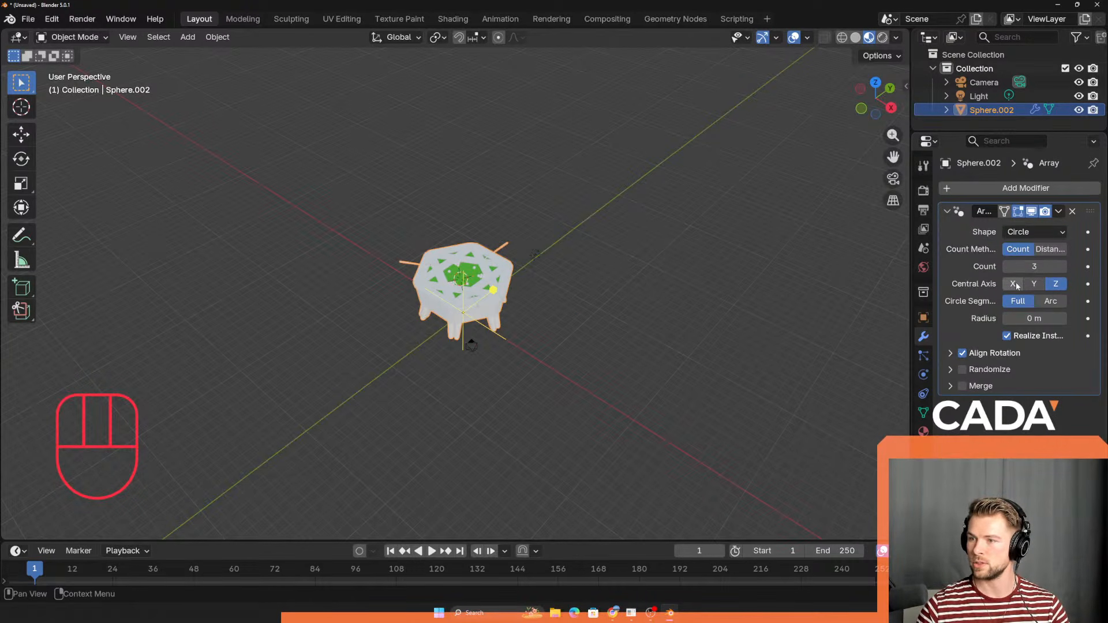
Step: Set the circular array's radius to about 15.4 m and its count to 6
{"action": "left_click_drag", "start_coordinate": [1033, 318], "coordinate": [1099, 318]}
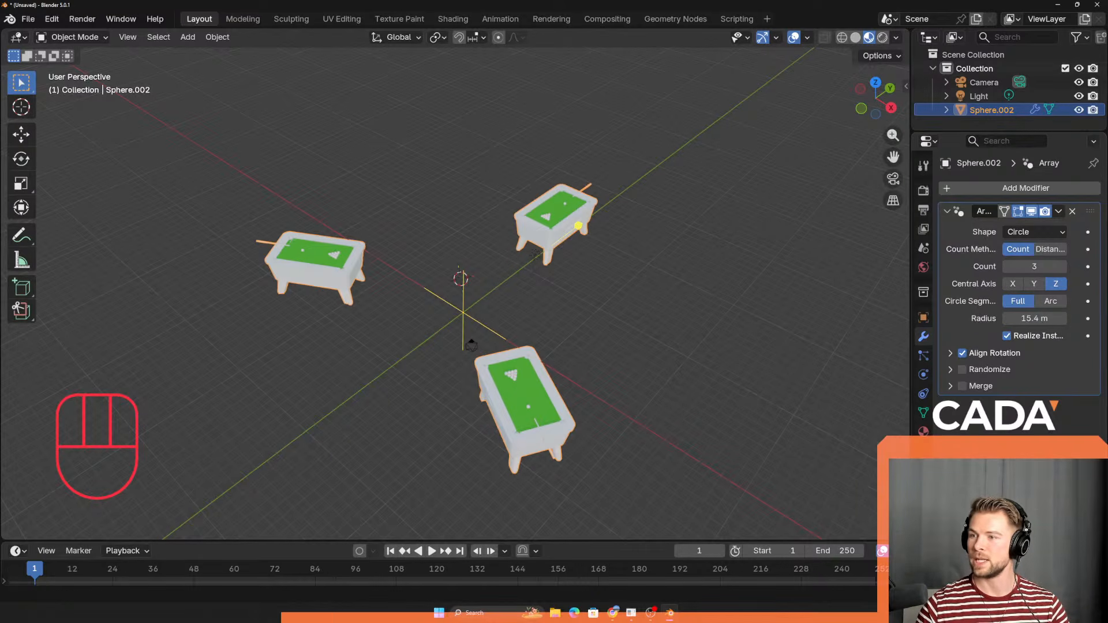
{"action": "left_click", "coordinate": [1062, 266]}
{"action": "left_click", "coordinate": [1063, 266]}
{"action": "left_click", "coordinate": [1063, 266]}
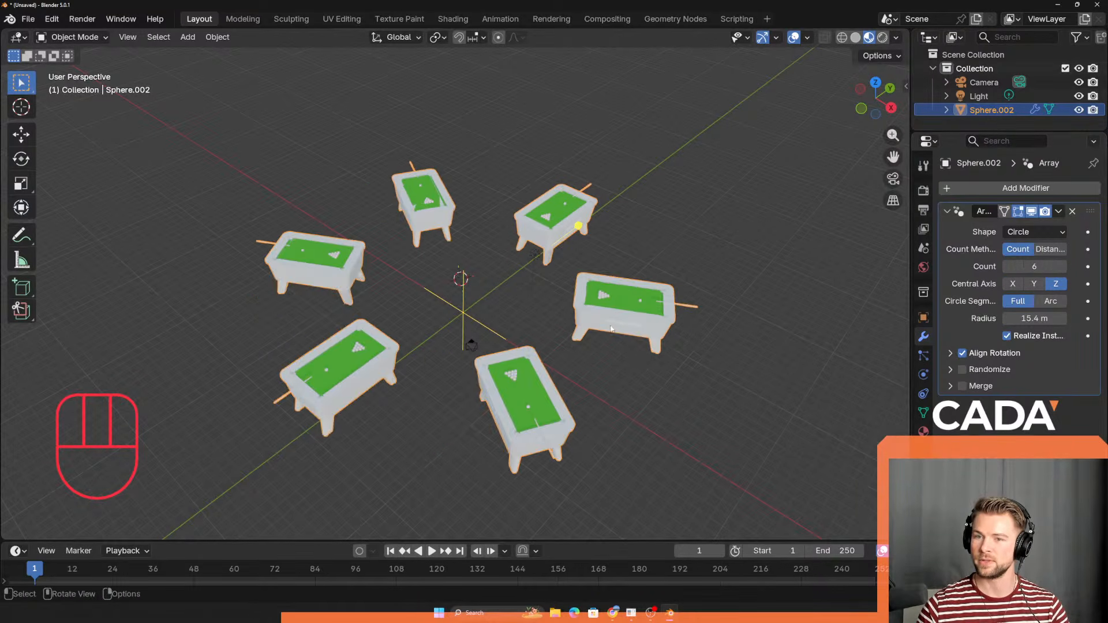
Step: Examine the circular arrangement of pool tables from different angles, both deselected and selected
{"action": "middle_click_drag", "start_coordinate": [438, 323], "coordinate": [444, 364]}
{"action": "left_click", "coordinate": [499, 328]}
{"action": "scroll", "coordinate": [499, 328], "scroll_direction": "down", "scroll_amount": 3}
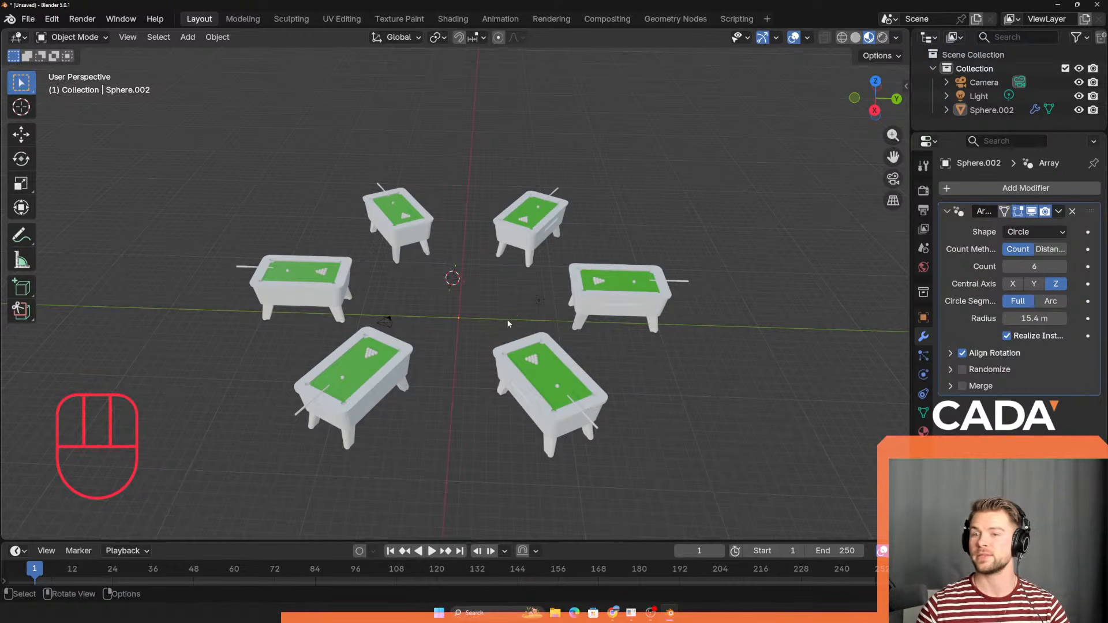
{"action": "middle_click_drag", "start_coordinate": [508, 323], "coordinate": [505, 309]}
{"action": "left_click", "coordinate": [616, 260]}
{"action": "left_click", "coordinate": [615, 260]}
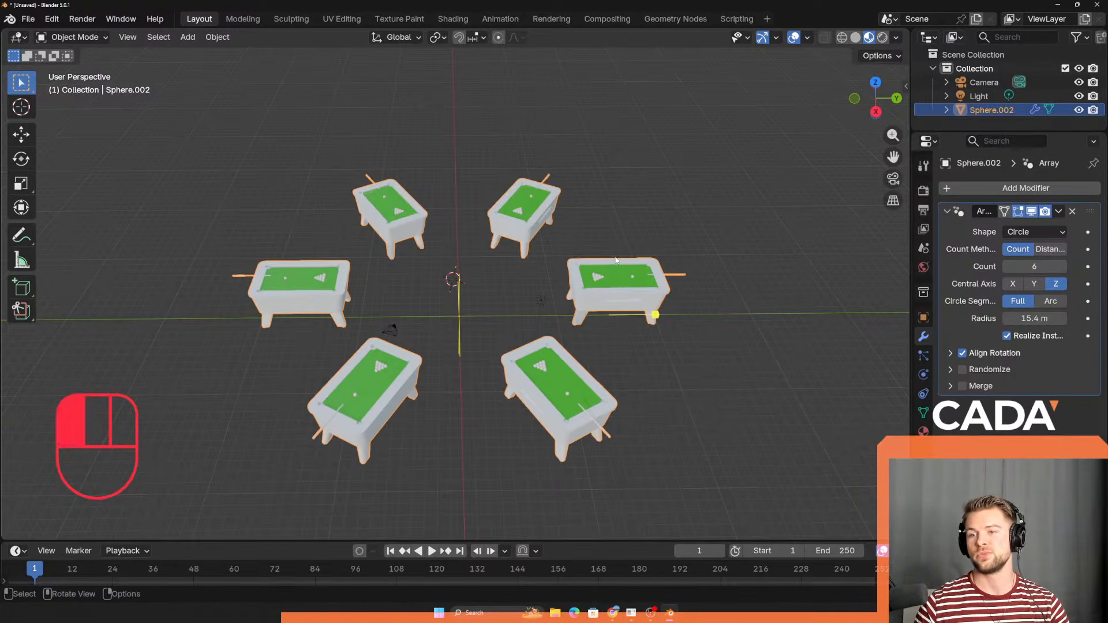
{"action": "left_click", "coordinate": [777, 37]}
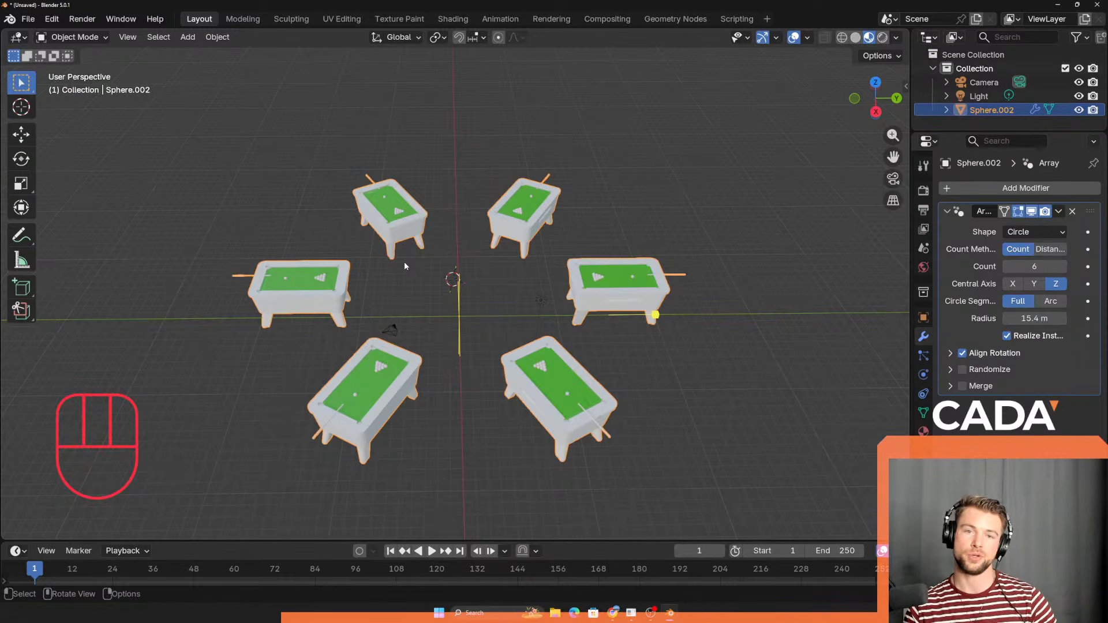
{"action": "key", "text": "alt+Tab"}
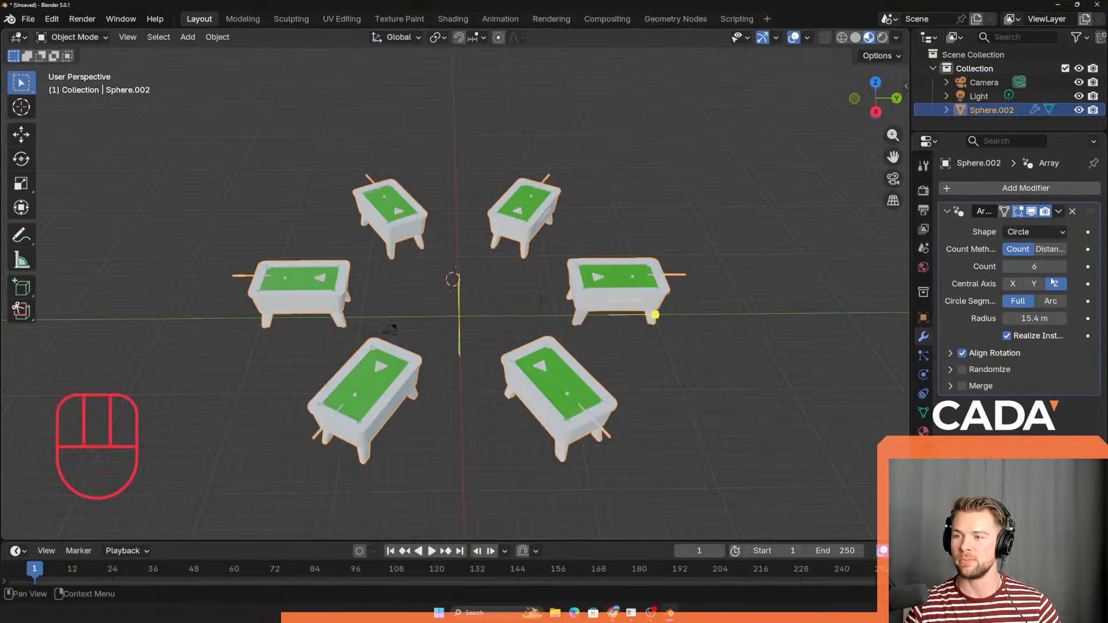
Step: Set the circular array's count to 100 and its radius to 100 m, and deselect the tables
{"action": "left_click", "coordinate": [1037, 267]}
{"action": "type", "text": "100"}
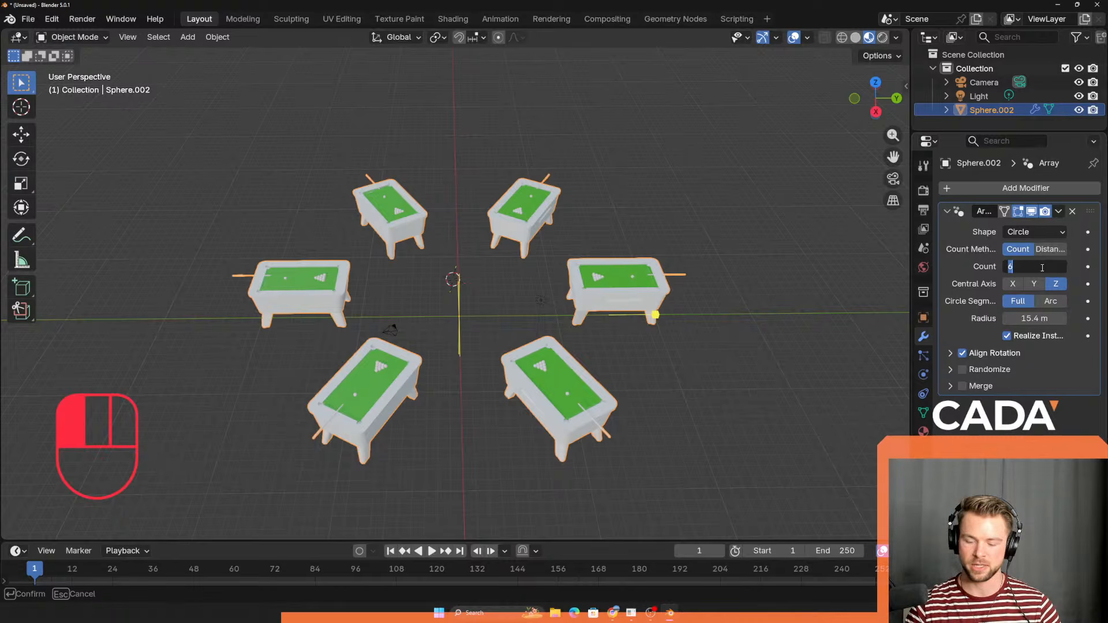
{"action": "key", "text": "Return"}
{"action": "left_click", "coordinate": [1036, 318]}
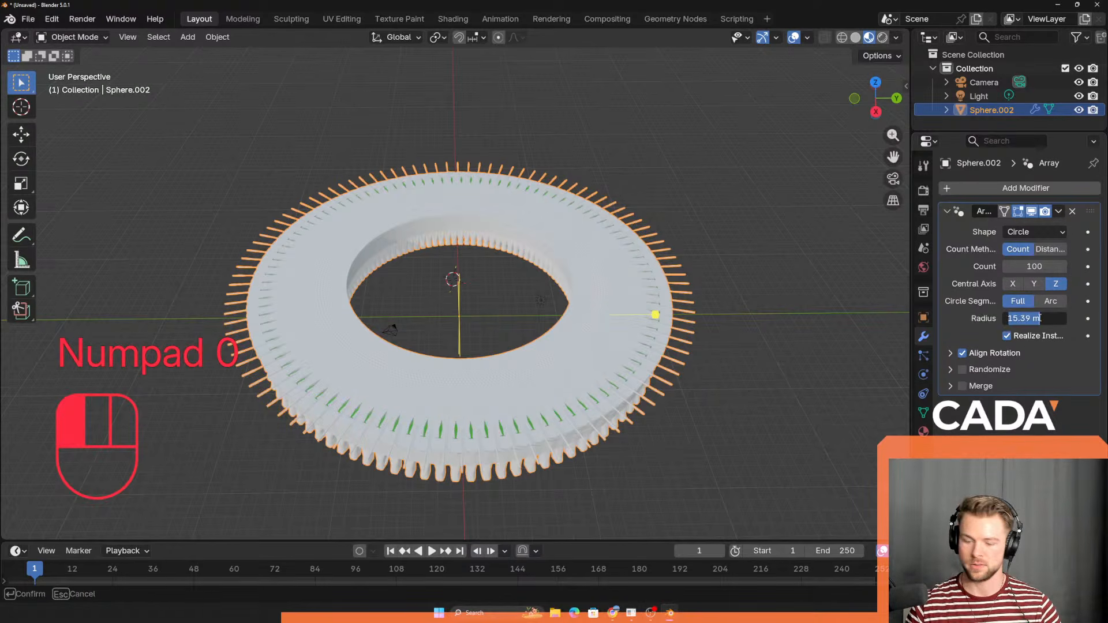
{"action": "type", "text": "100"}
{"action": "key", "text": "Return"}
{"action": "scroll", "coordinate": [600, 387], "scroll_direction": "down", "scroll_amount": 8}
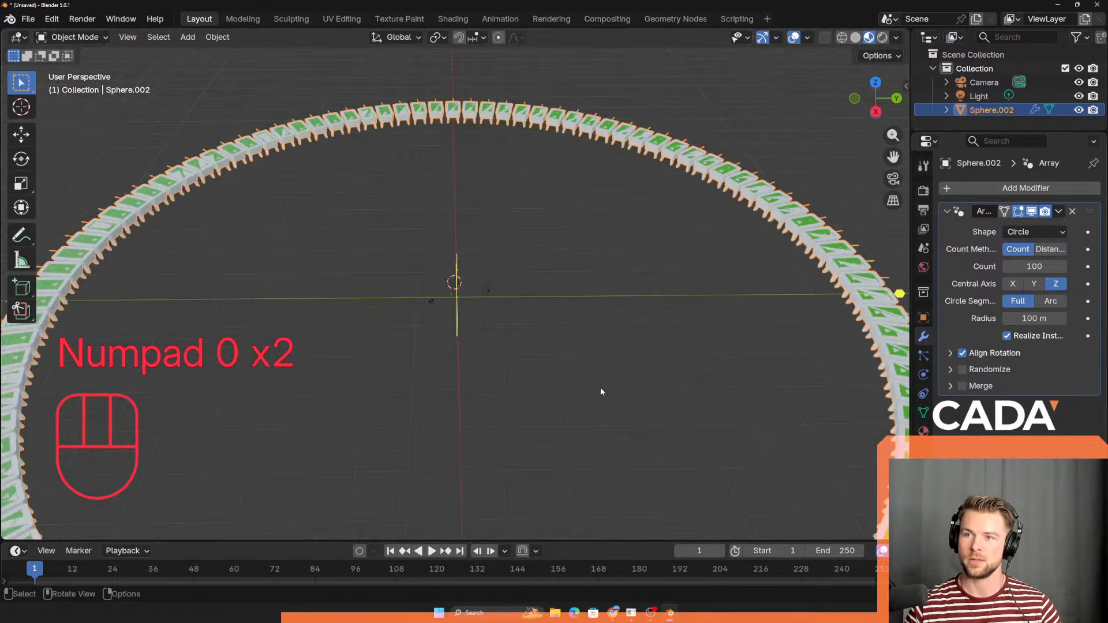
{"action": "left_click", "coordinate": [525, 394]}
{"action": "middle_click_drag", "start_coordinate": [500, 389], "coordinate": [588, 382]}
{"action": "scroll", "coordinate": [580, 381], "scroll_direction": "up", "scroll_amount": 2}
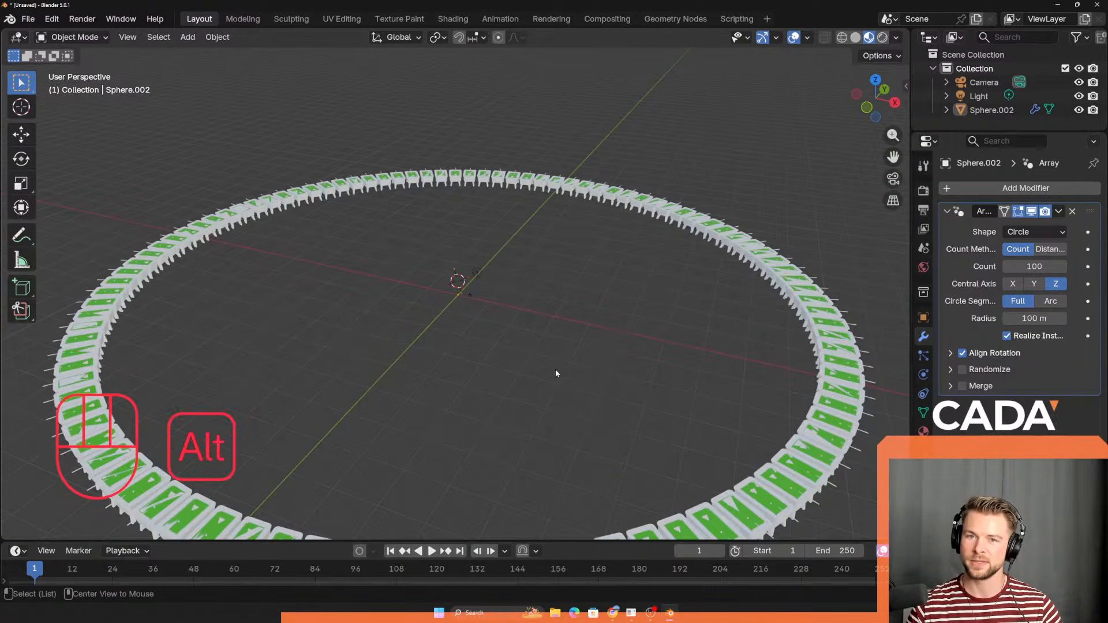
Step: Switch to Discord and inspect the enlarged render of the white pool table on the red floor, then close it
{"action": "key", "text": "alt+Tab"}
{"action": "left_click", "coordinate": [364, 485]}
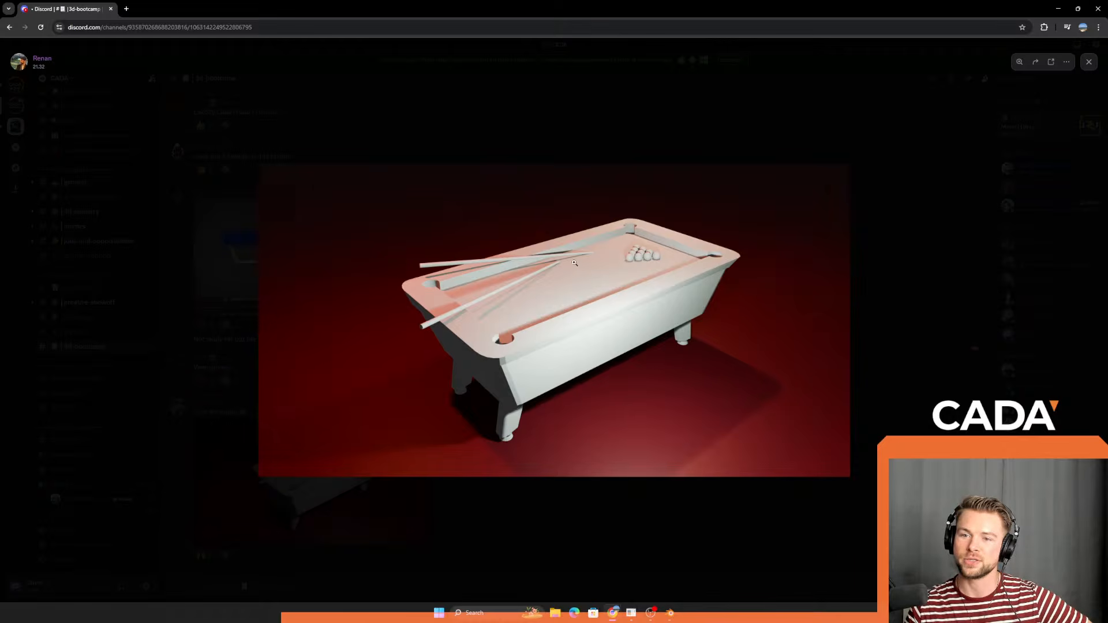
{"action": "left_click", "coordinate": [618, 257]}
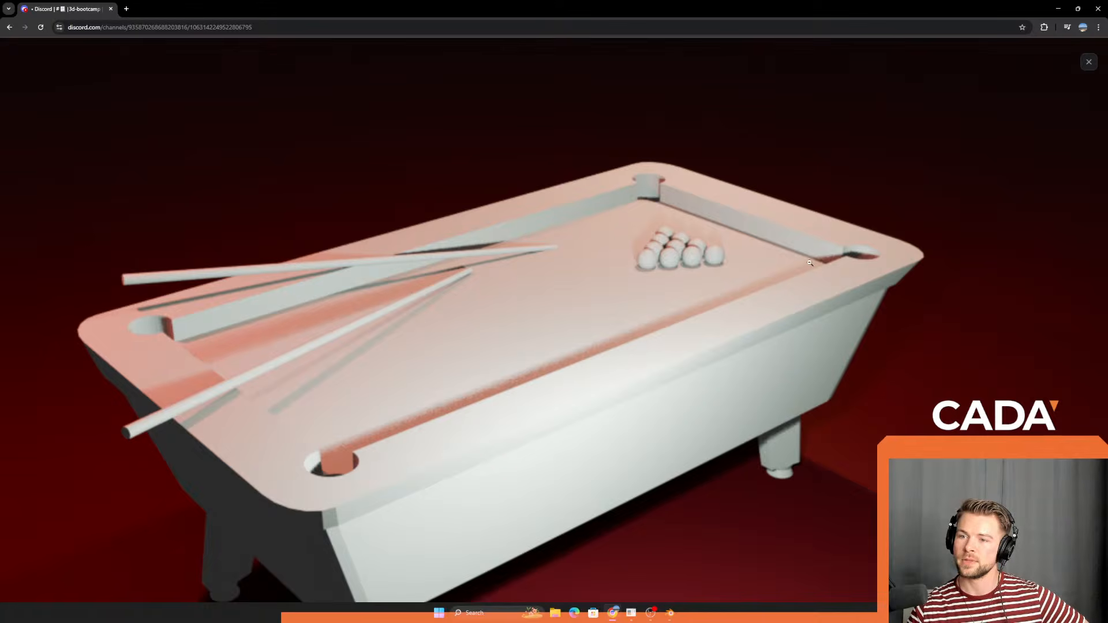
{"action": "scroll", "coordinate": [674, 353], "scroll_direction": "down", "scroll_amount": 3}
{"action": "scroll", "coordinate": [529, 339], "scroll_direction": "up", "scroll_amount": 2}
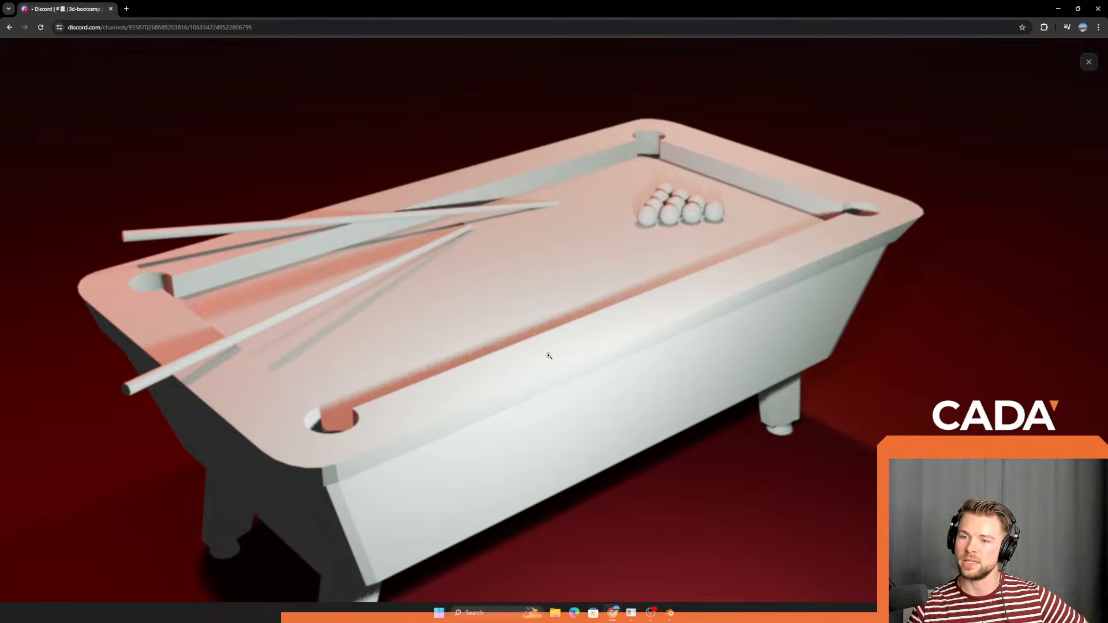
{"action": "left_click", "coordinate": [549, 357]}
{"action": "left_click", "coordinate": [1089, 63]}
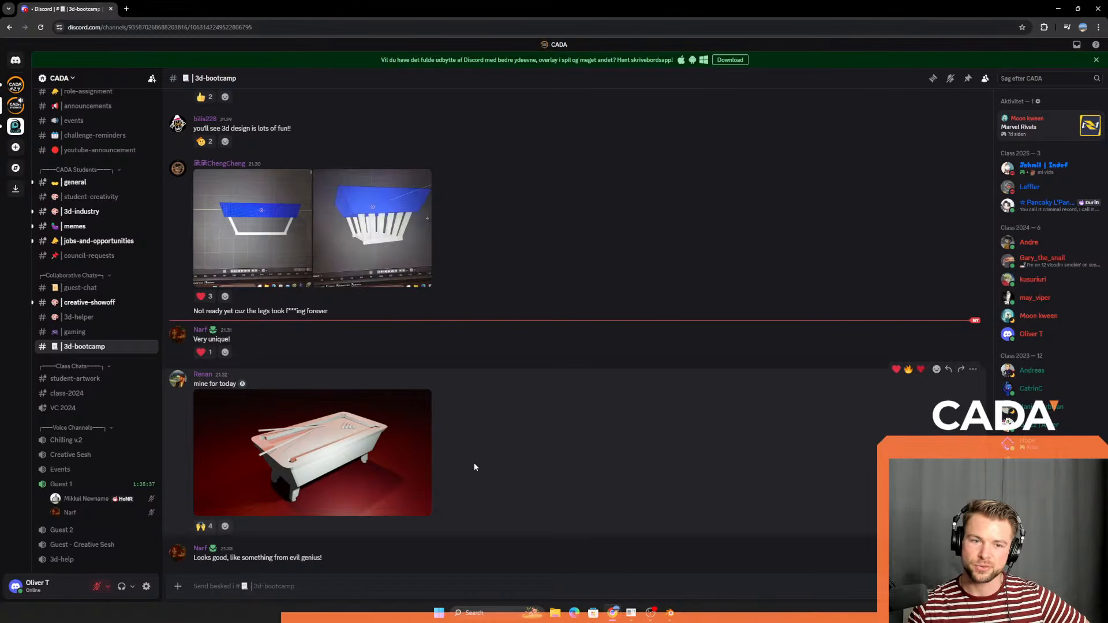
Step: Review the earlier submissions in the 3d-bootcamp channel and add the raised-hands reaction to the red-floor pool table render
{"action": "scroll", "coordinate": [491, 490], "scroll_direction": "up", "scroll_amount": 10}
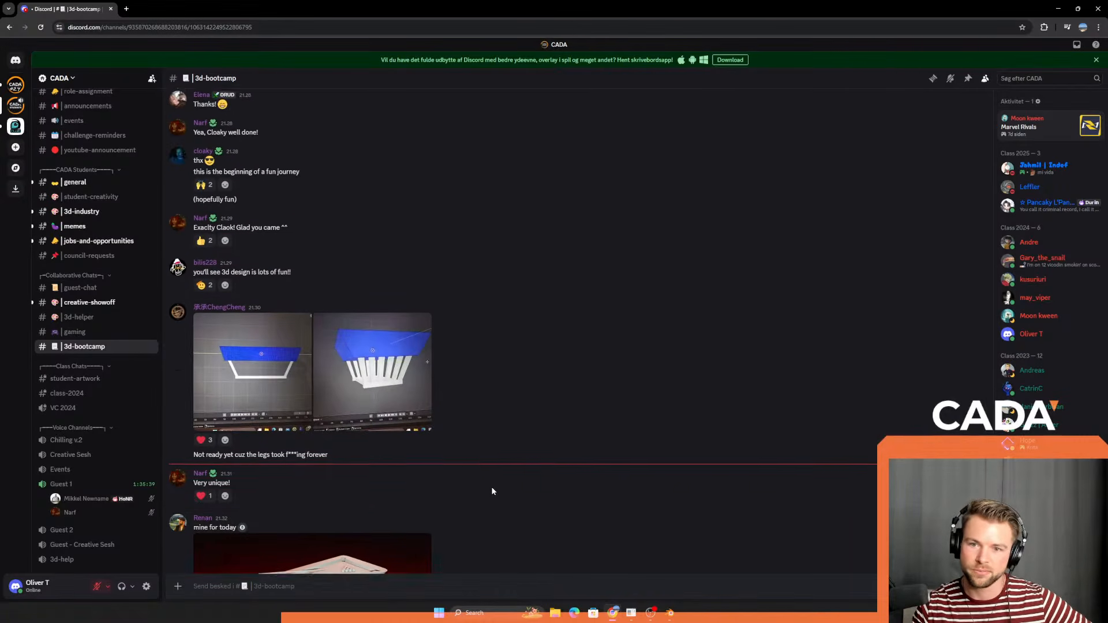
{"action": "scroll", "coordinate": [473, 454], "scroll_direction": "up", "scroll_amount": 7}
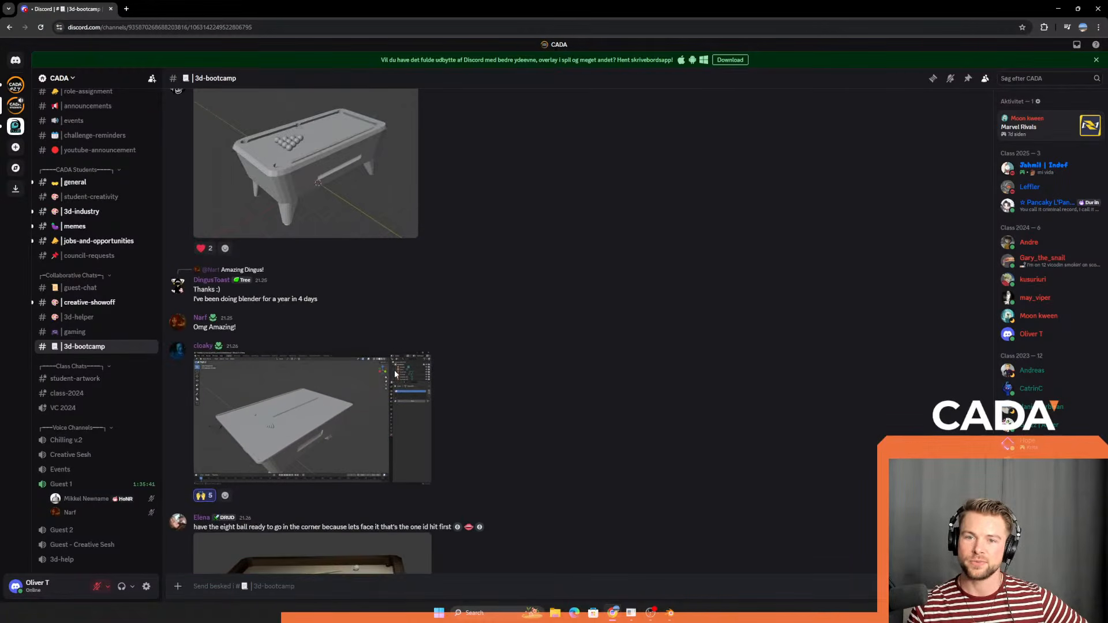
{"action": "scroll", "coordinate": [346, 341], "scroll_direction": "up", "scroll_amount": 10}
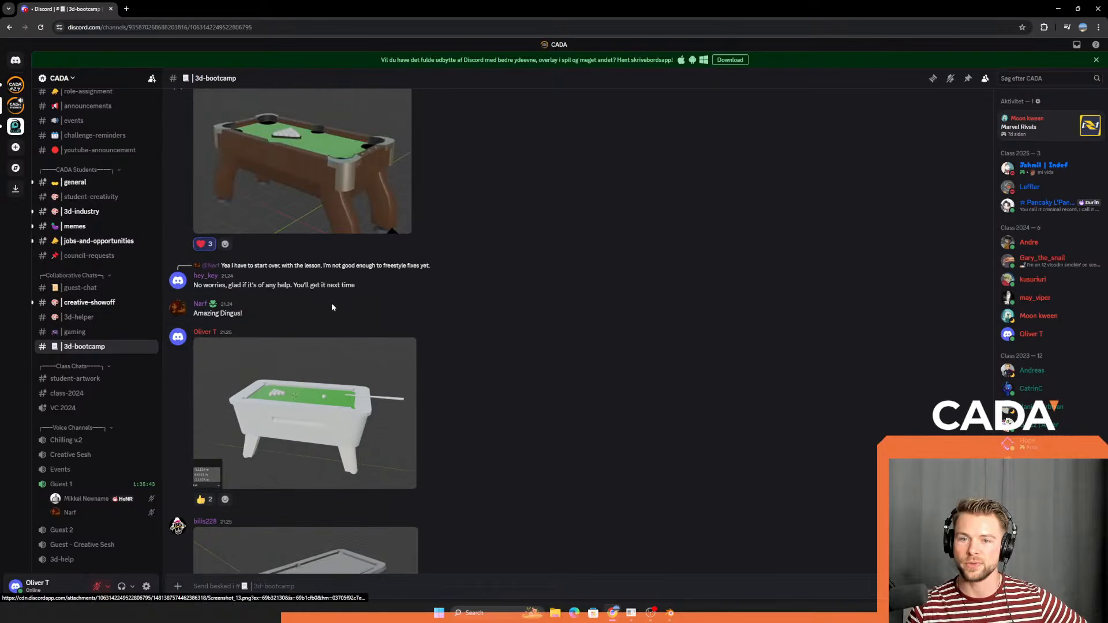
{"action": "scroll", "coordinate": [337, 297], "scroll_direction": "down", "scroll_amount": 15}
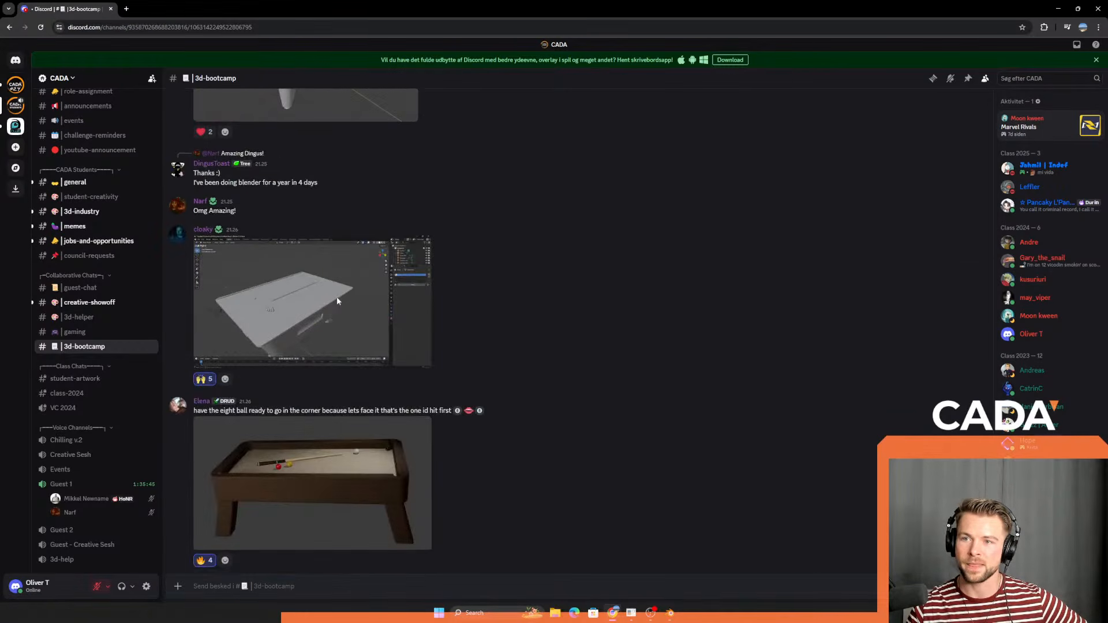
{"action": "scroll", "coordinate": [340, 329], "scroll_direction": "down", "scroll_amount": 4}
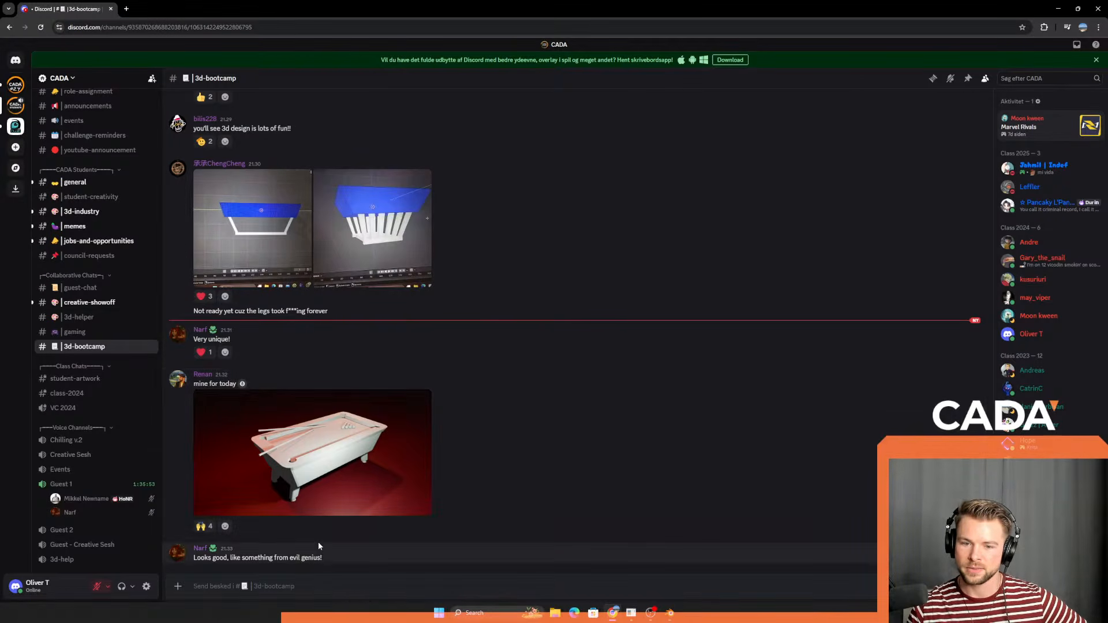
{"action": "left_click", "coordinate": [204, 525]}
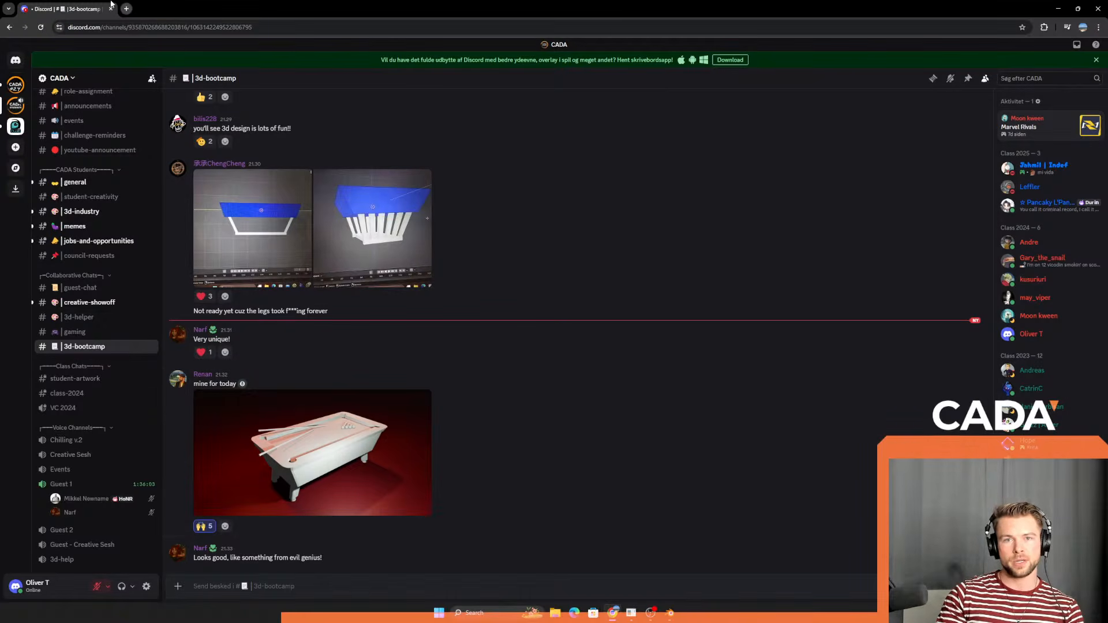
Step: Search Google for "cada open house" in a new browser tab and open the "Join CADA's Open House" page
{"action": "key", "text": "ctrl+t"}
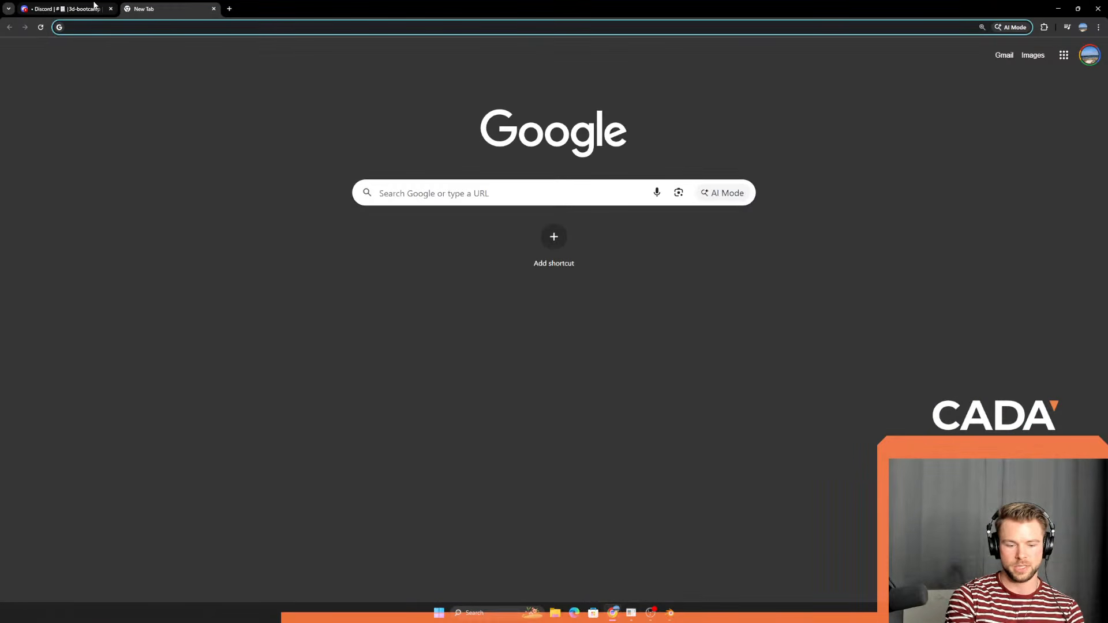
{"action": "type", "text": "cada open"}
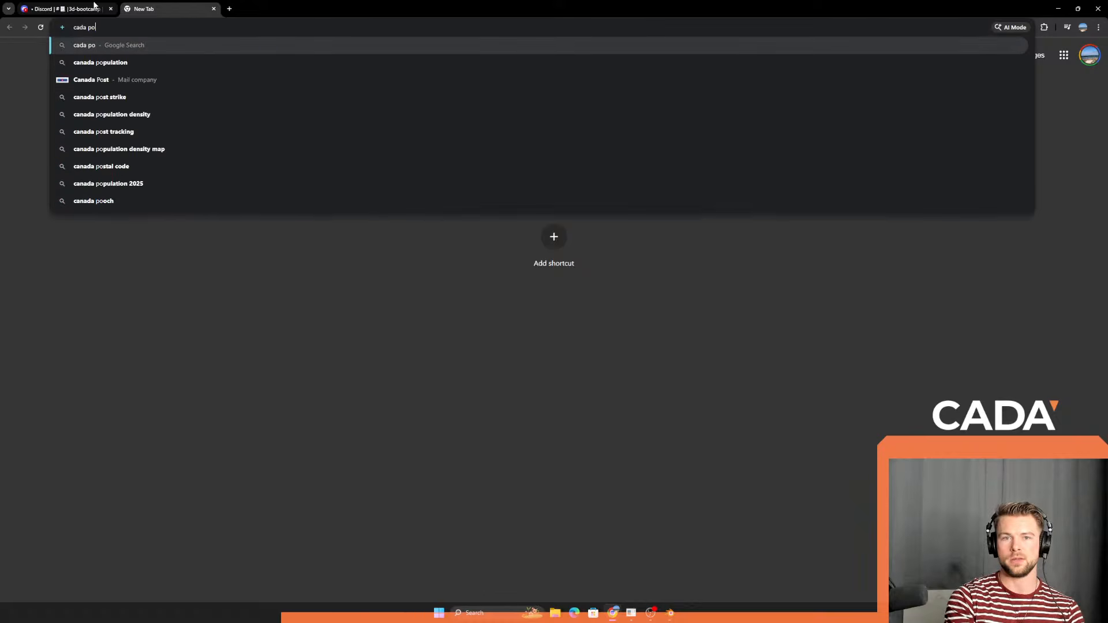
{"action": "key", "text": "Return"}
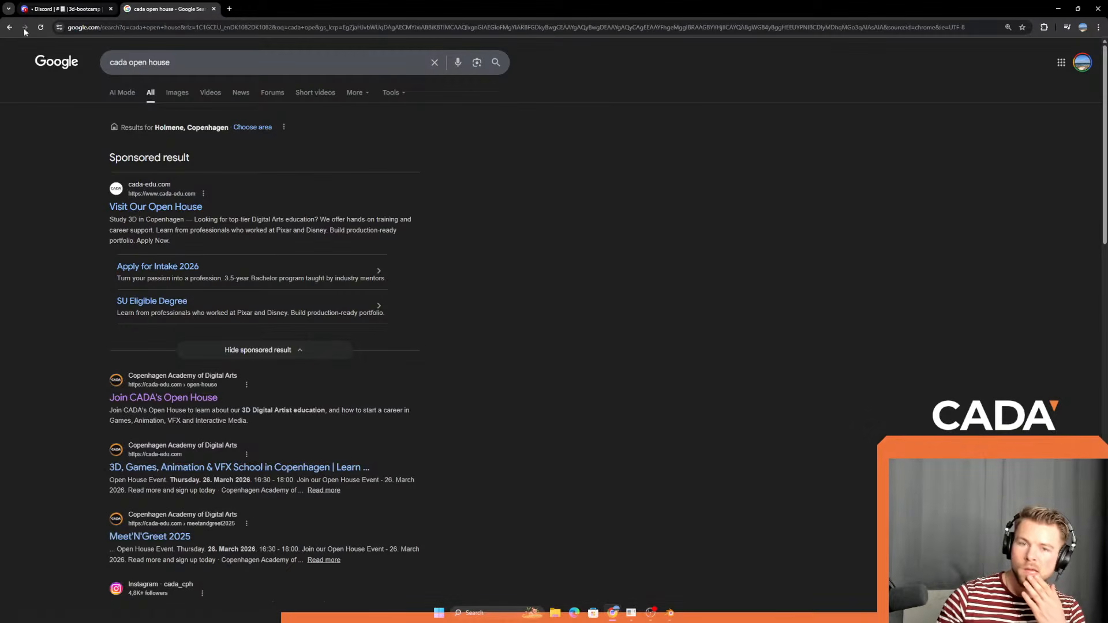
{"action": "left_click", "coordinate": [173, 399]}
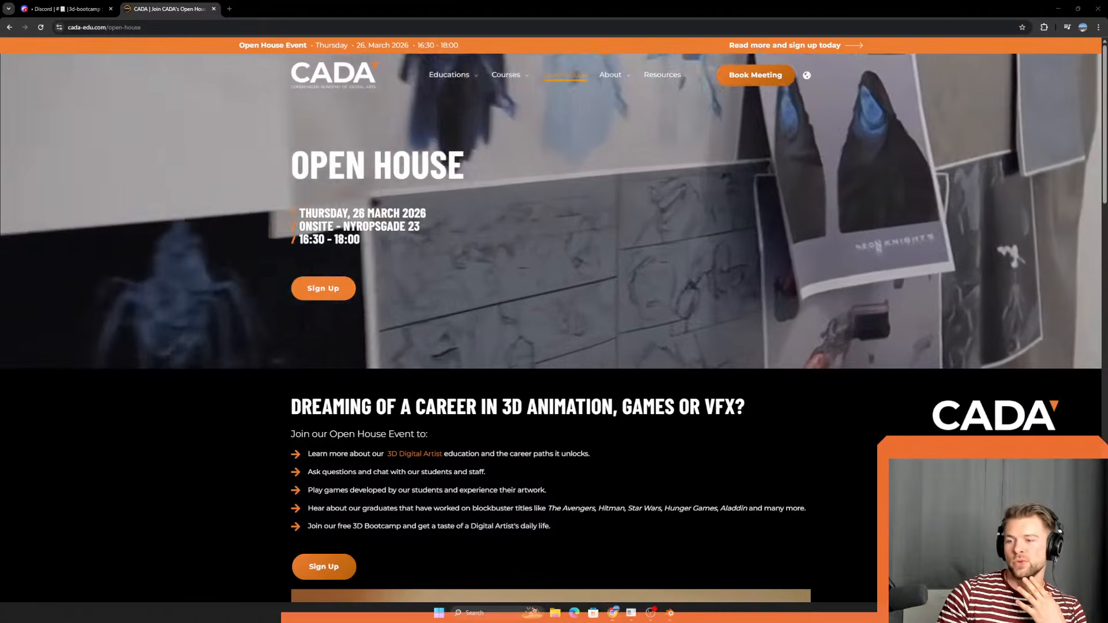
Step: Check the system notifications and calendar, dismiss them, and close the CADA Open House page
{"action": "left_click", "coordinate": [1078, 613]}
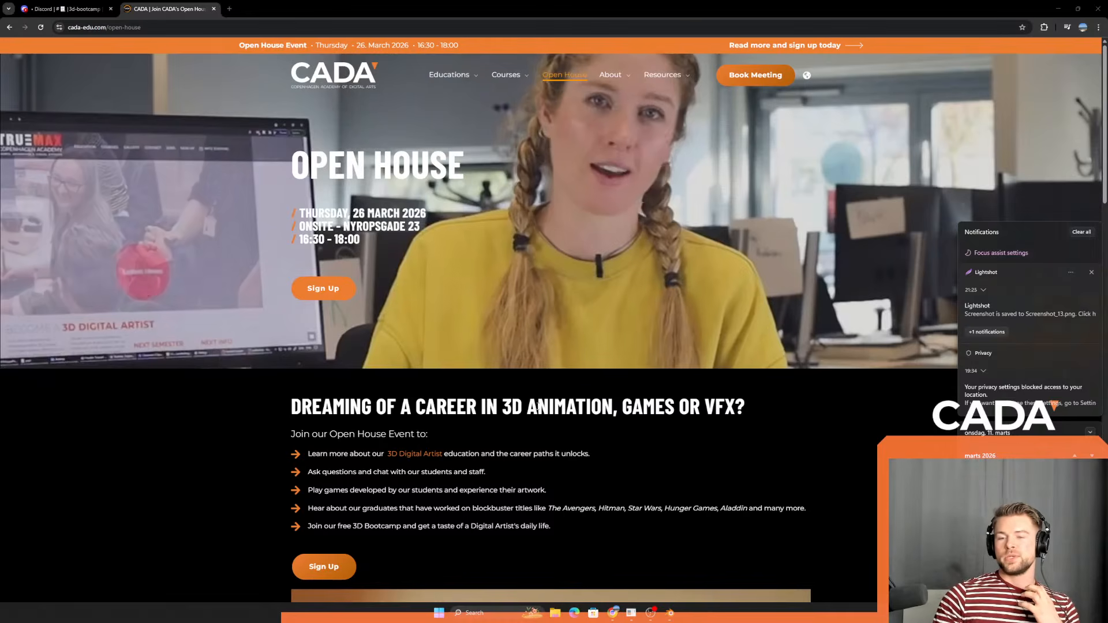
{"action": "left_click", "coordinate": [523, 451]}
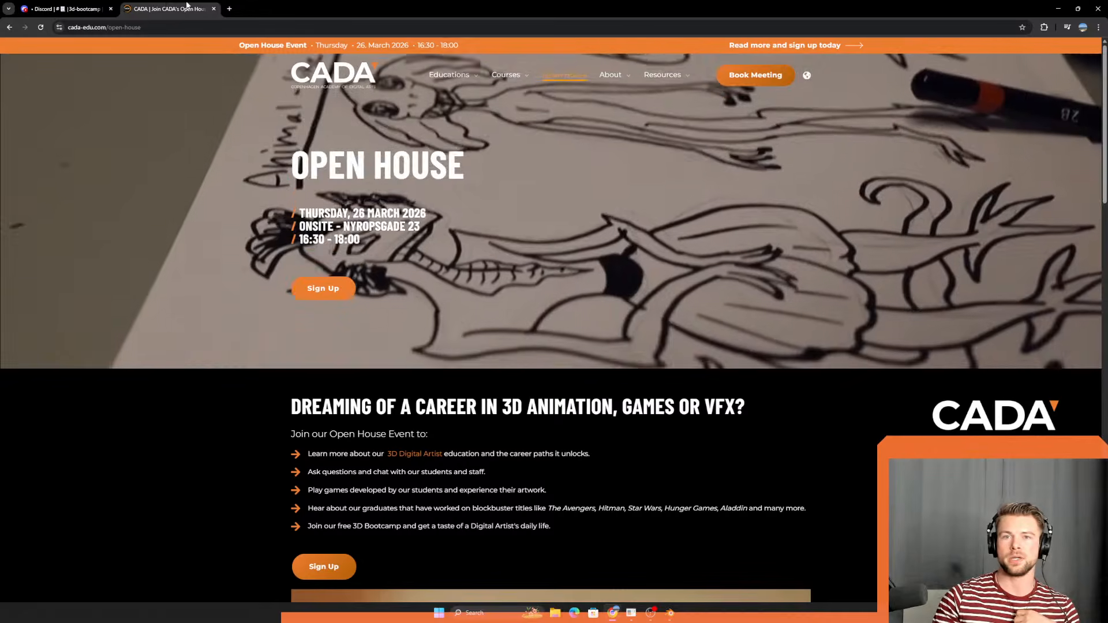
{"action": "left_click", "coordinate": [213, 9]}
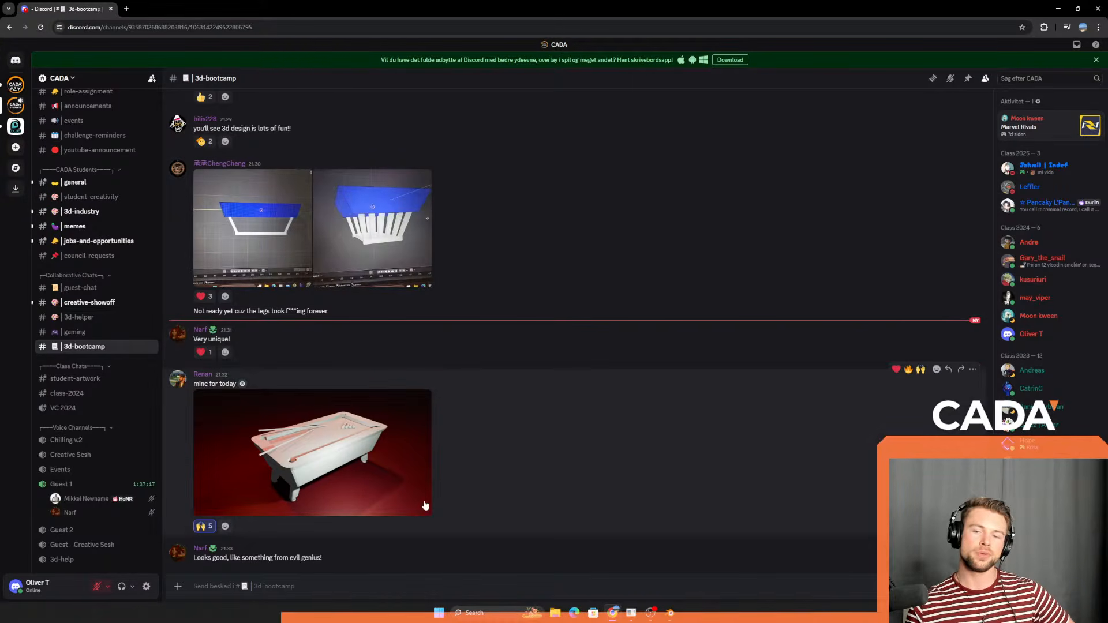
Step: Switch to Blender, examine the arrayed pool tables up close, and select the array object
{"action": "left_click", "coordinate": [670, 613]}
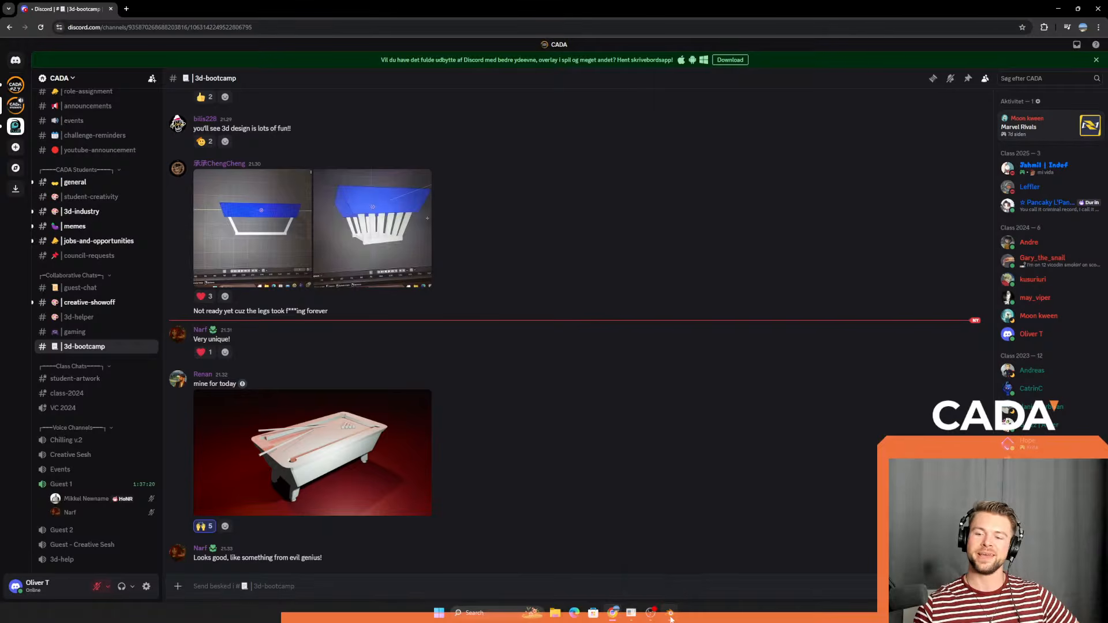
{"action": "scroll", "coordinate": [141, 464], "scroll_direction": "down", "scroll_amount": 2}
{"action": "scroll", "coordinate": [254, 428], "scroll_direction": "up", "scroll_amount": 4}
{"action": "middle_click_drag", "start_coordinate": [268, 421], "coordinate": [531, 202], "text": "shift"}
{"action": "scroll", "coordinate": [475, 220], "scroll_direction": "up", "scroll_amount": 1}
{"action": "scroll", "coordinate": [479, 211], "scroll_direction": "up", "scroll_amount": 6}
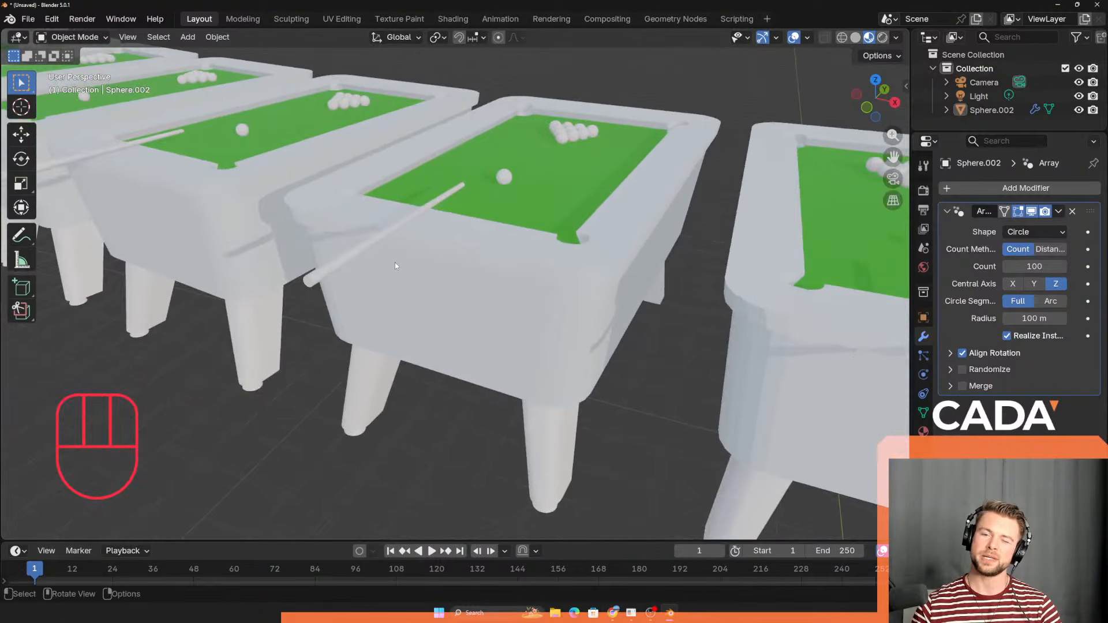
{"action": "mouse_move", "coordinate": [396, 263]}
{"action": "middle_mouse_down"}
{"action": "mouse_move", "coordinate": [409, 287]}
{"action": "mouse_move", "coordinate": [394, 281]}
{"action": "middle_mouse_up"}
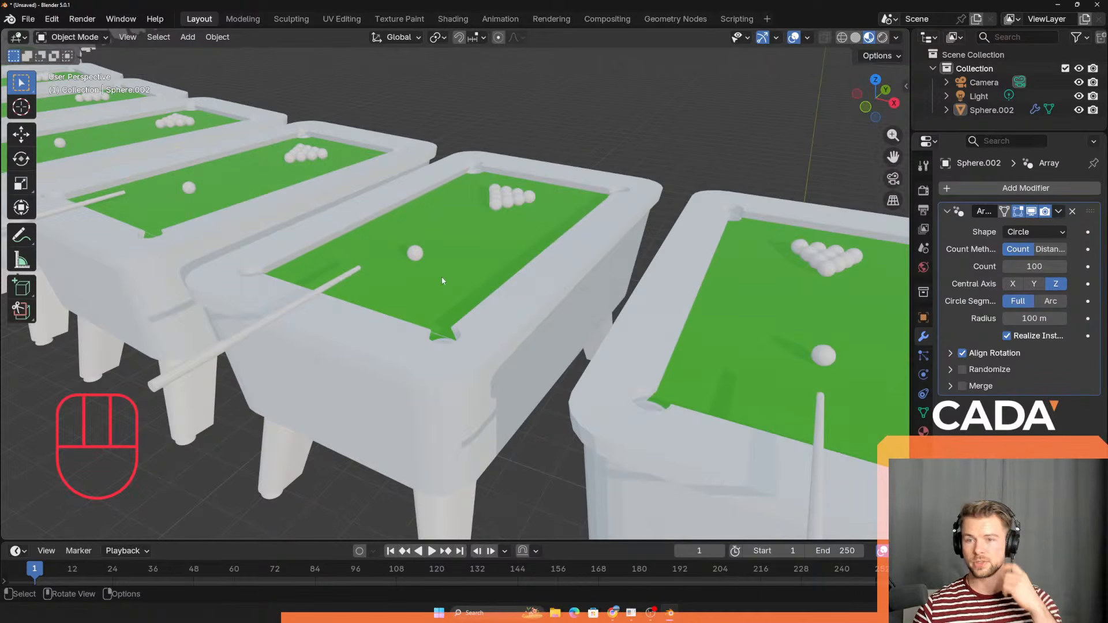
{"action": "left_click", "coordinate": [497, 191]}
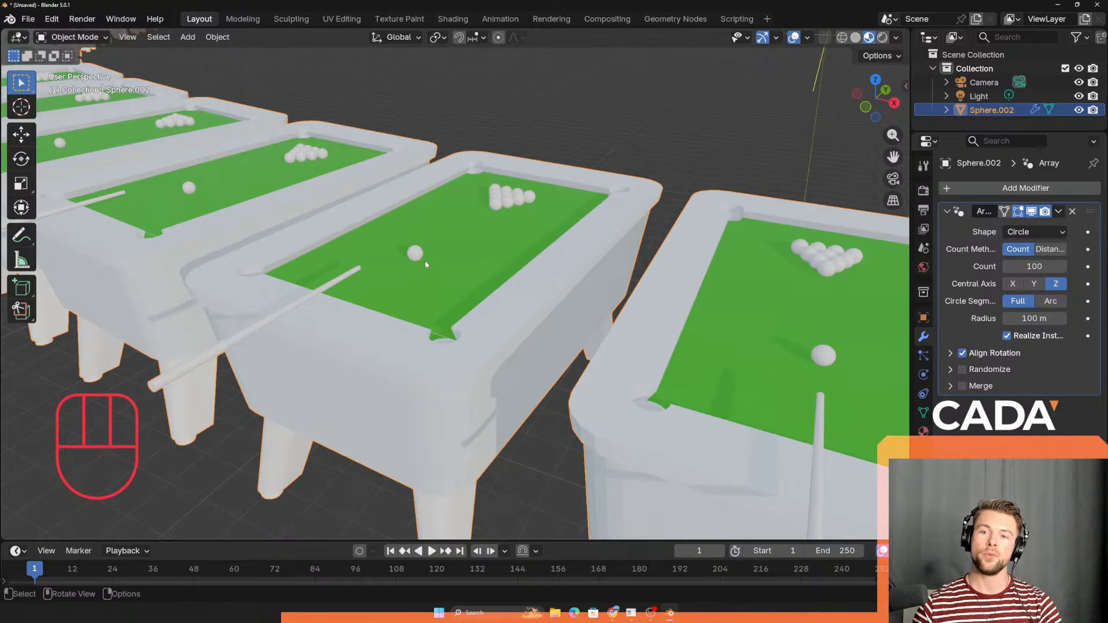
{"action": "left_click", "coordinate": [382, 376]}
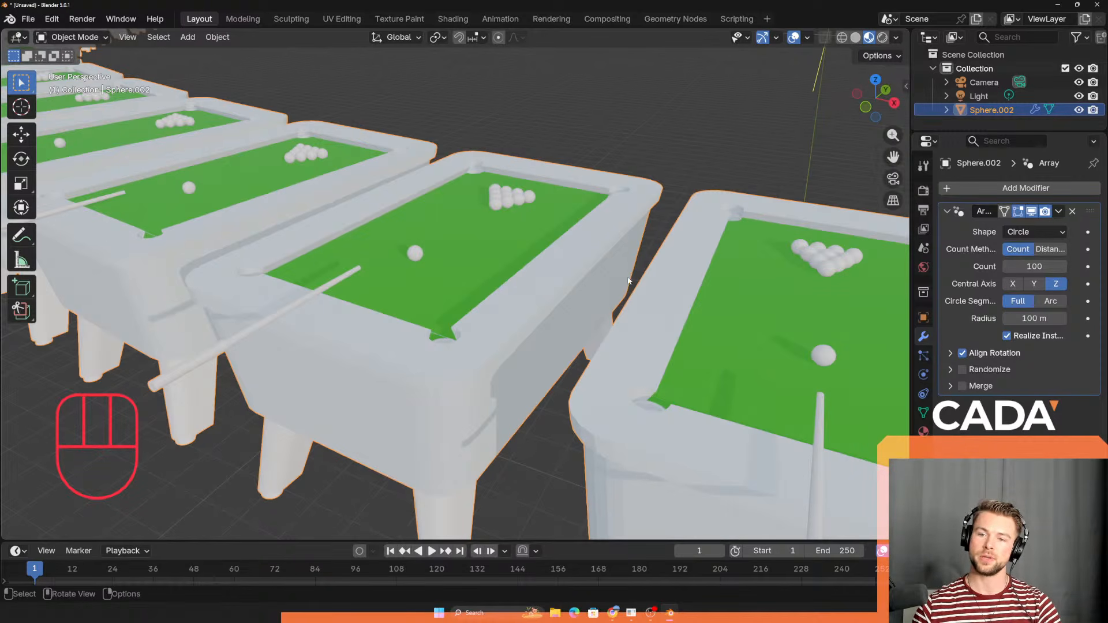
{"action": "left_click", "coordinate": [548, 293]}
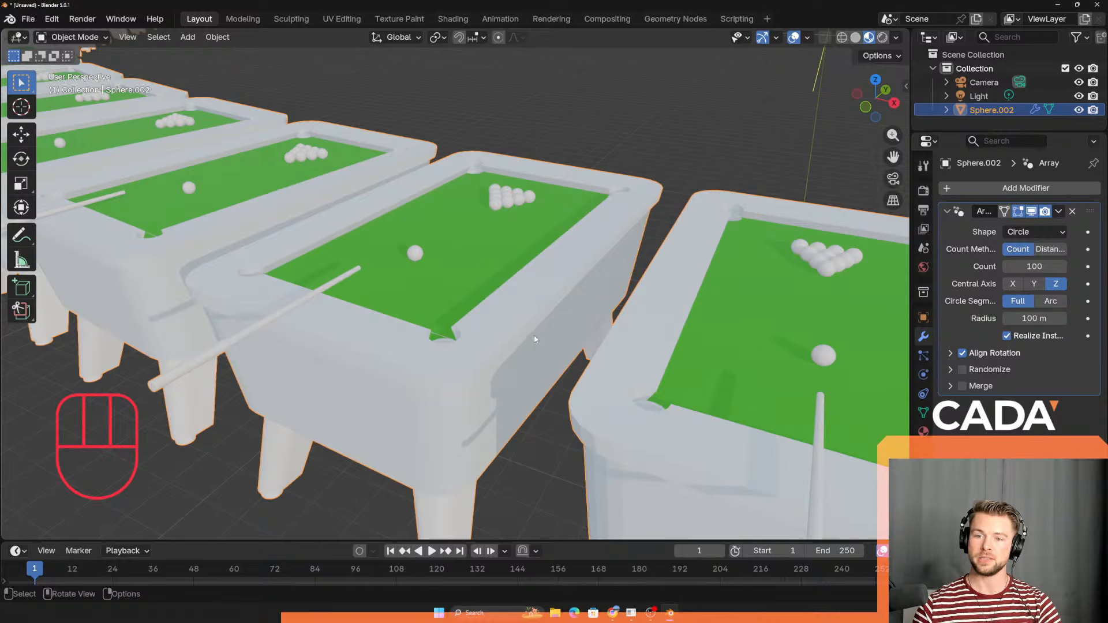
Step: Inspect the pool tables' legs and the wider circular arrangement, and return to the 3d-bootcamp channel in Discord
{"action": "middle_click_drag", "start_coordinate": [367, 454], "coordinate": [371, 408], "text": "shift"}
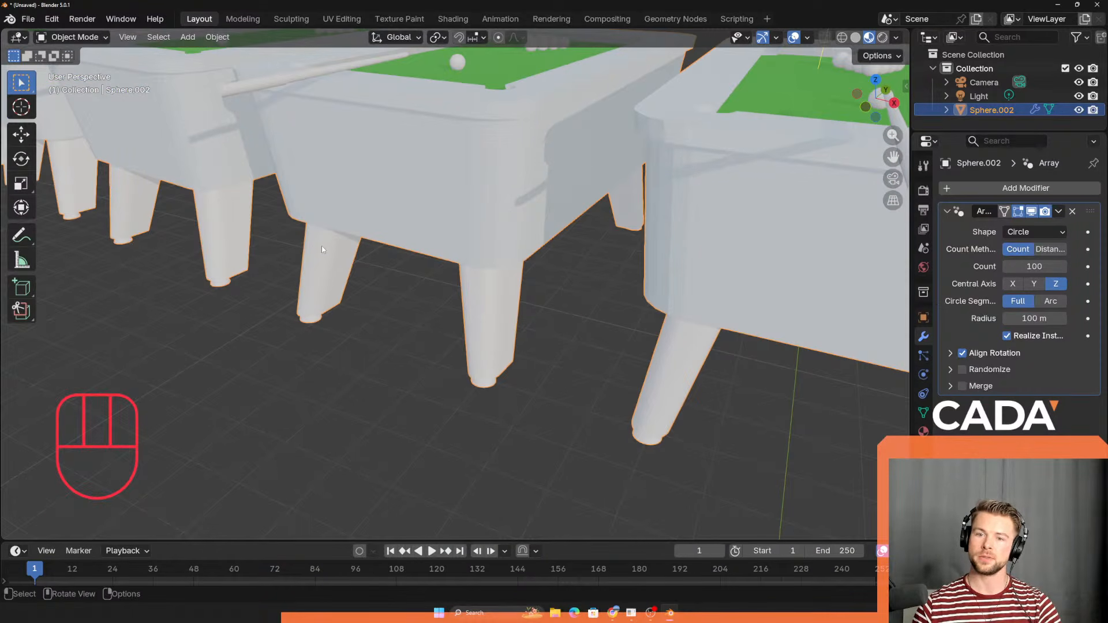
{"action": "middle_click_drag", "start_coordinate": [332, 269], "coordinate": [385, 239], "text": "shift"}
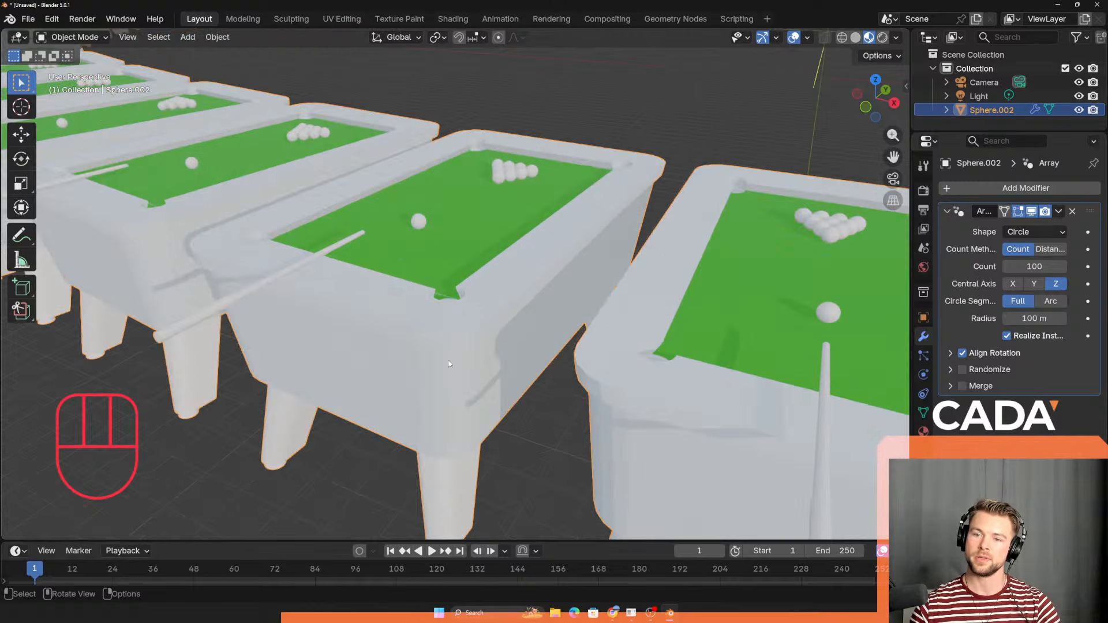
{"action": "middle_click_drag", "start_coordinate": [453, 398], "coordinate": [466, 283], "text": "shift"}
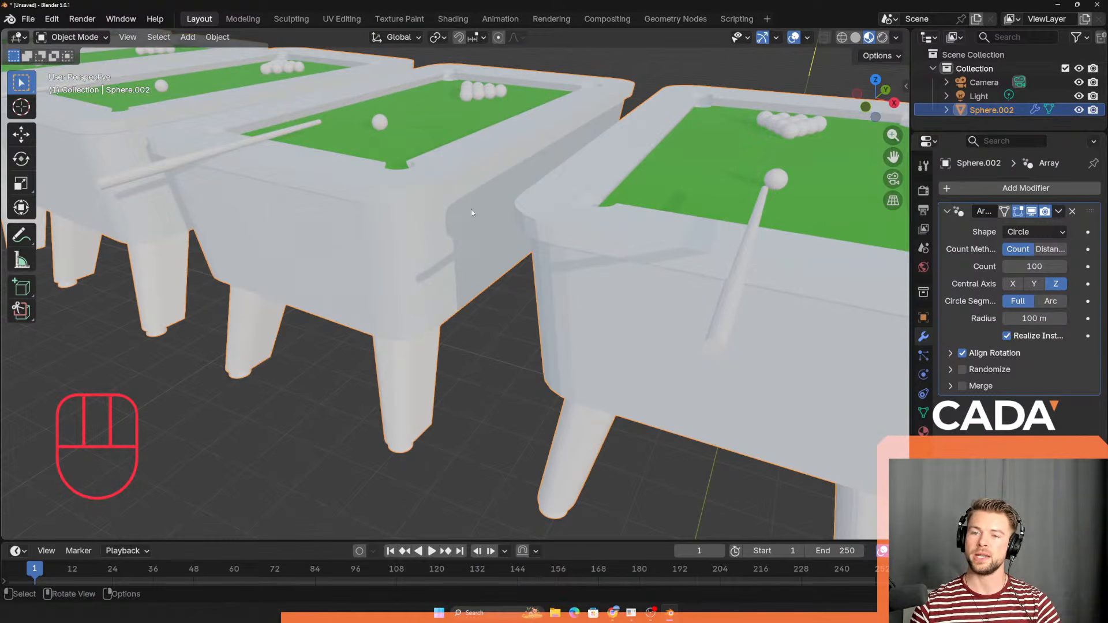
{"action": "scroll", "coordinate": [449, 348], "scroll_direction": "down", "scroll_amount": 10}
{"action": "middle_click_drag", "start_coordinate": [431, 382], "coordinate": [466, 292]}
{"action": "scroll", "coordinate": [466, 295], "scroll_direction": "up", "scroll_amount": 6}
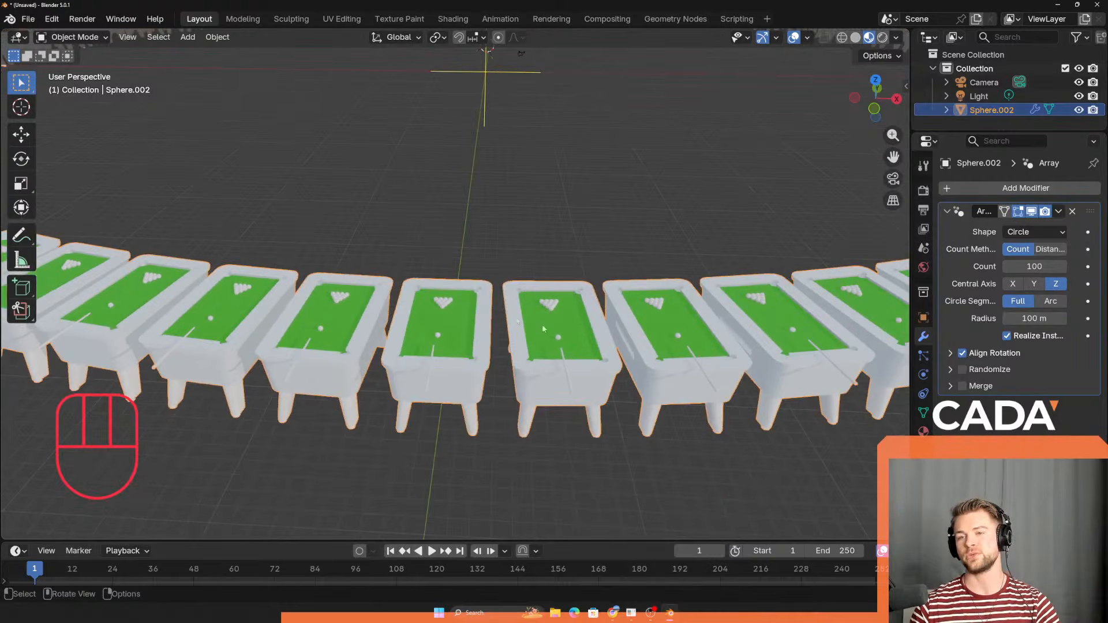
{"action": "scroll", "coordinate": [561, 348], "scroll_direction": "down", "scroll_amount": 4}
{"action": "scroll", "coordinate": [561, 348], "scroll_direction": "up", "scroll_amount": 5}
{"action": "scroll", "coordinate": [561, 348], "scroll_direction": "down", "scroll_amount": 5}
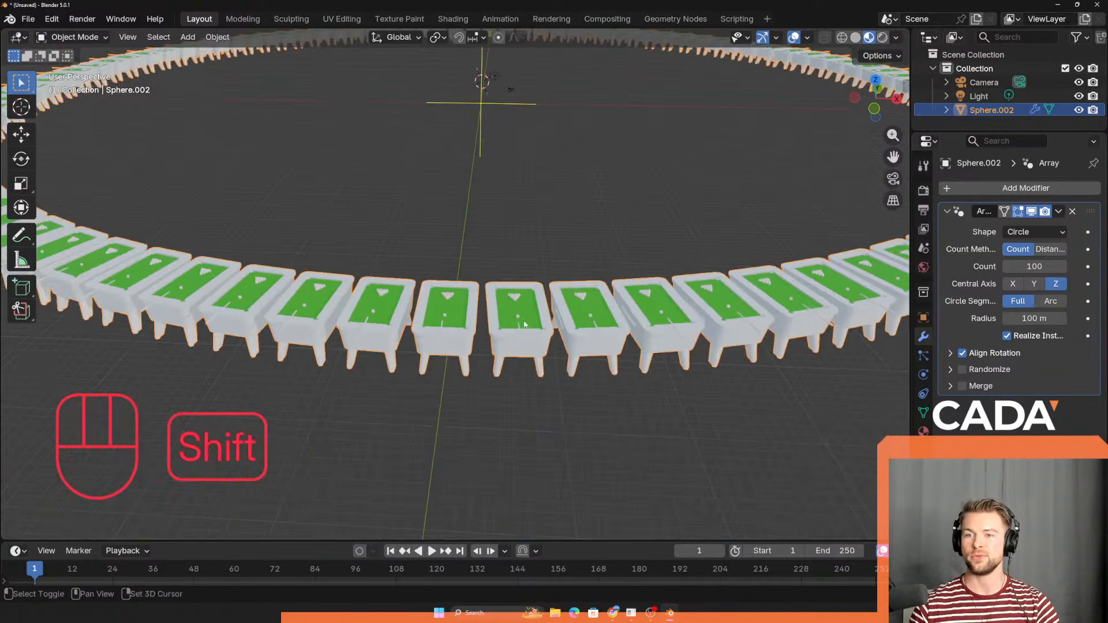
{"action": "middle_click_drag", "start_coordinate": [521, 299], "coordinate": [496, 295], "text": "shift"}
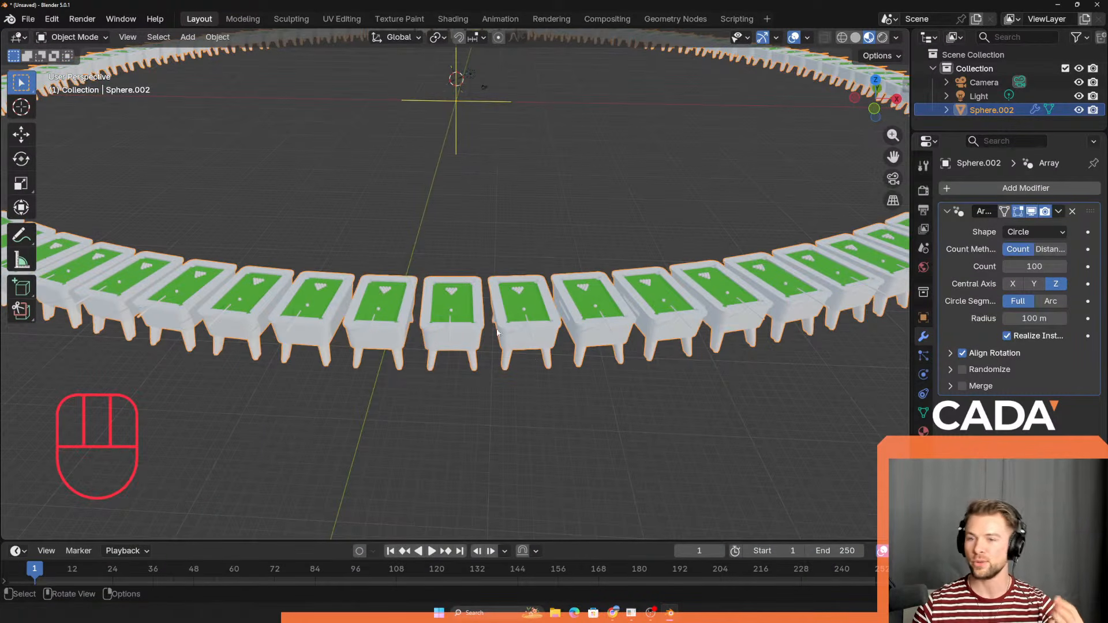
{"action": "key", "text": "alt+Tab"}
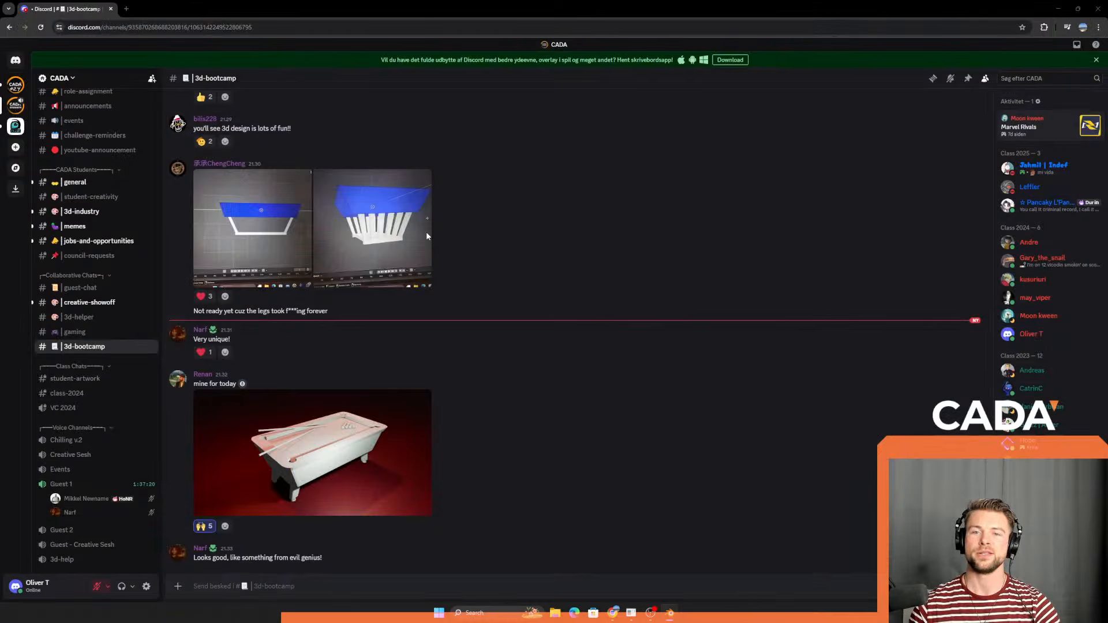